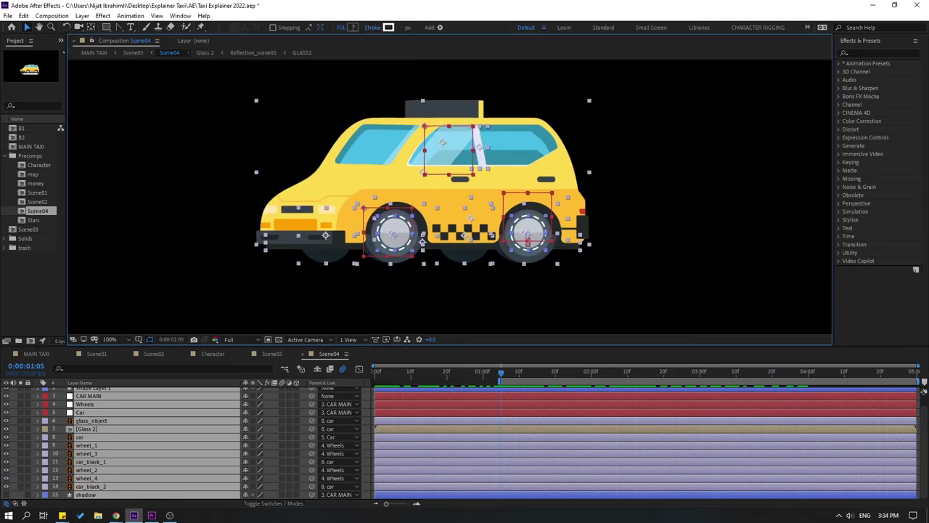
Preview the taxi animation, then recentre the mockup artboard in view.
key(space)
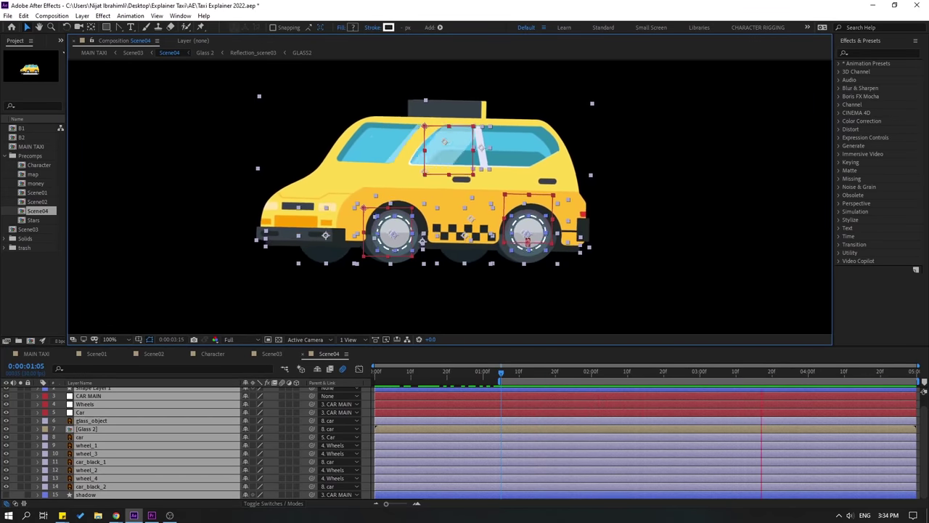
key(space)
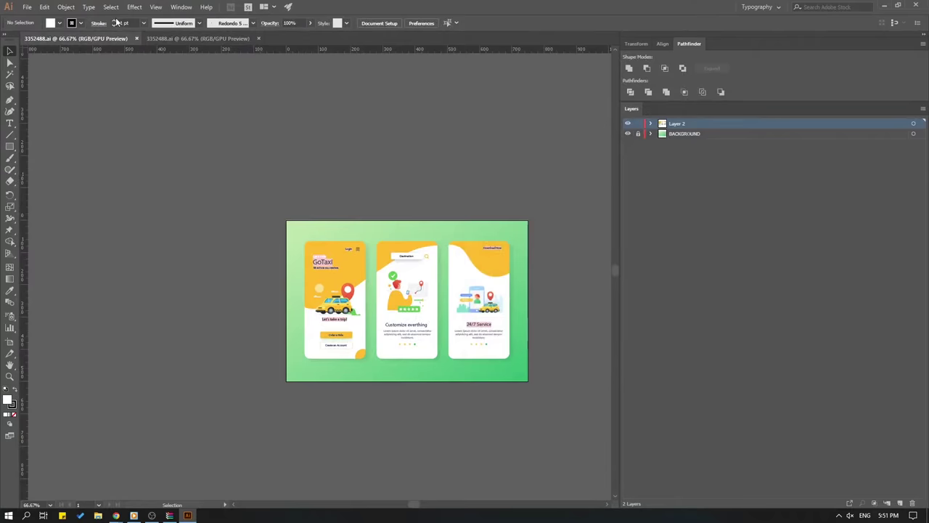
drag(219, 239, 222, 235)
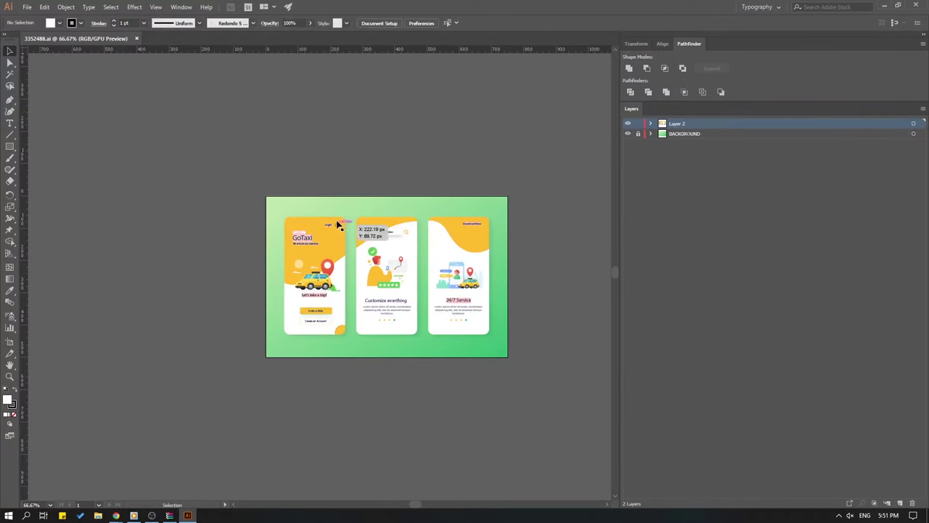
Select the first GoTaxi phone card and start a new document from File > New.
click(341, 332)
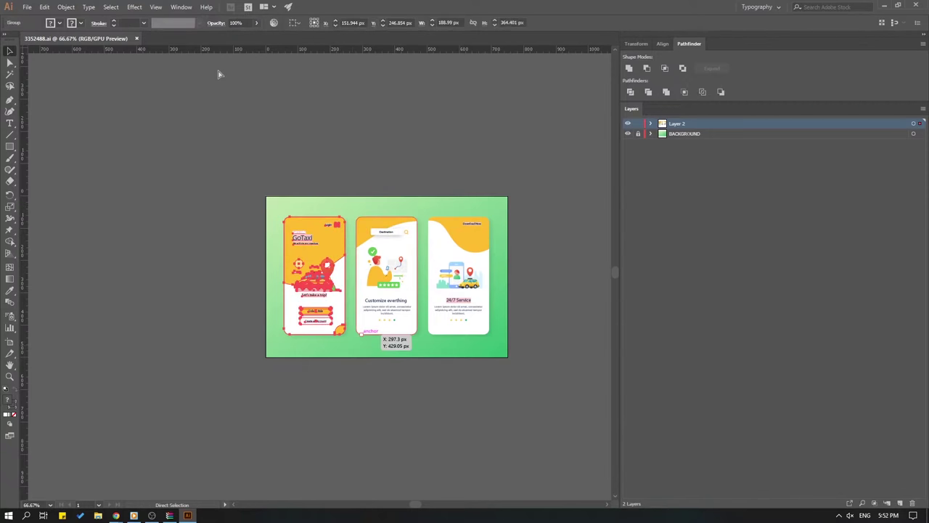
click(27, 7)
click(32, 18)
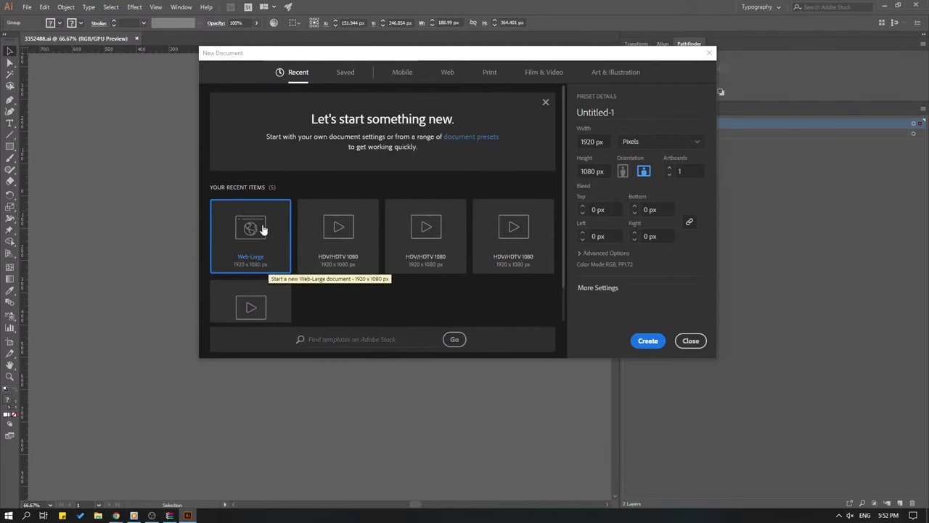
Create the 1920×1080 Web Large document, paste the GoTaxi card and scale it to about 455×877 px.
click(648, 341)
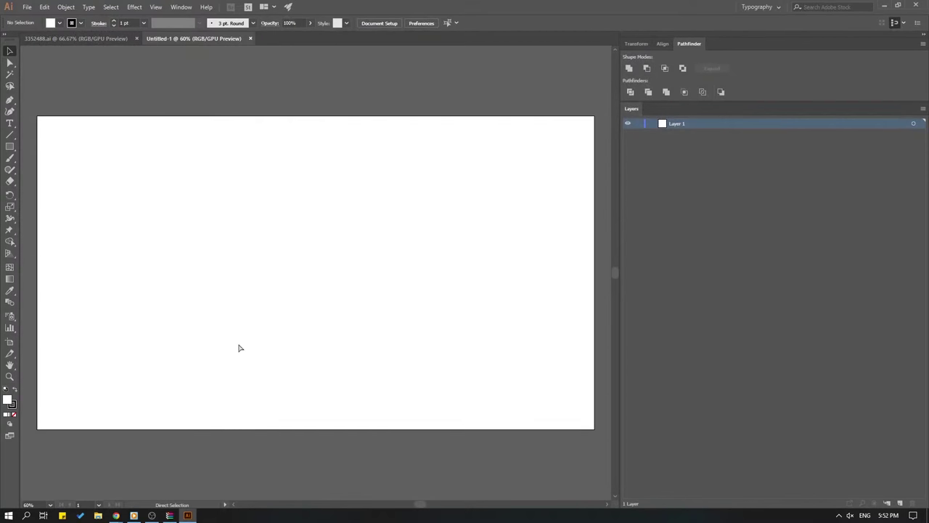
key(ctrl+v)
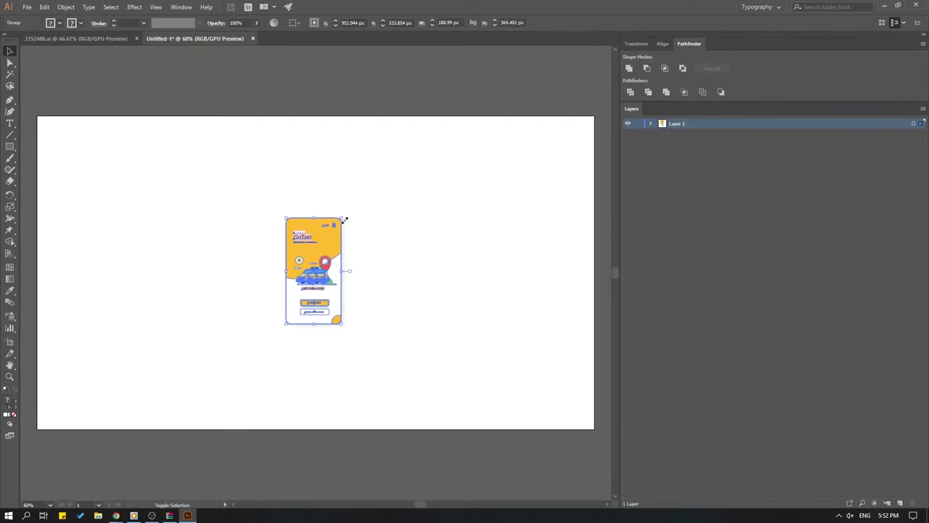
drag(342, 216, 377, 151)
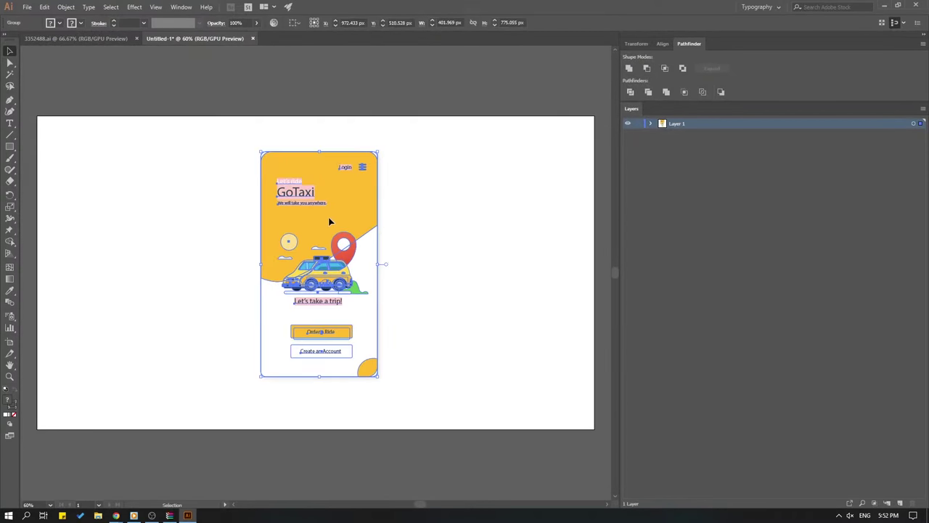
drag(338, 222, 334, 224)
Centre the enlarged GoTaxi card on the artboard, deselect it, and add a new layer.
drag(371, 154, 388, 128)
mouse_move(347, 199)
mouse_down()
mouse_move(347, 189)
mouse_move(347, 199)
mouse_up()
click(193, 217)
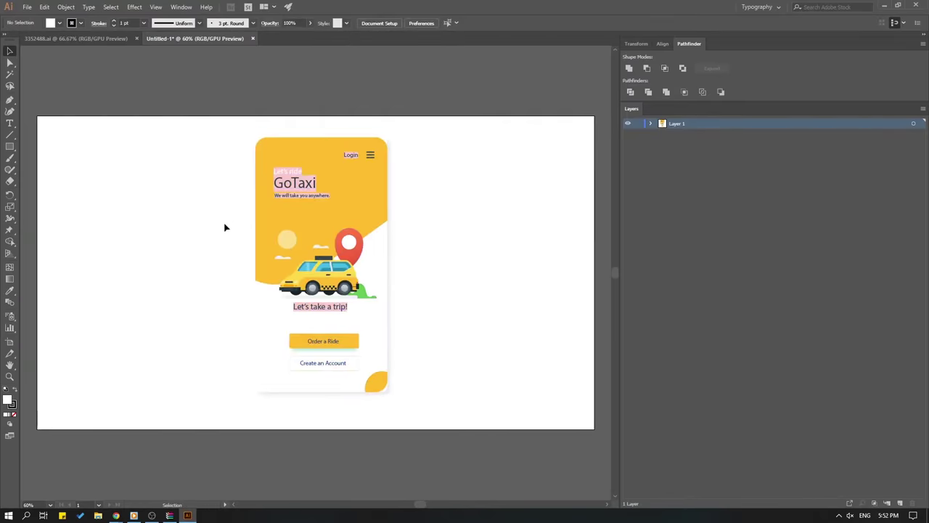
click(901, 504)
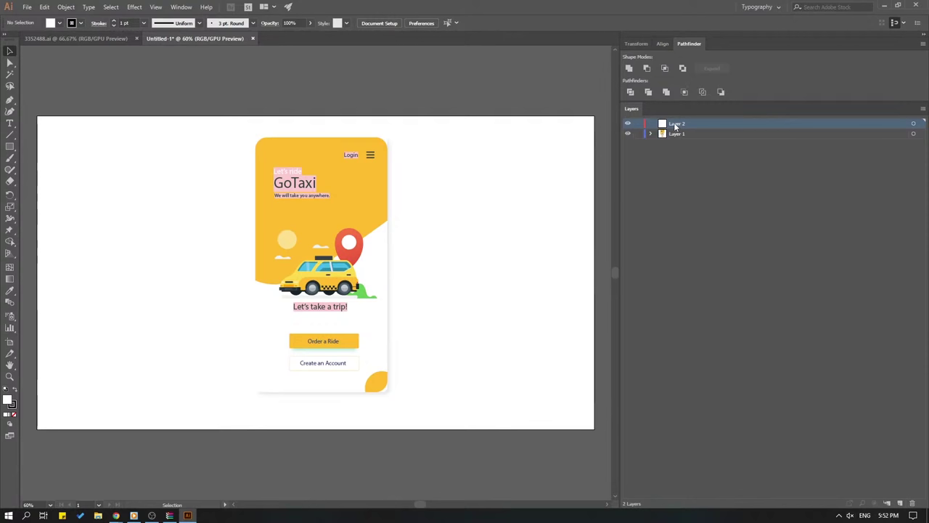
Rename the new layer to BG and move it below Layer 1.
double_click(675, 124)
text(BG)
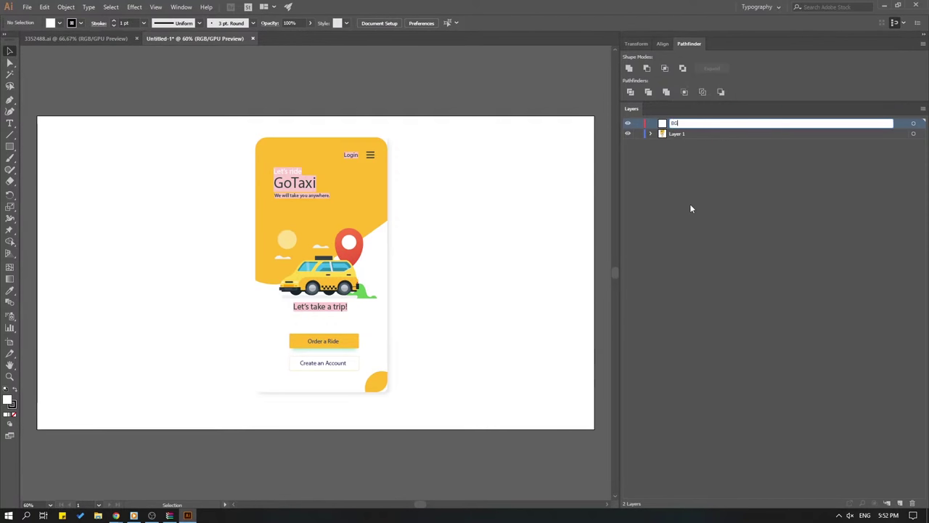
key(Return)
drag(672, 127, 687, 179)
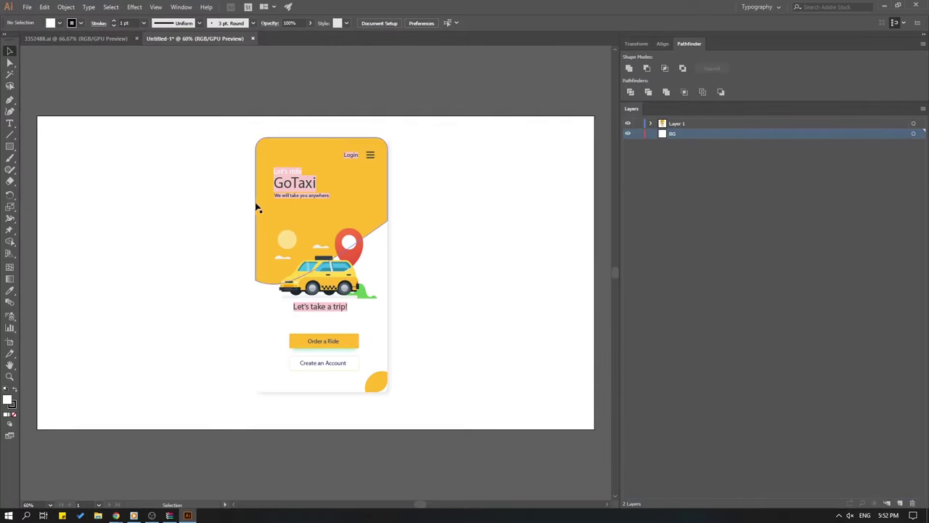
scroll(114, 272, up, 1)
scroll(116, 273, down, 1)
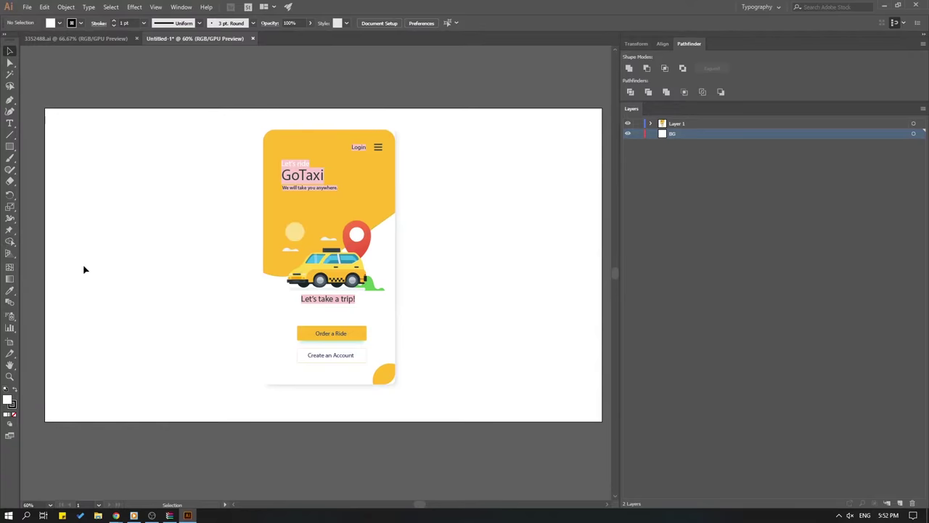
Draw a rectangle covering the whole 1920×1080 artboard on the BG layer.
click(10, 146)
drag(45, 106, 601, 421)
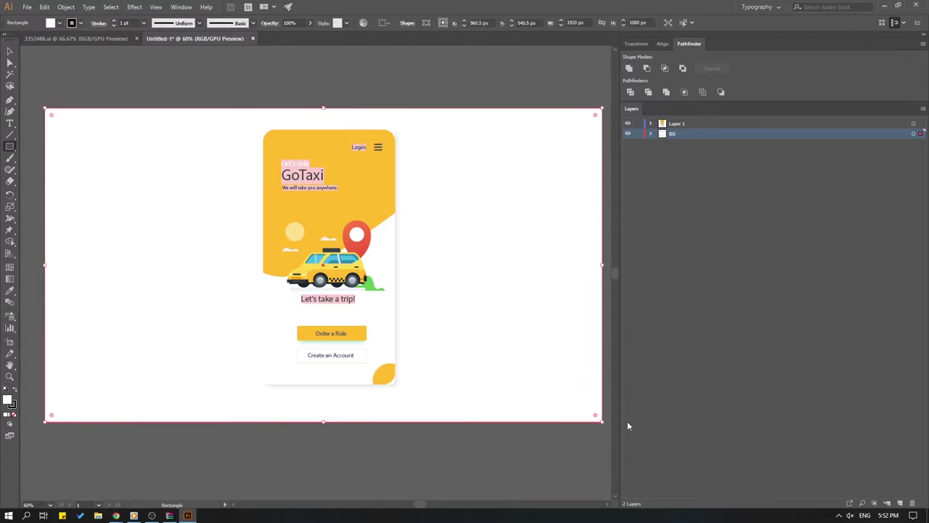
click(11, 52)
Fill the background rectangle with the card's yellow using the Eyedropper.
click(10, 292)
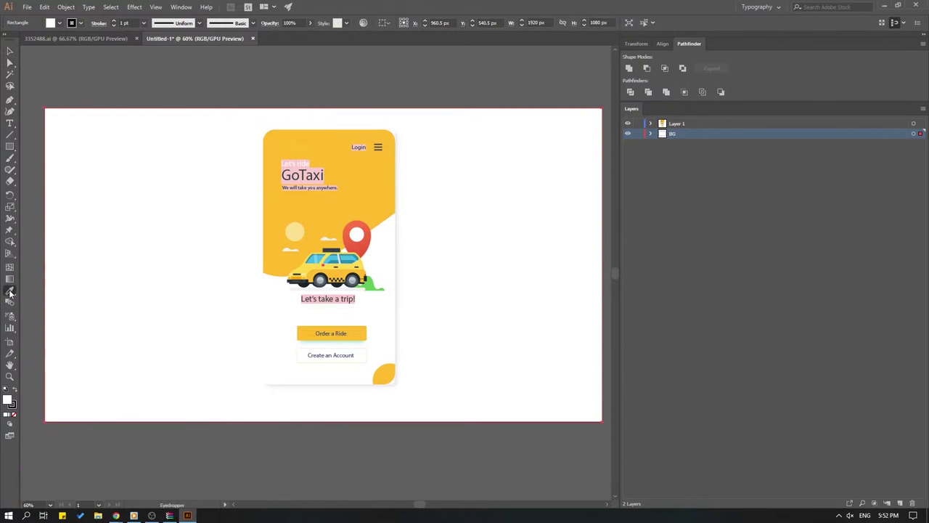
click(367, 175)
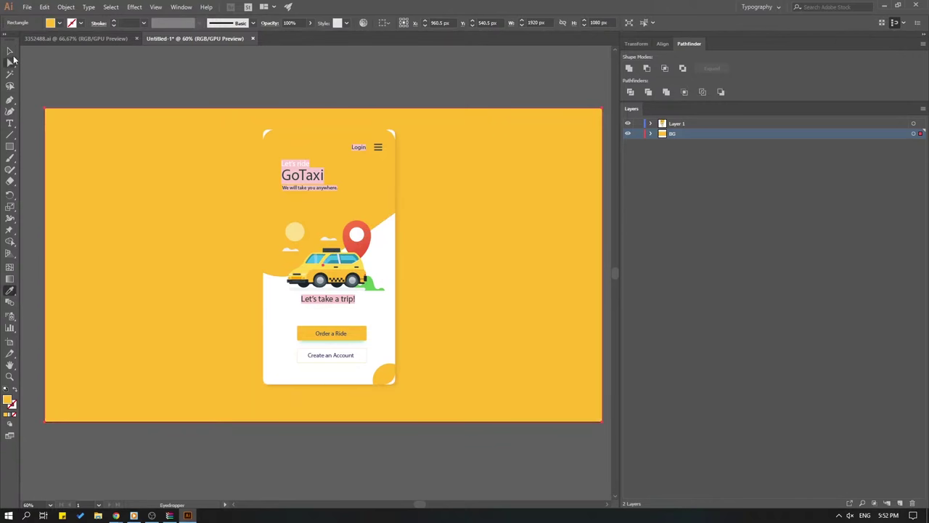
click(10, 51)
click(299, 84)
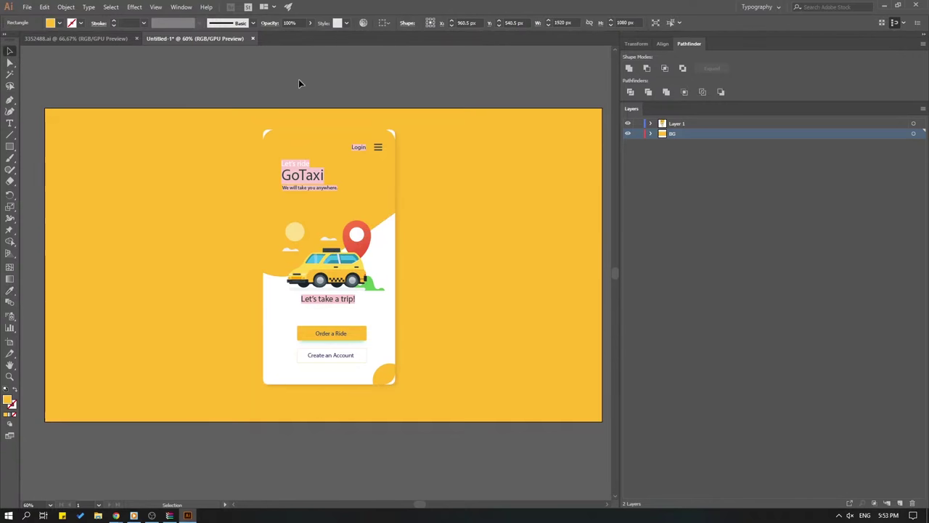
Expand Layer 1's phone card group and hide the yellow curved header shape.
click(652, 125)
click(663, 135)
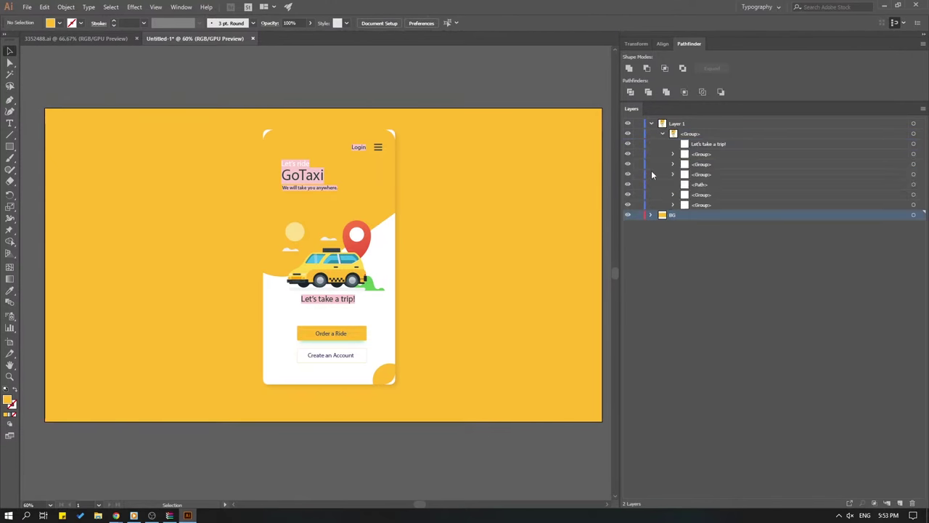
click(628, 206)
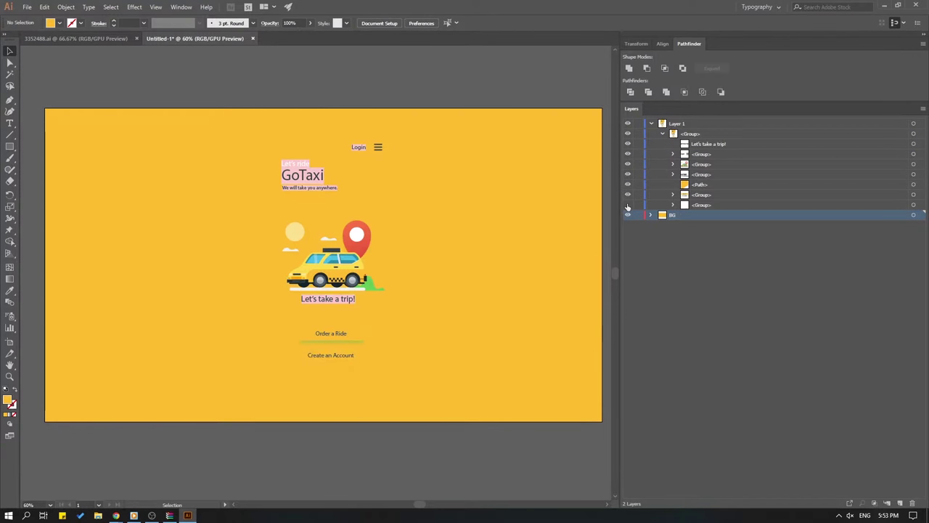
click(628, 205)
click(628, 206)
click(628, 205)
click(628, 206)
click(628, 206)
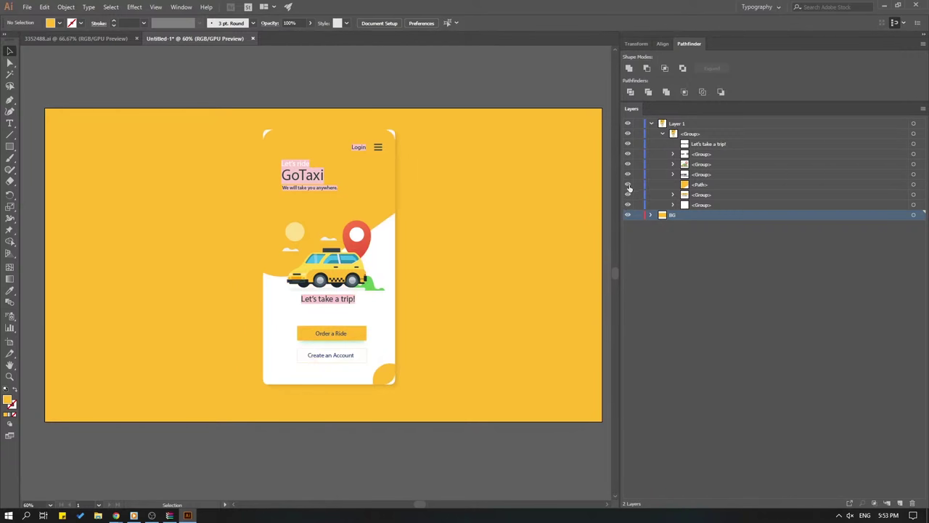
click(628, 186)
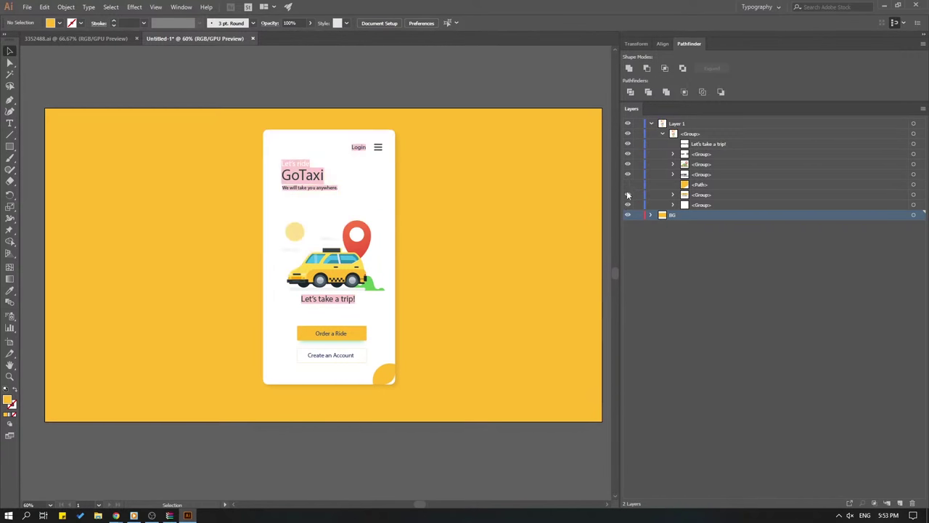
Eyedropper the phone screen's white onto the BG rectangle.
click(914, 216)
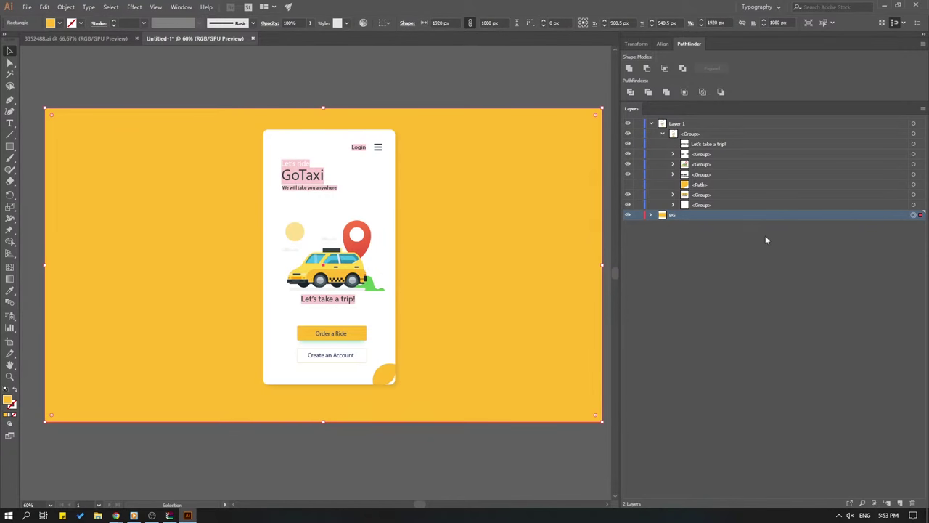
click(10, 293)
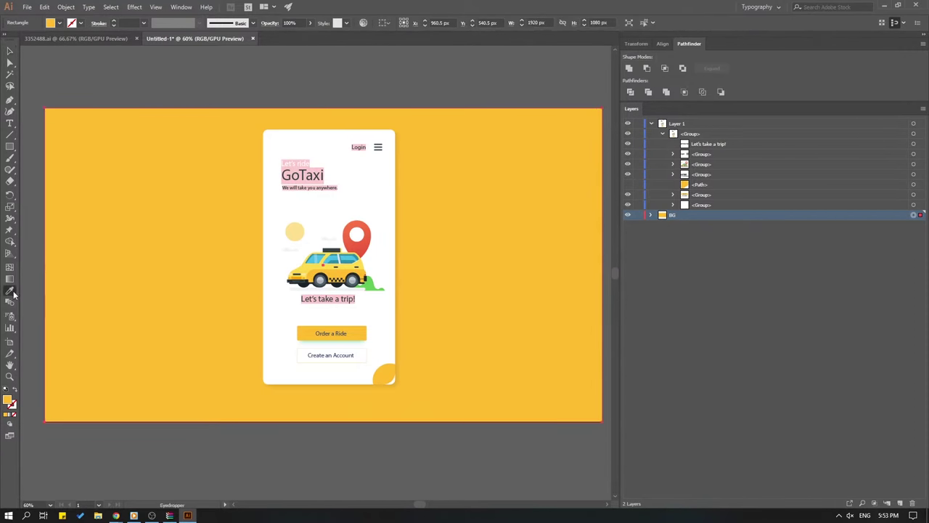
click(367, 190)
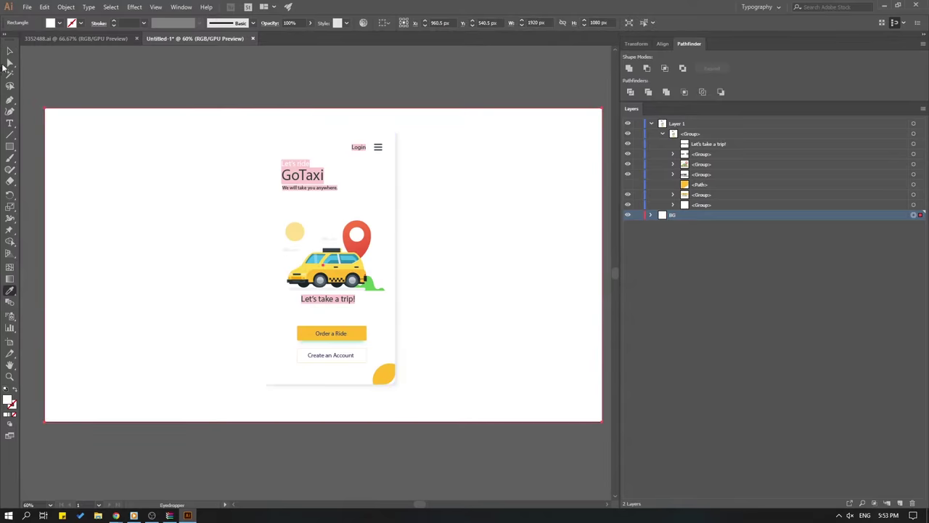
click(10, 50)
click(110, 75)
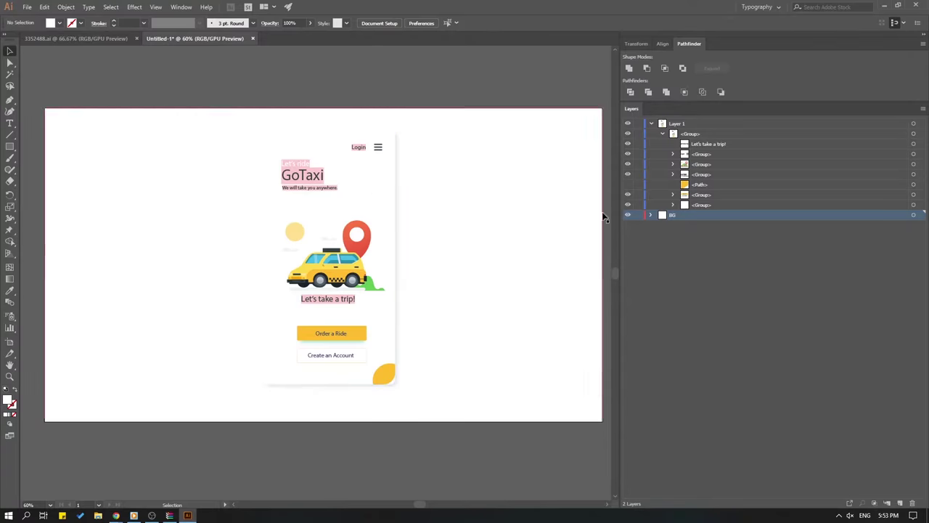
Delete the Order a Ride and Create an Account buttons group.
click(628, 186)
click(628, 185)
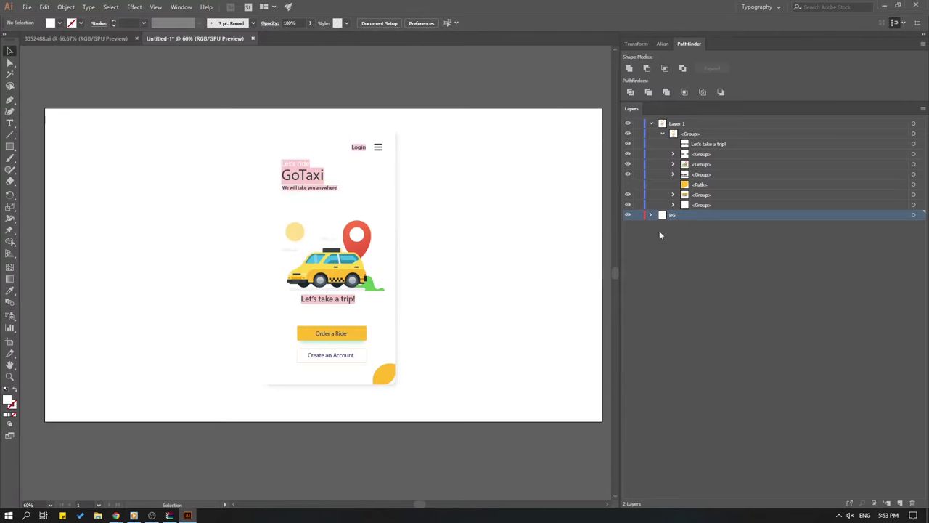
click(628, 195)
click(628, 194)
click(703, 195)
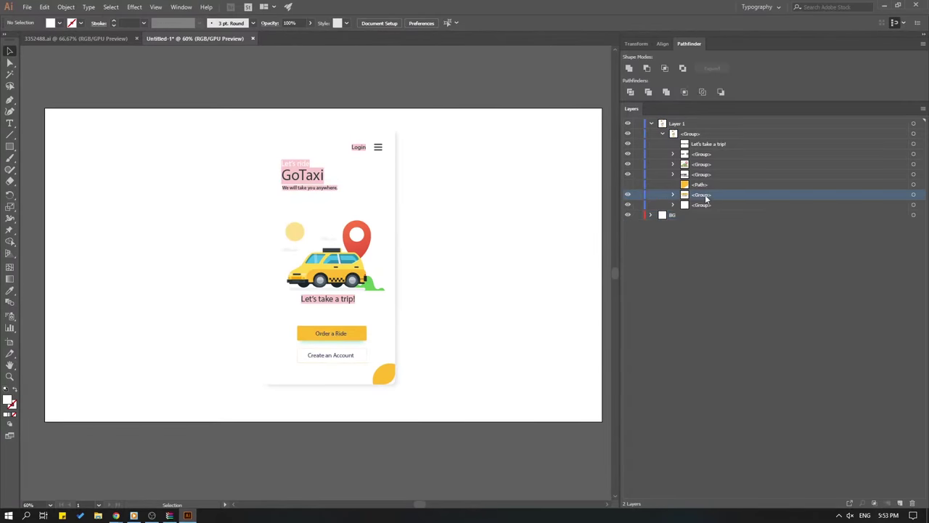
click(913, 504)
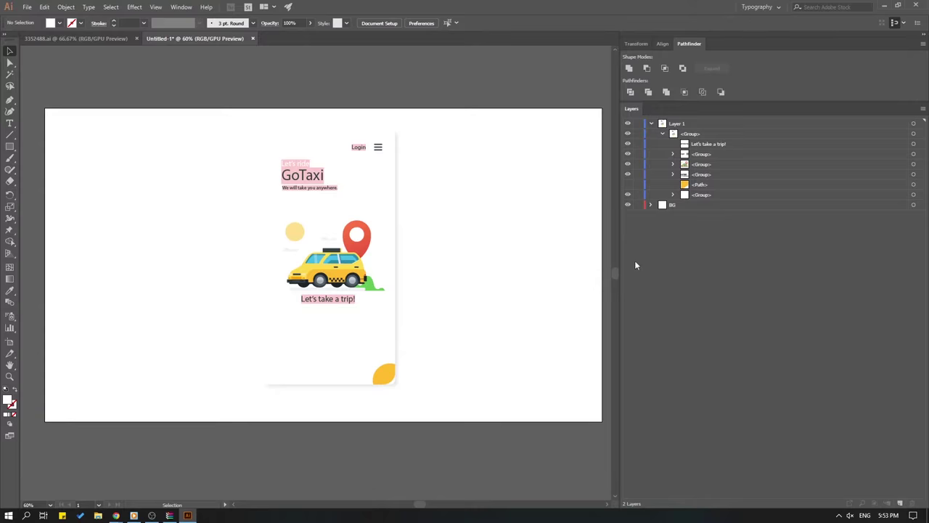
Delete the card background group and the GoTaxi heading group.
click(628, 195)
click(628, 195)
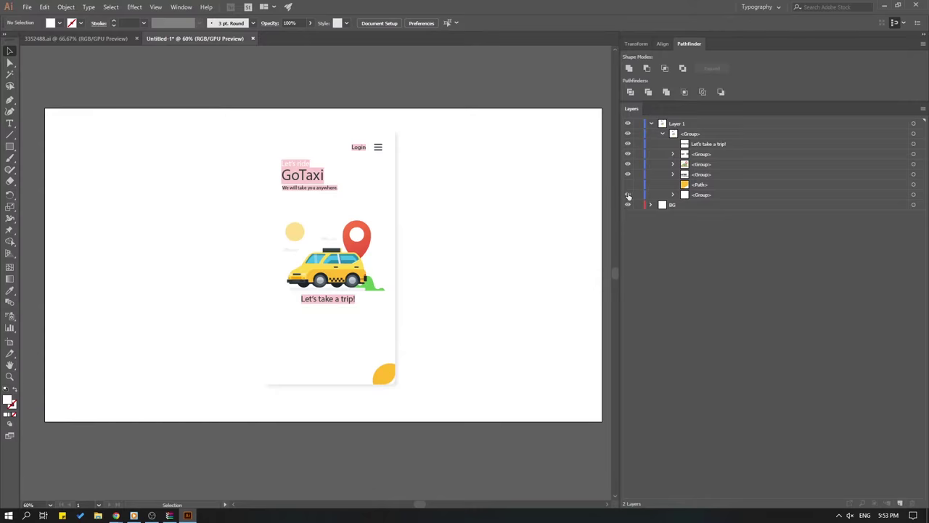
click(703, 198)
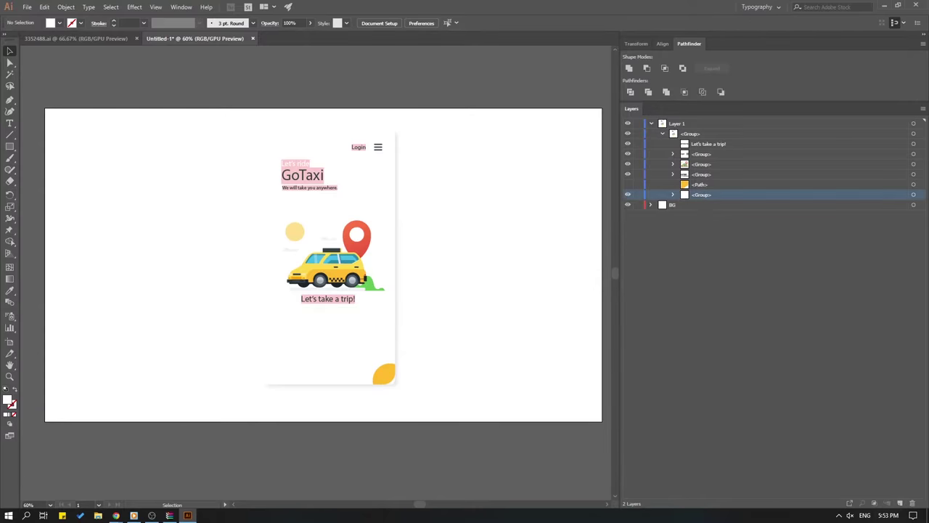
click(914, 504)
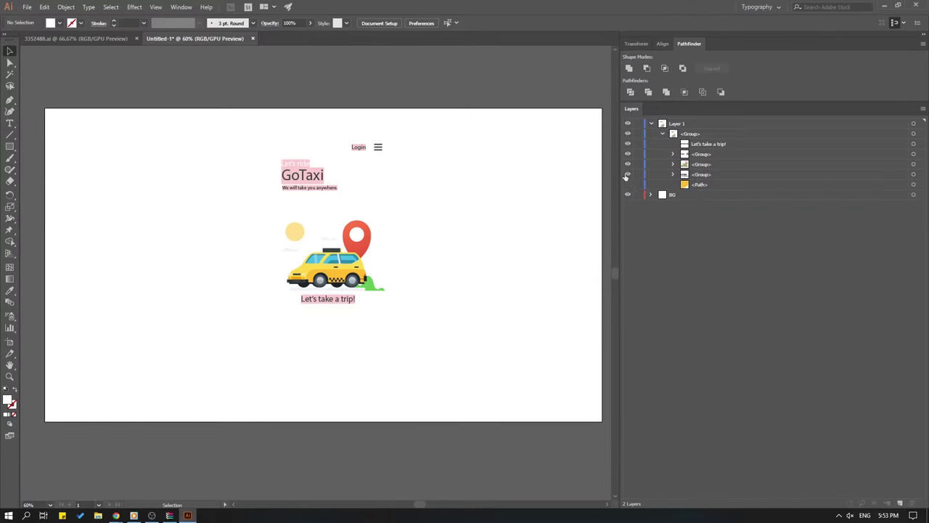
click(627, 175)
click(628, 175)
click(689, 177)
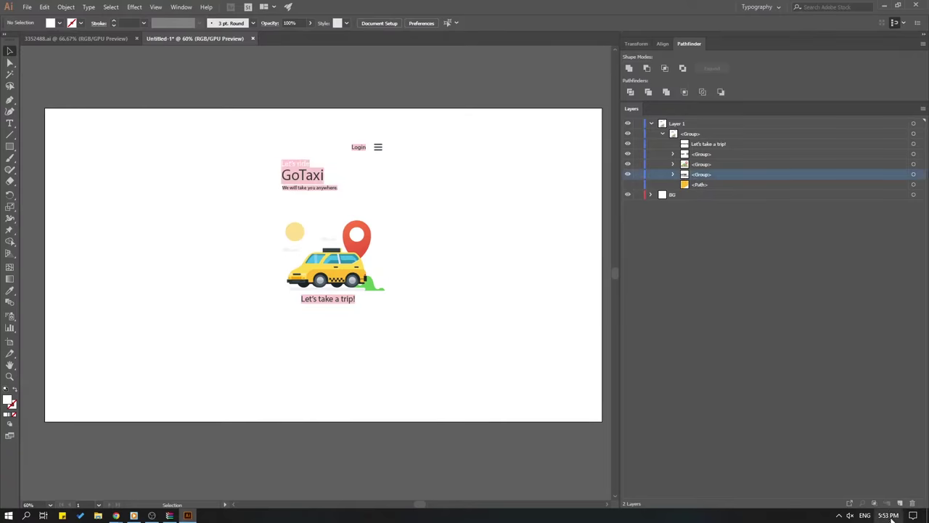
click(900, 504)
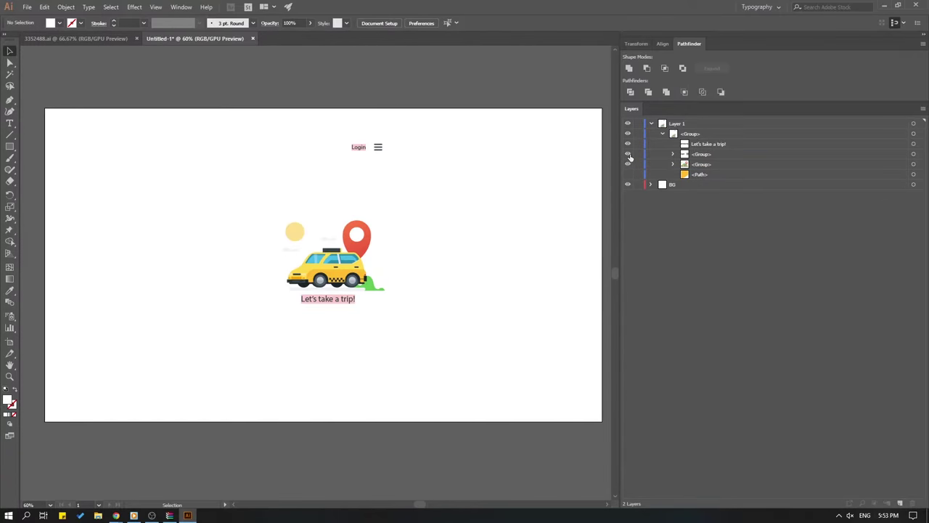
Delete the Login and menu icon group and the "Let's take a trip!" text.
click(629, 155)
click(629, 155)
click(699, 154)
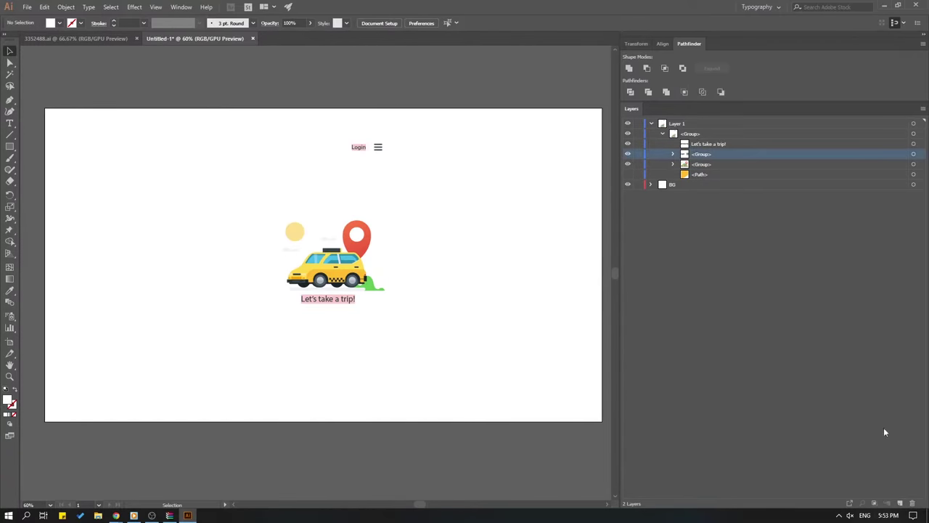
click(913, 504)
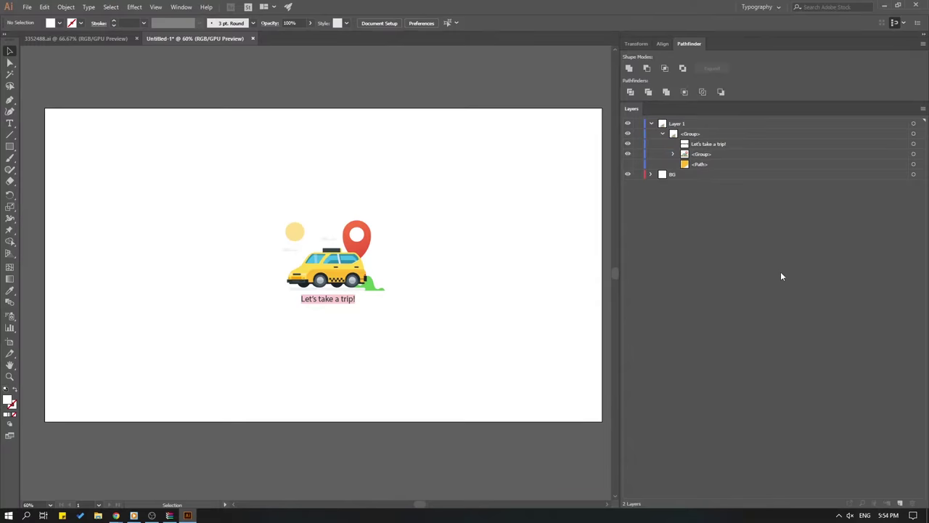
click(699, 145)
click(628, 143)
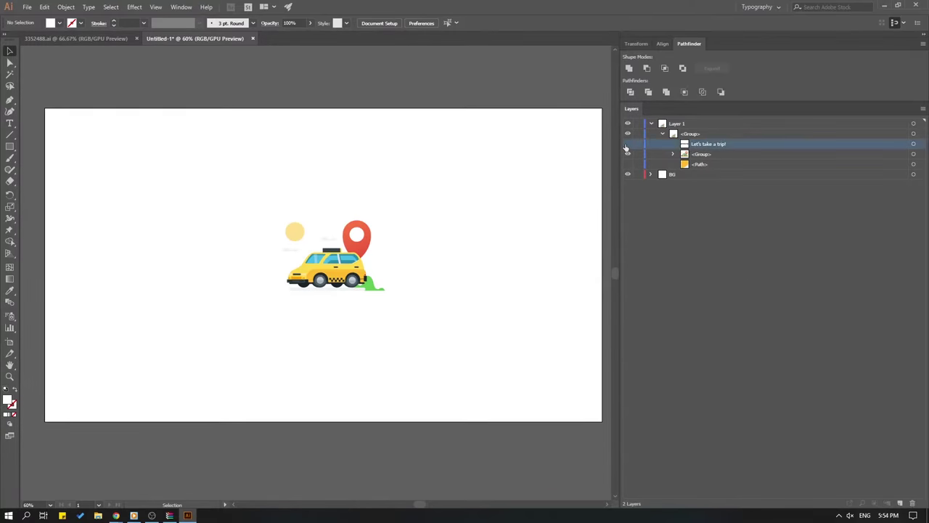
click(628, 143)
click(913, 504)
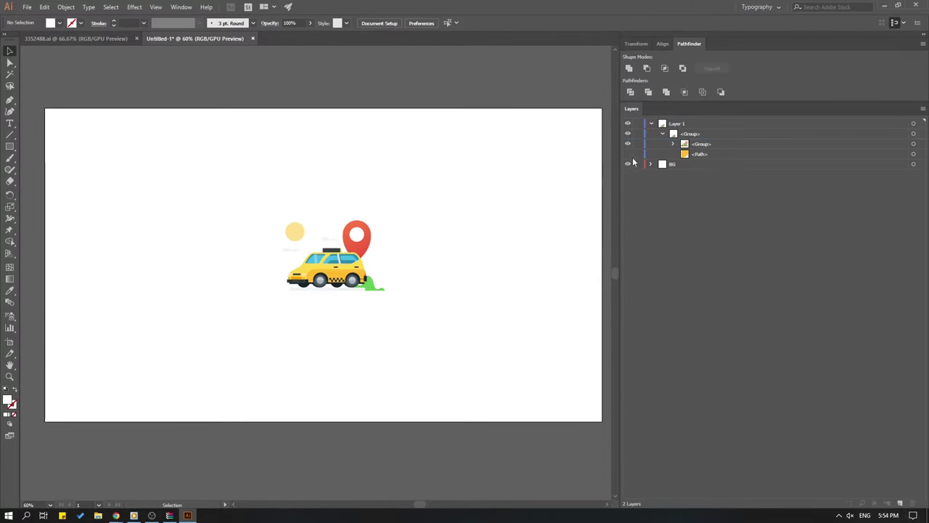
Select the remaining taxi illustration group and scale it up.
click(697, 136)
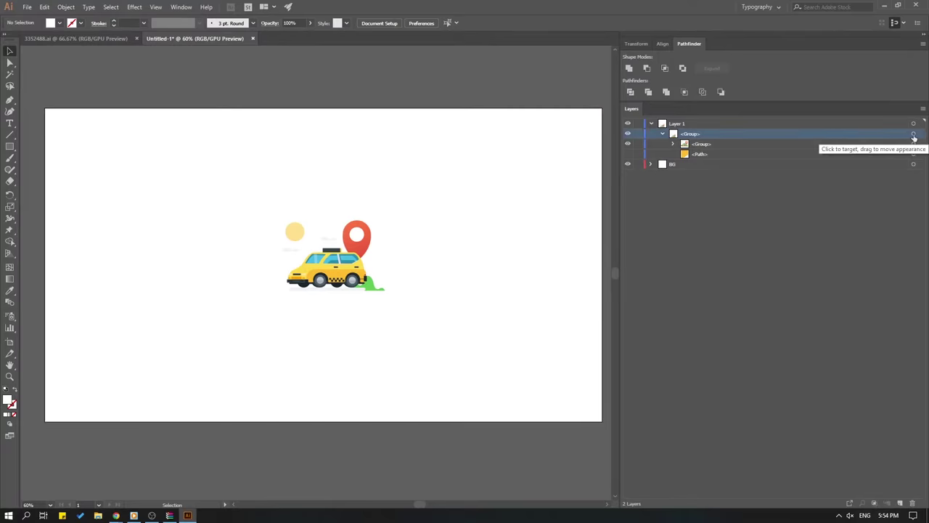
click(913, 134)
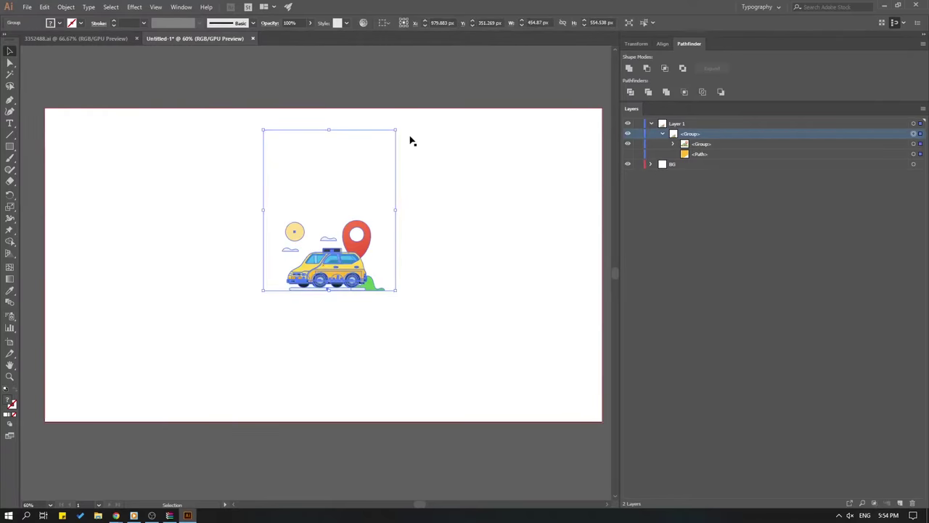
drag(396, 130, 445, 69)
click(404, 247)
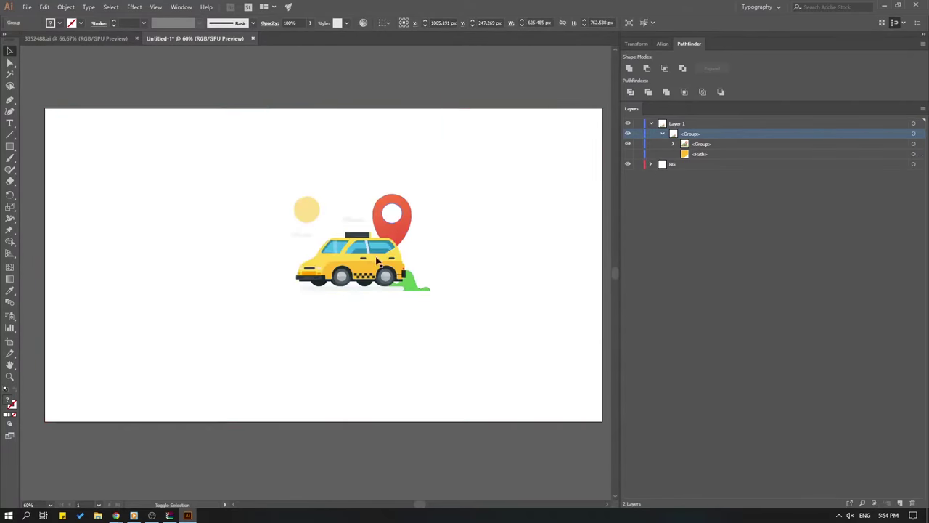
Enlarge the taxi further to about 884 × 605 px and place it left of centre.
click(913, 134)
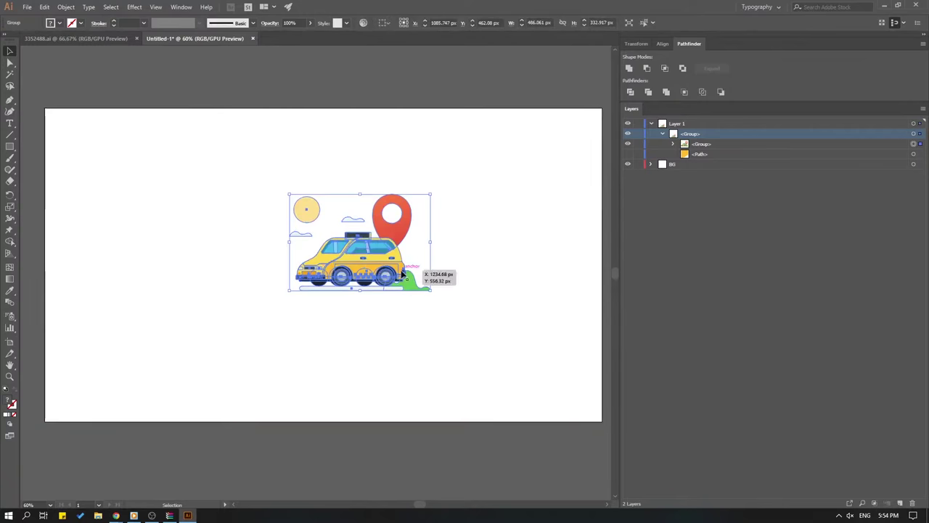
drag(400, 217, 367, 293)
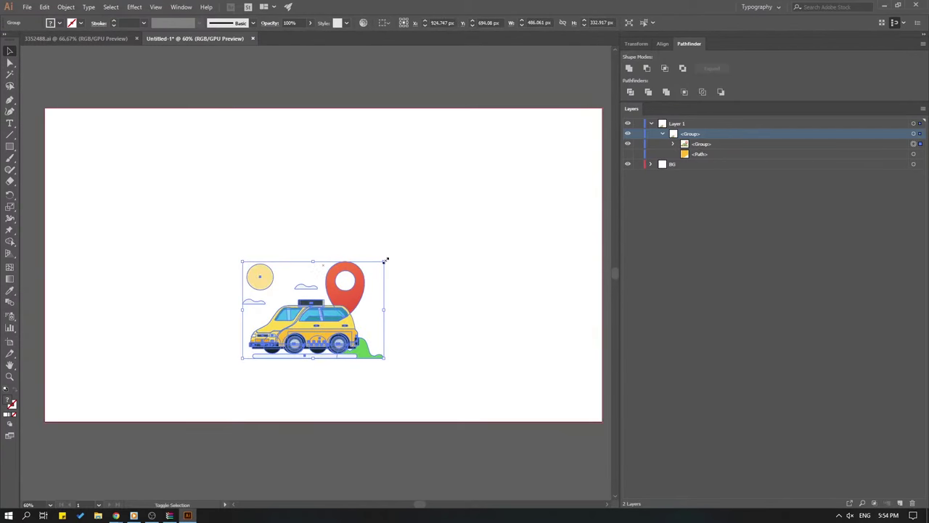
drag(385, 262, 500, 181)
drag(438, 254, 398, 241)
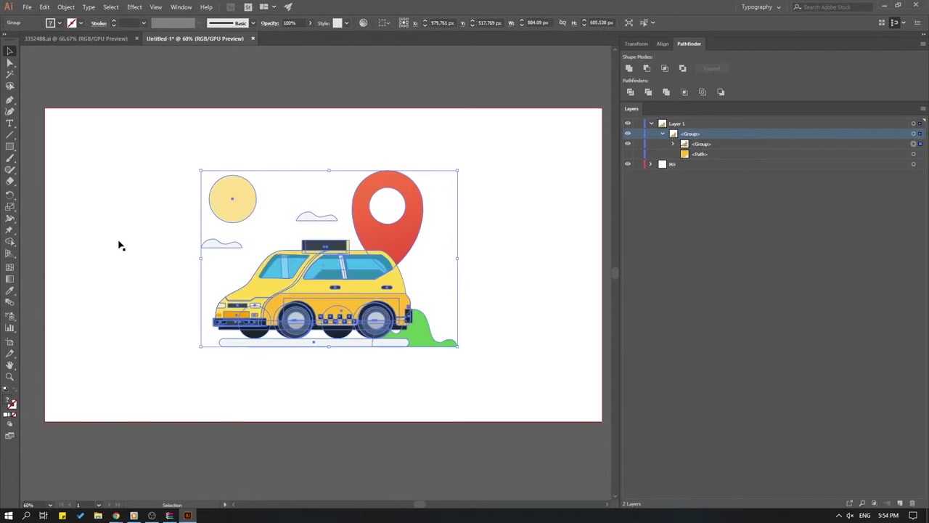
click(122, 243)
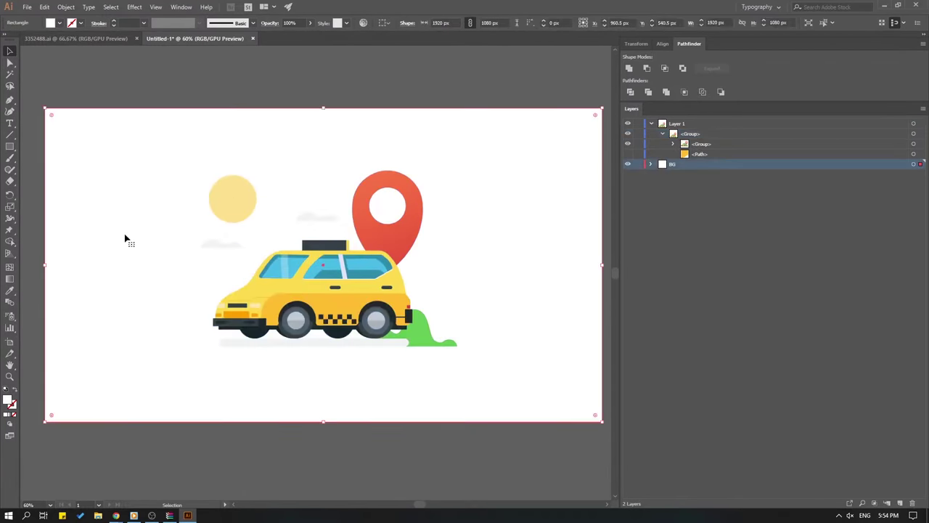
click(411, 76)
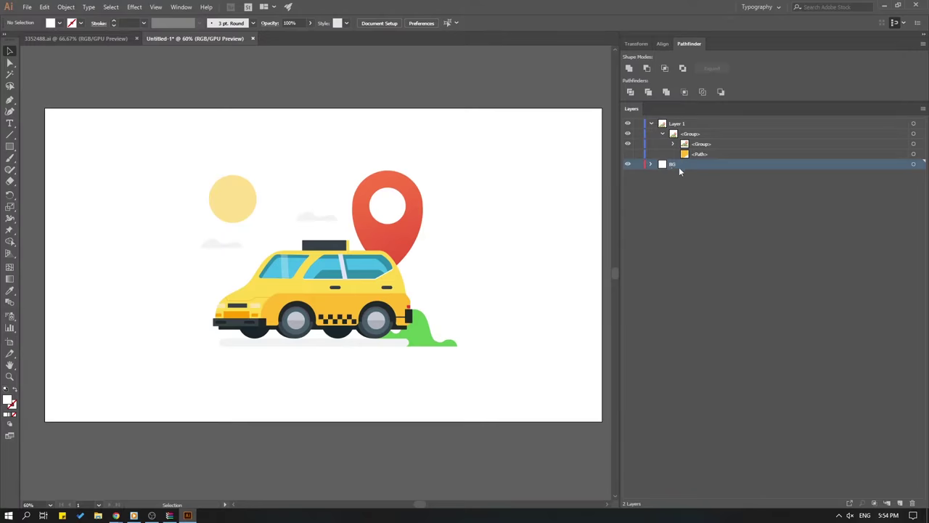
Add a new Layer 3 and move one of BG's two rectangles into it.
click(914, 165)
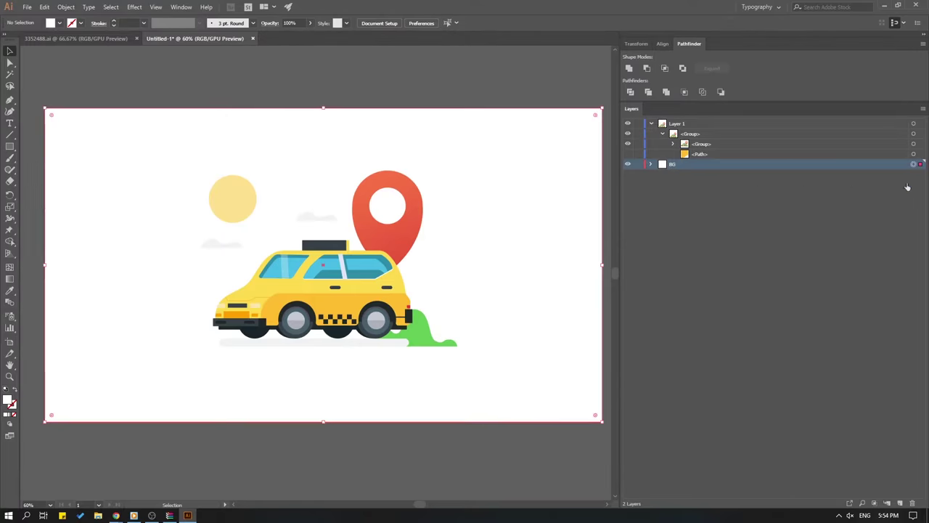
click(900, 503)
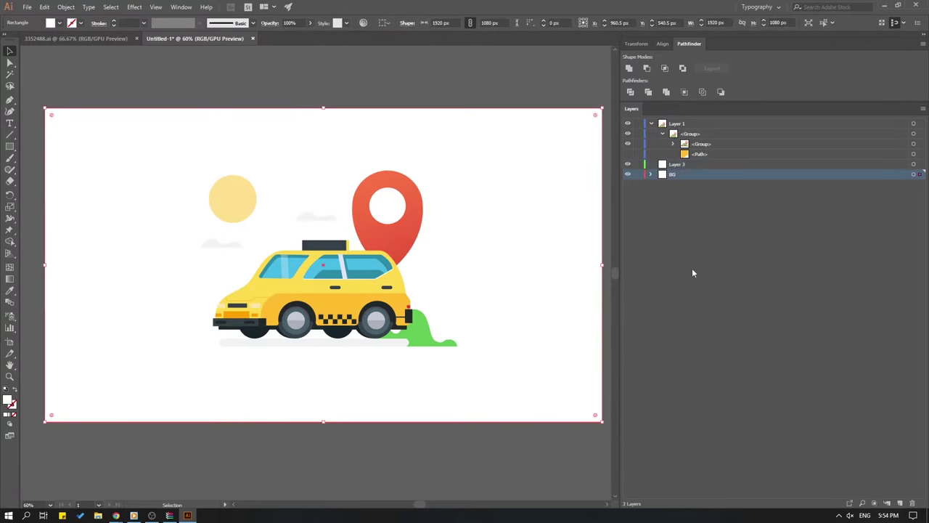
click(917, 176)
click(660, 215)
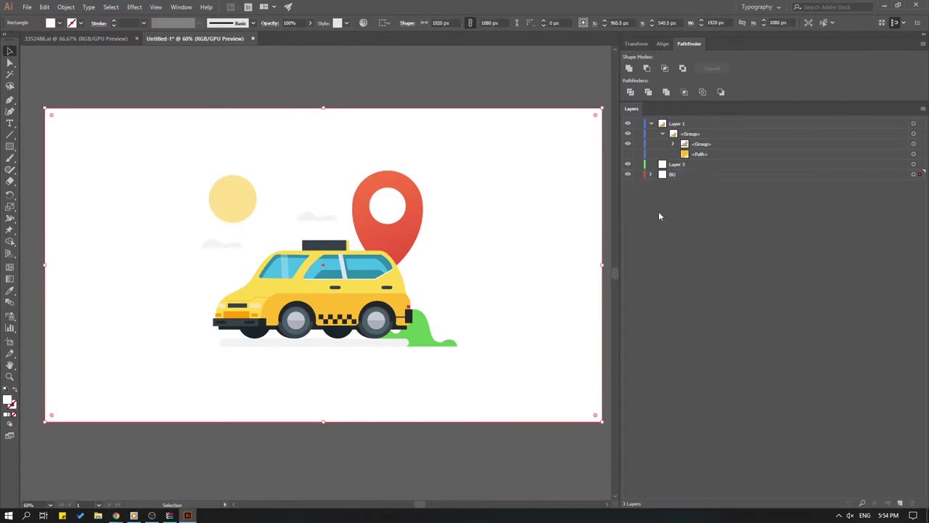
click(695, 179)
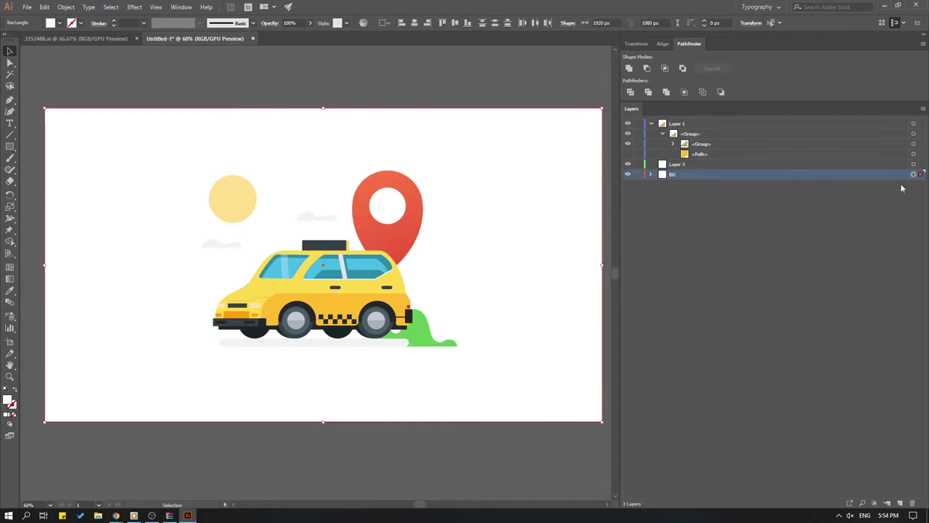
click(914, 166)
click(680, 167)
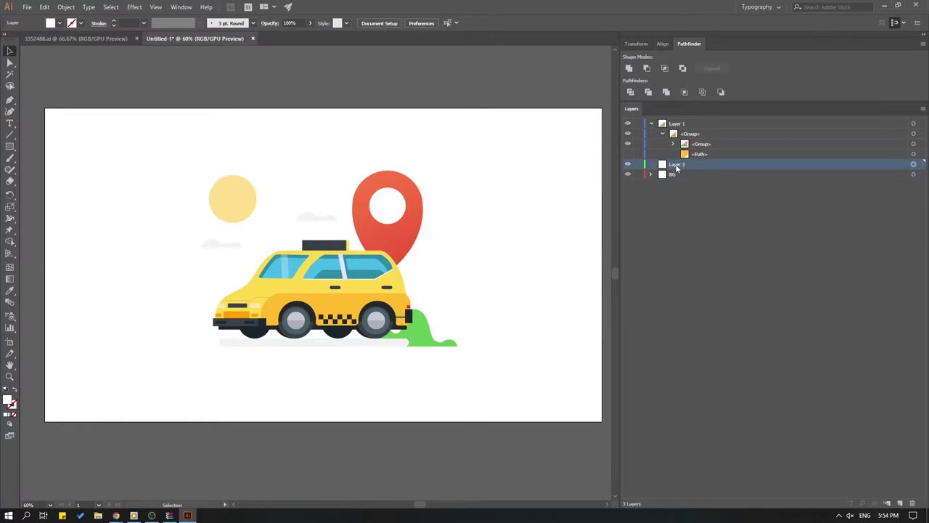
click(686, 179)
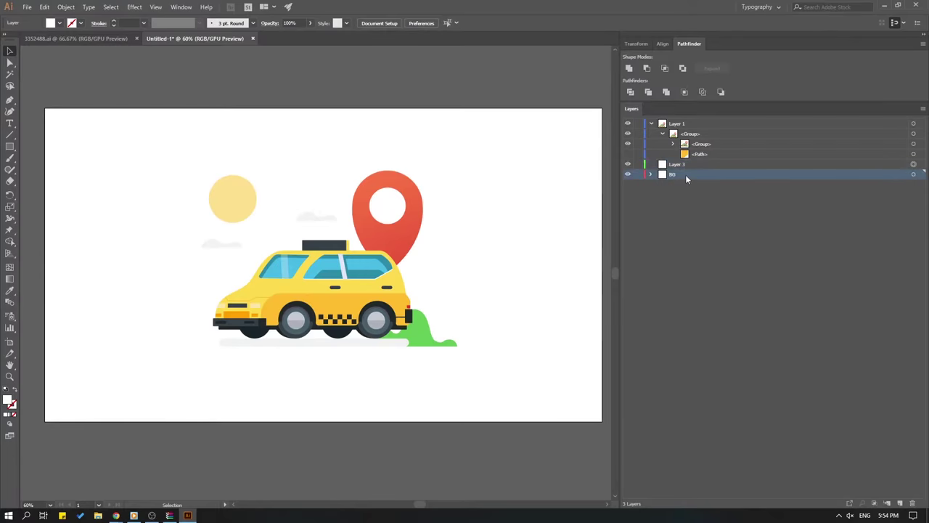
click(694, 194)
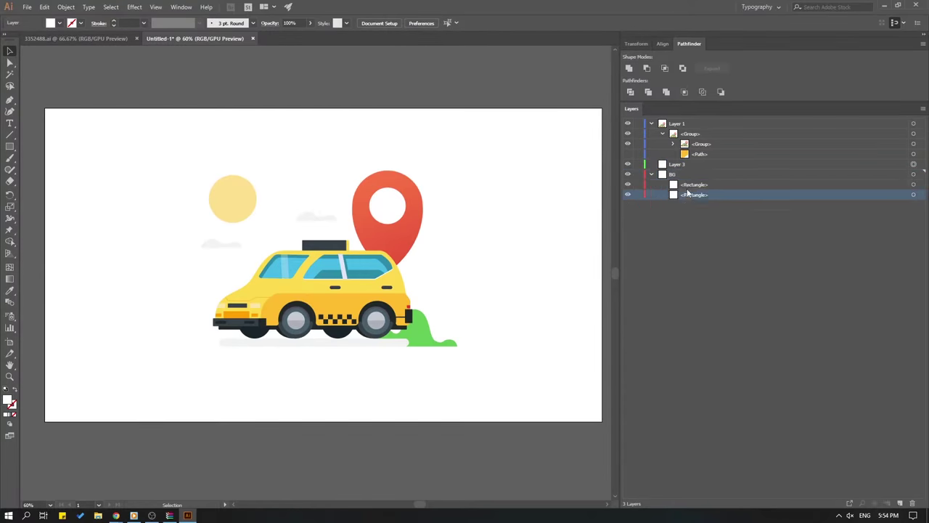
drag(694, 185, 682, 165)
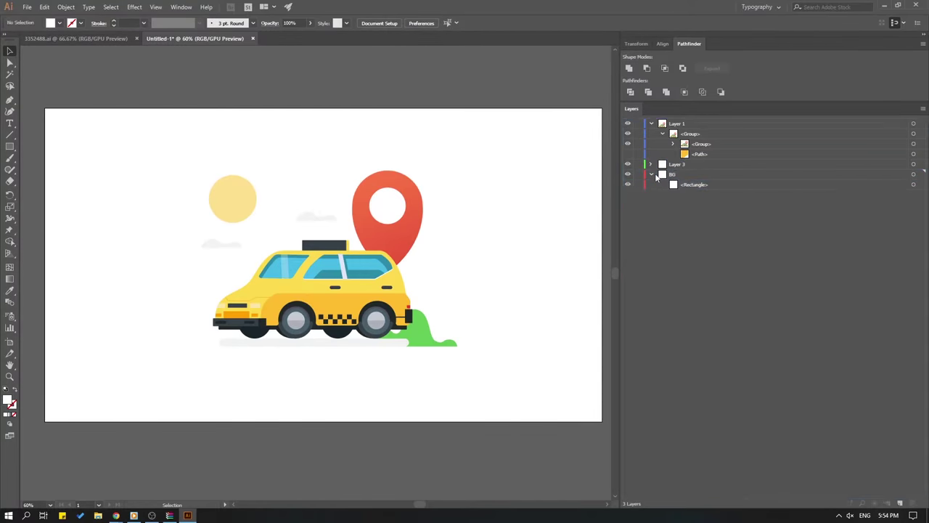
Rename Layer 3 to BG_yellow and the BG layer to BG_white.
double_click(678, 164)
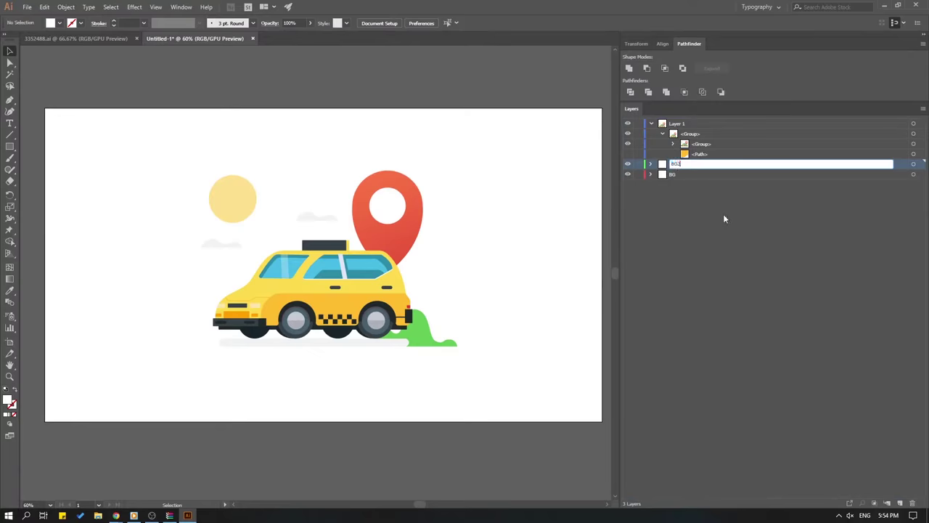
text(BG_yellow)
key(Return)
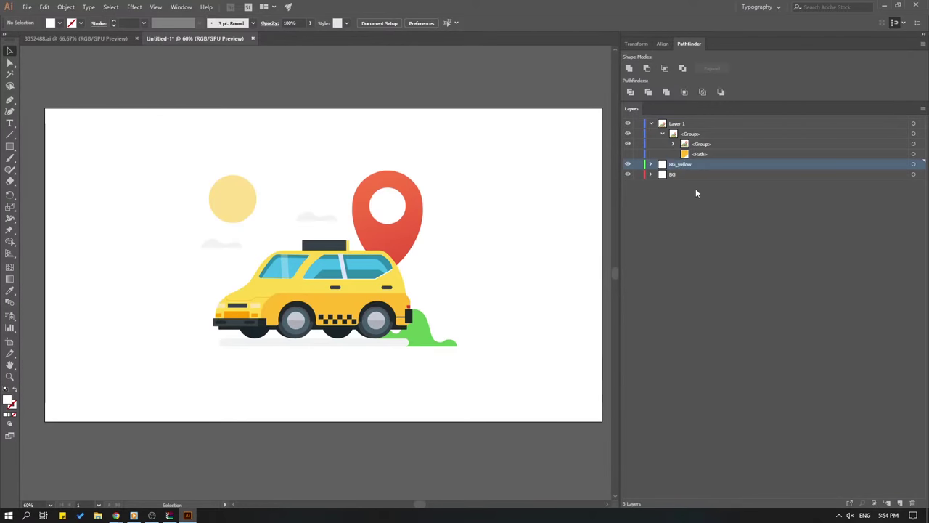
click(672, 175)
double_click(669, 177)
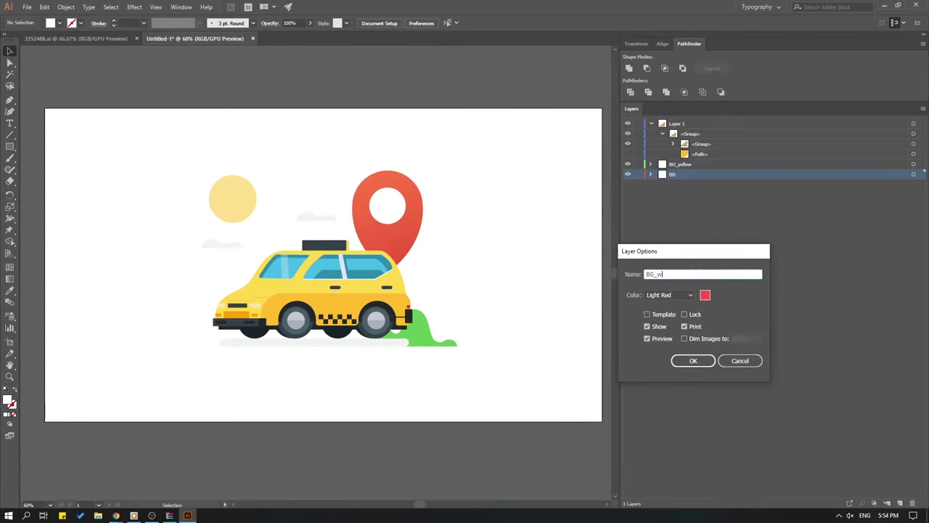
text(_white)
key(Return)
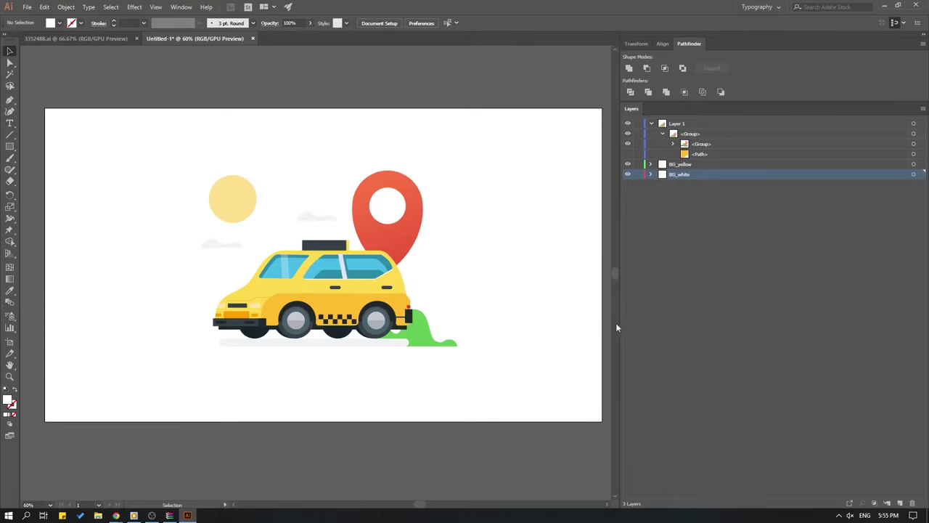
Show the hidden tab shape and eyedropper its yellow onto BG_yellow's rectangle.
click(692, 231)
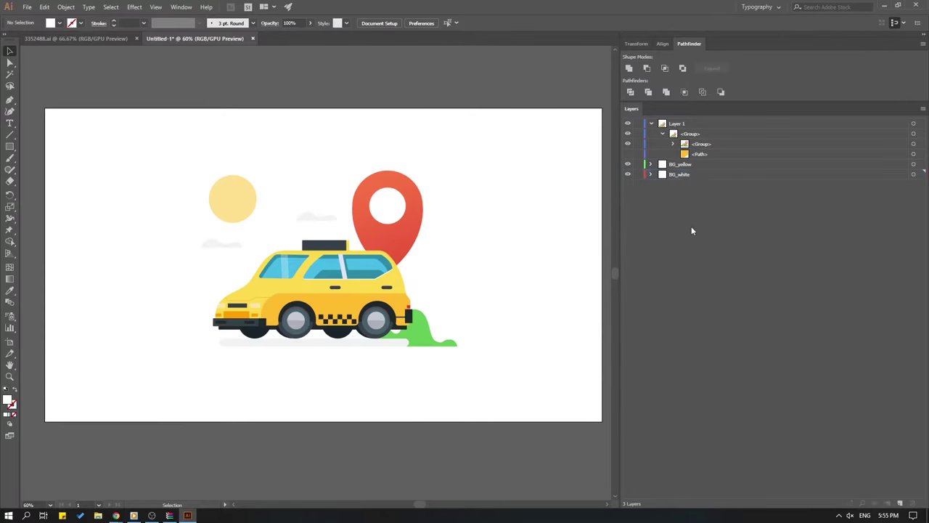
click(683, 166)
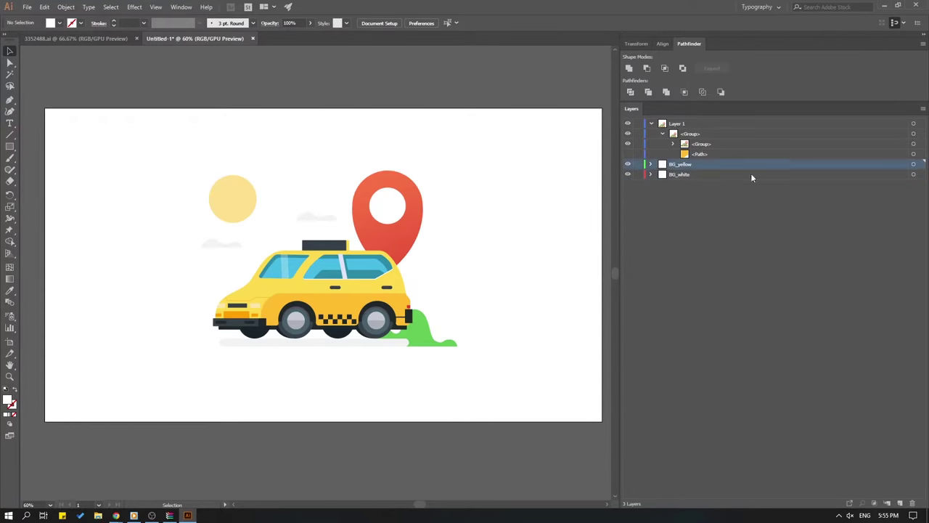
click(914, 166)
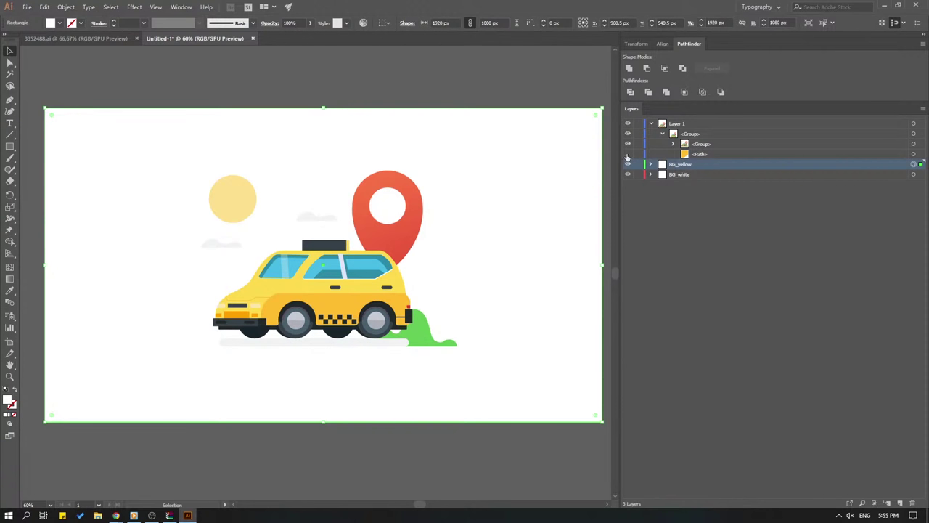
click(627, 155)
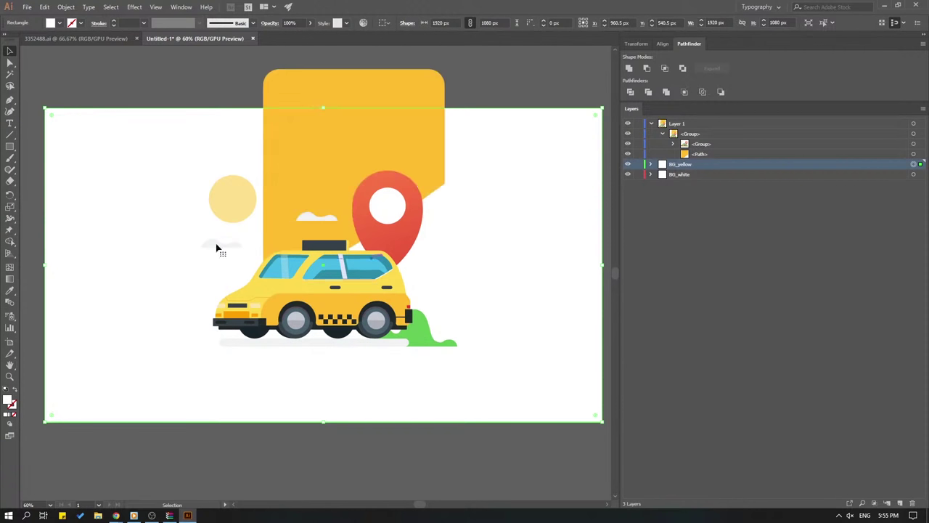
click(9, 292)
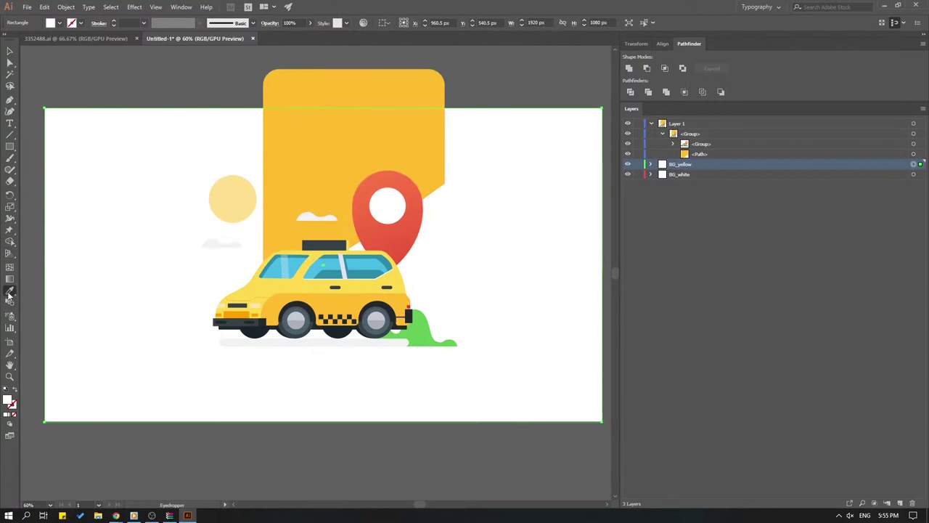
click(306, 151)
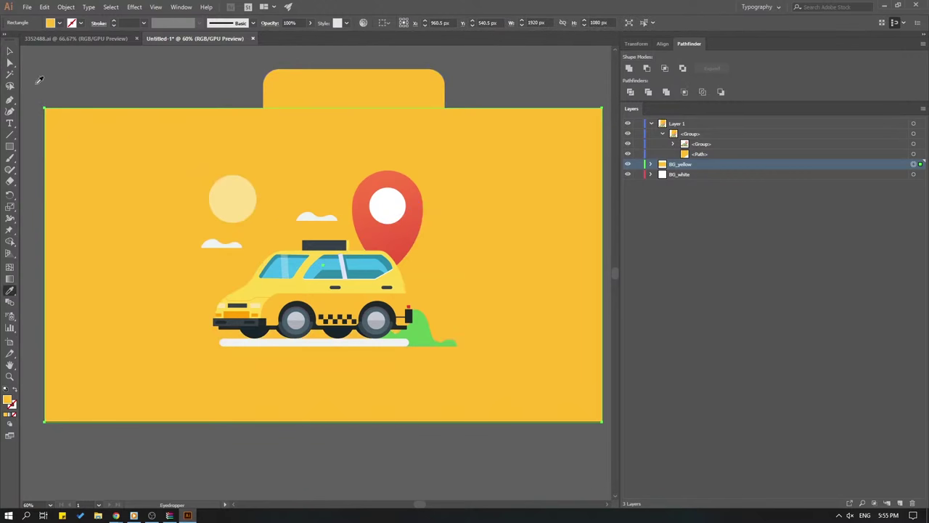
click(10, 53)
click(165, 83)
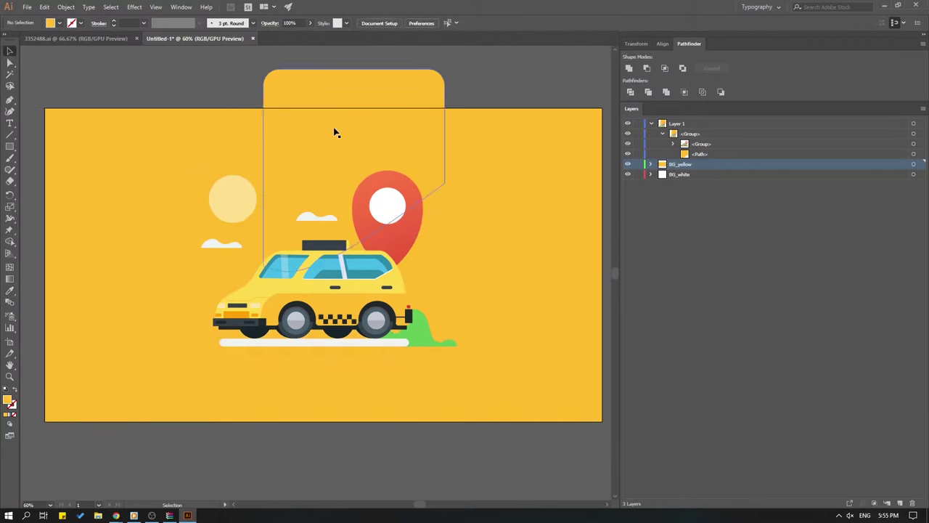
Delete the yellow tab shape.
click(699, 154)
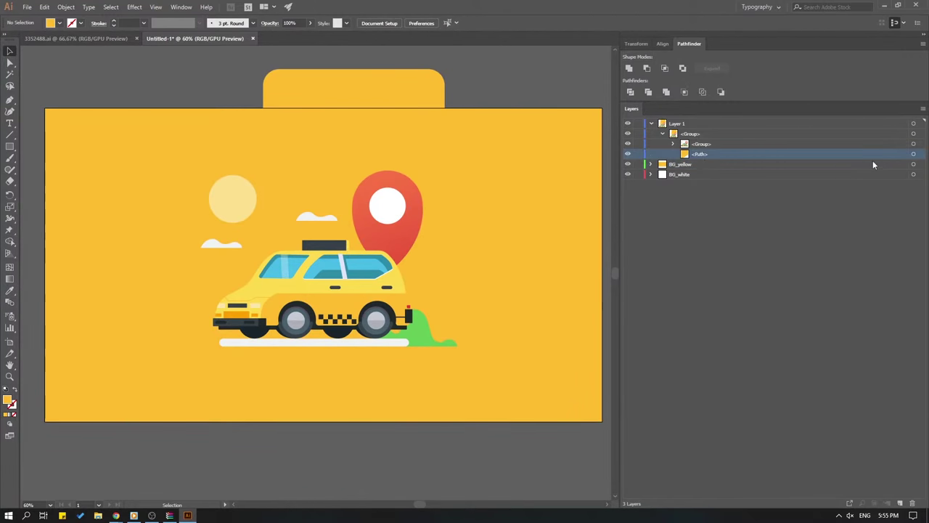
click(914, 154)
key(Delete)
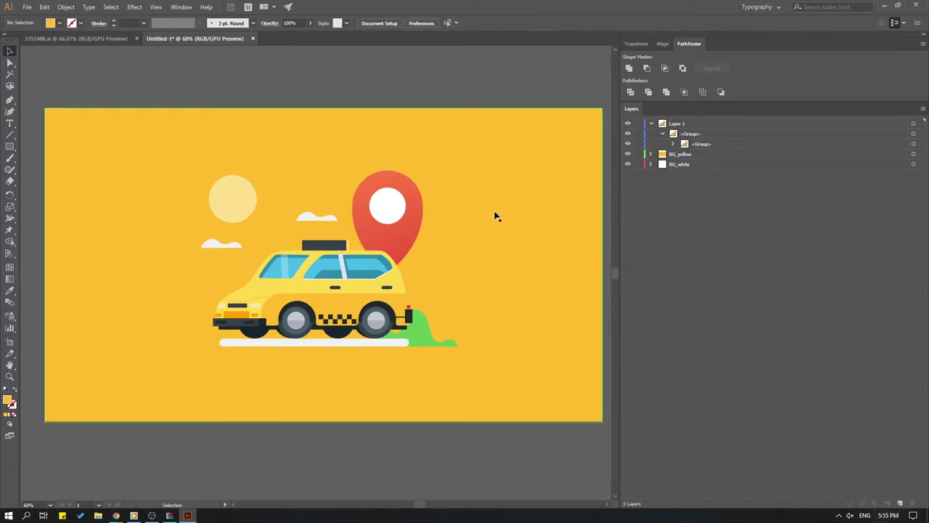
Toggle the yellow background's visibility, leaving BG_yellow hidden.
click(628, 154)
click(628, 154)
click(628, 154)
click(628, 154)
click(628, 153)
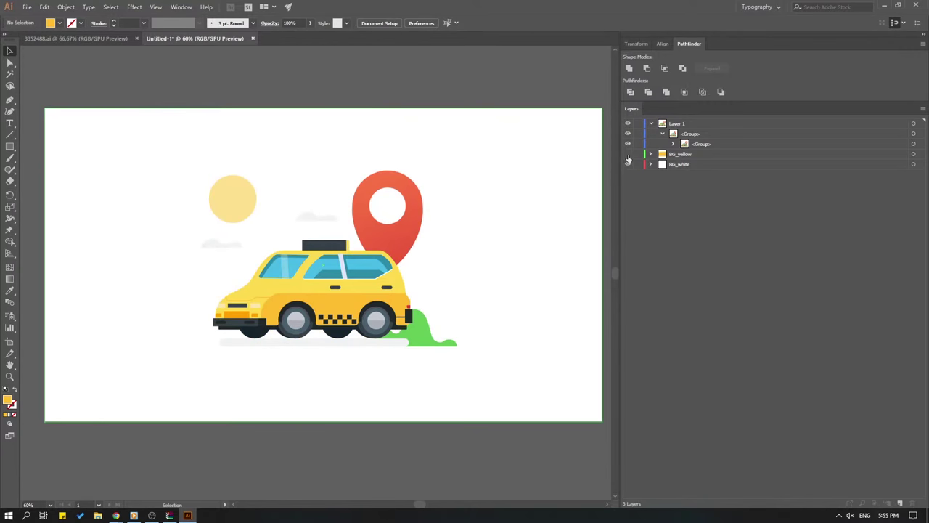
click(628, 155)
click(628, 154)
click(628, 155)
click(628, 154)
click(628, 154)
click(628, 155)
click(628, 155)
click(628, 155)
click(628, 155)
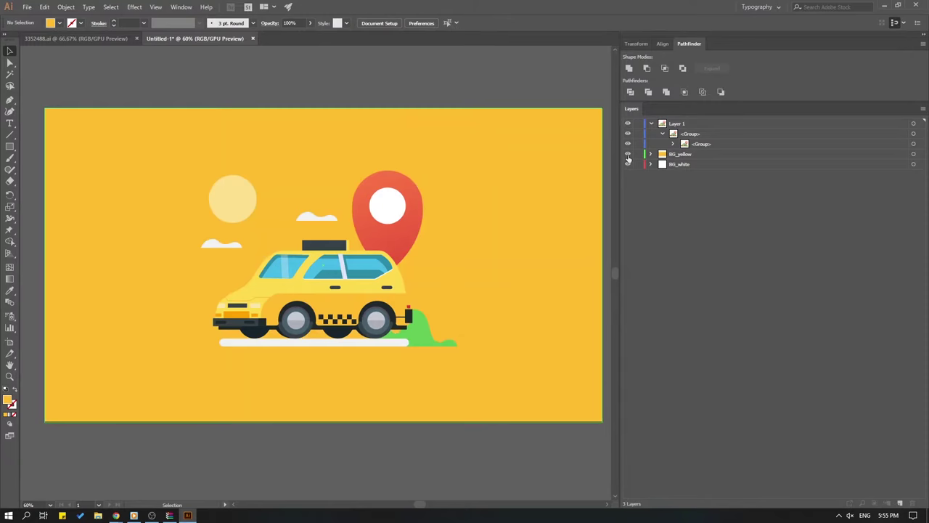
click(628, 155)
click(628, 155)
click(629, 154)
click(628, 155)
click(628, 154)
click(628, 155)
click(628, 155)
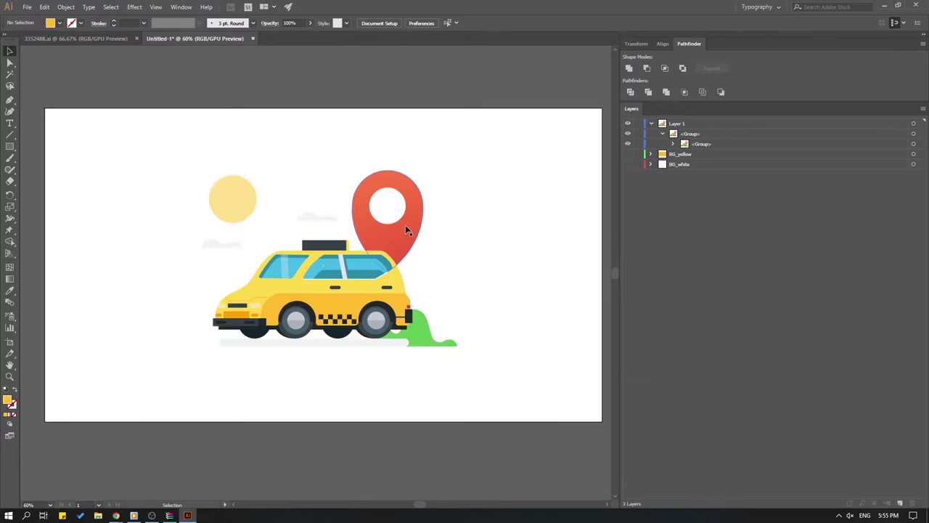
key(a)
Cut the red location pin and paste it in place on a new layer.
click(405, 235)
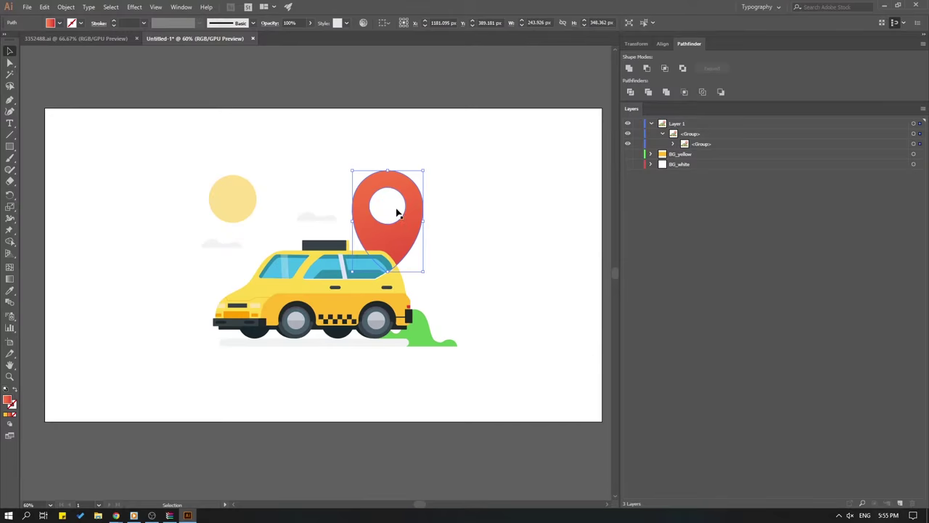
key(v)
key(a)
key(Delete)
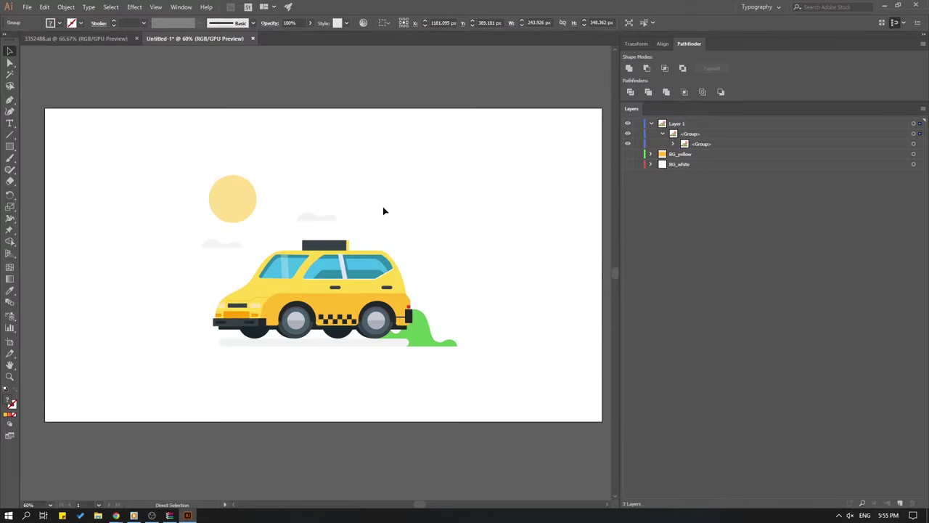
click(900, 503)
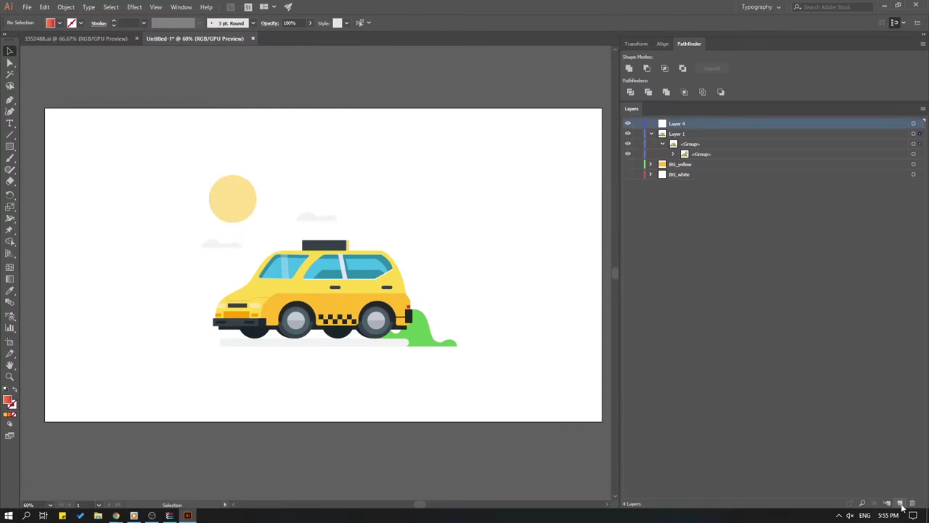
key(ctrl+f)
click(438, 92)
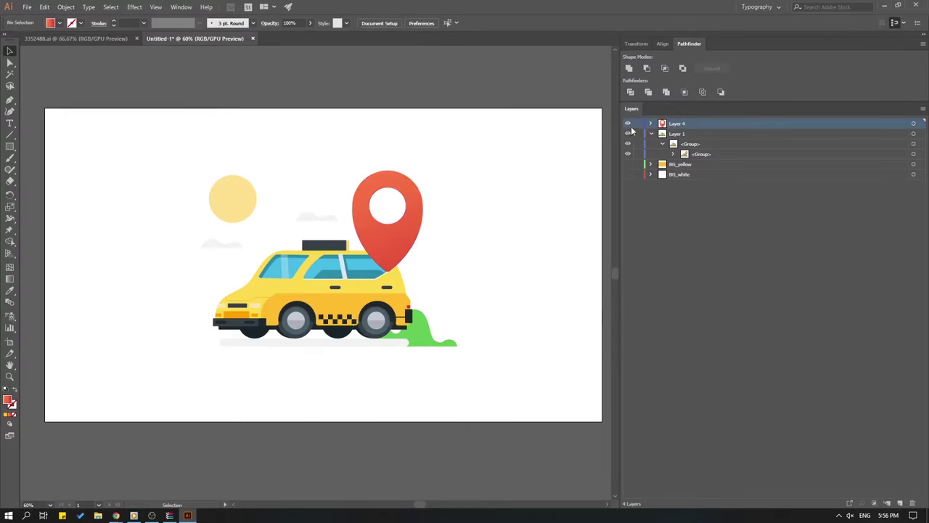
Rename the new layer to pin and hide it.
double_click(681, 125)
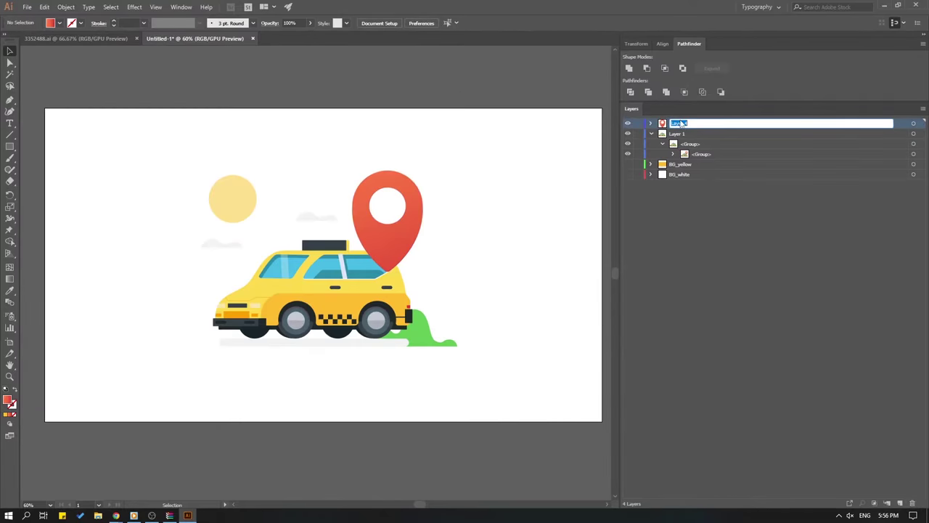
text(pin)
key(Return)
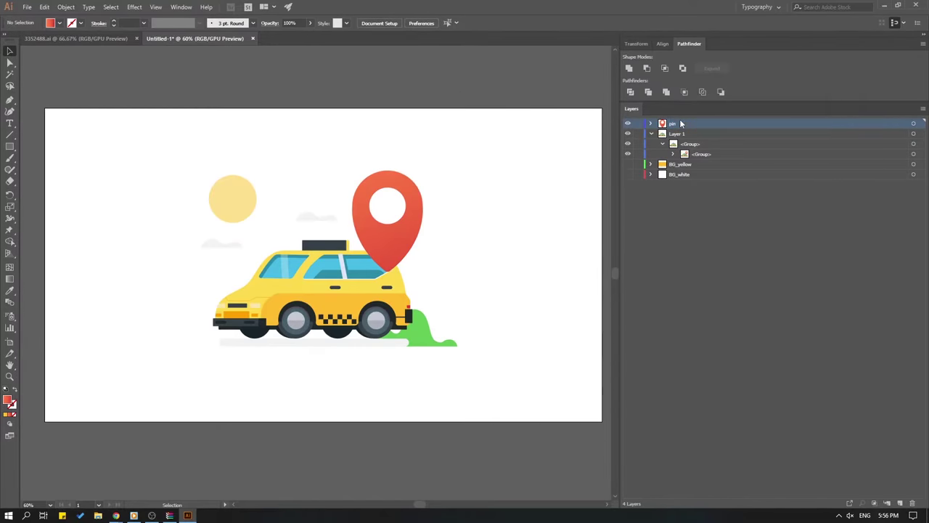
click(628, 124)
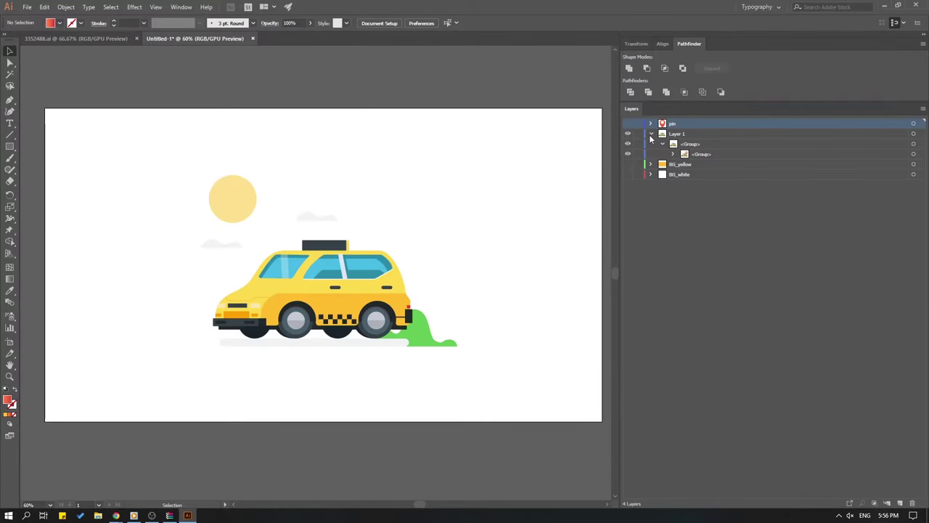
key(ctrl+s)
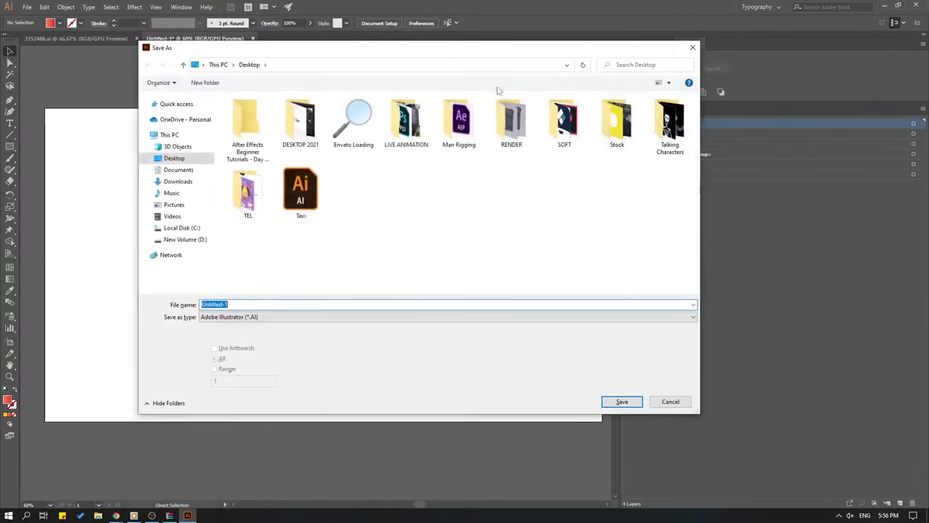
key(Escape)
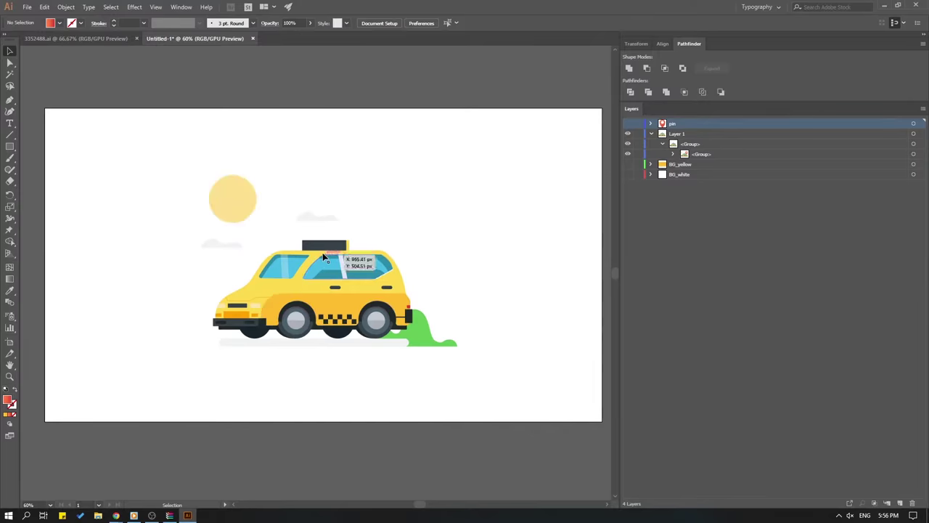
Move the yellow sun circle onto its own new layer named sun, then hide it.
click(237, 189)
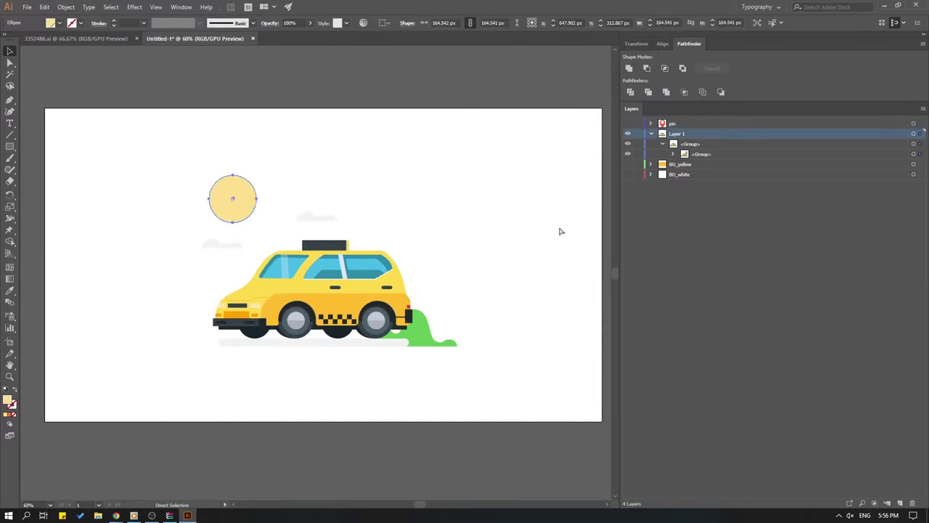
key(Delete)
click(901, 503)
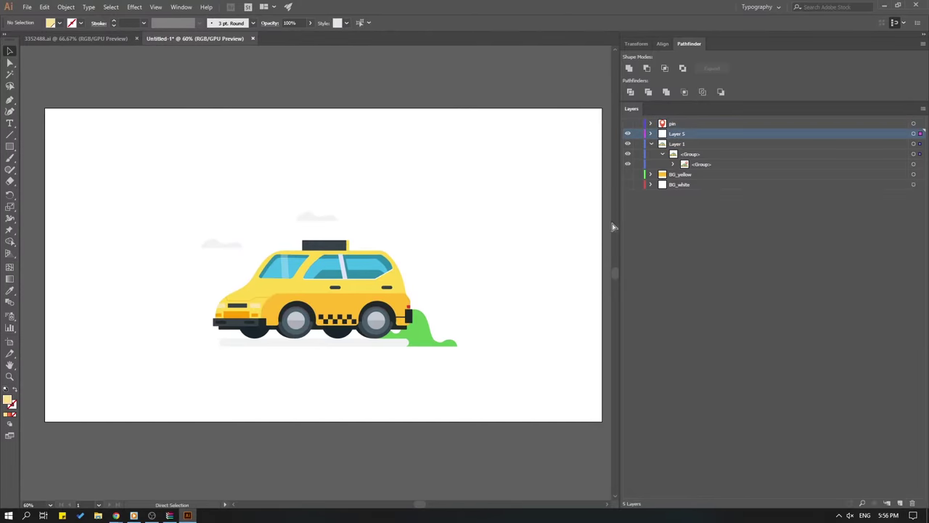
key(ctrl+f)
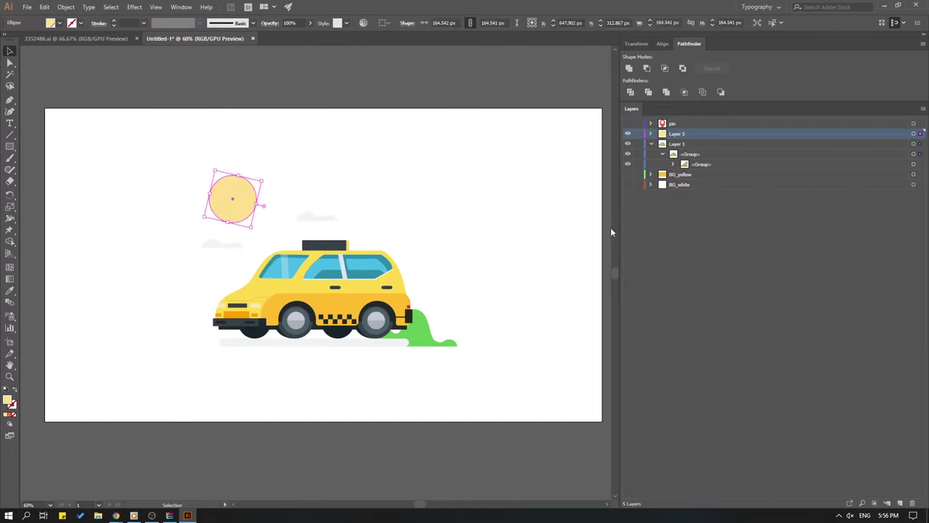
click(443, 89)
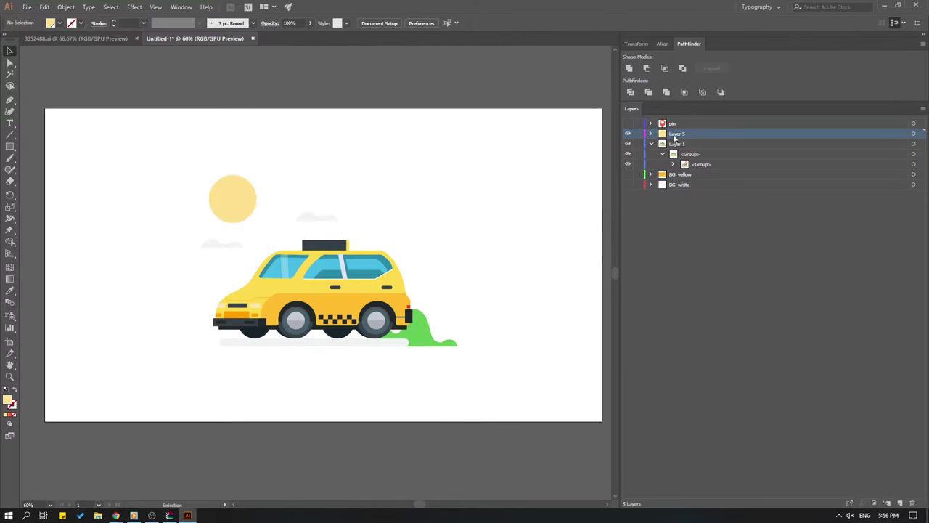
double_click(676, 135)
text(sun)
key(Return)
click(628, 134)
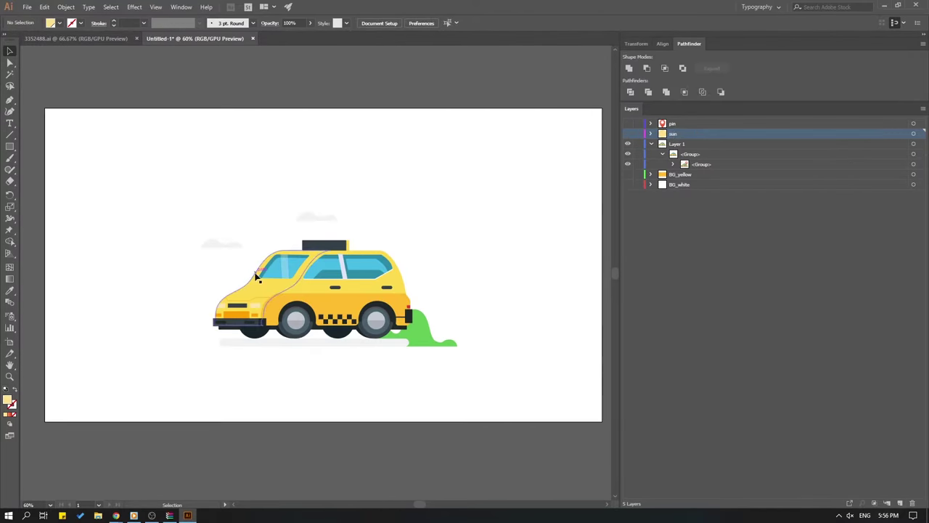
Move the small left cloud onto a new layer named cloud_1, then hide it.
click(210, 247)
click(254, 255)
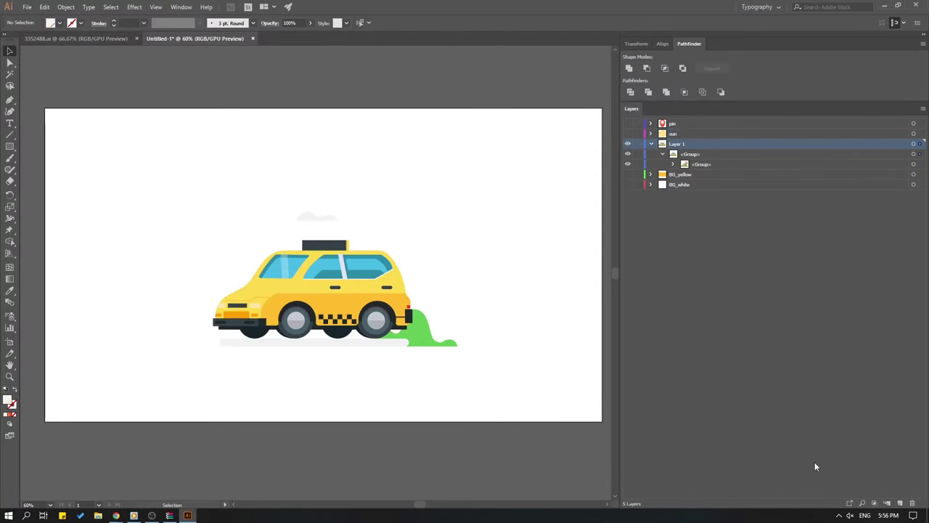
click(888, 502)
key(ctrl+f)
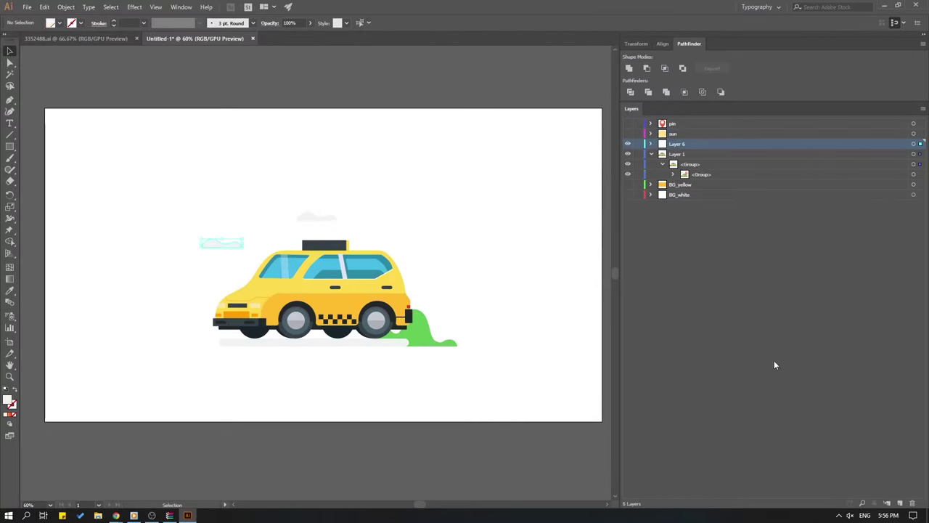
double_click(678, 144)
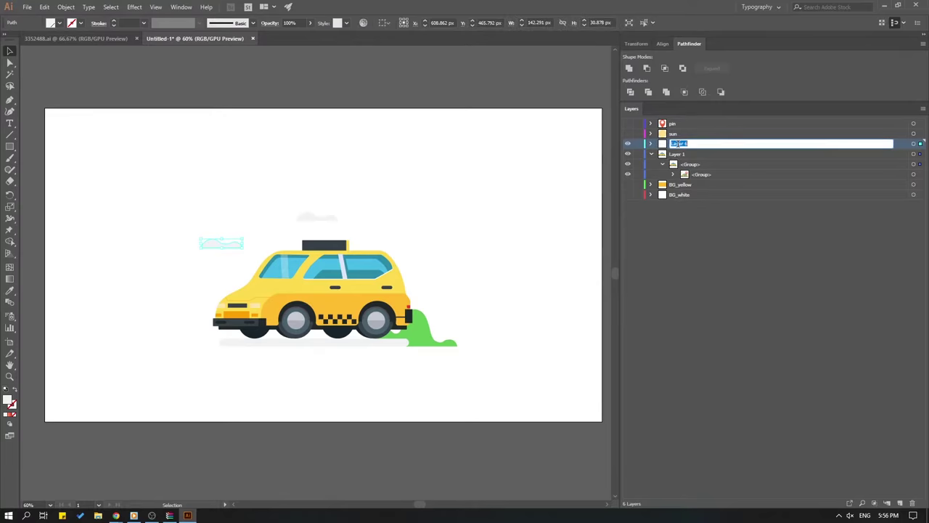
text(cloud_1)
key(Return)
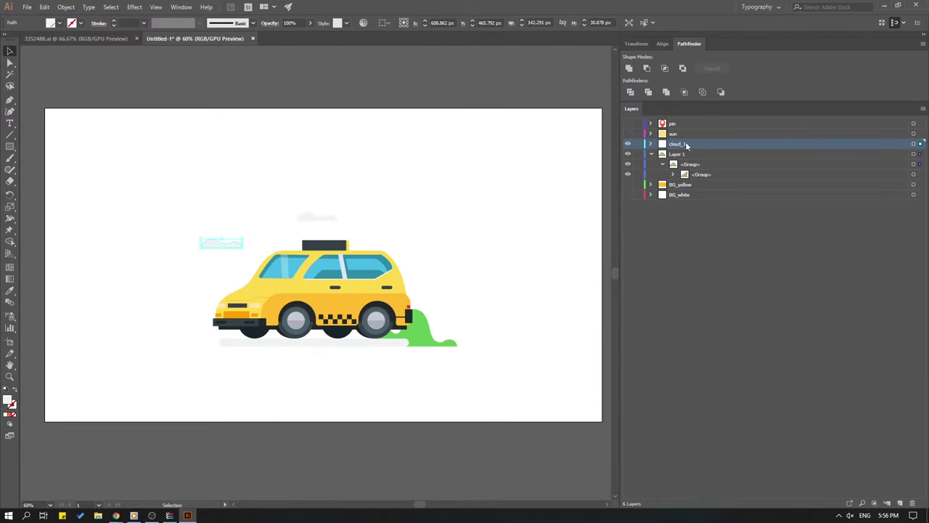
click(628, 145)
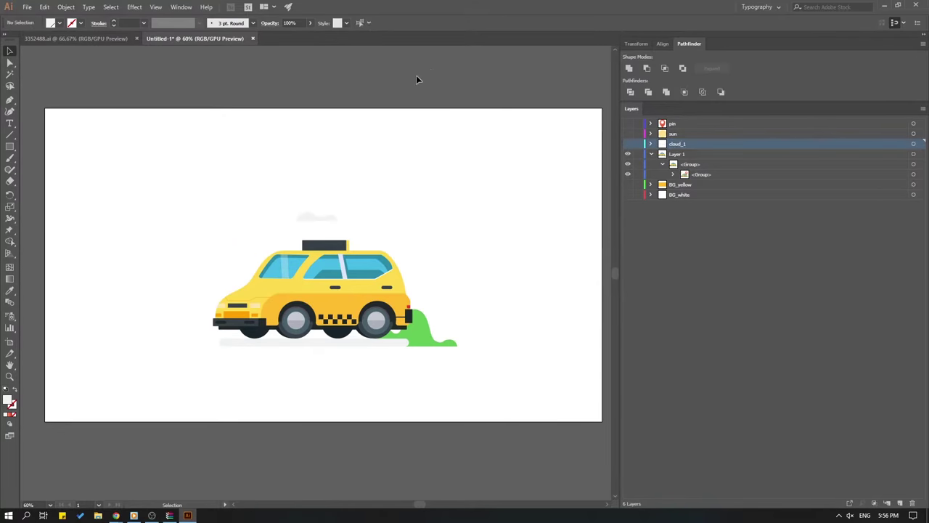
Move the cloud above the taxi onto a new layer named cloud_2.
click(309, 218)
key(ctrl+shift+a)
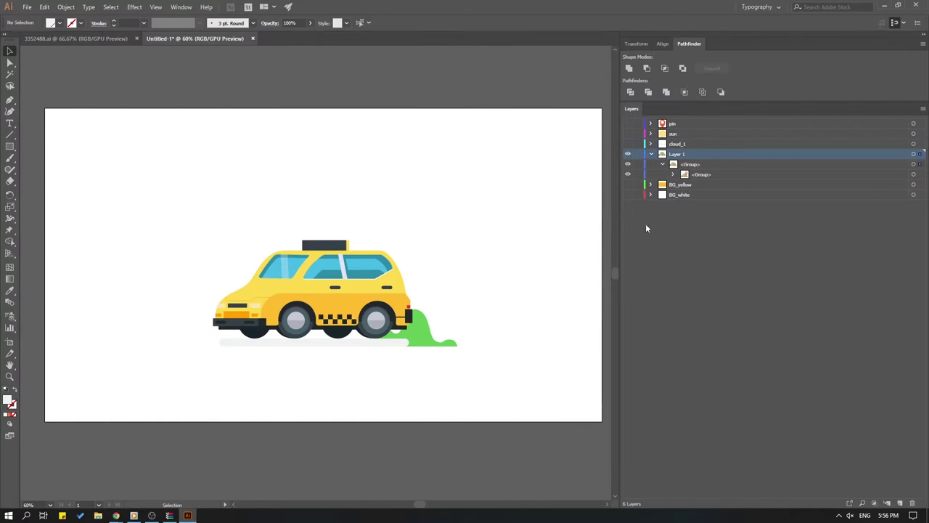
click(901, 503)
key(ctrl+f)
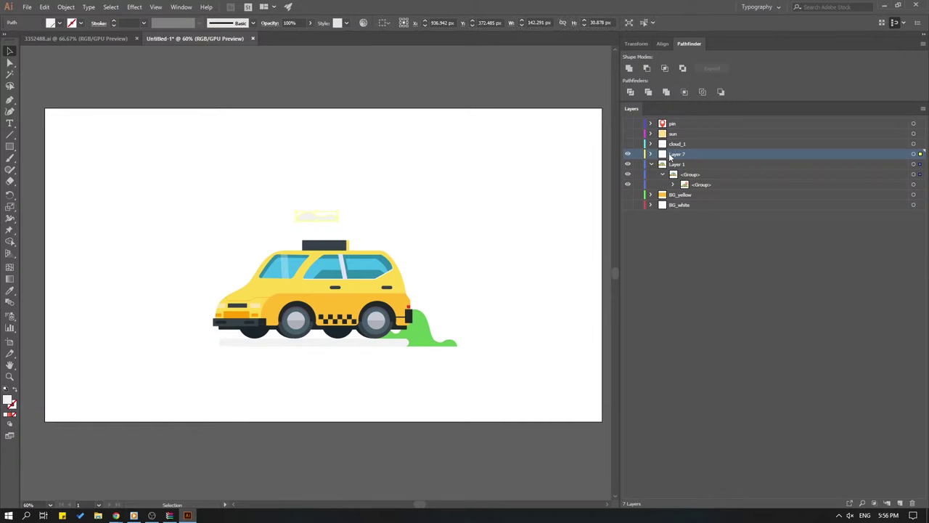
double_click(671, 157)
text(cloud)
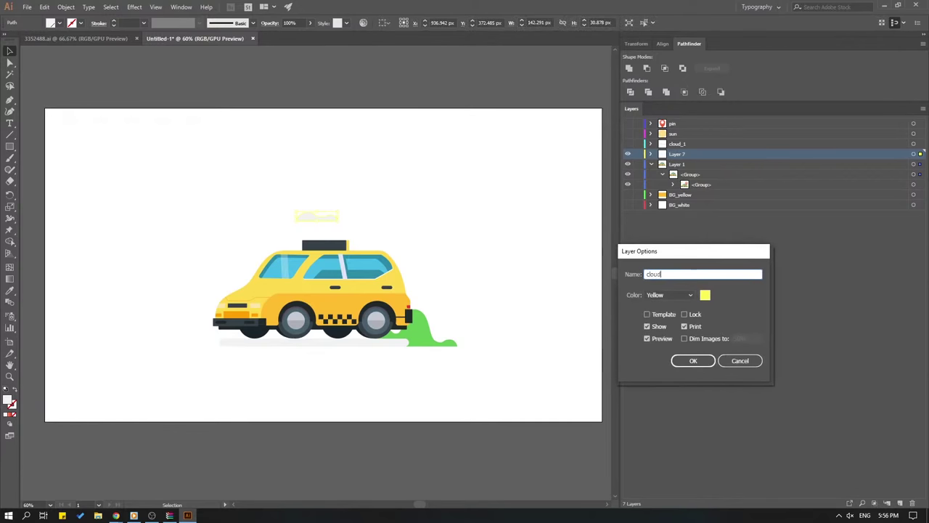
text(_2)
key(Return)
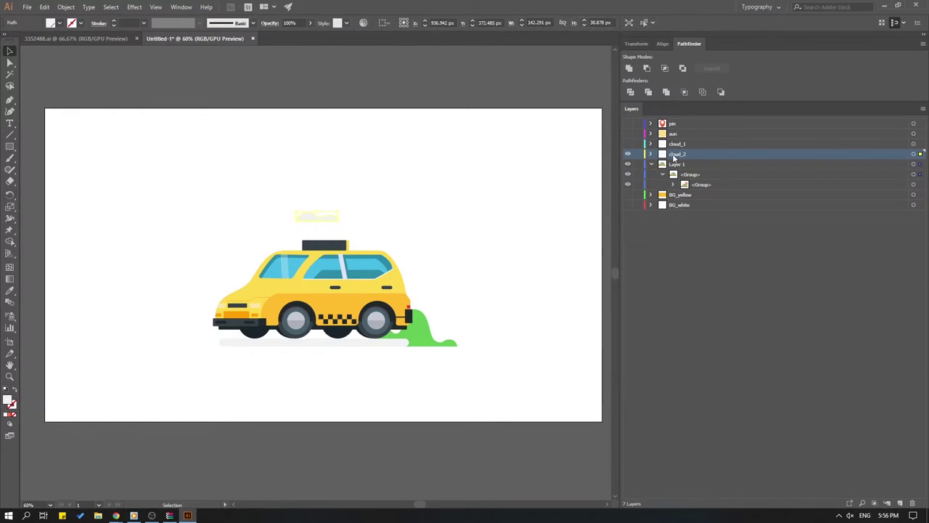
Leave the yellow background layer hidden and bring up the save dialog.
click(628, 195)
click(628, 195)
click(628, 195)
click(628, 195)
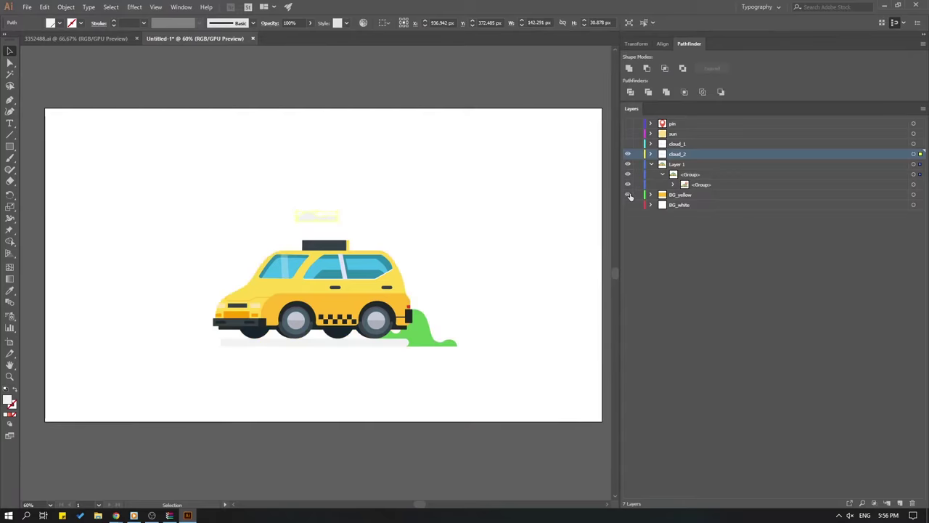
key(ctrl+s)
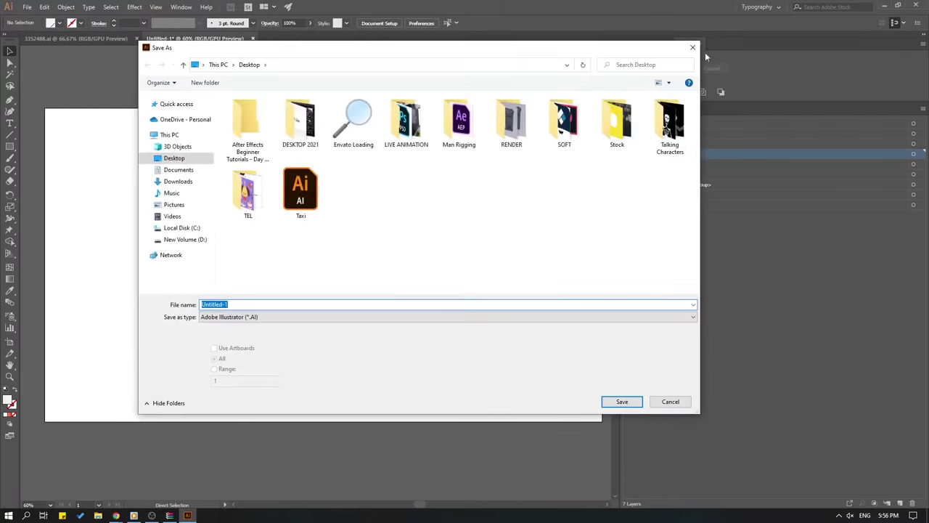
Create a folder named Explainer Taxi on the Desktop in the save dialog.
click(690, 49)
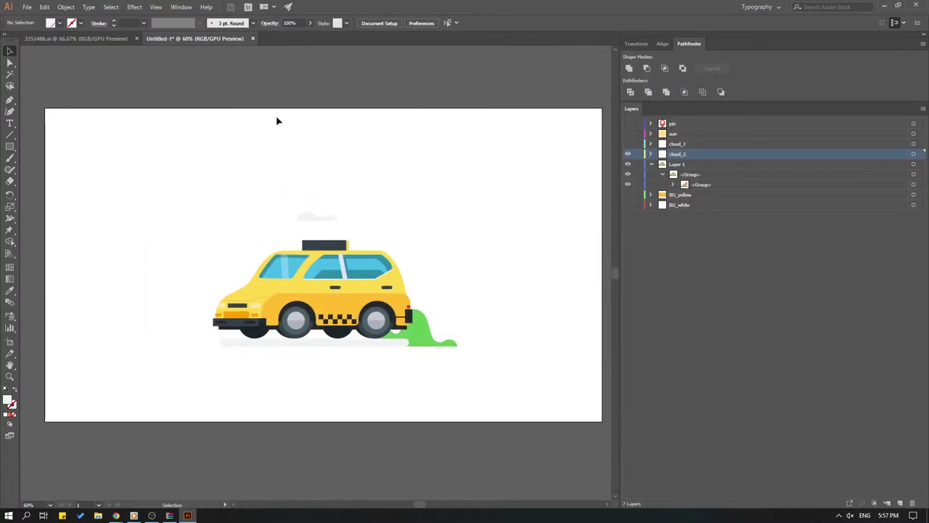
key(ctrl+s)
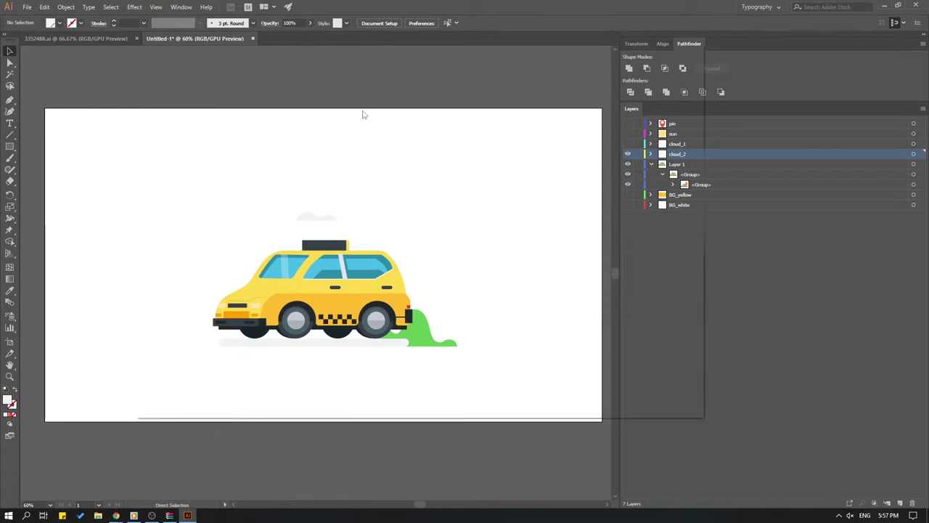
click(174, 158)
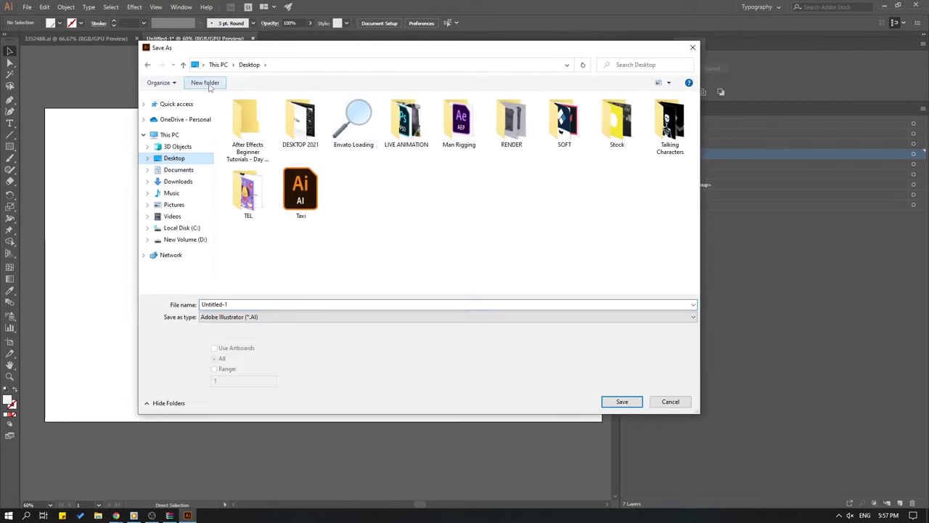
click(205, 83)
text(Explainer Taxi)
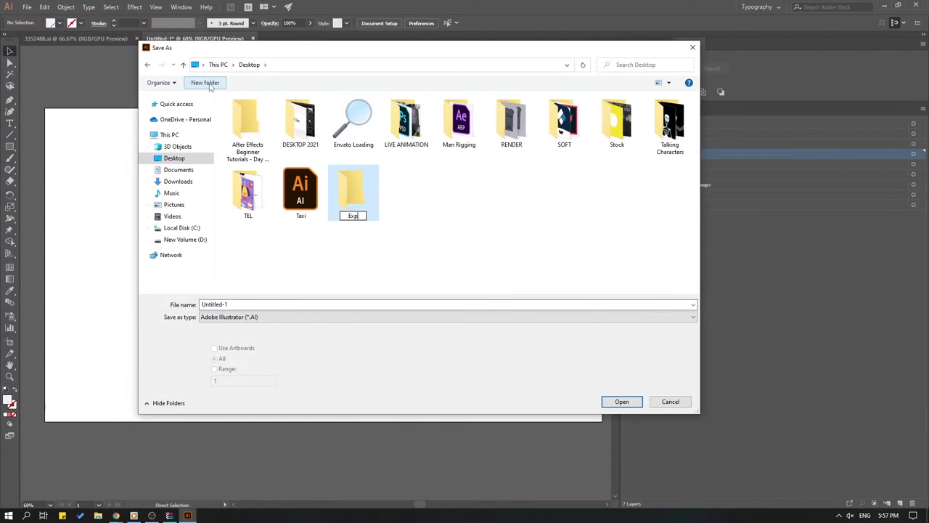
key(Return)
Create a Vectors folder inside Explainer Taxi and open it.
double_click(347, 204)
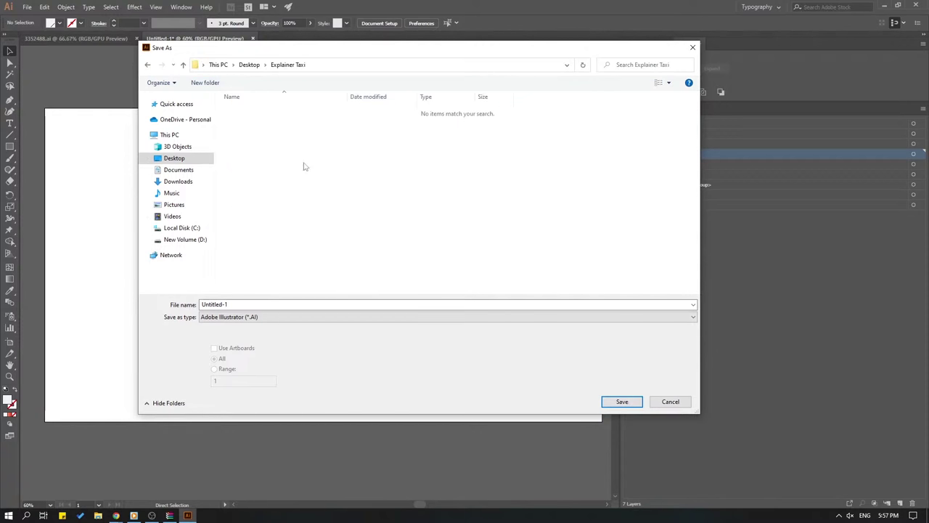
click(207, 83)
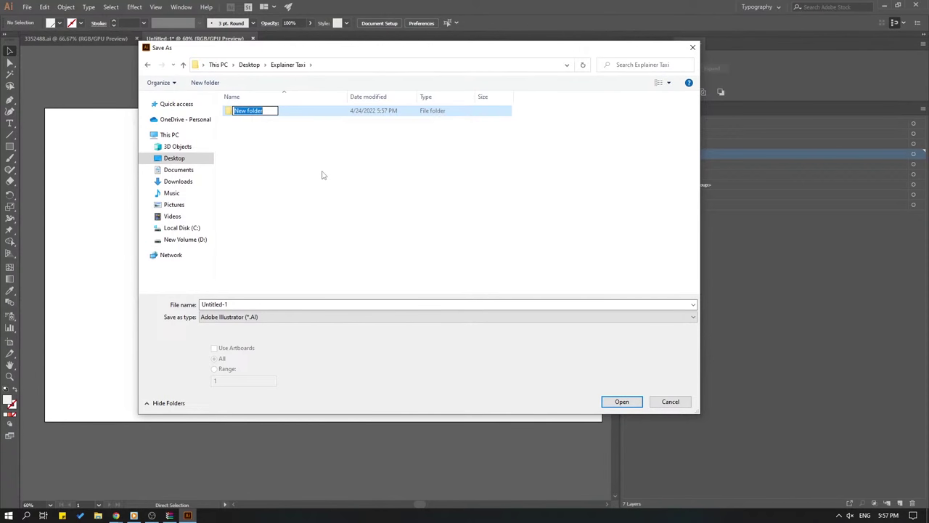
text(Vectors)
key(Return)
double_click(244, 110)
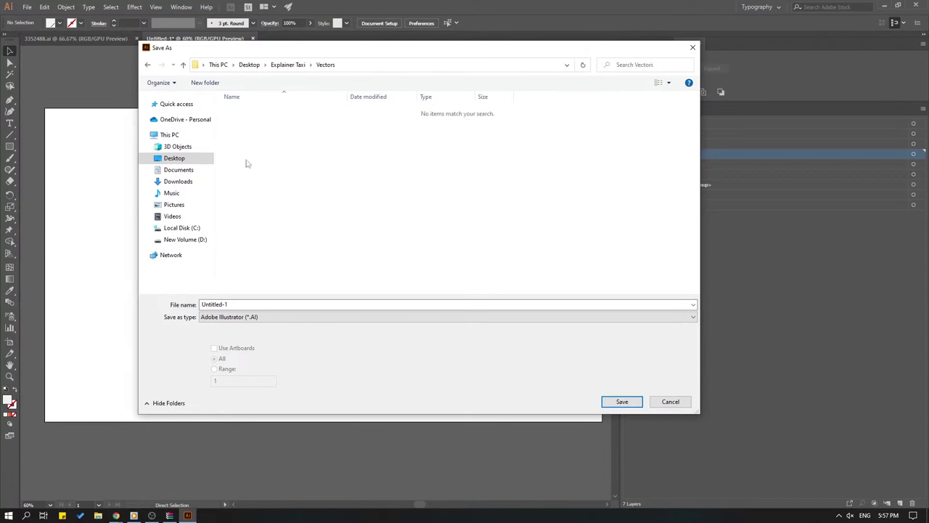
Save the file as Scene01 with the default Illustrator save options.
double_click(224, 305)
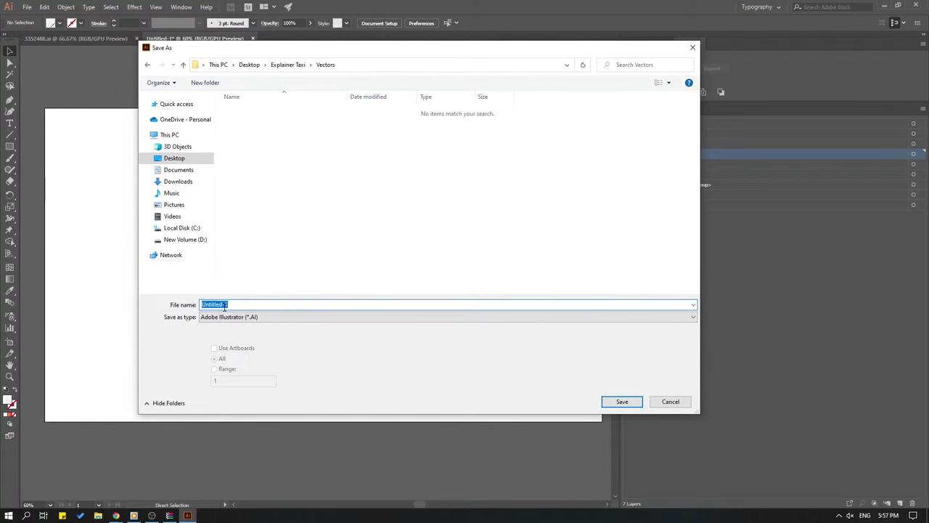
text(Scene01)
click(614, 403)
click(634, 369)
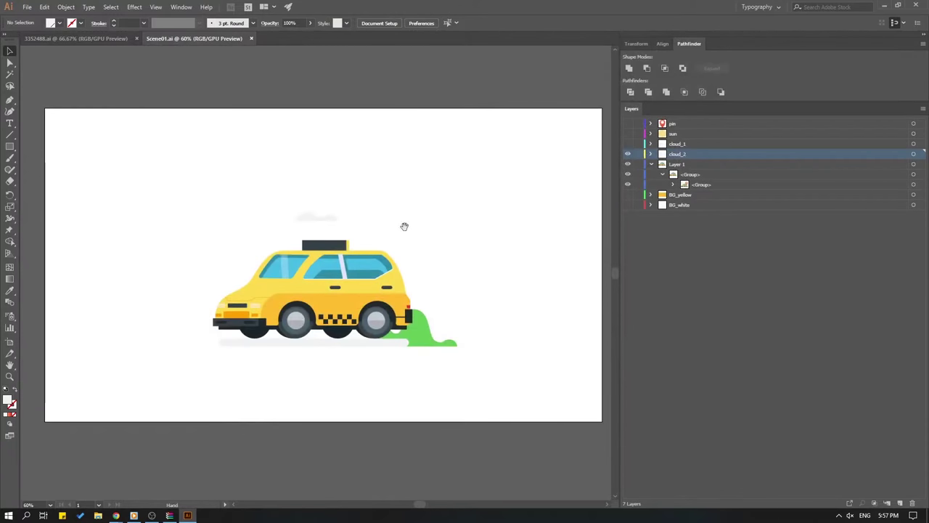
Show and lock the yellow background layer, and hide cloud_2.
scroll(404, 225, right, 1)
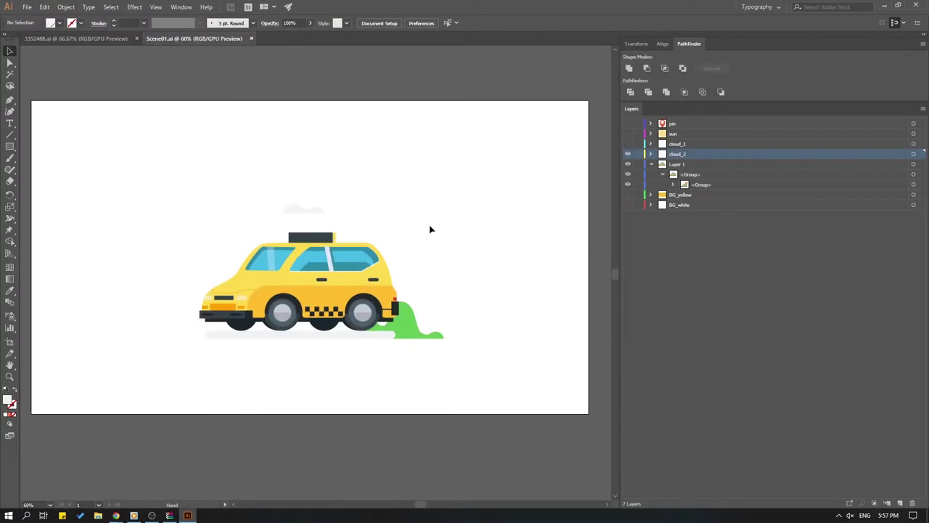
click(628, 195)
click(693, 196)
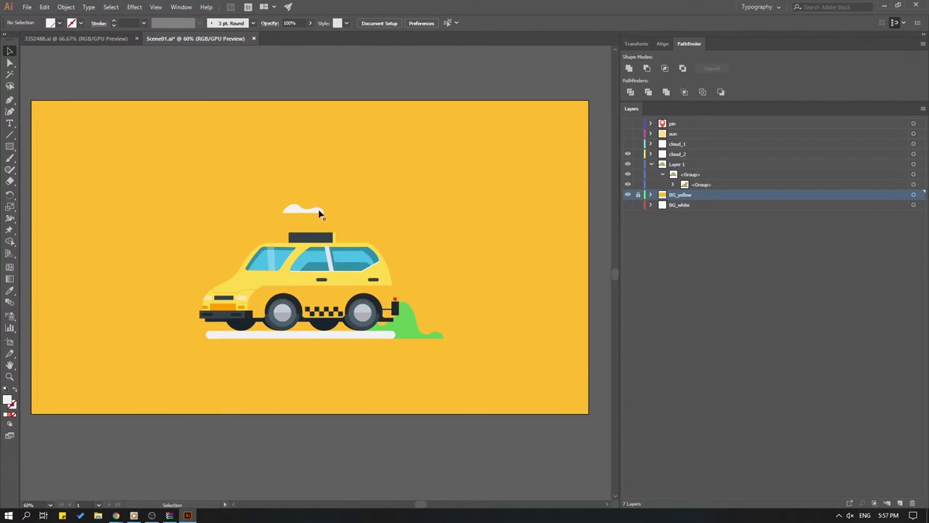
click(628, 155)
click(628, 155)
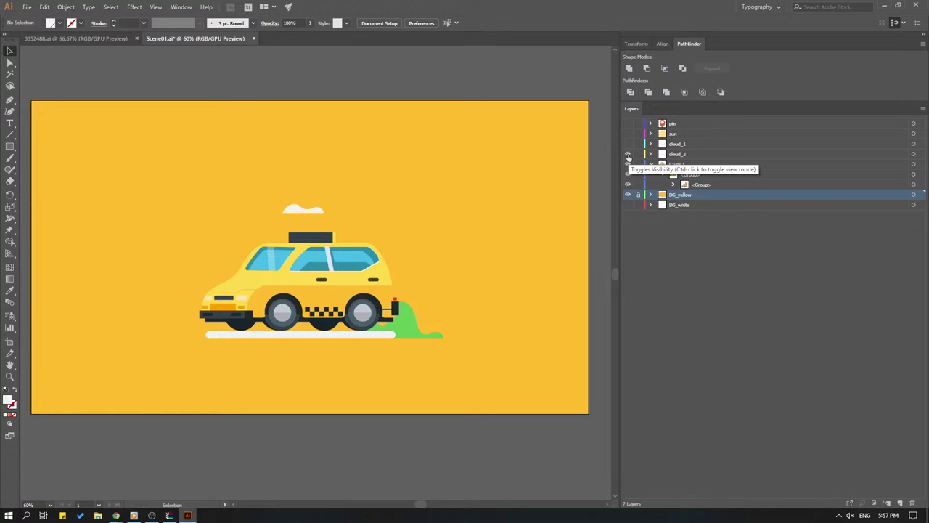
click(628, 155)
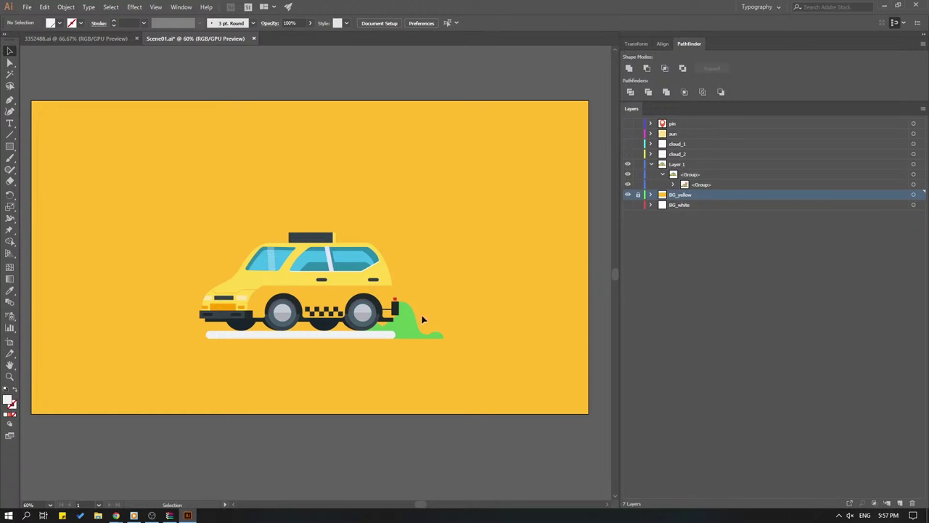
Move the white shadow bar under the taxi onto a new layer named shadow.
key(a)
click(348, 337)
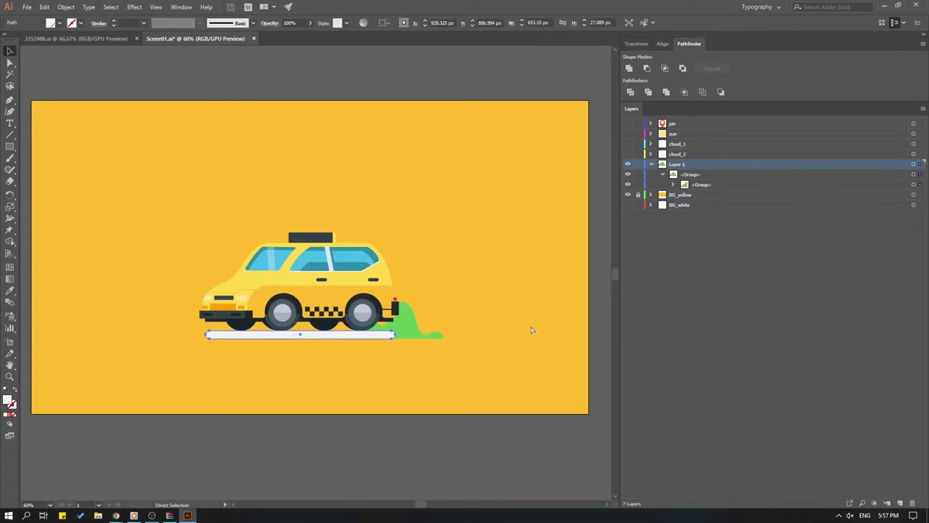
key(Delete)
key(v)
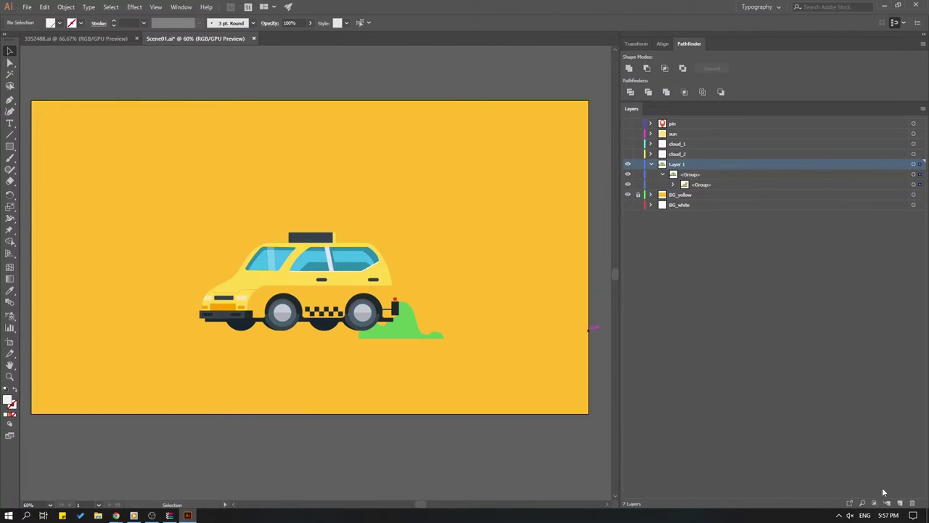
click(900, 503)
key(ctrl+f)
click(467, 72)
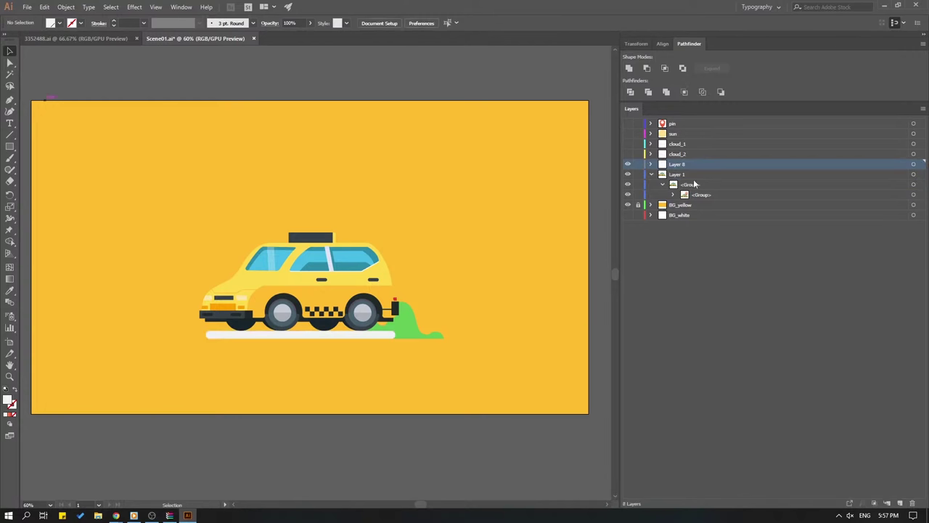
double_click(678, 164)
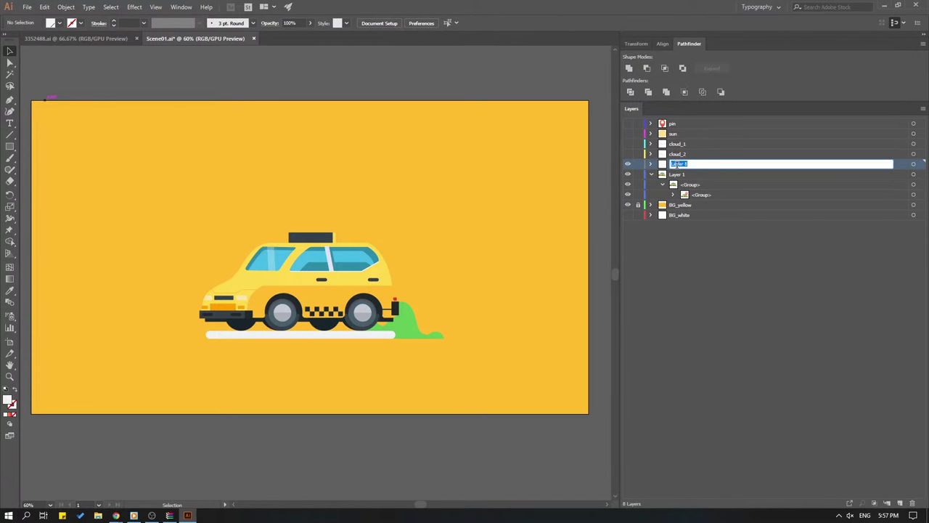
text(r)
key(Return)
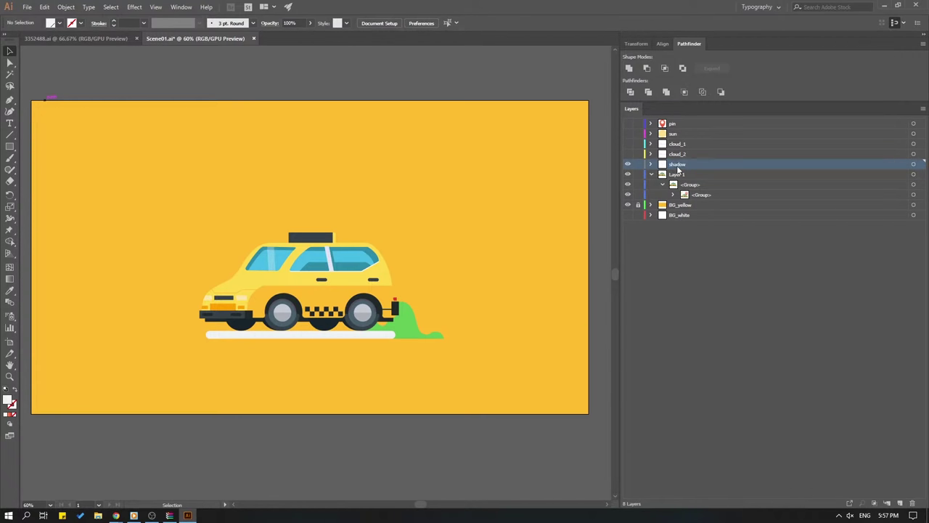
Save the document, hide the shadow layer, and cut the green shape from Layer 1.
click(703, 344)
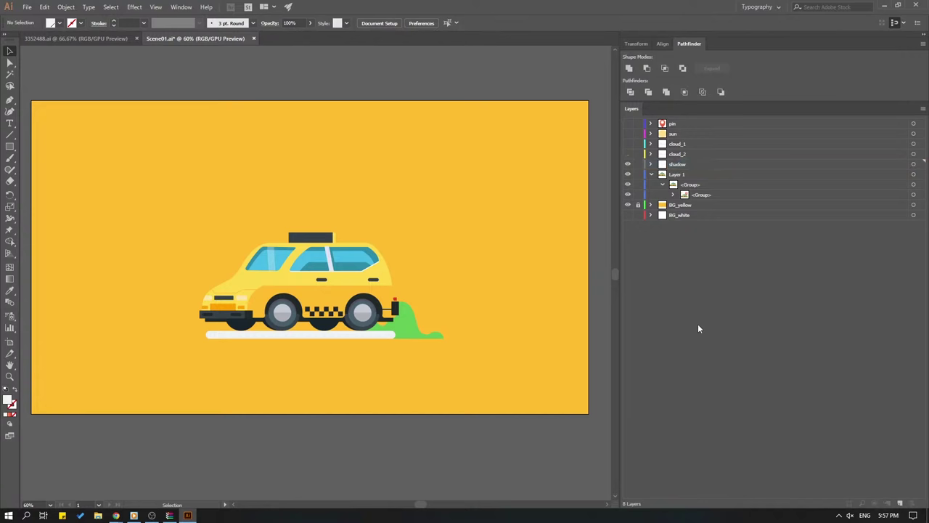
key(ctrl+s)
click(628, 165)
key(ctrl+z)
key(ctrl+z)
key(ctrl+z)
key(ctrl+z)
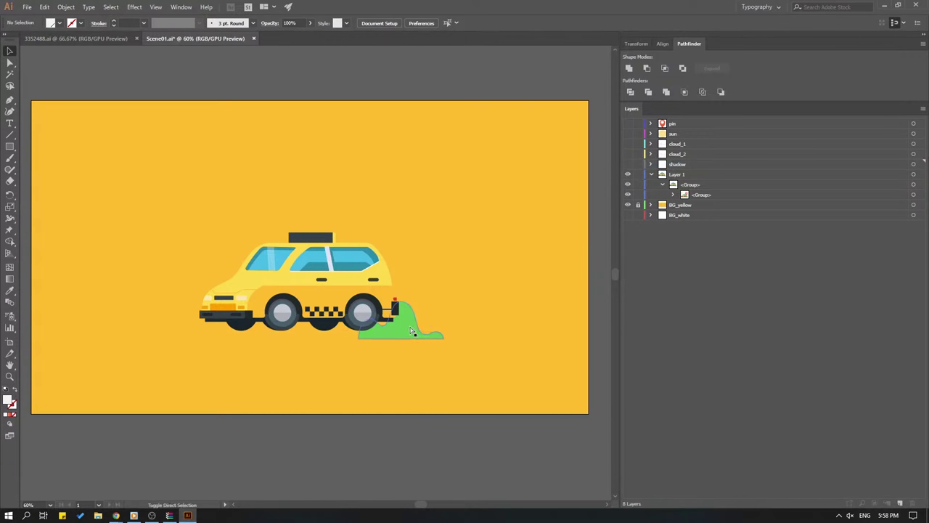
Paste the green bush in place on a new layer named plant, hide it, and save.
click(900, 503)
key(ctrl+f)
click(494, 101)
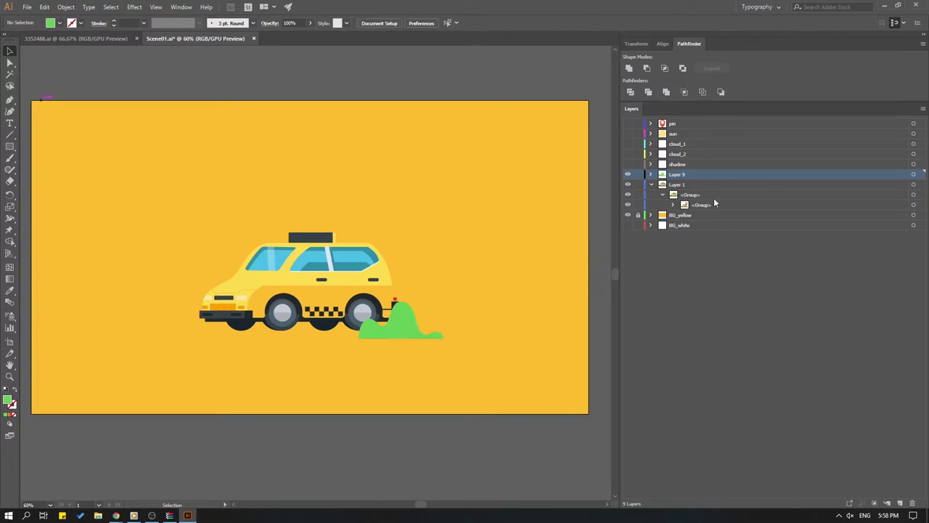
double_click(681, 175)
text(paint)
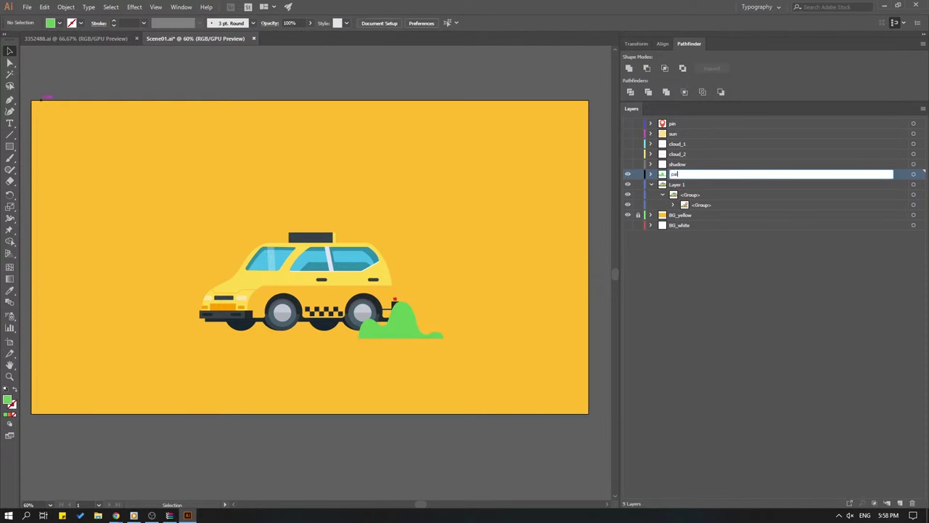
key(Return)
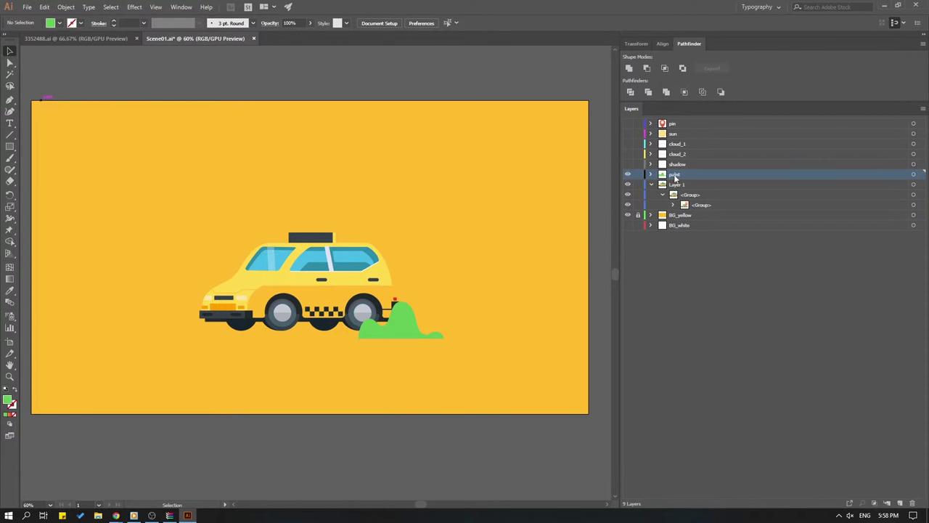
double_click(674, 175)
text(plant)
key(Return)
click(628, 176)
key(ctrl+s)
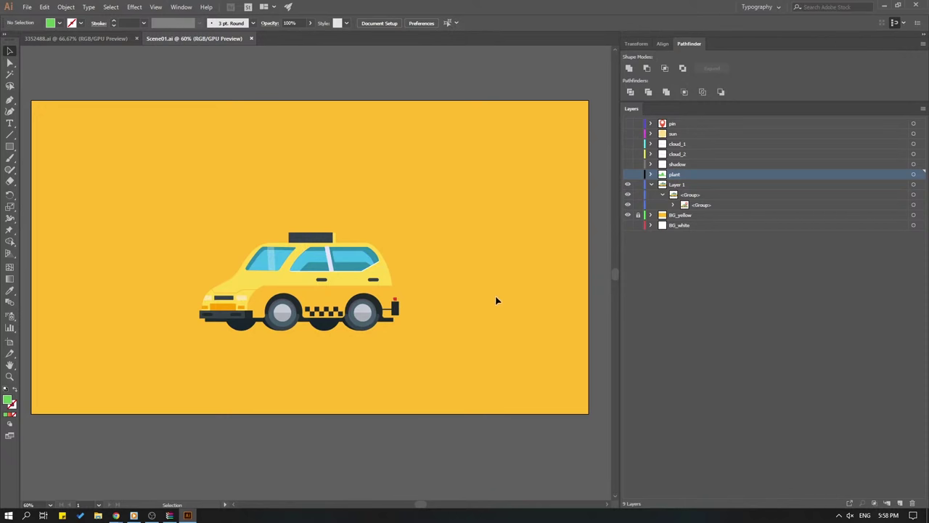
Zoom in on the left wheel and select its outer circle and inner arc.
key(a)
key(ctrl+equal)
key(ctrl+equal)
key(ctrl+equal)
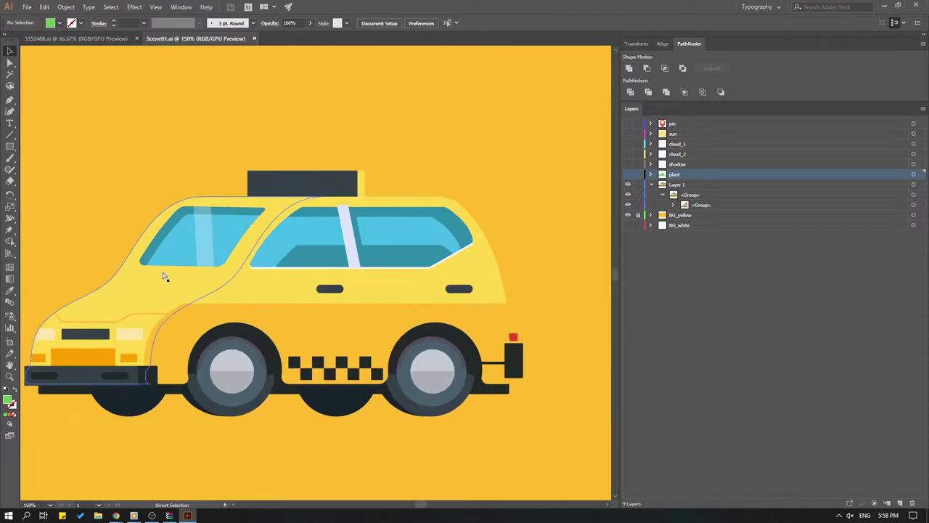
key(ctrl+equal)
drag(164, 276, 276, 167)
drag(327, 317, 294, 314)
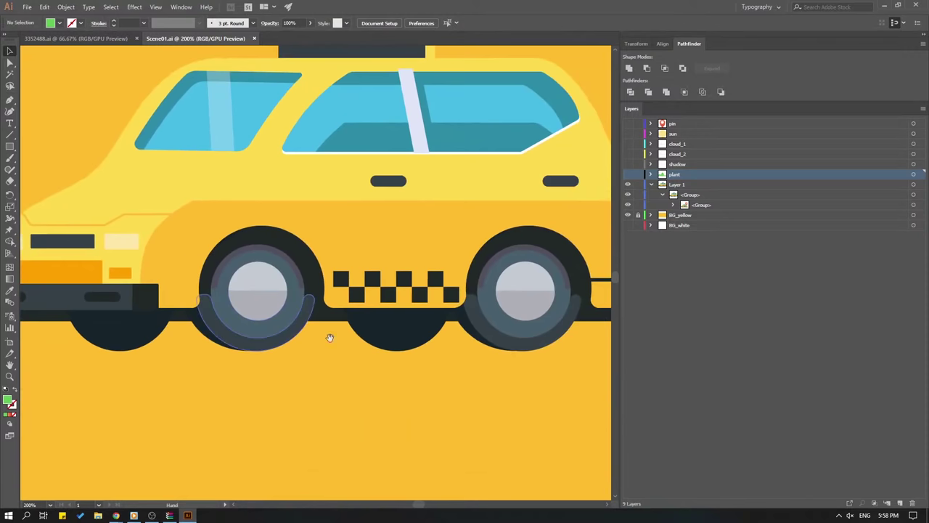
click(196, 319)
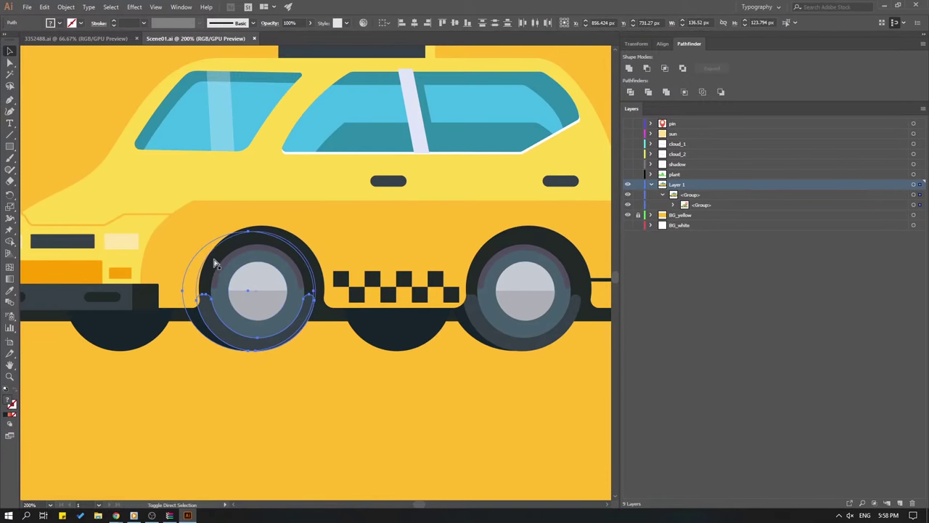
key(ctrl+equal)
key(ctrl+equal)
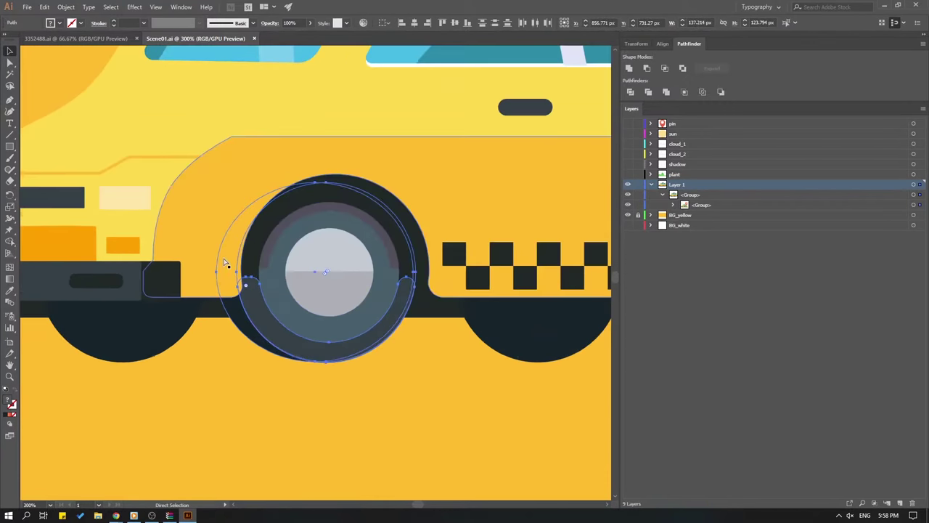
scroll(375, 283, up, 1)
key(ctrl)
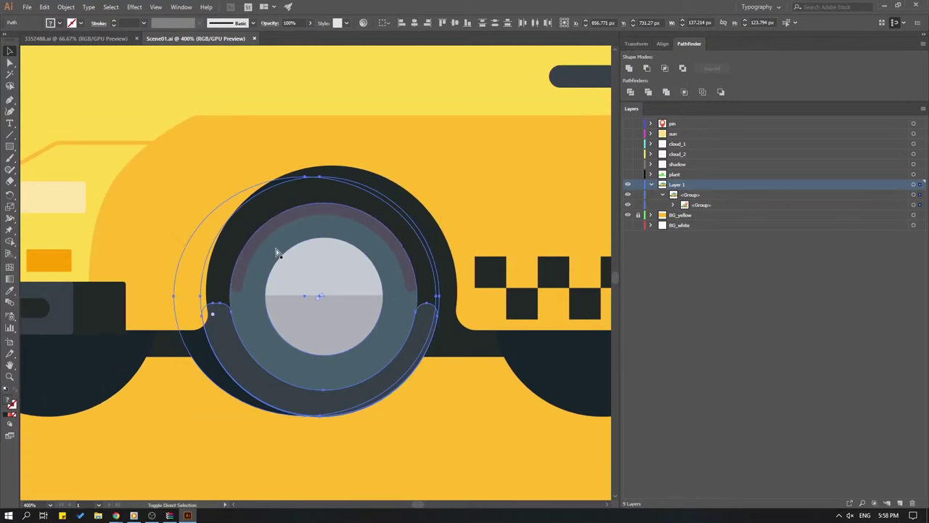
shift+click(280, 246)
Refine the wheel selection, cut the left wheel shapes, and add a new layer.
key(Delete)
key(ctrl+z)
click(214, 373)
key(Delete)
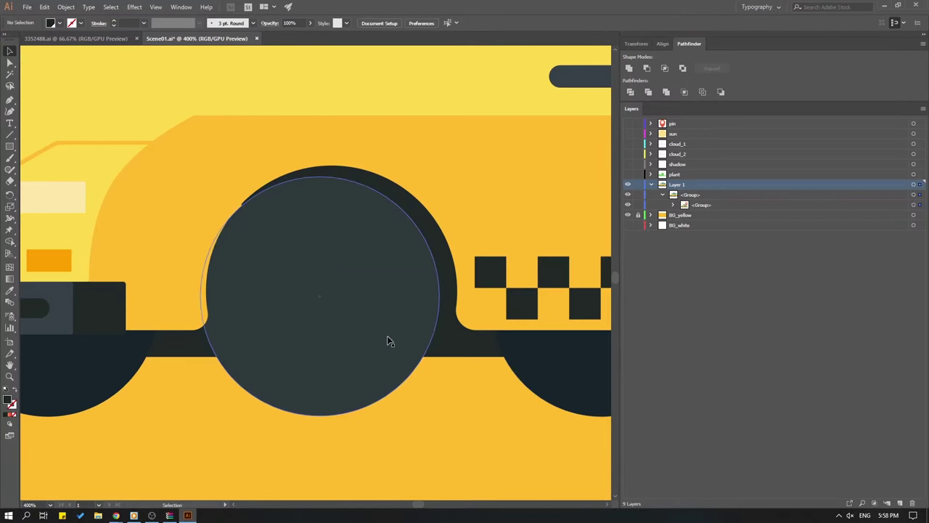
key(a)
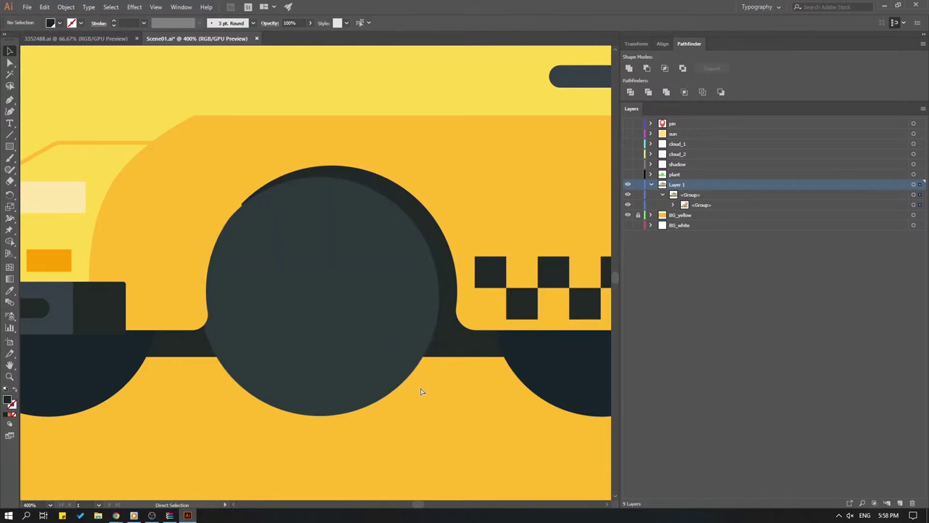
key(ctrl+z)
key(v)
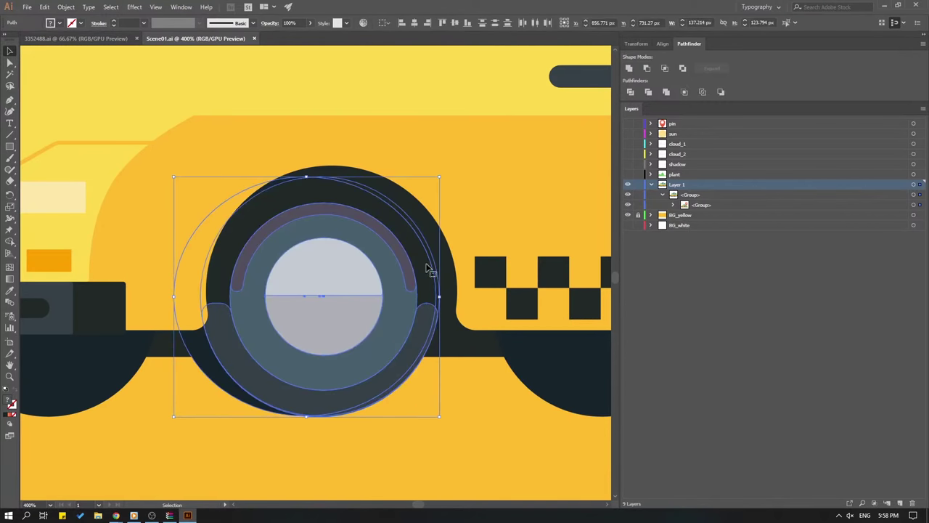
key(a)
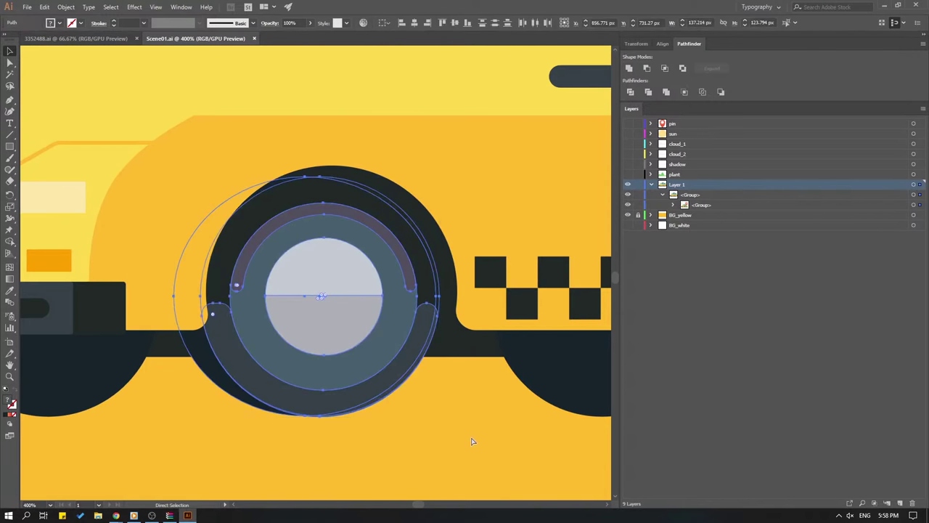
key(ctrl+x)
click(900, 503)
Paste the wheel in place on Layer 10, rename it wheel_1, and hide it.
key(v)
key(ctrl+f)
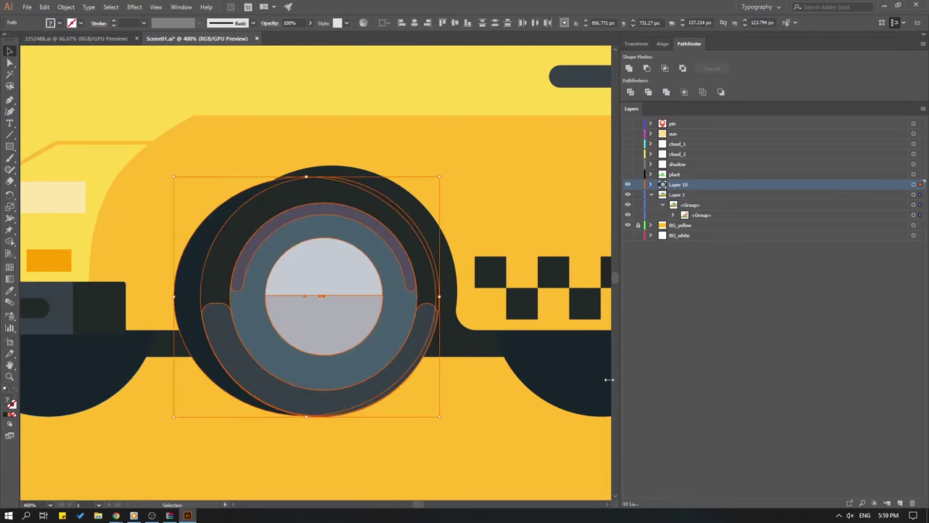
click(504, 441)
double_click(683, 185)
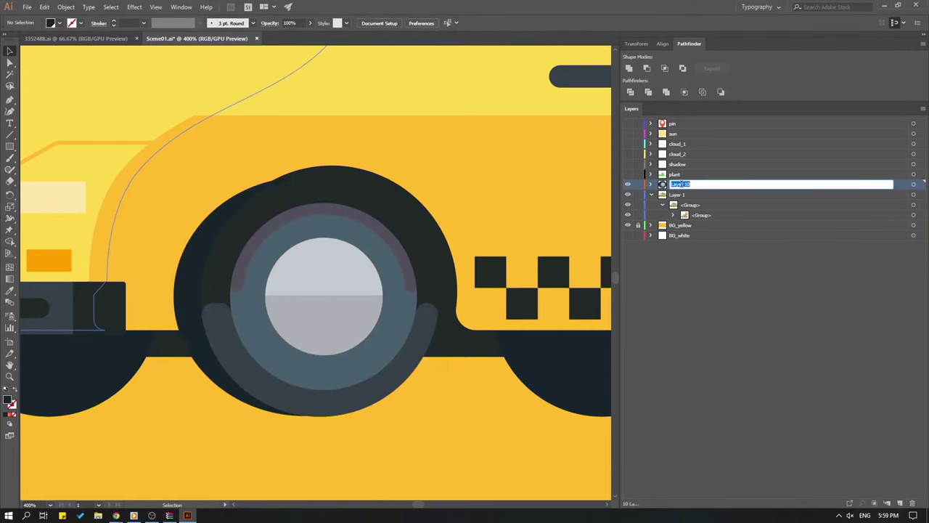
text(wheel_1)
key(Return)
click(628, 184)
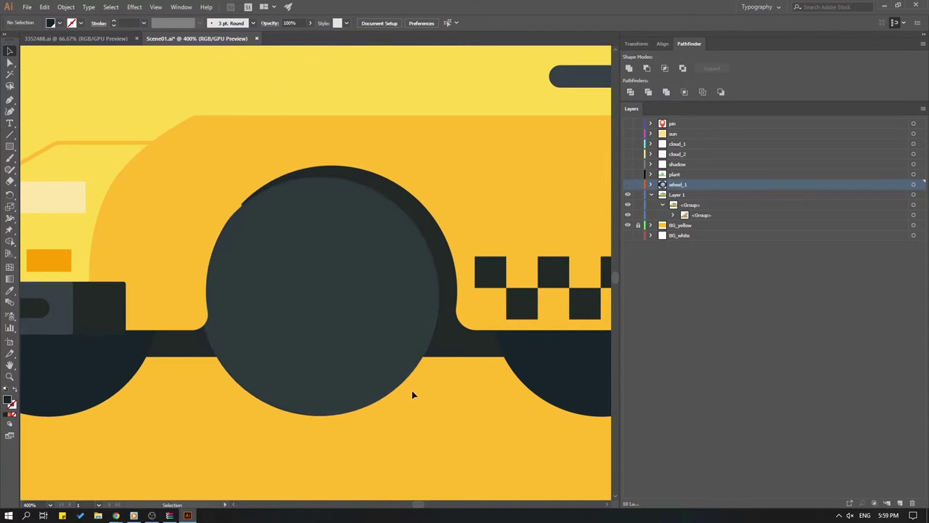
Delete the leftover circle in Layer 1 and move wheel_1's group below the ellipses.
click(347, 247)
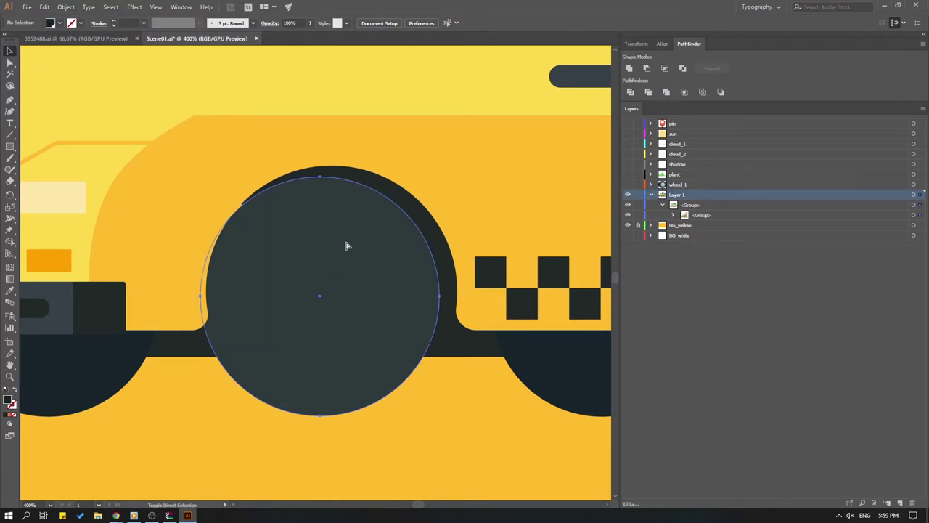
key(Delete)
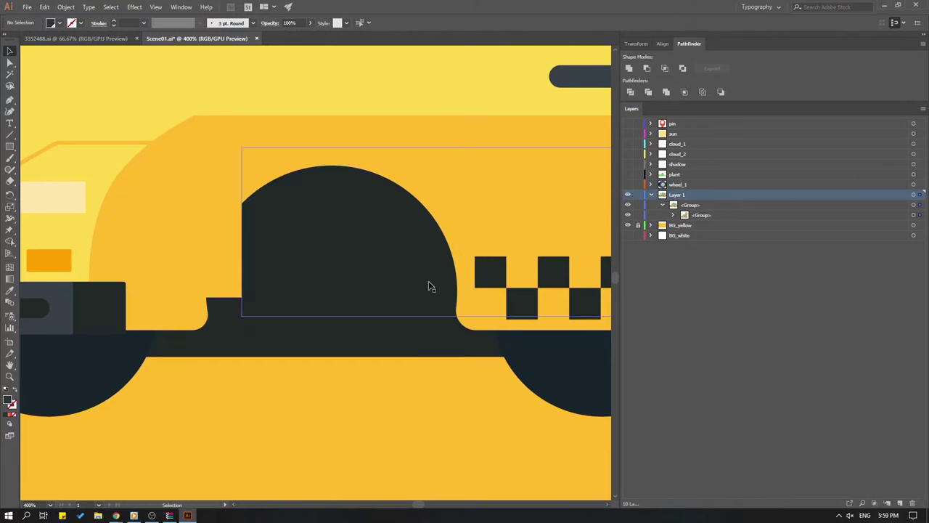
click(629, 184)
click(677, 185)
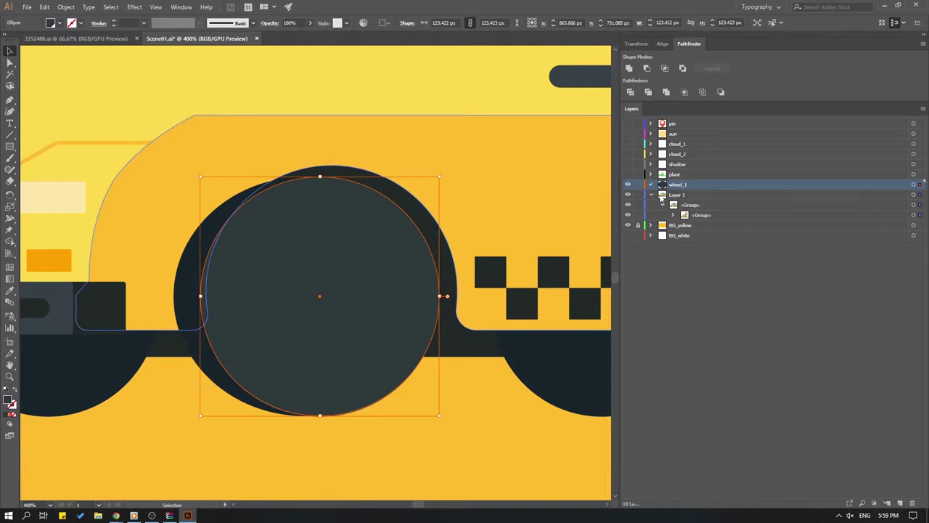
click(651, 185)
click(697, 195)
drag(690, 201, 690, 272)
Zoom out to compare the taxi with and without wheel_1, then view 3352488.ai.
click(468, 415)
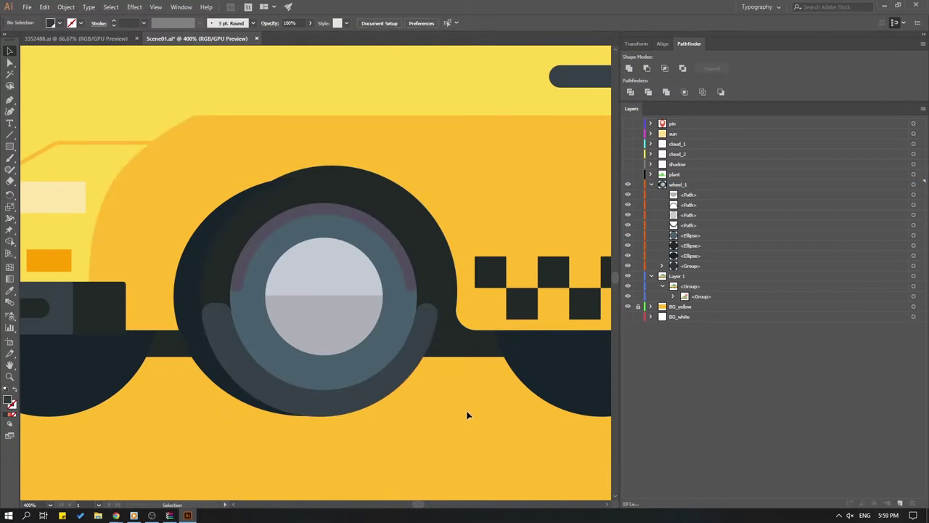
key(ctrl+1)
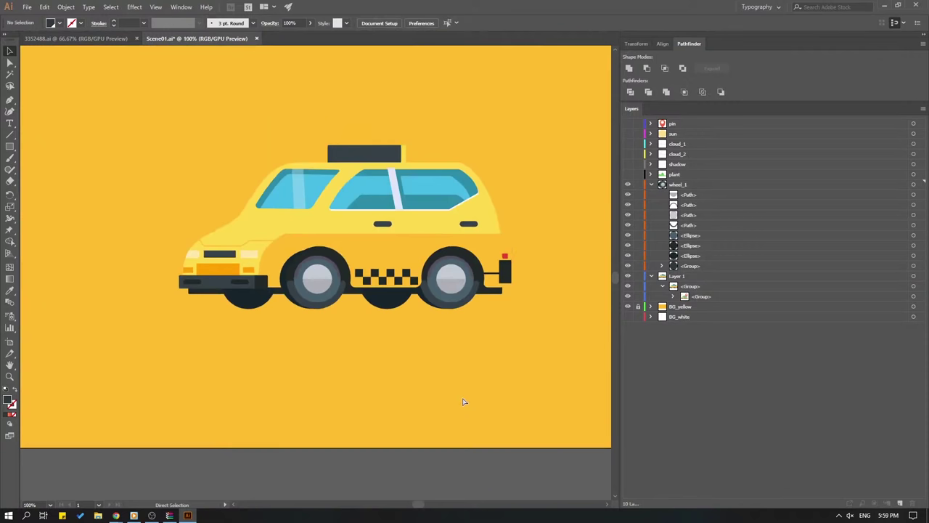
key(v)
click(628, 185)
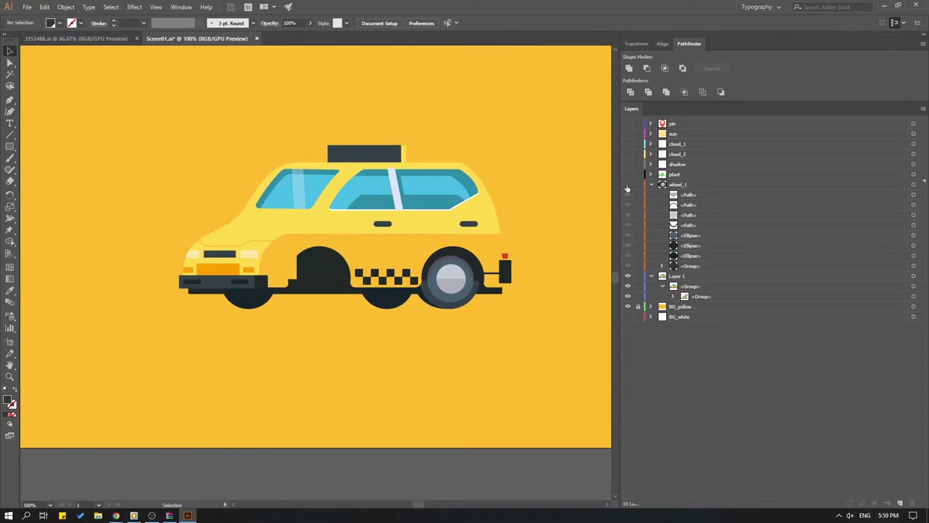
click(629, 185)
click(628, 185)
click(628, 185)
click(628, 186)
click(628, 185)
click(628, 185)
click(628, 185)
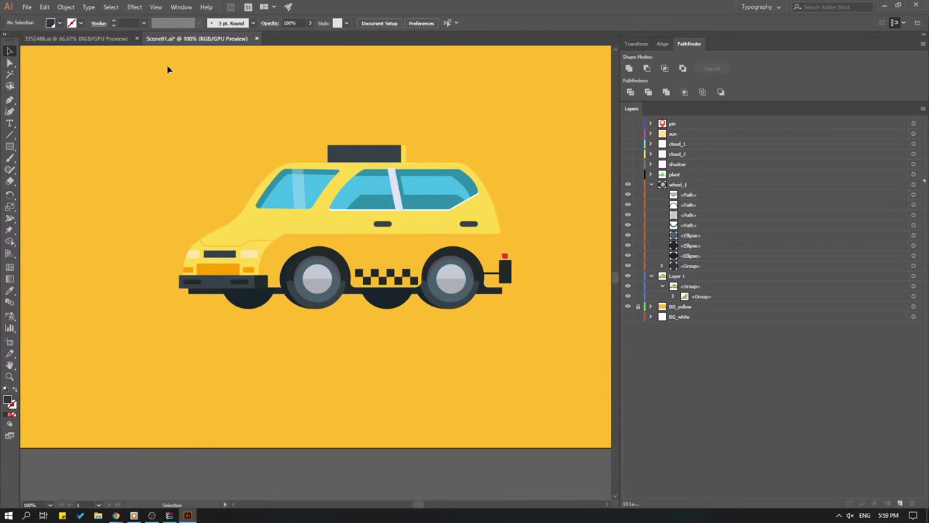
click(80, 39)
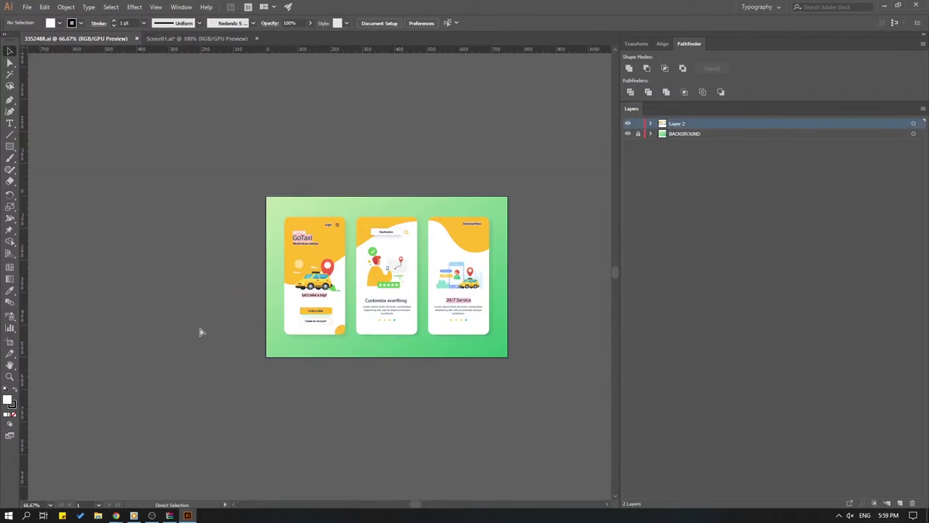
Return to Scene01.ai, then collapse and hide the wheel_1 layer.
scroll(202, 333, up, 7)
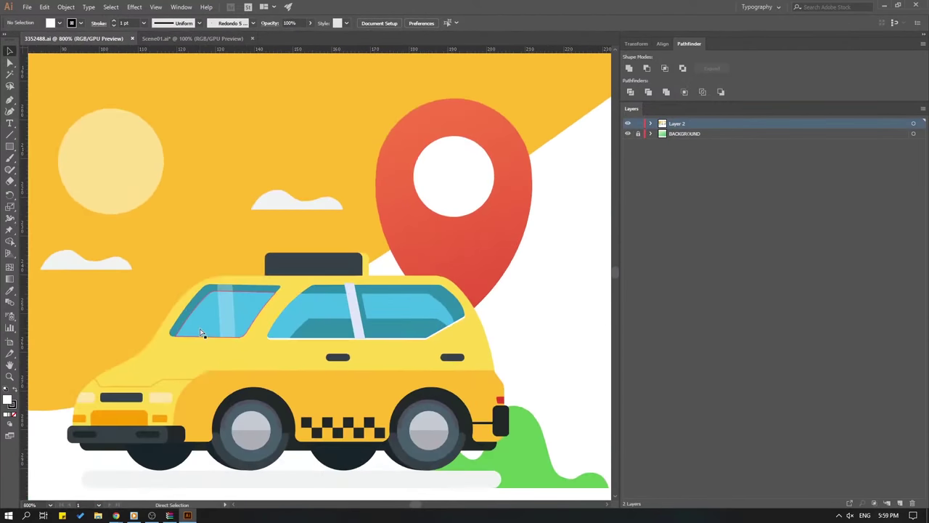
scroll(201, 327, down, 3)
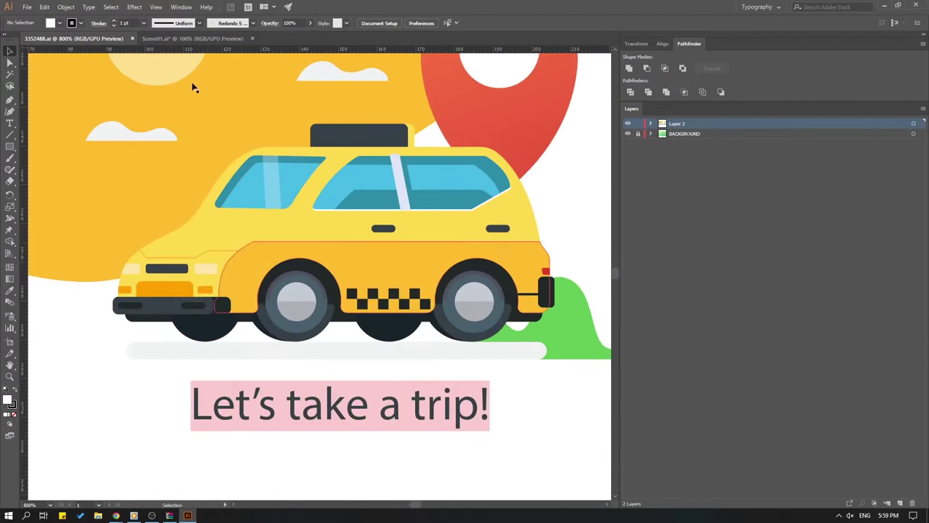
click(192, 39)
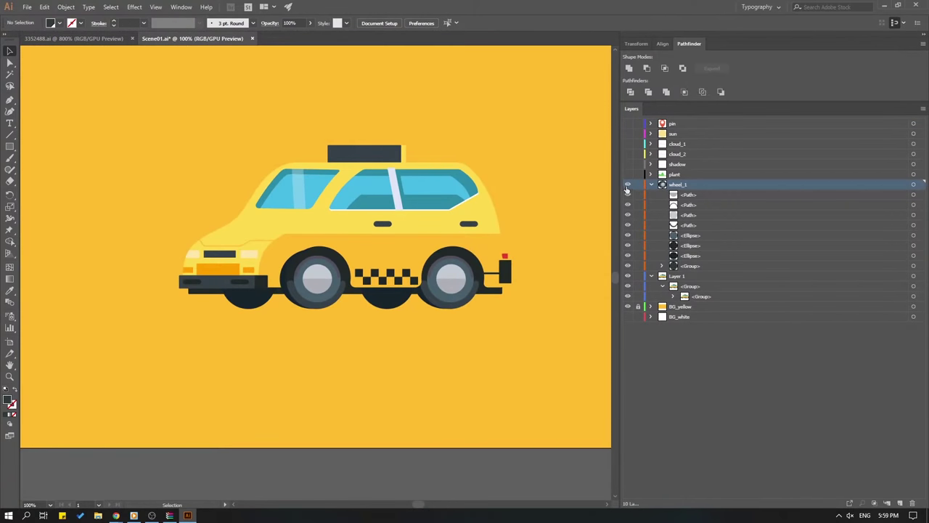
click(651, 184)
click(628, 185)
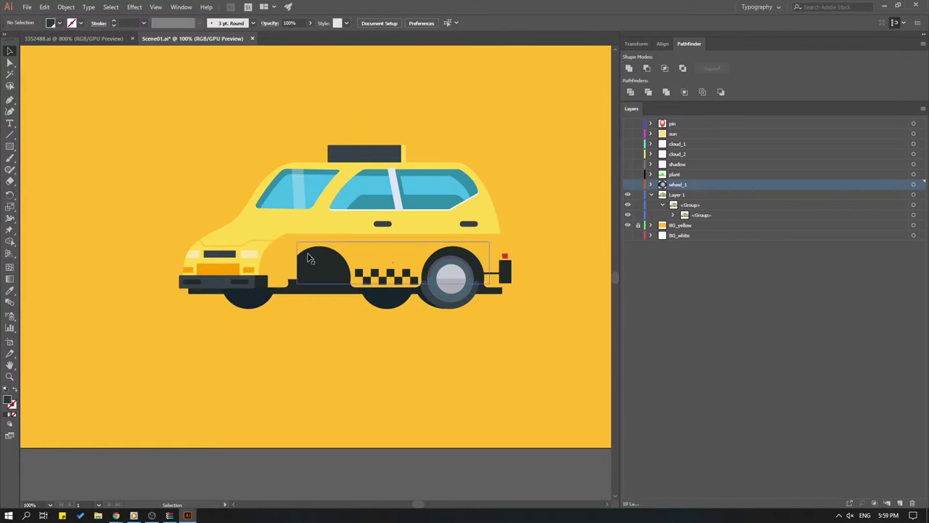
Move the dark chassis bar onto new Layer 11 and hide that layer.
key(ctrl)
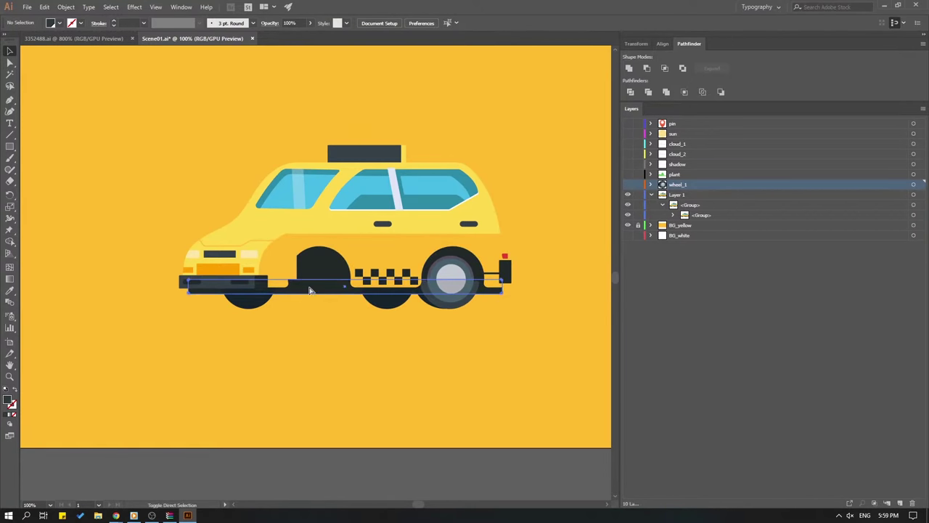
ctrl+click(310, 290)
key(Delete)
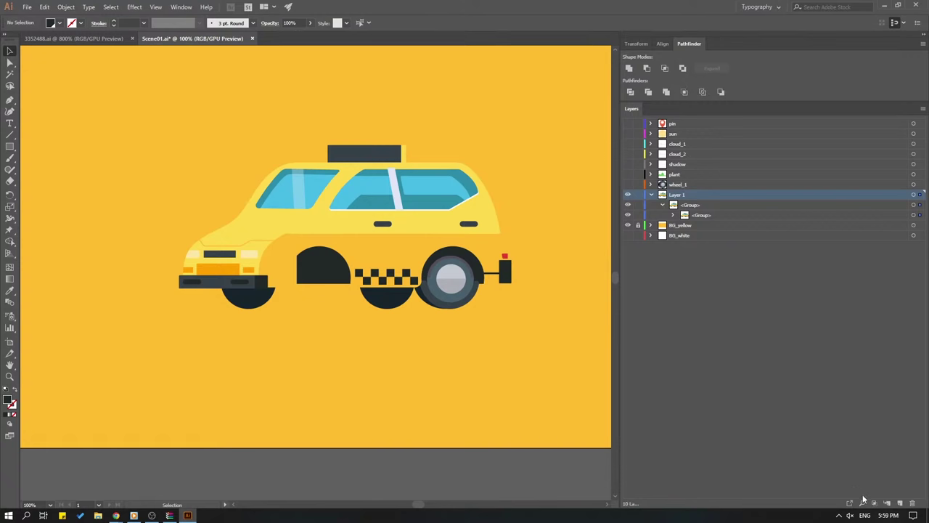
click(888, 502)
key(ctrl+f)
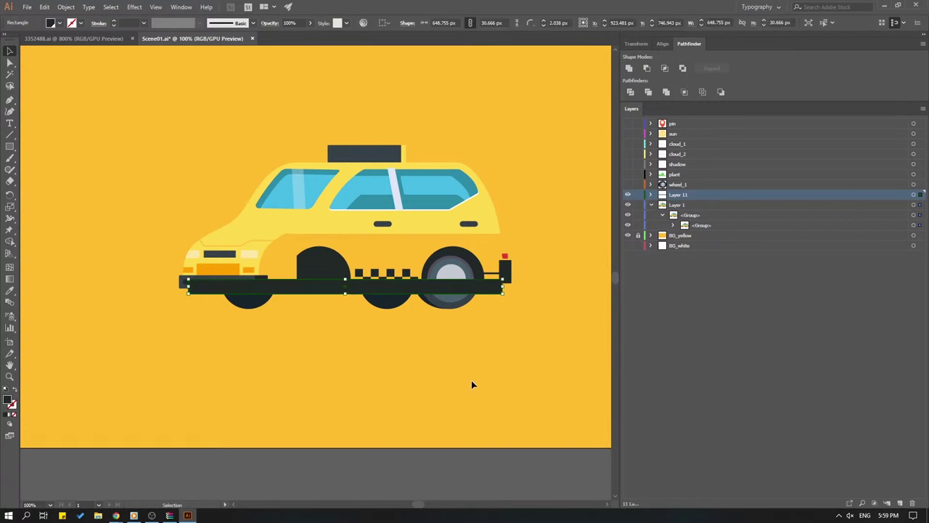
click(628, 195)
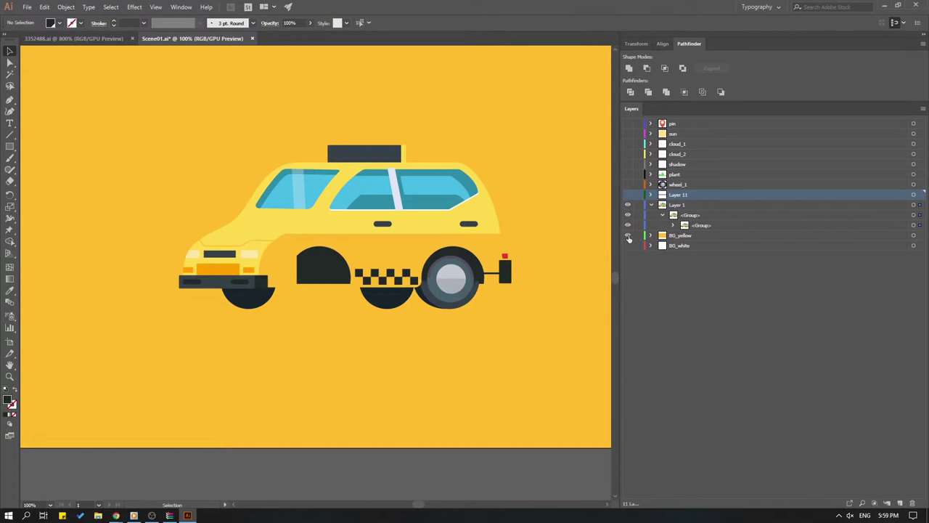
Hide BG_yellow, zoom in, and cut the front wheel out of Layer 1.
click(628, 235)
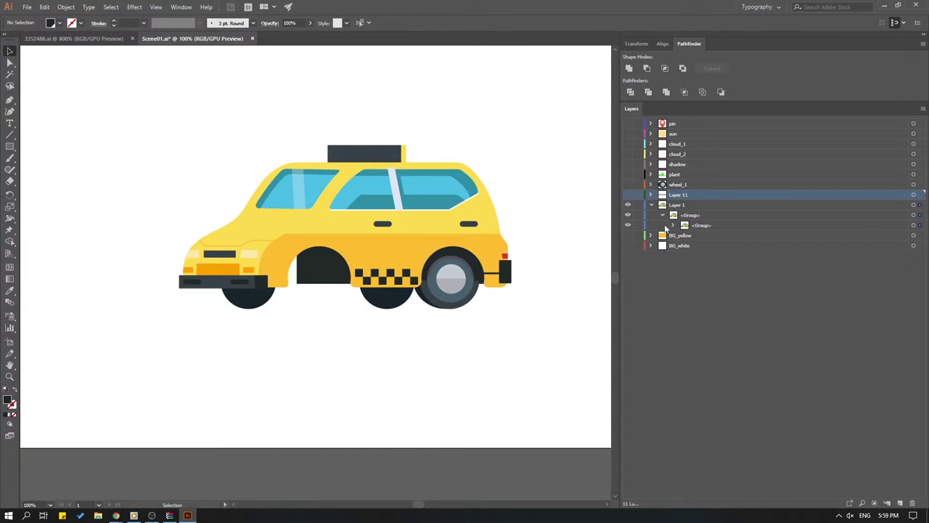
click(628, 194)
click(628, 195)
click(334, 391)
key(ctrl+equal)
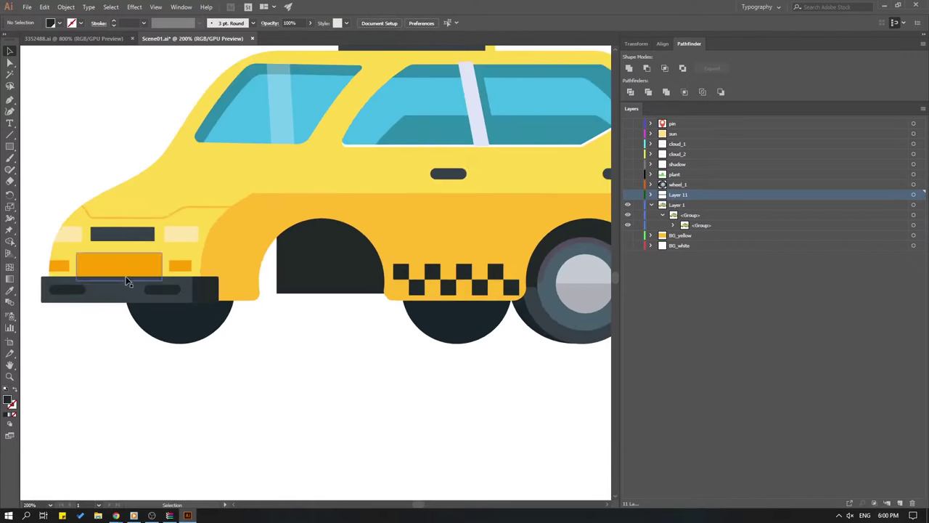
click(185, 325)
key(Delete)
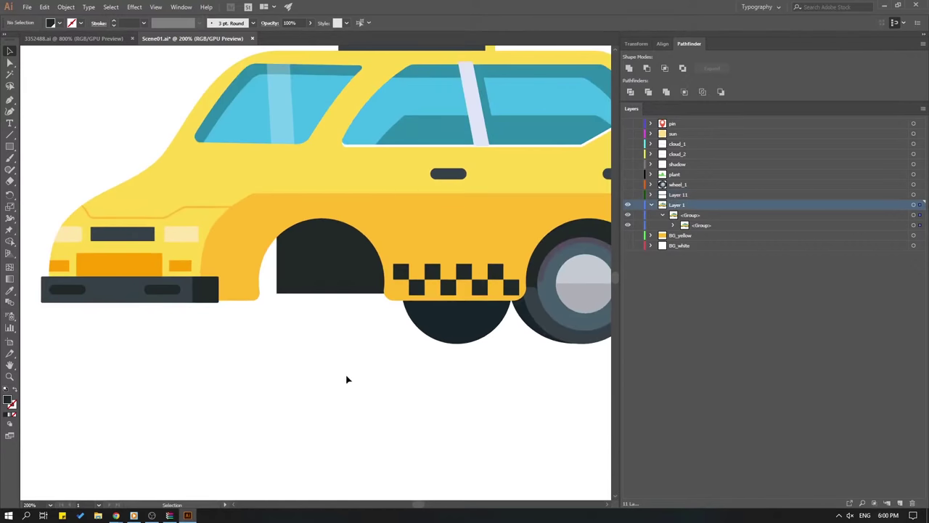
Paste the front wheel in place on a new layer named wheel_2.
click(901, 503)
key(ctrl+f)
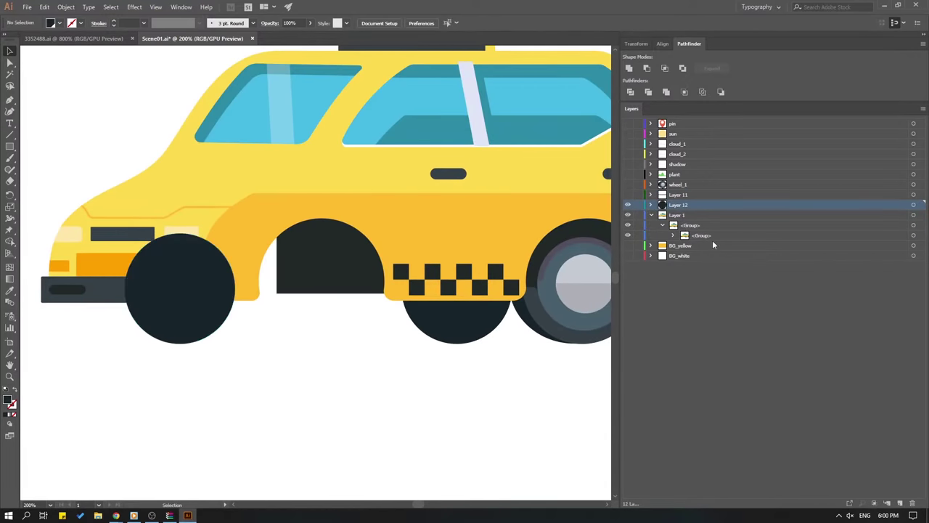
double_click(679, 205)
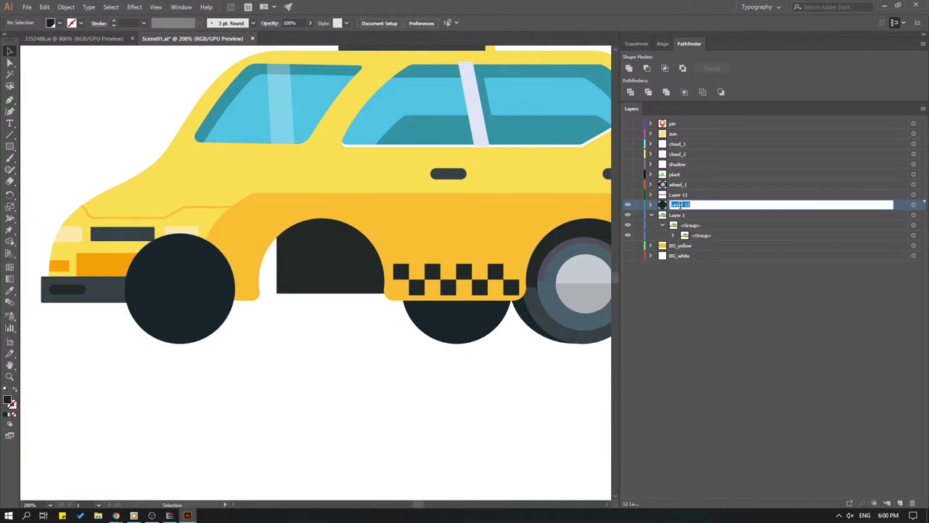
text(wheel_2)
key(Return)
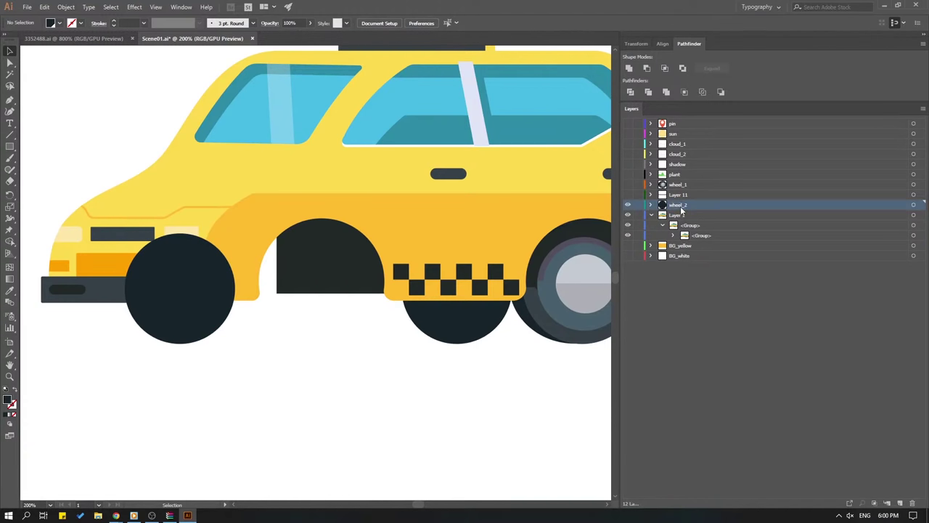
Hide wheel_2, then select and cut the rear wheel's tyre, inner ring and hub.
click(628, 205)
drag(443, 342, 240, 327)
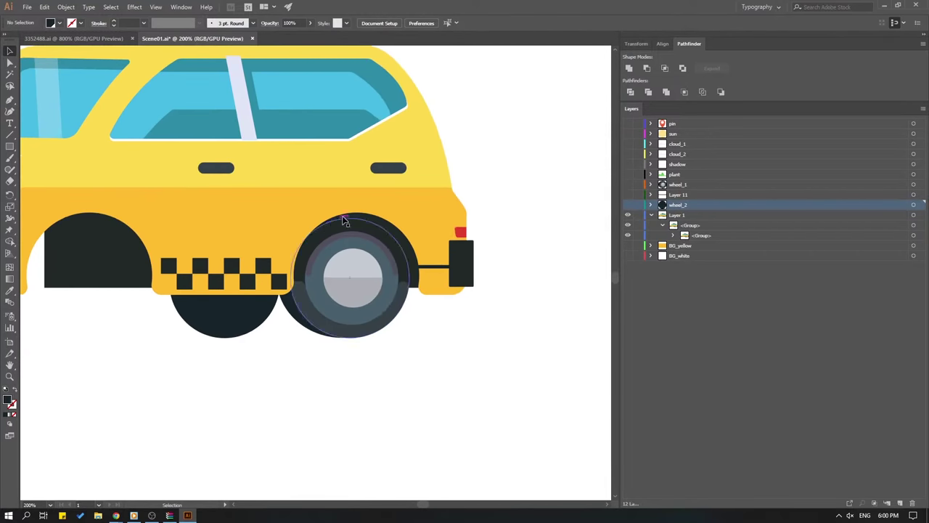
scroll(264, 338, left, 2)
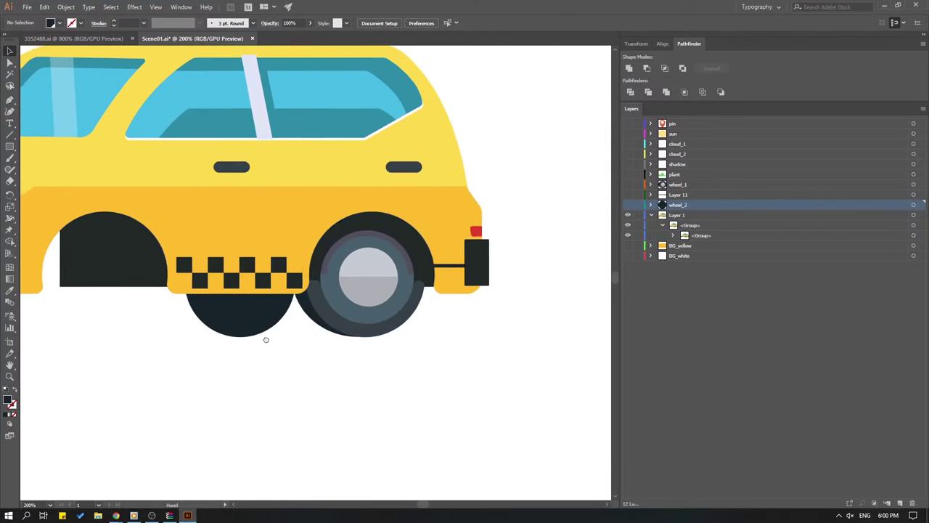
click(317, 301)
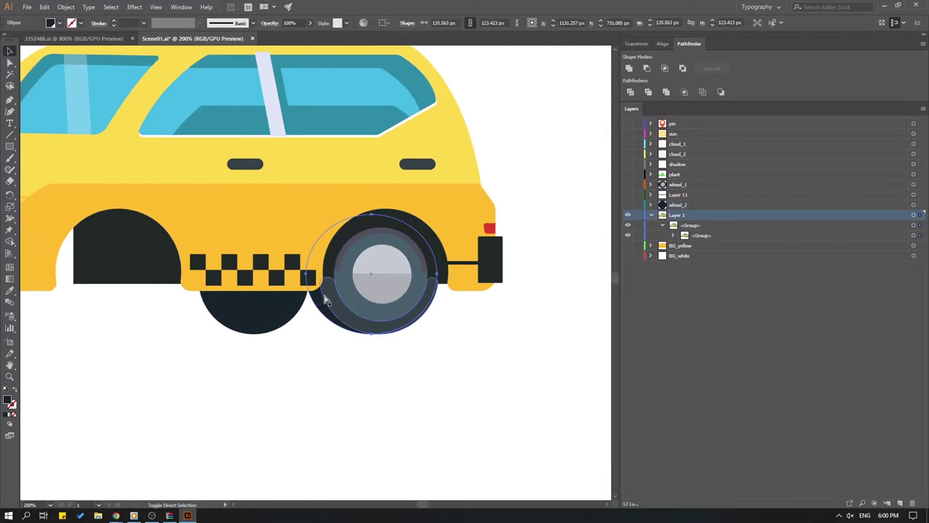
shift+click(345, 250)
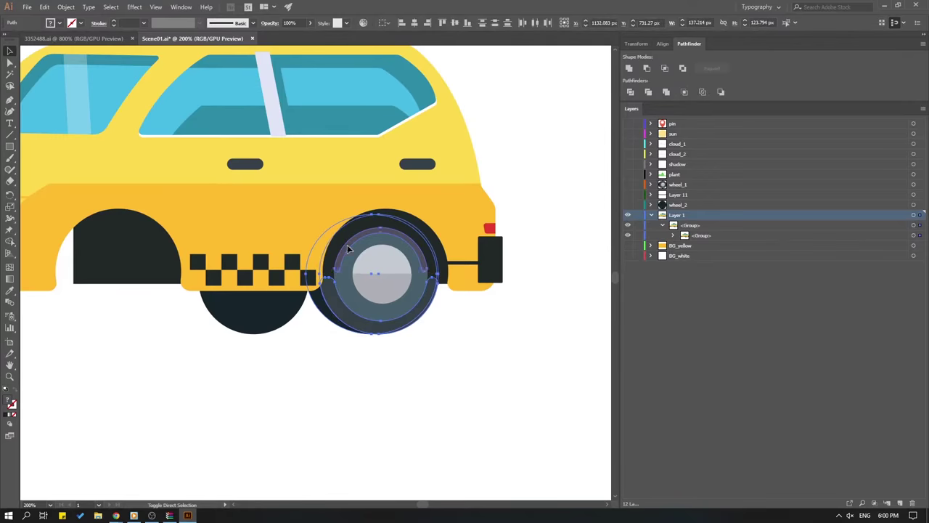
shift+click(385, 286)
key(Delete)
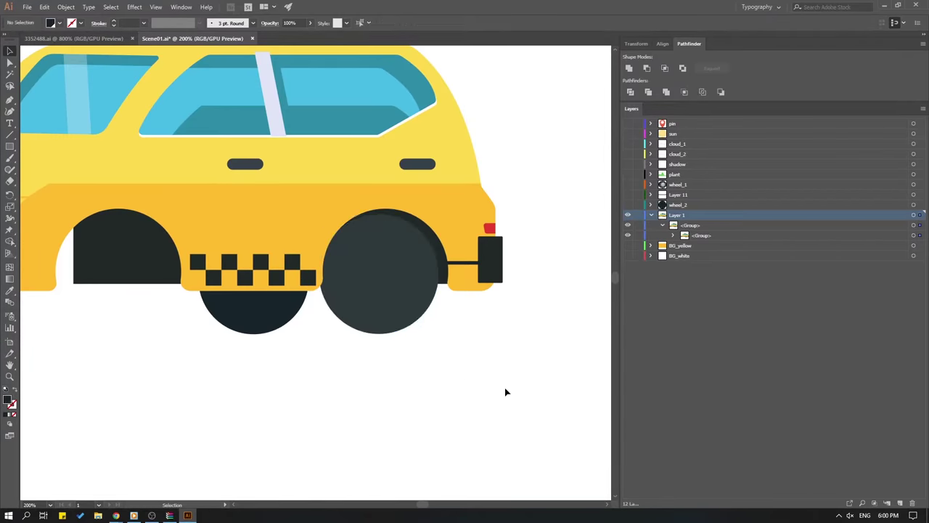
Paste the rear wheel parts onto a new Layer 13, then cut the remaining dark tyre too.
click(900, 502)
key(ctrl+f)
click(567, 375)
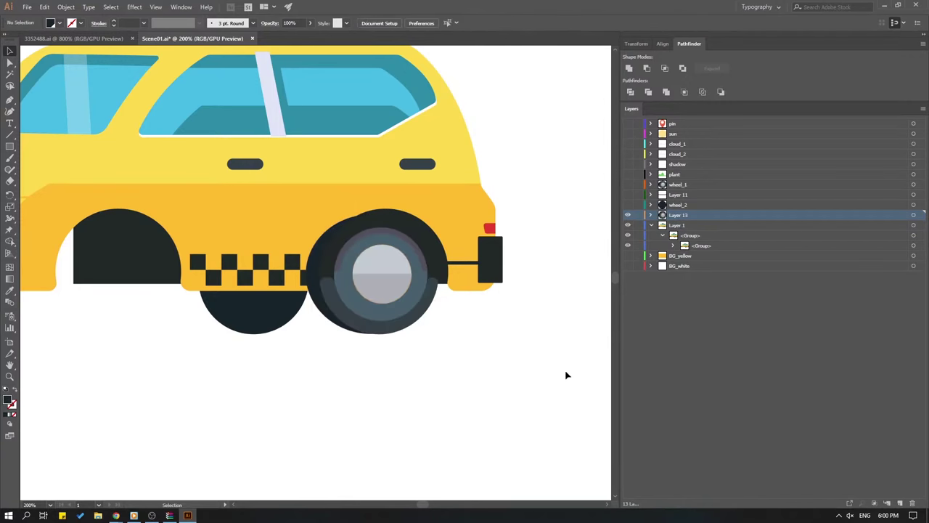
click(628, 215)
click(399, 284)
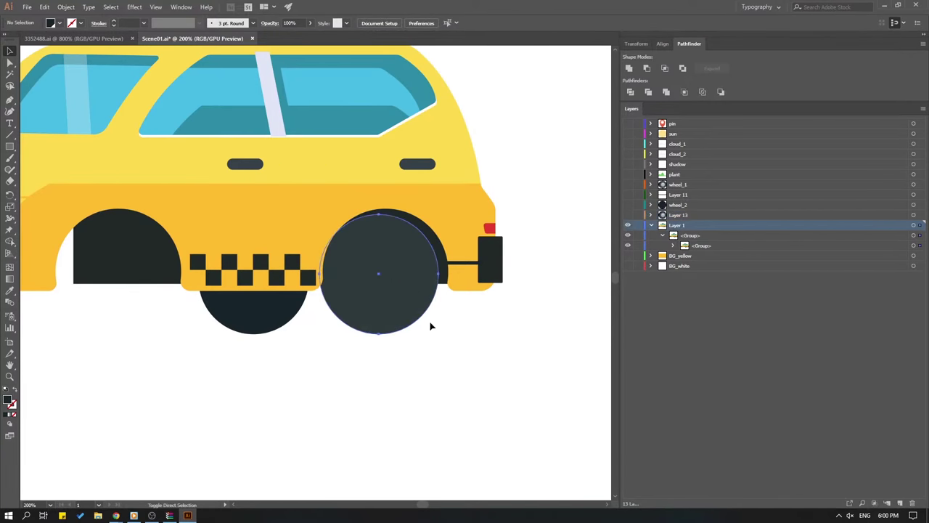
key(Delete)
click(627, 216)
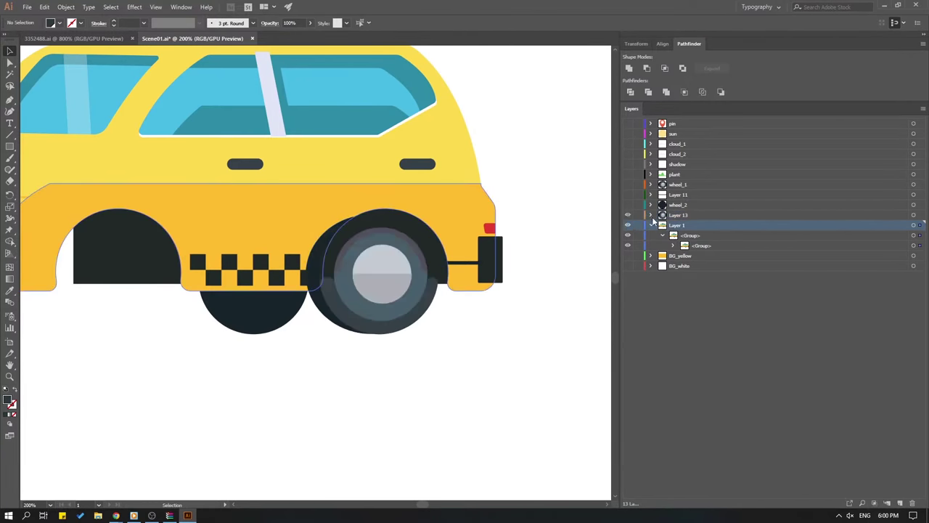
click(651, 215)
Restack Layer 13's contents so the hub shows above the tyre.
click(697, 243)
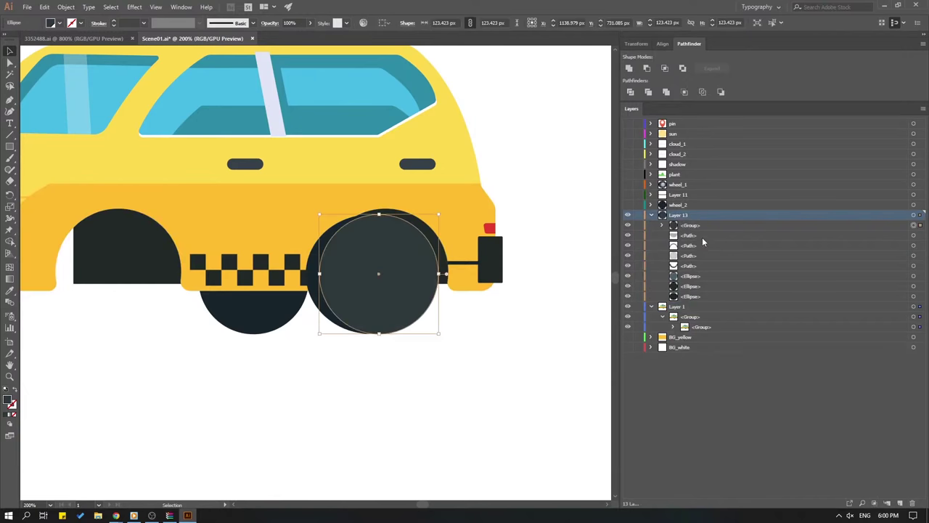
drag(690, 225, 694, 299)
click(652, 215)
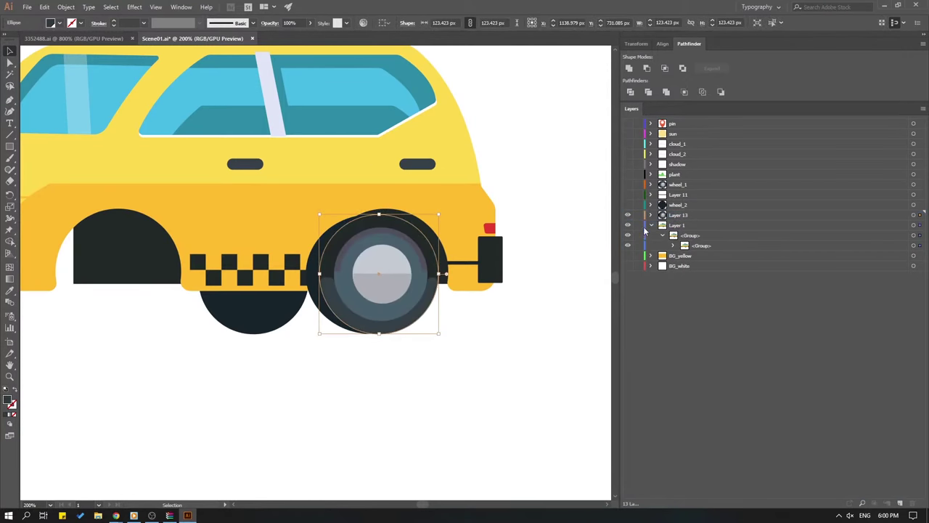
click(359, 384)
drag(336, 382, 373, 385)
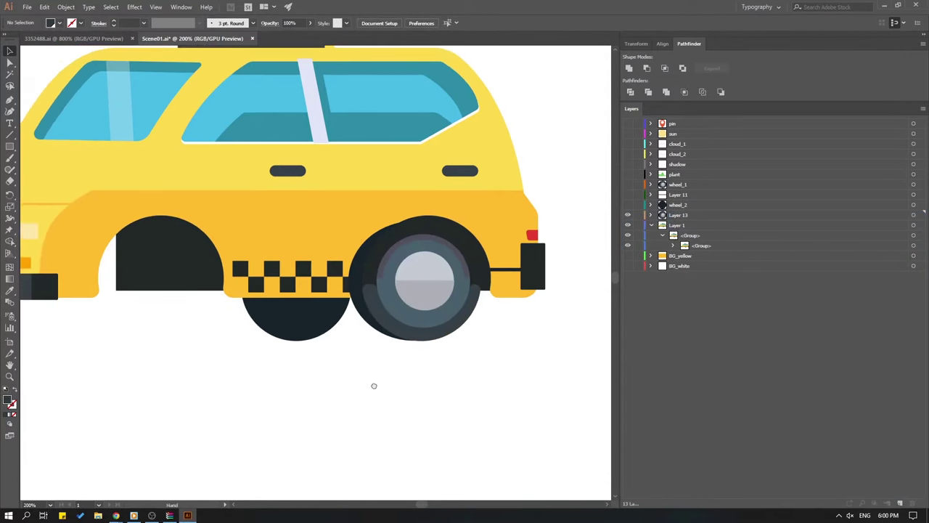
Save the document and rename Layer 13 to wheel_3.
key(ctrl+s)
double_click(677, 215)
text(wheel)
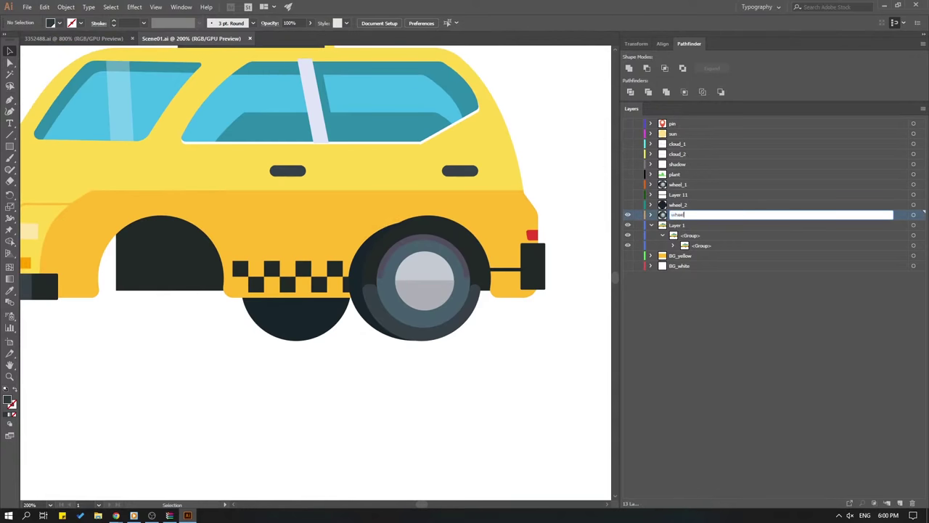
text(_3)
key(Return)
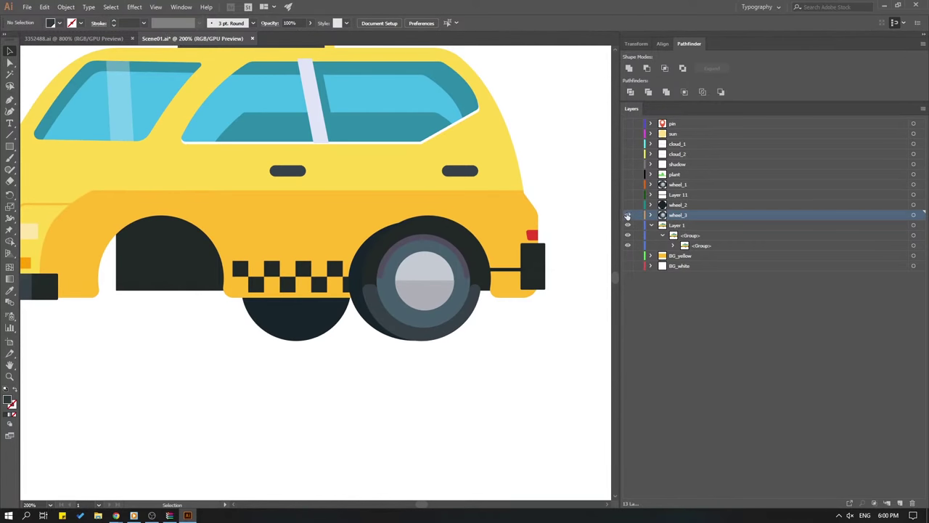
Hide wheel_3 and move the middle wheel onto a new Layer 14.
click(628, 215)
scroll(415, 344, left, 5)
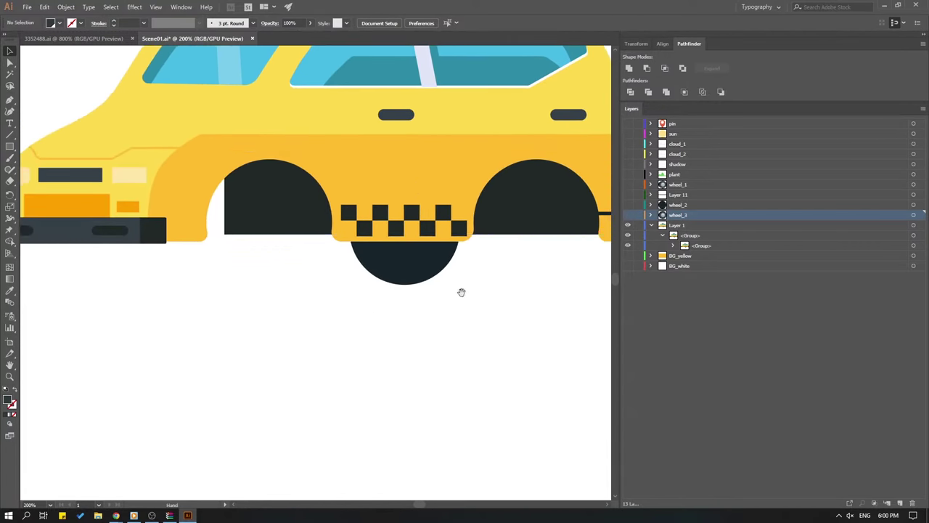
scroll(460, 291, right, 3)
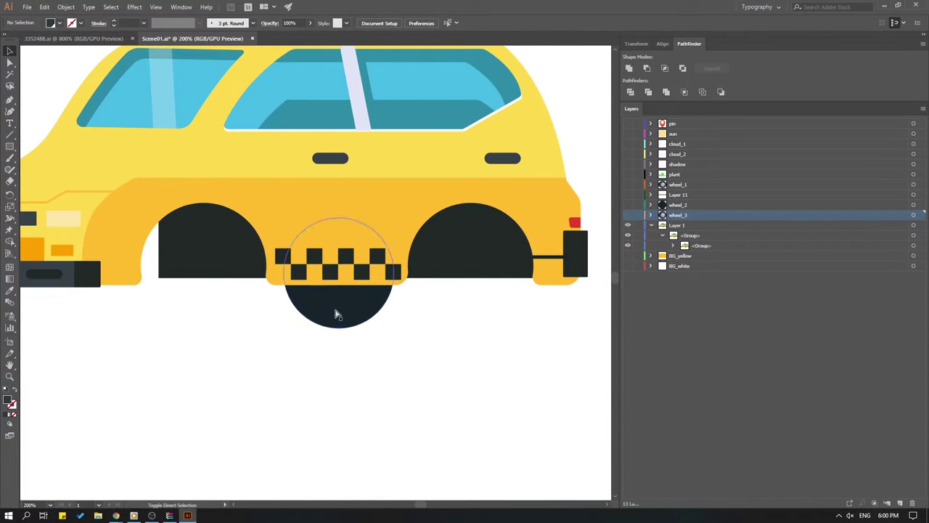
key(ctrl+z)
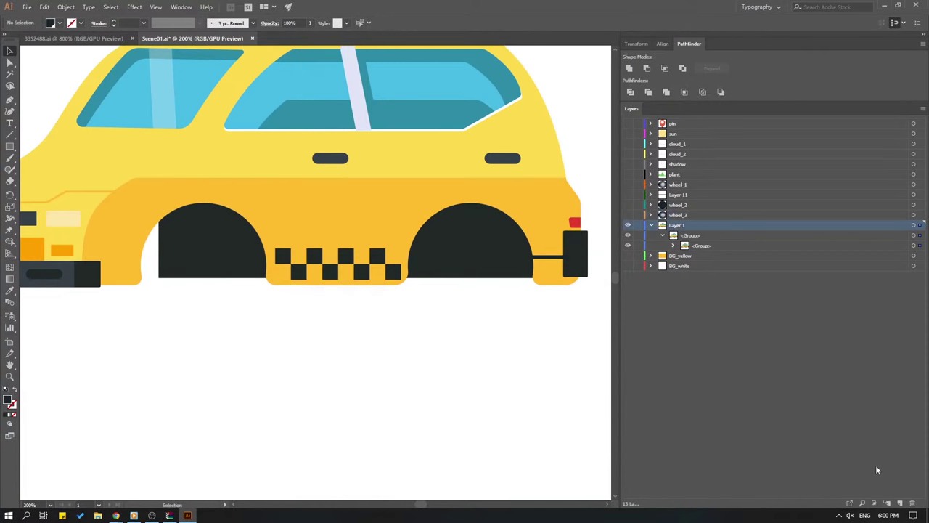
click(899, 504)
key(ctrl+v)
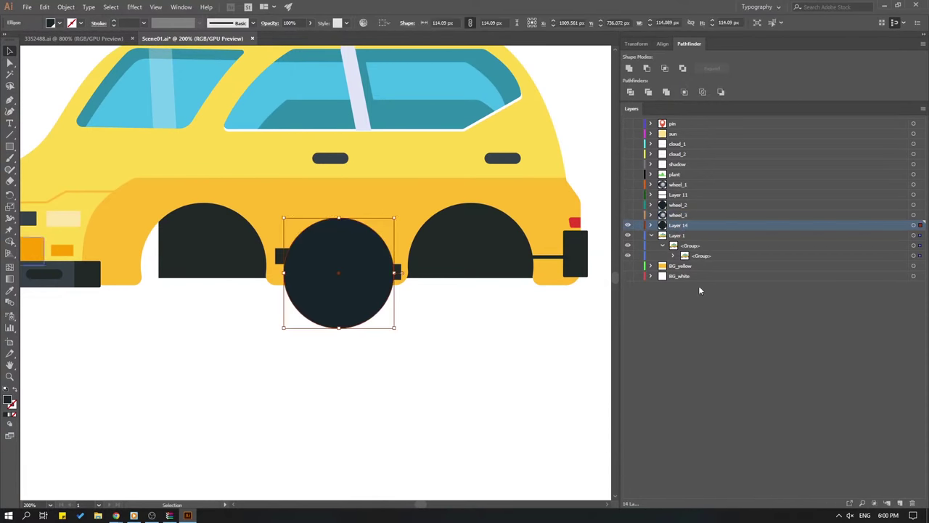
Rename Layer 14 to wheel_4 and hide it.
double_click(679, 230)
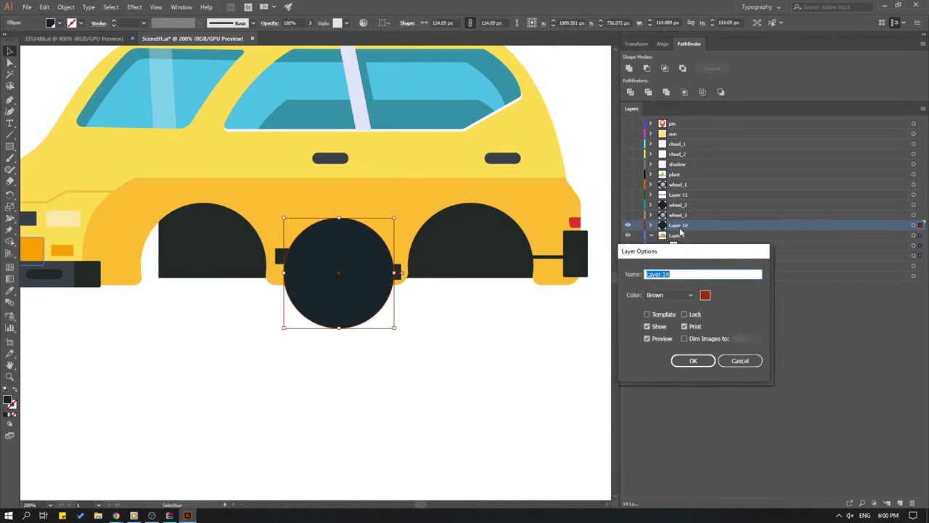
text(wheel_3)
key(BackSpace)
text(4)
key(Return)
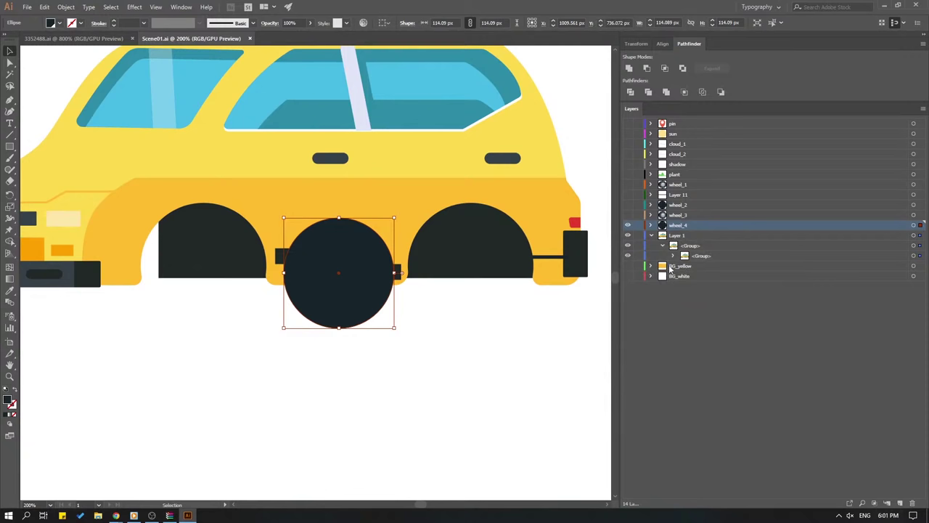
click(628, 225)
scroll(456, 359, up, 2)
scroll(456, 358, left, 2)
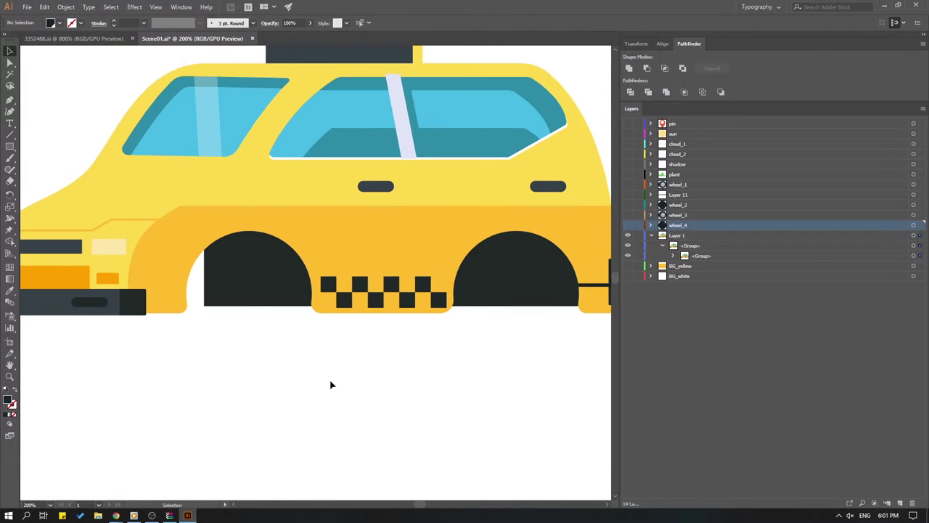
Move the dark fill behind the wheel arches from Layer 1 onto a new Layer 15.
key(ctrl+minus)
key(ctrl+s)
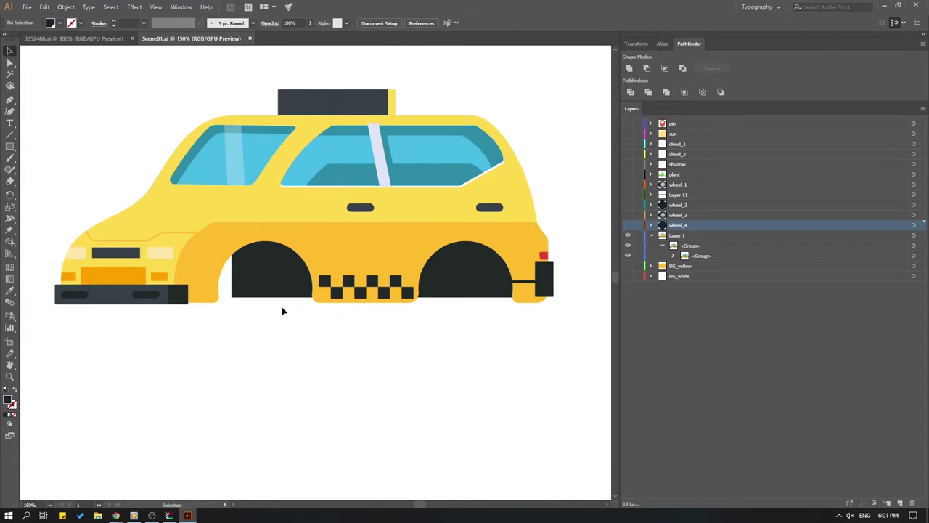
scroll(473, 417, right, 1)
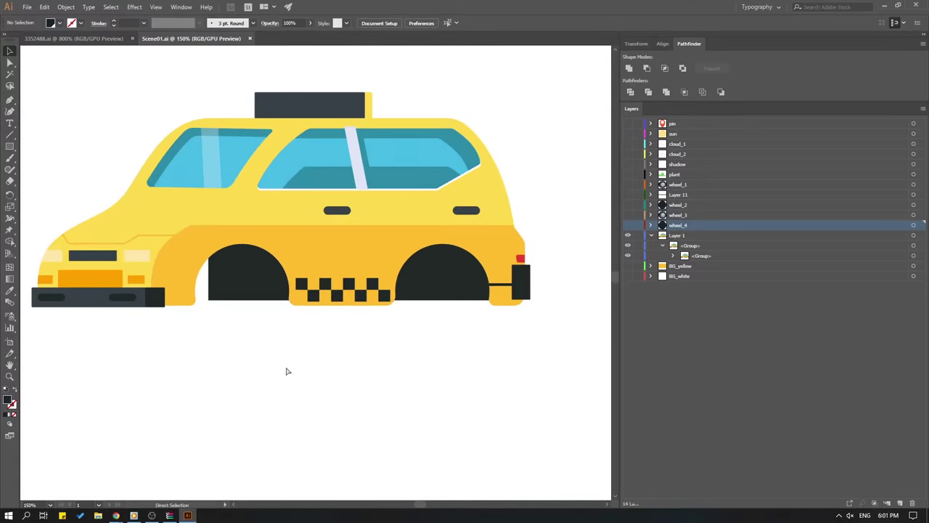
click(242, 274)
key(ctrl+3)
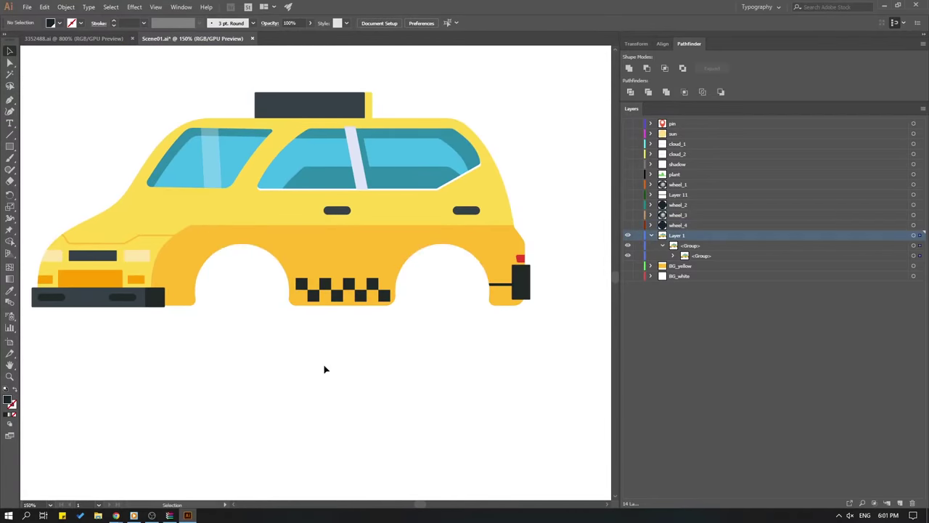
click(900, 506)
key(ctrl+f)
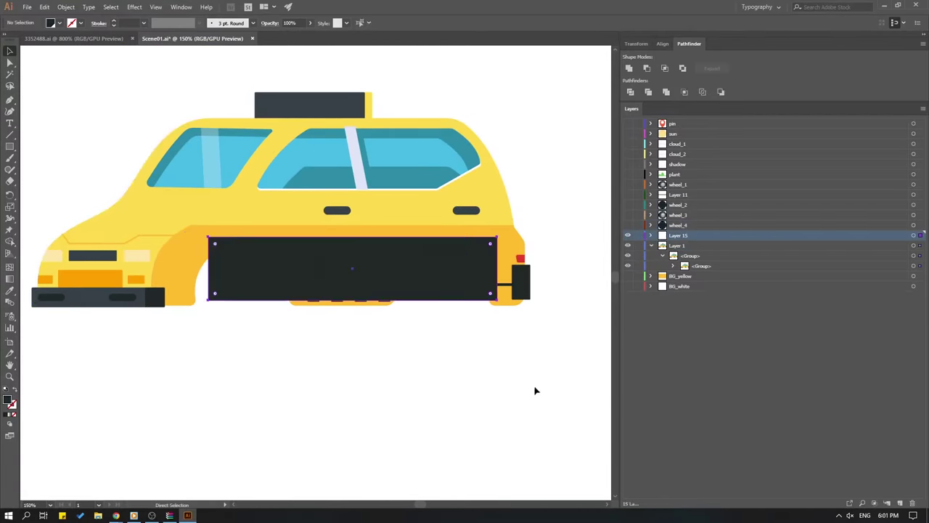
click(535, 388)
Save and drag Layer 1 up to sit just below the plant layer.
click(651, 245)
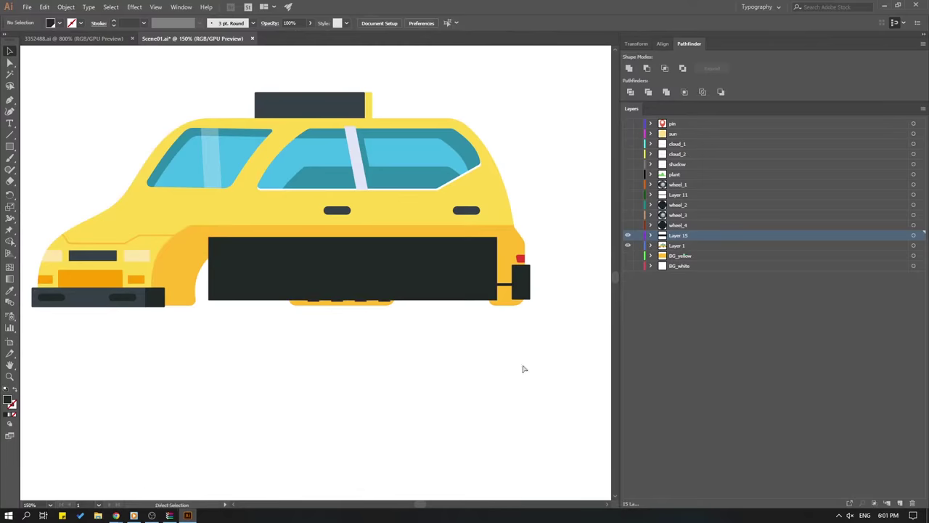
key(ctrl+s)
click(675, 247)
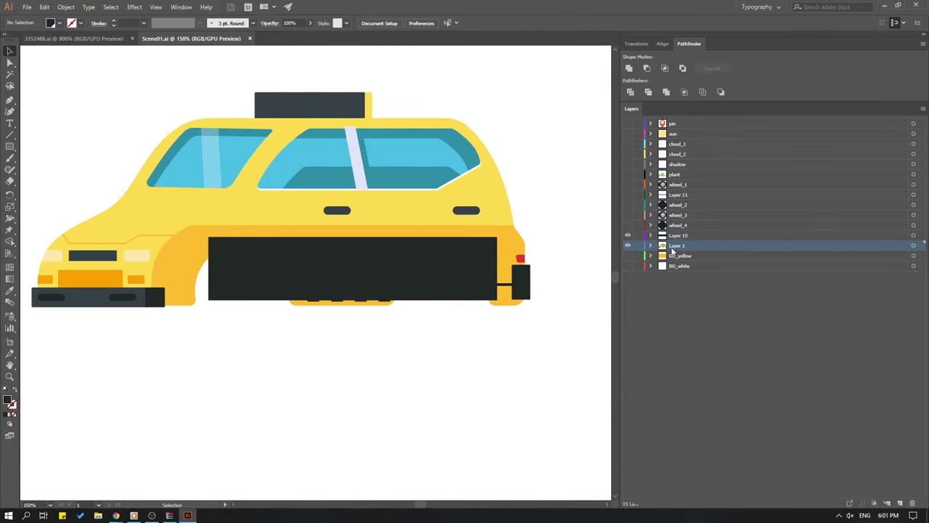
drag(674, 246, 672, 185)
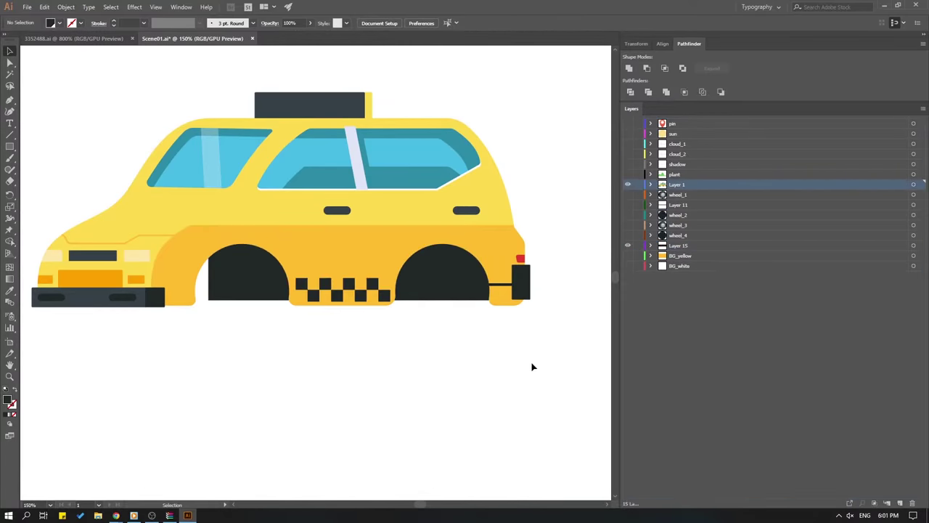
Show wheel_1, Layer 11, wheel_2 and wheel_3, and move wheel_3 up beneath wheel_1.
click(628, 195)
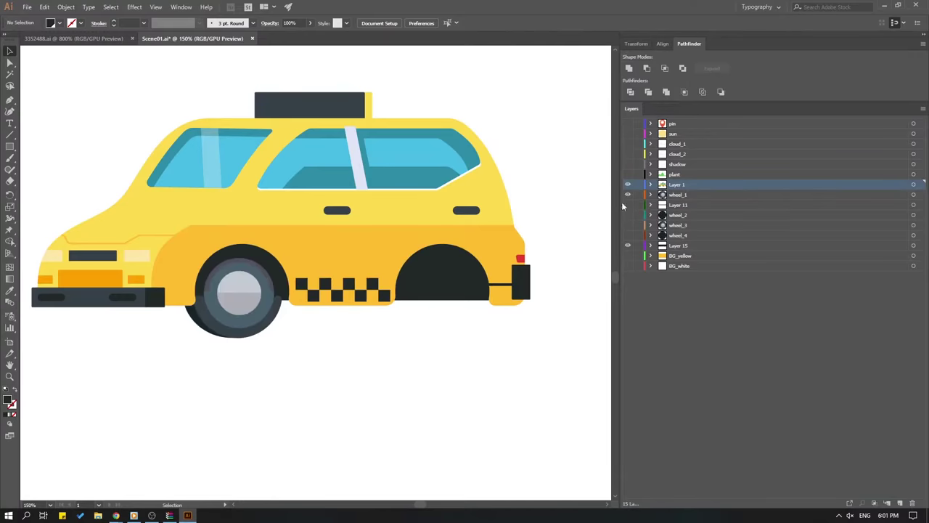
click(628, 205)
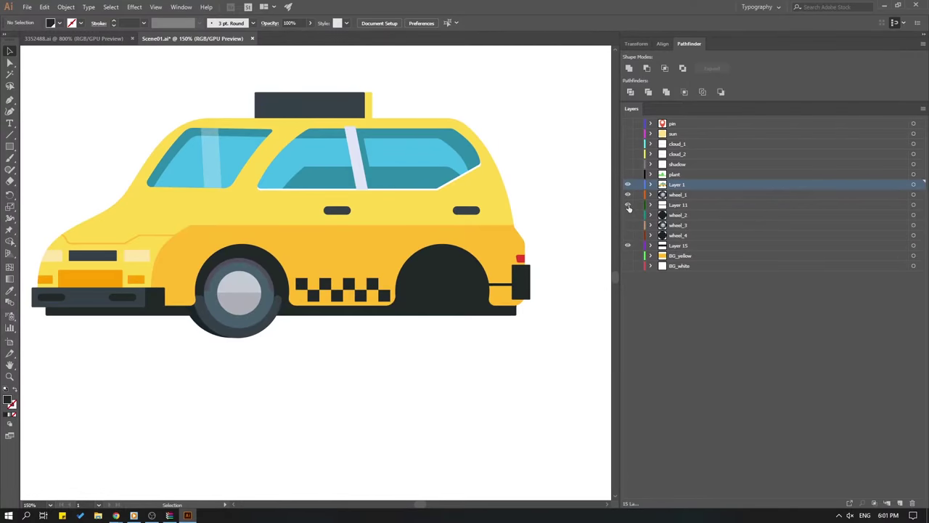
click(628, 216)
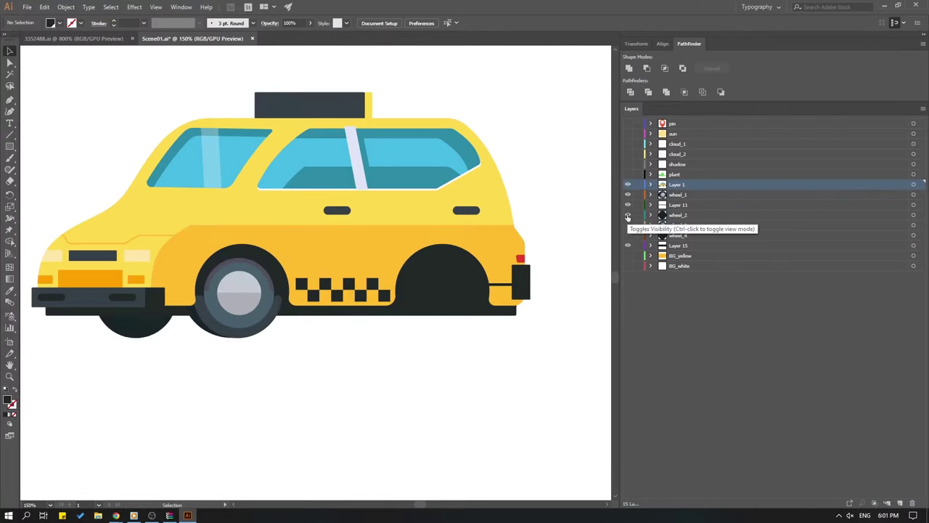
click(628, 226)
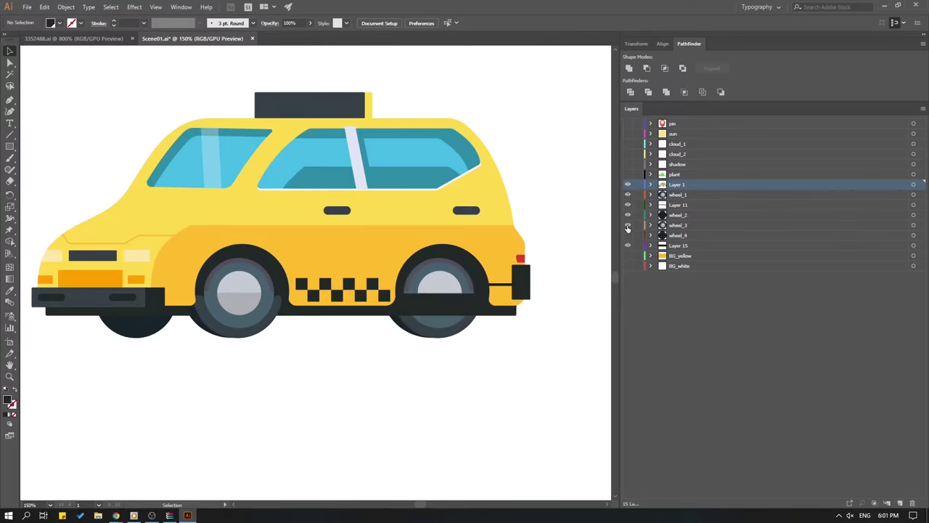
click(676, 228)
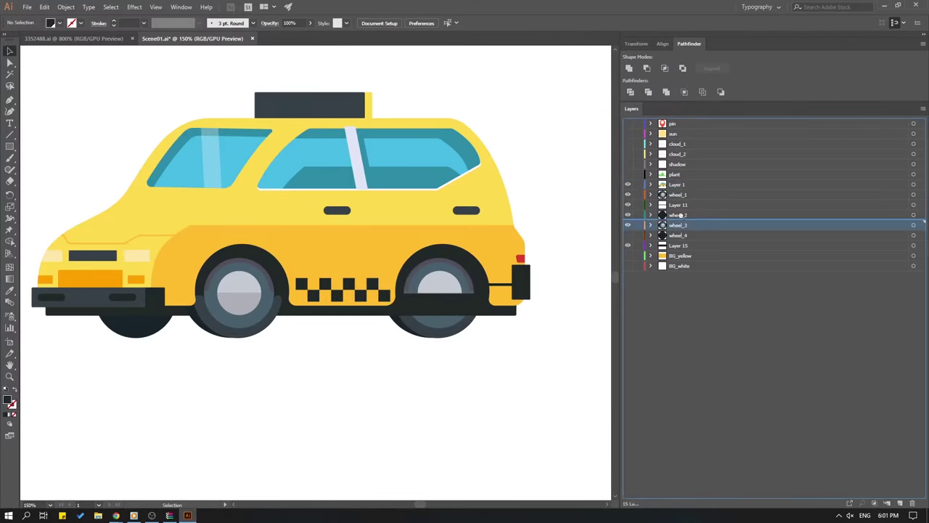
drag(672, 215, 672, 200)
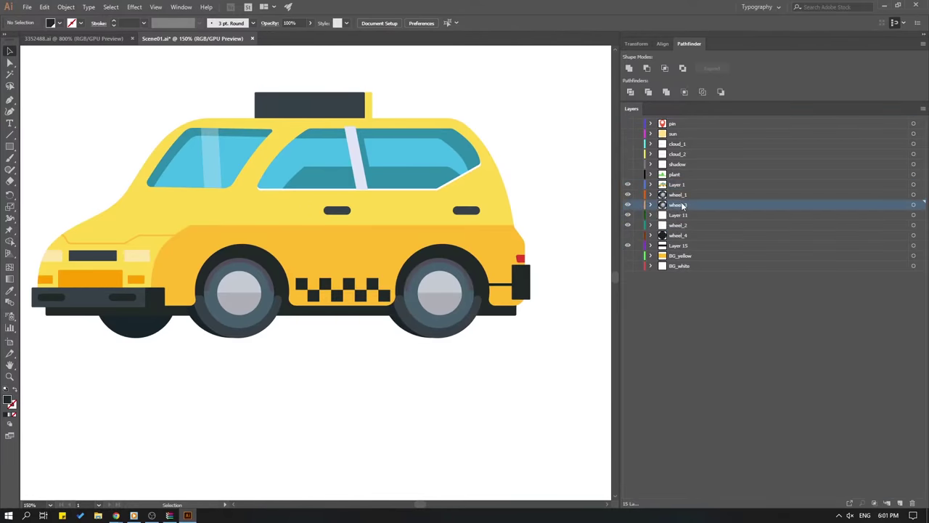
Show the wheel_4 and Layer 15 layers.
click(628, 235)
click(628, 245)
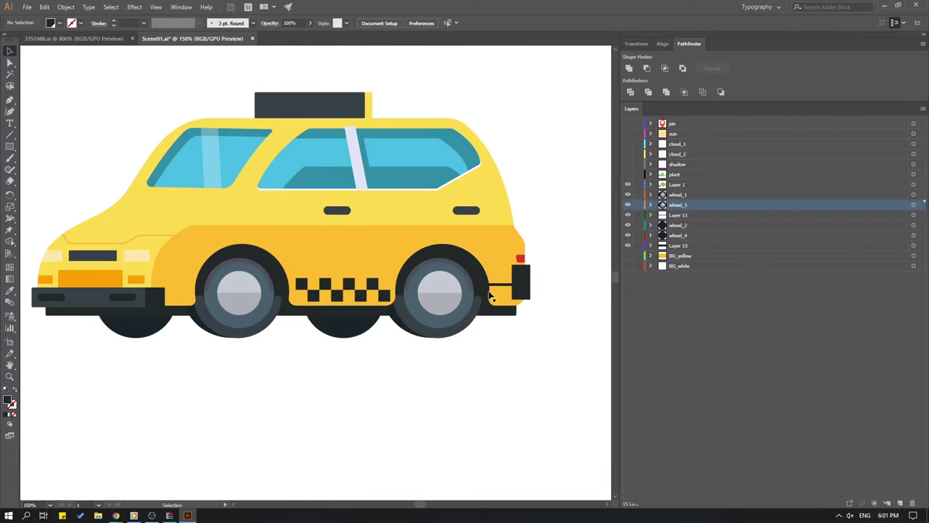
drag(492, 296, 580, 329)
drag(319, 382, 287, 377)
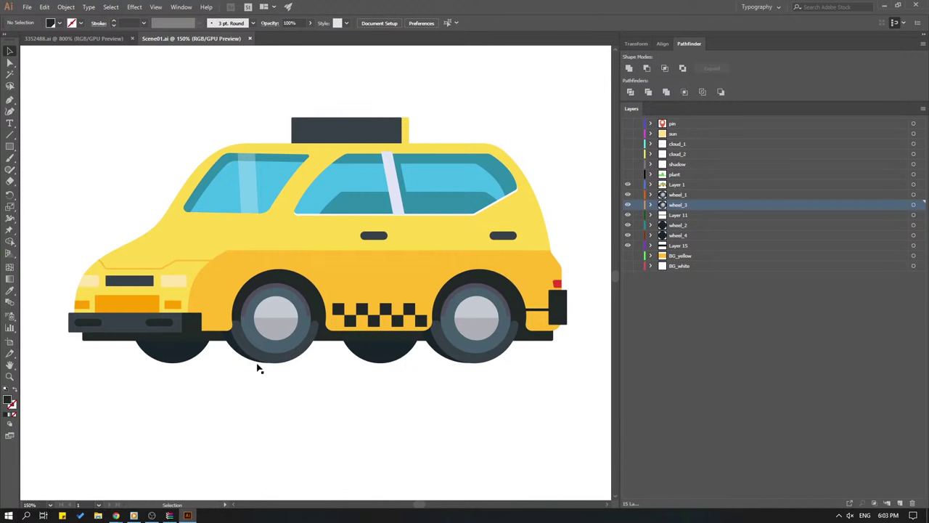
Rename Layer 11 to car_black_1 and save.
click(677, 216)
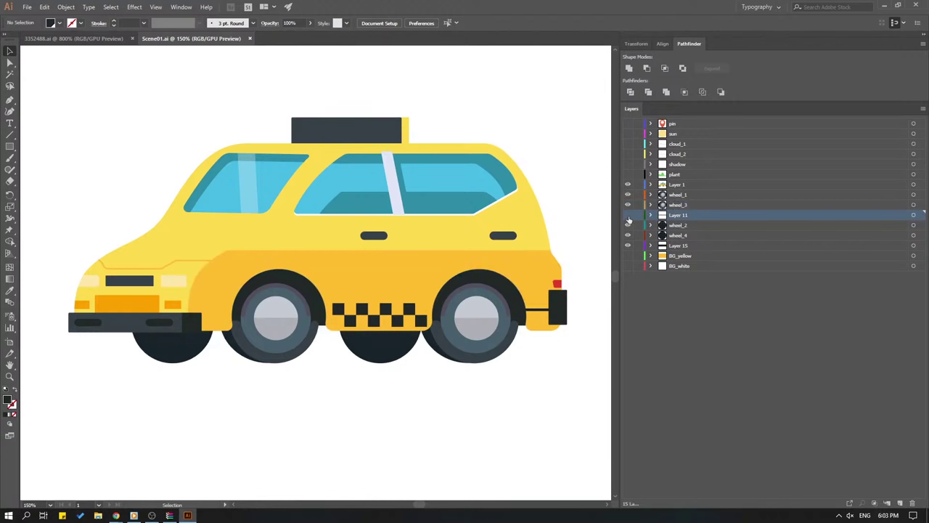
double_click(686, 216)
text(c)
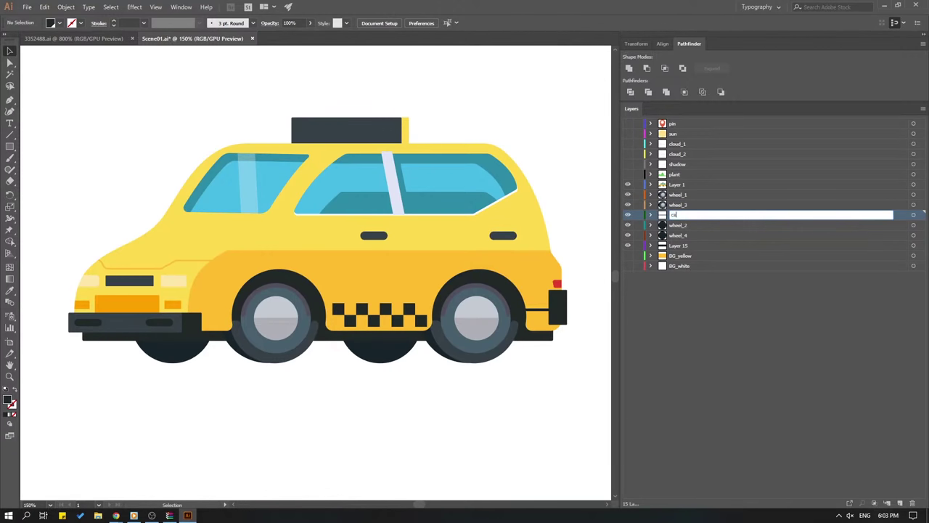
text(ar_black_1)
key(Return)
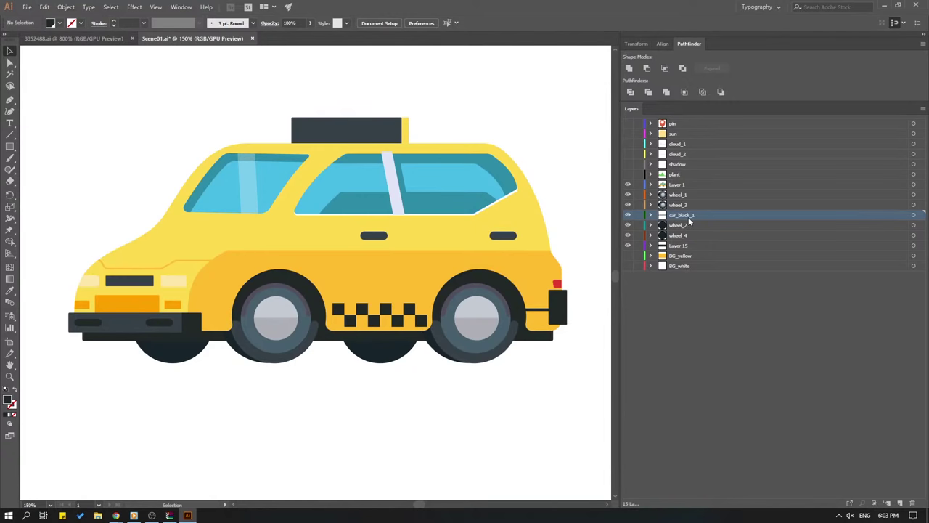
key(ctrl+s)
Rename Layer 15 to car_black_2.
click(681, 247)
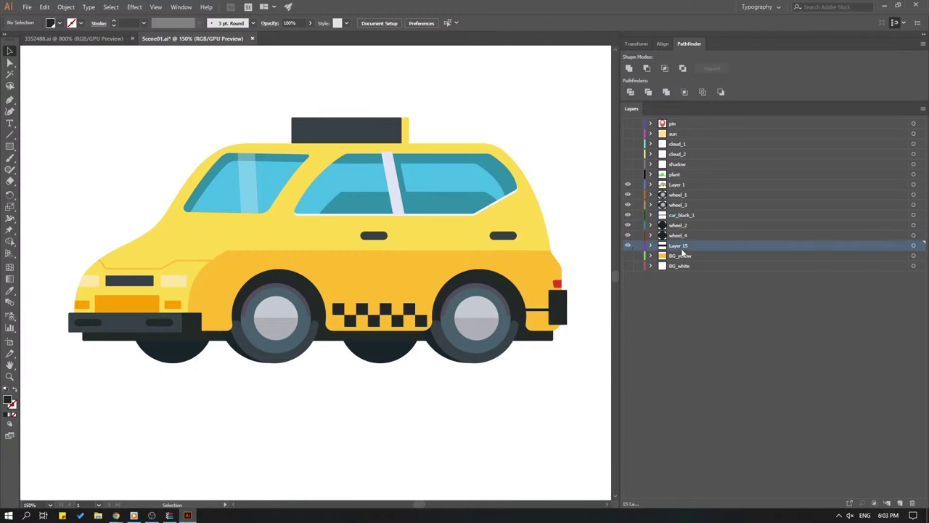
double_click(683, 252)
text(car_b)
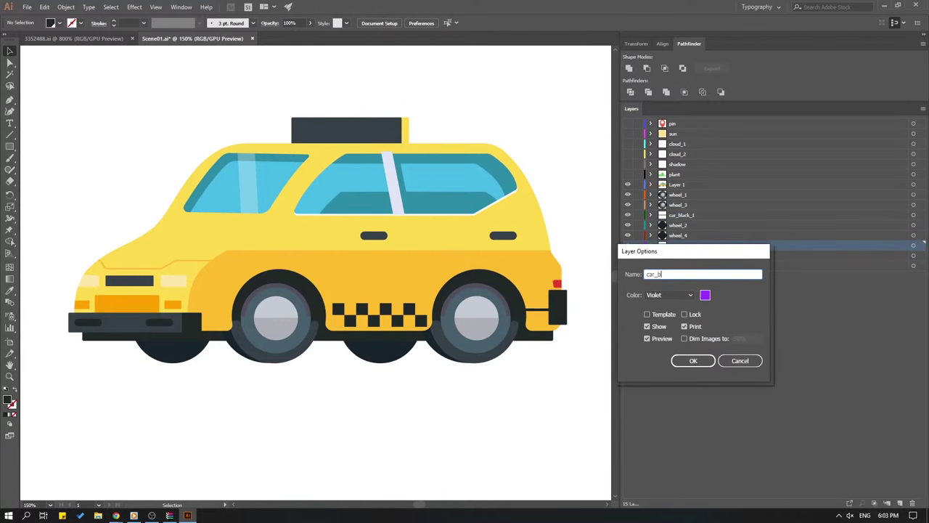
text(a)
text(ack_2)
key(Return)
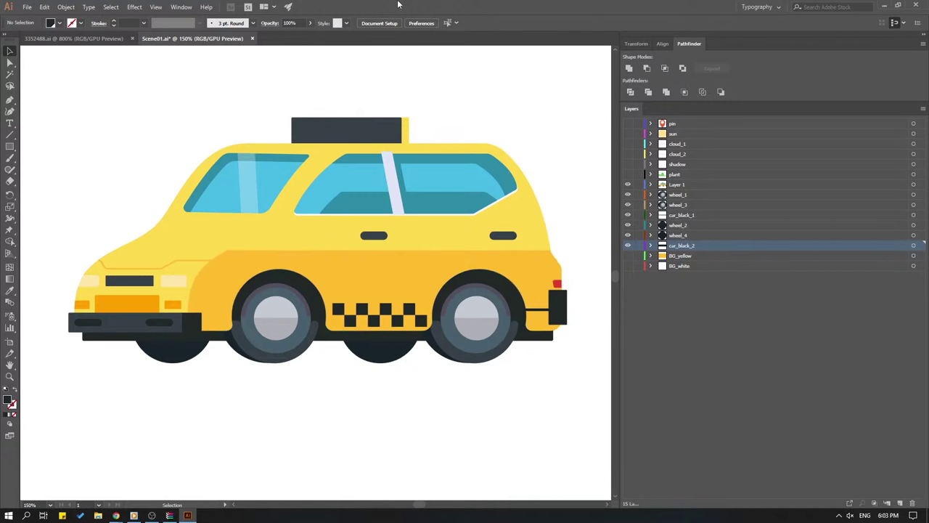
Delete the left window's light stripe and cut the whole left window out of Layer 1.
drag(133, 388, 163, 421)
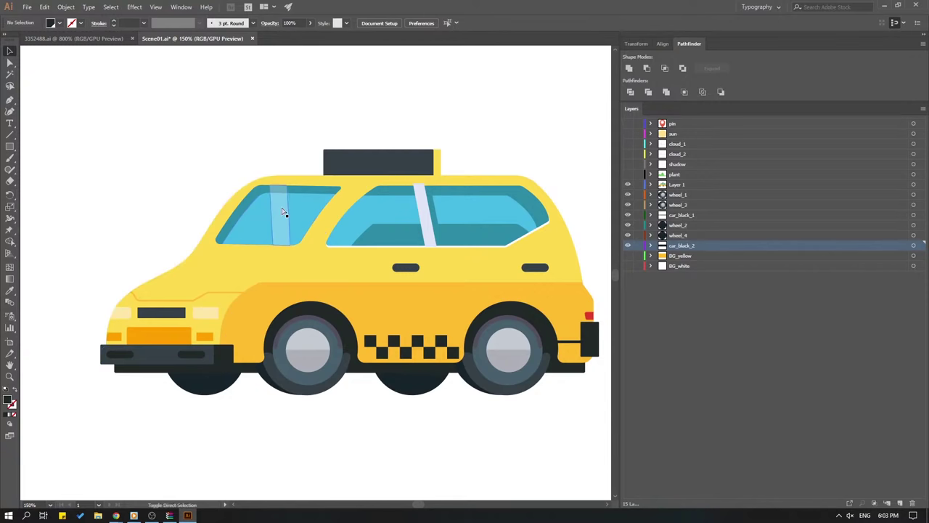
click(280, 209)
key(Delete)
drag(105, 333, 124, 346)
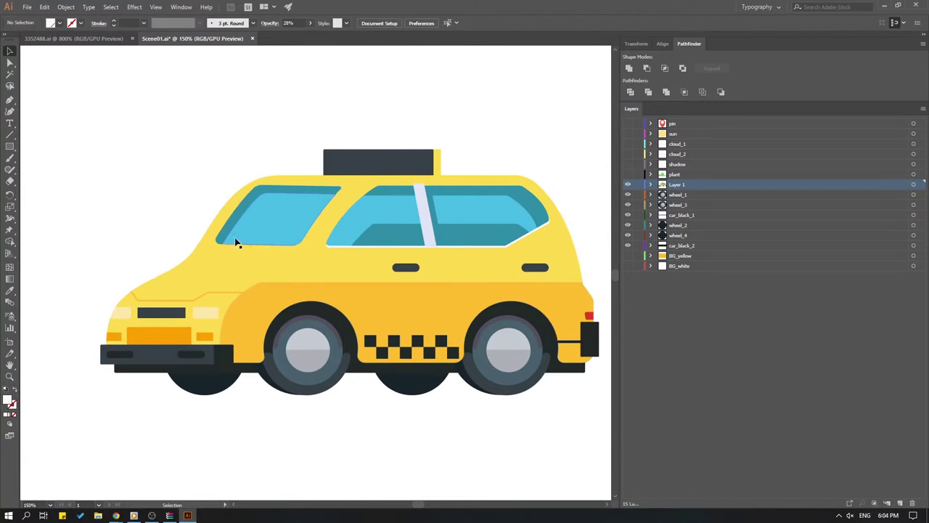
click(266, 224)
key(Delete)
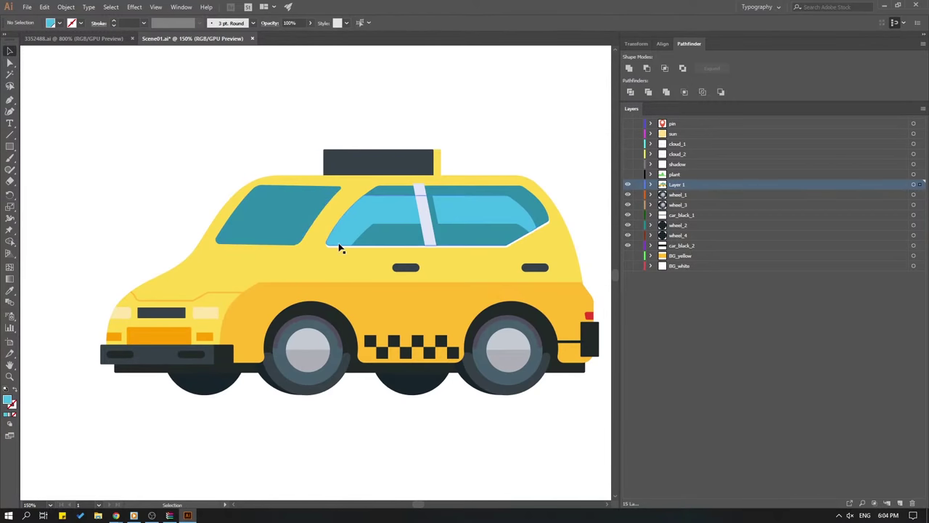
key(ctrl+z)
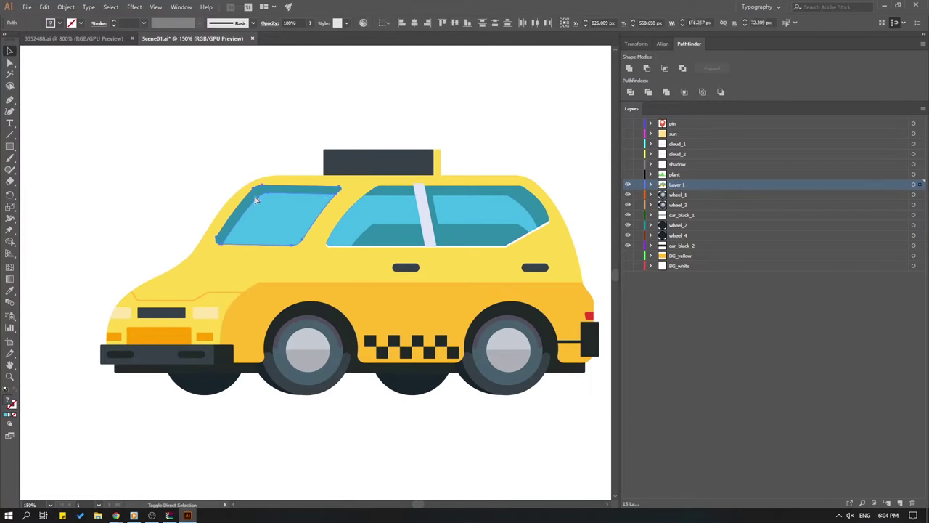
shift+click(251, 233)
key(Delete)
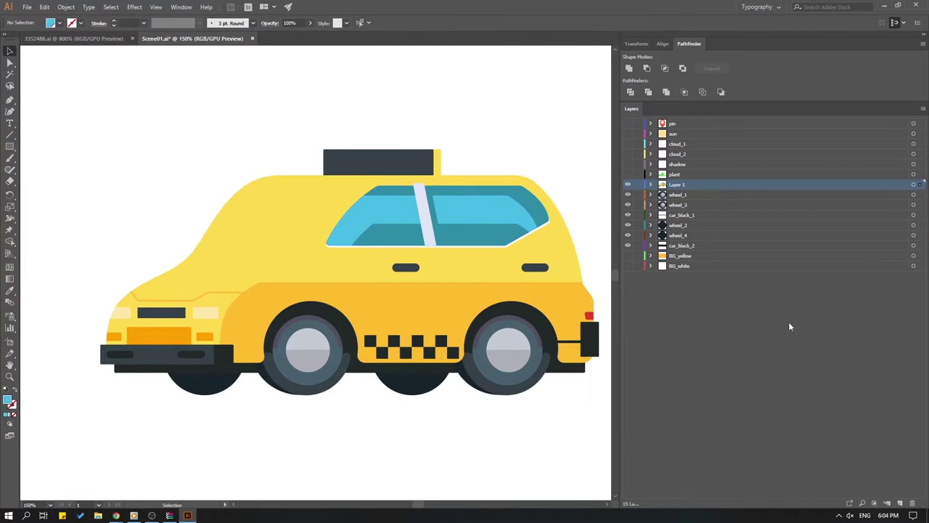
Paste the left window in place on a new layer named glass_1.
click(900, 503)
key(ctrl+f)
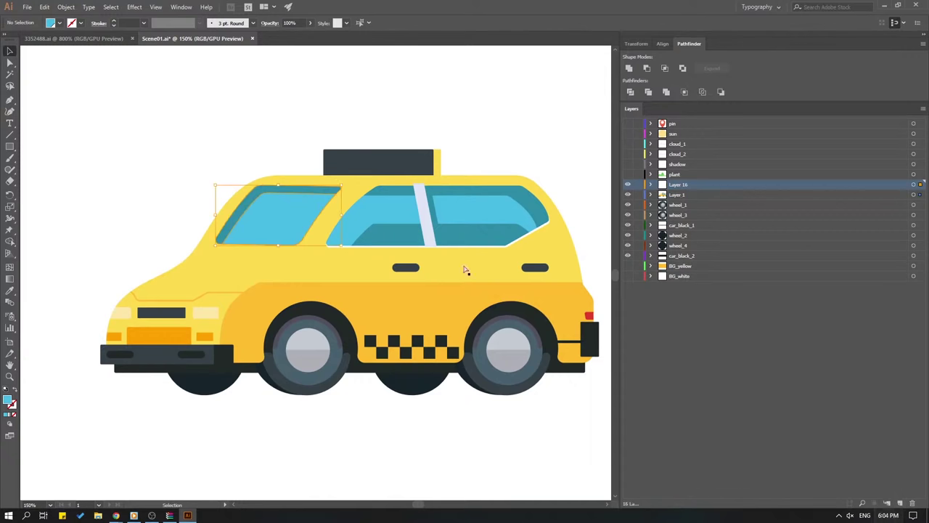
click(209, 176)
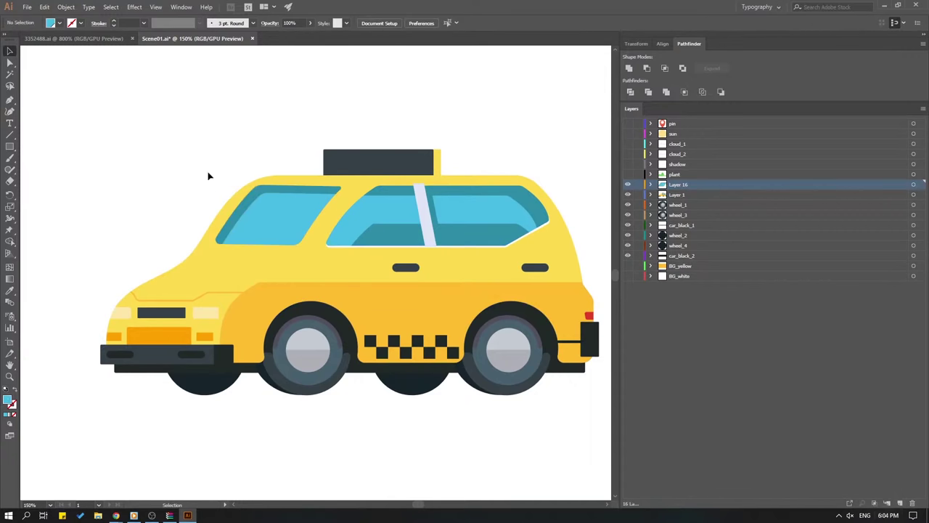
double_click(679, 186)
text(glass_1)
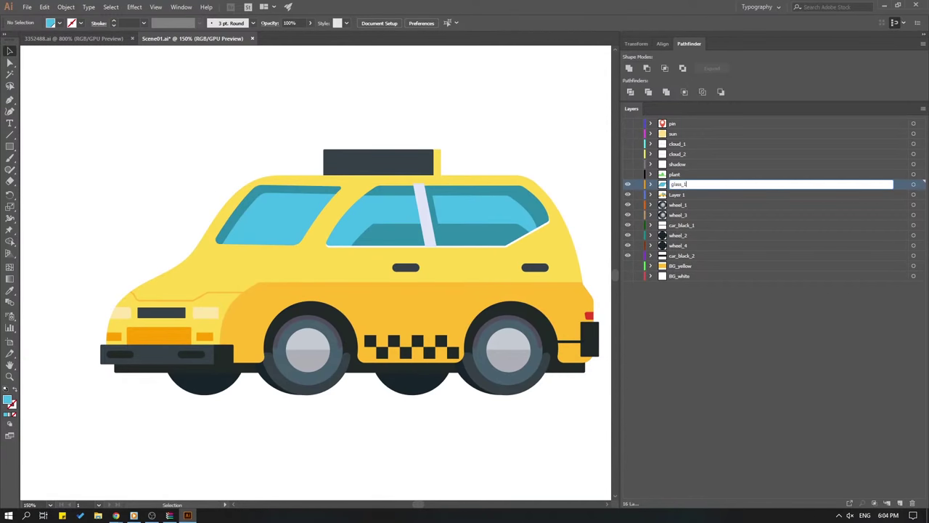
key(Return)
Hide glass_1, then select and cut the blue window glass.
click(628, 184)
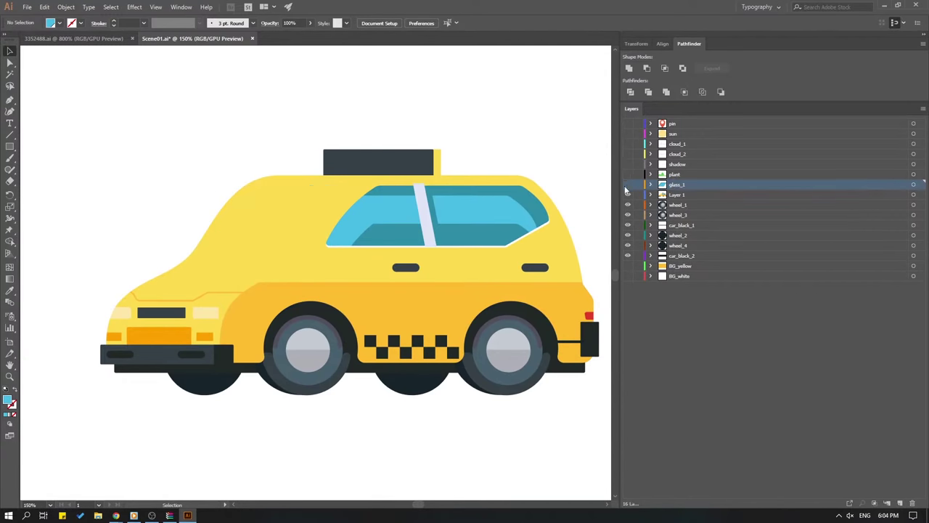
drag(452, 179, 479, 119)
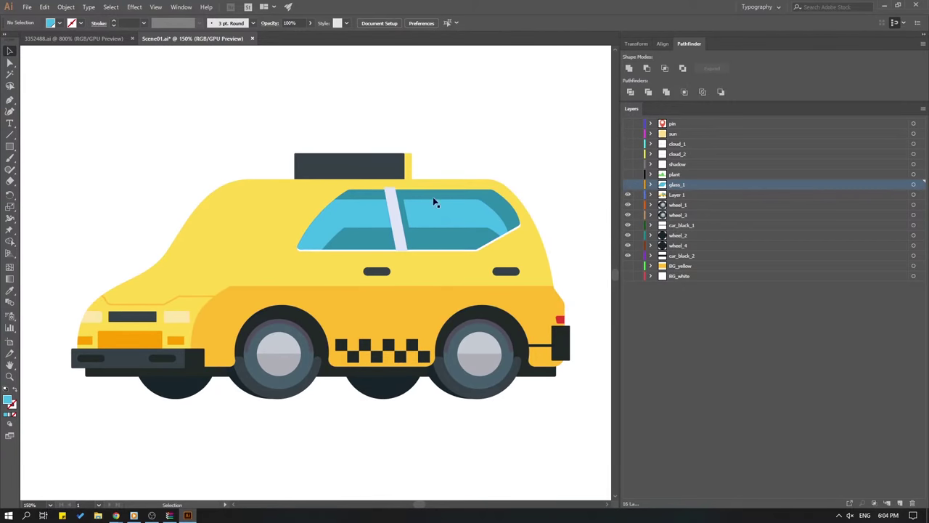
click(366, 198)
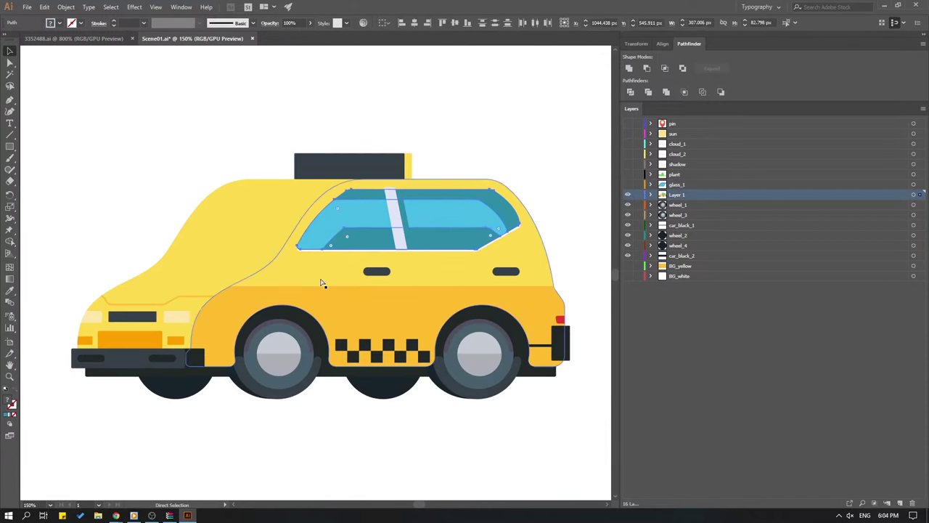
key(ctrl+x)
key(ctrl+f)
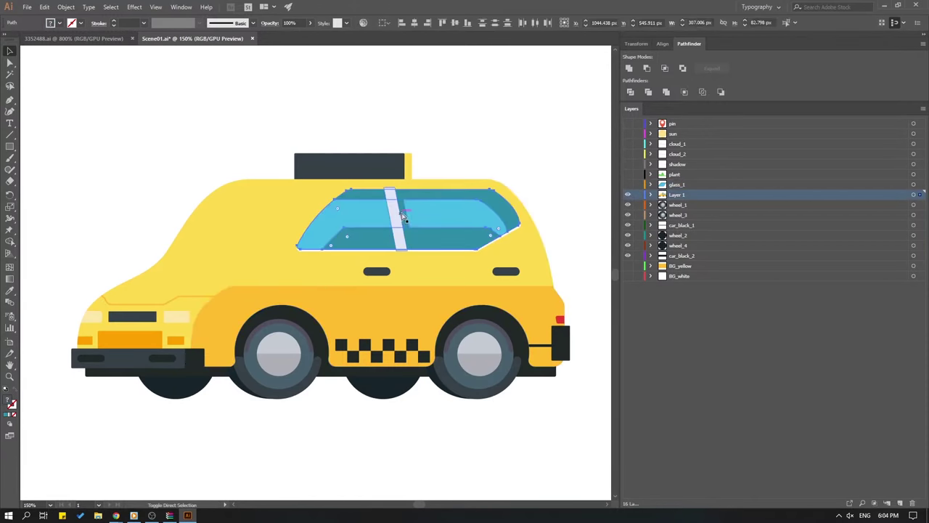
click(403, 216)
key(Delete)
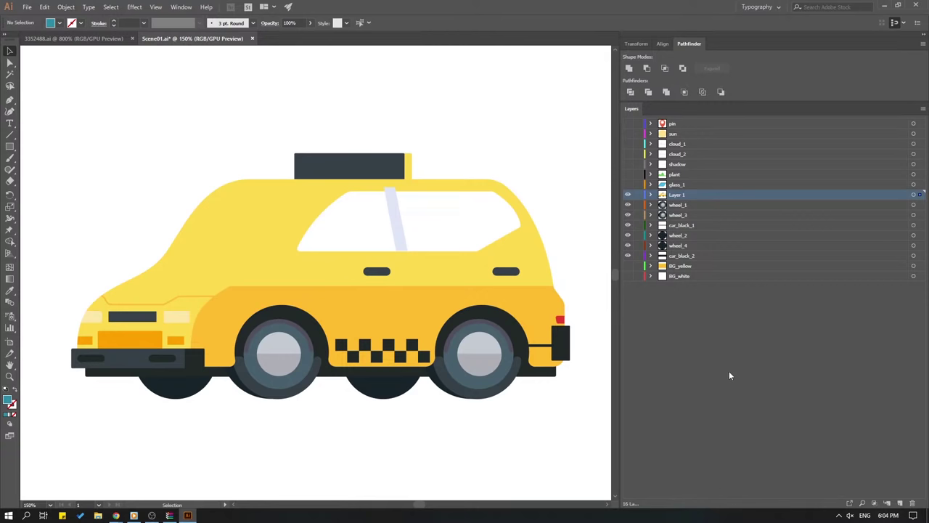
Paste the blue glass onto a new Layer 17 and switch to the 3352488.ai document.
click(901, 503)
key(ctrl+f)
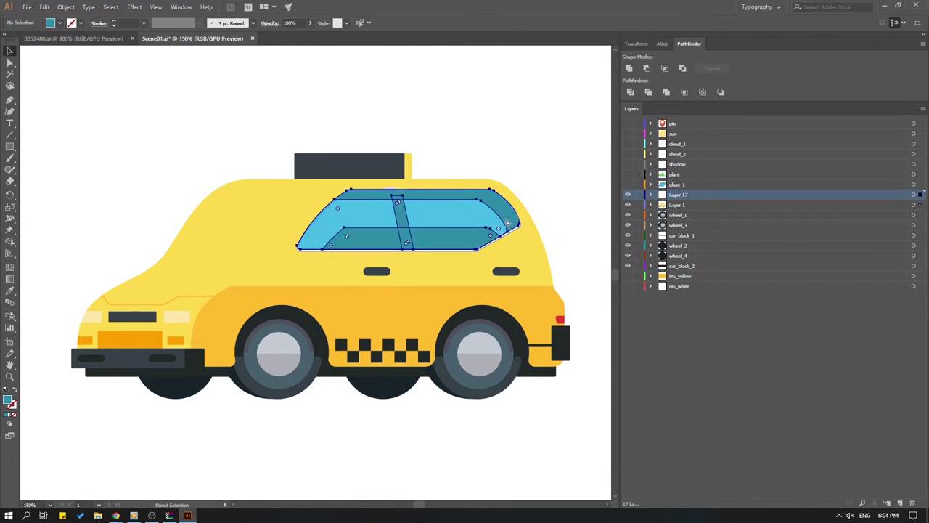
click(510, 116)
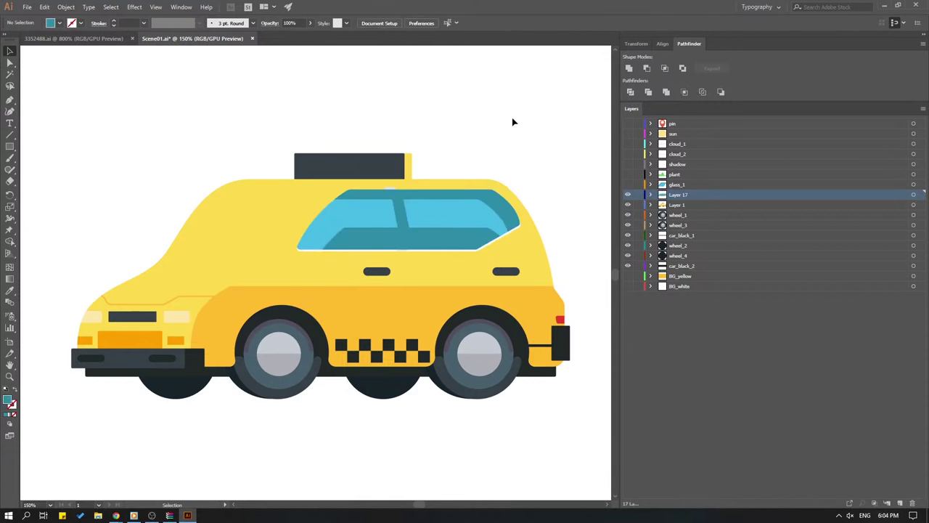
click(105, 38)
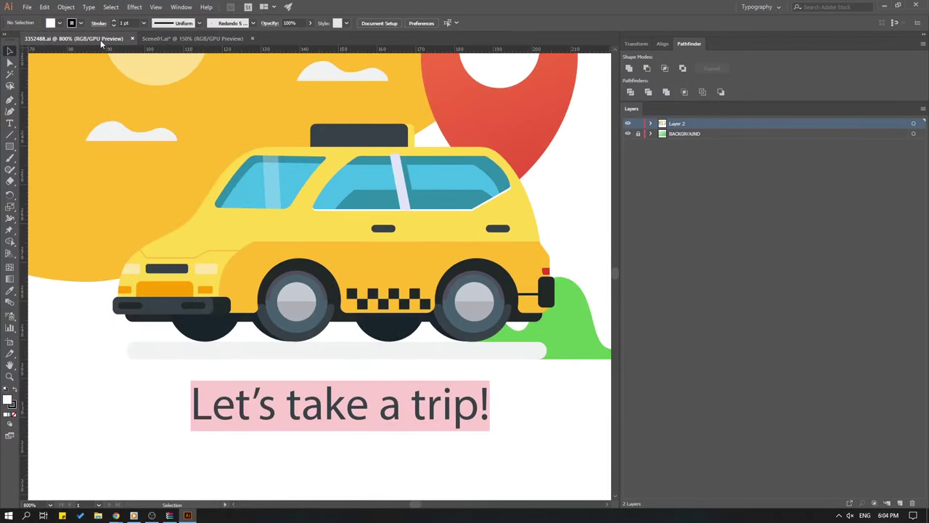
Back in Scene01.ai, hide Layer 17 and move the window pillar stripe onto a new Layer 18.
click(190, 39)
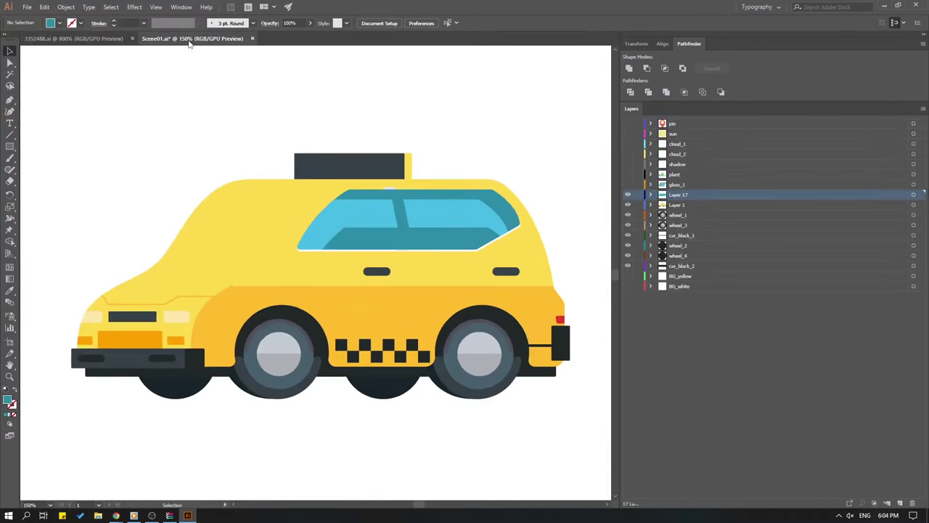
click(628, 195)
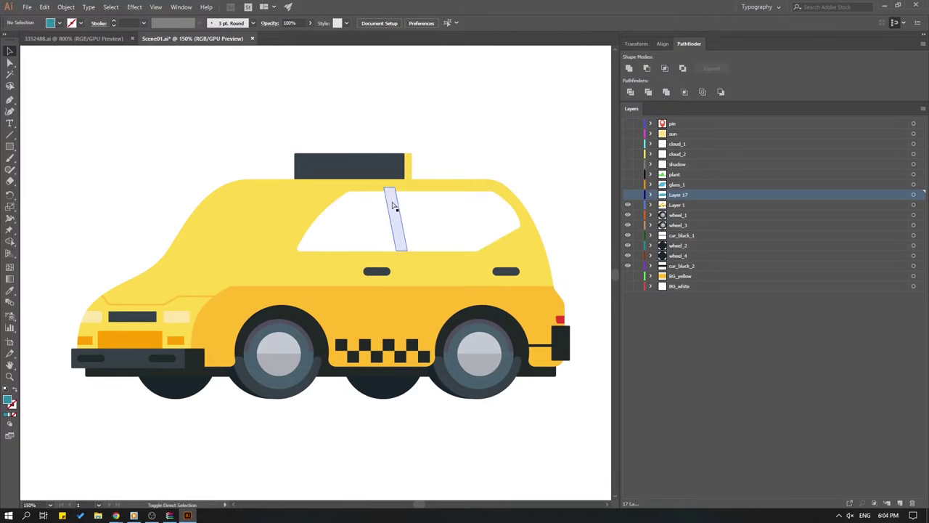
click(393, 206)
key(Delete)
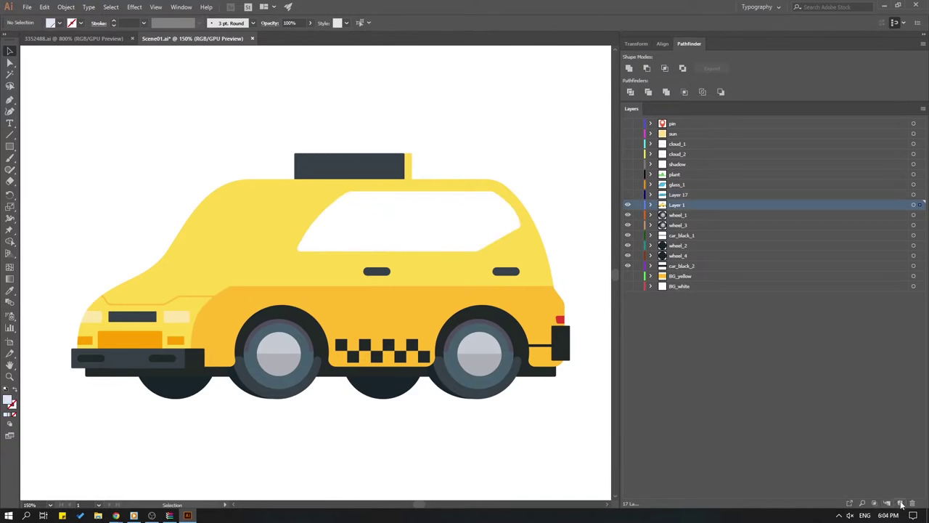
click(901, 504)
key(ctrl+f)
click(518, 121)
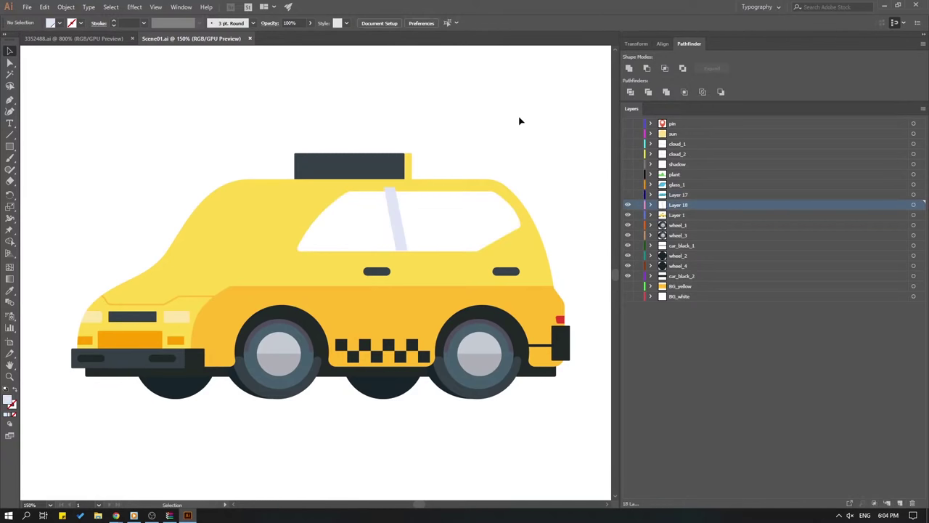
Show Layer 17 again and rename it glass_2.
click(628, 195)
double_click(675, 195)
text(g)
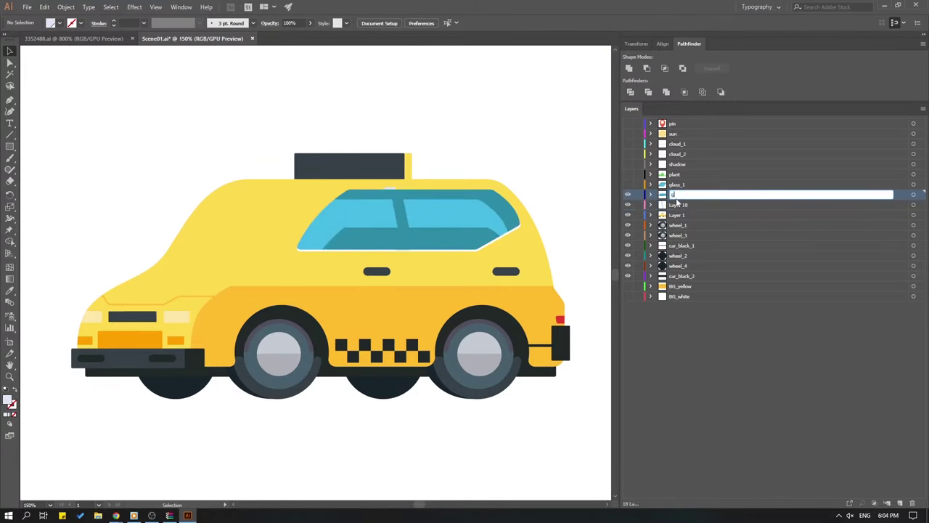
text(lass_2)
key(Return)
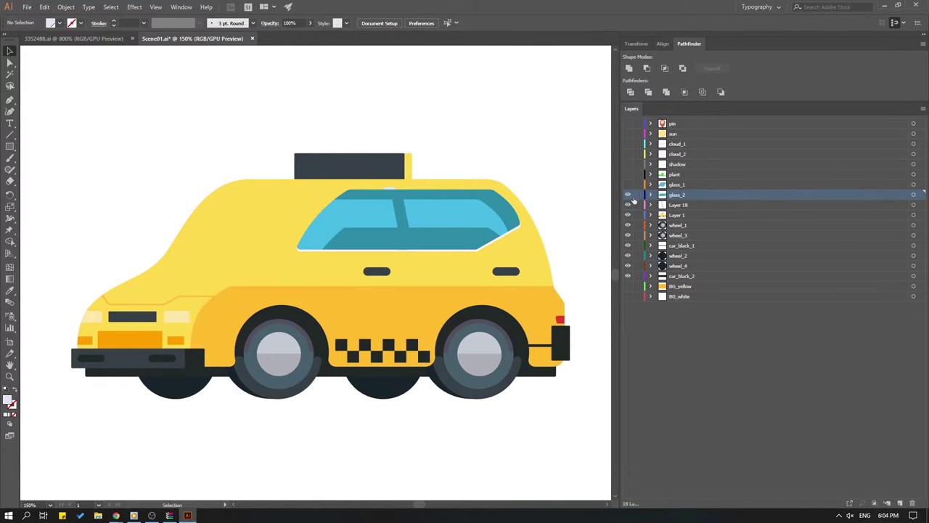
Move Layer 18 above glass_2 and rename it glass_object.
mouse_move(679, 206)
mouse_down()
mouse_move(679, 192)
mouse_move(690, 191)
mouse_up()
double_click(681, 194)
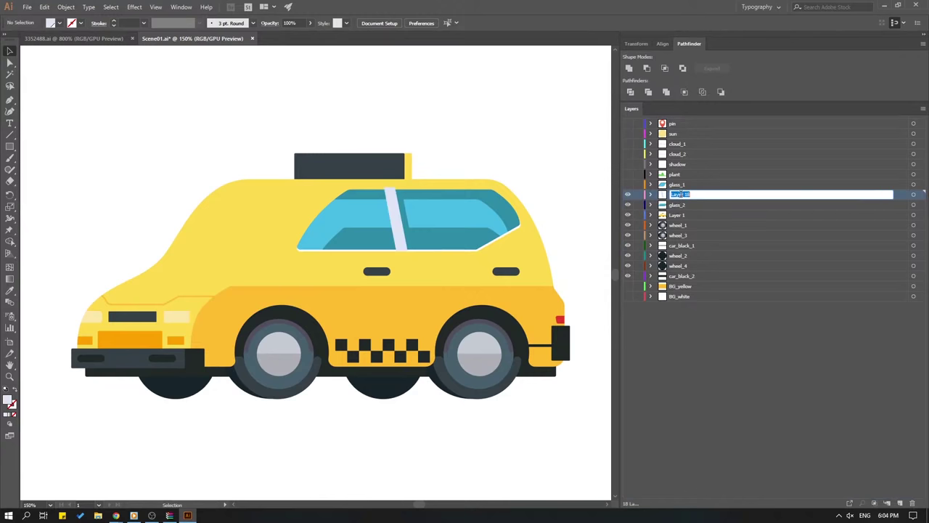
text(glass_wh)
text(ject)
key(Return)
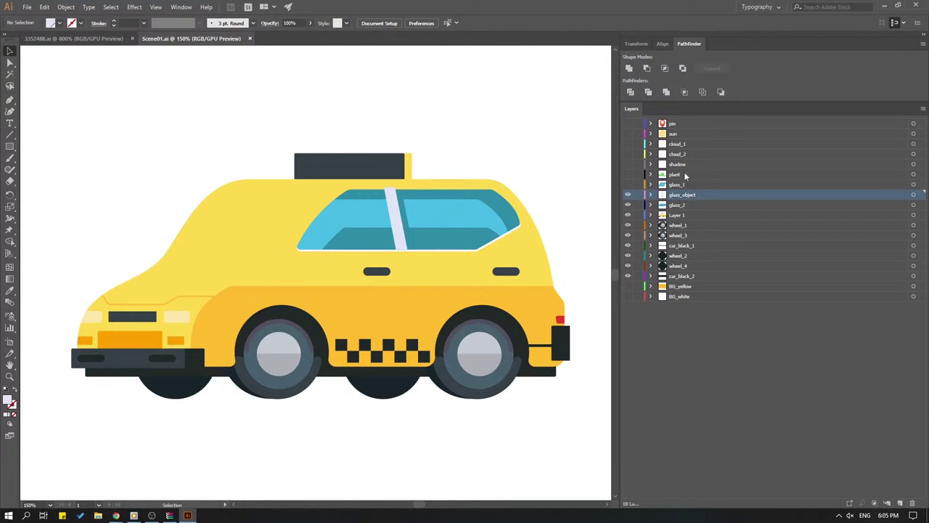
Hide glass_2 and glass_object, and rename Layer 1 to car.
click(674, 217)
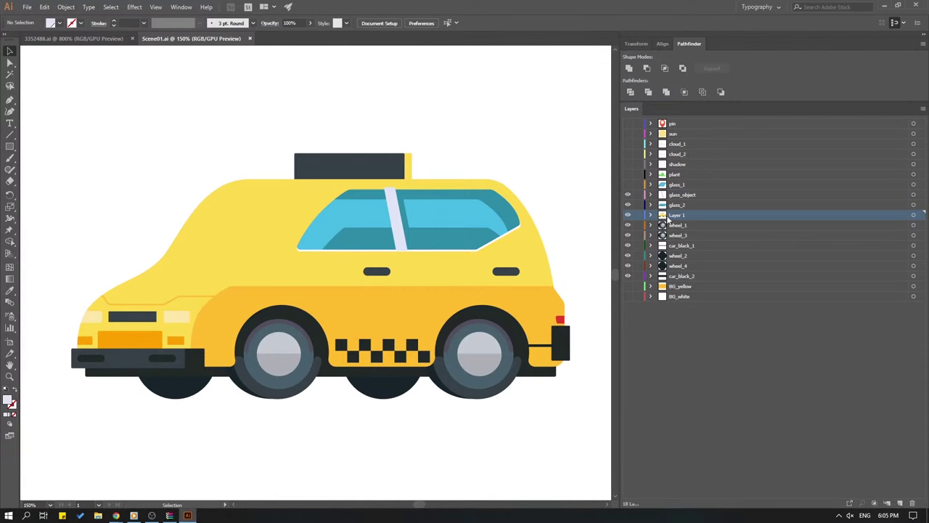
click(628, 206)
click(628, 204)
click(628, 195)
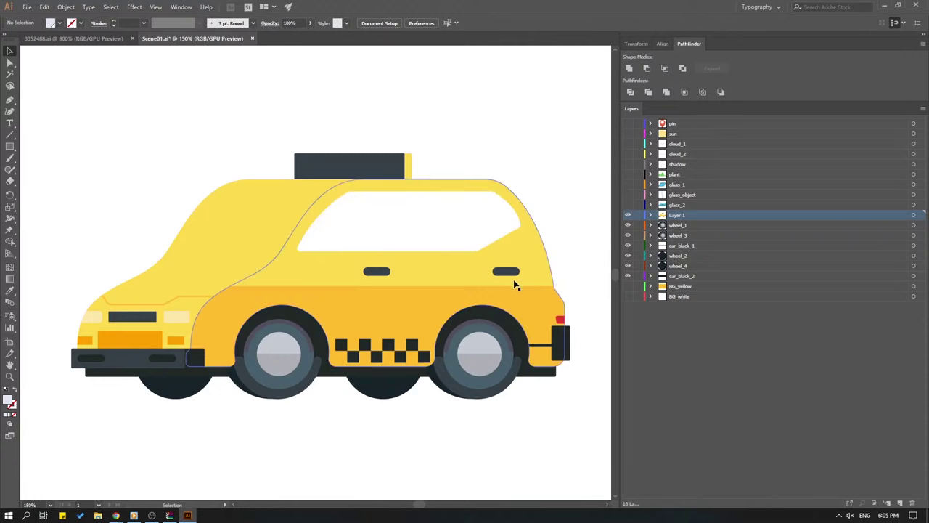
drag(159, 191, 116, 187)
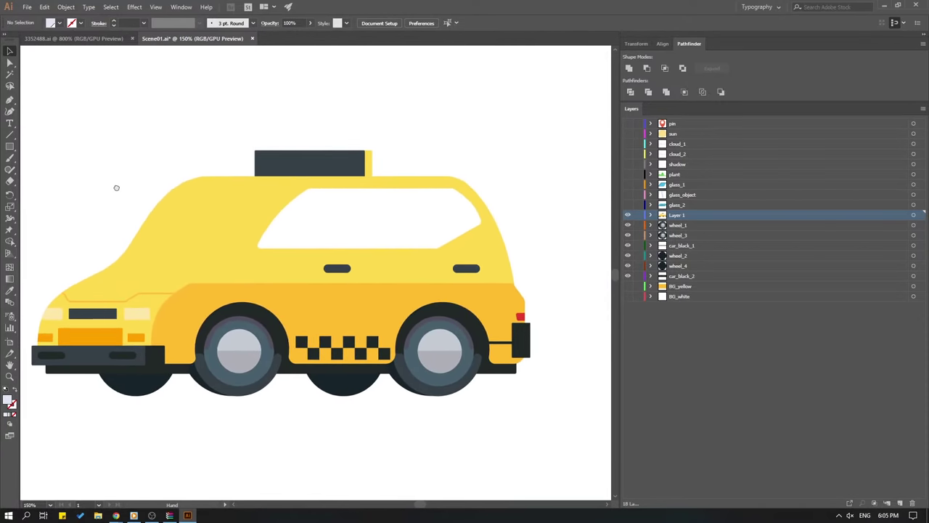
double_click(675, 216)
text(car)
key(Return)
Show the upper layers, move pin, sun, cloud_1, cloud_2, shadow and plant below car_black_2, and save.
drag(628, 205, 629, 125)
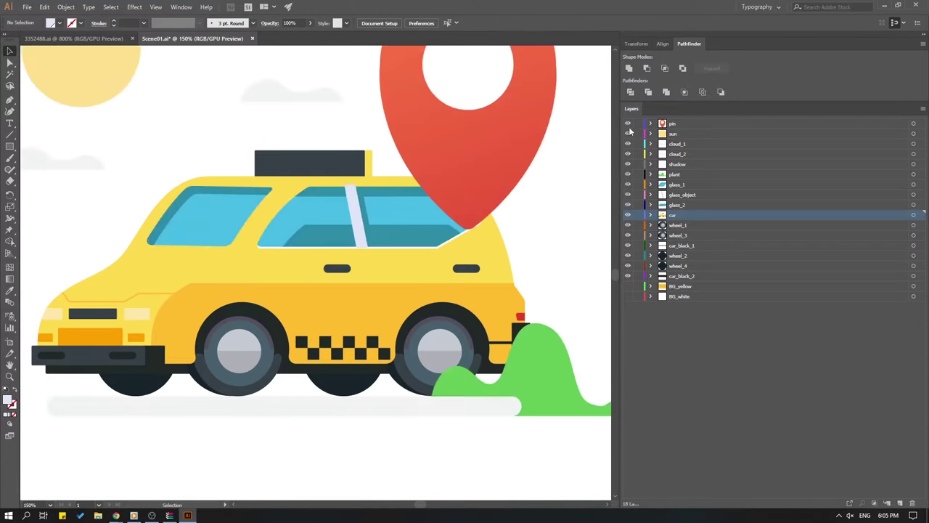
key(ctrl+0)
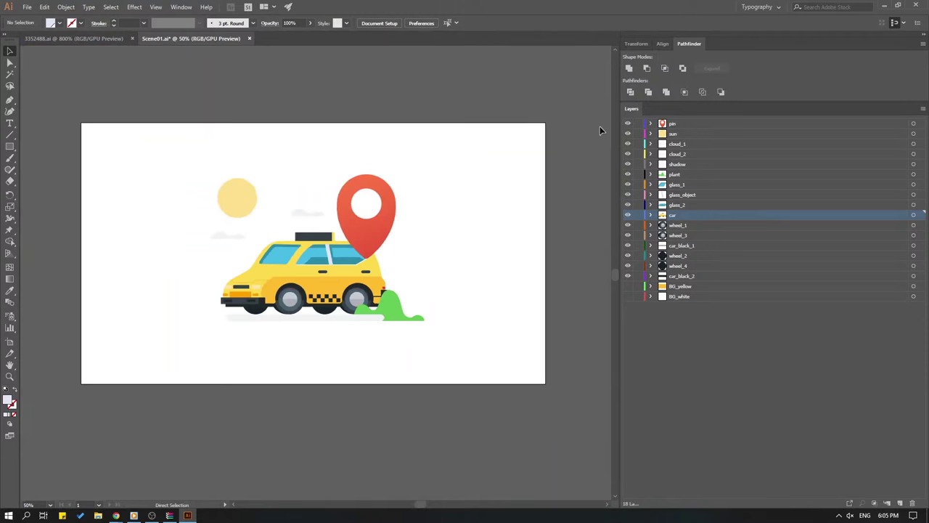
click(674, 125)
shift+click(675, 135)
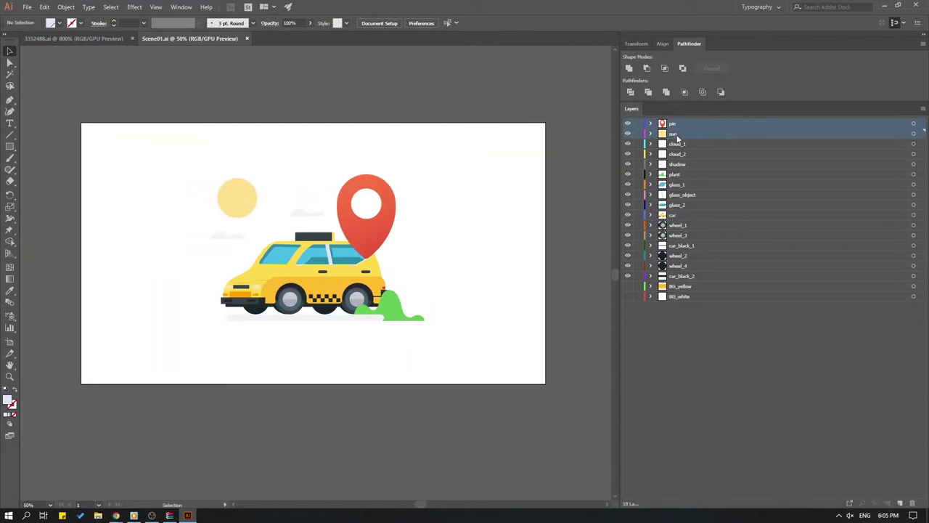
shift+click(679, 144)
shift+click(687, 154)
shift+click(688, 164)
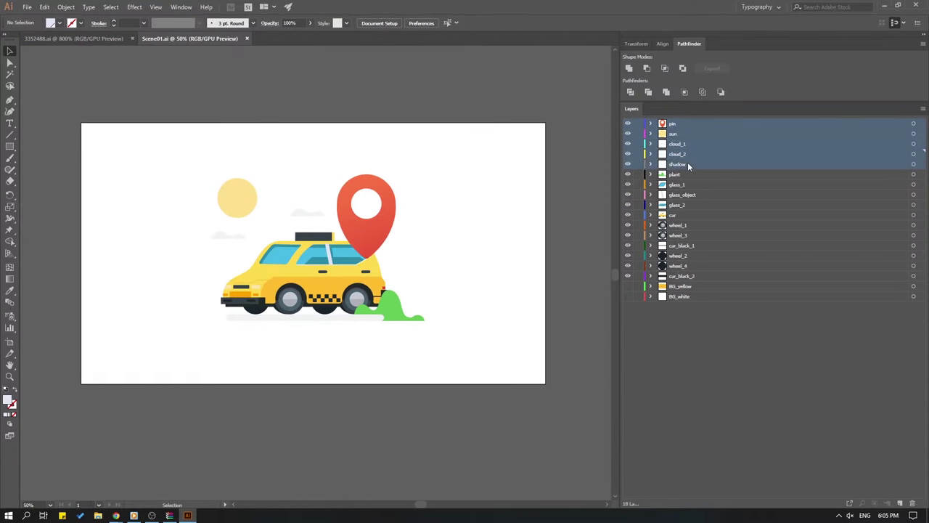
shift+click(683, 175)
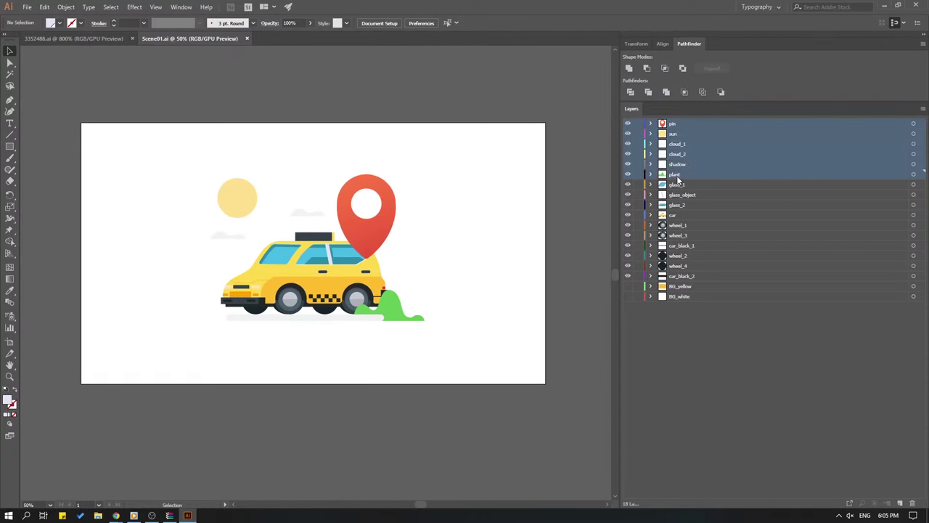
drag(679, 180, 695, 282)
key(ctrl+s)
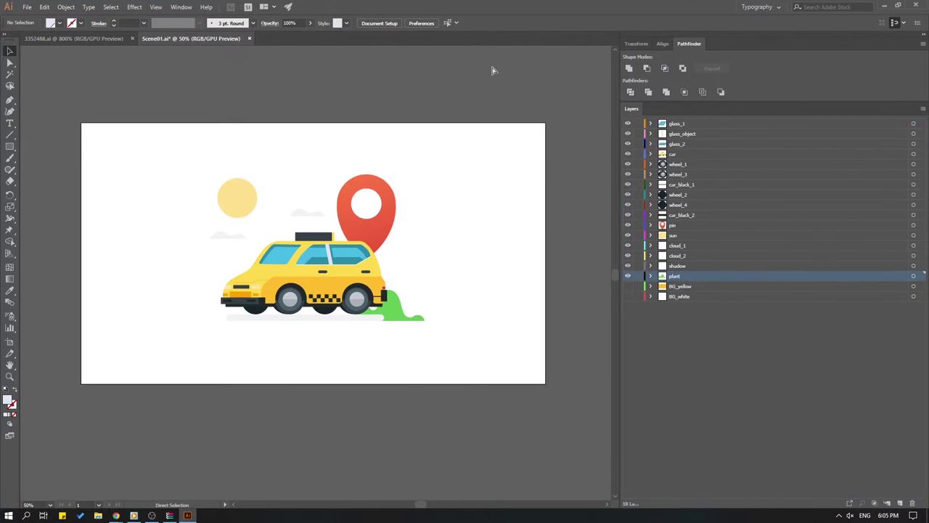
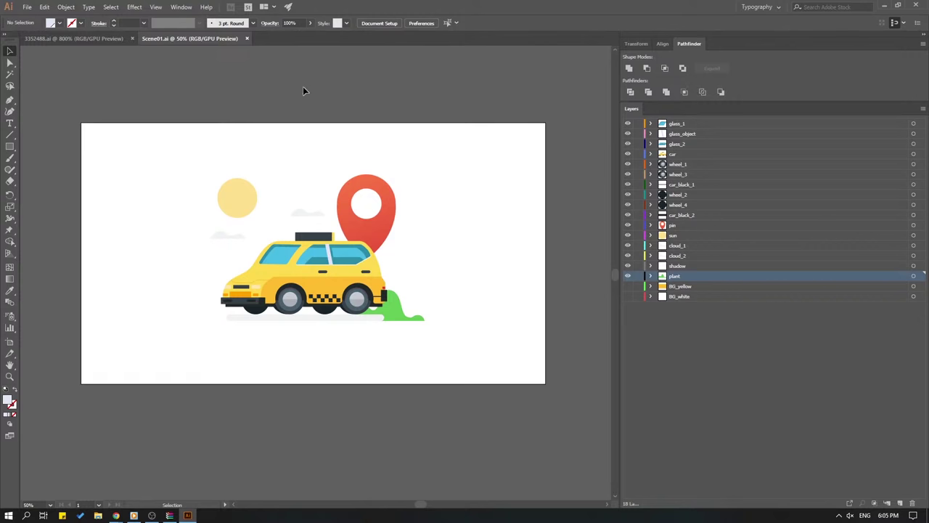
Toggle the yellow background layer's visibility on and then off again.
click(629, 286)
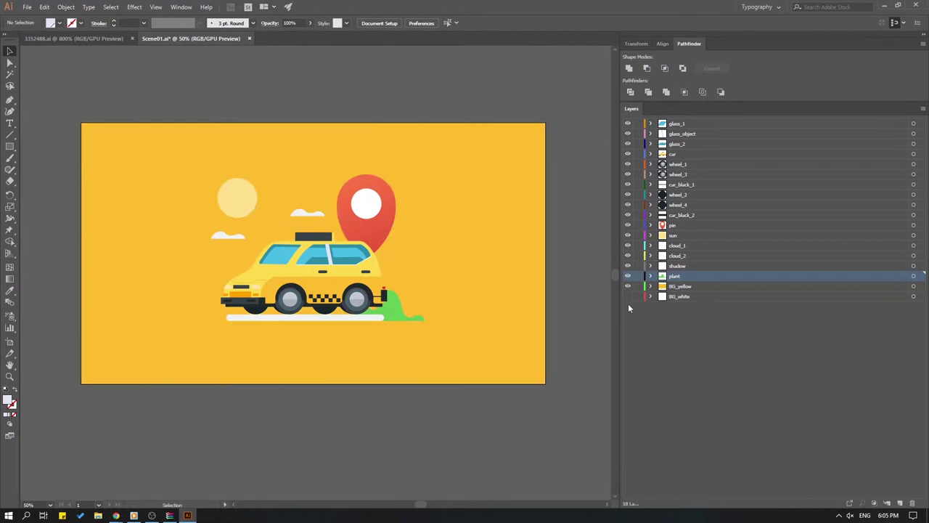
click(628, 288)
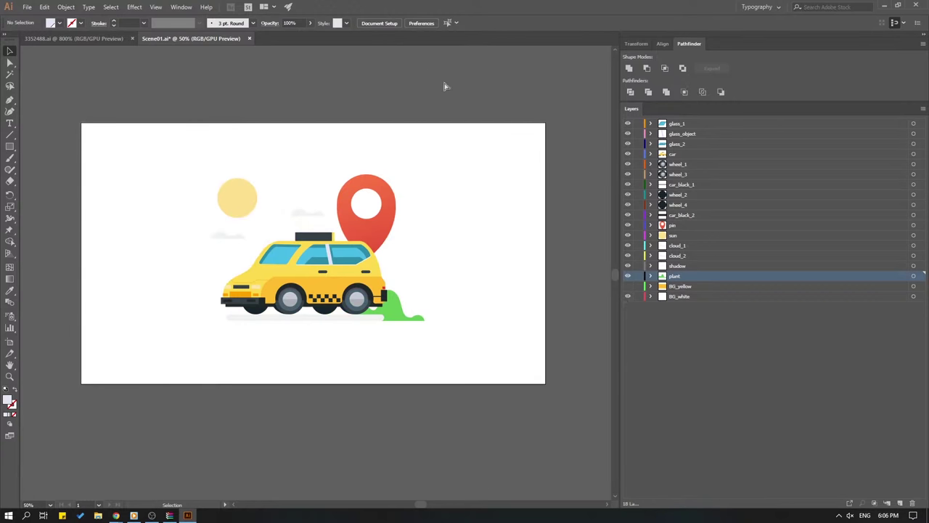
Close Scene01.ai, zoom out to all three GoTaxi screens, and marquee-select the middle one.
click(249, 38)
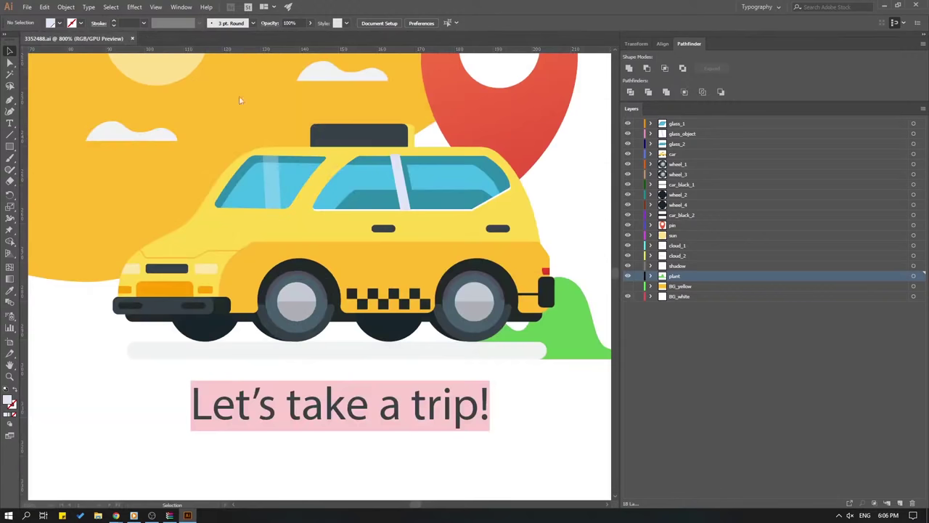
key(ctrl+minus)
key(ctrl+minus)
key(ctrl+minus)
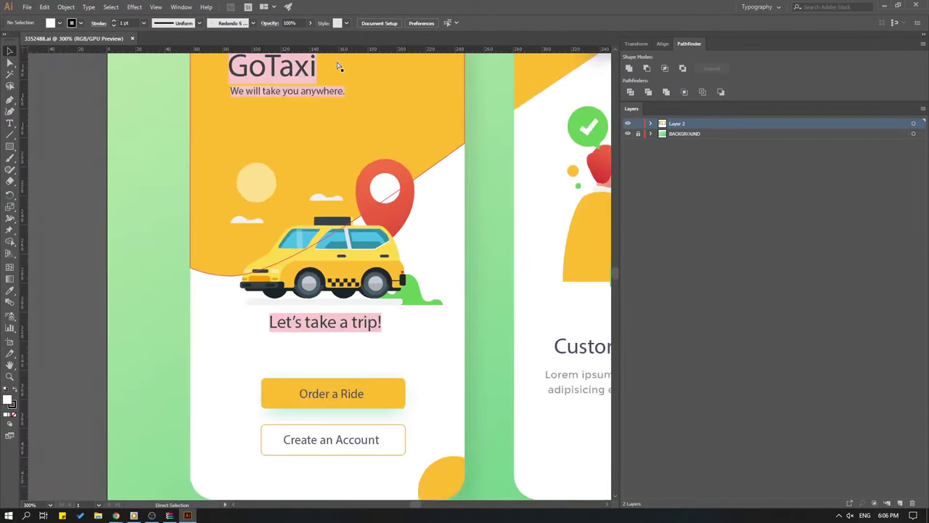
key(ctrl+minus)
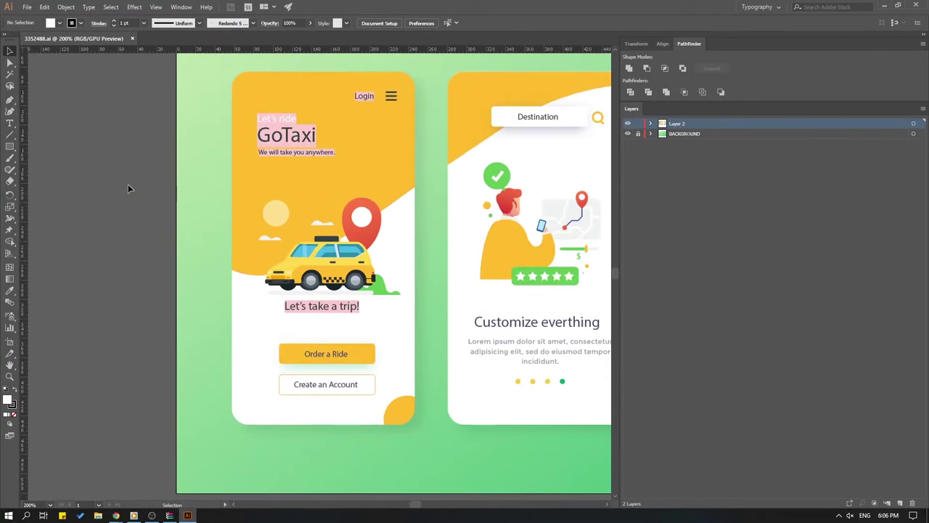
drag(482, 173, 334, 186)
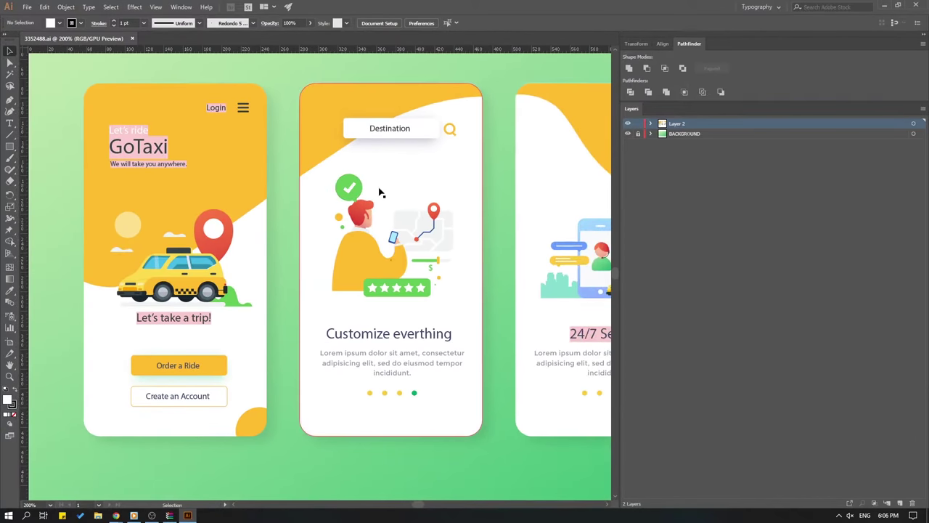
key(ctrl+minus)
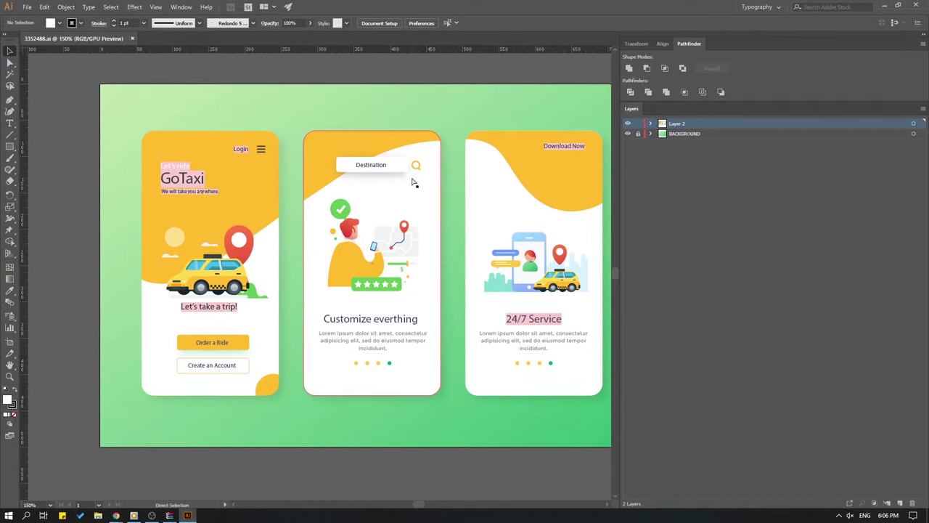
drag(296, 115, 448, 414)
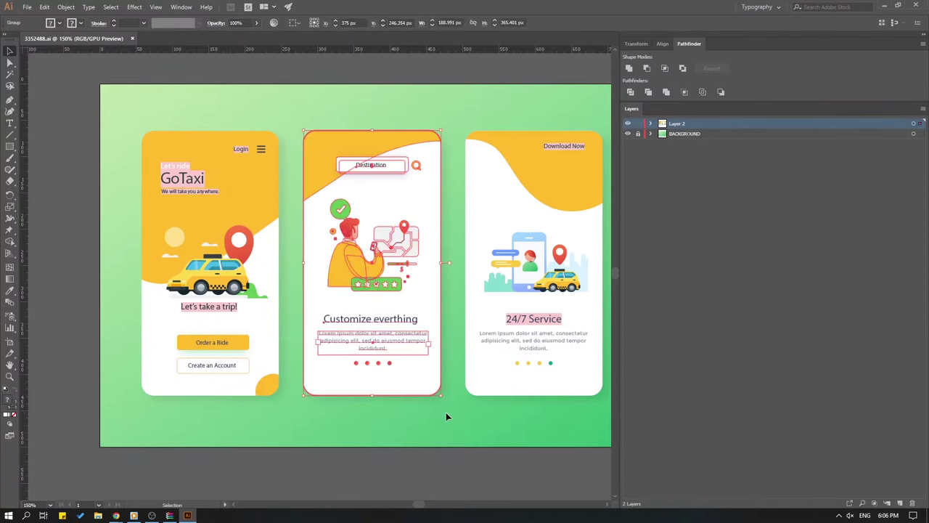
Create a new blank 1920×1080 document.
click(27, 6)
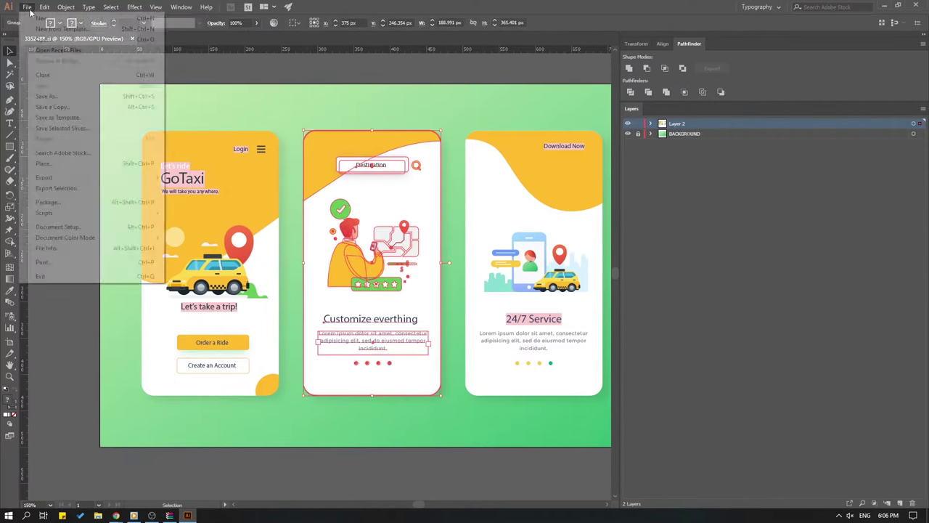
click(33, 20)
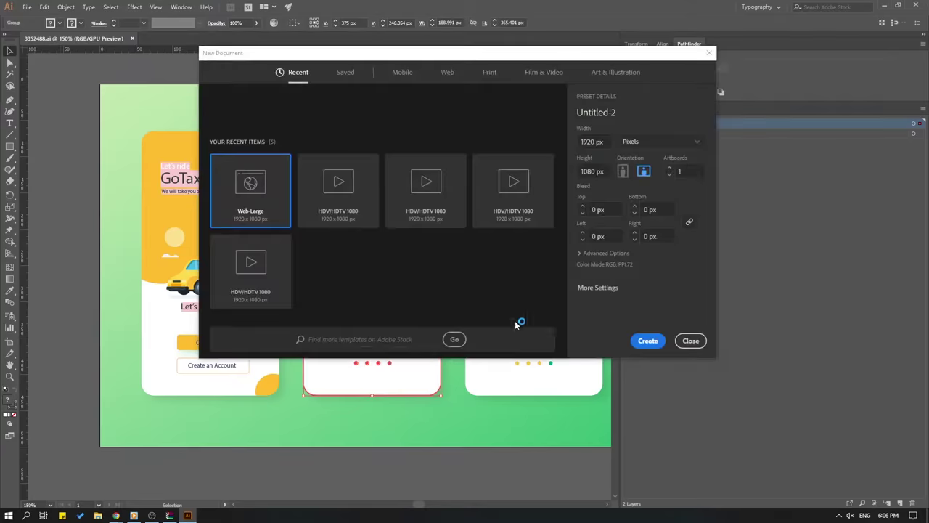
click(648, 343)
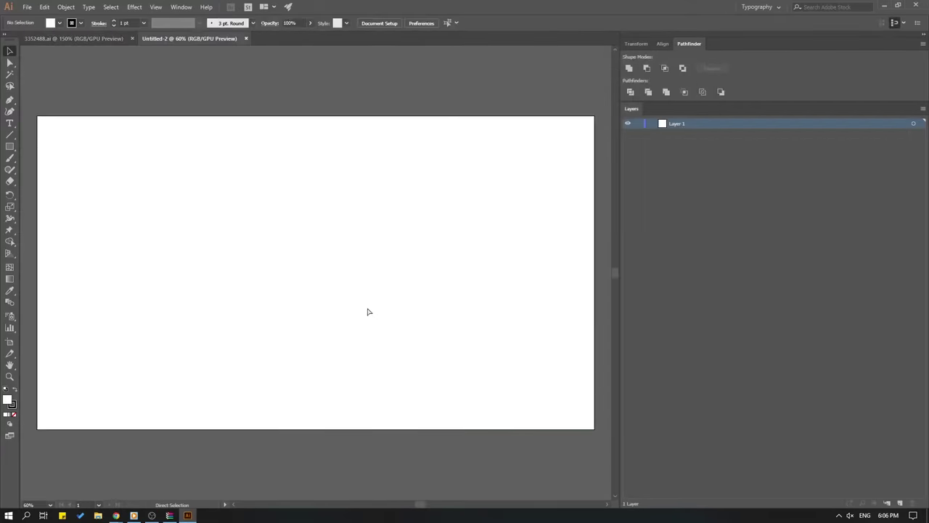
Paste the copied screen, enlarge and centre it, then expand Layer 1 and its group.
key(ctrl+v)
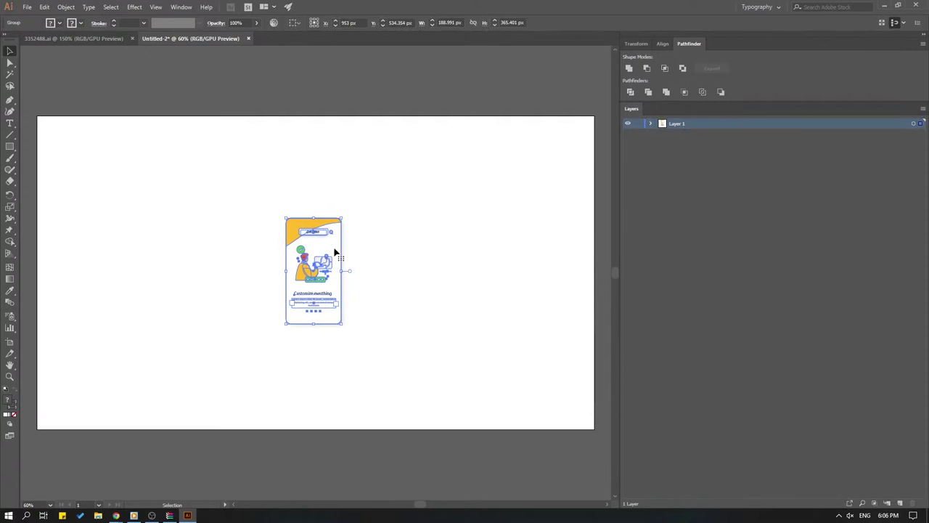
drag(336, 225, 414, 79)
drag(404, 122, 446, 105)
drag(381, 162, 365, 213)
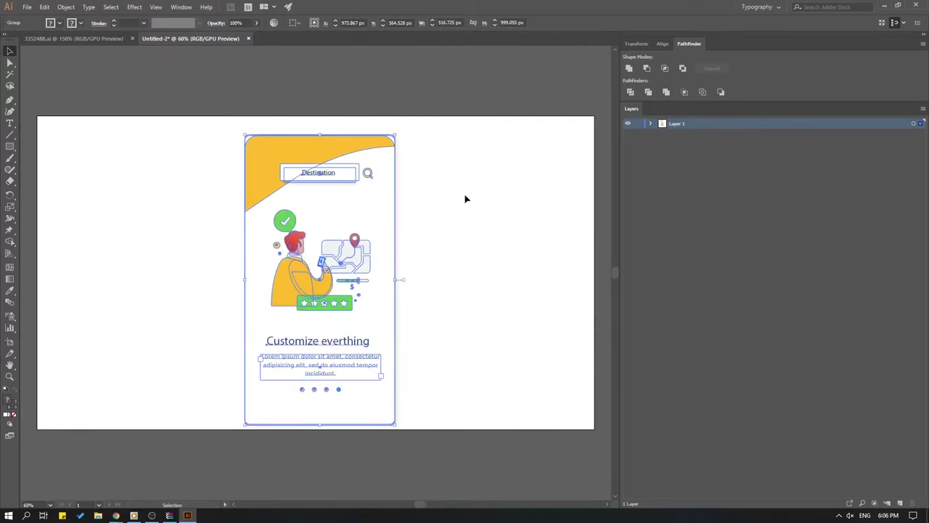
click(501, 195)
click(652, 124)
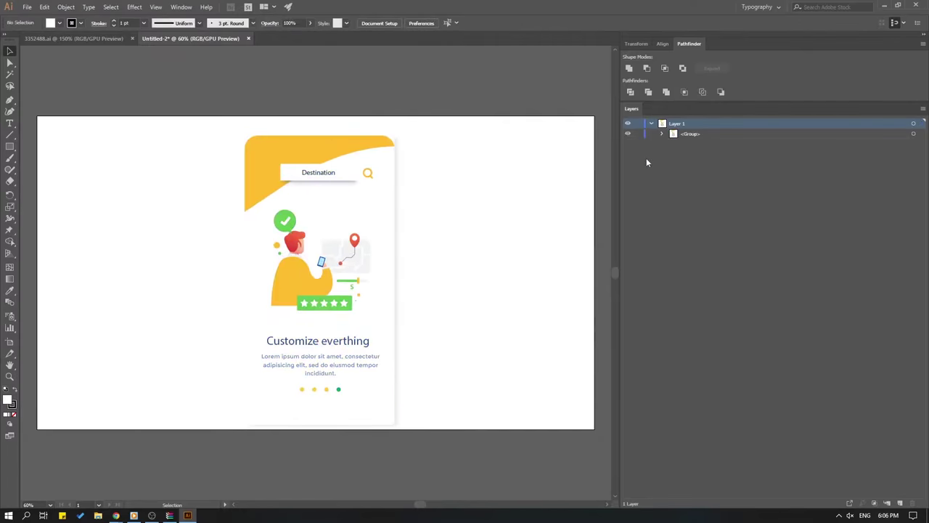
click(660, 134)
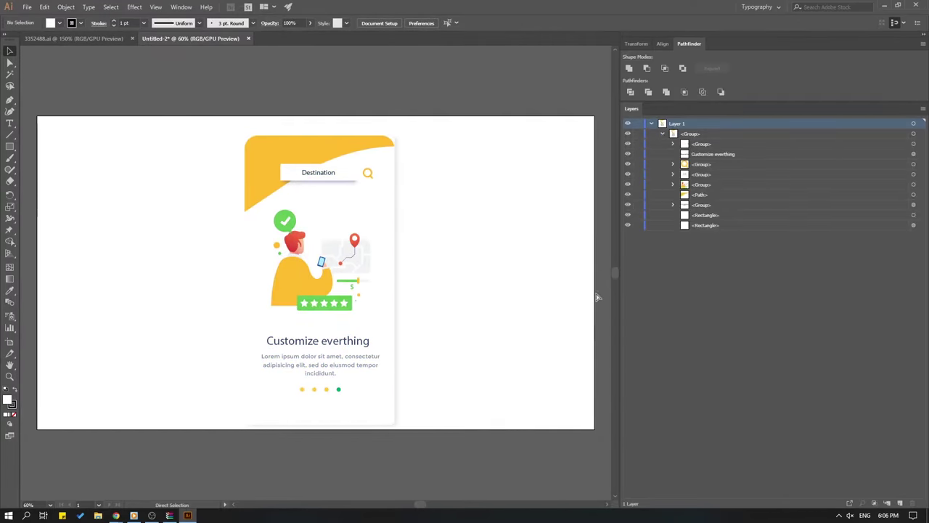
Save the document as Scene02.ai with the default Illustrator options.
key(ctrl+s)
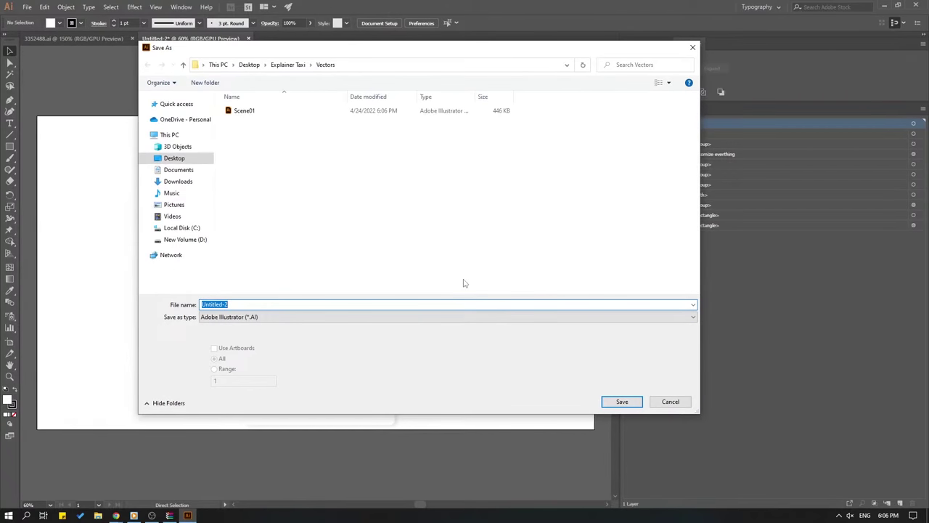
text(Scene02)
click(623, 402)
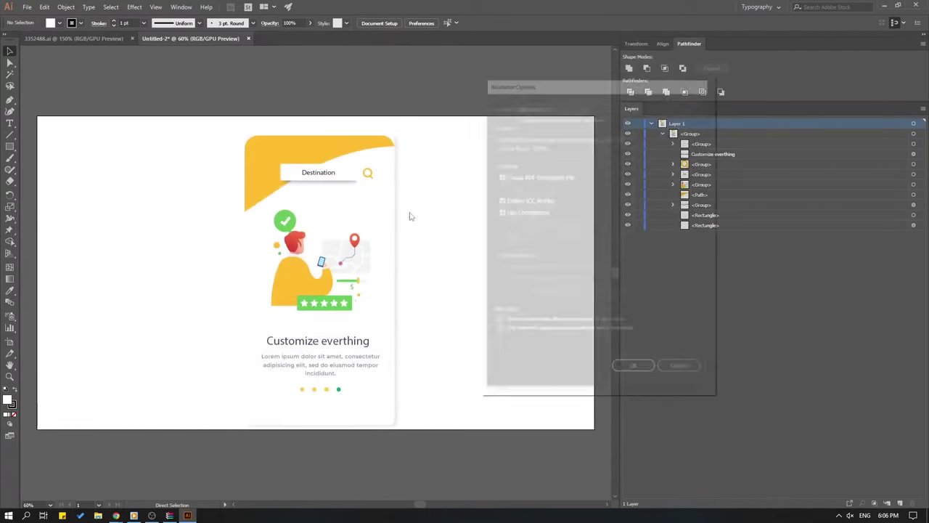
click(634, 368)
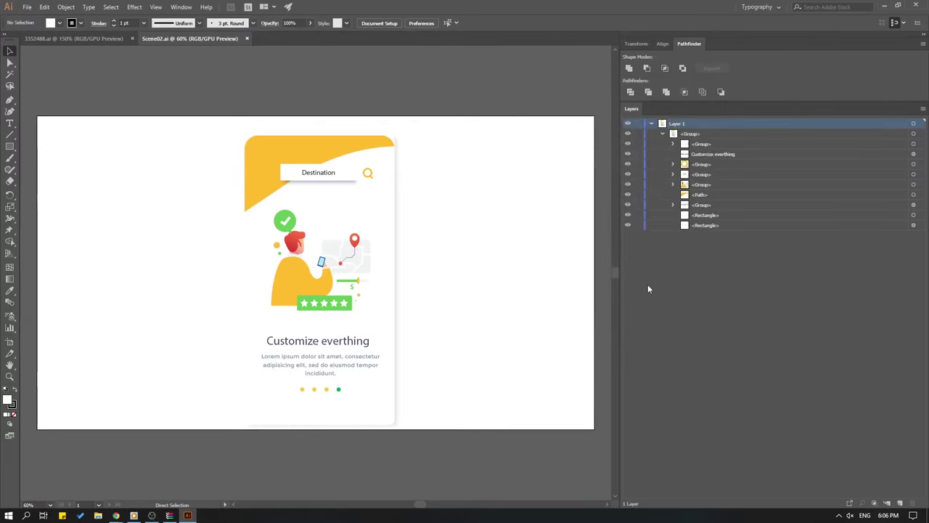
Delete the Lorem ipsum text, shadow rectangle, white card rectangle and yellow corner shape.
key(v)
click(702, 208)
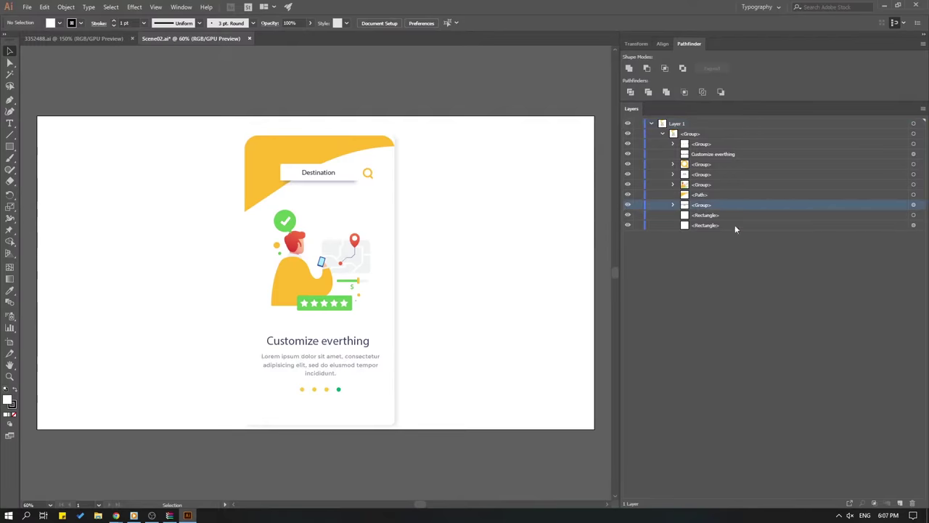
click(912, 503)
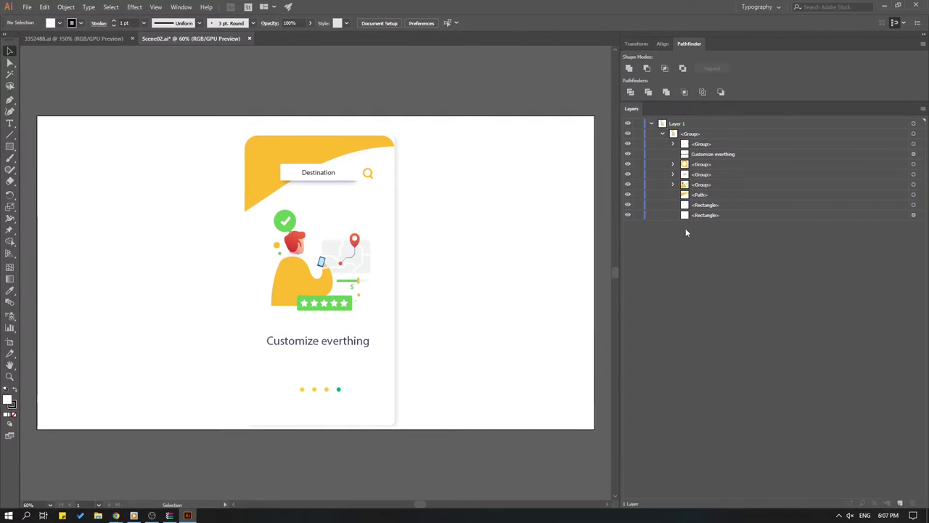
click(748, 215)
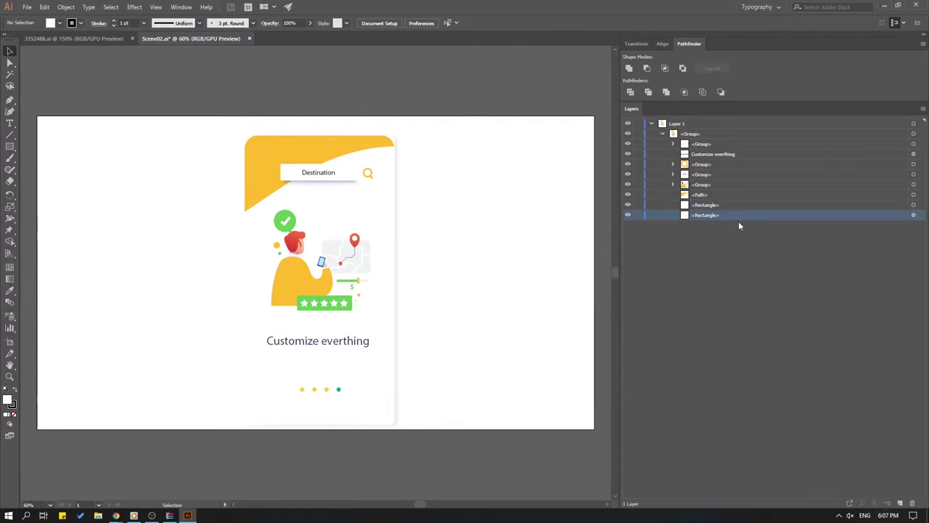
click(913, 503)
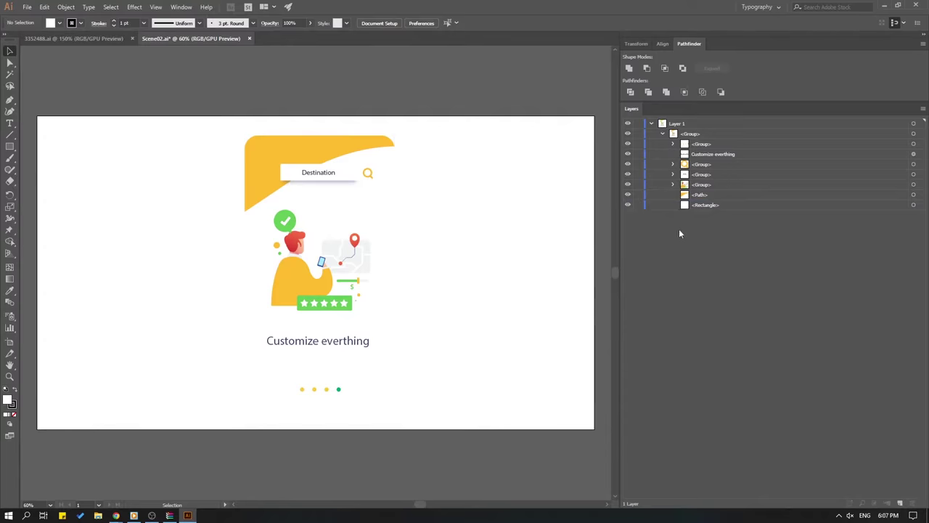
click(715, 207)
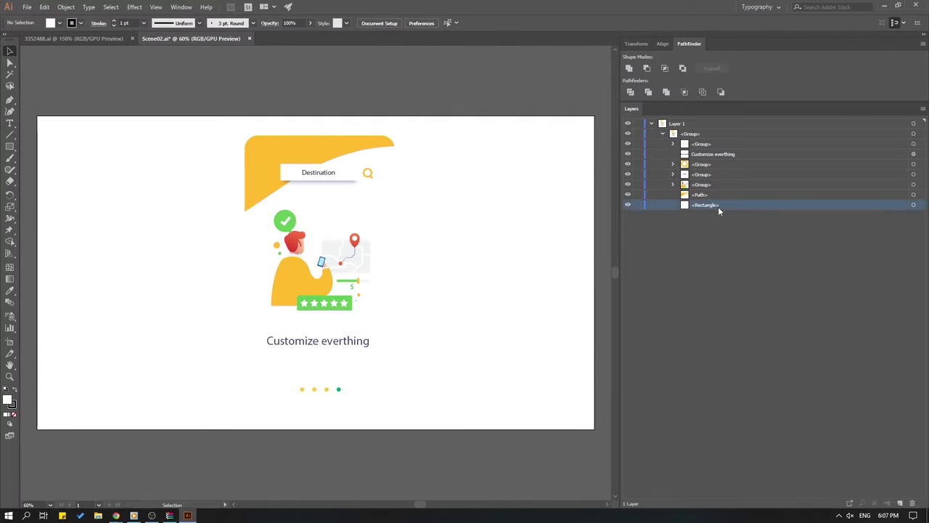
click(913, 205)
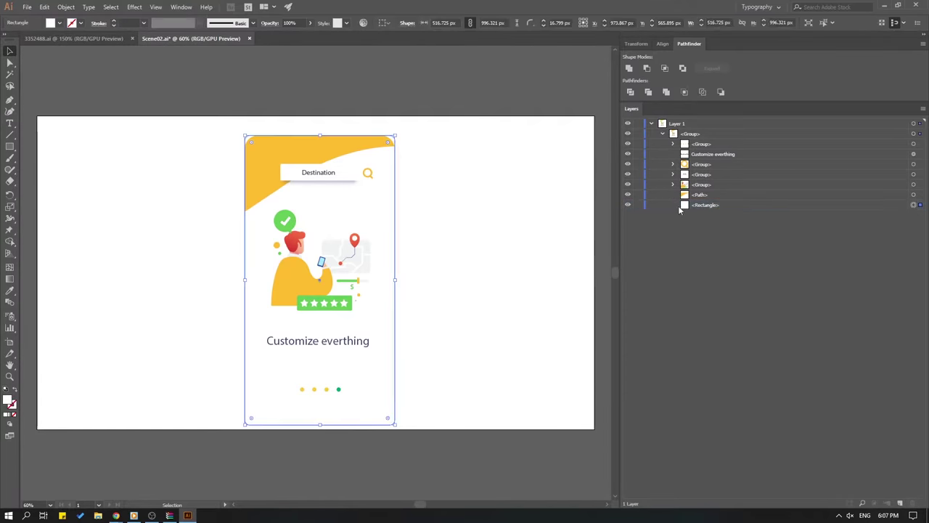
click(912, 503)
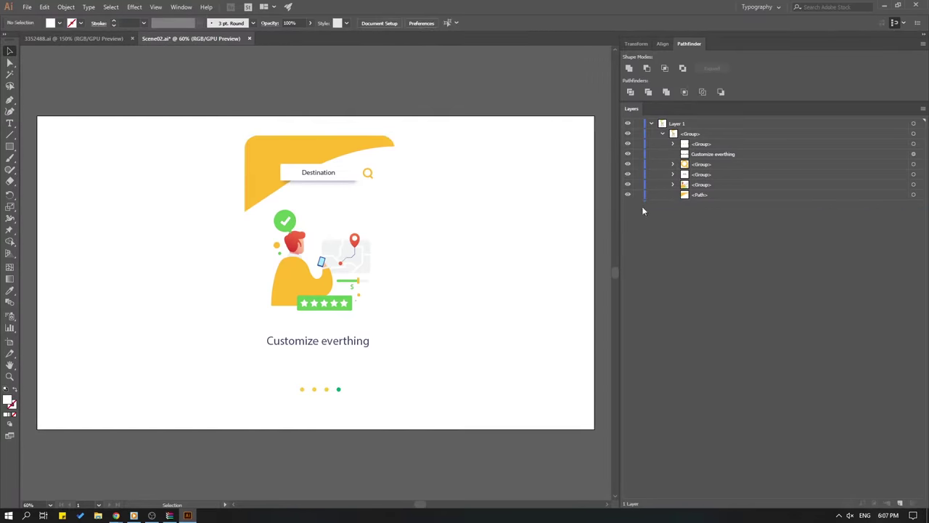
click(702, 195)
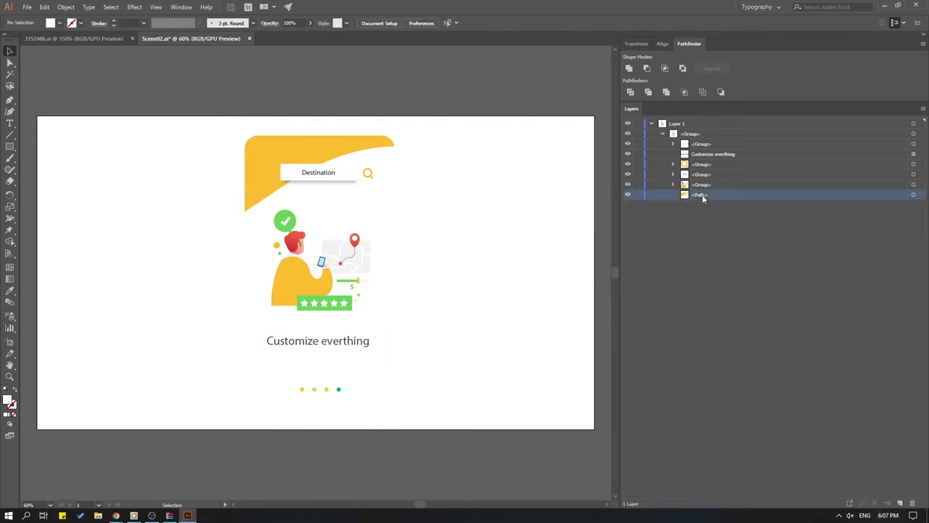
click(913, 503)
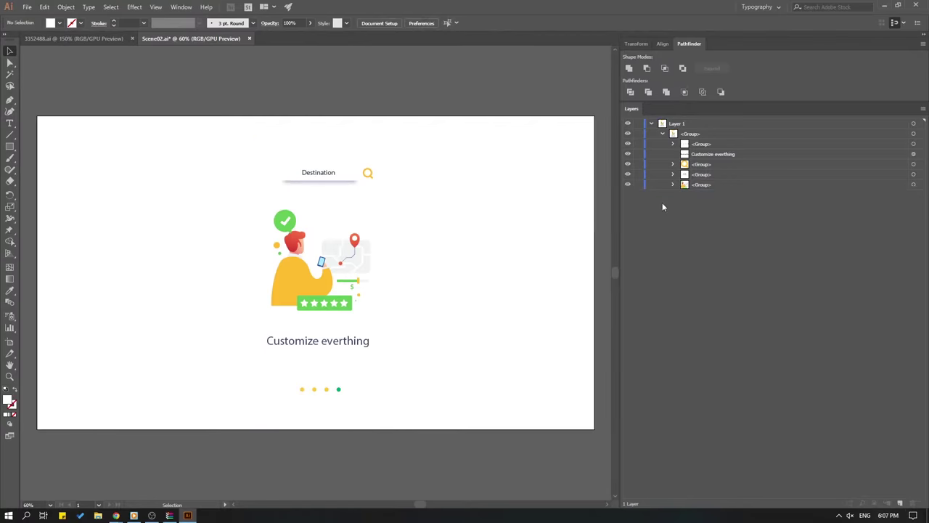
Delete the Destination search field, magnifier icon, 'Customize everthing' caption and row of dots.
click(628, 174)
click(629, 174)
click(694, 176)
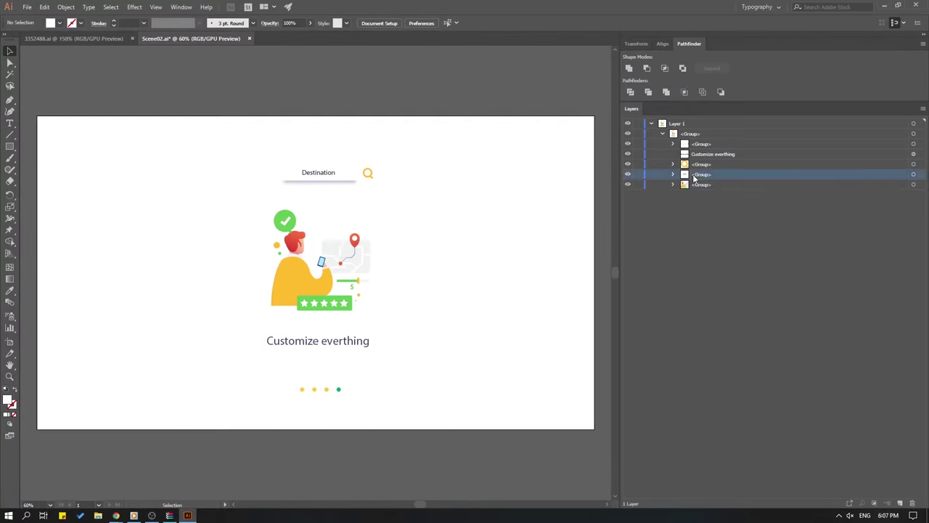
click(913, 503)
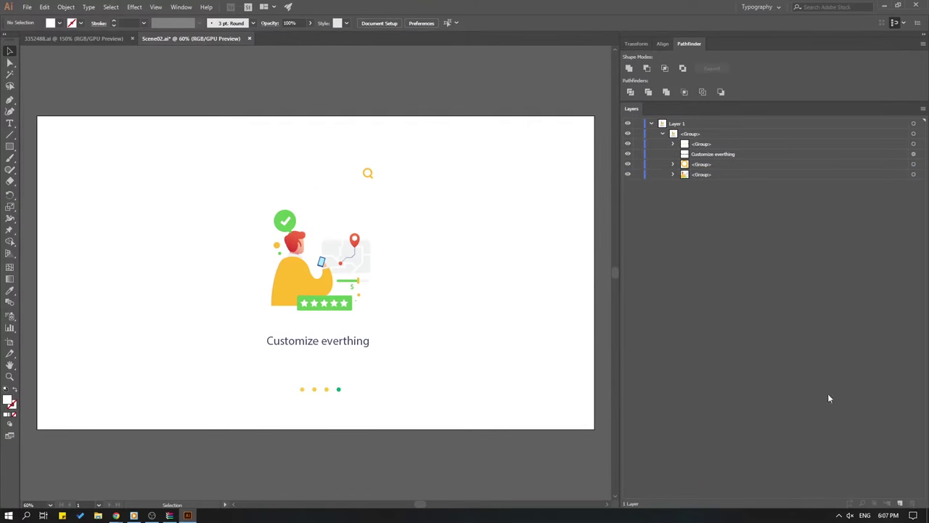
click(628, 164)
click(628, 164)
click(703, 167)
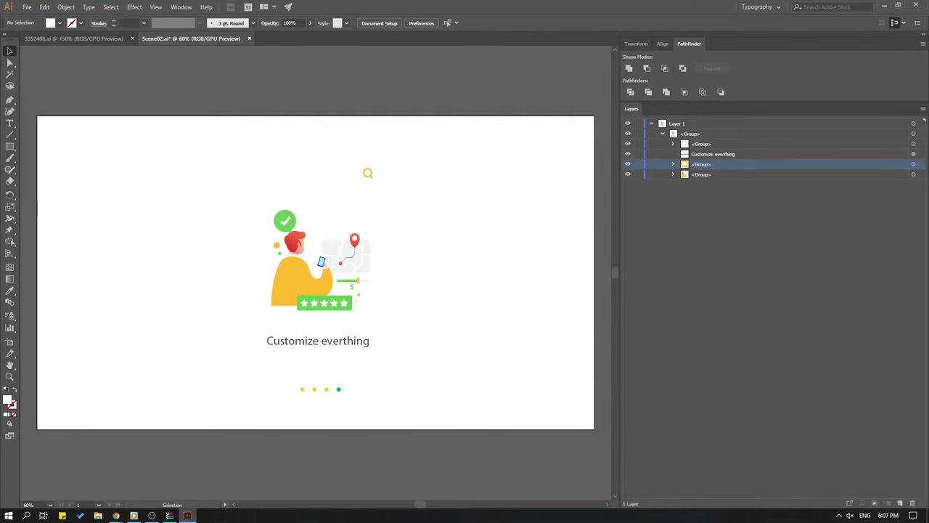
click(912, 504)
click(693, 154)
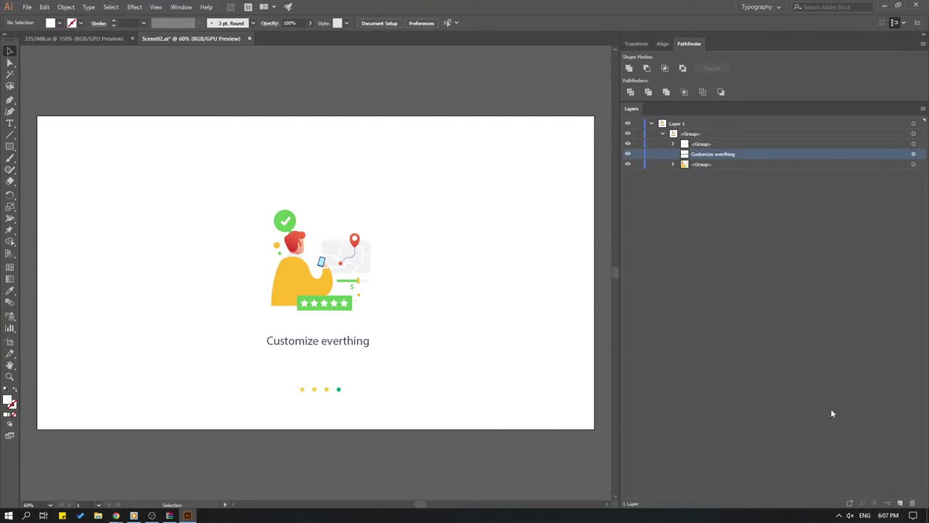
click(913, 503)
click(702, 145)
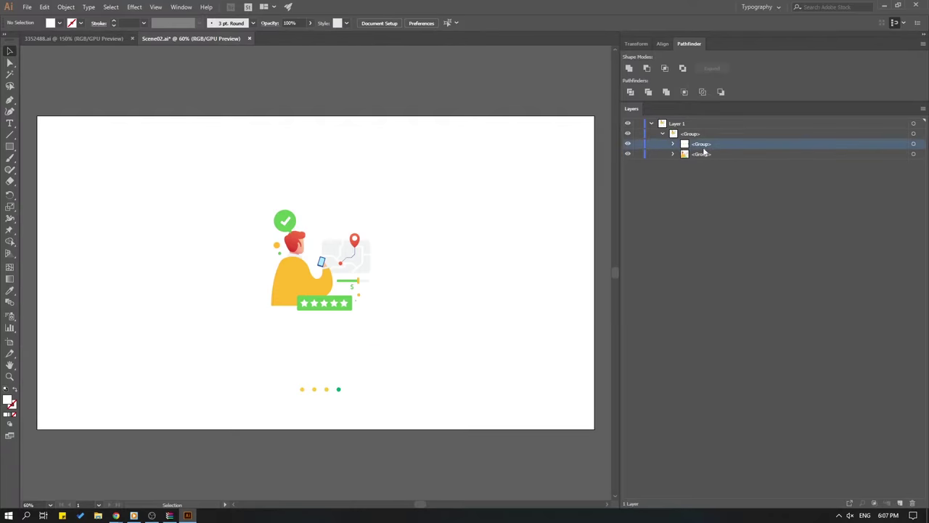
click(901, 504)
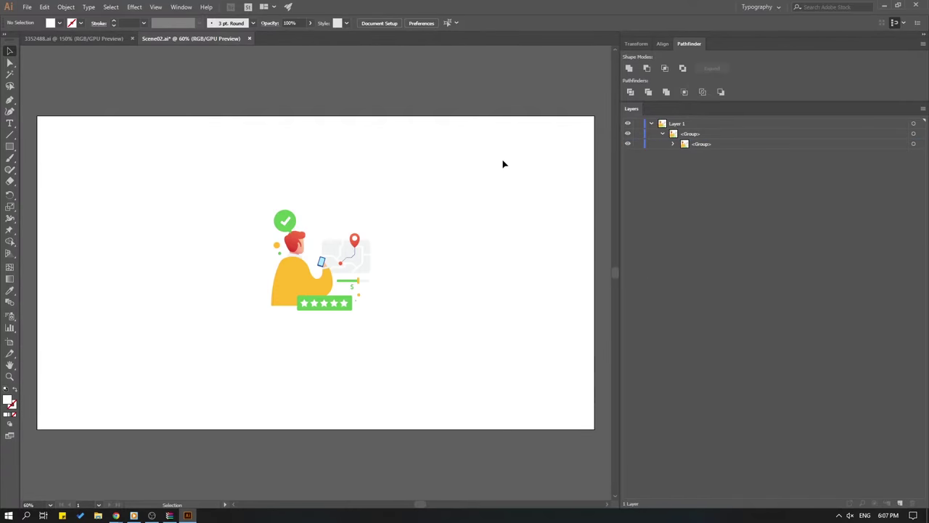
Scale the whole rider illustration up and position it to fill most of the artboard.
key(ctrl+a)
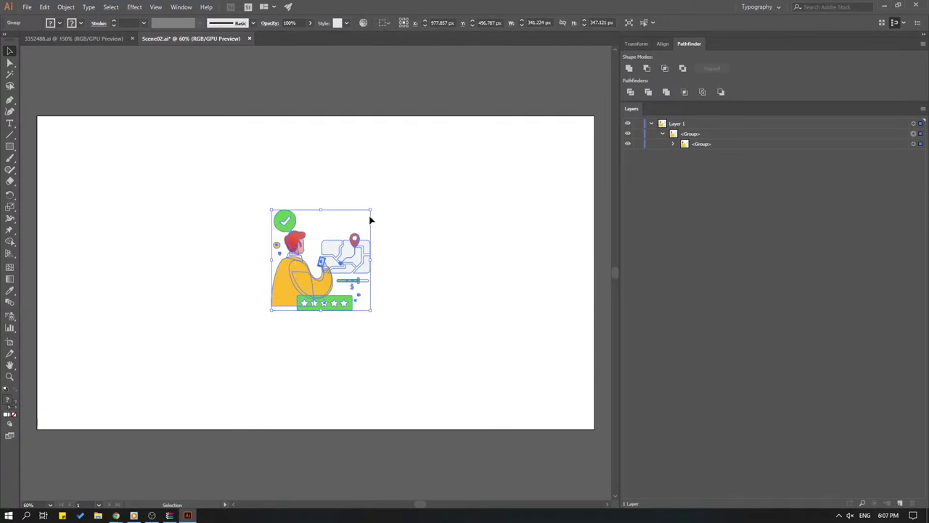
drag(371, 209, 472, 109)
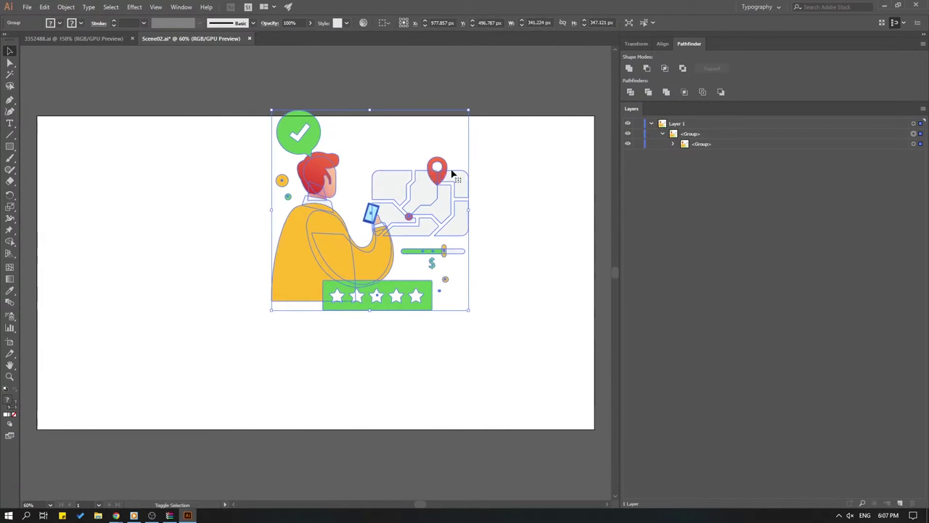
drag(390, 193, 316, 281)
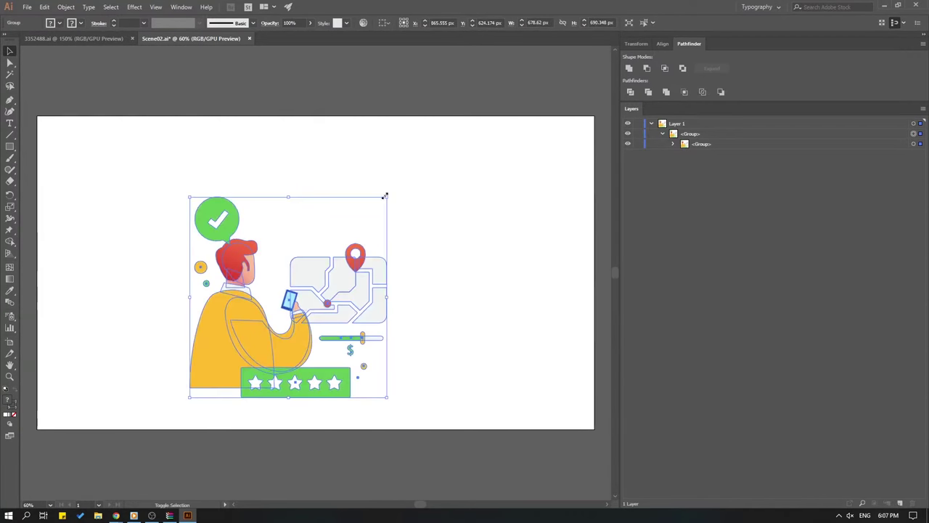
drag(386, 196, 418, 163)
drag(321, 254, 337, 237)
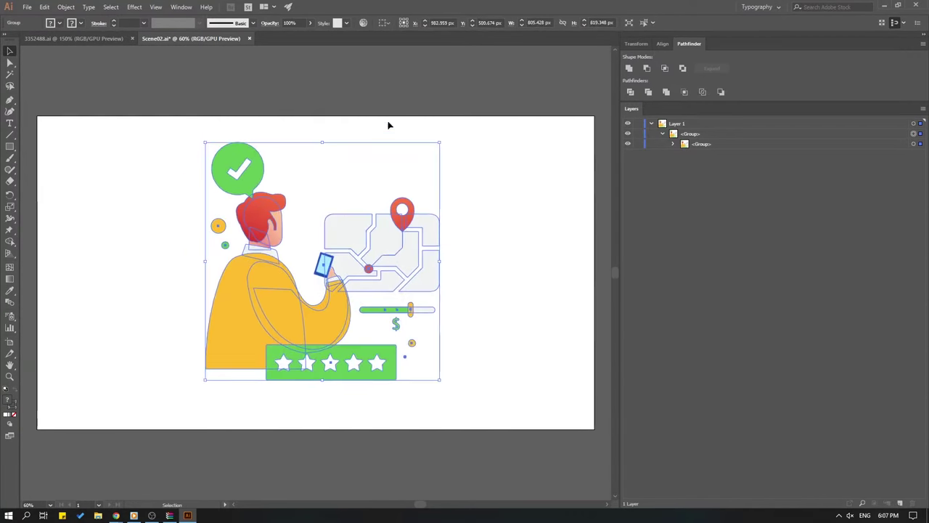
click(419, 78)
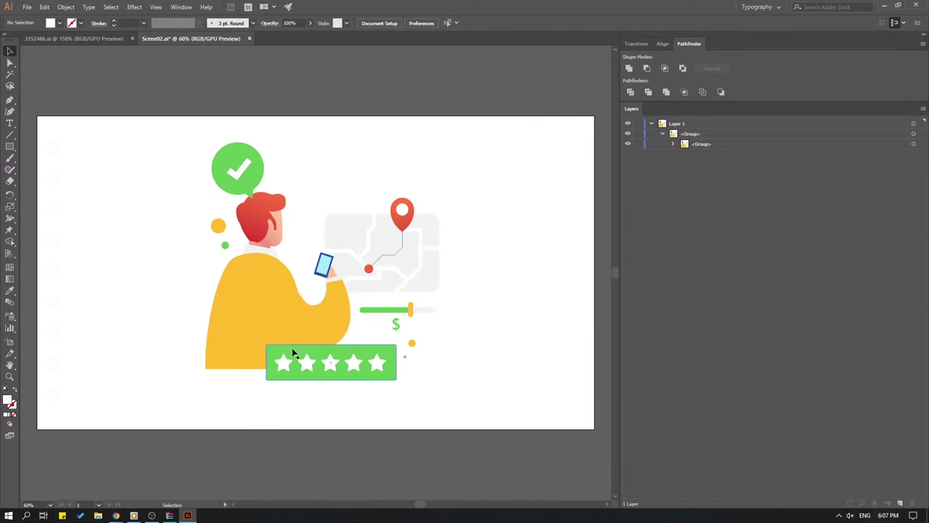
Save the document and zoom in on the rider's body.
key(ctrl+equal)
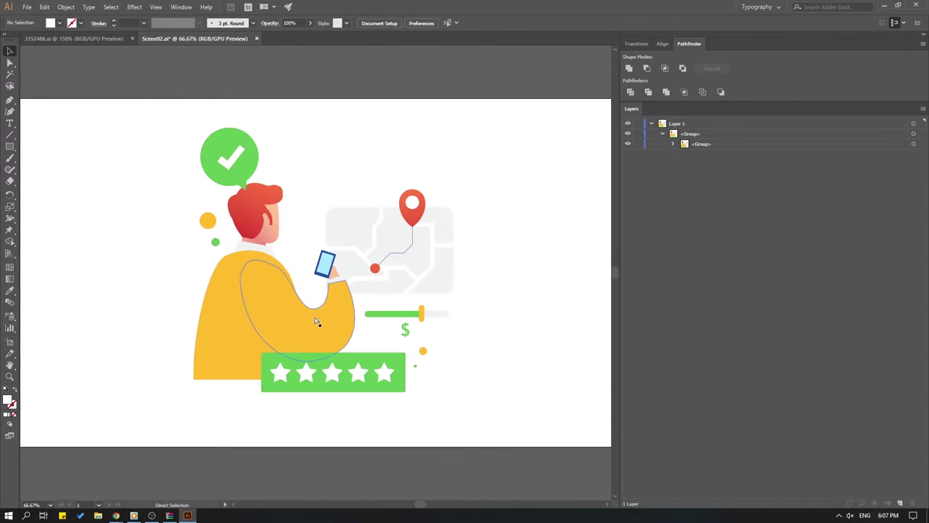
key(ctrl+s)
key(ctrl+equal)
key(ctrl+equal)
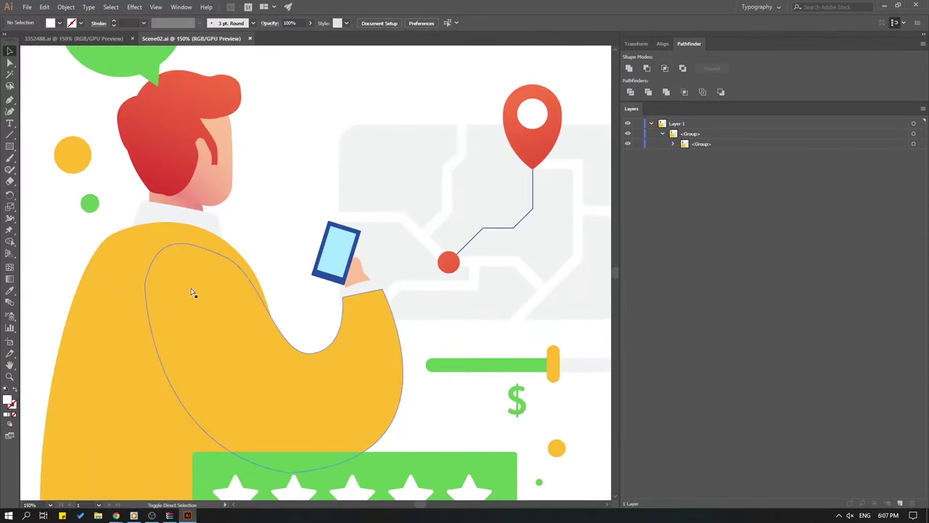
Cut the sleeve, cuff and arm shapes and add a new empty Layer 2.
click(236, 357)
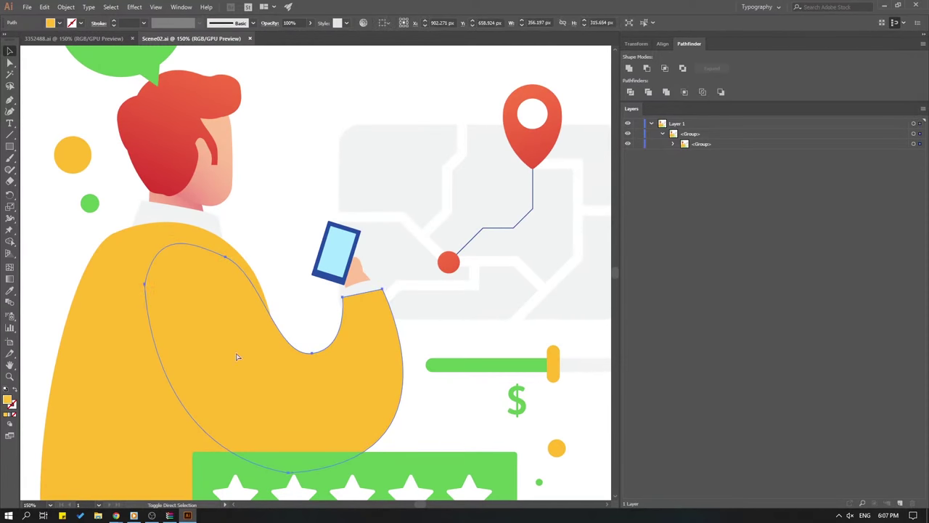
shift+click(365, 289)
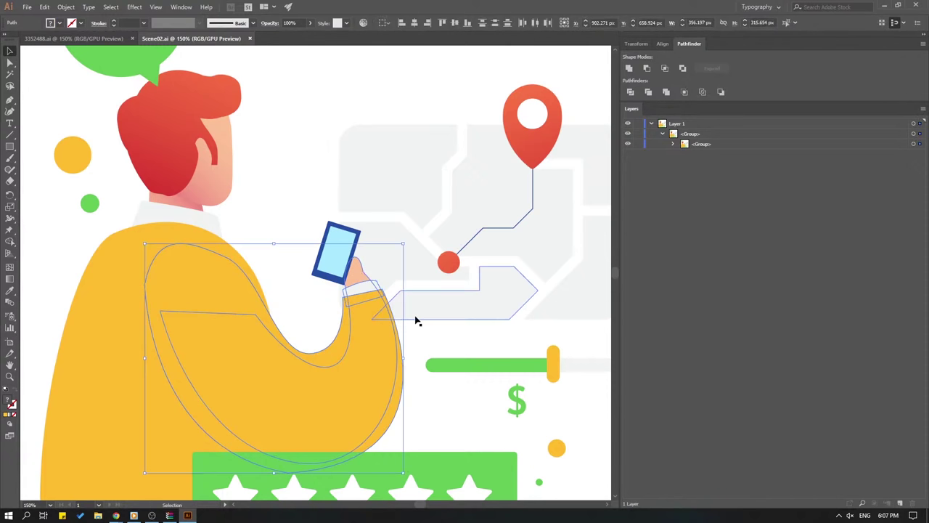
key(ctrl+plus)
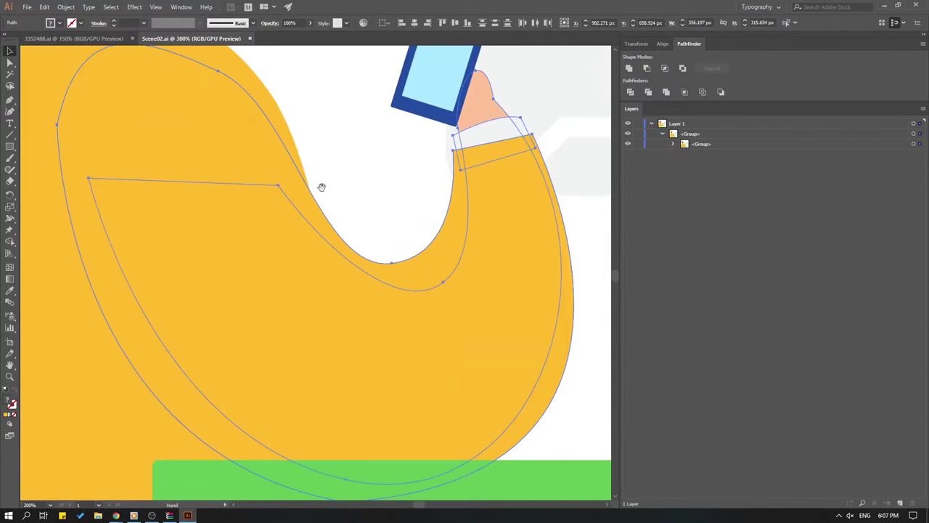
key(ctrl+minus)
key(ctrl+minus)
key(ctrl+minus)
key(ctrl+minus)
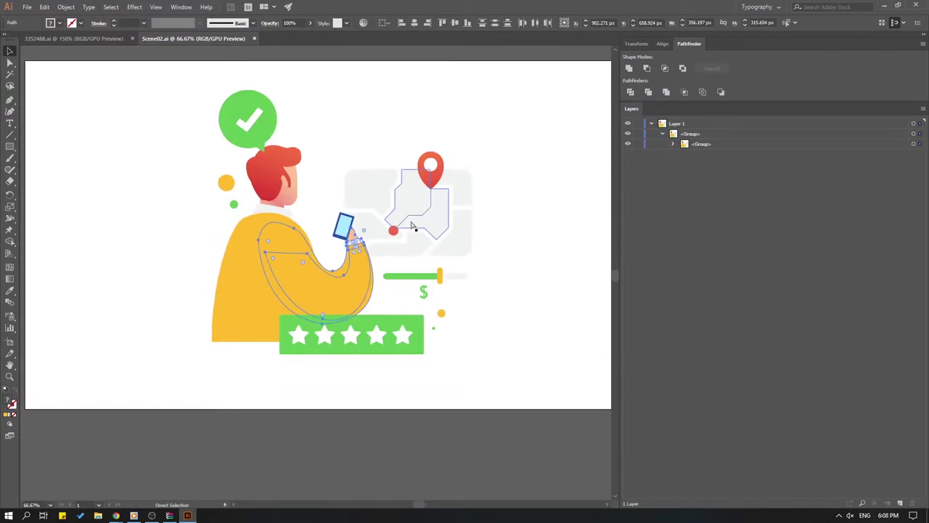
click(566, 201)
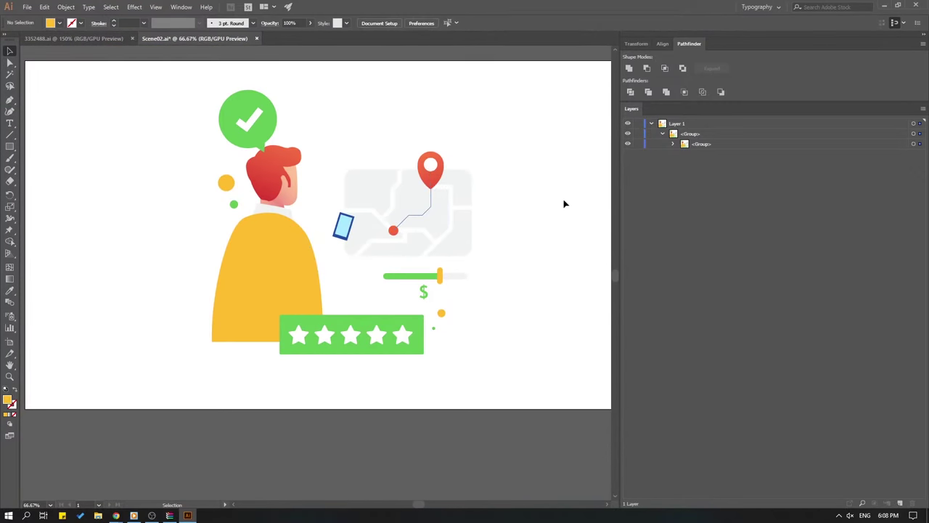
click(901, 503)
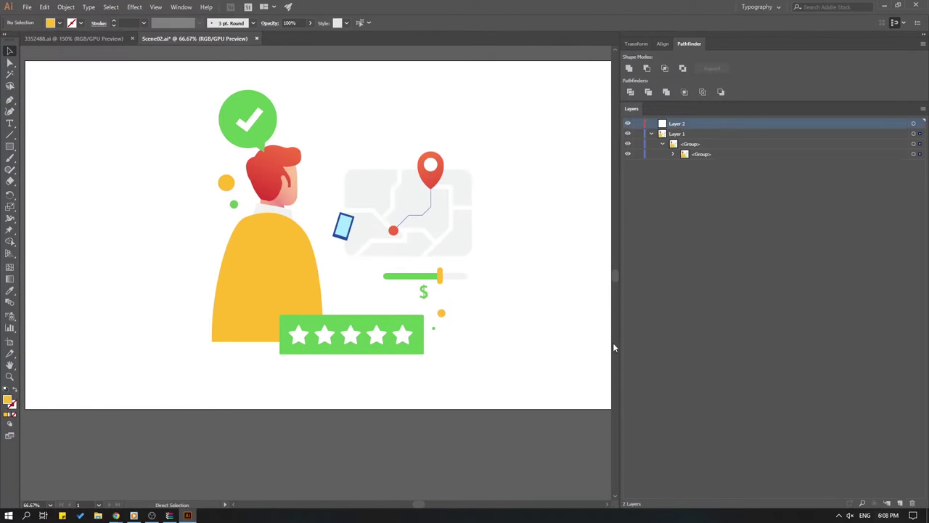
Paste the arm shapes in place on Layer 2, rename it hand, and hide it.
key(ctrl+f)
click(432, 458)
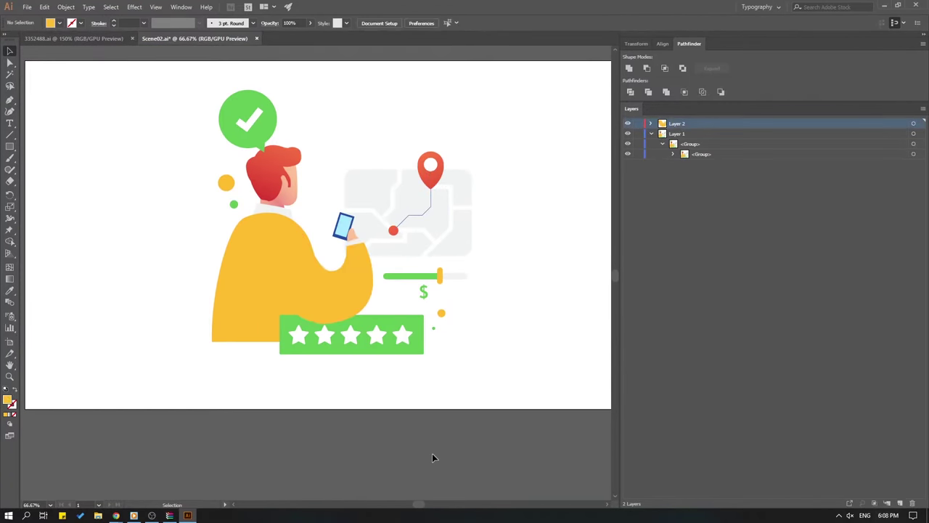
double_click(677, 124)
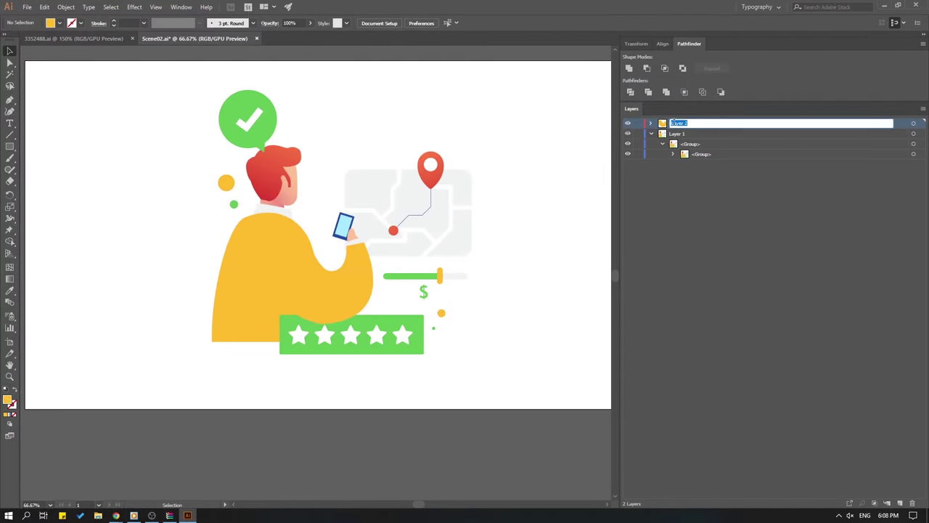
text(hand)
key(Return)
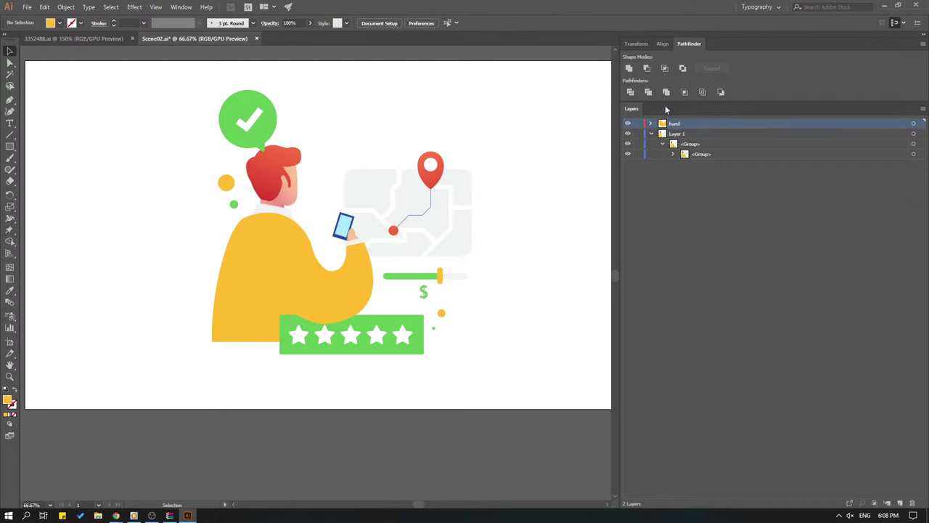
click(629, 124)
Move the blue phone rectangle in place onto a new Layer 3 and hide it.
scroll(368, 262, up, 4)
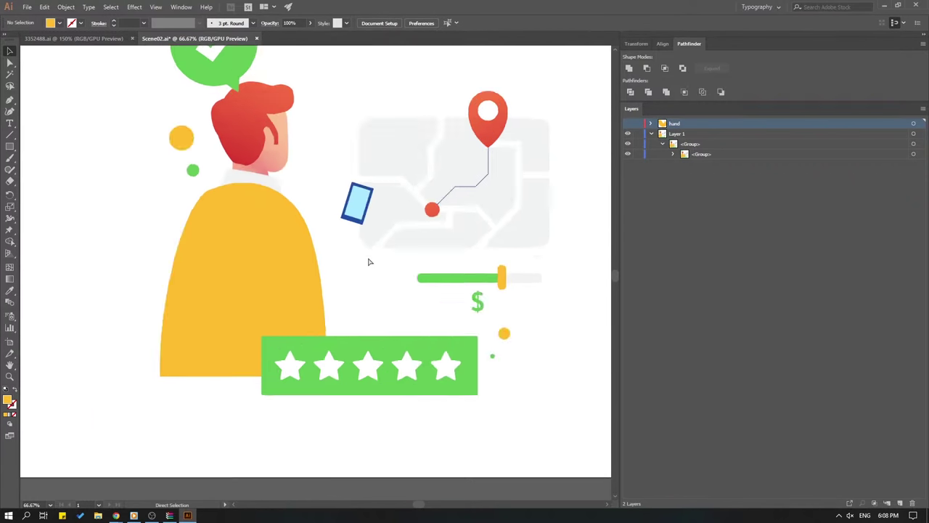
drag(332, 242, 379, 287)
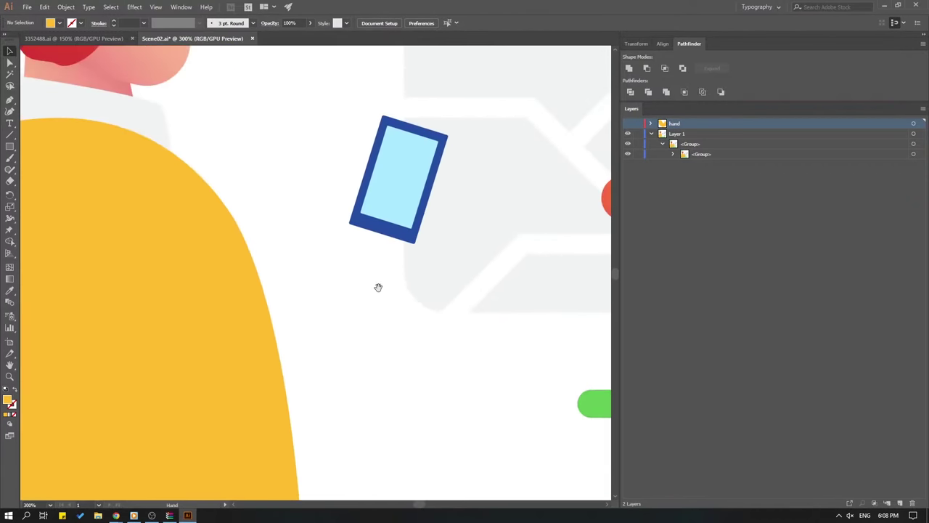
click(377, 206)
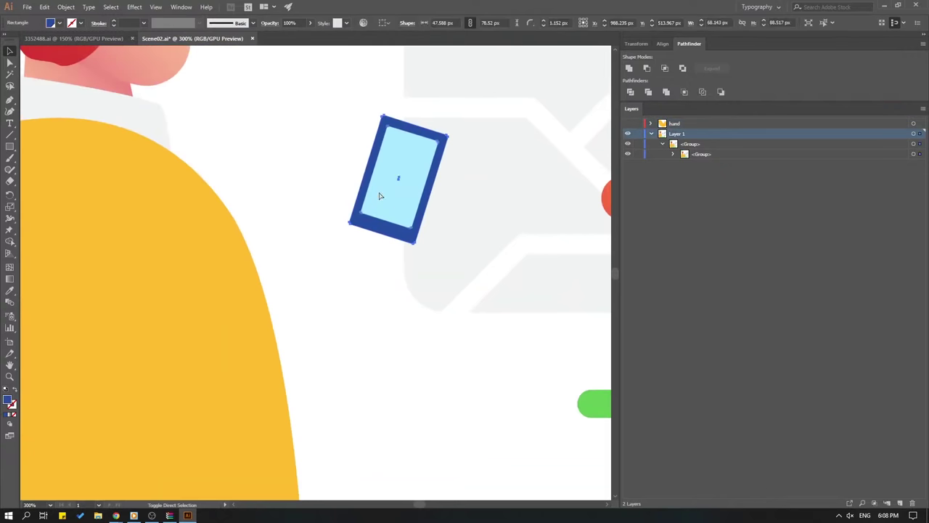
key(ctrl+0)
key(Delete)
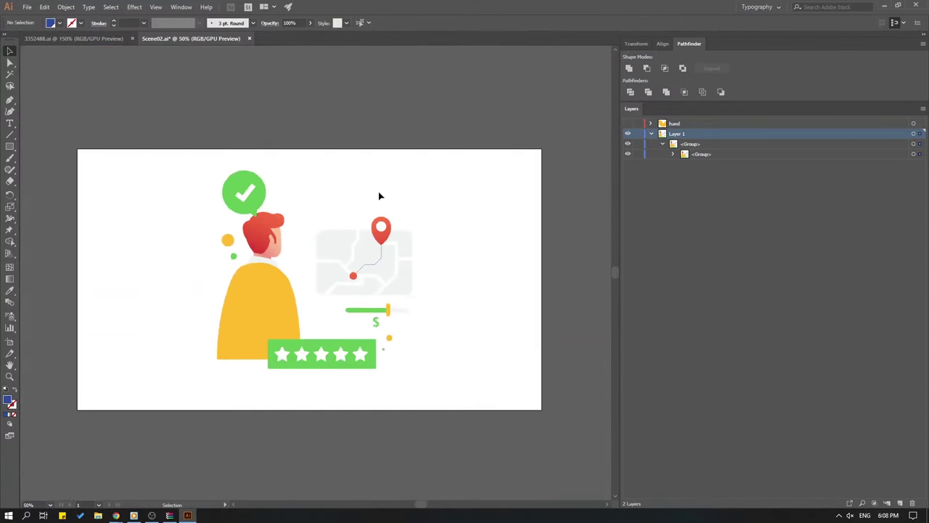
click(900, 503)
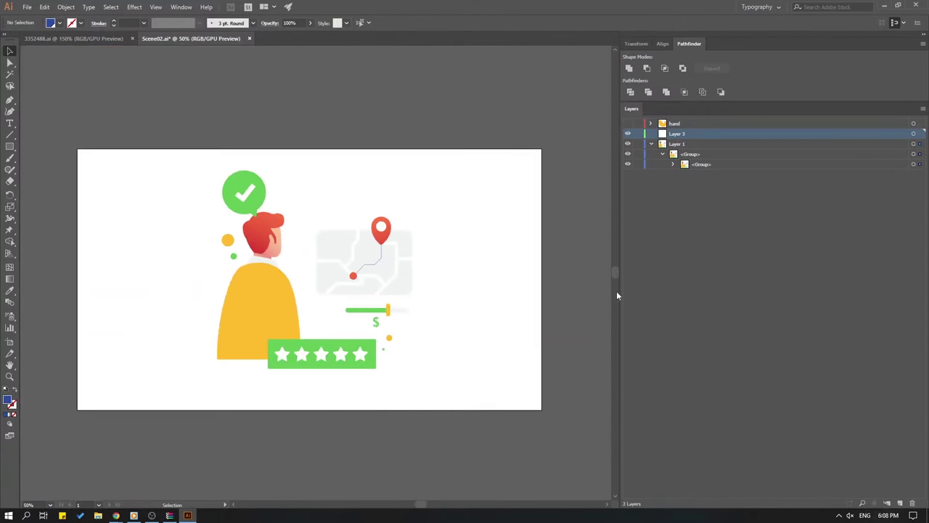
key(ctrl+f)
click(594, 132)
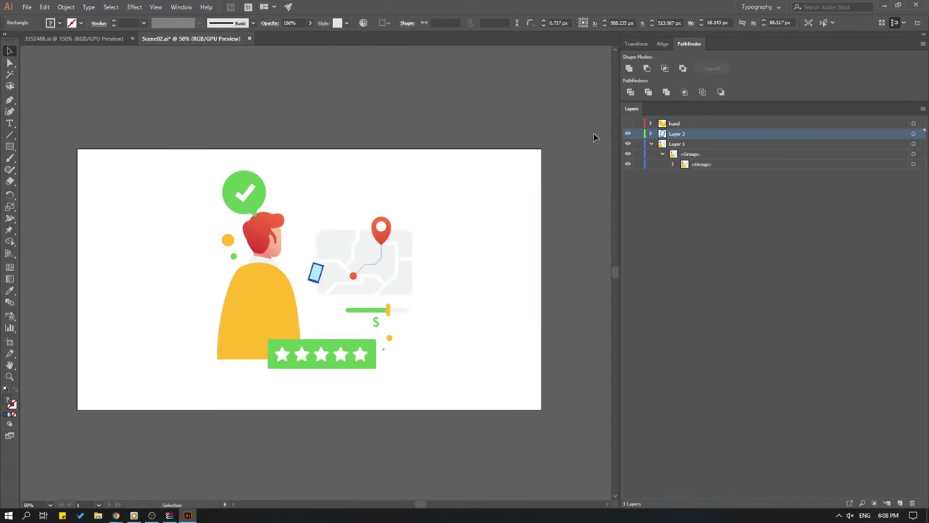
click(627, 134)
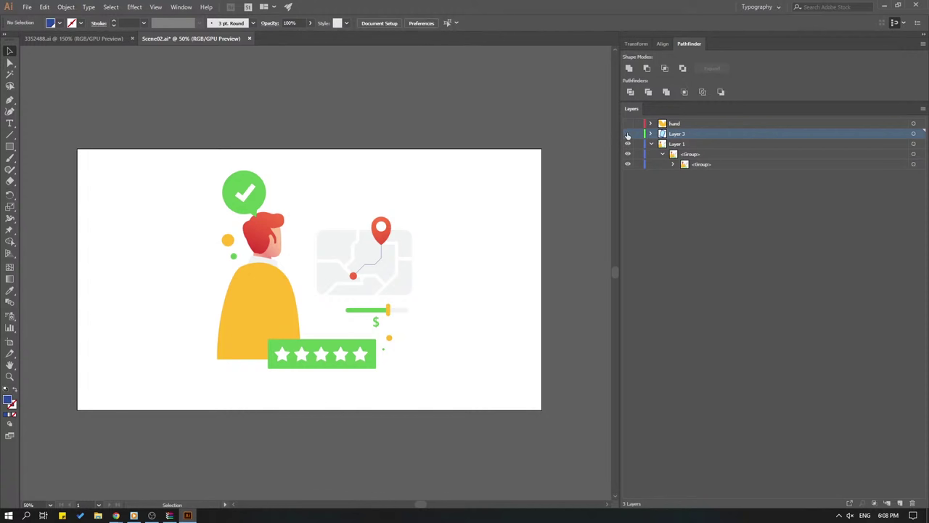
Rename Layer 3 to mobile, then to phone, and save the document.
double_click(677, 135)
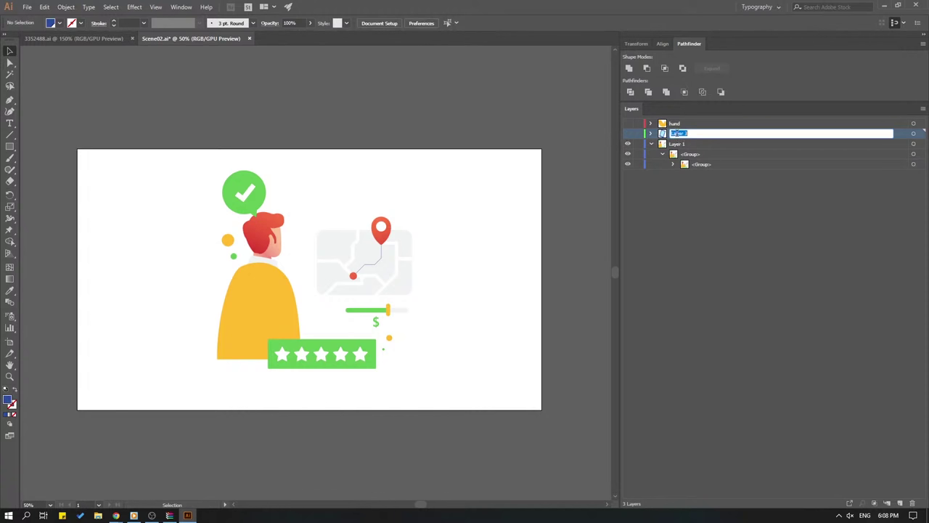
text(mobile)
key(Return)
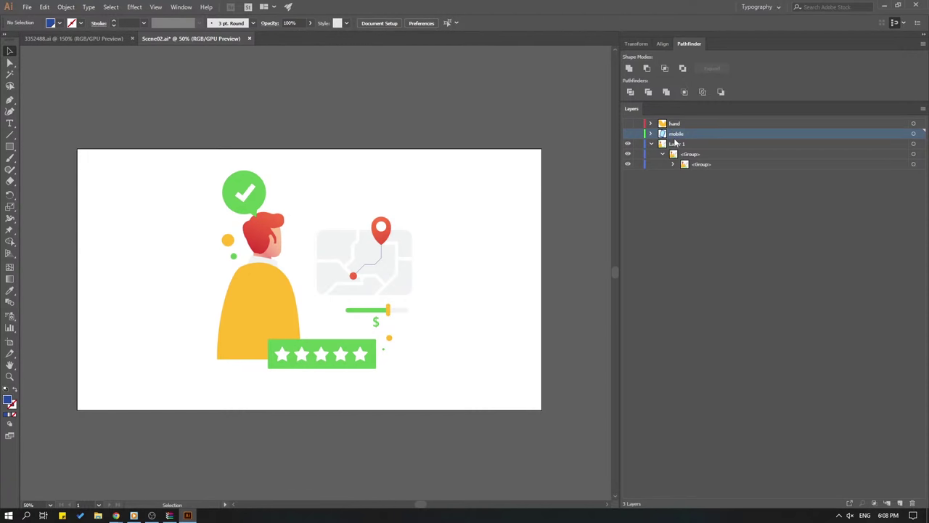
double_click(676, 135)
text(phon)
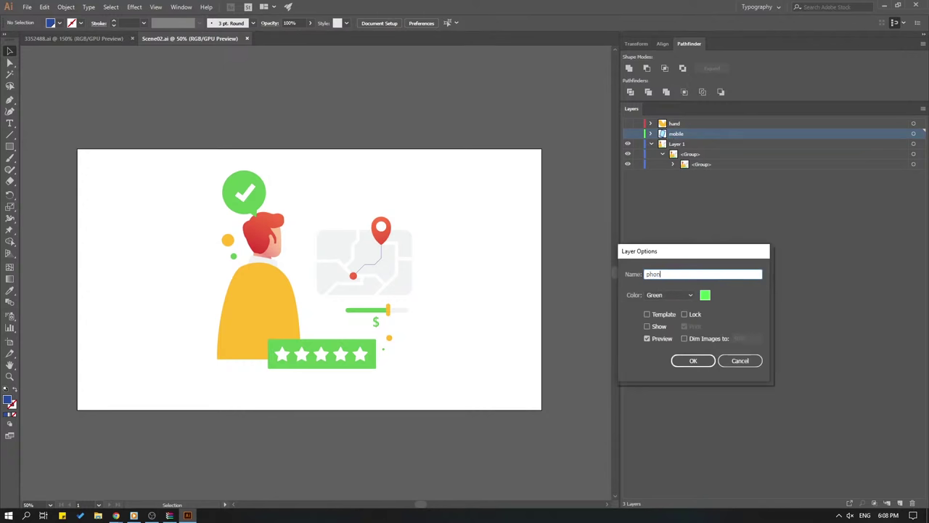
text(e)
key(Return)
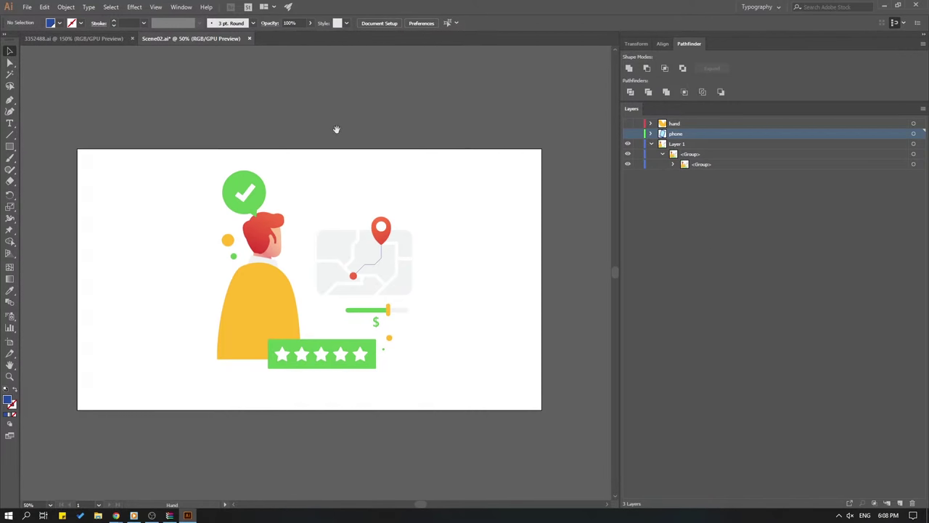
drag(336, 131, 364, 125)
key(ctrl+s)
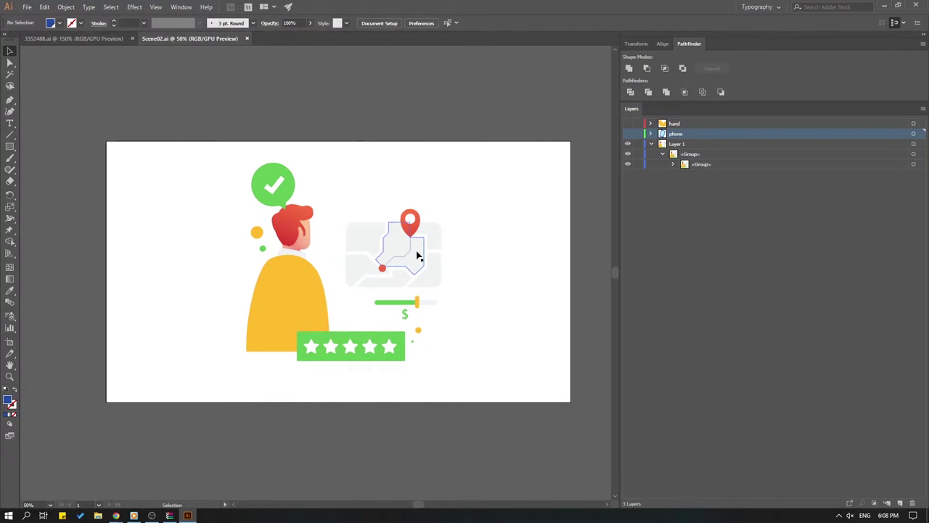
Try moving the red map pin to a new hidden layer, then undo it.
key(ctrl+plus)
key(ctrl+plus)
key(ctrl+plus)
scroll(439, 259, right, 4)
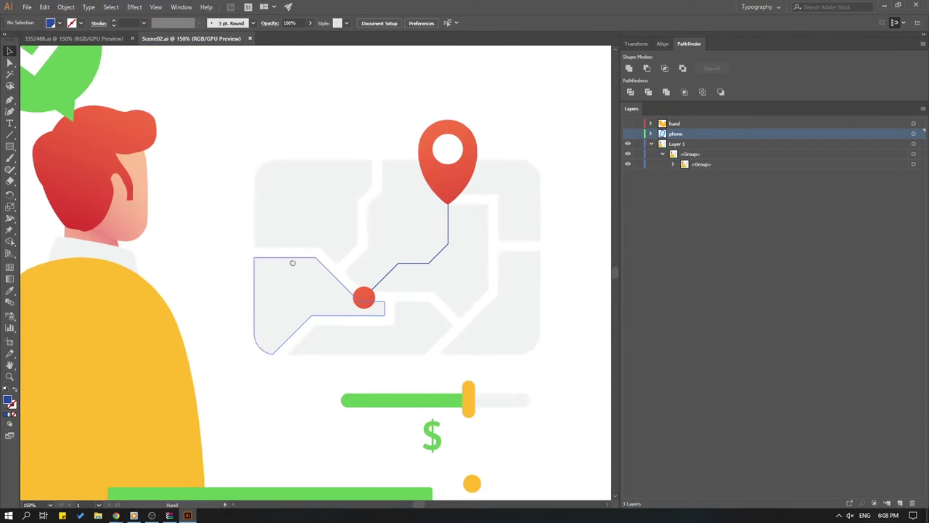
click(443, 164)
key(Delete)
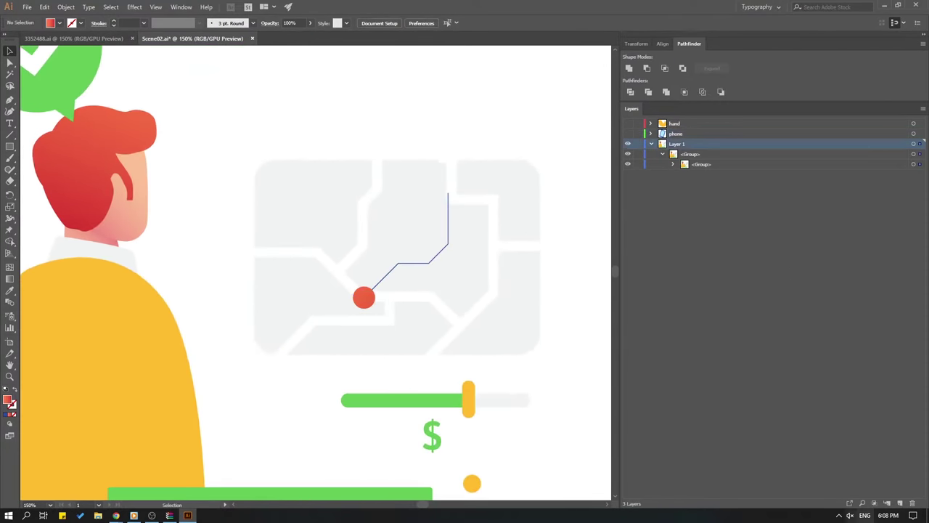
click(901, 503)
key(ctrl+f)
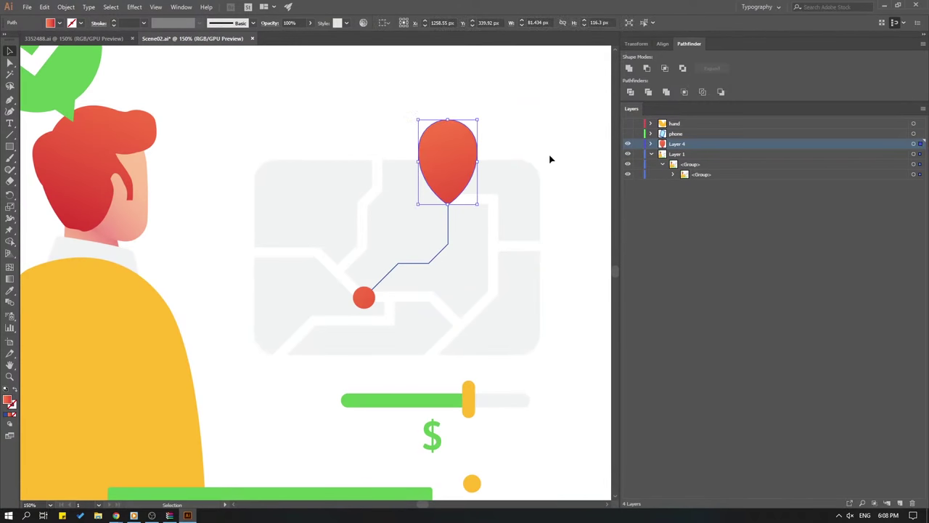
click(550, 123)
click(628, 144)
key(a)
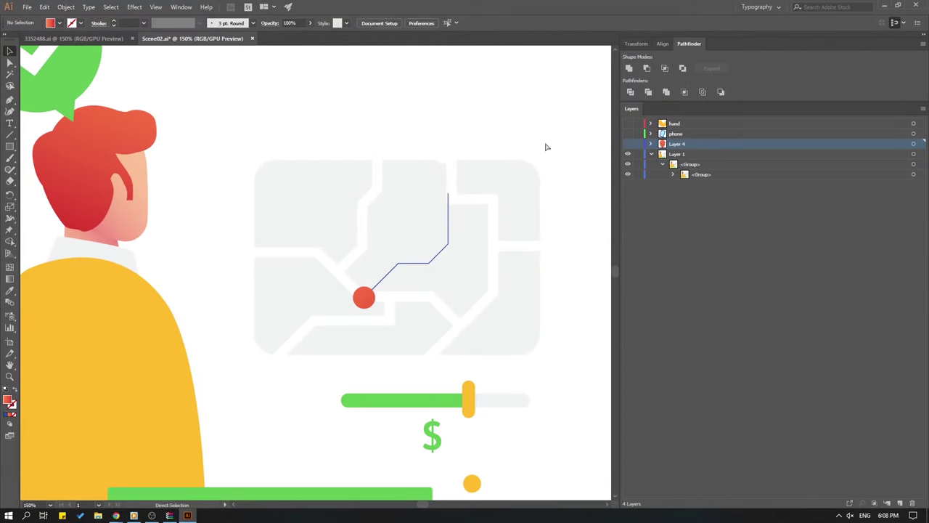
key(ctrl+z)
key(ctrl+z)
key(ctrl+z)
key(ctrl+z)
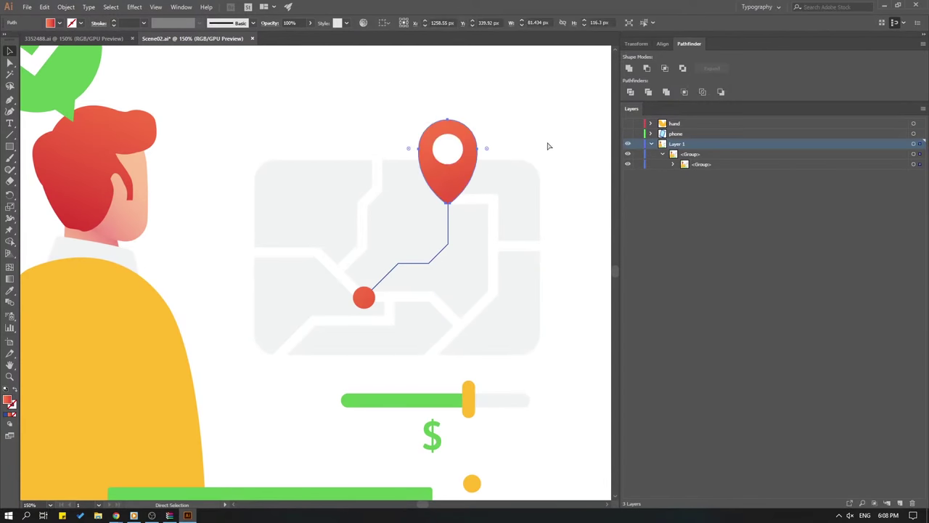
Move the whole map pin in place onto a new layer named pin and hide it.
click(452, 149)
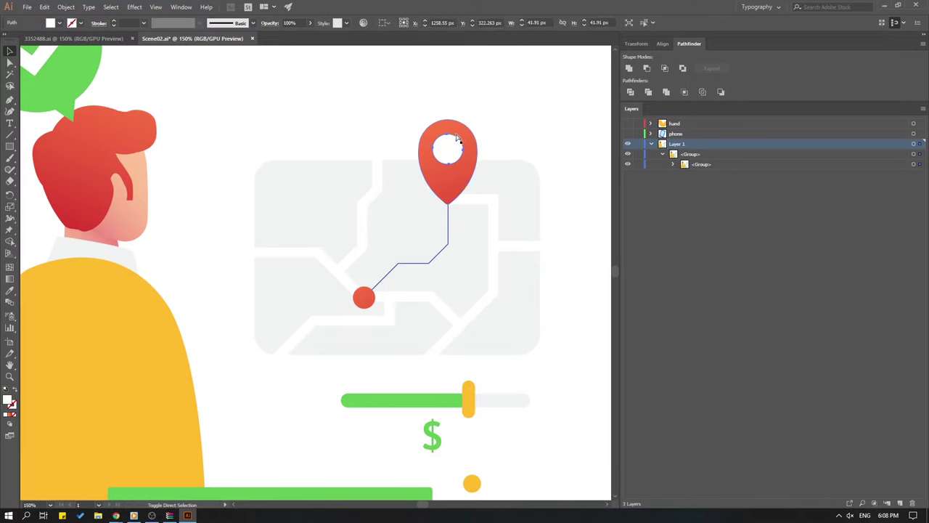
click(457, 131)
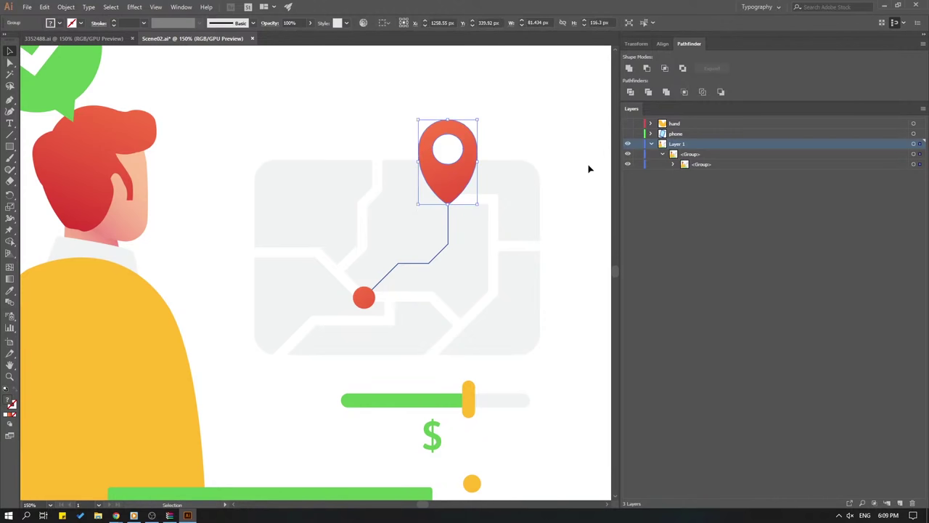
key(Delete)
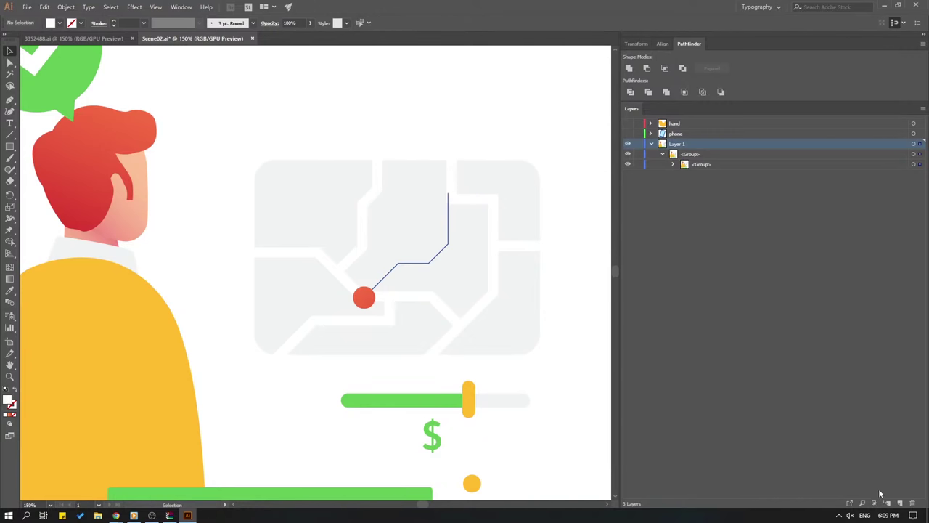
click(900, 502)
key(ctrl+f)
click(520, 83)
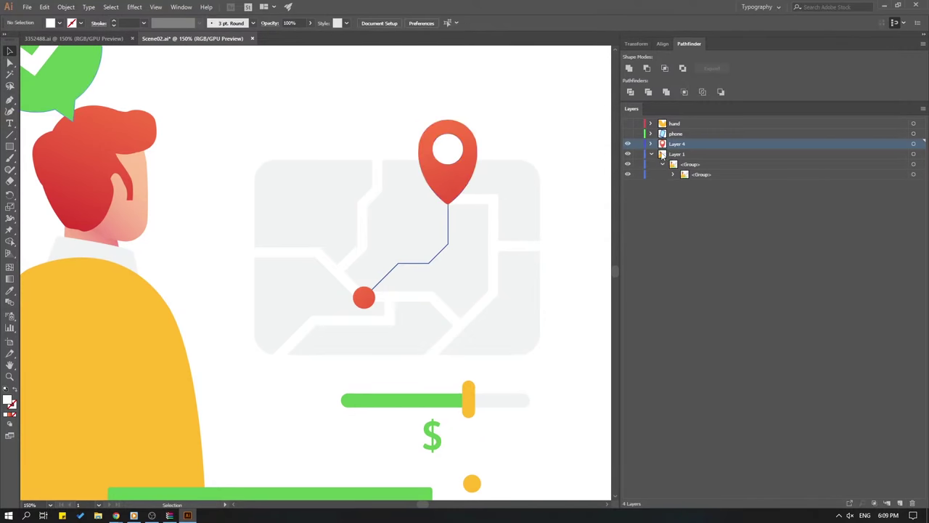
double_click(676, 144)
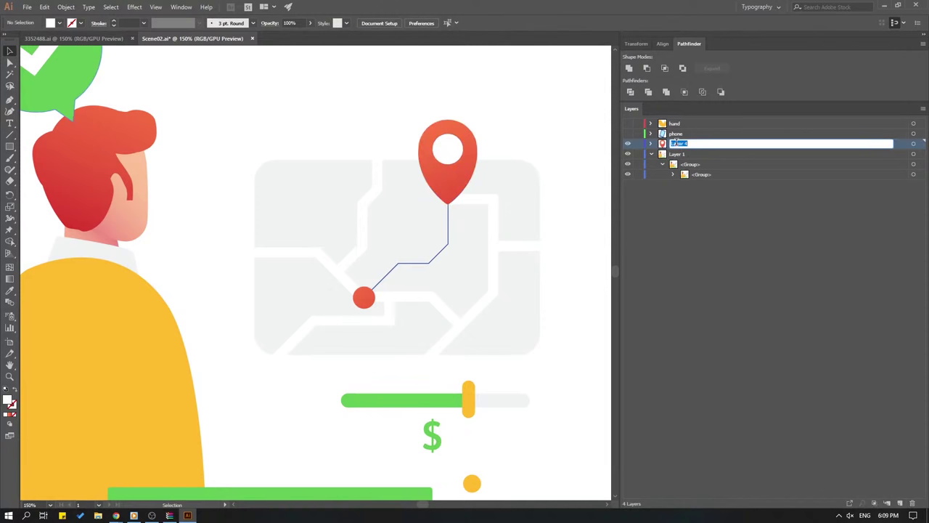
text(pin)
key(Return)
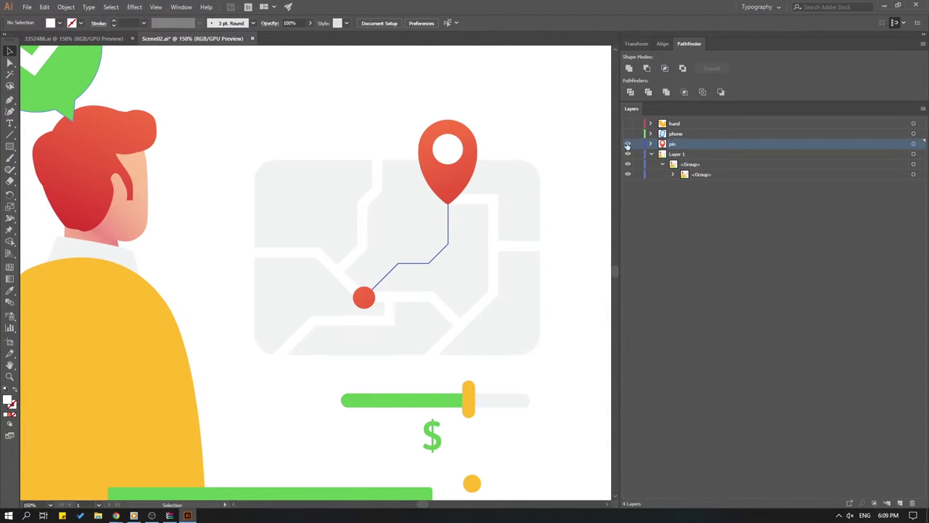
click(628, 145)
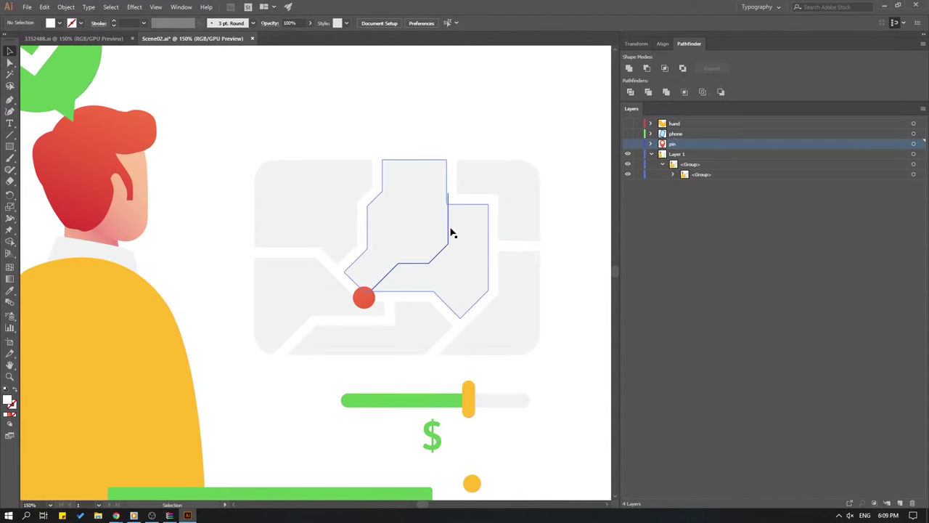
Move the red route dot in place onto a new hidden layer named finish.
key(a)
click(363, 298)
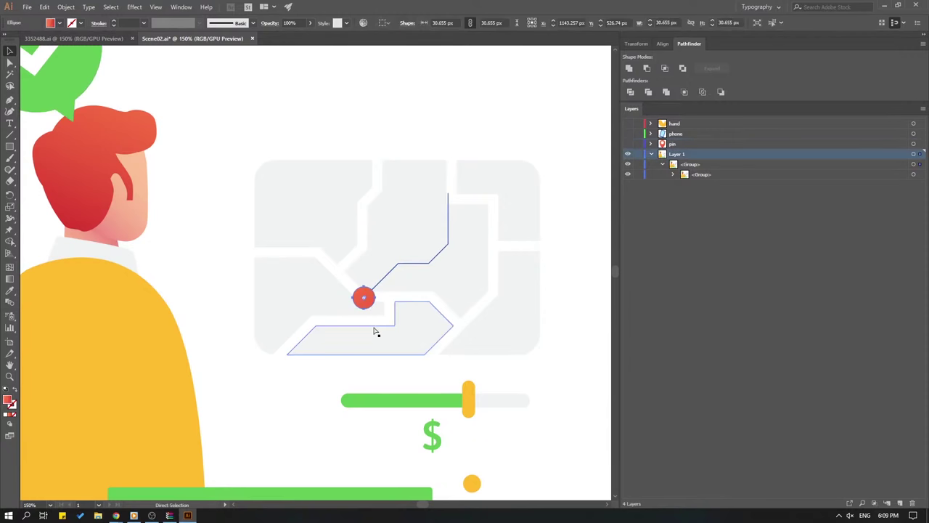
key(ctrl+x)
click(888, 502)
key(ctrl+f)
key(v)
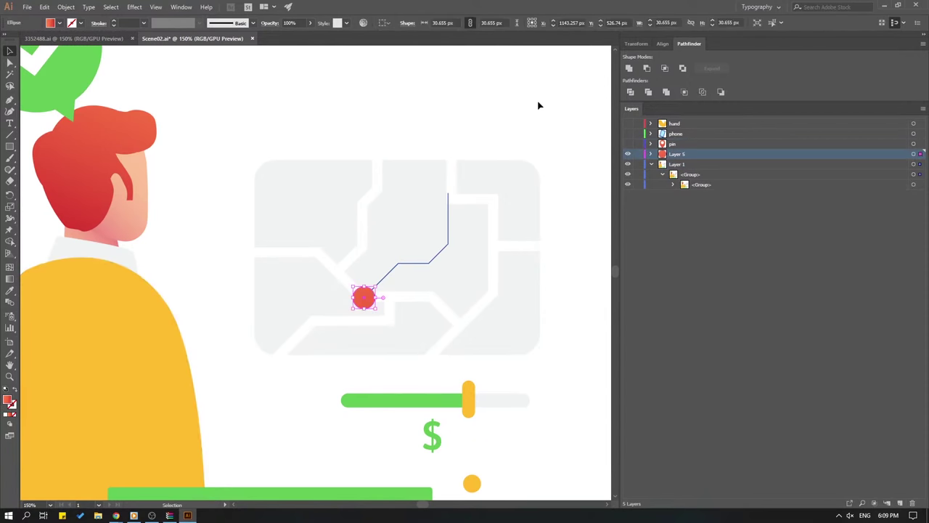
click(539, 106)
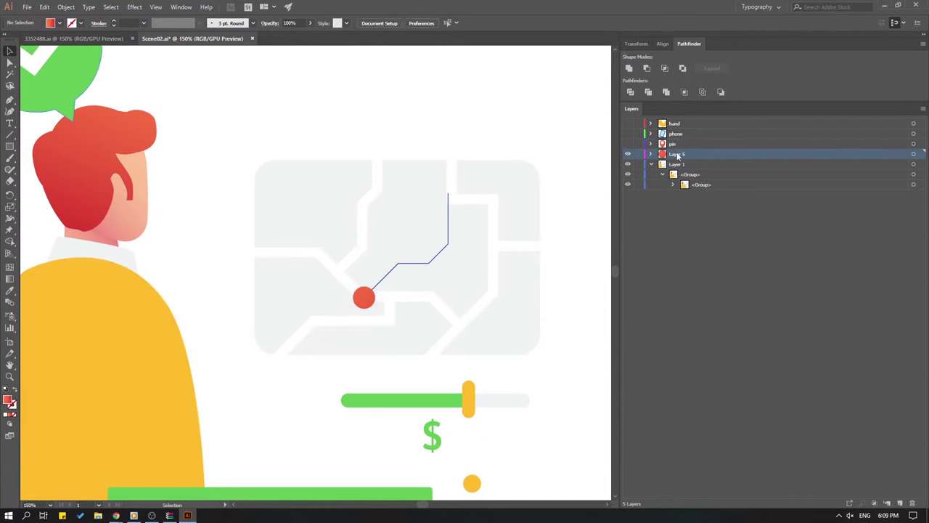
double_click(678, 154)
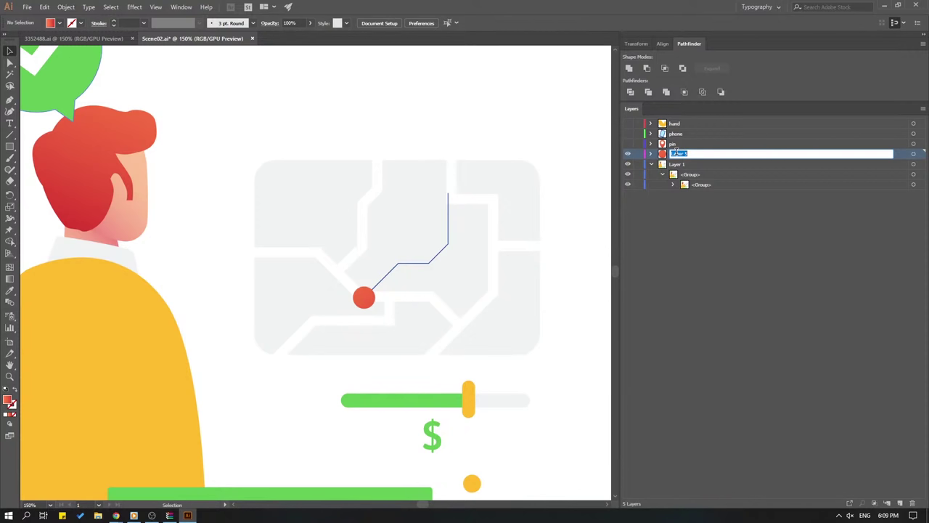
text(line)
key(Return)
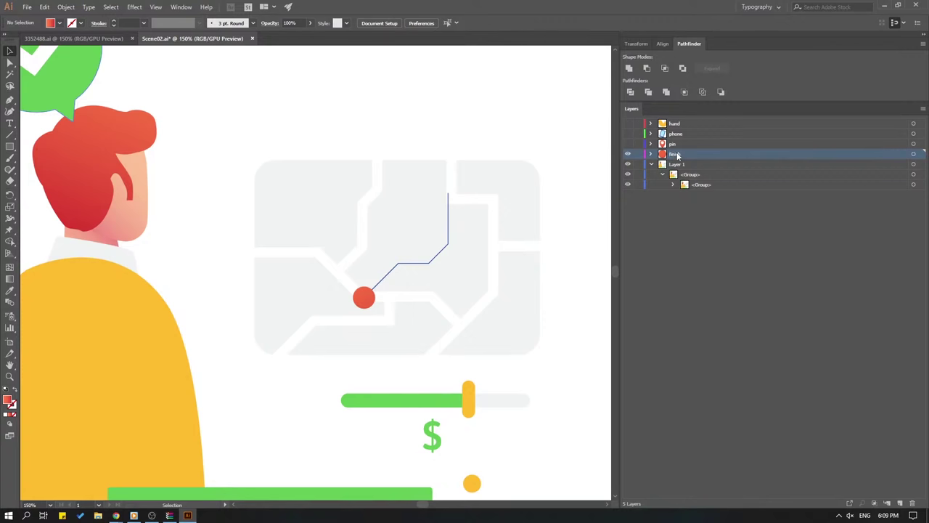
click(628, 154)
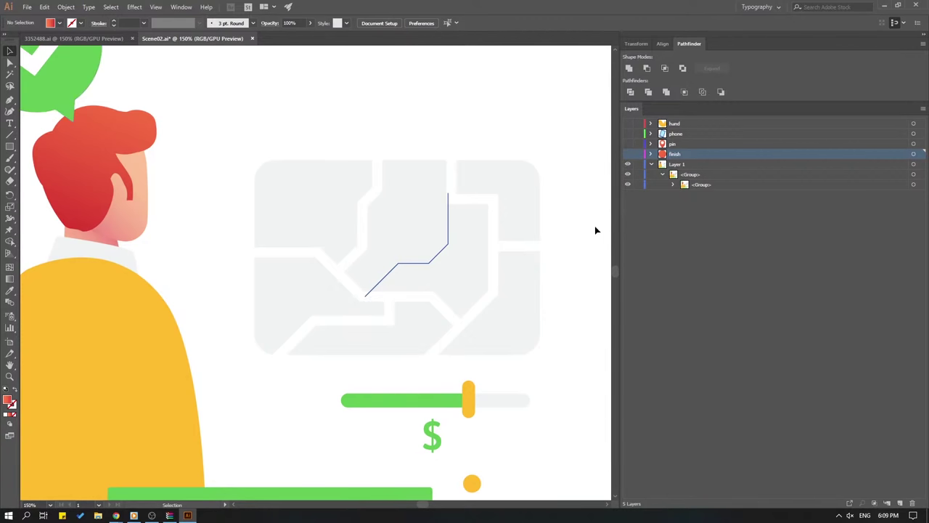
Cut away the map's top-left block.
key(ctrl+0)
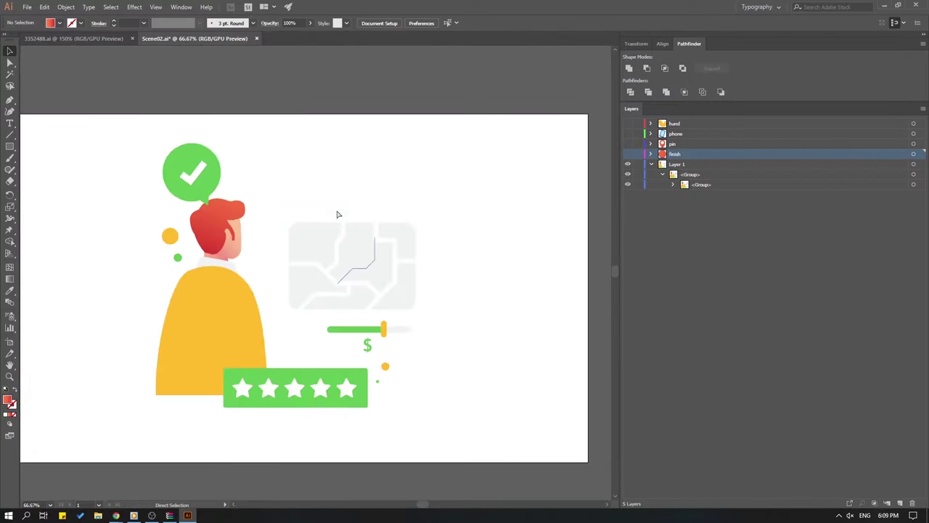
key(ctrl+equal)
key(ctrl+equal)
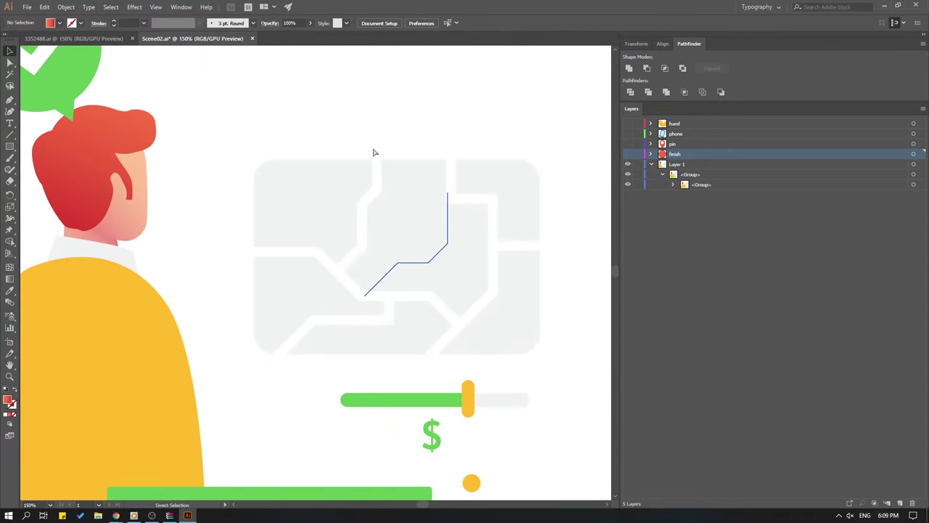
click(295, 209)
key(Delete)
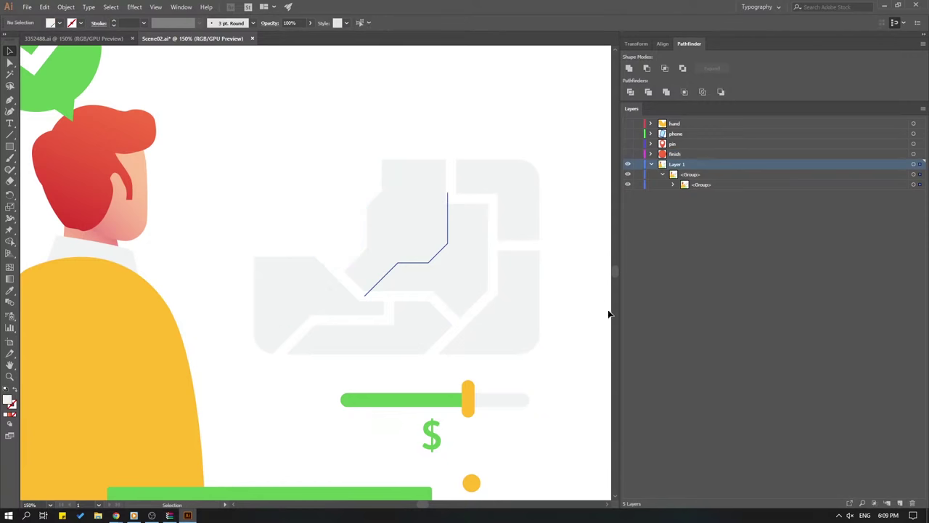
Add four new layers, paste the top-left map block onto Layer 13, and hide it.
click(901, 504)
click(901, 504)
click(901, 504)
click(901, 504)
click(901, 504)
click(901, 504)
click(902, 504)
click(901, 504)
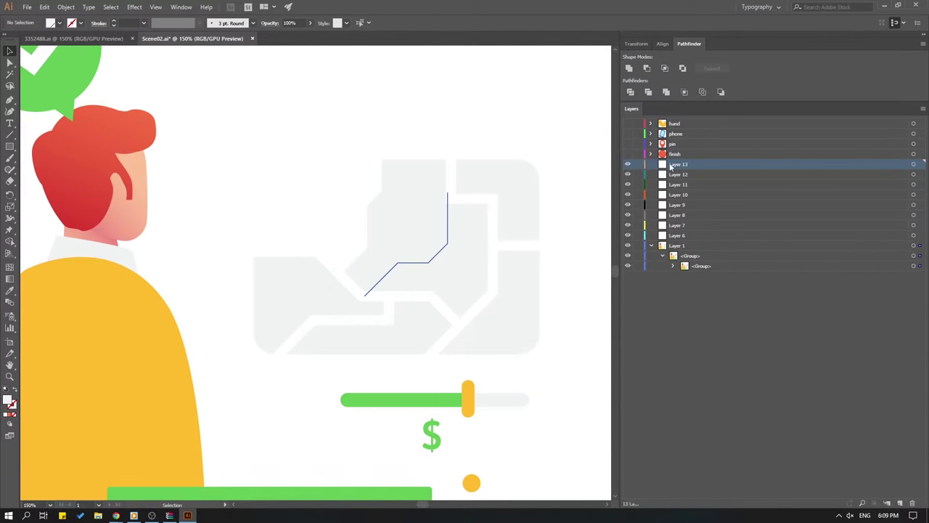
key(ctrl+f)
click(529, 110)
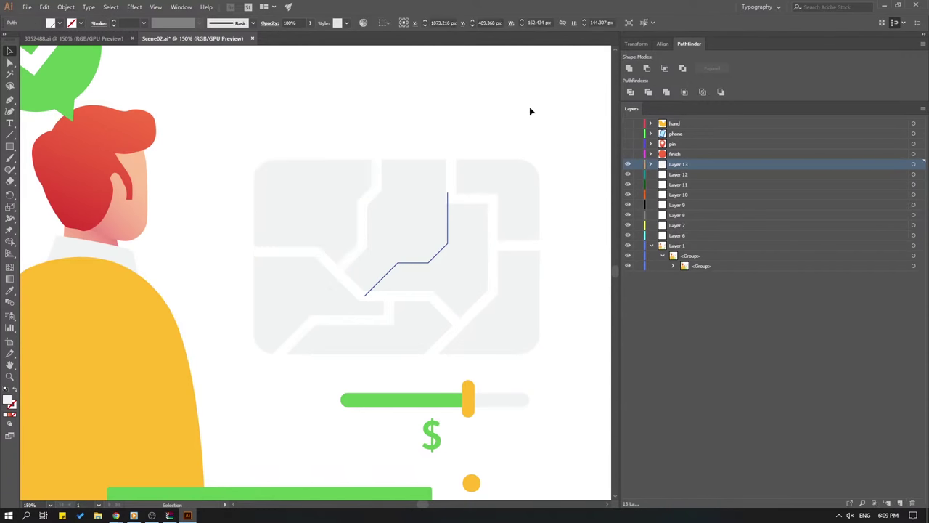
click(627, 165)
Move the centre map block in place onto Layer 12 and hide that layer.
click(482, 218)
key(ctrl+x)
click(678, 175)
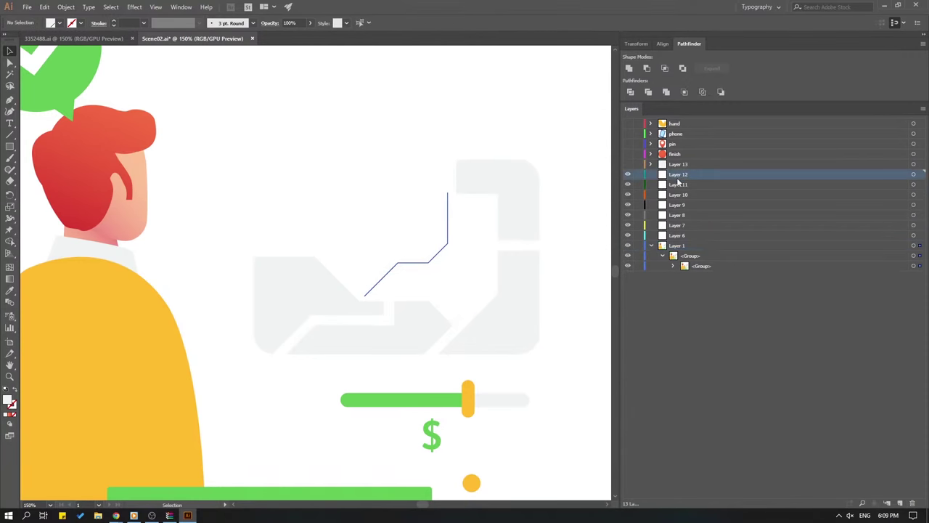
key(ctrl+f)
click(545, 110)
click(627, 175)
Move the top-right map block in place onto Layer 11 and hide that layer.
click(514, 182)
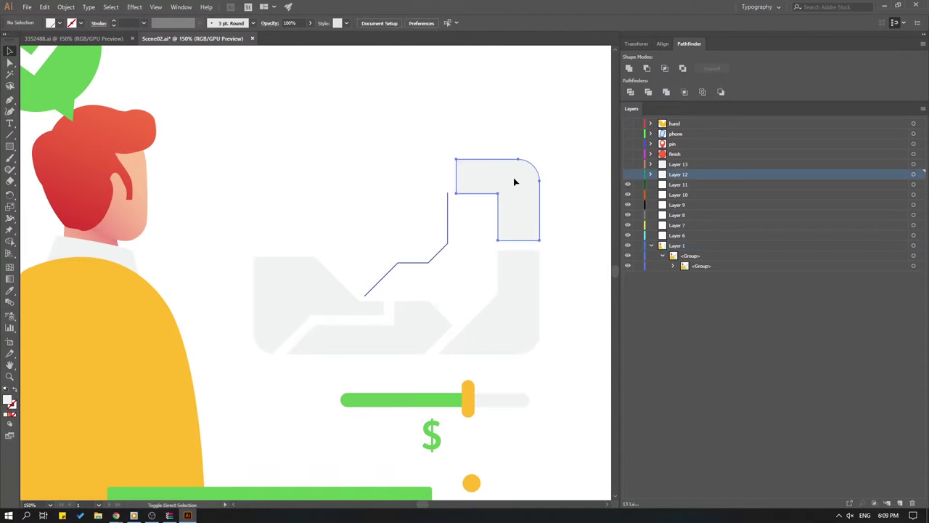
key(ctrl+x)
click(679, 185)
key(ctrl+f)
click(628, 185)
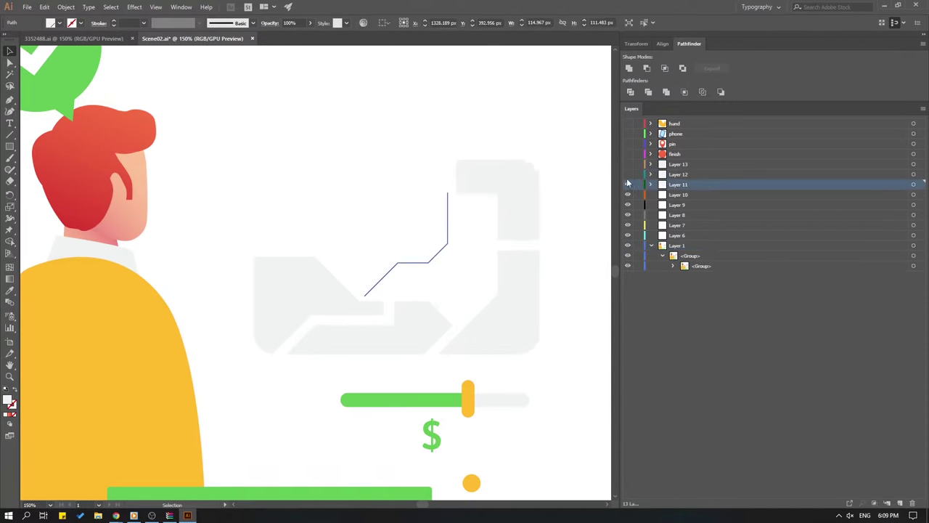
click(627, 185)
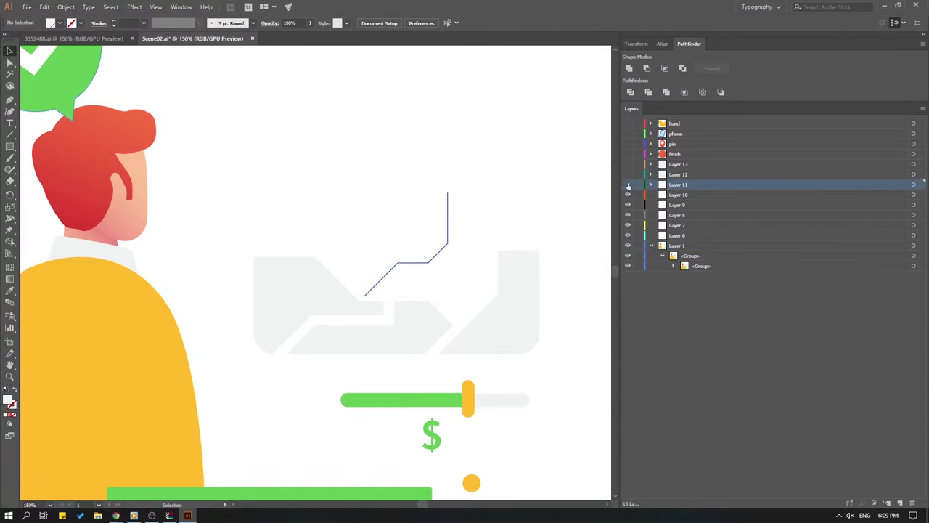
Move the left grey map piece in place onto Layer 10 and hide that layer.
click(336, 290)
key(ctrl+x)
click(678, 194)
key(ctrl+f)
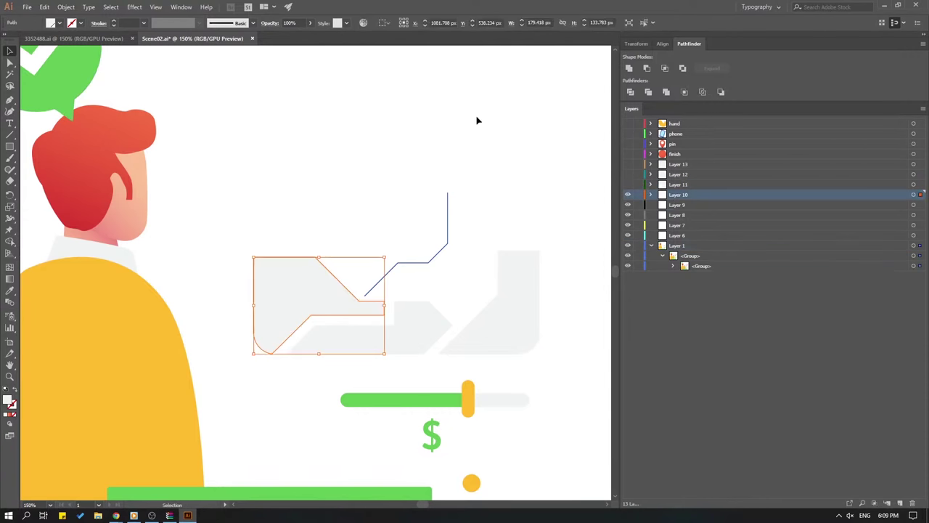
click(477, 121)
click(628, 194)
Move the middle grey map piece in place onto Layer 9 and hide that layer.
click(429, 307)
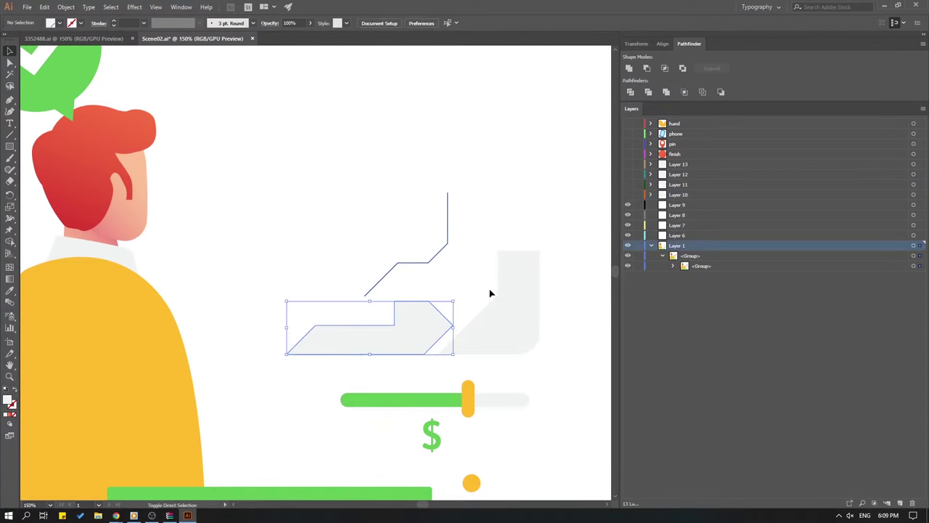
key(ctrl+x)
click(676, 205)
key(ctrl+f)
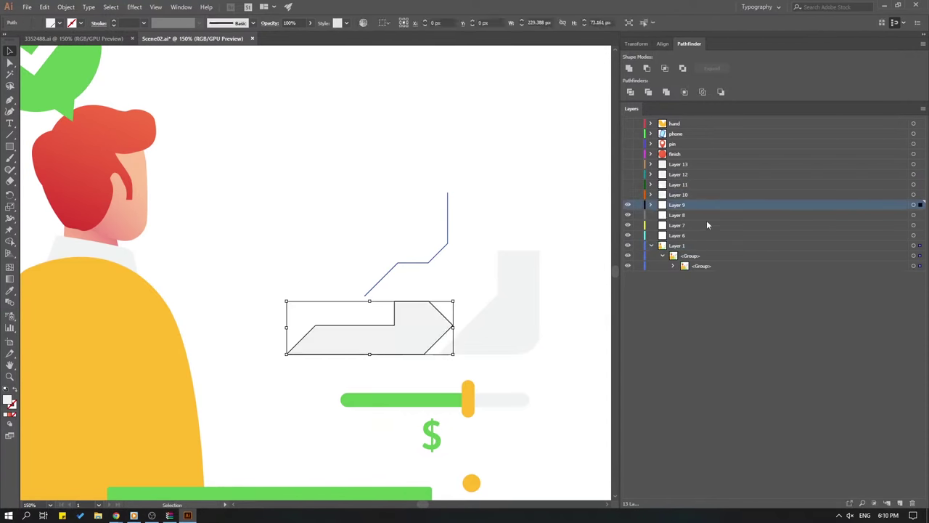
click(477, 108)
click(627, 204)
Move the right grey map piece in place onto Layer 8 and hide that layer.
click(521, 329)
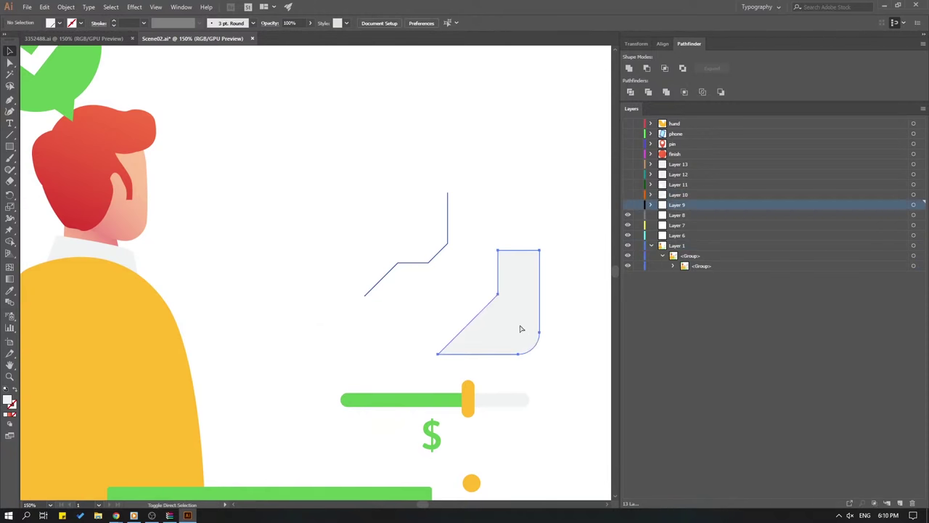
key(ctrl+x)
click(675, 215)
key(ctrl+f)
click(580, 170)
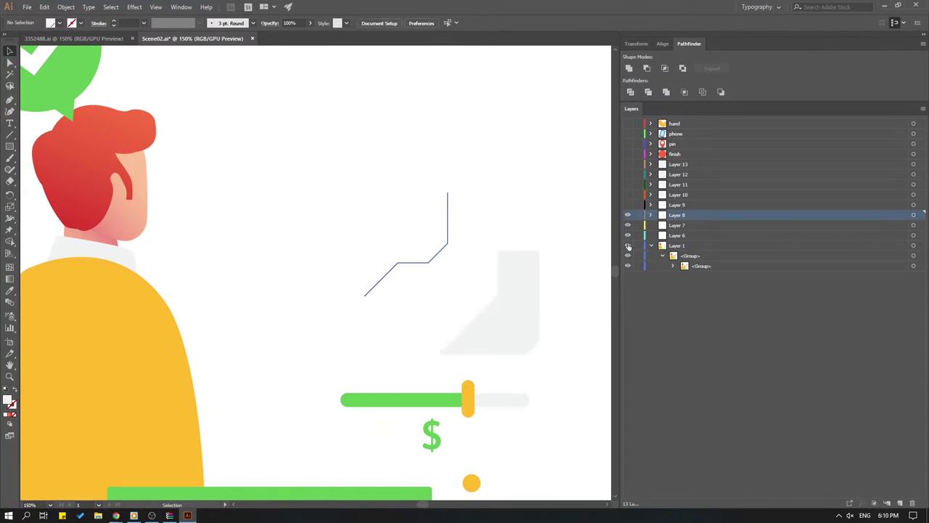
click(627, 215)
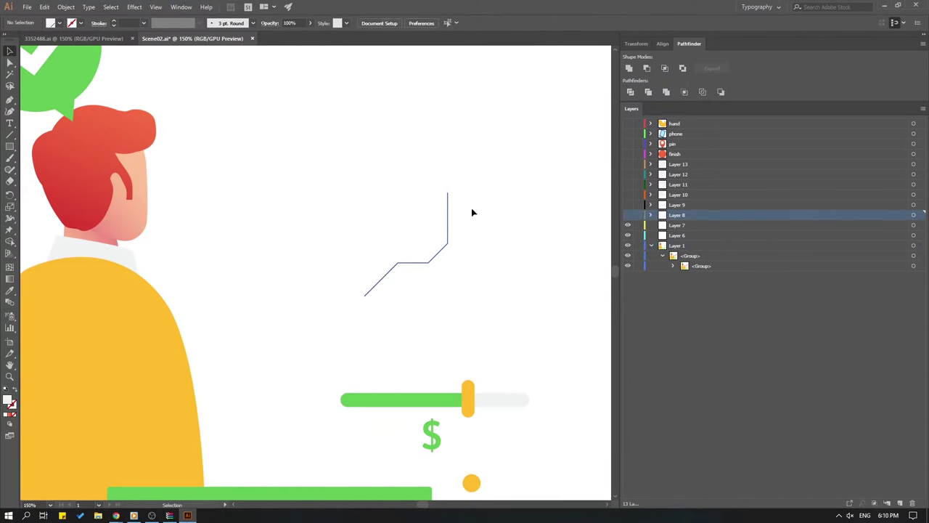
Move the blue route line onto Layer 7, hide it, and show Layer 13 again.
drag(476, 158, 349, 323)
key(ctrl+x)
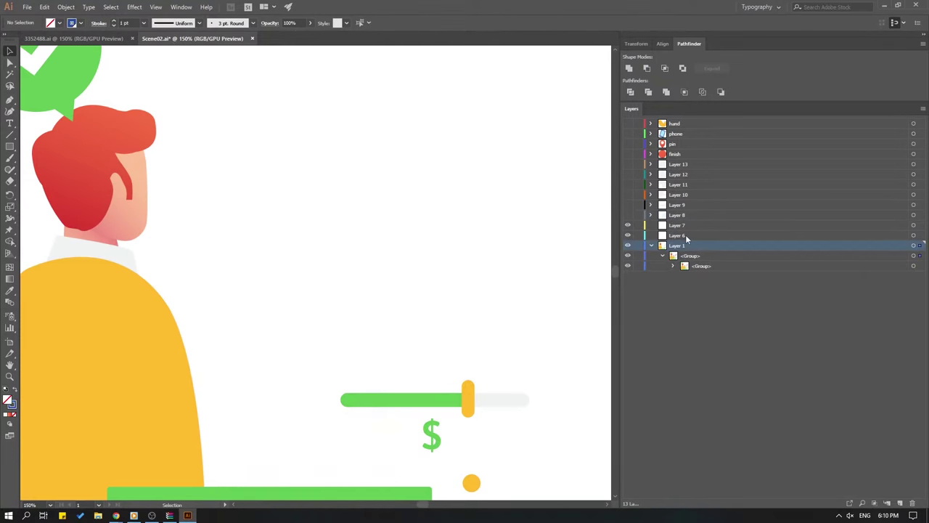
click(681, 226)
key(ctrl+f)
click(494, 173)
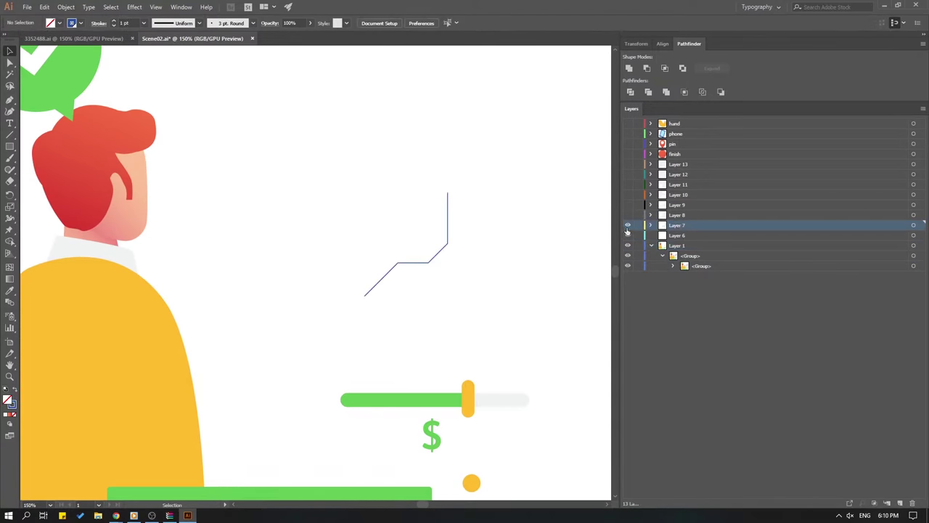
click(628, 225)
click(628, 164)
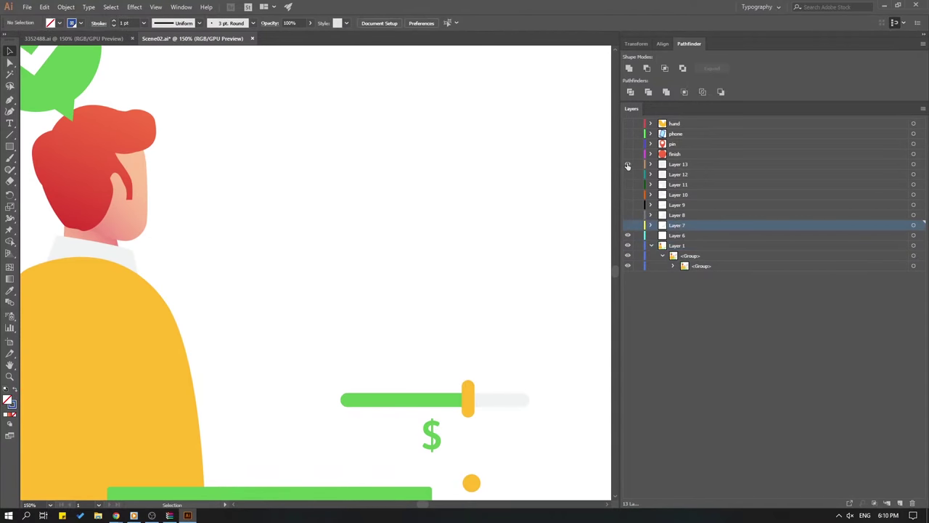
Rename Layer 13 to map_01 and Layer 12 to map_02, showing Layer 12.
double_click(679, 164)
text(map_)
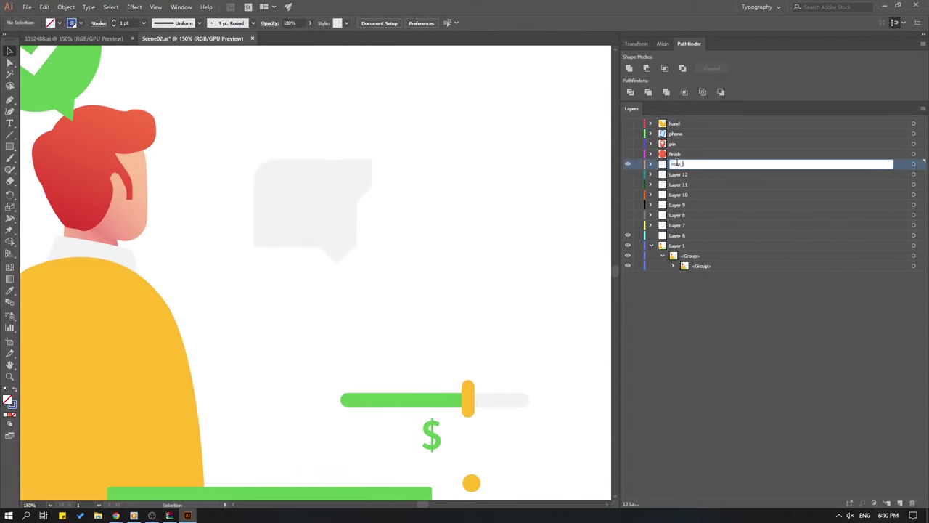
text(01)
key(Return)
click(628, 175)
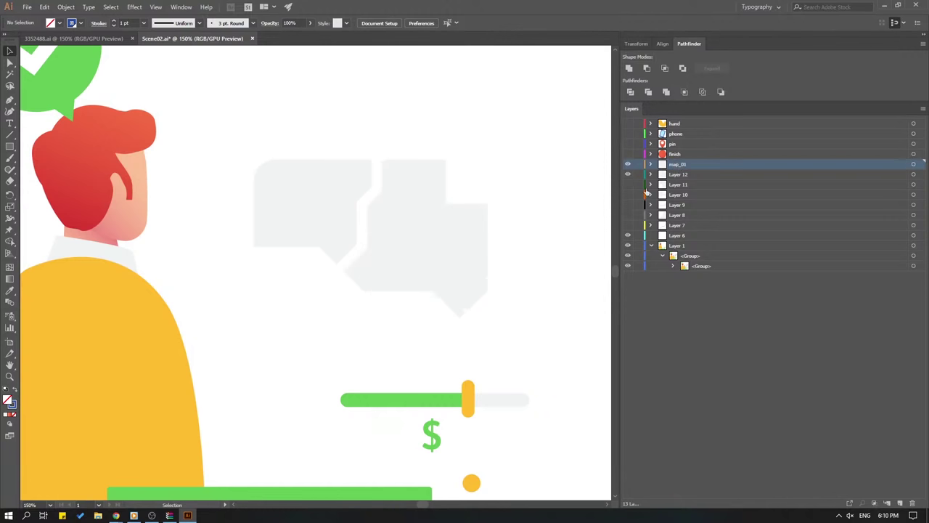
click(683, 175)
double_click(683, 175)
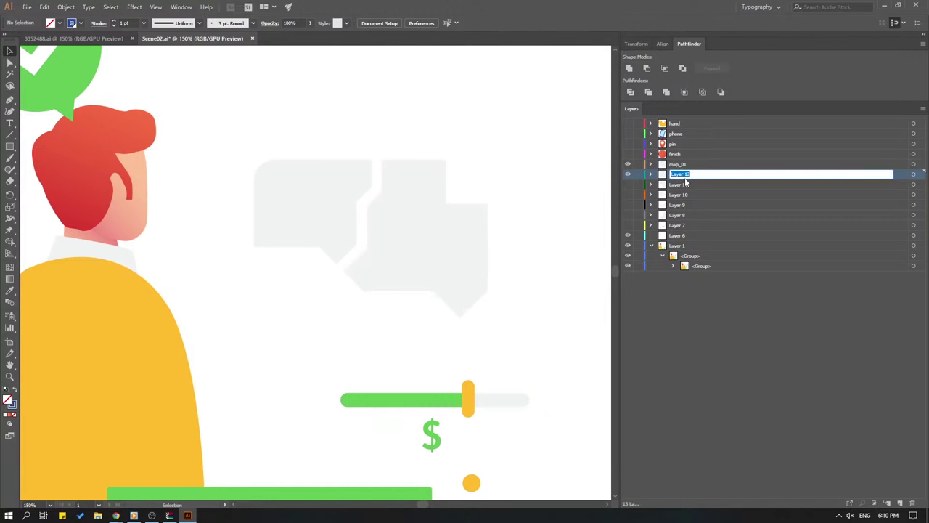
text(map_02)
key(Return)
Show Layers 11 and 10 and rename them map_03 and map_04.
click(628, 184)
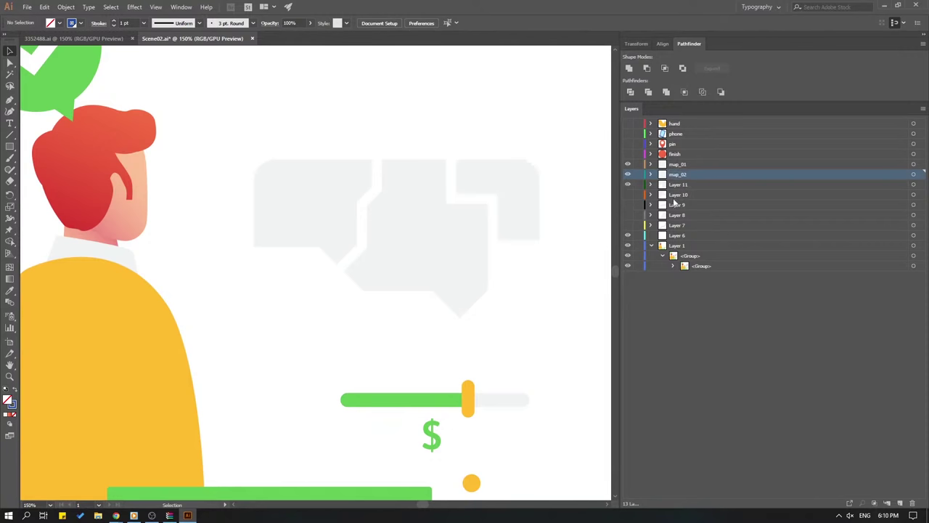
double_click(680, 184)
text(m)
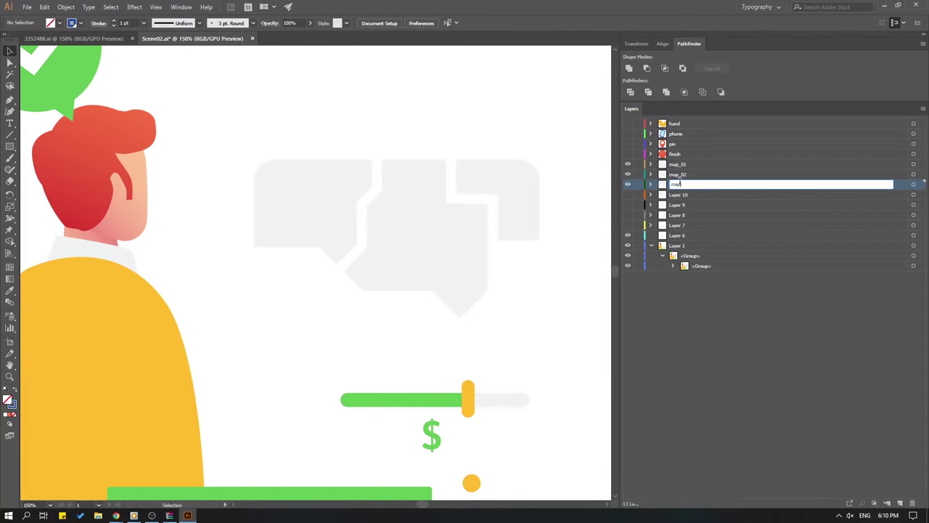
text(ap_03)
key(Return)
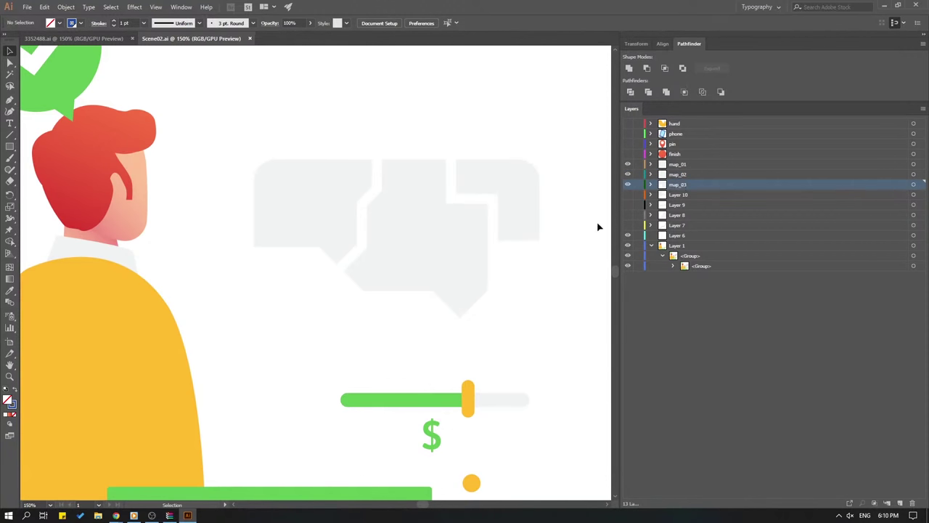
click(628, 194)
double_click(674, 195)
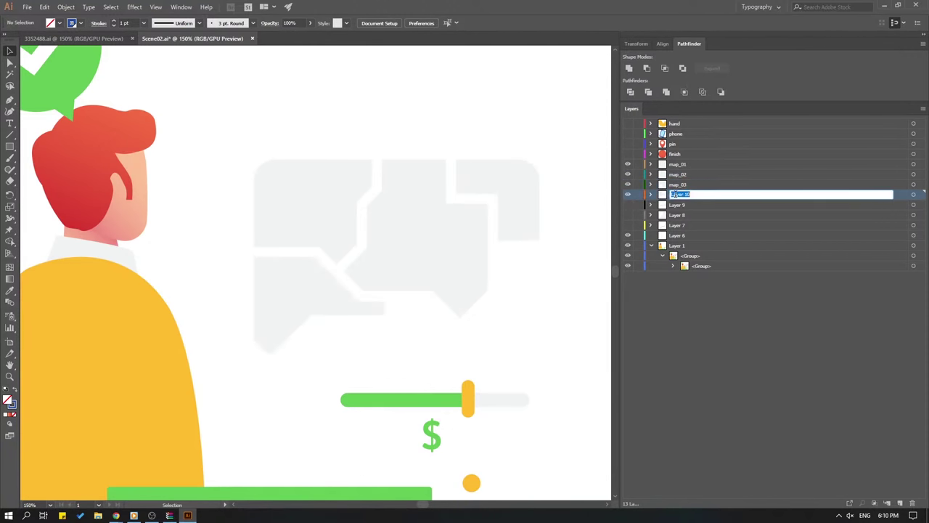
text(map_04)
key(Return)
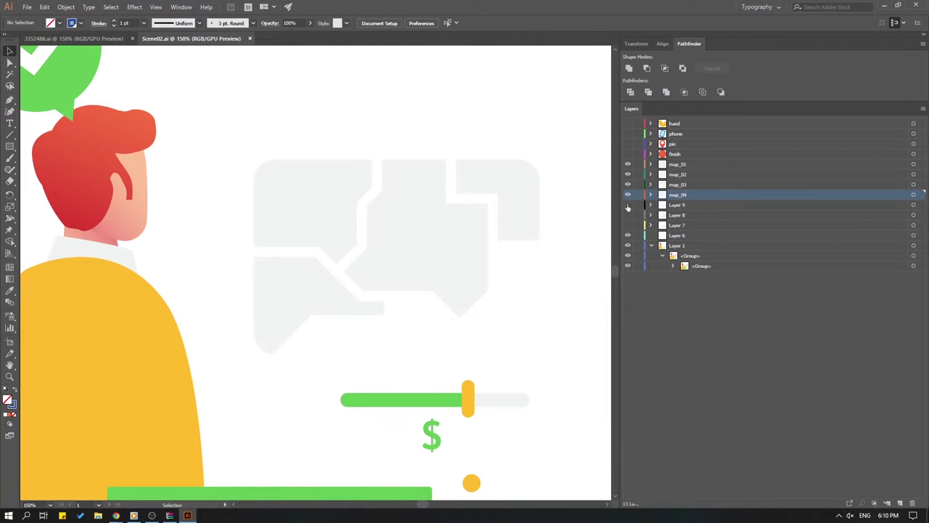
Show Layers 9 and 8 and rename them map_05 and map_06.
click(627, 204)
double_click(677, 205)
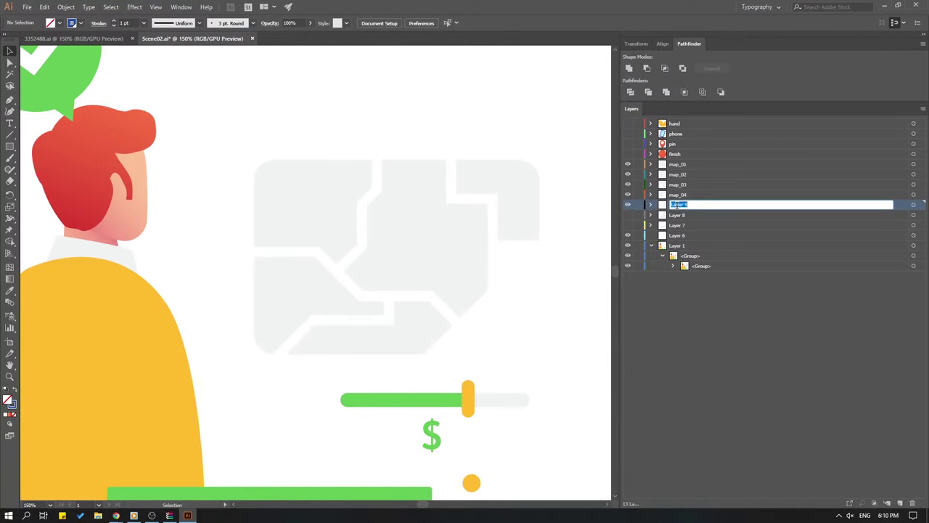
text(map_05)
key(Return)
click(627, 215)
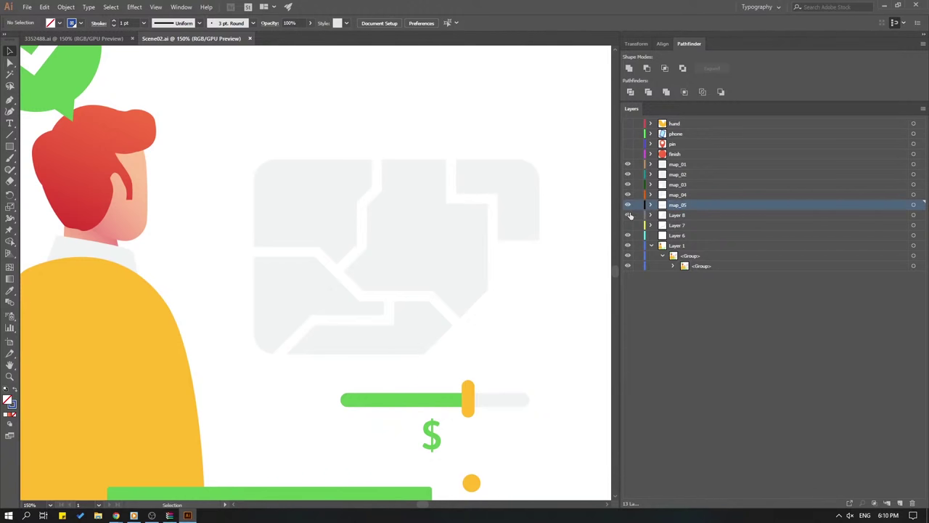
double_click(677, 215)
text(map_06)
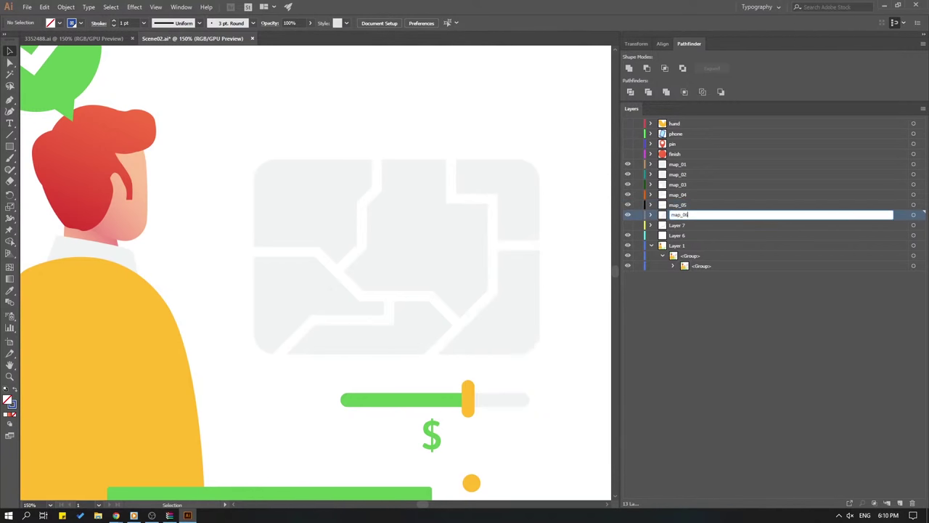
key(Return)
Show Layer 7, rename it road_line, and save the document.
click(628, 226)
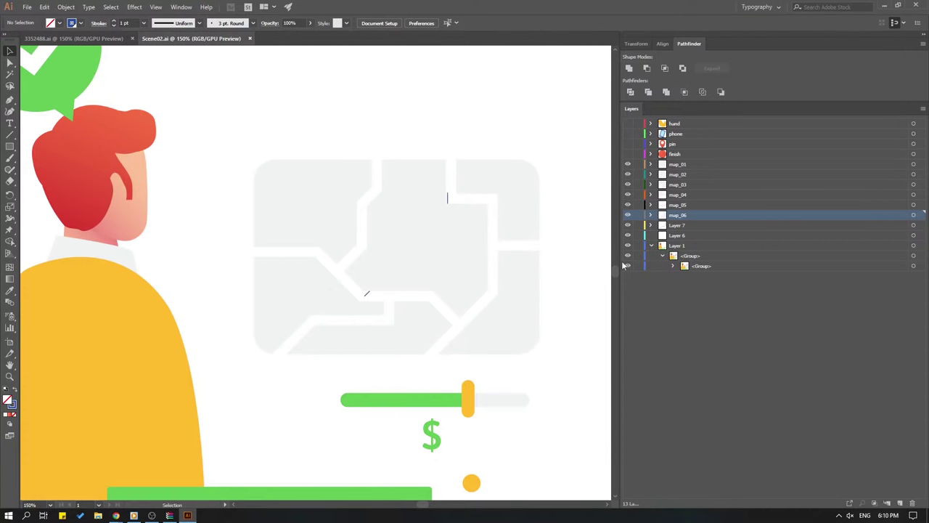
double_click(679, 226)
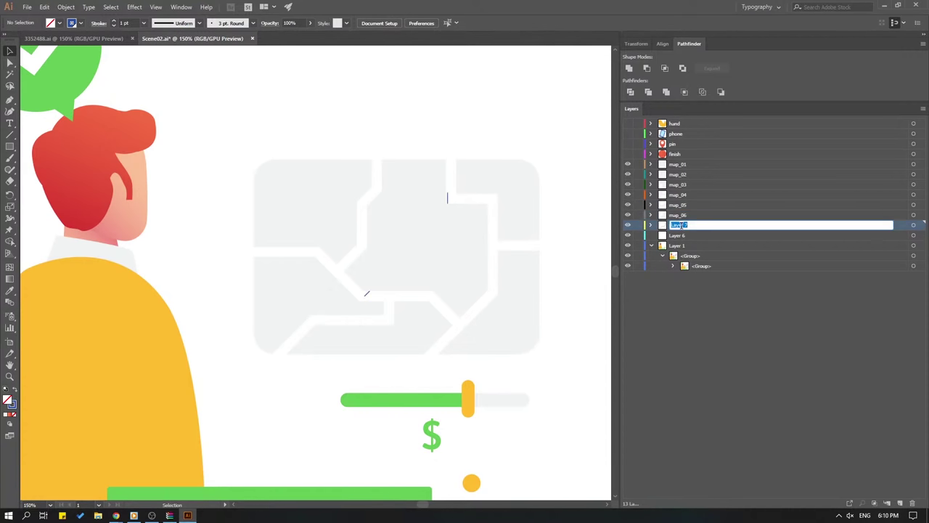
text(line_)
key(Return)
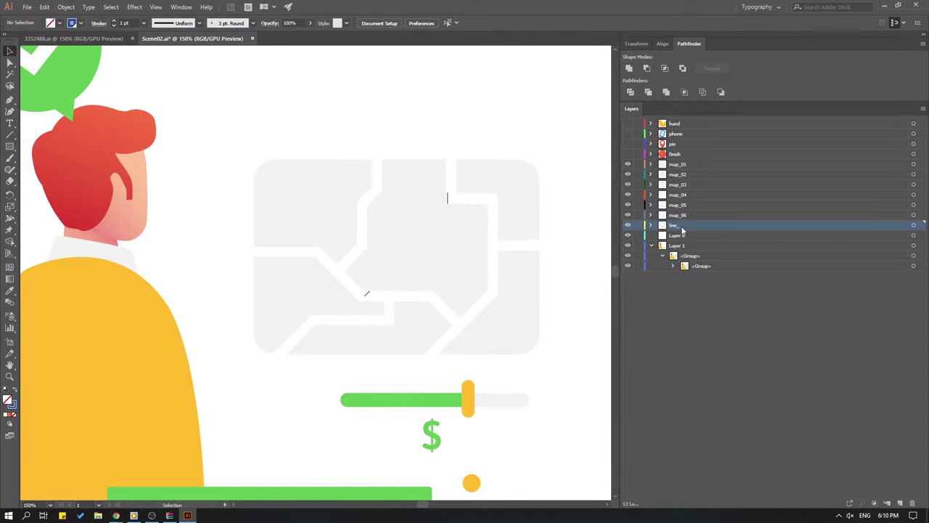
double_click(678, 225)
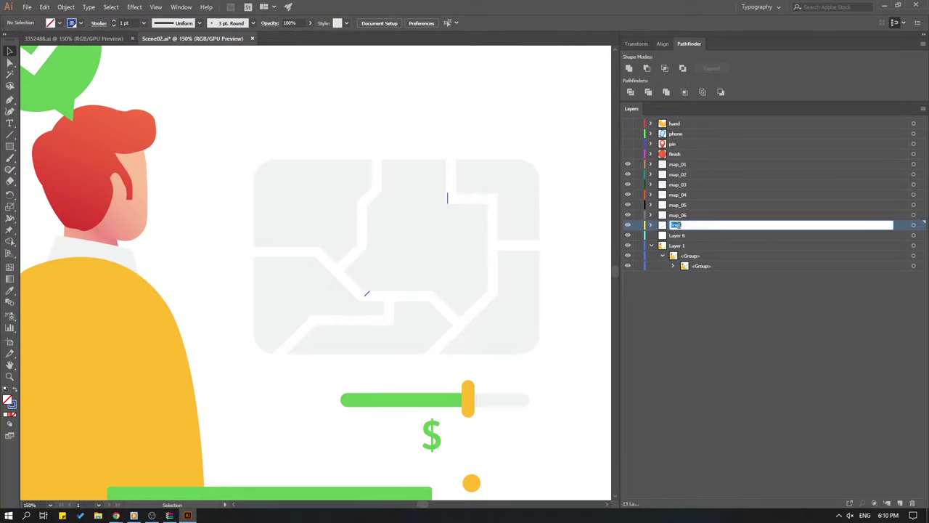
text(road_line)
key(Return)
key(ctrl+s)
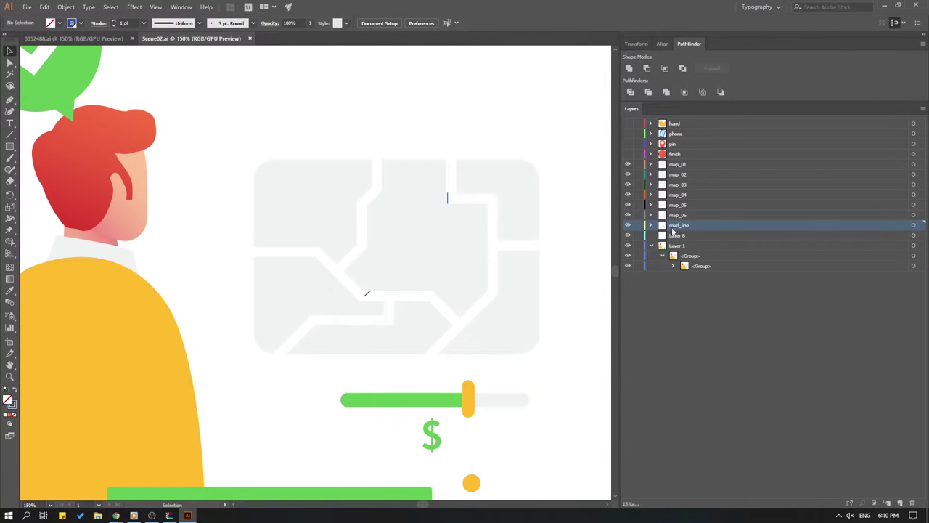
Move road_line above the map layers below finish, save, and hide road_line and the map layers.
mouse_move(674, 230)
mouse_down()
mouse_move(673, 159)
mouse_move(626, 157)
mouse_move(629, 226)
mouse_up()
click(628, 153)
click(628, 144)
key(ctrl+s)
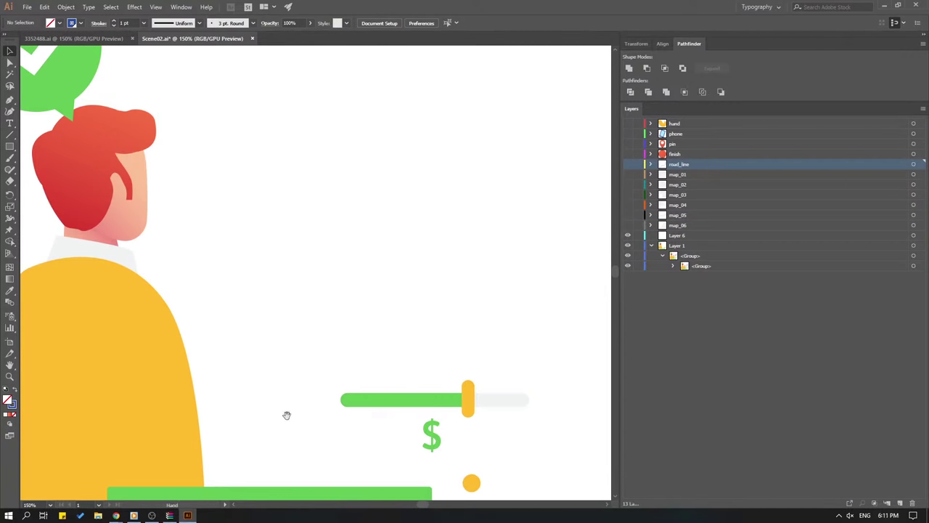
drag(287, 415, 295, 309)
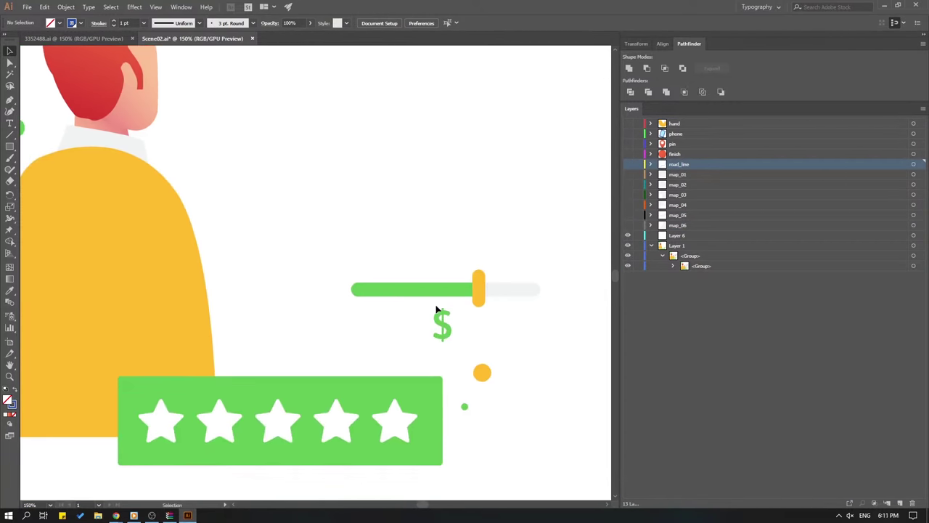
click(510, 291)
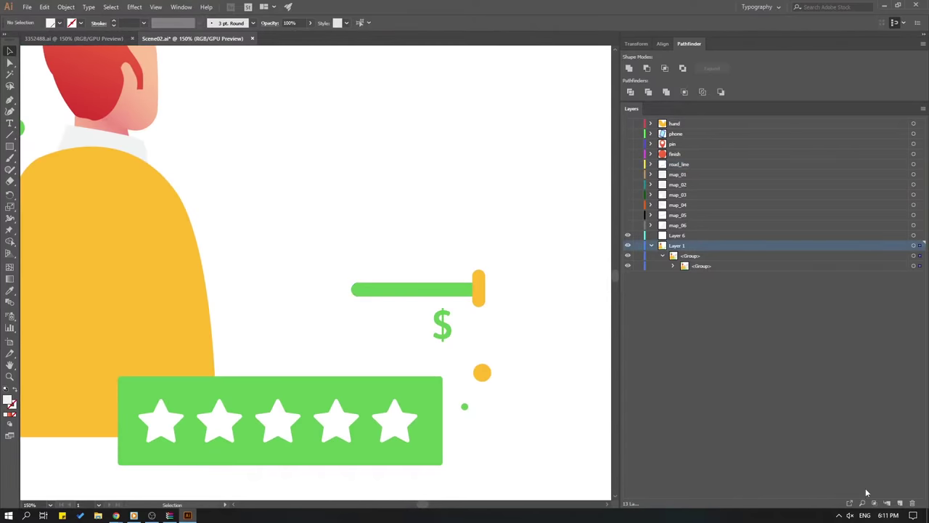
Add three new layers and hide the grey track bar's layer.
click(899, 504)
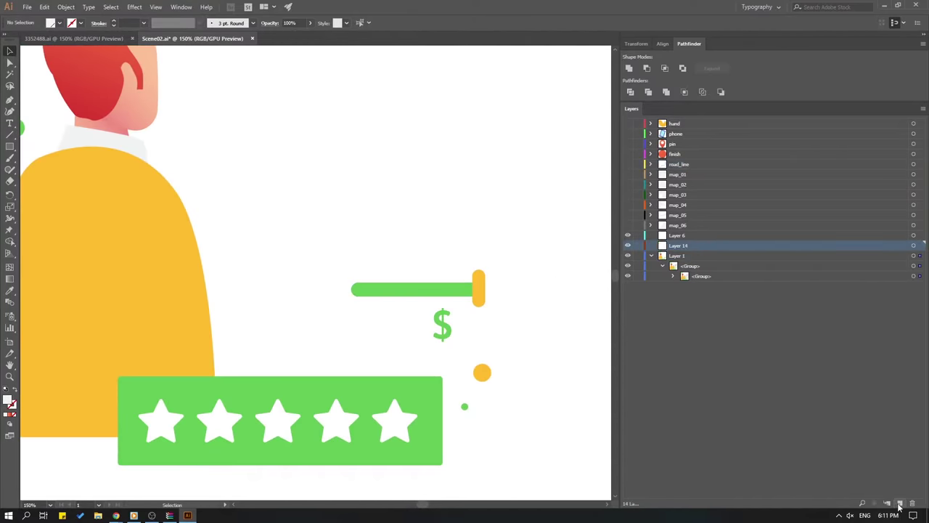
click(900, 504)
click(900, 504)
click(677, 237)
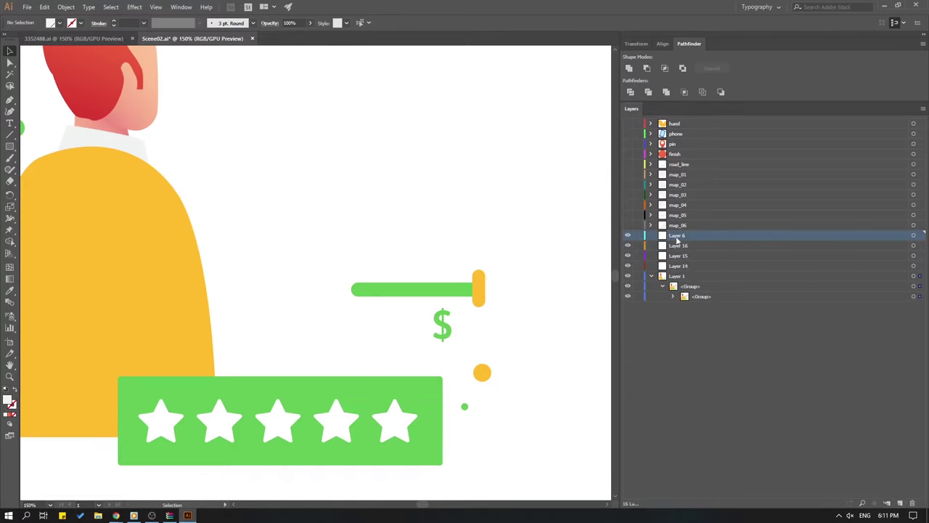
click(628, 236)
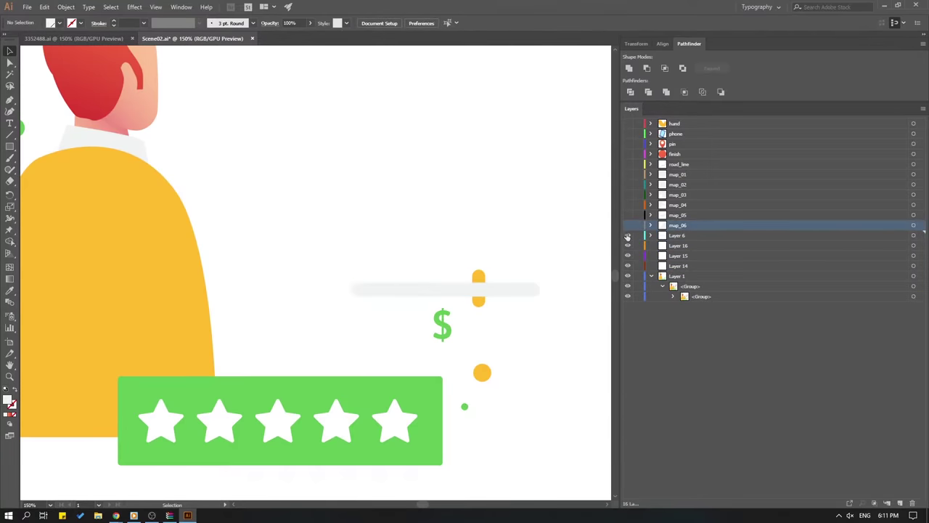
Move the green progress bar in place onto Layer 16 and hide that layer.
click(456, 293)
key(Delete)
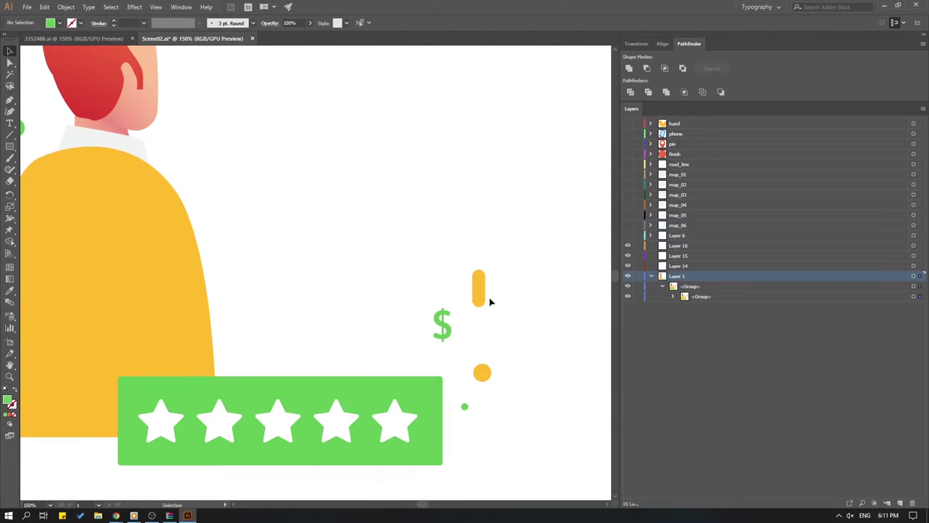
click(675, 246)
key(ctrl+f)
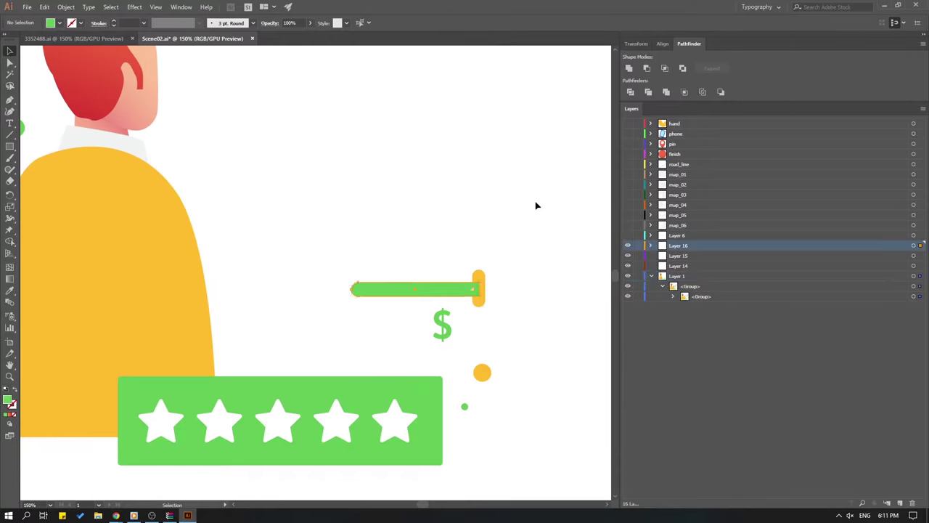
click(536, 205)
click(629, 245)
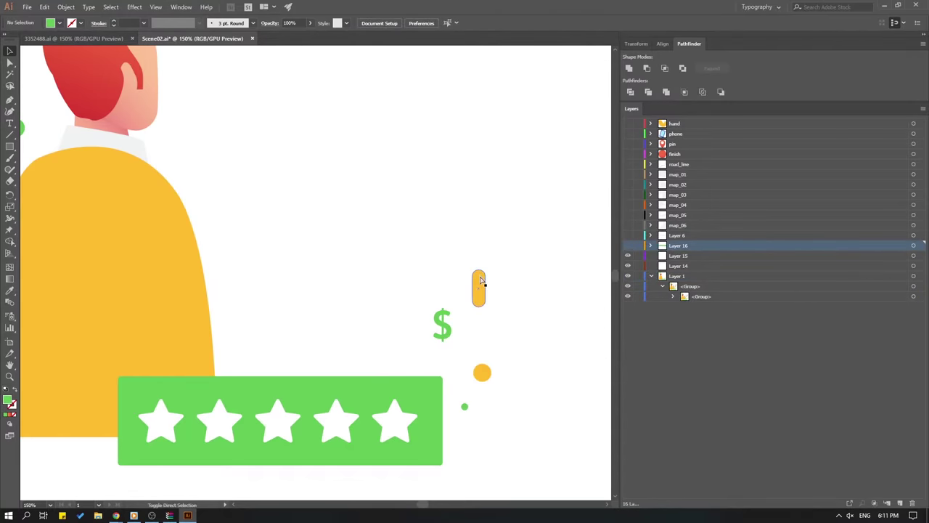
Move the yellow slider handle in place onto Layer 15.
click(479, 283)
key(ctrl+x)
click(675, 256)
key(ctrl+f)
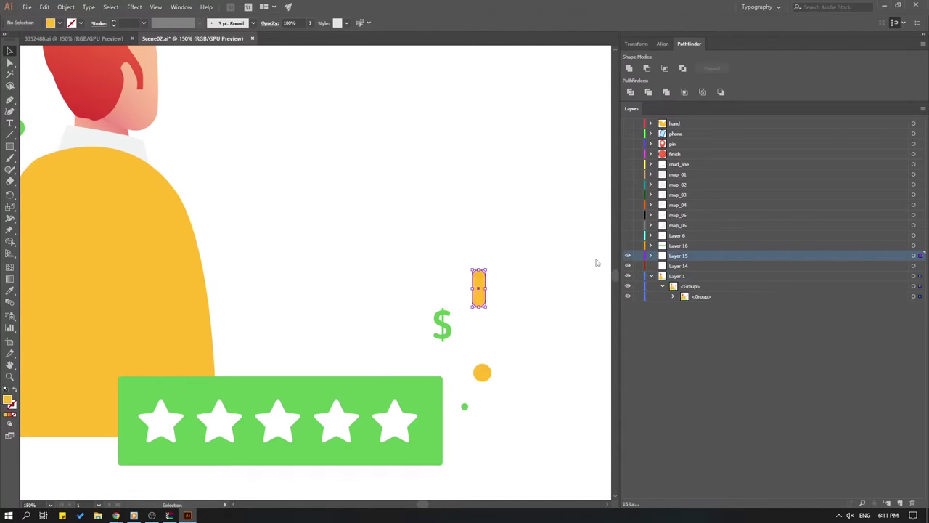
click(532, 190)
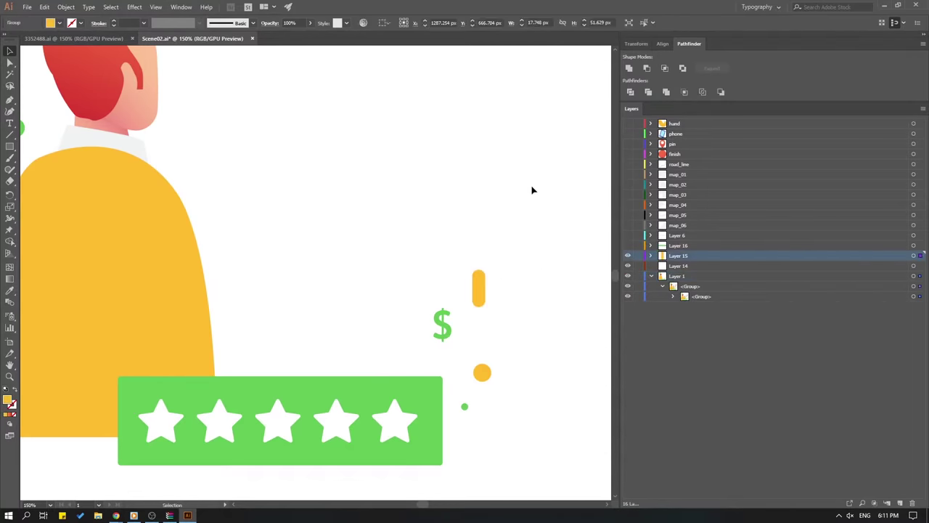
Show the grey track bar's Layer 6 and rename it object_white.
click(627, 236)
double_click(677, 236)
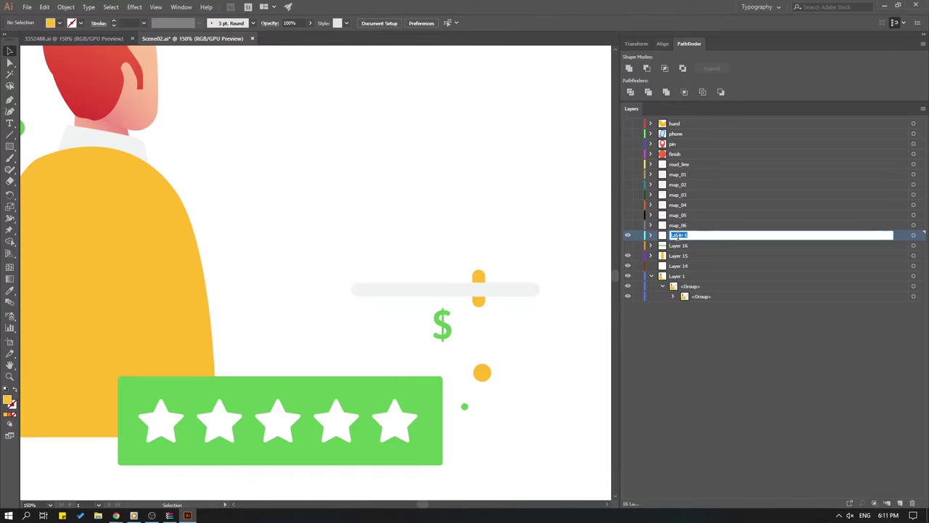
text(object_white)
key(Return)
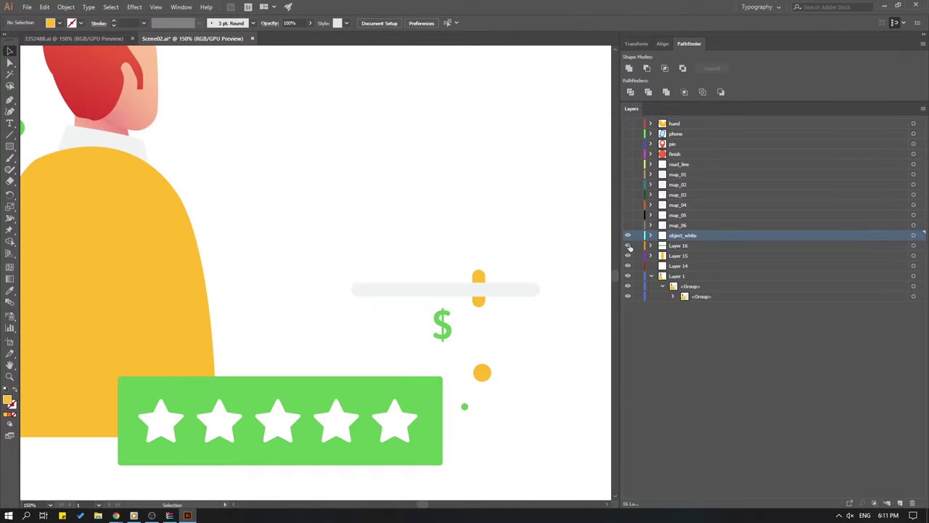
Show Layer 16, move it above object_white, rename it object_green, and save.
click(628, 245)
drag(676, 249, 680, 231)
double_click(679, 235)
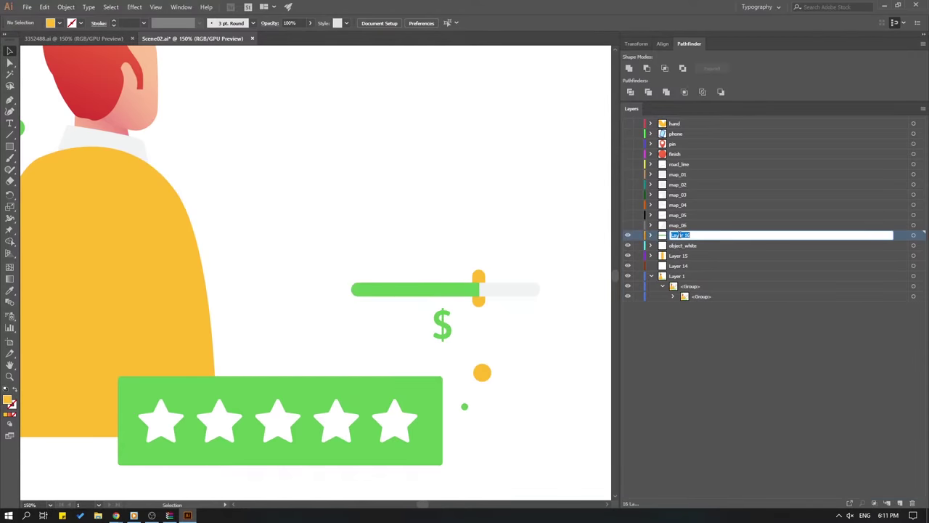
text(object_green)
key(Return)
key(ctrl+s)
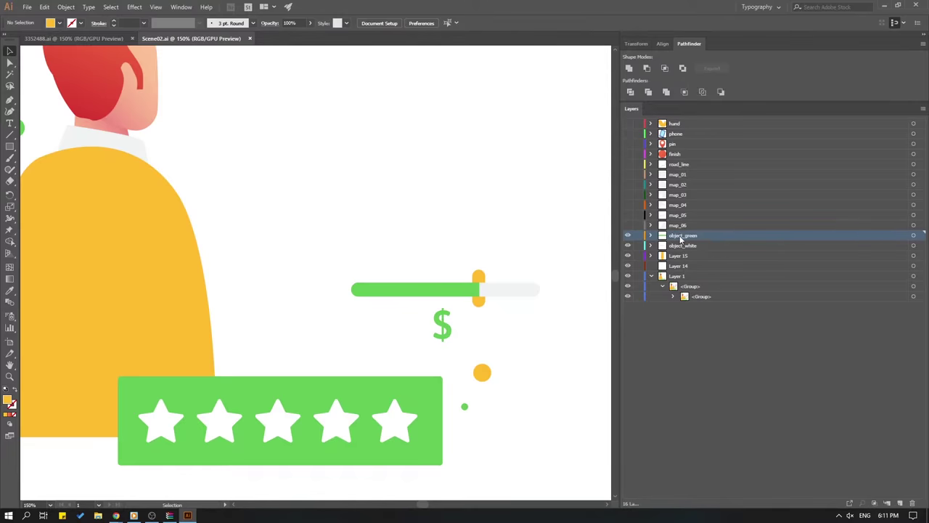
Move Layer 15 above object_green, rename it object_yellow, and hide the three slider layers.
click(676, 256)
click(628, 256)
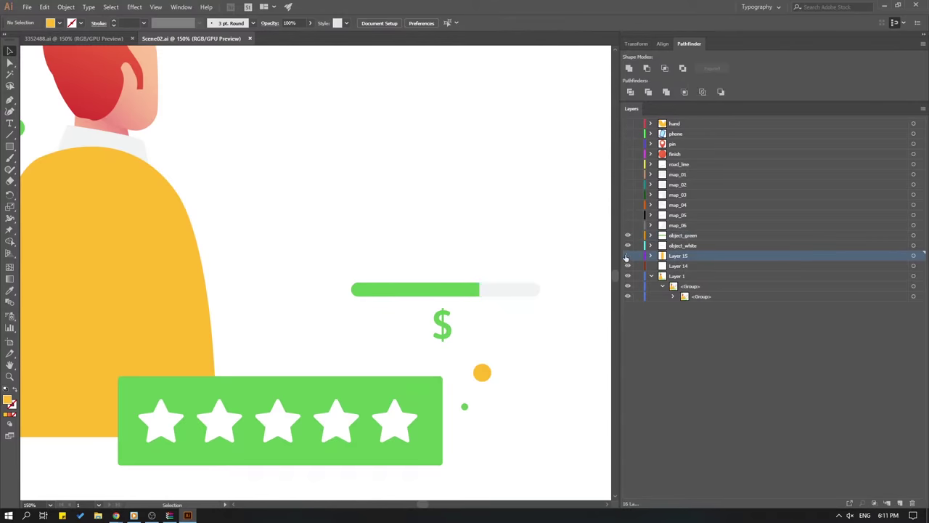
click(629, 256)
drag(667, 260, 673, 233)
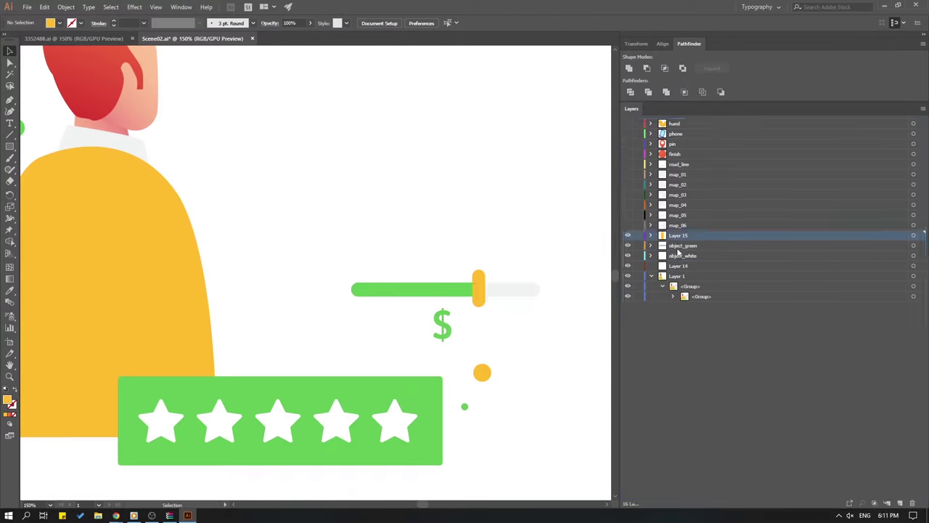
double_click(671, 235)
text(object_)
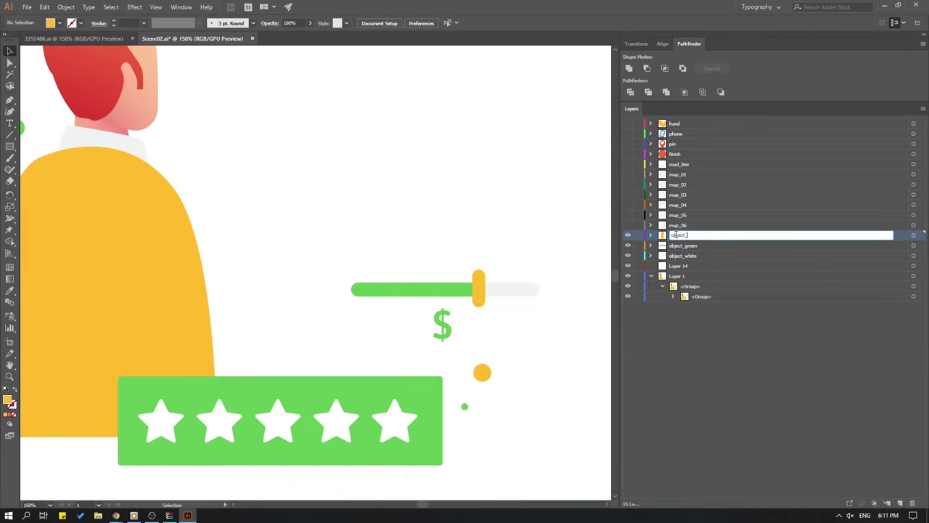
text(yellow)
key(Return)
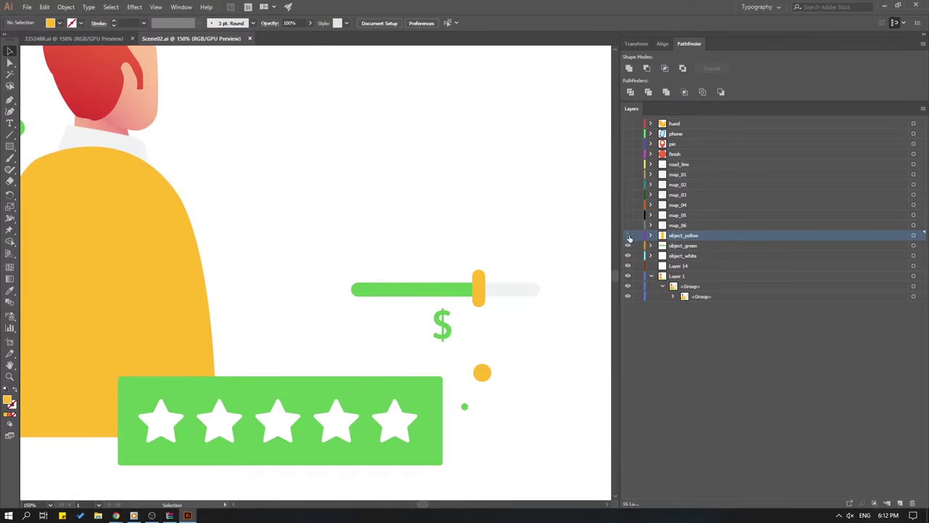
drag(629, 235, 629, 262)
Move the $ sign in place onto Layer 14.
drag(429, 355, 429, 319)
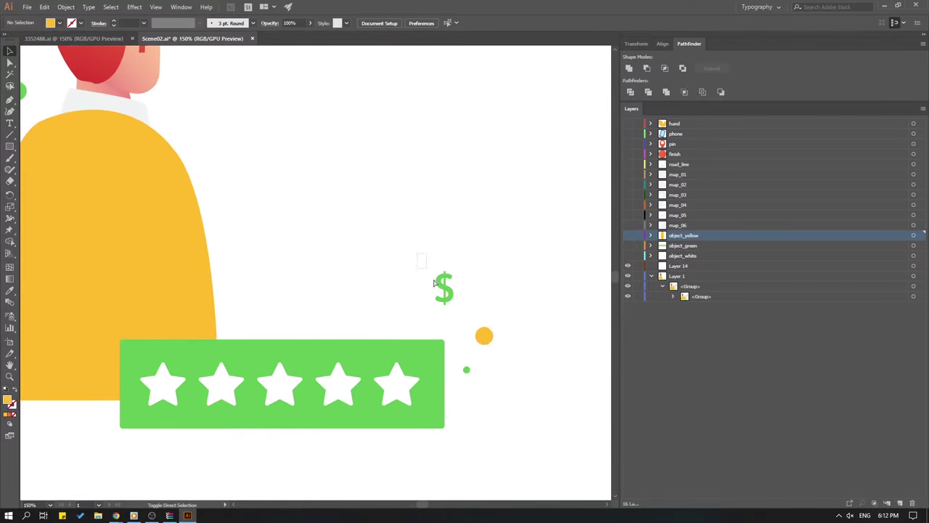
drag(421, 271, 461, 319)
key(Delete)
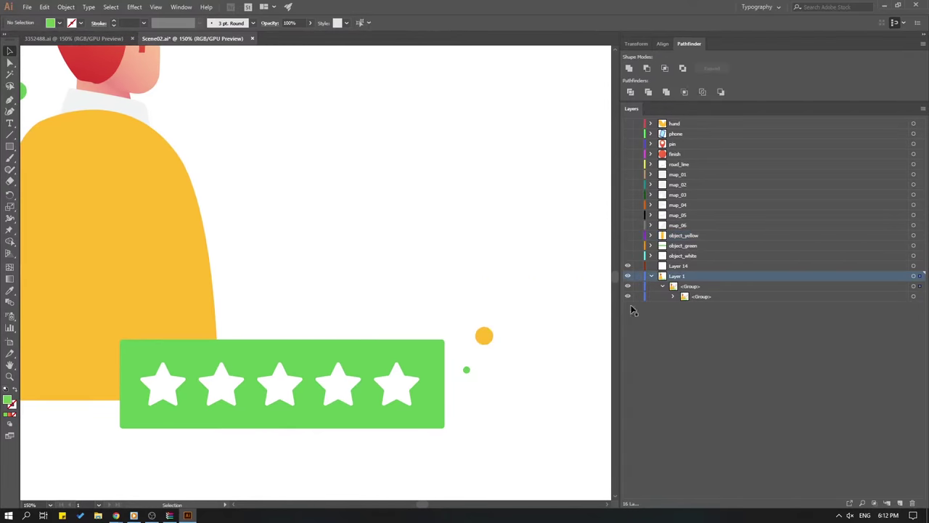
click(686, 267)
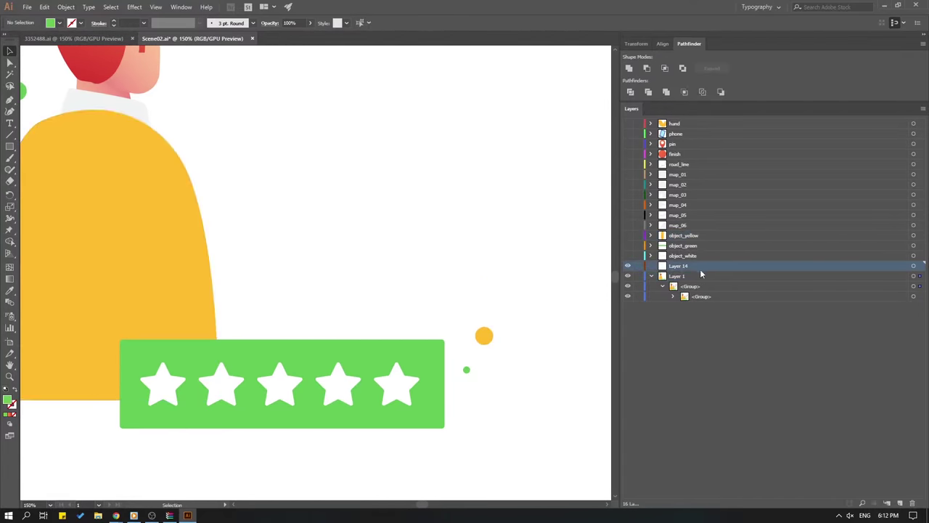
key(ctrl+f)
click(523, 185)
Rename Layer 14 to dollar, save the document, and hide the layer.
double_click(682, 268)
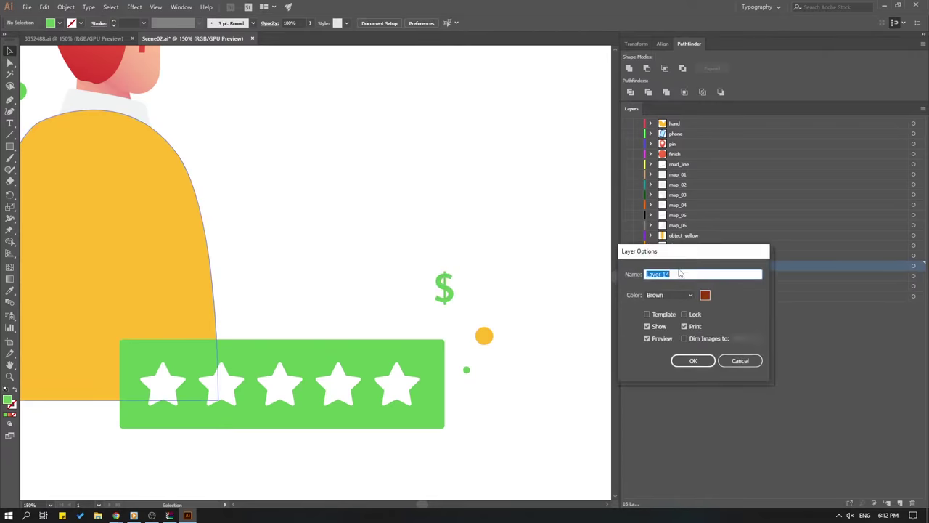
text($)
click(692, 360)
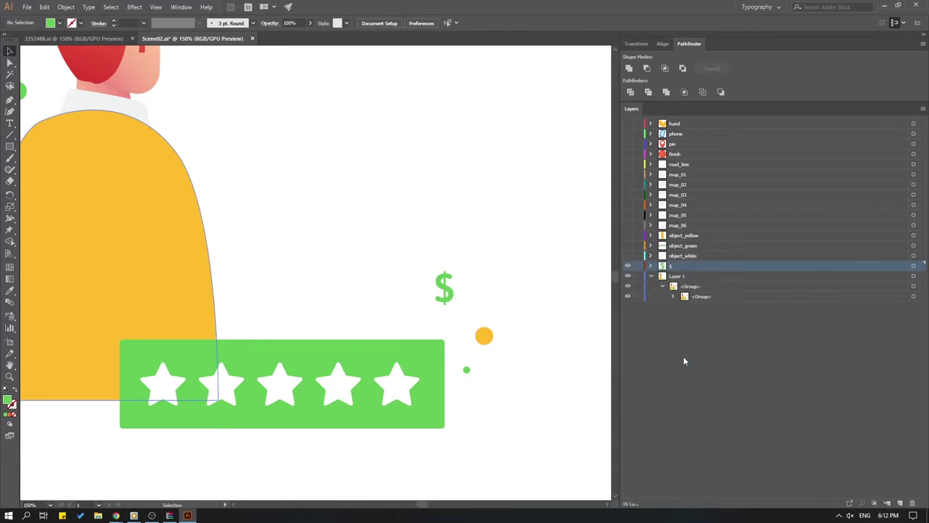
double_click(672, 266)
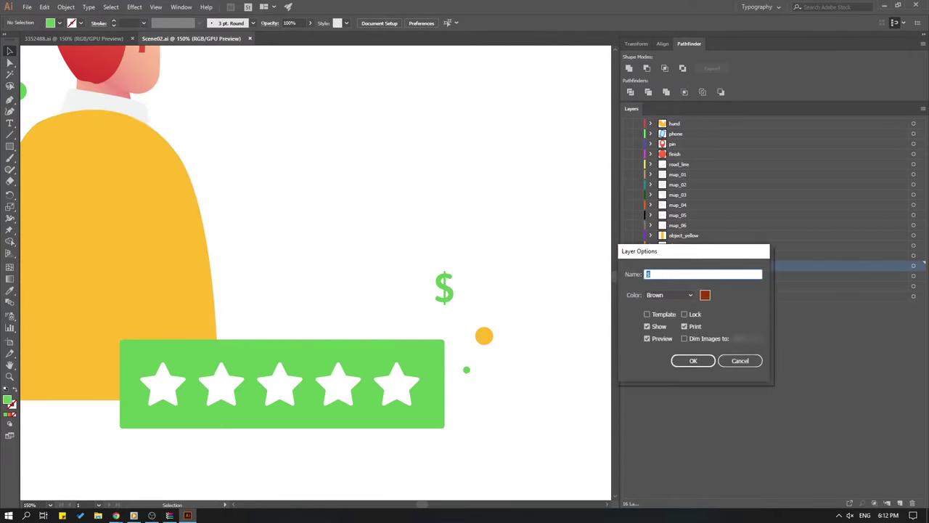
text(dolar)
key(BackSpace)
key(BackSpace)
key(BackSpace)
key(ctrl+s)
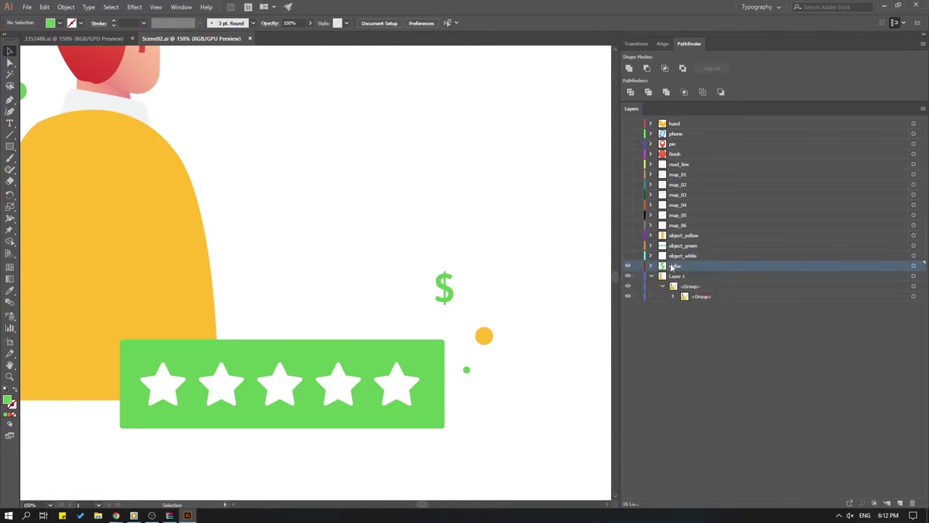
click(629, 267)
Save the document and bring the head and check bubble into view.
drag(450, 193, 475, 195)
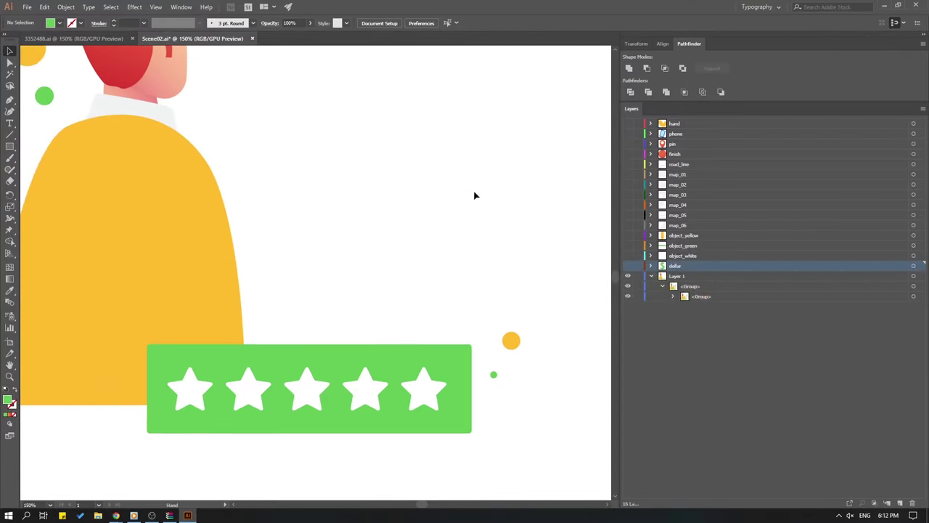
key(ctrl+s)
drag(367, 244, 548, 407)
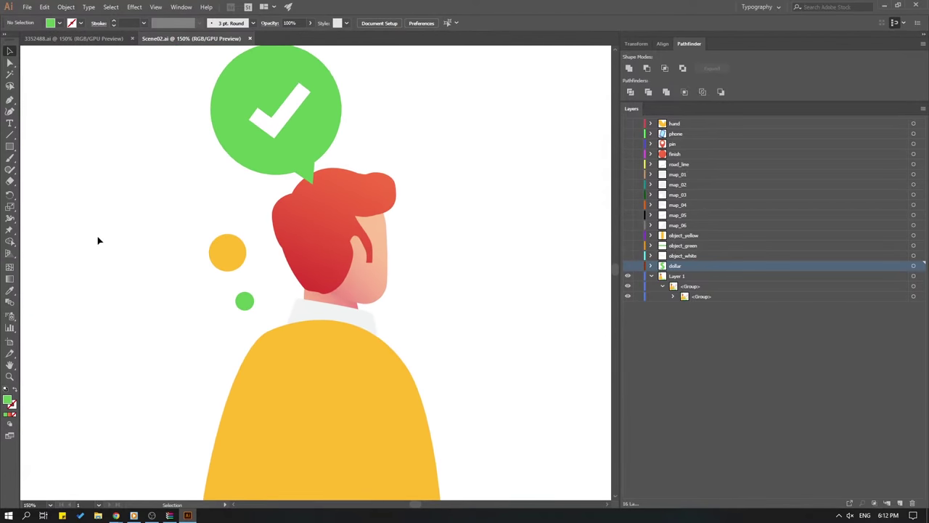
Move the yellow dot into place on a new Layer 18, adding Layers 17 and 18.
click(231, 250)
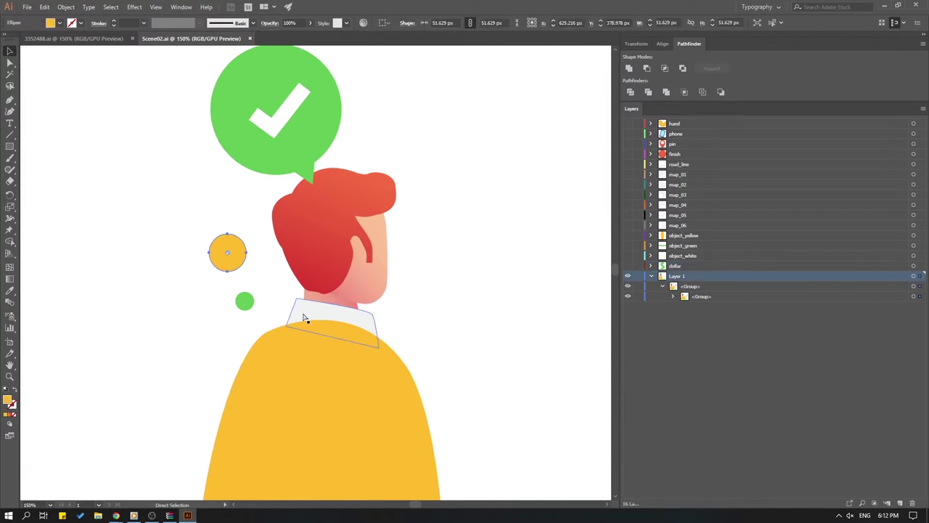
key(Delete)
click(900, 504)
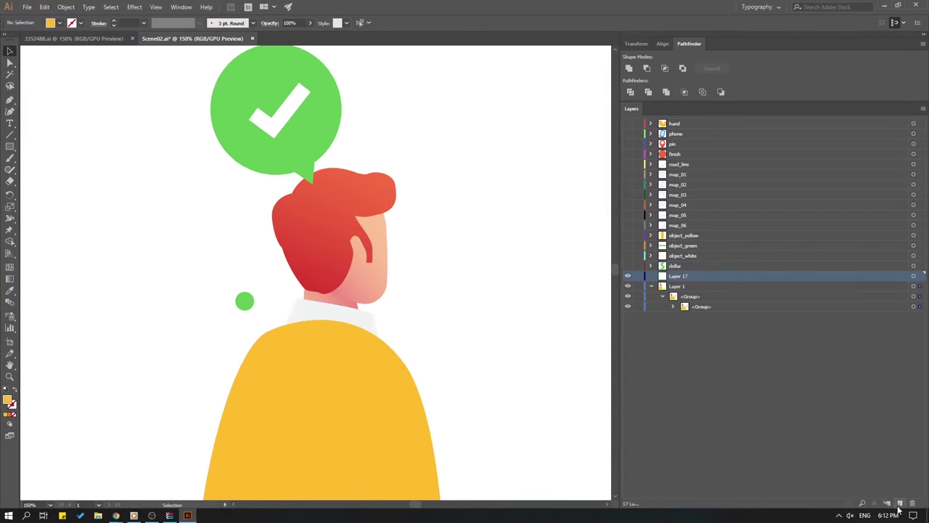
click(901, 504)
key(ctrl+f)
click(561, 268)
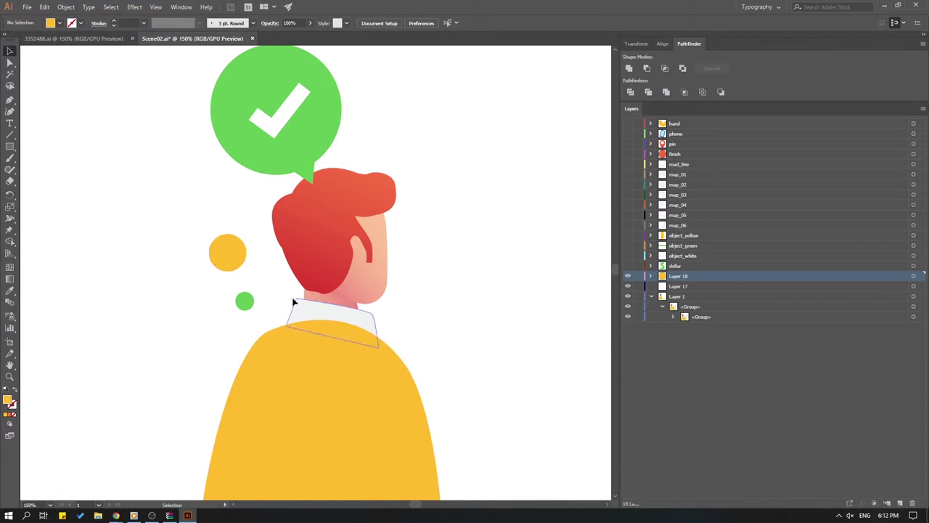
Move the green dot into place on Layer 17.
click(246, 301)
key(ctrl+x)
click(678, 286)
key(ctrl+f)
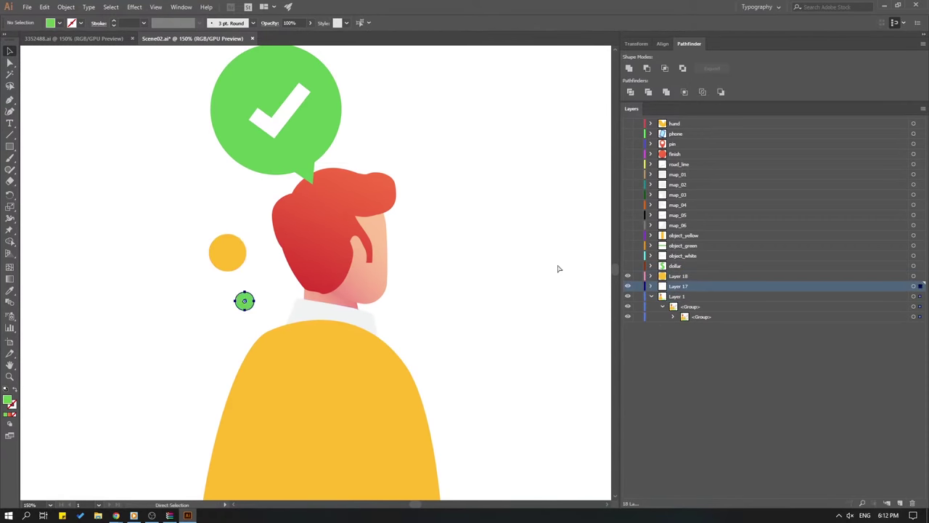
click(559, 270)
Rename Layer 18 to circle_yellow.
click(628, 276)
click(628, 275)
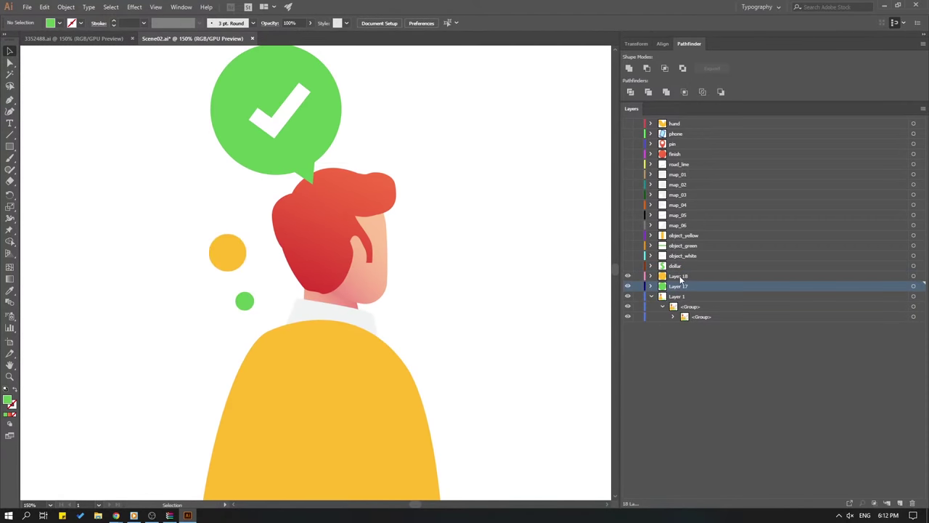
double_click(680, 276)
text(c)
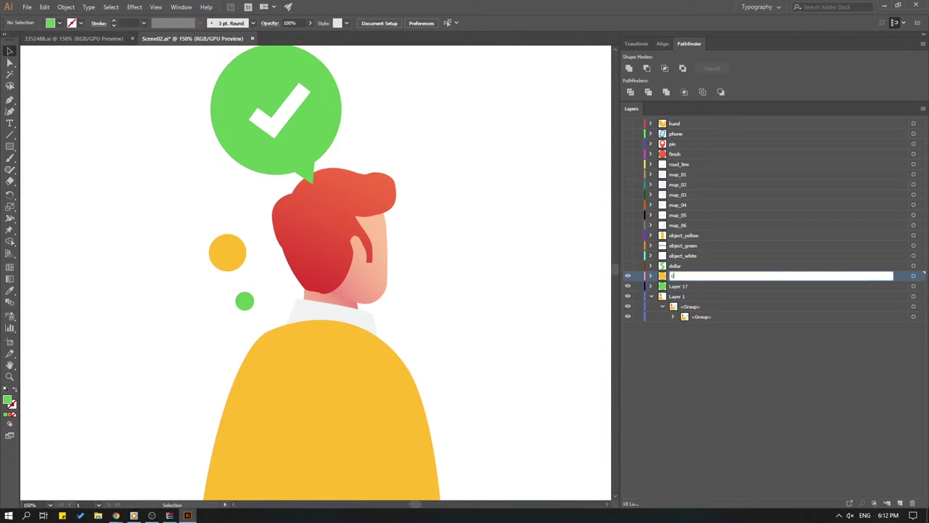
text(ircle_yellow_1)
key(Return)
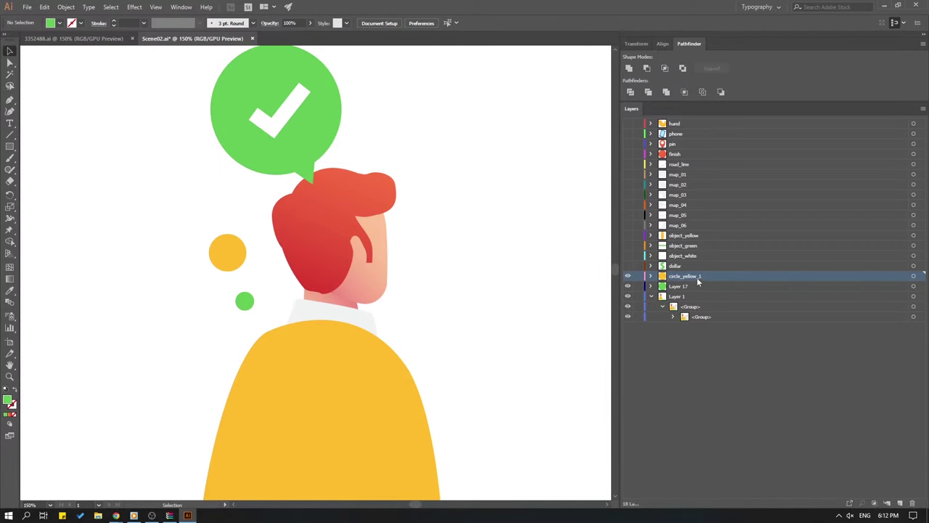
double_click(697, 277)
key(Right)
key(BackSpace)
key(BackSpace)
key(Return)
Rename Layer 17 to circle_green.
click(671, 288)
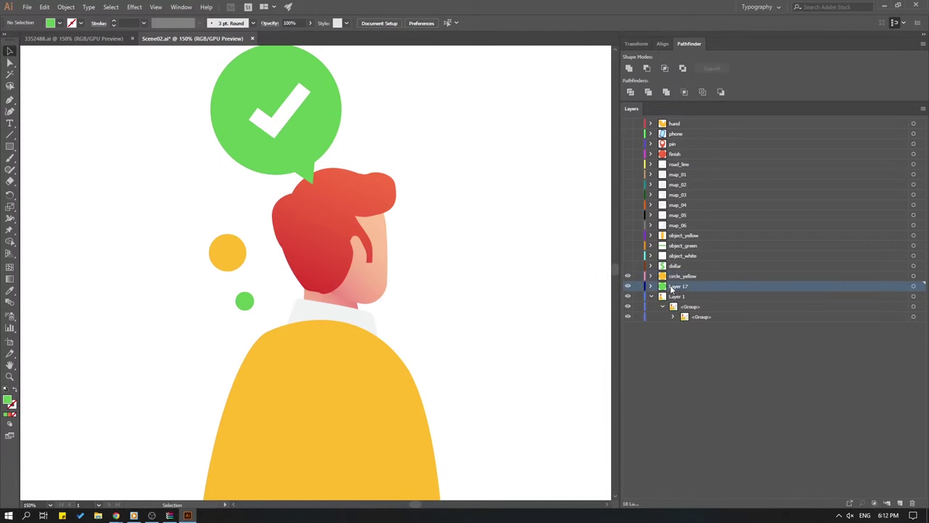
double_click(671, 288)
text(circle_gr)
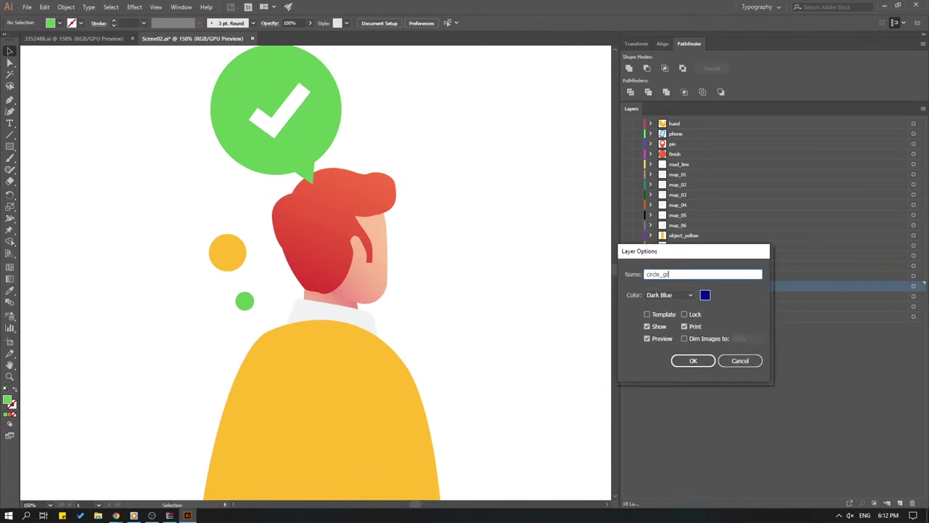
text(een)
key(Return)
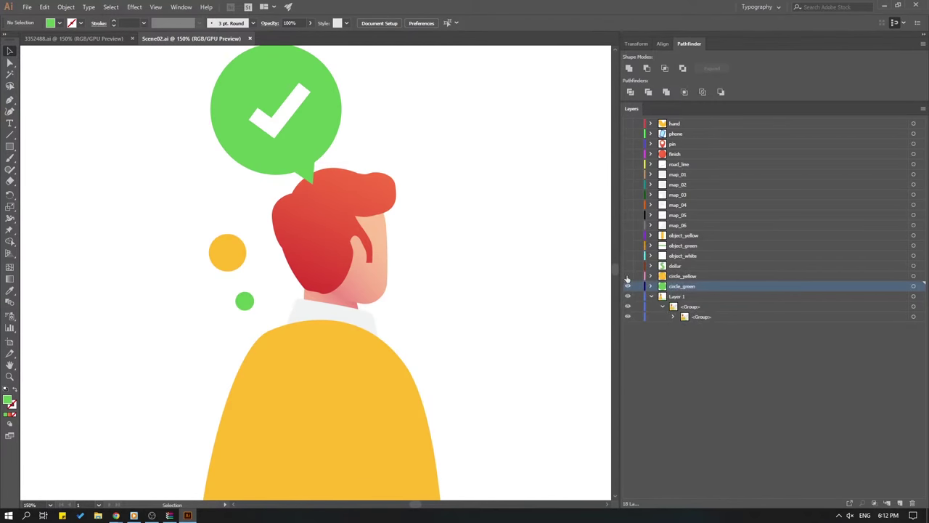
Hide the circle_yellow and circle_green layers and zoom out to the whole artboard.
drag(627, 277, 628, 287)
scroll(127, 200, down, 3)
scroll(233, 210, right, 4)
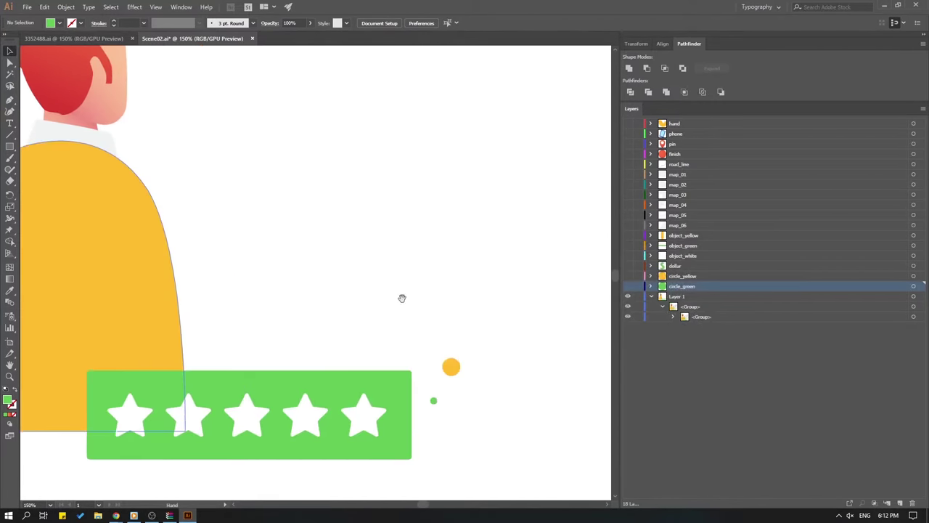
key(ctrl+minus)
key(ctrl+minus)
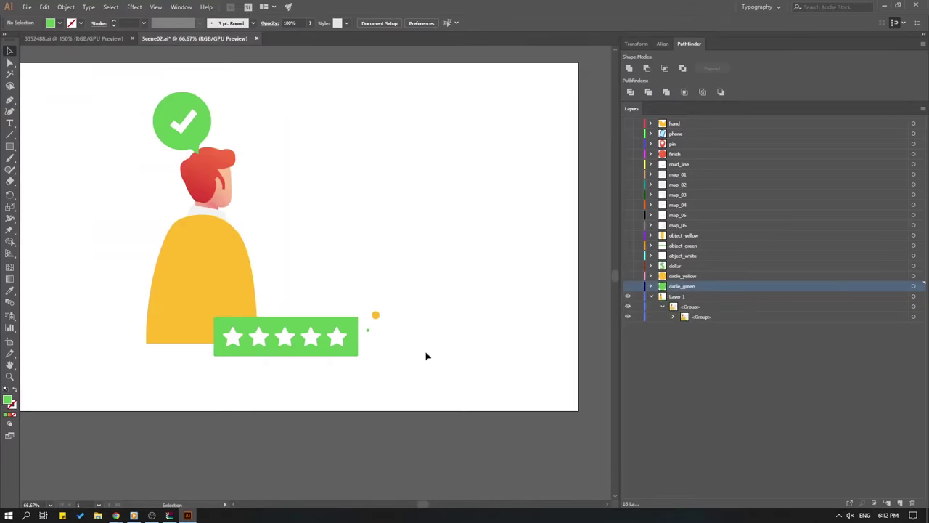
Delete the small yellow dot beside the stars.
drag(401, 288, 364, 345)
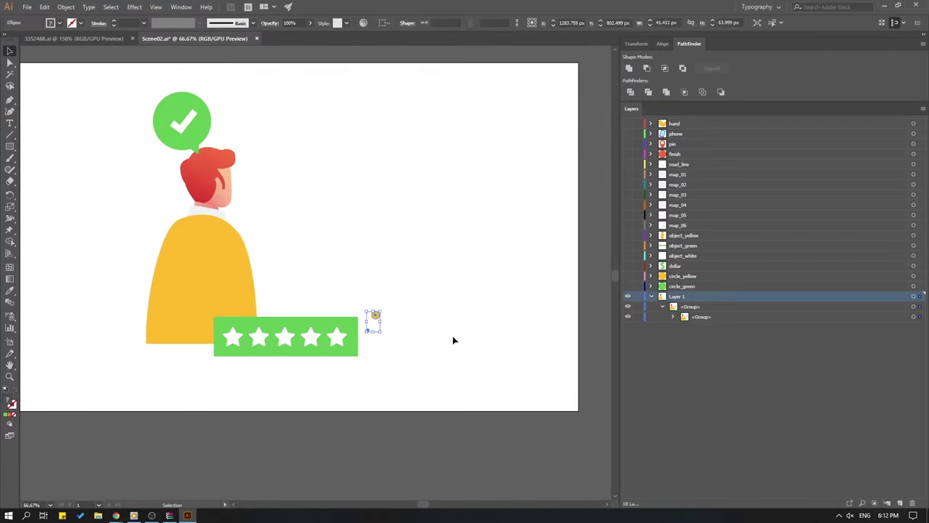
key(Delete)
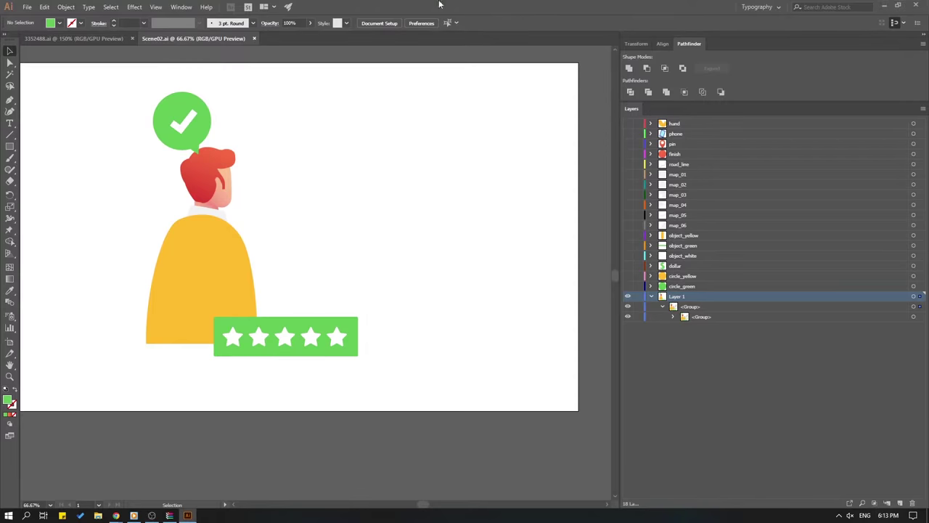
drag(326, 253, 406, 276)
Cut the first star out of the green star bar using direct selection.
key(ctrl+1)
click(407, 333)
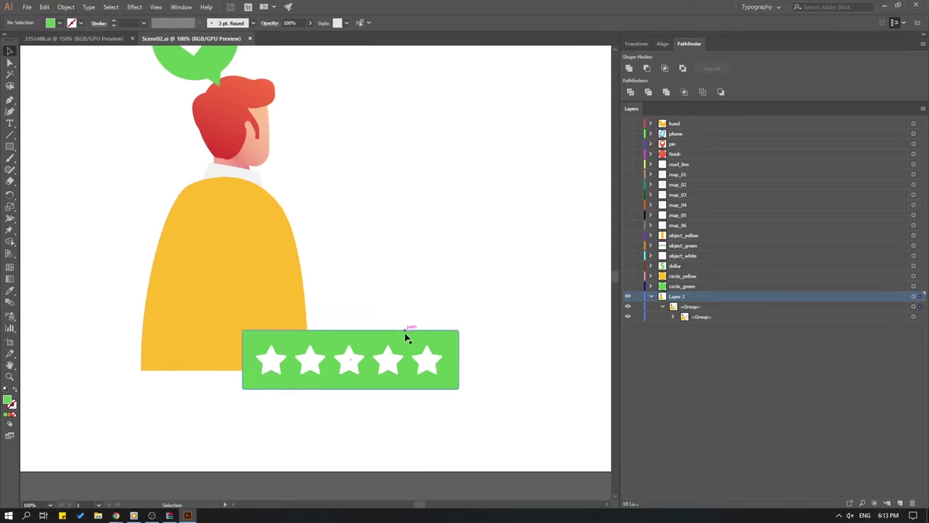
key(a)
click(270, 362)
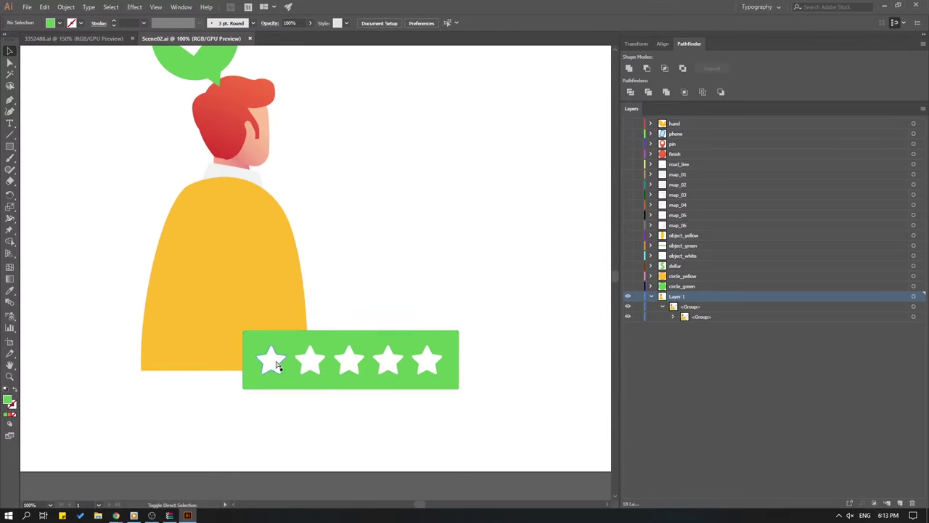
key(Delete)
key(v)
key(ctrl+shift+a)
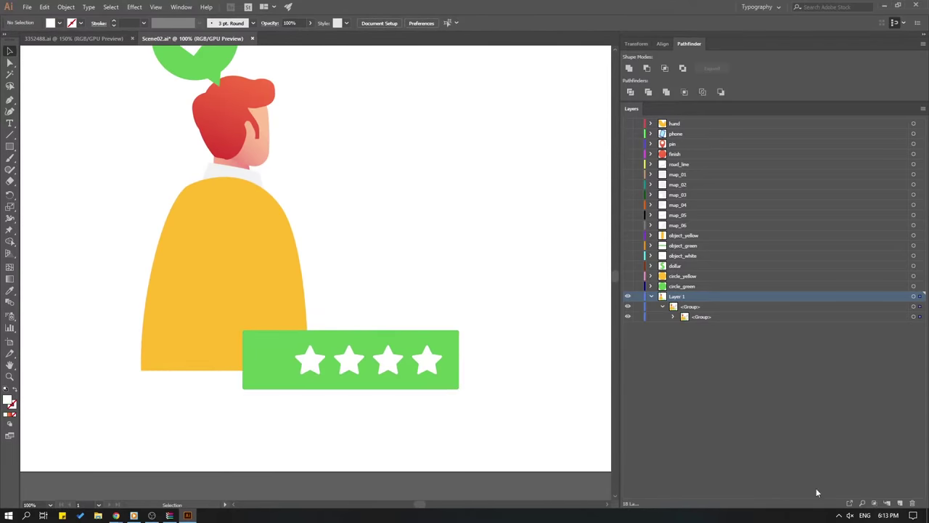
Add three new layers and move the leftmost remaining star onto Layer 22, hiding it.
click(901, 504)
click(902, 504)
click(901, 504)
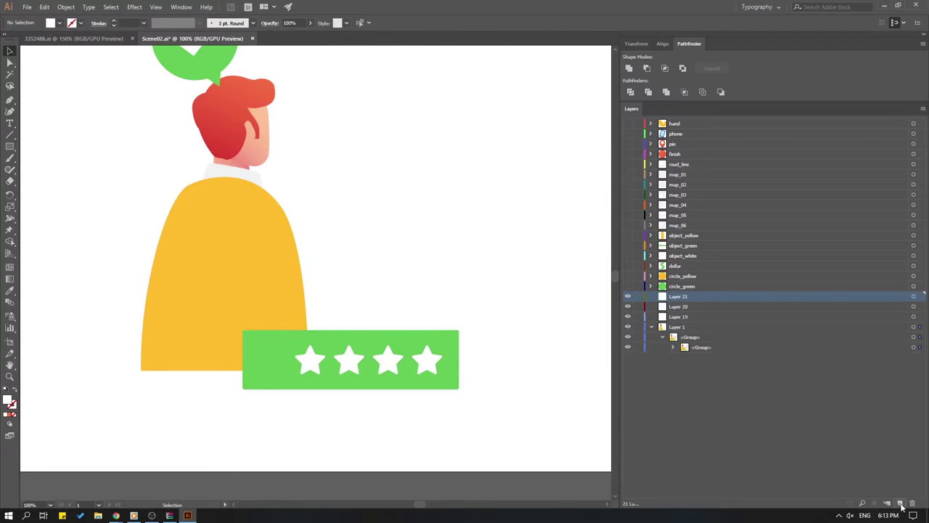
click(901, 504)
click(901, 504)
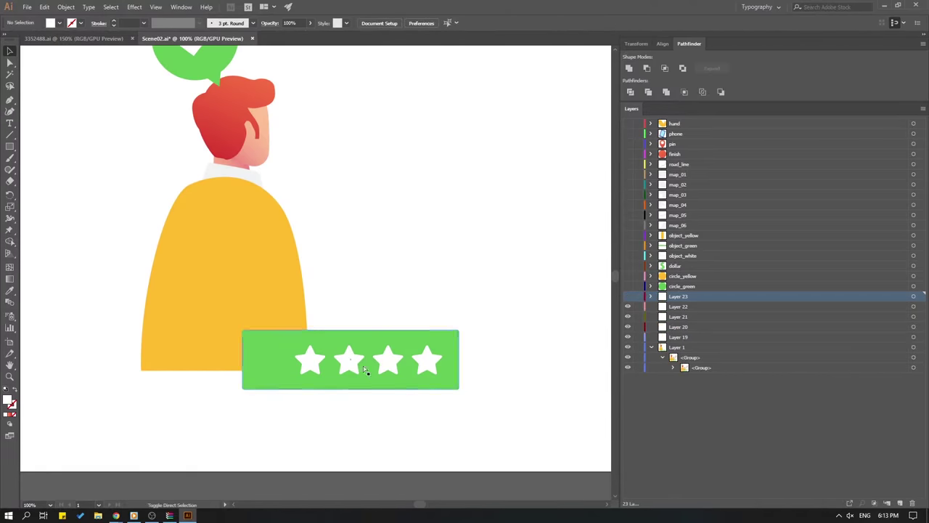
click(309, 361)
key(ctrl+x)
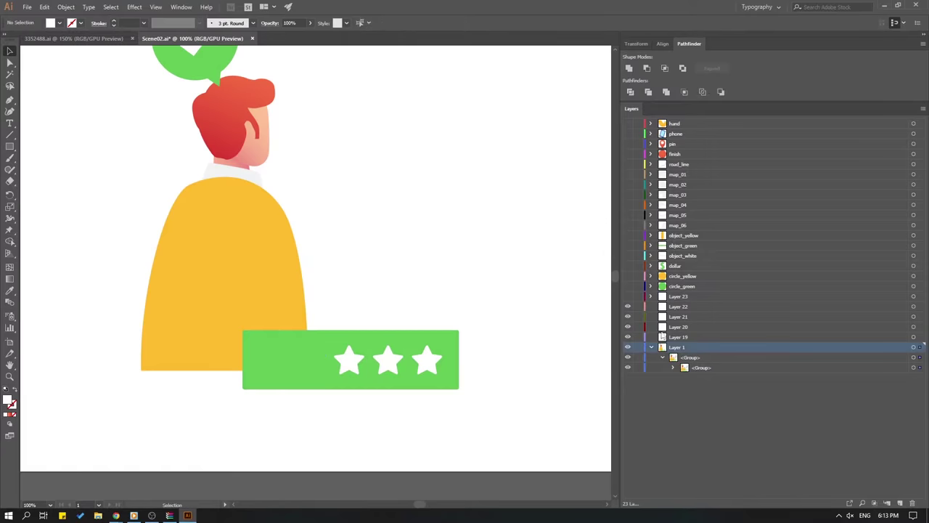
click(678, 308)
key(ctrl+f)
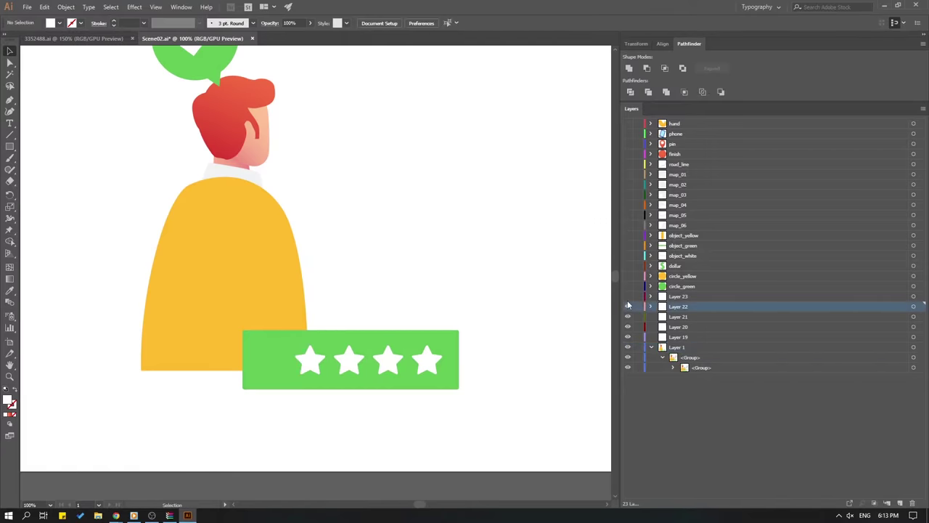
click(629, 308)
Move the next star onto Layer 21 and hide that layer.
click(347, 360)
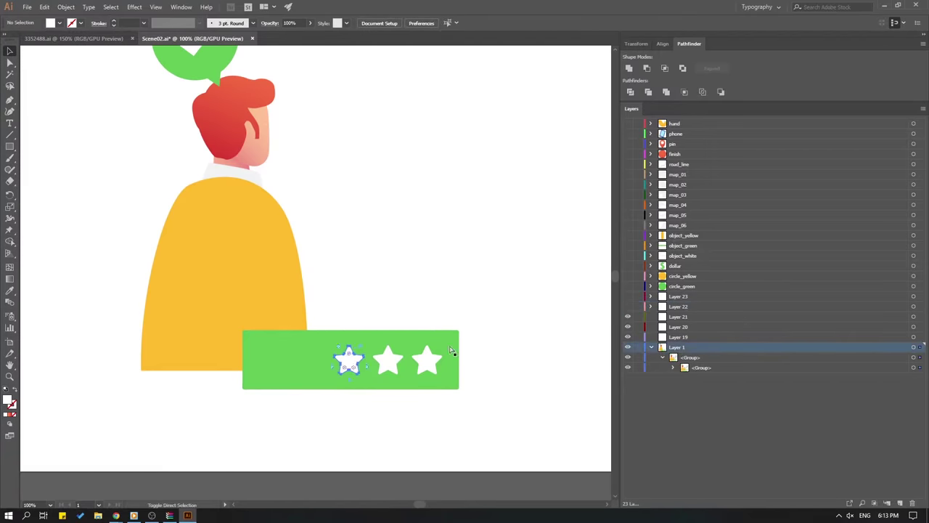
key(ctrl+x)
click(666, 319)
key(ctrl+f)
click(535, 283)
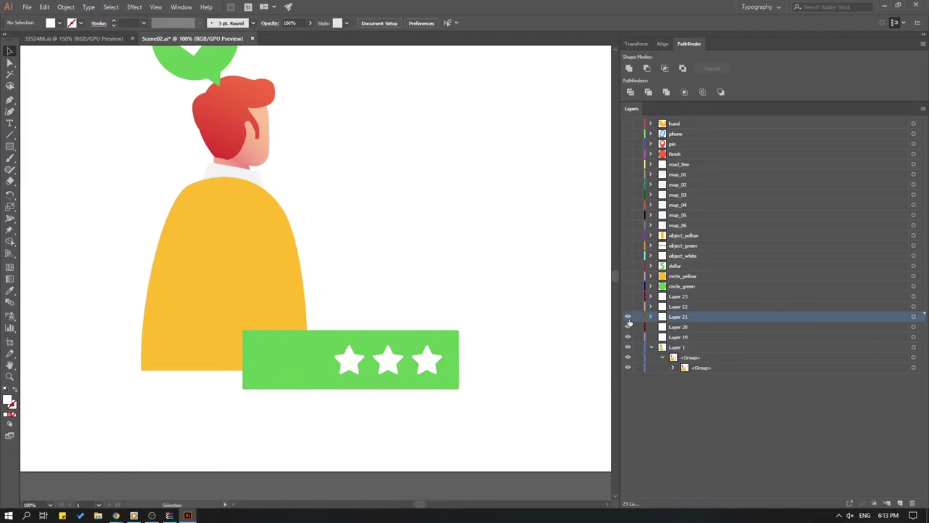
click(628, 317)
Move the next star onto Layer 20 and hide that layer.
click(388, 361)
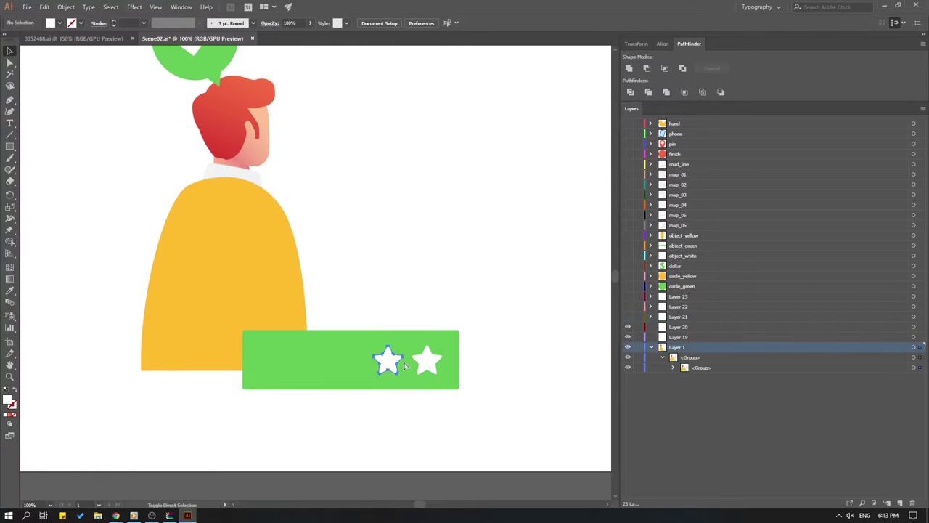
key(ctrl+x)
click(664, 327)
key(ctrl+f)
click(525, 300)
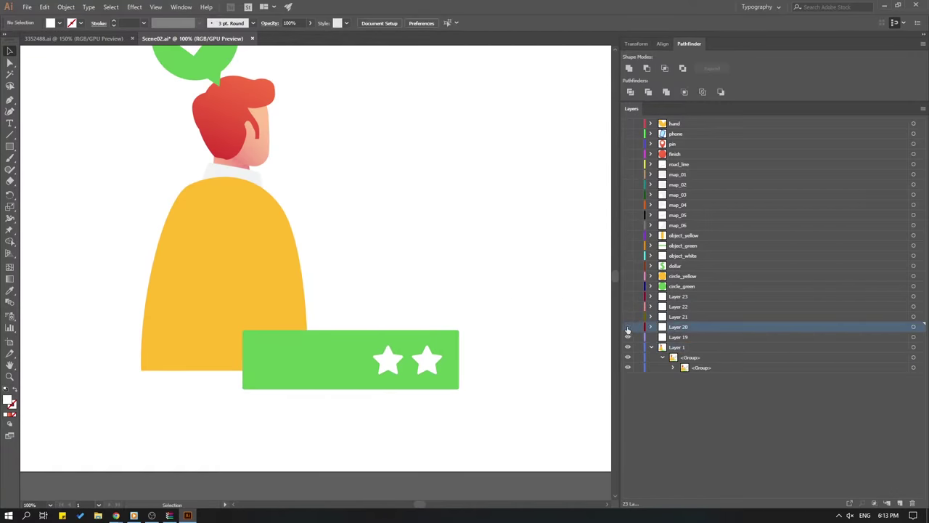
click(628, 327)
Paste the last star onto Layer 19 and show Layers 20 through 23 again.
click(675, 337)
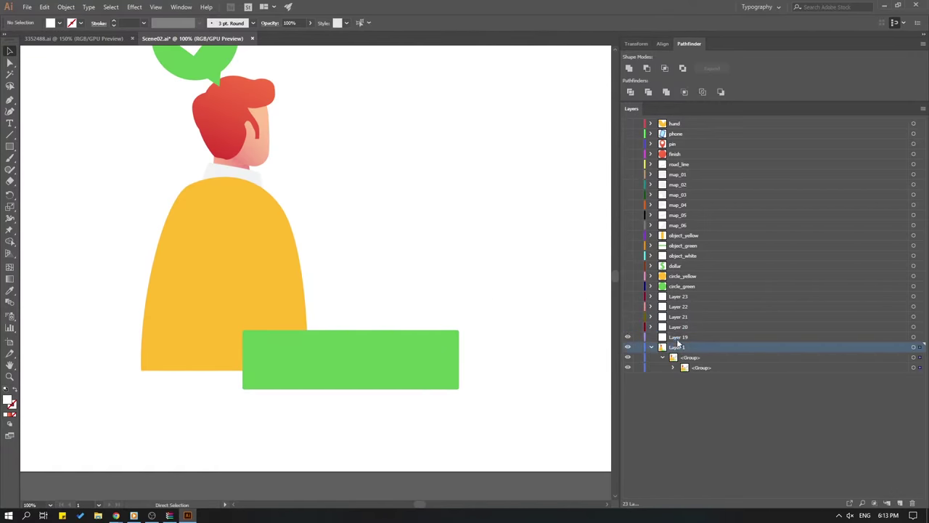
key(ctrl+f)
click(493, 236)
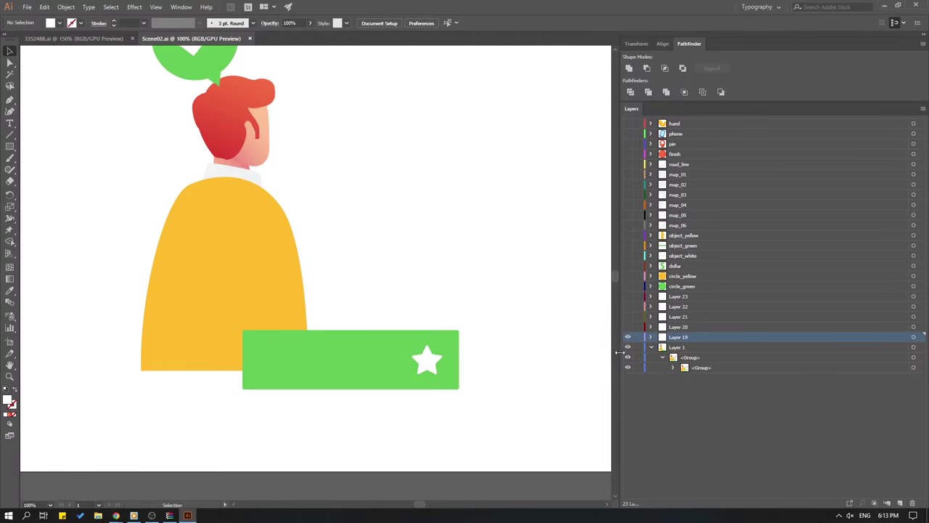
drag(628, 296, 628, 326)
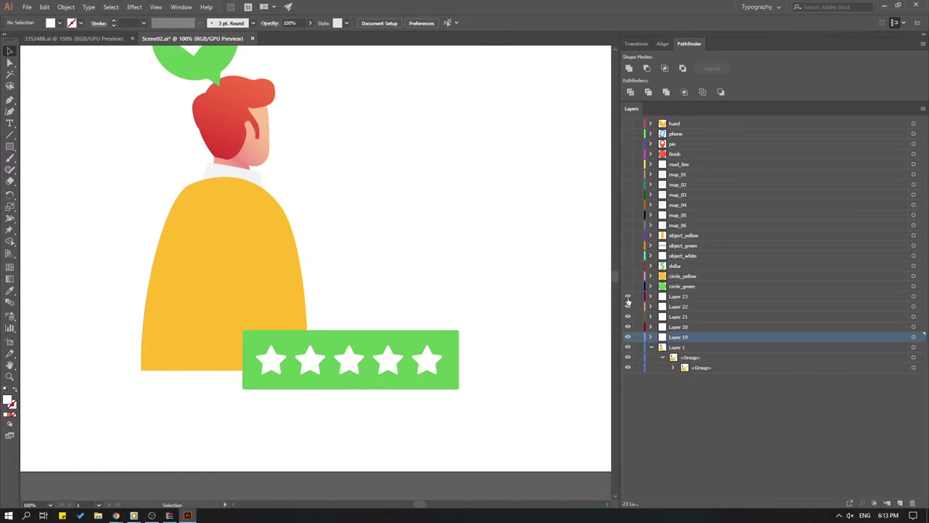
Show Layer 23 and rename Layers 23 and 22 to star_01 and star_02.
click(628, 296)
click(628, 296)
double_click(678, 296)
text(s)
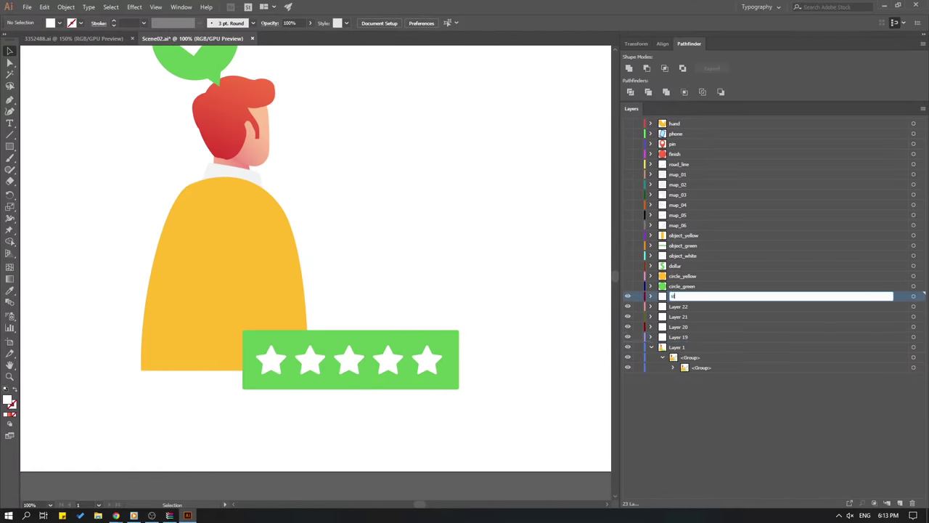
text(tar_01)
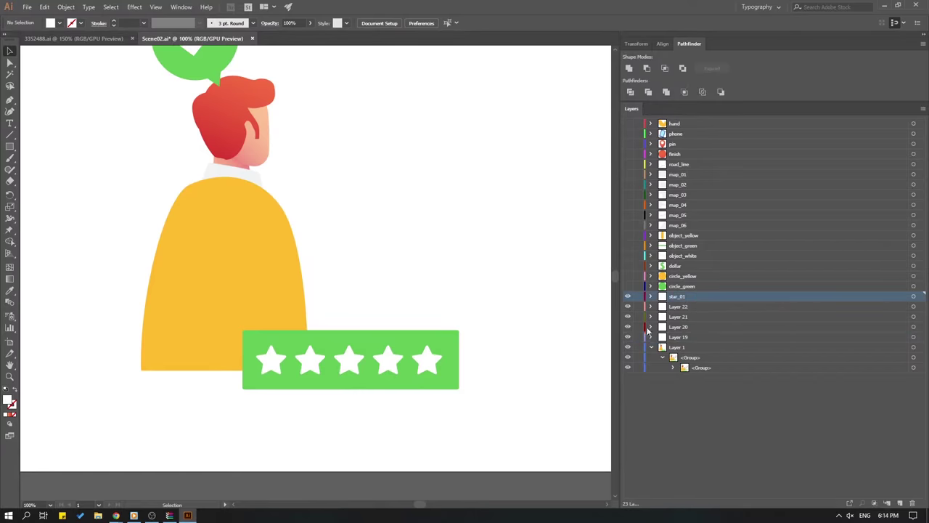
double_click(676, 308)
text(star_)
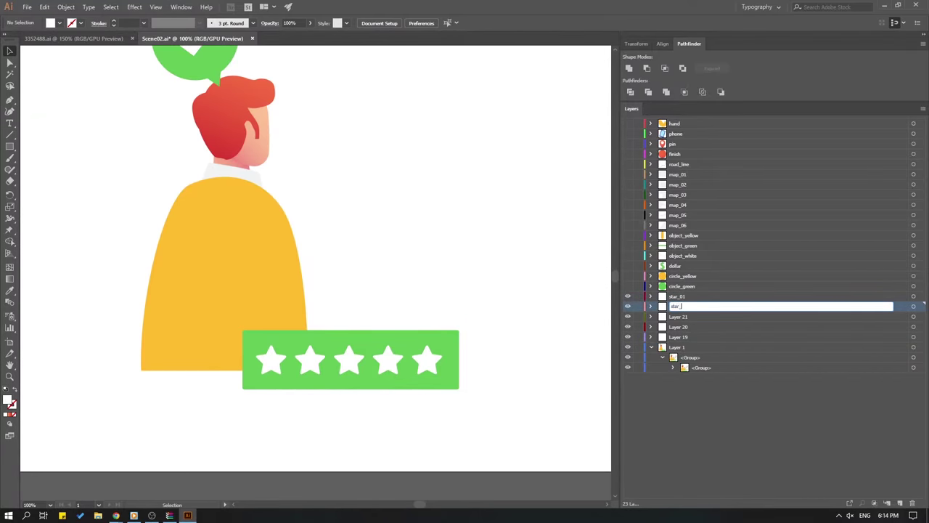
text(02)
key(Return)
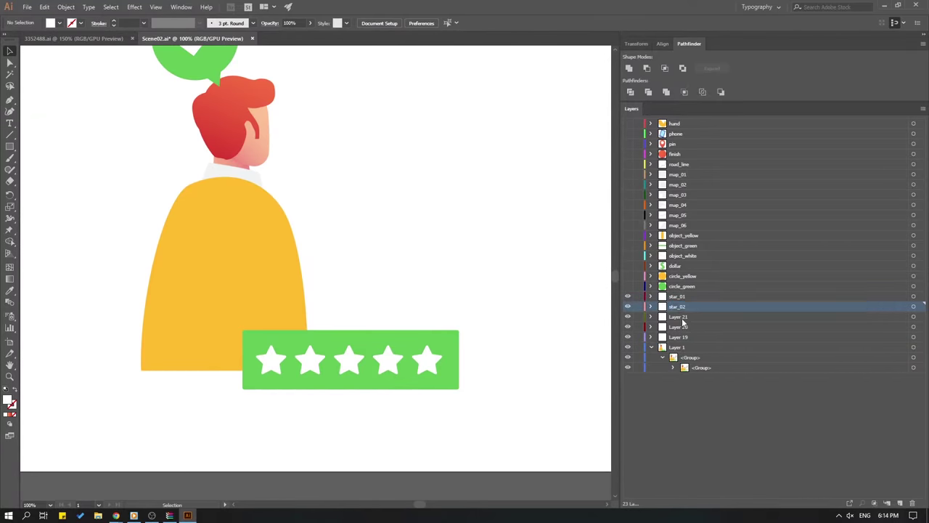
Rename Layers 21, 20 and 19 to star_03, star_04 and star_05, then save.
double_click(681, 317)
text(sta)
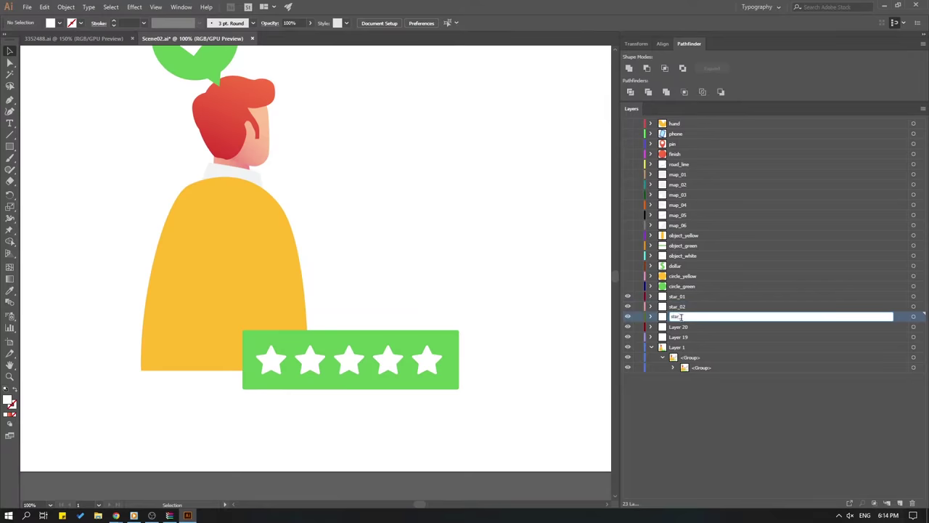
text(r_03)
key(Return)
double_click(679, 327)
text(s)
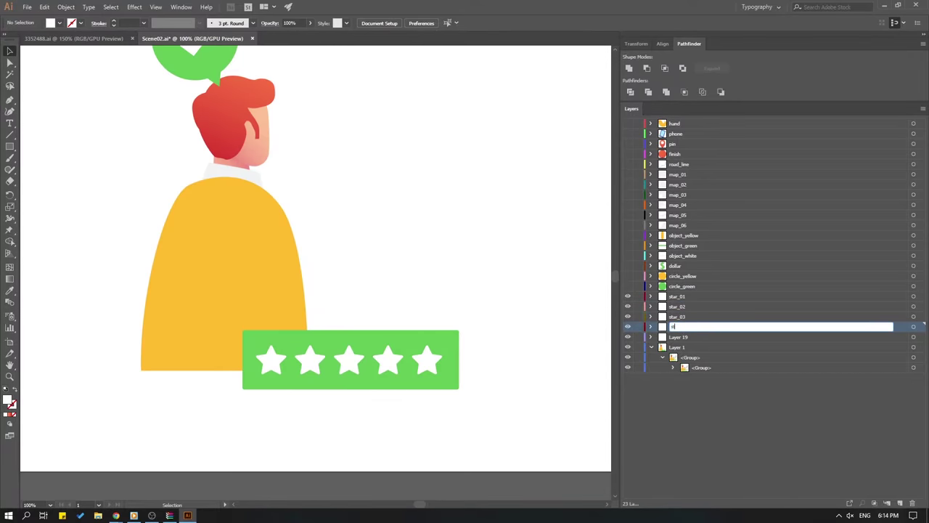
text(tar_04)
key(Return)
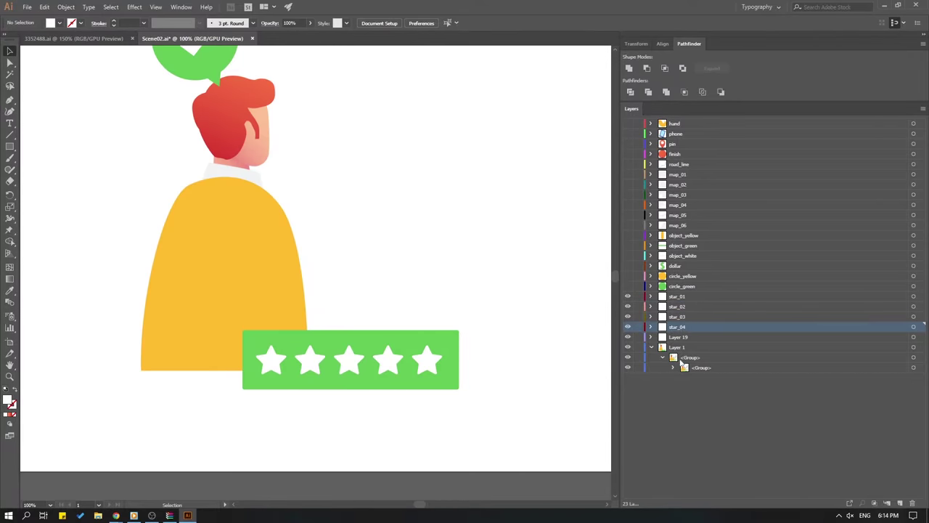
double_click(691, 340)
text(star)
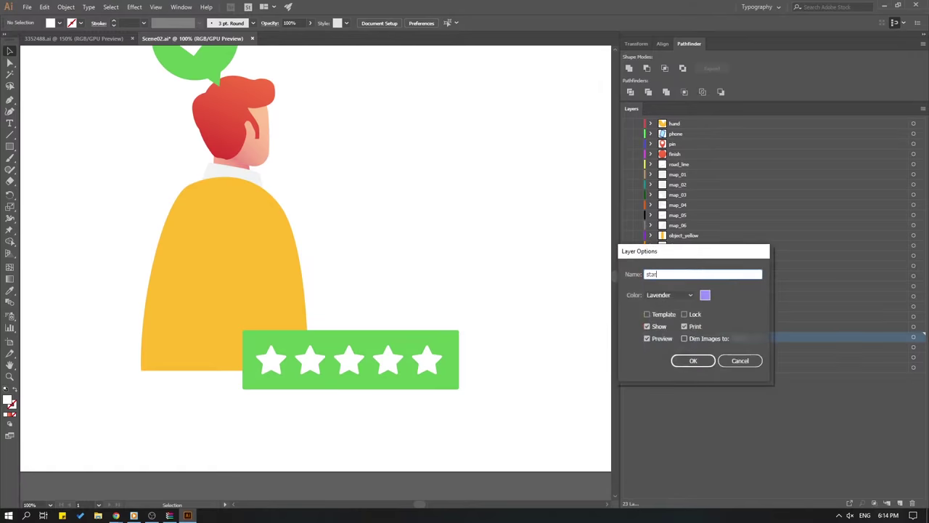
text(_05)
key(Return)
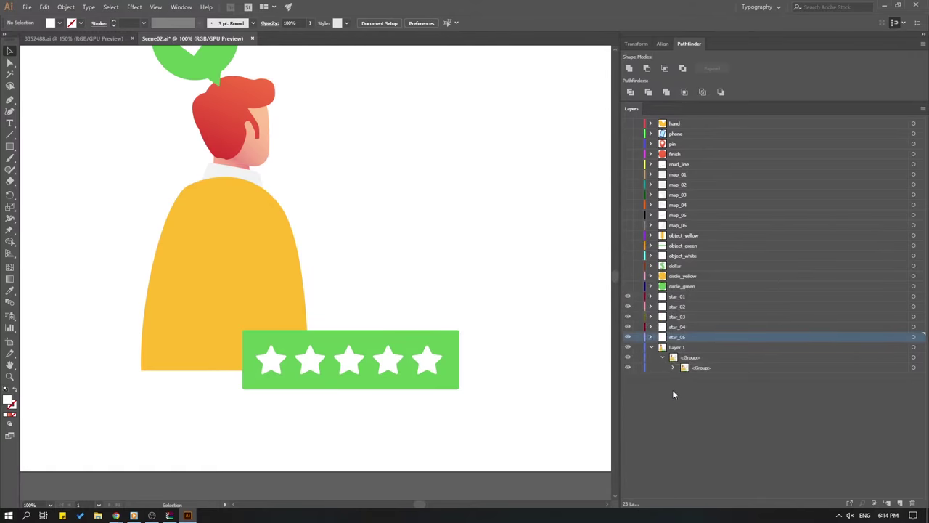
key(ctrl+s)
Hide the star_01 to star_05 layers and paste the green banner rectangle onto a new layer.
drag(628, 296, 628, 339)
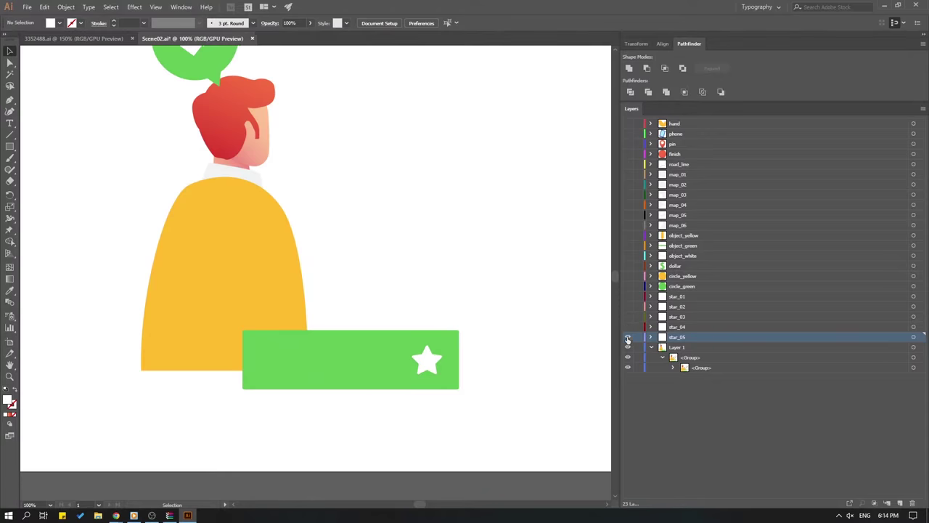
click(628, 339)
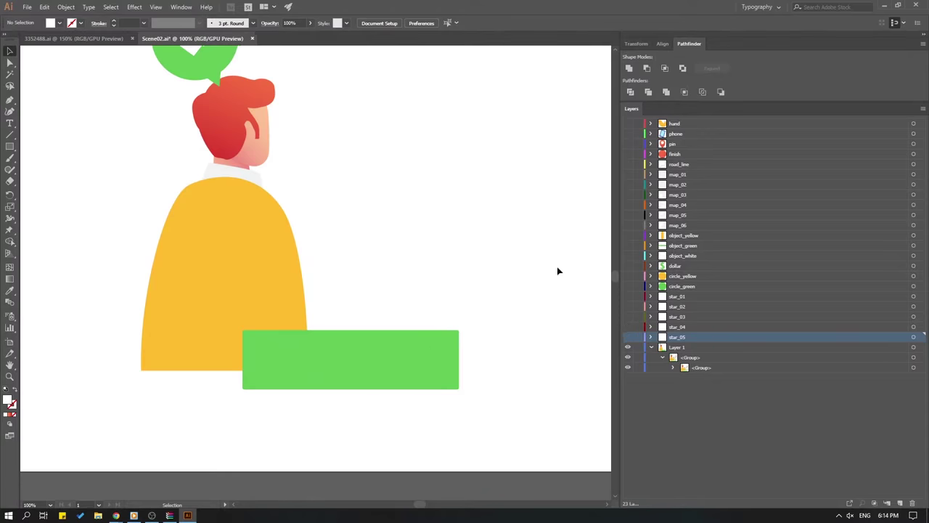
click(414, 354)
key(Delete)
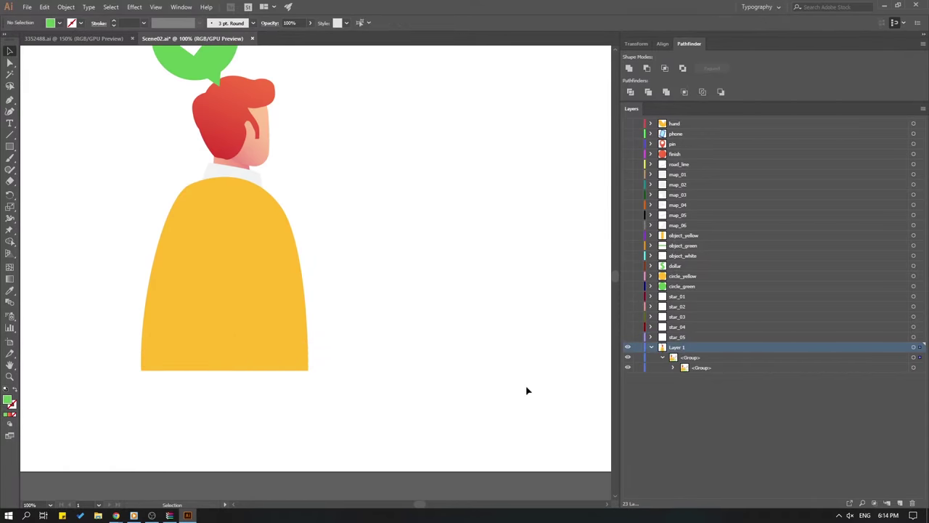
click(901, 502)
key(ctrl+f)
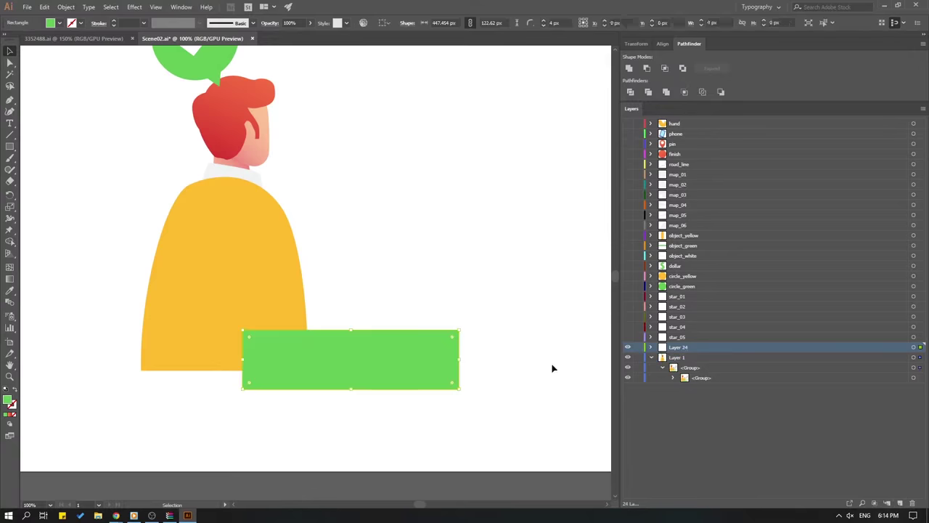
click(552, 368)
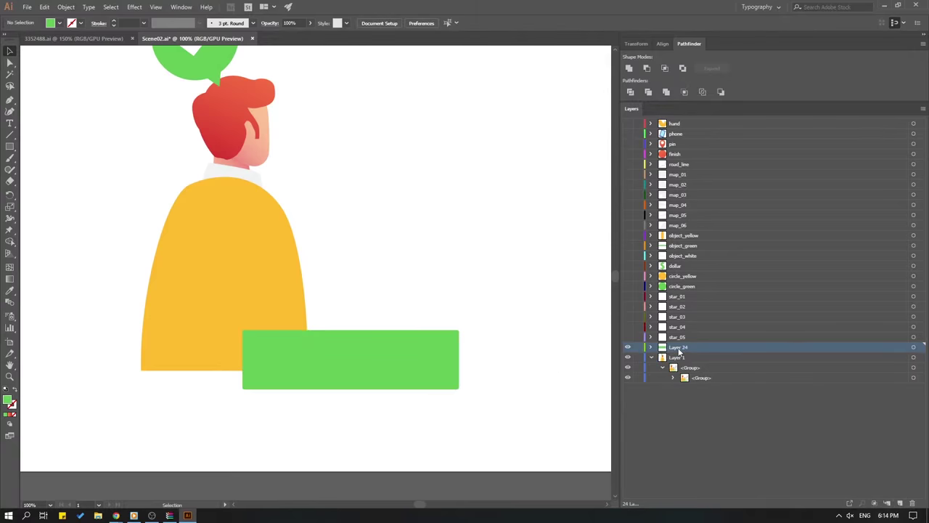
Name the new banner layer star_BG and hide it.
double_click(679, 348)
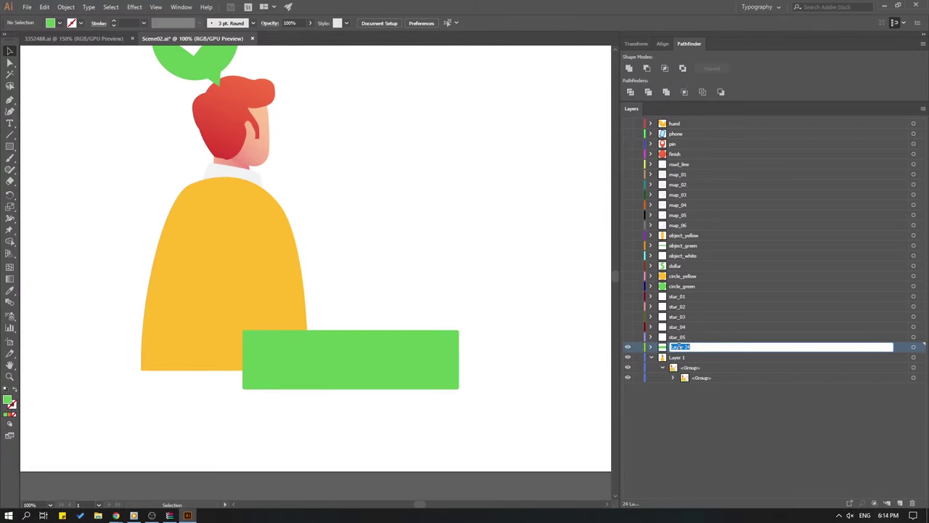
text(l)
text(tar_BG)
key(Return)
click(628, 347)
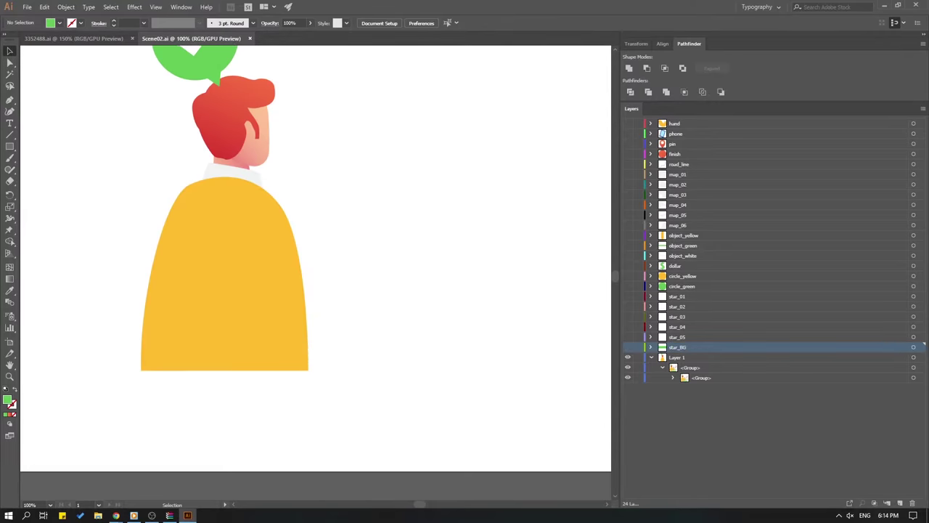
key(alt+Tab)
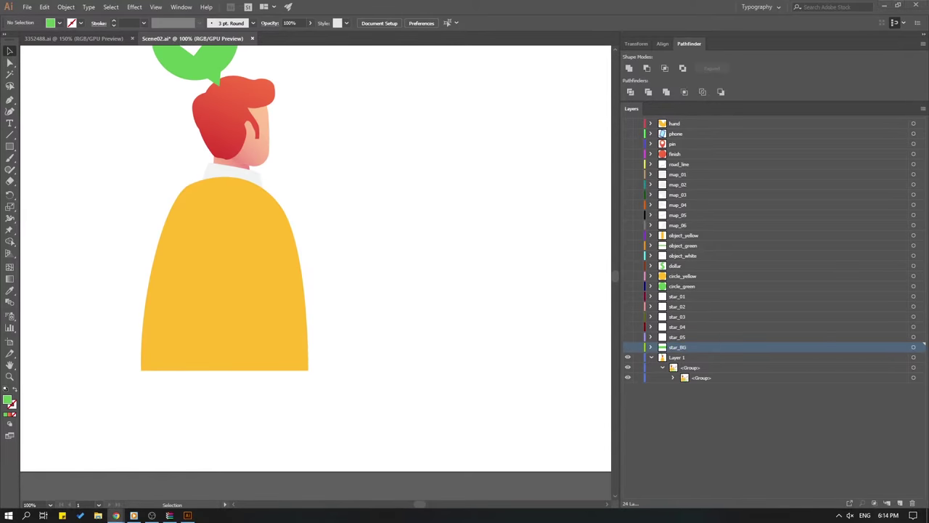
scroll(224, 348, up, 3)
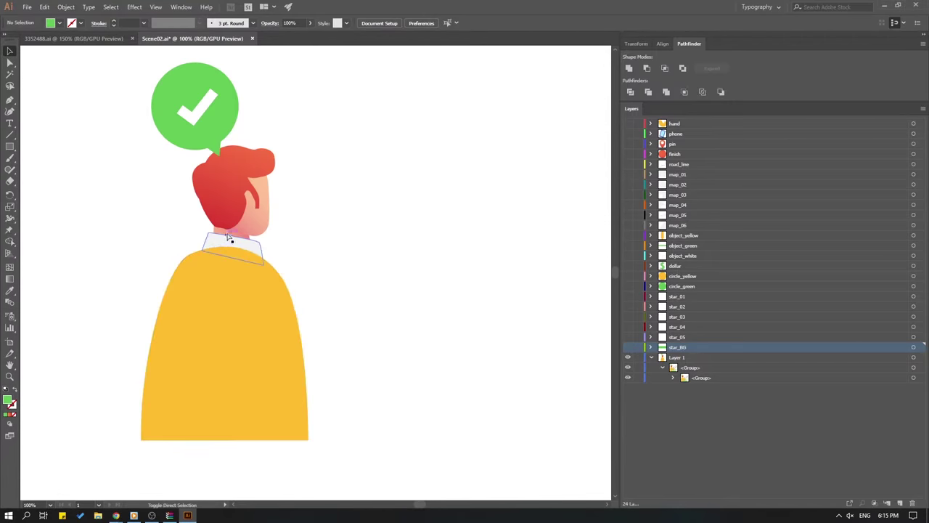
Move the neck shadow, collar and yellow body into place on a new layer.
scroll(166, 312, up, 2)
scroll(167, 313, up, 1)
scroll(167, 315, left, 4)
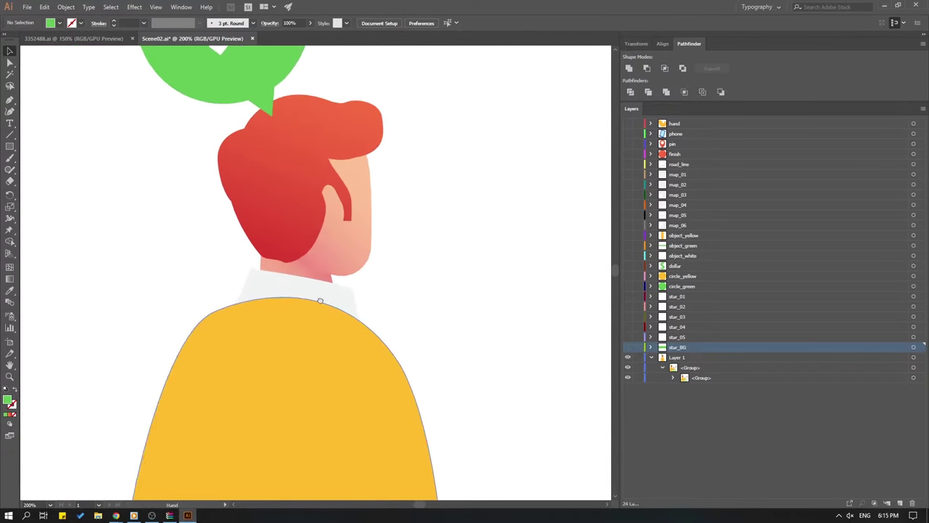
click(289, 281)
shift+click(287, 289)
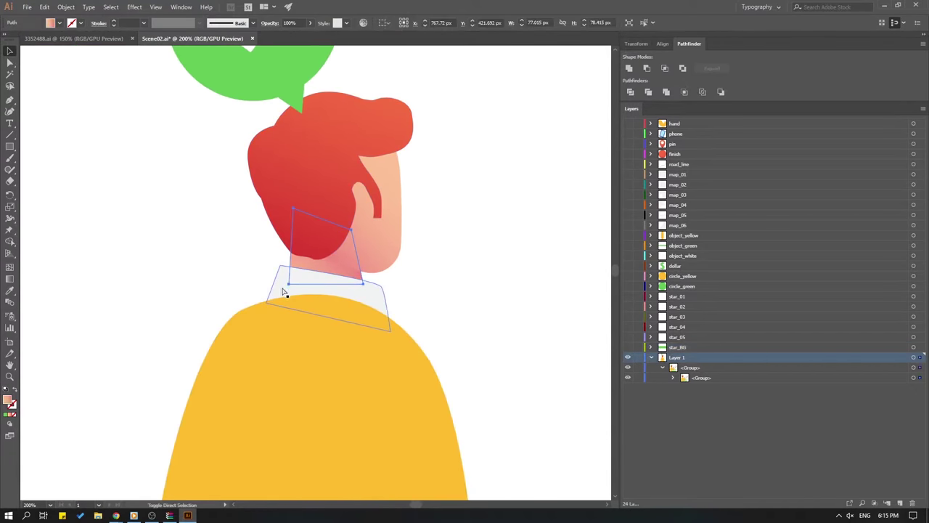
shift+click(274, 318)
key(ctrl+minus)
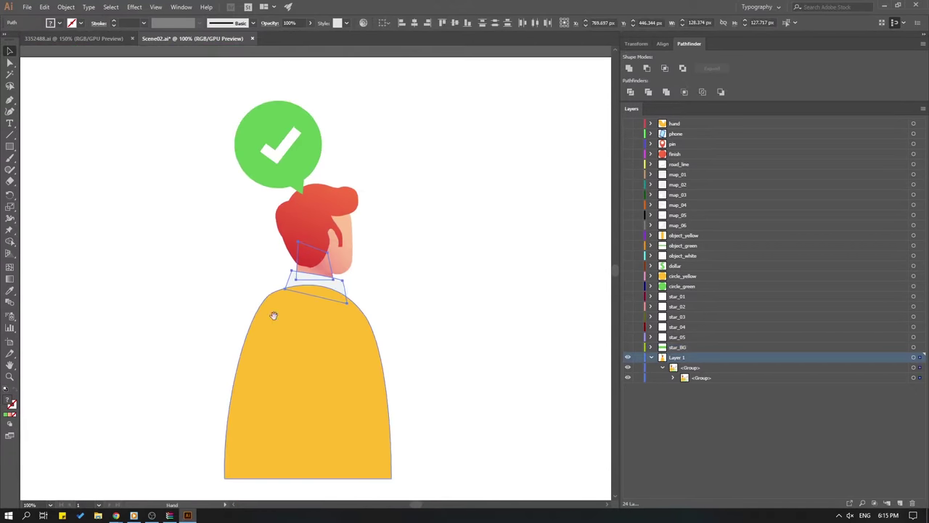
key(ctrl+minus)
key(v)
key(Delete)
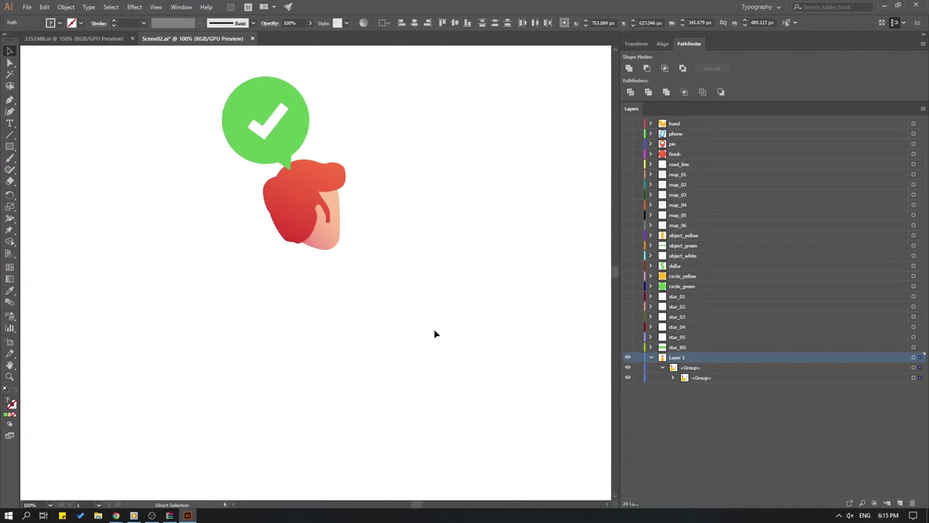
click(900, 504)
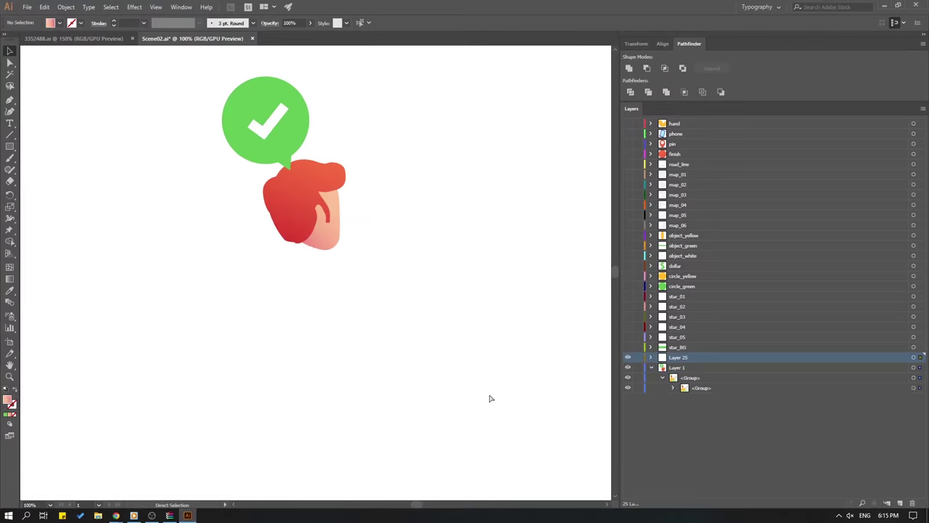
key(ctrl+f)
click(528, 376)
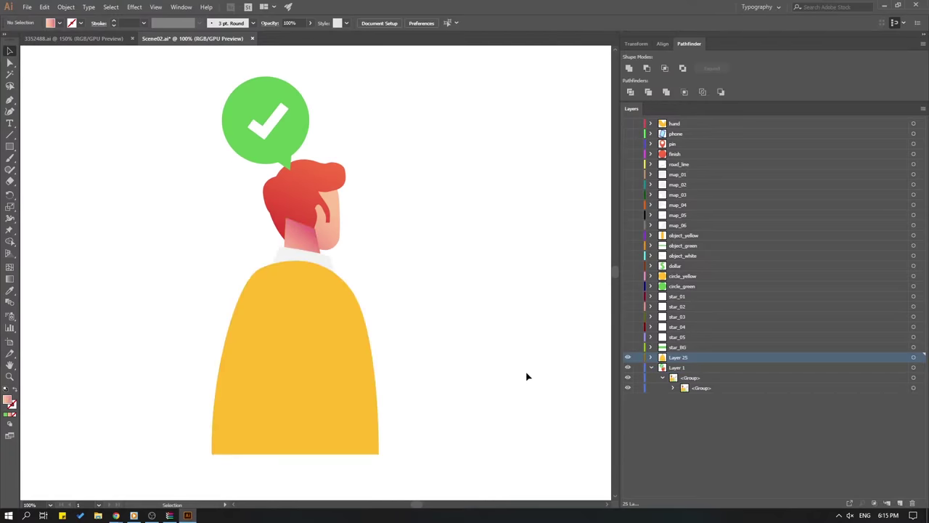
Name the new layer Body and hide it.
double_click(677, 357)
text(Body)
key(Return)
click(628, 358)
Cut the white checkmark out of Layer 1.
scroll(254, 274, up, 2)
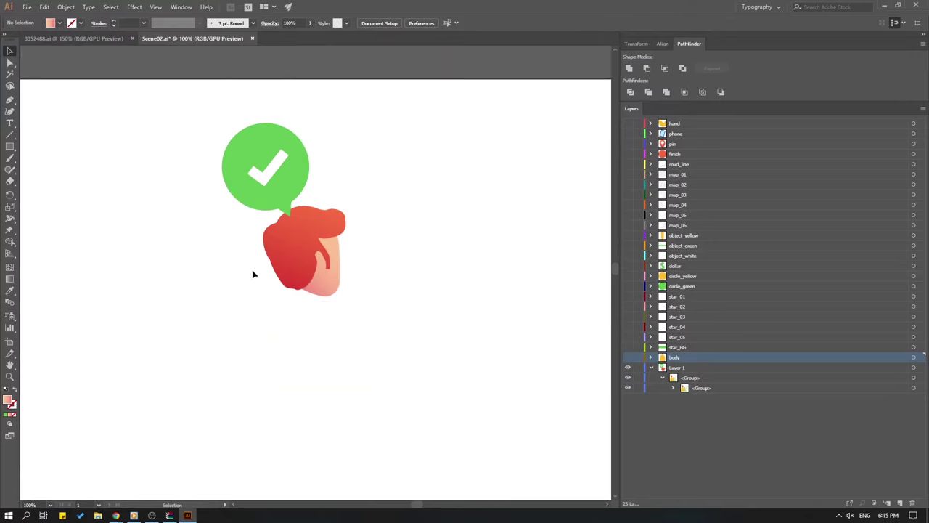
scroll(253, 273, up, 1)
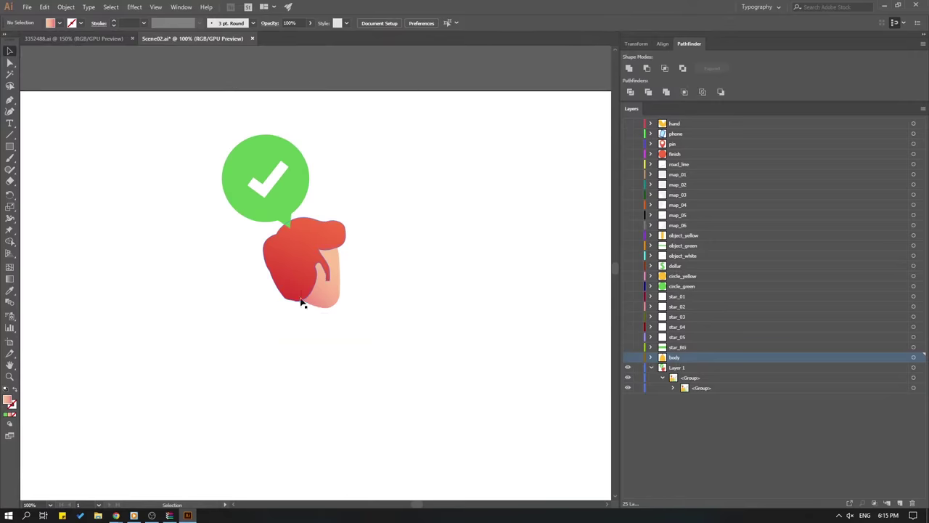
click(272, 186)
key(Delete)
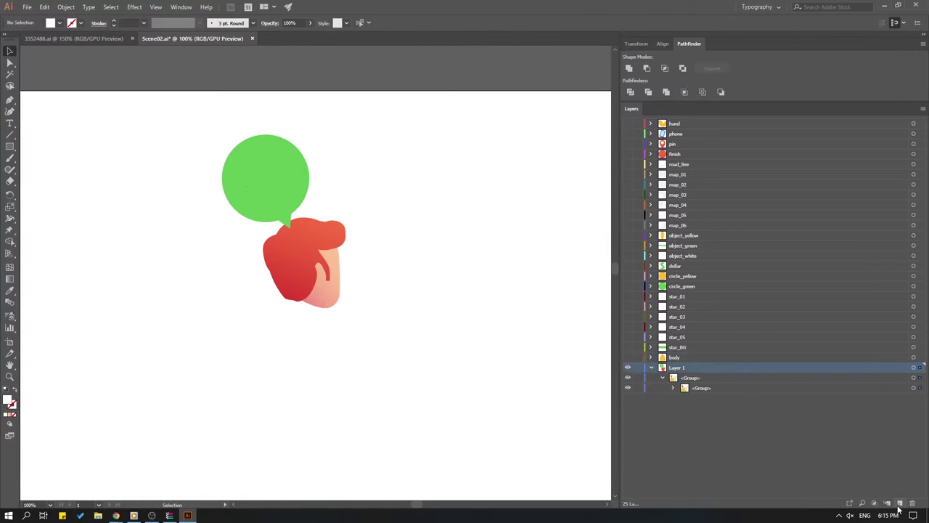
Paste the checkmark onto a new layer named check and hide it.
click(900, 503)
key(ctrl+f)
click(554, 344)
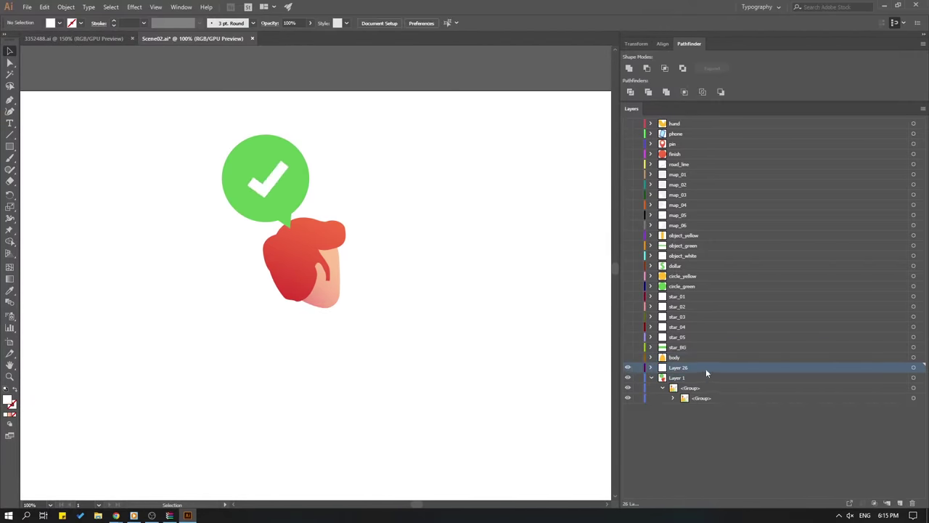
double_click(683, 366)
text(check)
key(Return)
click(628, 368)
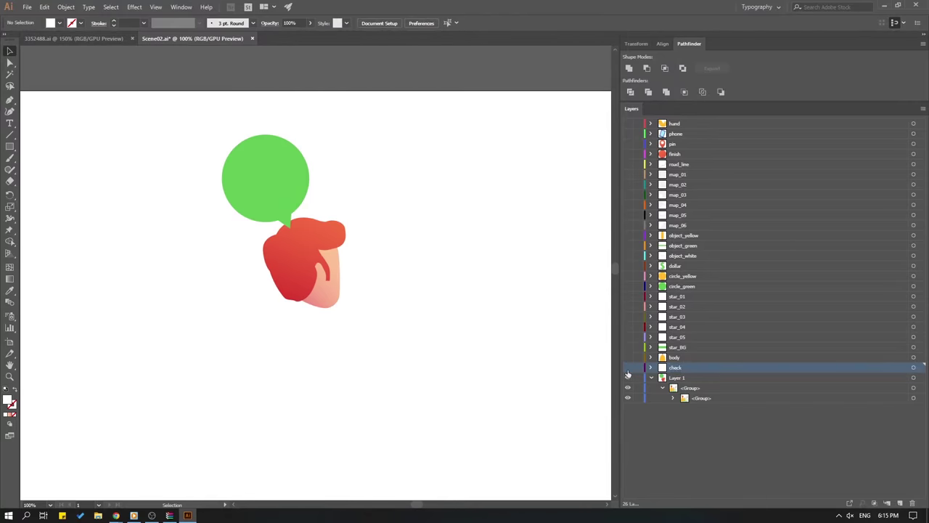
Move the green speech-bubble circle onto a new layer named check_bg.
click(268, 167)
key(ctrl+x)
click(900, 503)
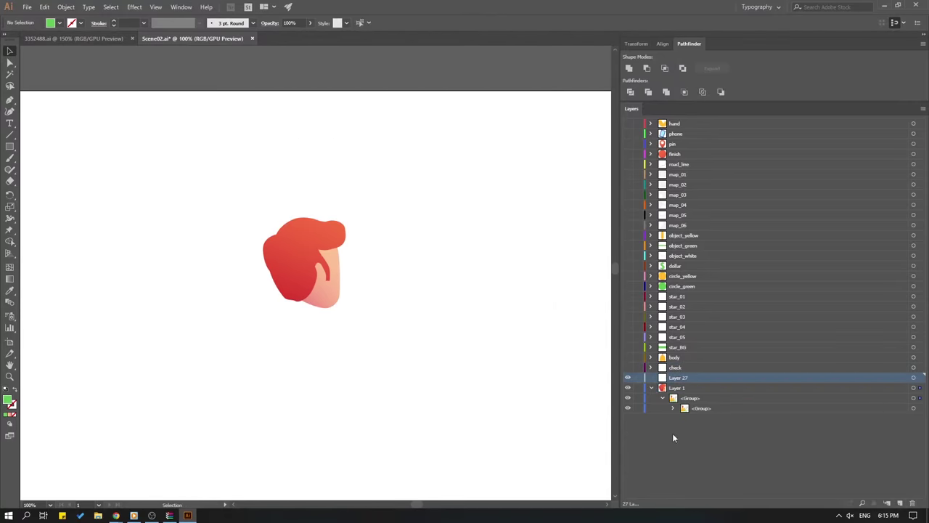
key(ctrl+f)
click(566, 386)
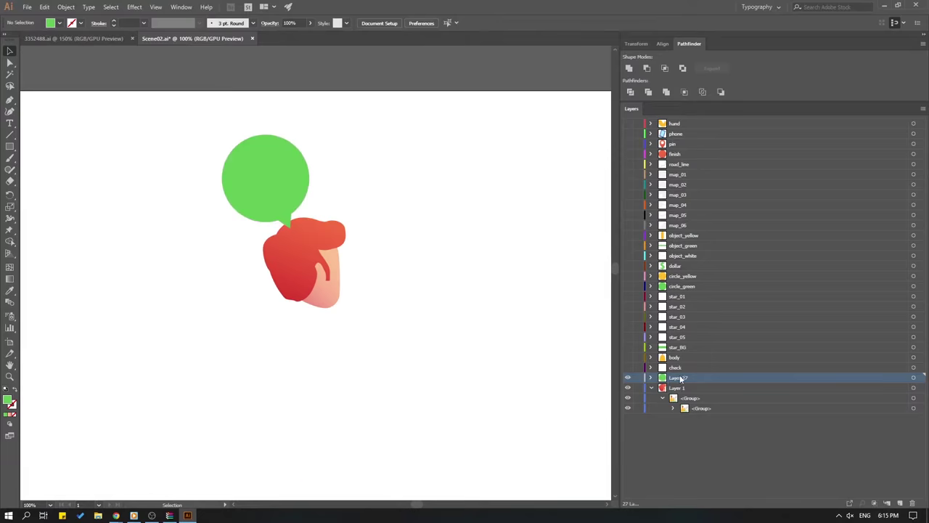
double_click(680, 379)
text(check)
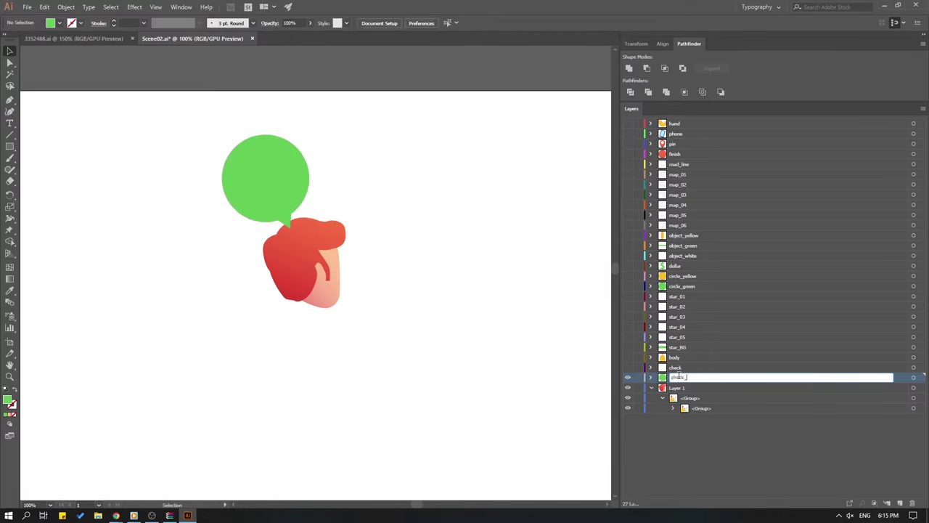
text(_b)
key(Return)
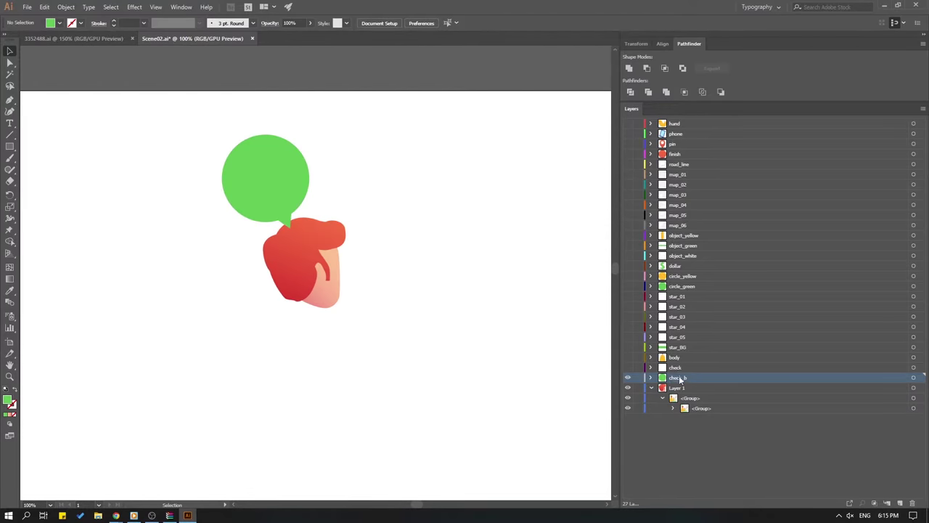
double_click(680, 379)
click(699, 378)
text(g)
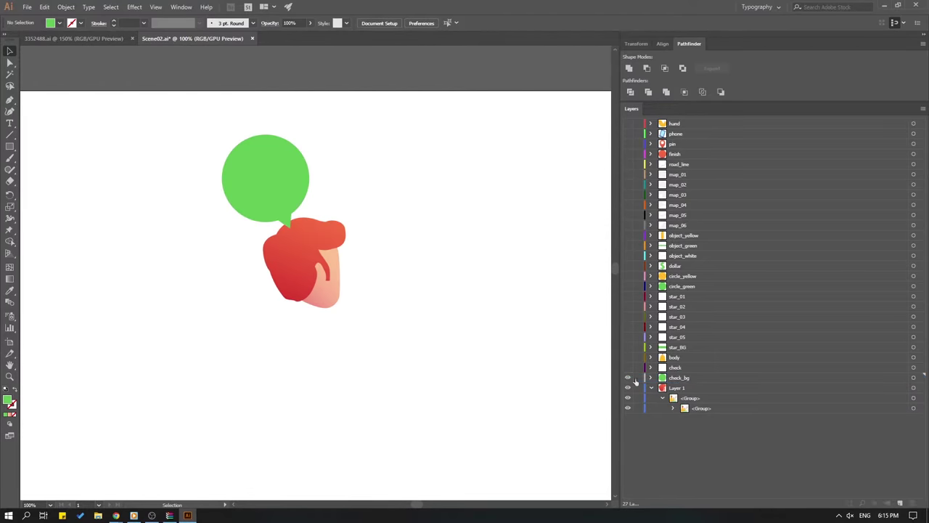
Hide the check and check_bg layers and cut the head artwork from Layer 1.
click(628, 367)
click(628, 377)
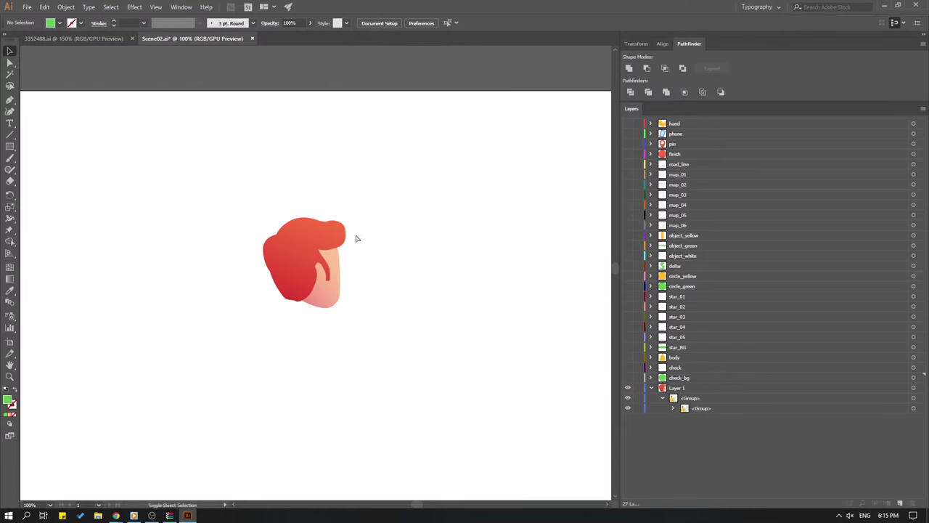
drag(385, 181, 247, 347)
key(Delete)
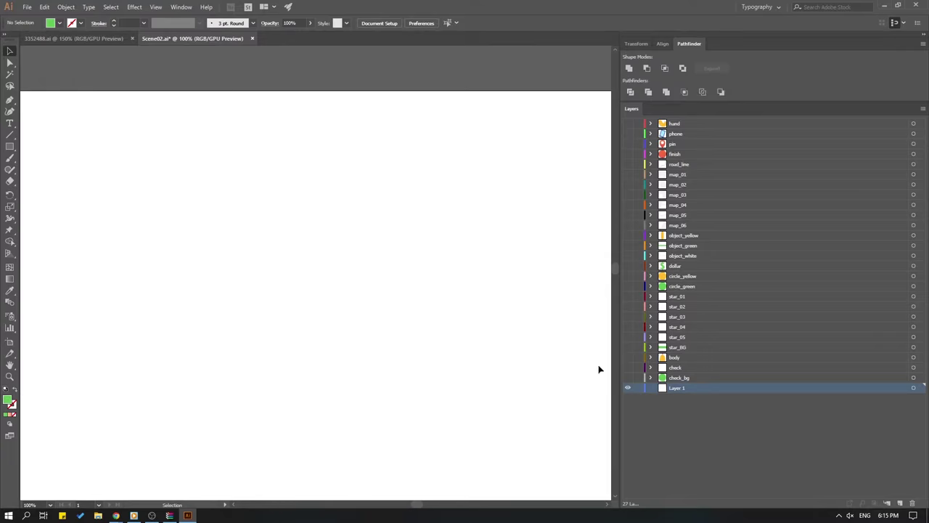
Paste the head artwork in place on a new Layer 28, delete the empty Layer 1, and save.
click(900, 503)
key(ctrl+f)
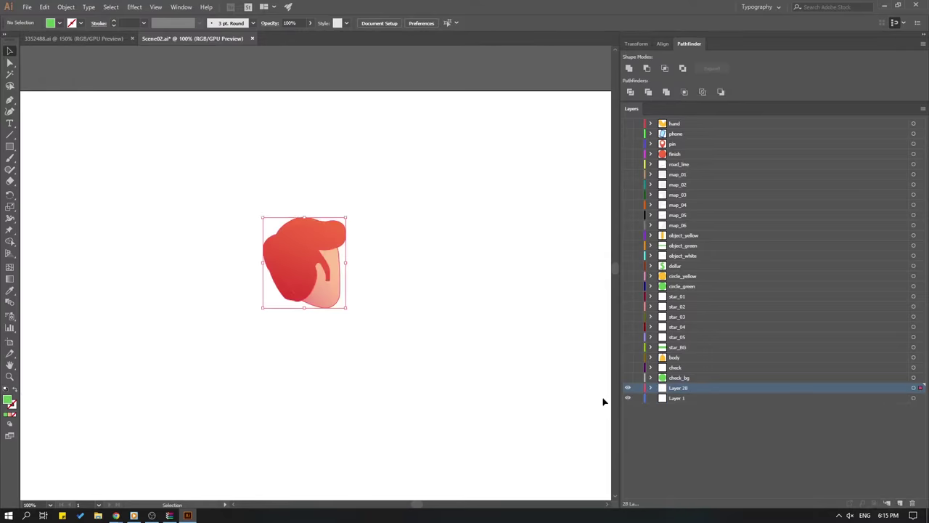
click(521, 337)
click(681, 399)
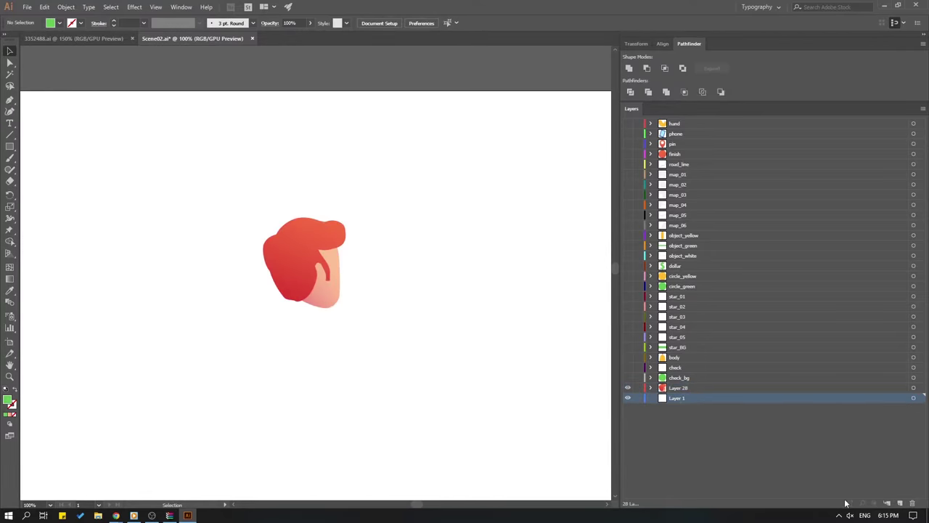
click(913, 502)
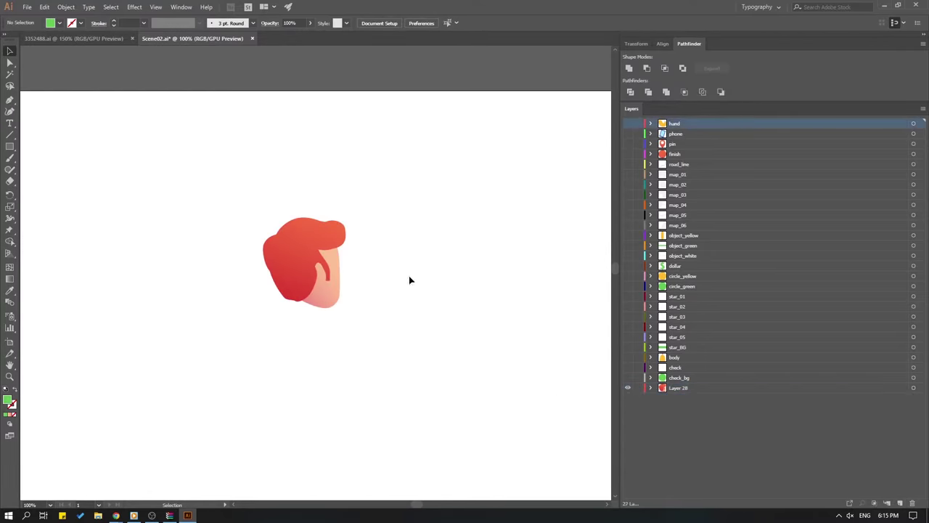
key(ctrl+s)
Make the hand, phone and body layers visible.
drag(628, 124, 693, 362)
shift+click(675, 134)
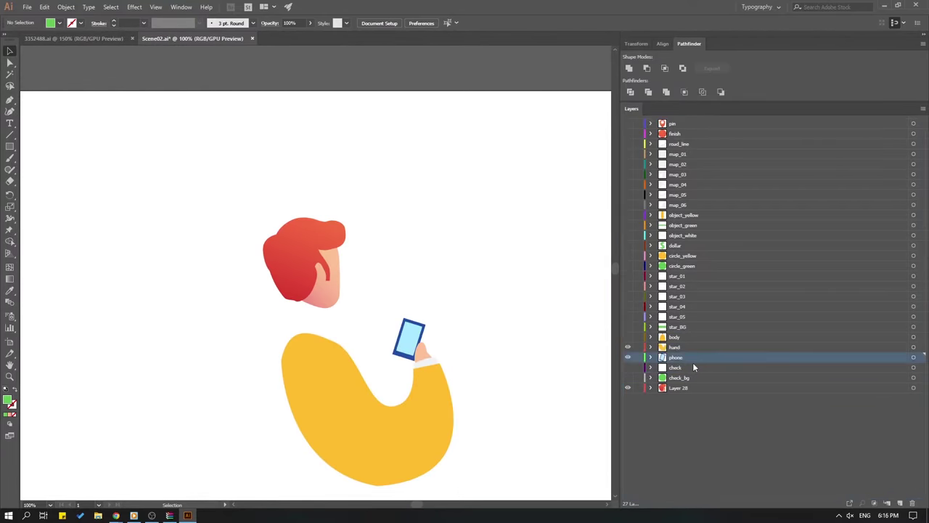
click(628, 337)
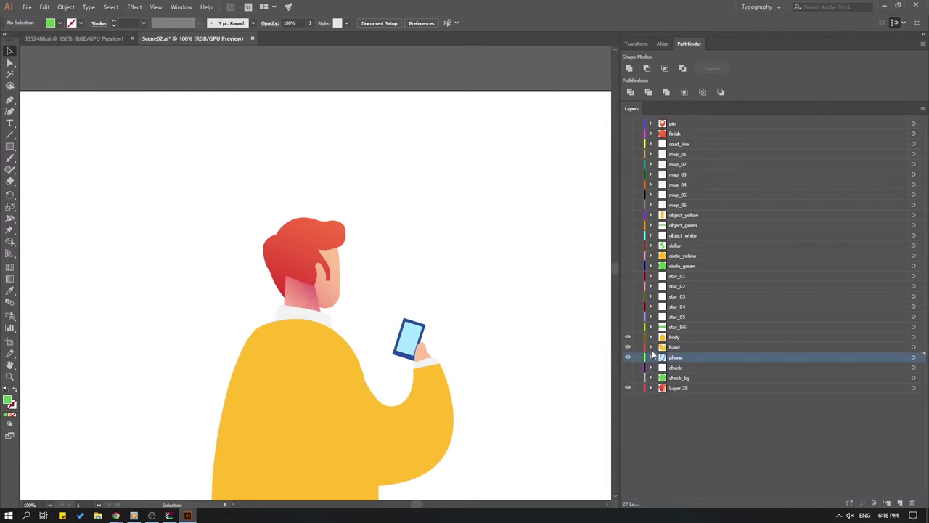
Show check_bg and check, then move Layer 28 above body and rename it 'head'.
click(628, 377)
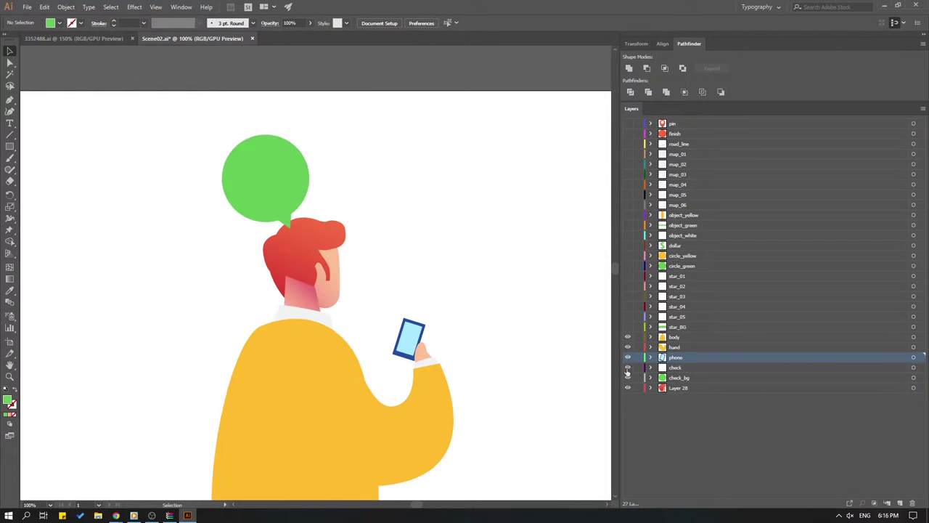
click(628, 367)
click(678, 389)
drag(675, 389, 686, 332)
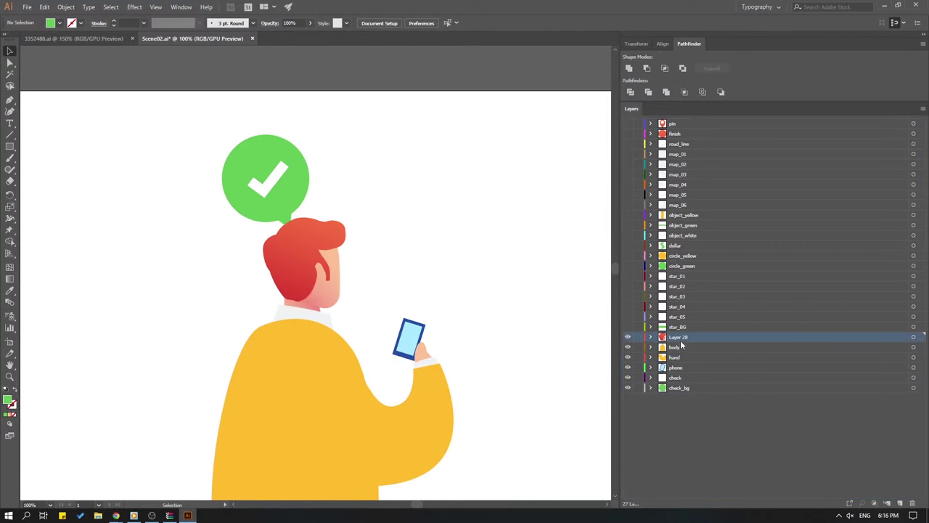
double_click(680, 337)
text(head)
key(Return)
click(693, 436)
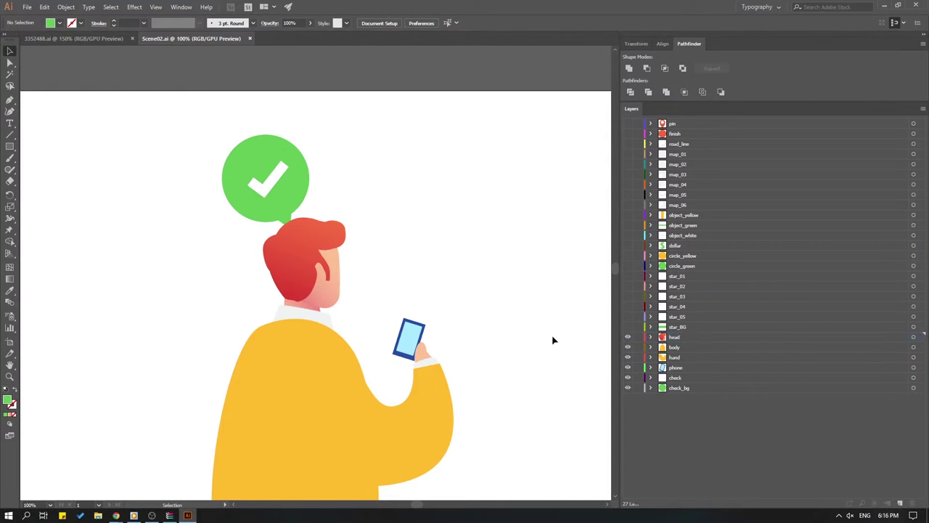
Move the check and check_bg layers up above the head layer.
click(661, 391)
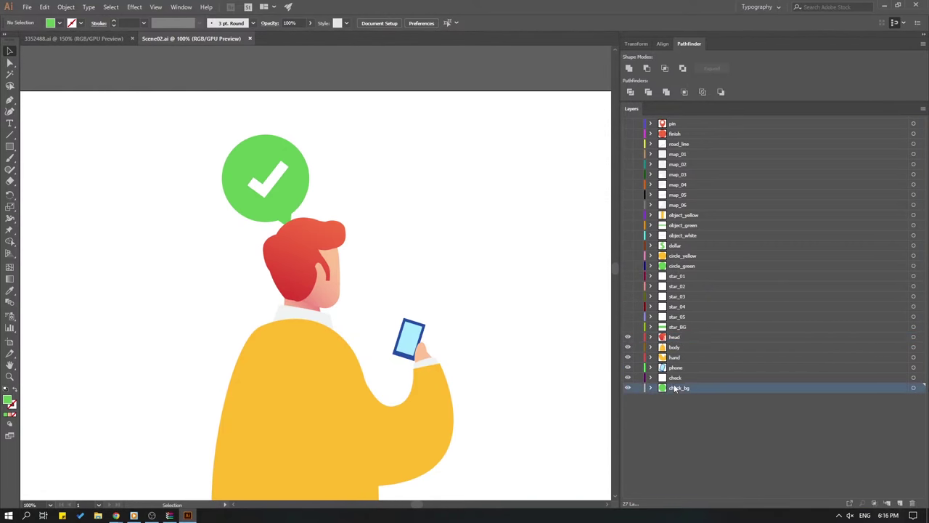
shift+click(674, 379)
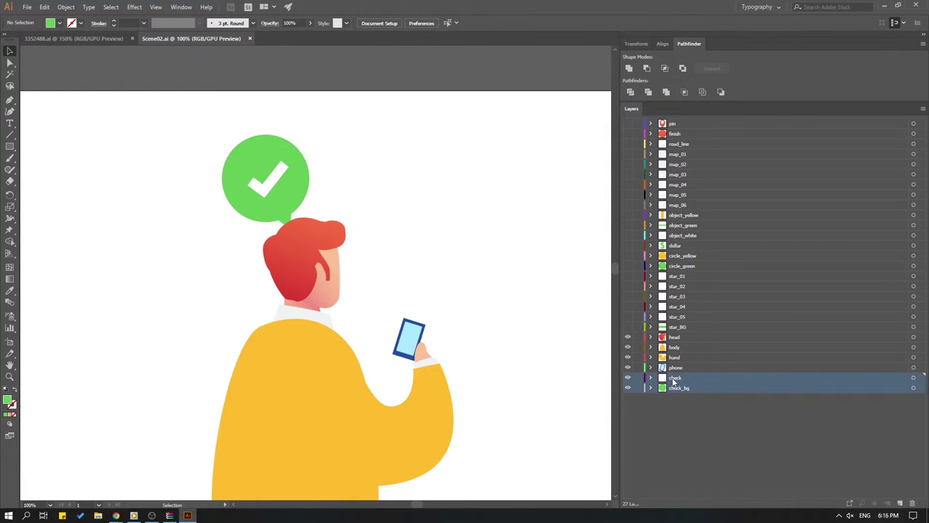
drag(674, 380, 627, 148)
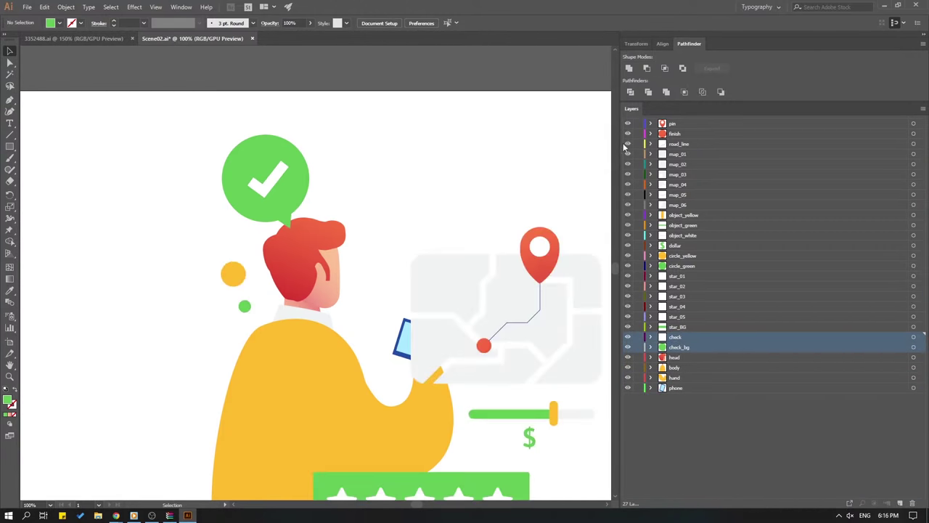
click(676, 279)
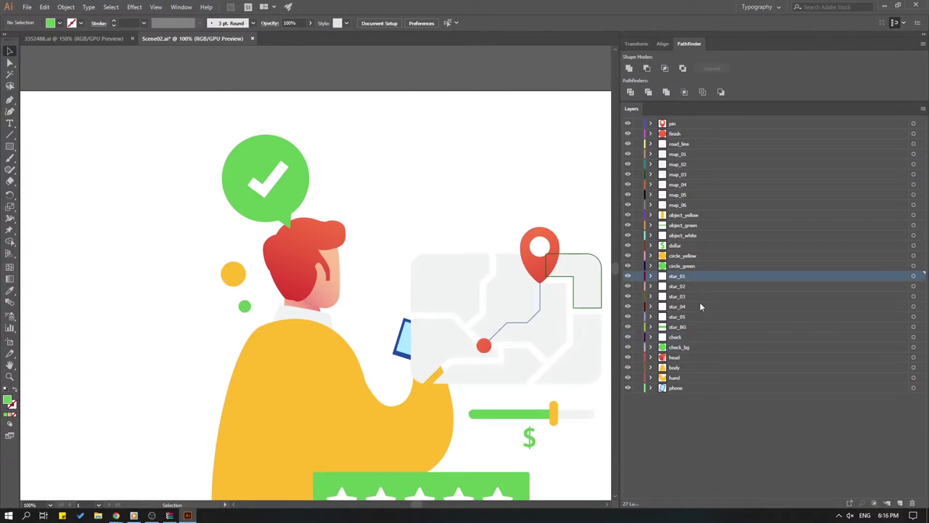
click(684, 357)
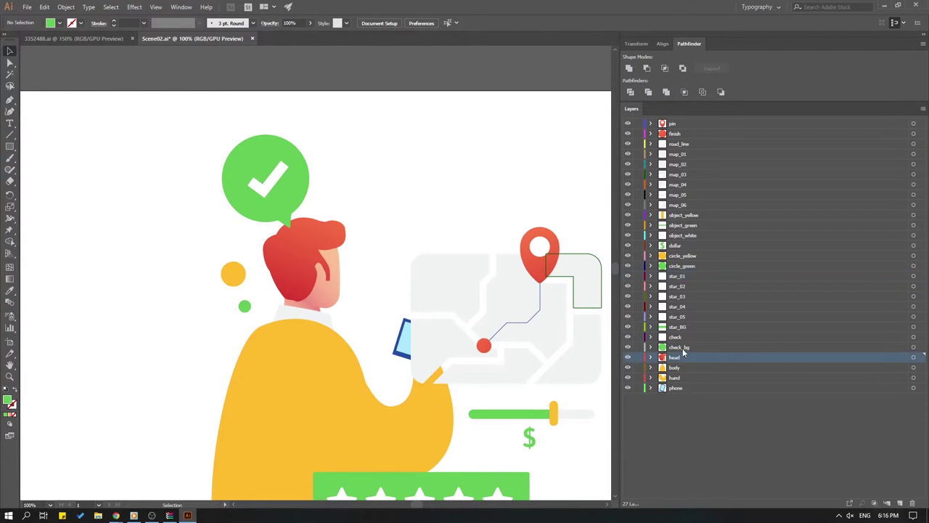
Move the check_bg, check, head, body, hand and phone layers to the top of the stack.
click(675, 337)
shift+click(680, 348)
shift+click(679, 357)
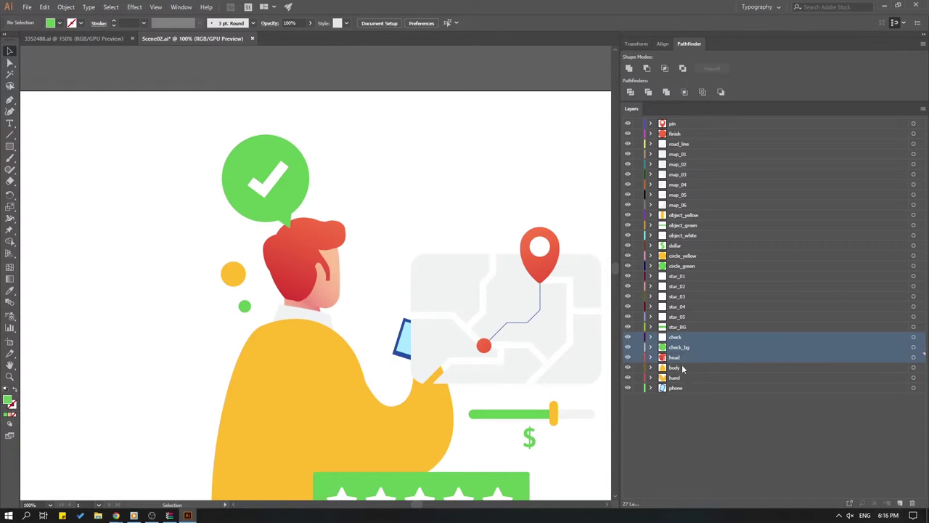
shift+click(680, 367)
shift+click(677, 378)
shift+click(674, 389)
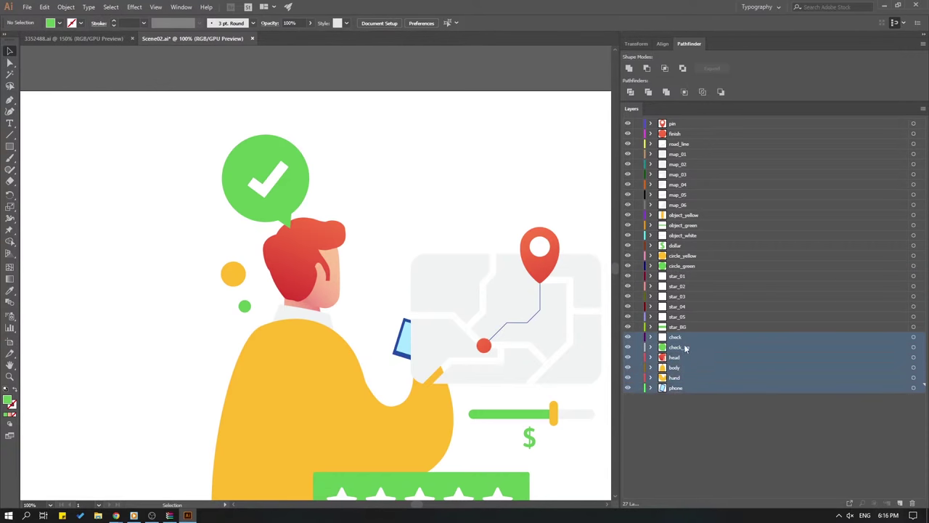
drag(678, 342, 667, 123)
key(ctrl+minus)
key(ctrl+minus)
key(ctrl+minus)
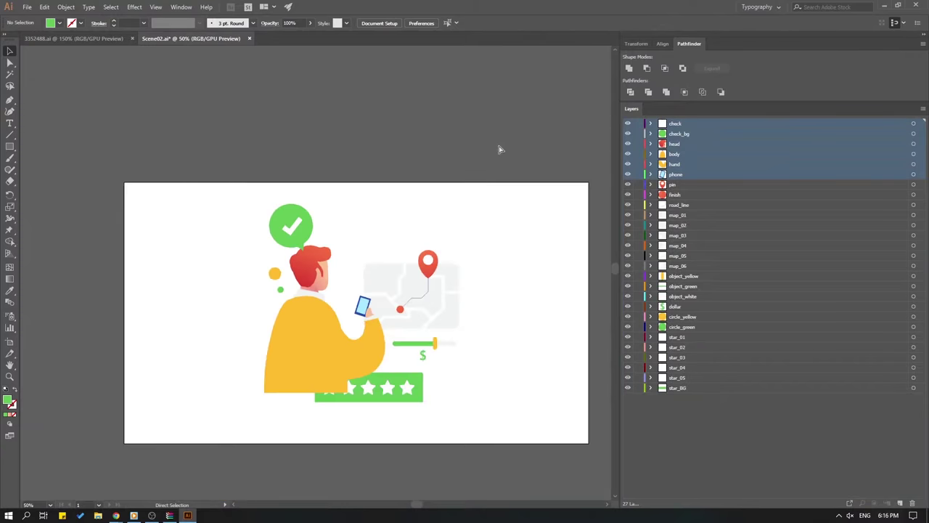
Save, then move the six star layers, star_01 through star_BG, to the top of the Layers panel.
key(ctrl+s)
click(683, 337)
shift+click(679, 389)
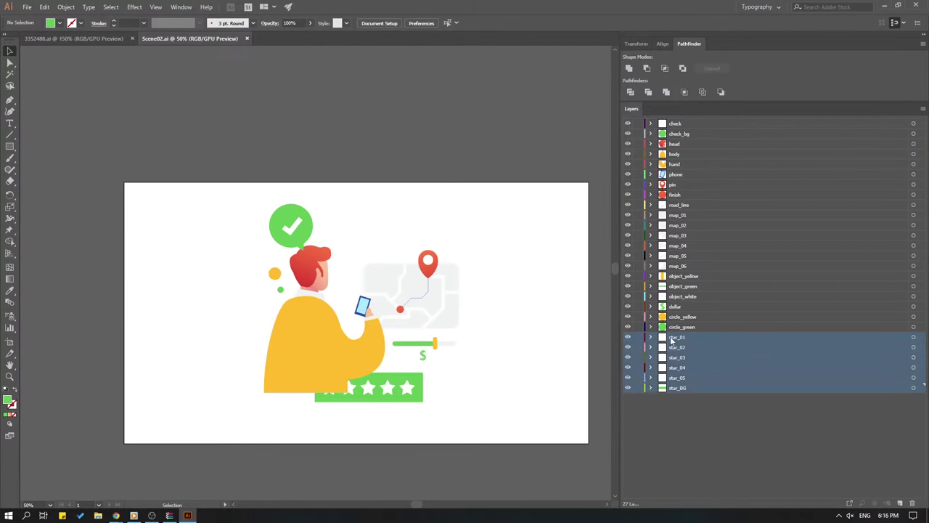
drag(669, 340, 676, 121)
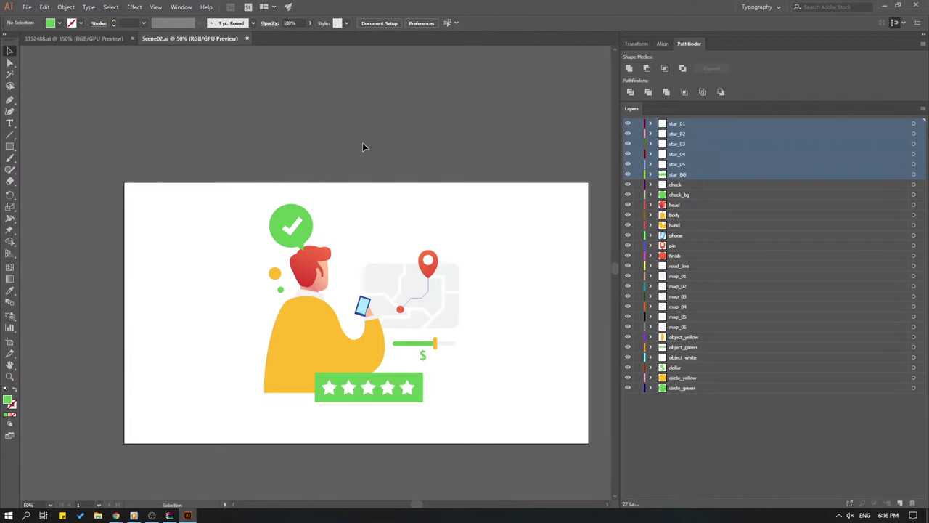
click(663, 458)
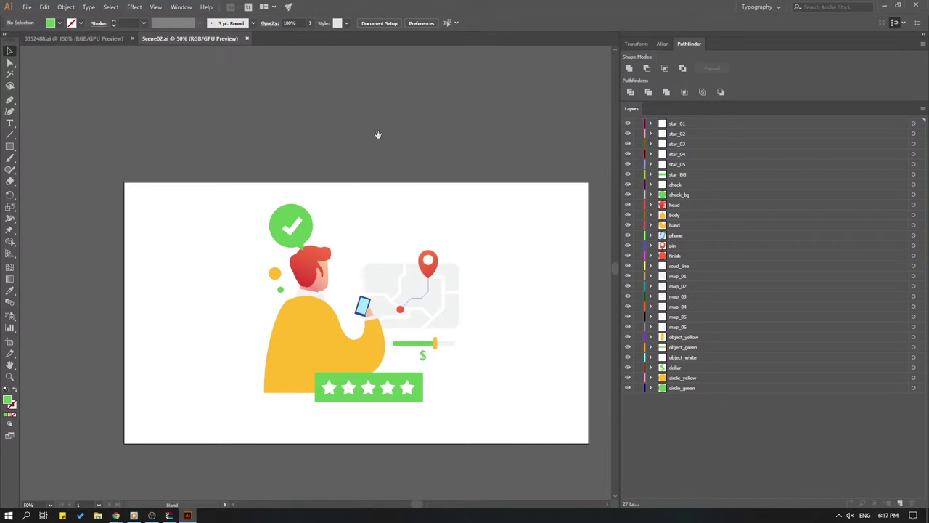
drag(378, 137, 356, 145)
click(72, 38)
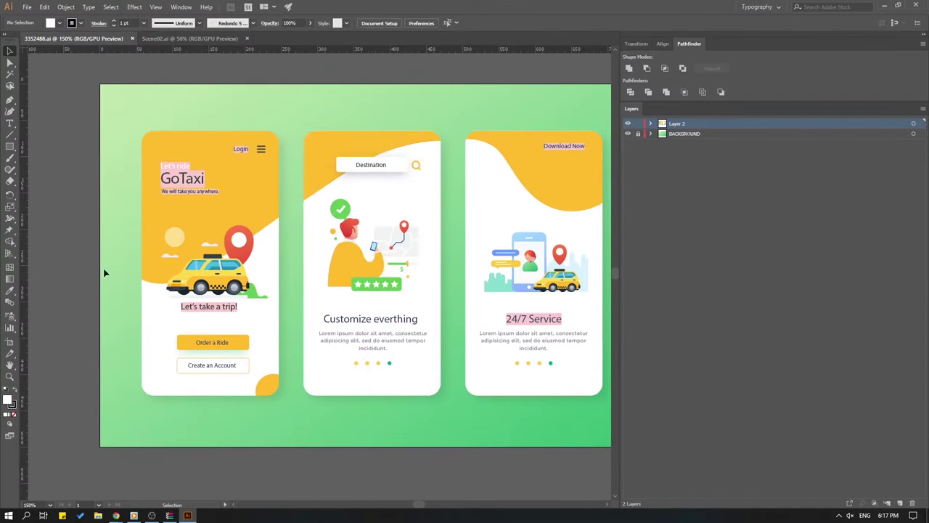
key(ctrl+plus)
key(ctrl+plus)
key(ctrl+plus)
scroll(436, 291, right, 3)
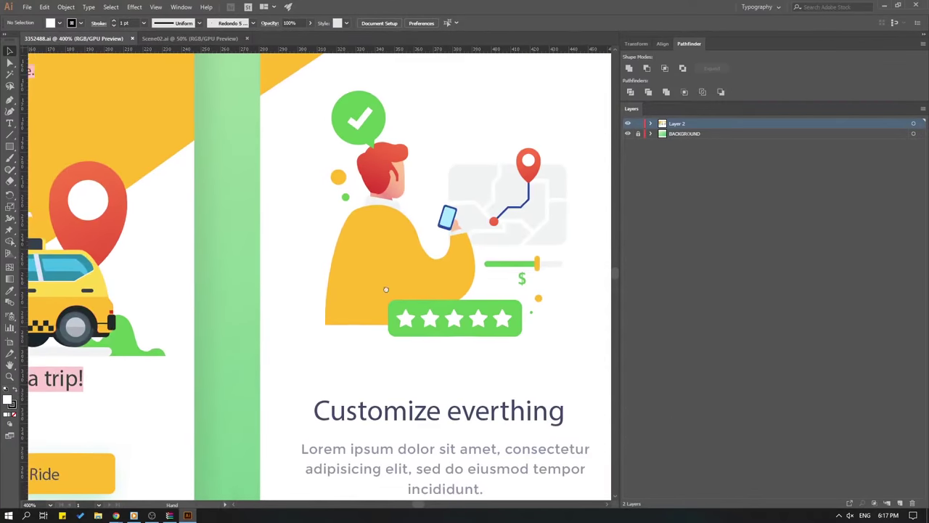
click(200, 38)
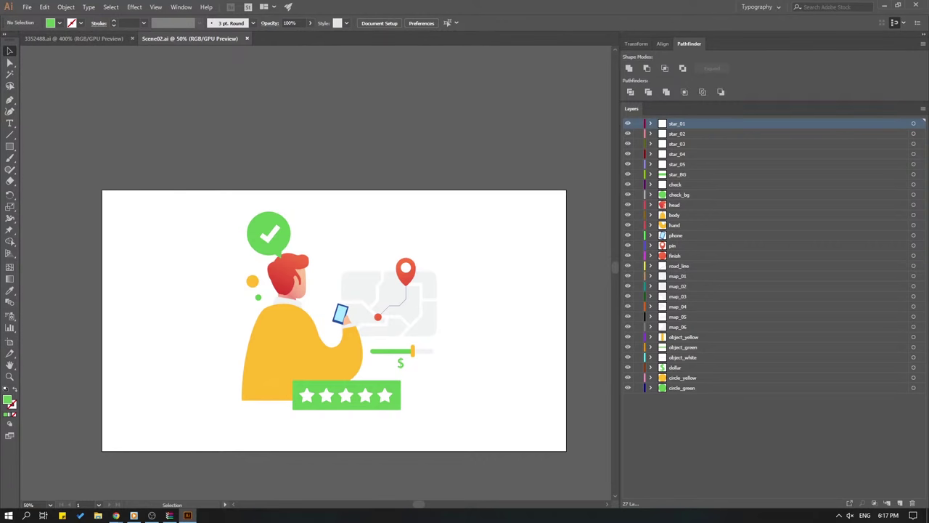
click(116, 515)
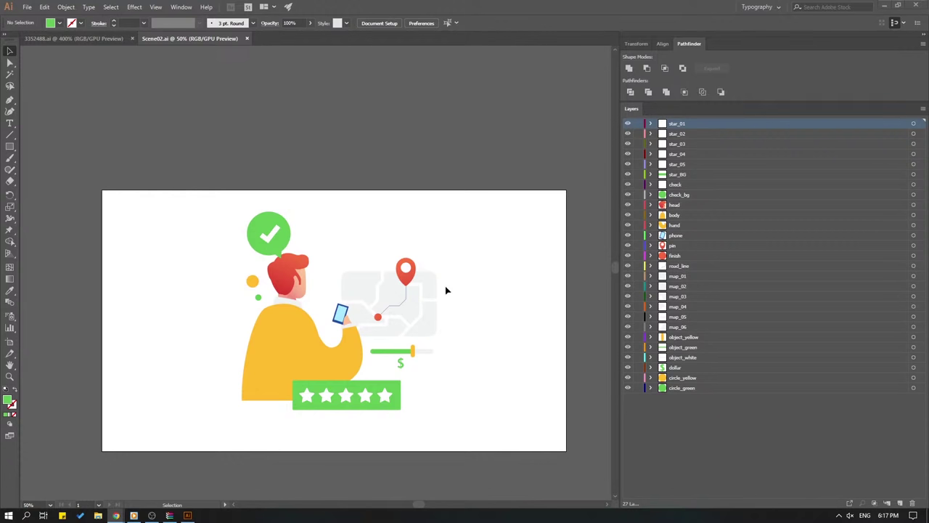
Close Scene02 and select the 24/7 Service phone screen in the GoTaxi mockup.
click(298, 99)
click(247, 38)
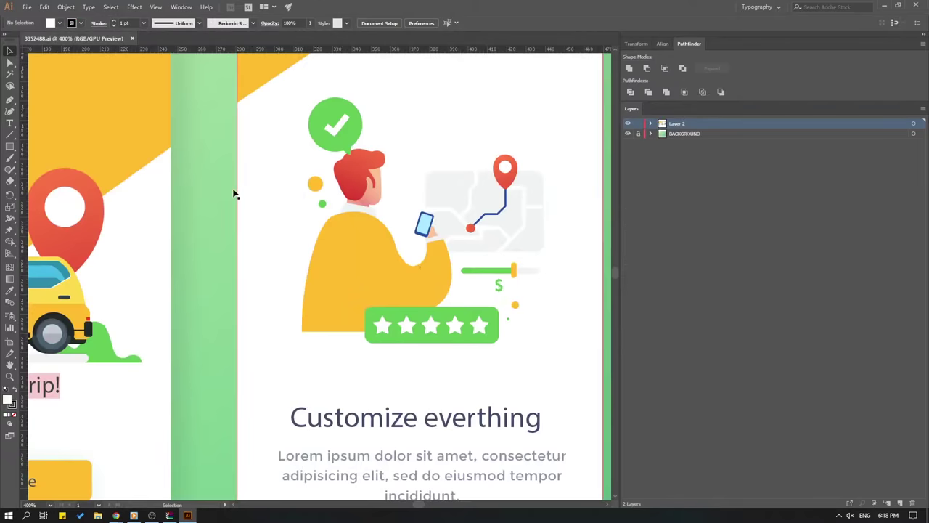
key(ctrl+1)
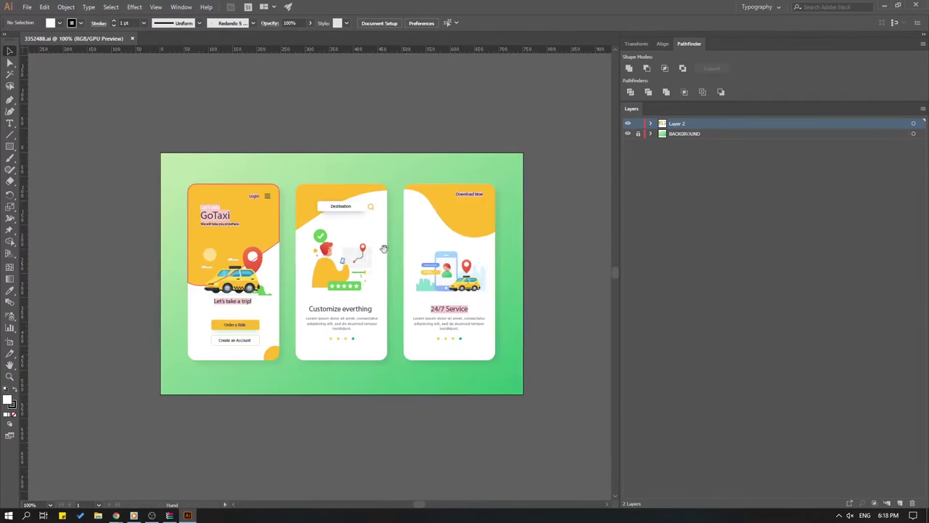
drag(384, 248, 296, 226)
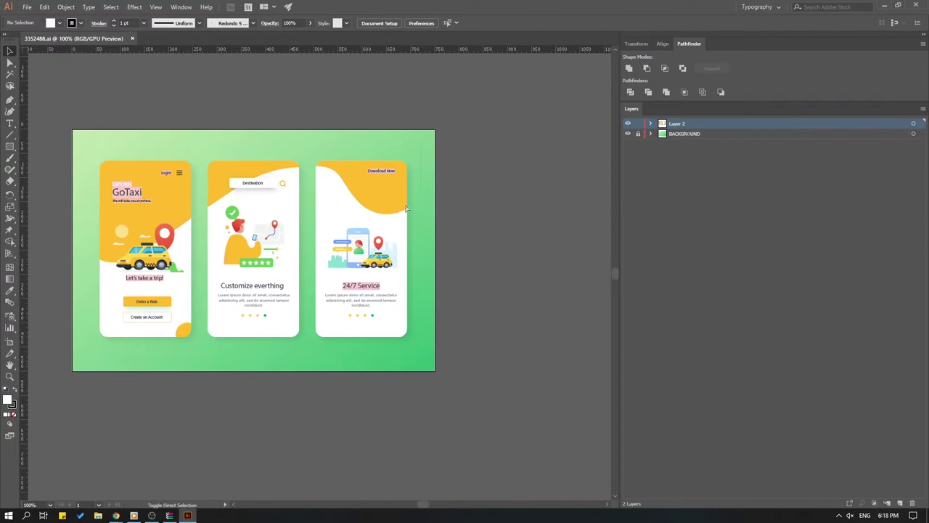
click(312, 362)
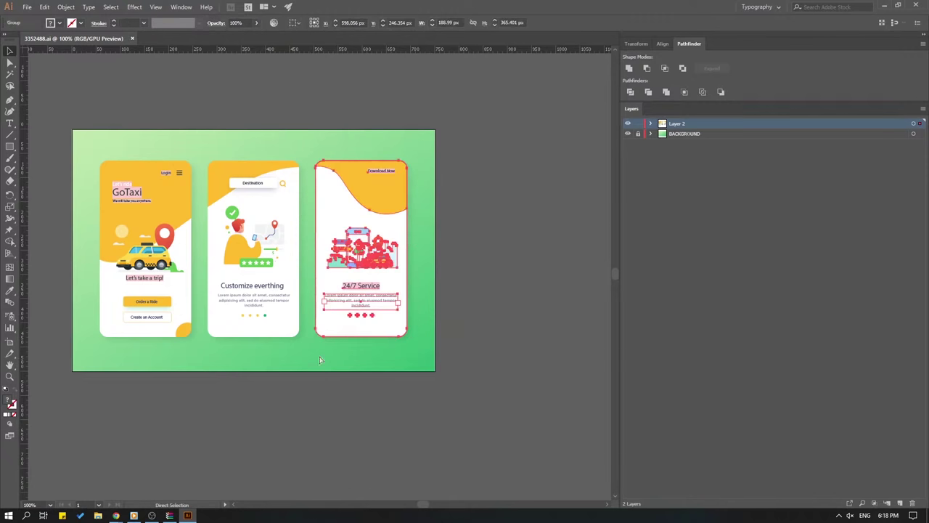
Create a new blank Illustrator document.
click(27, 6)
click(32, 18)
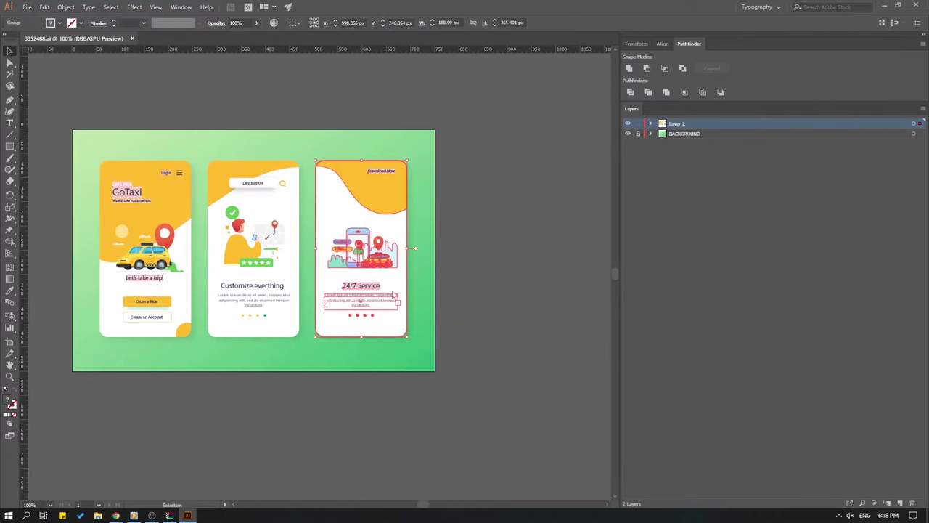
click(645, 345)
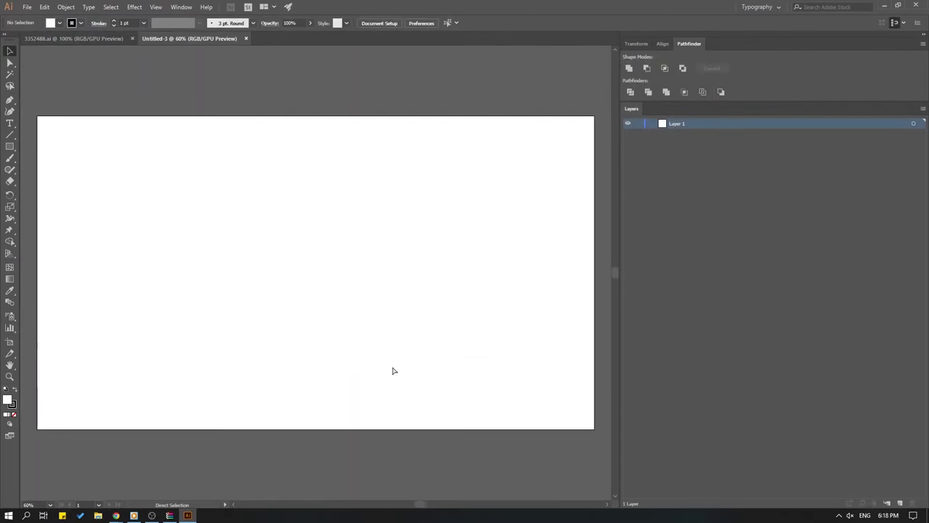
Paste the phone screen, then scale and position it on the artboard.
key(ctrl+v)
drag(343, 216, 557, 83)
drag(384, 139, 359, 232)
click(419, 195)
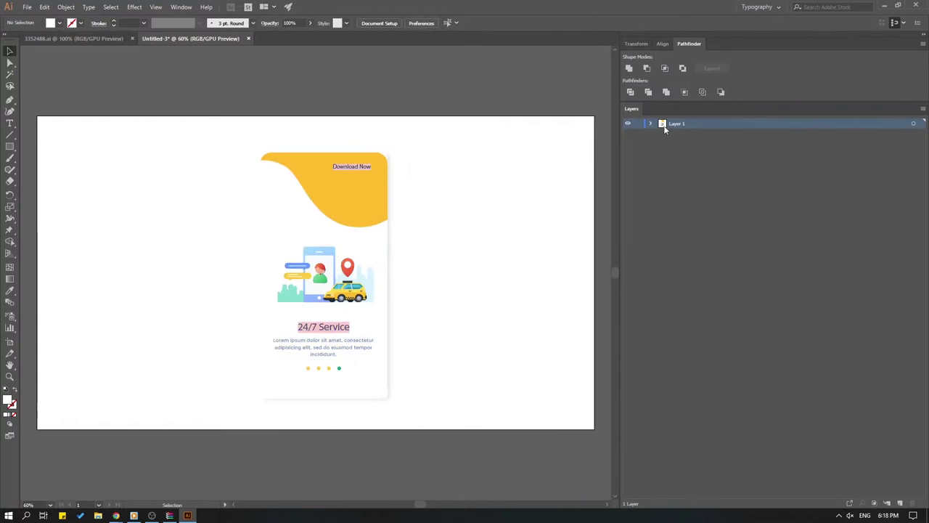
Save the new document as Scene03 with default Illustrator options.
key(ctrl+s)
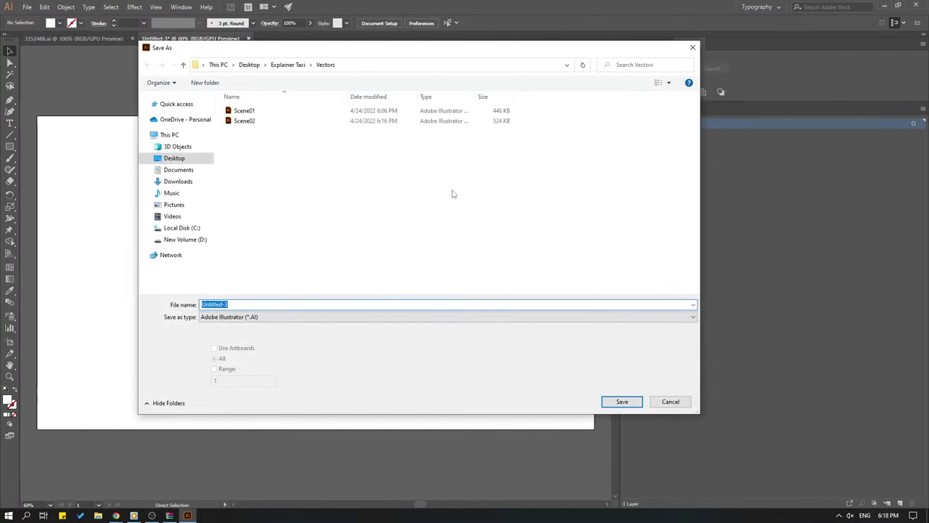
text(Scene03)
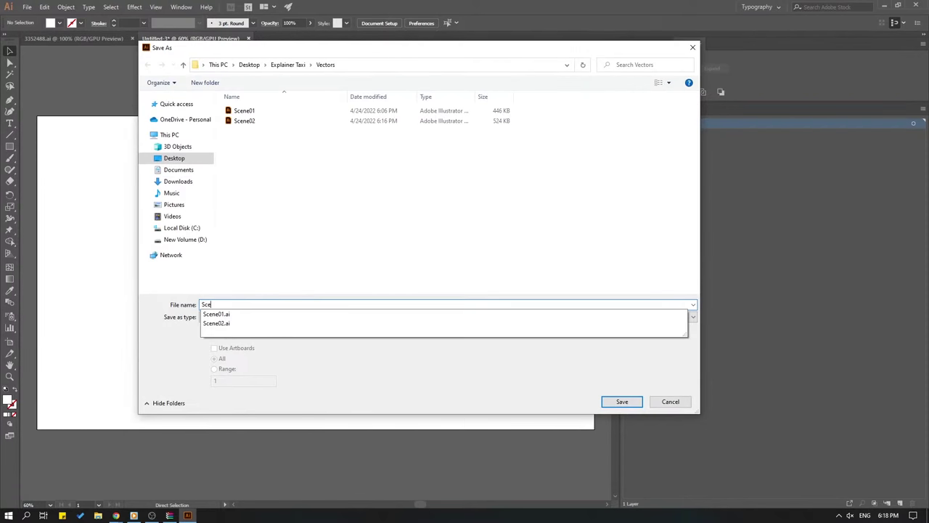
click(623, 401)
click(634, 367)
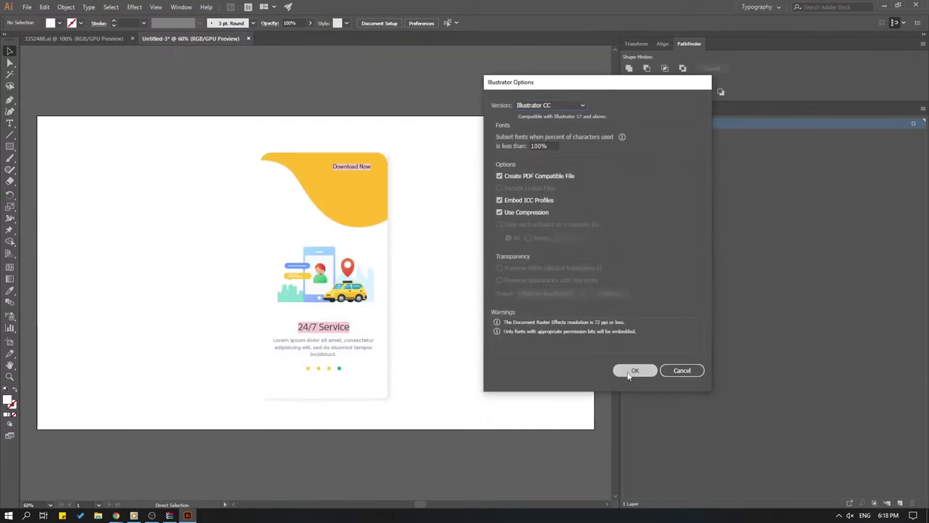
Delete the white card background group and save.
click(651, 123)
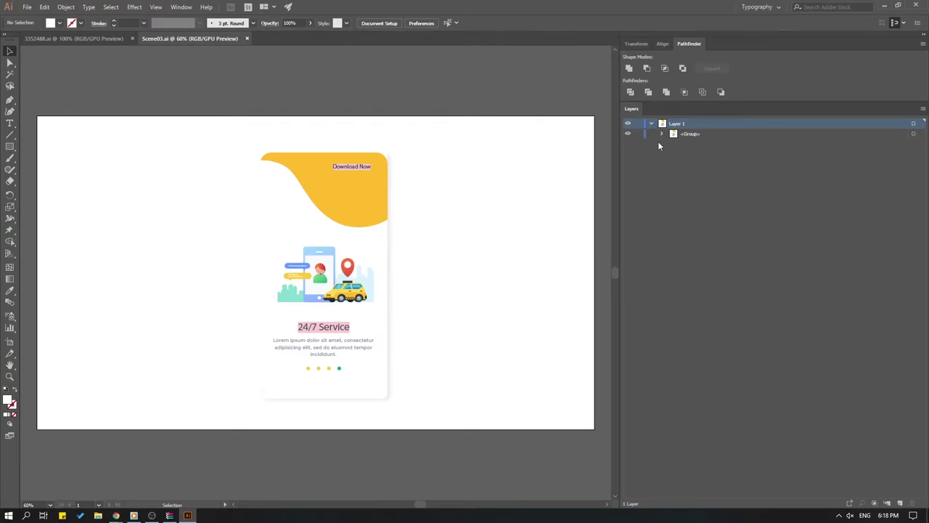
click(662, 134)
click(628, 154)
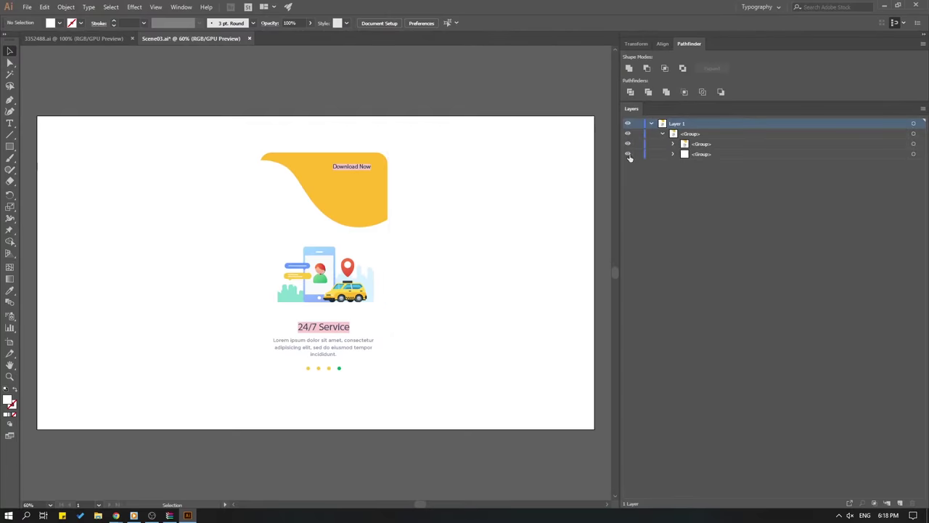
click(628, 154)
click(704, 155)
key(Delete)
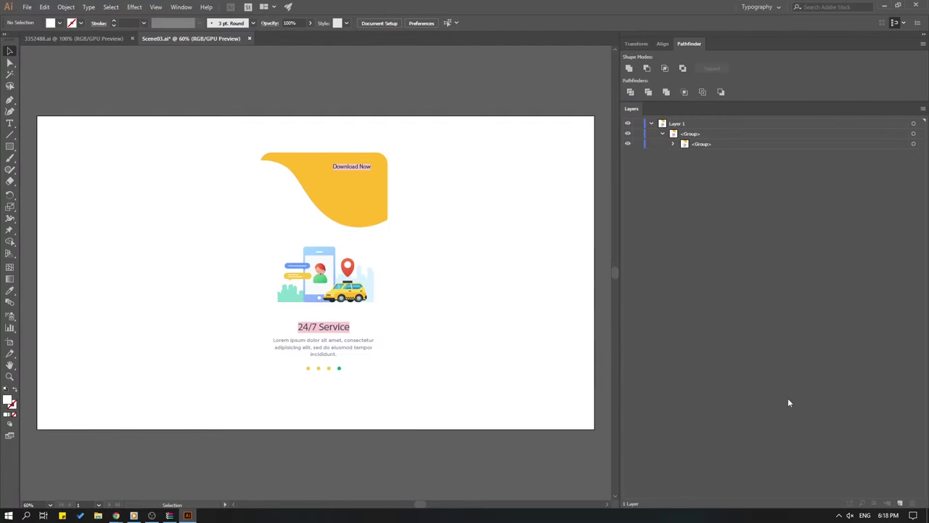
key(ctrl+s)
Delete the 24/7 Service title, lorem text and page dots, then save.
click(673, 144)
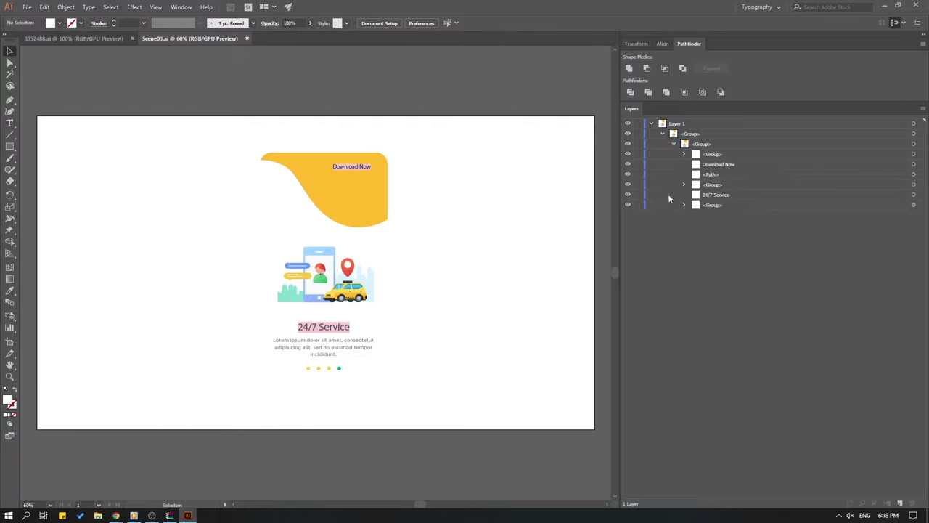
click(628, 205)
click(628, 205)
click(722, 204)
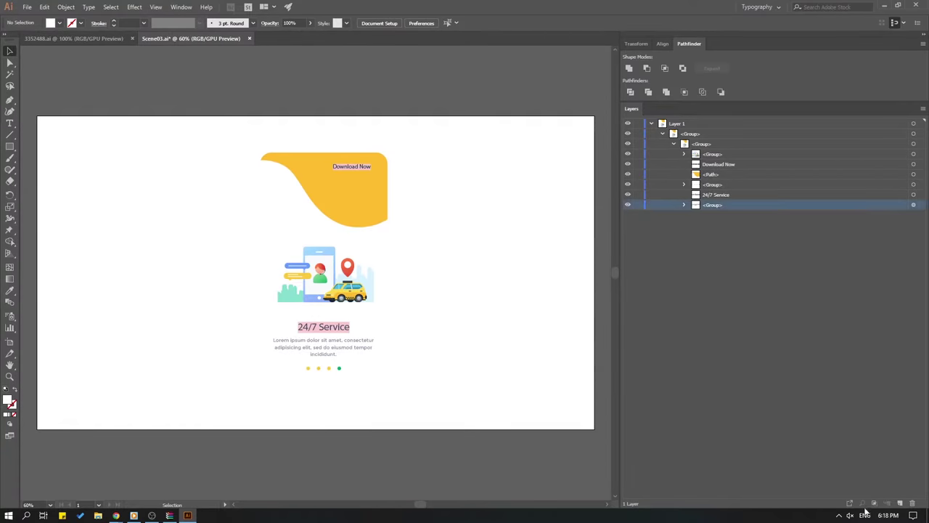
shift+click(715, 199)
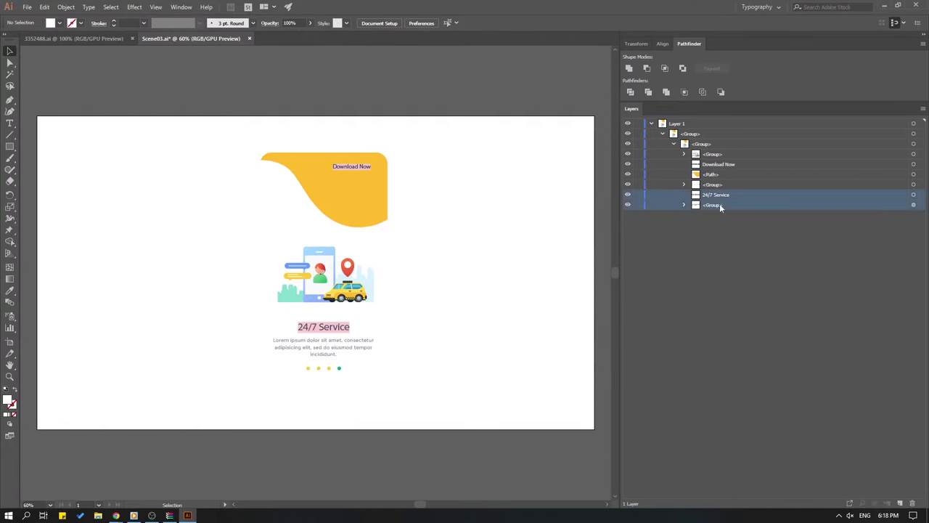
click(912, 503)
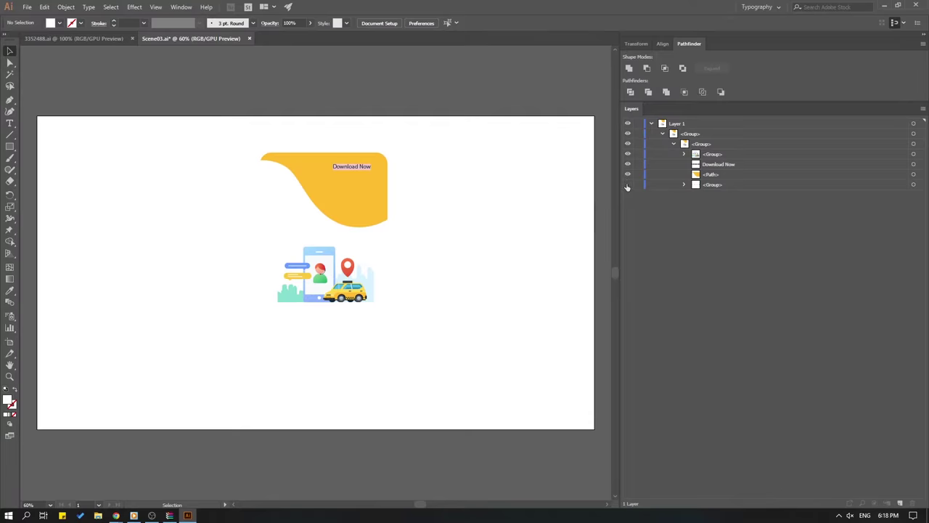
click(717, 186)
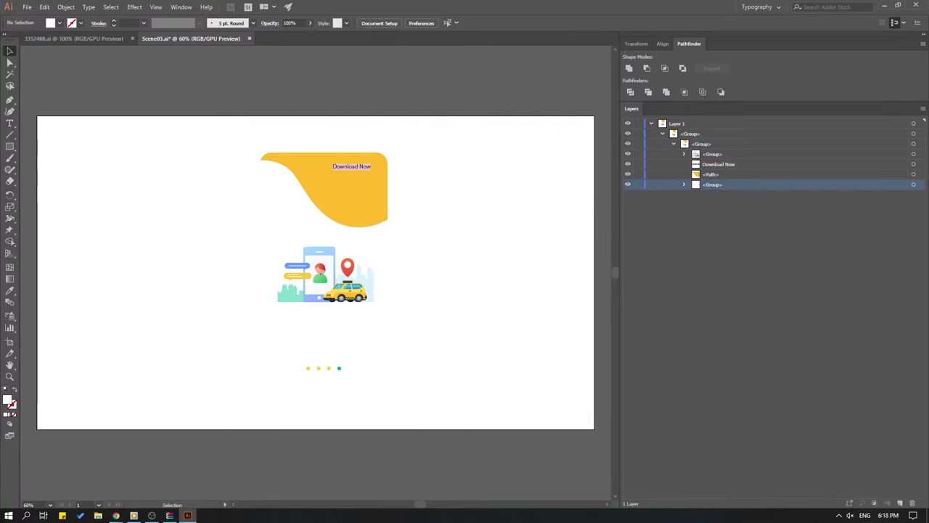
click(912, 503)
key(ctrl+s)
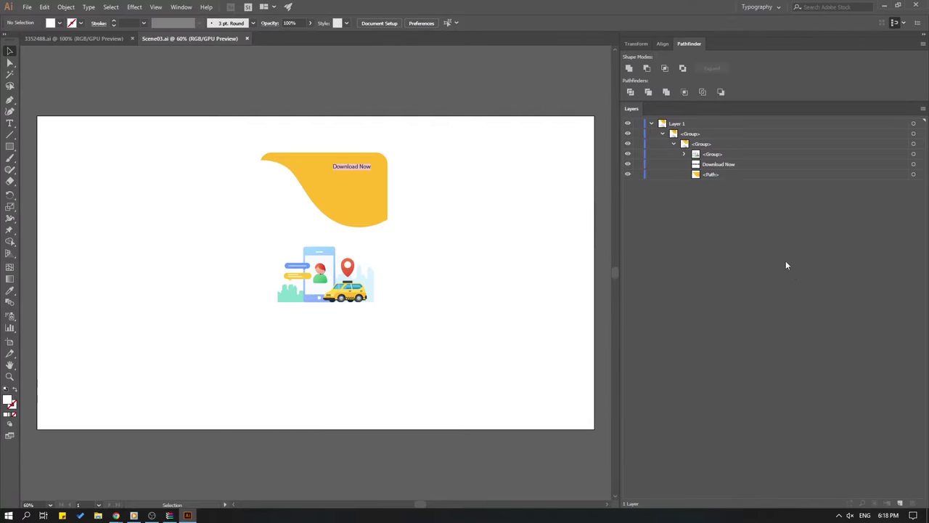
Delete the yellow wave shape and the Download Now text.
click(635, 175)
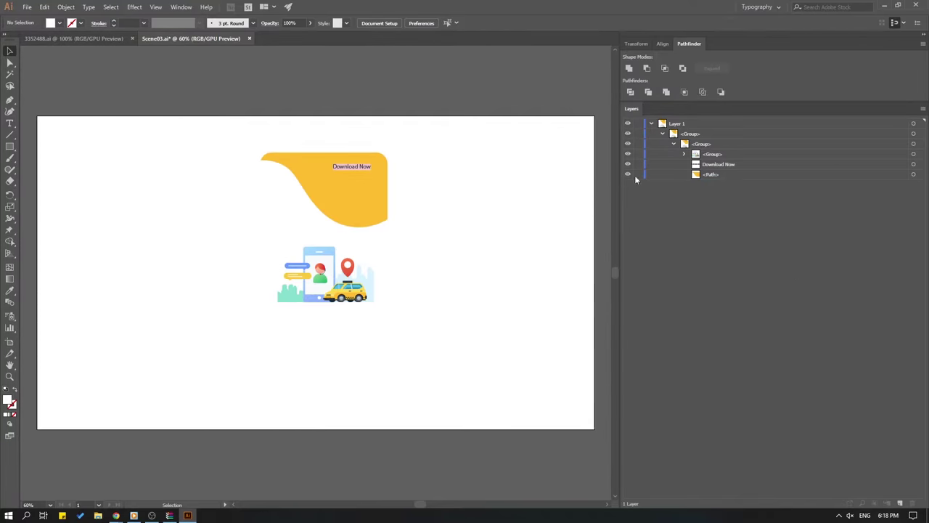
click(900, 502)
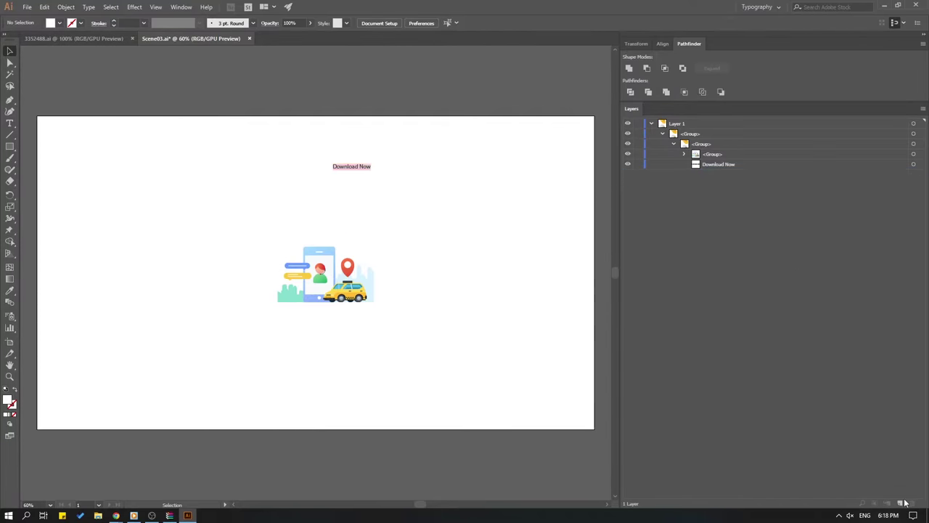
click(729, 165)
key(Delete)
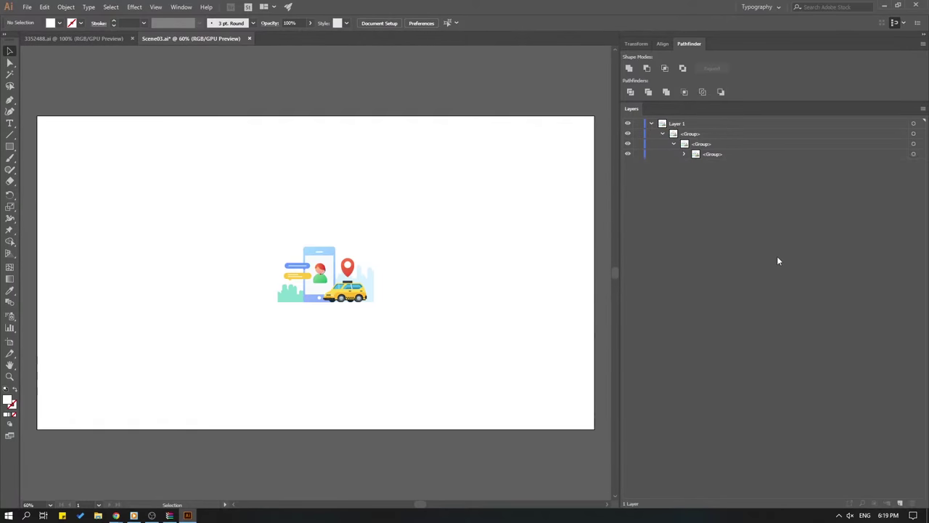
click(684, 154)
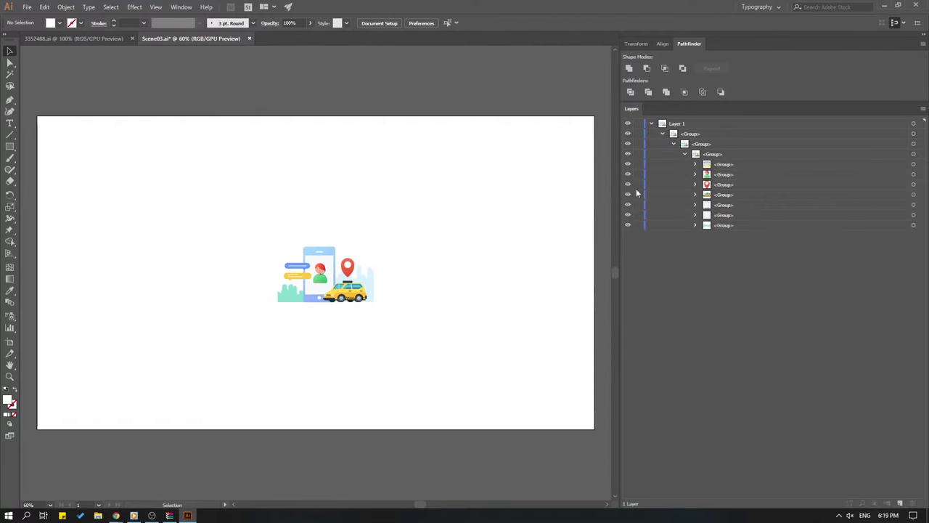
click(652, 124)
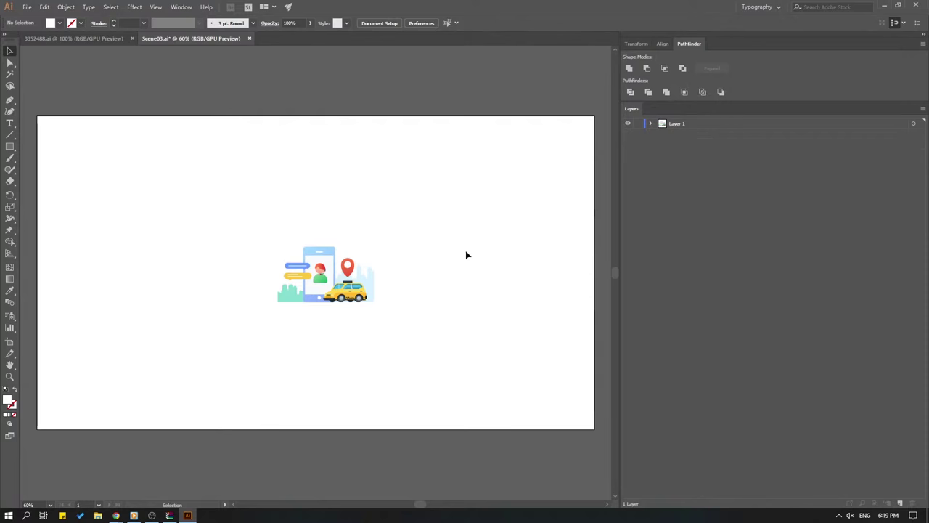
Scale the illustration to about 1331 × 770 px, centre it on the artboard, and save.
key(ctrl+a)
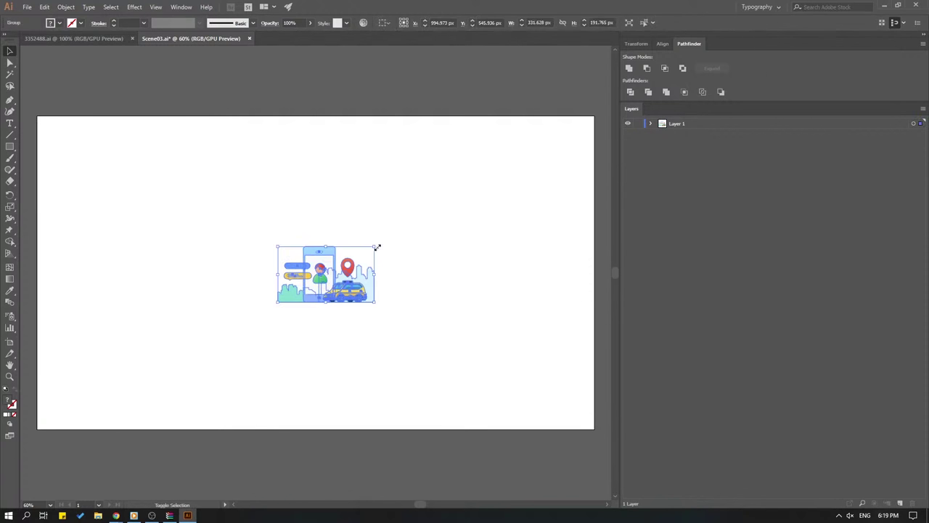
drag(377, 247, 574, 132)
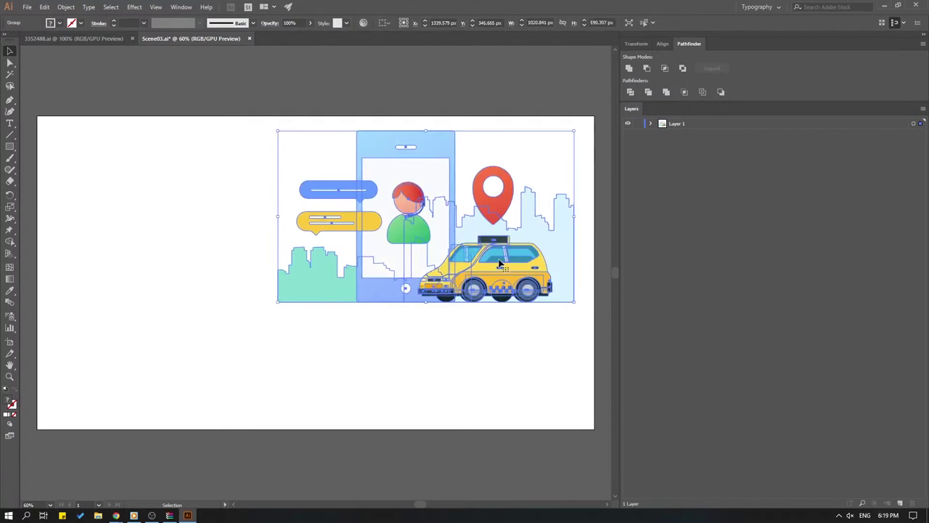
drag(556, 243, 382, 329)
drag(463, 191, 554, 137)
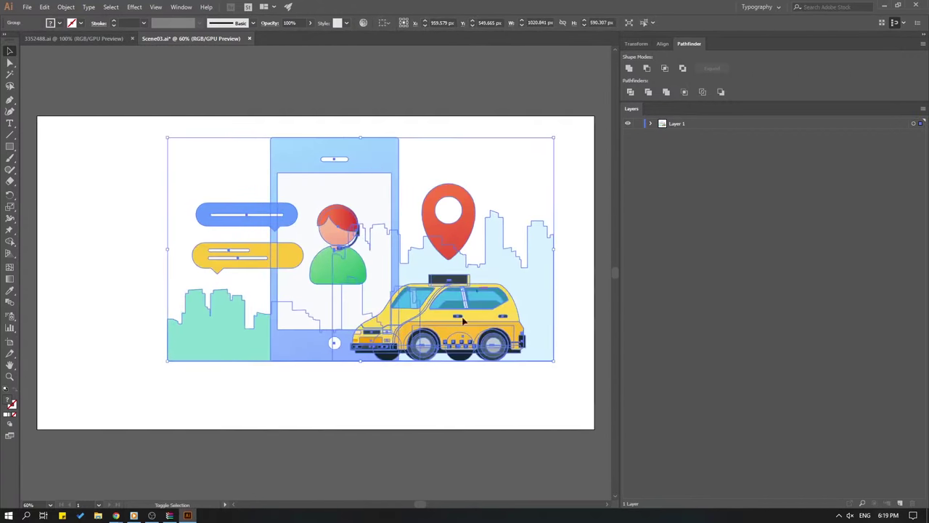
drag(453, 329, 413, 349)
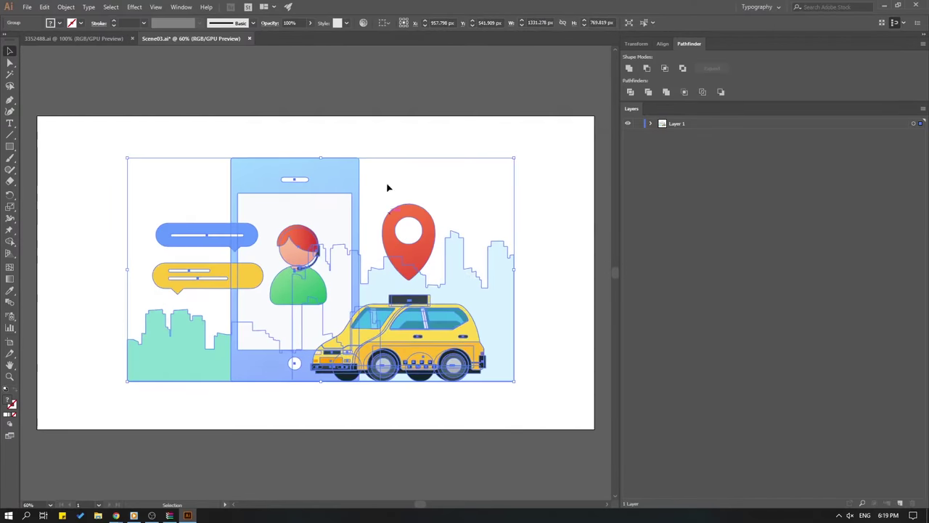
click(422, 122)
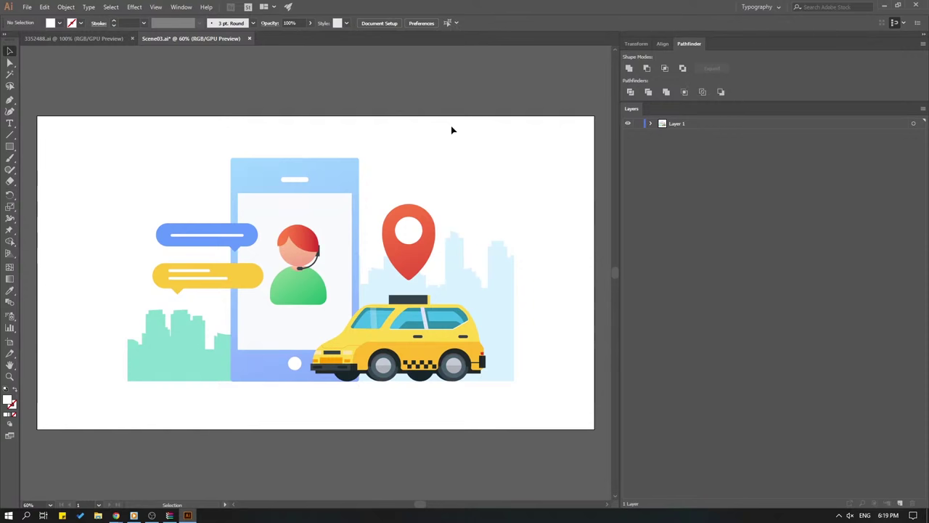
key(ctrl+s)
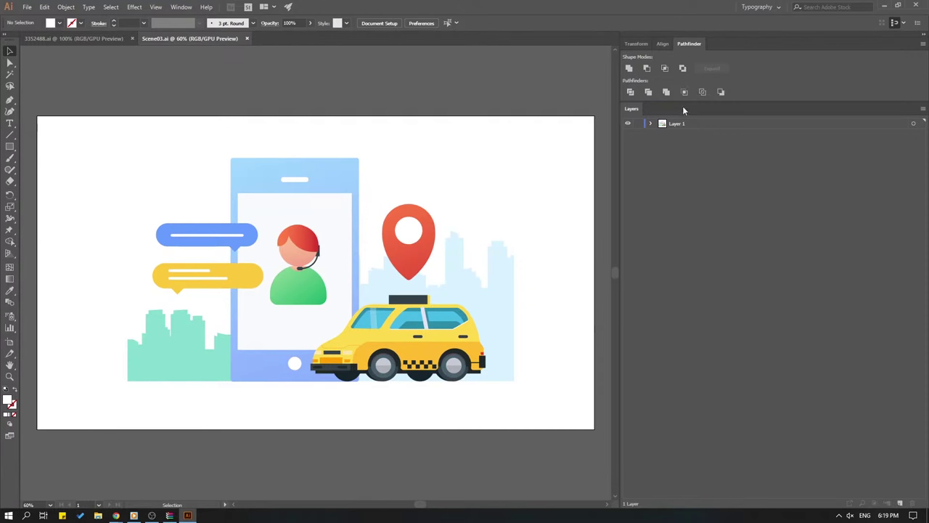
Delete the taxi group from the illustration.
click(651, 124)
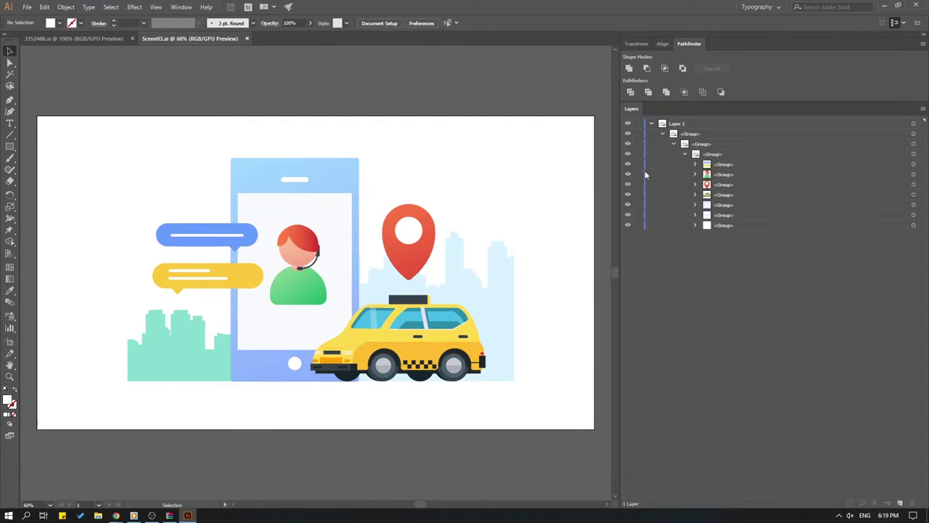
click(721, 195)
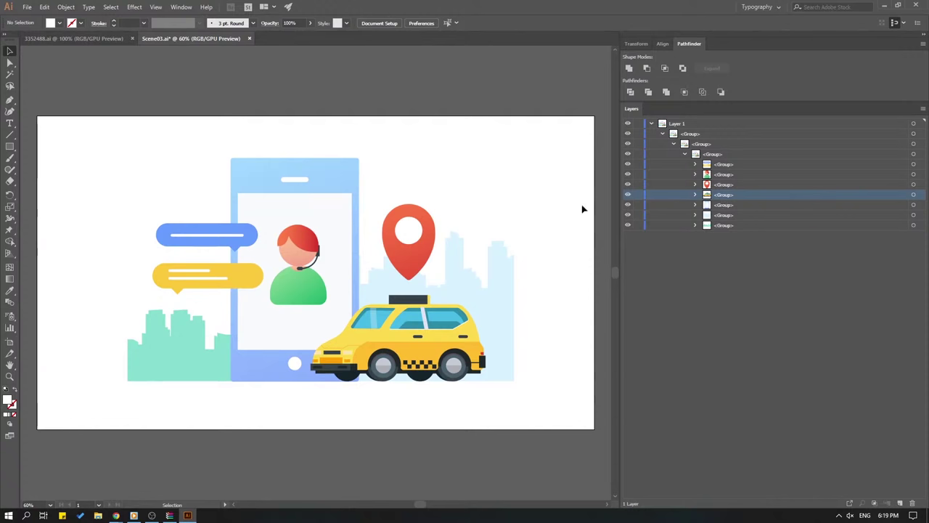
click(914, 197)
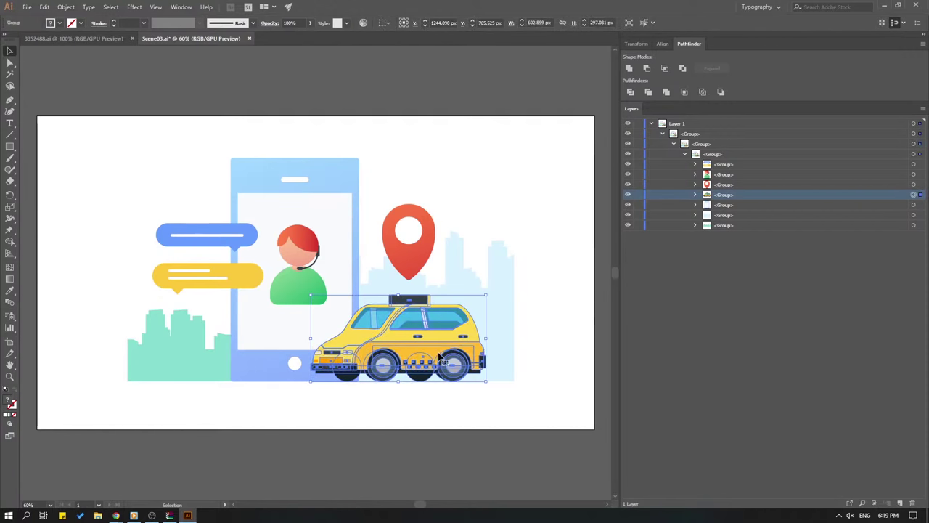
click(901, 503)
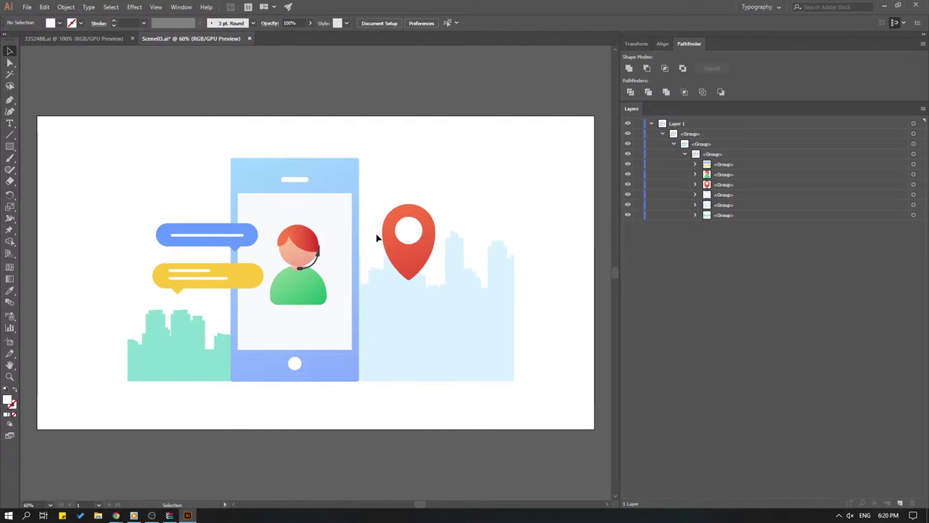
Delete the phone and support-person groups.
scroll(411, 187, down, 1)
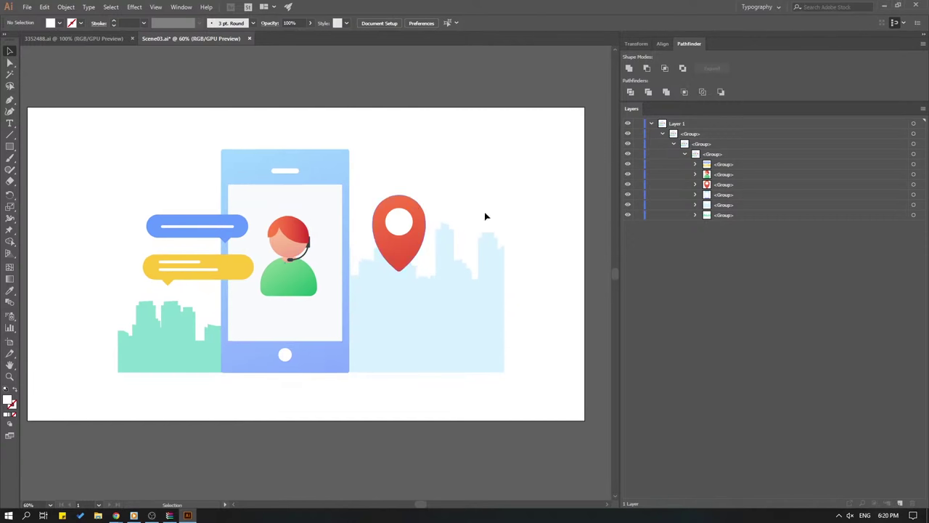
click(629, 196)
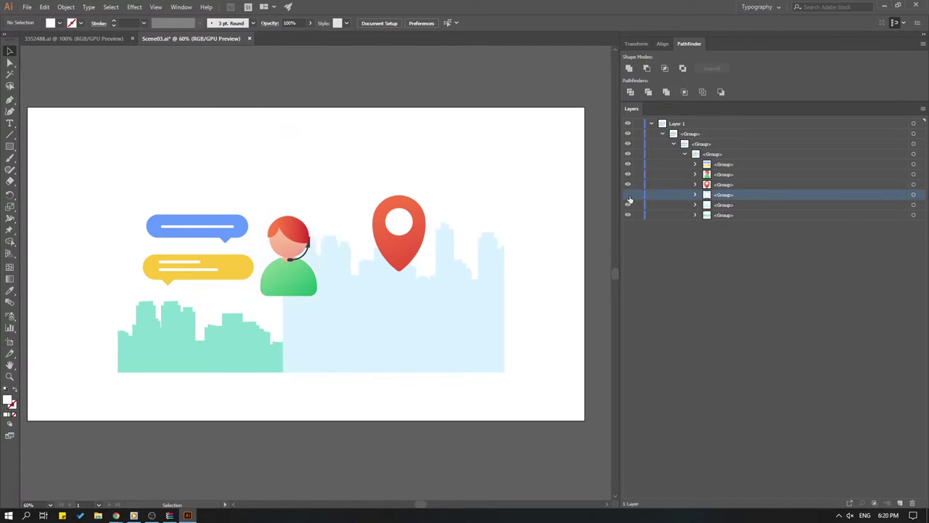
click(629, 195)
ctrl+click(724, 175)
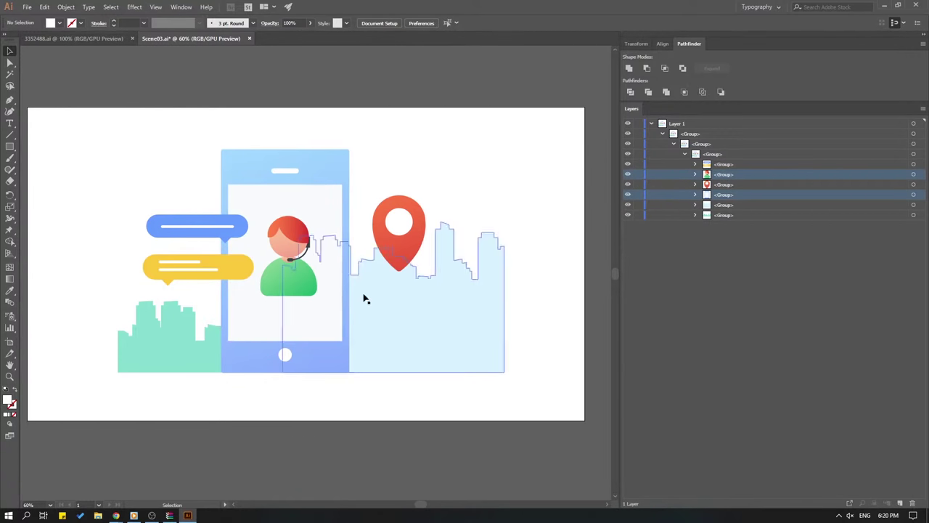
click(913, 503)
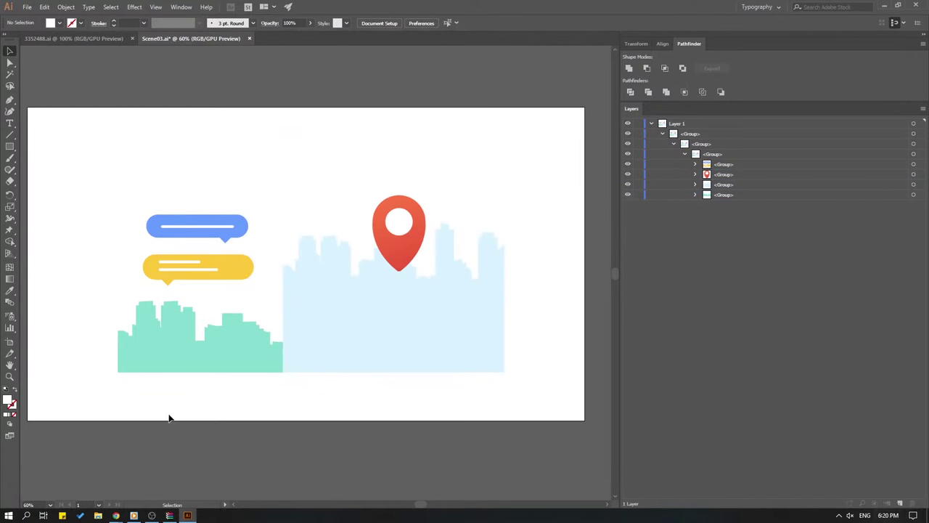
Nudge the teal skyline to the artboard's left edge and cut it.
drag(168, 434, 163, 444)
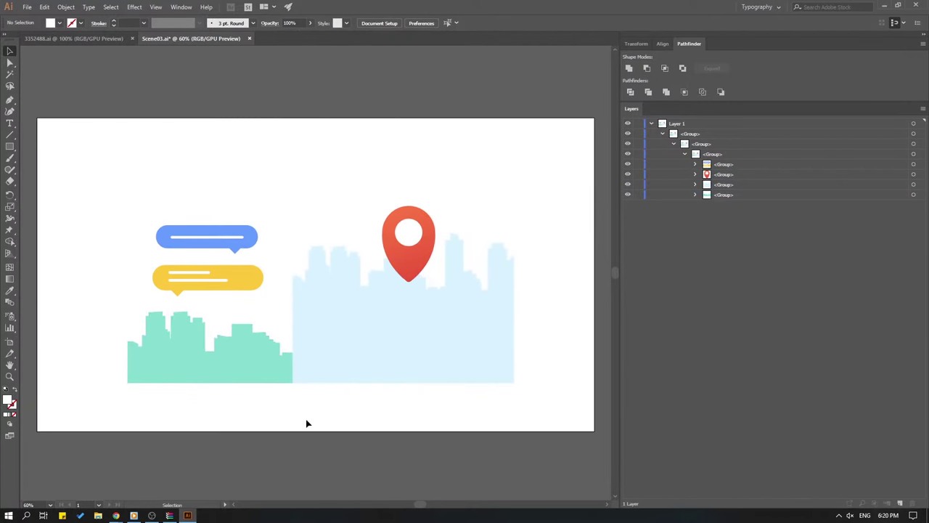
click(234, 372)
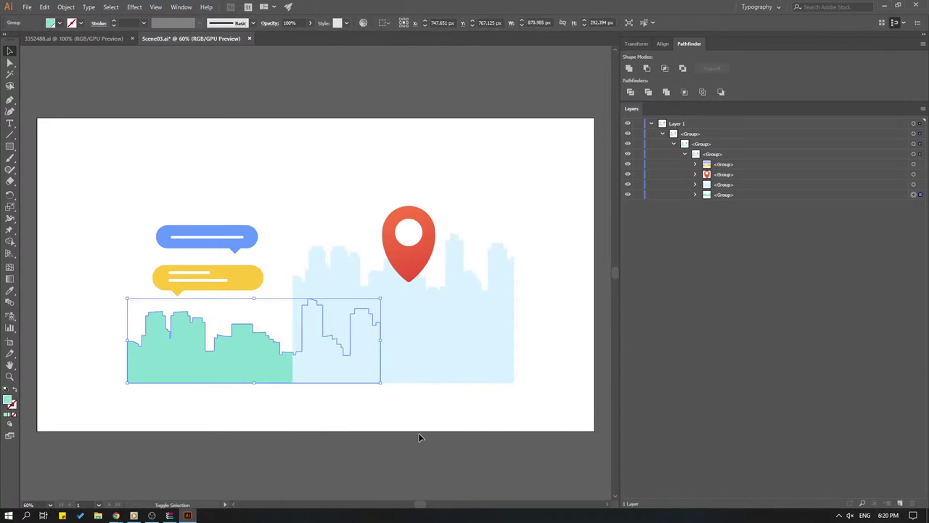
key(shift+Left)
key(shift+Left)
key(shift+Left)
key(shift+Left)
key(shift+Left)
key(shift+Left)
key(shift+Left)
key(shift+Left)
key(shift+Left)
key(shift+Left)
key(shift+Left)
key(shift+Left)
key(shift+Left)
key(shift+Left)
key(shift+Left)
key(shift+Left)
key(shift+Left)
key(shift+Left)
key(shift+Left)
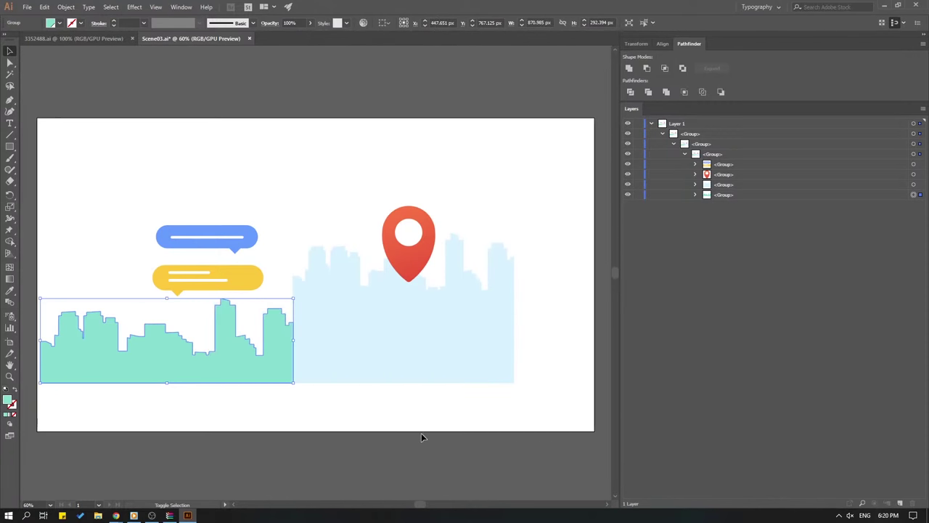
key(shift+Left)
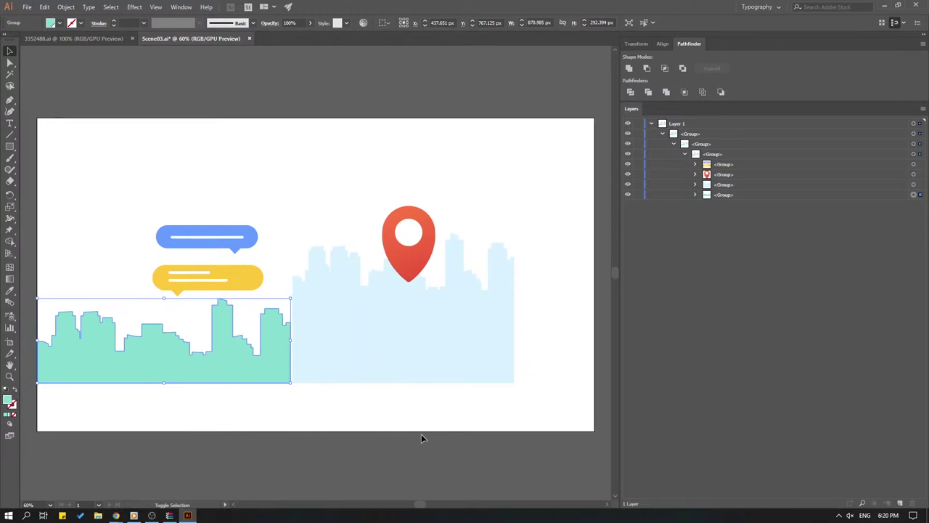
key(shift+Left)
key(shift+Left)
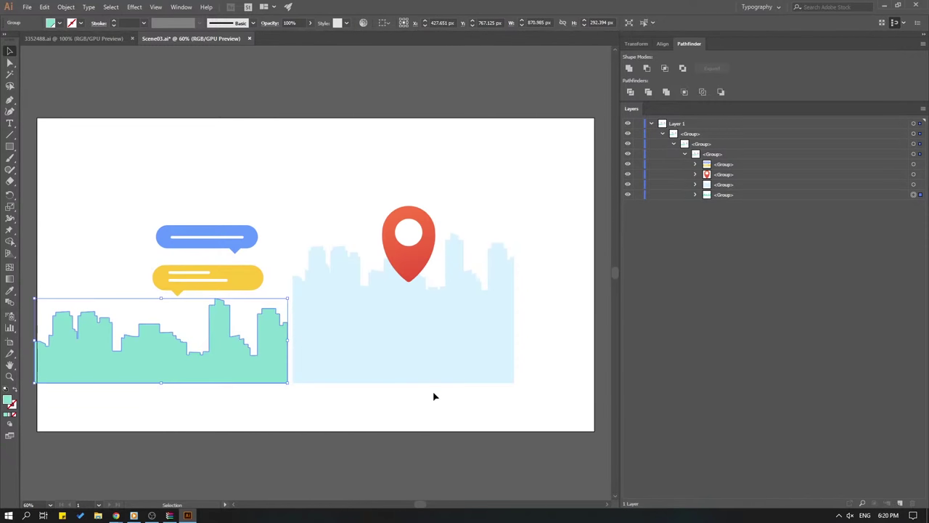
key(shift+Right)
key(Right)
key(Right)
key(Right)
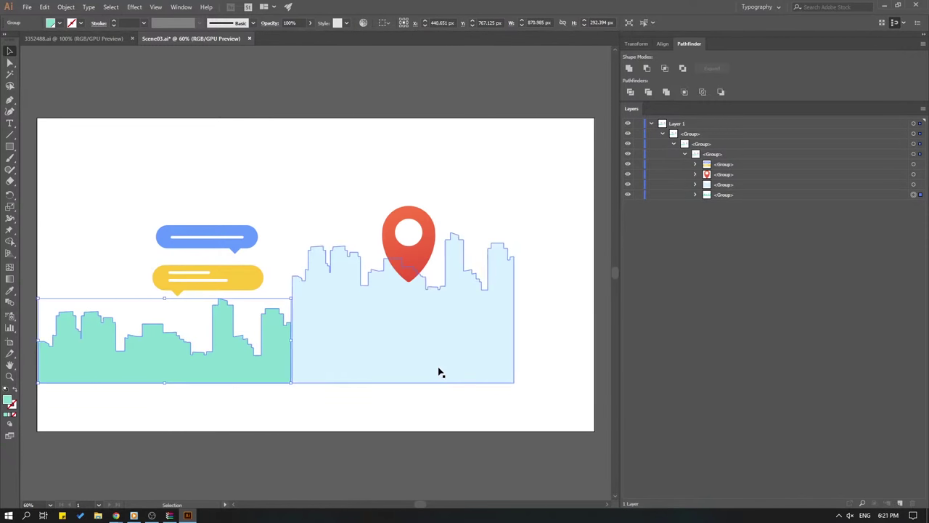
key(ctrl+x)
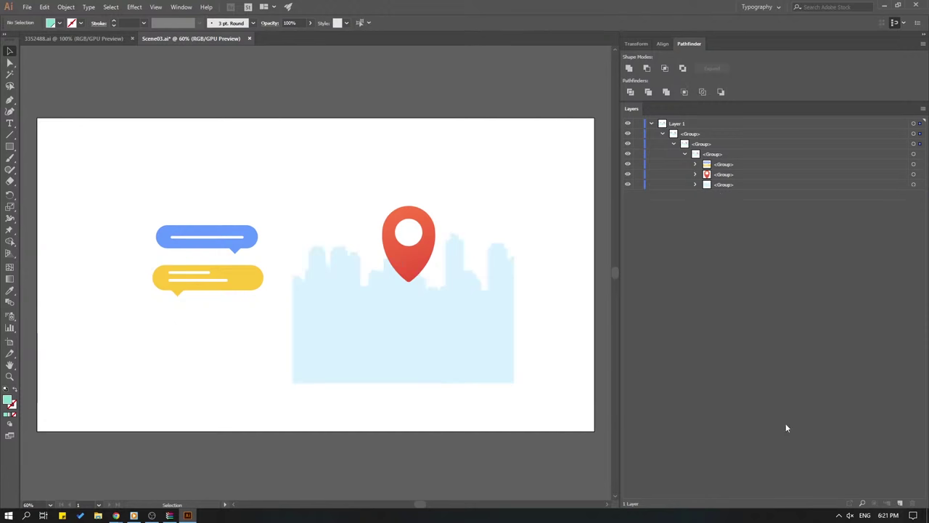
Paste the teal skyline in place on a new layer and stretch a copy to the right edge.
click(900, 503)
key(ctrl+f)
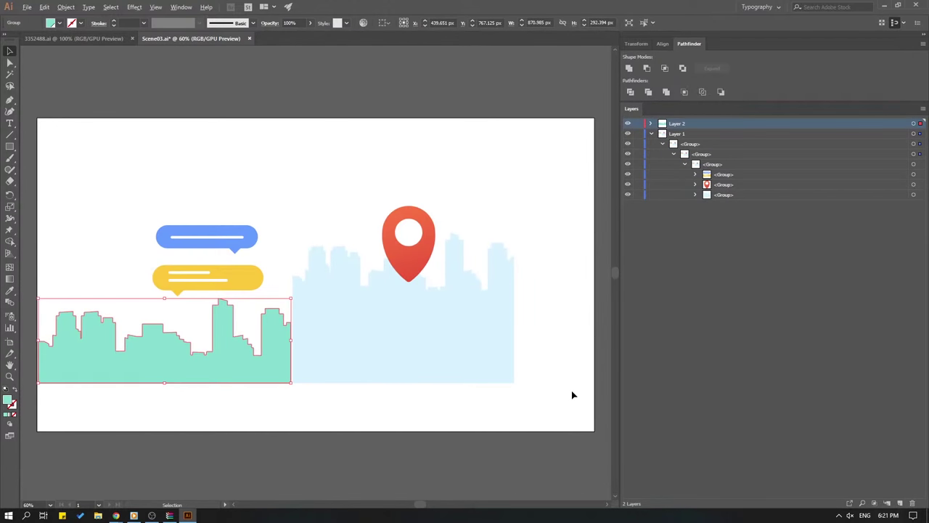
key(Right)
key(Right)
key(Right)
key(Right)
key(Right)
key(Right)
key(Right)
key(Right)
key(Right)
key(Right)
key(Right)
key(Right)
key(Right)
key(Right)
key(Right)
key(Right)
key(Right)
key(Right)
key(Right)
key(Right)
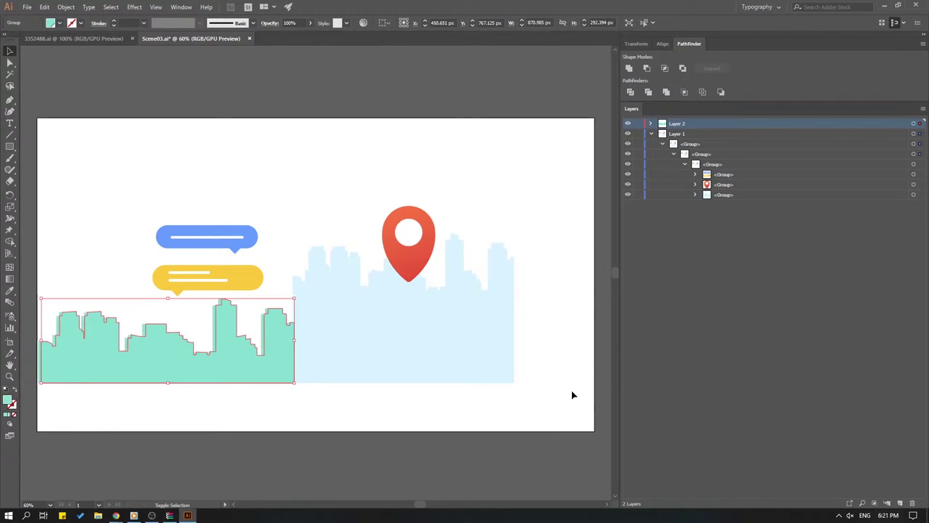
key(shift+Right)
key(shift+Right)
key(shift+Right)
key(shift+Right)
key(shift+Right)
key(shift+Right)
key(shift+Right)
key(shift+Right)
key(shift+Right)
key(shift+Right)
key(shift+Right)
key(shift+Right)
key(shift+Right)
key(shift+Right)
key(shift+Right)
key(shift+Right)
key(shift+Right)
key(shift+Right)
key(shift+Right)
key(shift+Right)
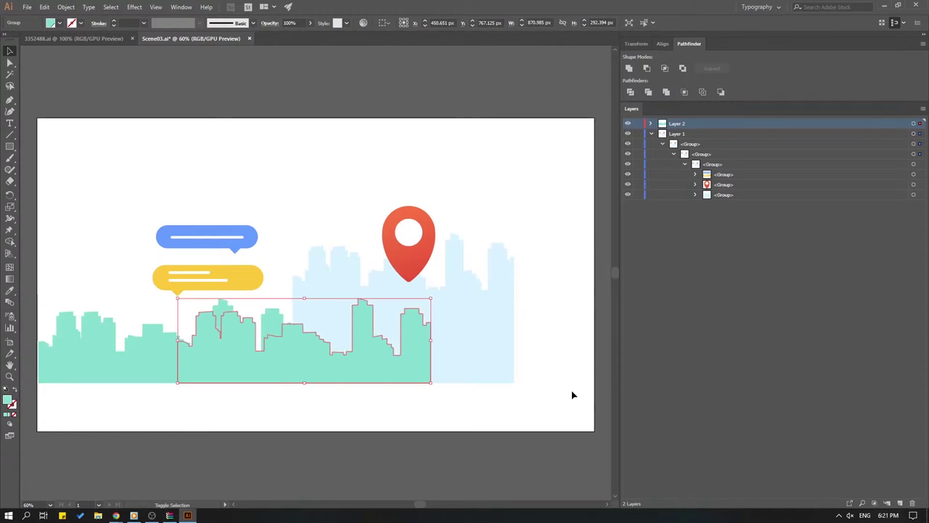
key(shift+Right)
key(shift+Right)
key(shift+Right)
key(shift+Right)
key(shift+Right)
key(shift+Right)
key(shift+Right)
key(shift+Right)
key(shift+Right)
key(shift+Right)
key(shift+Right)
key(shift+Right)
key(shift+Right)
key(shift+Right)
key(shift+Right)
key(shift+Right)
key(shift+Right)
key(shift+Right)
key(shift+Right)
key(shift+Right)
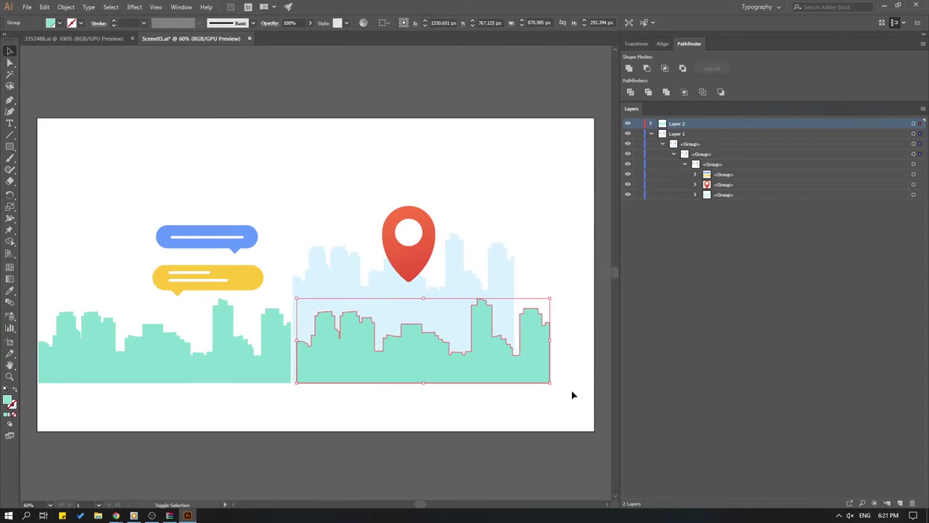
key(Left)
key(Left)
key(Left)
key(Left)
key(Left)
key(Left)
key(Left)
key(Left)
key(Left)
key(Left)
key(Left)
key(Left)
key(Left)
key(Left)
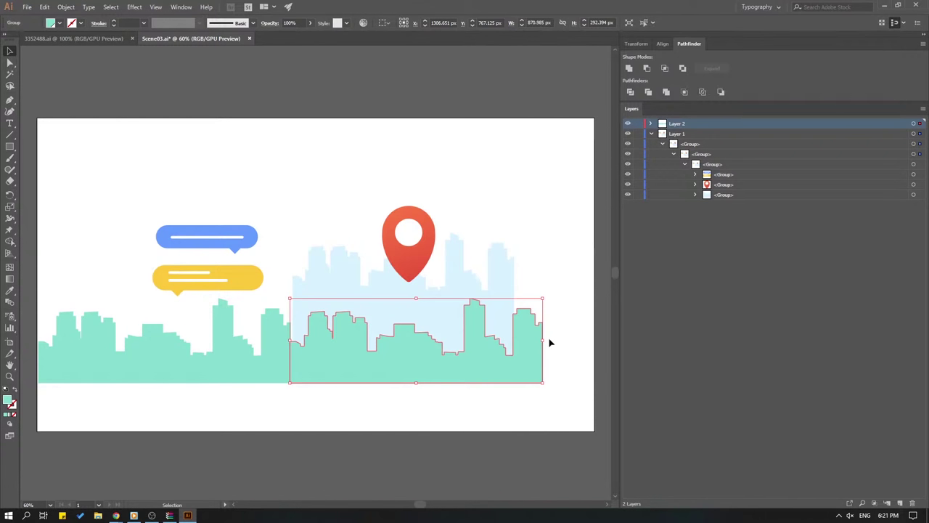
drag(546, 342, 595, 342)
click(483, 115)
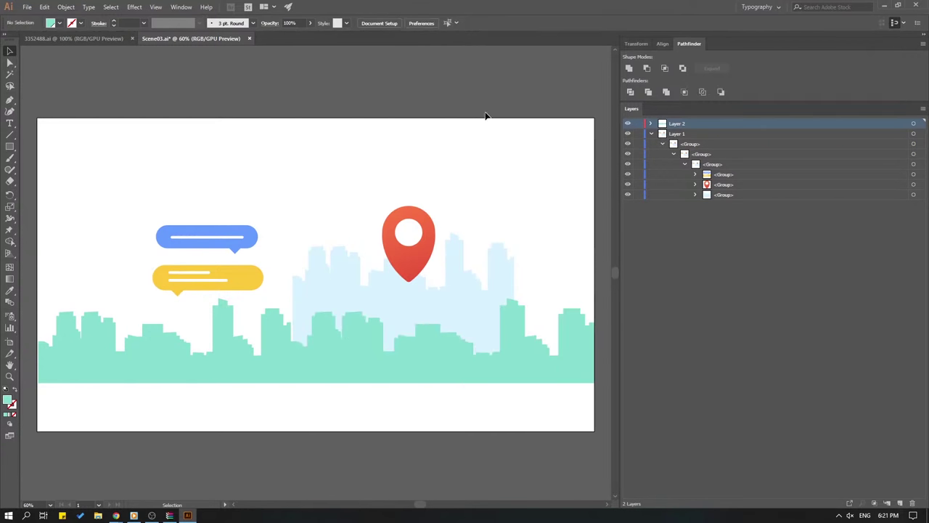
Rename the new layer Builds_1.
double_click(677, 124)
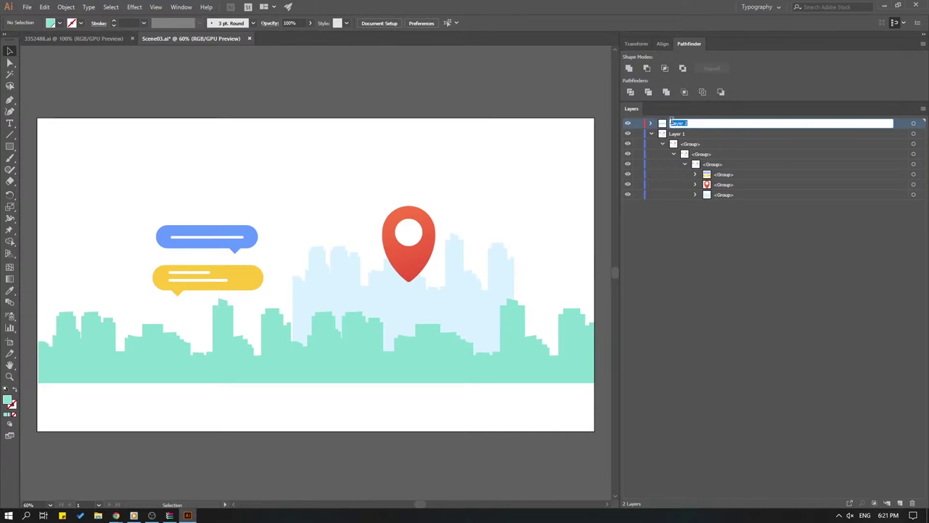
text(B)
text(uilds_1)
key(Return)
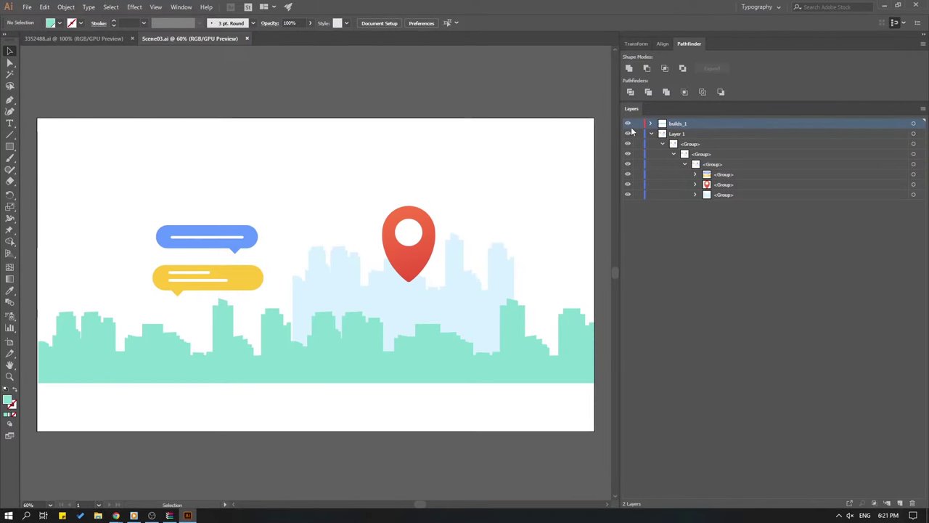
Hide Builds_1 and move the light-blue skyline onto a new layer.
click(629, 125)
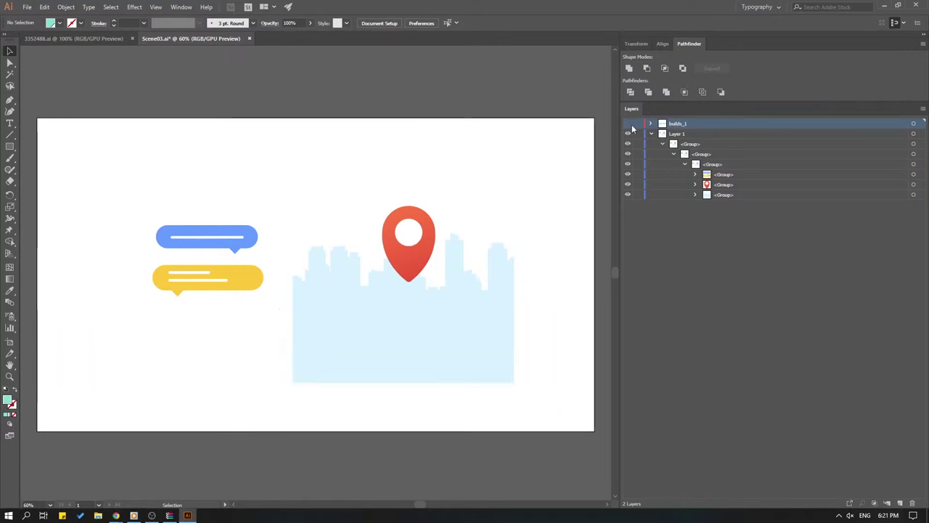
click(444, 342)
key(a)
key(ctrl+x)
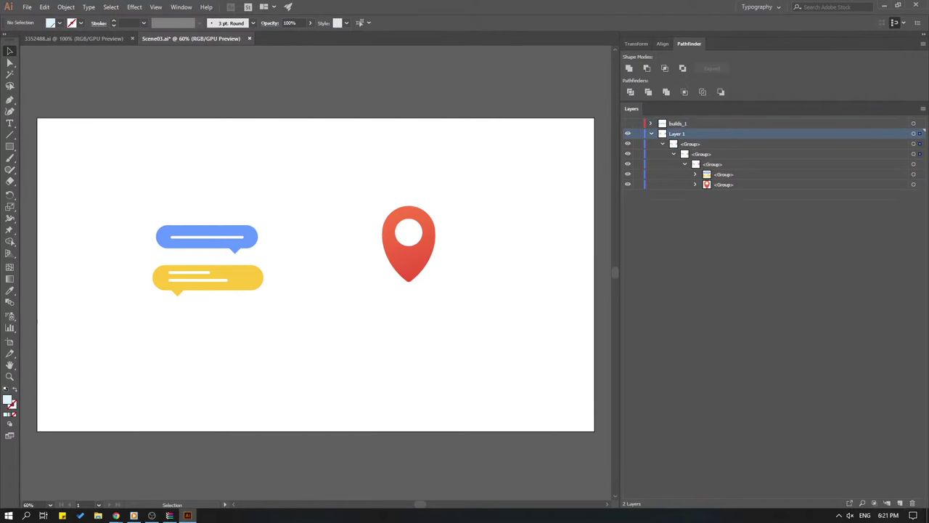
click(900, 503)
key(ctrl+f)
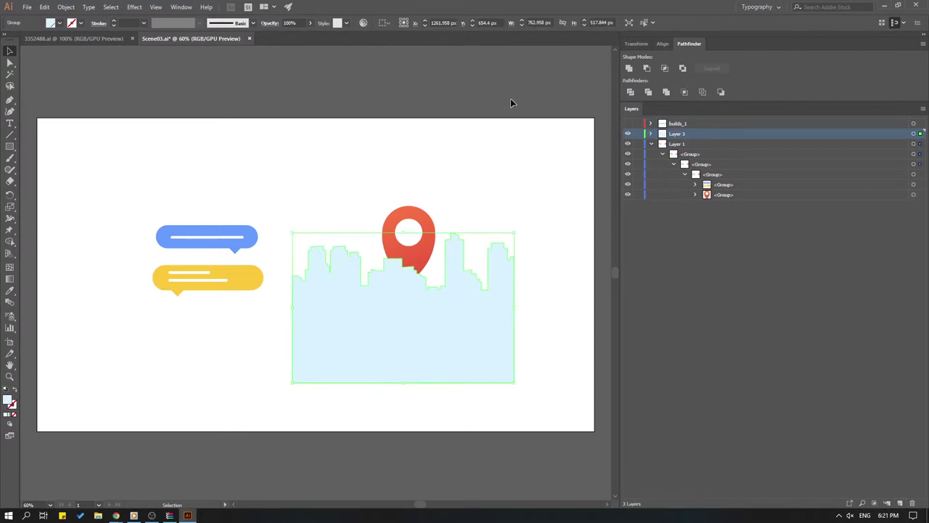
click(511, 98)
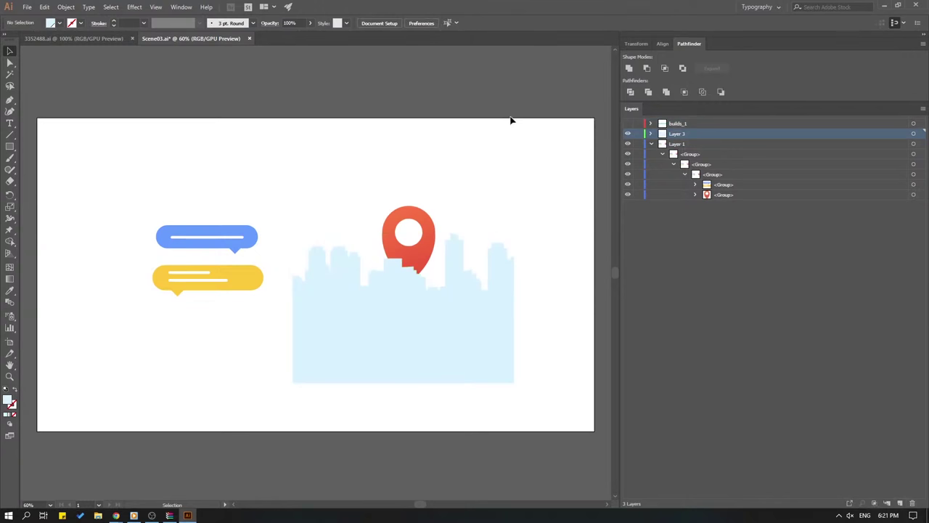
Butt the light-blue skyline copy against the other skyline and shift both left.
click(427, 349)
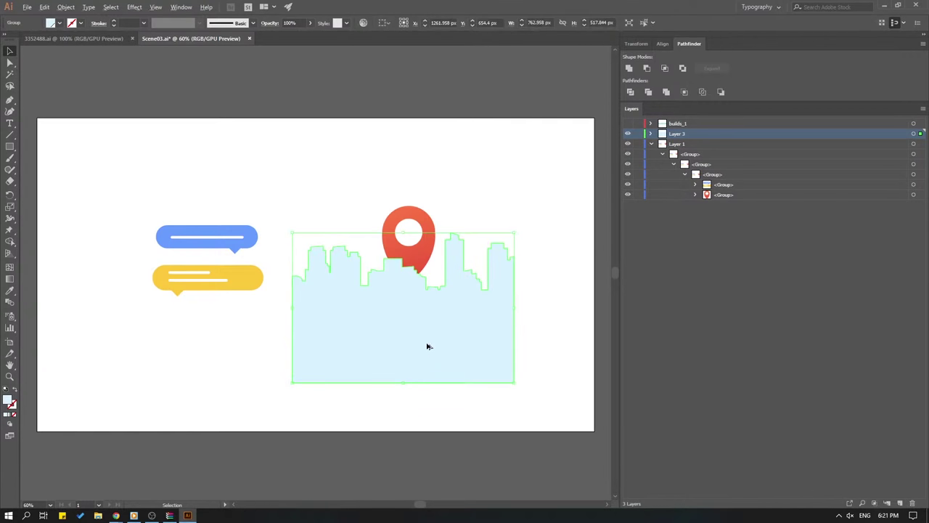
key(Left)
key(Left)
key(Left)
key(Left)
key(Left)
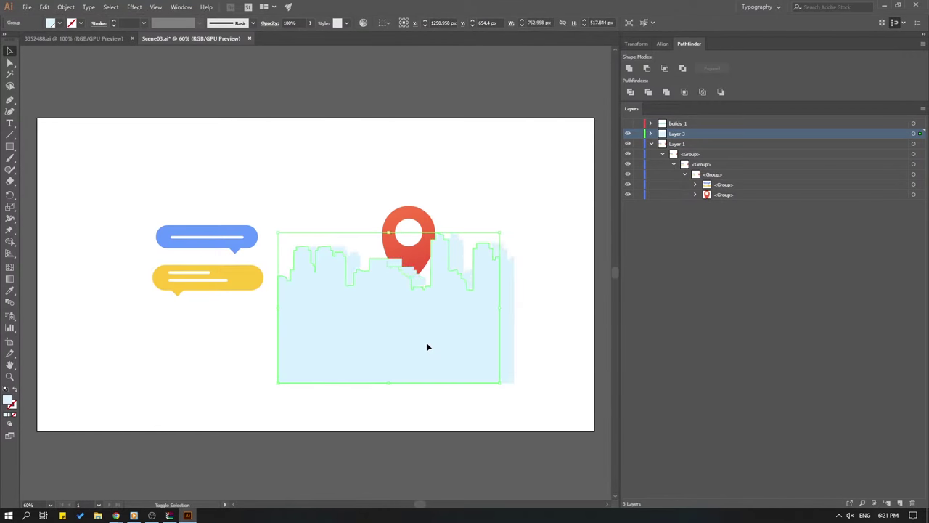
key(Left)
key(Left)
key(Left)
key(Left)
key(Left)
key(Left)
key(Left)
key(Left)
key(Left)
key(Left)
key(Left)
key(Left)
key(Left)
key(Left)
key(Left)
key(Left)
key(Left)
key(Left)
key(Left)
key(Left)
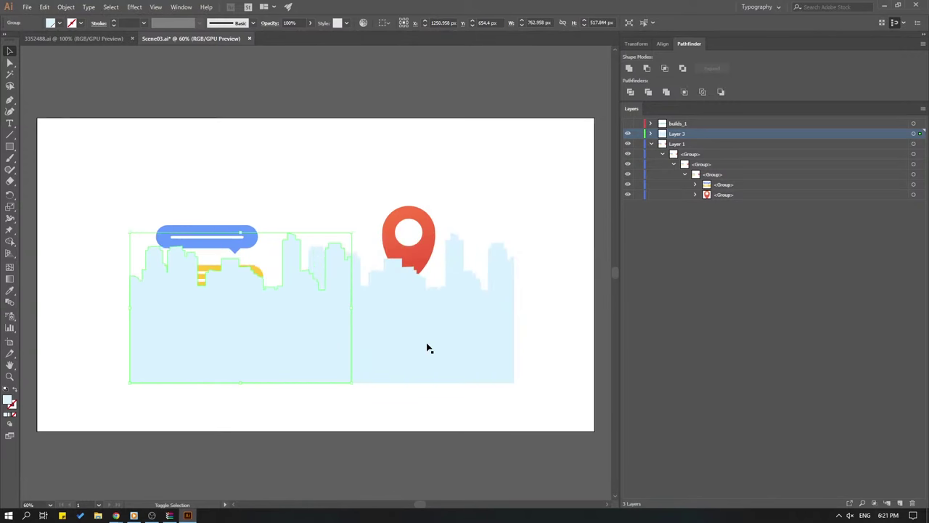
key(Left)
key(Left)
key(Left)
key(Left)
key(Left)
key(Left)
key(Left)
key(Left)
key(Left)
key(Left)
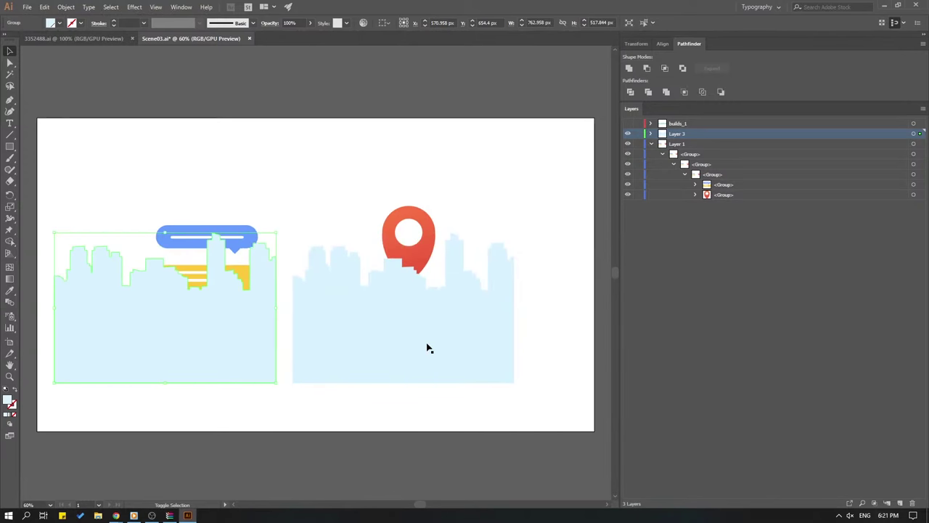
key(Right)
key(Right)
key(Right)
key(Right)
key(Right)
key(Right)
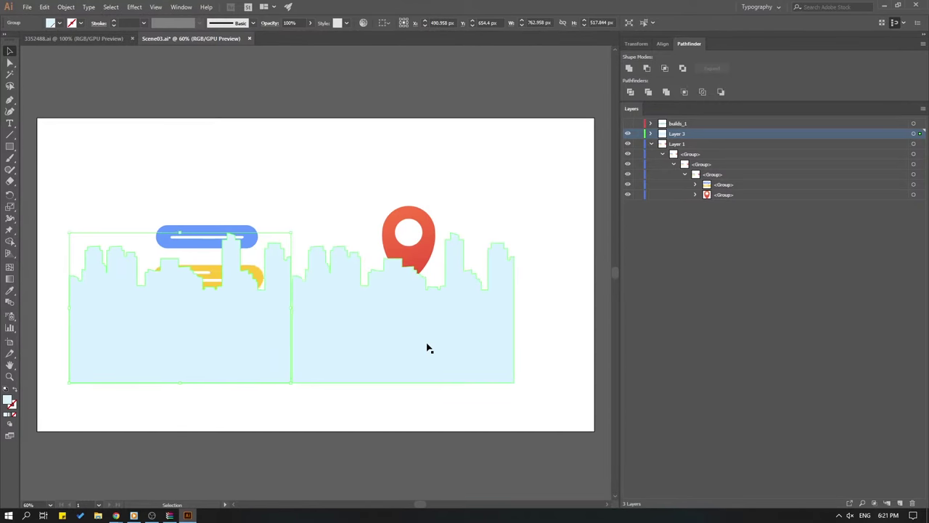
key(Right)
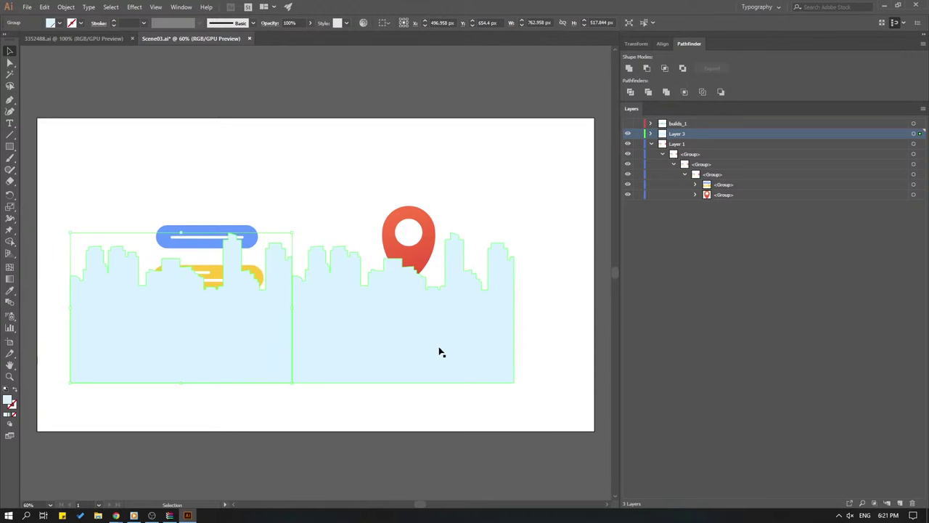
shift+click(305, 336)
key(Left)
key(Left)
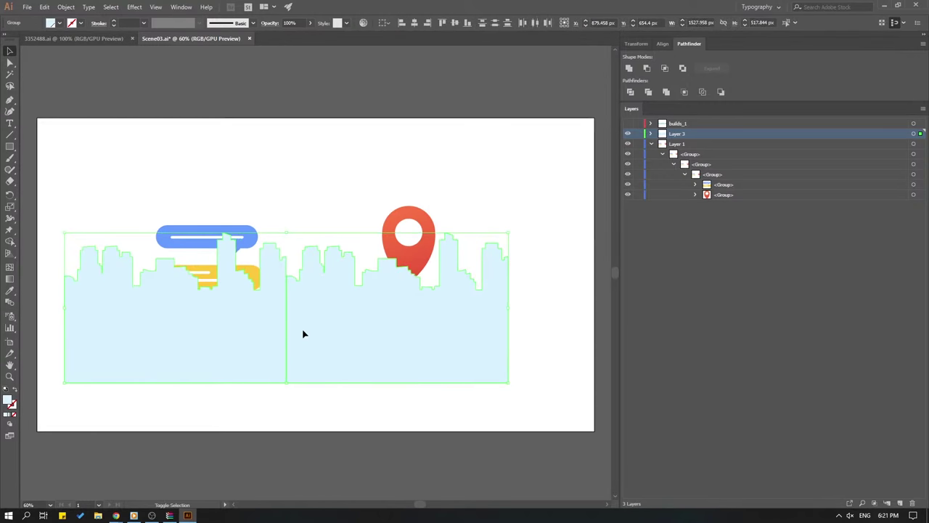
key(Left)
key(Left)
key(Left)
key(Left)
key(Left)
key(Left)
key(Left)
key(Left)
key(Left)
key(Left)
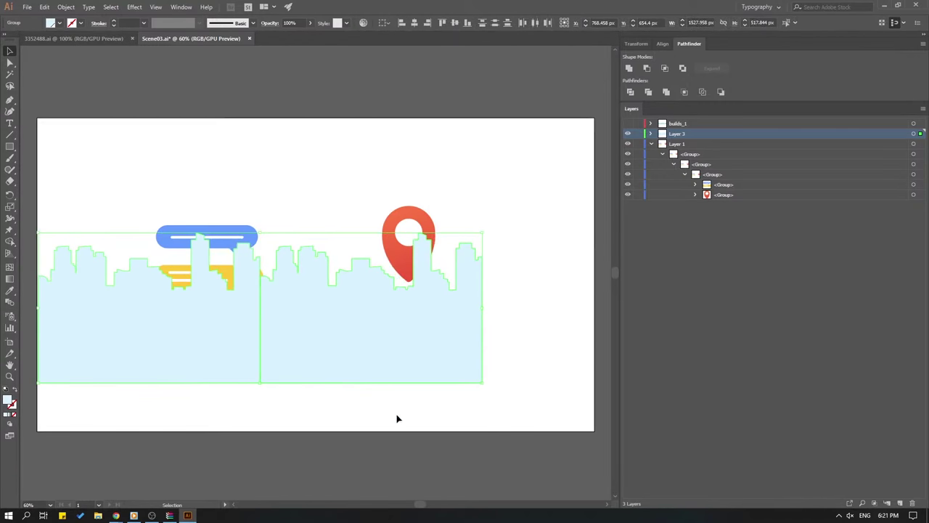
click(349, 429)
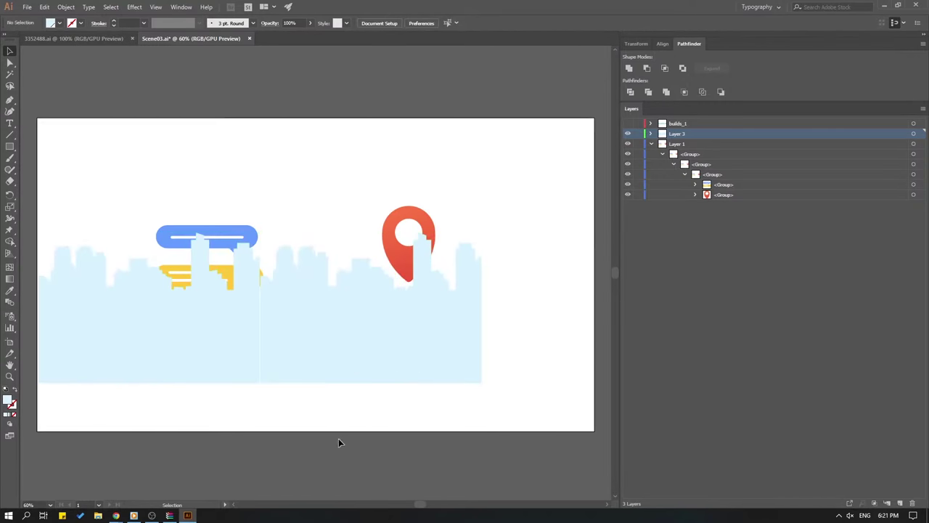
Stretch the right city silhouette to the artboard's right edge.
click(357, 360)
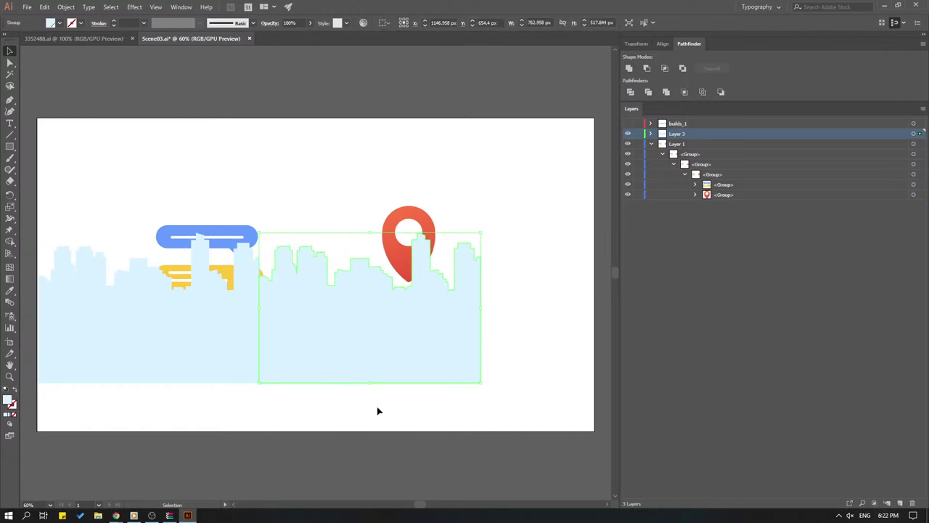
key(Right)
key(Left)
drag(483, 306, 595, 310)
click(472, 82)
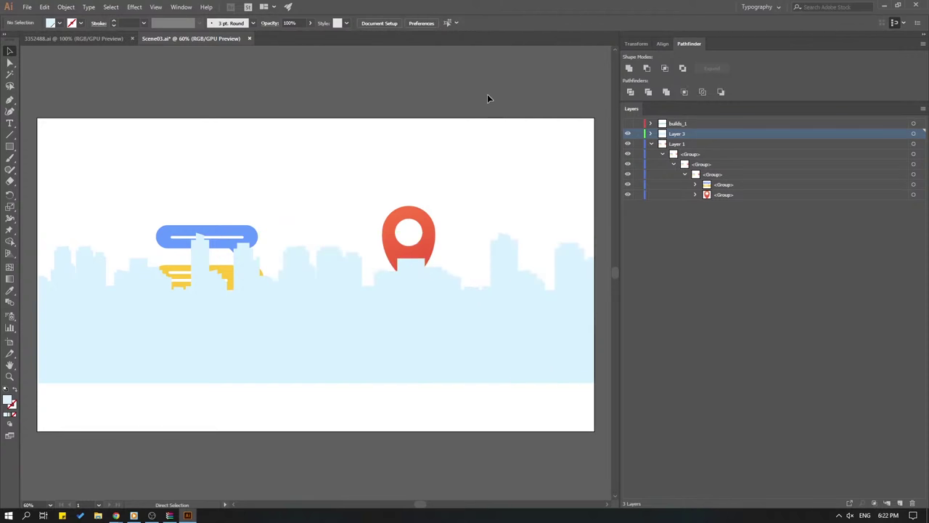
Rename Layer 3 to builds_2, save, and hide that layer.
click(629, 125)
click(629, 124)
double_click(675, 134)
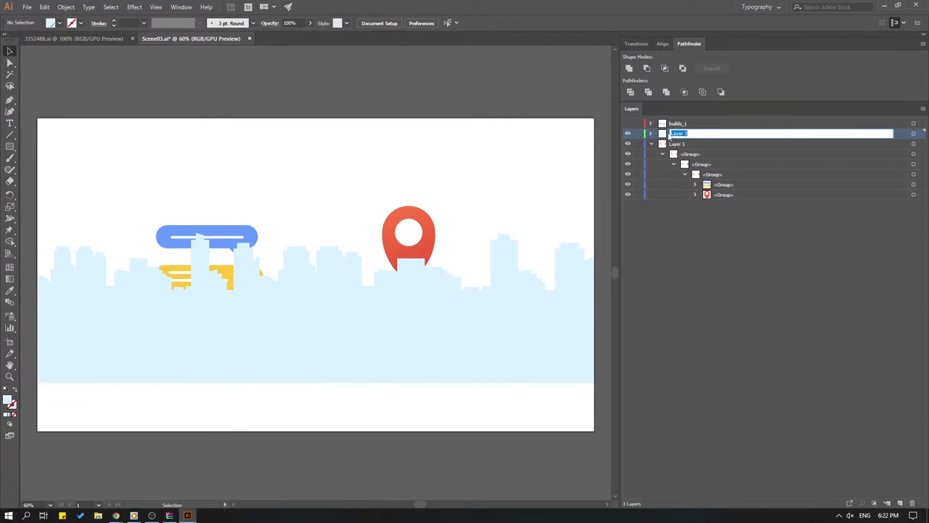
text(c)
text(uilds_2)
key(Return)
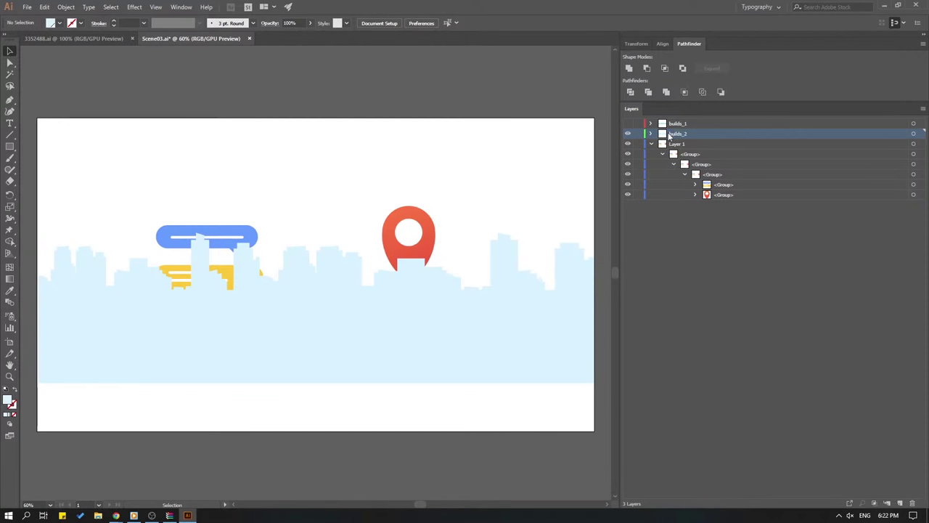
key(ctrl+s)
click(628, 133)
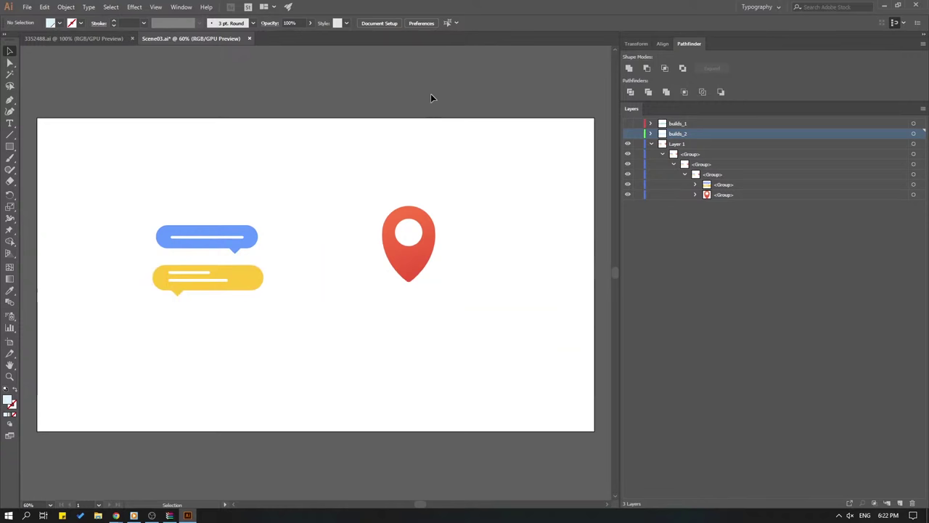
Move the red location pin to a new hidden layer named pin.
key(ctrl+s)
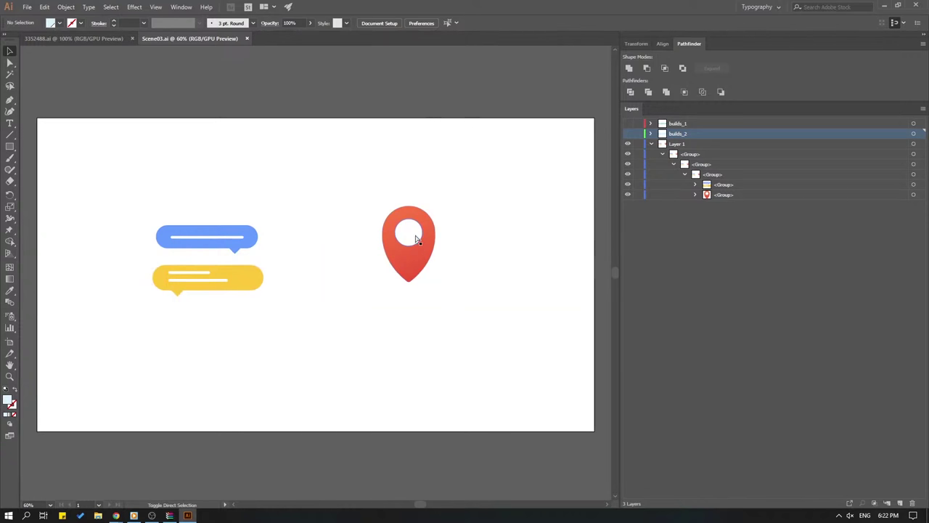
click(417, 240)
key(Delete)
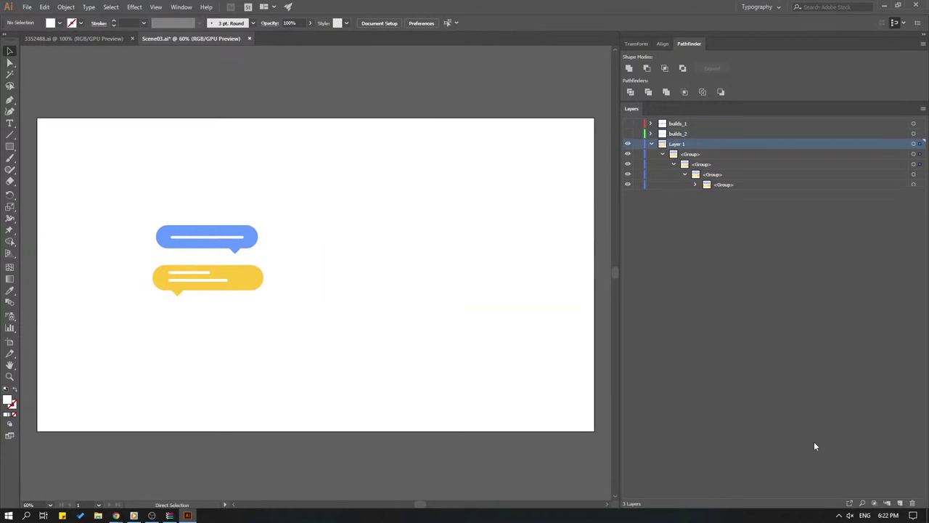
click(892, 503)
key(ctrl+shift+v)
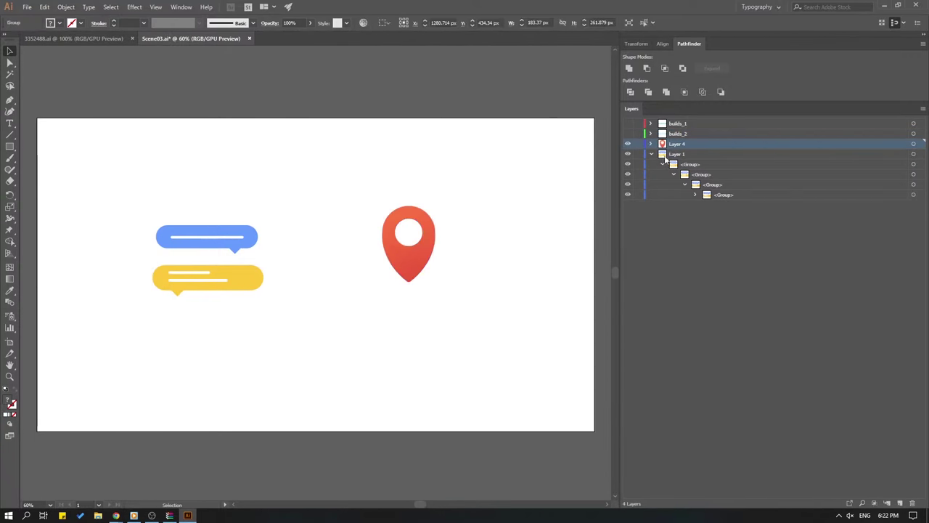
double_click(677, 144)
text(pin)
key(Return)
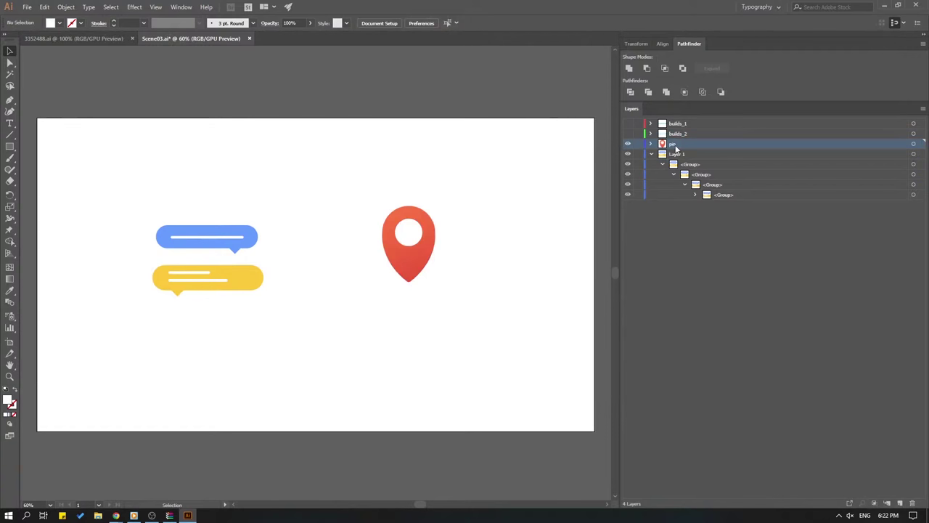
click(628, 143)
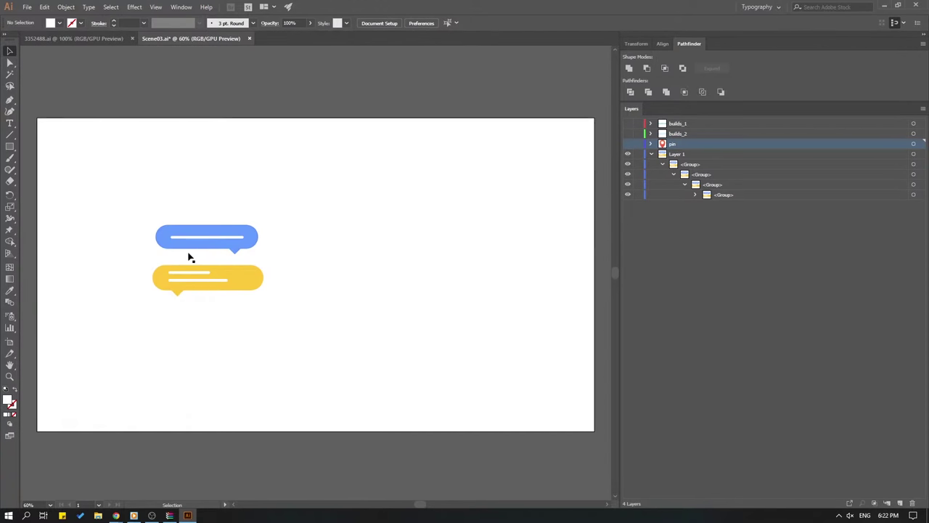
drag(142, 286, 214, 294)
key(ctrl+equal)
key(ctrl+equal)
key(ctrl+equal)
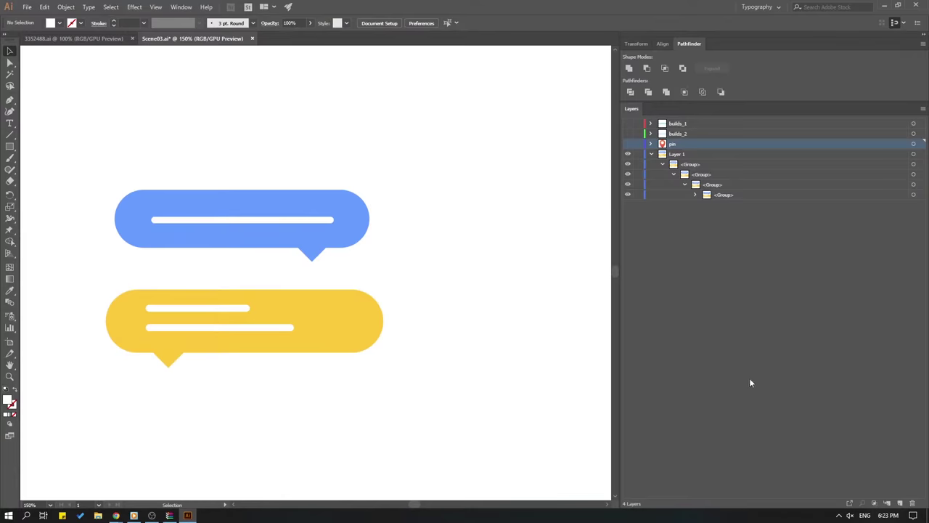
Zoom to 300% and paste the blue bubble's white bar in place on a new layer.
scroll(405, 176, left, 2)
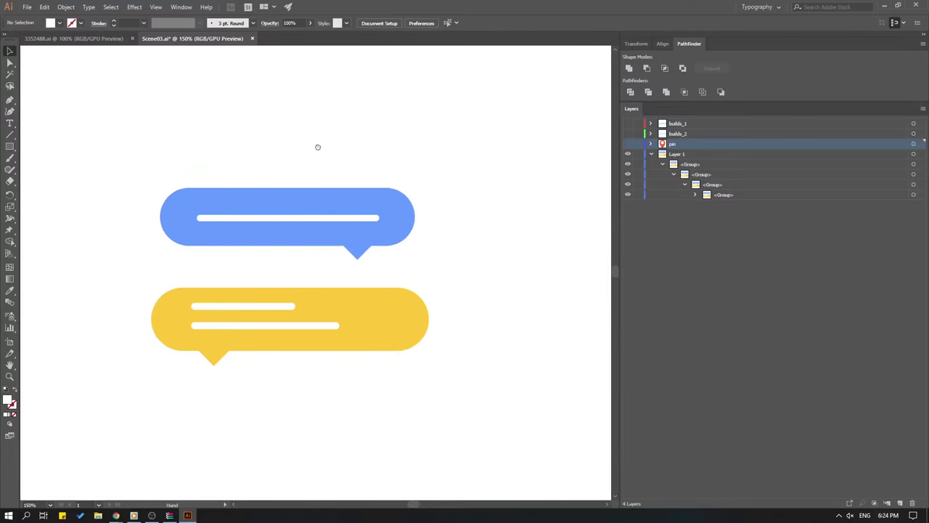
key(ctrl+minus)
key(ctrl+plus)
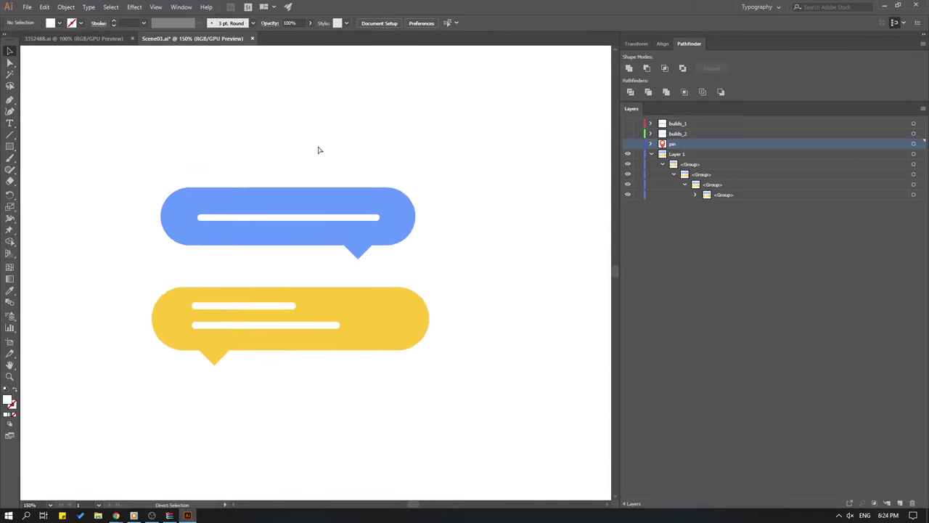
key(ctrl+s)
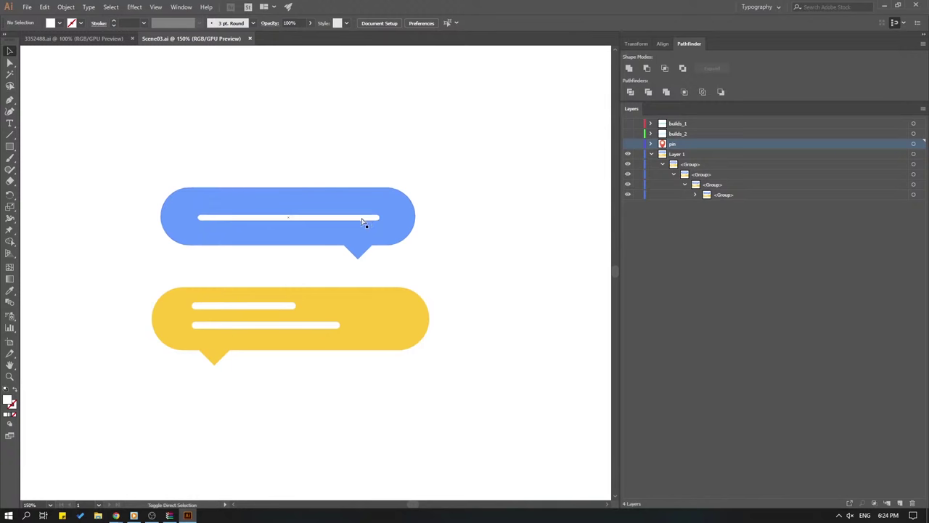
key(ctrl+plus)
key(ctrl+plus)
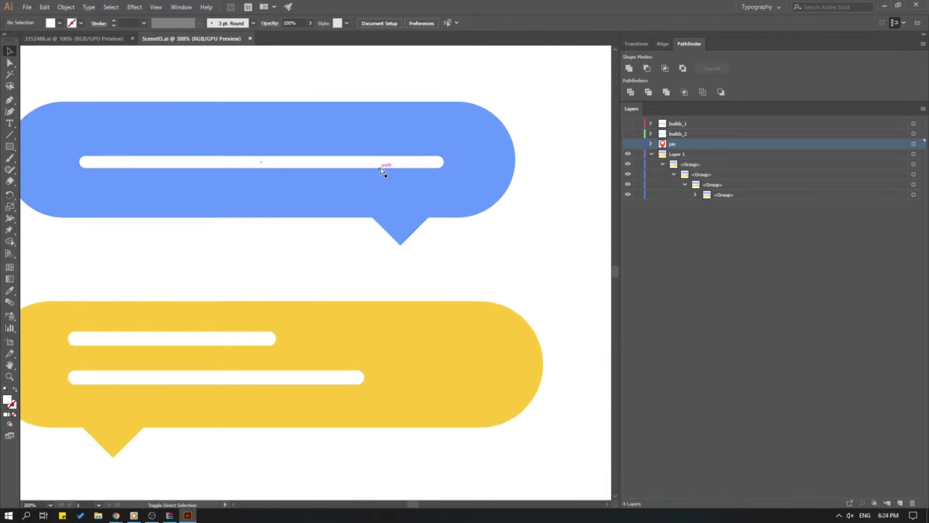
key(ctrl+z)
key(ctrl+z)
click(887, 502)
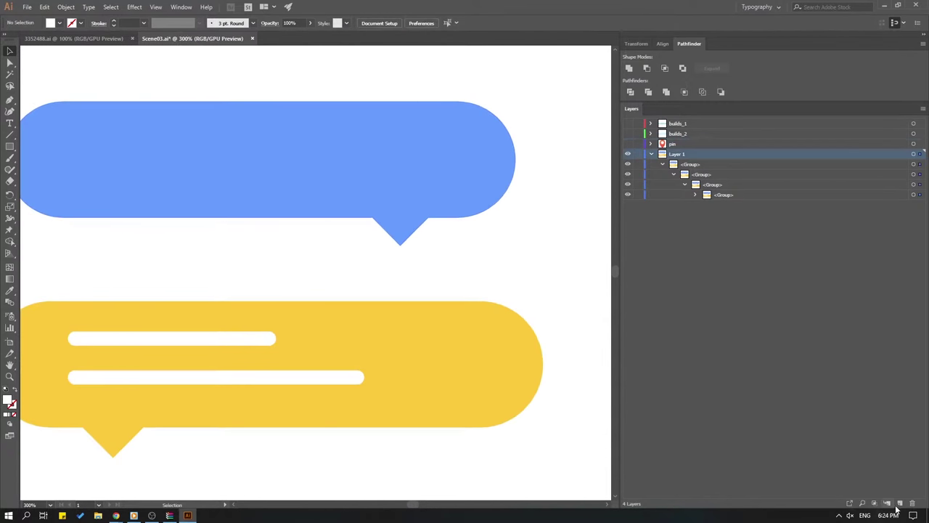
key(ctrl+f)
click(552, 262)
Rename the white bar's layer text_blu and hide it.
key(space)
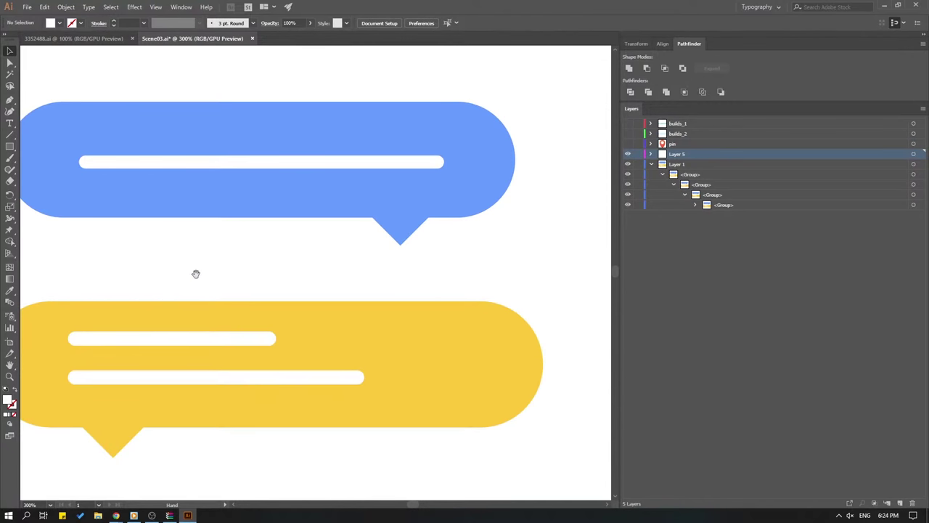
drag(195, 272, 225, 269)
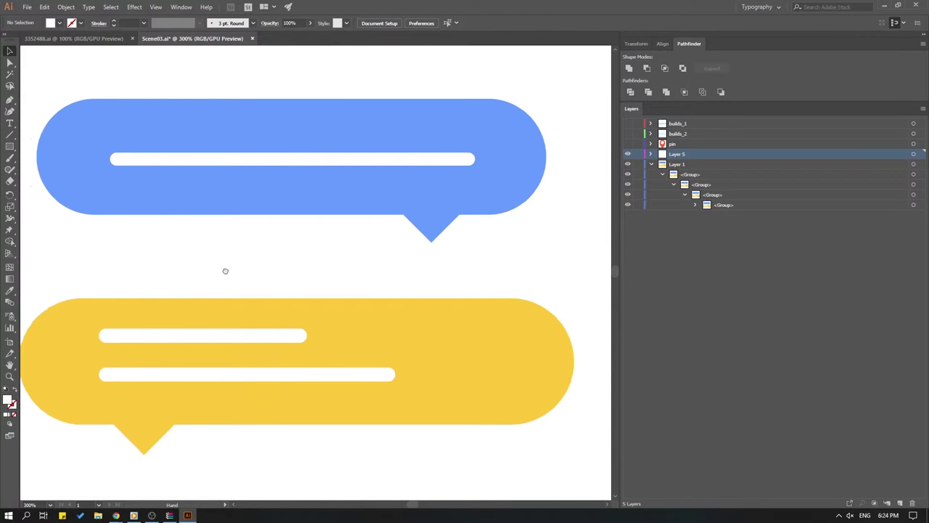
double_click(679, 155)
key(BackSpace)
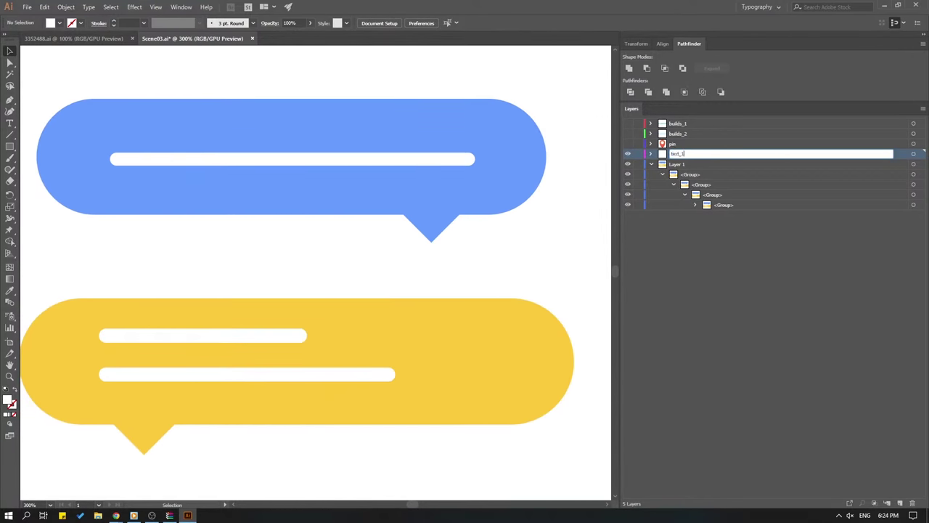
key(Return)
double_click(684, 154)
text(text_blur)
key(Return)
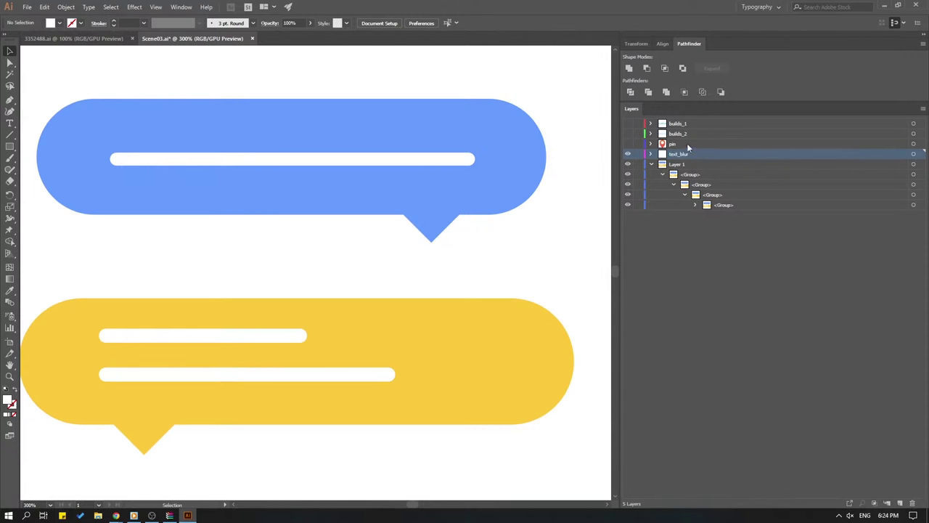
double_click(684, 157)
click(737, 295)
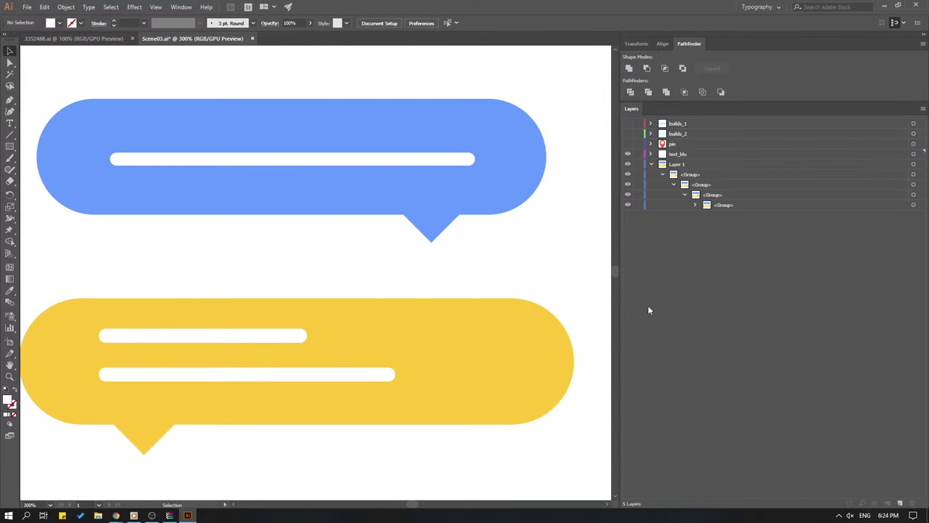
click(628, 155)
Move the blue speech bubble onto new Layer 6.
click(420, 164)
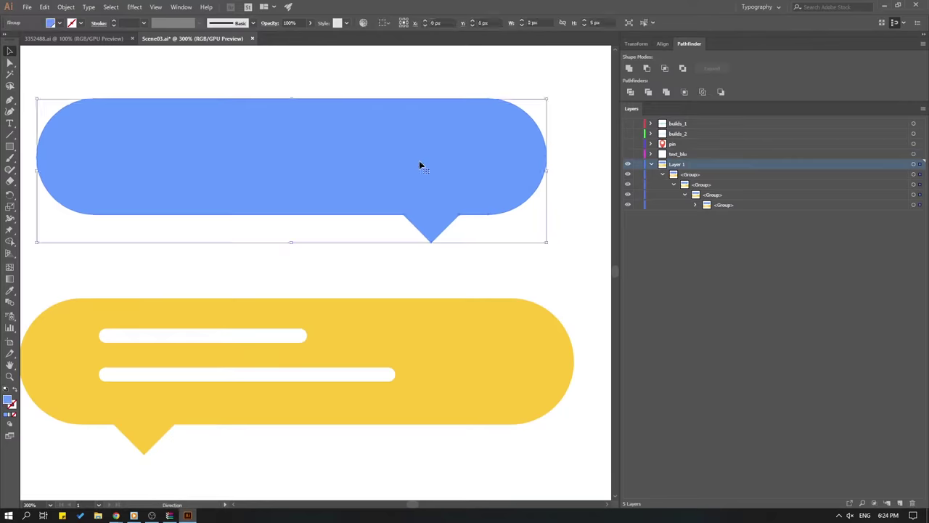
key(ctrl+1)
key(Delete)
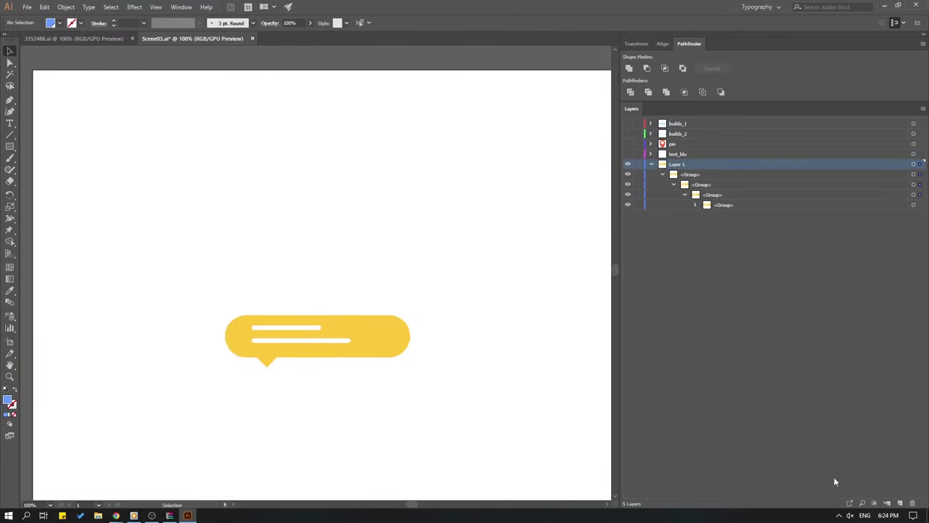
click(900, 502)
key(ctrl+v)
Rename Layer 6 to 'blue', confirm the text_blue layer name, and hide the blue layer.
click(566, 165)
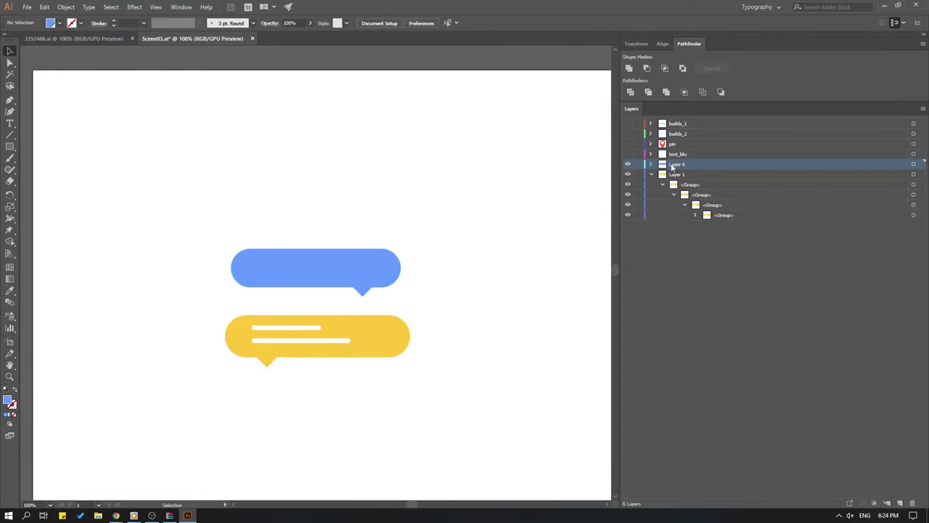
double_click(676, 164)
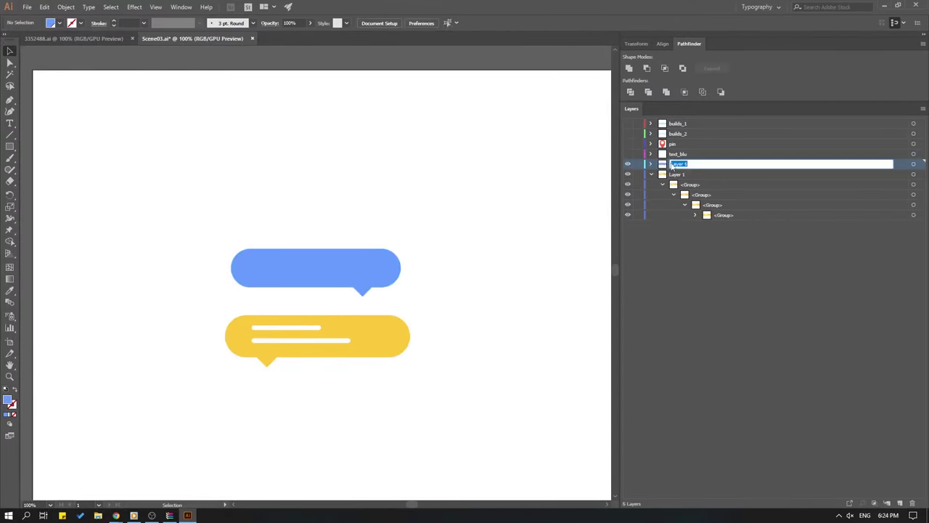
text(blue)
key(Return)
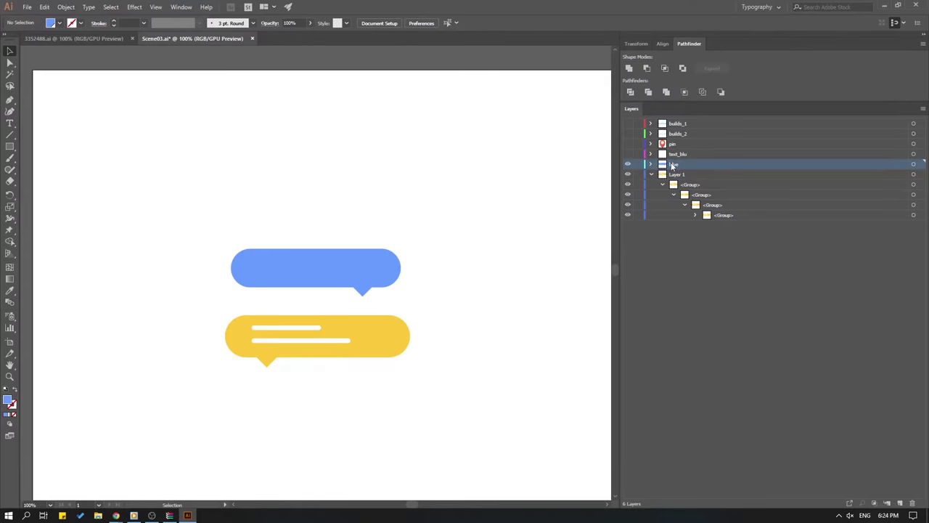
double_click(679, 154)
click(693, 153)
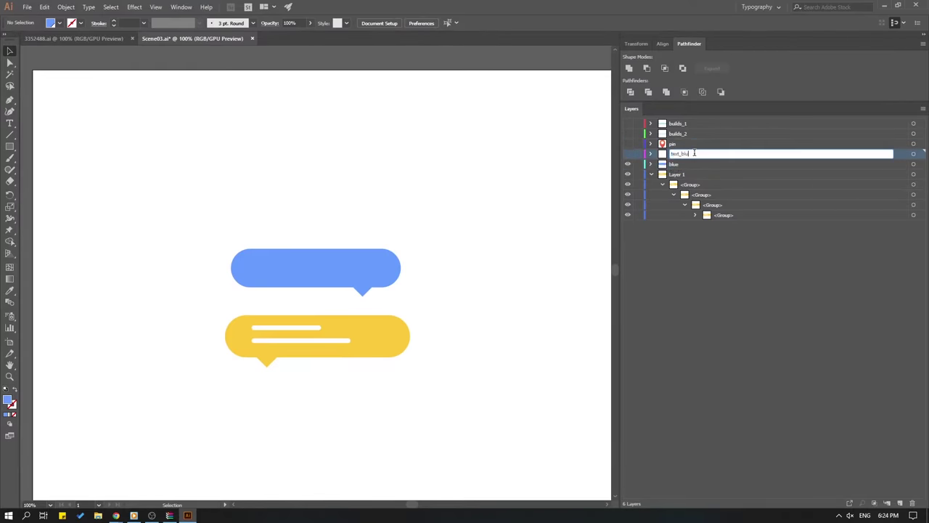
key(Return)
click(628, 164)
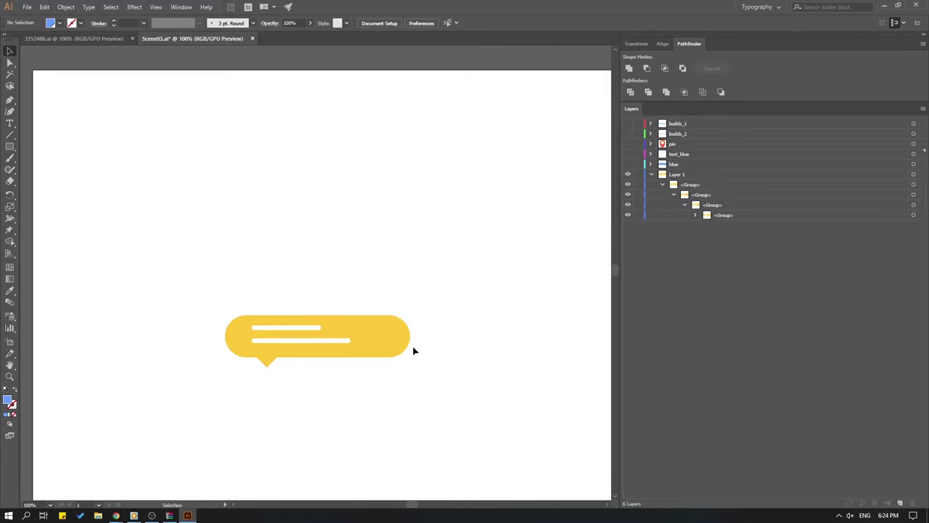
Zoom in on the yellow bubble and cut its upper white text bar.
key(space)
drag(341, 390, 344, 368)
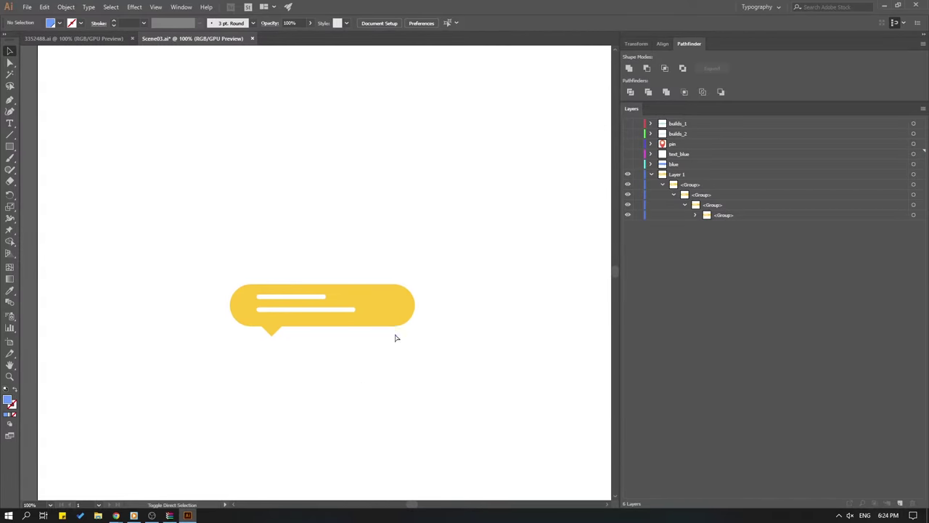
click(385, 301)
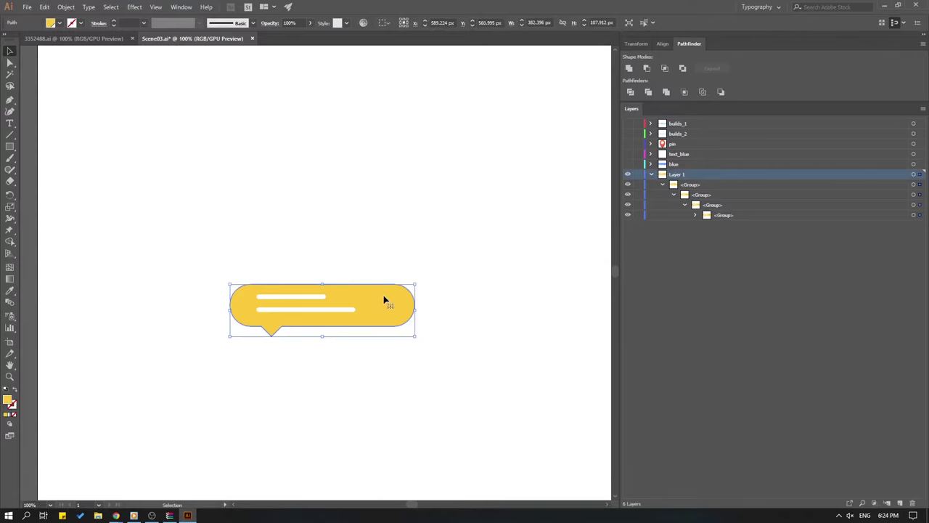
click(351, 368)
key(ctrl+plus)
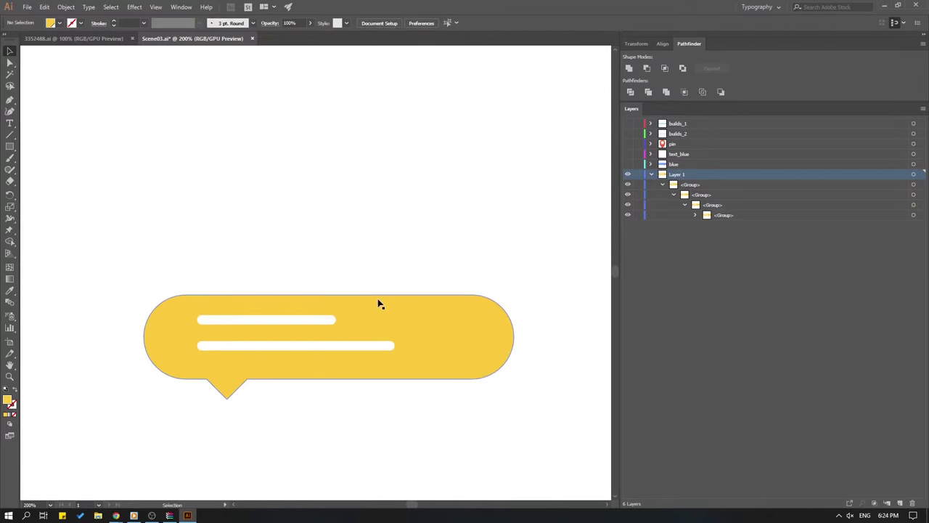
click(324, 321)
key(ctrl+x)
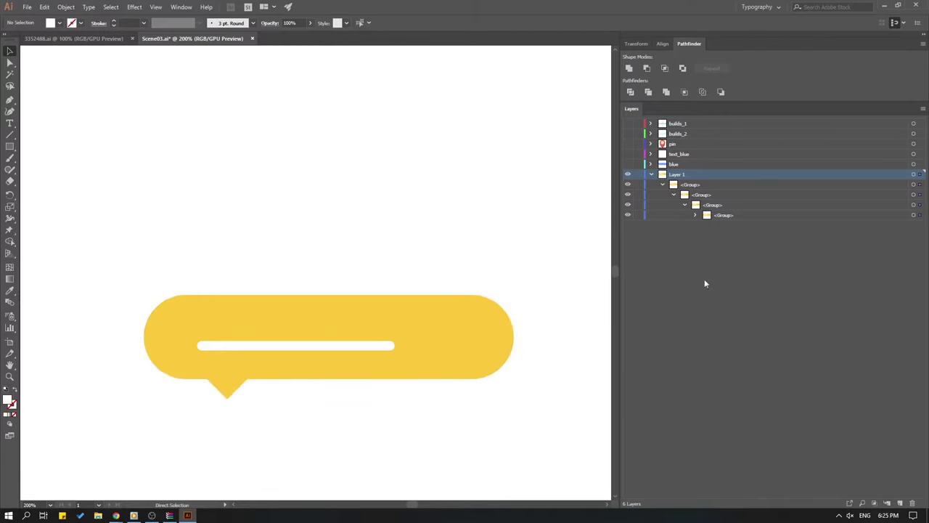
Paste the upper and lower white text bars in place on a new layer.
click(901, 503)
key(ctrl+f)
click(469, 178)
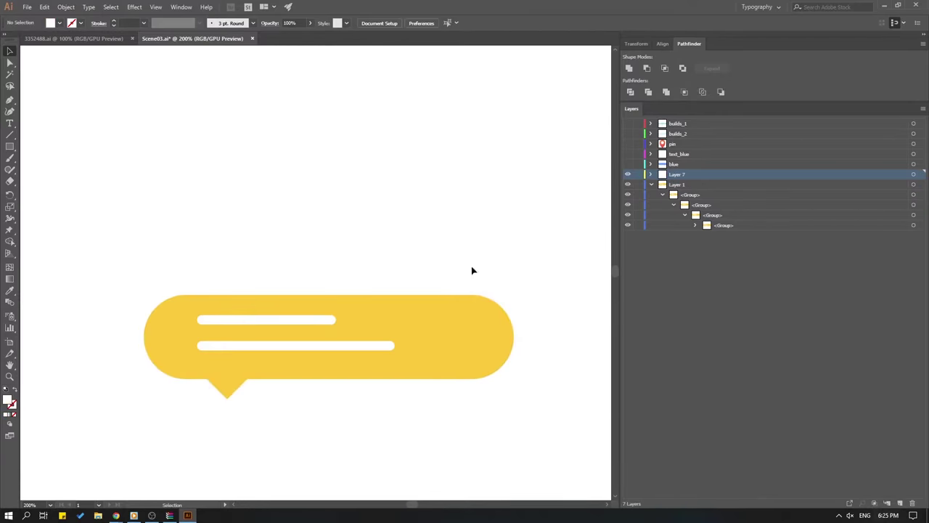
click(376, 350)
key(ctrl+x)
key(ctrl+f)
click(576, 194)
Name the bars' layer text_yellow, save Scene03.ai, and hide that layer.
double_click(681, 176)
text(bl)
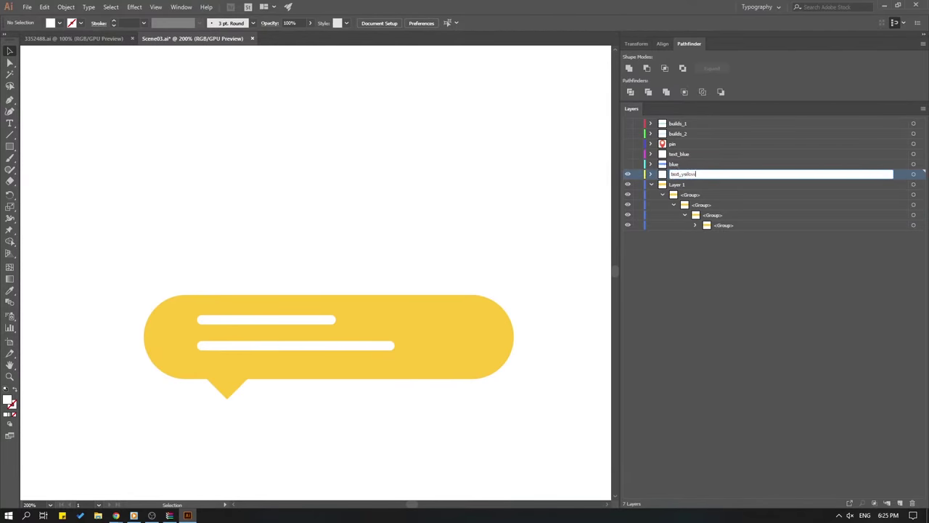
key(Return)
key(ctrl+s)
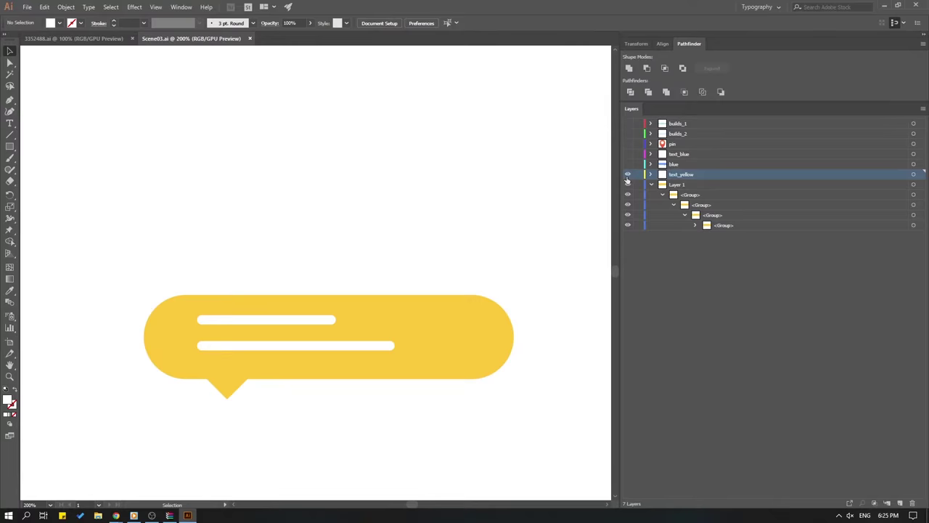
click(628, 175)
Move the yellow bubble to its own new layer named yellow, then zoom out to 50%.
click(335, 317)
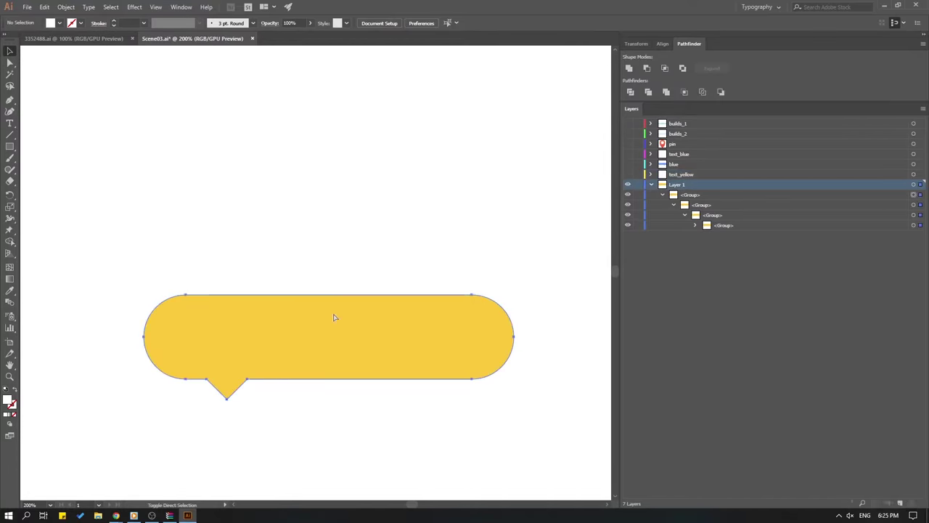
key(ctrl+x)
click(887, 504)
key(ctrl+f)
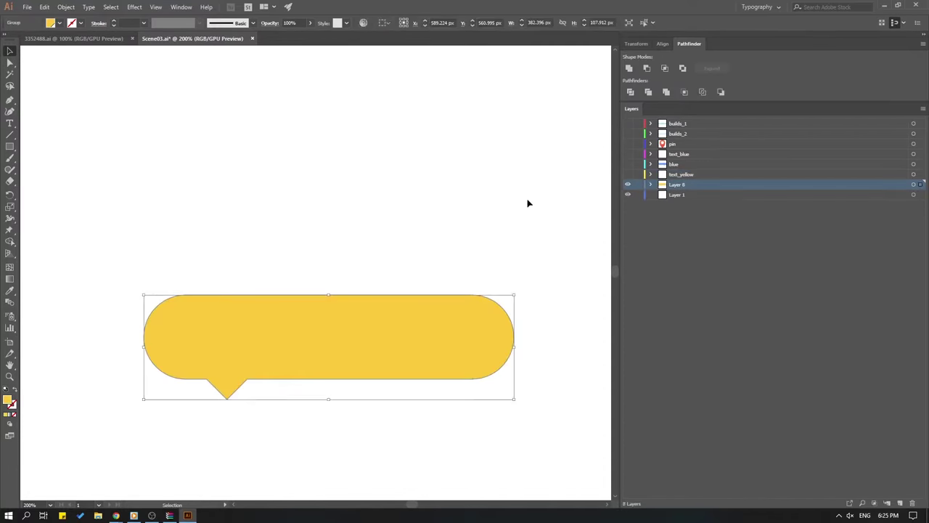
click(522, 191)
double_click(677, 185)
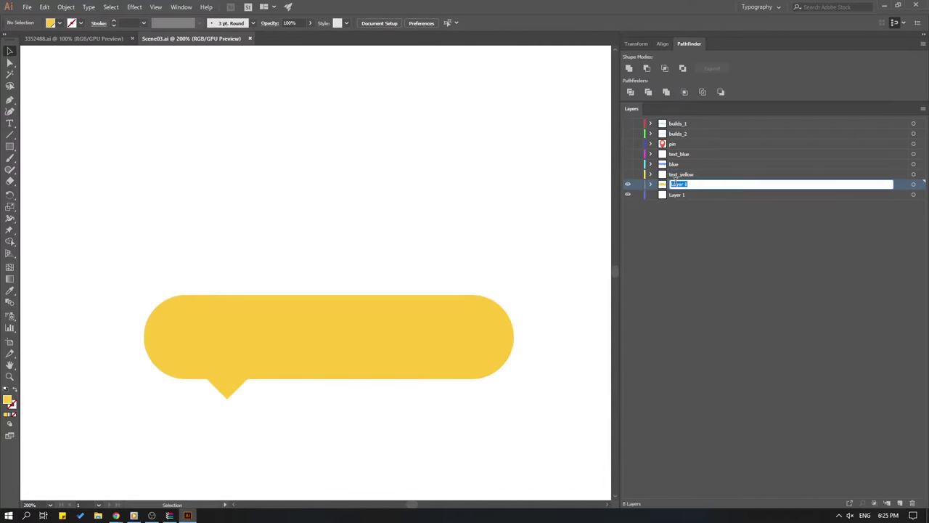
text(yellow)
key(Return)
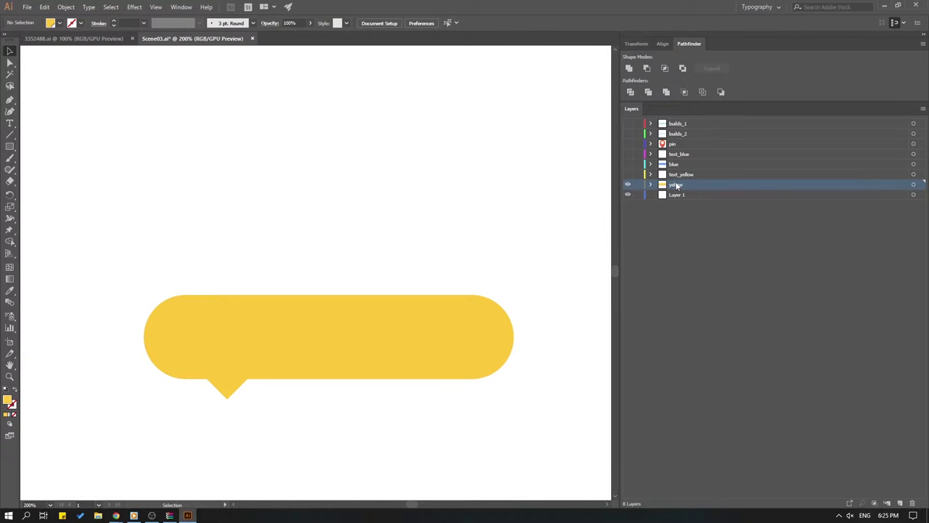
key(ctrl+1)
key(ctrl+minus)
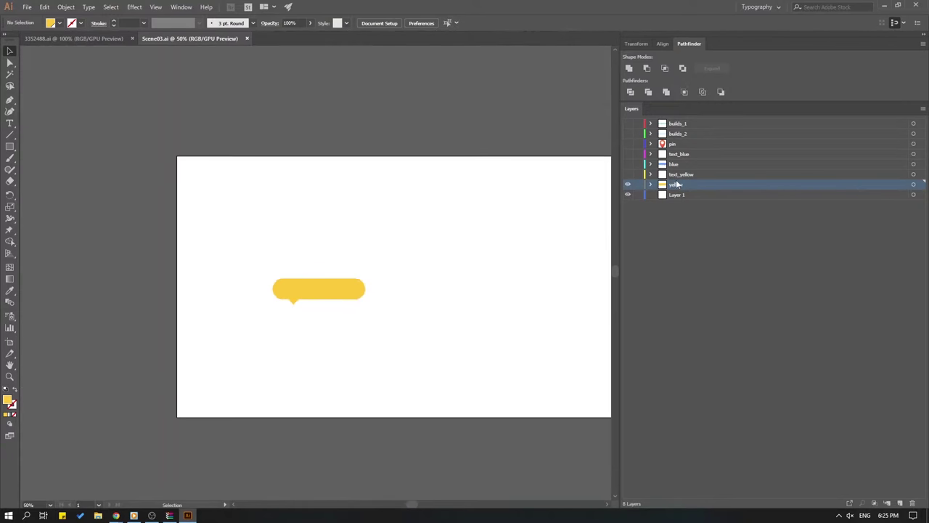
Delete the empty Layer 1 and make all hidden layers visible again.
click(679, 195)
click(912, 503)
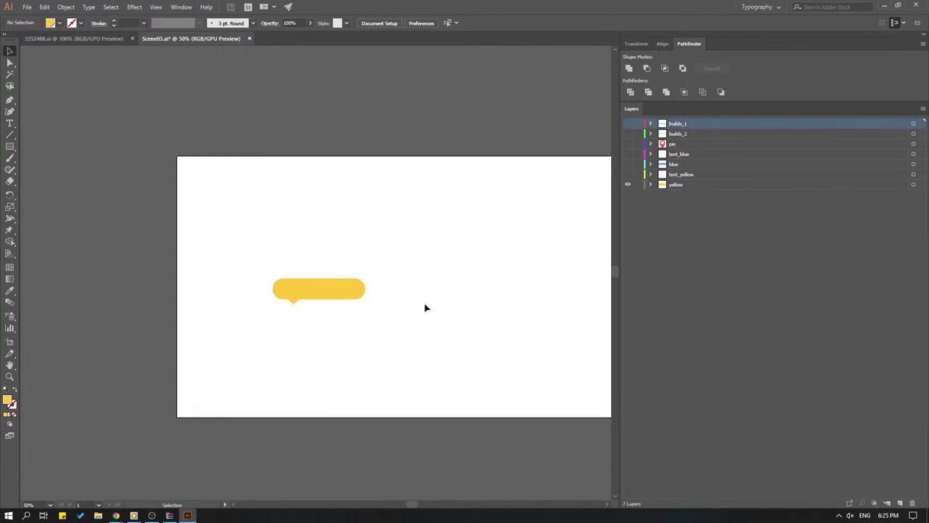
drag(490, 243, 411, 249)
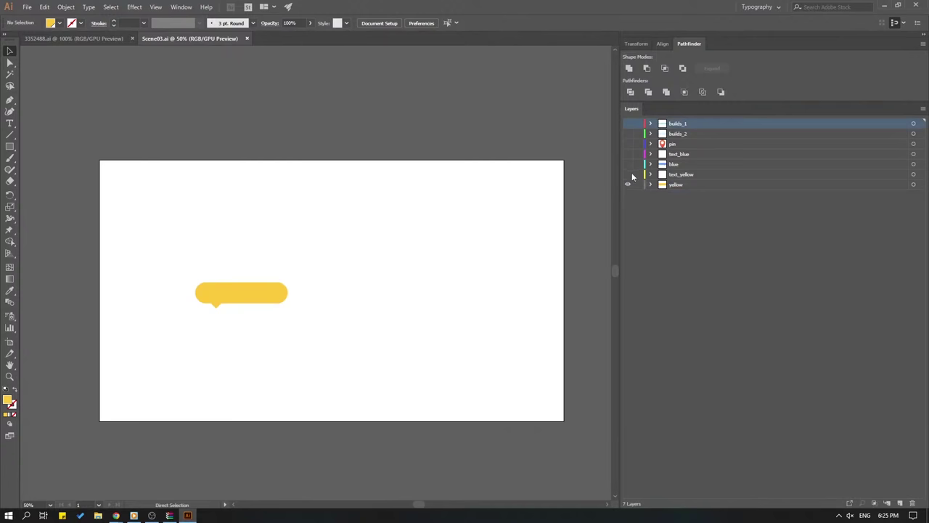
drag(629, 174, 628, 124)
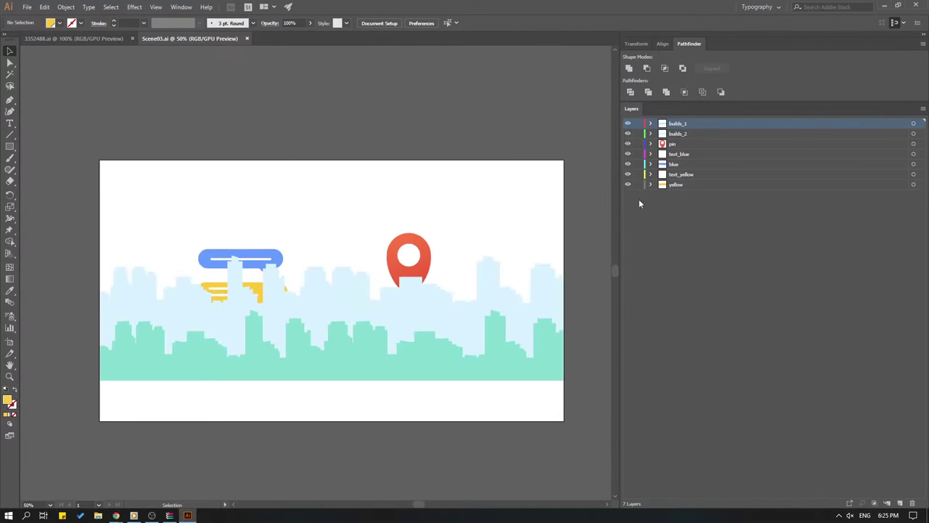
Move the pin through yellow layers above the building layers and save Scene03.ai.
click(683, 186)
shift+click(677, 156)
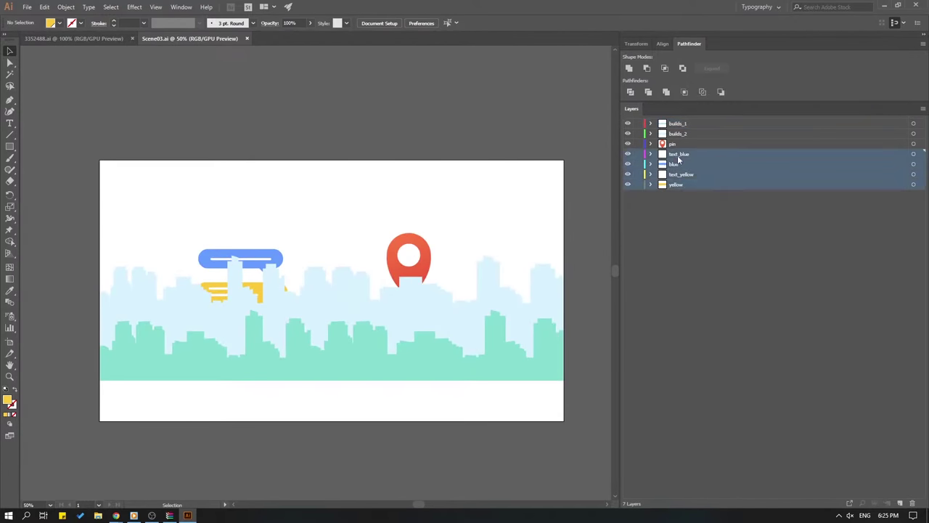
shift+click(670, 146)
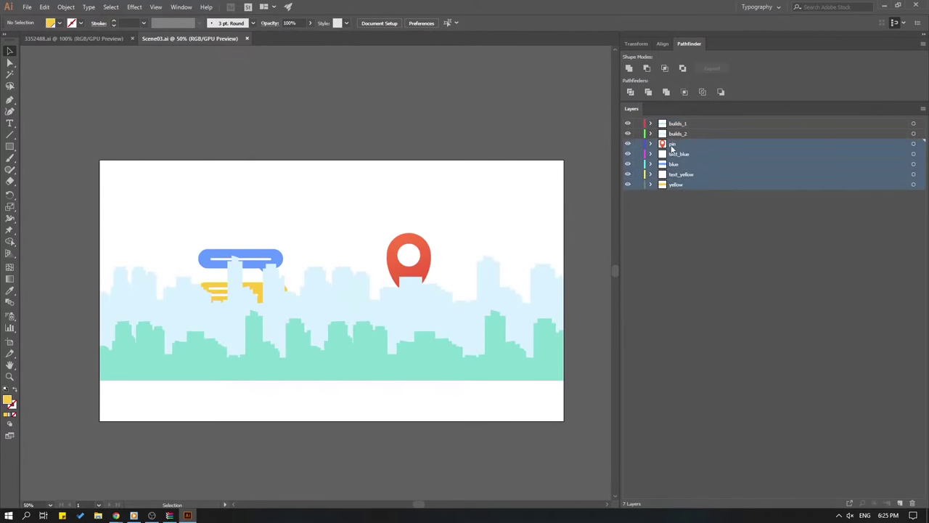
drag(672, 147, 674, 121)
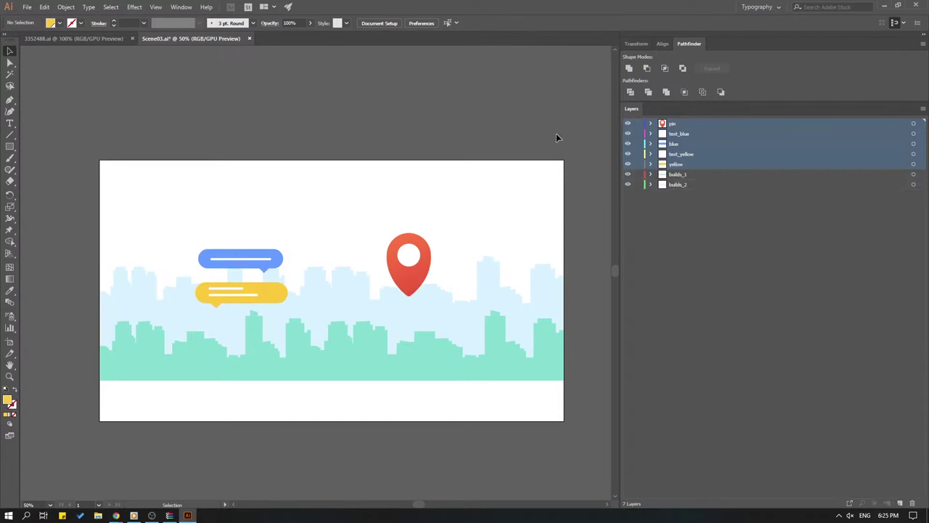
key(ctrl+s)
key(alt+Tab)
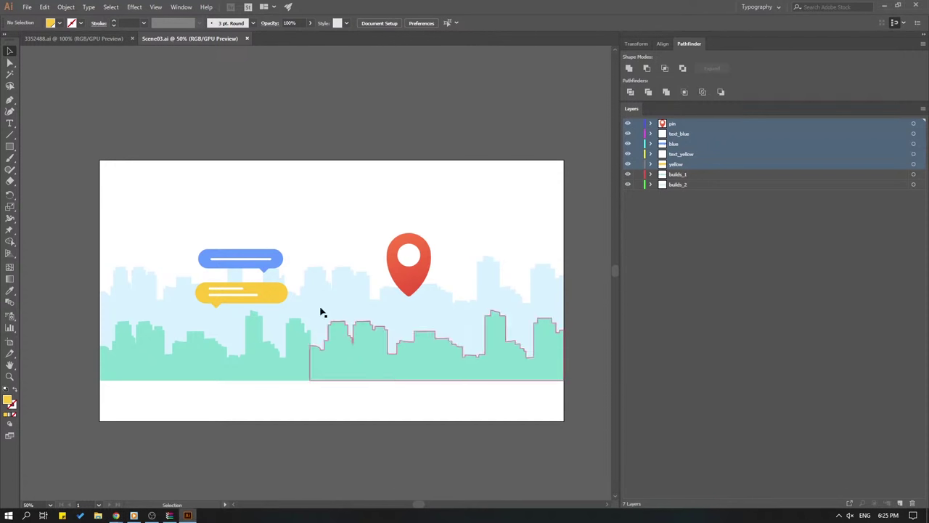
Close Scene03.ai and 3352488.ai, then launch After Effects 2019 from the Start search.
click(247, 39)
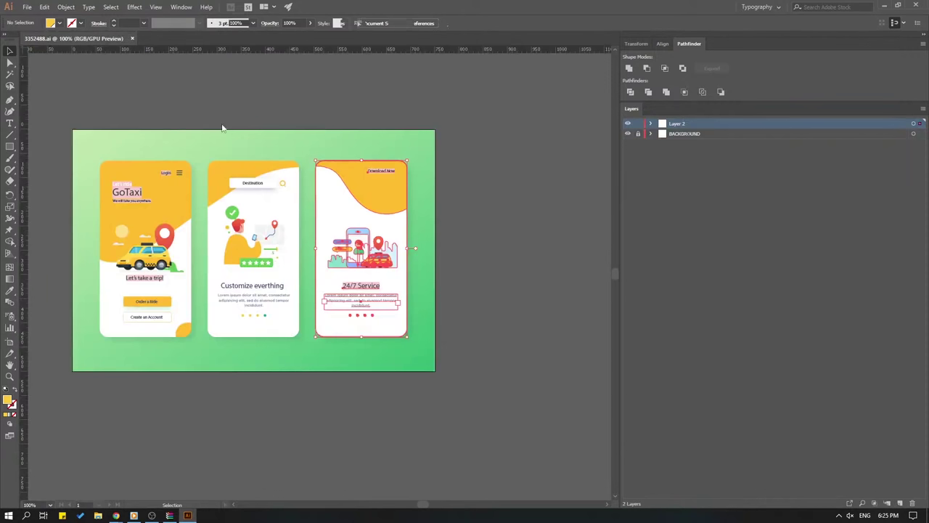
click(132, 38)
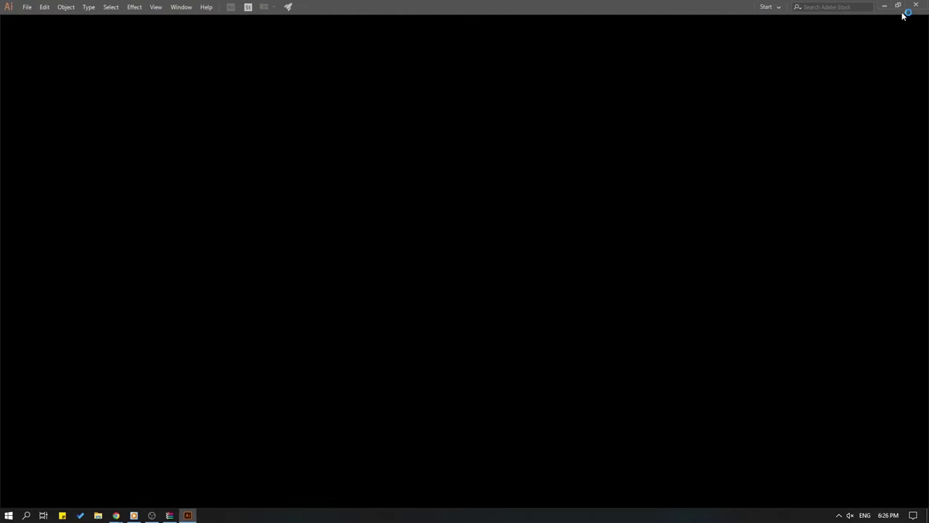
click(8, 515)
text(af)
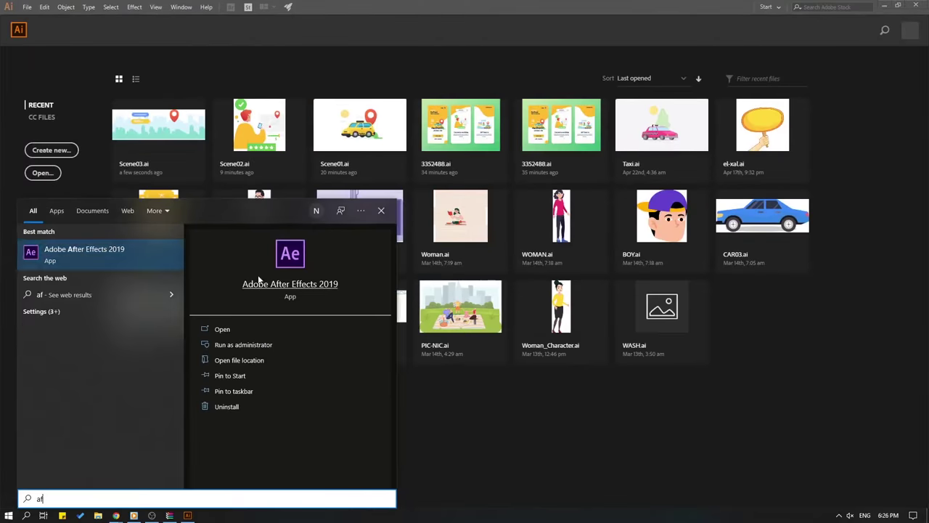
click(106, 262)
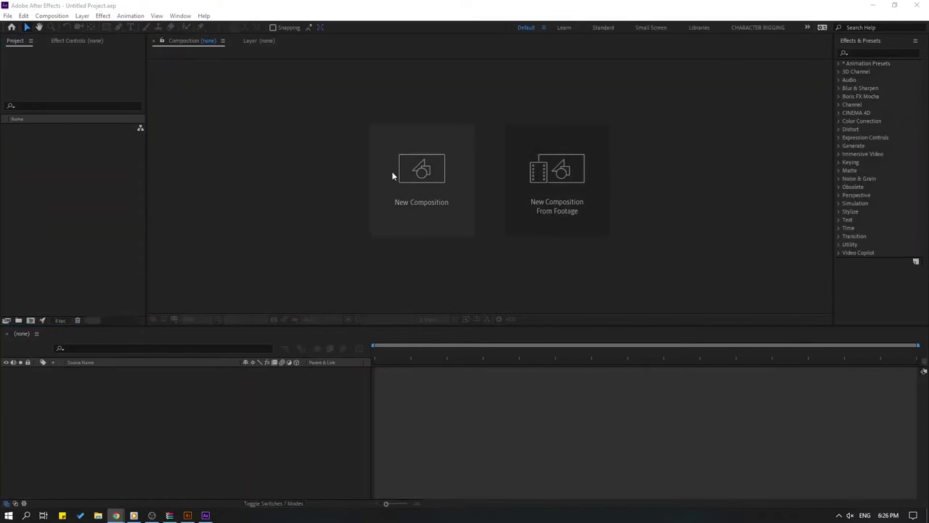
Close the Home window and start Save As, browsing to Desktop > Explainer Taxi.
click(683, 74)
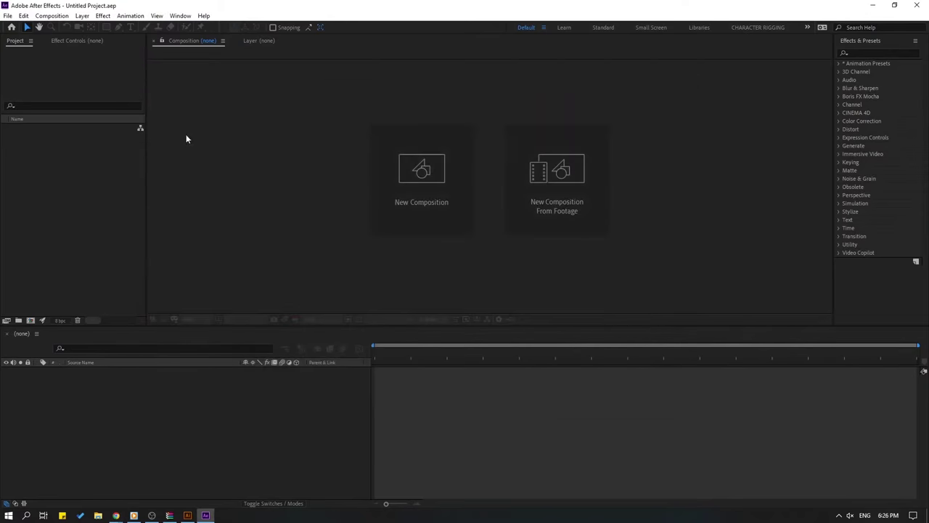
drag(146, 141, 155, 142)
click(6, 15)
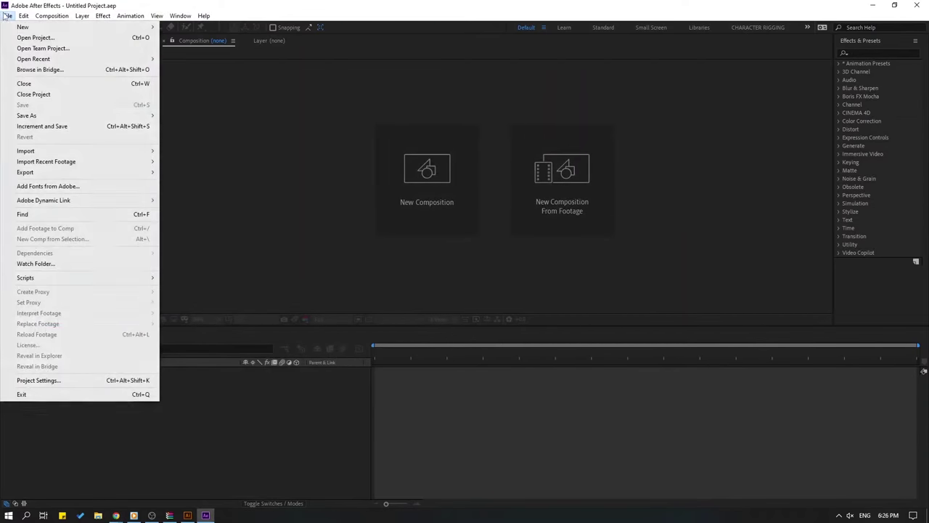
mouse_move(105, 118)
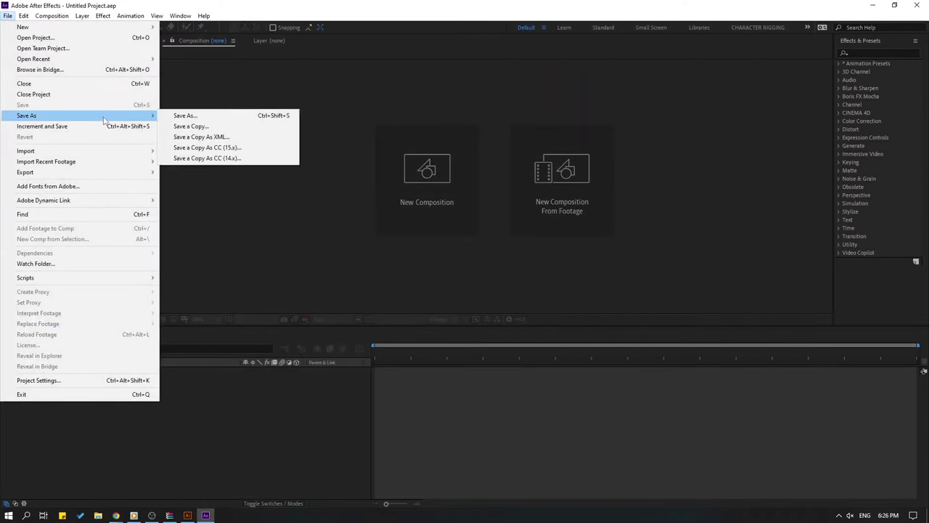
click(235, 116)
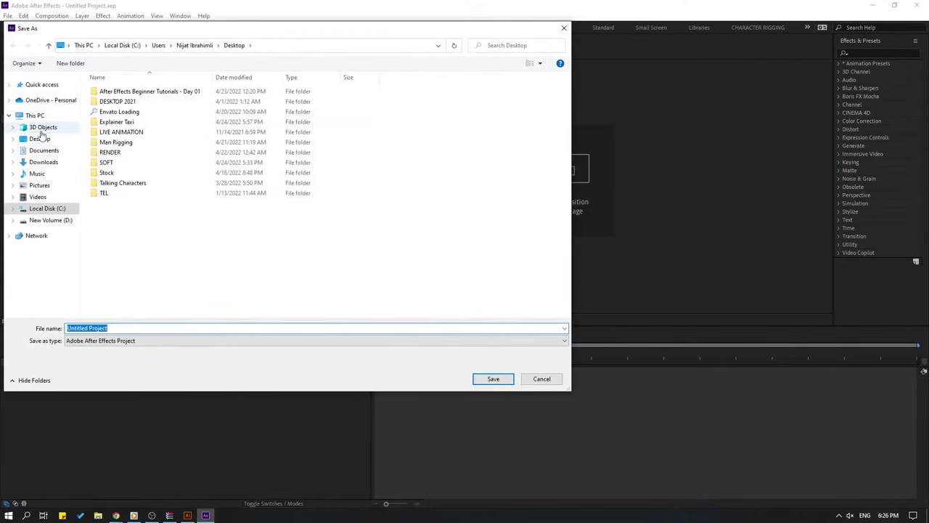
click(40, 139)
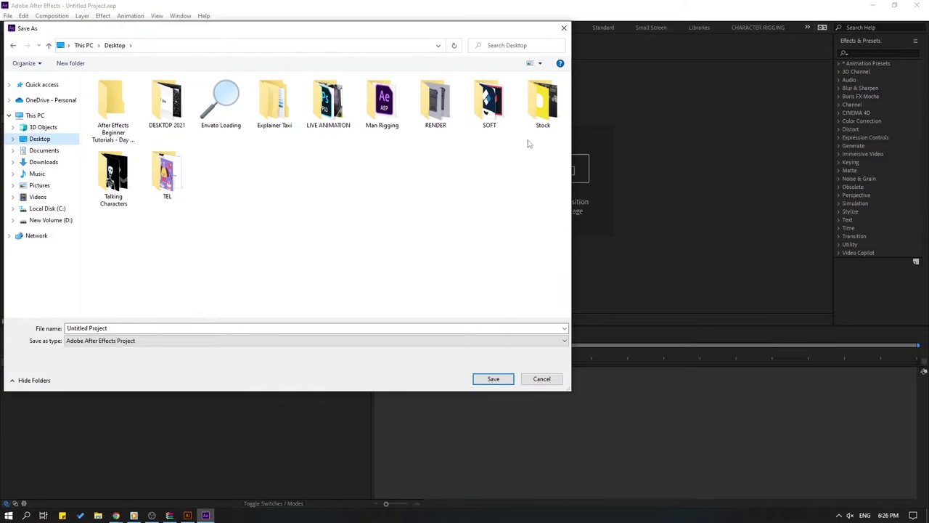
double_click(273, 105)
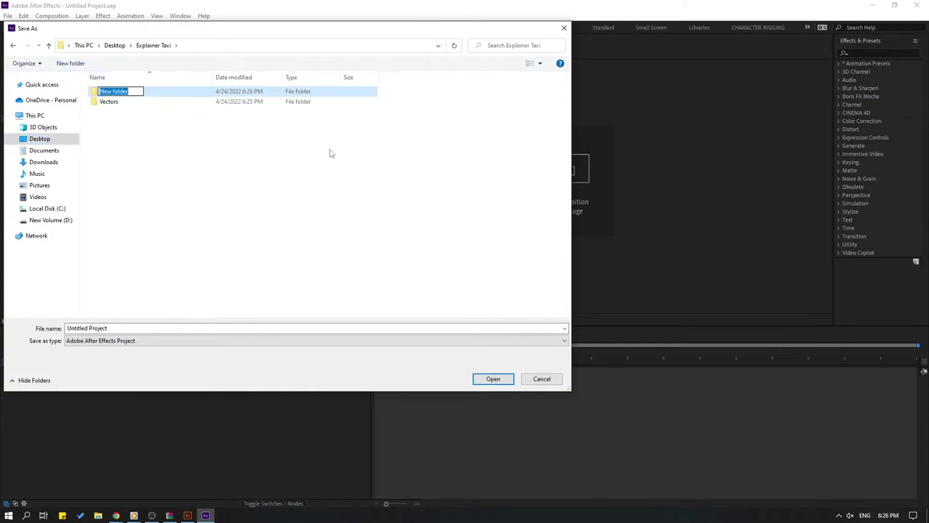
Create an AE folder there and save the project in it as Taxi Explainer 2022.
text(AE)
click(250, 192)
double_click(112, 91)
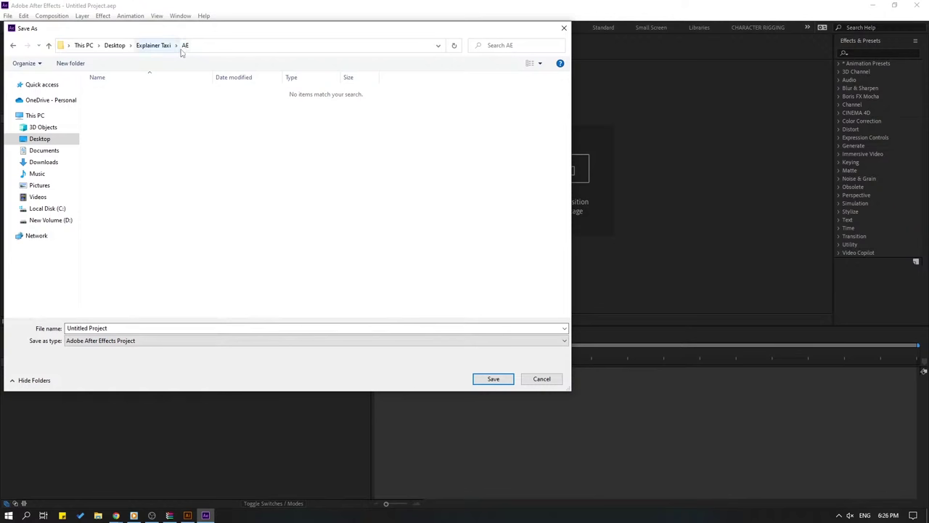
click(125, 330)
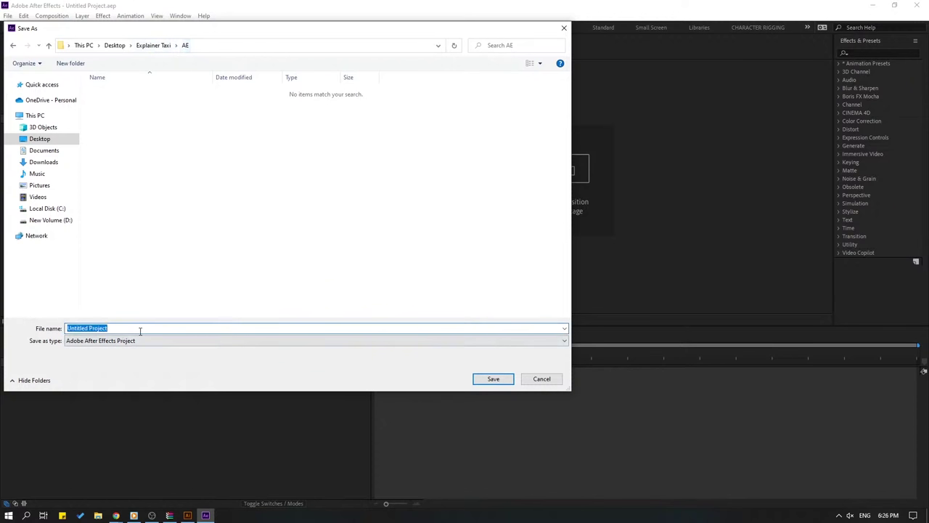
text(Taxi Explainer 2022)
click(494, 379)
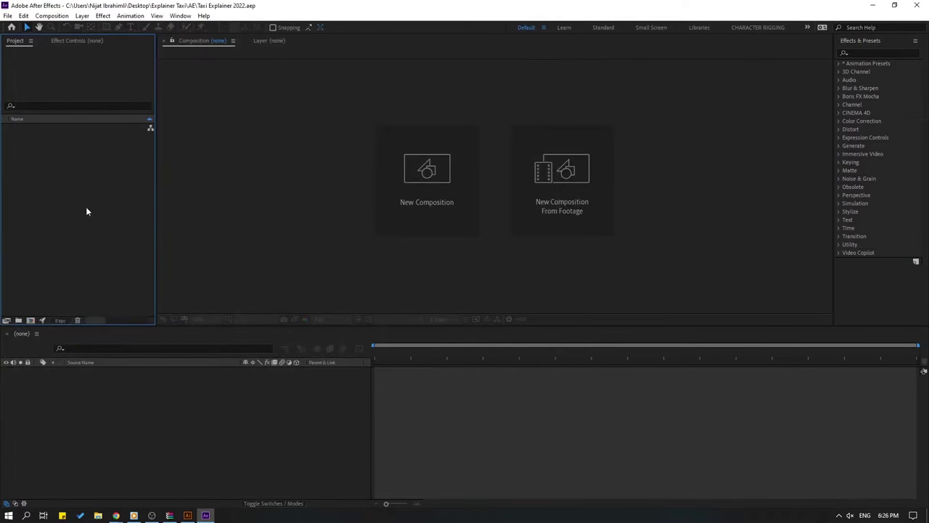
Select Scene01, Scene02 and Scene03 from Explainer Taxi > Vectors for import.
right_click(66, 151)
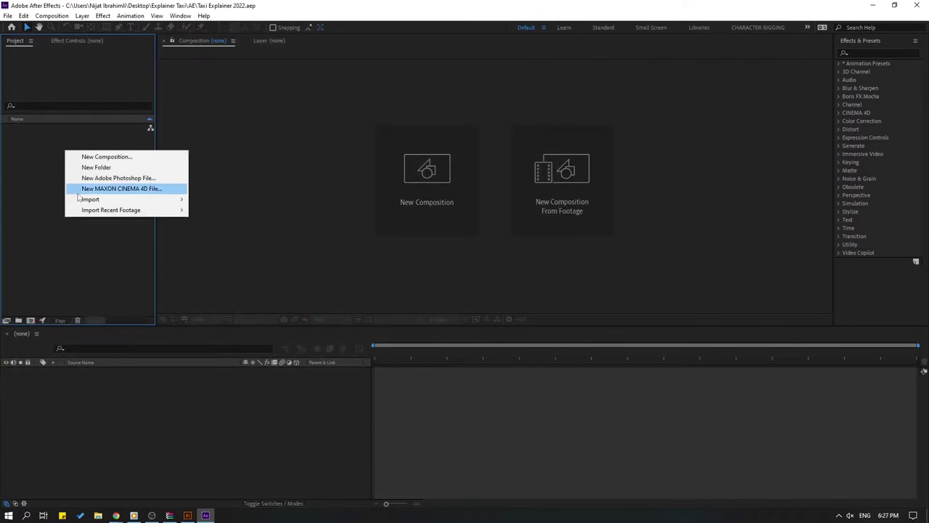
mouse_move(109, 199)
click(332, 202)
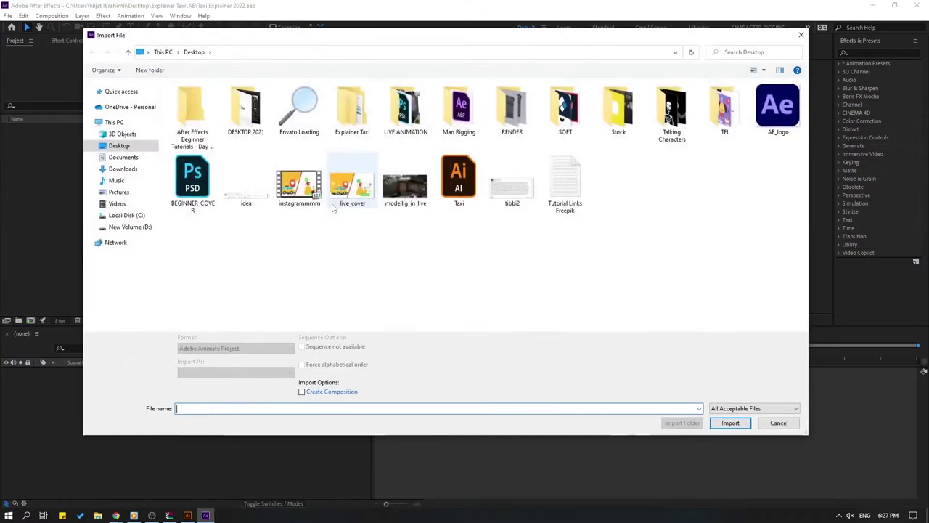
double_click(353, 113)
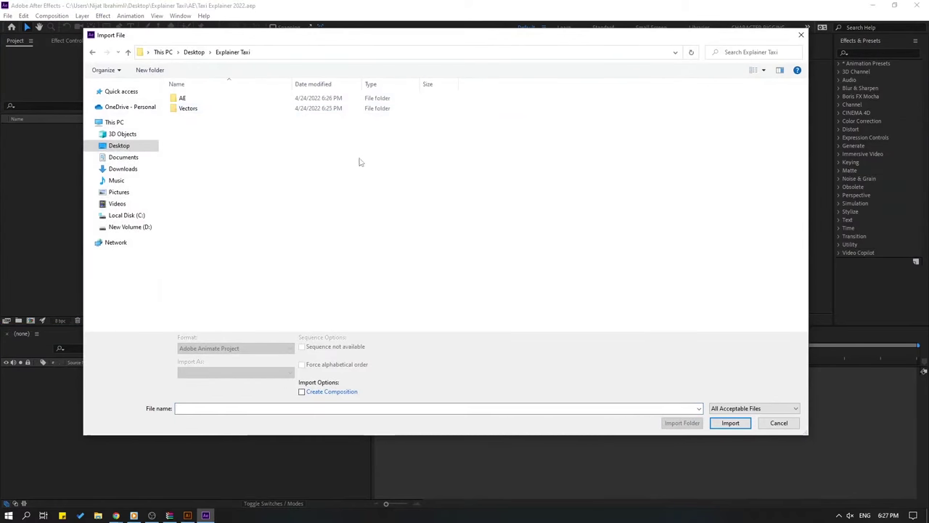
double_click(201, 108)
click(196, 109)
drag(200, 180, 204, 81)
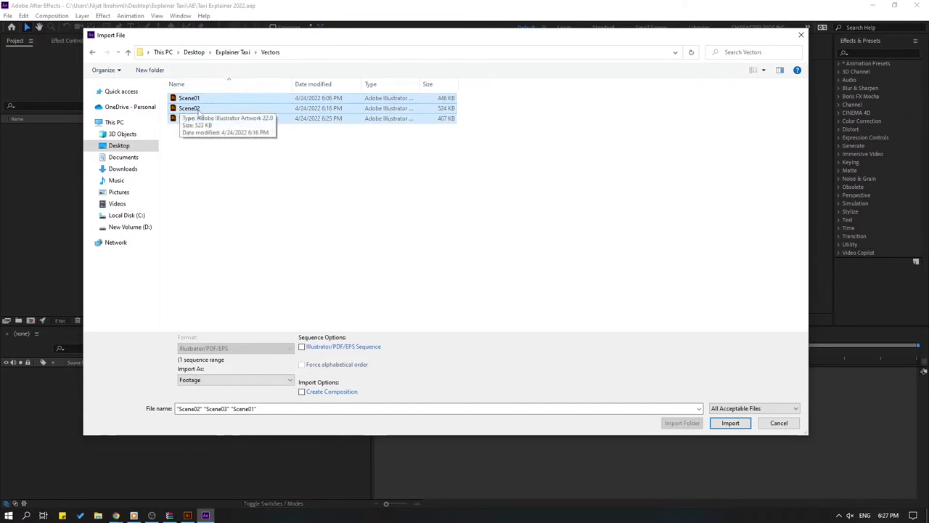
Import them as Composition - Retain Layer Sizes, then add a new empty project folder.
click(211, 380)
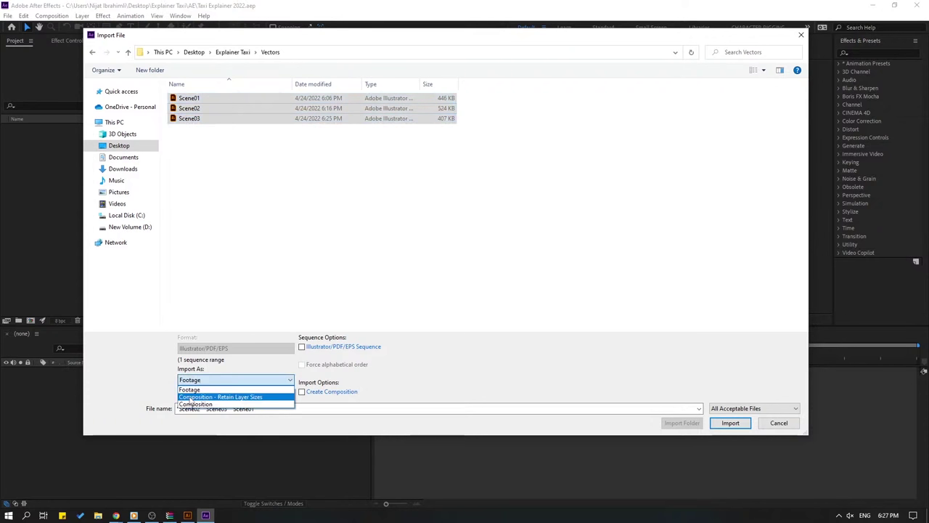
click(246, 397)
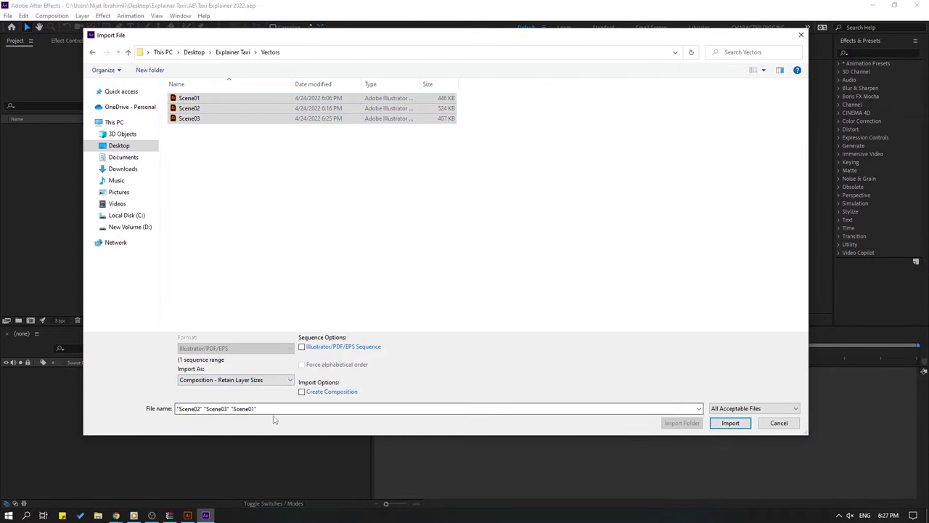
click(741, 427)
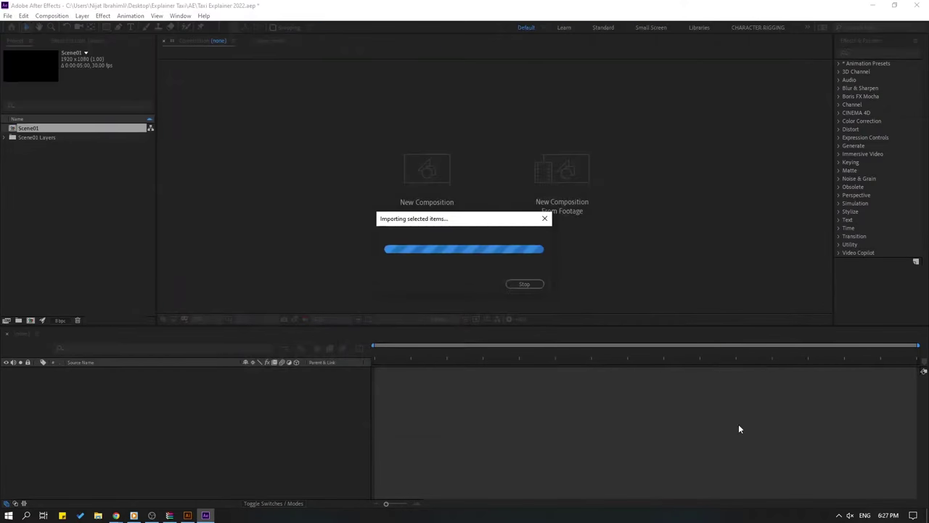
click(95, 214)
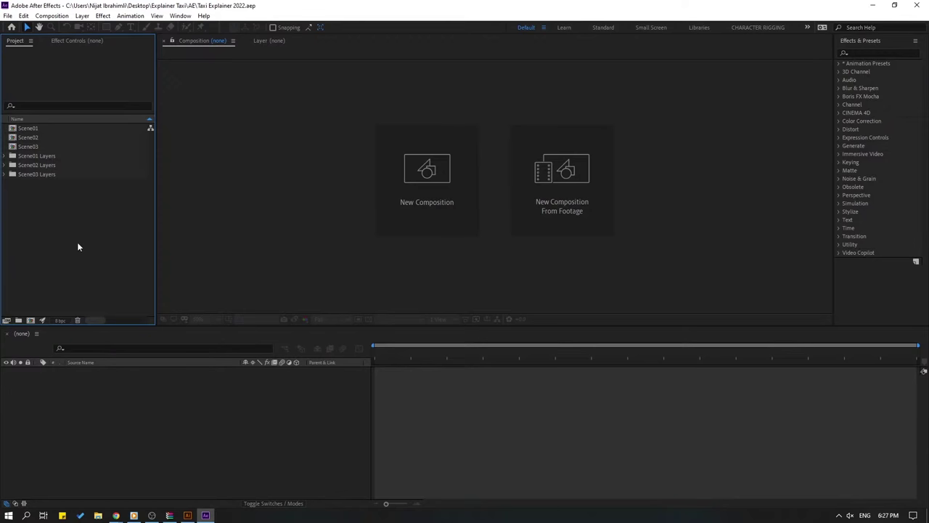
click(18, 320)
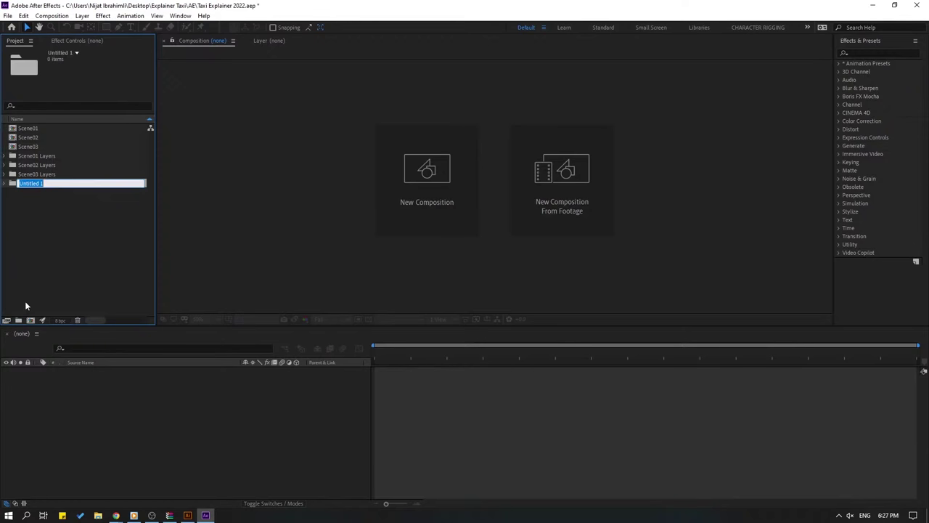
Name the new folder 'trash' and move the three Scene Layers folders into it.
text(trash)
key(Return)
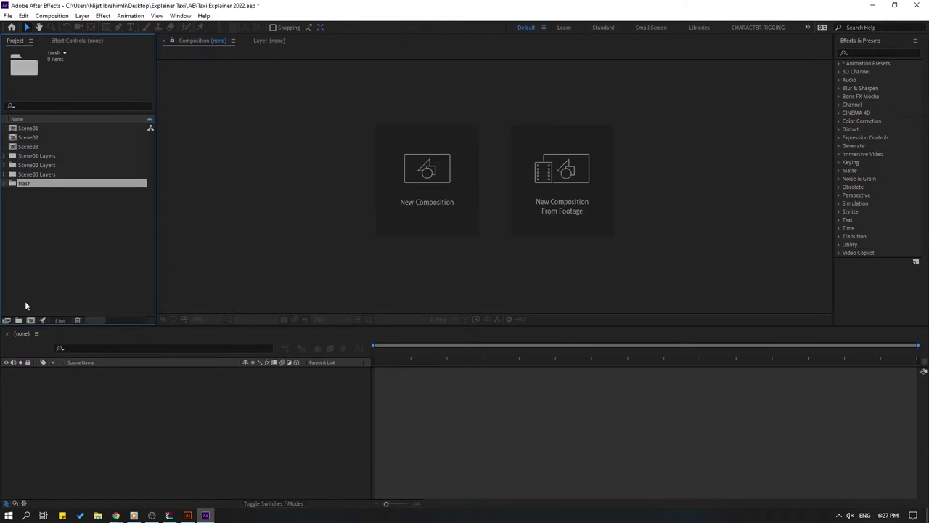
click(52, 175)
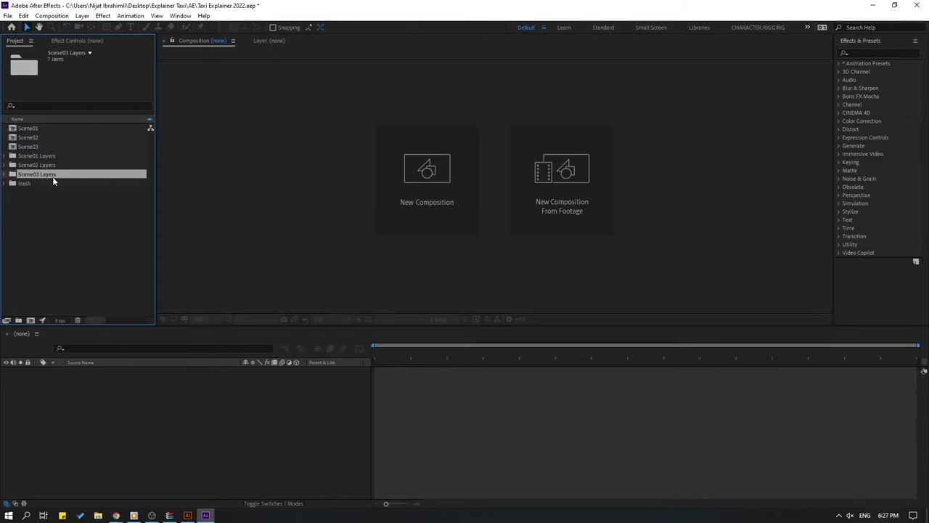
key(shift+Up)
key(shift+Up)
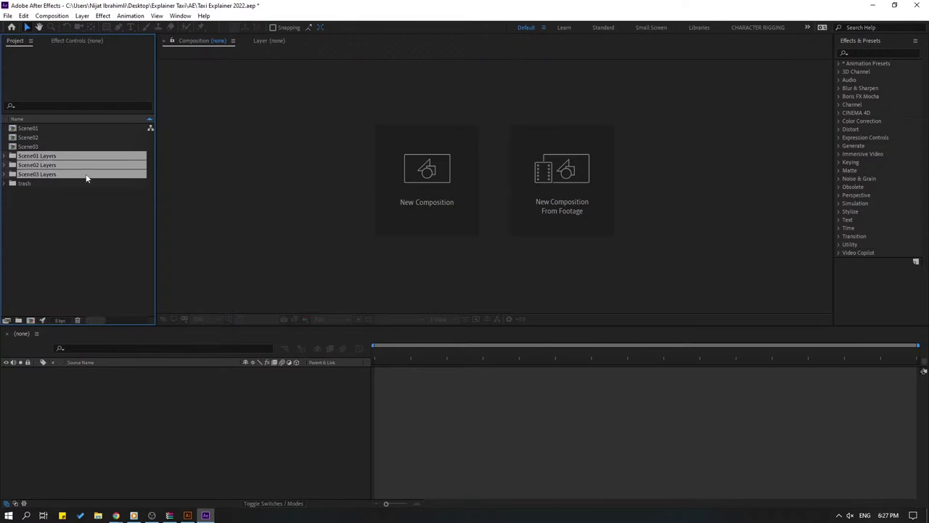
drag(23, 172, 37, 184)
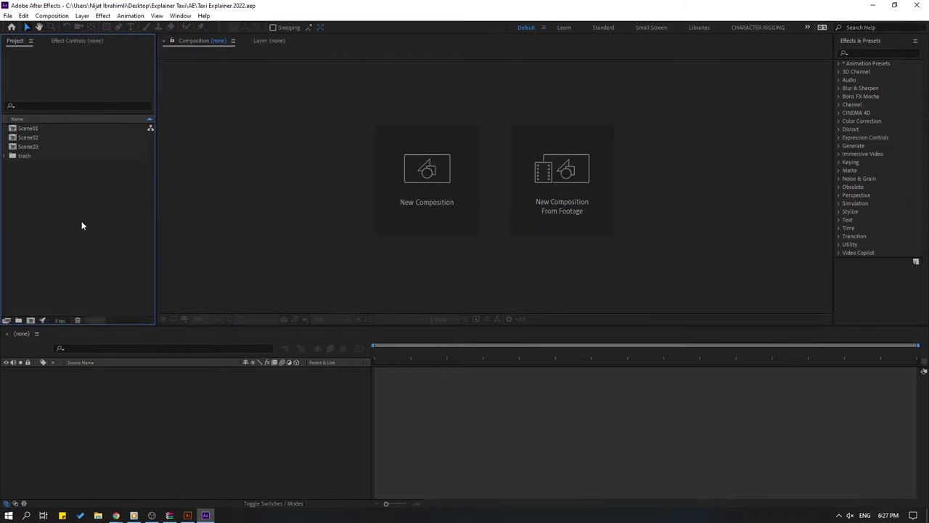
Create a 1920×1080, 30 fps composition named MAIN TAXI lasting 0:00:15:00.
click(29, 321)
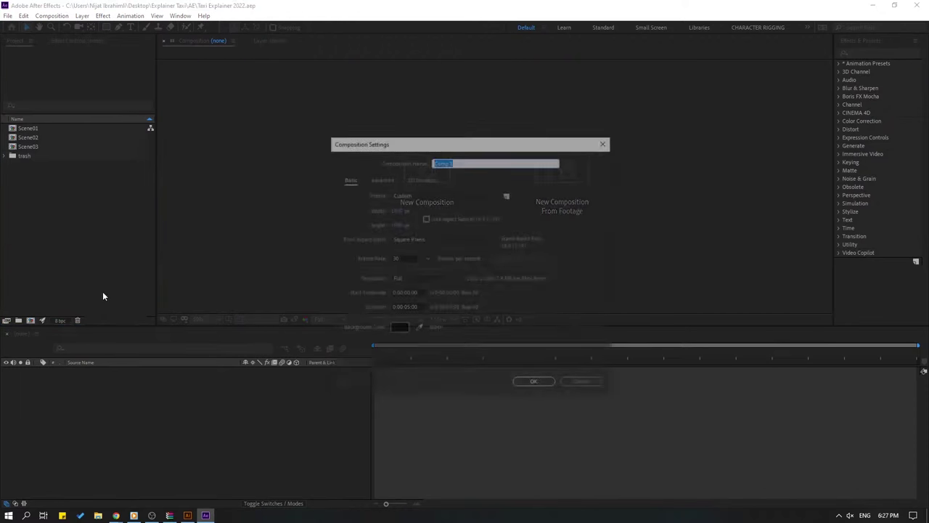
text(MAIN TAXI)
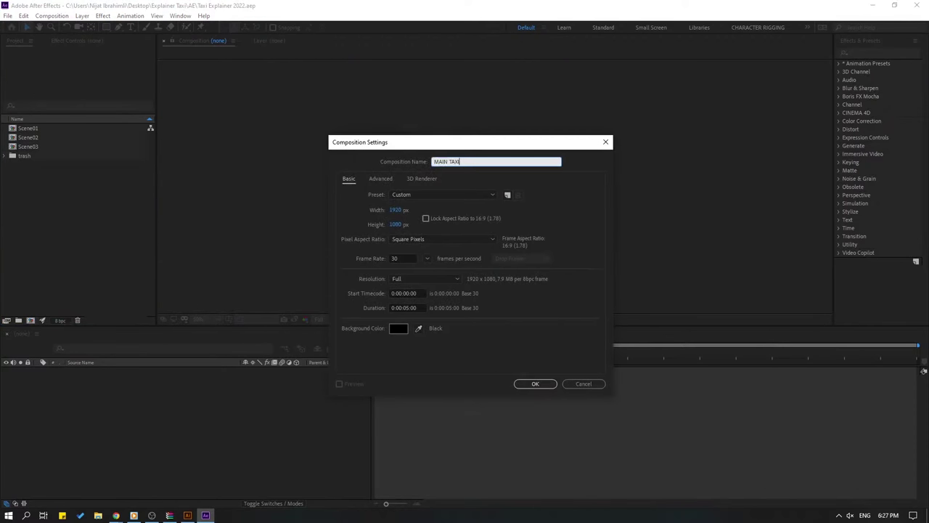
click(404, 311)
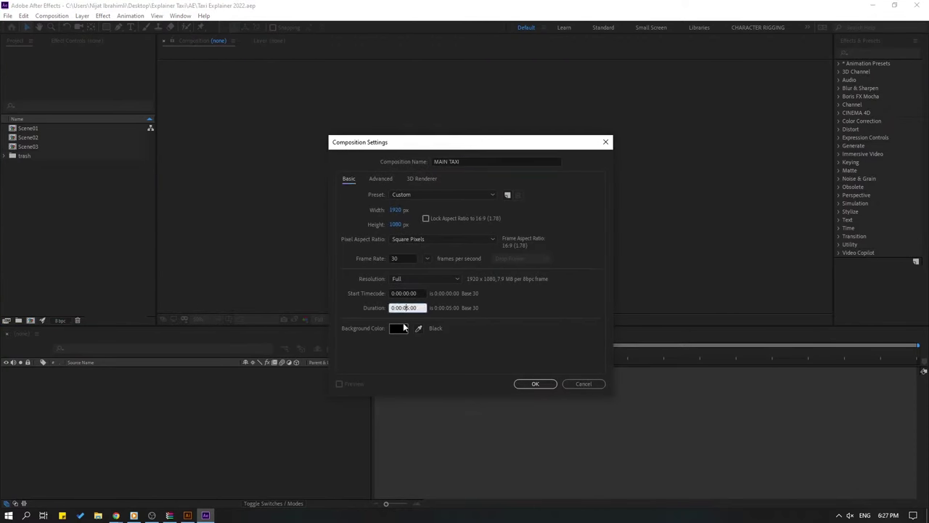
key(BackSpace)
text(15)
click(536, 385)
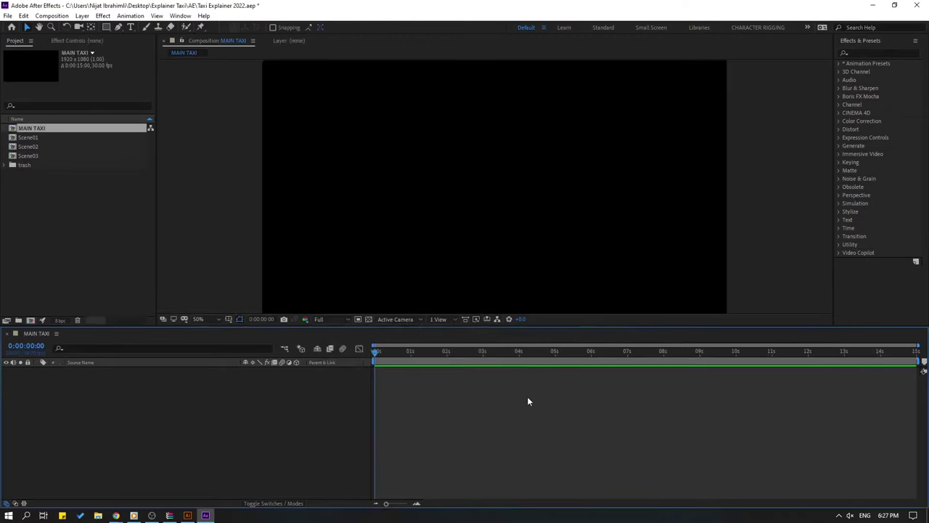
click(105, 192)
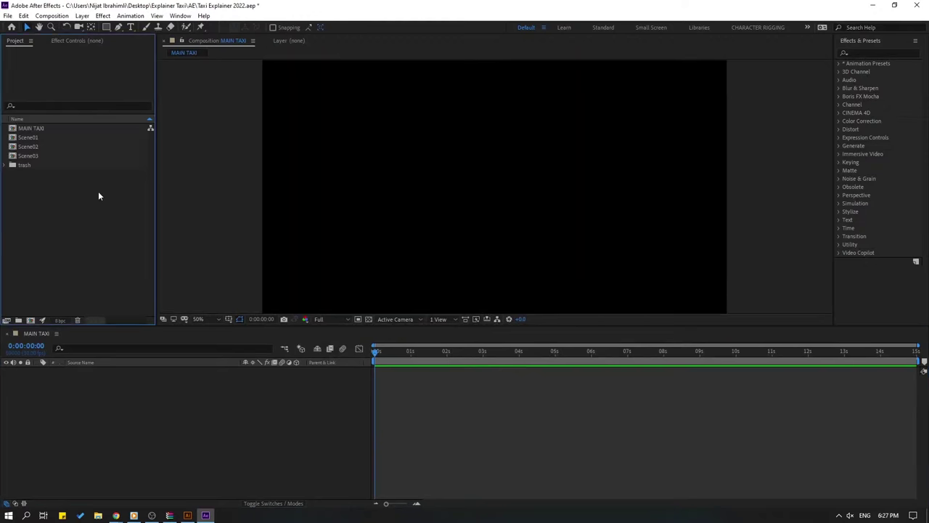
Add Scene01 as a layer in MAIN TAXI and briefly preview it.
click(31, 138)
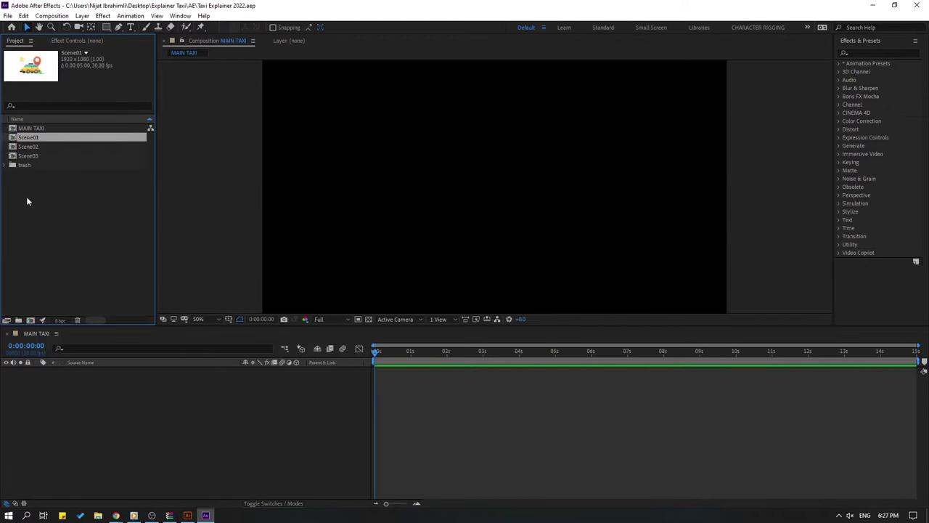
drag(30, 141, 170, 476)
key(space)
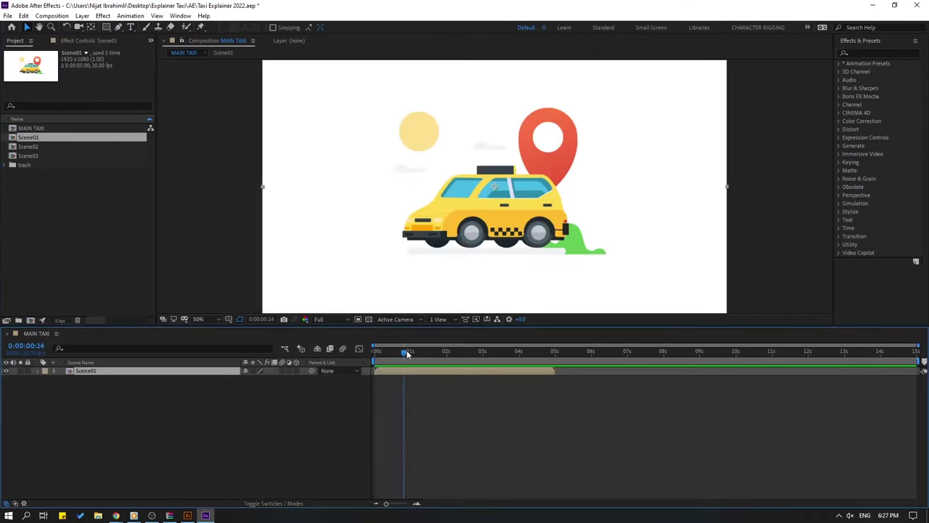
key(space)
click(122, 346)
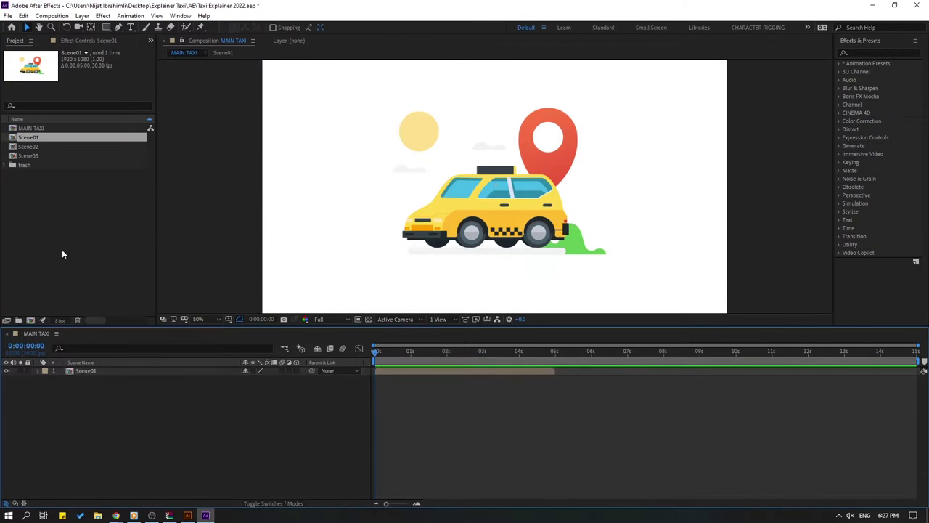
Inspect the Scene02 and Scene03 compositions, then return to MAIN TAXI.
double_click(32, 148)
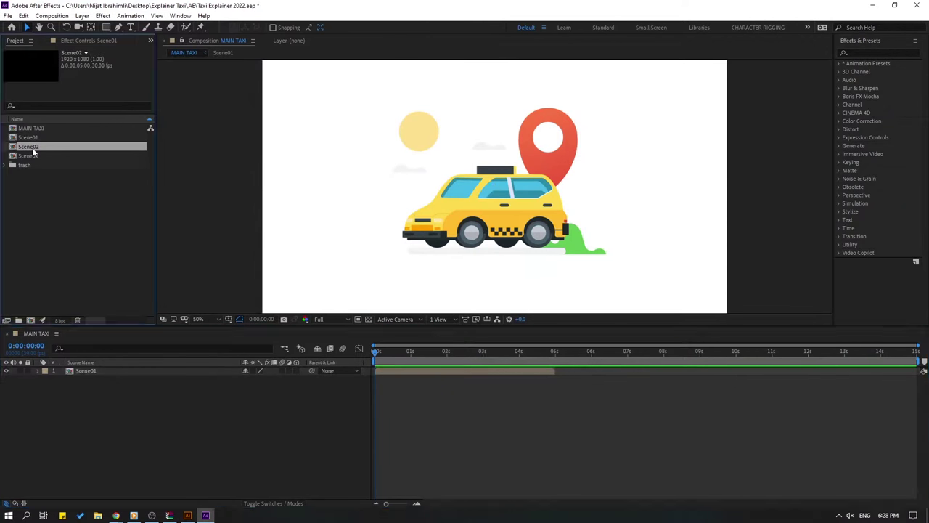
double_click(29, 159)
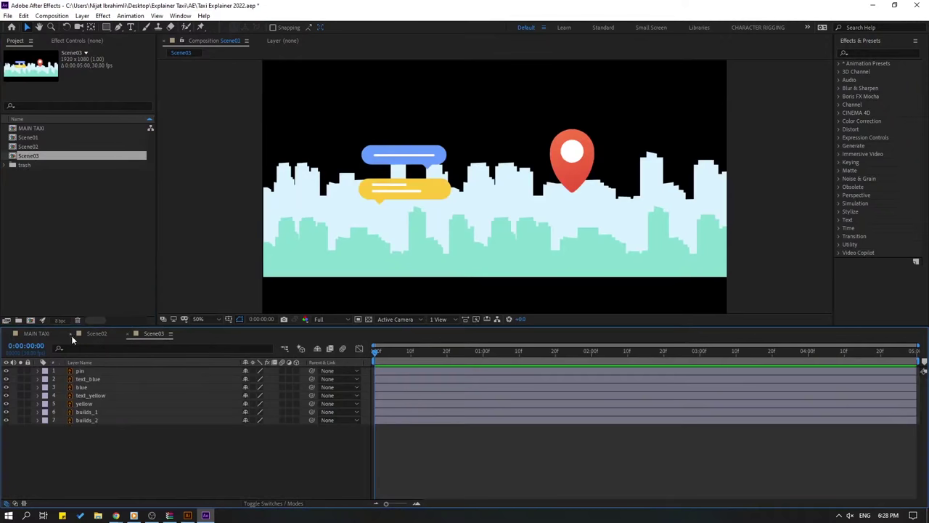
click(71, 336)
click(71, 335)
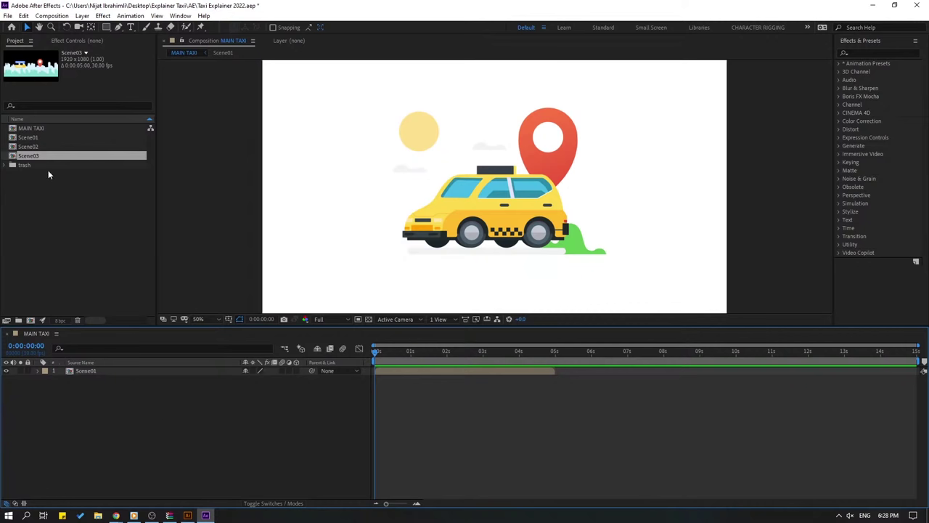
double_click(29, 147)
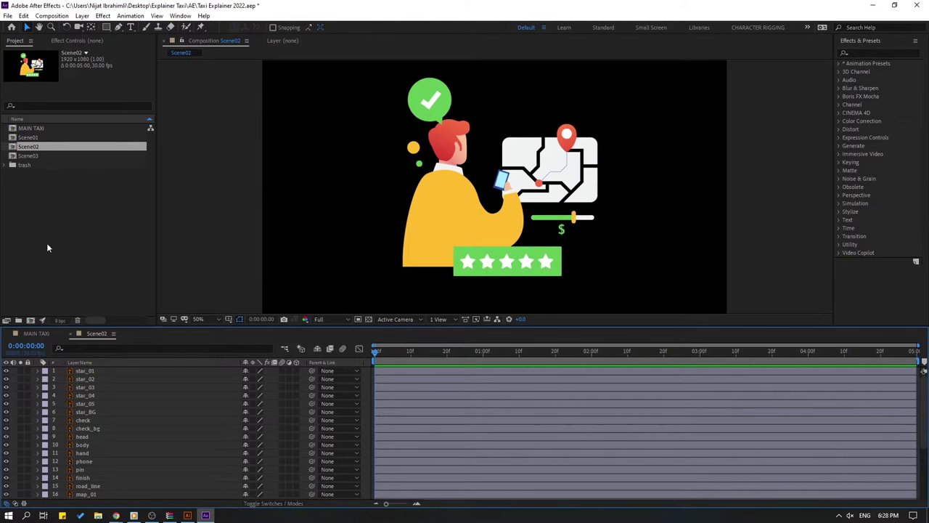
click(36, 334)
Open the 3352490.jpg reference image from the taxi archive in WinRAR.
click(188, 516)
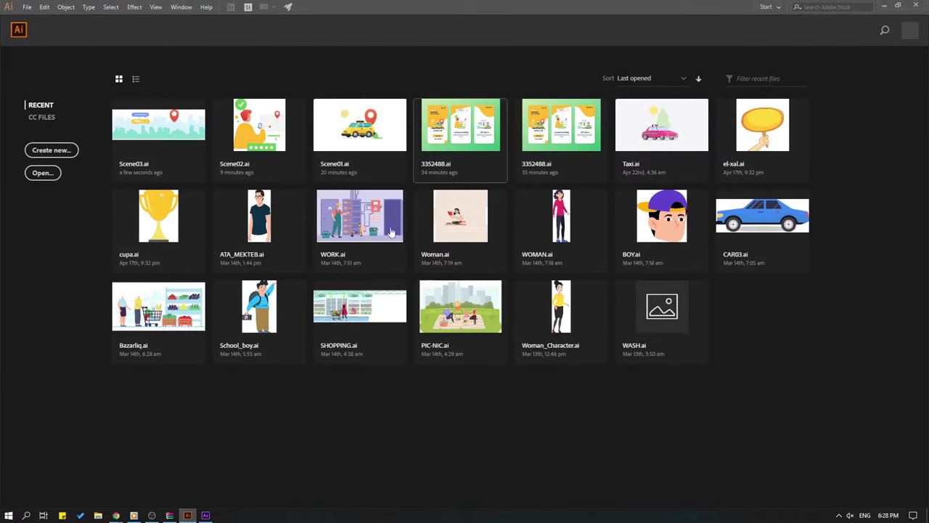
click(169, 516)
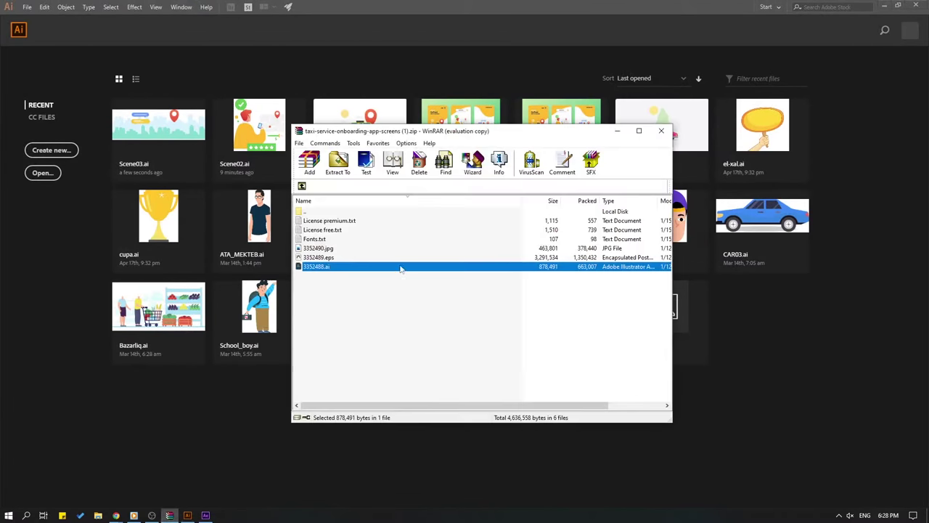
double_click(322, 249)
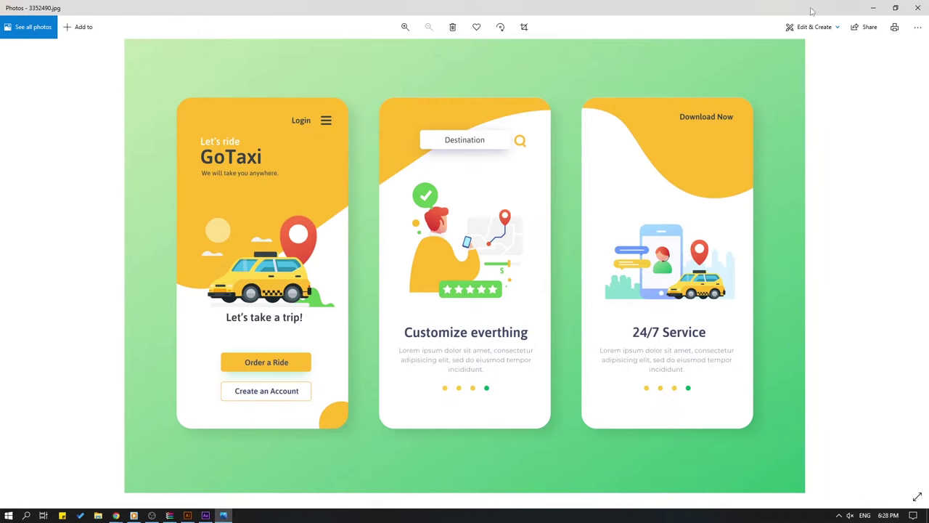
Put away the Photos viewer showing the GoTaxi onboarding-screens image.
click(874, 8)
Return to After Effects, open the Scene01 composition and solo the pin layer.
click(205, 515)
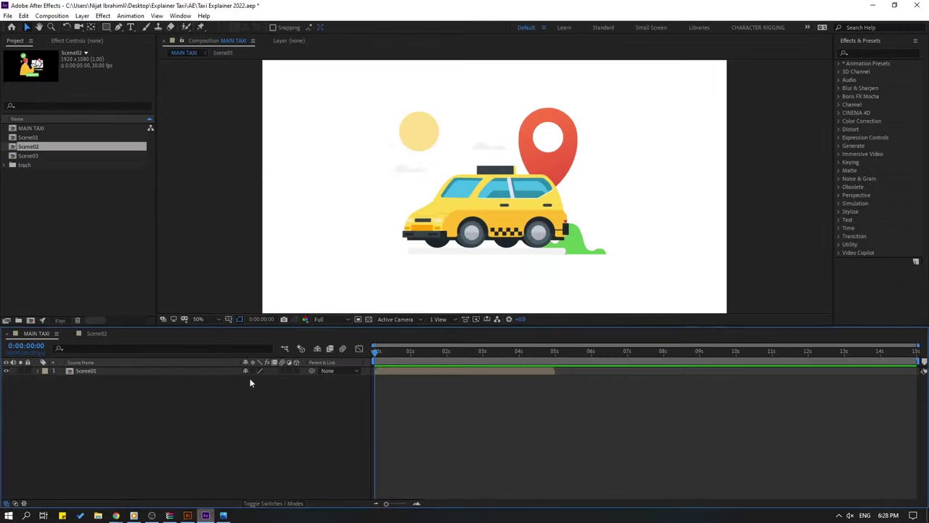
double_click(83, 371)
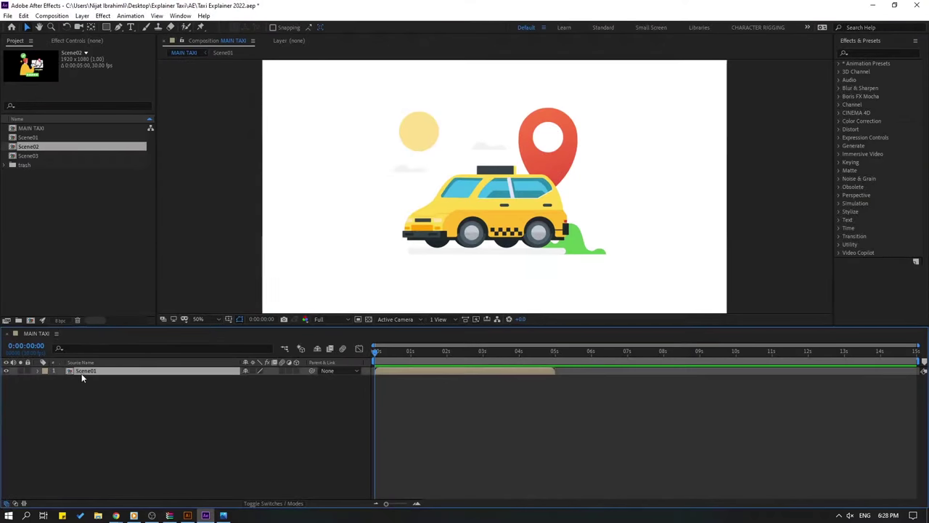
click(568, 144)
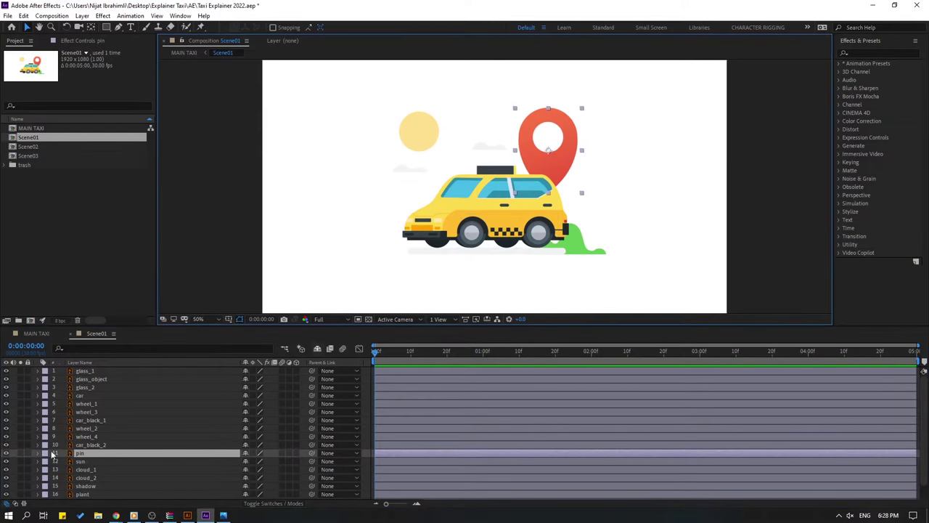
click(20, 454)
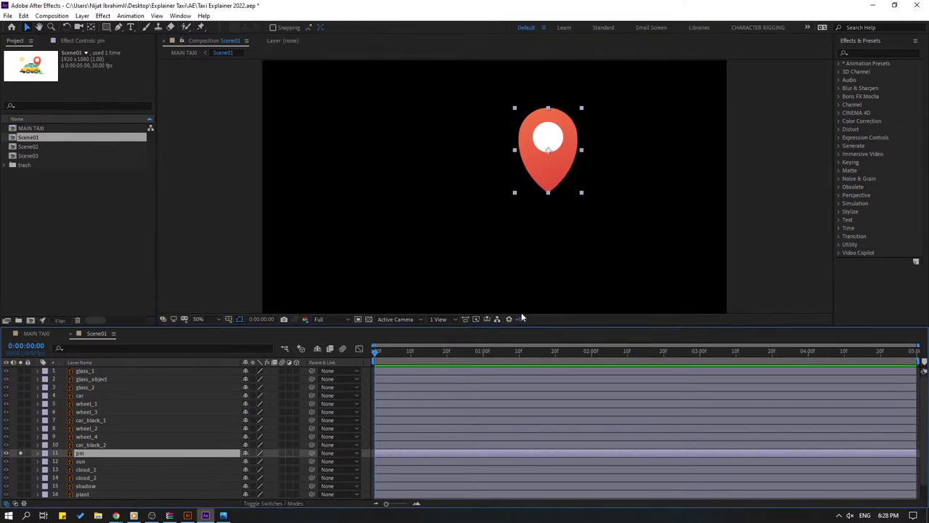
scroll(522, 312, up, 2)
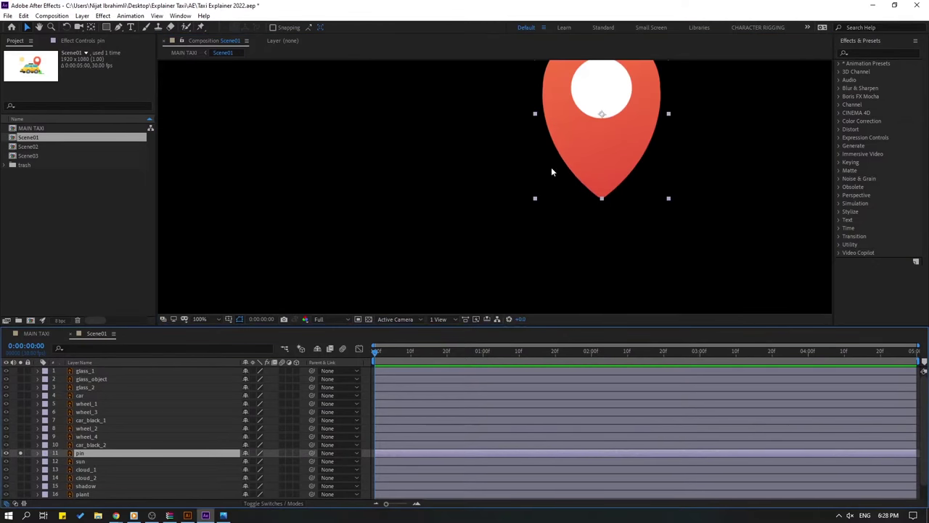
Move the pin's anchor point down to its bottom tip, then show Position at 50% zoom.
click(91, 26)
drag(510, 158, 506, 243)
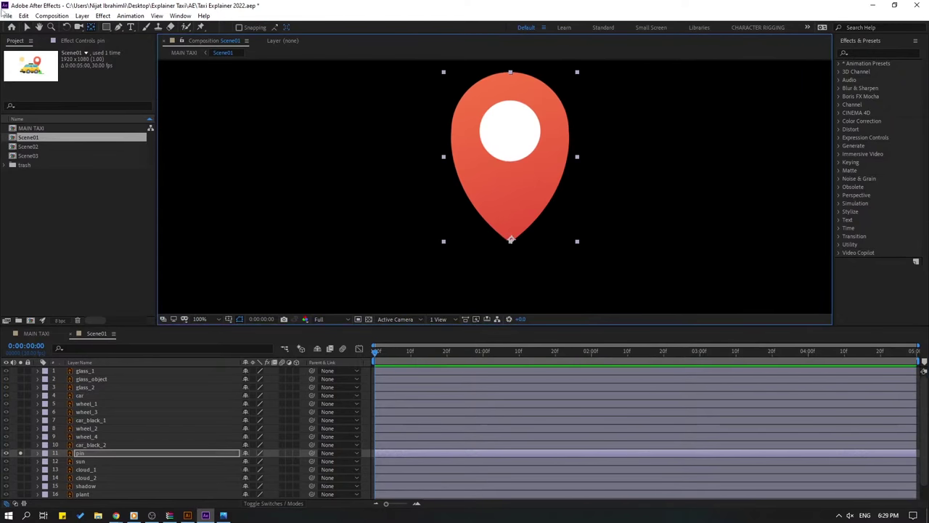
key(v)
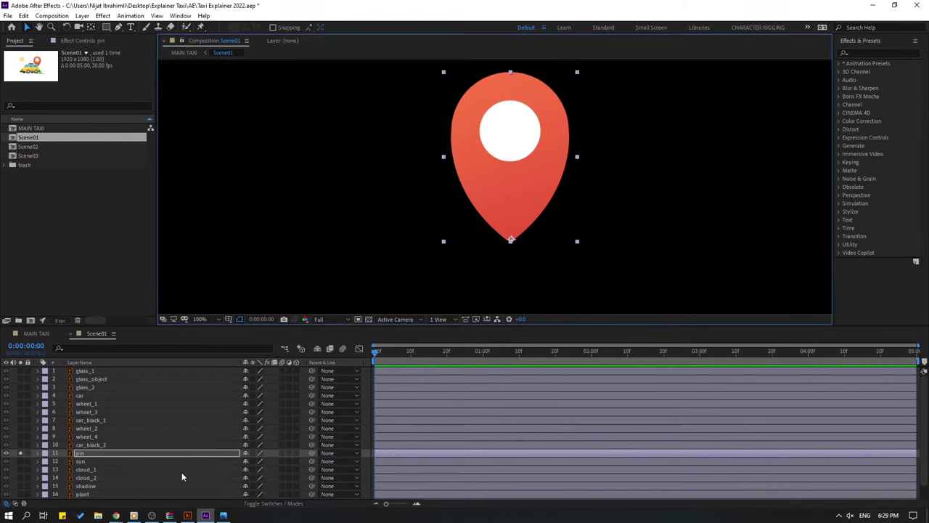
key(p)
key(comma)
key(comma)
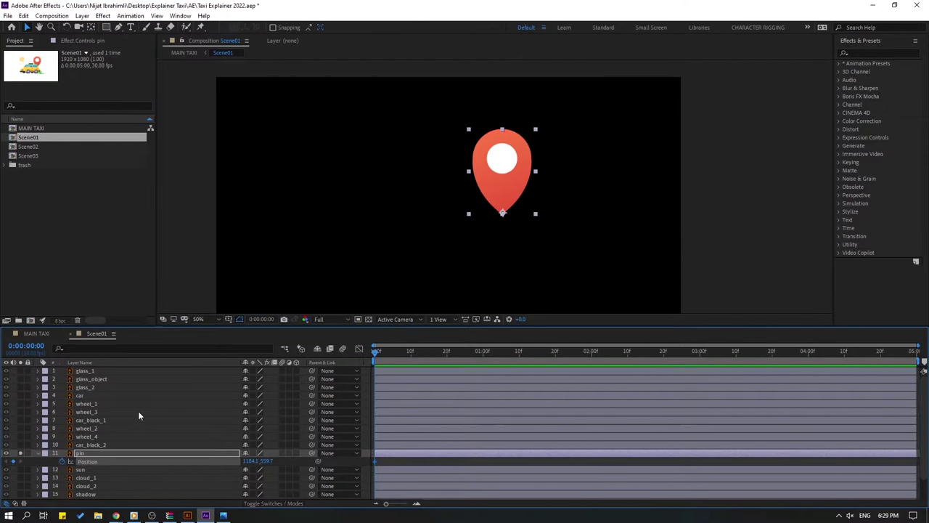
Lower the pin at frame 10 and paste its starting position back at frame 20.
key(shift+Page_Down)
drag(265, 462, 291, 462)
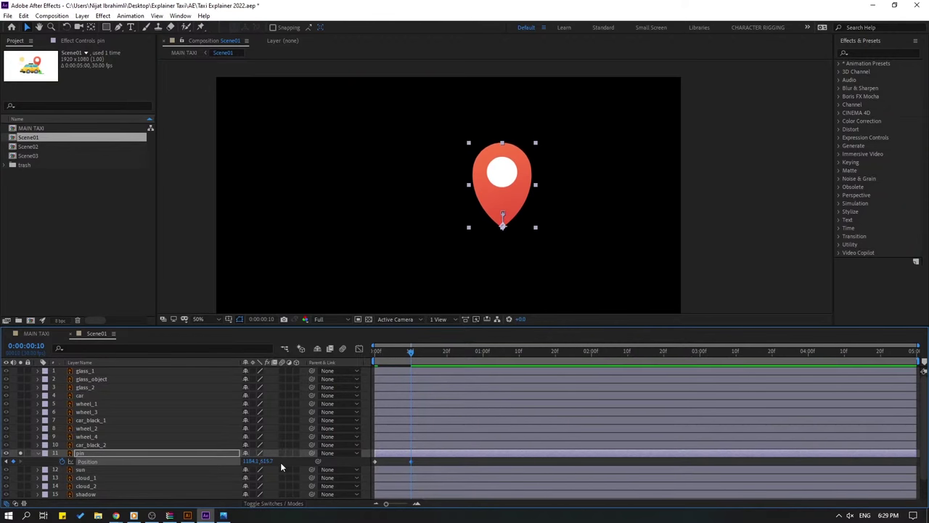
key(shift+Page_Down)
mouse_move(375, 466)
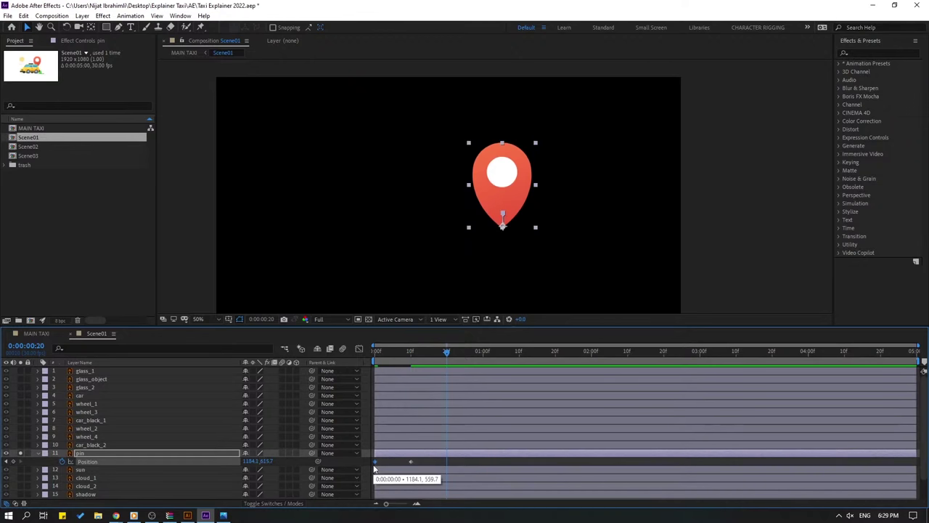
key(ctrl+v)
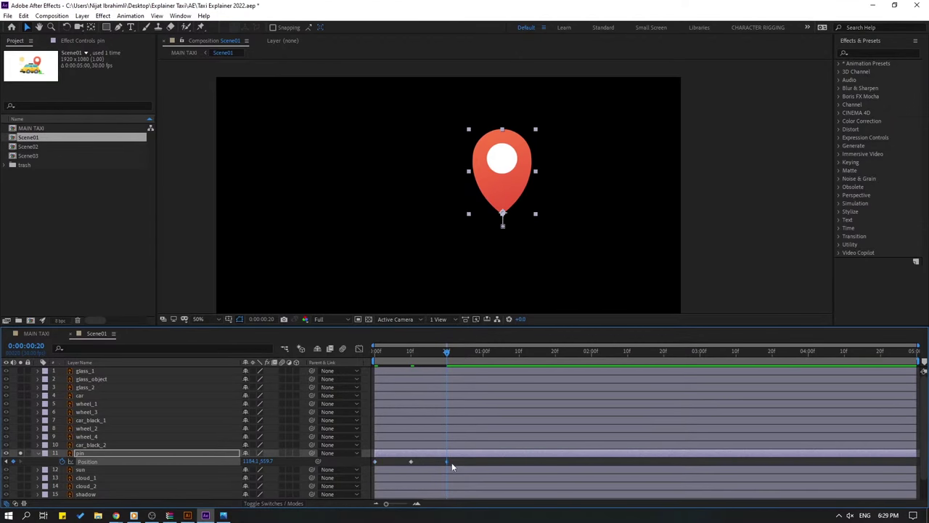
Apply Easy Ease to the three bounce keyframes and preview the pin's bounce.
right_click(376, 466)
mouse_move(395, 510)
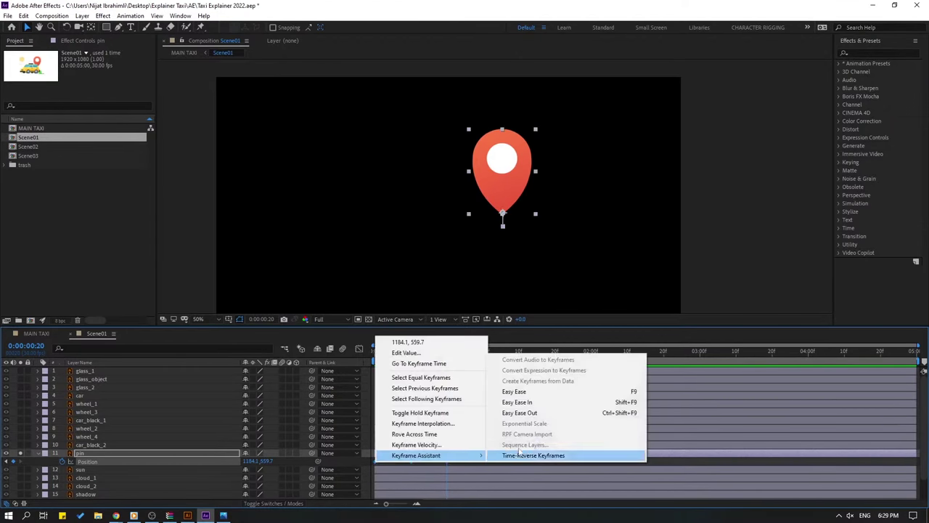
click(508, 389)
click(493, 463)
key(space)
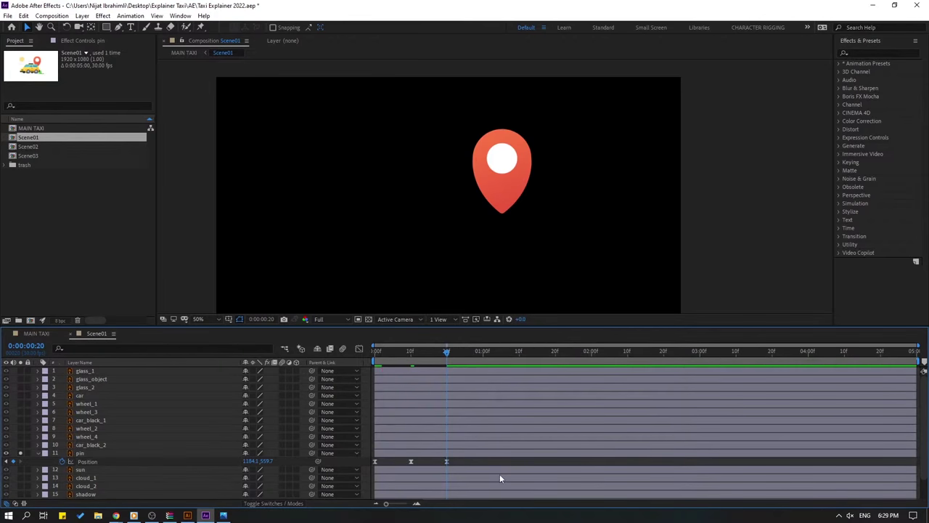
click(451, 461)
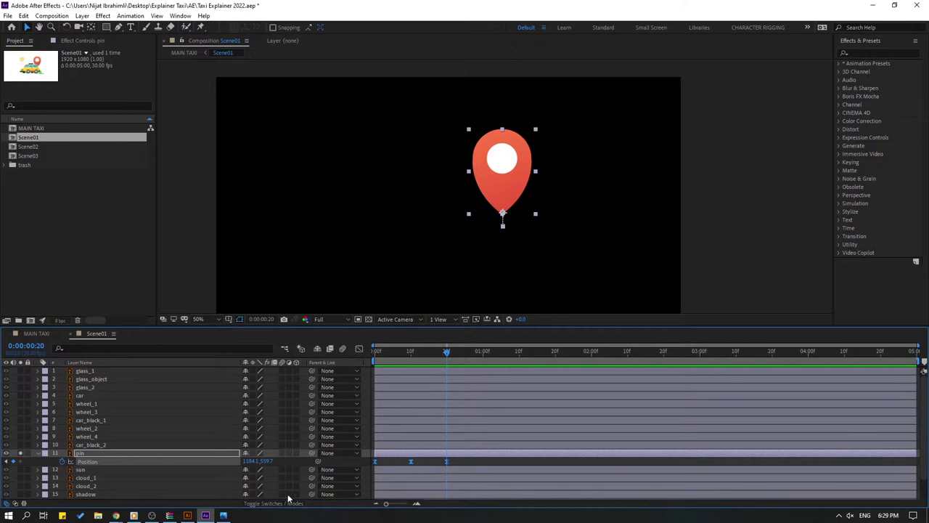
alt+click(63, 463)
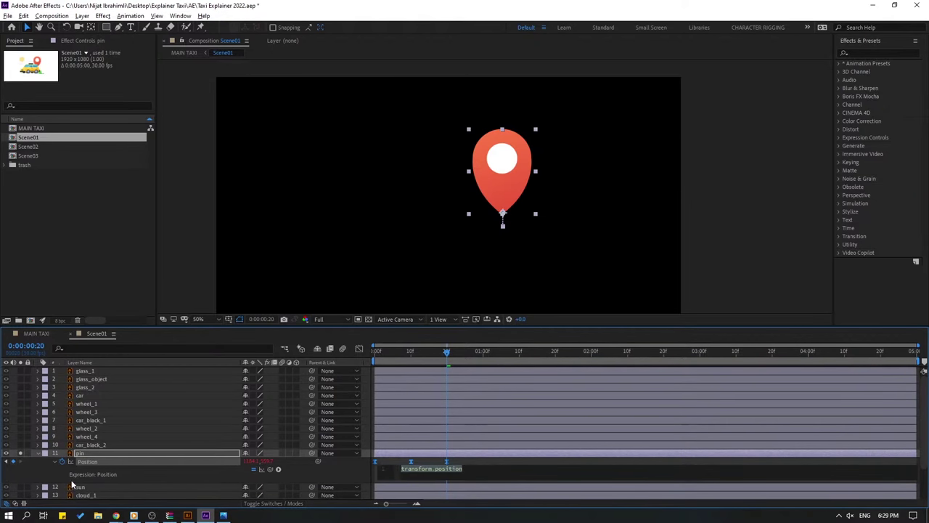
Add a loopOutDuration(type = "cycle", duration = 0) expression to the pin's Position and preview.
key(alt)
click(279, 469)
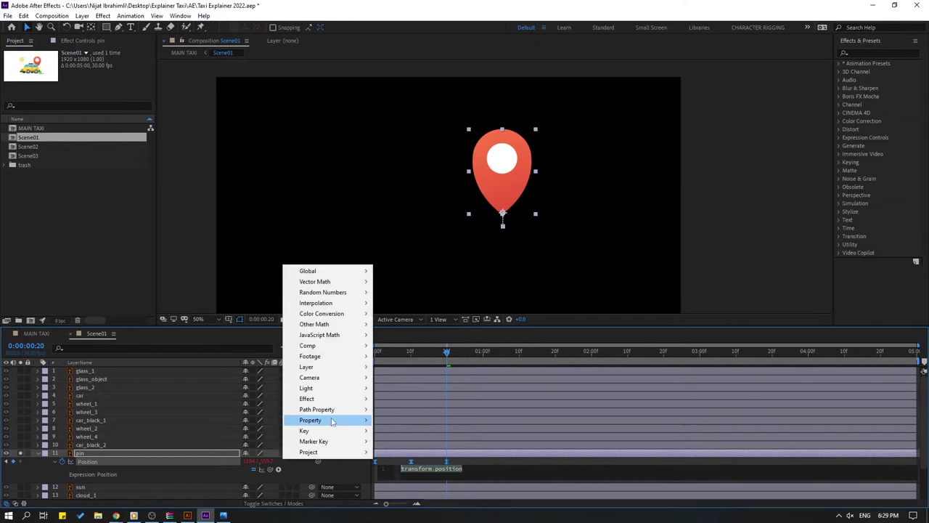
mouse_move(332, 422)
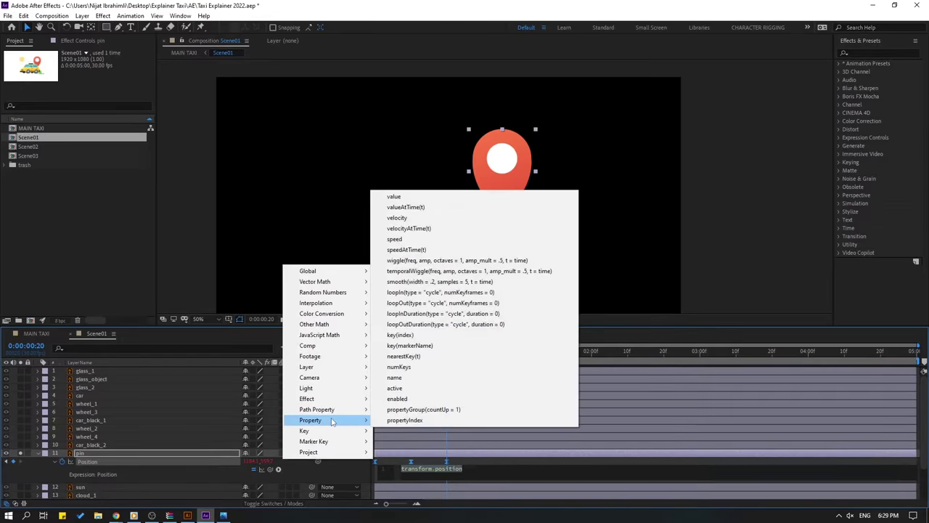
click(425, 325)
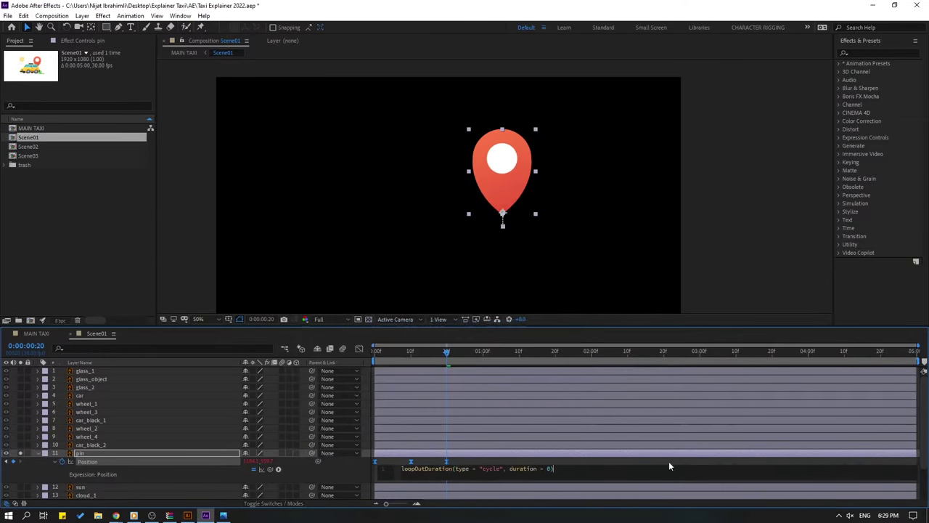
click(777, 462)
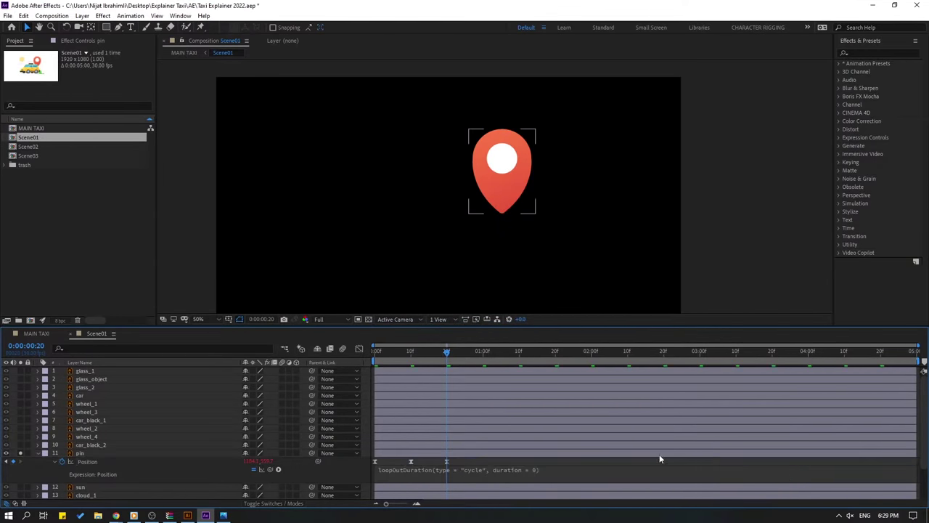
key(space)
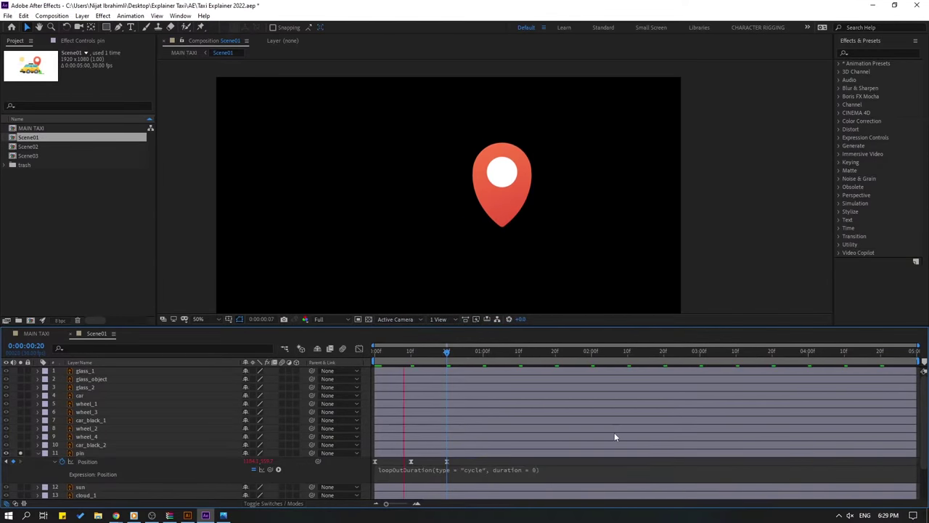
click(461, 461)
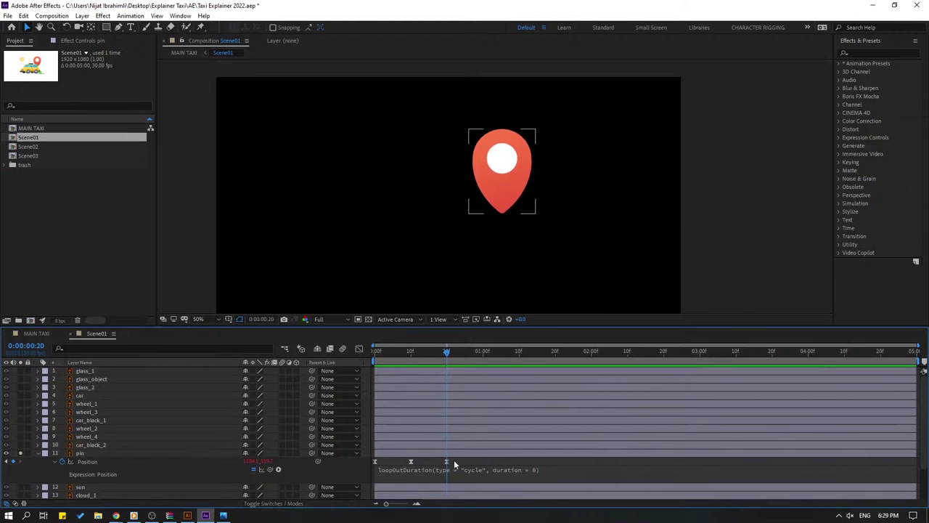
Shift the pin's bounce keyframes later and stretch the last keyframe to slow the bounce.
drag(453, 462, 363, 475)
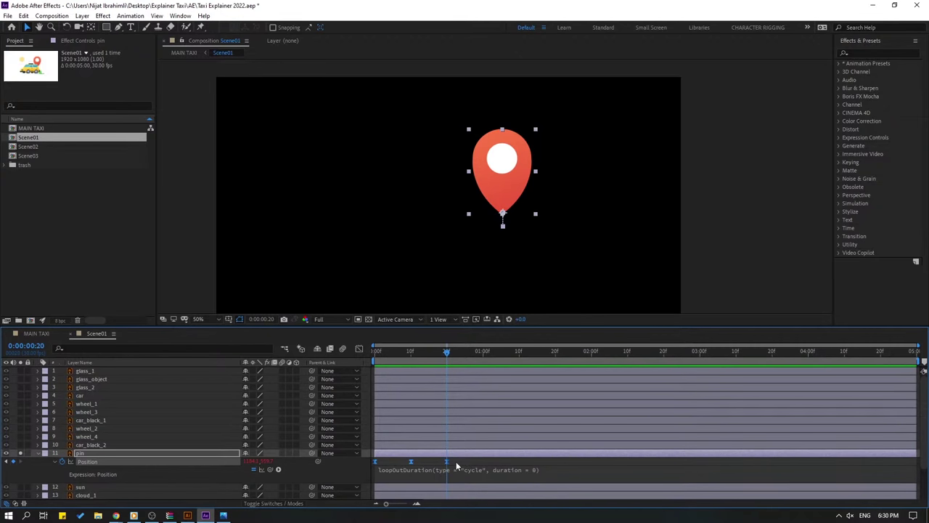
drag(446, 462, 511, 462)
key(space)
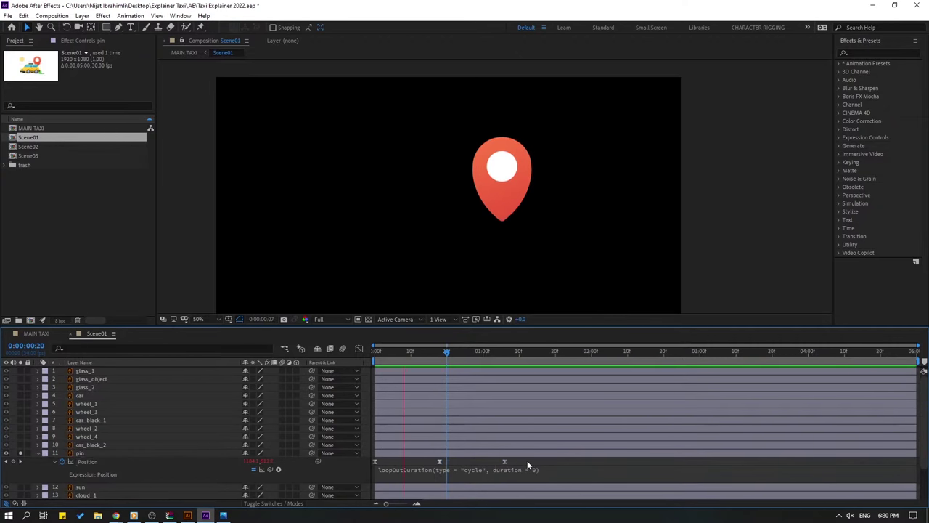
key(space)
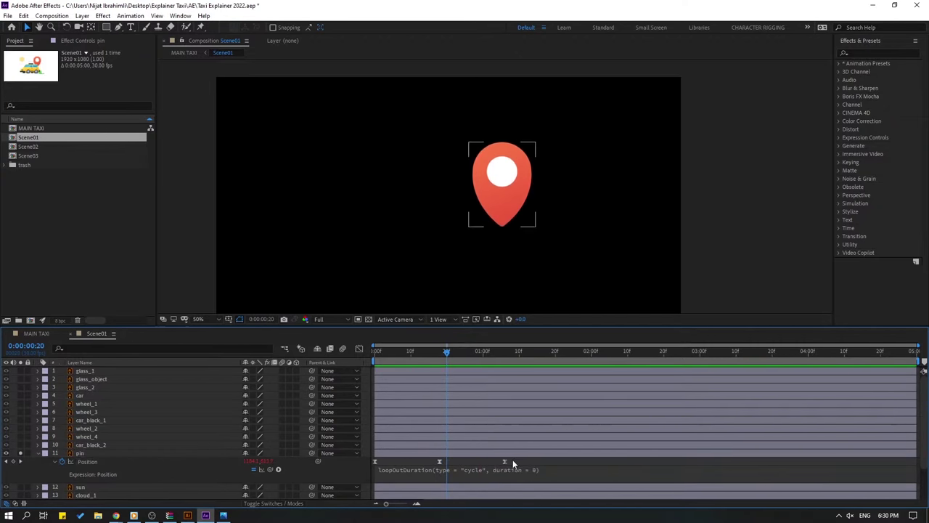
click(367, 459)
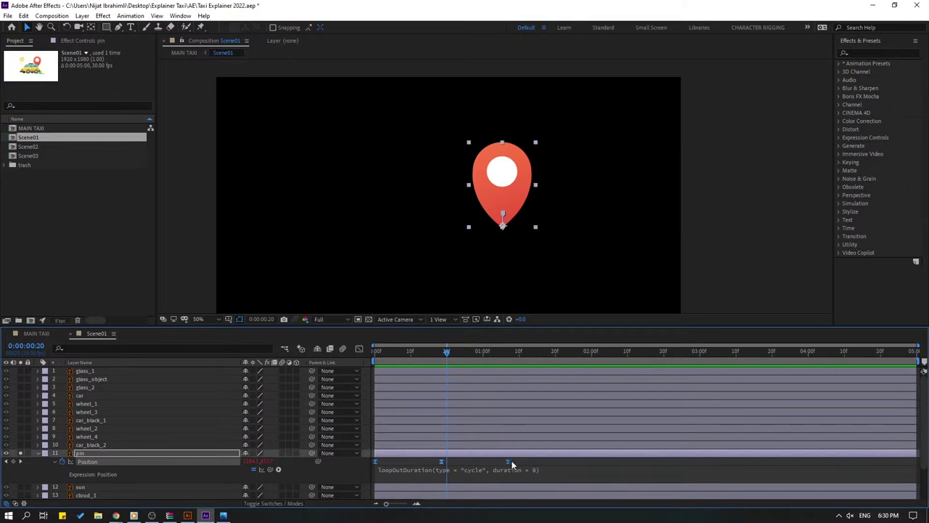
drag(505, 461, 524, 462)
key(space)
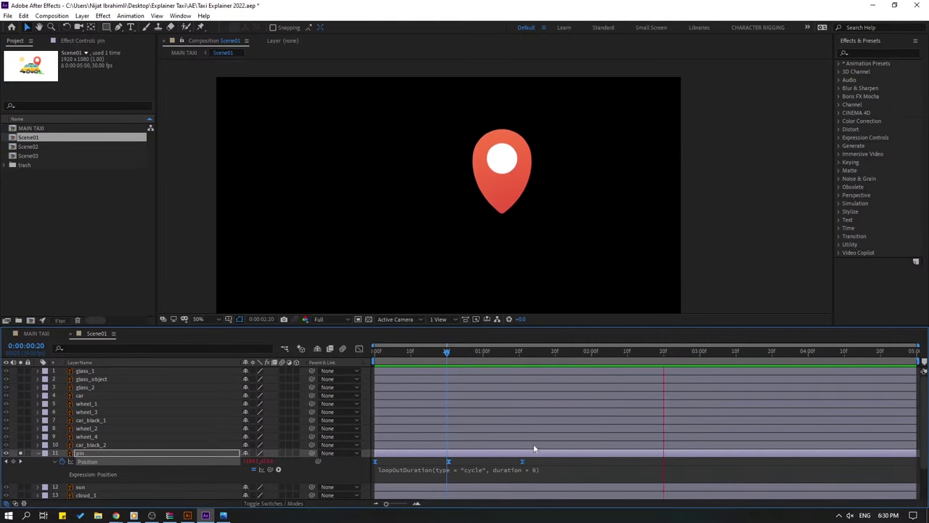
key(space)
Unsolo the pin, preview the full scene, nudge the last keyframe later, and collapse the layer.
key(space)
key(space)
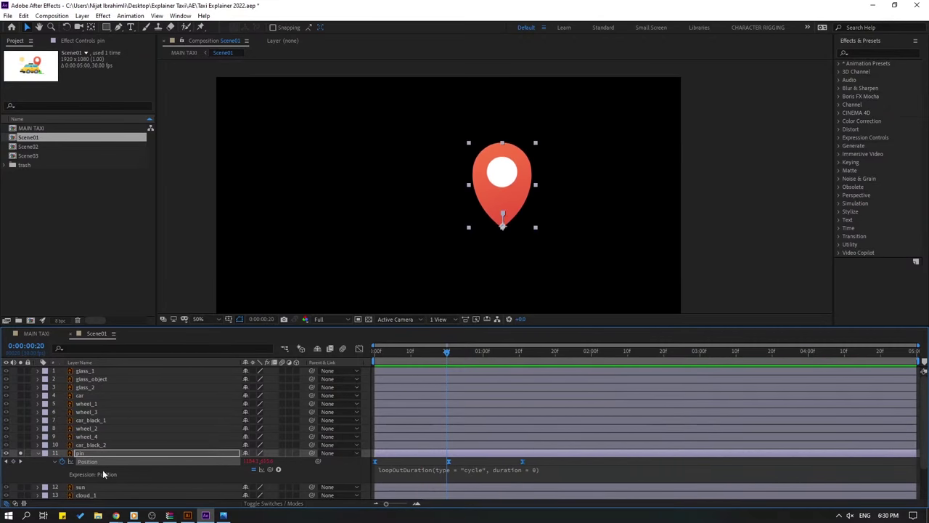
click(20, 453)
key(space)
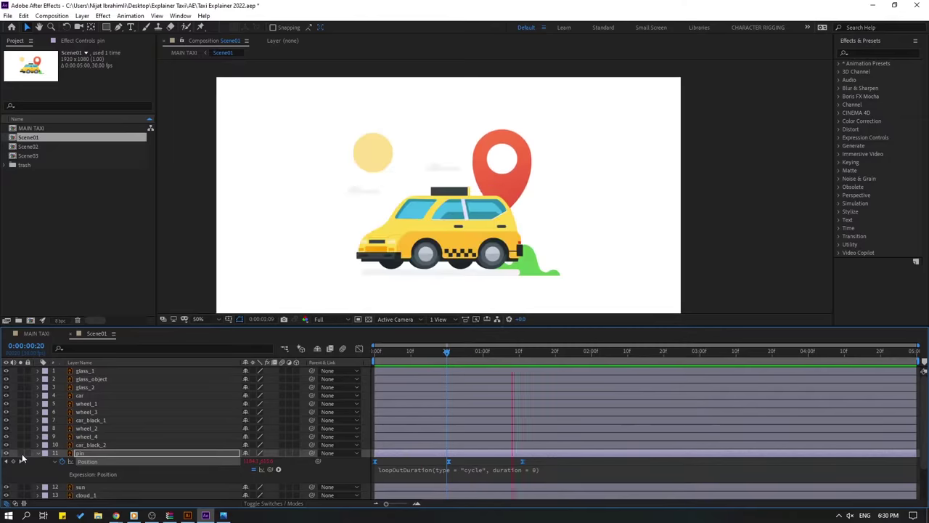
key(space)
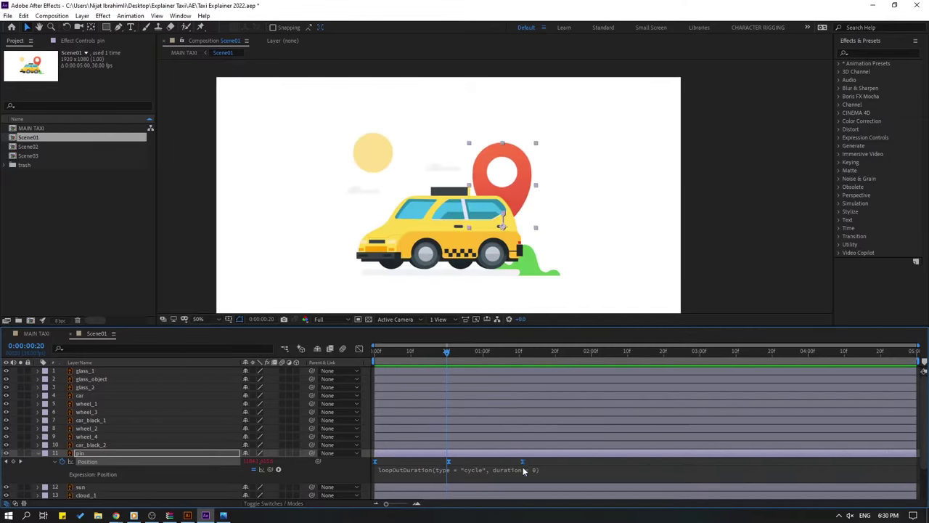
drag(524, 462, 581, 462)
key(space)
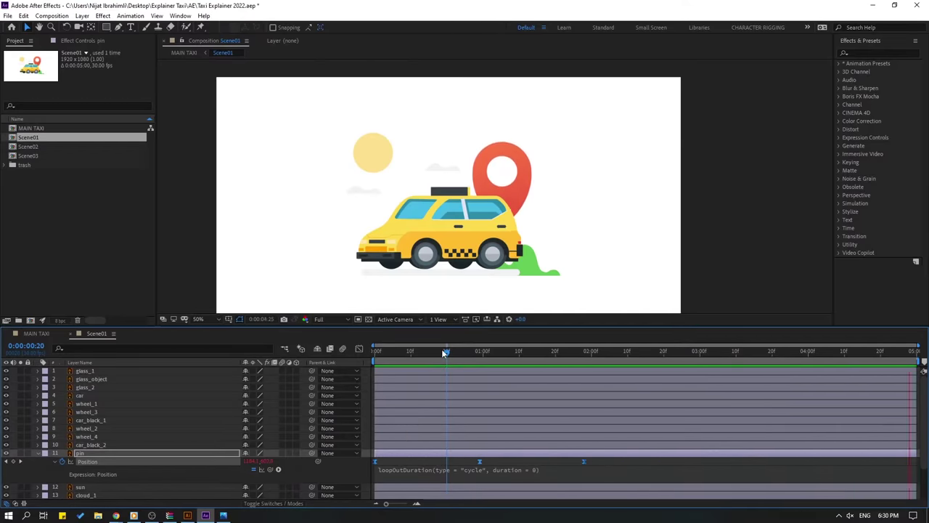
drag(441, 348, 332, 358)
click(38, 453)
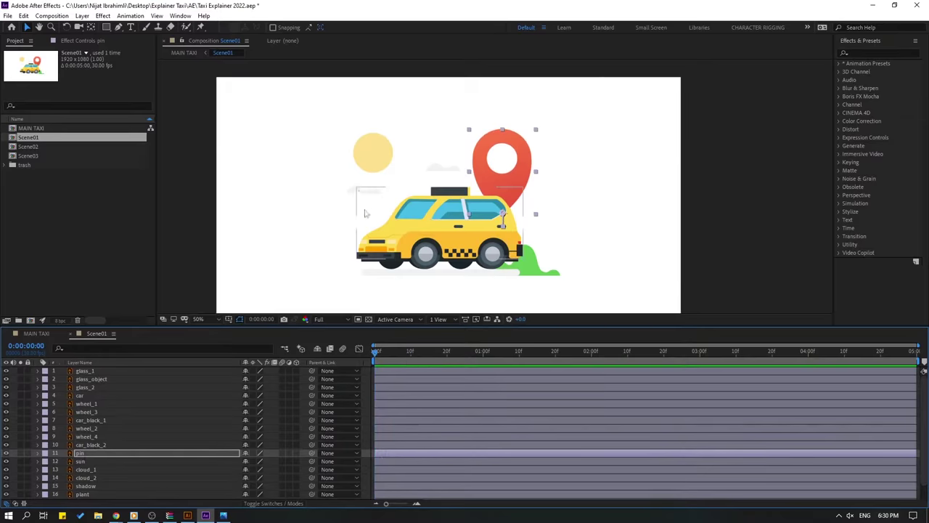
Set starting Position keyframes on both cloud_1 and cloud_2.
click(355, 193)
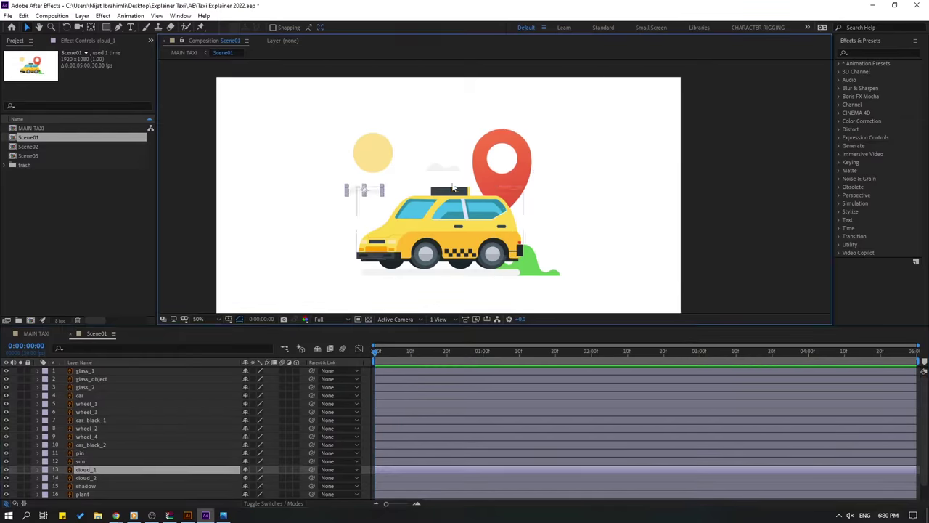
shift+click(448, 172)
key(p)
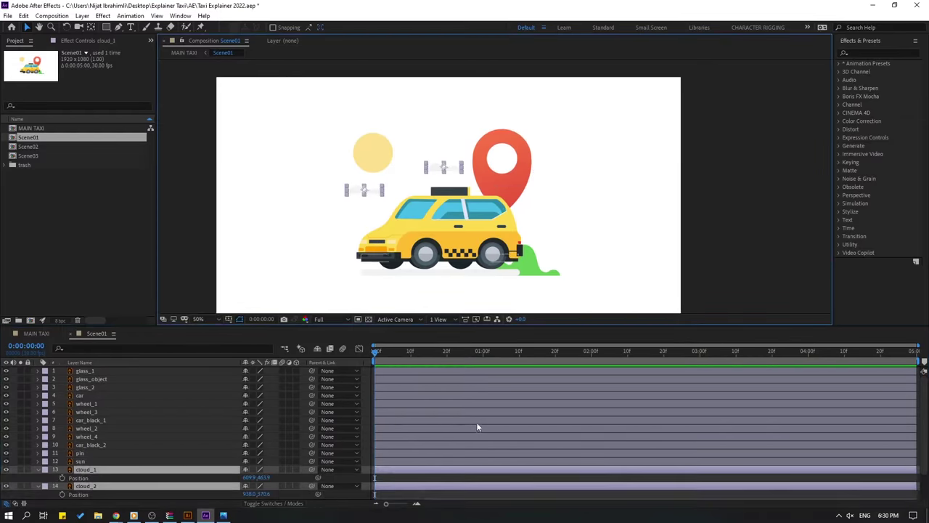
scroll(93, 460, down, 2)
click(63, 446)
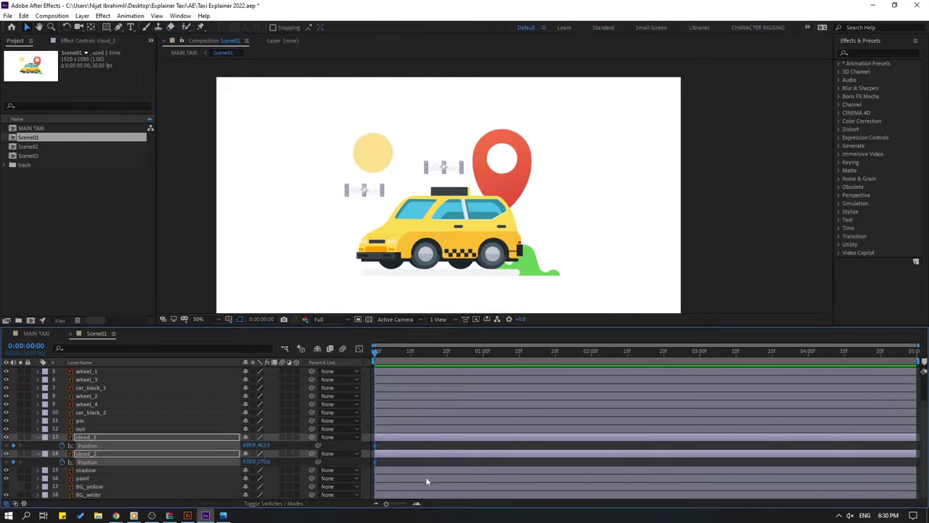
click(387, 354)
Near the end, slide cloud_1 right to 774.9 and cloud_2 left to 760, then preview.
drag(388, 353, 912, 359)
click(295, 460)
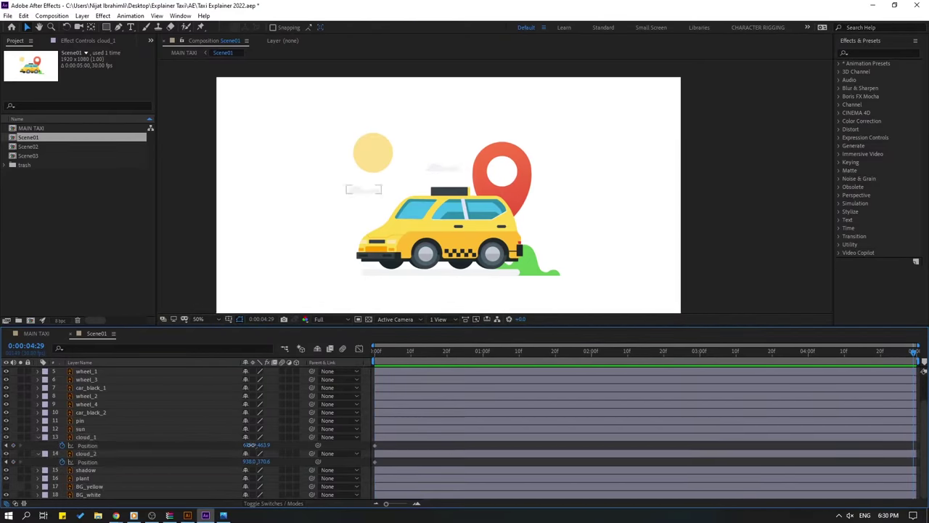
drag(251, 445, 293, 453)
drag(249, 462, 170, 464)
click(416, 454)
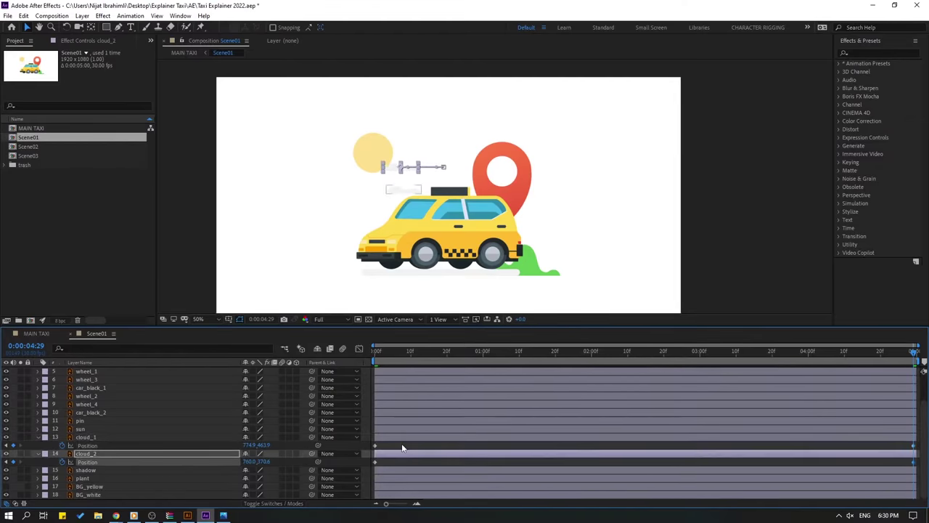
click(403, 448)
key(space)
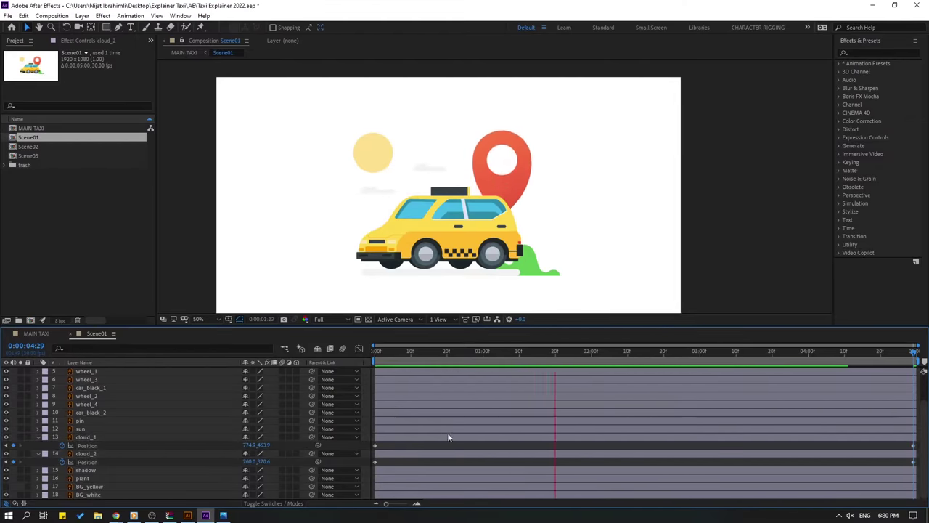
key(space)
Keyframe the sun's Position at the start, then nudge it lower at 1s and left at 2s.
click(375, 167)
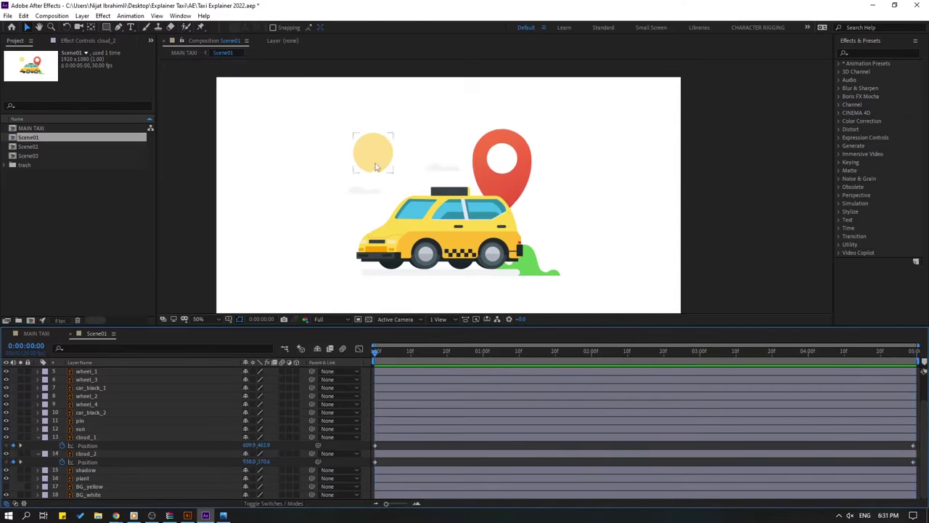
key(p)
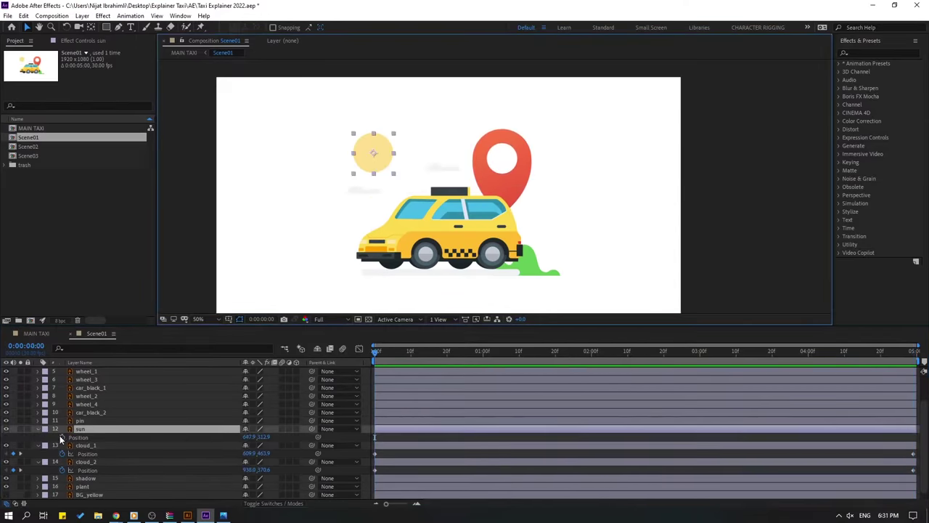
click(61, 439)
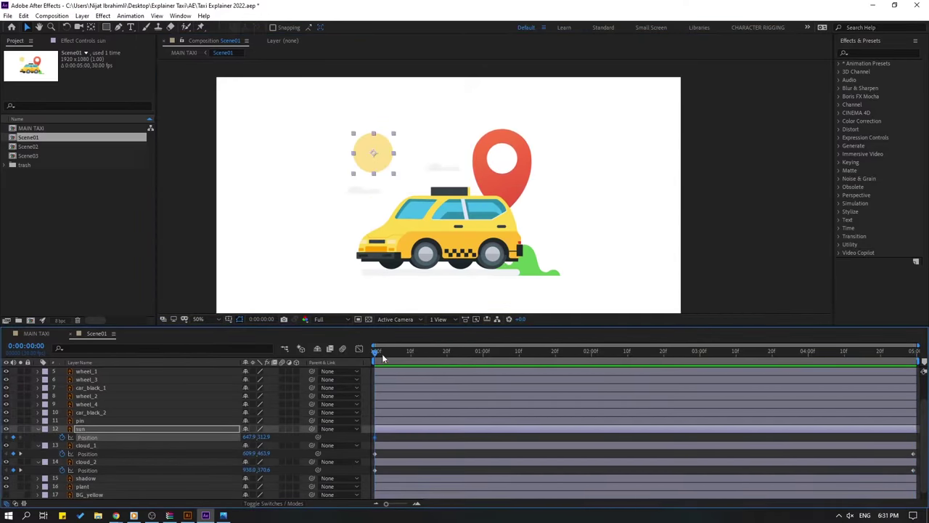
drag(387, 358, 486, 356)
drag(264, 439, 273, 439)
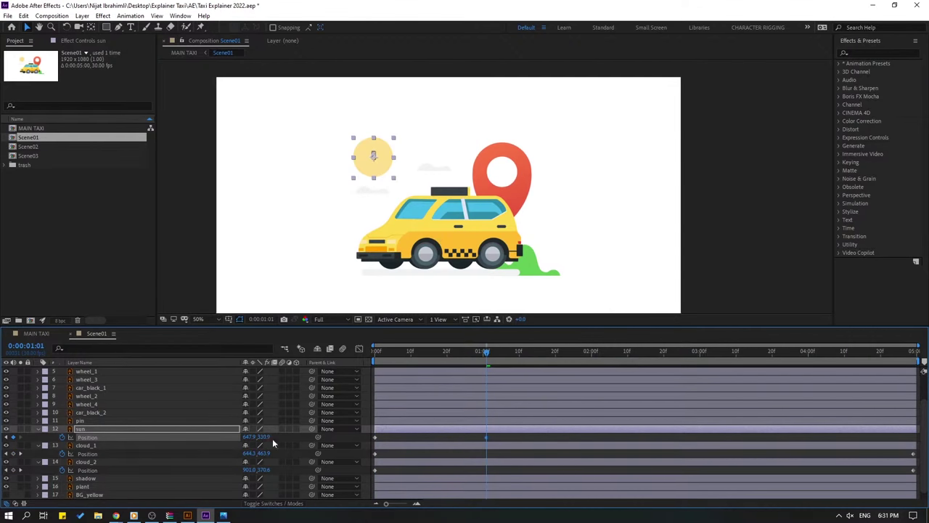
key(space)
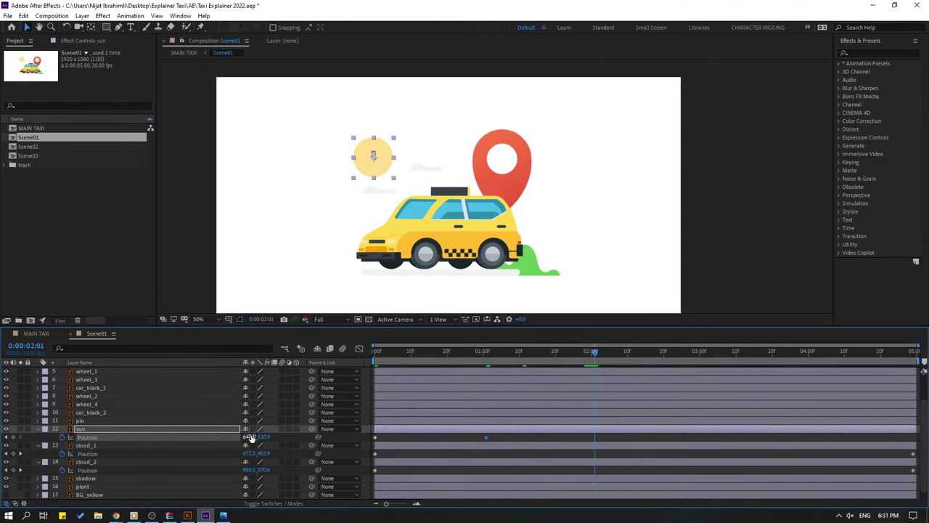
mouse_move(251, 438)
mouse_down()
mouse_move(238, 436)
mouse_move(258, 438)
mouse_up()
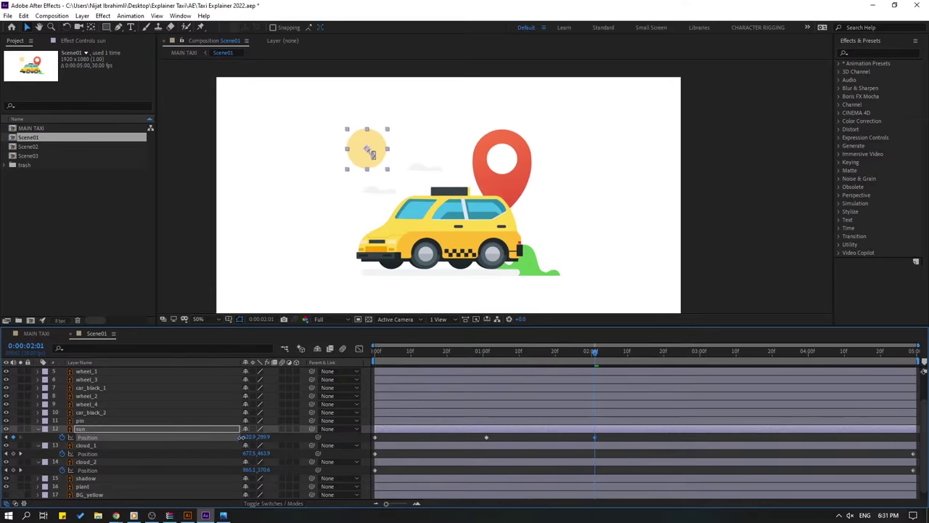
Raise the sun to y 249.9 on the last frame and preview the drift.
key(space)
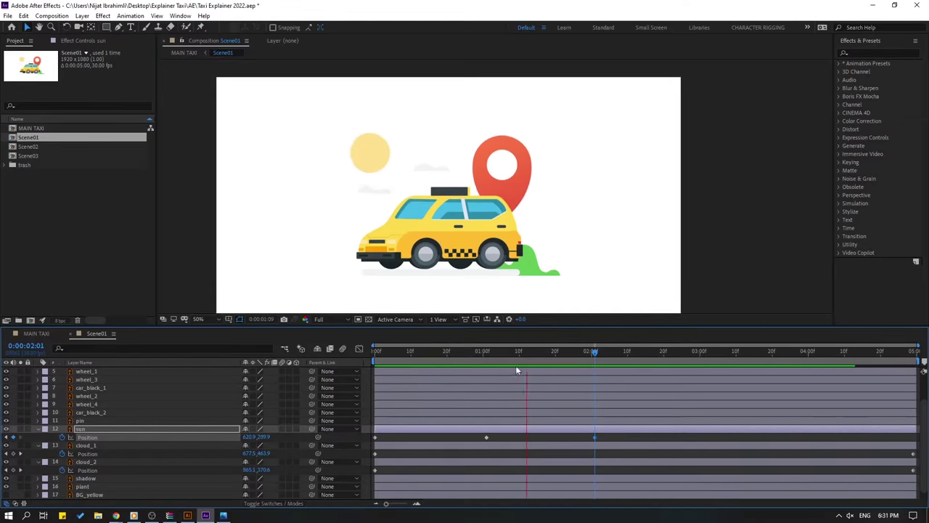
key(space)
drag(583, 346, 479, 429)
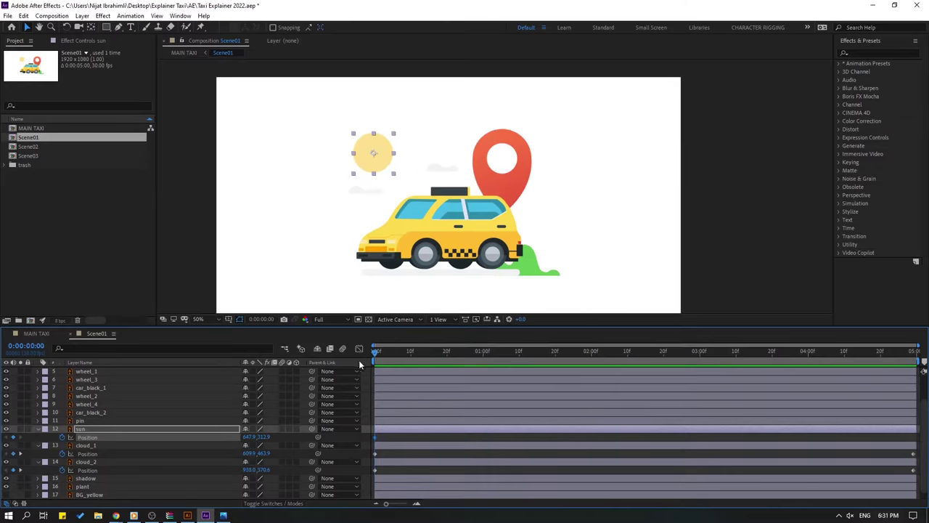
key(End)
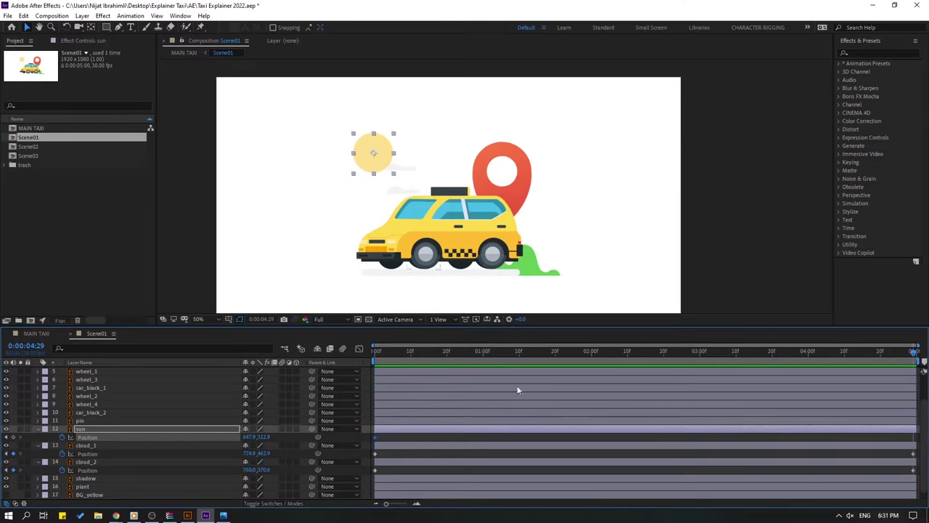
drag(263, 437, 237, 436)
key(space)
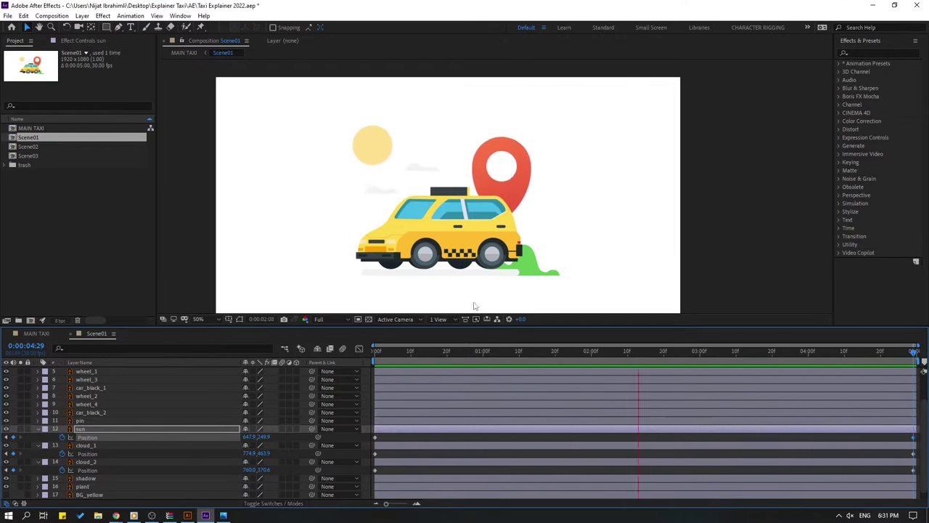
key(space)
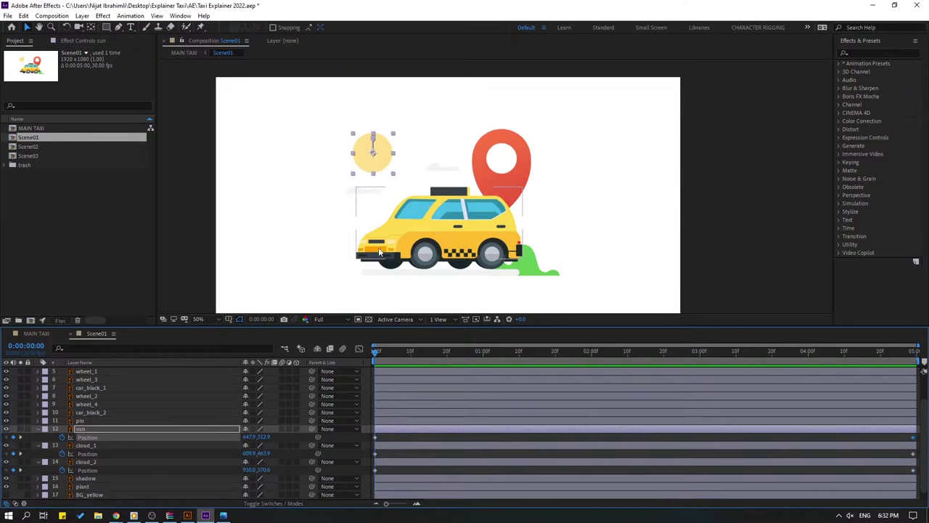
Collapse all expanded layer properties and enlarge the timeline to list every layer.
click(40, 441)
click(41, 453)
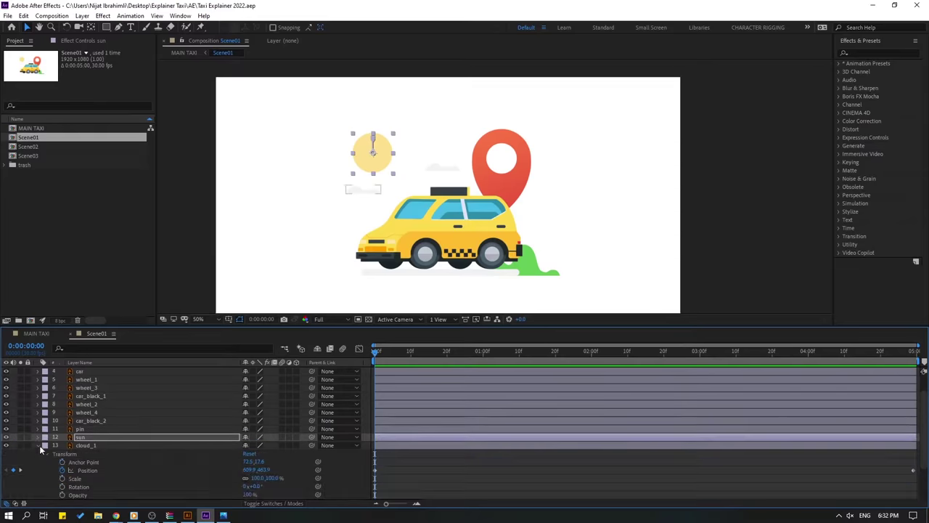
click(42, 453)
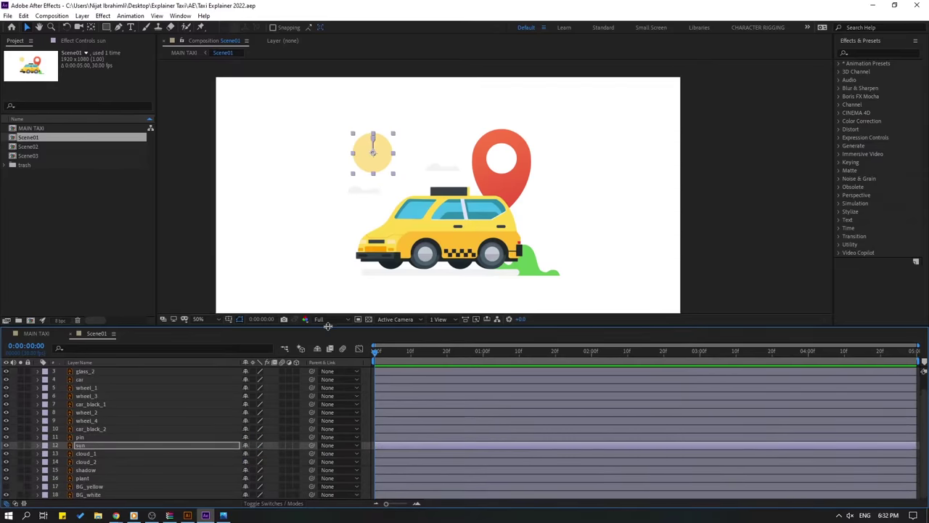
drag(327, 324, 326, 296)
click(156, 490)
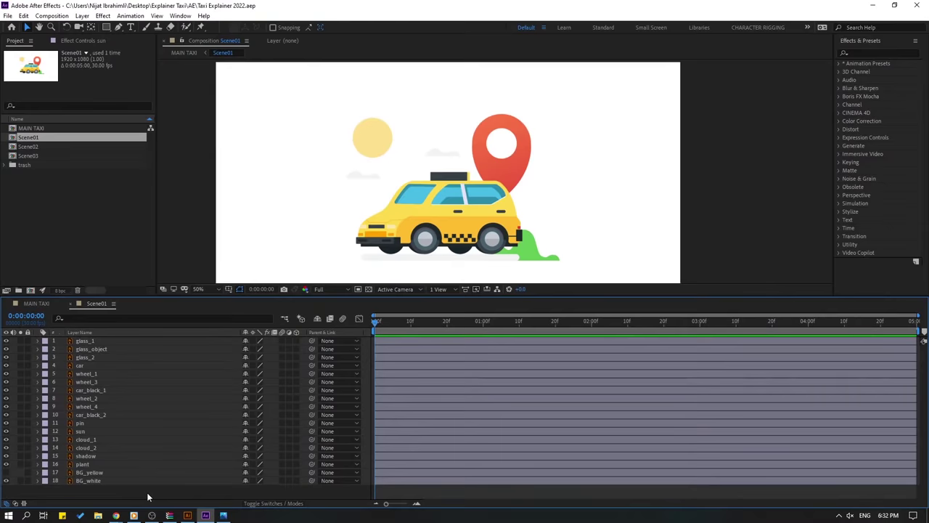
Add a new Null Object layer, Null 1, to Scene01 via Layer > New.
click(82, 16)
mouse_move(85, 29)
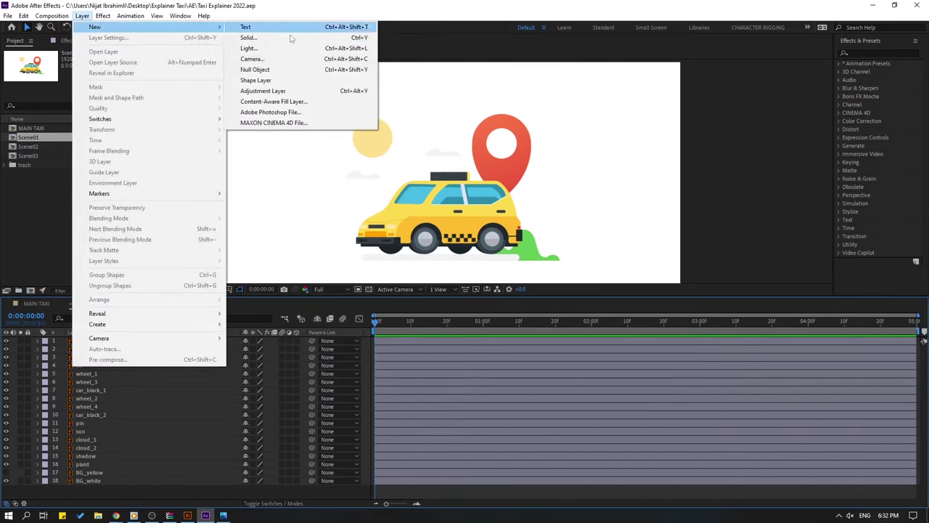
click(256, 72)
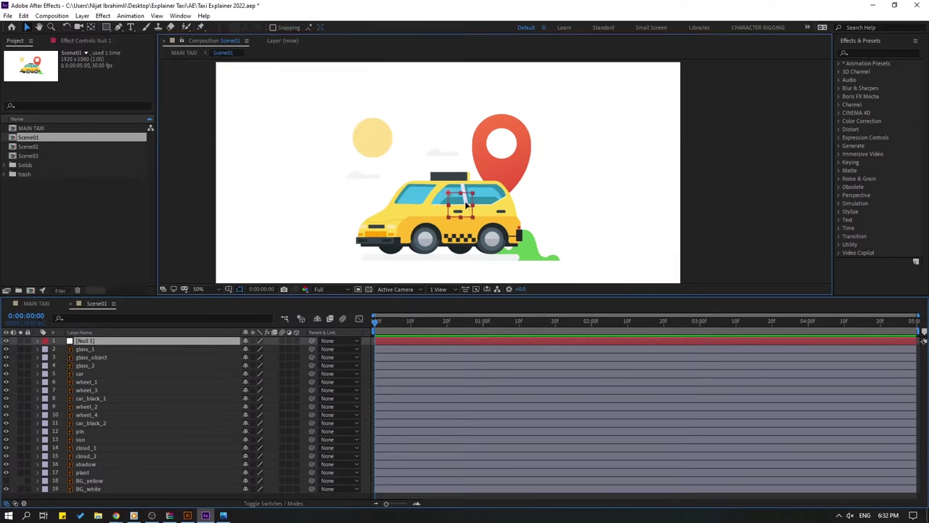
key(Return)
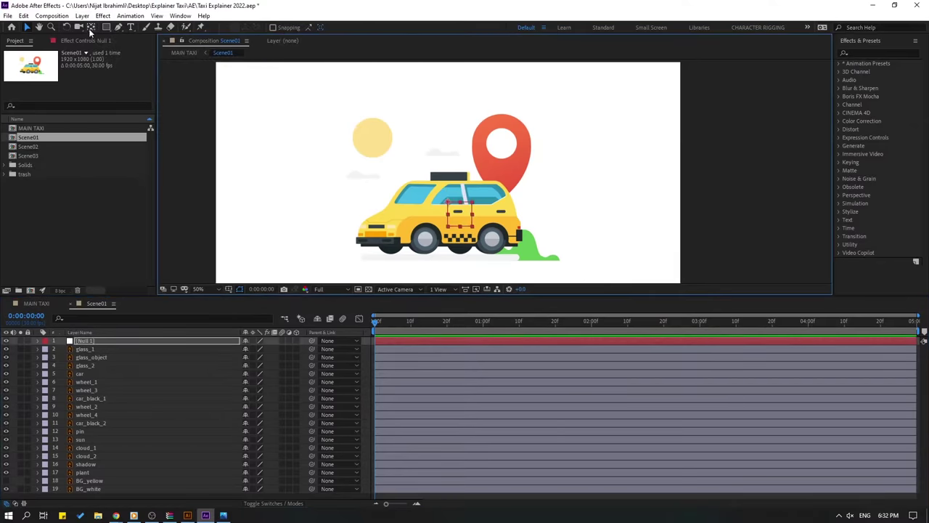
scroll(484, 246, up, 4)
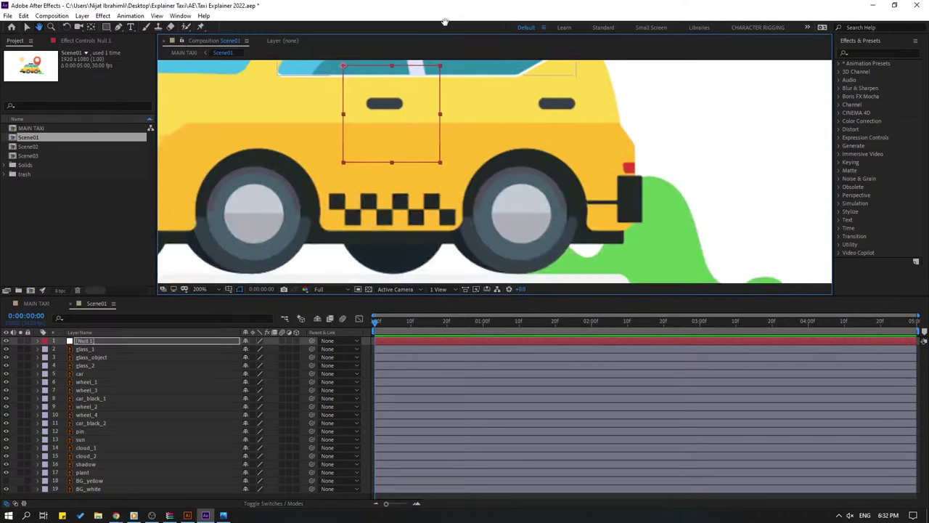
Move Null 1's anchor point to its bottom edge and place it over the taxi's rear wheel.
key(y)
drag(346, 65, 367, 92)
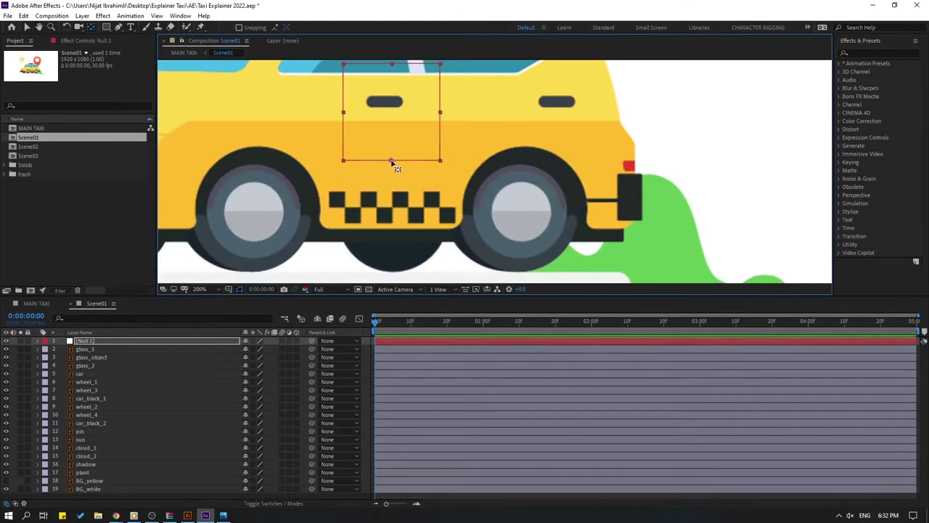
click(28, 28)
drag(410, 142, 538, 202)
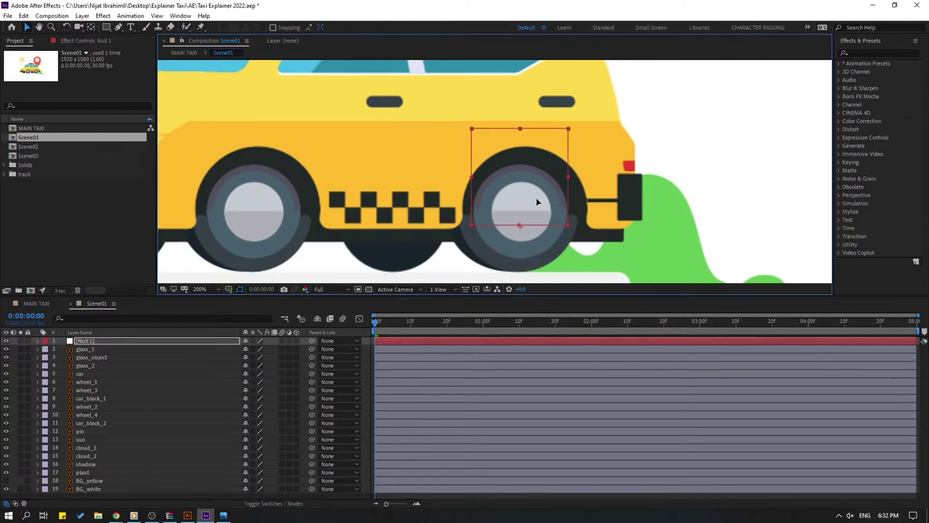
click(106, 342)
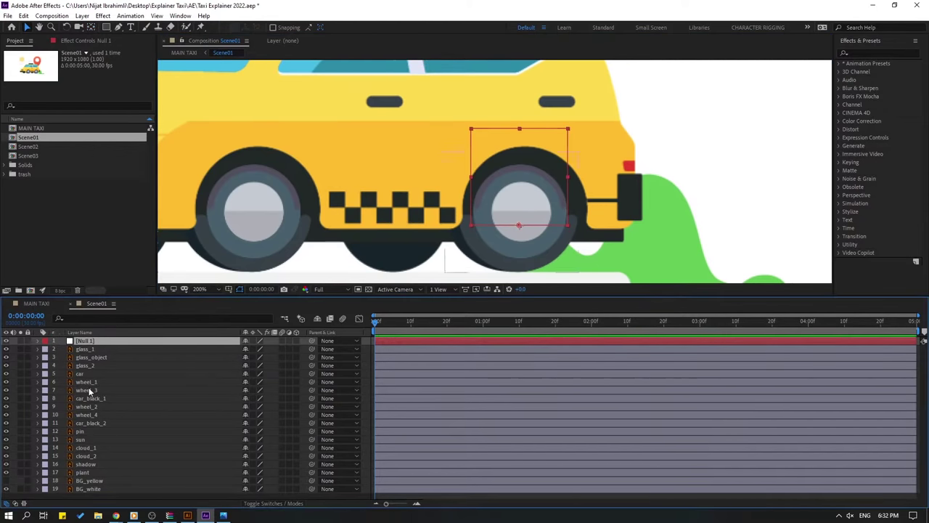
Parent the car layer to Null 1 with the pick whip.
click(162, 376)
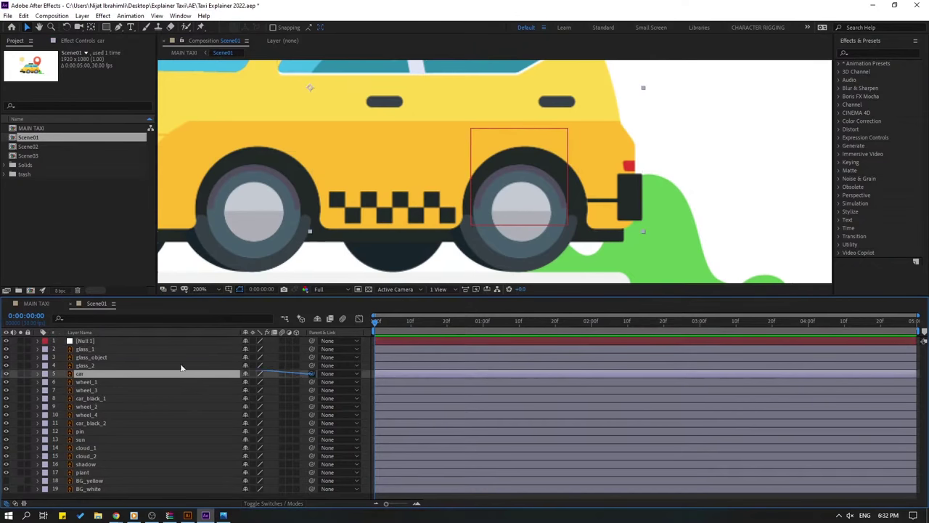
drag(181, 369, 86, 341)
key(shift+slash)
key(slash)
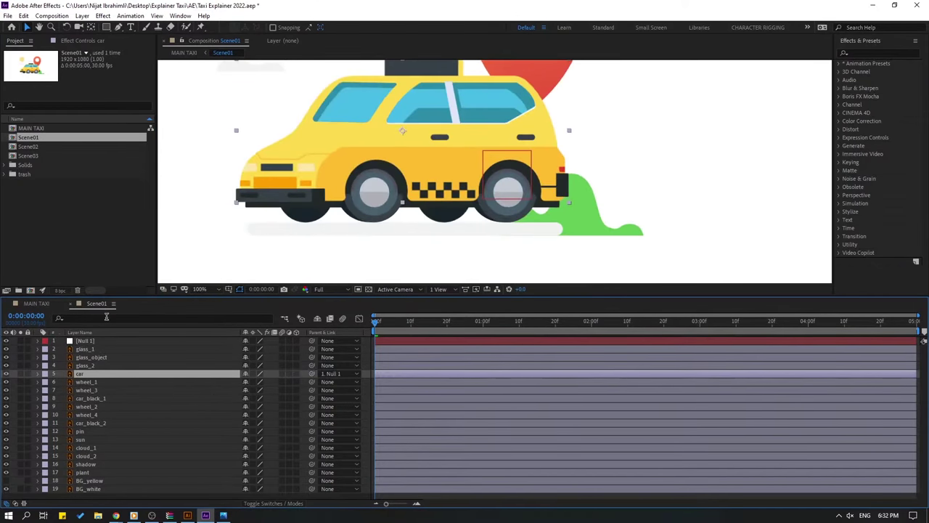
Test the rig by rotating Null 1 slightly, then fit the viewer and collapse Rotation.
click(85, 341)
key(r)
drag(254, 349, 257, 349)
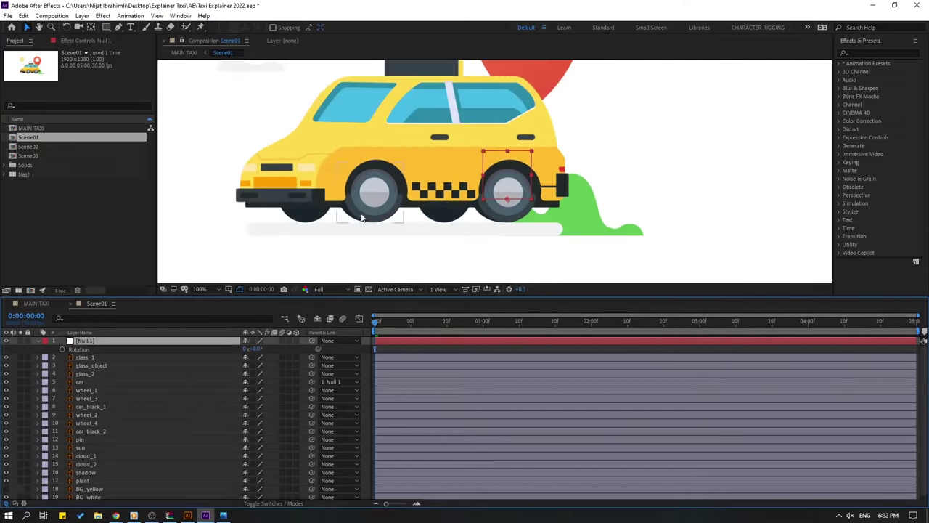
key(comma)
click(199, 289)
click(213, 308)
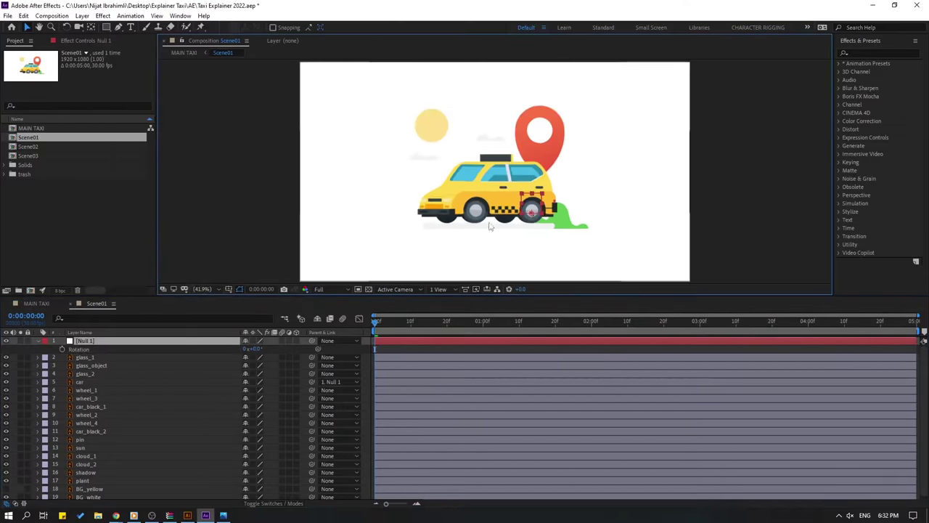
scroll(508, 236, up, 3)
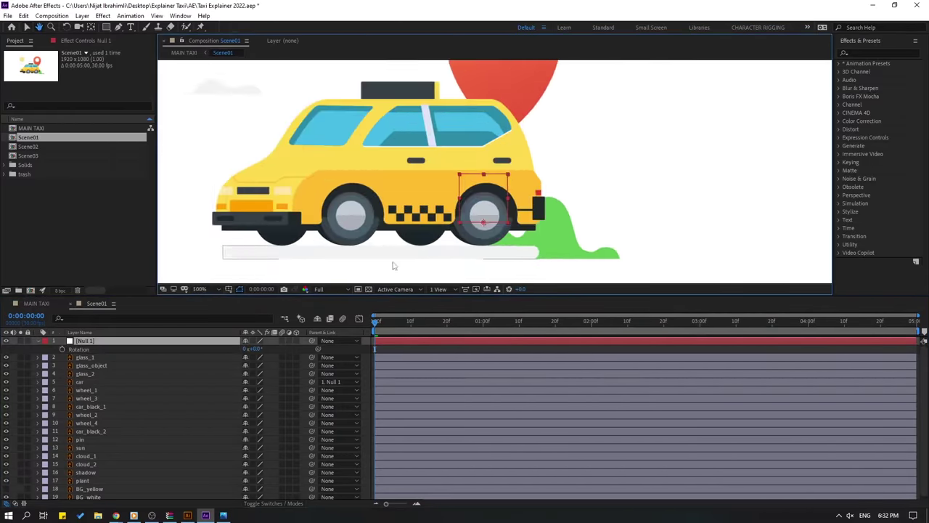
click(38, 341)
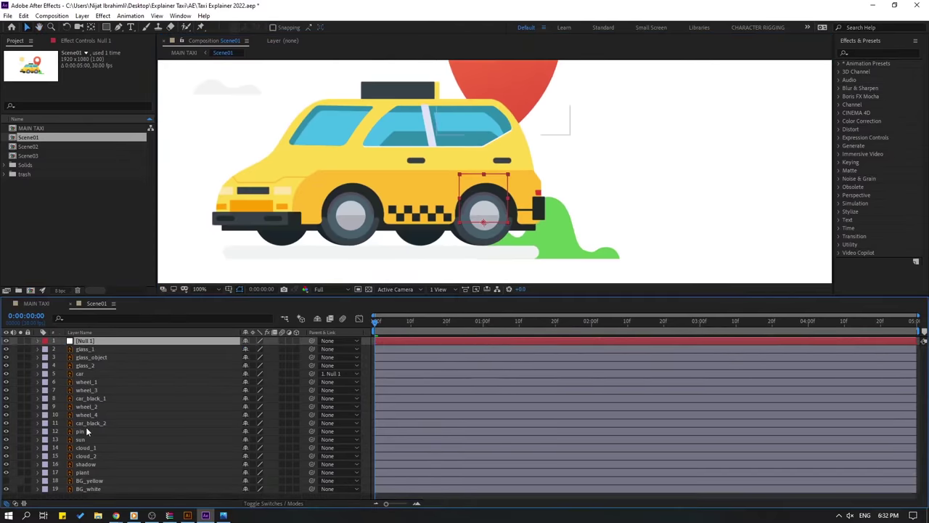
Parent both car_black_1 and car_black_2 to the car layer.
click(94, 399)
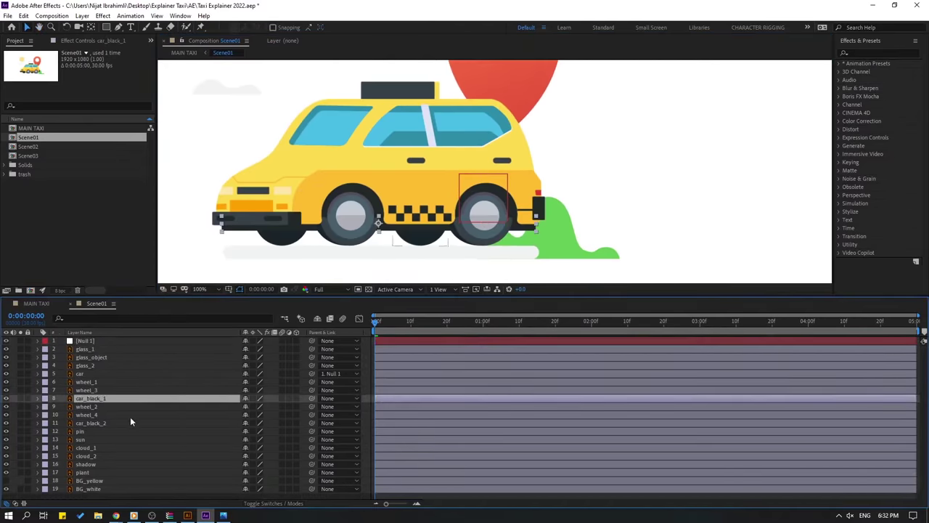
ctrl+click(90, 423)
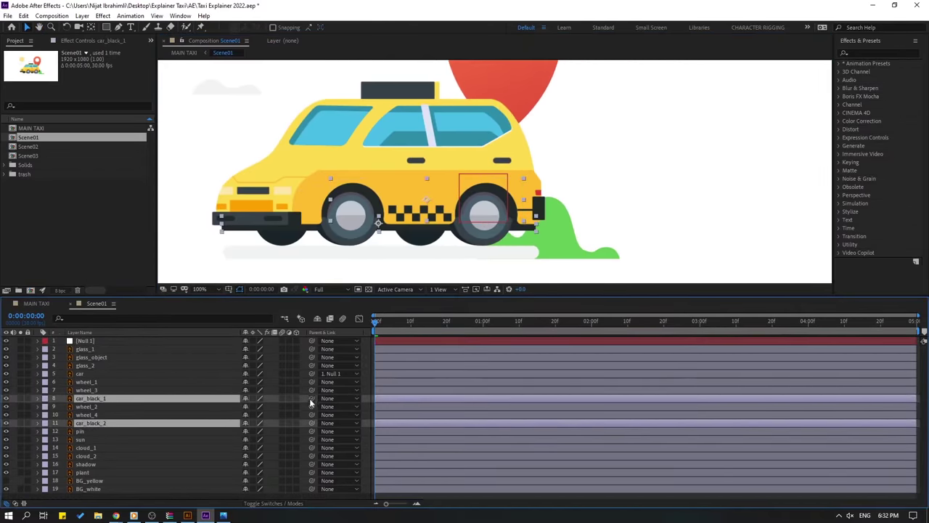
drag(311, 397, 80, 373)
click(80, 373)
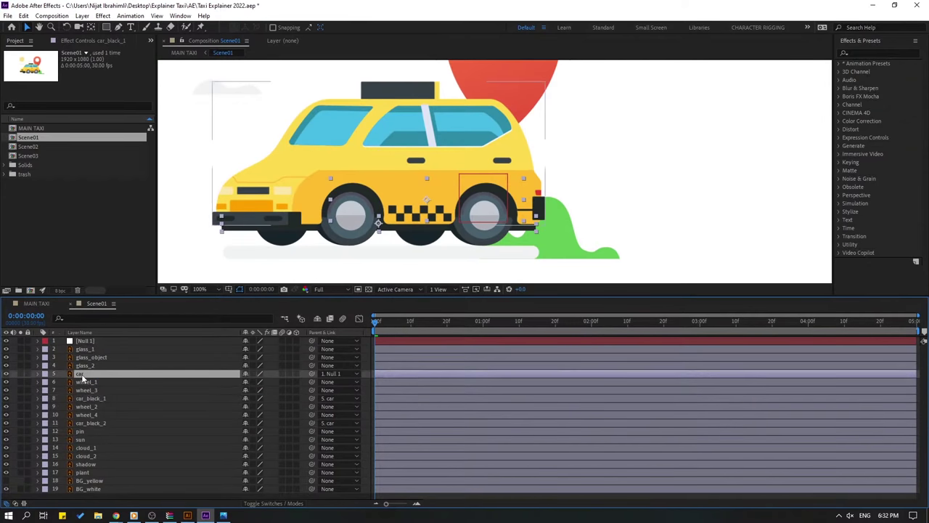
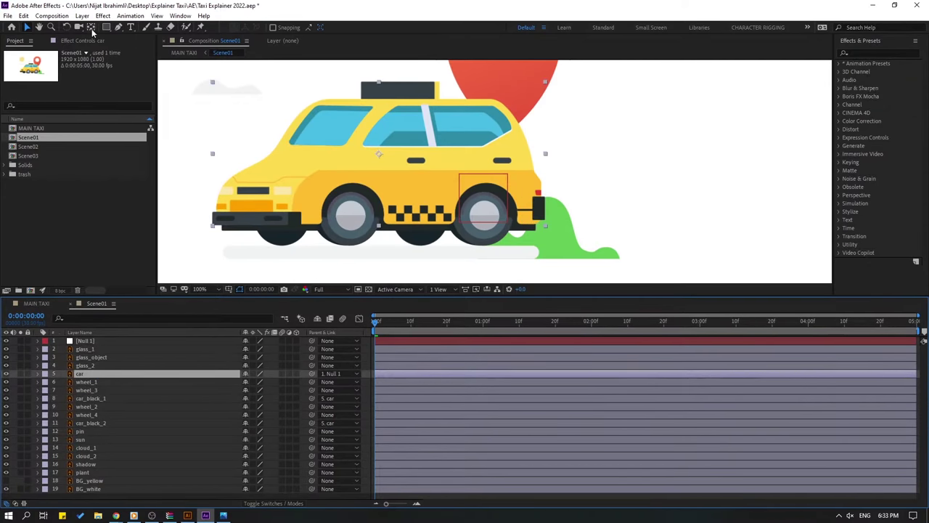
Test Null 1's Rotation to confirm it tilts the taxi, then undo back to level.
click(84, 341)
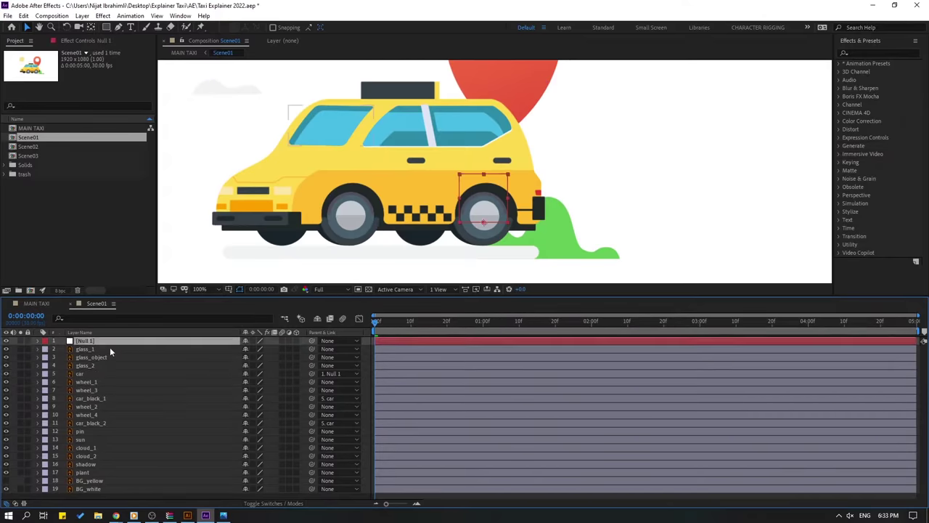
key(r)
mouse_move(259, 349)
mouse_down()
mouse_move(239, 349)
mouse_move(262, 353)
mouse_up()
key(ctrl+z)
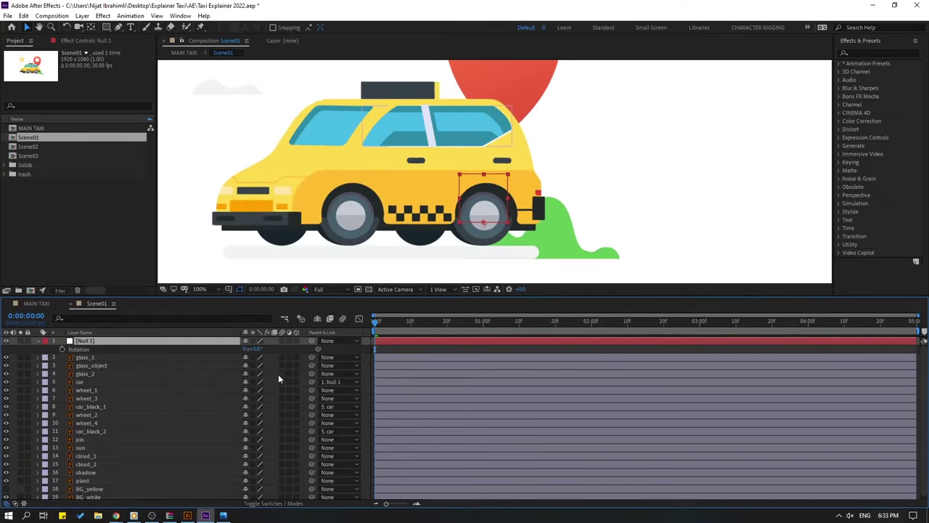
click(38, 341)
Nudge the green plant slightly to the right and view the composition at 100%.
scroll(448, 228, down, 2)
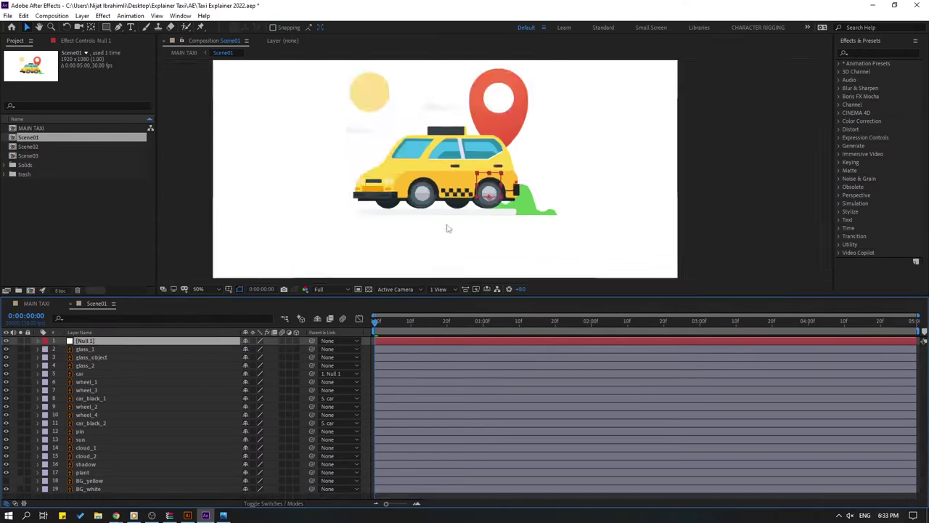
click(534, 212)
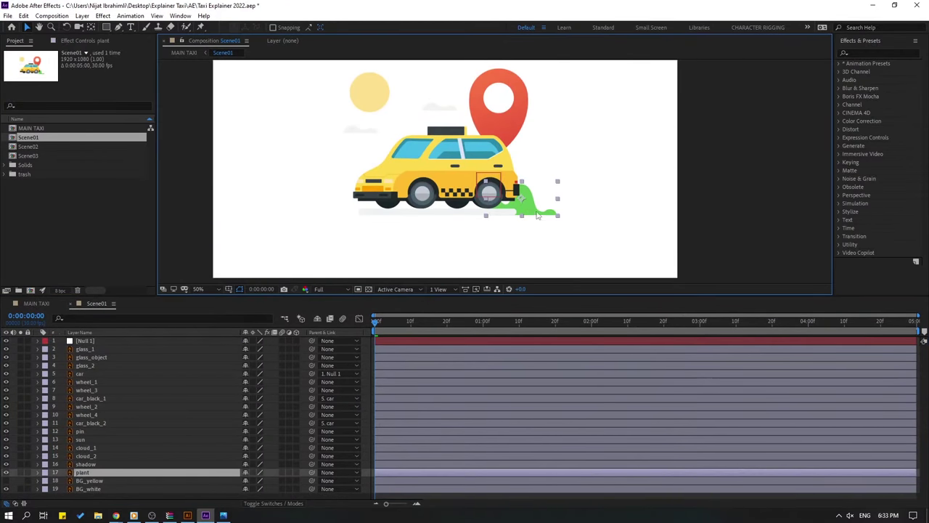
mouse_move(537, 214)
mouse_down()
mouse_move(563, 215)
mouse_move(551, 211)
mouse_up()
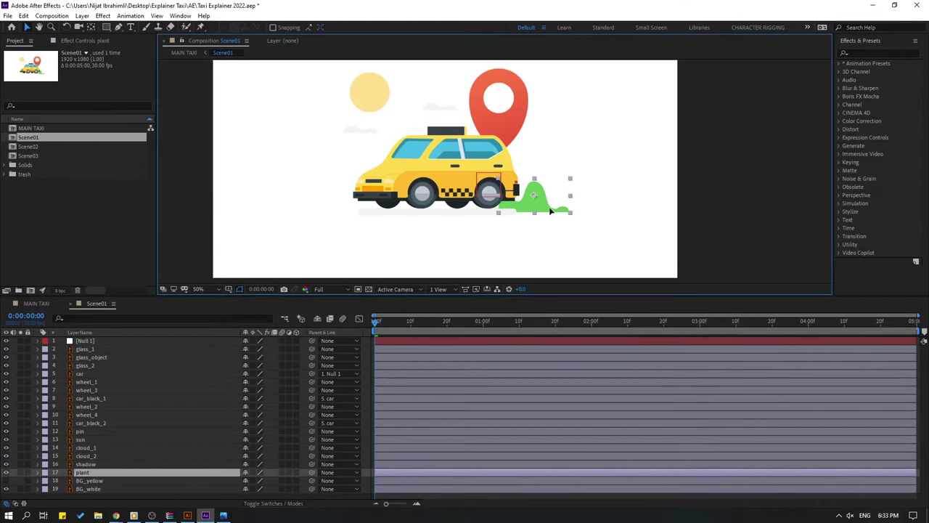
key(period)
key(period)
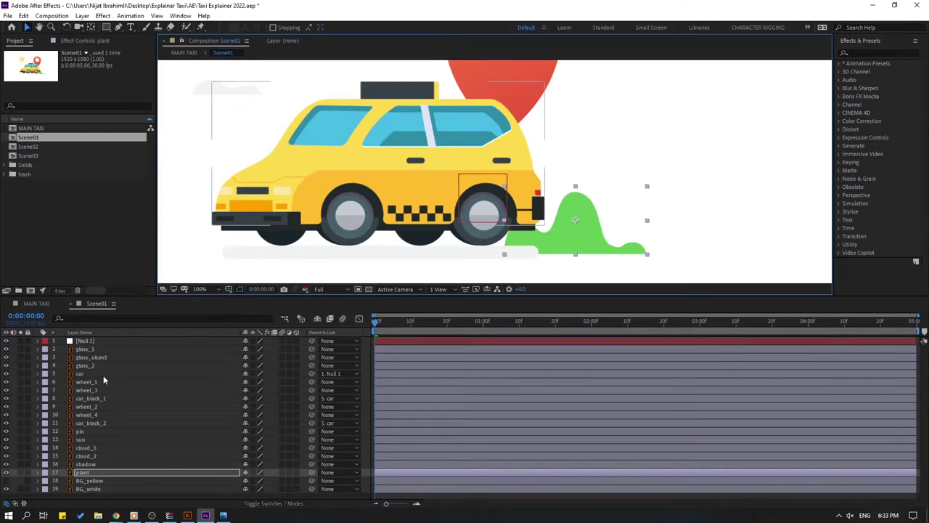
Add a new null object and move it to the top of the layer stack.
click(82, 16)
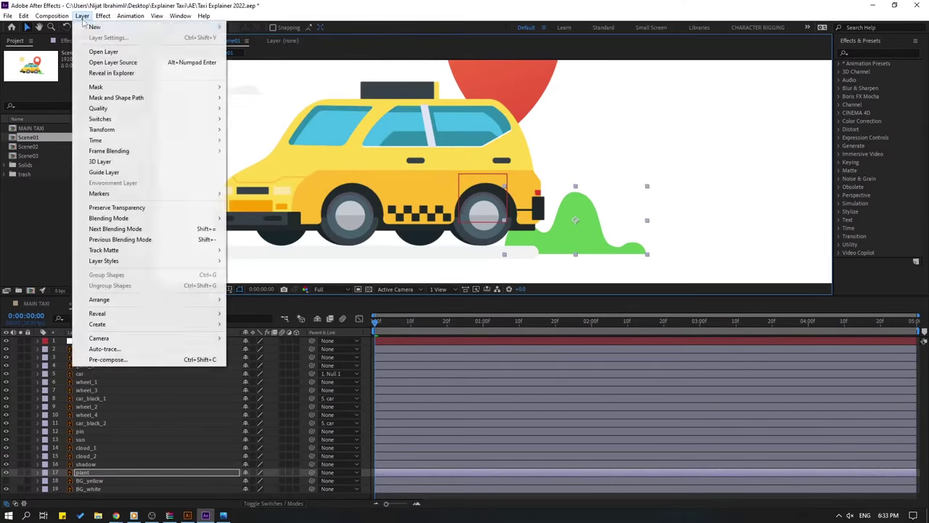
mouse_move(109, 26)
click(265, 70)
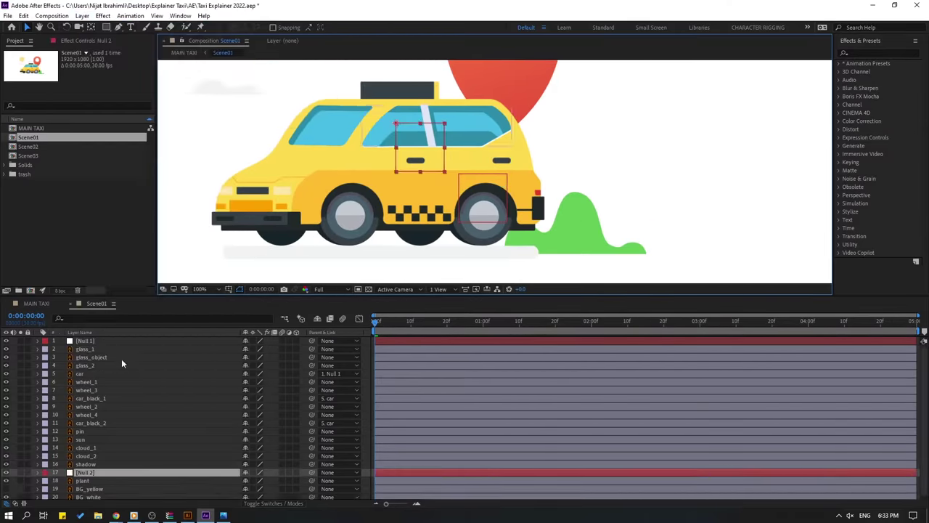
drag(85, 472, 113, 344)
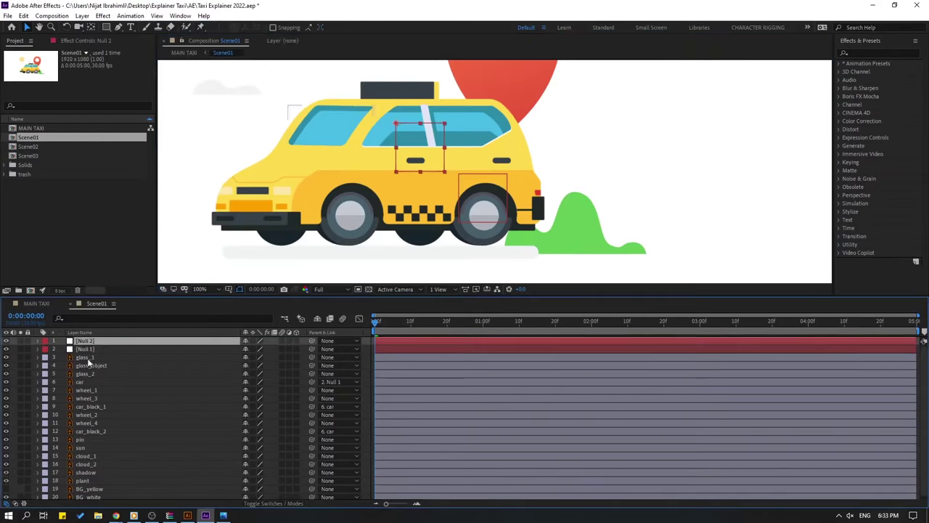
Rename Null 1 to 'Car' and Null 2 to 'Wheels'.
click(93, 350)
key(Return)
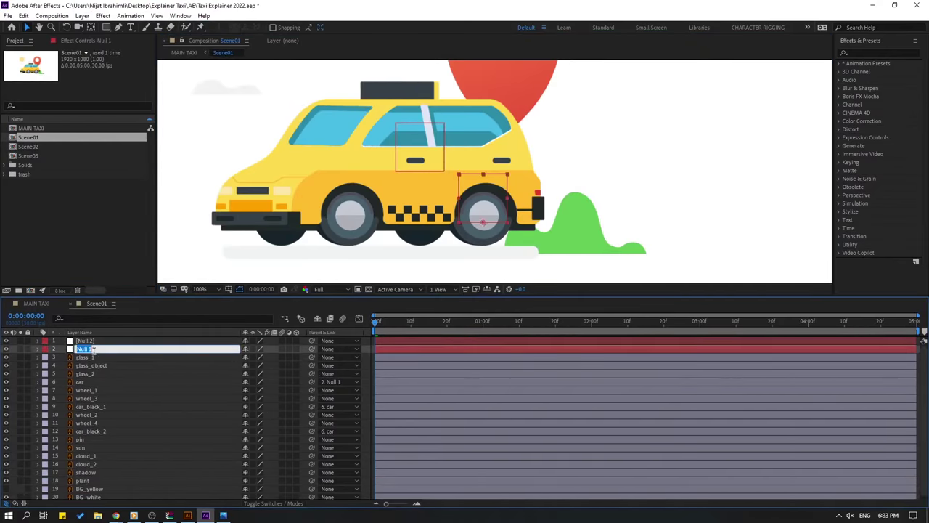
text(Car)
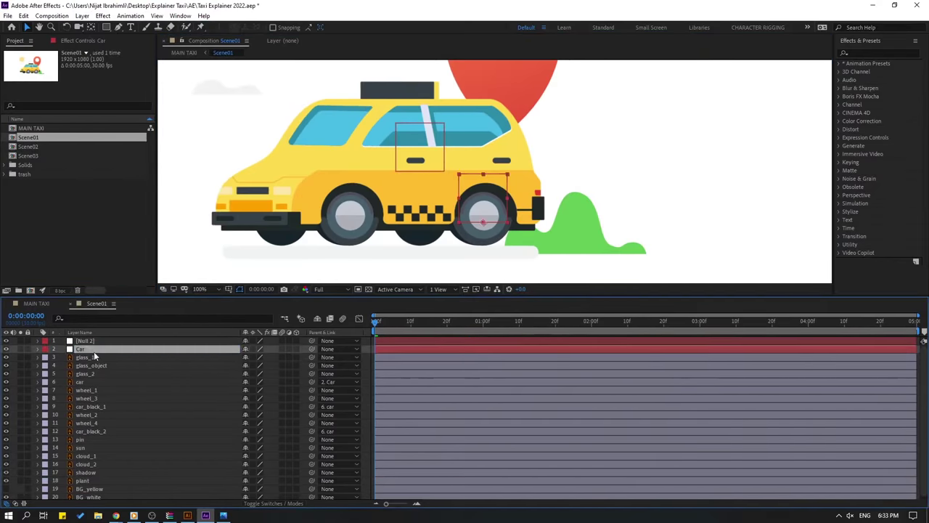
key(Return)
key(ctrl+Up)
key(Return)
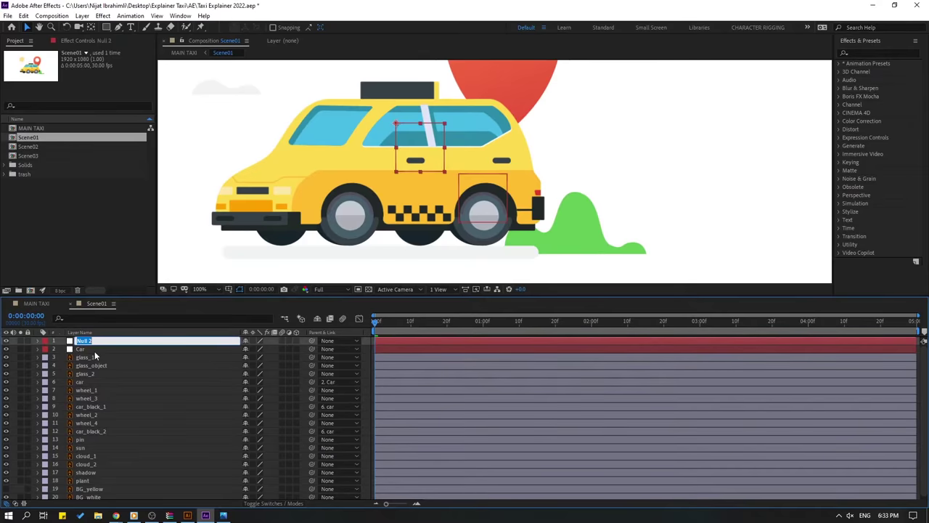
text(Wheels)
key(Return)
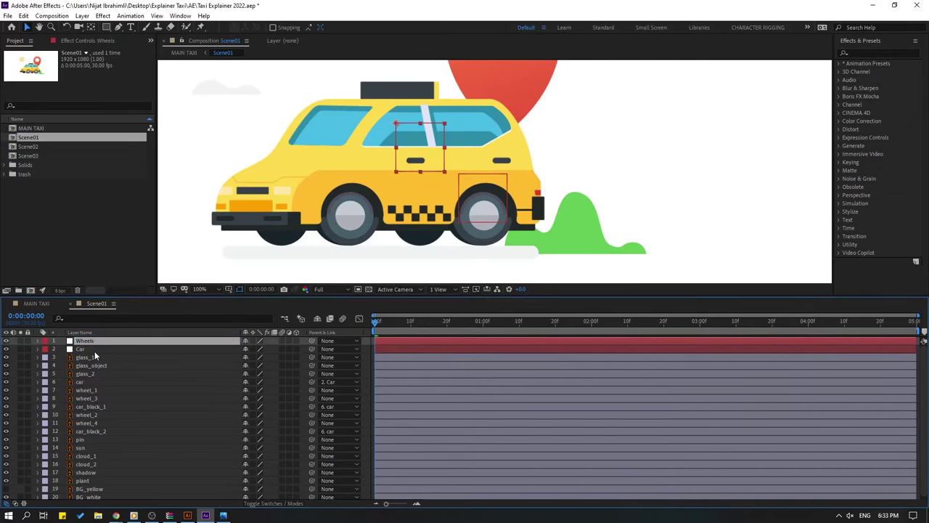
Parent wheel_1 through wheel_4 to the Wheels null and move Wheels to test.
click(97, 390)
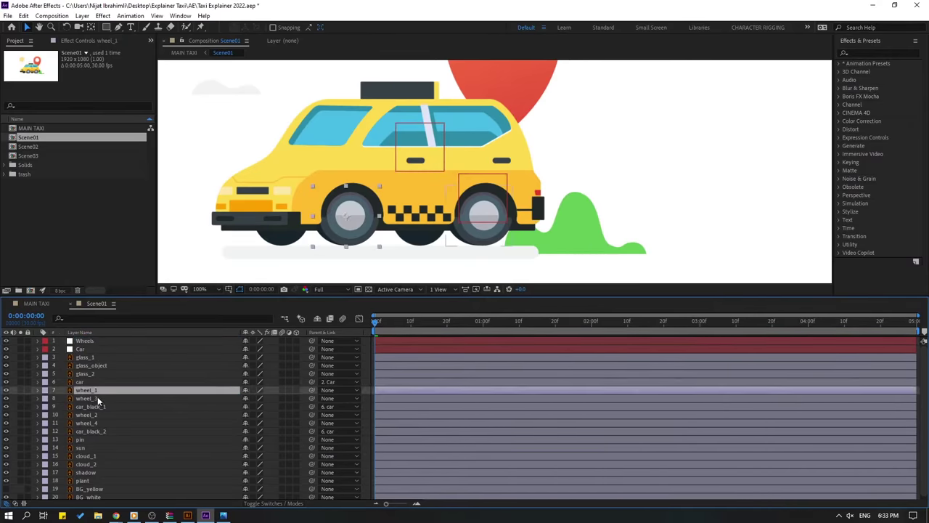
ctrl+click(98, 397)
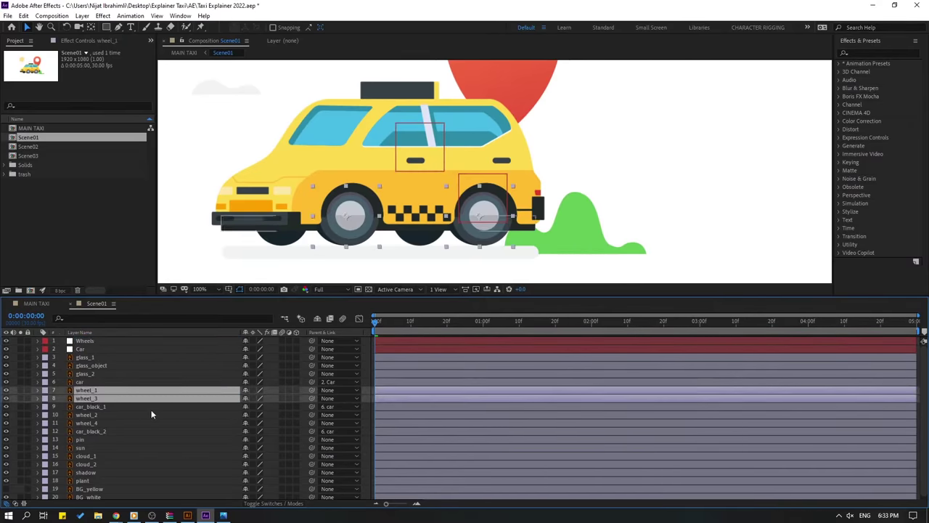
ctrl+click(100, 416)
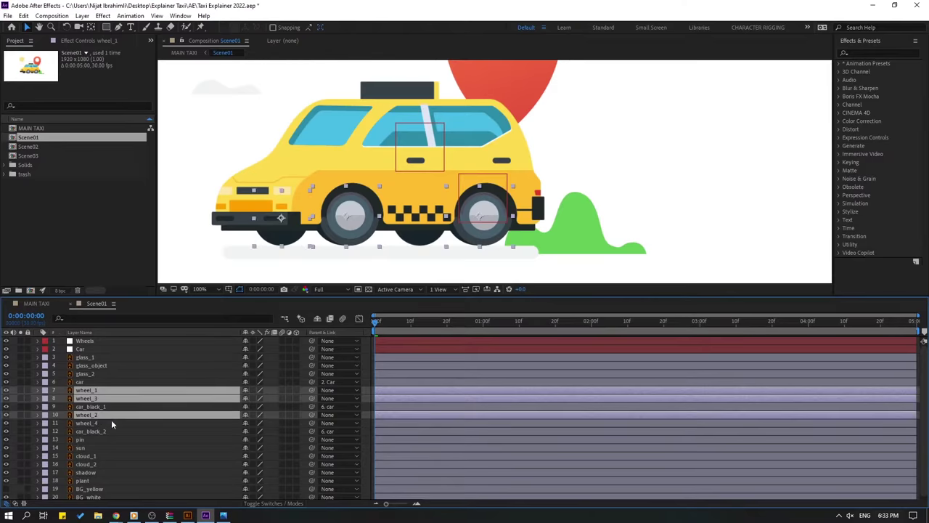
ctrl+click(93, 423)
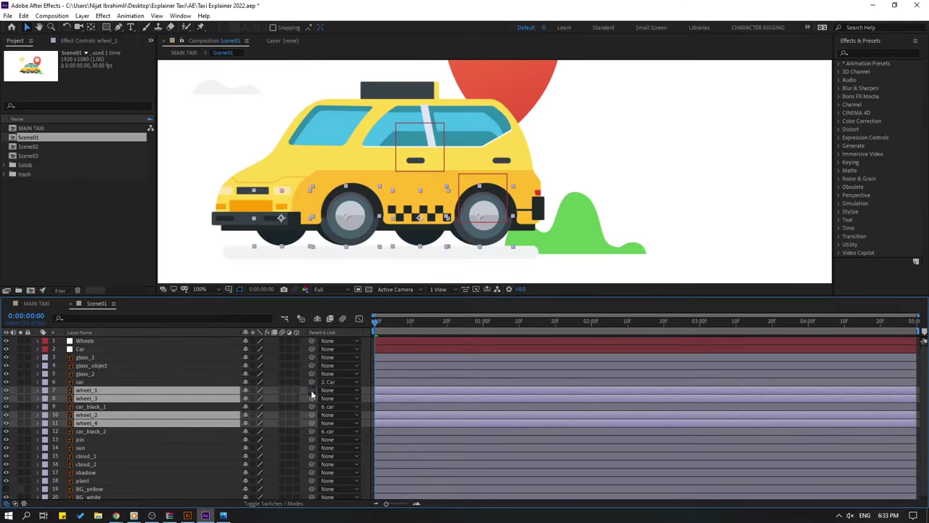
drag(311, 390, 86, 341)
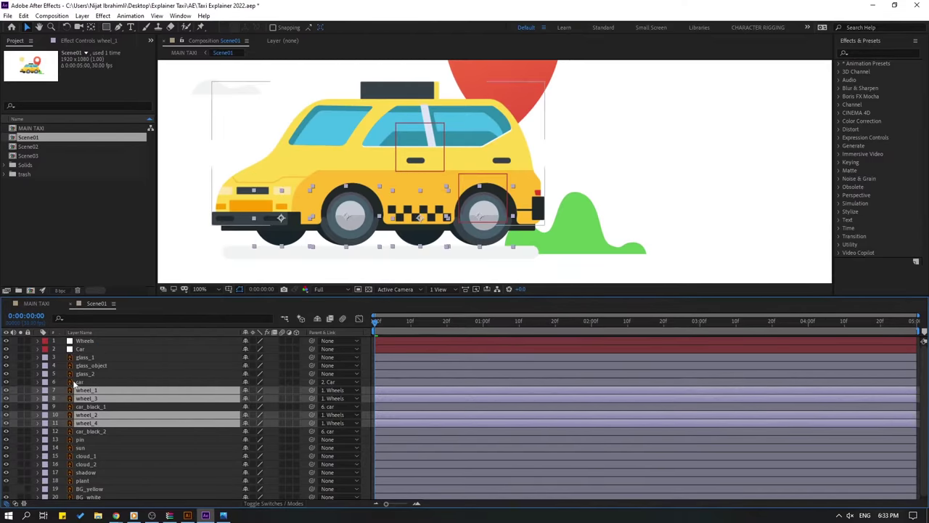
click(82, 341)
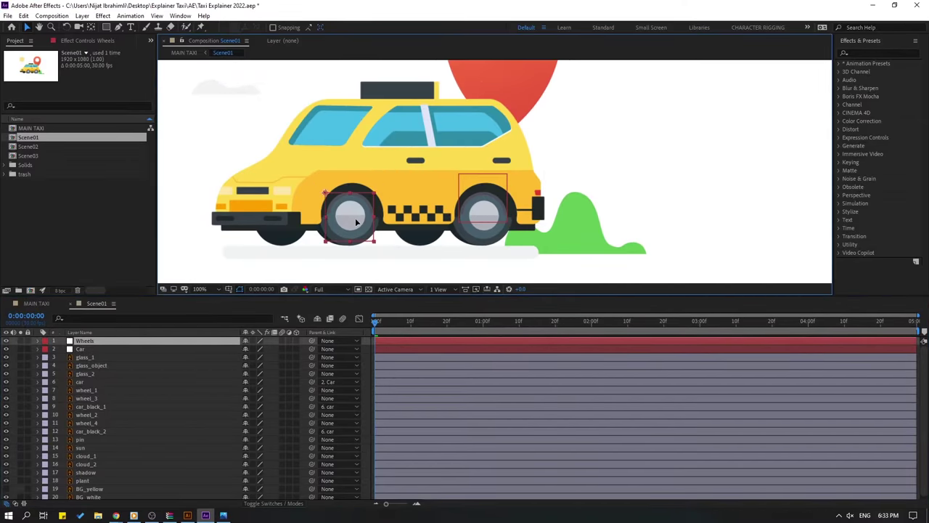
mouse_move(356, 222)
mouse_down()
mouse_move(415, 220)
mouse_move(350, 219)
mouse_up()
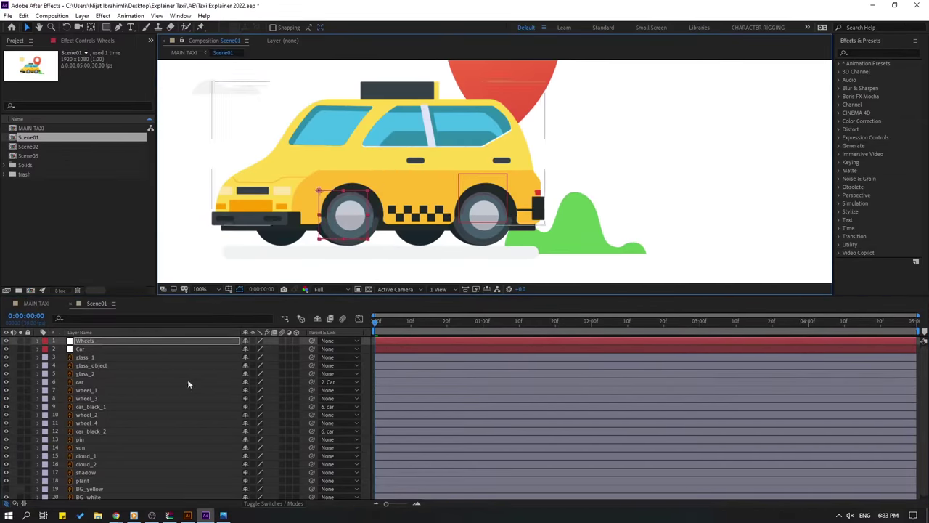
Re-link all four wheel layers to Wheels and confirm they follow when it moves.
click(85, 373)
click(85, 390)
ctrl+click(87, 398)
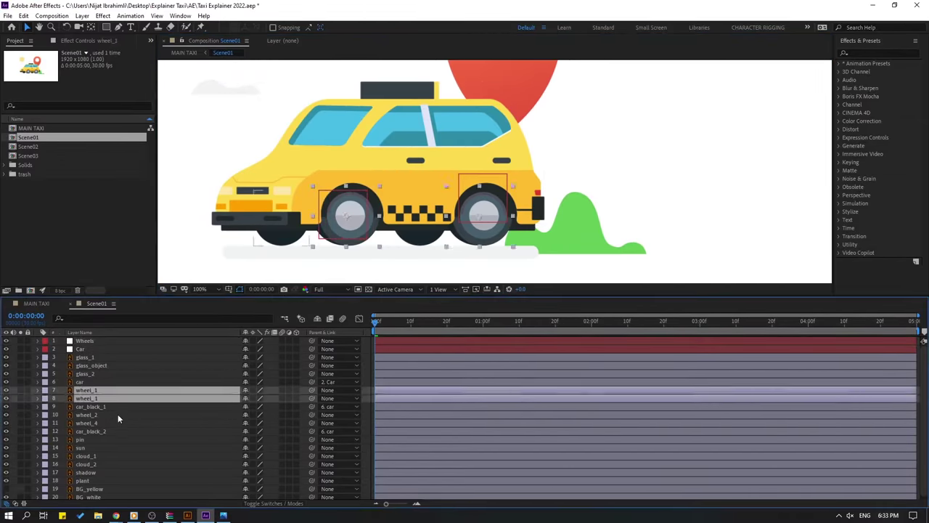
ctrl+click(102, 415)
ctrl+click(99, 422)
drag(312, 390, 94, 342)
click(84, 340)
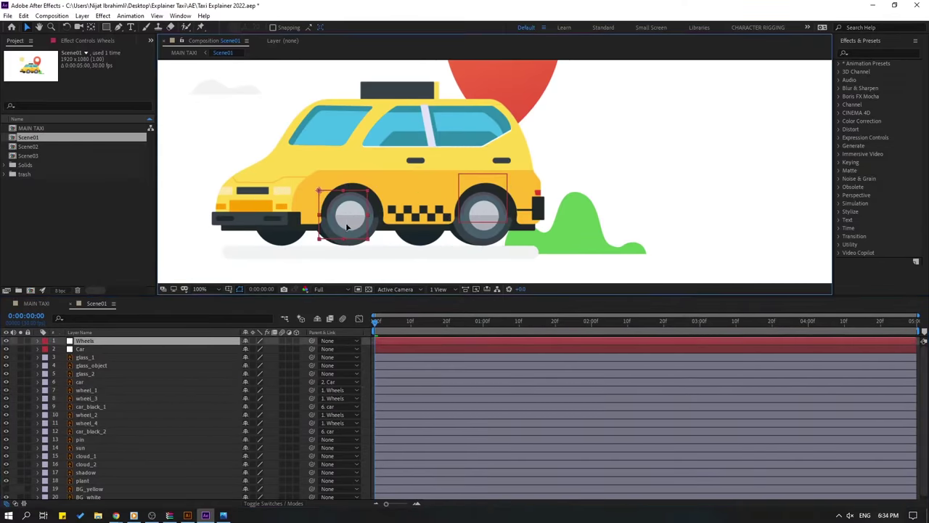
drag(347, 227, 351, 269)
Enlarge the timeline panel and reframe the composition view.
drag(187, 294, 187, 269)
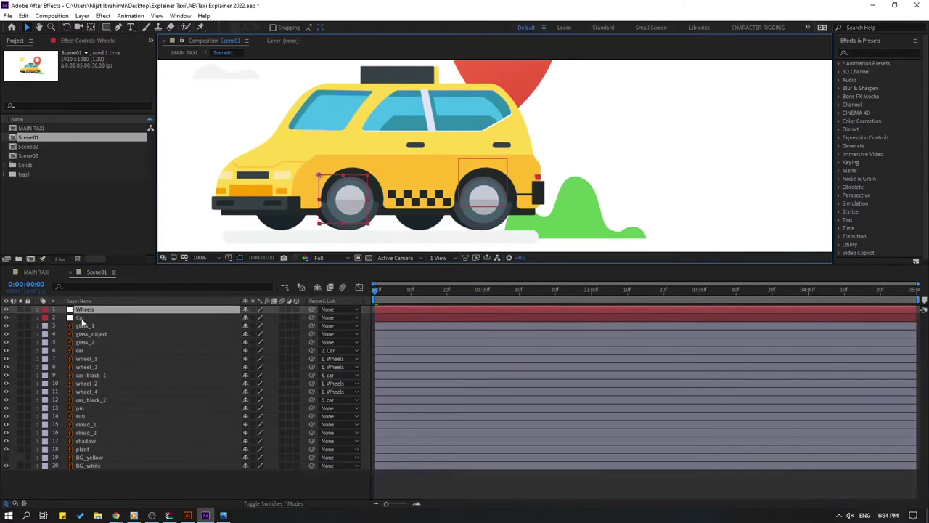
ctrl+click(81, 318)
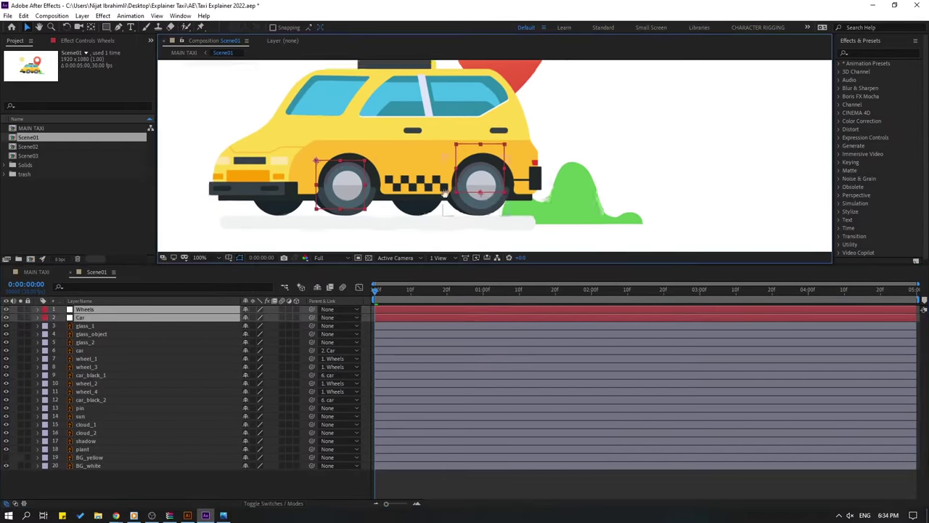
drag(477, 201, 473, 183)
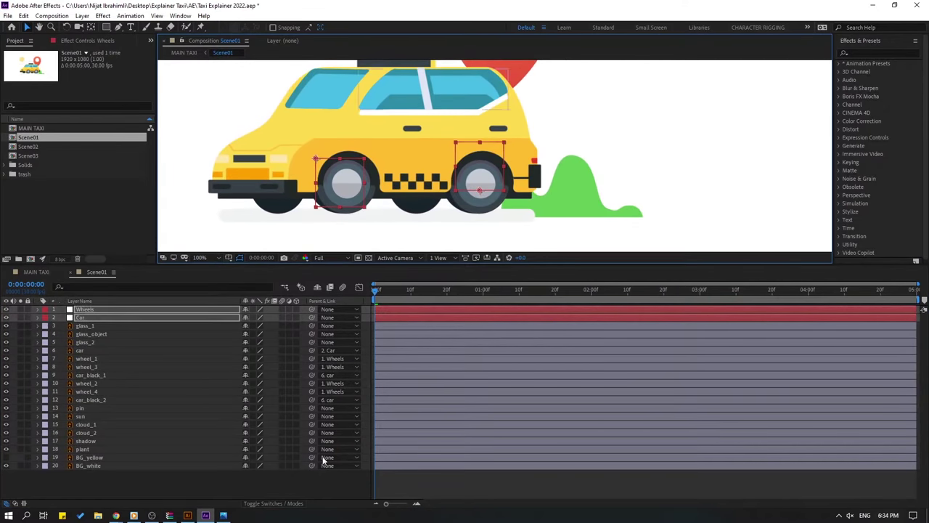
click(290, 482)
Make the BG_yellow layer visible, checking the scene at 33.3% and 100% zoom.
scroll(320, 220, down, 2)
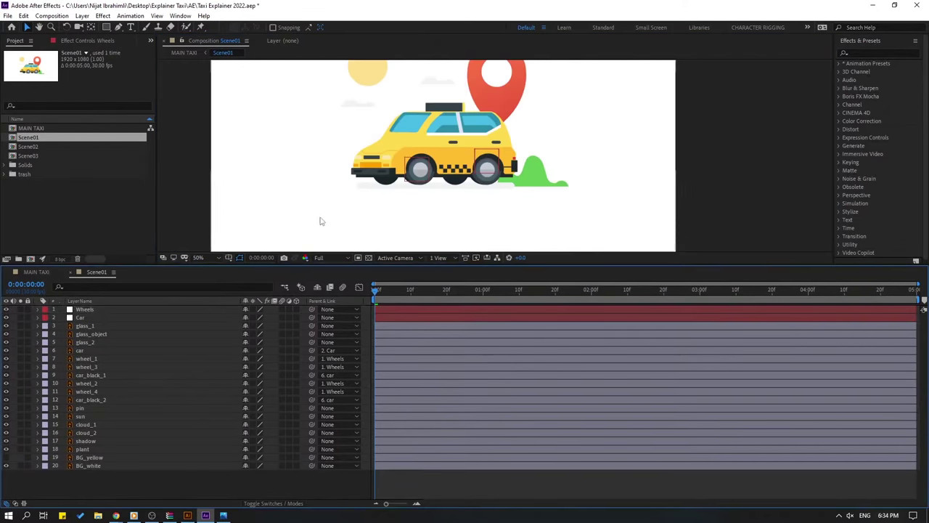
click(5, 458)
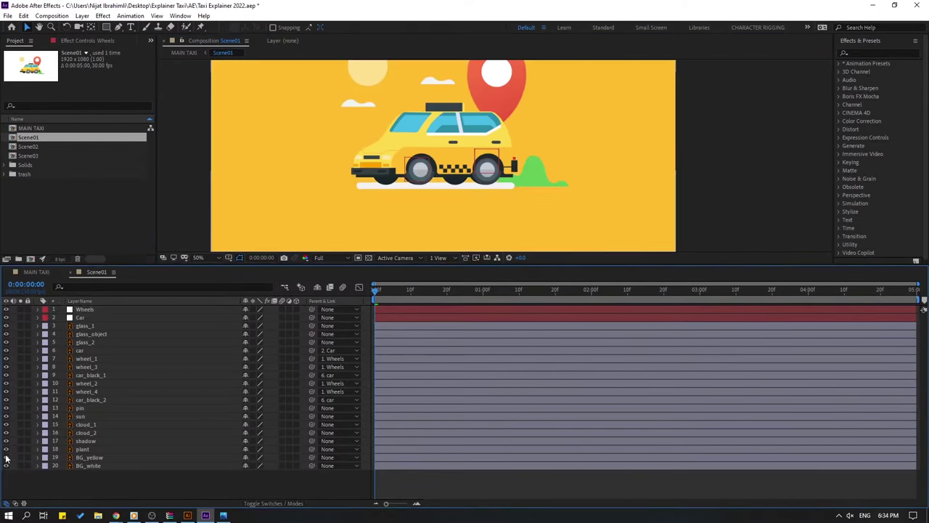
click(6, 457)
scroll(446, 197, up, 1)
click(198, 258)
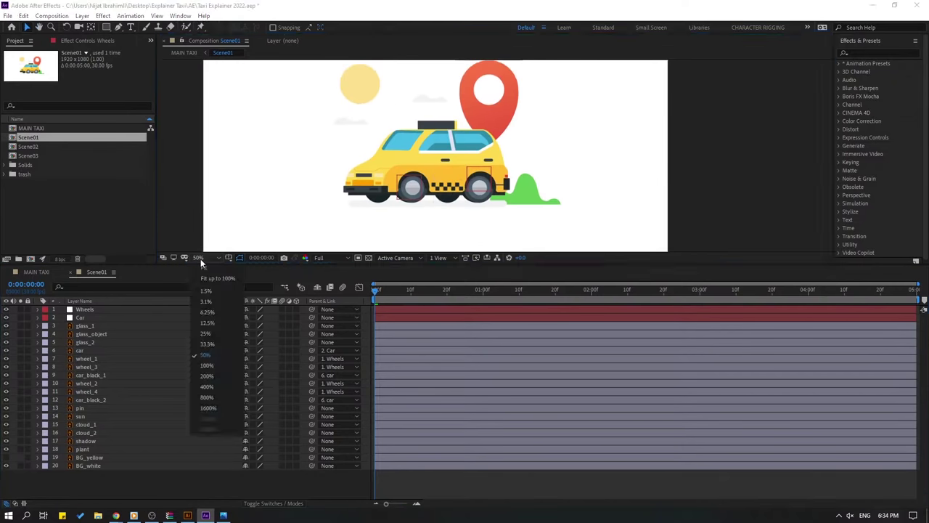
click(206, 343)
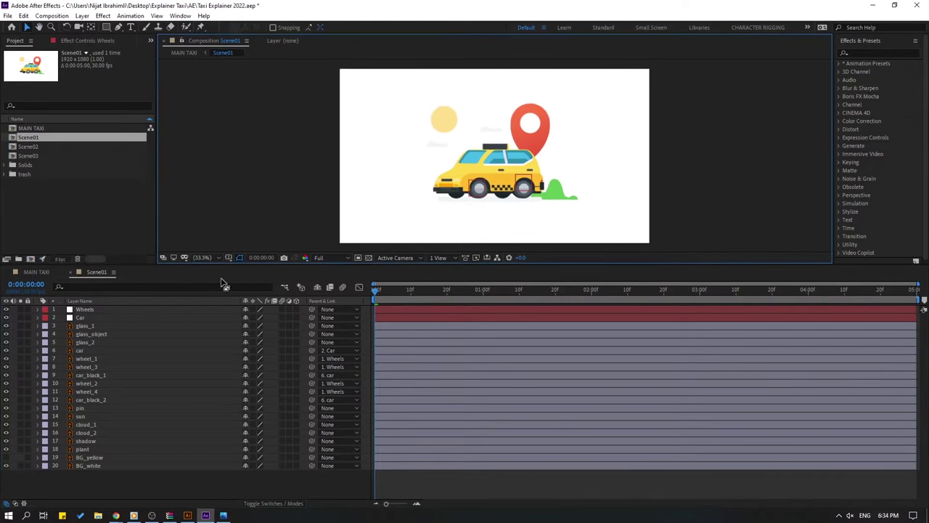
click(7, 457)
key(slash)
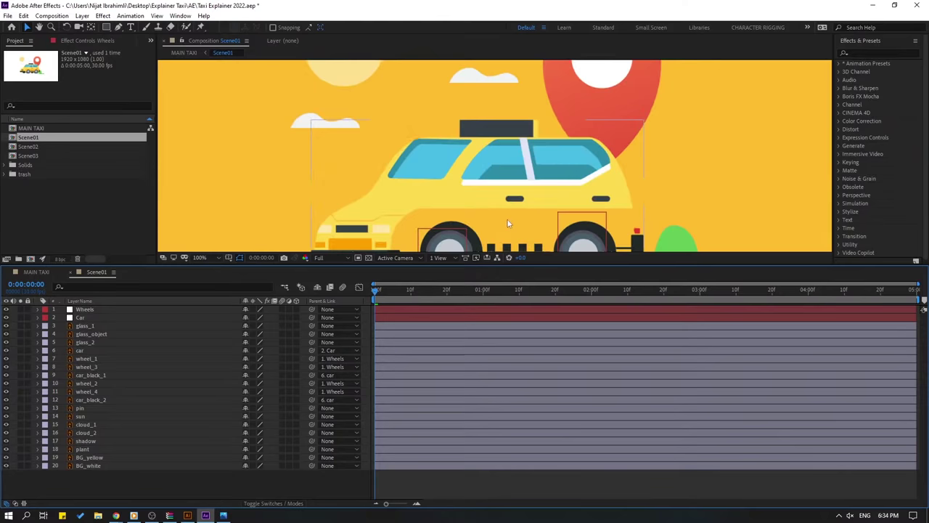
Preview the taxi animation starting from frame 2.
scroll(509, 224, down, 2)
click(381, 291)
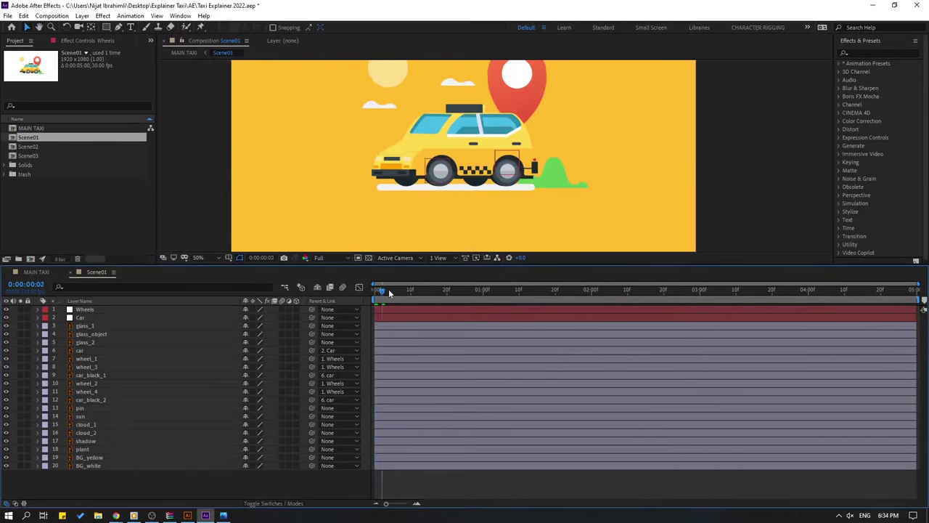
key(space)
key(space)
Pre-compose glass_1 and glass_2 into a new 'Glass' composition and view it at 100%.
click(93, 326)
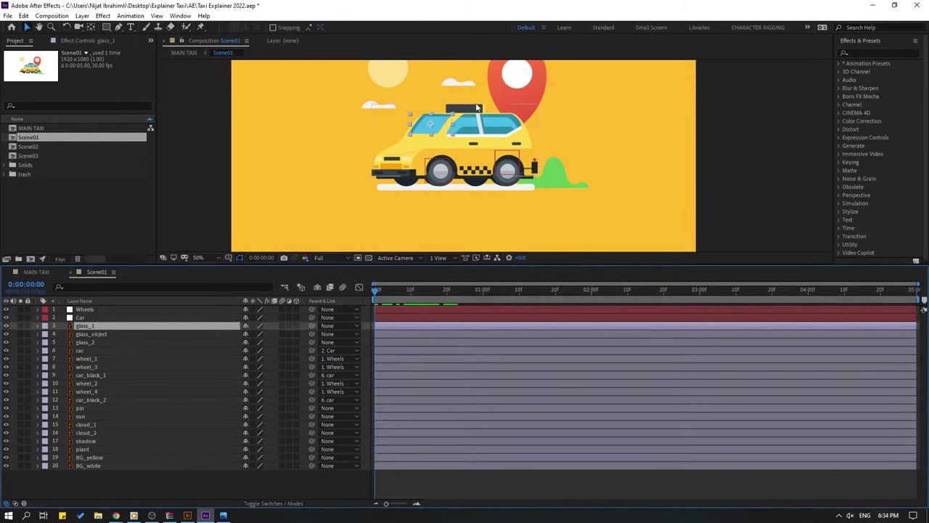
scroll(412, 146, up, 4)
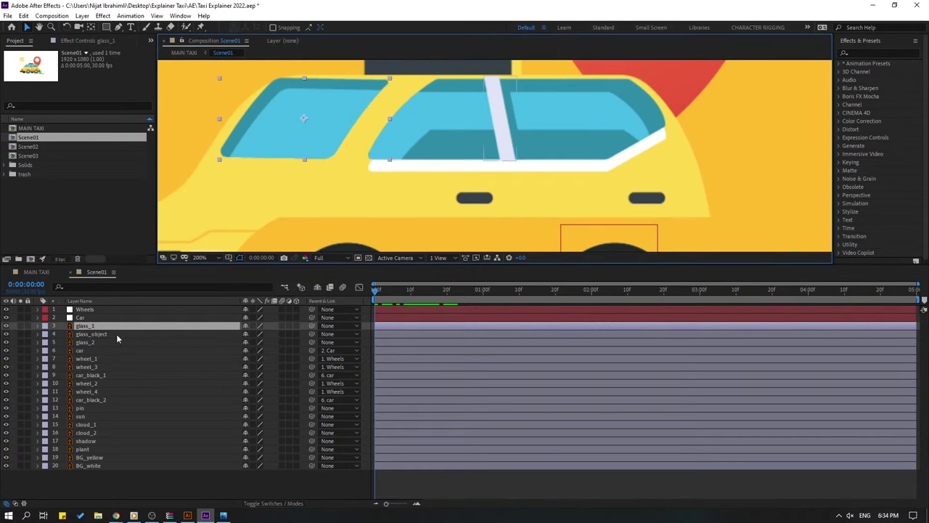
ctrl+click(97, 342)
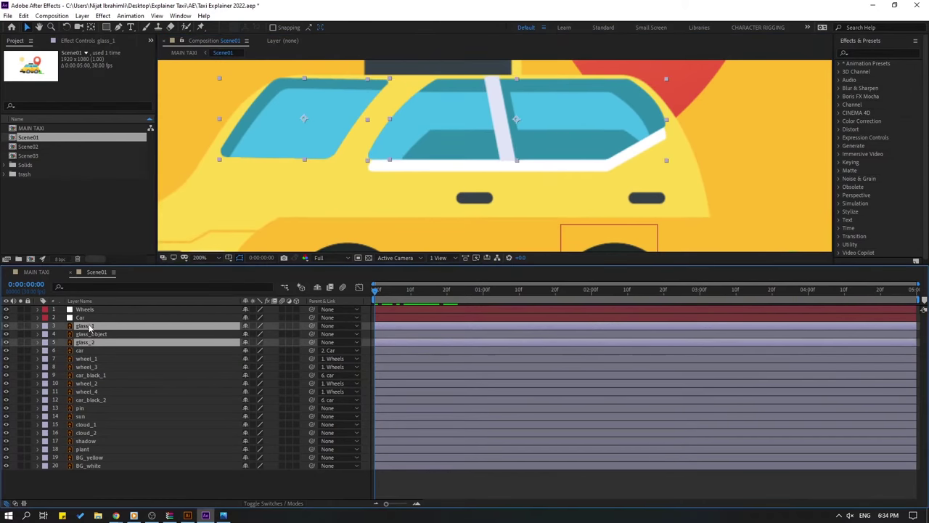
right_click(88, 327)
click(119, 286)
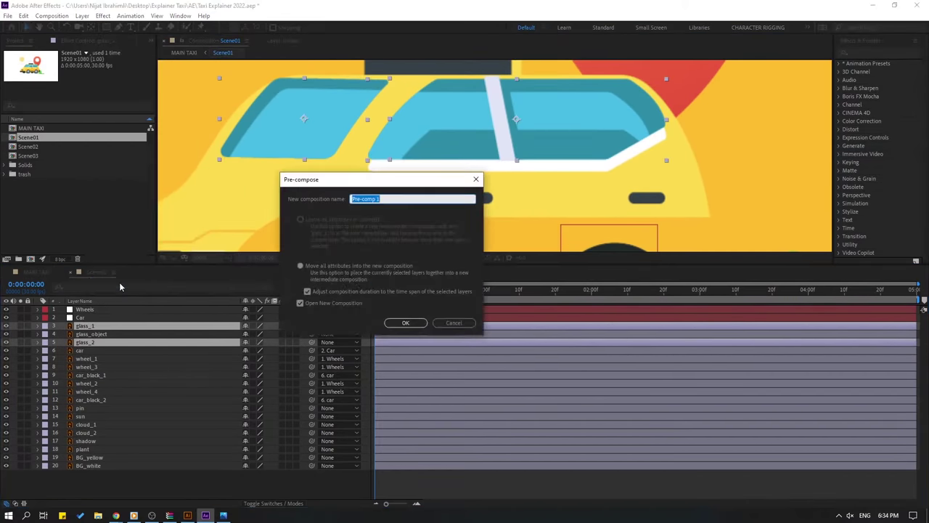
text(Glass)
click(400, 321)
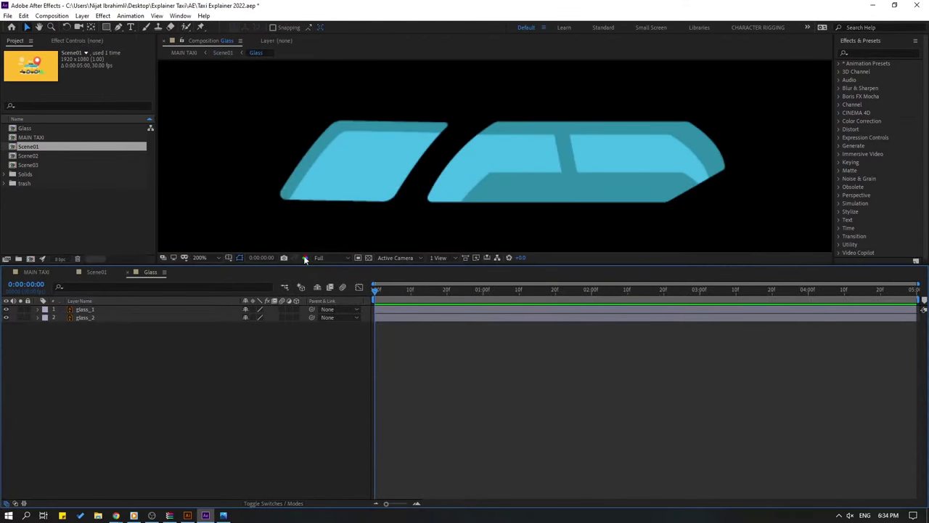
key(comma)
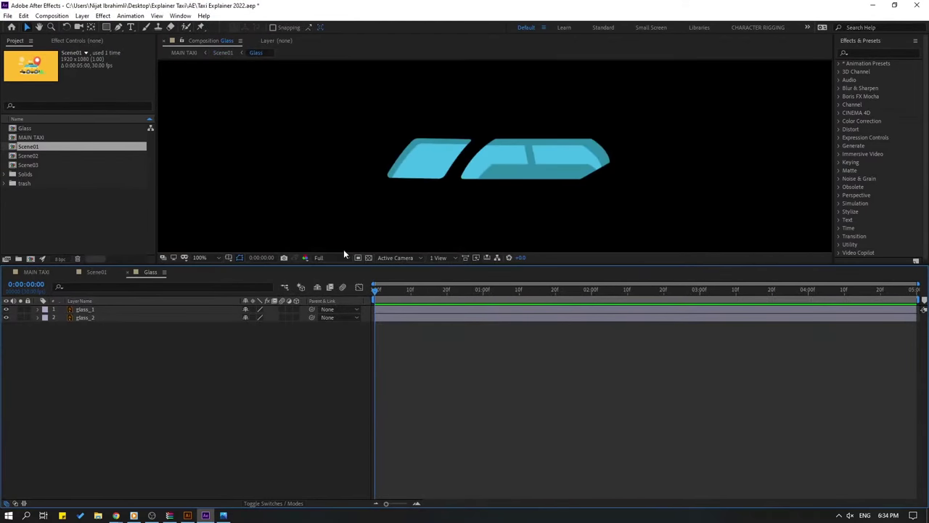
Draw a tall rectangle with a light-blue fill sampled from the glass and place it over the left window.
click(107, 27)
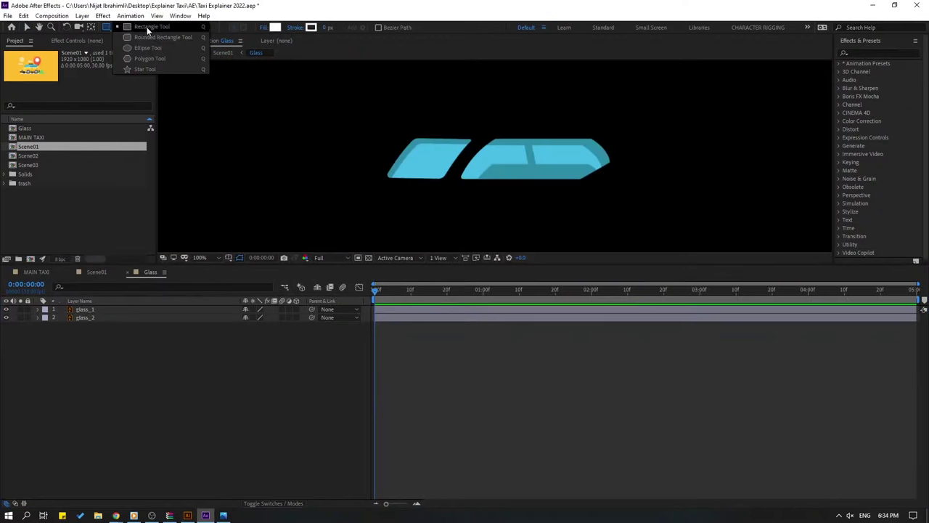
drag(304, 82, 317, 216)
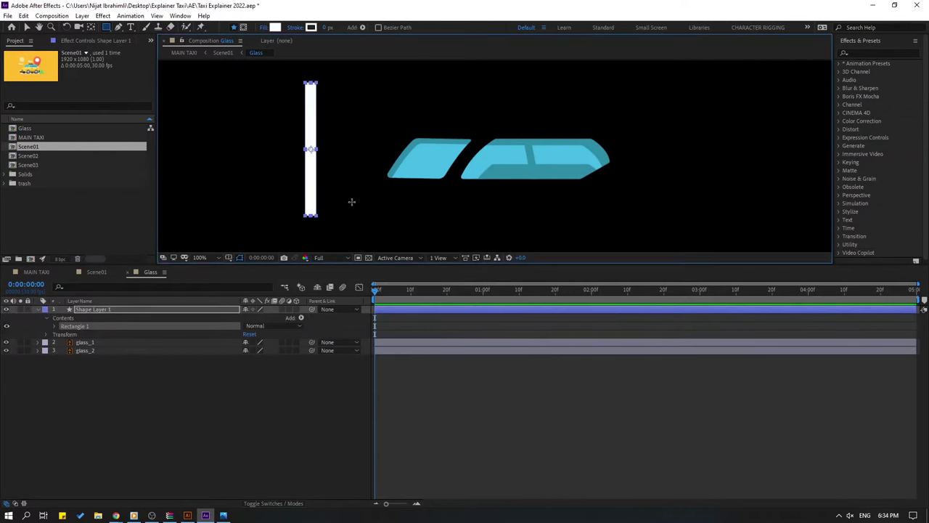
click(27, 27)
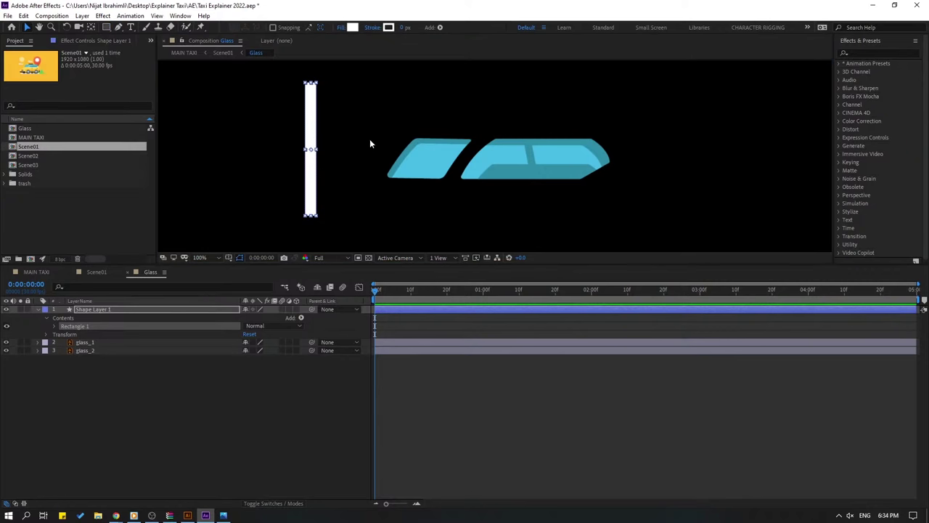
click(352, 27)
click(550, 384)
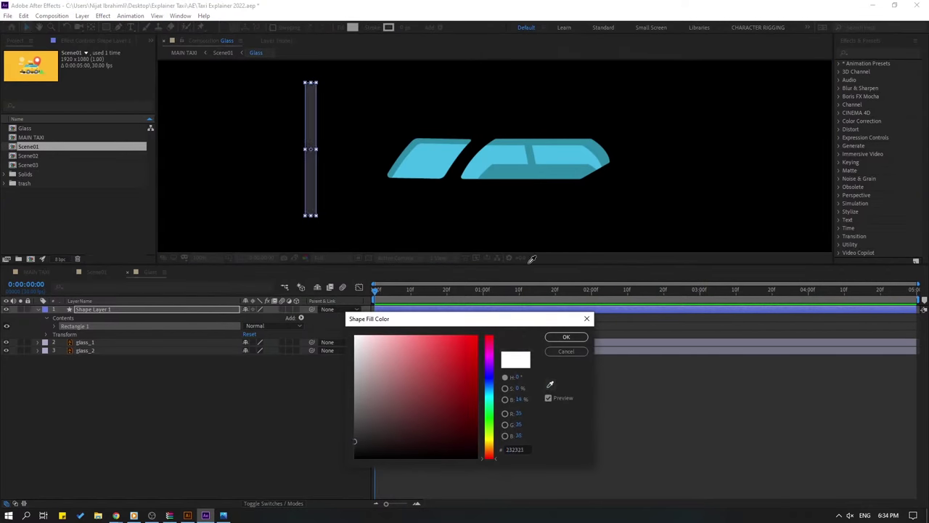
click(437, 158)
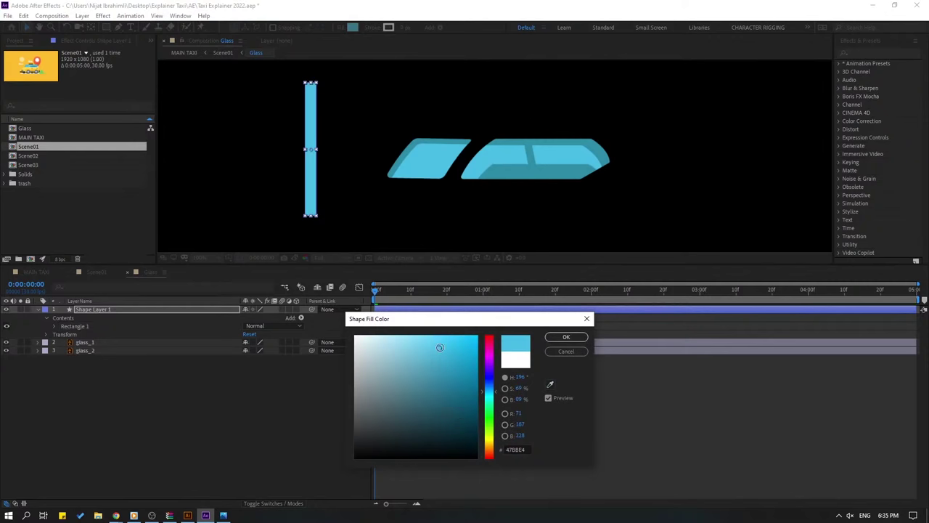
drag(439, 348, 384, 337)
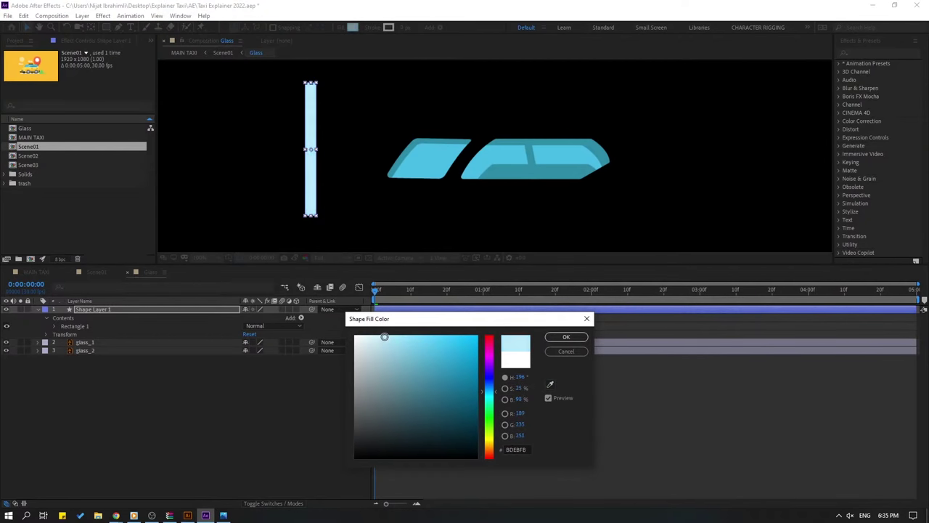
click(566, 337)
drag(312, 191, 425, 234)
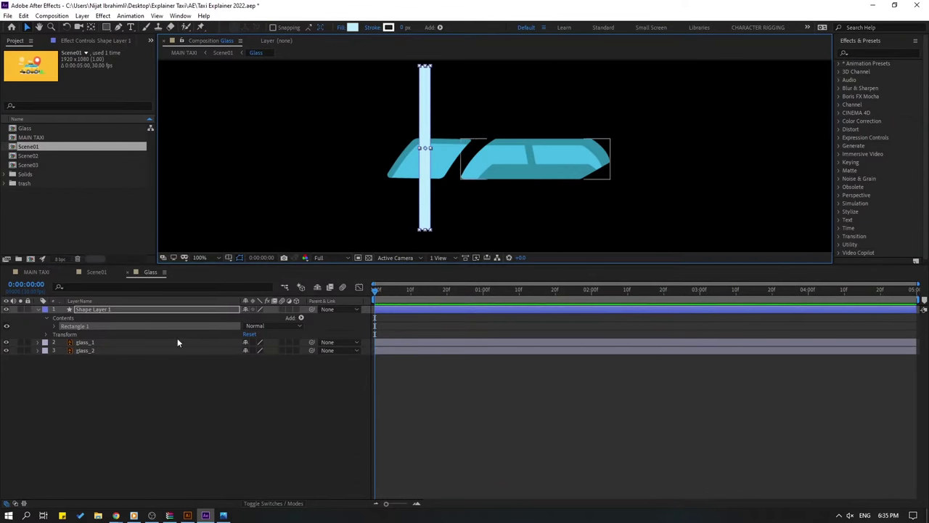
Duplicate the rectangle path and shift the copy slightly right.
click(55, 328)
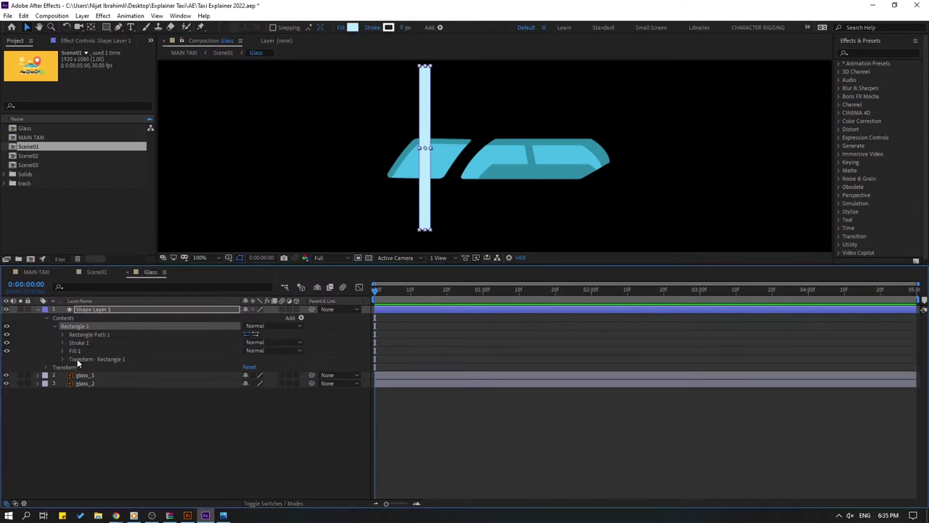
click(91, 334)
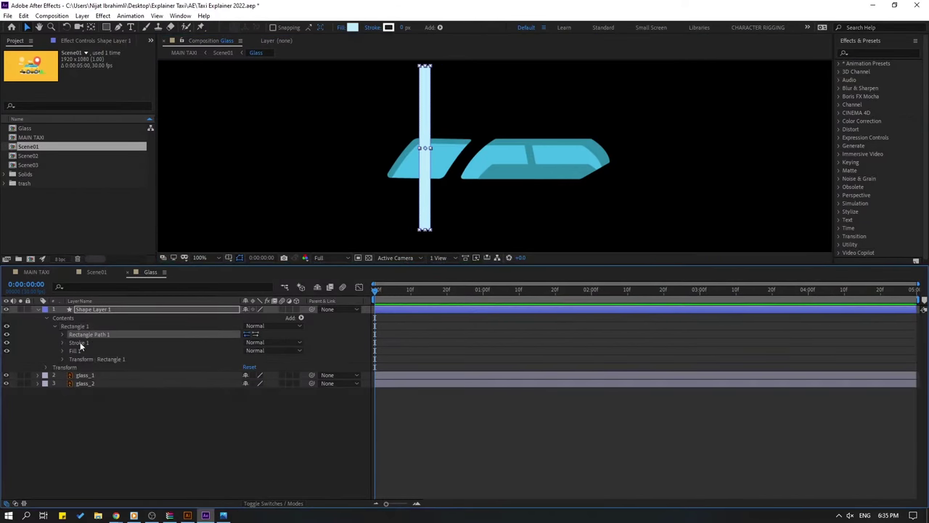
key(ctrl+d)
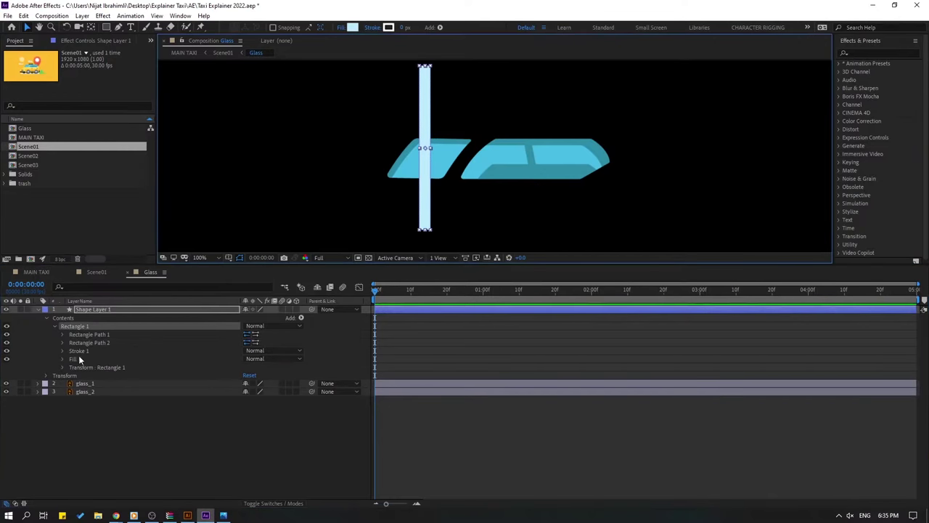
click(93, 335)
click(100, 342)
key(Right)
key(Right)
key(Right)
key(Right)
key(Right)
key(Right)
key(Right)
key(Right)
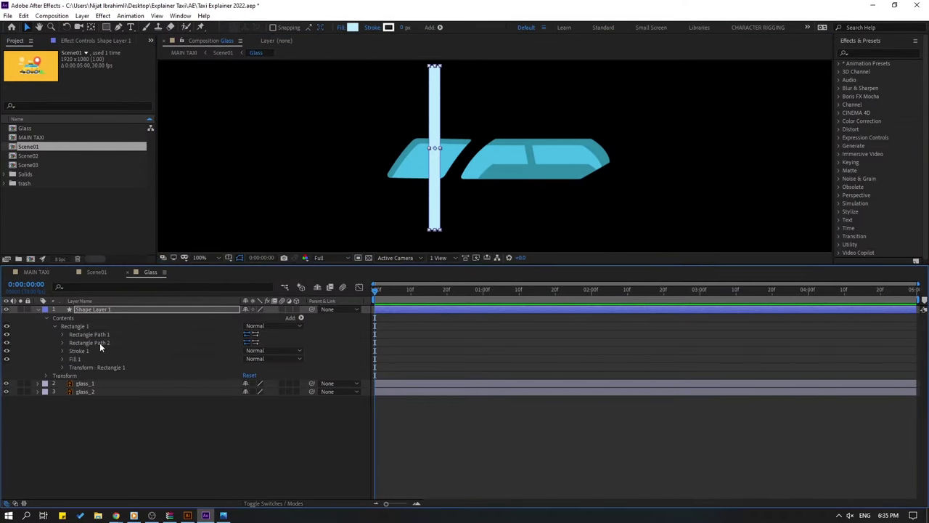
scroll(264, 171, down, 1)
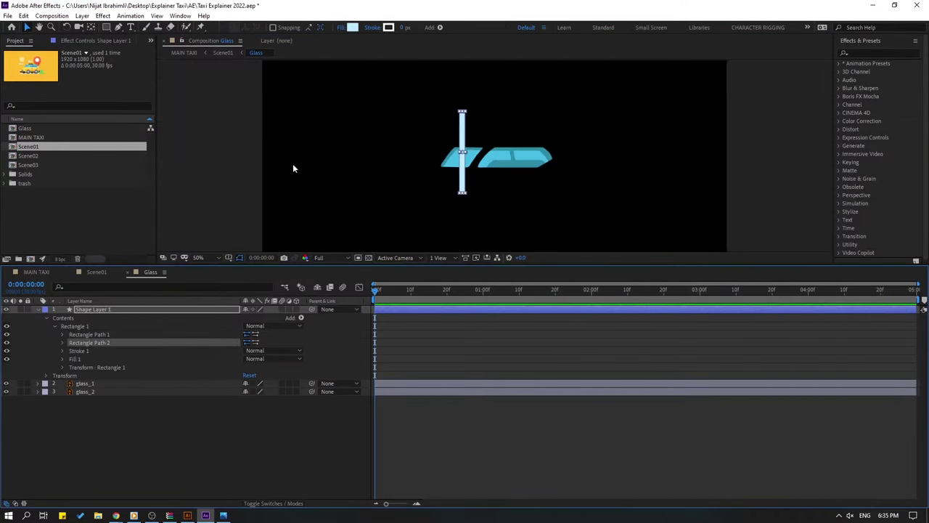
scroll(293, 163, up, 1)
drag(432, 172, 439, 172)
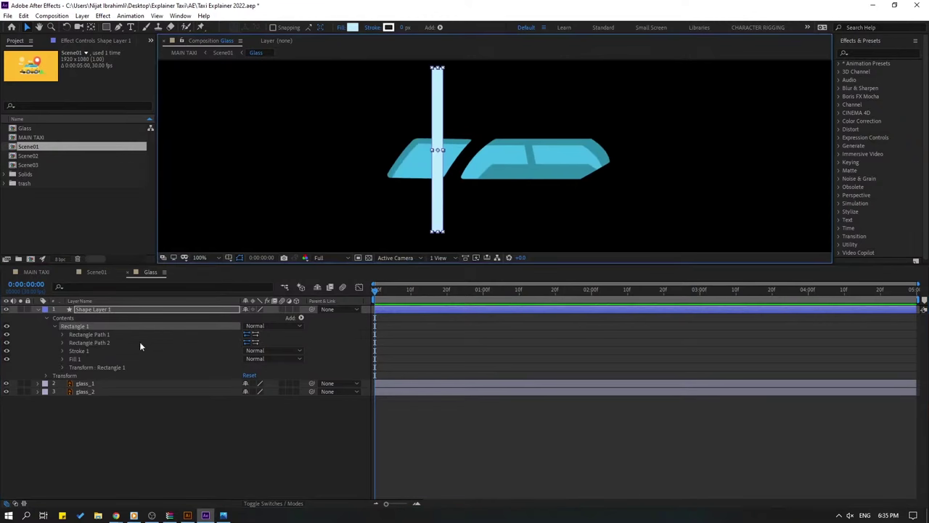
Delete the original Rectangle Path 1, keeping only Rectangle Path 2.
click(88, 341)
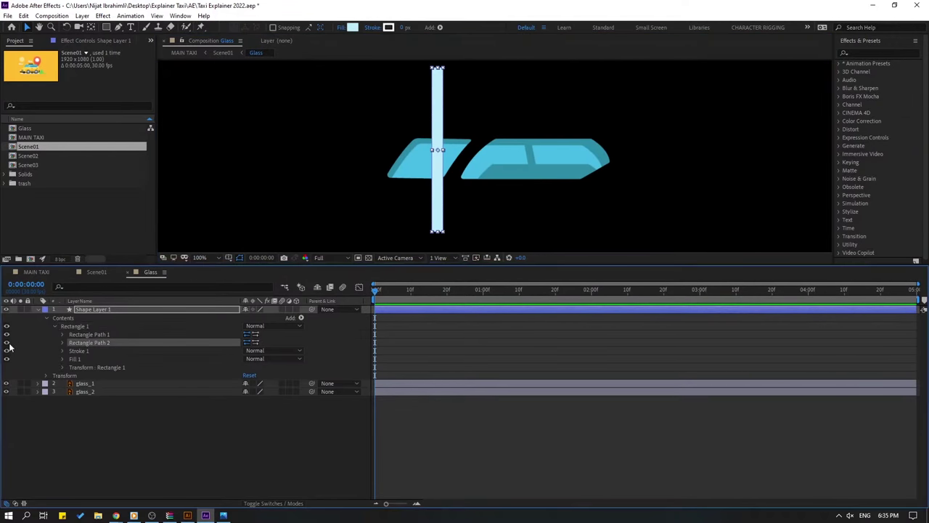
click(85, 335)
key(Delete)
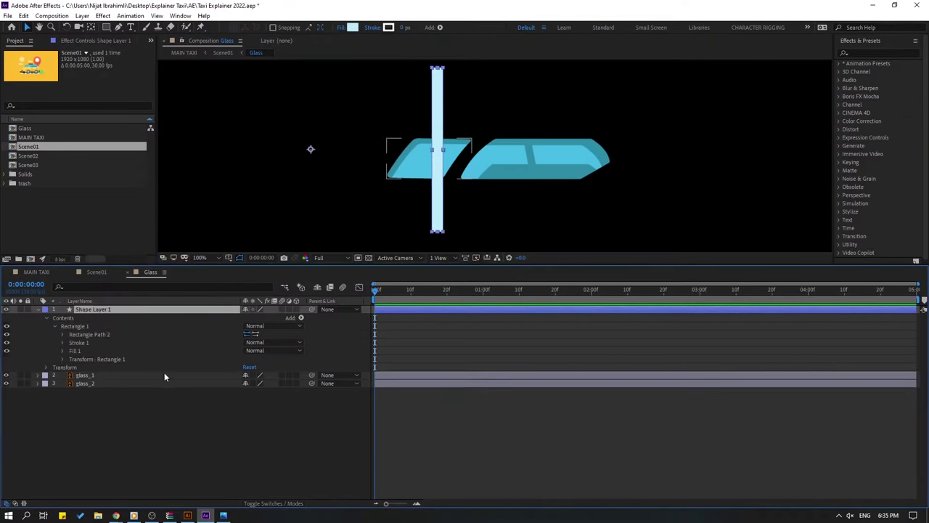
click(95, 334)
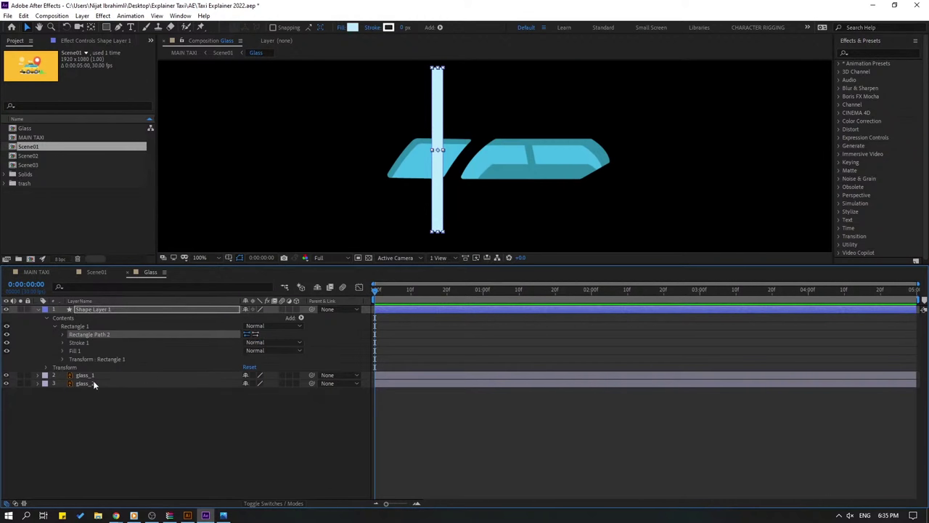
click(93, 389)
click(97, 335)
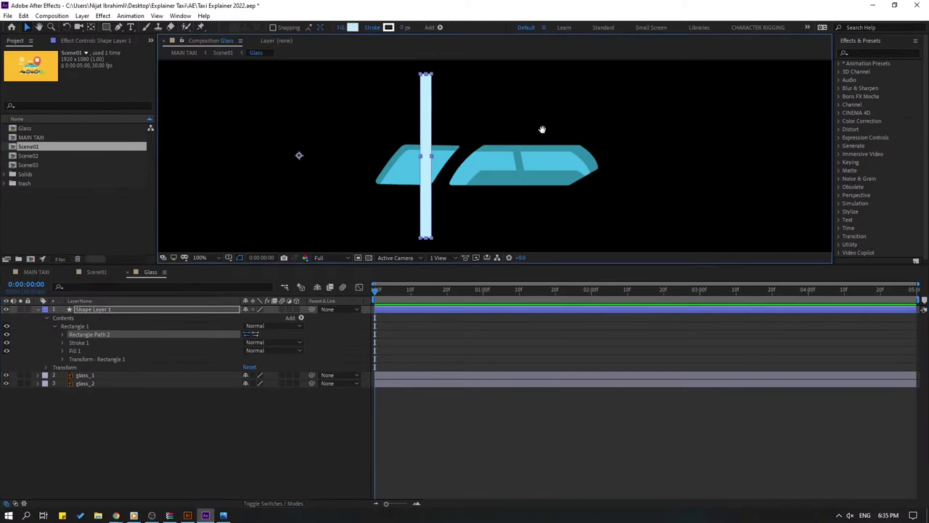
drag(542, 130, 508, 138)
Draw a second, wider stripe beside the first in Shape Layer 1.
key(q)
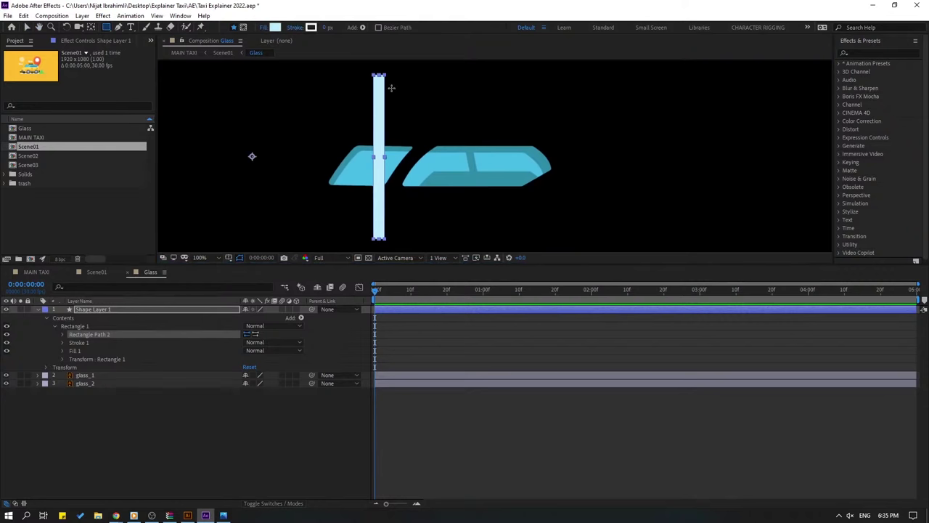
drag(394, 88, 426, 233)
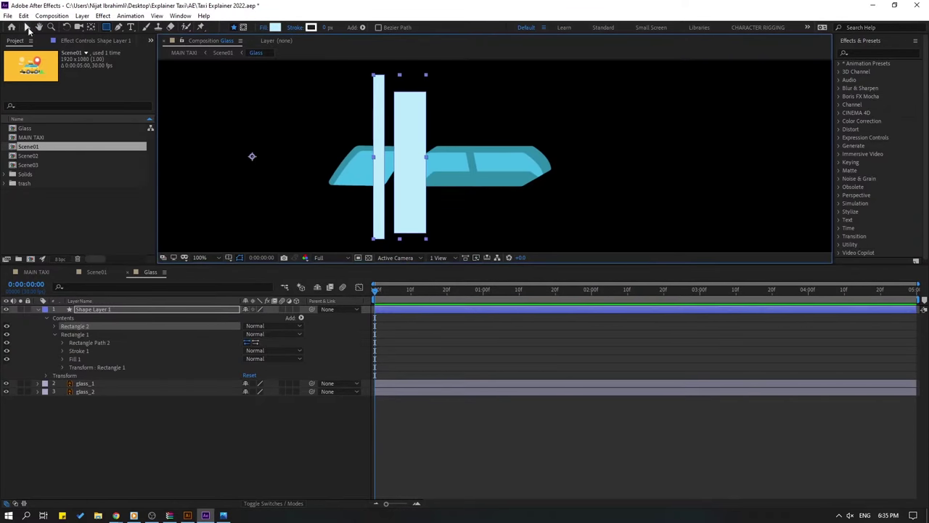
click(27, 28)
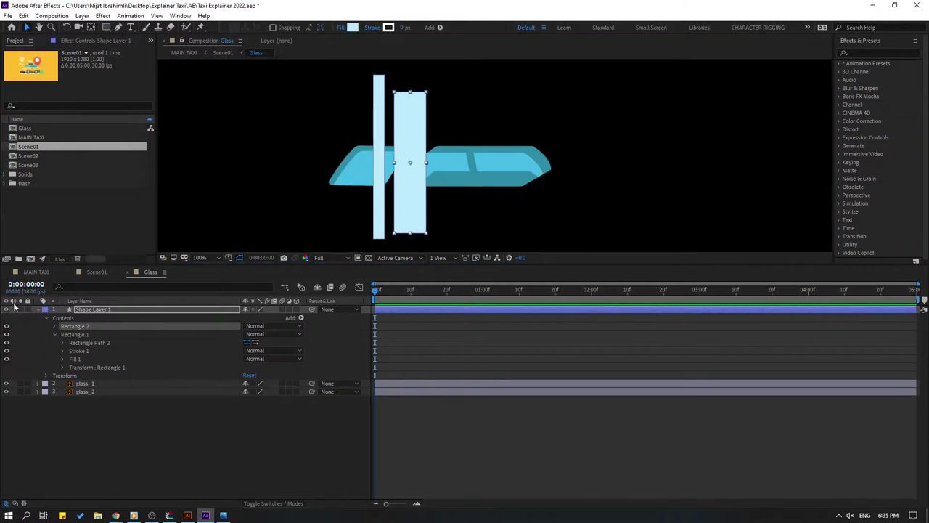
click(38, 310)
click(86, 311)
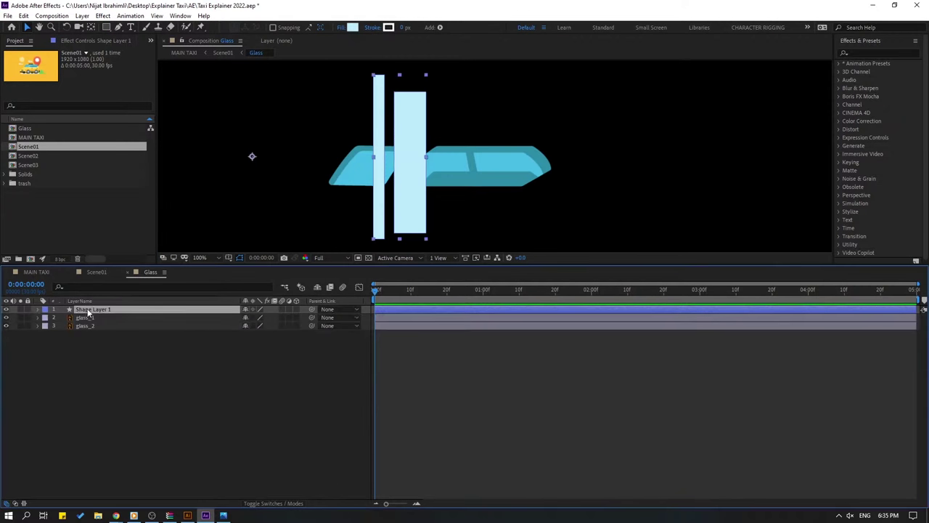
Center the layer's anchor on the glass, stretch the stripes taller, and rotate them to 24°.
click(90, 27)
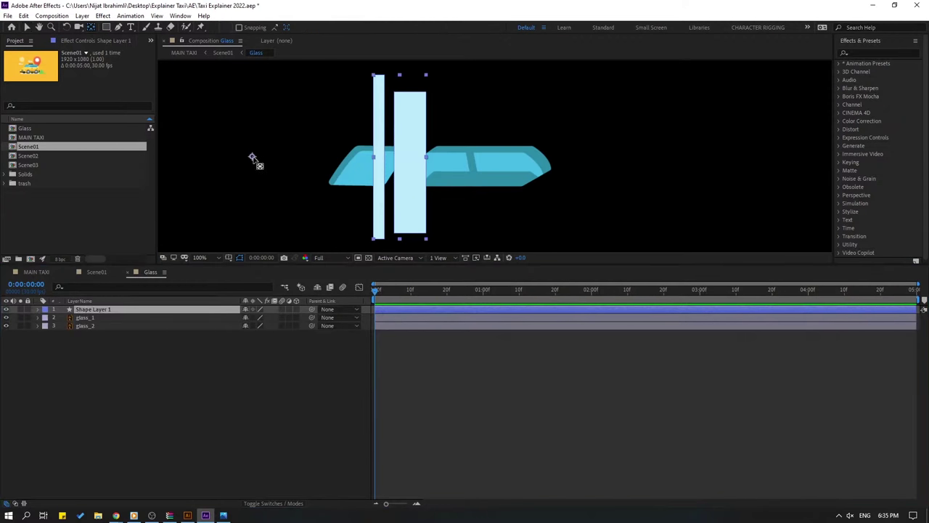
drag(252, 156, 396, 167)
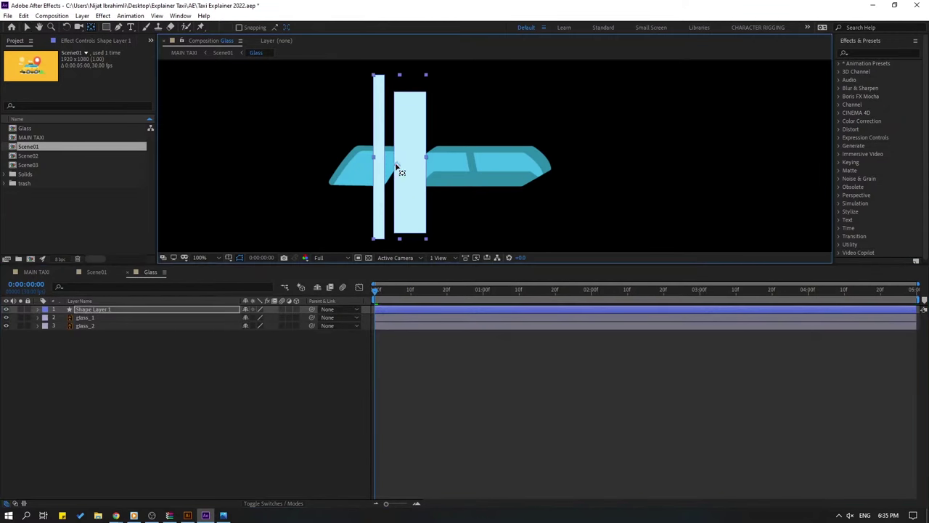
click(27, 27)
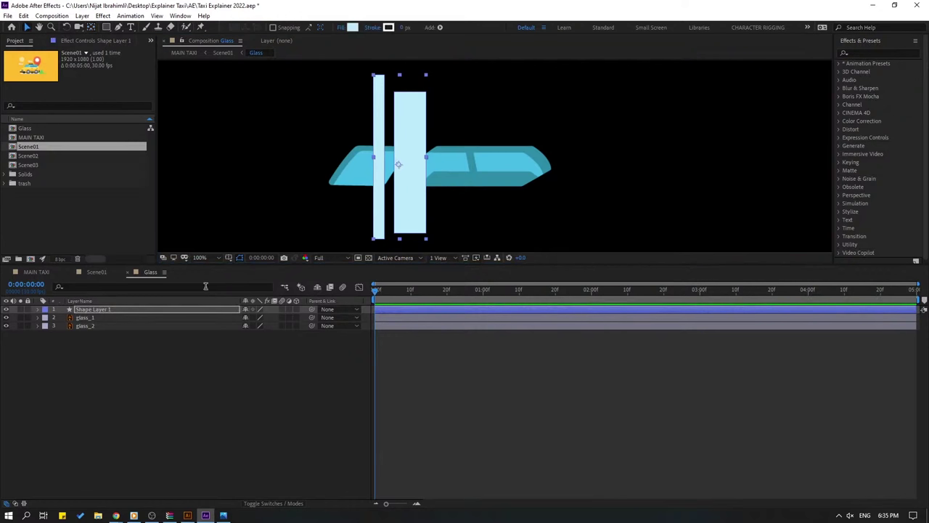
drag(399, 240, 401, 259)
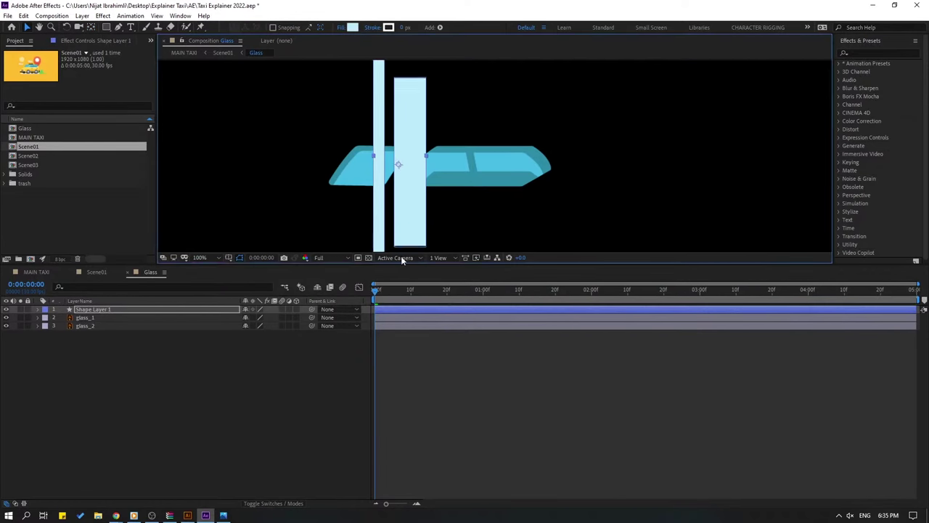
key(r)
mouse_move(255, 318)
mouse_down()
mouse_move(242, 322)
mouse_move(272, 317)
mouse_up()
drag(385, 168, 297, 157)
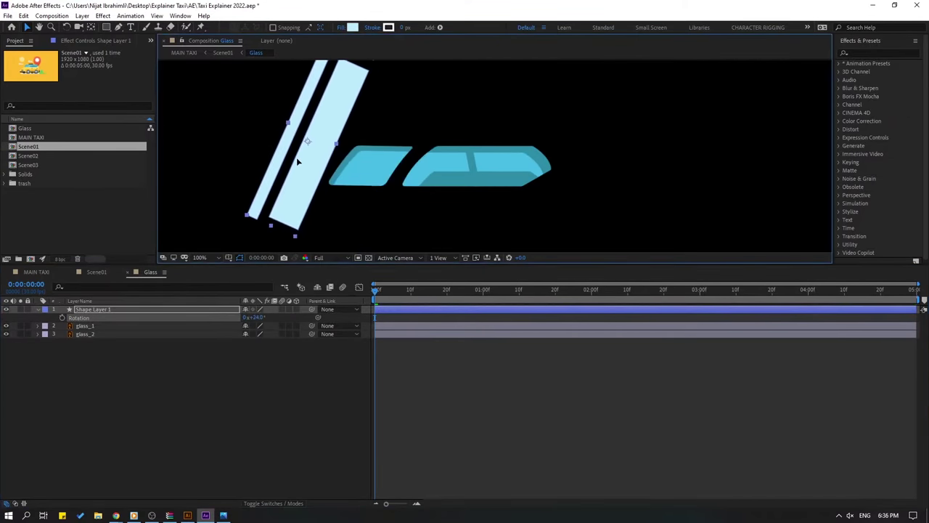
Pre-compose glass_1 and glass_2 into 'GLASS2' and return to the Glass composition.
click(36, 309)
click(82, 360)
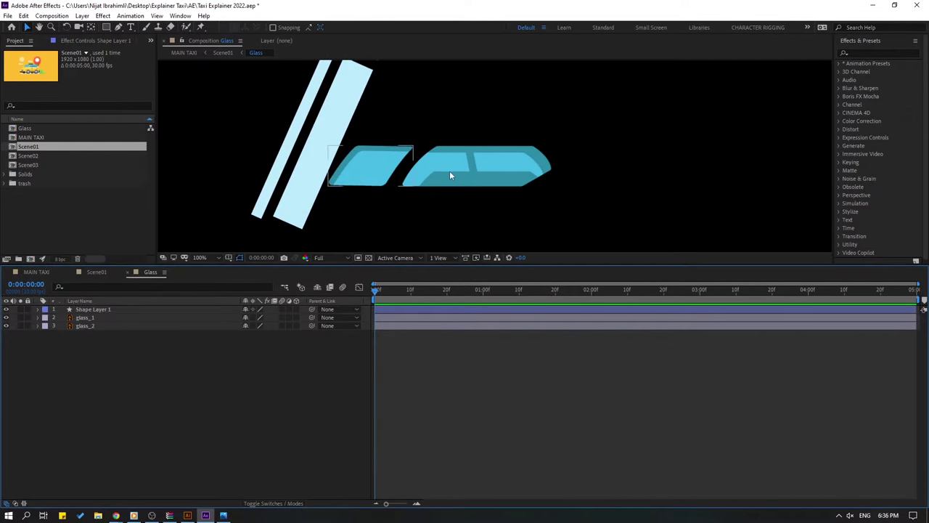
drag(77, 348, 86, 328)
right_click(86, 328)
click(109, 285)
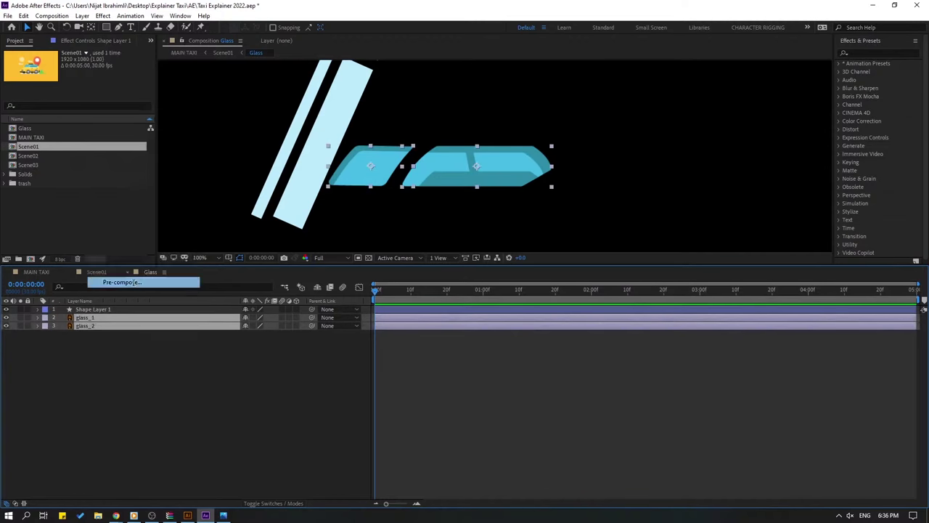
text(GLASS2)
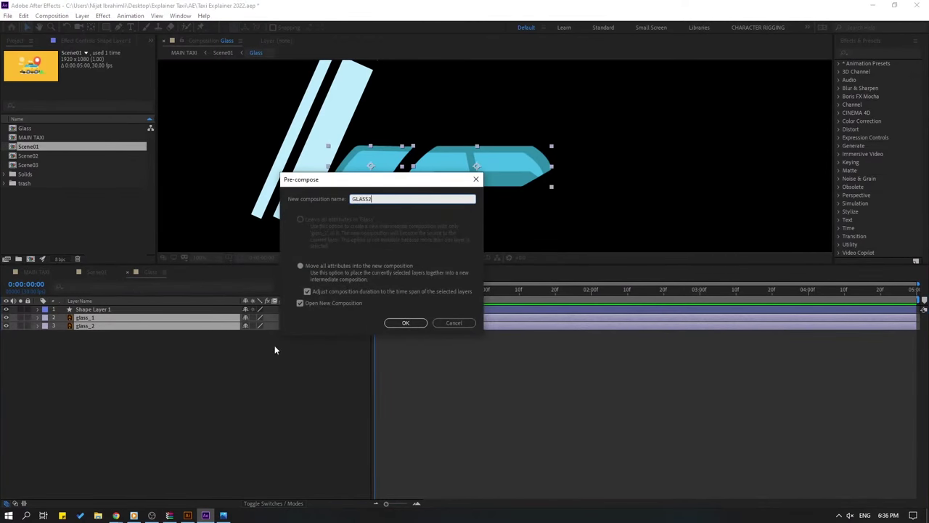
key(Return)
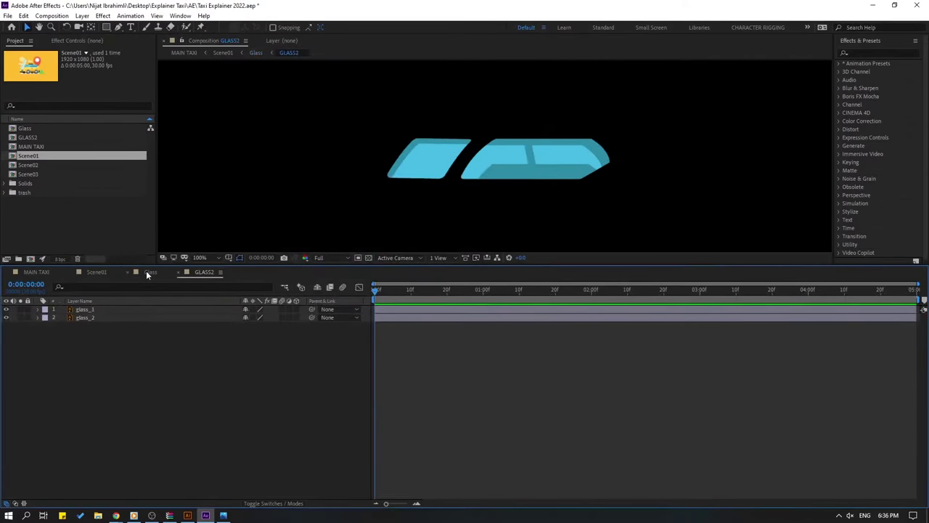
click(147, 272)
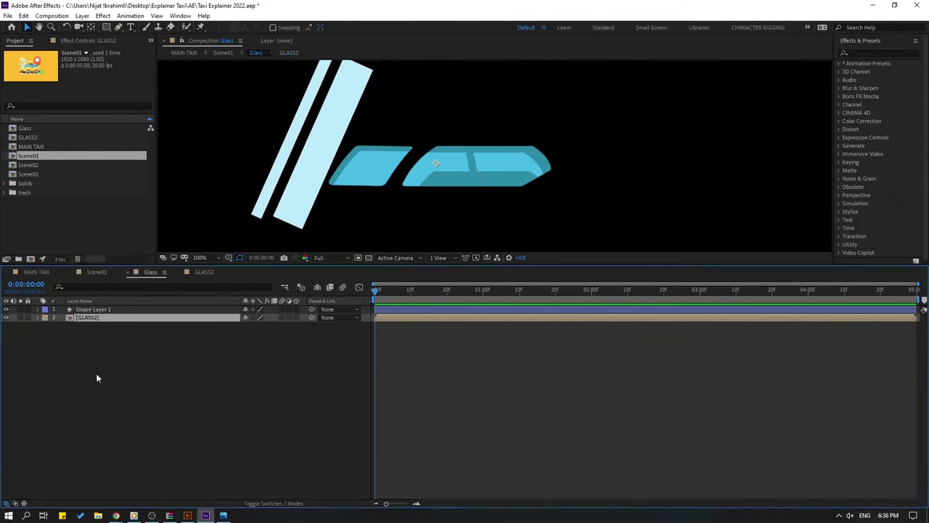
Duplicate GLASS2, rename Shape Layer 1 to 'reflection', and place it between the two copies.
key(ctrl+d)
click(96, 310)
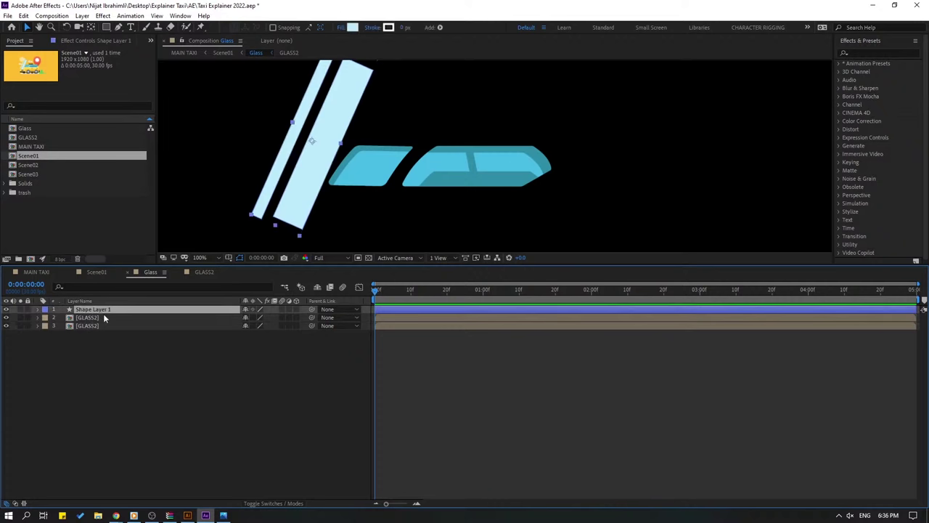
key(Return)
text(reflection)
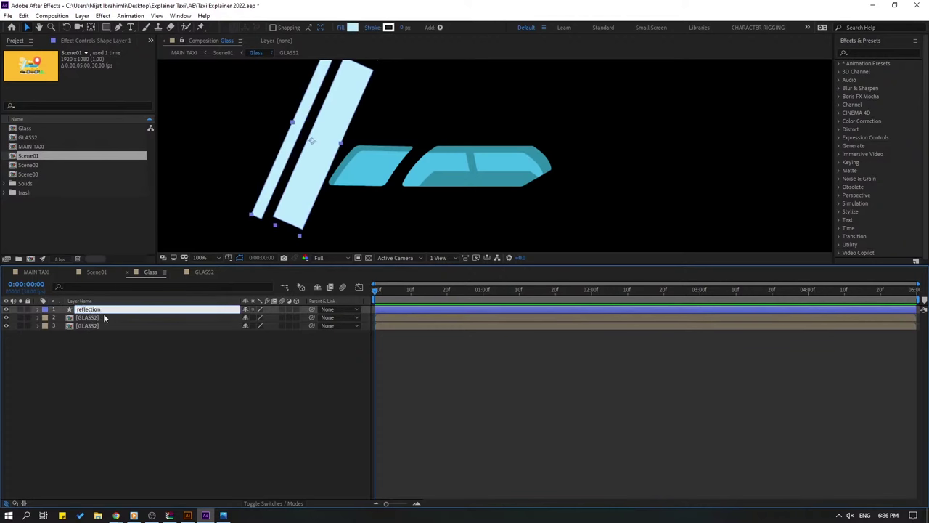
key(Return)
drag(109, 313, 110, 323)
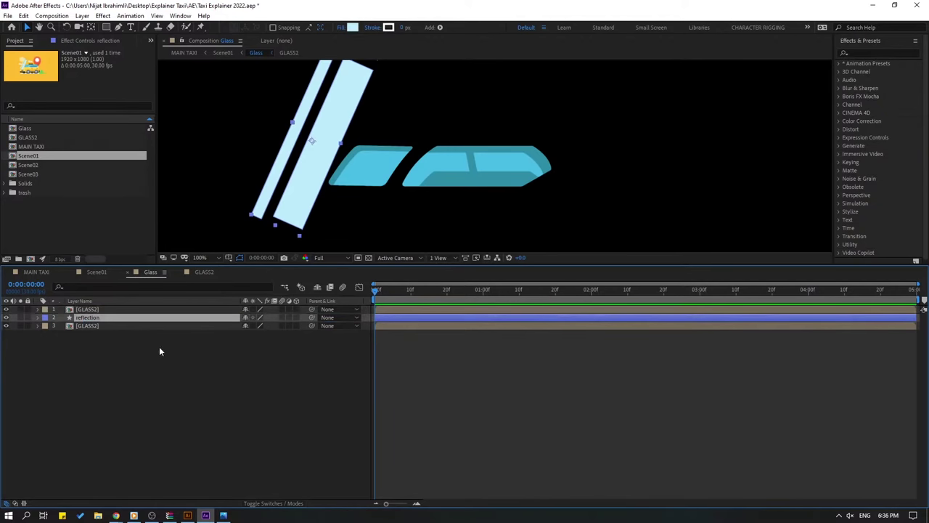
Set reflection's Track Matte to Alpha Matte, slide the stripes across the glass, then go to Scene01.
click(263, 504)
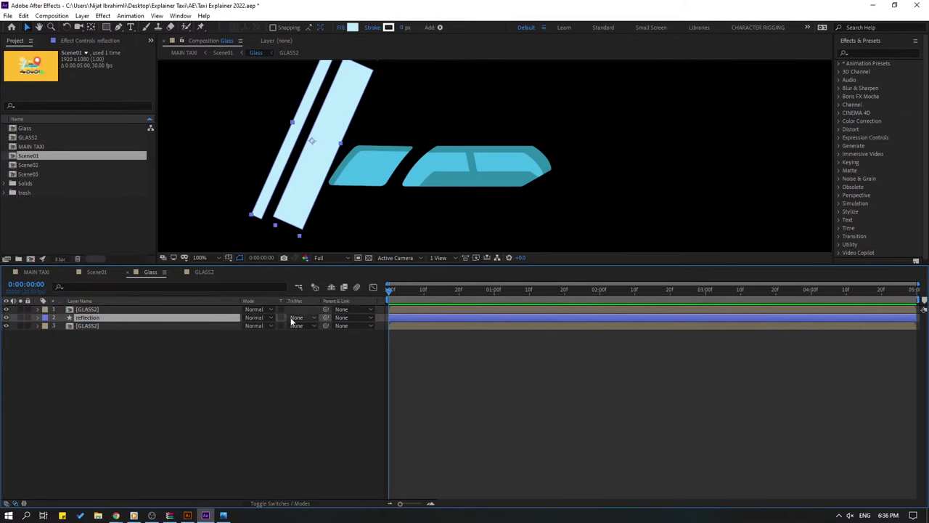
click(297, 317)
click(377, 343)
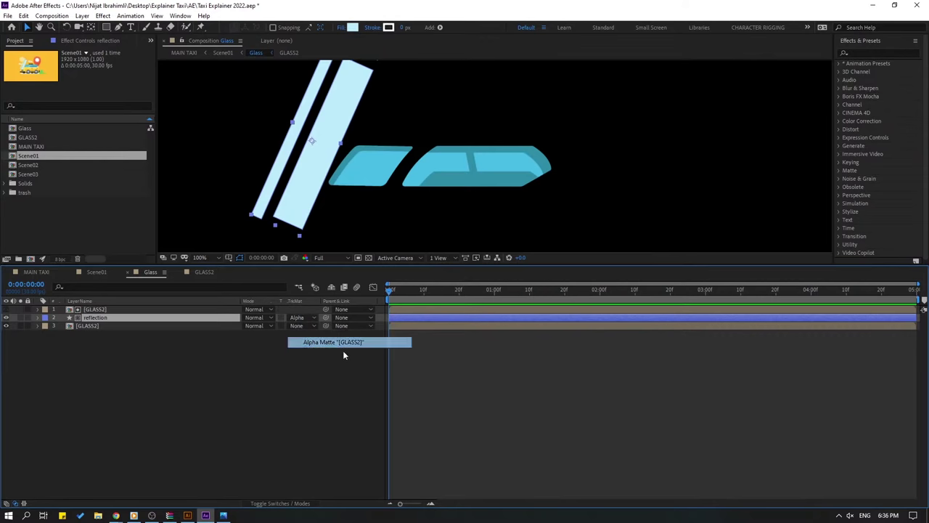
mouse_move(304, 168)
mouse_down()
mouse_move(345, 177)
mouse_move(510, 169)
mouse_move(309, 157)
mouse_up()
key(Return)
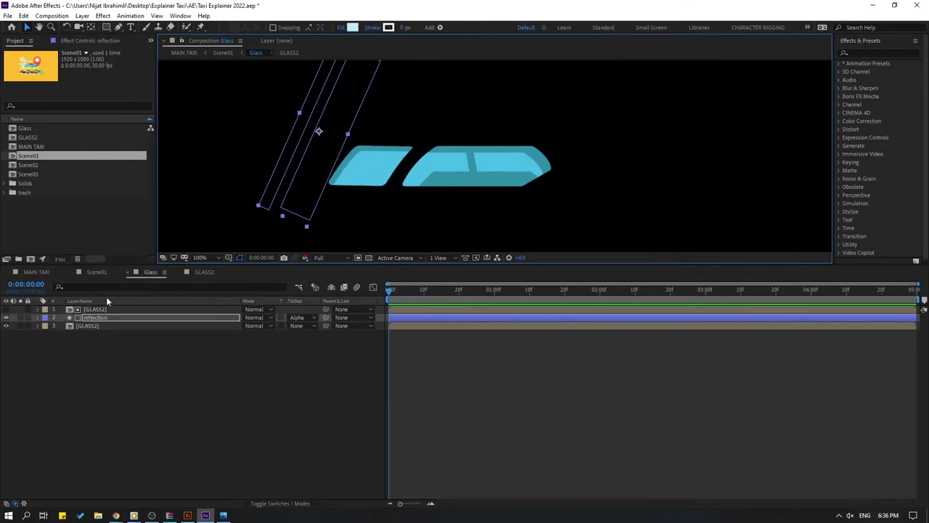
click(94, 273)
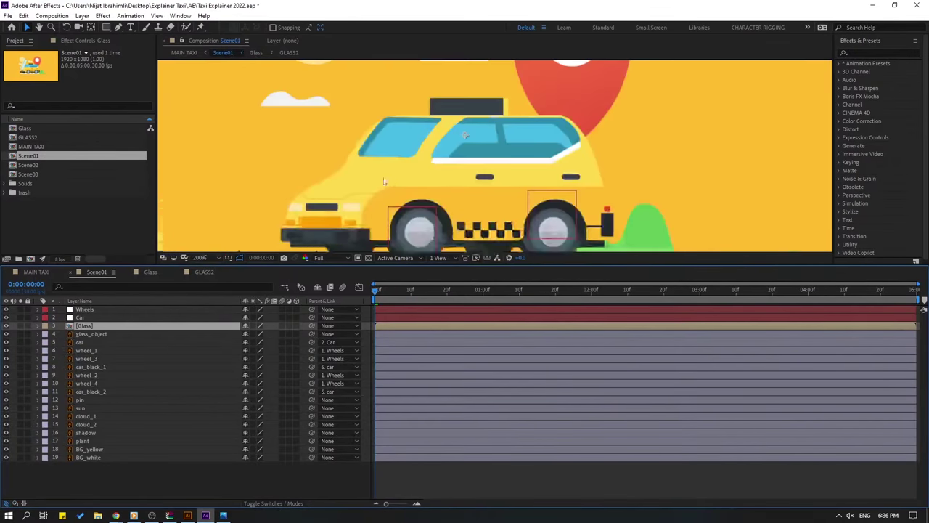
Move glass_object above the Glass precomp and parent both to the car layer.
click(77, 335)
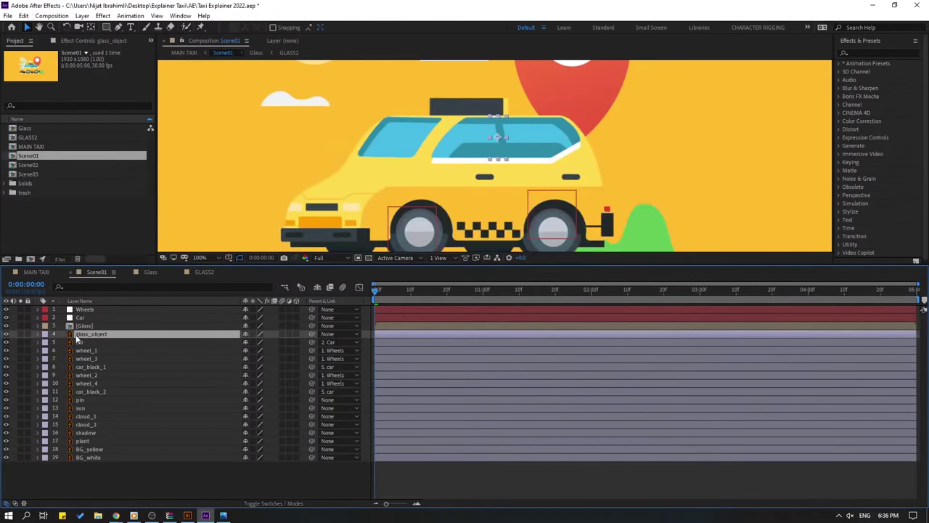
drag(82, 338, 82, 326)
scroll(479, 136, up, 2)
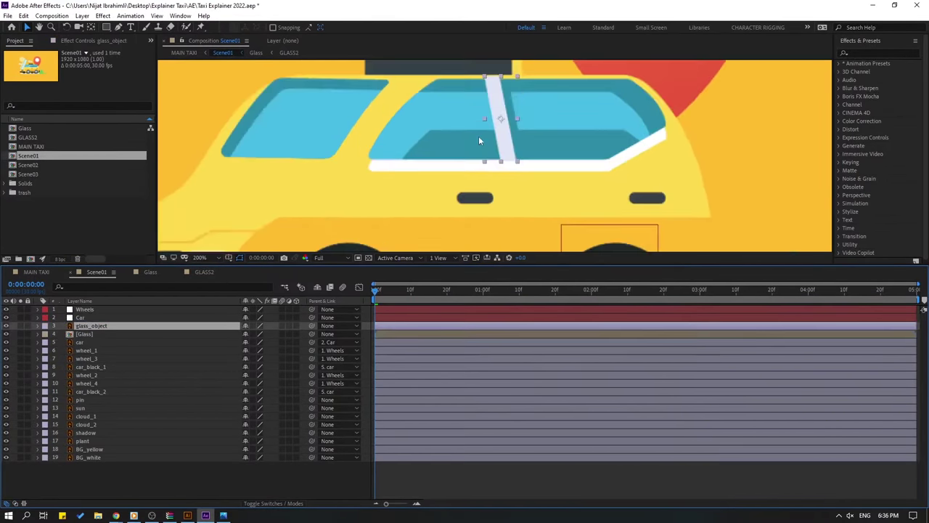
drag(467, 150, 458, 164)
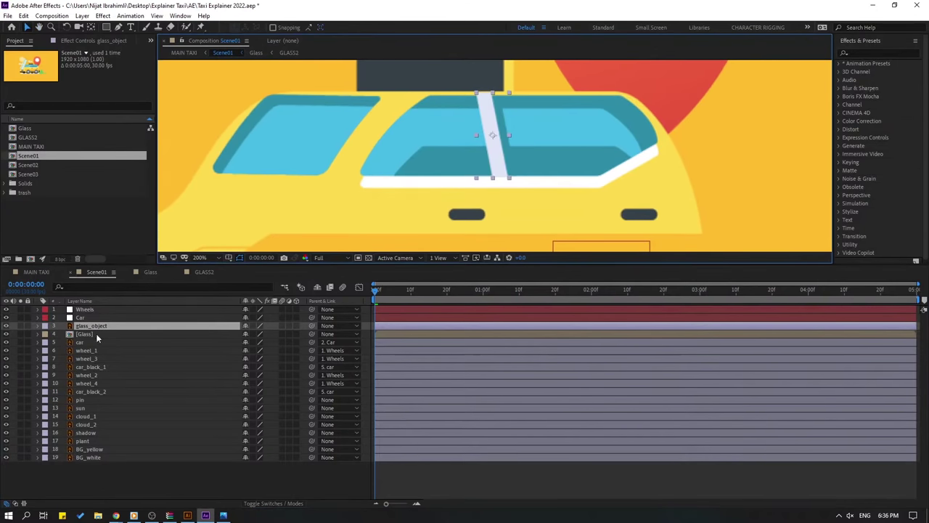
shift+click(179, 335)
drag(313, 324, 87, 342)
key(comma)
scroll(381, 210, down, 1)
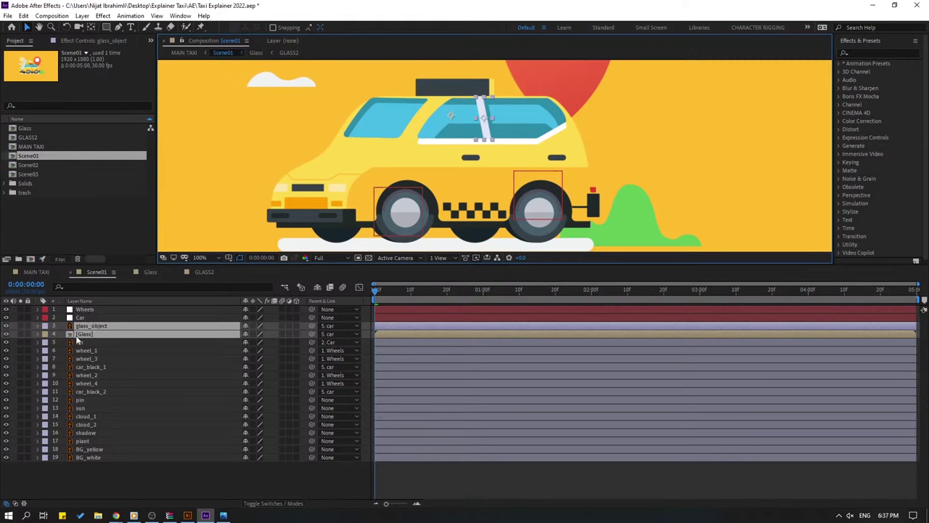
Test parenting Wheels to car and tilting Car to 9°, then undo back to level.
click(92, 311)
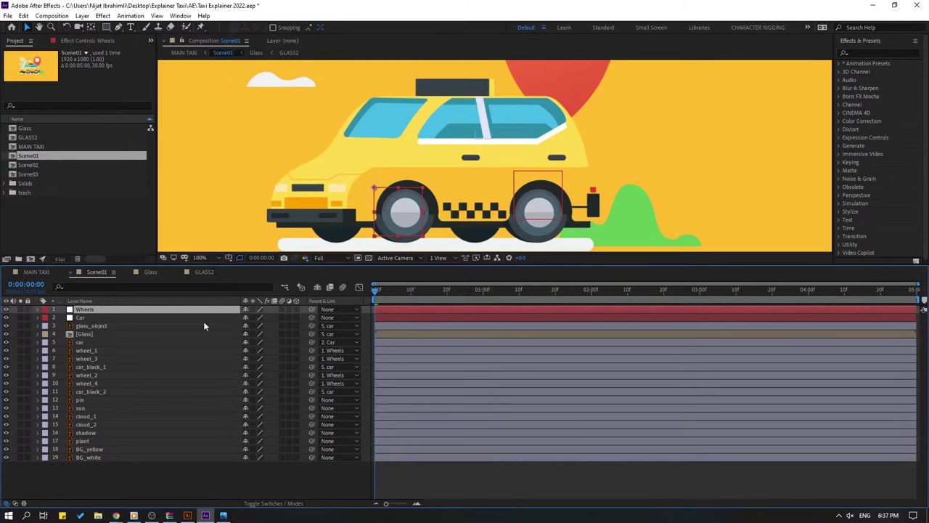
drag(313, 314, 81, 342)
click(80, 318)
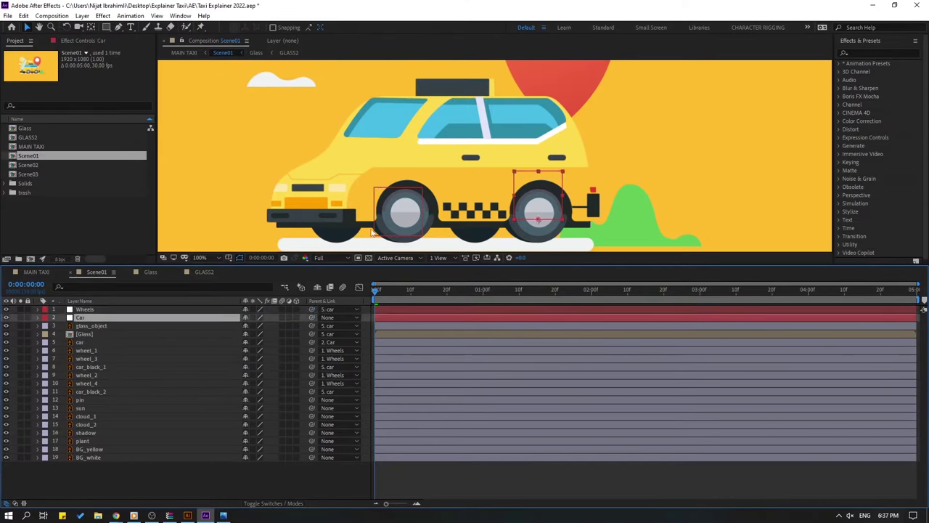
drag(541, 202, 522, 201)
key(ctrl+z)
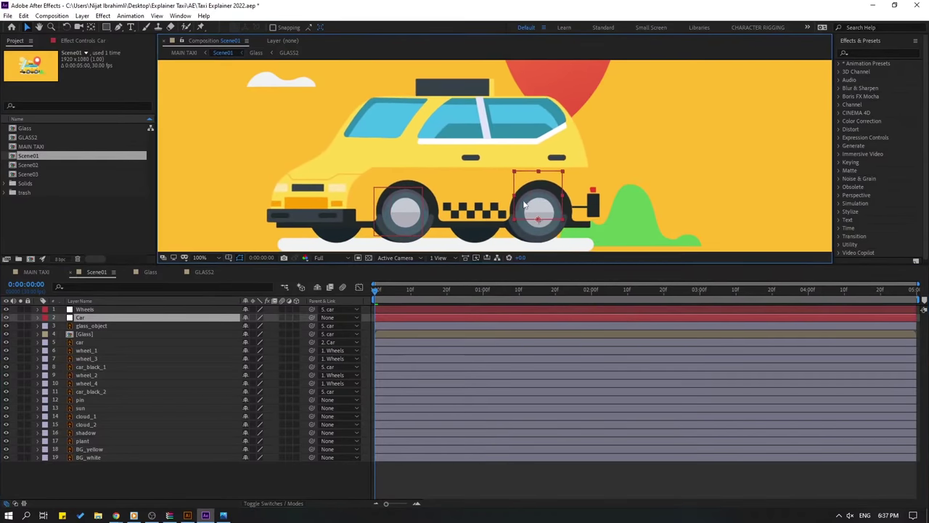
key(r)
mouse_move(252, 326)
mouse_down()
mouse_move(297, 330)
mouse_move(258, 334)
mouse_up()
key(ctrl+z)
key(ctrl+z)
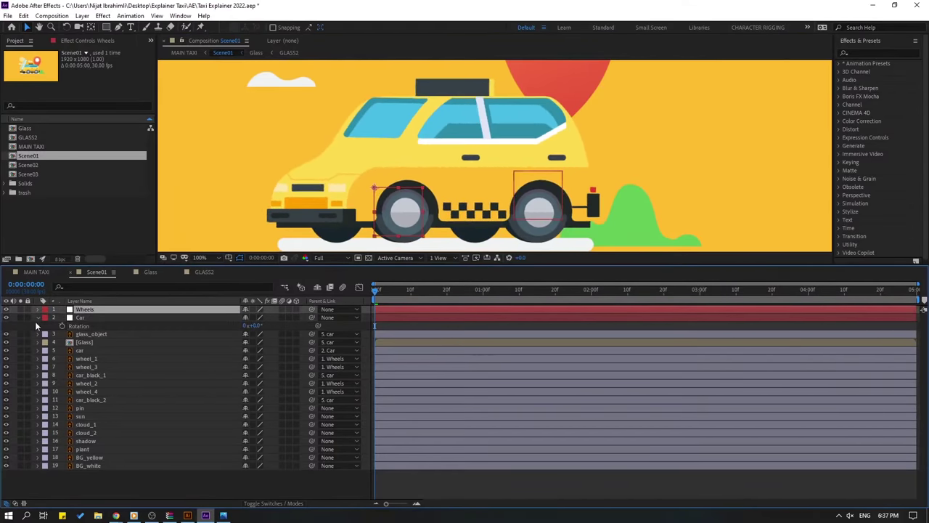
Add a null object named CAR MAIN and place it over the taxi's window.
click(34, 319)
right_click(105, 479)
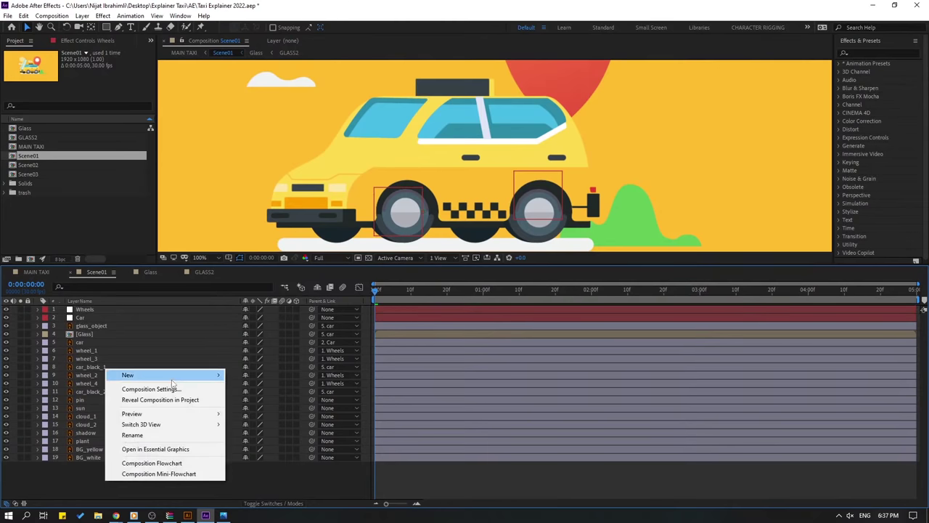
mouse_move(173, 379)
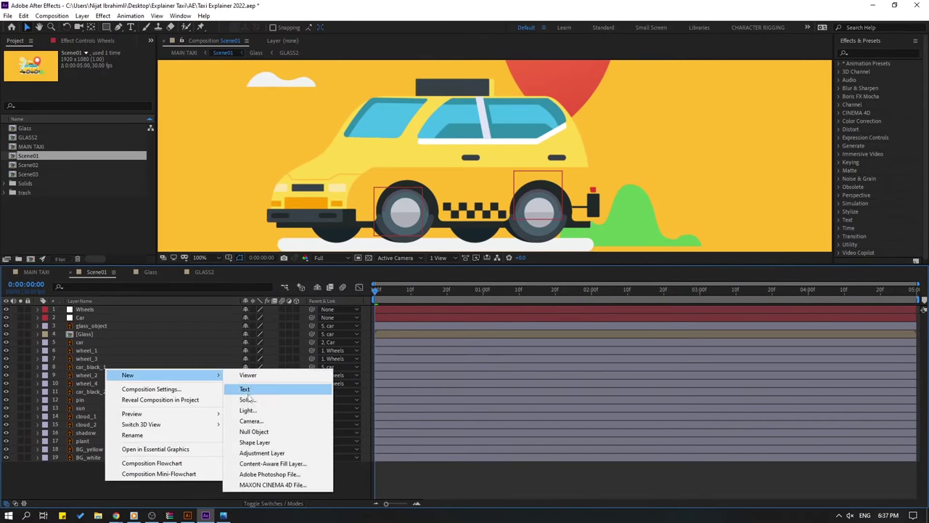
click(256, 432)
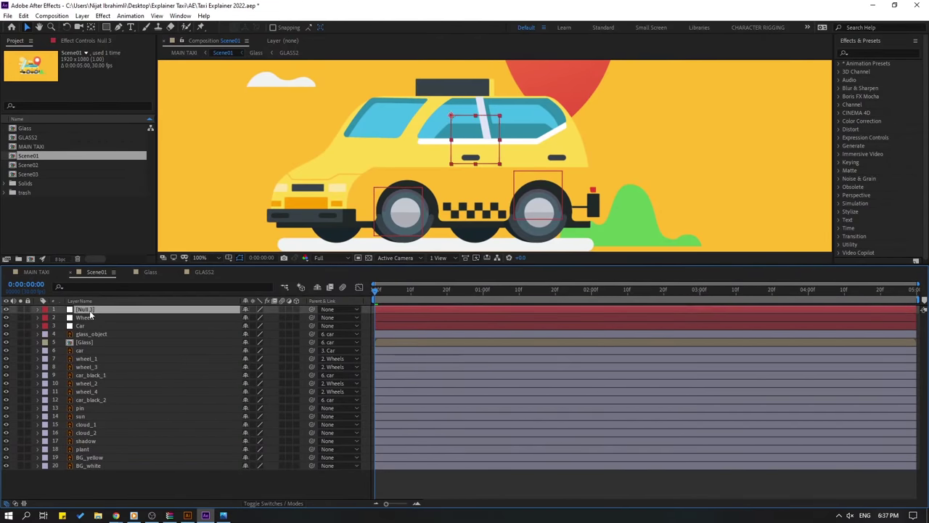
key(Return)
text(CAR MA)
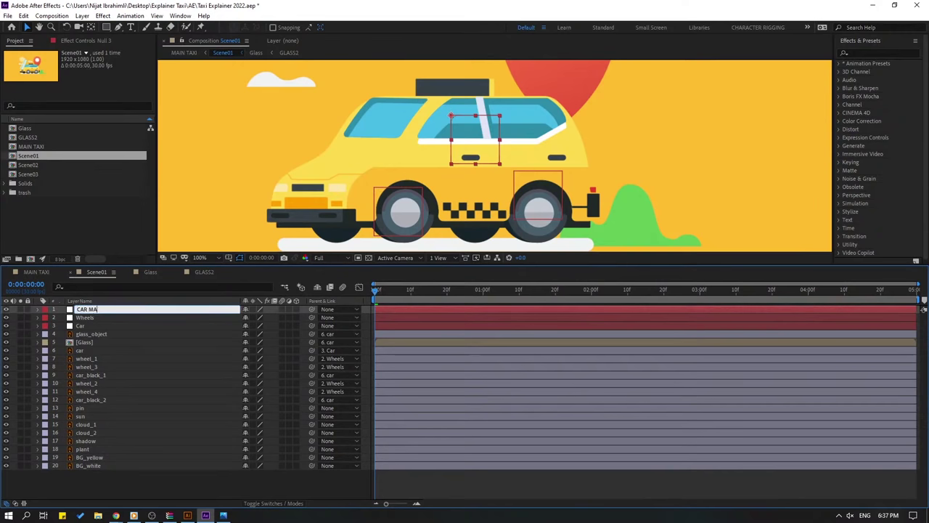
text(IN)
key(Return)
drag(477, 160, 462, 148)
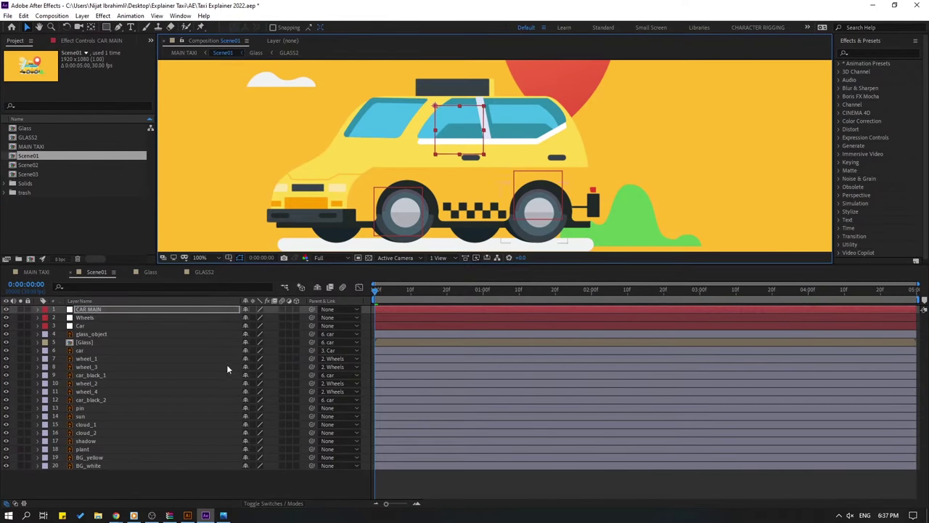
Parent the Wheels and Car layers to the CAR MAIN null.
click(91, 319)
drag(312, 318, 89, 310)
click(80, 326)
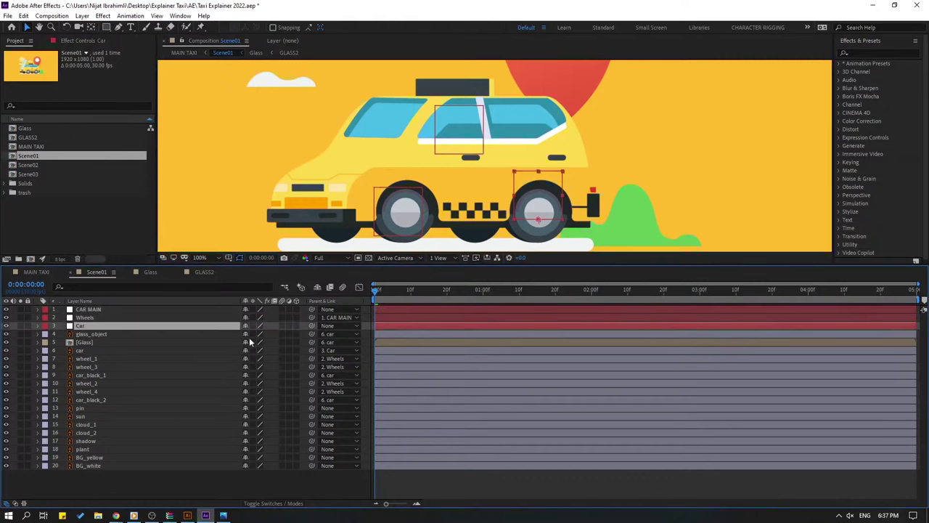
drag(311, 325, 88, 309)
click(91, 311)
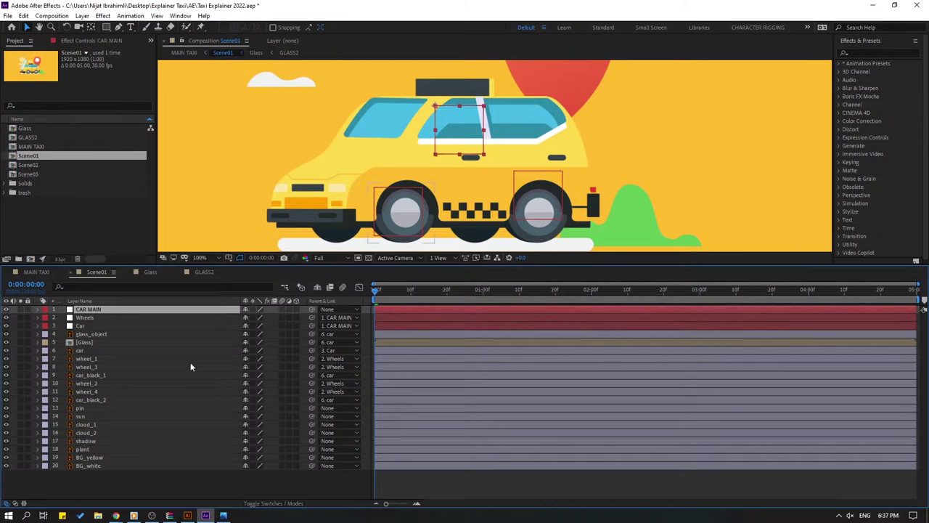
key(p)
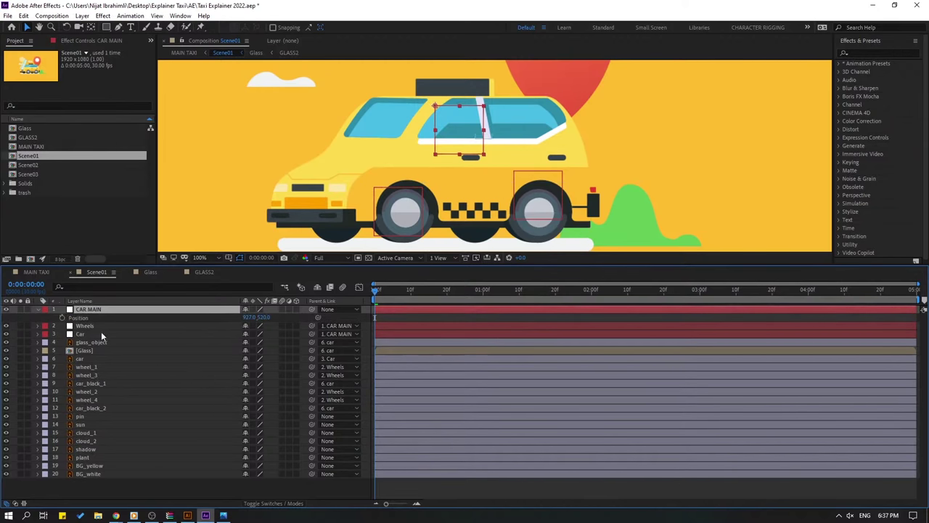
Keyframe CAR MAIN's Position at frame 0 and push the taxi right at frame 10.
click(63, 317)
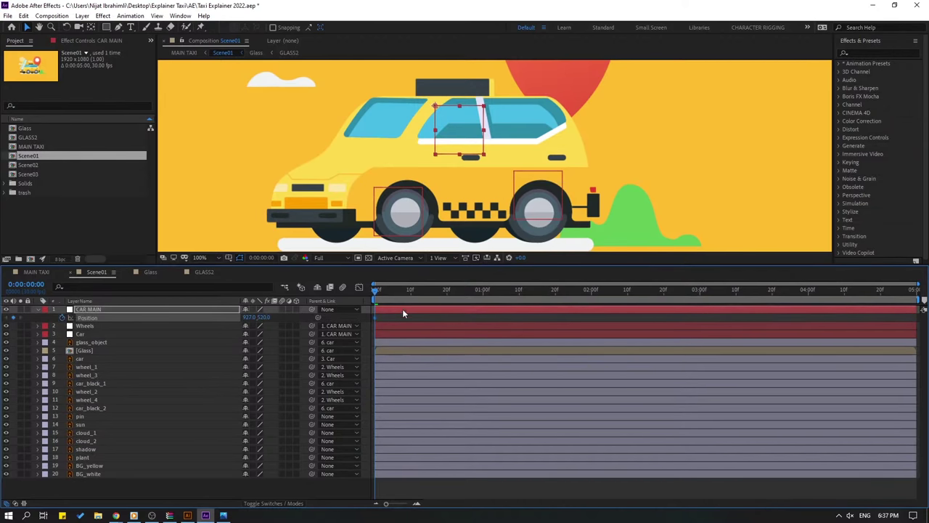
key(shift+Page_Down)
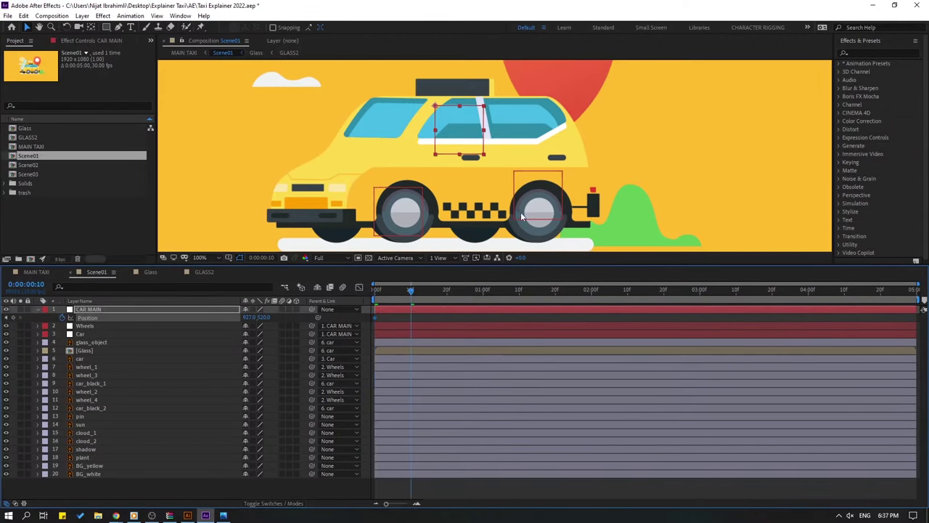
key(comma)
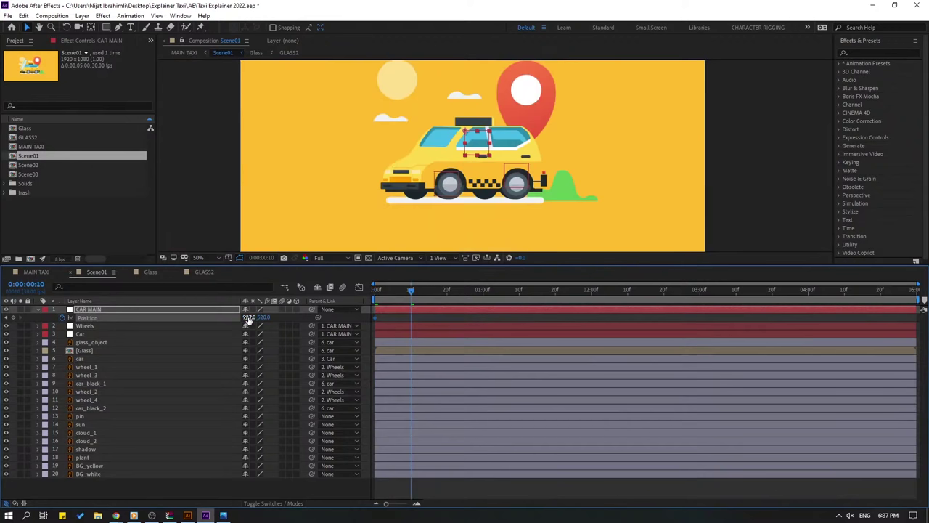
drag(249, 321, 274, 322)
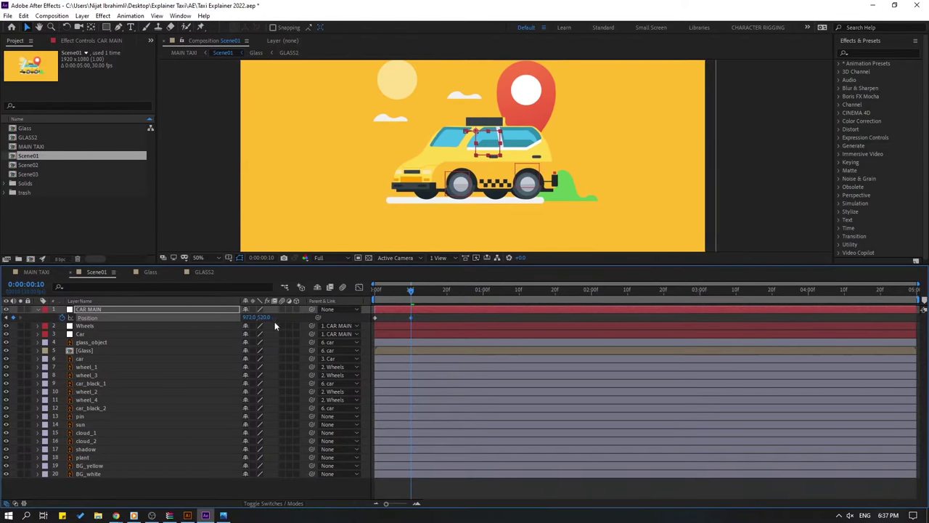
mouse_move(411, 293)
mouse_down()
mouse_move(376, 291)
mouse_move(410, 293)
mouse_up()
At frame 22, send the taxi off-screen left and select all three Position keyframes.
drag(414, 293, 420, 294)
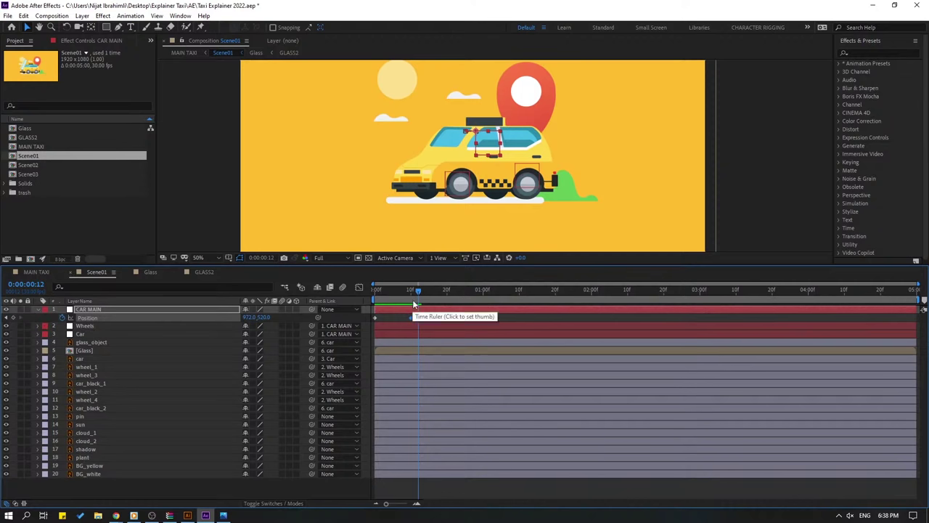
drag(418, 294, 454, 295)
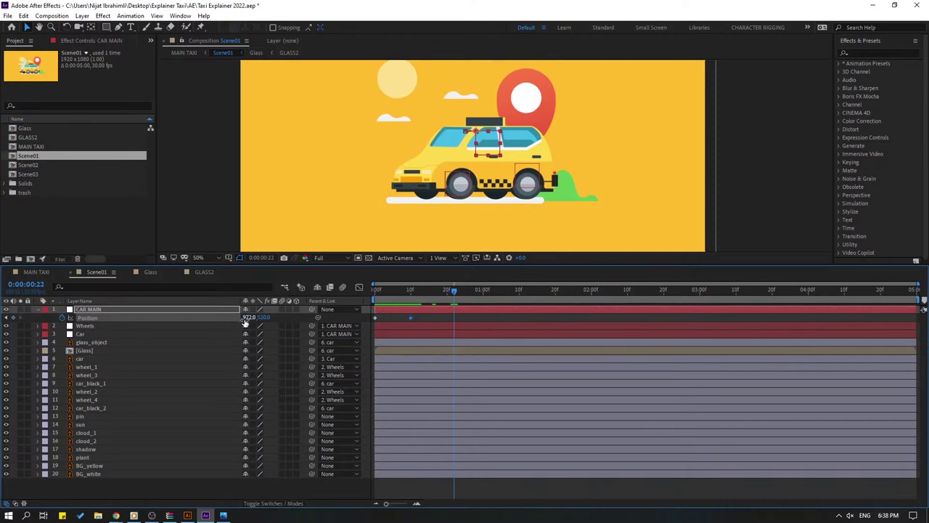
drag(245, 321, 184, 318)
drag(468, 313, 375, 325)
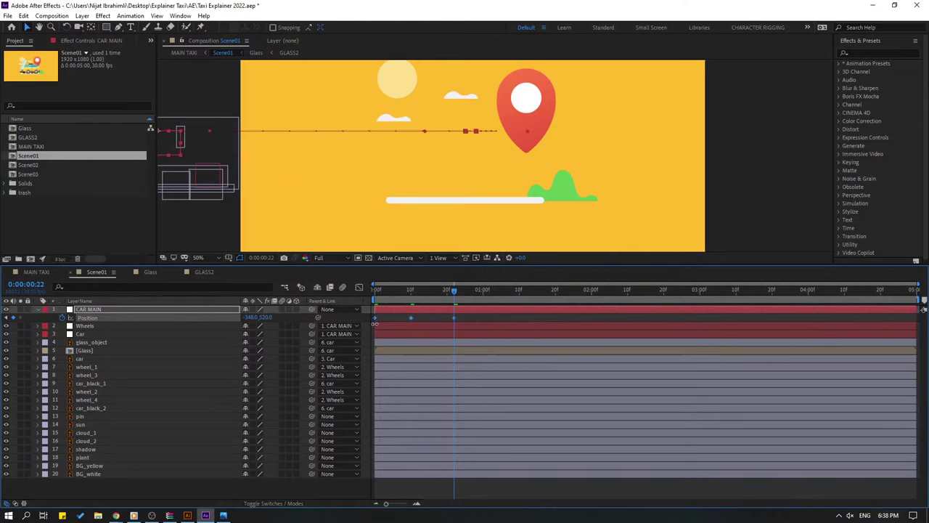
Apply Easy Ease to CAR MAIN's Position keyframes and preview the motion.
right_click(376, 319)
mouse_move(421, 438)
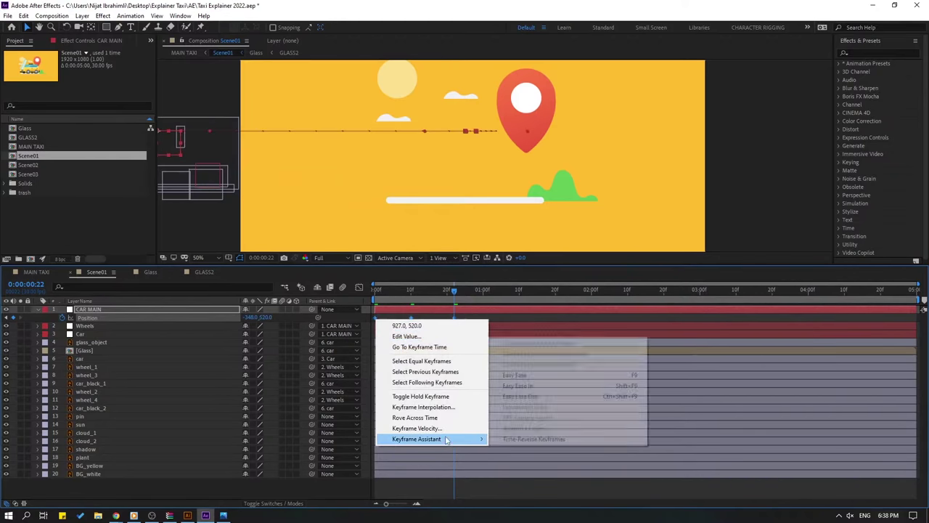
click(546, 376)
click(495, 315)
key(space)
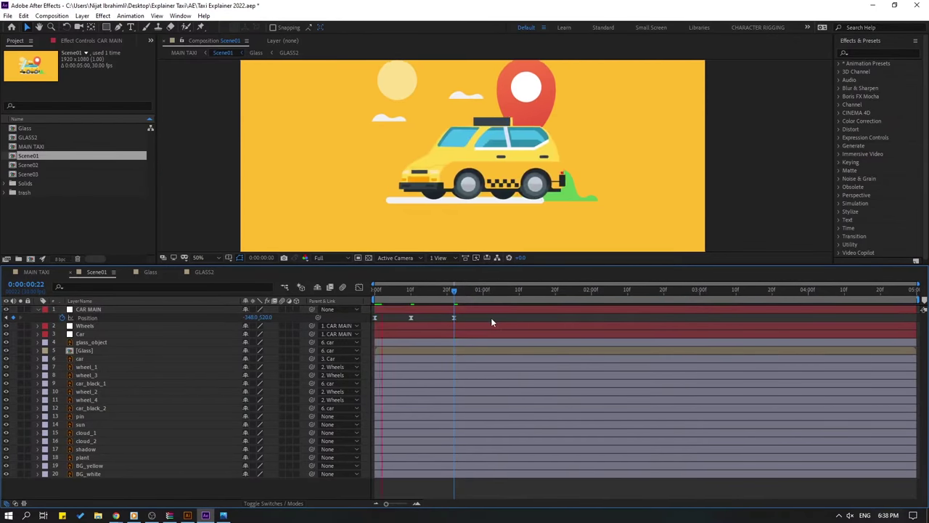
click(412, 291)
drag(412, 291, 425, 290)
Shift the later Position keyframes slightly later in the timeline.
drag(463, 322, 366, 328)
click(359, 287)
click(396, 290)
click(376, 296)
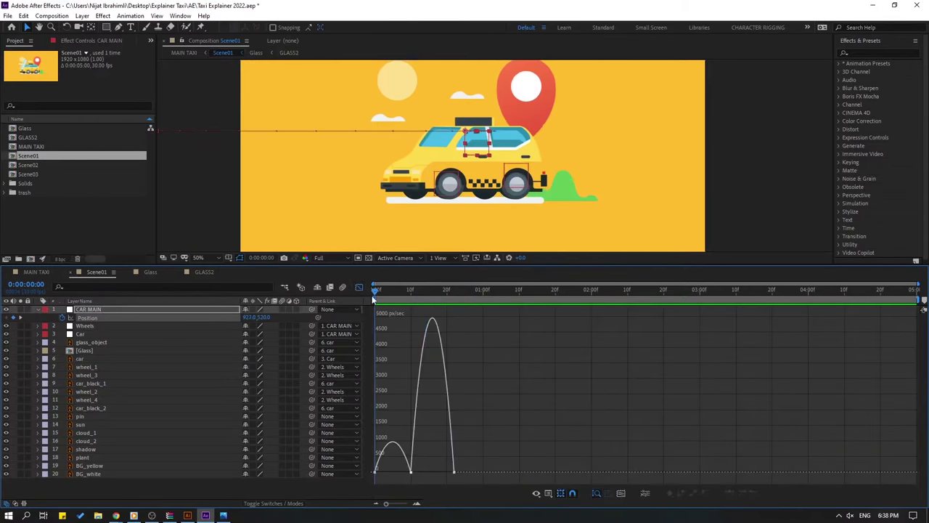
click(359, 286)
mouse_move(463, 318)
mouse_down()
mouse_move(406, 320)
mouse_move(445, 320)
mouse_up()
Stretch the first keyframe's influence in the speed graph so the taxi ramps up gradually.
click(359, 287)
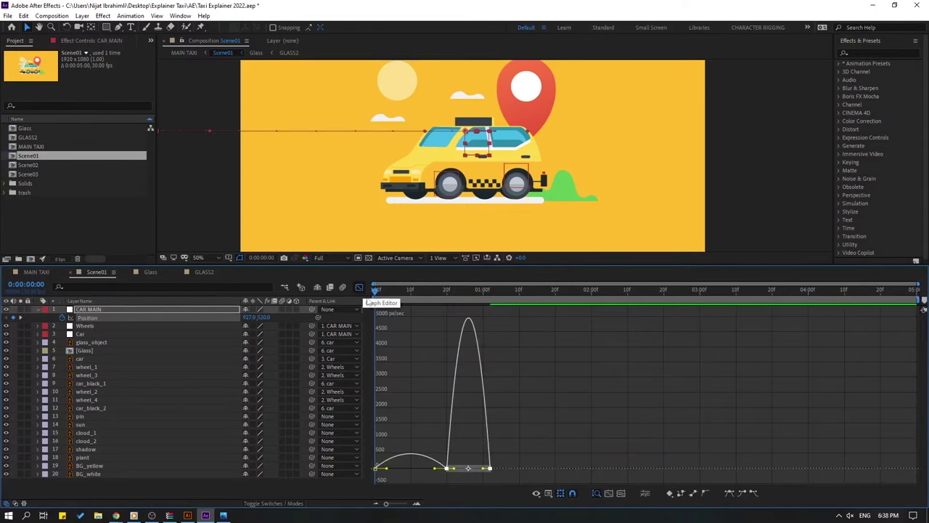
click(470, 460)
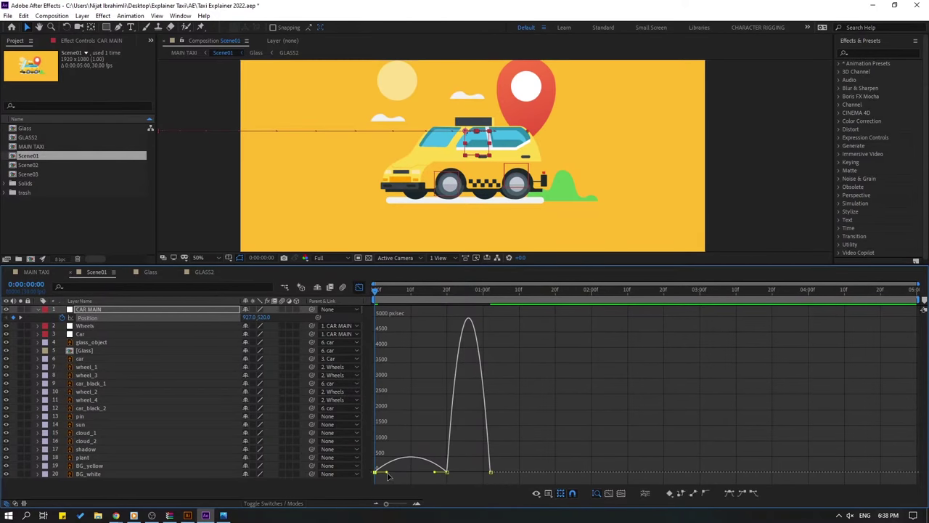
drag(387, 473, 410, 472)
key(space)
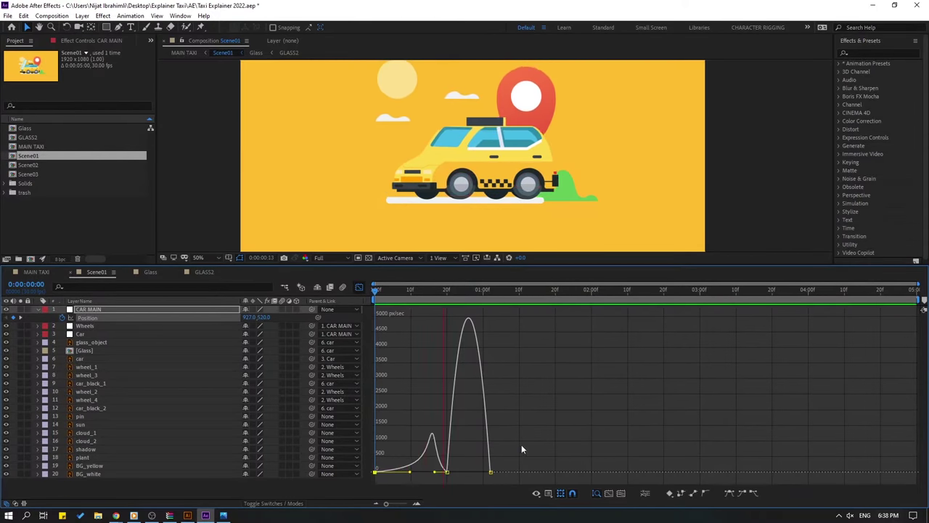
key(space)
click(359, 287)
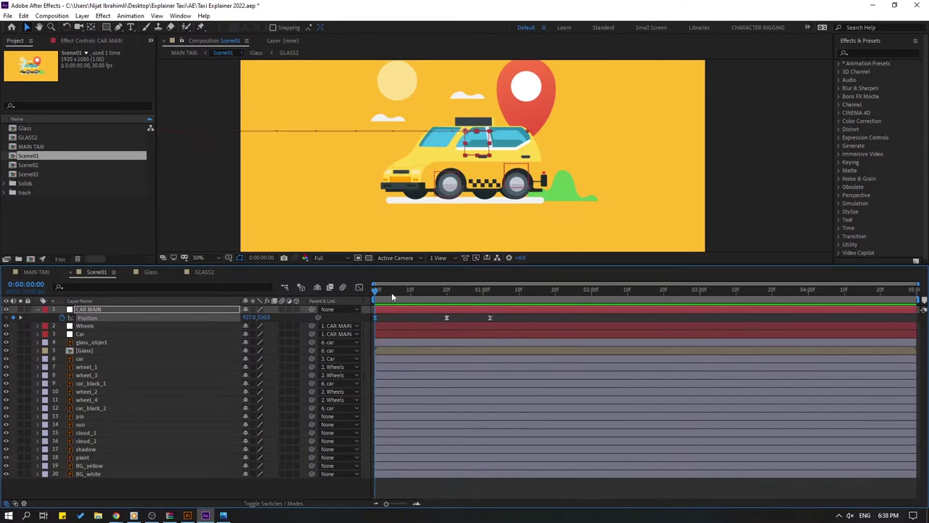
drag(505, 314, 374, 331)
Set the Position keyframes' spatial interpolation to Linear and preview the drive-off.
right_click(376, 319)
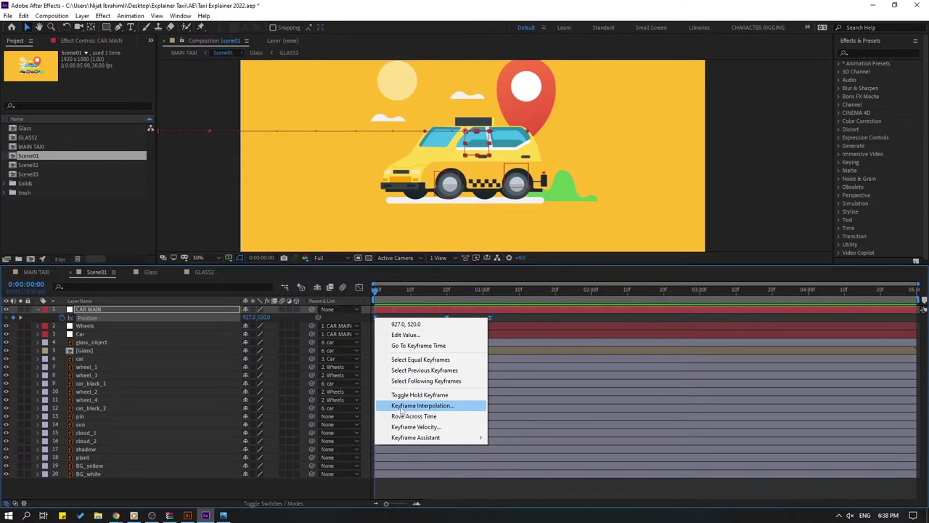
click(401, 408)
click(681, 199)
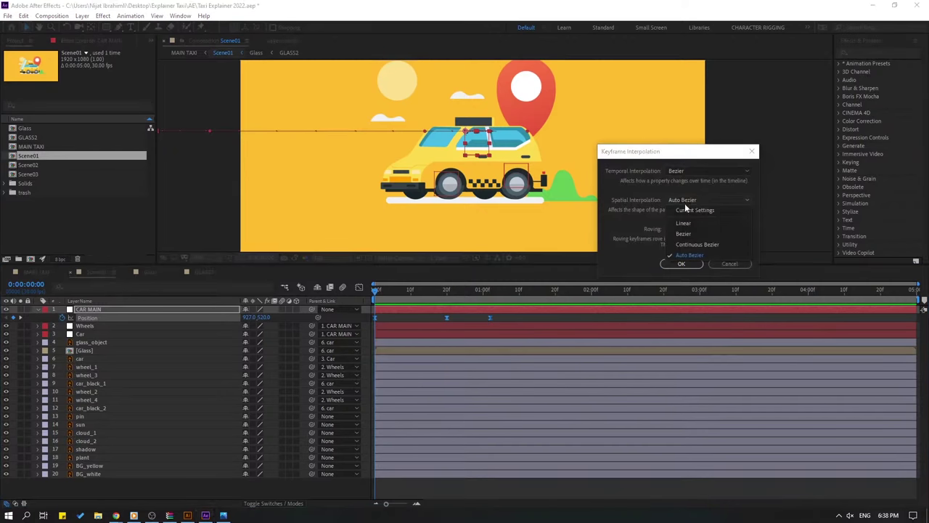
click(683, 223)
click(681, 263)
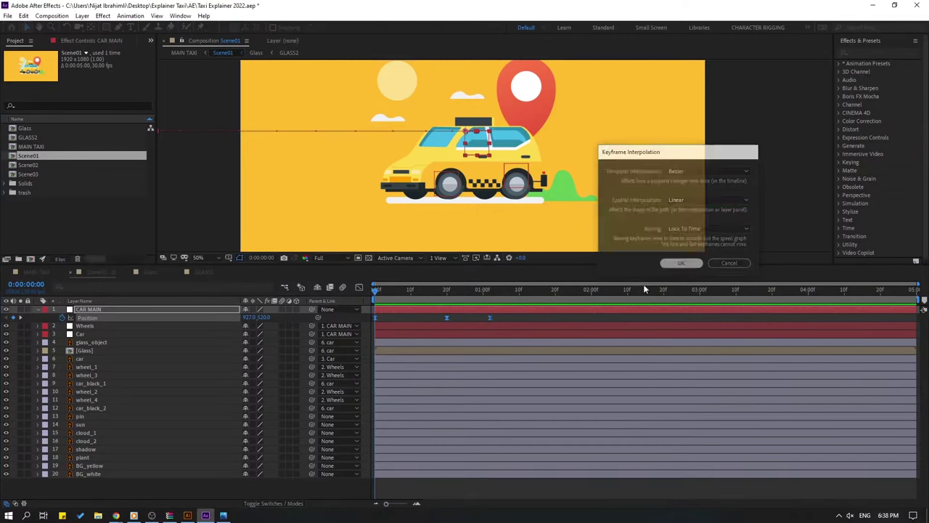
click(500, 316)
key(space)
key(space)
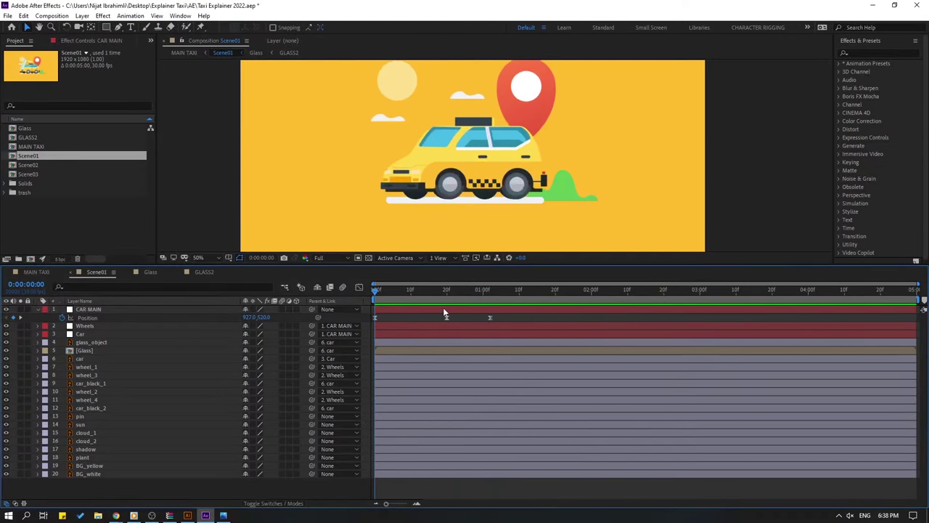
key(space)
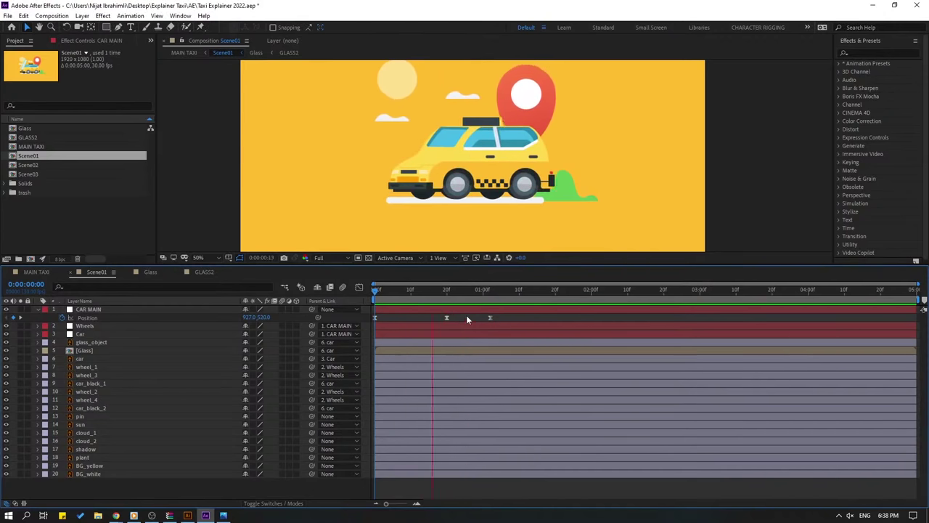
key(space)
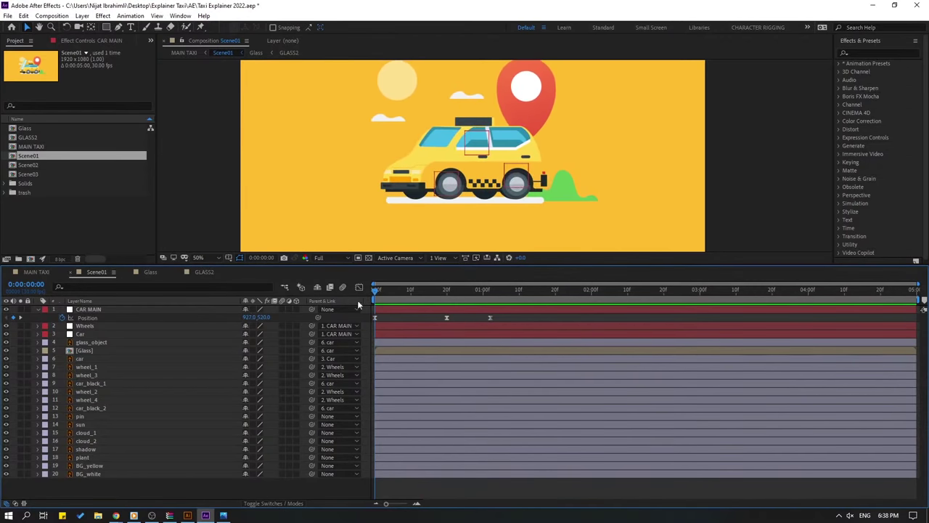
Keyframe the Car layer's Rotation at frame 0 and tilt the body at frame 20.
click(79, 334)
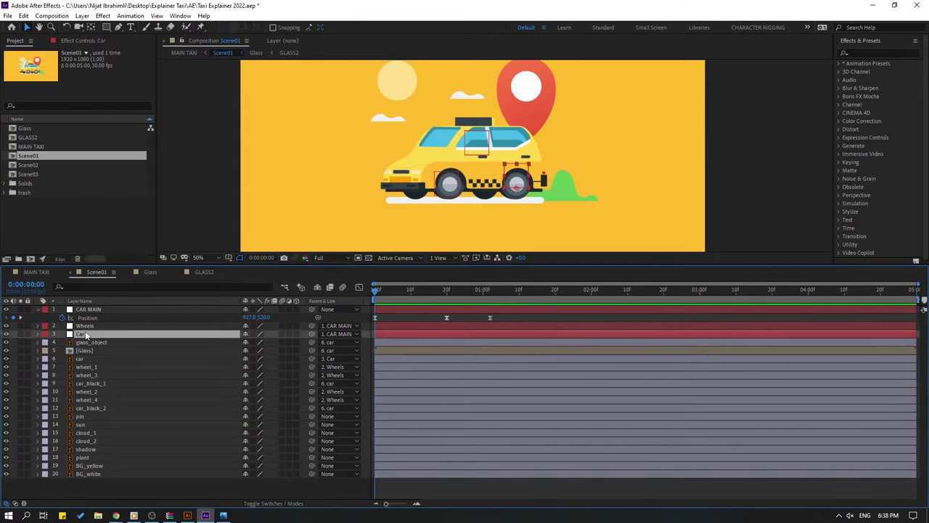
key(r)
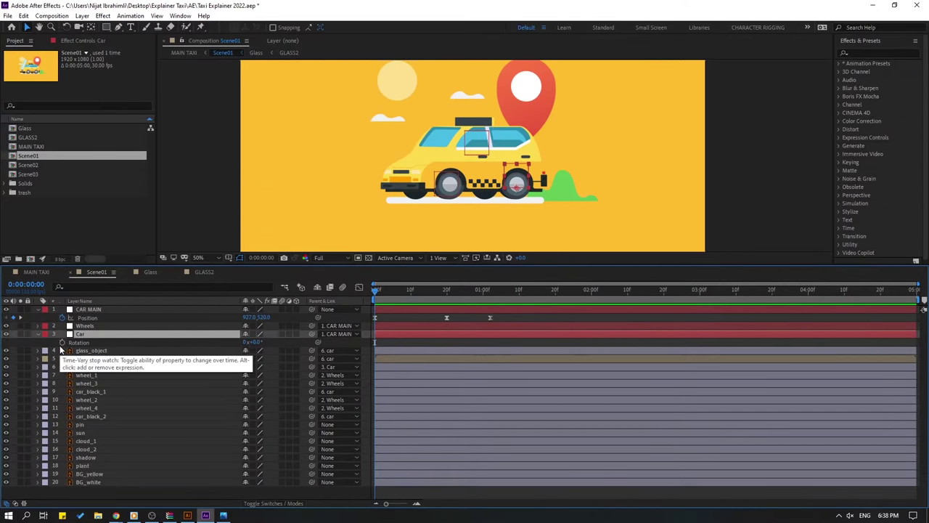
key(shift+p)
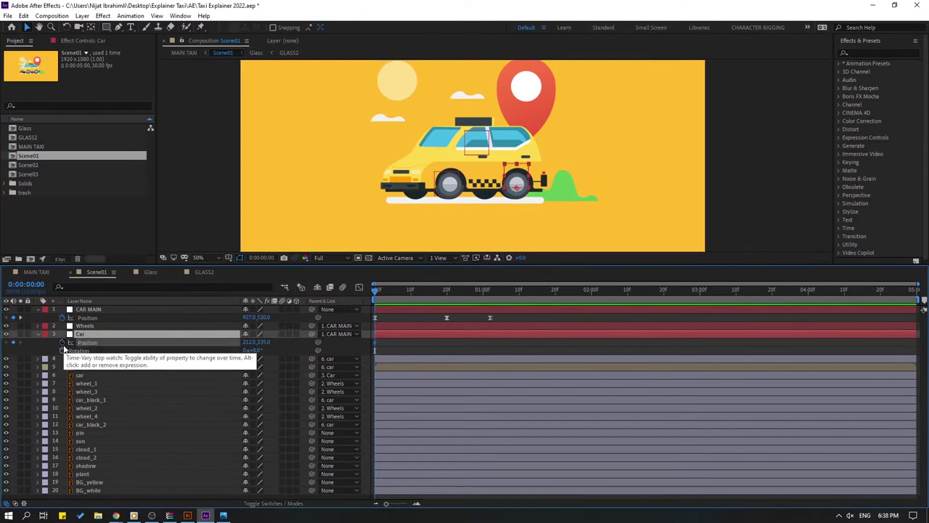
click(62, 350)
drag(376, 292, 446, 293)
click(385, 325)
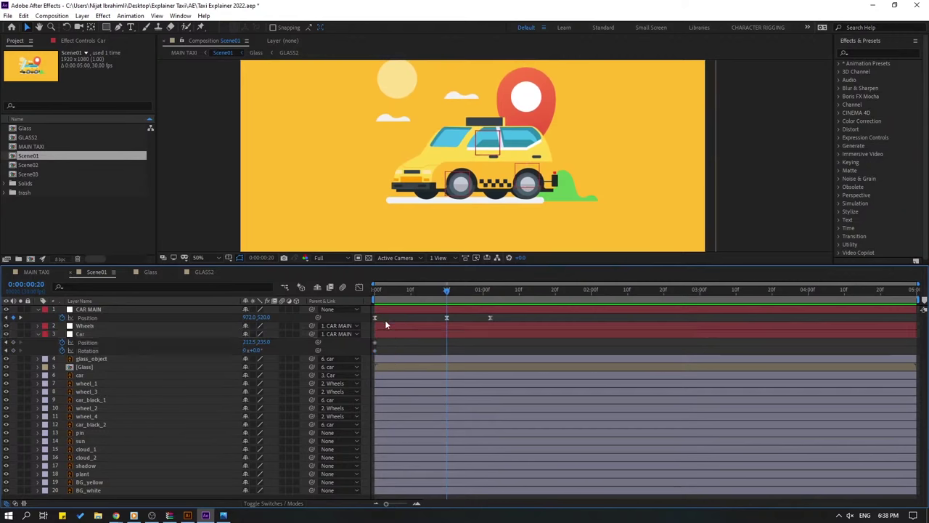
drag(255, 350, 256, 350)
click(255, 350)
click(428, 330)
Add a further tilting Rotation keyframe around frame 25, retime it later, and preview.
drag(411, 292, 451, 291)
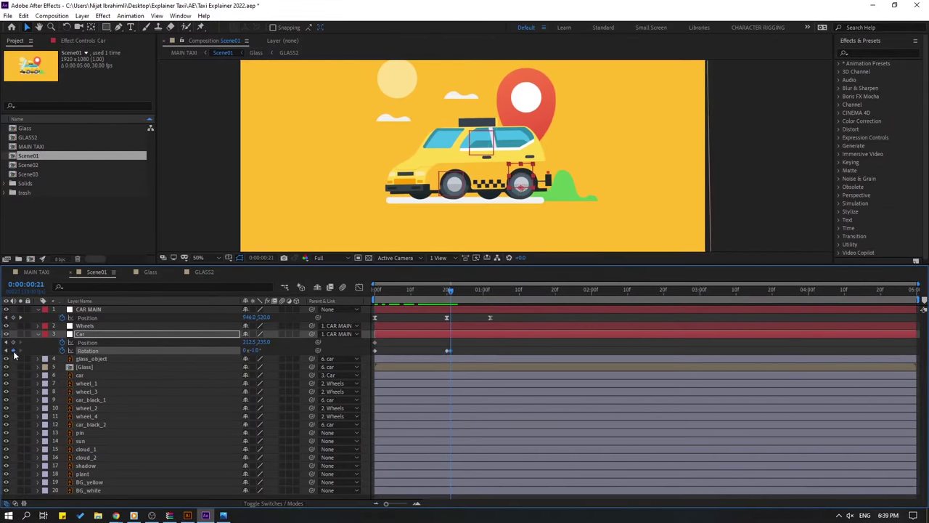
mouse_move(459, 291)
mouse_down()
mouse_move(476, 289)
mouse_move(465, 289)
mouse_up()
click(258, 351)
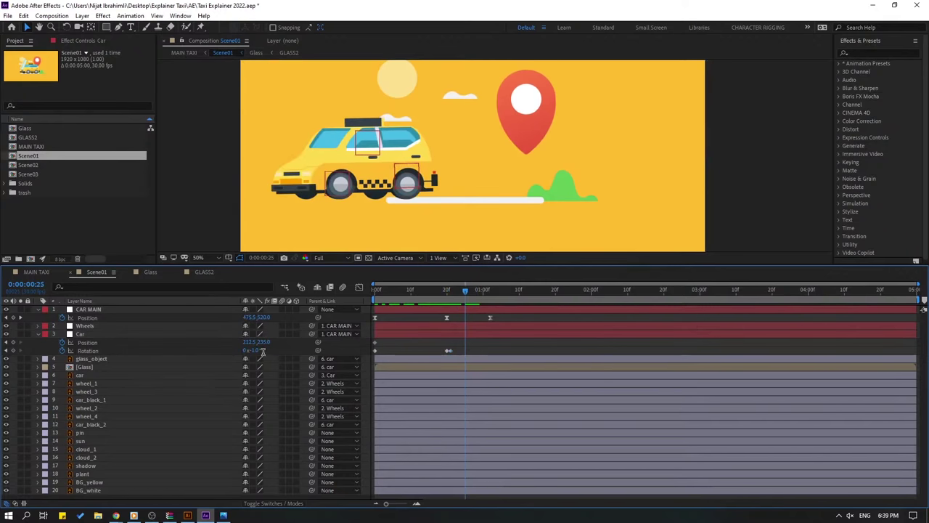
mouse_move(259, 351)
mouse_down()
mouse_move(305, 347)
mouse_move(268, 352)
mouse_up()
drag(467, 352, 483, 351)
key(space)
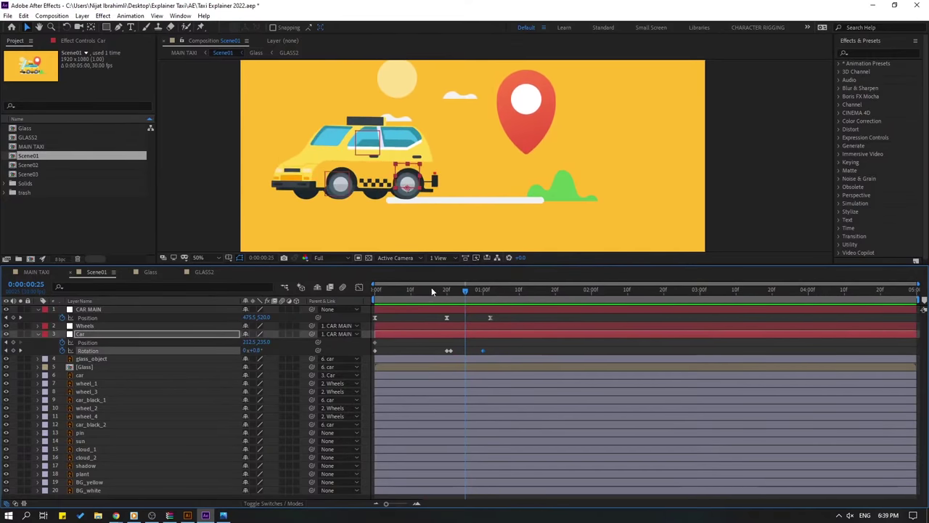
click(414, 290)
key(space)
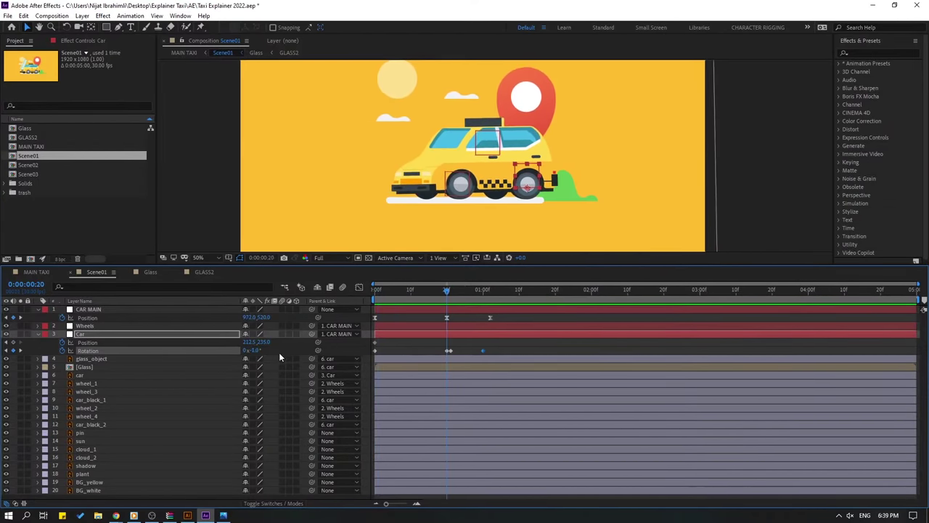
click(443, 289)
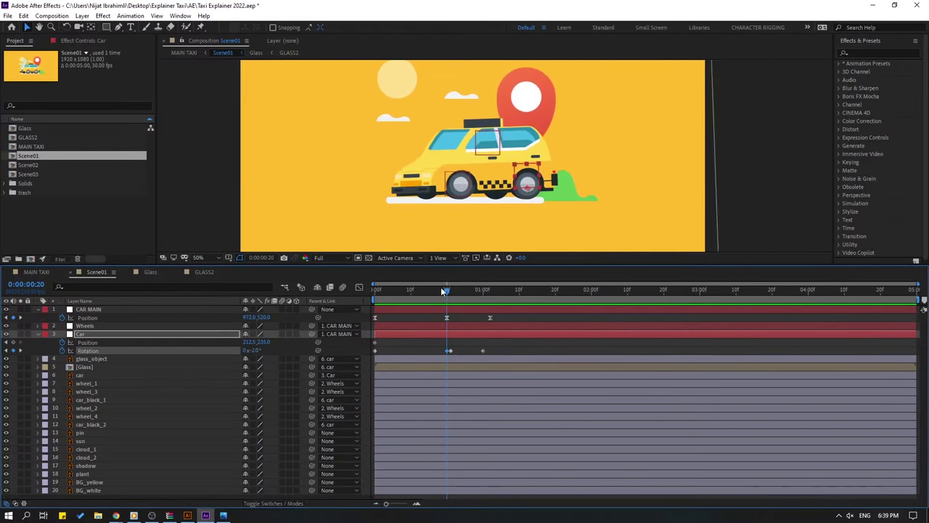
Move CAR MAIN's exit Position keyframe later and check the retimed exit.
drag(491, 317, 538, 320)
key(space)
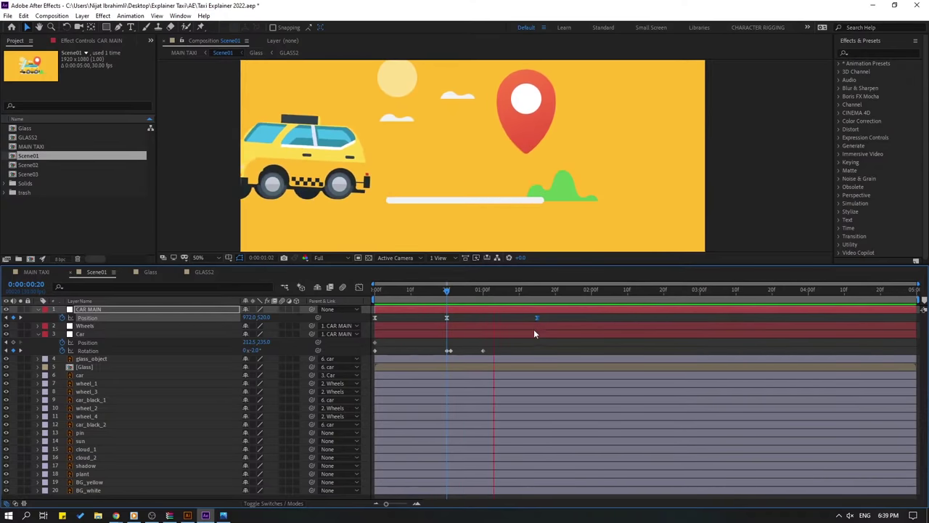
click(472, 290)
Retime the final Rotation keyframe to frame 28 and set it to 4°.
click(478, 289)
click(483, 351)
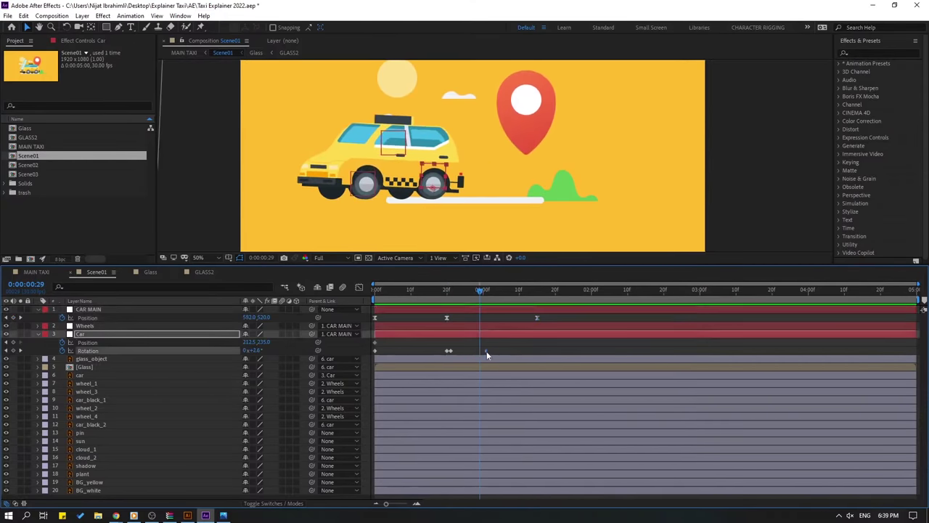
drag(498, 352, 476, 351)
click(476, 296)
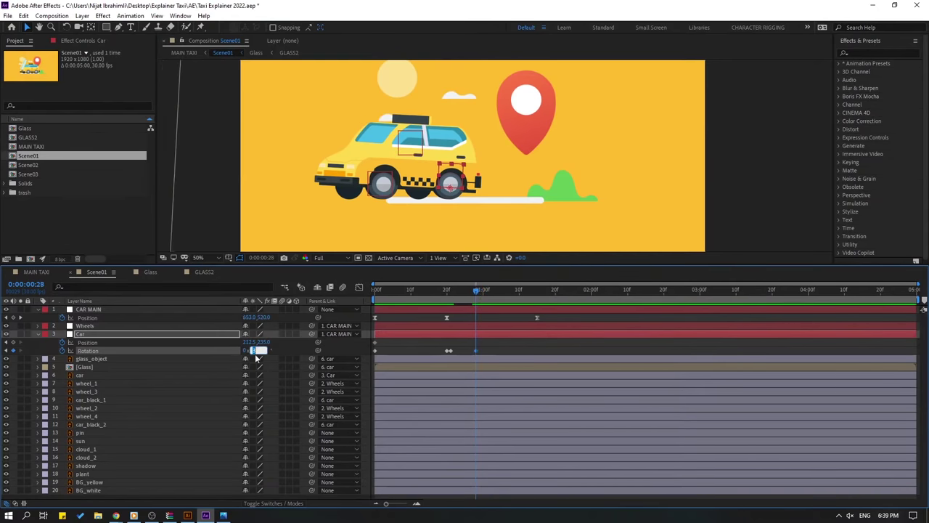
text(4)
key(Return)
key(space)
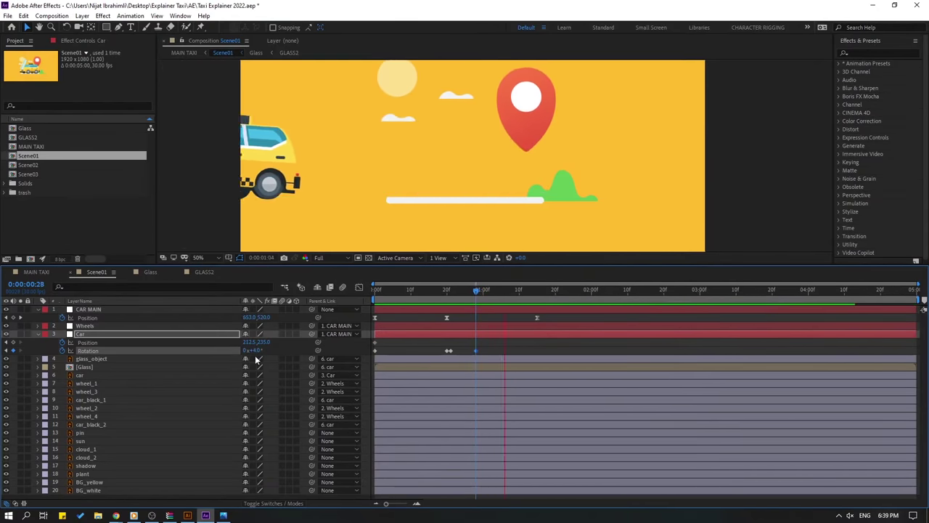
scroll(338, 220, down, 4)
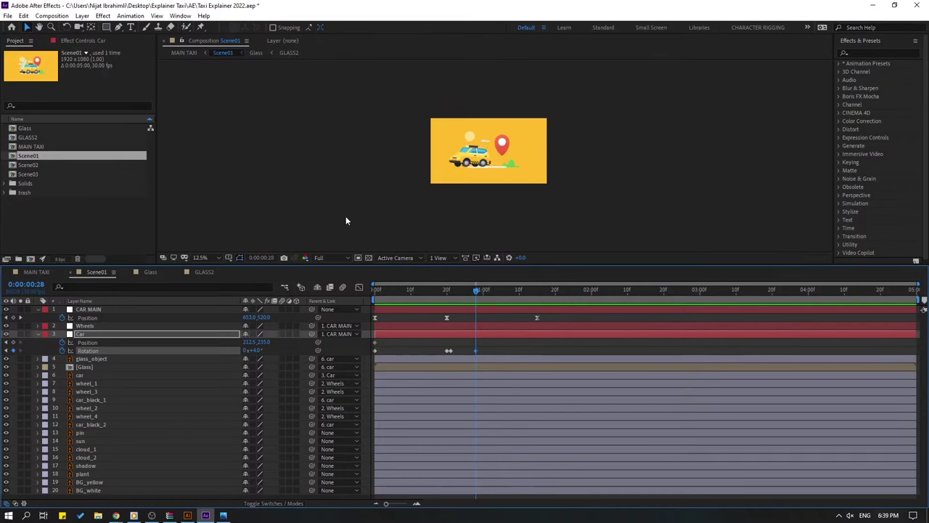
scroll(348, 217, up, 4)
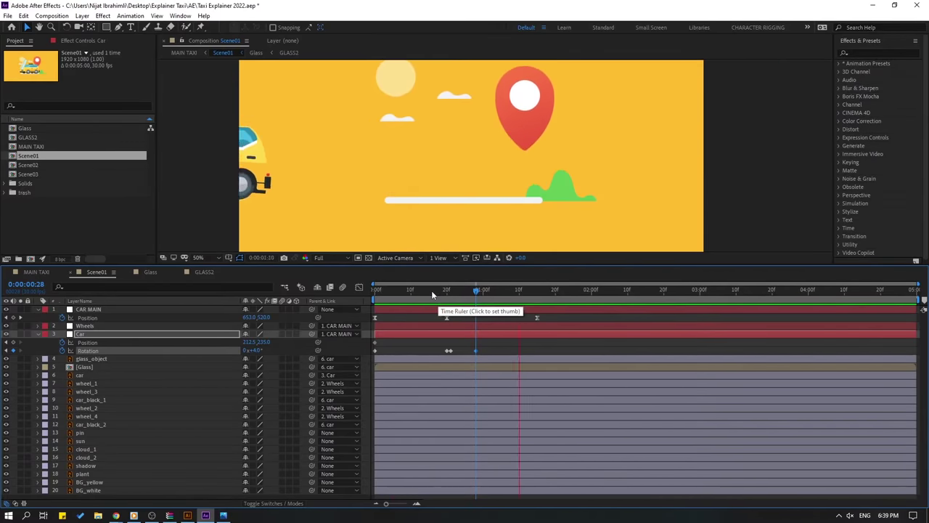
Try parenting the old shadow layer to CAR MAIN, check the motion, then delete that layer.
key(space)
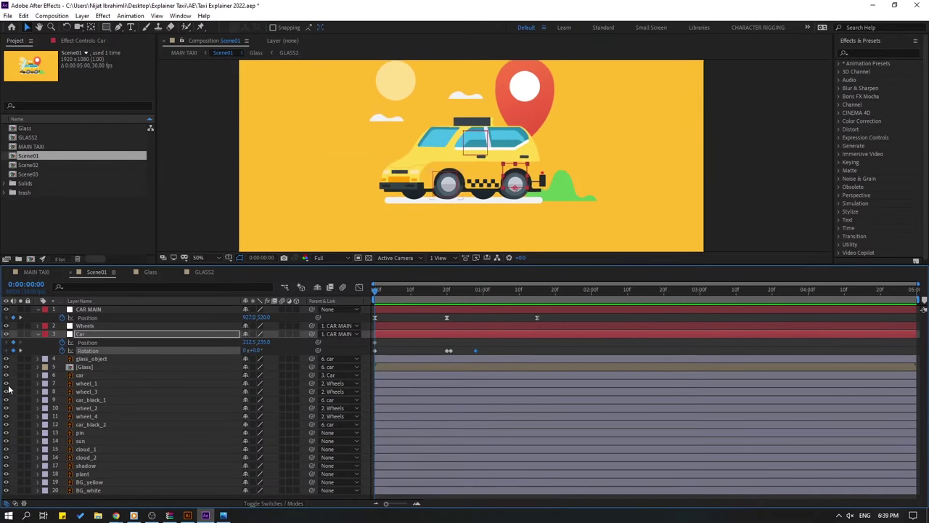
click(87, 466)
drag(312, 465, 87, 310)
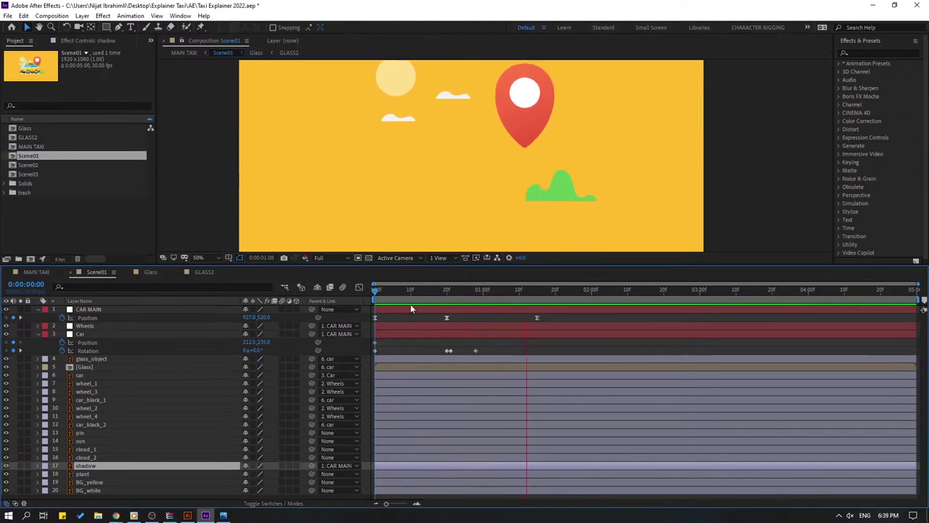
key(space)
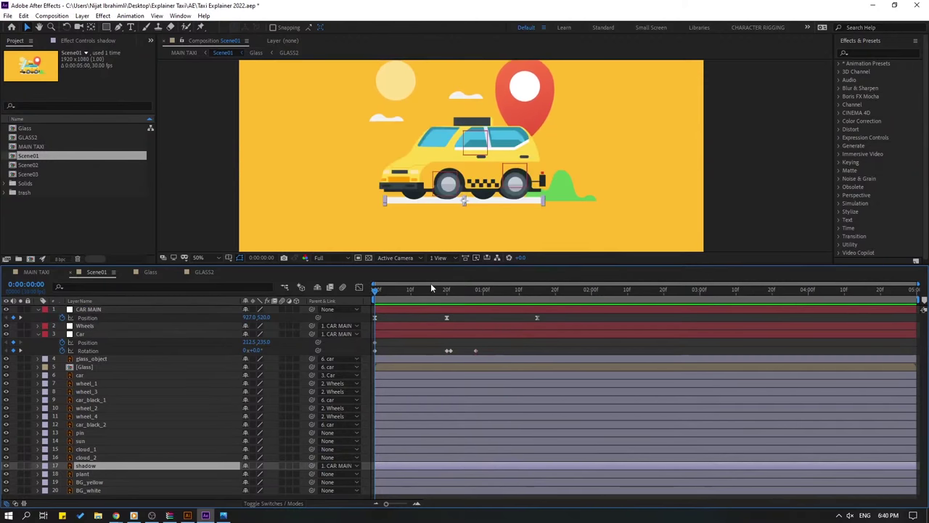
drag(398, 289, 375, 289)
click(865, 53)
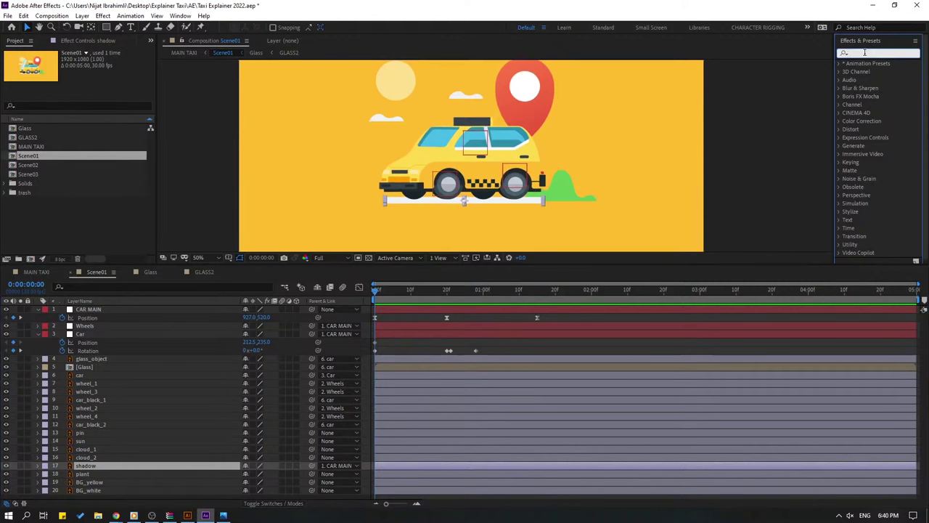
key(Delete)
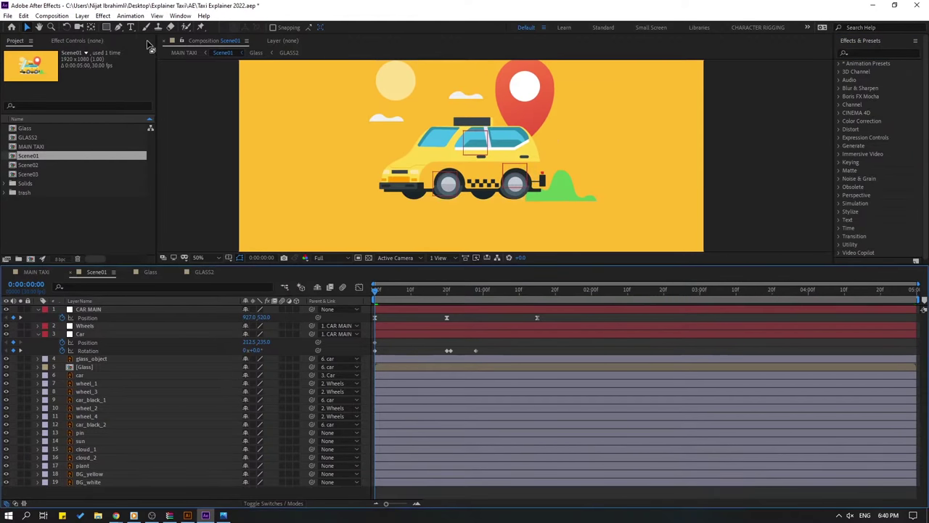
Draw a flat ellipse beneath the taxi with the Ellipse tool.
click(106, 29)
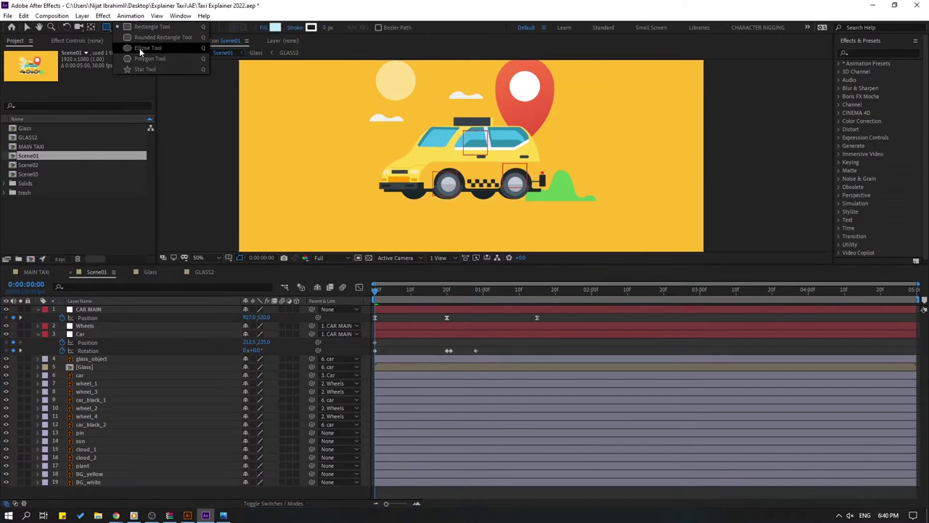
click(140, 49)
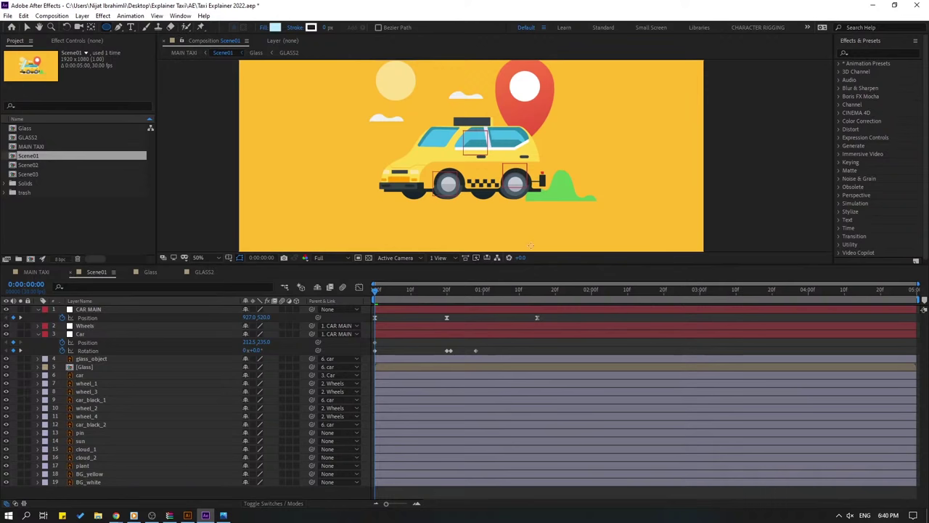
drag(400, 192, 525, 208)
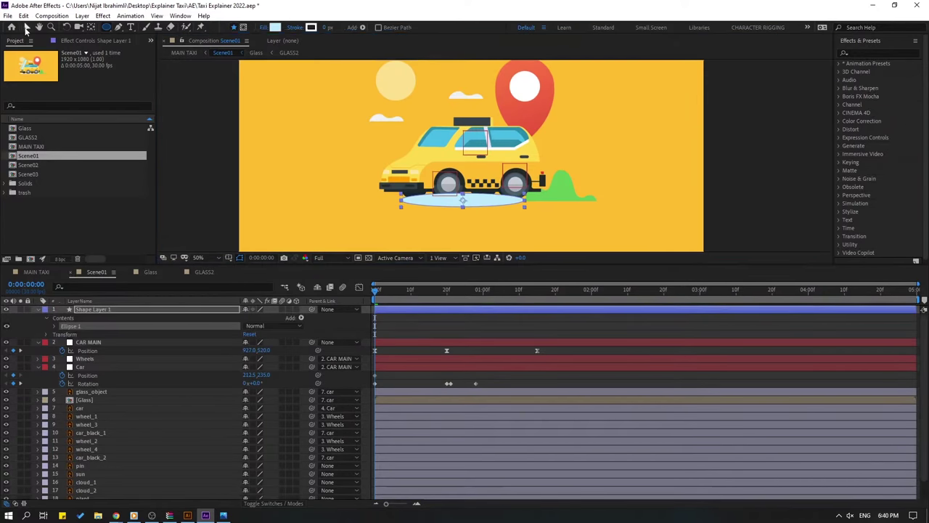
click(26, 27)
drag(448, 204, 424, 222)
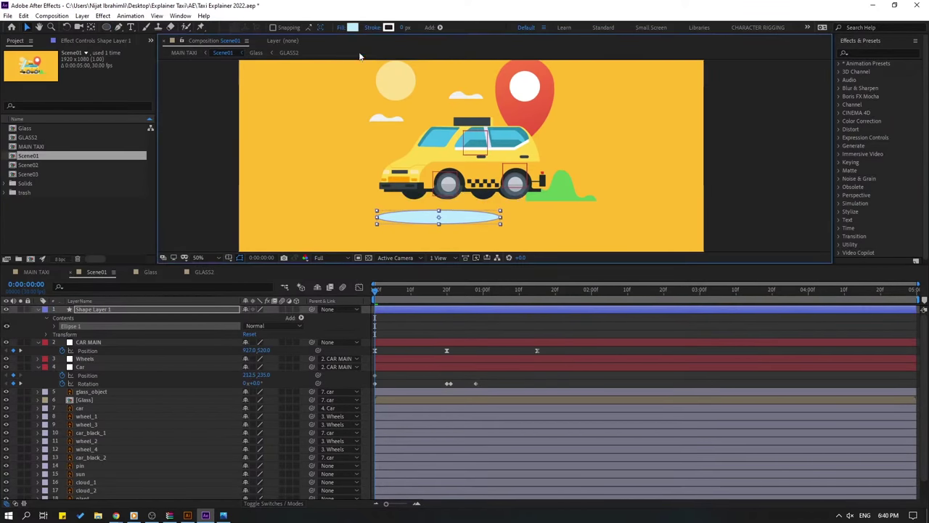
Fill the ellipse with a colour sampled from the yellow background.
click(352, 27)
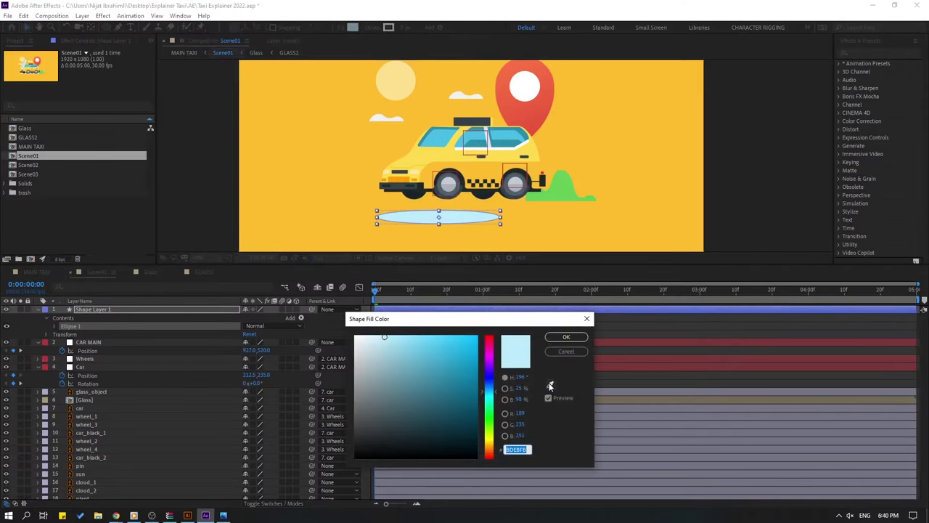
click(550, 386)
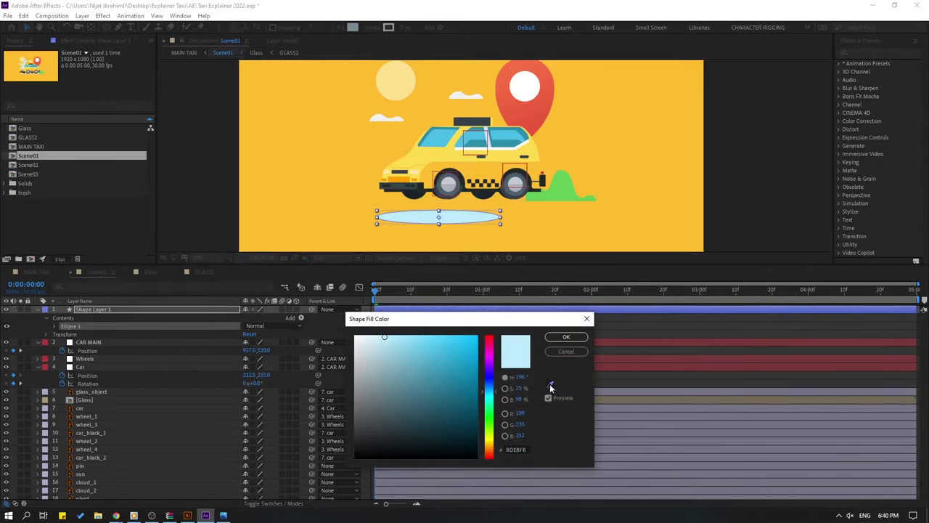
click(647, 184)
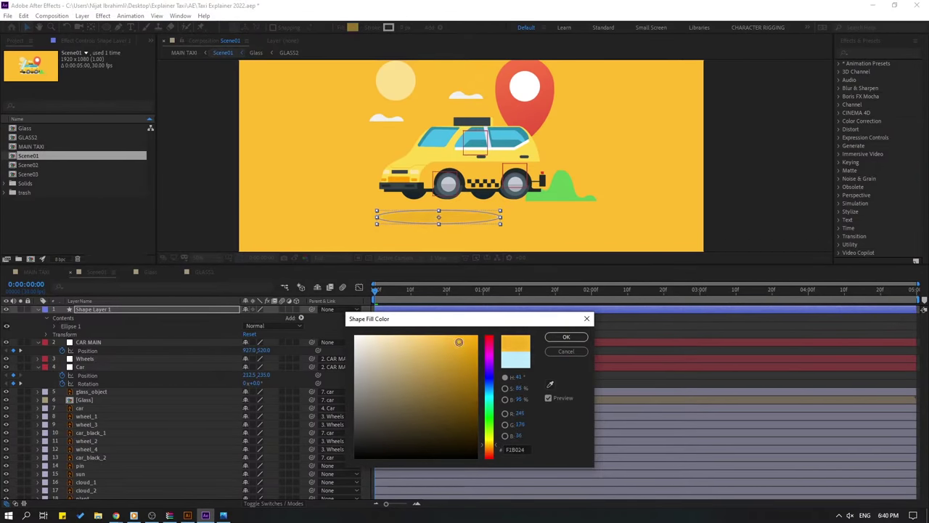
click(566, 339)
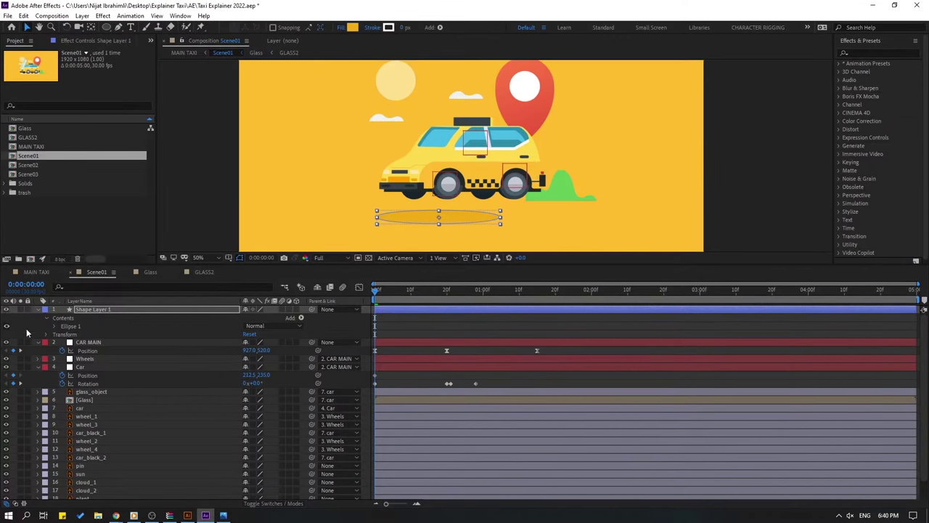
Rename the shape layer 'shadow' and move it below the car part layers.
click(38, 310)
click(90, 311)
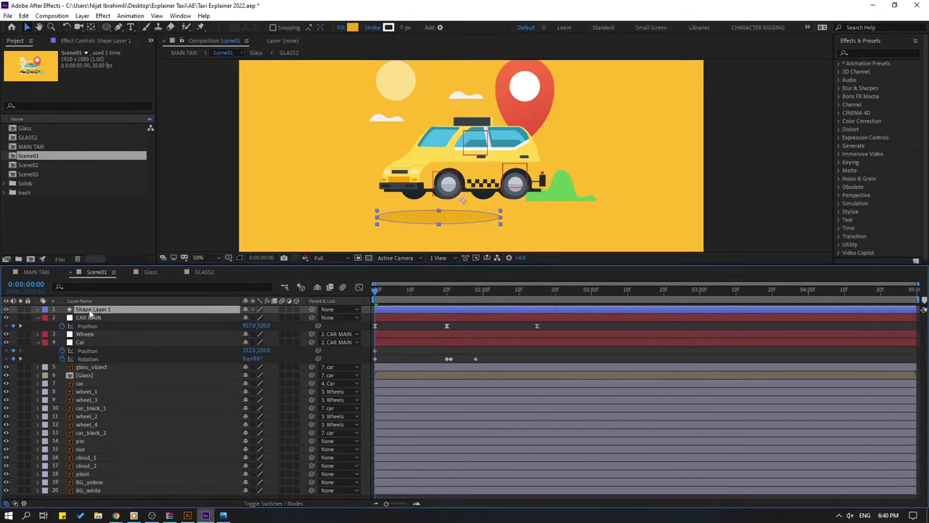
key(Return)
text(shadow)
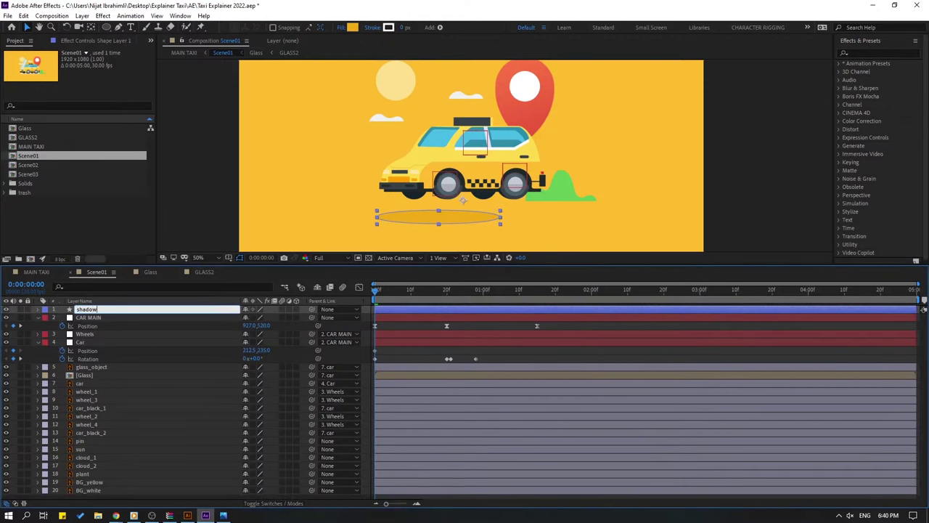
key(Return)
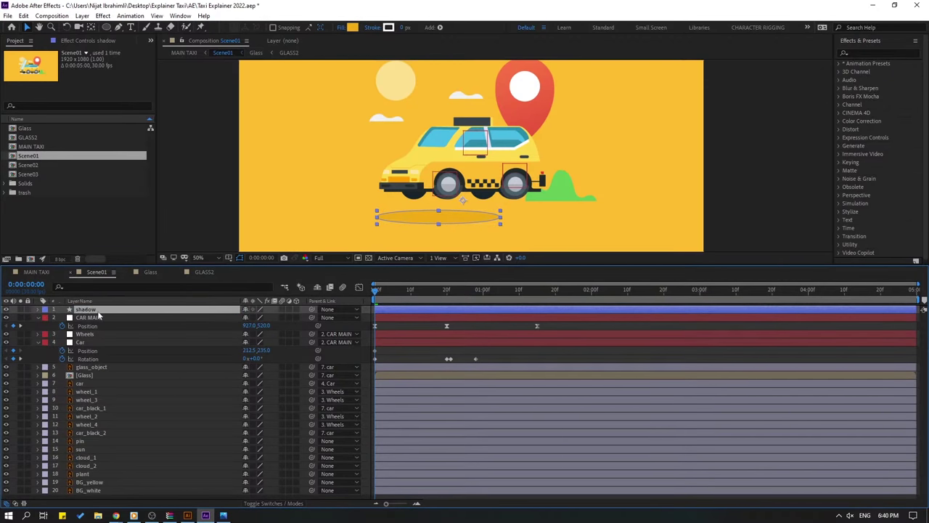
drag(99, 314, 121, 441)
Nudge the shadow ellipse left and make it wider and taller under the wheels.
scroll(432, 154, up, 3)
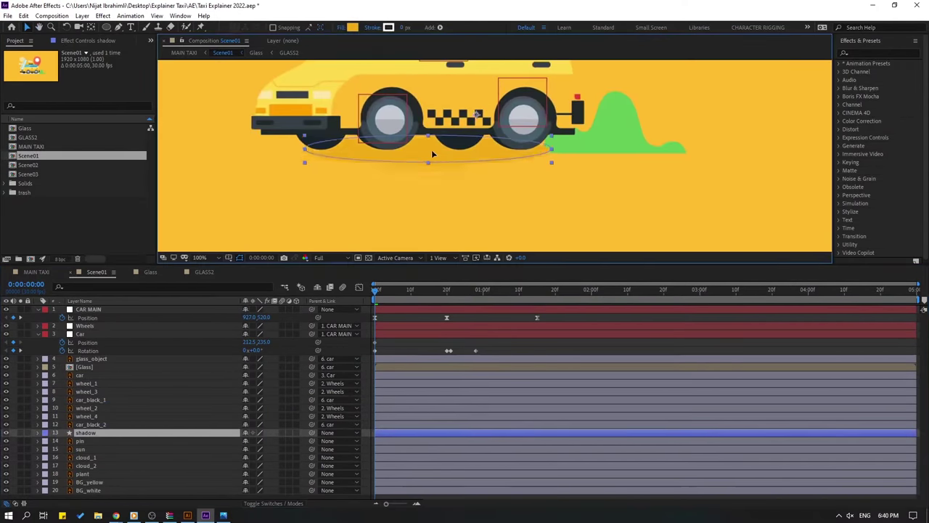
drag(432, 154, 425, 154)
key(Return)
key(Return)
scroll(371, 174, down, 2)
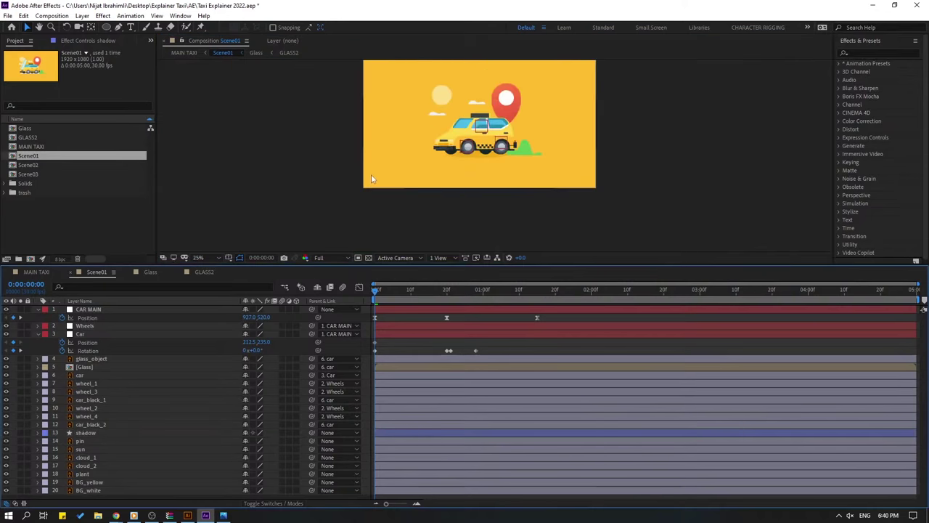
scroll(437, 180, up, 2)
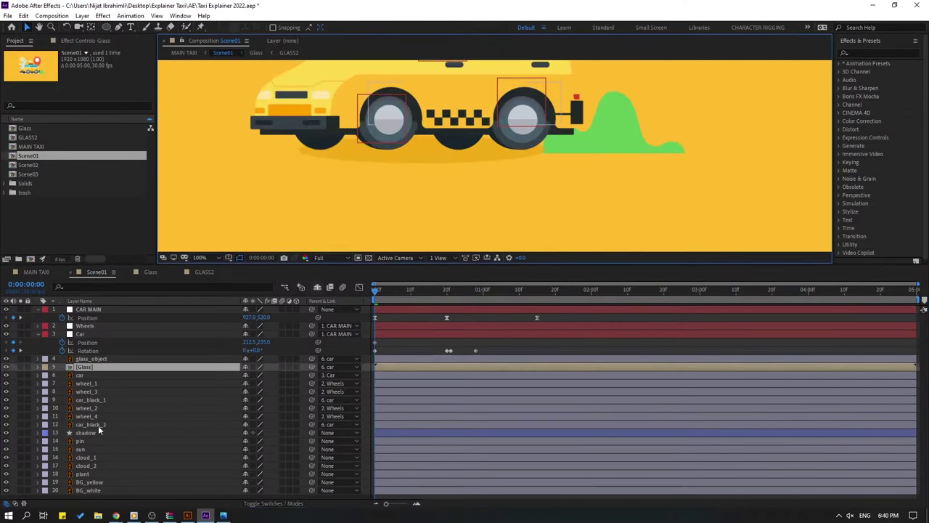
click(421, 151)
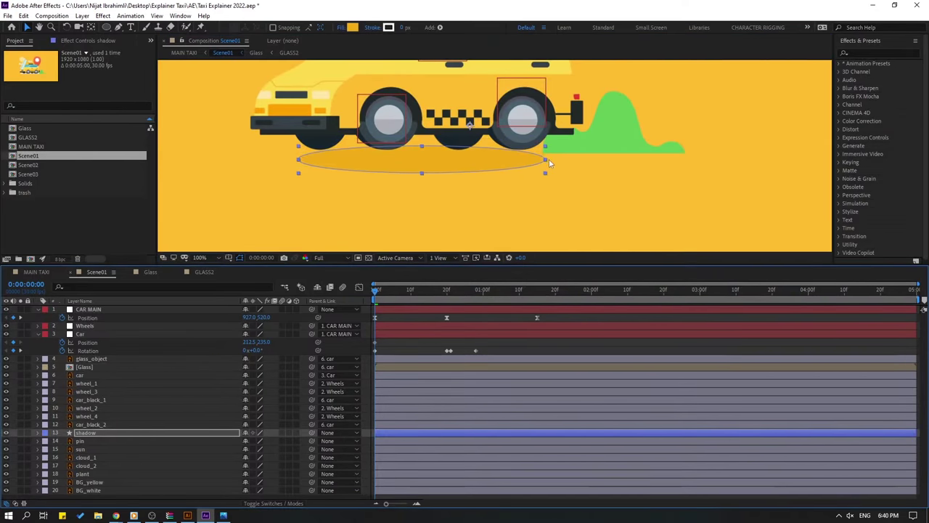
drag(545, 156, 565, 162)
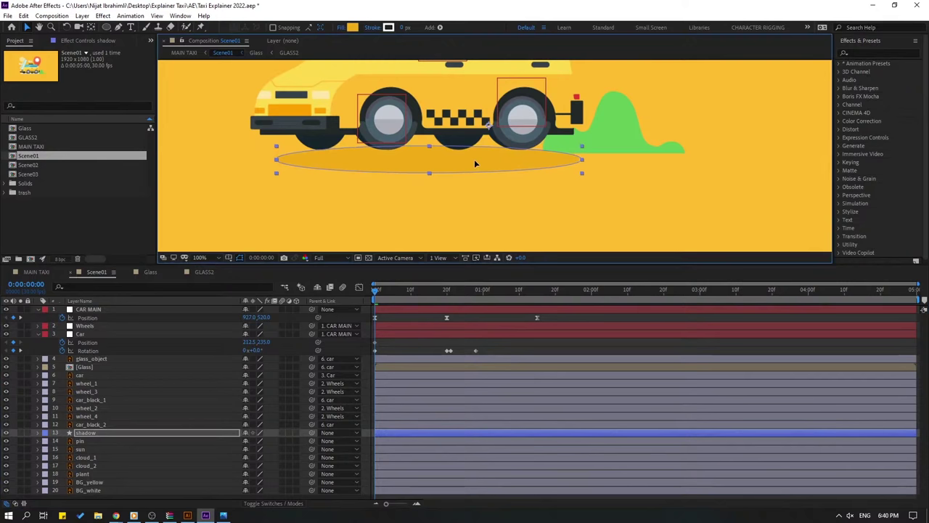
Fit the whole composition in the viewer and preview the animation.
click(438, 275)
key(comma)
key(comma)
key(comma)
key(comma)
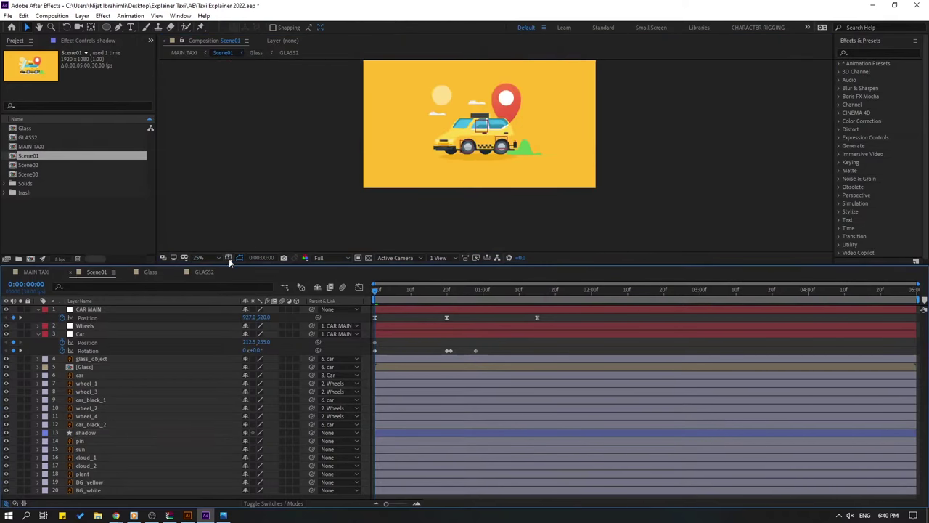
click(207, 258)
click(210, 282)
key(space)
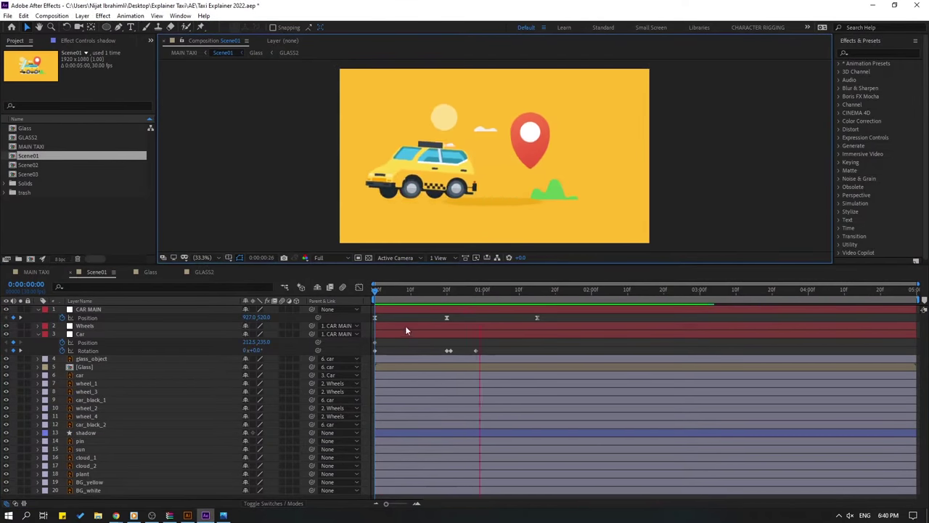
key(space)
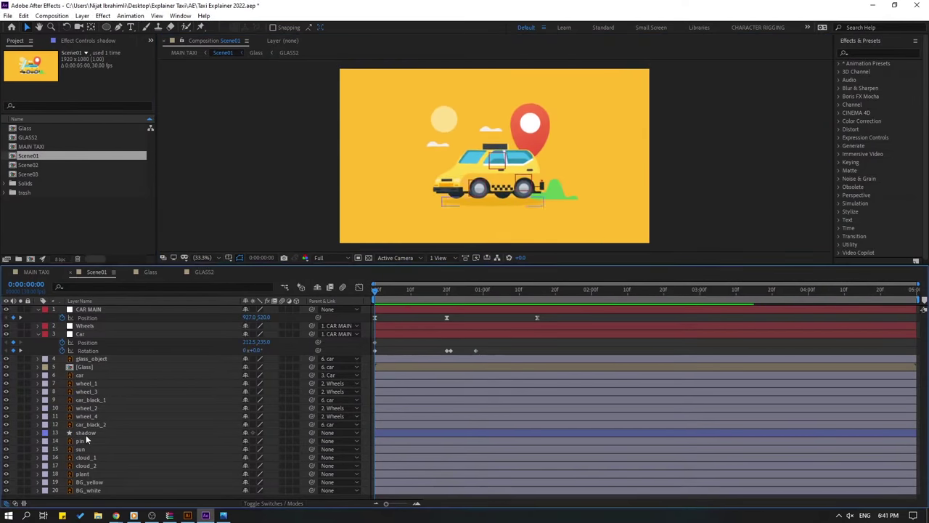
click(294, 434)
drag(313, 434, 88, 311)
click(403, 316)
key(space)
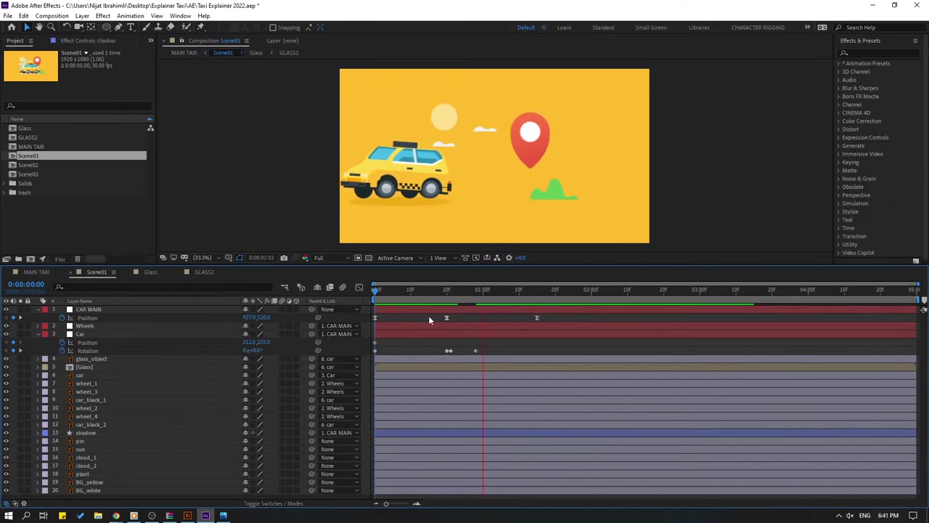
key(space)
key(space)
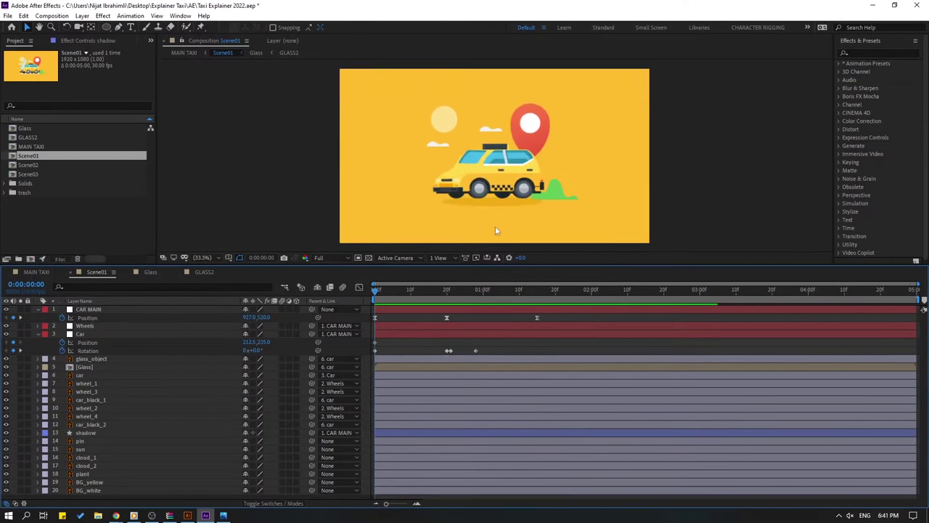
key(space)
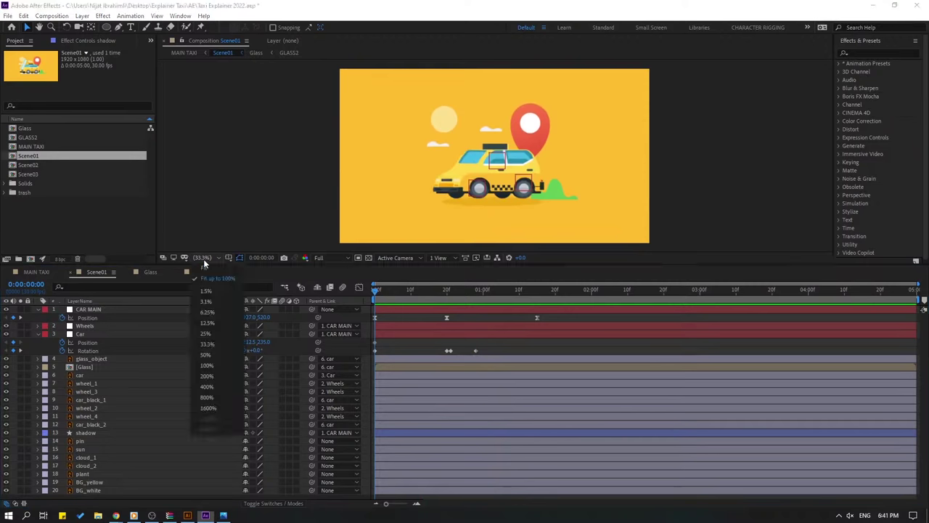
key(space)
scroll(508, 204, up, 3)
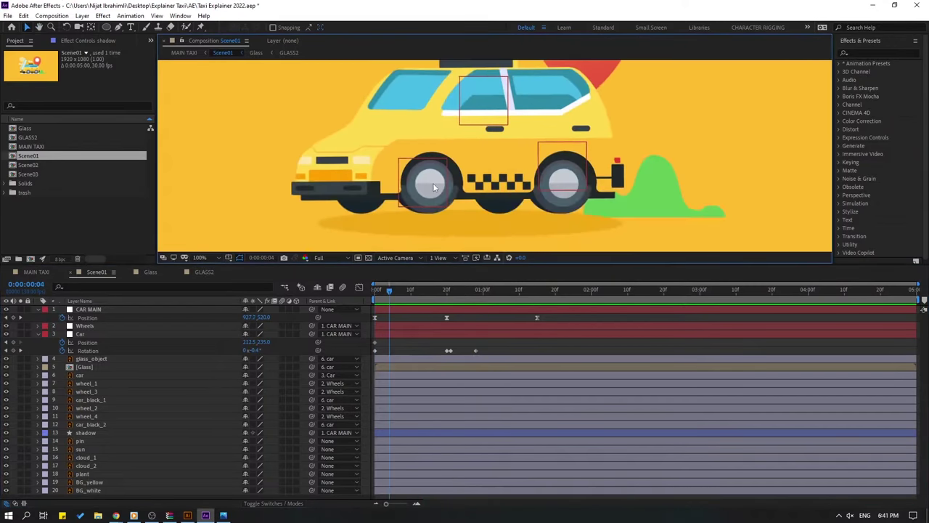
scroll(429, 215, down, 2)
drag(389, 290, 449, 291)
click(452, 321)
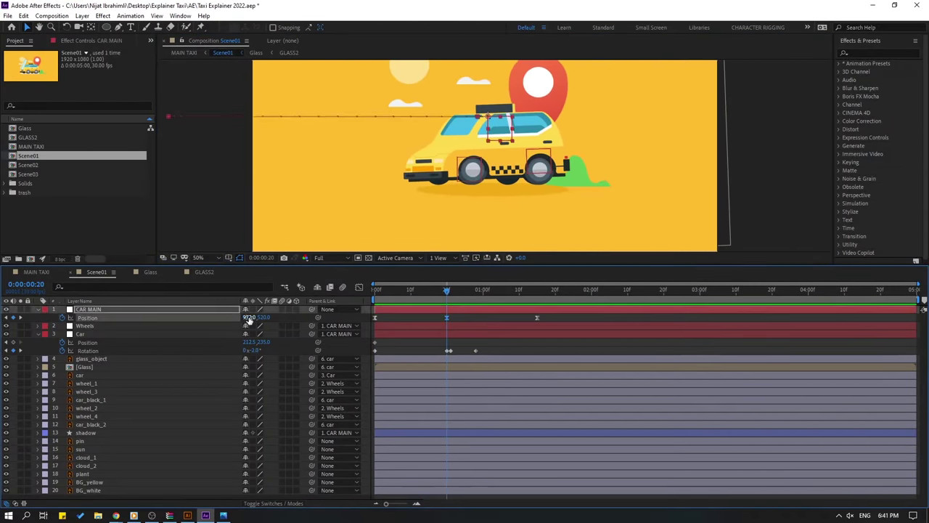
key(space)
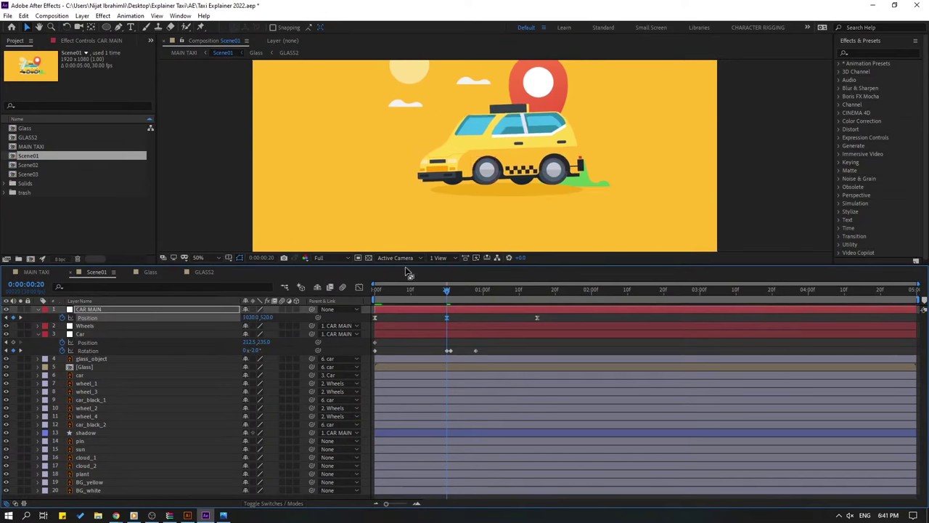
key(space)
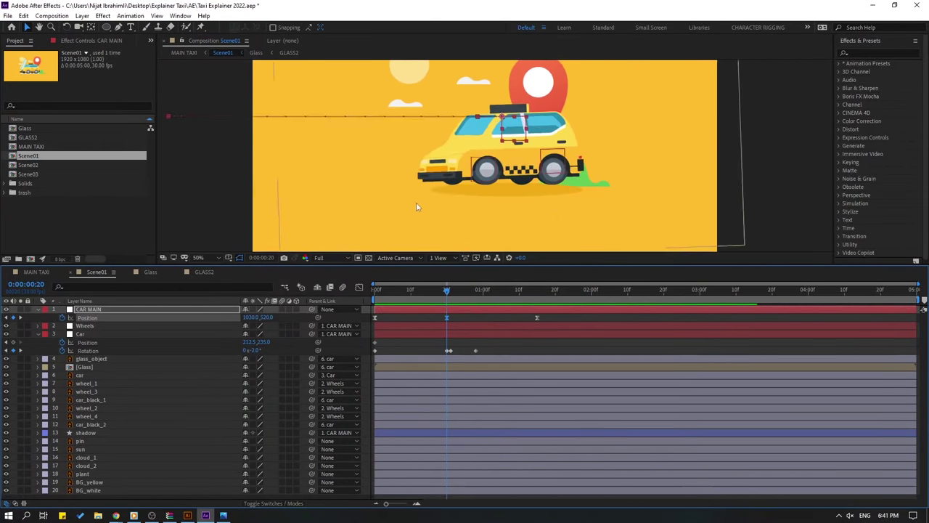
key(comma)
key(space)
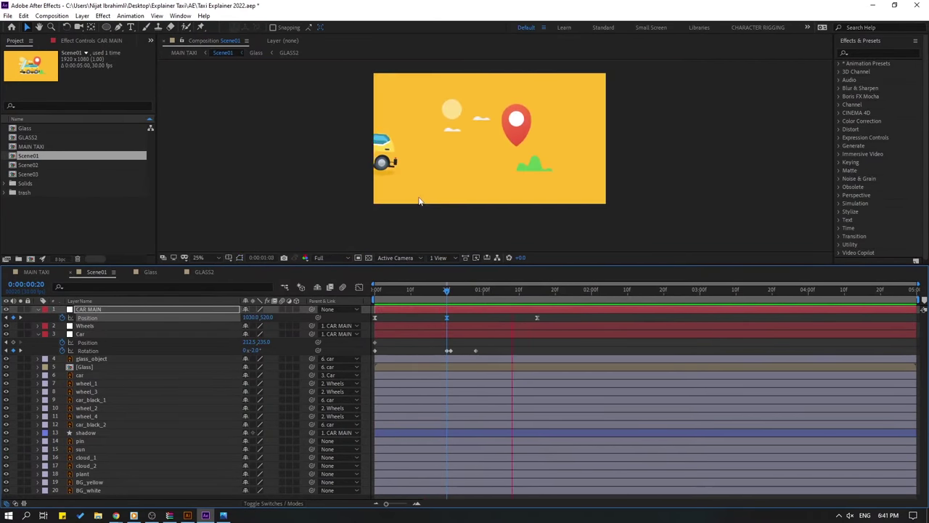
key(space)
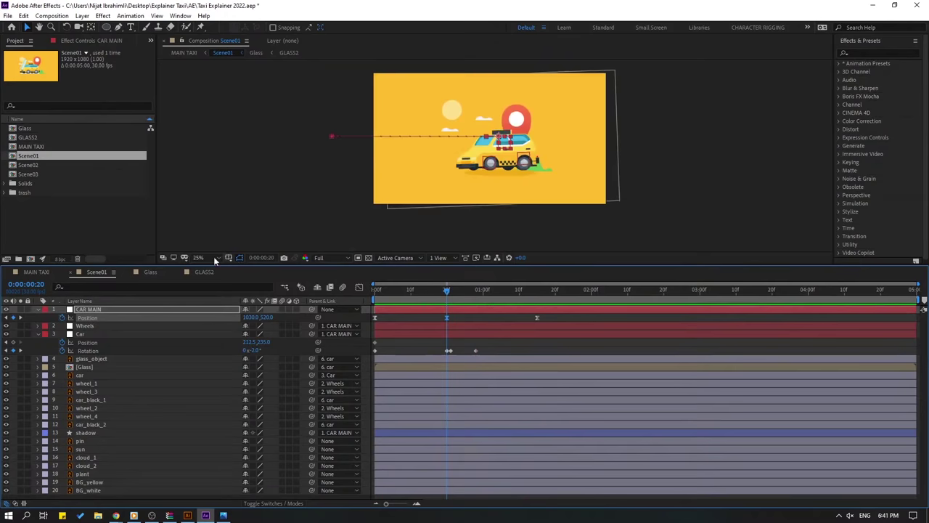
key(period)
key(space)
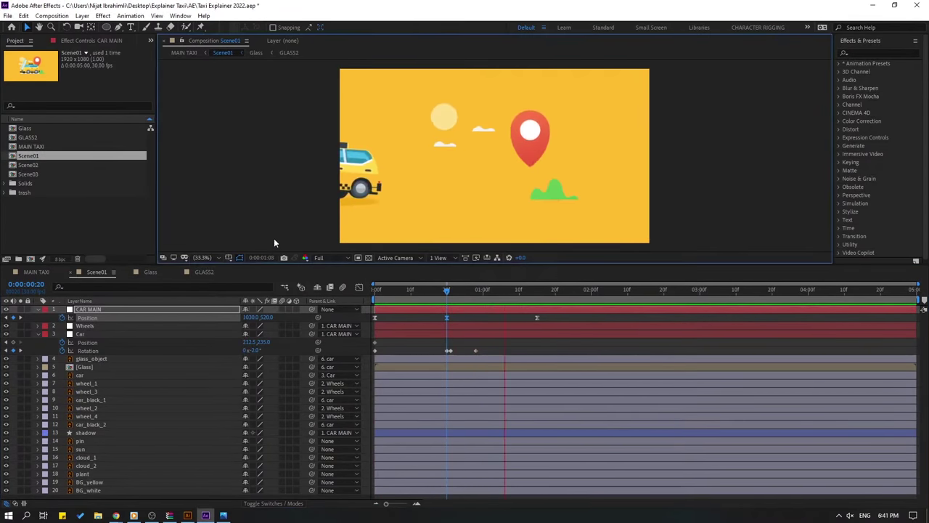
key(space)
key(space)
key(space)
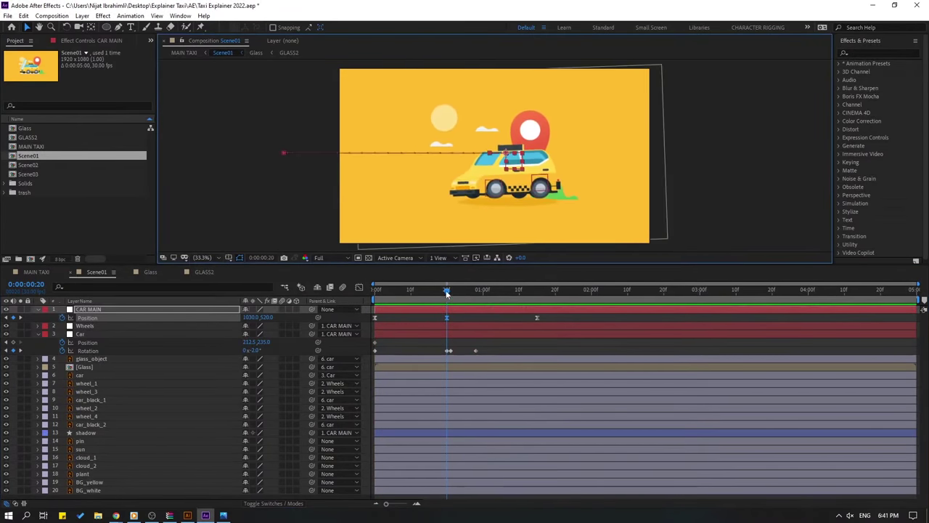
click(386, 296)
click(378, 299)
key(space)
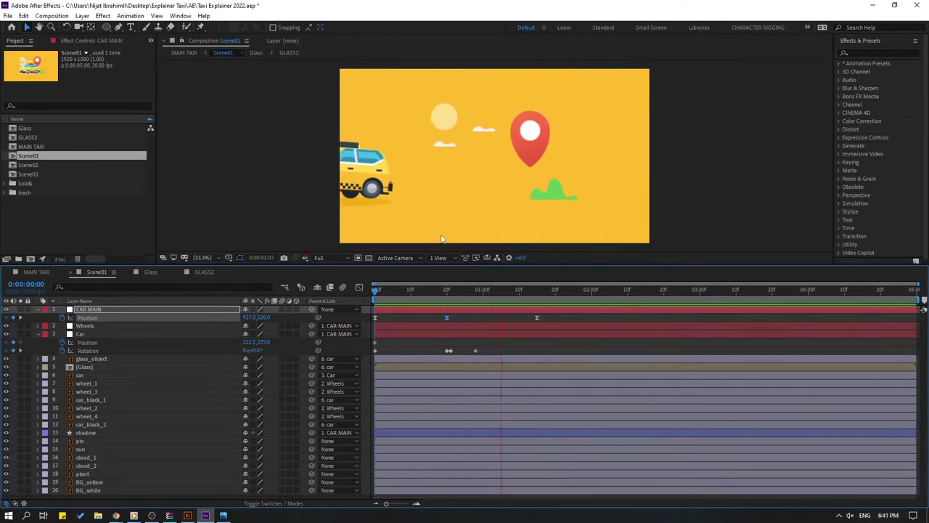
key(space)
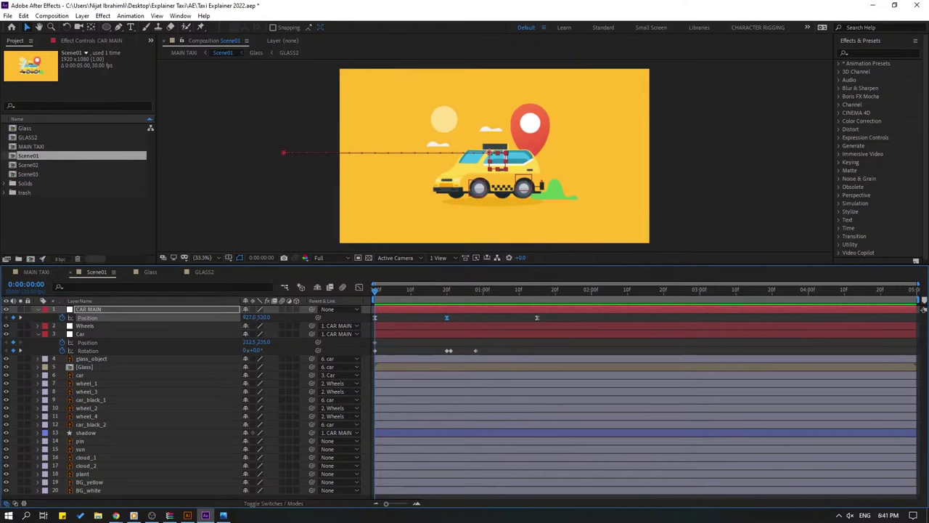
drag(515, 293, 569, 293)
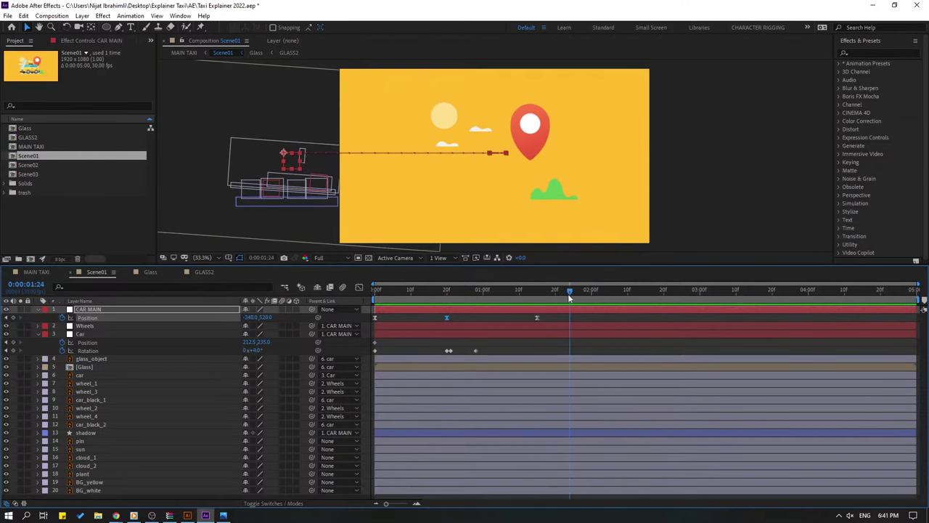
key(space)
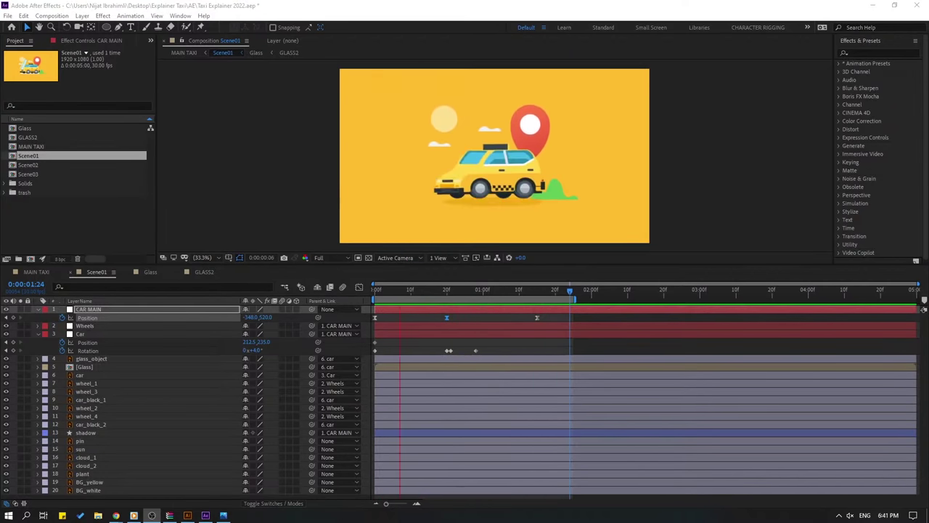
click(376, 290)
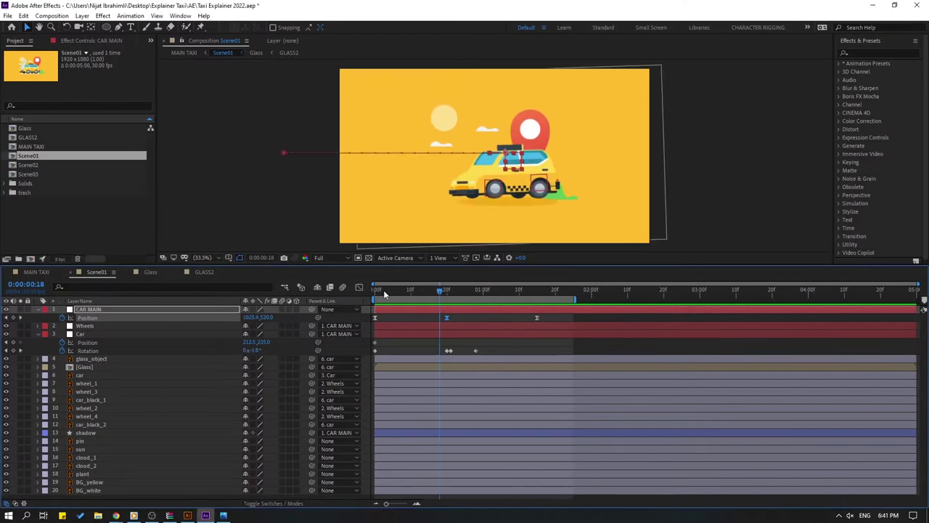
In the Glass precomp, keyframe the reflection layer's Position at frame 0.
double_click(88, 369)
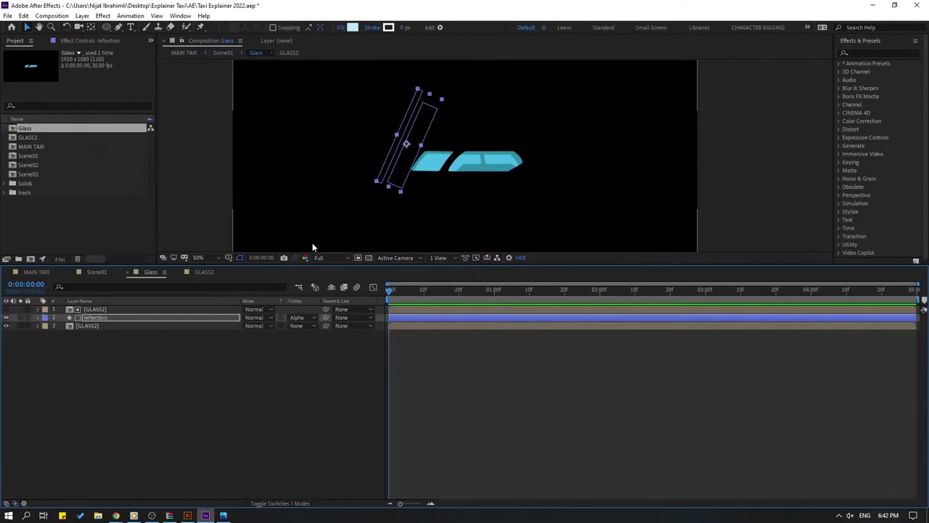
click(99, 318)
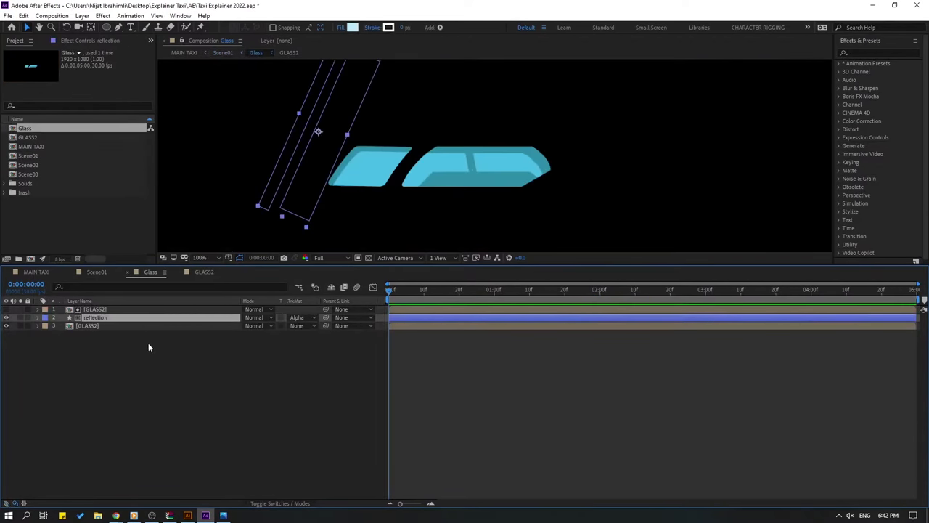
key(p)
click(62, 326)
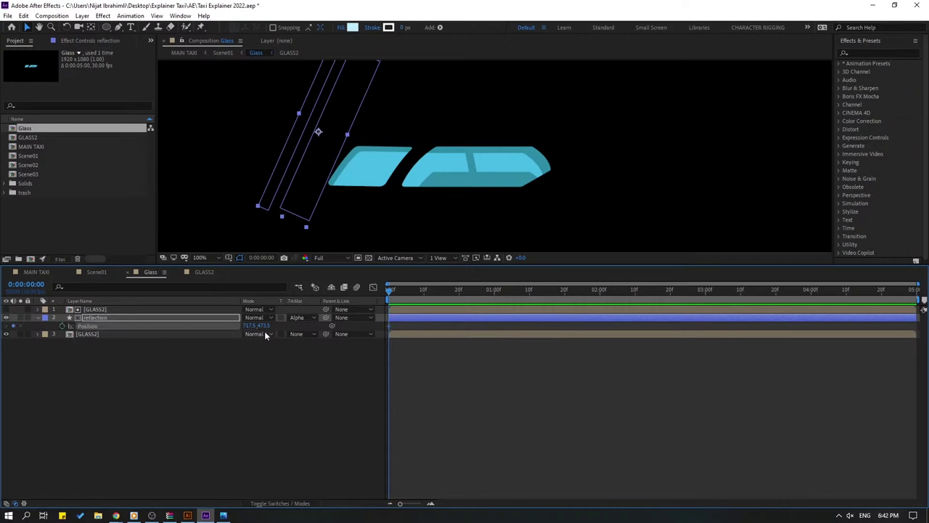
mouse_move(249, 328)
mouse_down()
mouse_move(313, 330)
mouse_move(254, 327)
mouse_up()
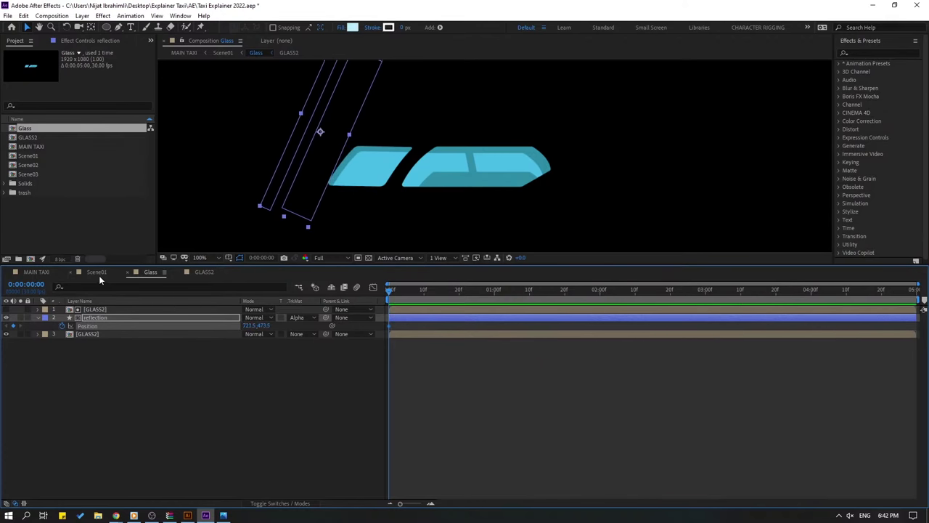
At frame 20, slide the reflection right across the windows and check it in Scene01.
click(99, 274)
drag(379, 292, 448, 303)
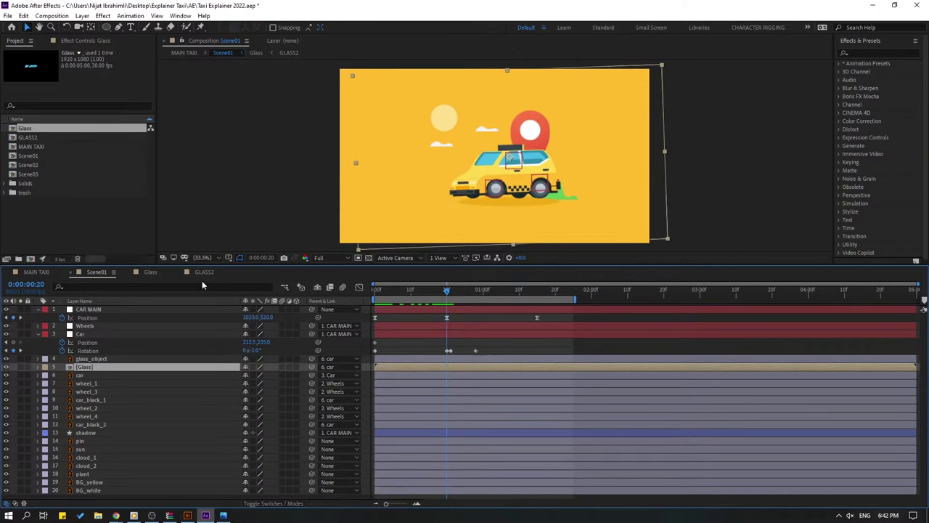
click(148, 272)
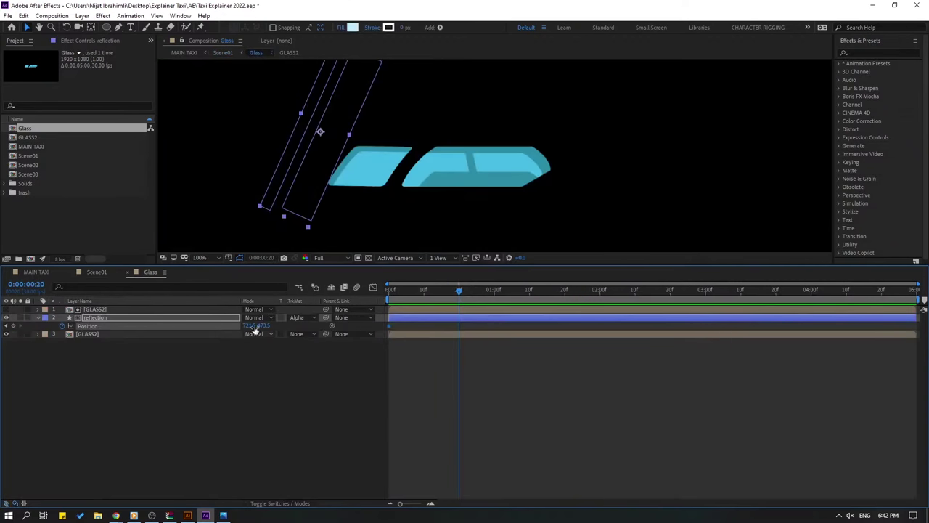
drag(254, 326, 357, 322)
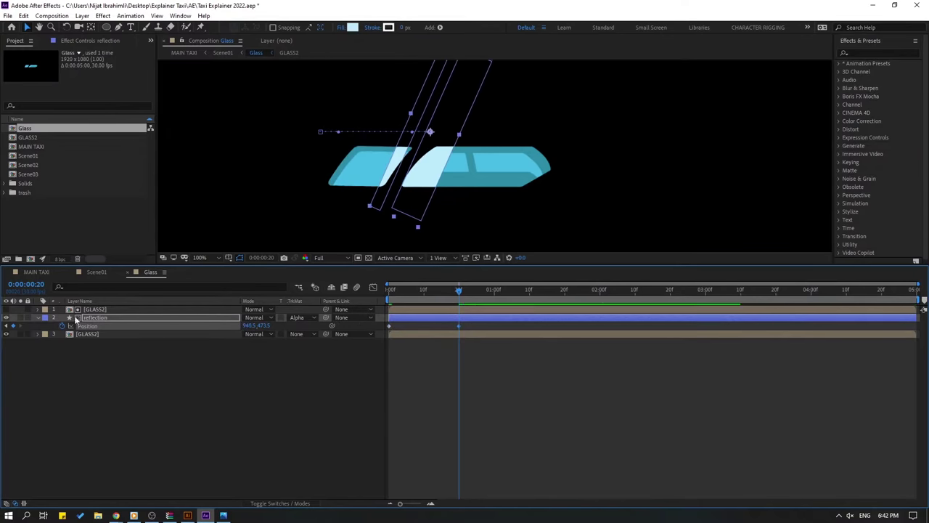
click(88, 274)
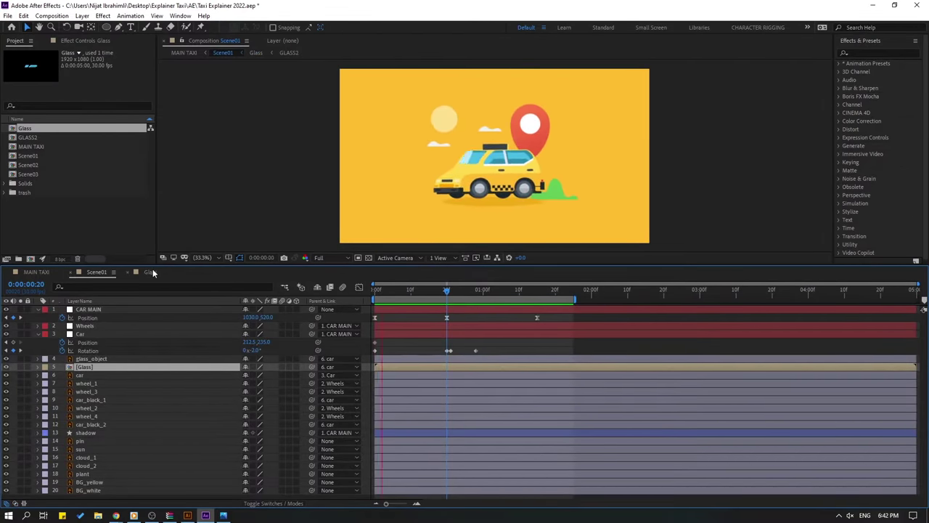
key(space)
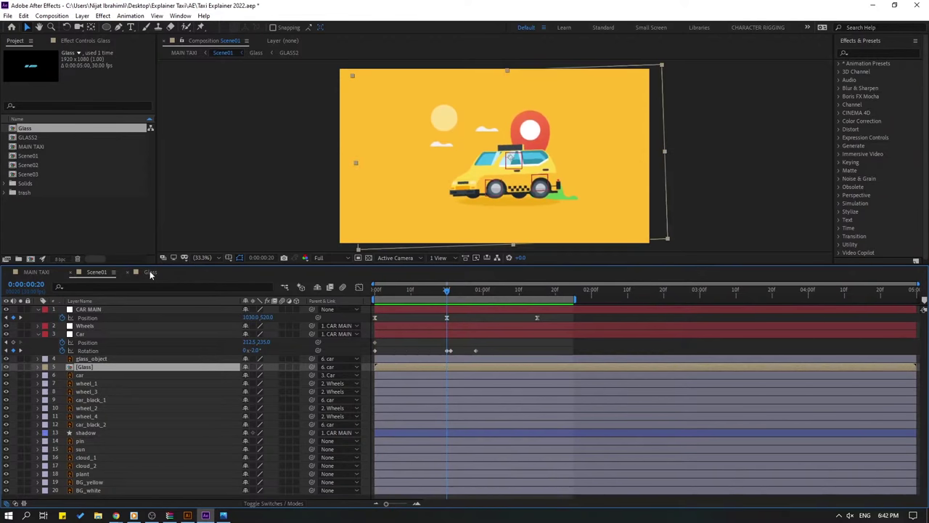
click(150, 273)
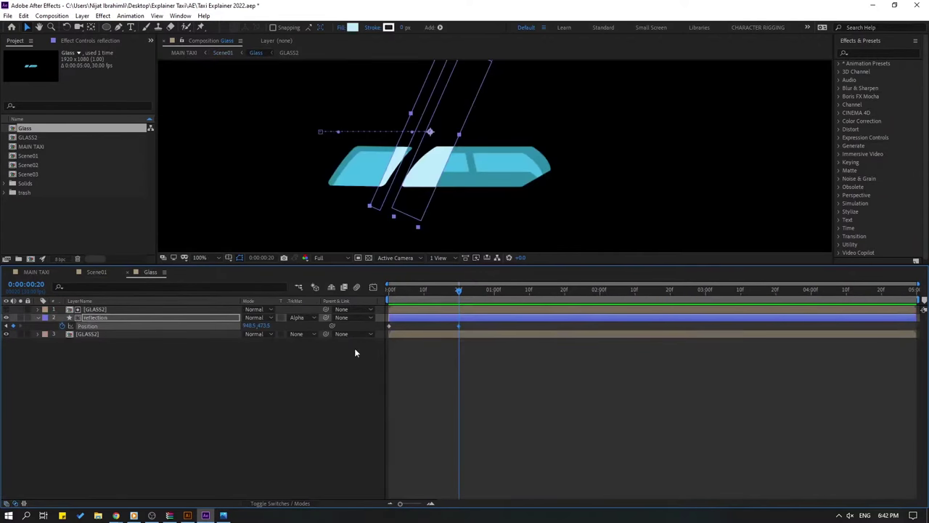
right_click(389, 327)
Easy-ease the reflection's Position keys, sharpen the speed peak, and move the second key later.
mouse_move(436, 446)
click(537, 383)
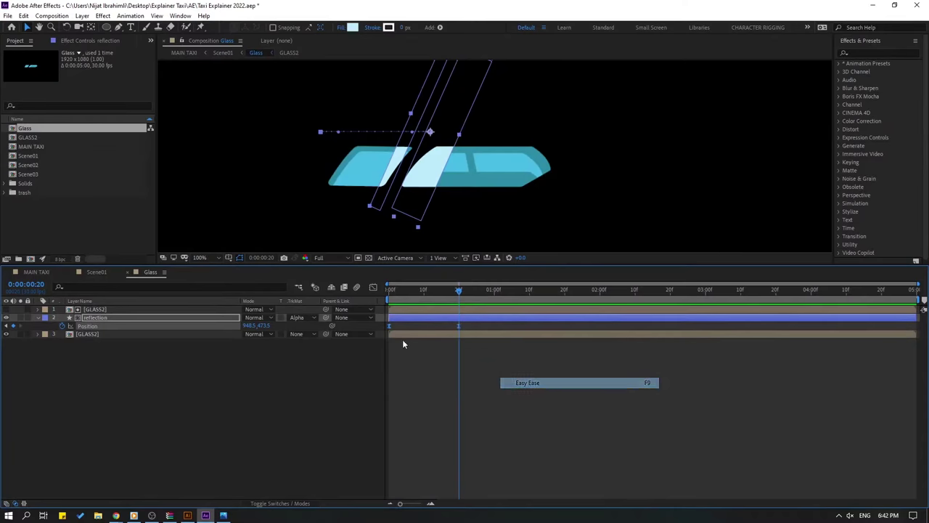
key(shift+F3)
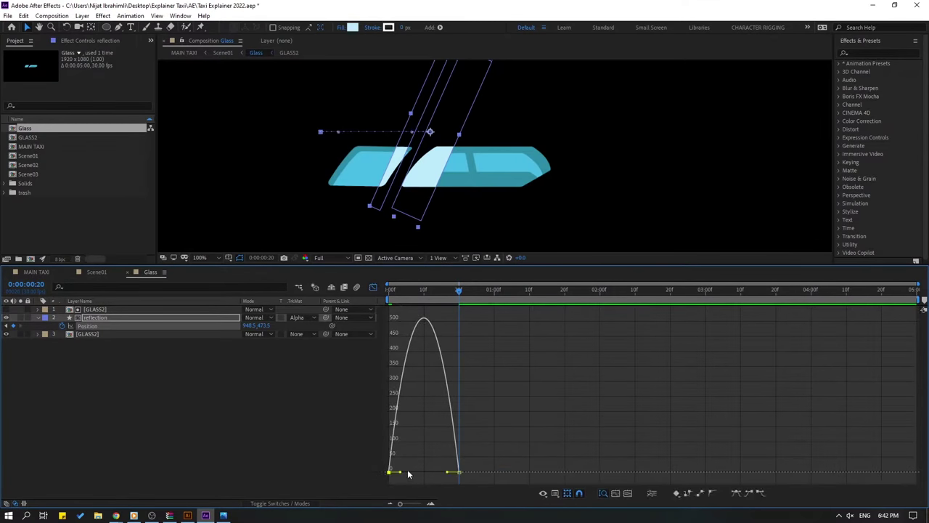
drag(405, 472, 414, 472)
key(space)
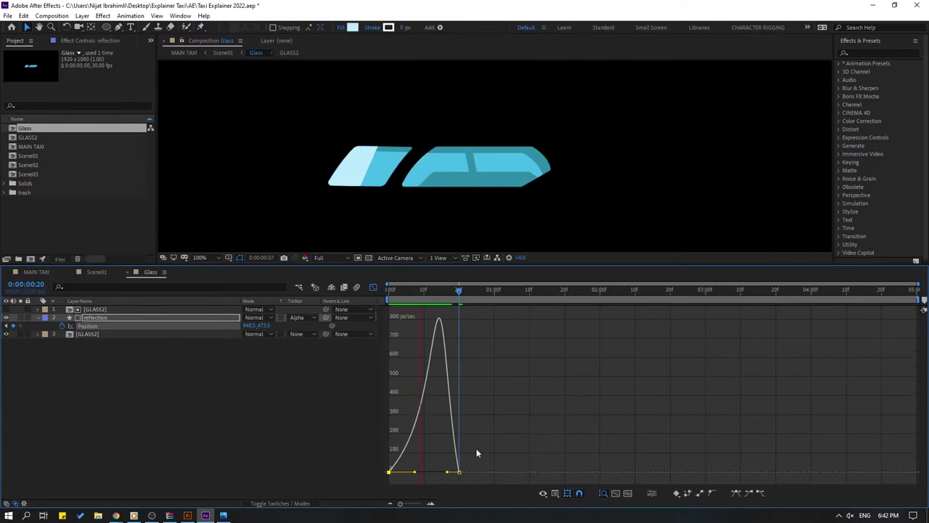
click(419, 475)
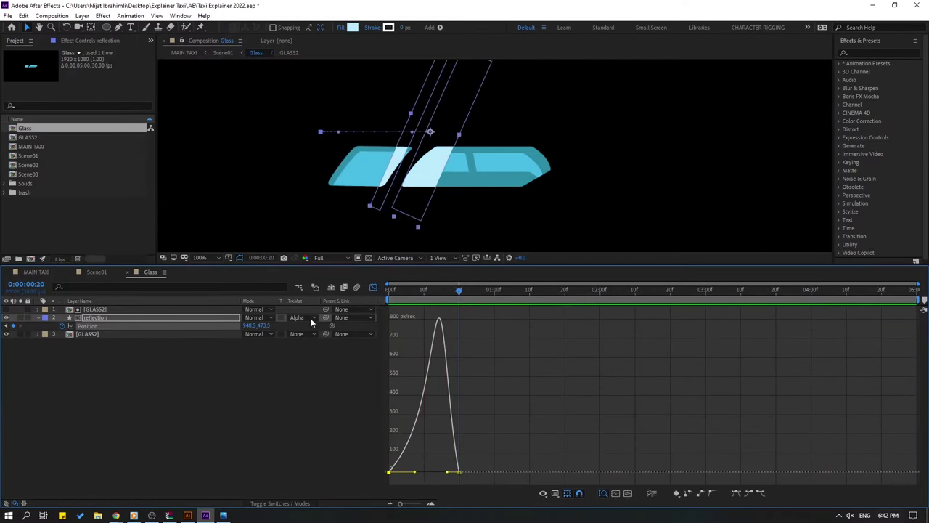
key(shift+F3)
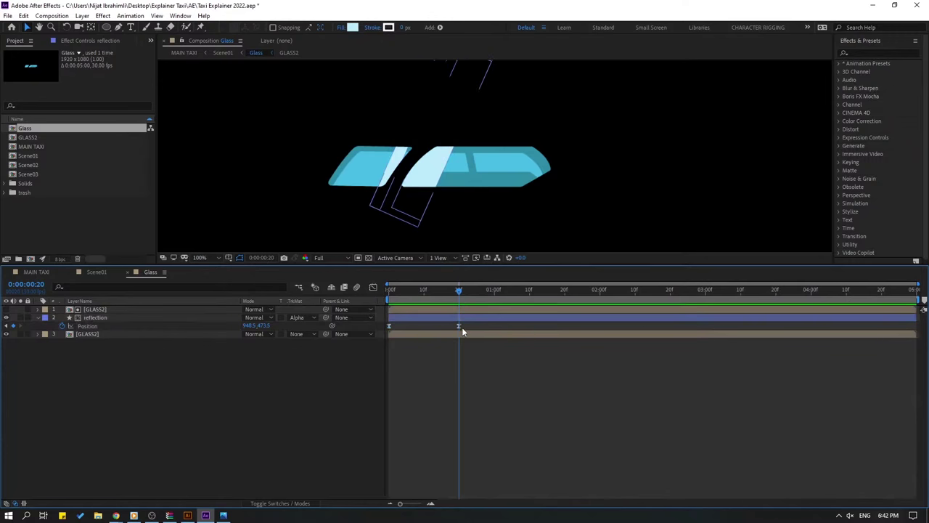
drag(459, 326, 485, 330)
key(space)
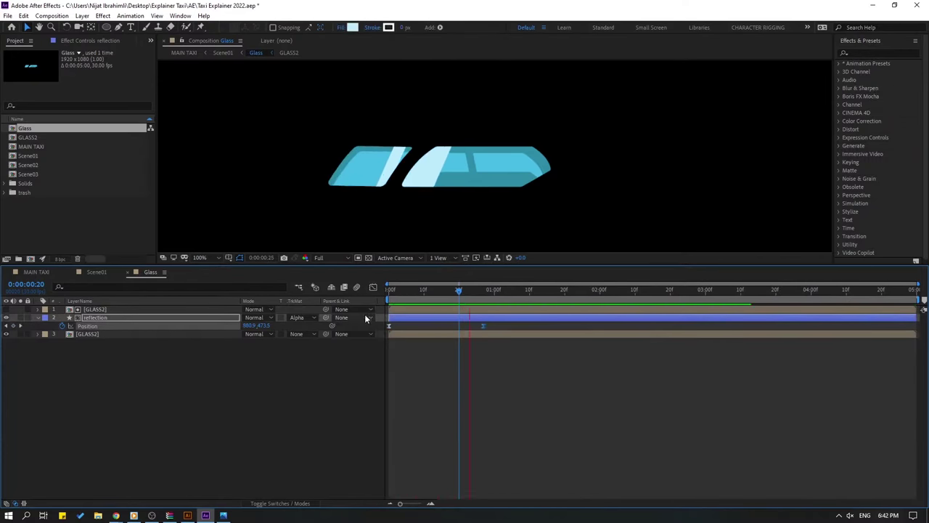
key(space)
Shift the reflection's frame-0 starting position to the right and preview it.
click(97, 272)
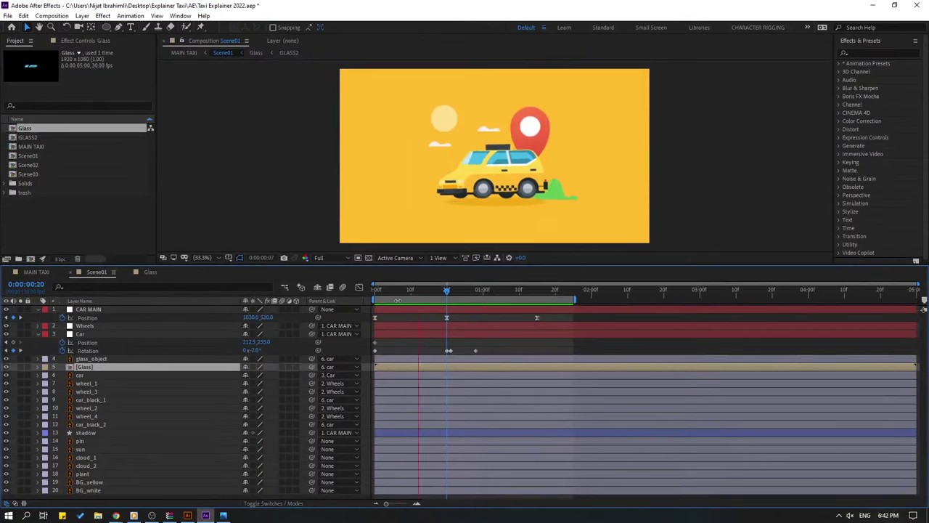
click(150, 273)
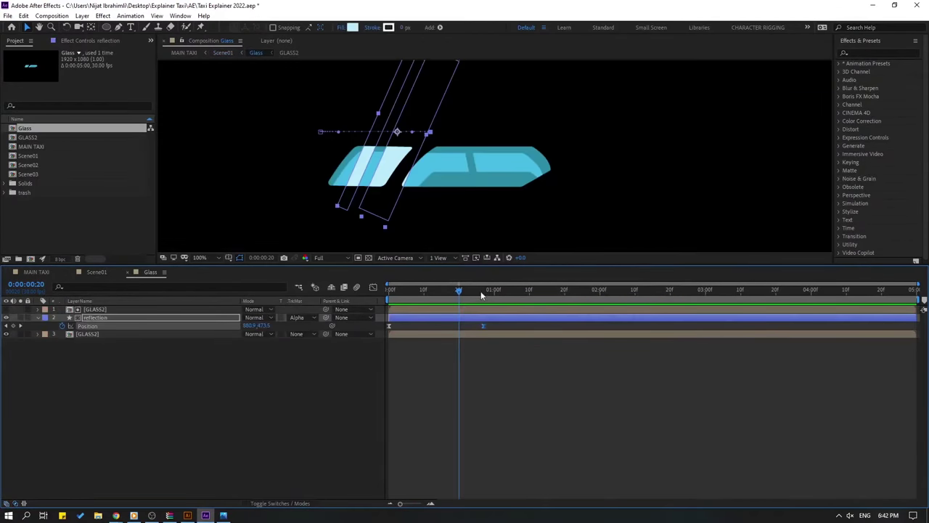
mouse_move(254, 328)
mouse_down()
mouse_move(236, 326)
mouse_move(251, 334)
mouse_up()
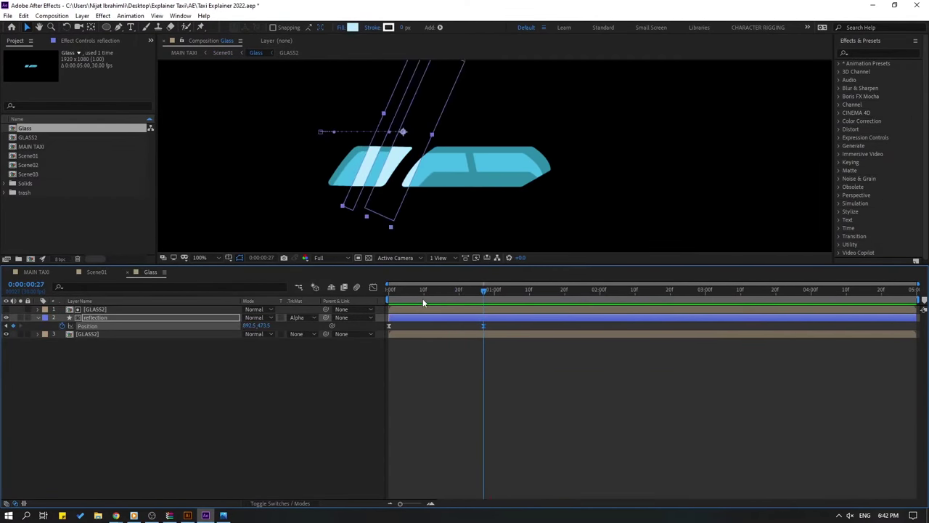
drag(413, 291, 372, 292)
drag(247, 327, 256, 327)
key(space)
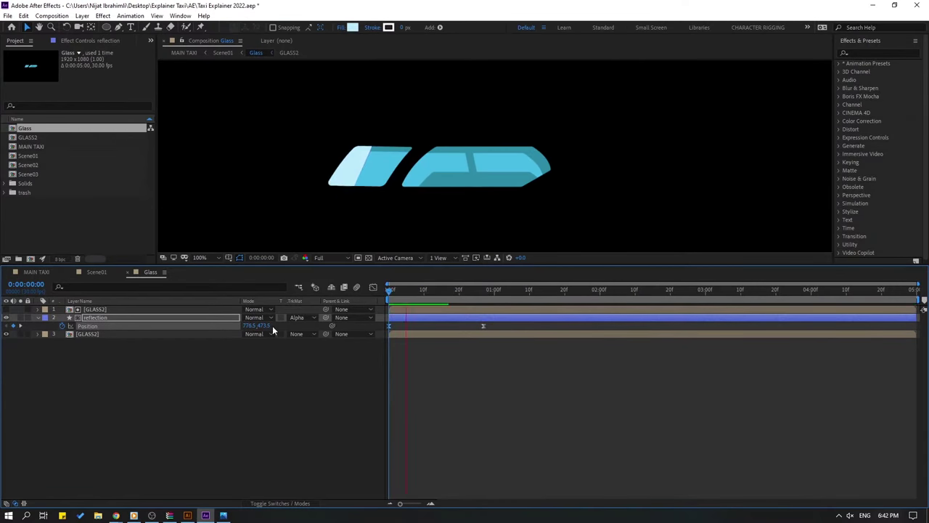
Check Scene01 frames 5–20, move a Position key earlier, and add an X keyframe near frame 26.
click(97, 271)
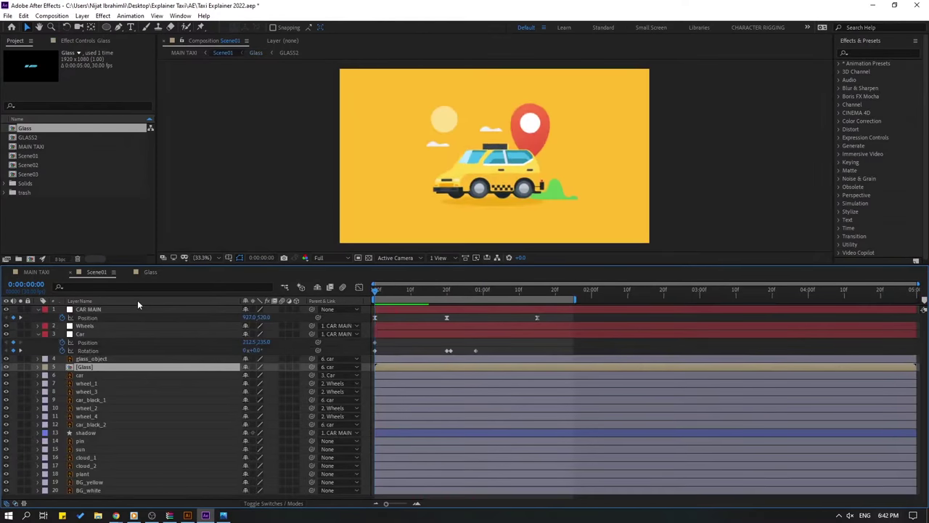
click(393, 291)
drag(394, 292, 448, 296)
key(shift+period)
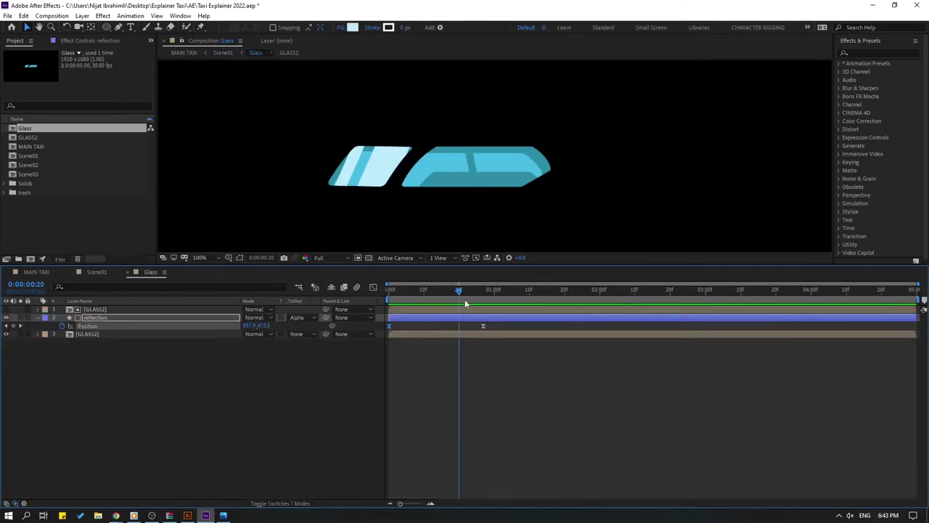
click(466, 291)
drag(482, 325, 465, 325)
click(481, 291)
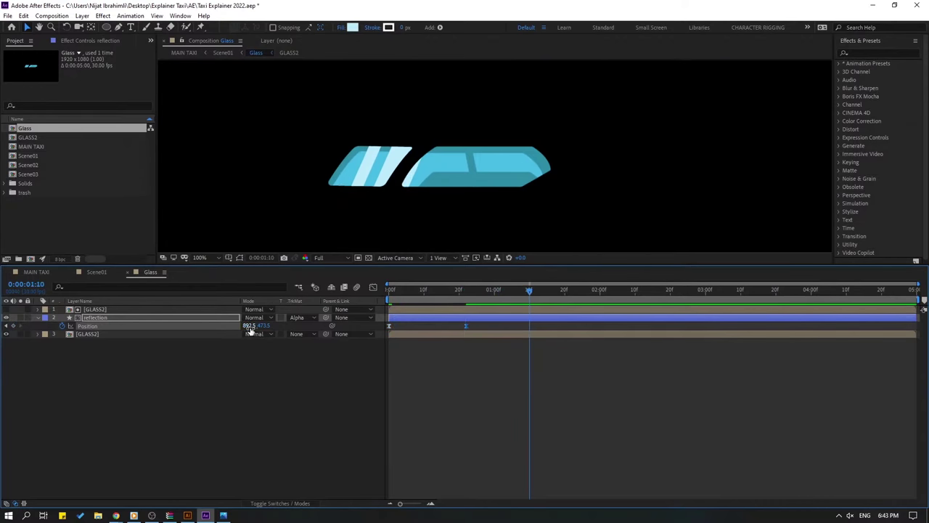
mouse_move(249, 327)
mouse_down()
mouse_move(221, 327)
mouse_move(241, 326)
mouse_up()
Delete the later Position keys and set the reflection's X to about 1335.5, over the right glass.
click(96, 272)
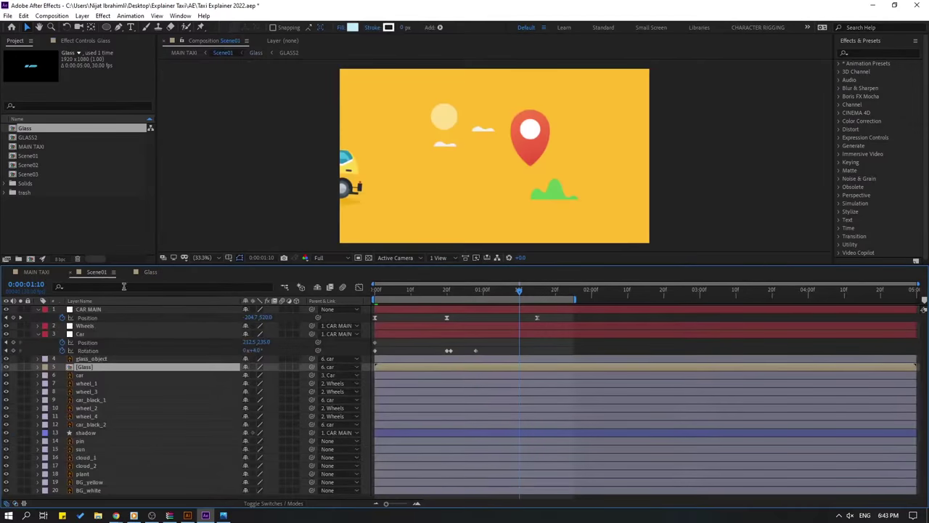
key(space)
key(space)
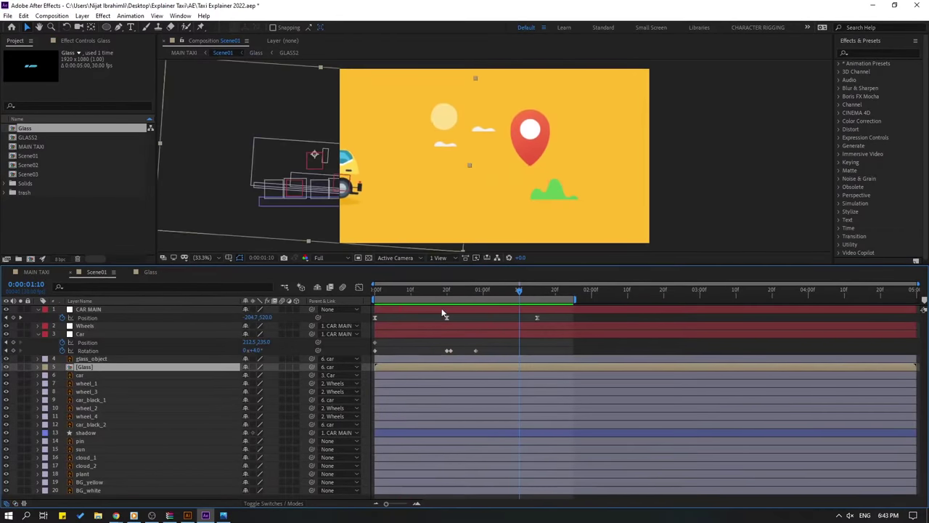
click(147, 271)
key(Home)
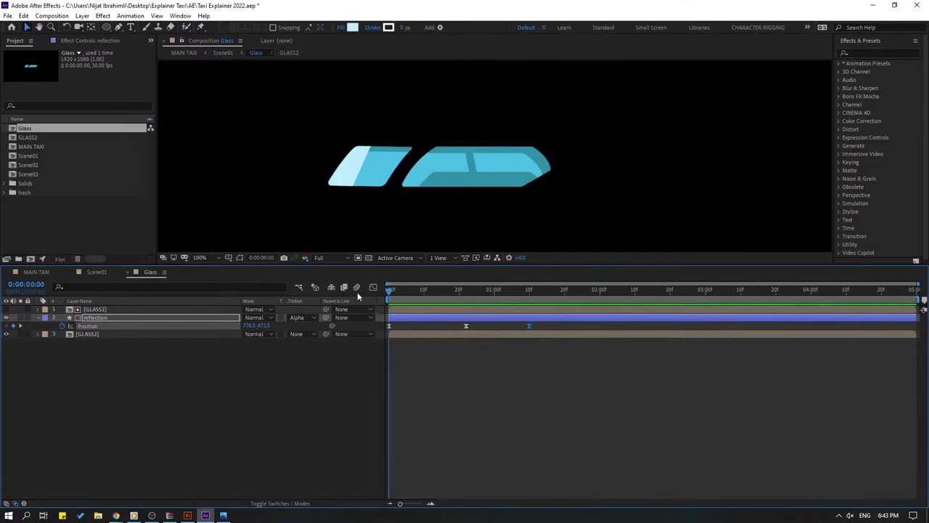
drag(546, 325, 481, 329)
key(Delete)
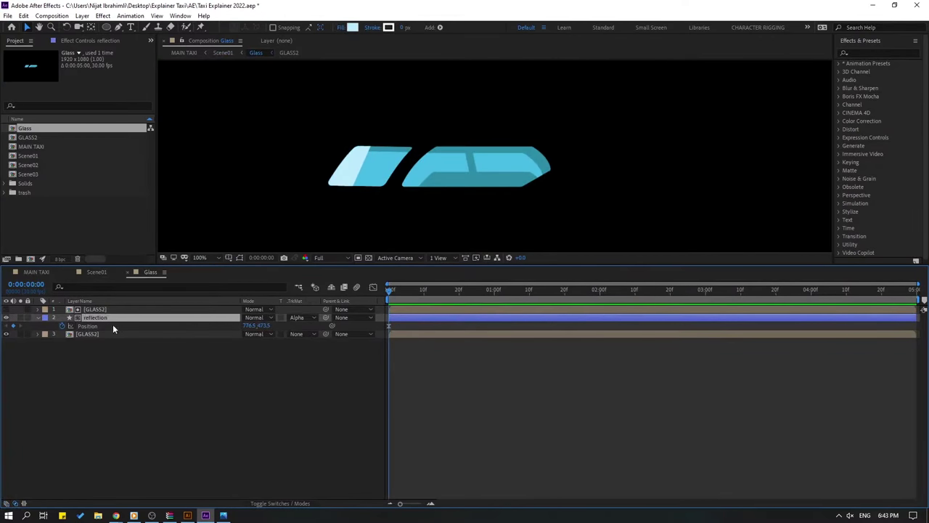
drag(245, 327, 305, 327)
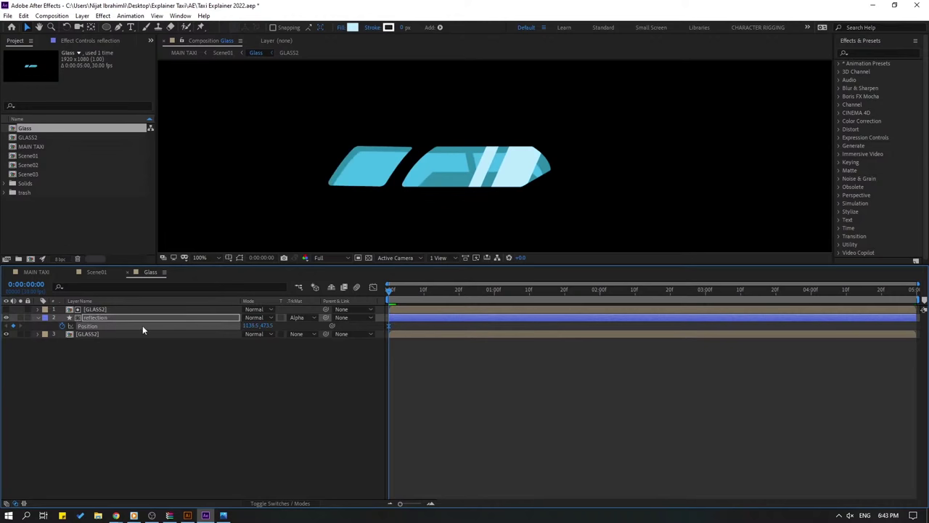
Tilt the reflection stripes to 39° and nudge the layer slightly right.
key(shift+r)
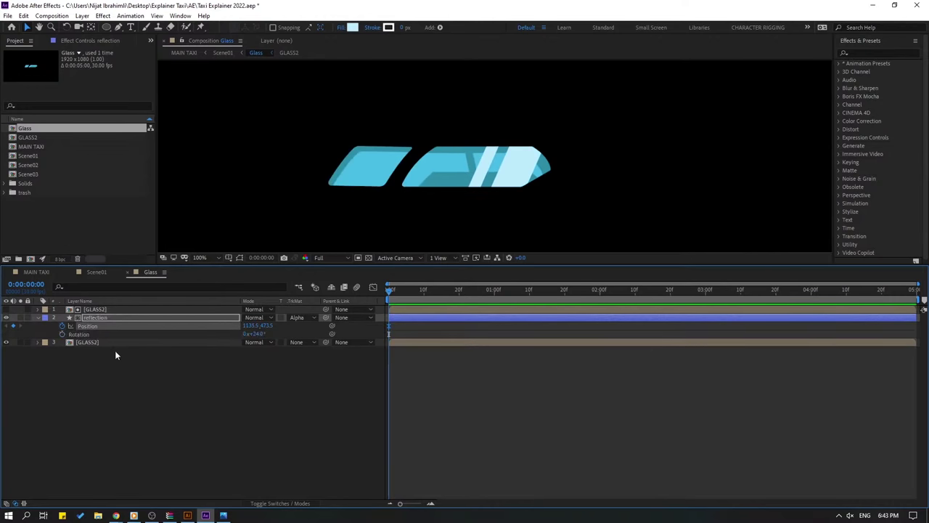
drag(259, 333, 275, 342)
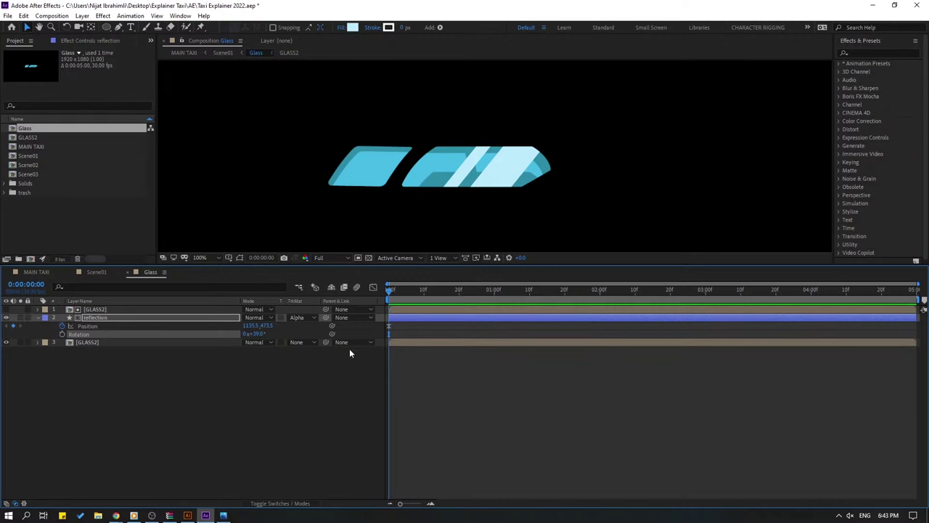
drag(251, 326, 273, 327)
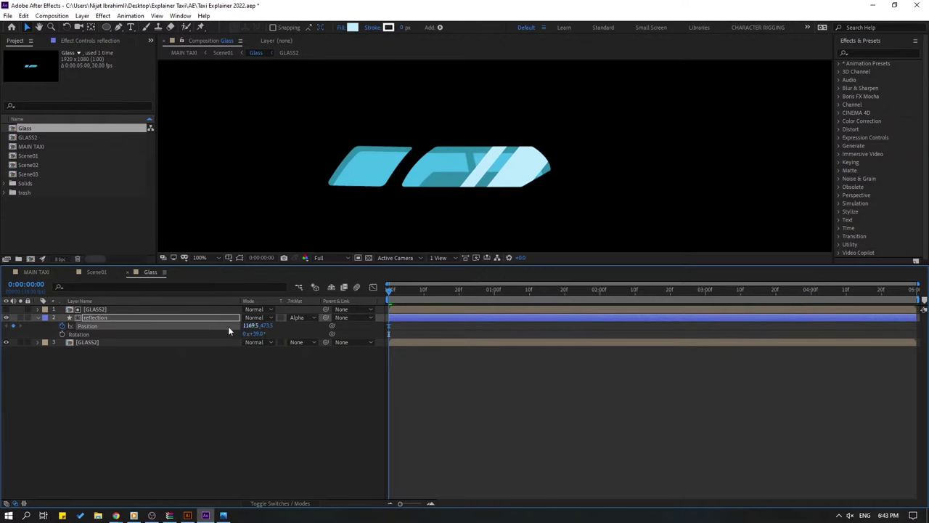
Keyframe the reflection left, sweep it right across the glass, and retime that key later.
click(87, 272)
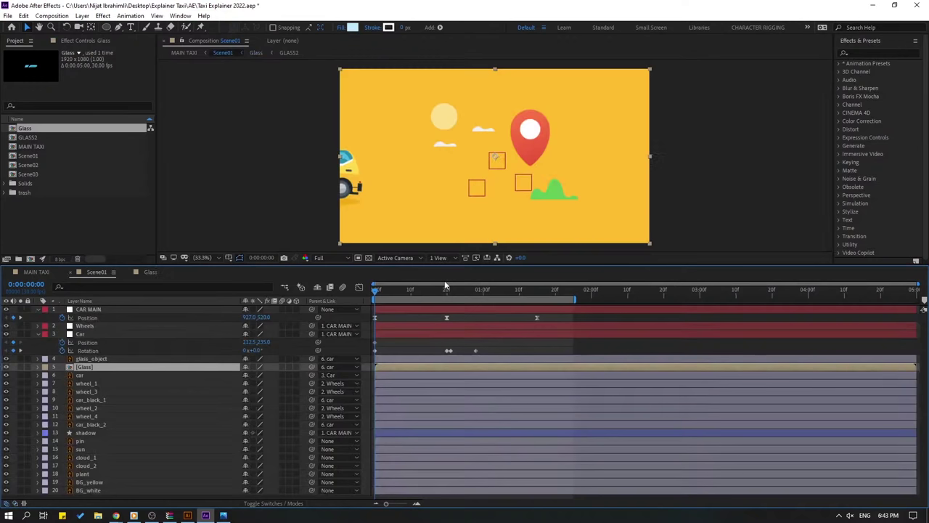
drag(376, 290, 446, 298)
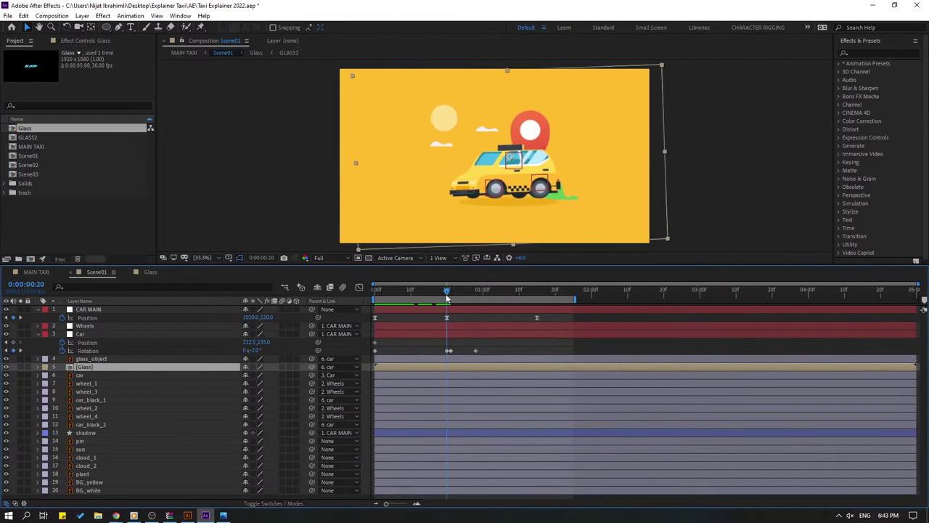
click(151, 272)
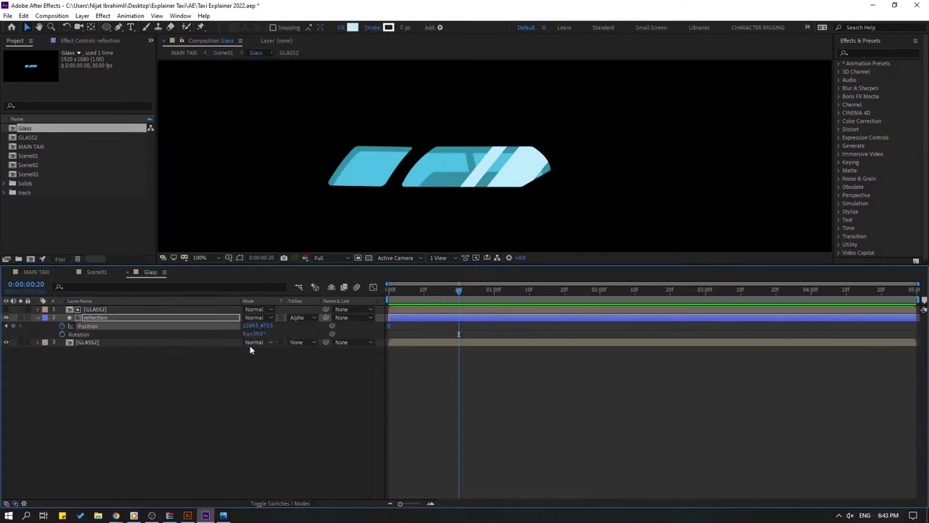
drag(249, 326, 197, 326)
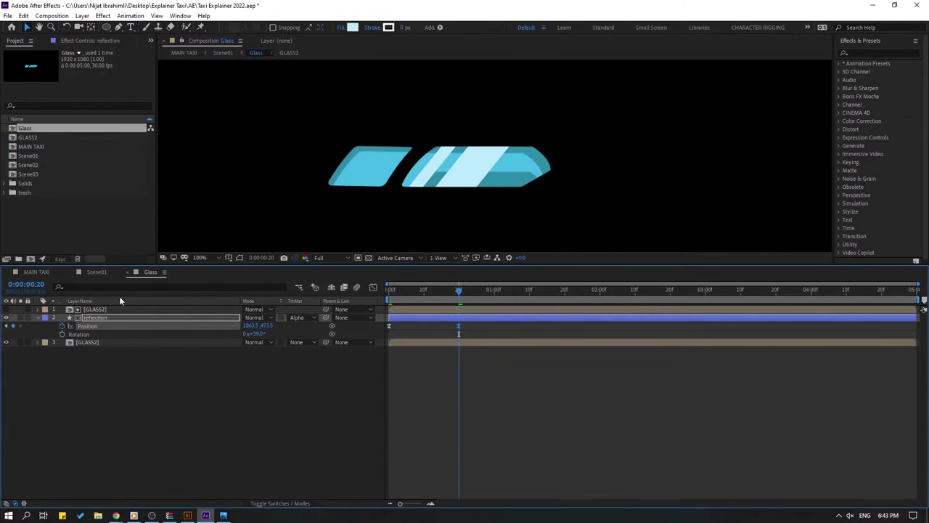
click(96, 272)
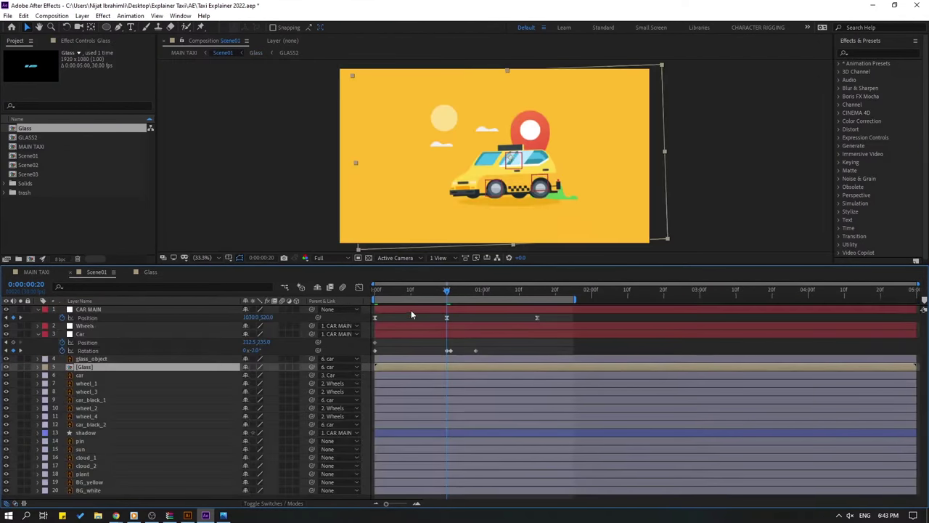
click(149, 272)
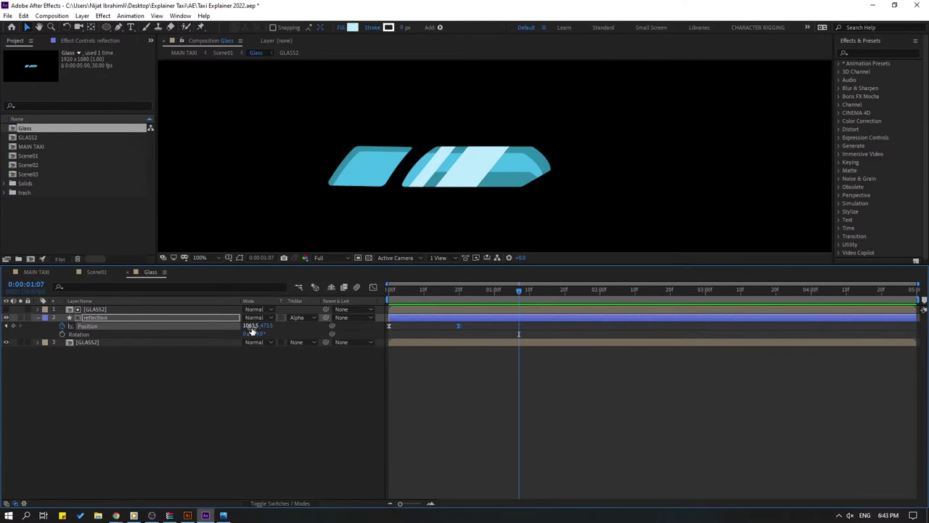
drag(254, 327, 366, 331)
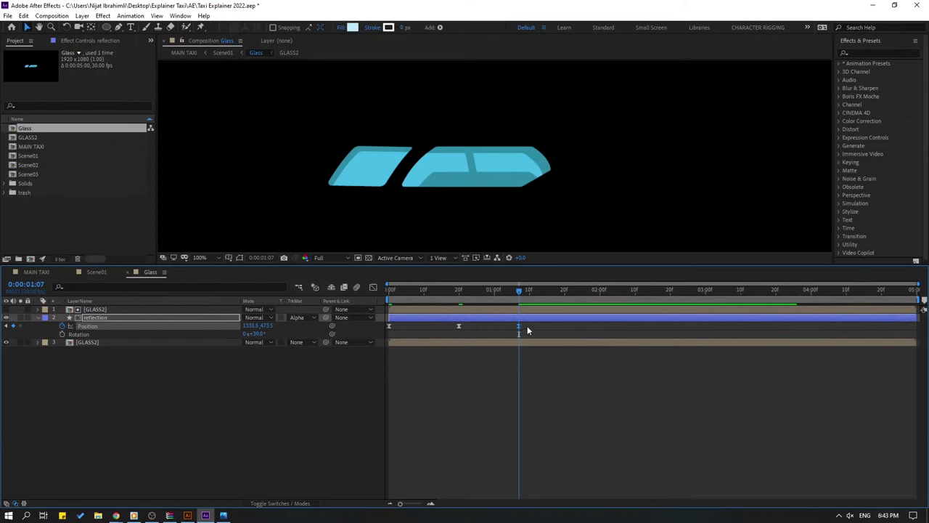
drag(527, 331, 556, 324)
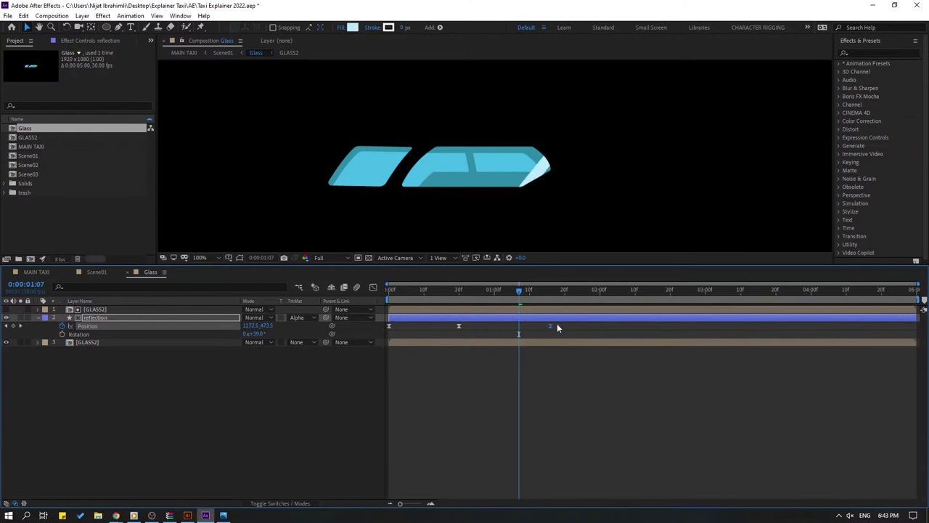
click(370, 289)
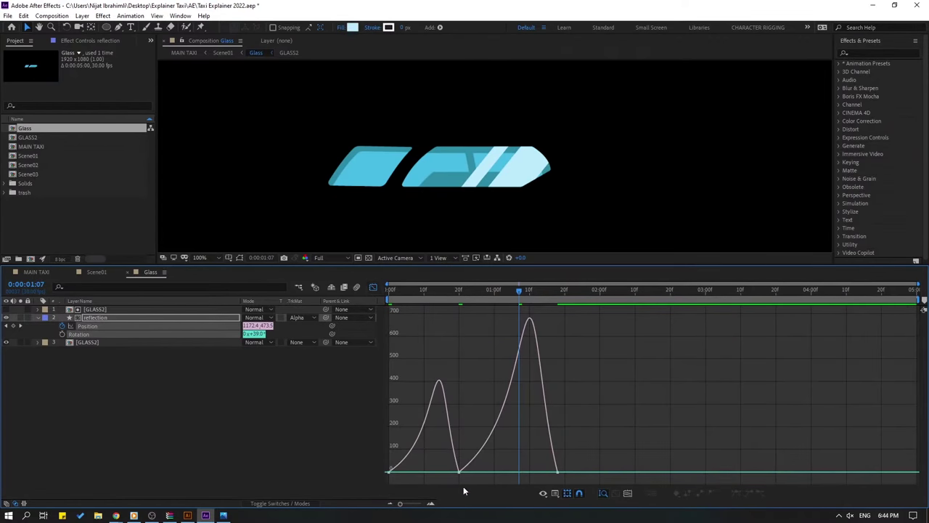
Raise the first speed peak, then set all reflection Position keys to Linear spatial interpolation.
drag(436, 457, 423, 471)
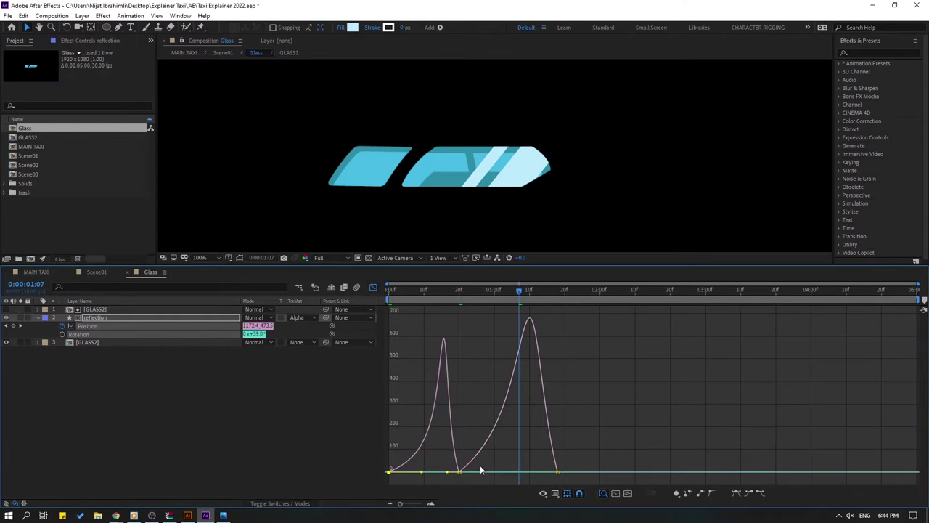
click(373, 289)
drag(579, 333, 397, 332)
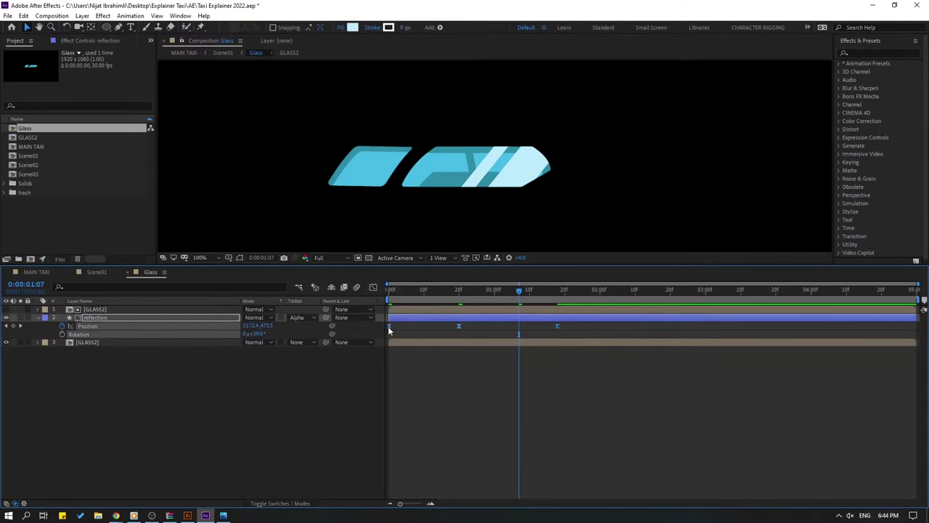
right_click(389, 329)
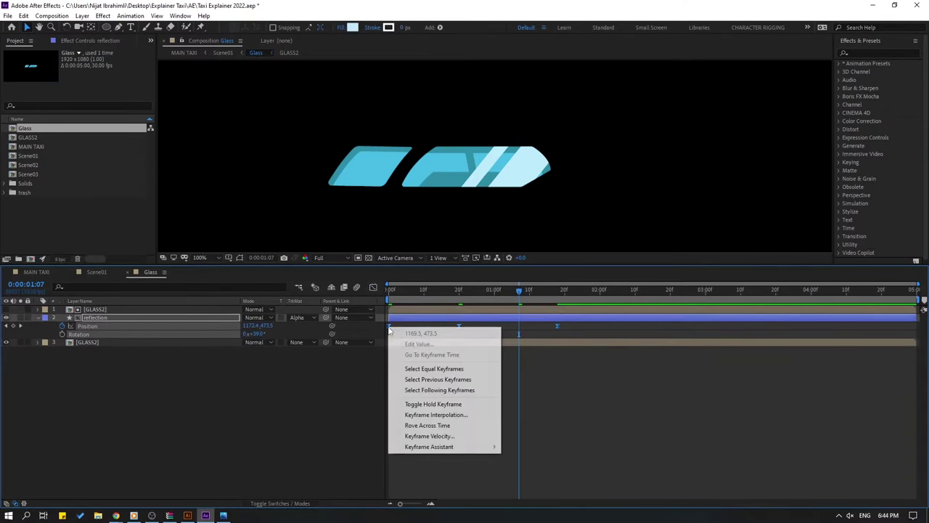
click(412, 415)
click(697, 201)
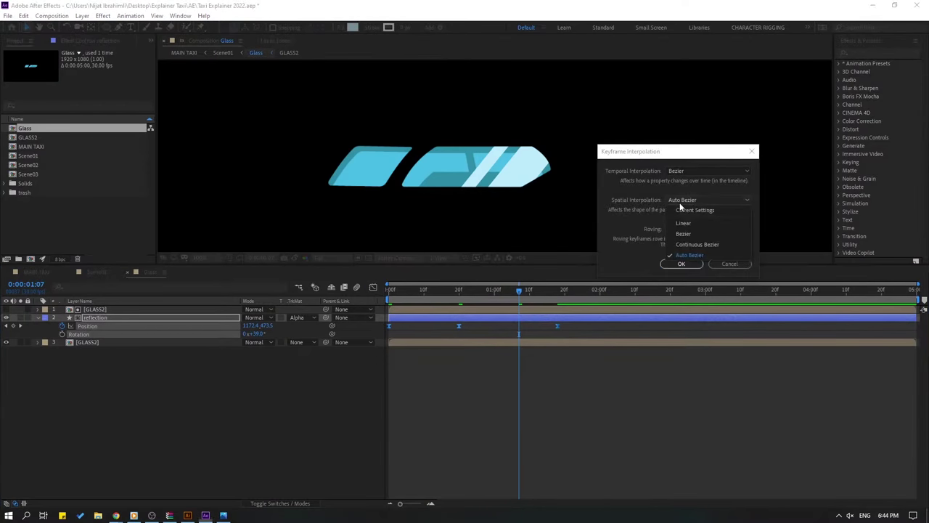
click(683, 225)
click(666, 264)
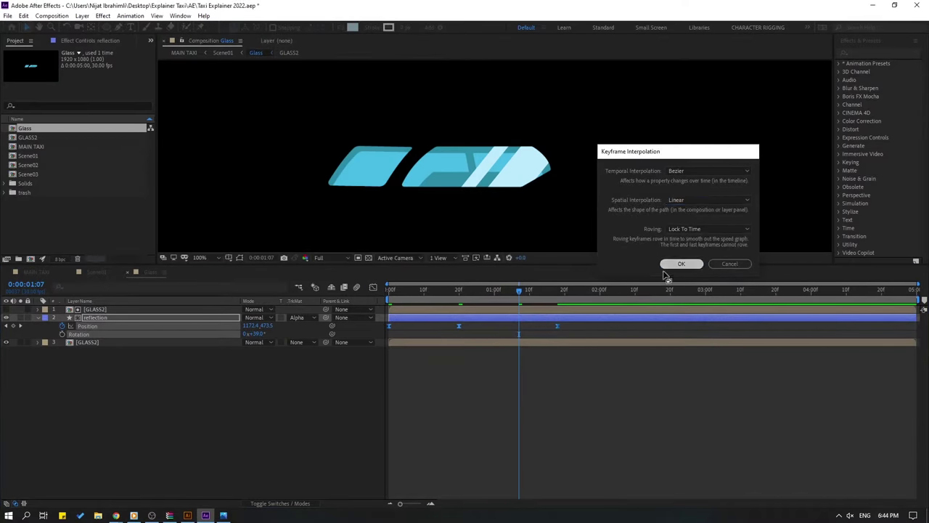
click(465, 409)
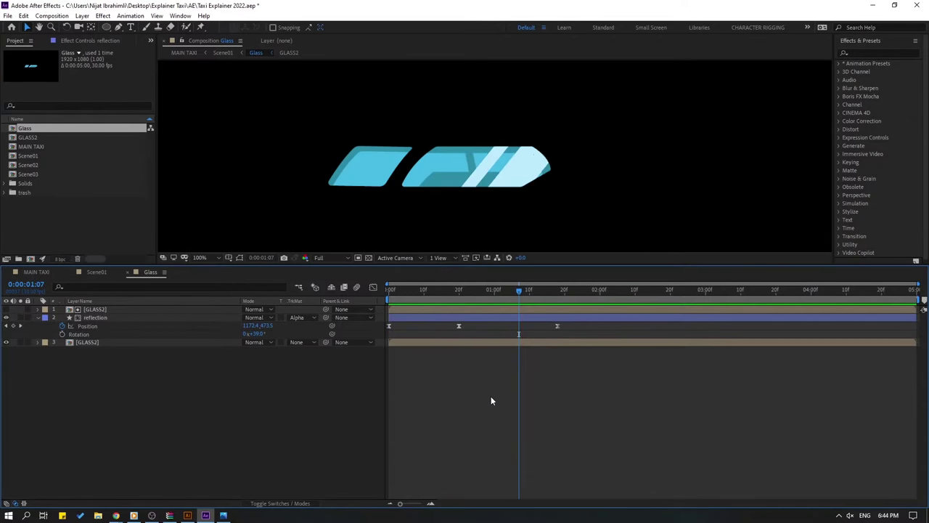
Stop the Scene01 preview and scrub the taxi's opening frames to check timing.
click(96, 272)
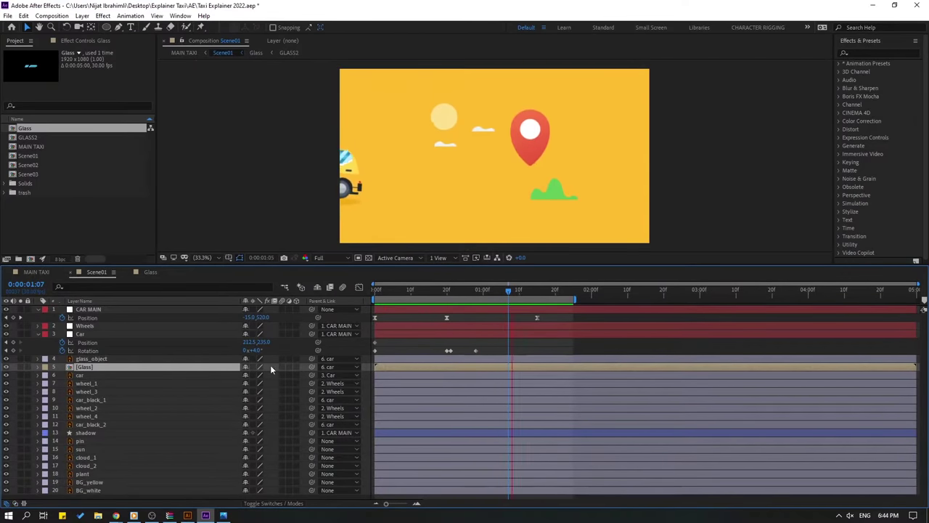
key(space)
click(376, 293)
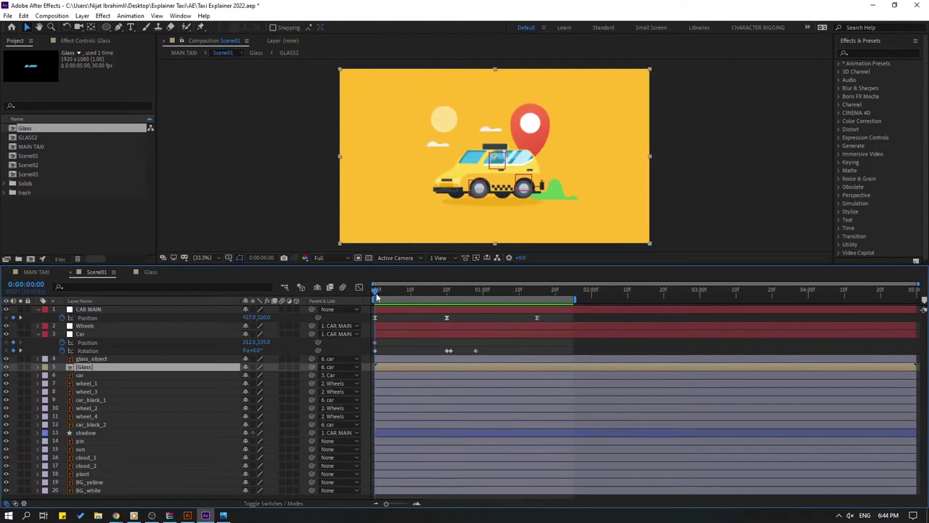
mouse_move(390, 292)
mouse_down()
mouse_move(435, 294)
mouse_move(375, 294)
mouse_up()
click(149, 271)
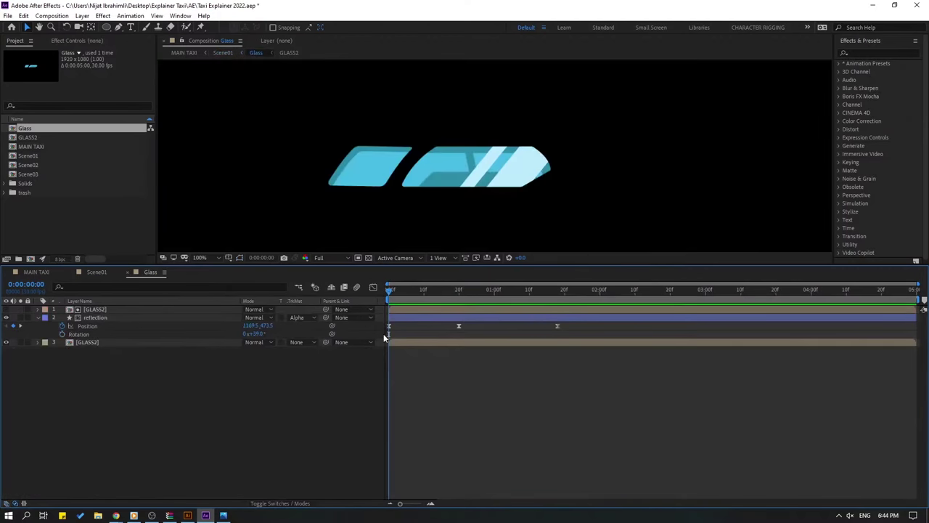
Clear the reflection's old Position keys and key a new start position to the left.
click(523, 326)
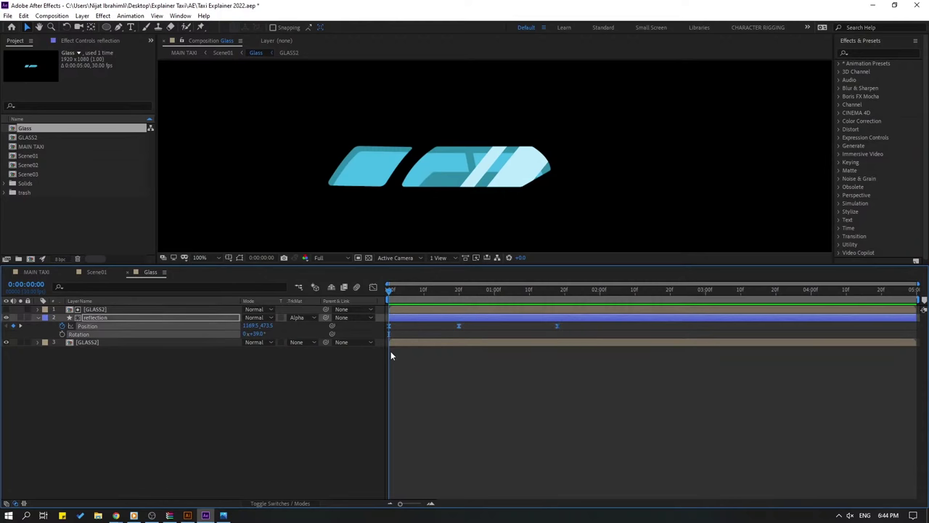
key(Delete)
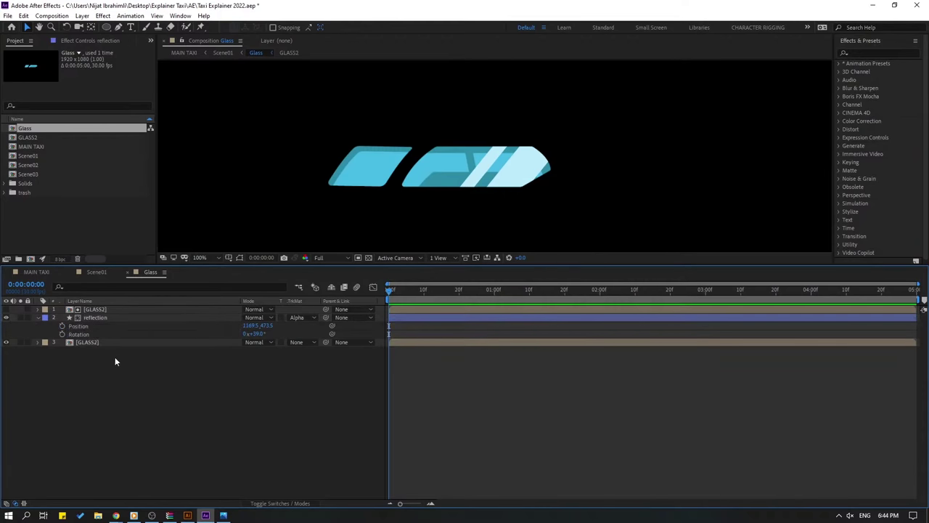
click(78, 326)
drag(253, 325, 160, 329)
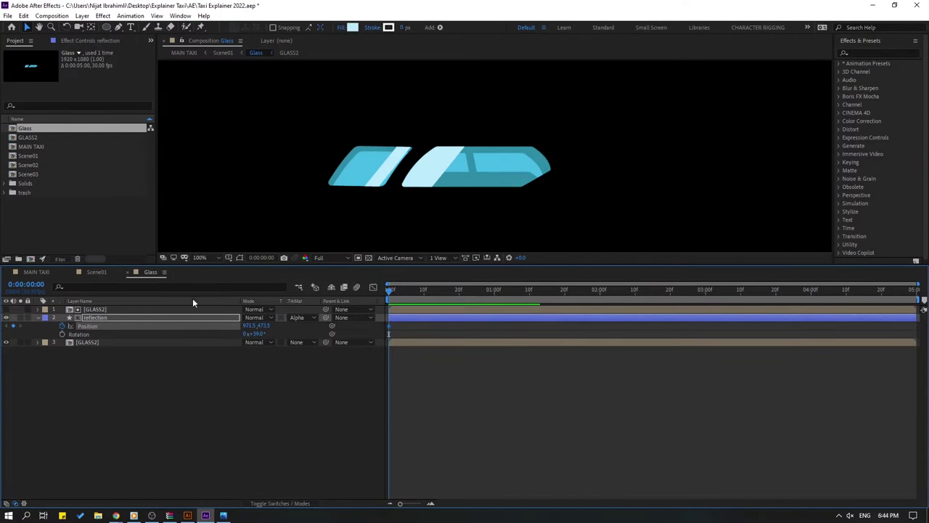
Check Scene01 up to frame 21, then key the reflection off the glass at 0:00:01:09 (728.5, 473.5).
click(97, 272)
drag(376, 293, 453, 294)
click(150, 272)
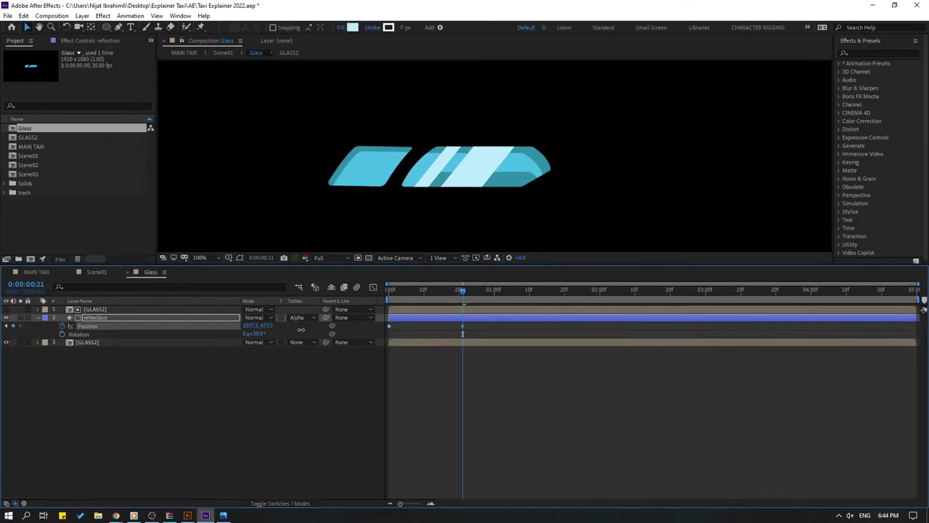
click(96, 272)
drag(380, 296, 450, 301)
key(space)
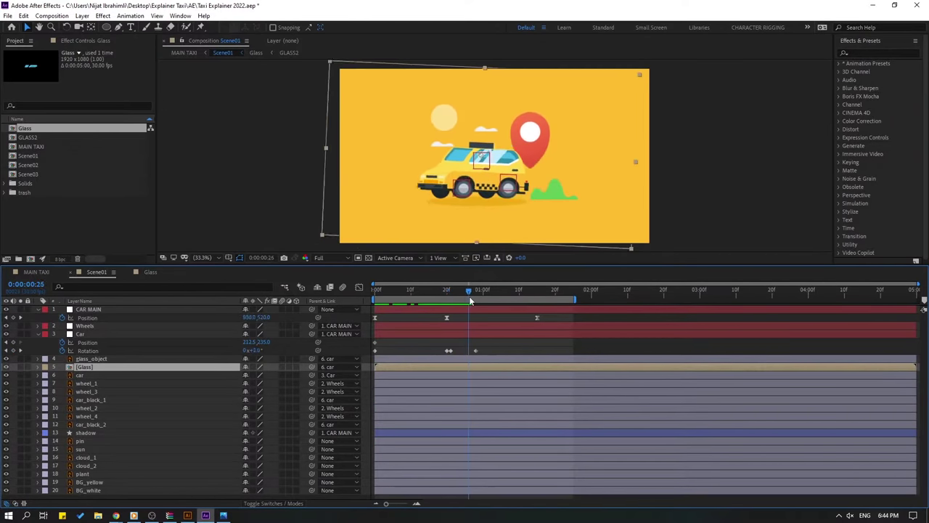
click(150, 271)
drag(488, 289, 525, 289)
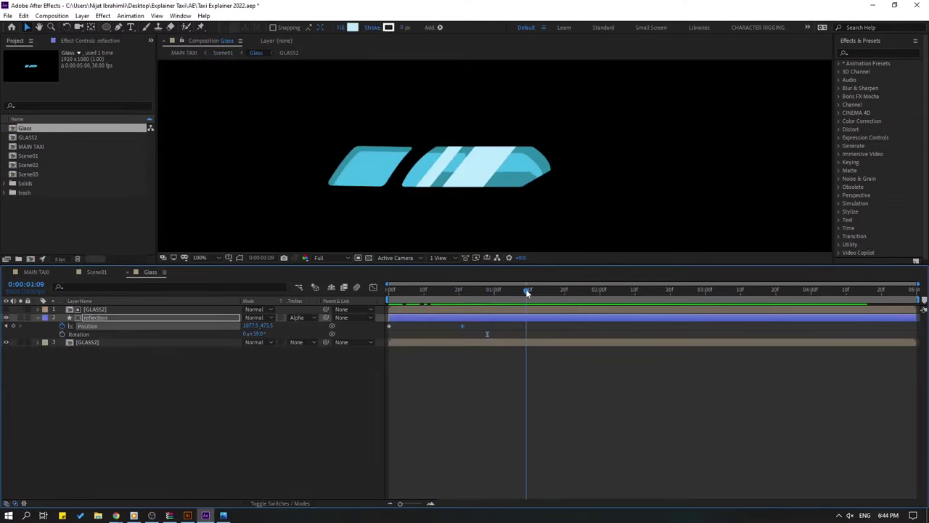
drag(263, 327, 88, 328)
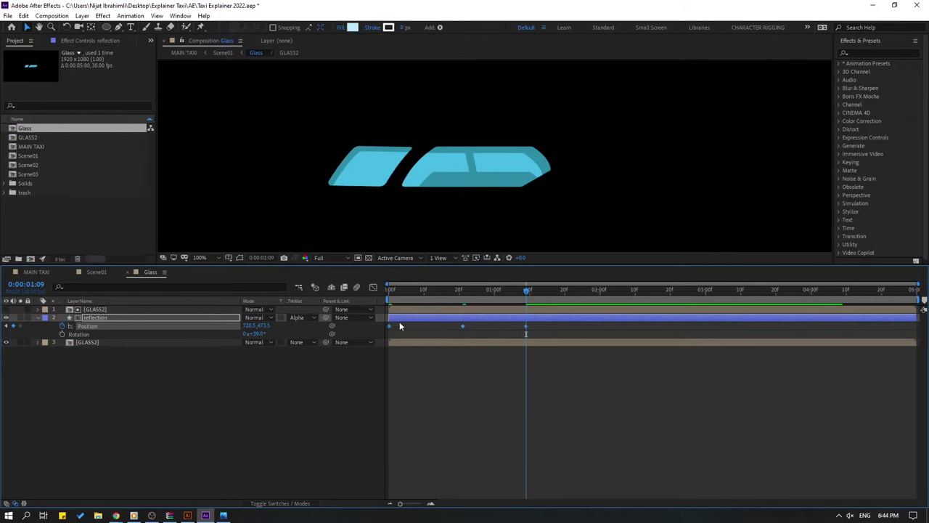
Easy-ease the reflection's Position keys and give them Linear spatial interpolation.
right_click(390, 326)
mouse_move(451, 445)
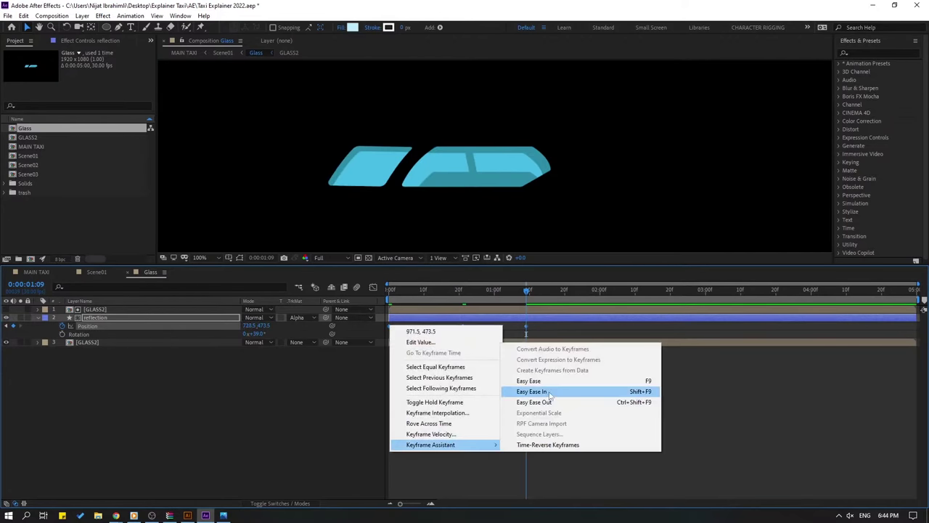
click(528, 381)
right_click(528, 328)
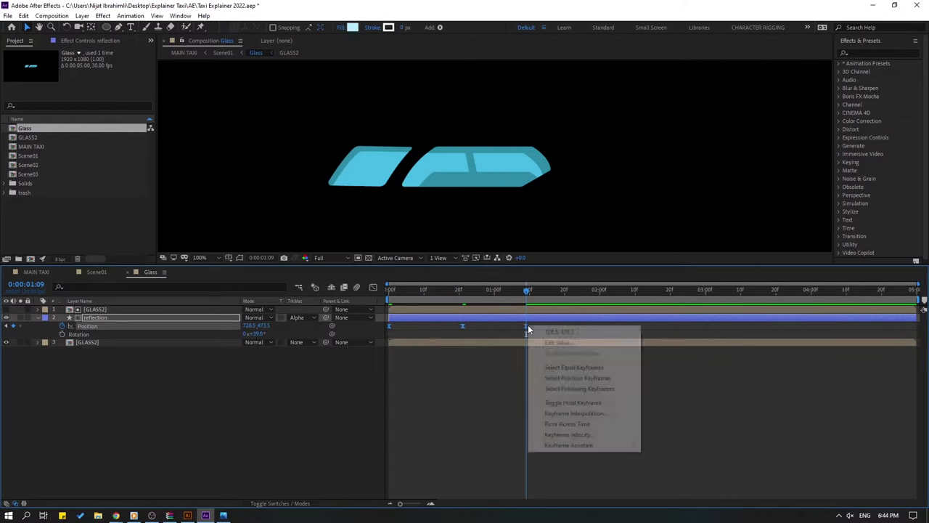
click(561, 414)
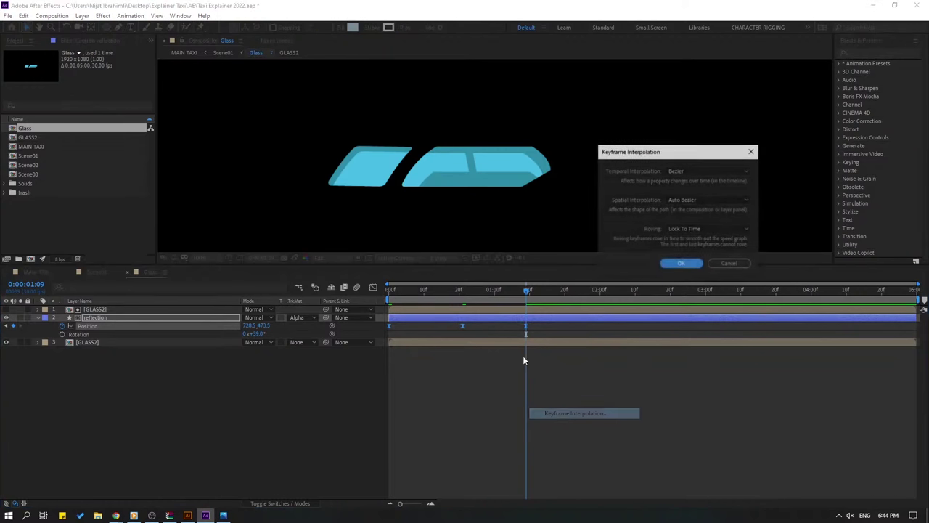
click(684, 202)
click(682, 226)
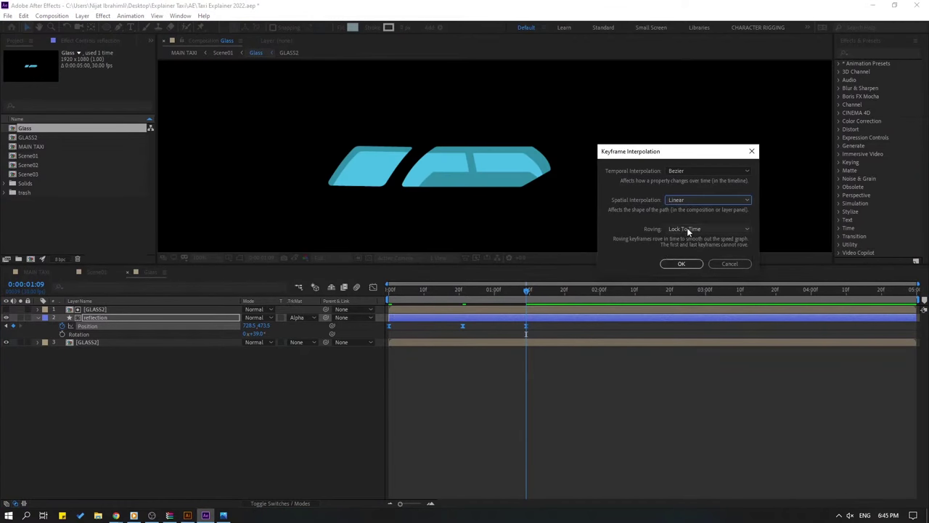
click(681, 264)
Preview the sweep in Scene01 from the start, then select the reflection layer in the Glass comp.
drag(473, 290, 435, 290)
click(92, 273)
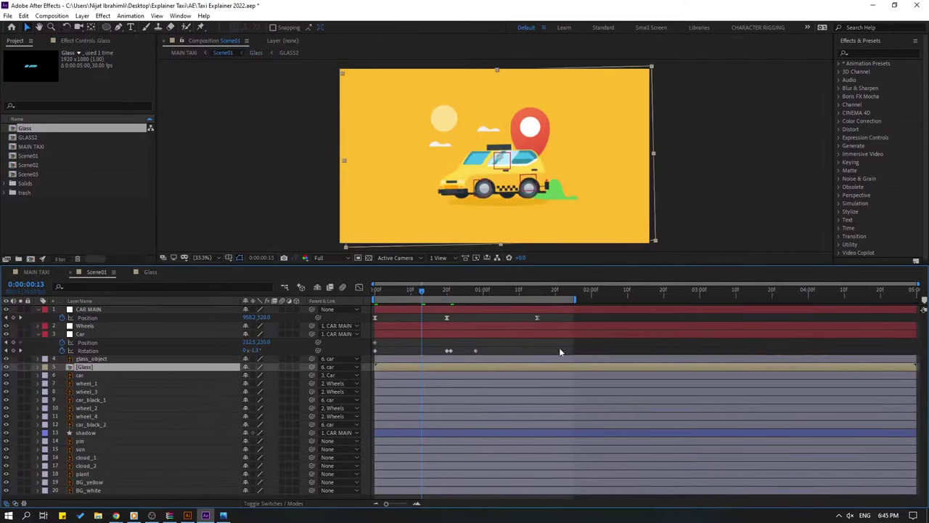
drag(398, 290, 376, 291)
key(space)
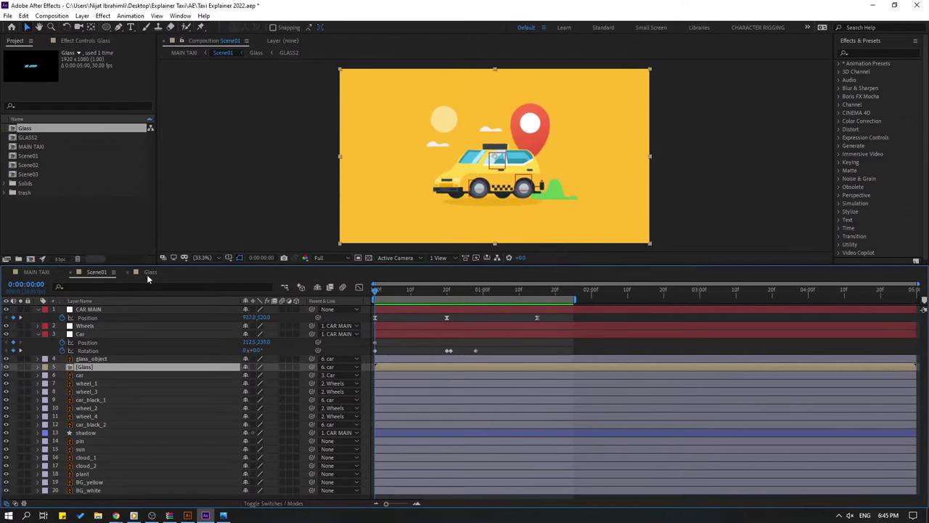
click(148, 272)
click(449, 318)
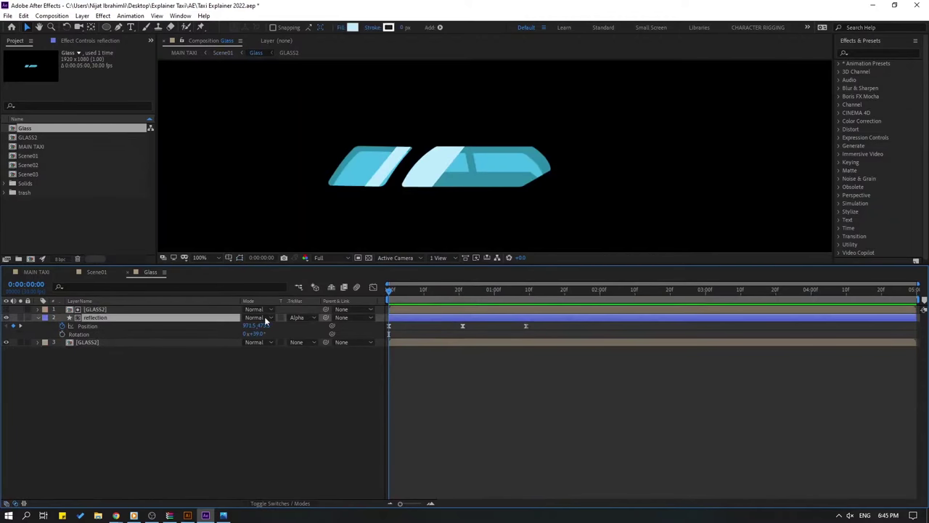
Lower the reflection layer's Opacity to dim the highlight and preview it.
key(t)
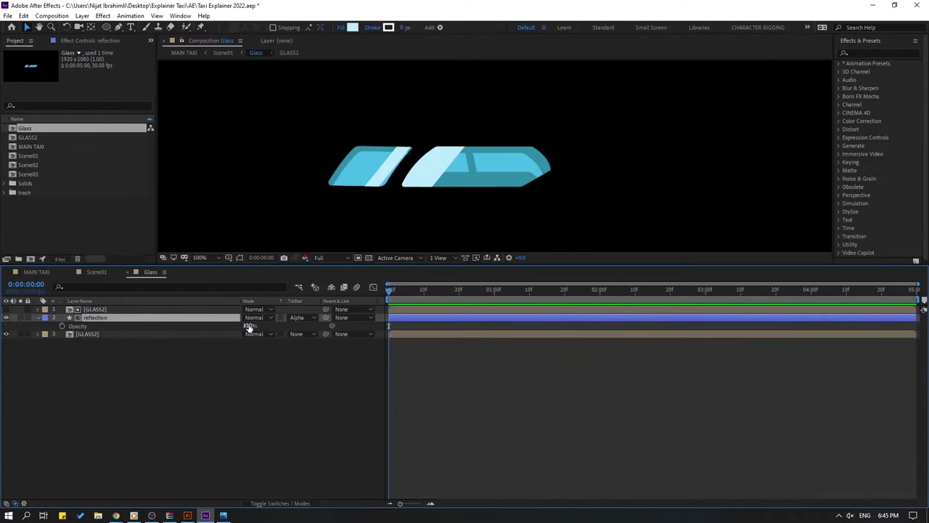
drag(249, 327, 234, 330)
key(space)
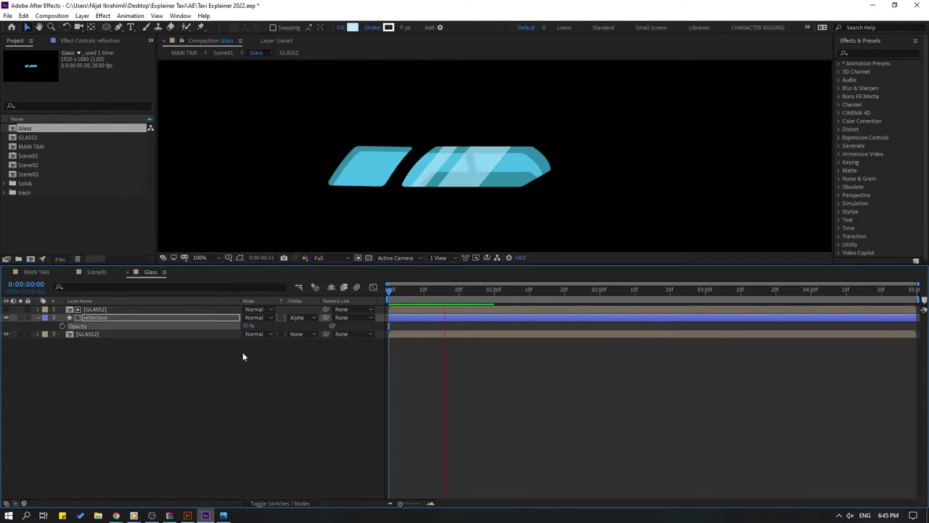
Play the Scene01 taxi preview, zooming the comp view between 16.7% and 100%, ending at 25%.
click(95, 274)
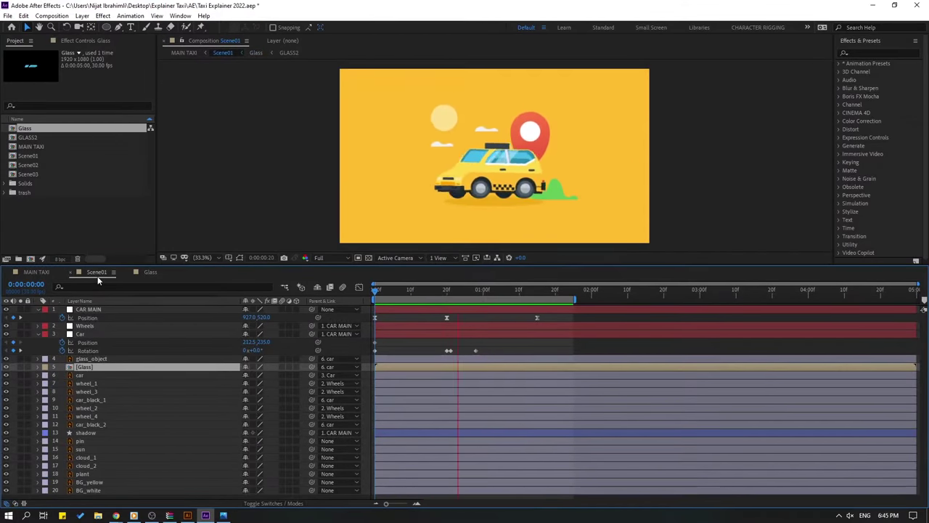
click(379, 285)
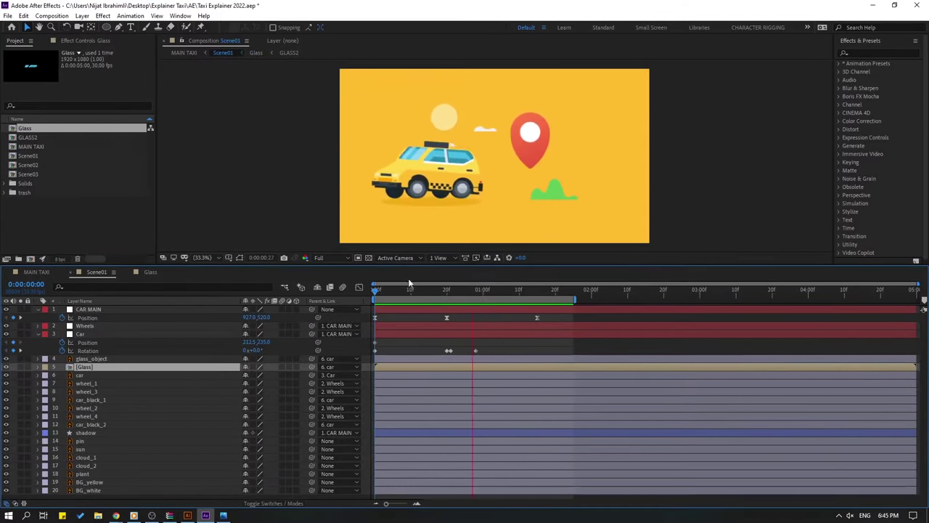
key(space)
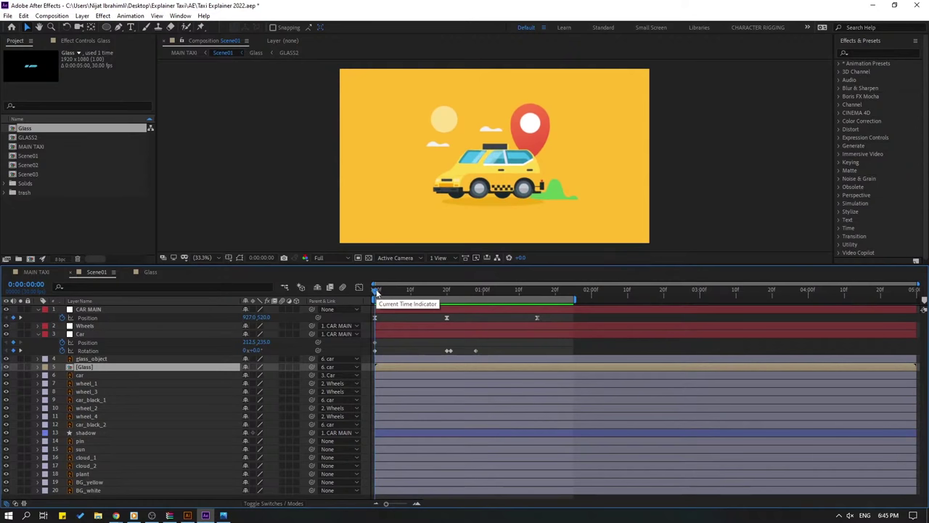
click(390, 291)
key(space)
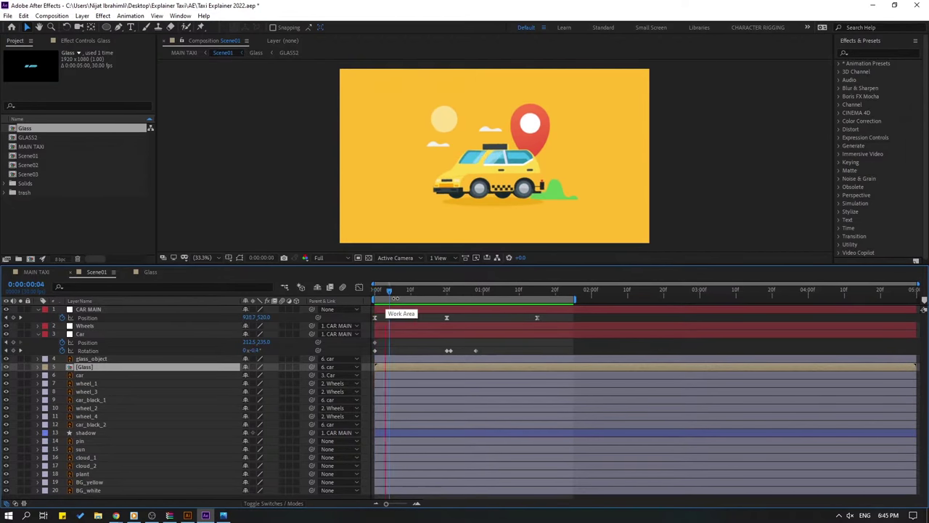
key(comma)
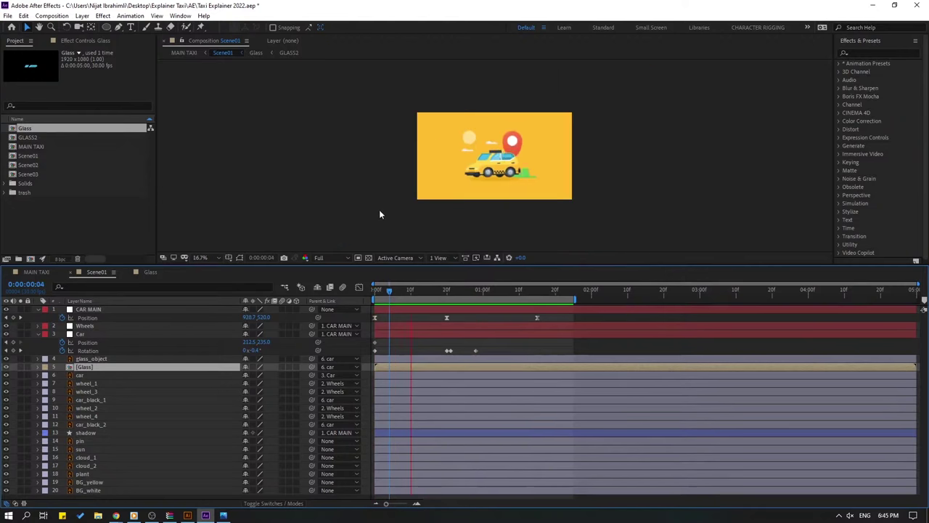
key(period)
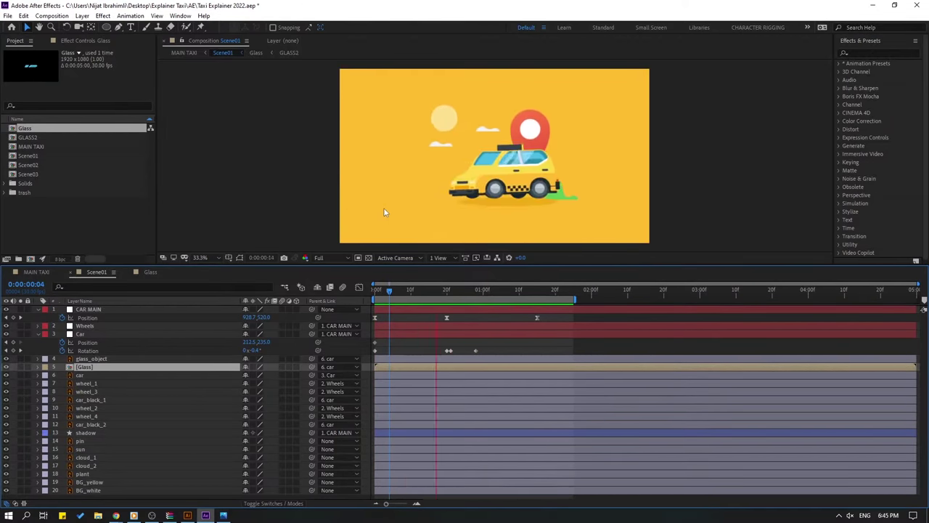
key(period)
key(period)
key(comma)
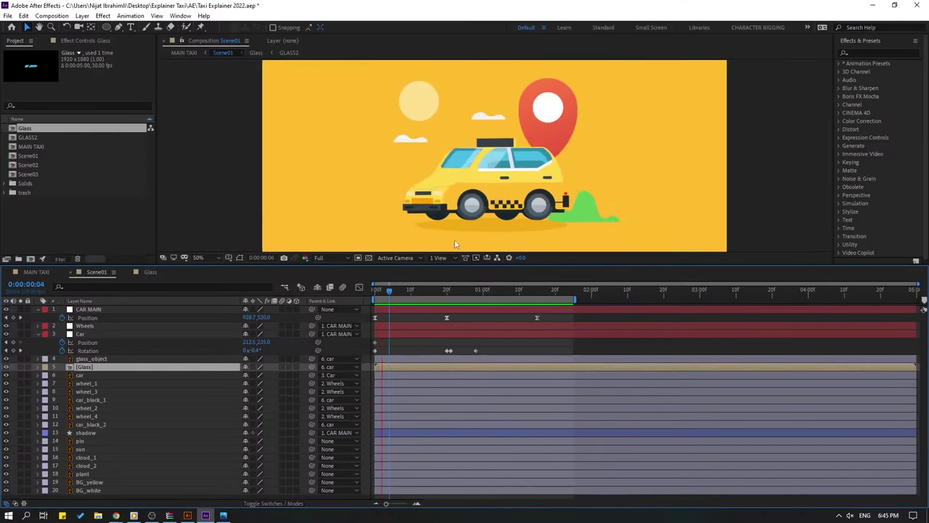
key(comma)
key(comma)
key(space)
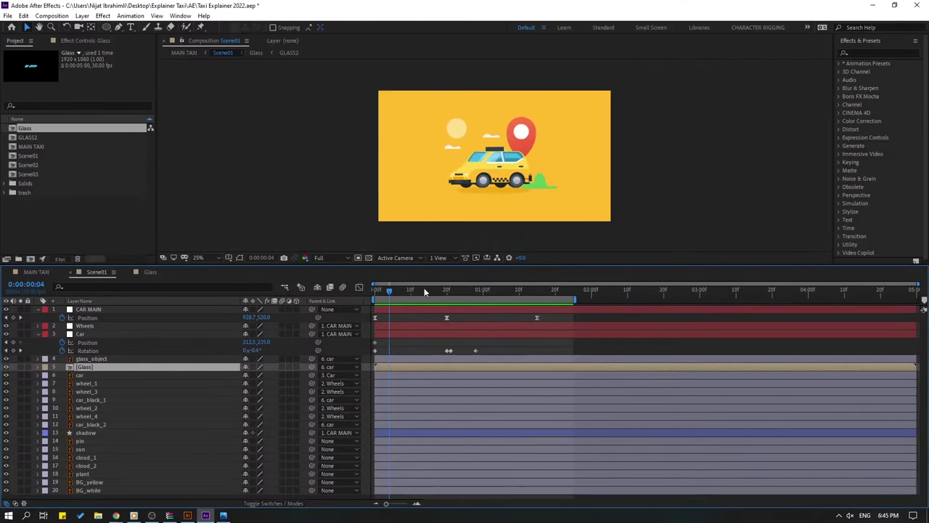
Return to the timeline start, collapse the CAR MAIN and Car properties, and deselect Glass.
drag(382, 290, 374, 290)
click(38, 310)
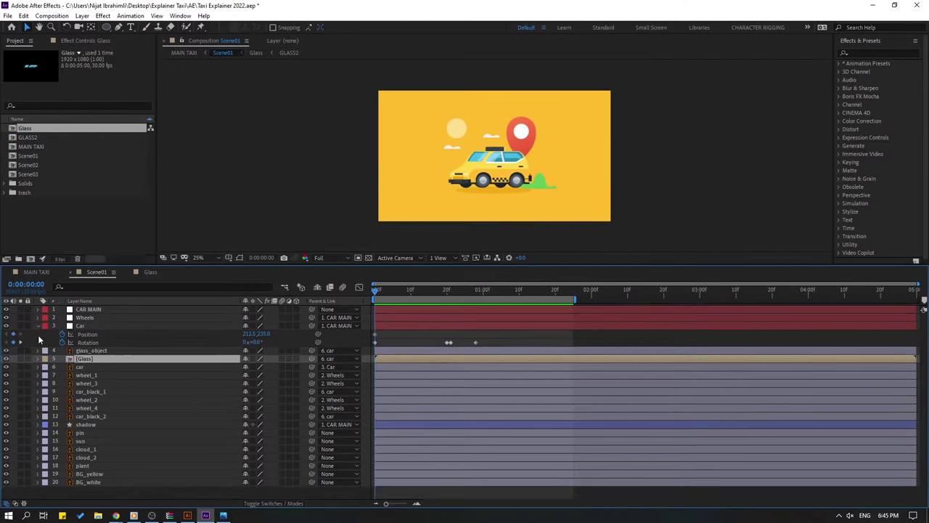
click(37, 325)
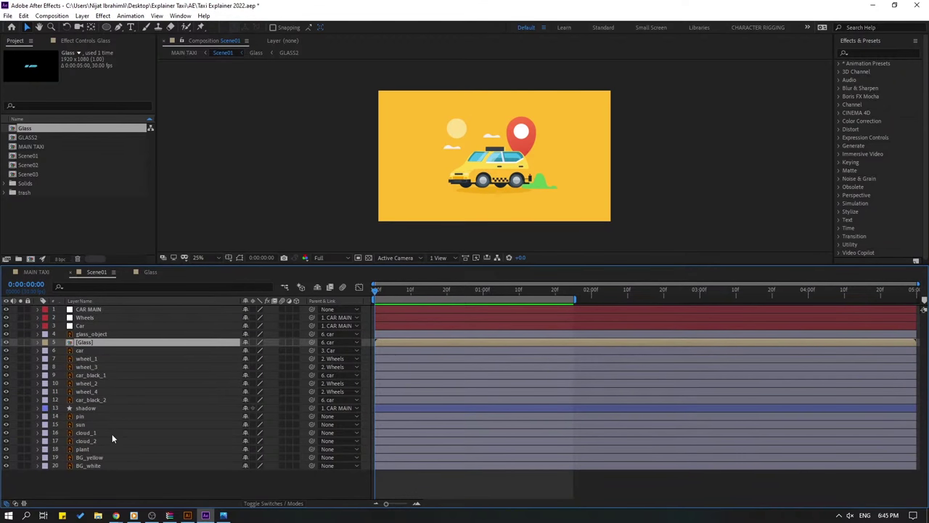
click(168, 484)
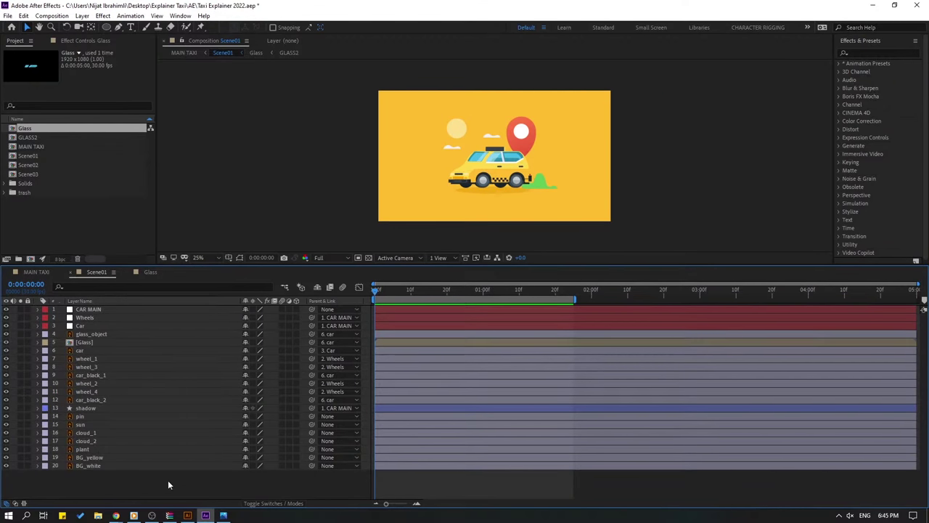
Keyframe the plant's Position at 0:00:00:23 and slide it off-screen right by 0:00:01:10.
click(90, 451)
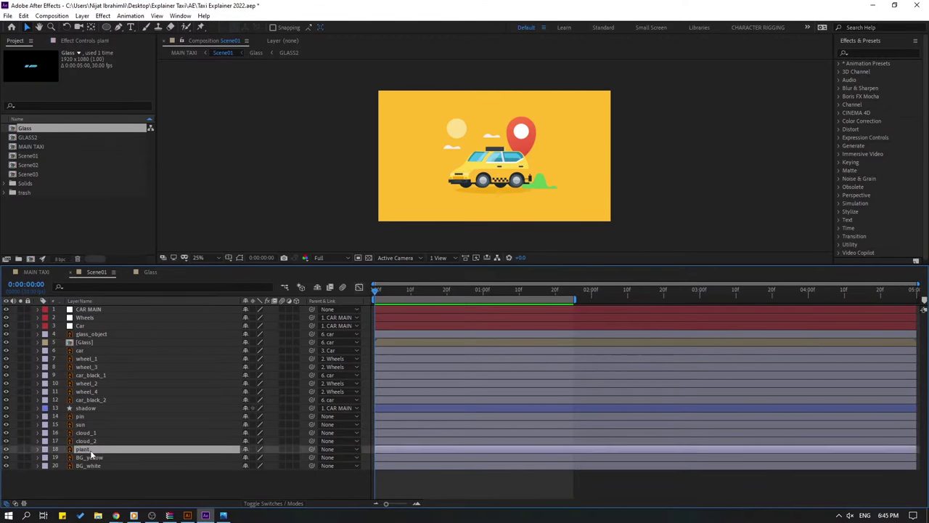
key(p)
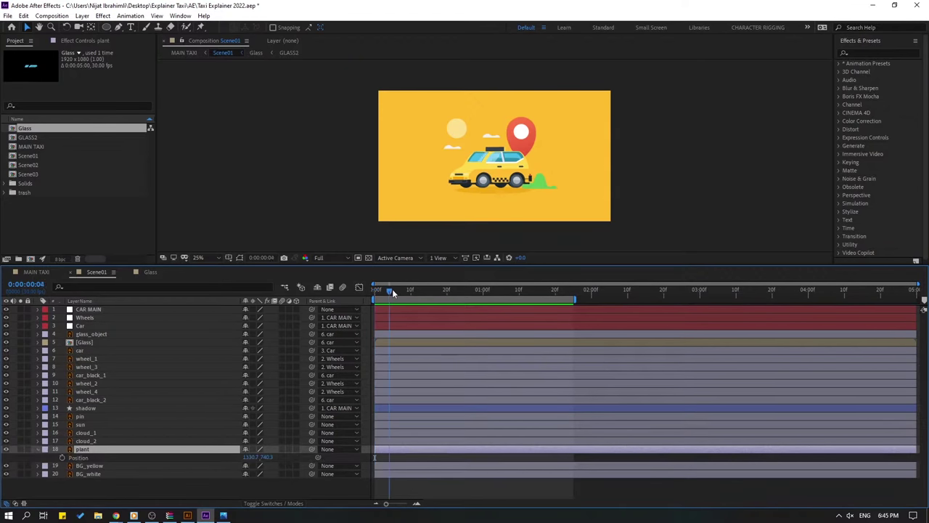
drag(392, 289, 519, 289)
key(alt+shift+p)
key(Return)
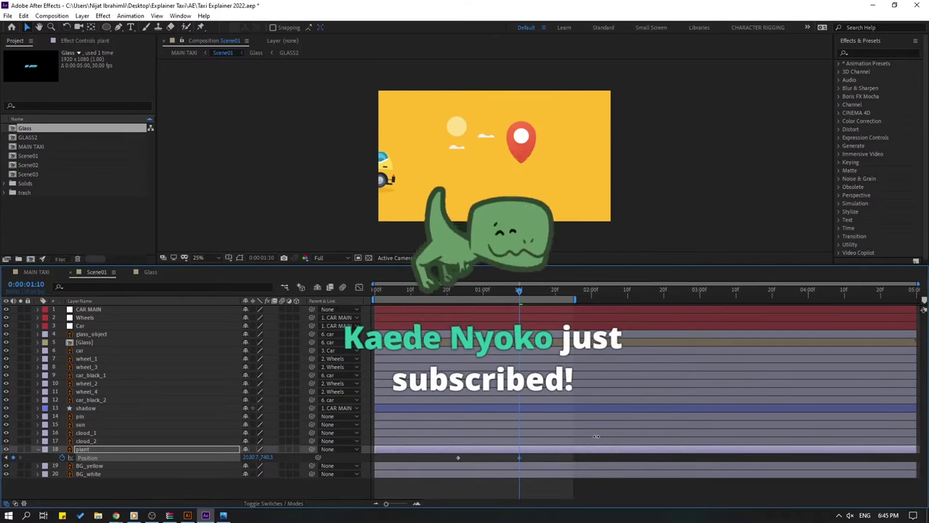
key(space)
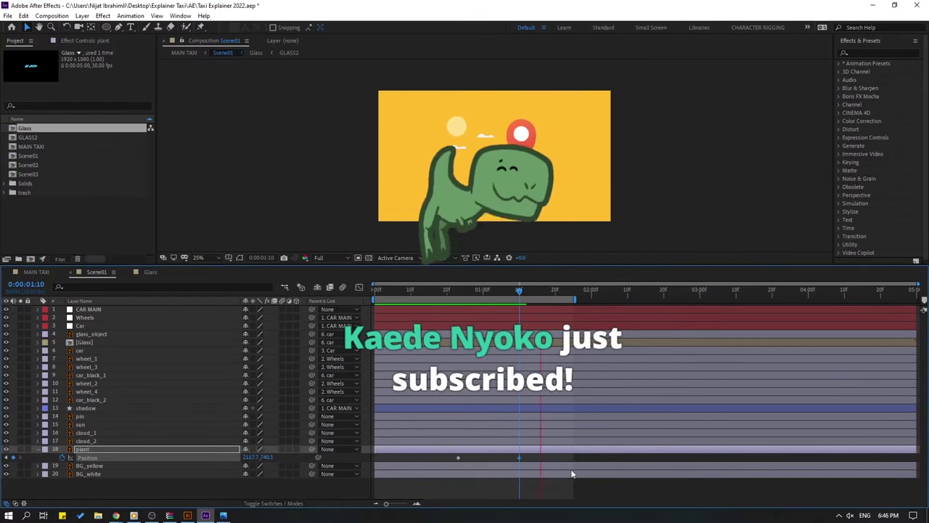
Apply Easy Ease to both plant Position keyframes, preview, and return to frame 23.
drag(530, 456, 459, 460)
right_click(459, 460)
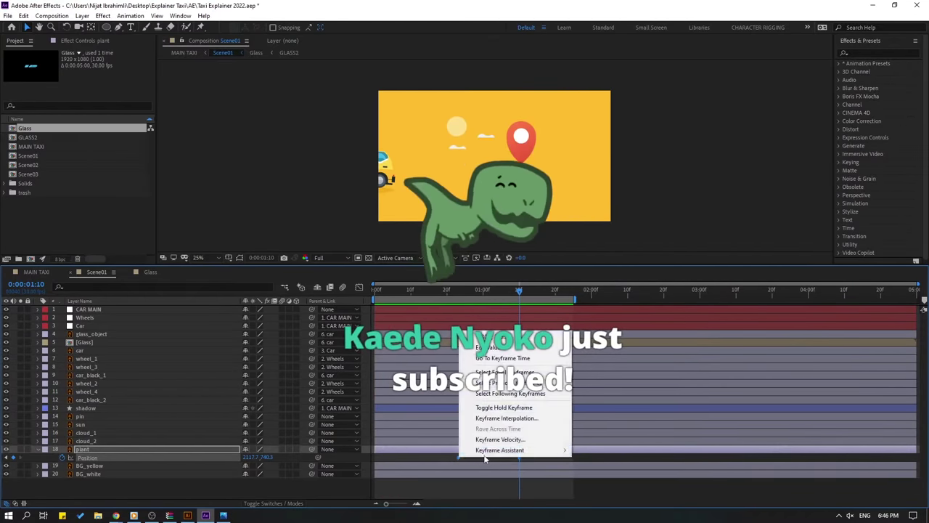
mouse_move(509, 504)
click(605, 387)
key(space)
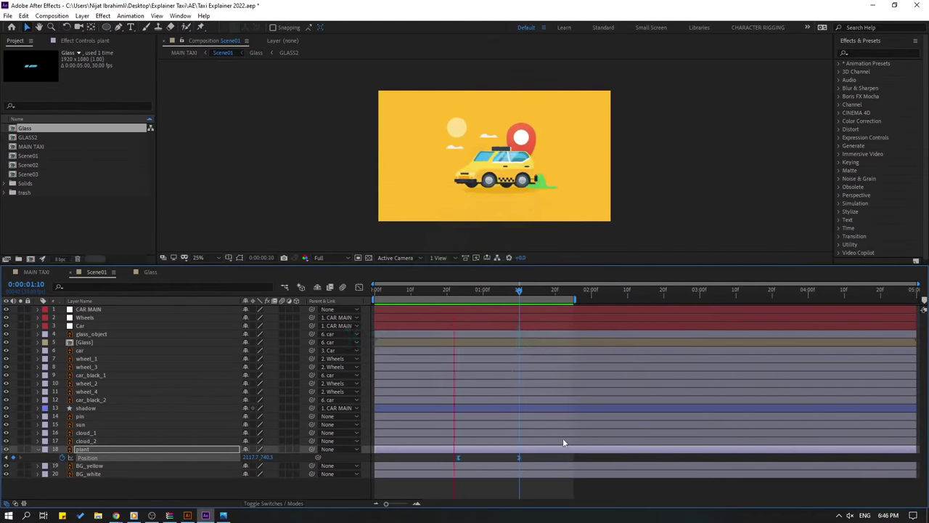
key(space)
click(458, 292)
Show the pin layer's Position keyframes and move the time to 0:00:01:09.
click(84, 418)
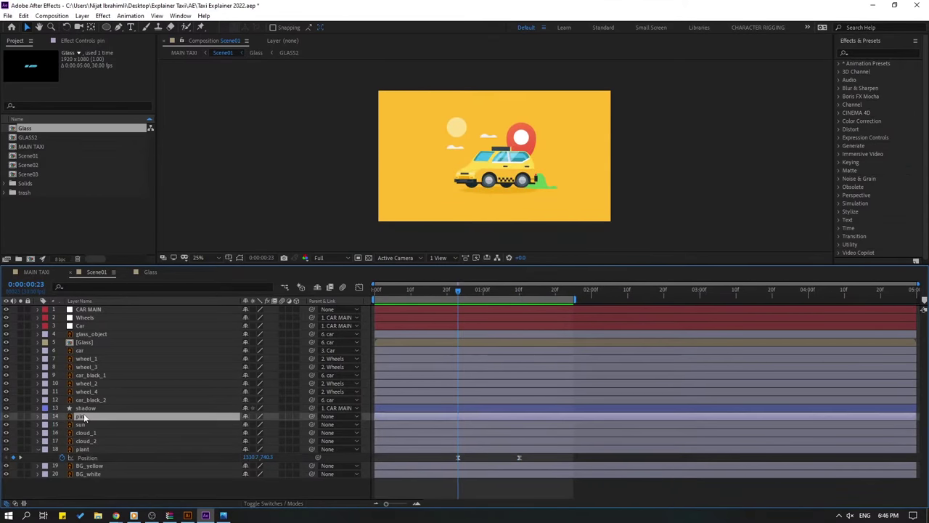
key(p)
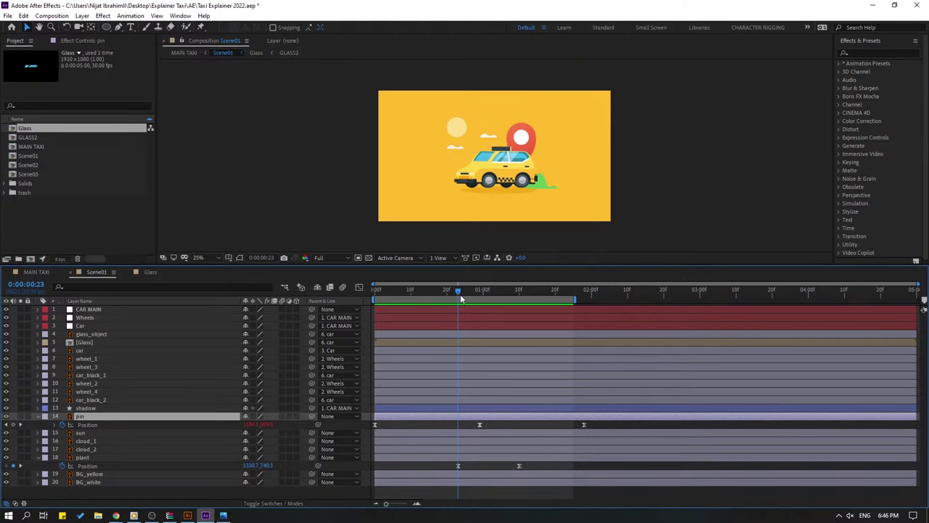
mouse_move(460, 298)
mouse_down()
mouse_move(468, 289)
mouse_move(606, 294)
mouse_move(463, 299)
mouse_move(472, 307)
mouse_up()
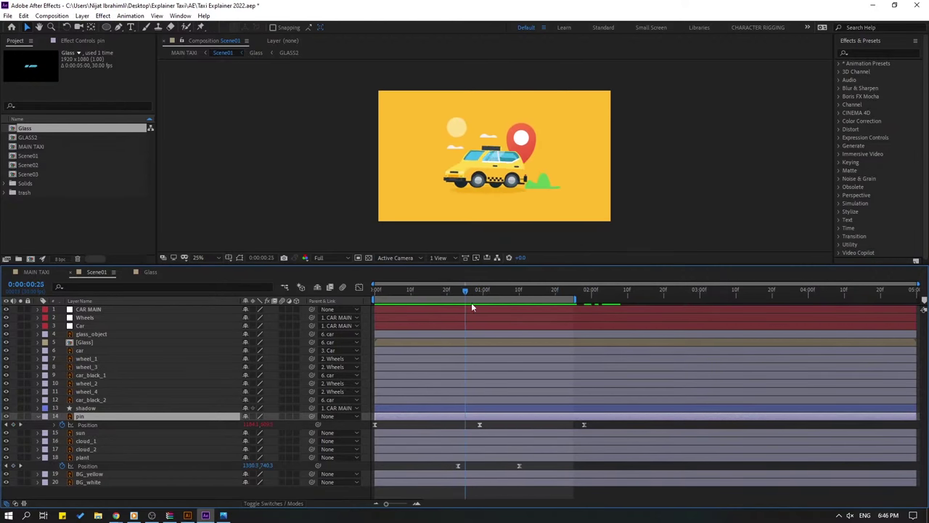
Add a new null object layer and name it Other_Objects.
right_click(159, 490)
mouse_move(233, 383)
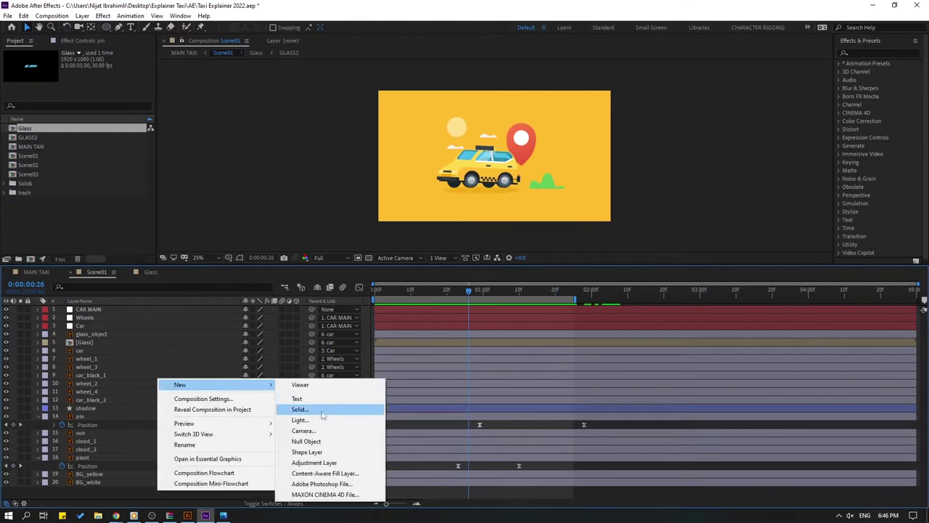
click(310, 445)
key(Return)
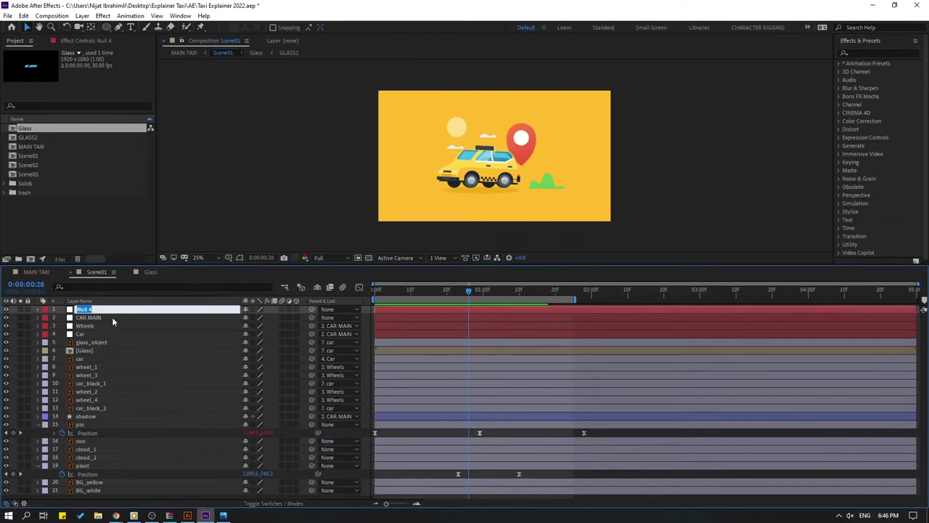
text(Other_Objects)
key(Return)
At the timeline start, move the Other_Objects null above the taxi near the cloud.
key(period)
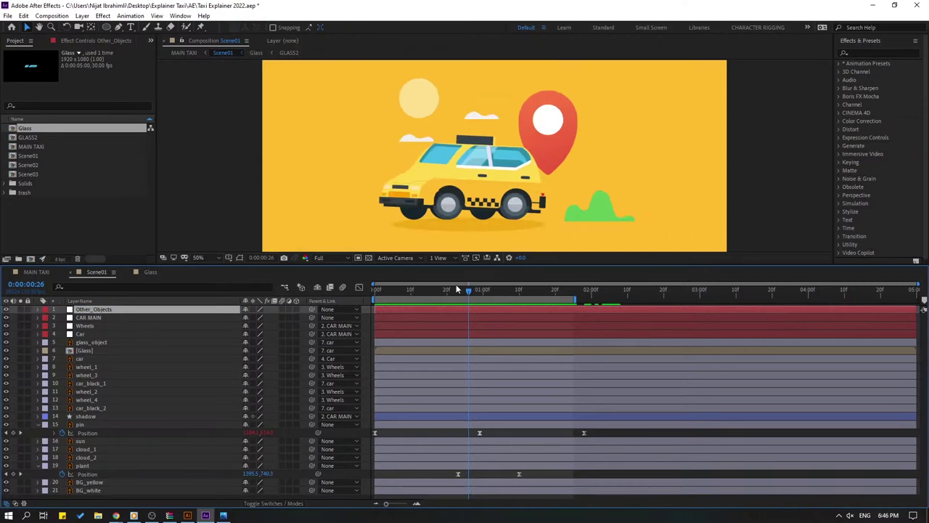
key(Home)
key(comma)
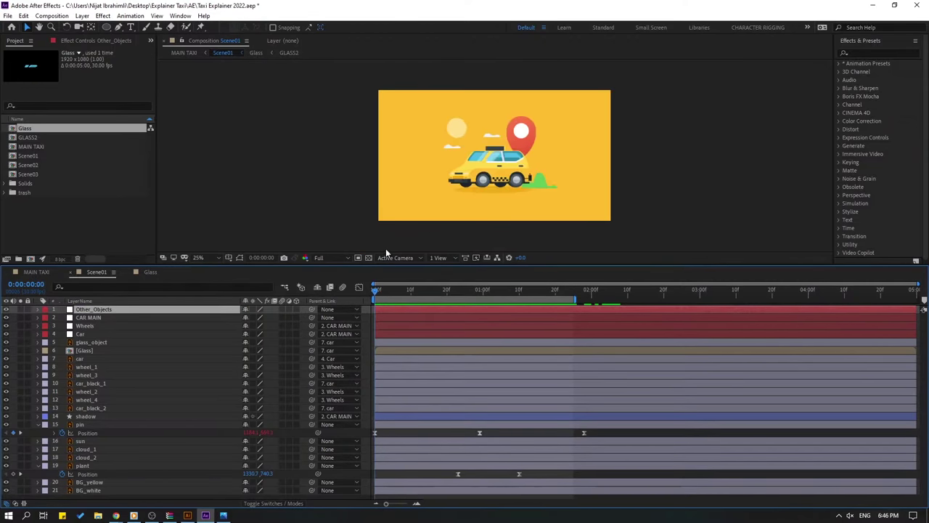
click(229, 258)
click(241, 261)
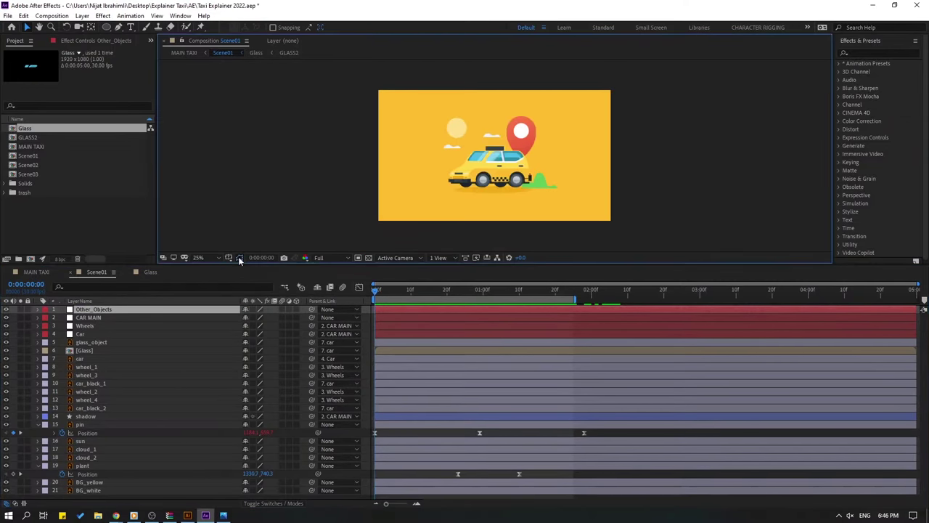
key(period)
drag(503, 175, 574, 153)
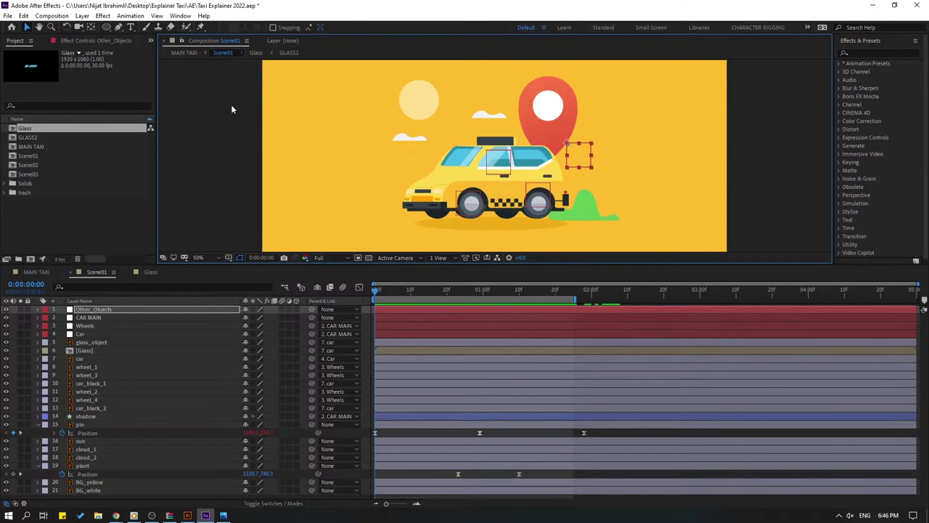
click(92, 29)
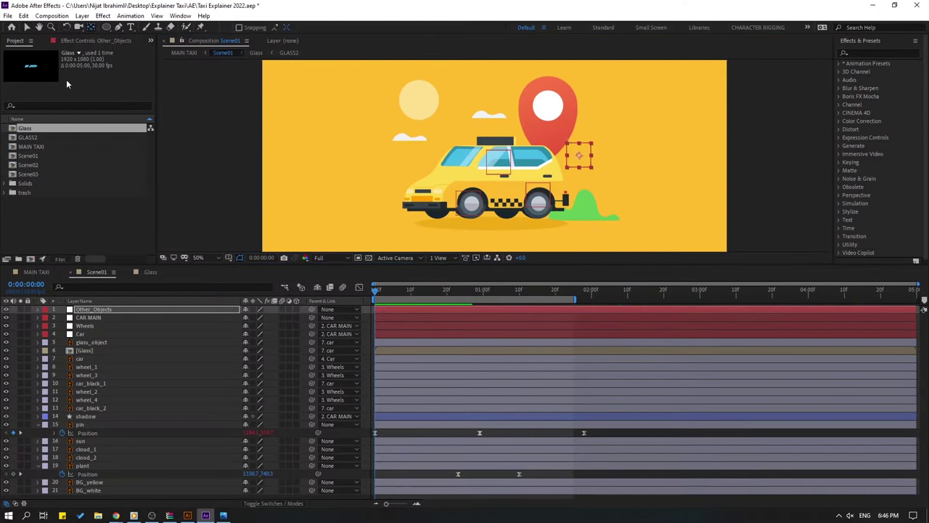
click(27, 27)
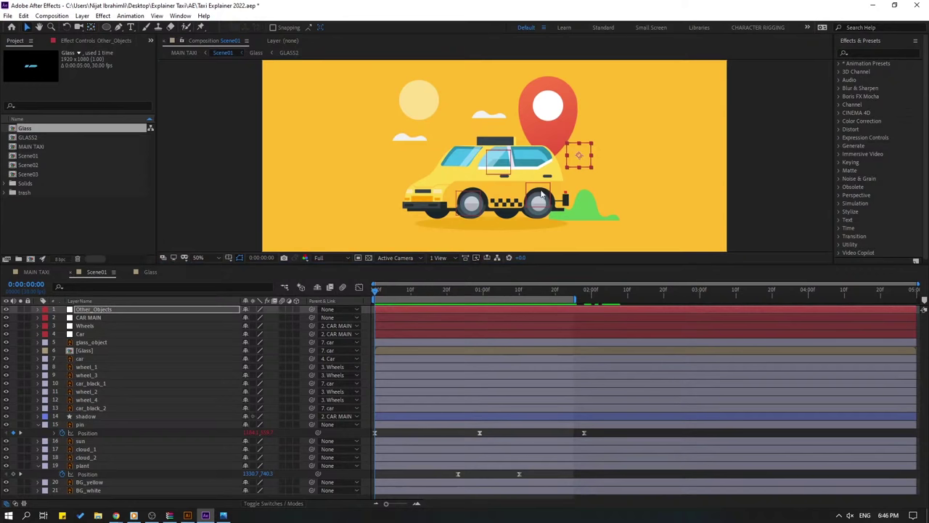
drag(574, 165, 491, 118)
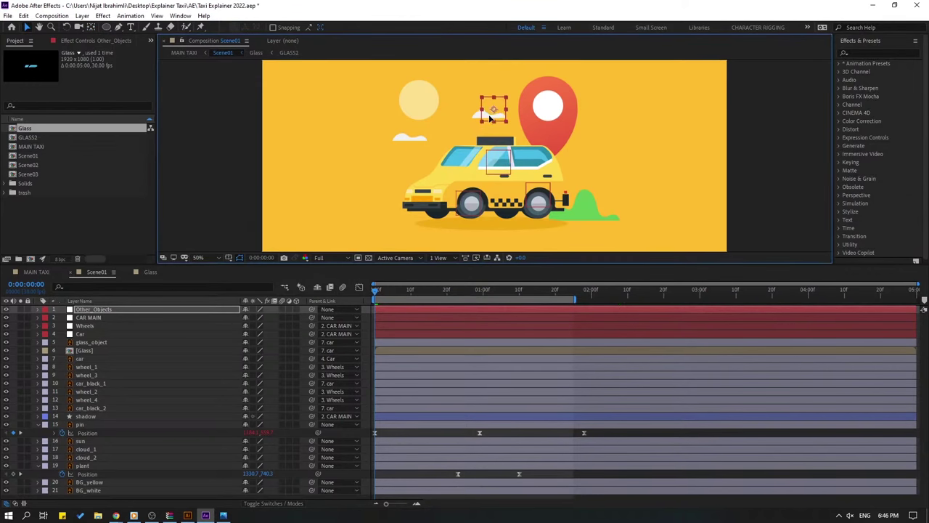
Parent the plant, cloud_2, cloud_1, sun and pin layers to Other_Objects.
click(95, 312)
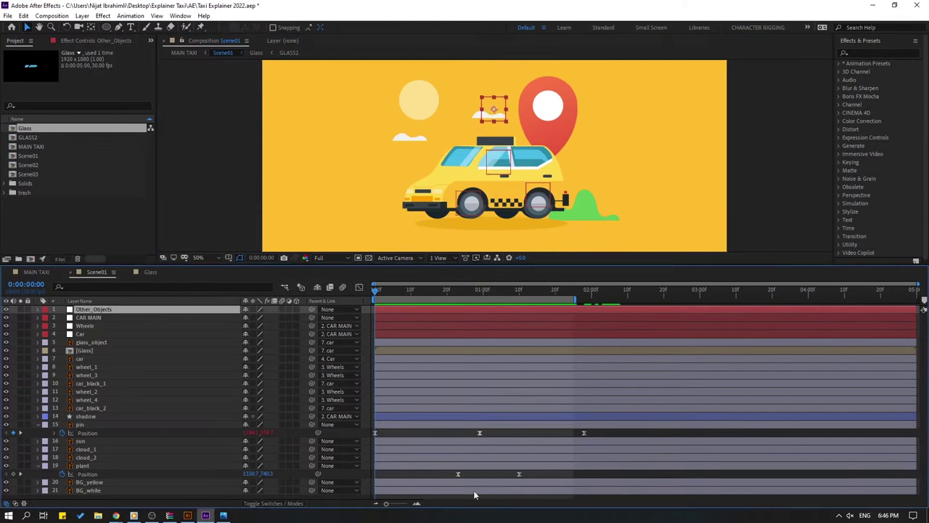
click(44, 476)
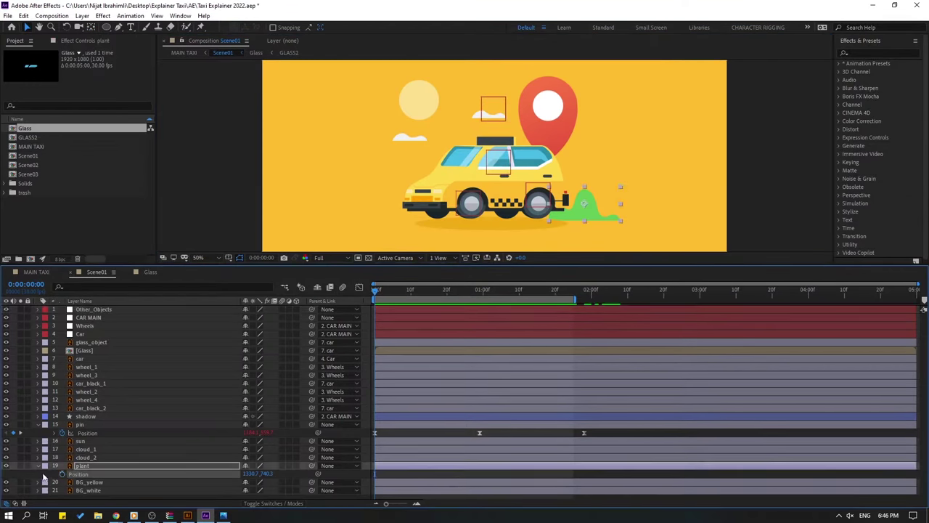
key(p)
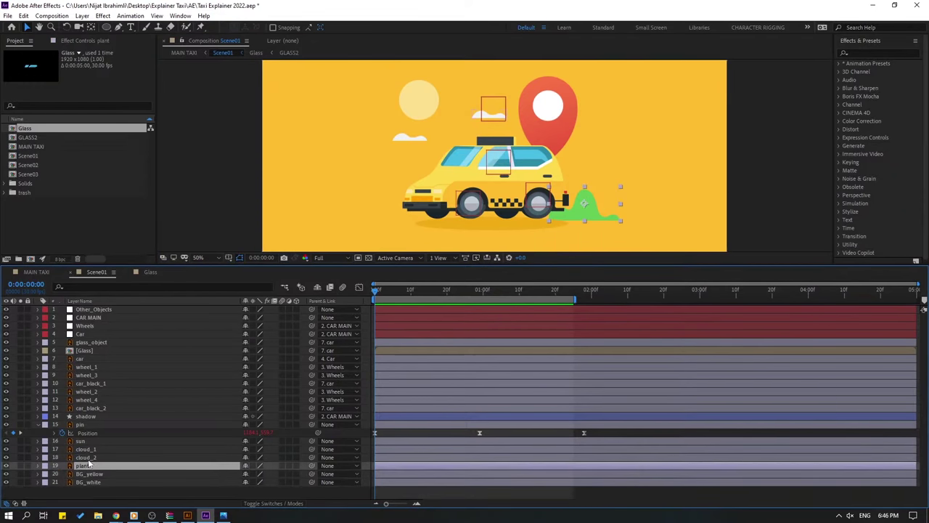
ctrl+click(87, 457)
ctrl+click(92, 449)
ctrl+click(83, 442)
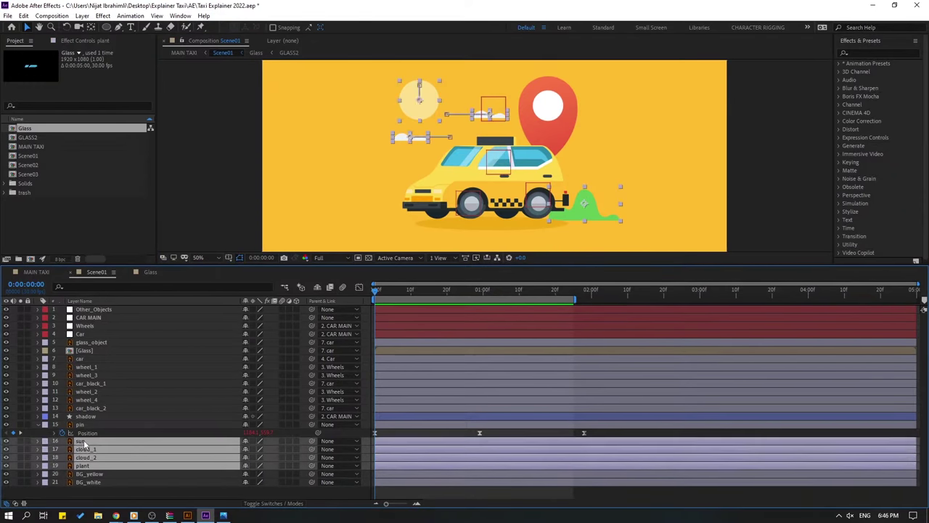
ctrl+click(81, 426)
click(38, 425)
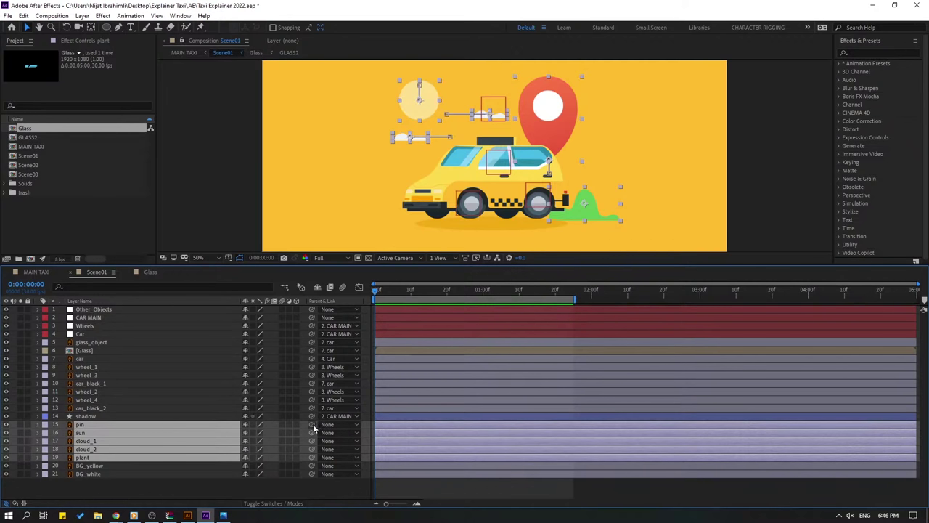
drag(313, 424, 107, 314)
Keyframe Other_Objects' Position at 0:21, then move it off-frame right at 0:00:01:20.
click(98, 310)
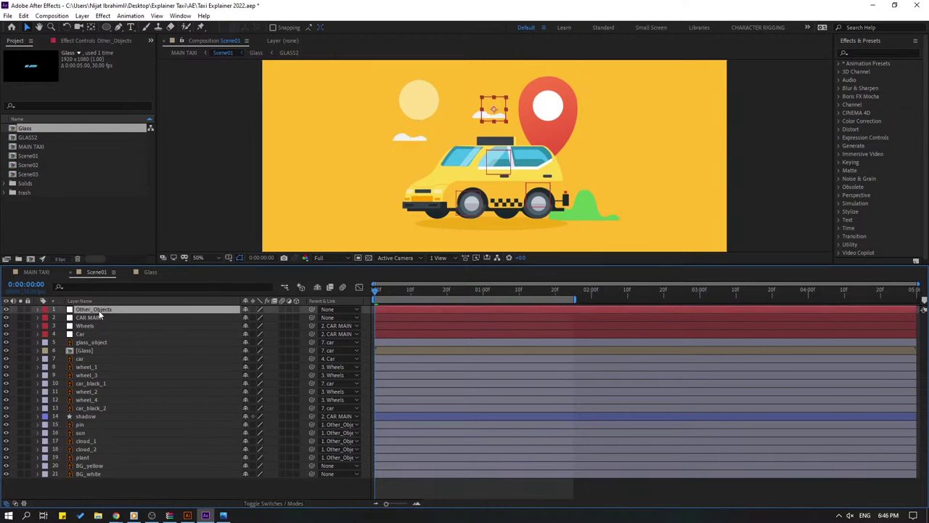
key(p)
key(space)
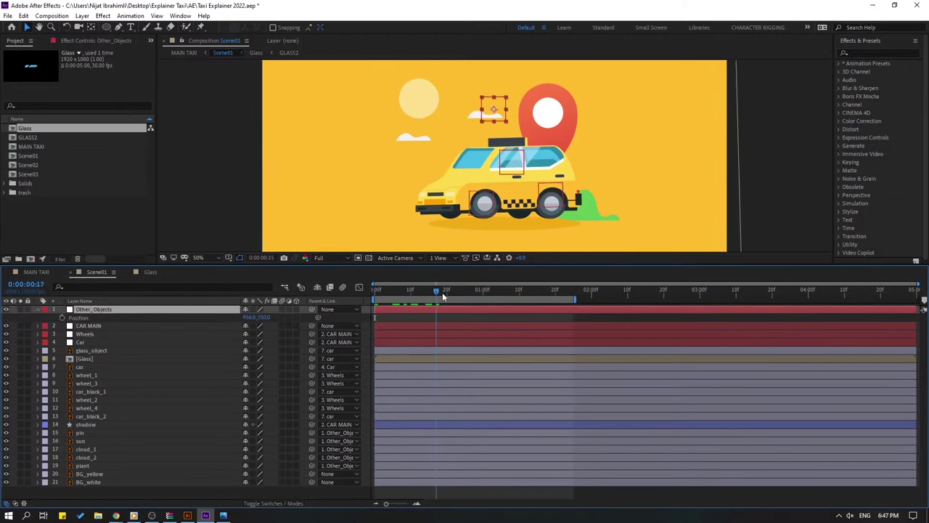
click(63, 318)
drag(474, 291, 555, 291)
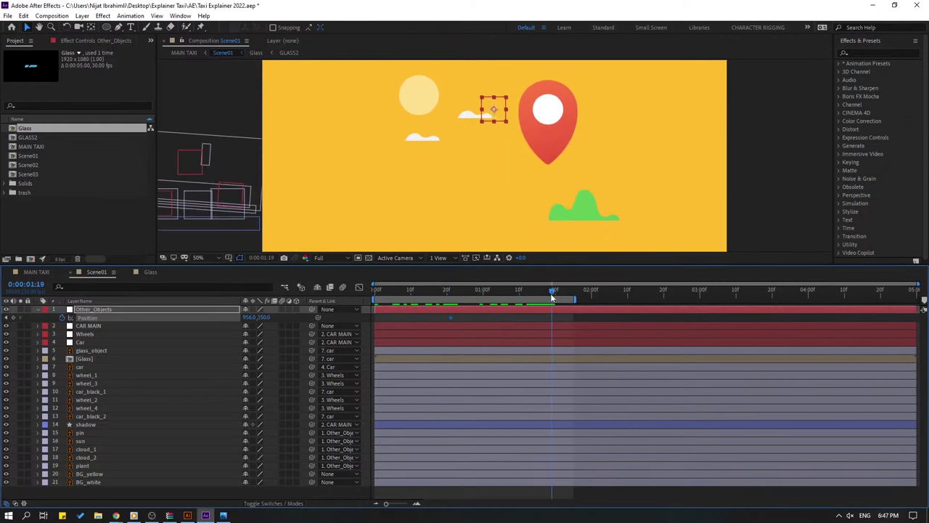
drag(247, 319, 528, 189)
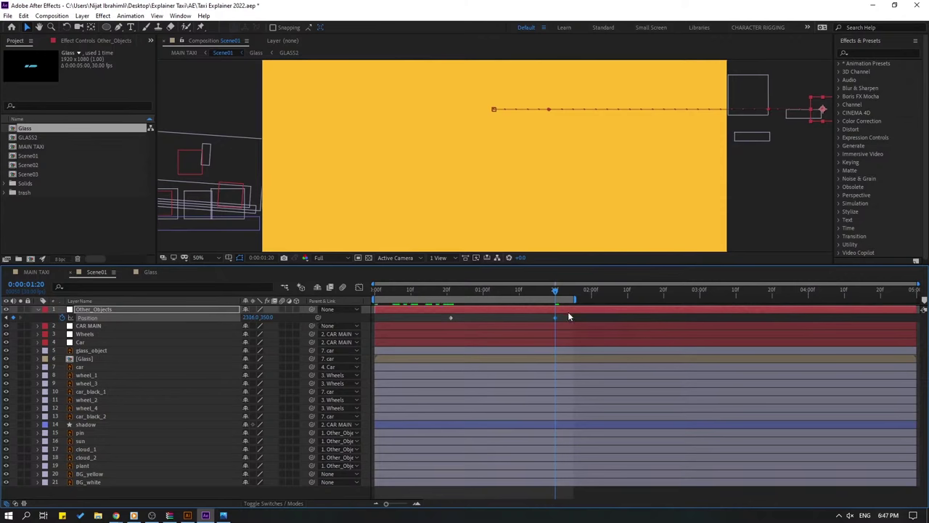
Apply Easy Ease to both Other_Objects Position keyframes.
drag(568, 311, 437, 333)
right_click(450, 319)
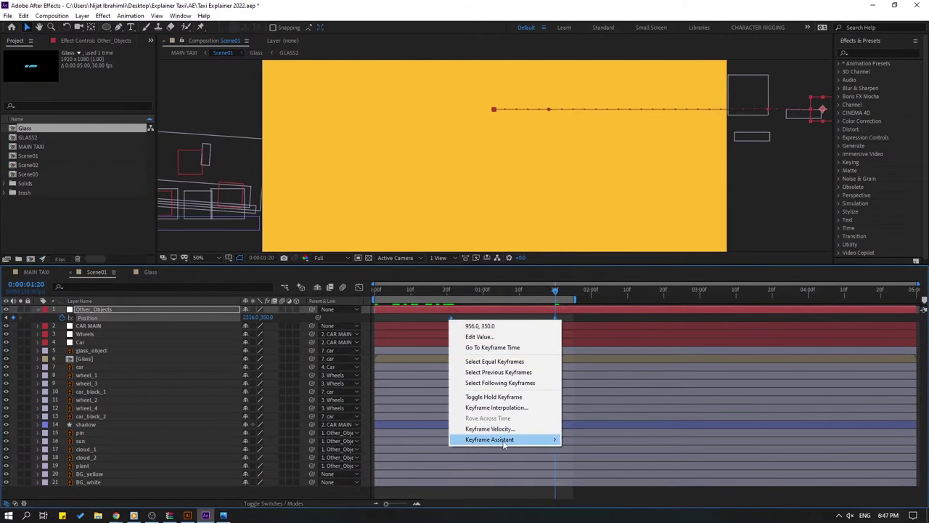
mouse_move(501, 439)
click(621, 385)
Preview the eased scenery slide-out with the viewer set to Fit.
key(space)
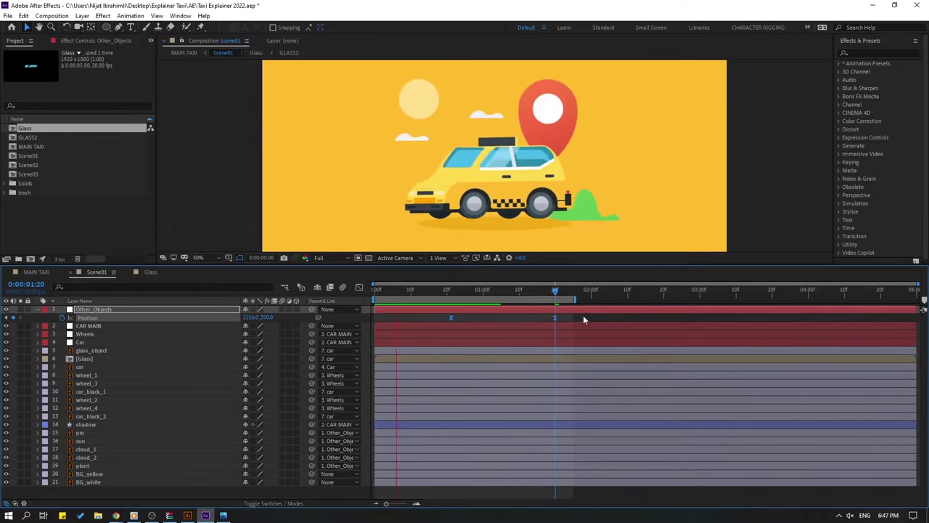
scroll(494, 187, down, 4)
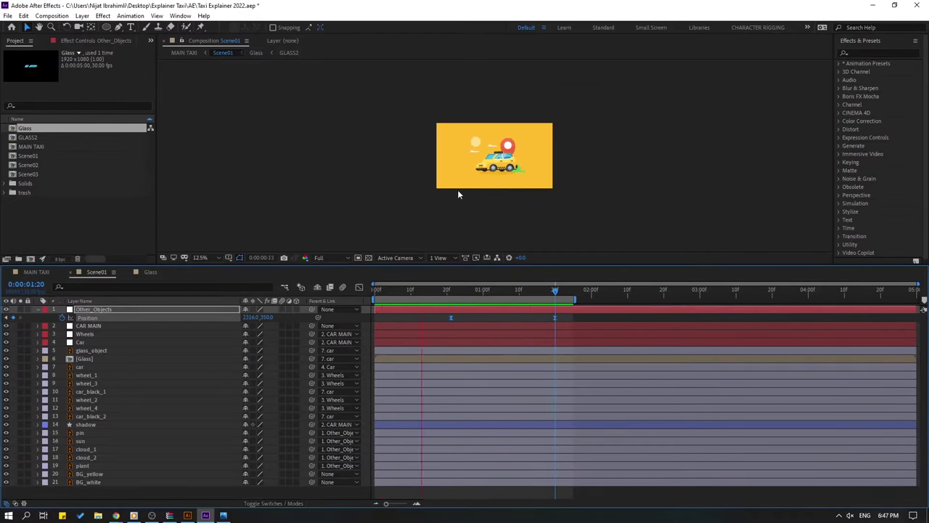
key(space)
click(200, 257)
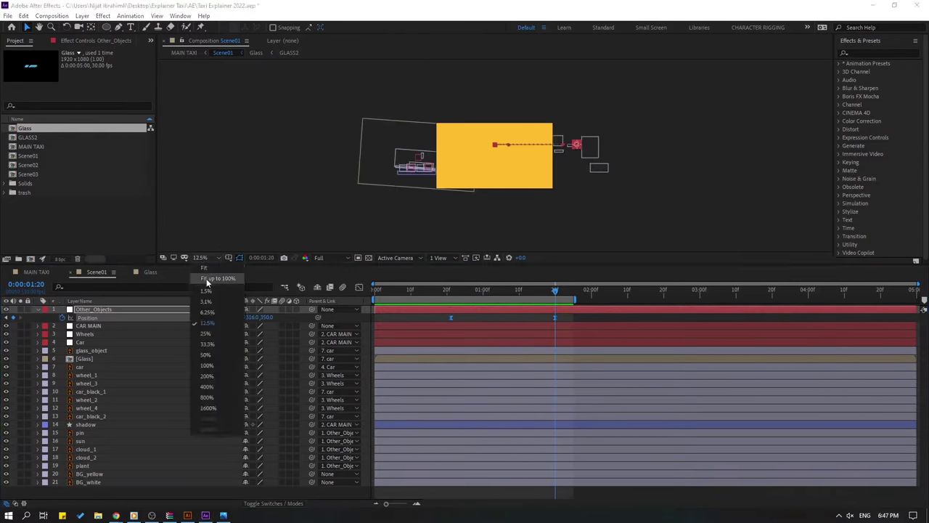
click(209, 278)
key(space)
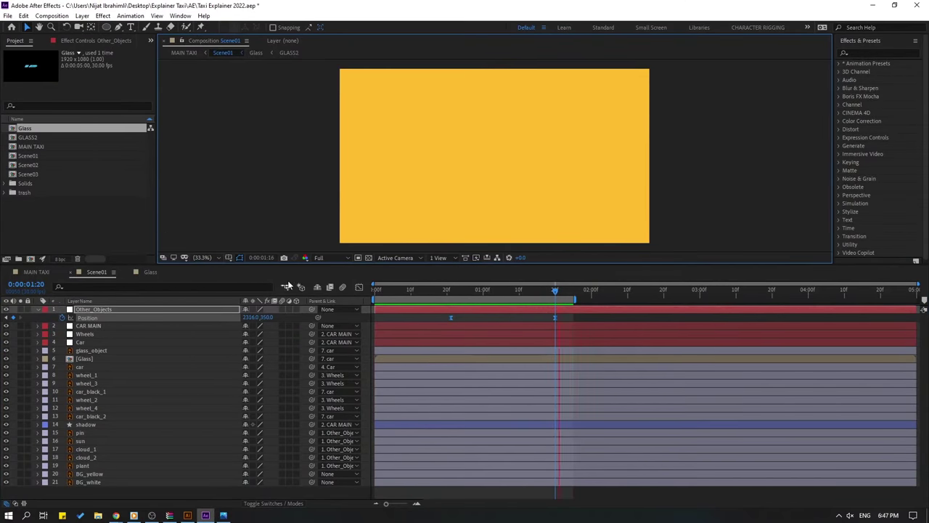
key(space)
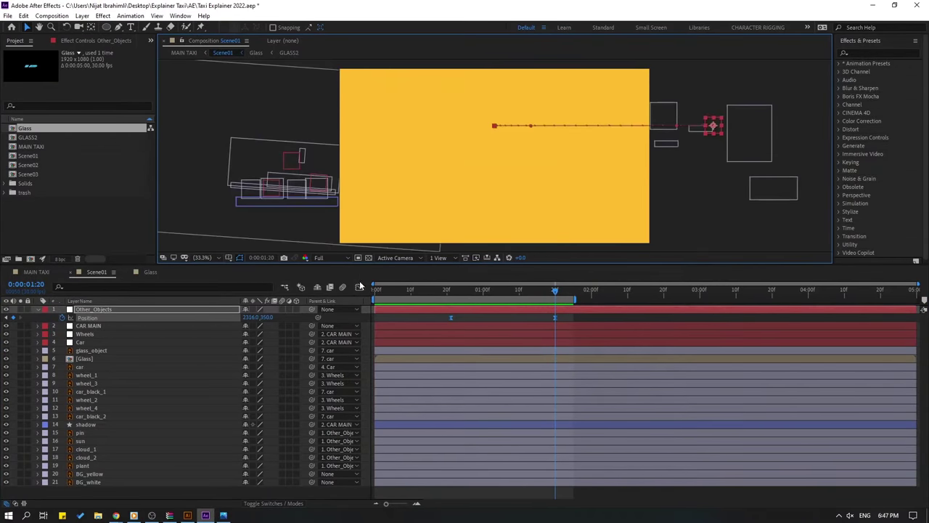
In the speed graph, lengthen the first keyframe's easing influence and preview the motion.
click(359, 287)
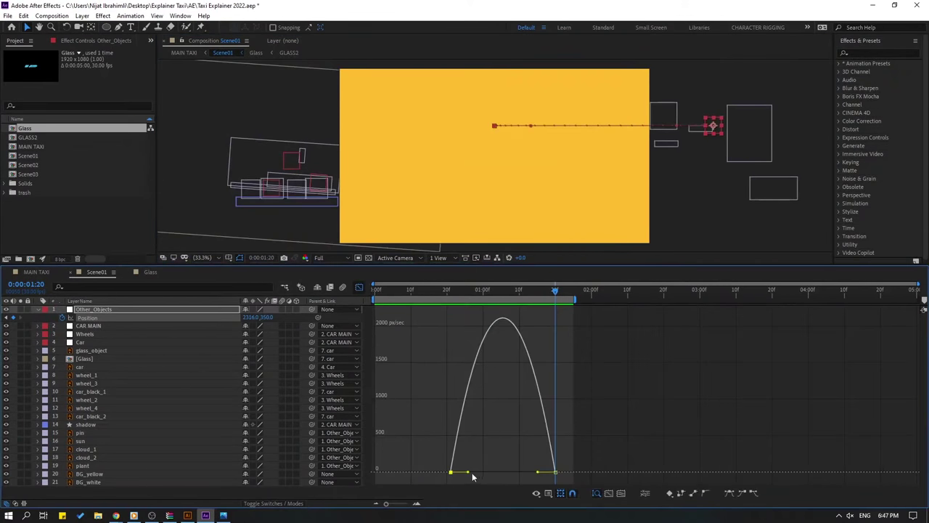
drag(468, 473, 490, 473)
key(space)
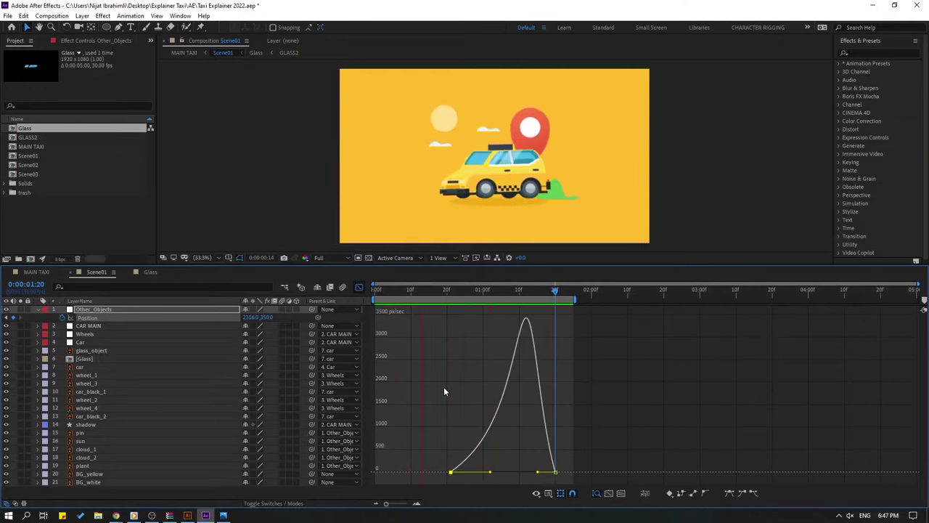
key(space)
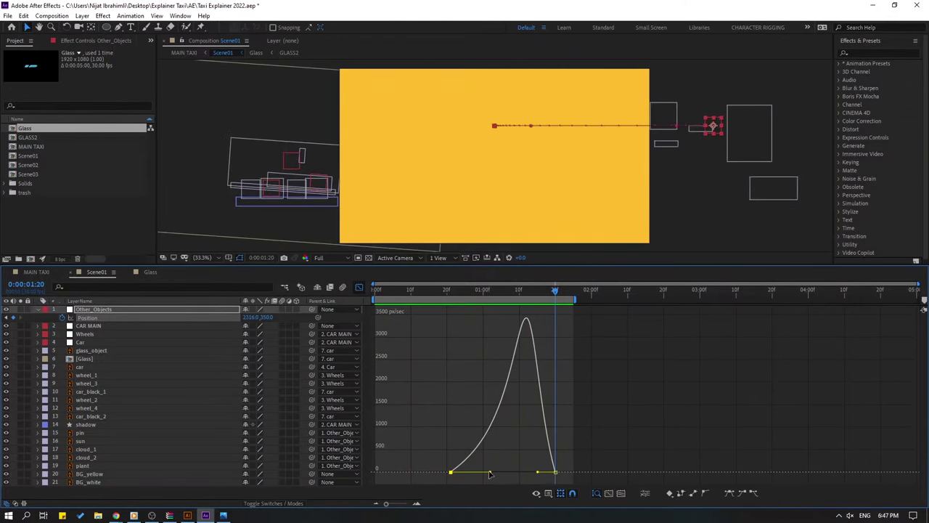
Lengthen the last keyframe's incoming influence and shift the speed peak into a sharp centre.
drag(538, 474, 524, 477)
drag(489, 473, 514, 473)
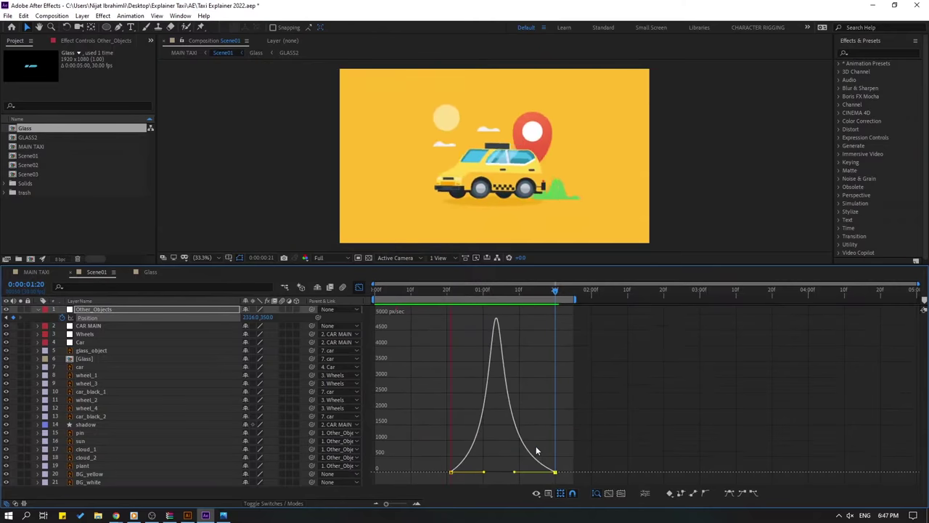
scroll(369, 207, down, 2)
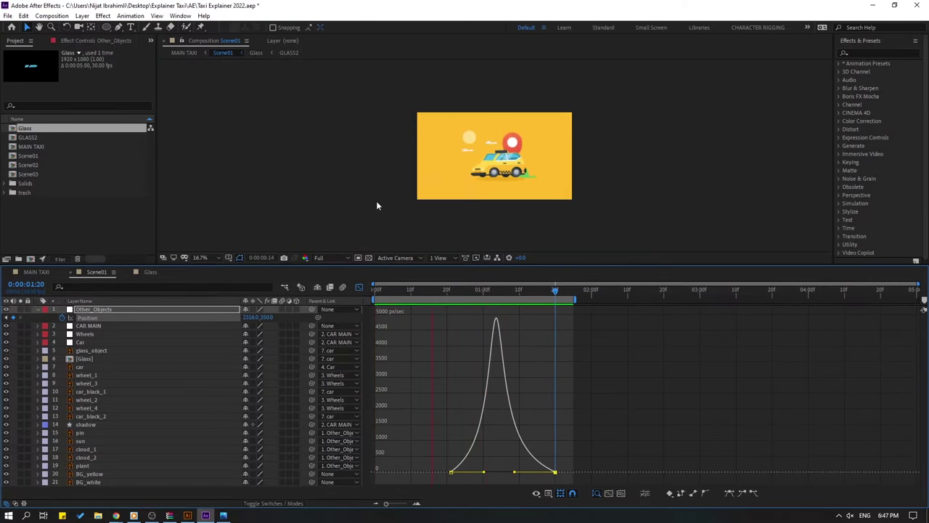
key(space)
click(116, 515)
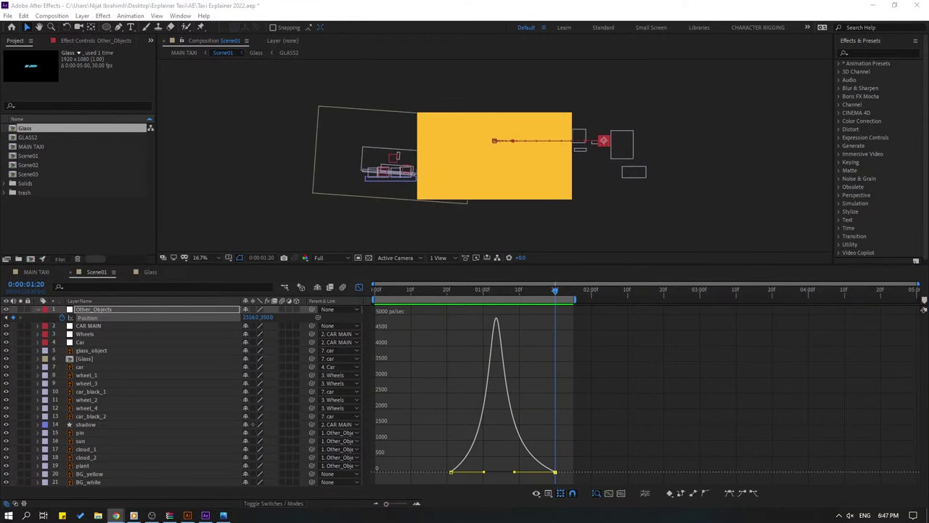
Preview the taxi animation and fit the whole composition in the viewer.
click(657, 330)
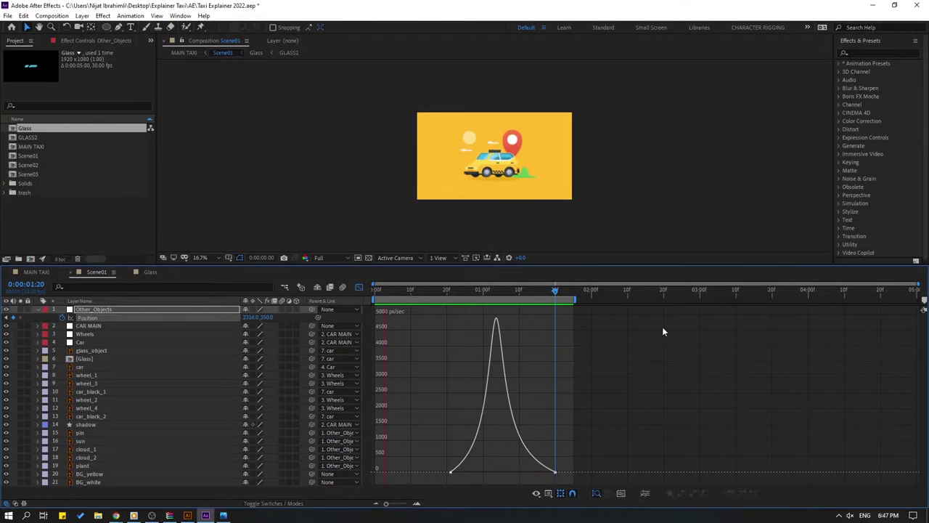
scroll(574, 185, up, 2)
key(space)
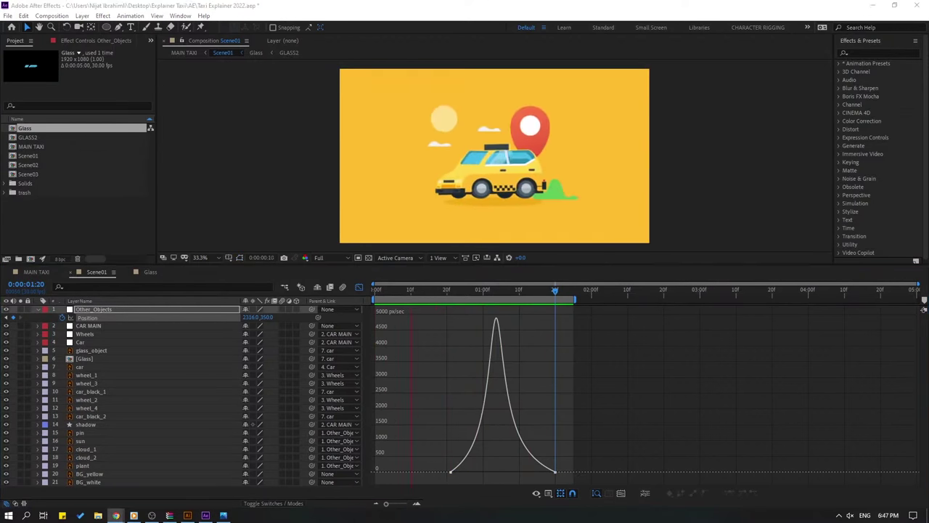
key(space)
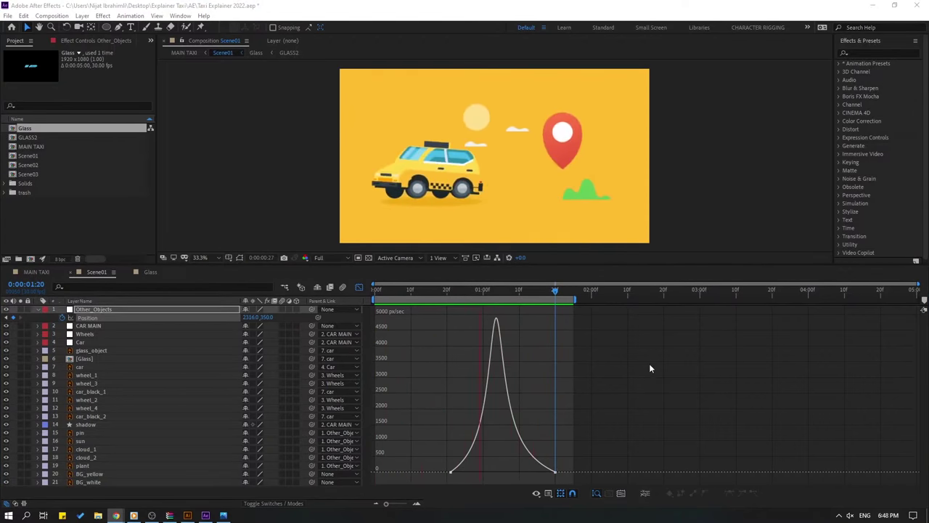
click(200, 257)
click(214, 280)
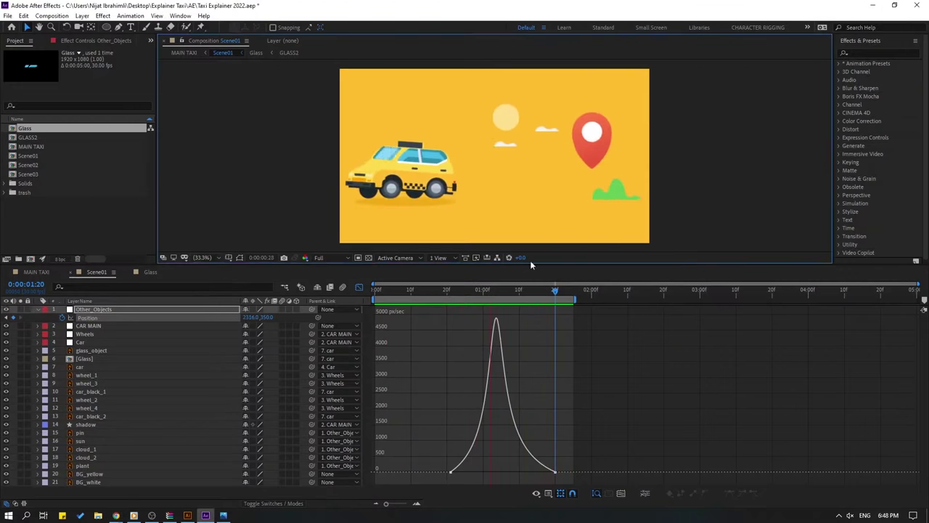
Return the timeline to layer bars with the playhead at 0:00:01:16 and nothing selected.
click(501, 295)
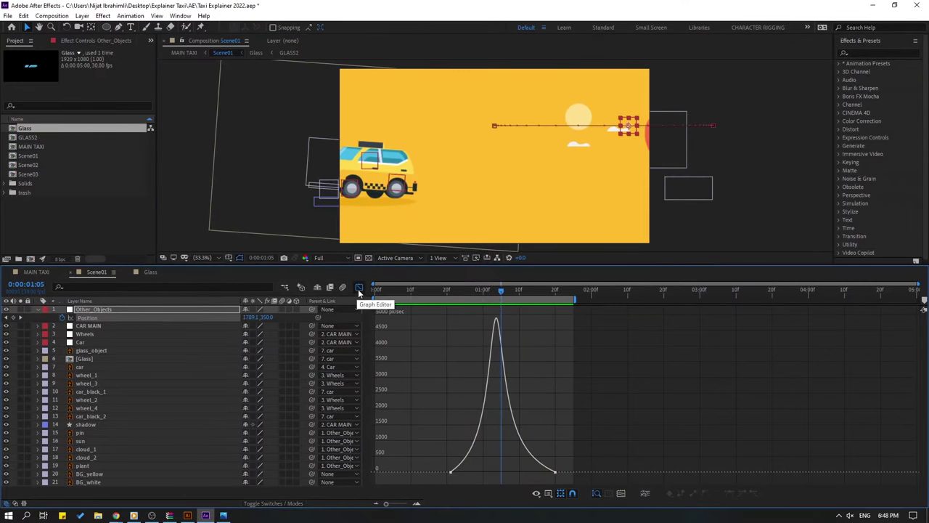
click(359, 287)
drag(449, 297, 540, 297)
key(ctrl+shift+a)
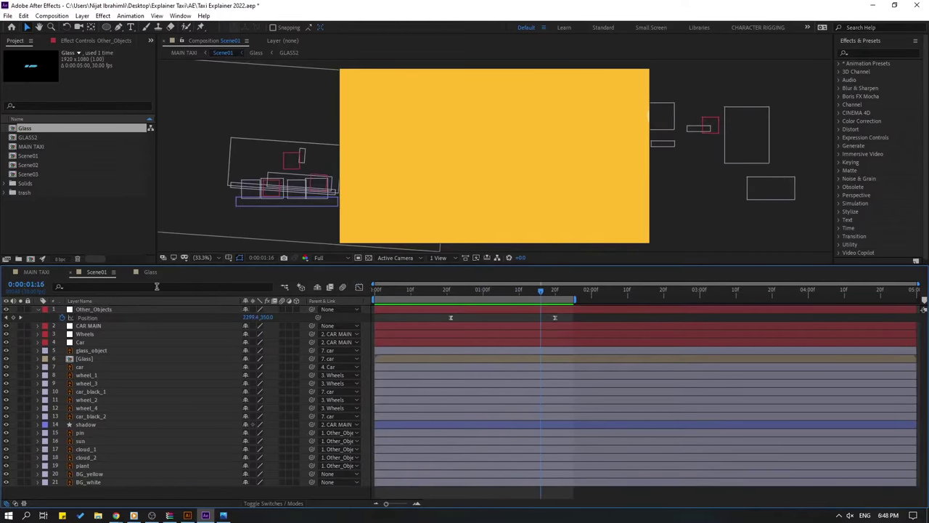
Close the Glass timeline and move Glass and GLASS2 into the trash folder.
click(127, 273)
ctrl+click(57, 138)
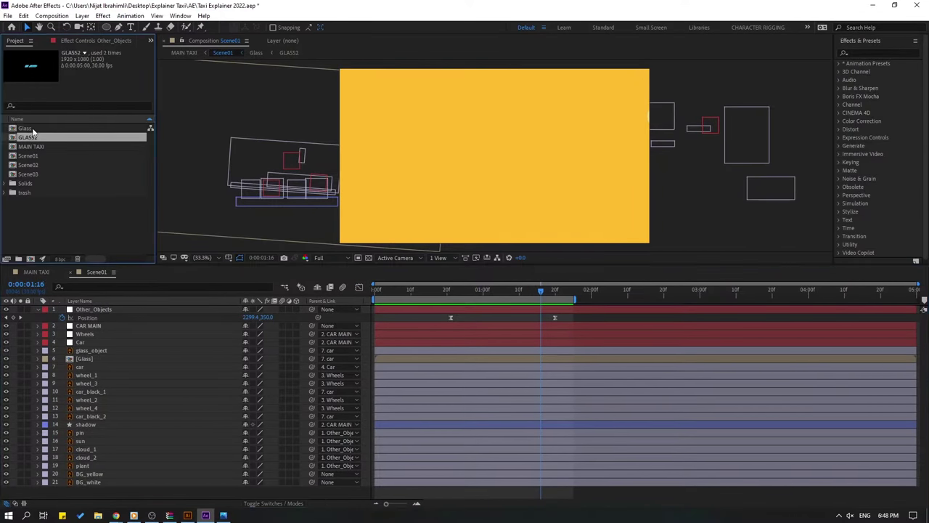
drag(43, 143, 35, 190)
click(28, 147)
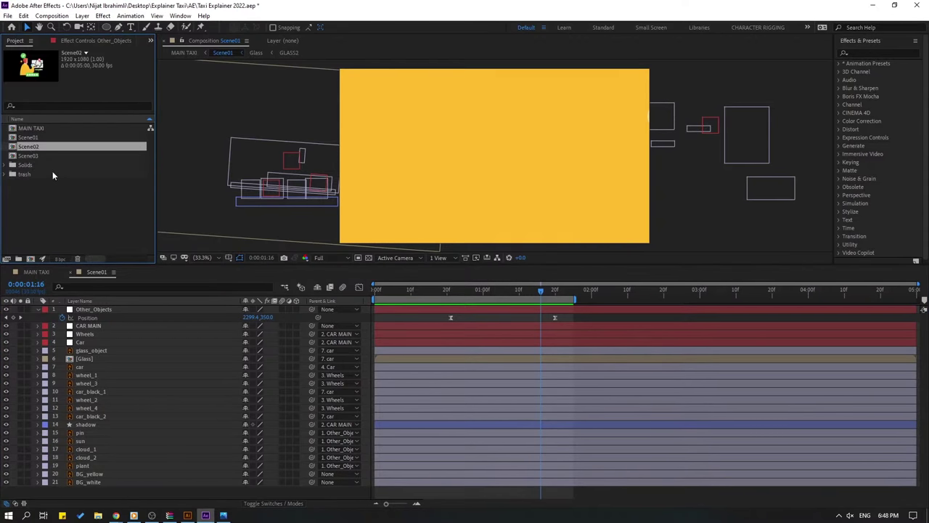
Nest Scene02 in Scene01 as a layer starting at 0:00:01:17.
drag(25, 149, 131, 305)
click(38, 318)
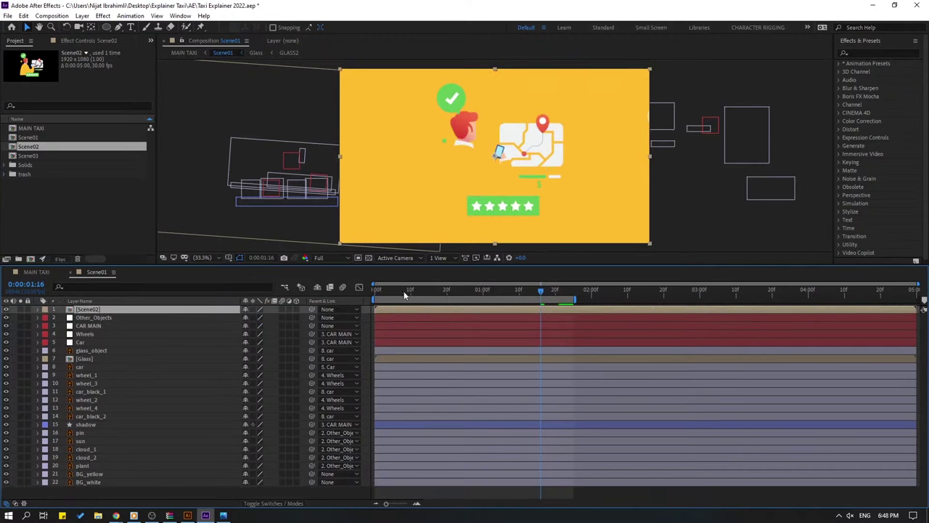
drag(393, 293, 510, 280)
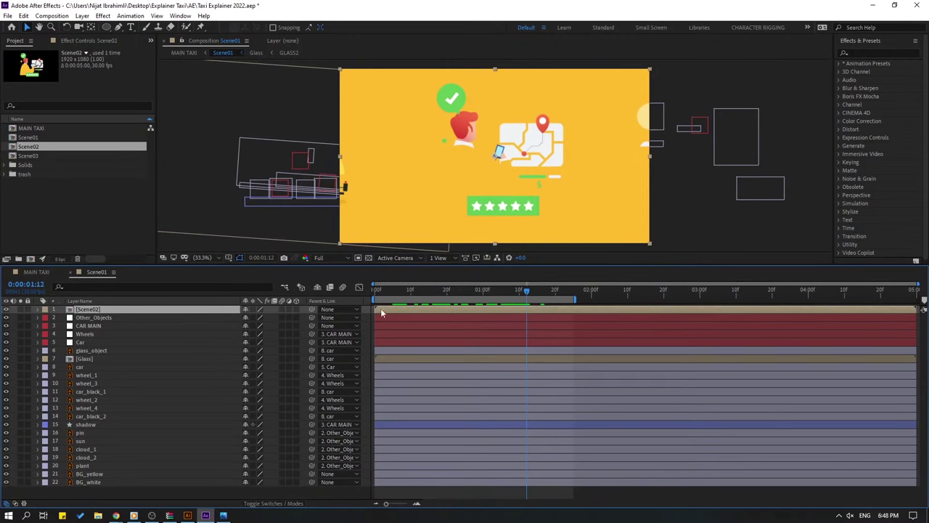
drag(381, 312, 473, 311)
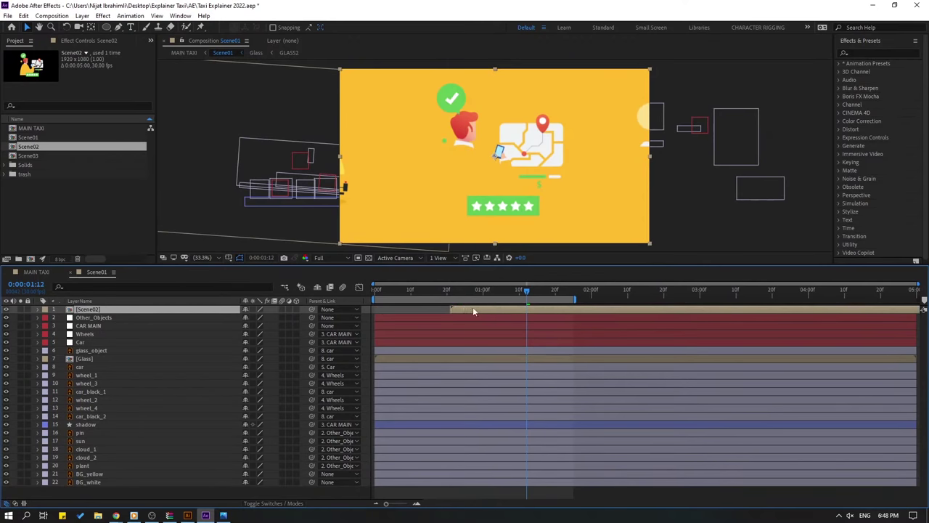
click(540, 291)
key(bracketleft)
click(545, 291)
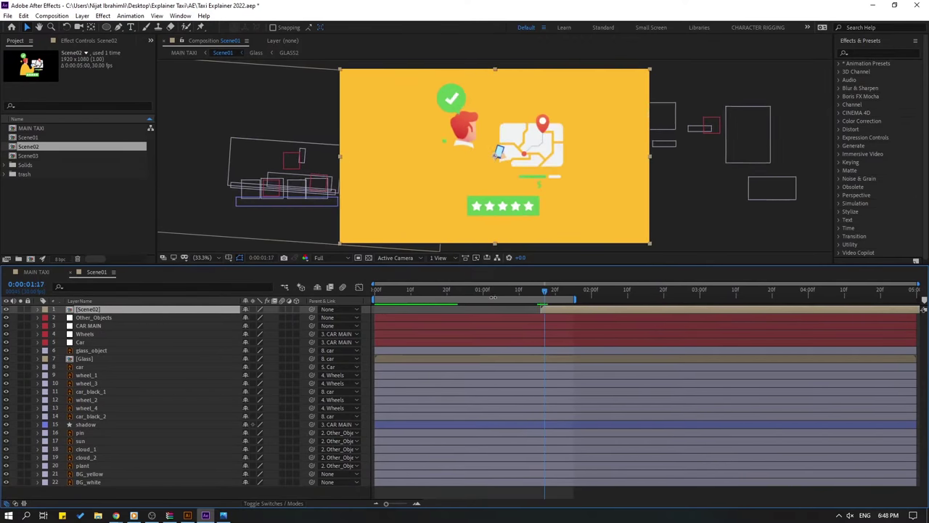
Paste Scene01's BG_white layer into Scene02 and send it to the back.
click(142, 483)
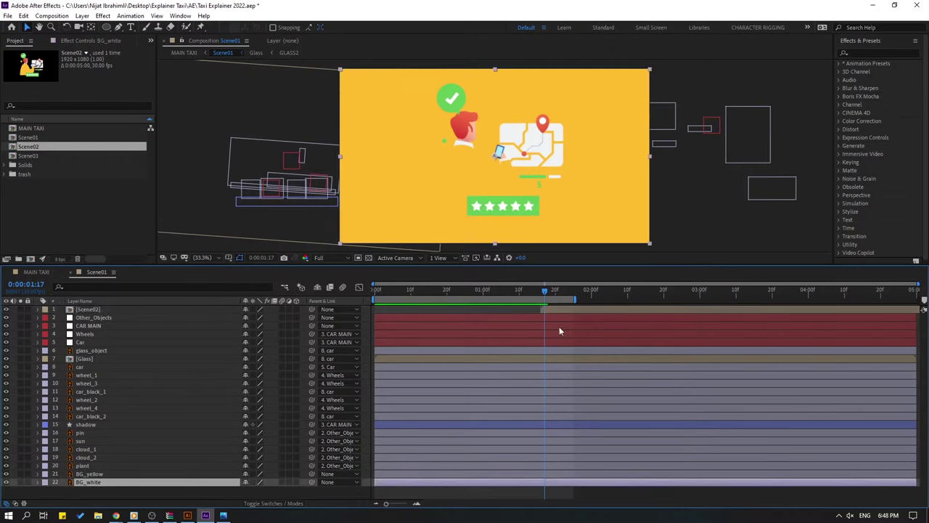
double_click(91, 310)
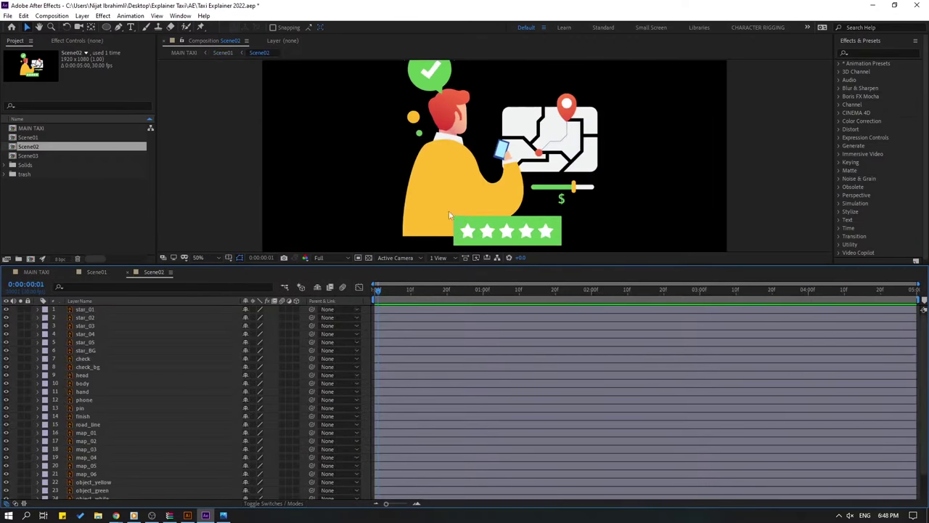
scroll(436, 213, down, 1)
key(ctrl+v)
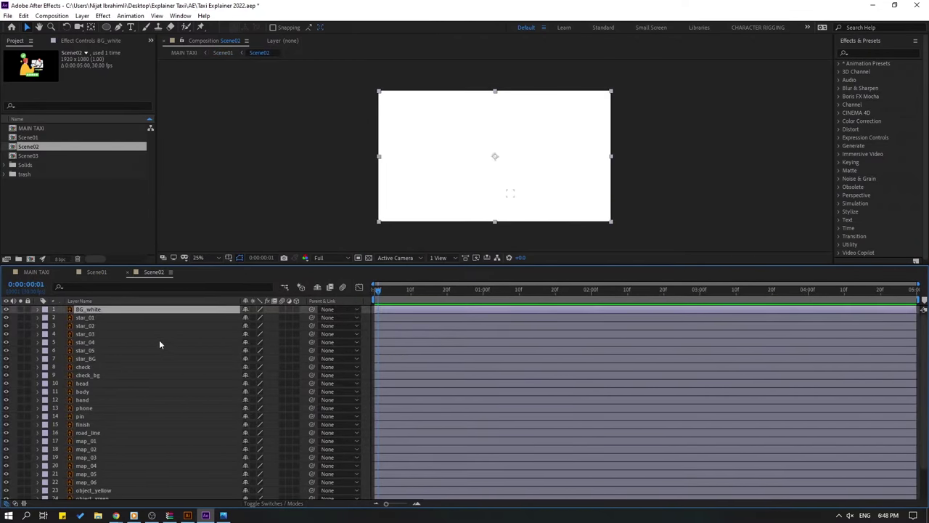
key(grave)
key(grave)
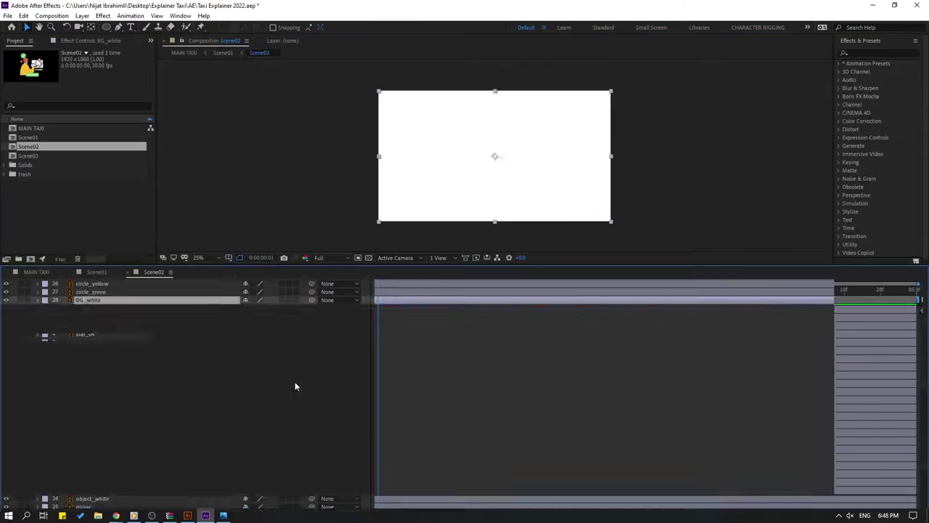
key(Delete)
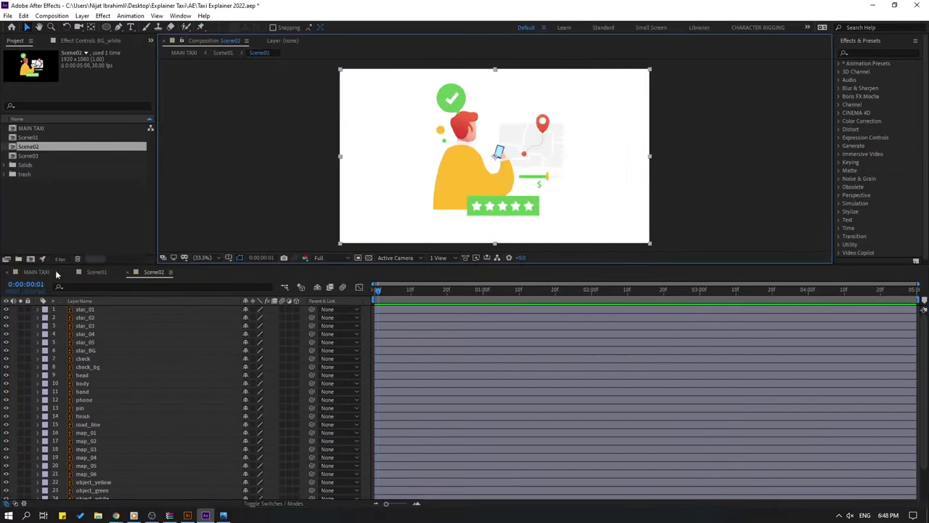
click(95, 273)
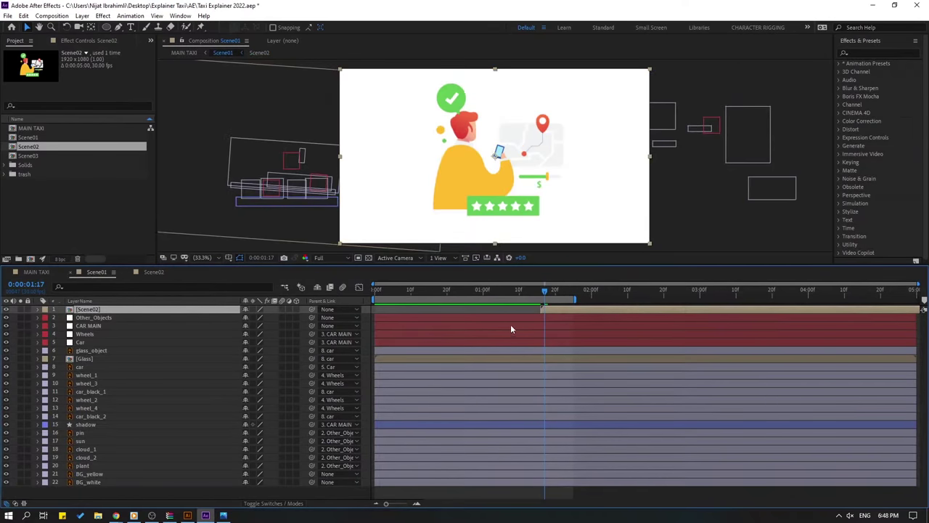
Delete the Scene02 layer from Scene01 and close Scene01's timeline.
click(510, 310)
click(98, 310)
key(Delete)
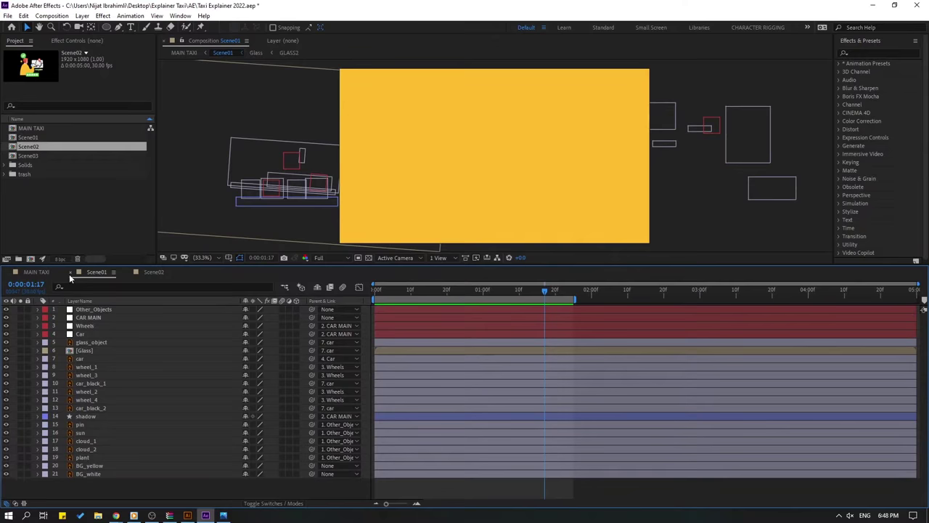
click(70, 271)
Add Scene02 to MAIN TAXI at 0:00:01:17 and view the cut at 33.3%.
click(35, 272)
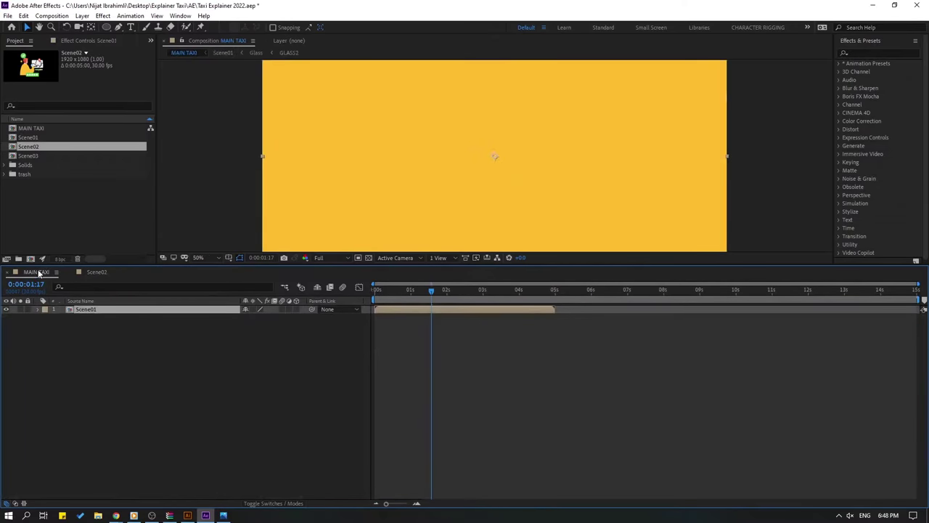
key(ctrl+/)
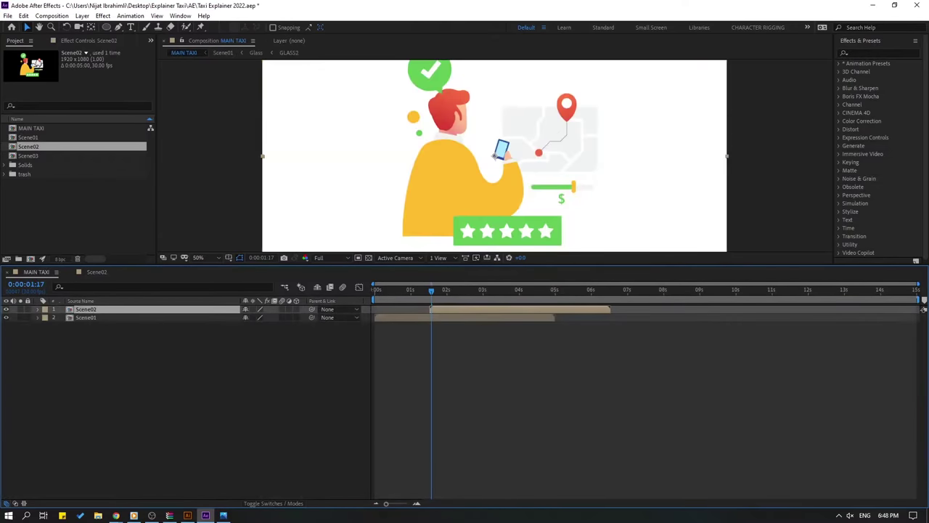
click(115, 515)
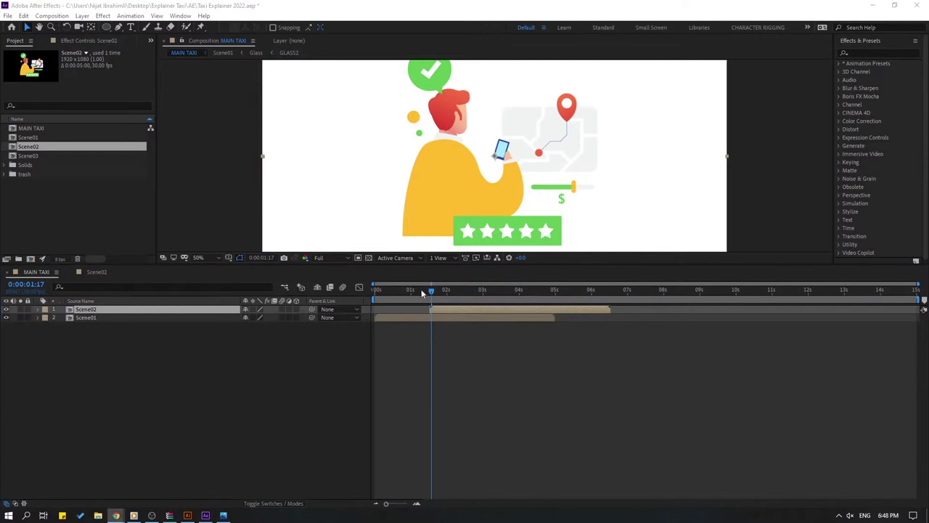
mouse_move(423, 291)
mouse_down()
mouse_move(379, 290)
mouse_move(429, 293)
mouse_up()
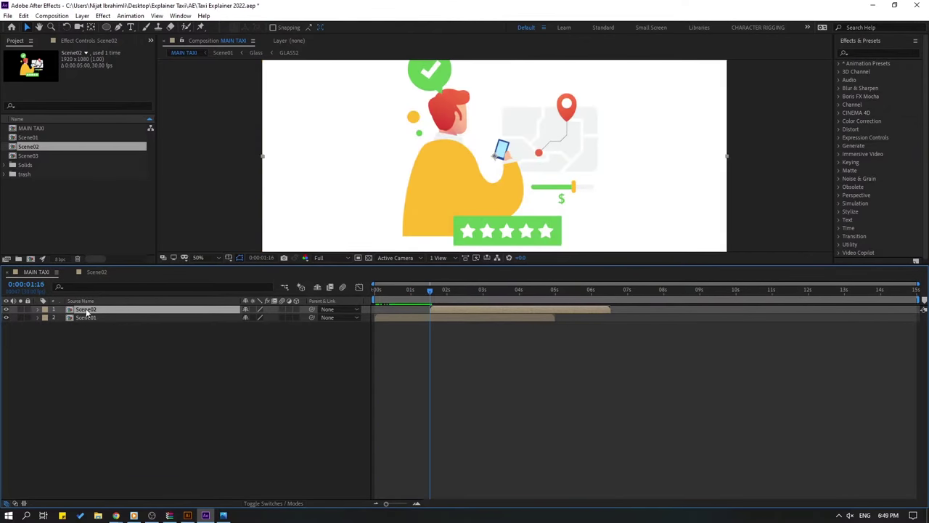
click(200, 257)
click(207, 352)
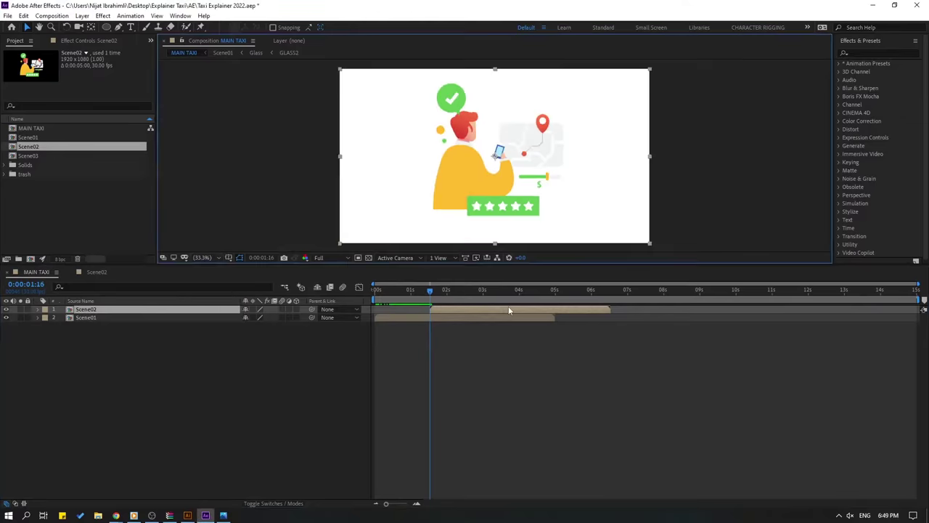
Pre-compose Scene02's star_01–star_05 and star_BG layers into a Stars composition.
double_click(448, 310)
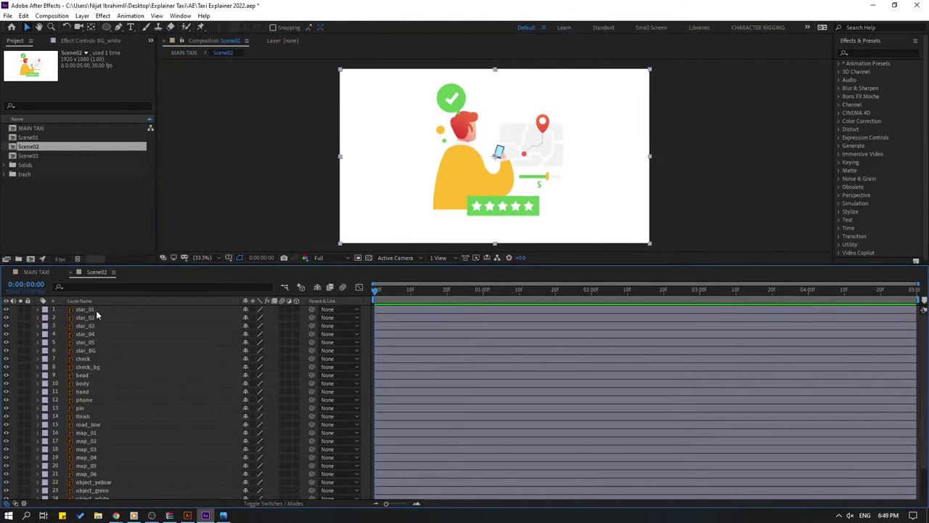
click(94, 310)
ctrl+click(93, 318)
ctrl+click(92, 326)
ctrl+click(91, 333)
ctrl+click(91, 334)
ctrl+click(92, 339)
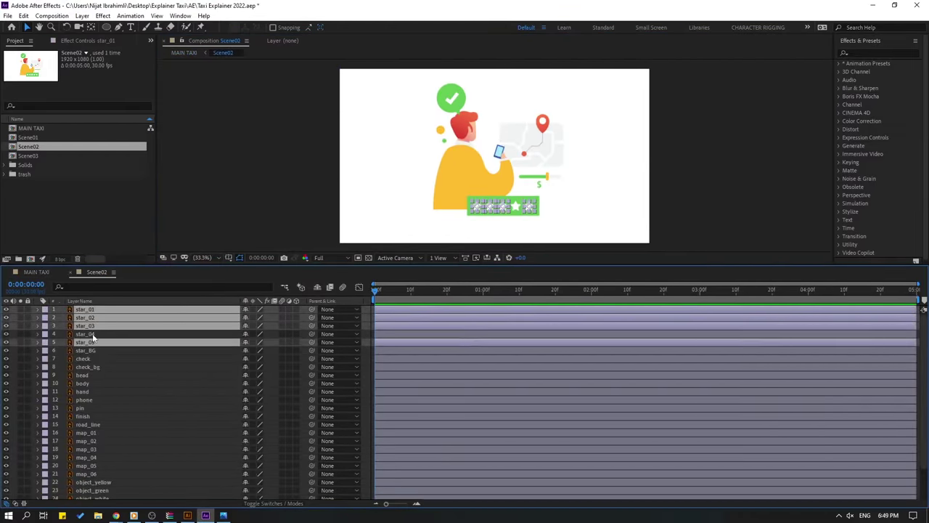
ctrl+click(92, 333)
ctrl+click(92, 353)
right_click(94, 337)
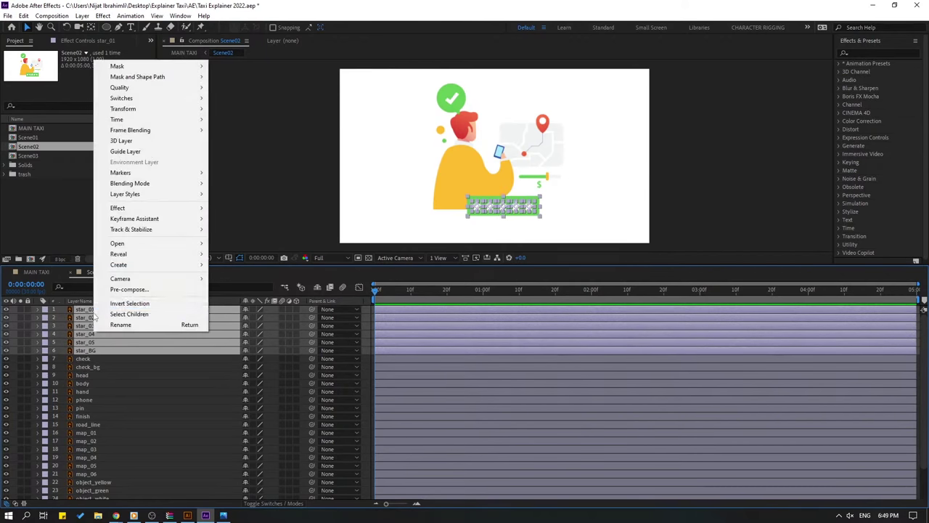
click(114, 289)
text(Stars)
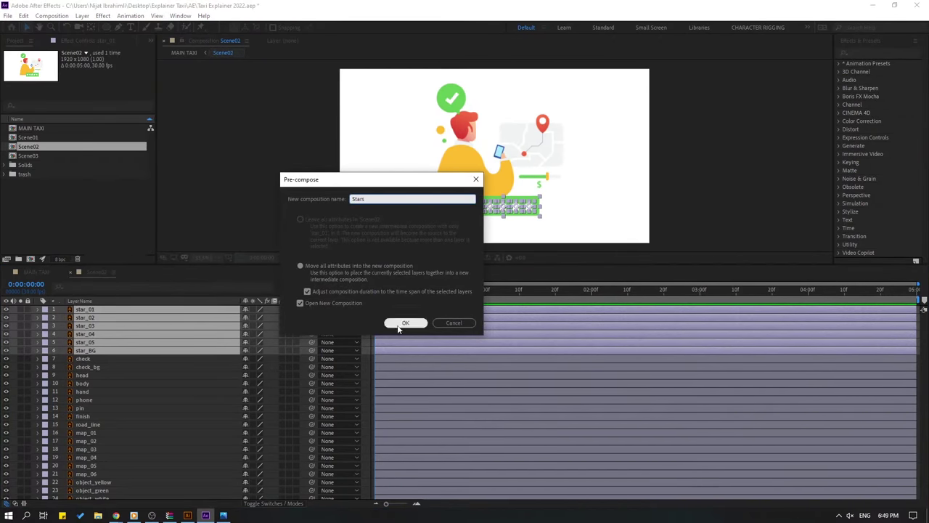
click(402, 322)
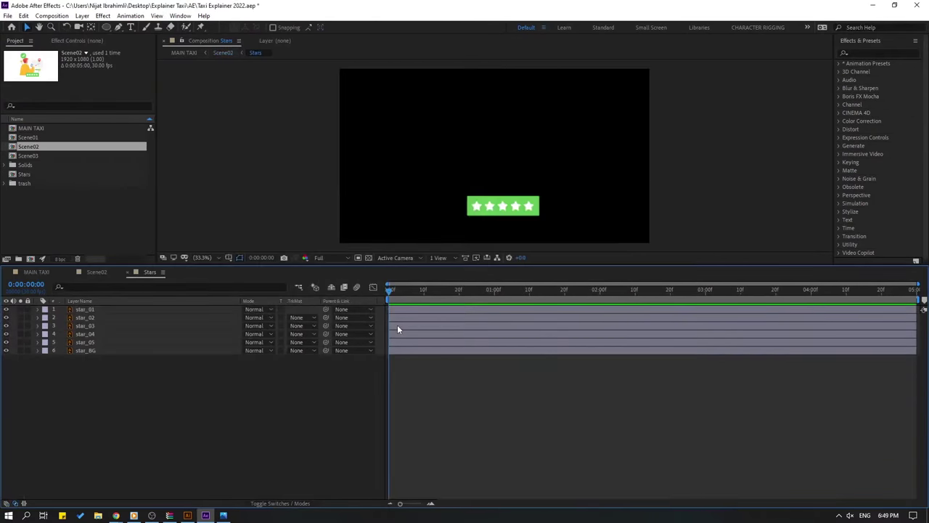
click(95, 271)
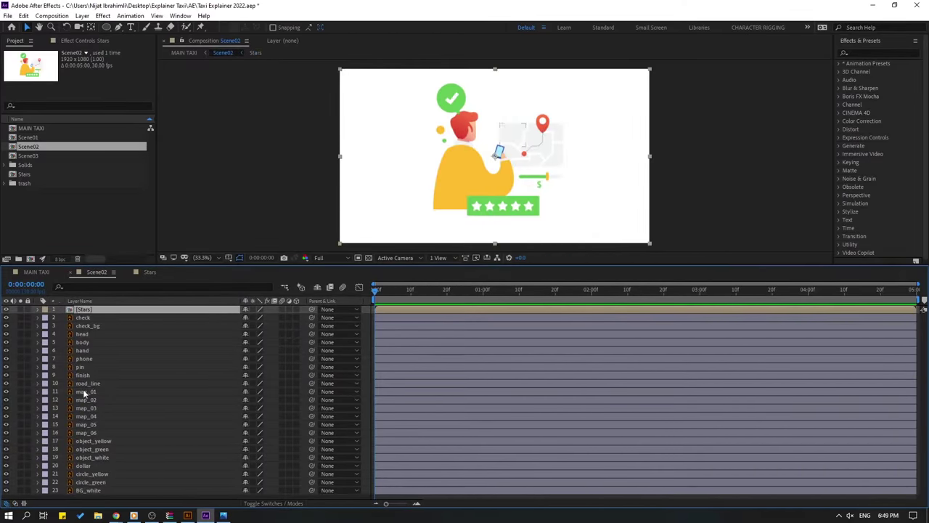
Pre-compose the road_line and map_01–map_06 layers into a composition named map.
click(98, 392)
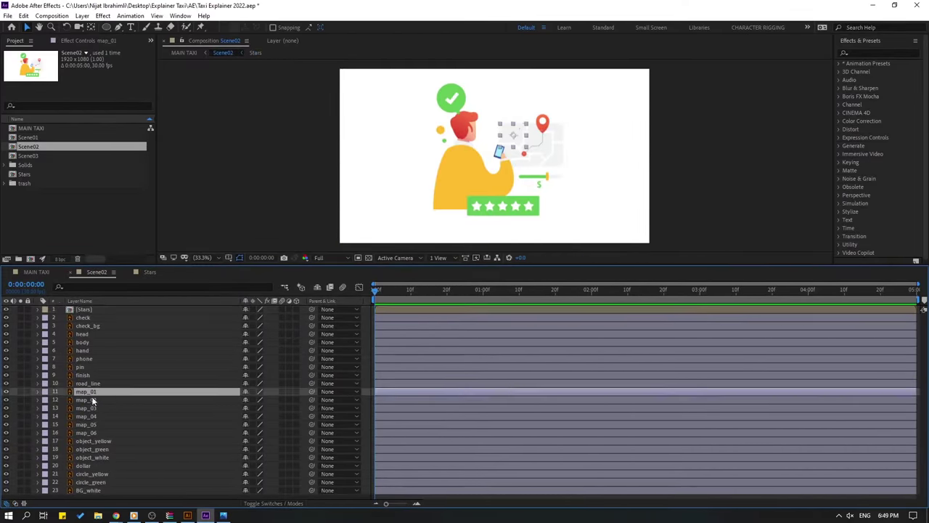
ctrl+click(91, 384)
ctrl+click(93, 400)
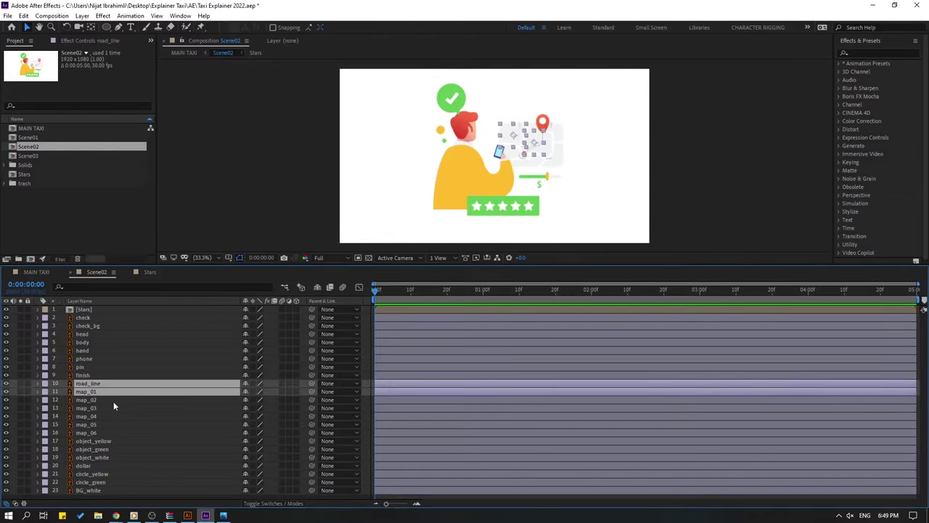
ctrl+click(94, 408)
ctrl+click(95, 416)
ctrl+click(96, 424)
ctrl+click(97, 432)
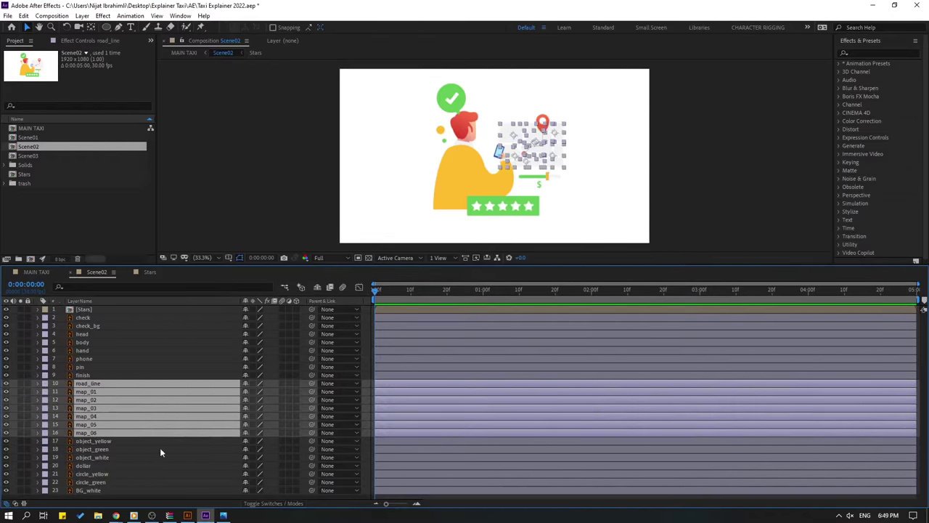
right_click(87, 402)
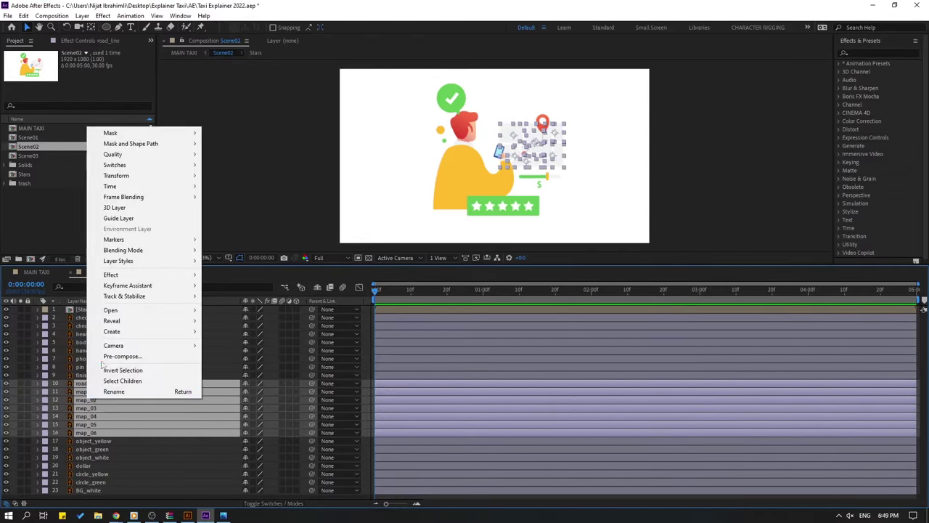
click(138, 356)
text(map)
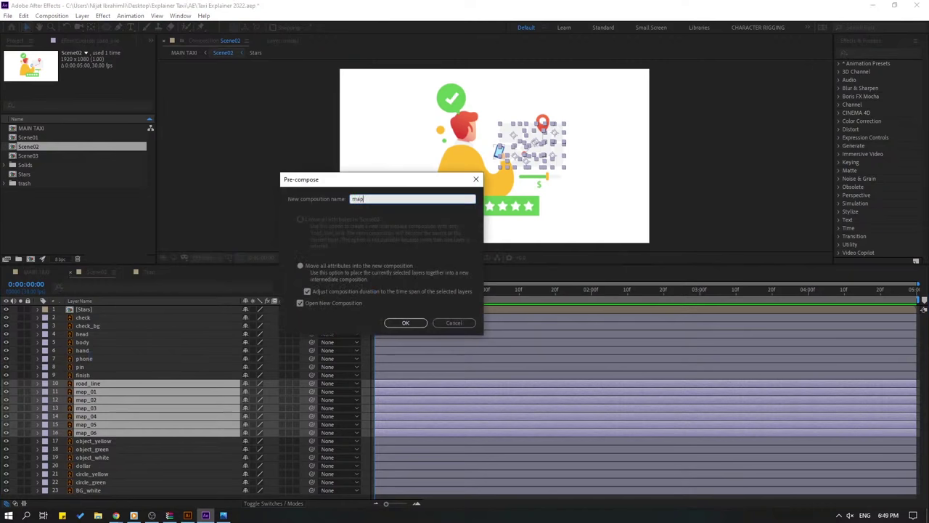
key(Return)
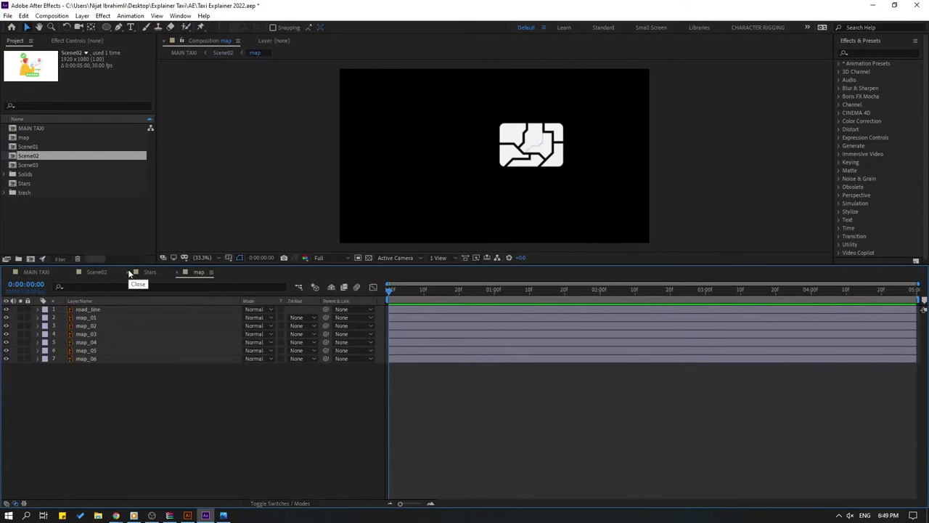
Add a new null object layer to Scene02 near the character's shoulder.
click(97, 272)
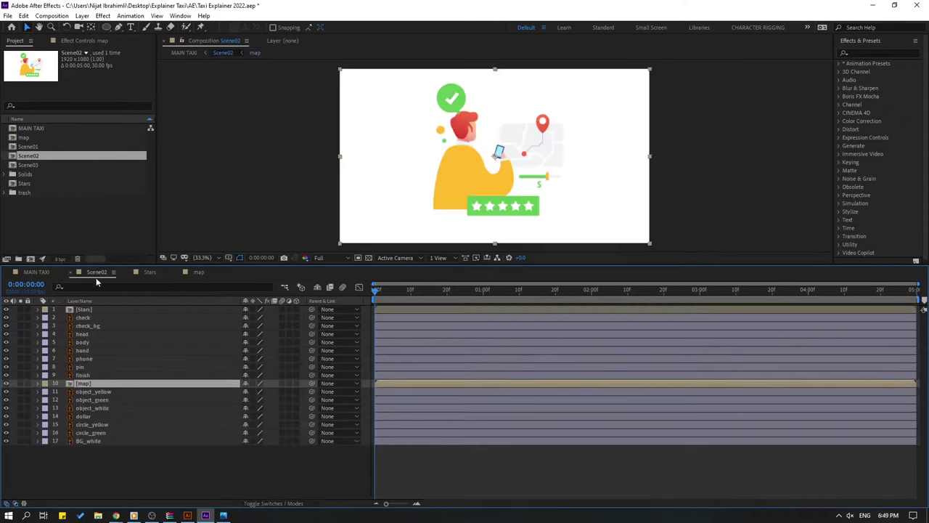
right_click(112, 480)
mouse_move(186, 381)
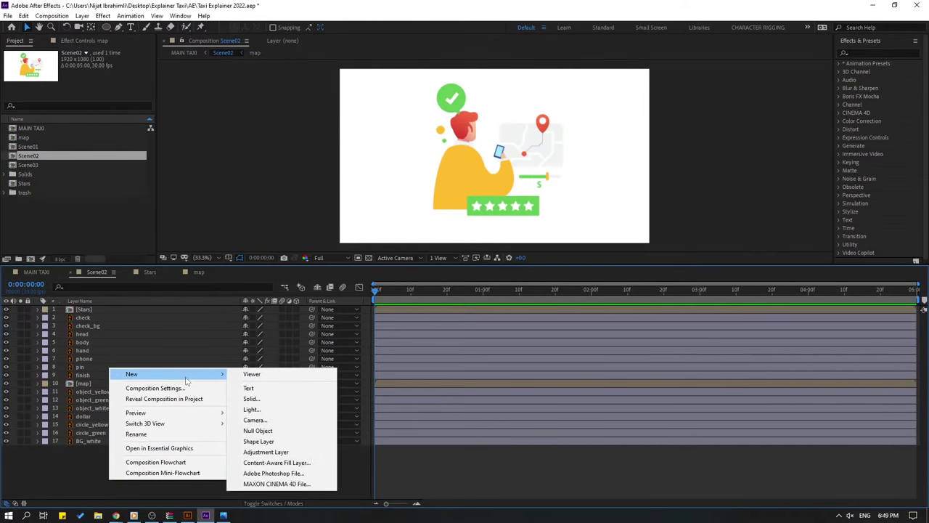
click(259, 431)
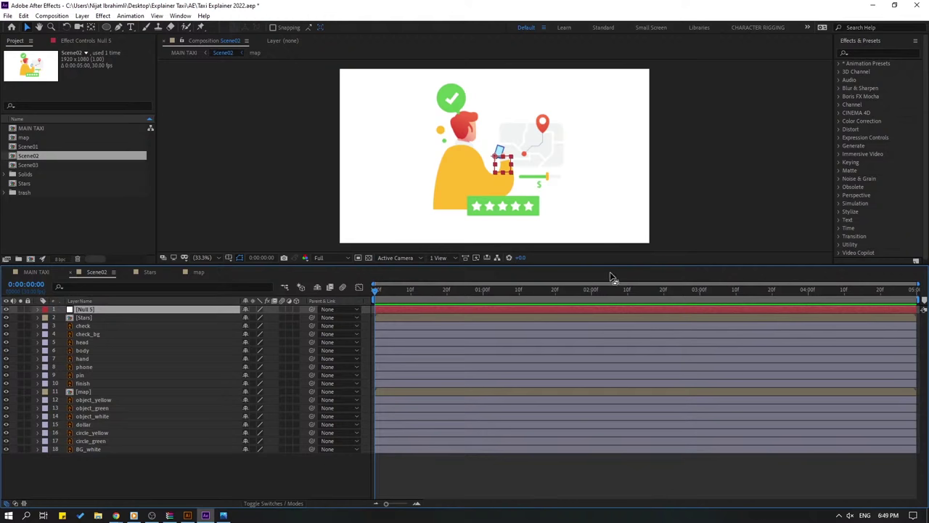
scroll(501, 159, up, 3)
drag(512, 191, 417, 165)
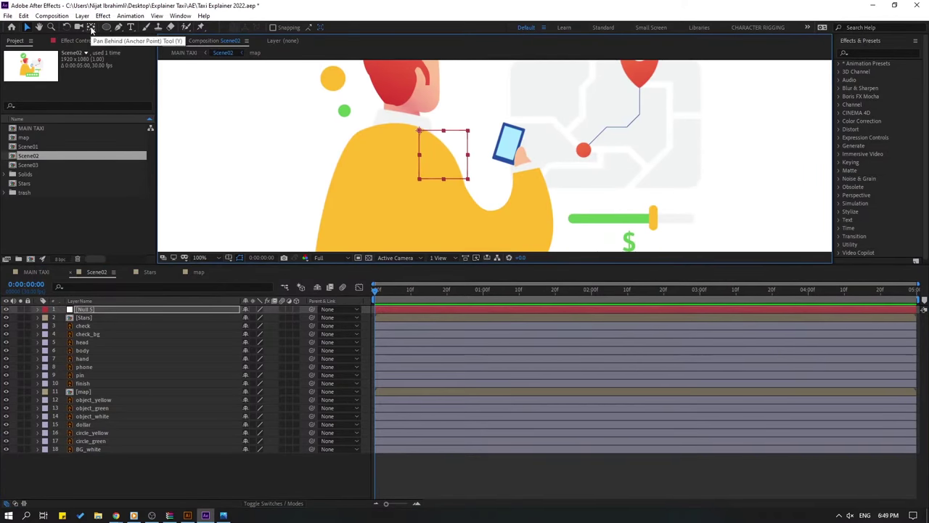
Center the null's anchor point and place the null on the phone in the hand.
click(90, 28)
key(ctrl+alt+Home)
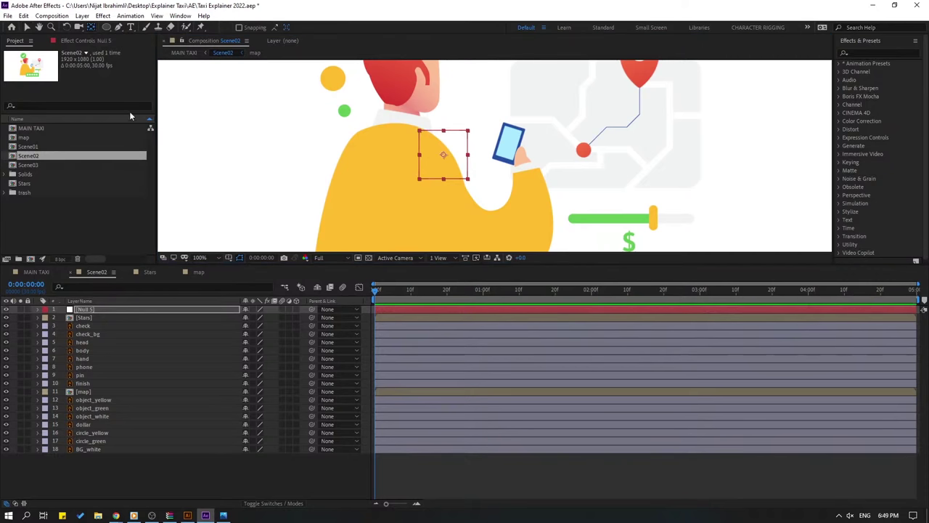
click(27, 27)
scroll(470, 179, down, 2)
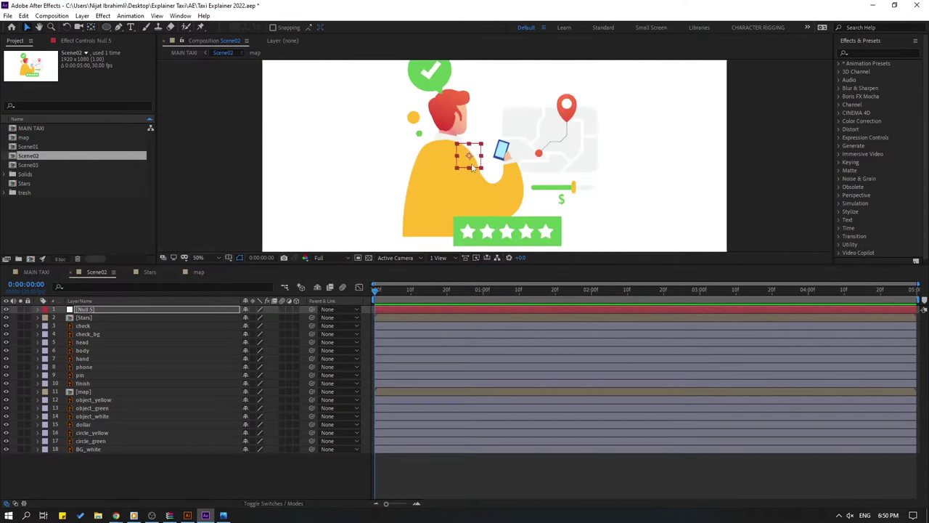
drag(501, 169, 508, 153)
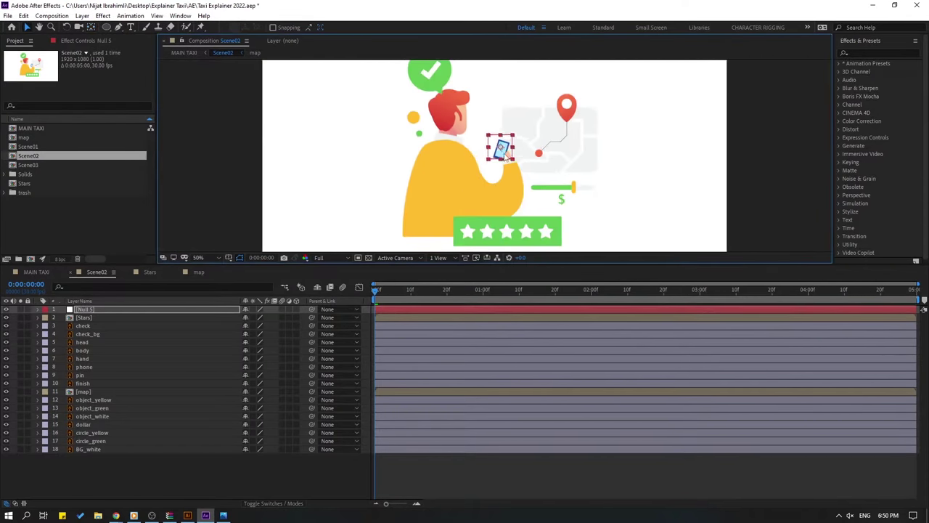
double_click(92, 309)
key(backslash)
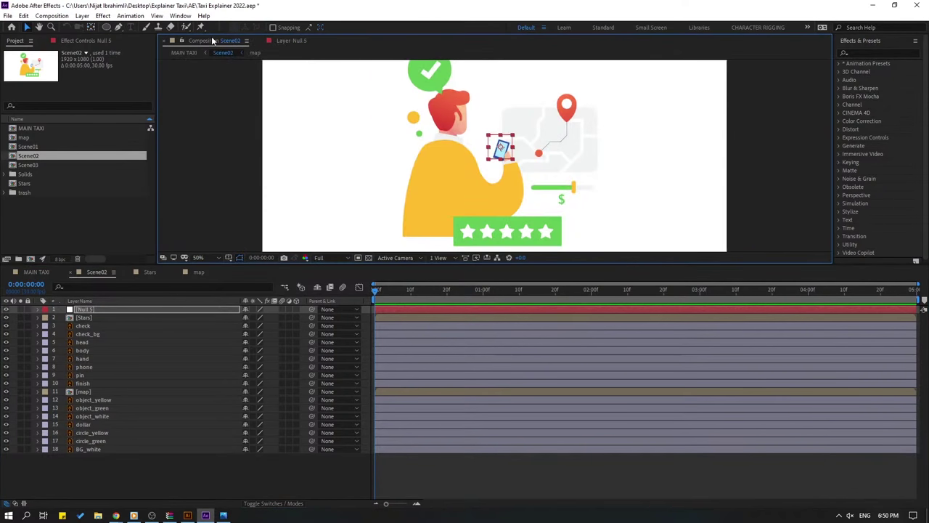
Rename the null layer to Scene_Objects.
key(Return)
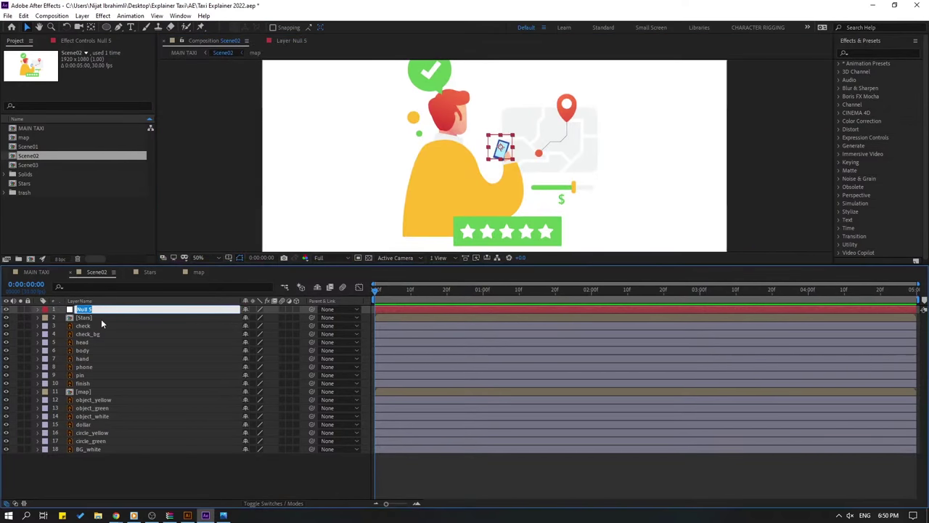
text(Cbject)
key(ctrl+a)
text(Scene_Objects)
key(Return)
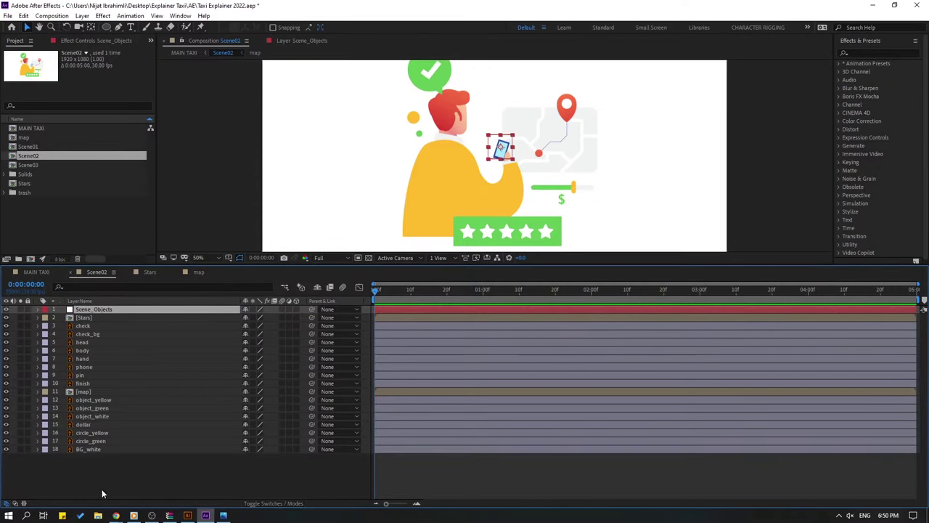
Hide the Stars and map layers in Scene02.
key(ctrl+Down)
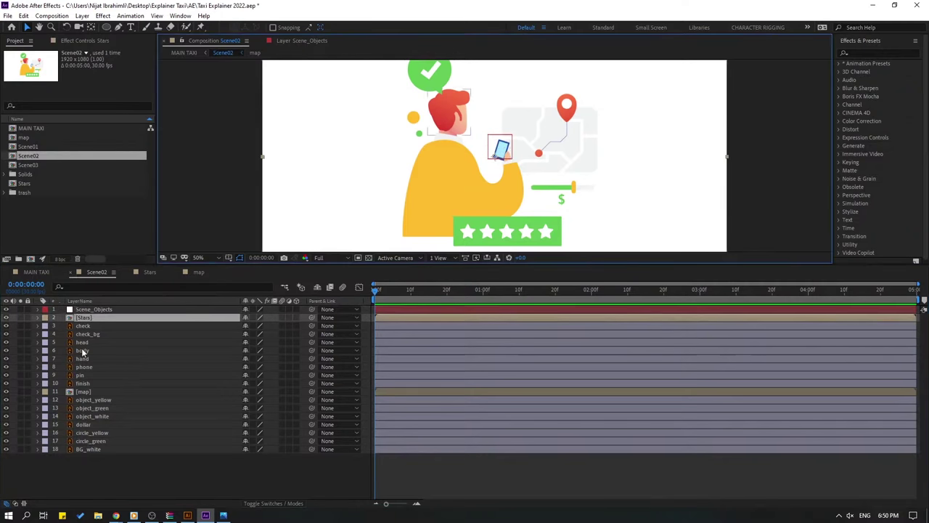
click(6, 317)
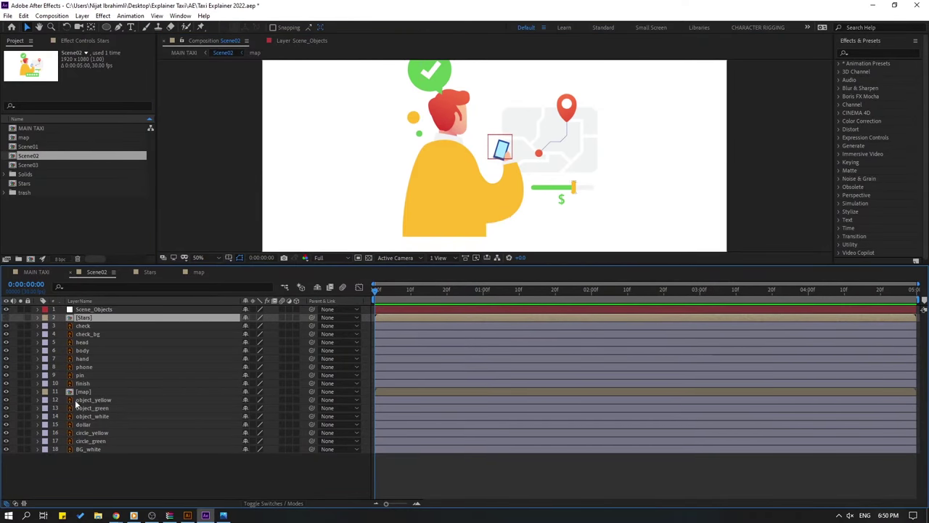
click(79, 393)
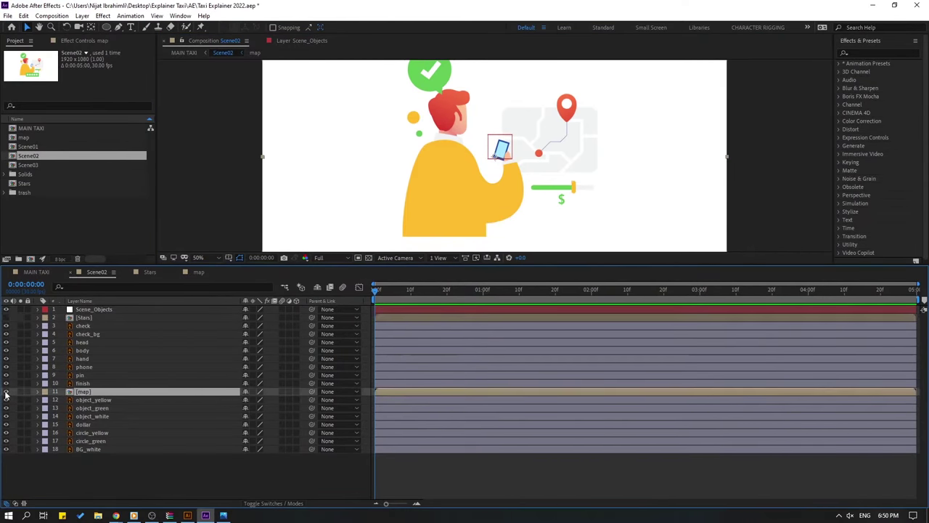
click(6, 392)
click(436, 217)
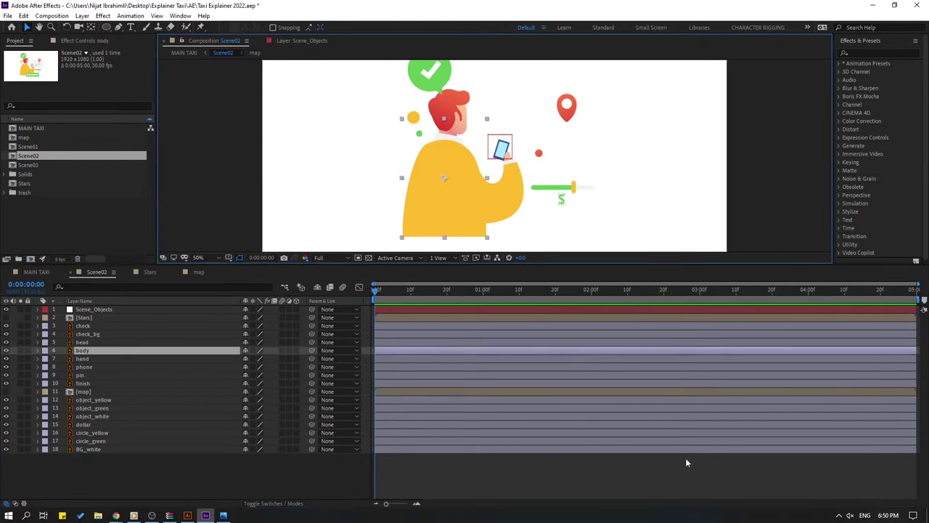
Open the Scene01 precomp from the MAIN TAXI timeline.
click(151, 516)
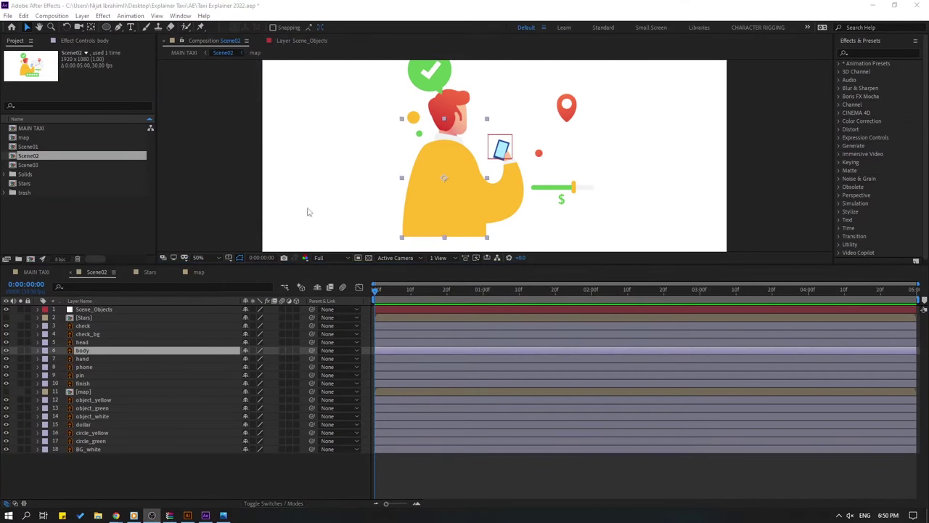
click(41, 272)
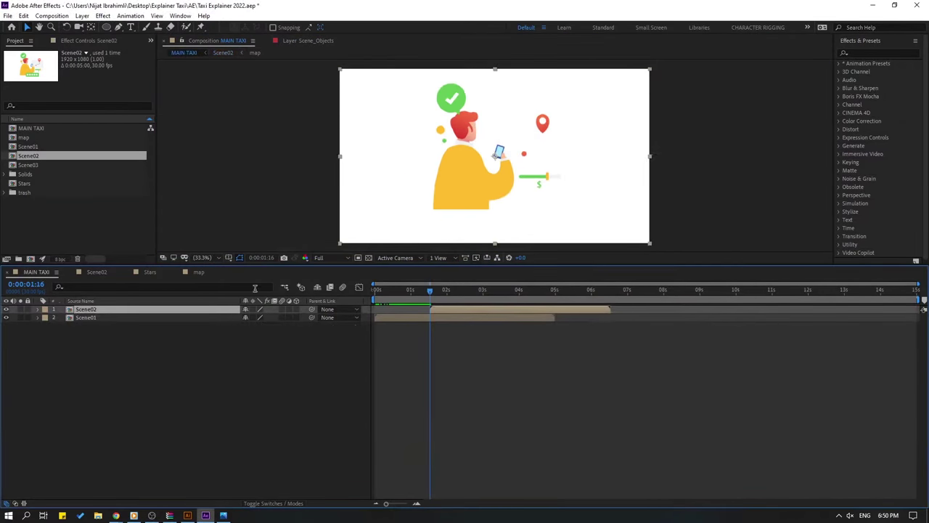
click(150, 271)
click(96, 271)
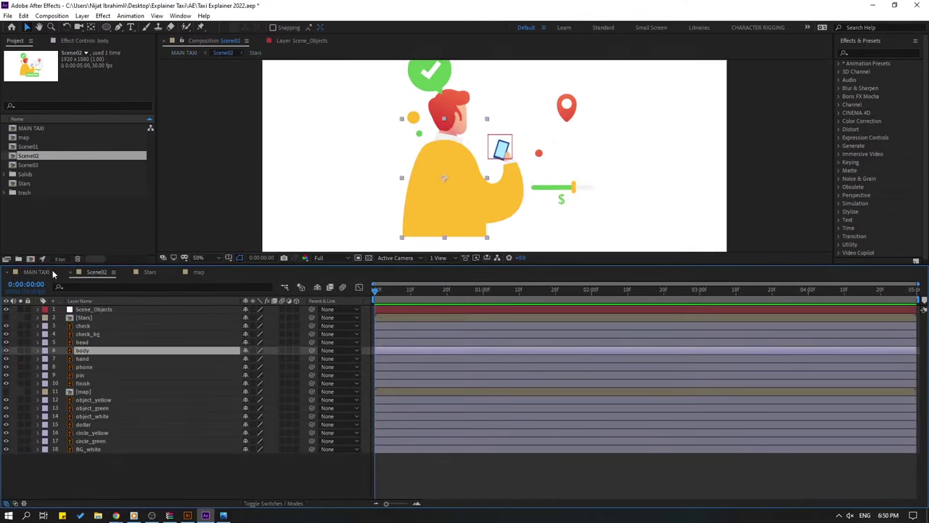
click(51, 272)
double_click(398, 316)
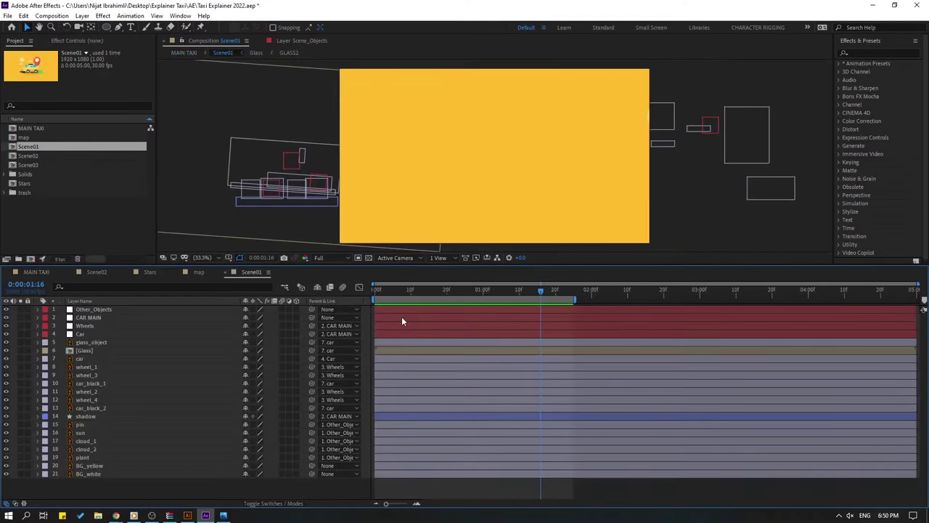
Play Scene01's taxi shot, stop back at frame 16, and switch to Scene02.
key(space)
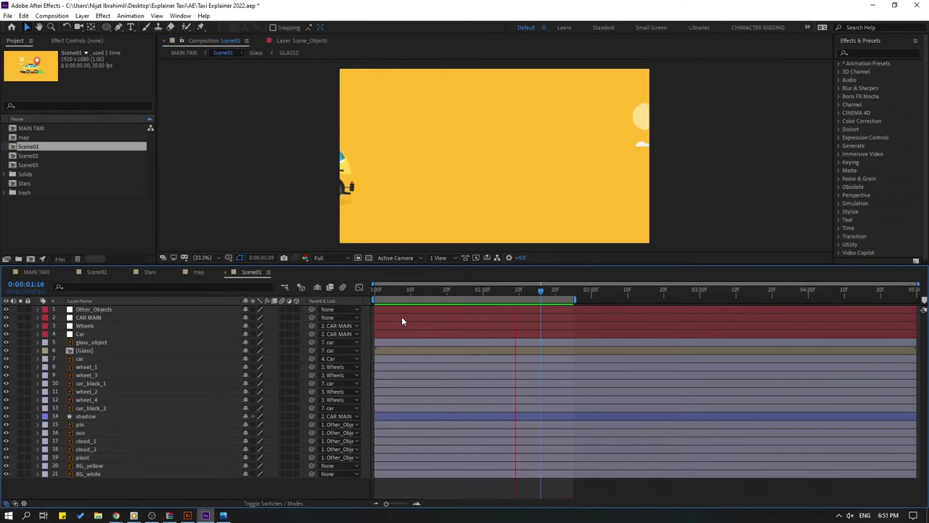
click(443, 292)
drag(443, 294, 433, 294)
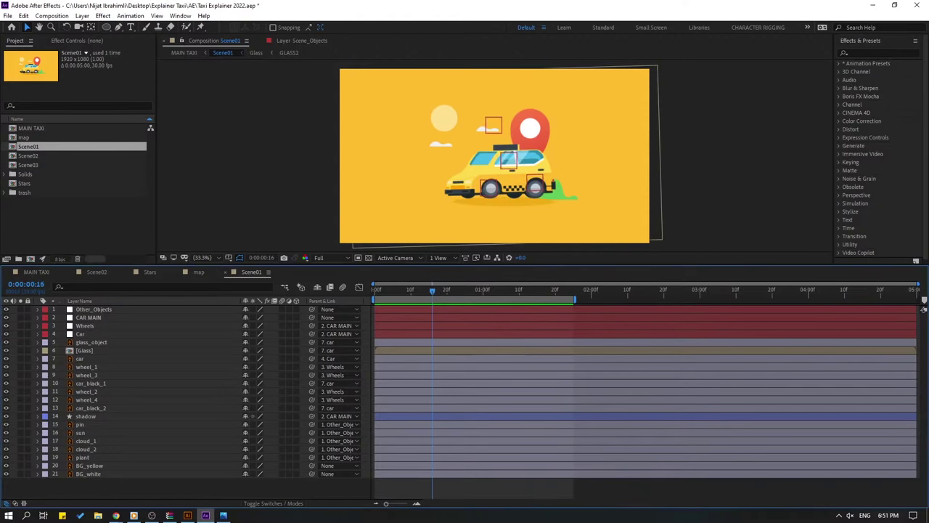
click(97, 273)
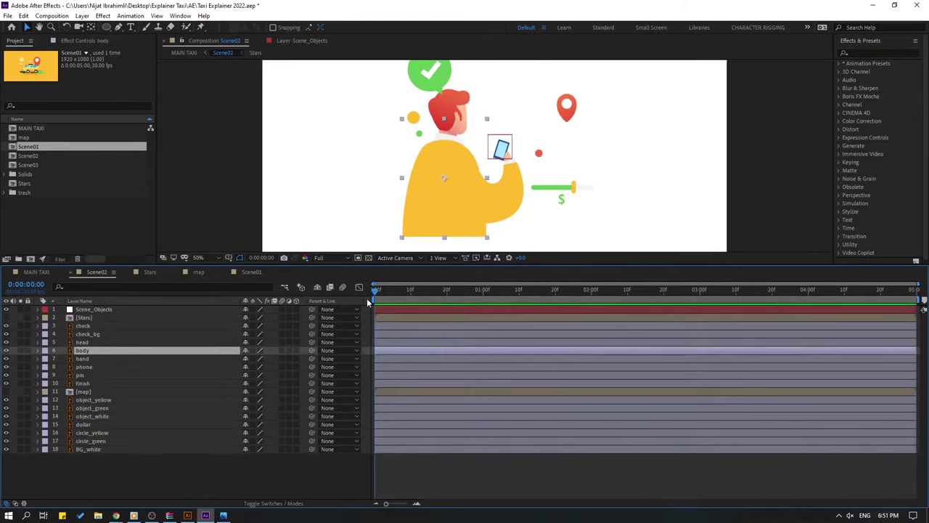
Keyframe BG_white's Position so the white background slides vertically into frame.
click(110, 496)
click(85, 450)
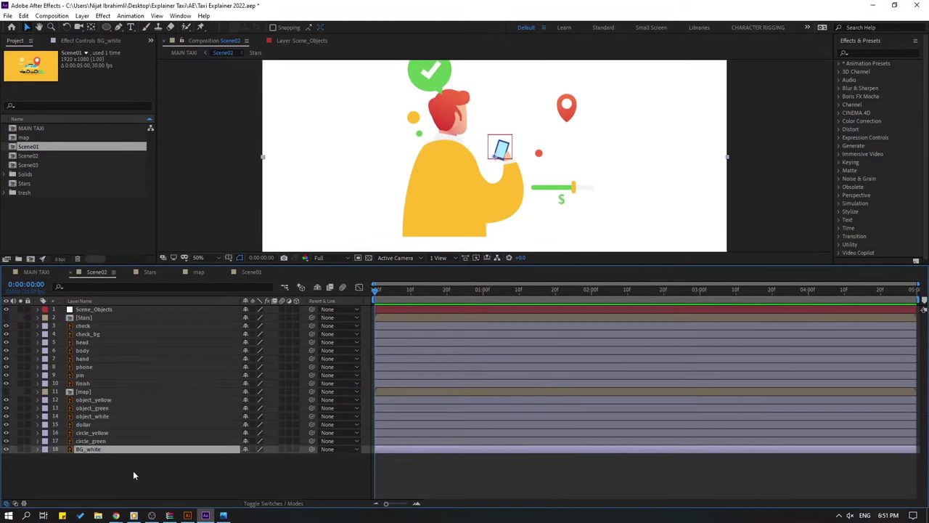
key(p)
click(62, 458)
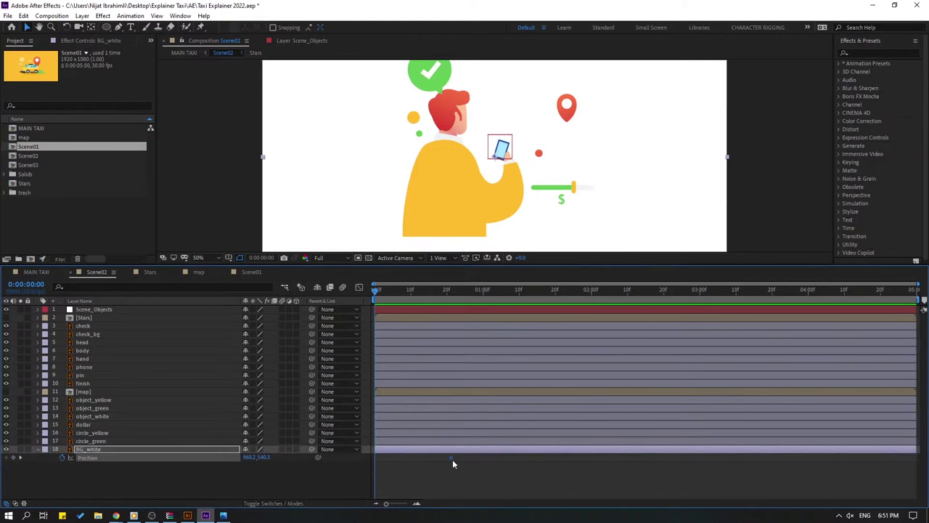
click(233, 486)
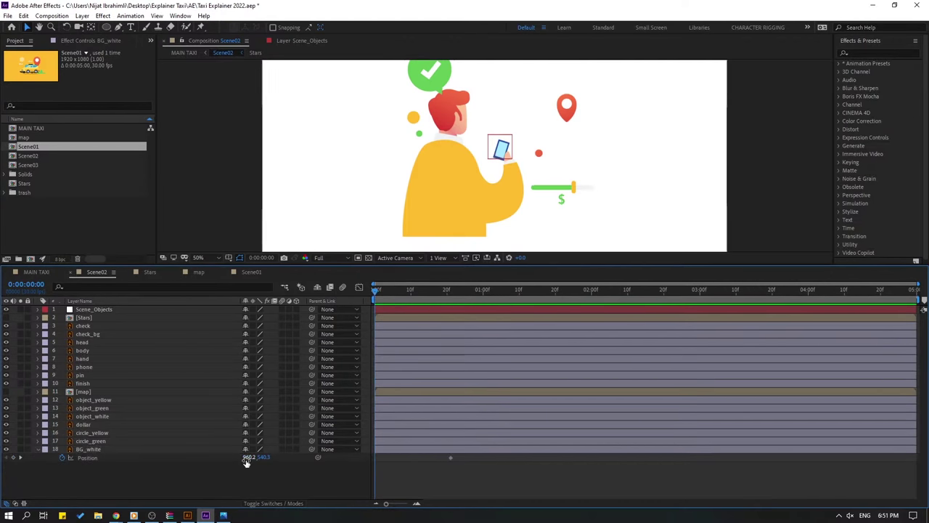
drag(248, 458, 427, 457)
click(199, 258)
click(206, 279)
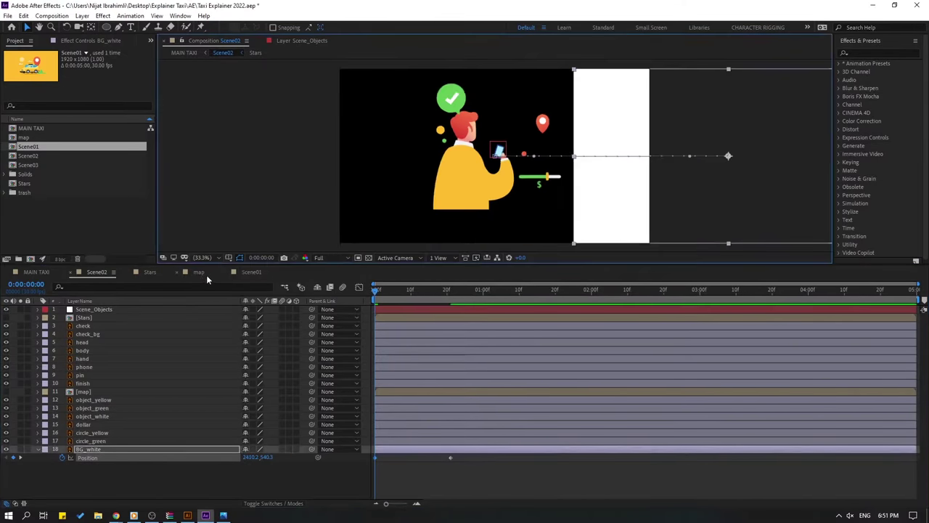
key(ctrl+z)
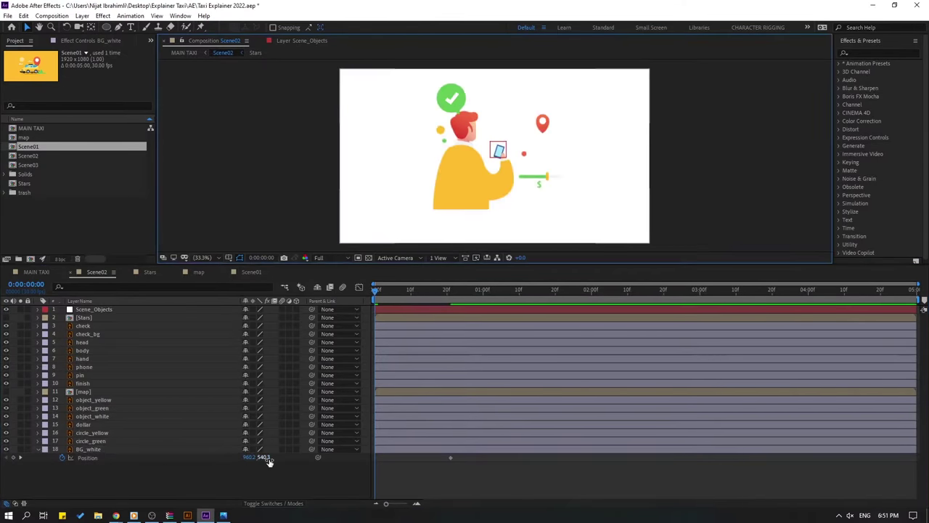
drag(266, 459, 212, 462)
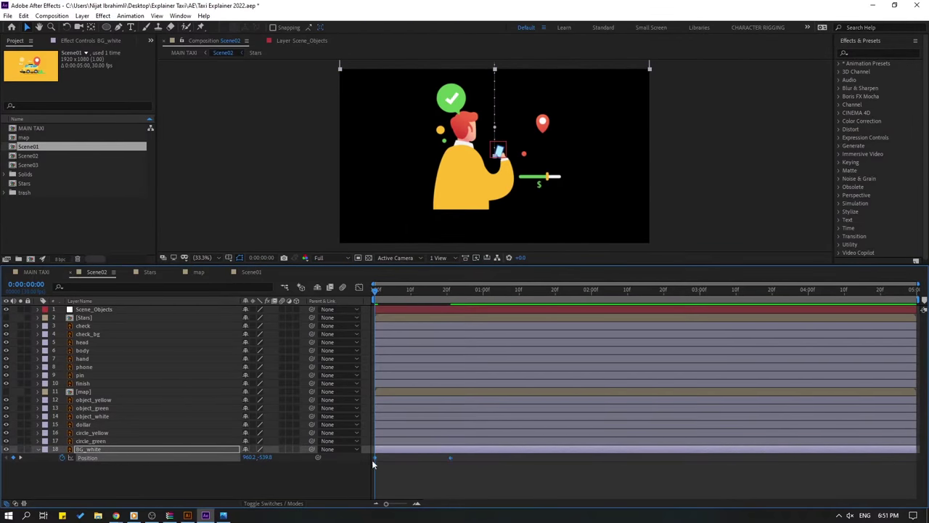
Apply Easy Ease to the Position keyframes, sharpen the speed peak in the graph, and preview.
right_click(375, 459)
mouse_move(477, 451)
click(528, 389)
click(360, 288)
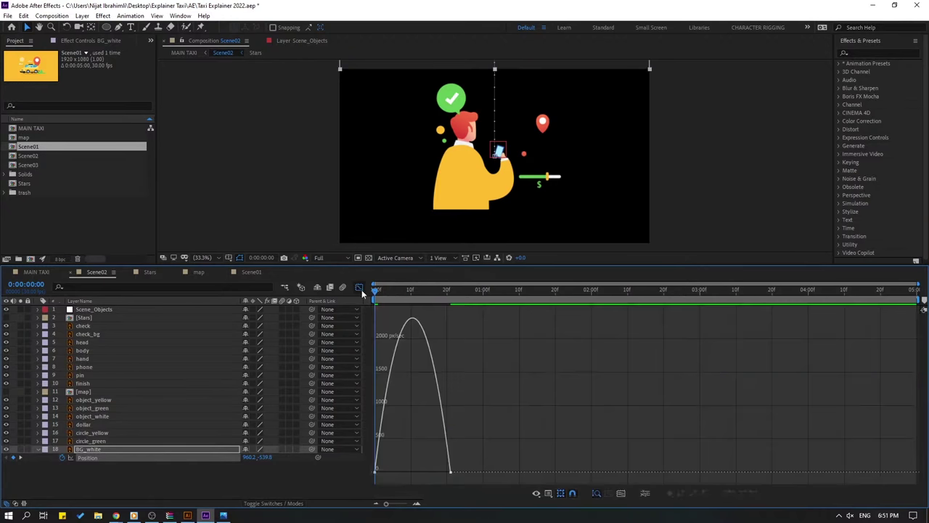
key(ctrl+a)
drag(387, 473, 428, 473)
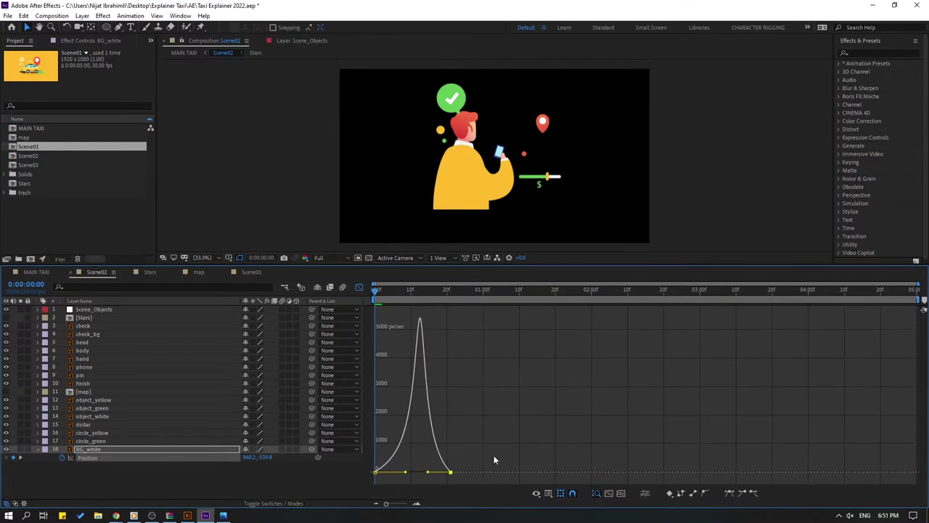
click(359, 287)
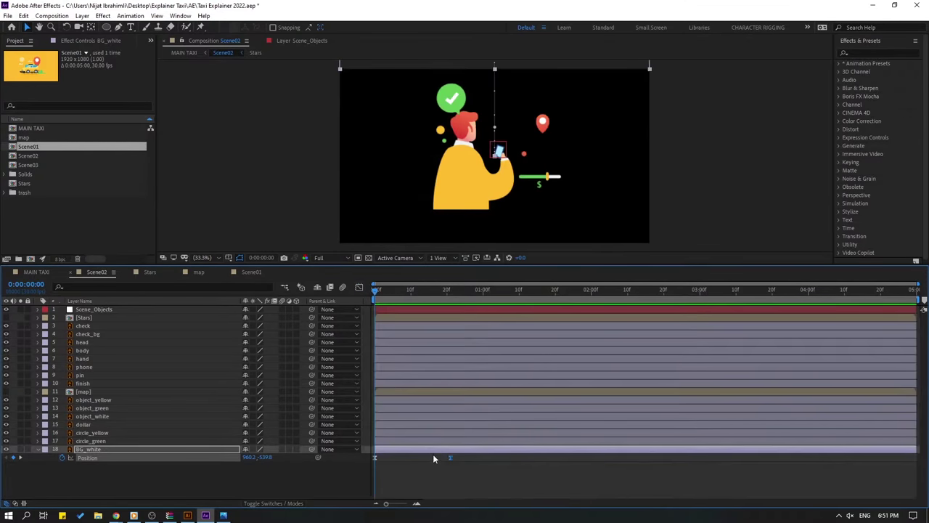
key(space)
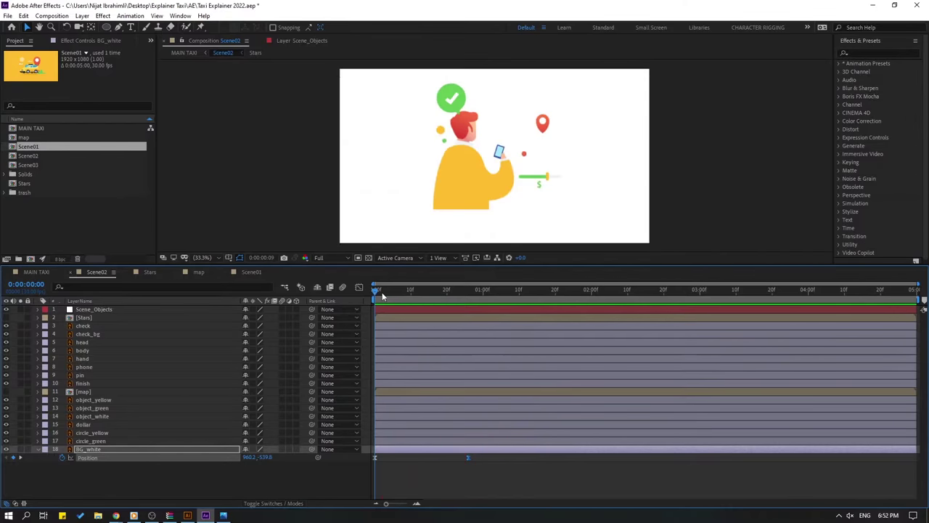
key(space)
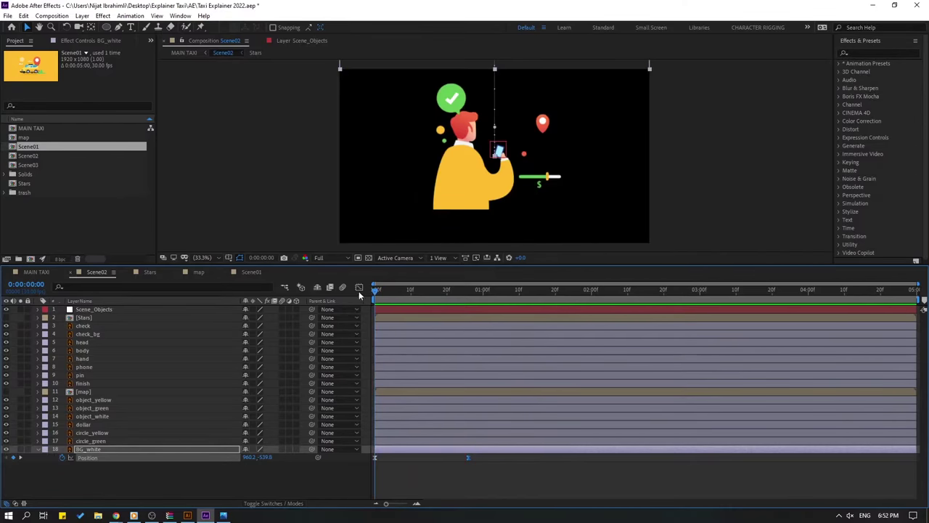
Solo the body layer and move its anchor point to the bottom edge.
click(38, 452)
click(75, 482)
click(451, 188)
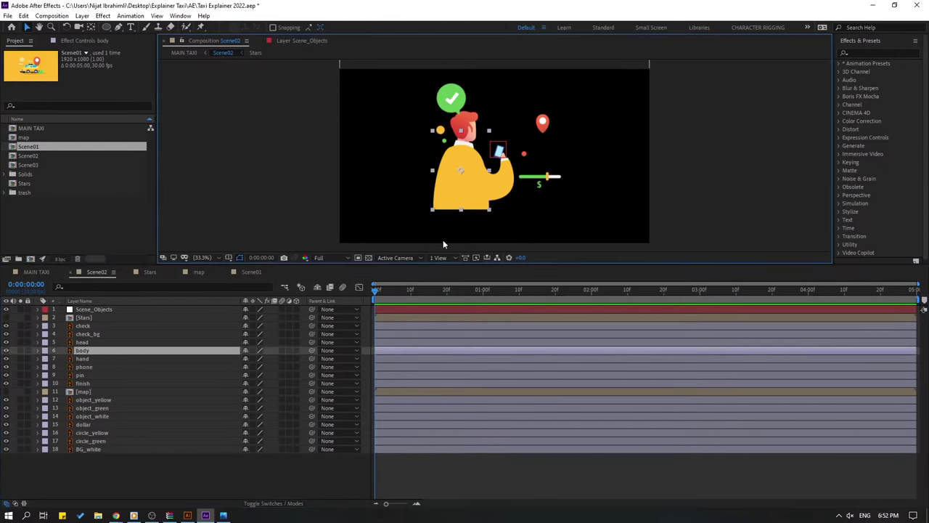
click(20, 350)
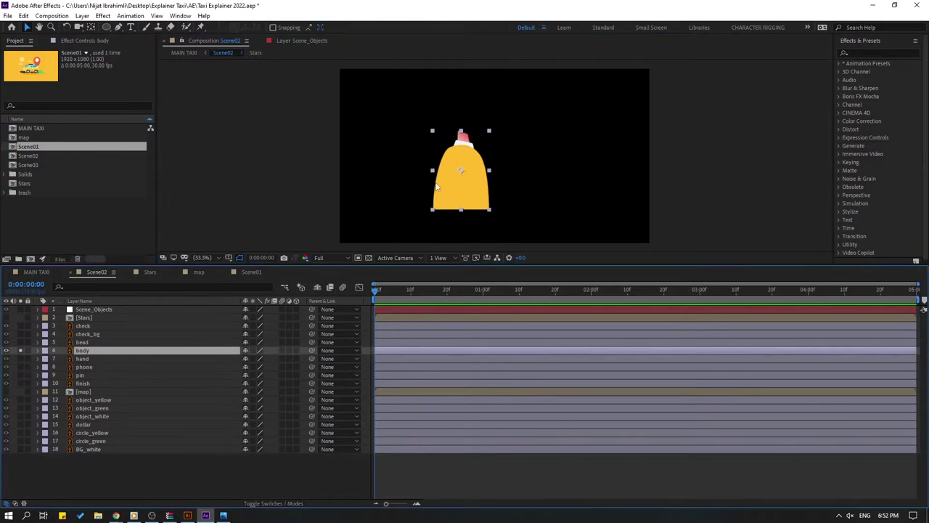
scroll(436, 216, up, 3)
scroll(423, 223, down, 2)
drag(423, 223, 414, 183)
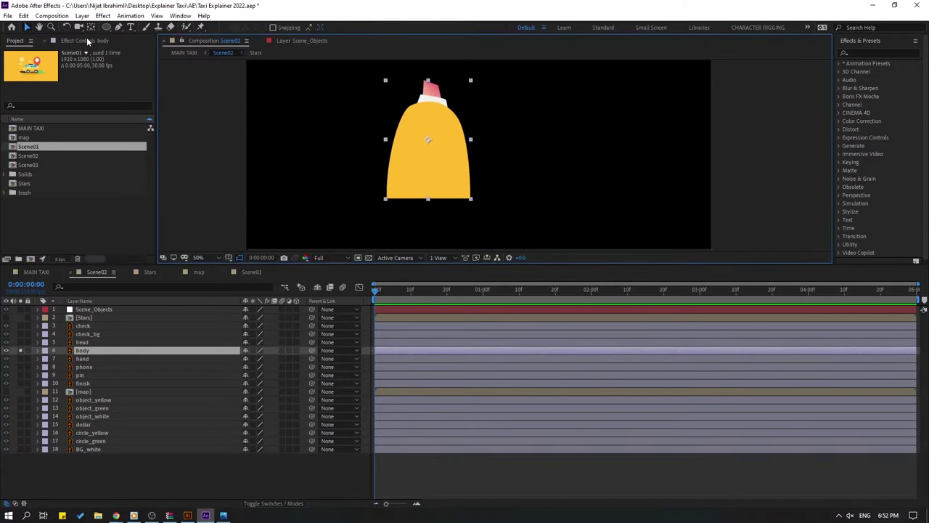
key(y)
drag(433, 145, 429, 197)
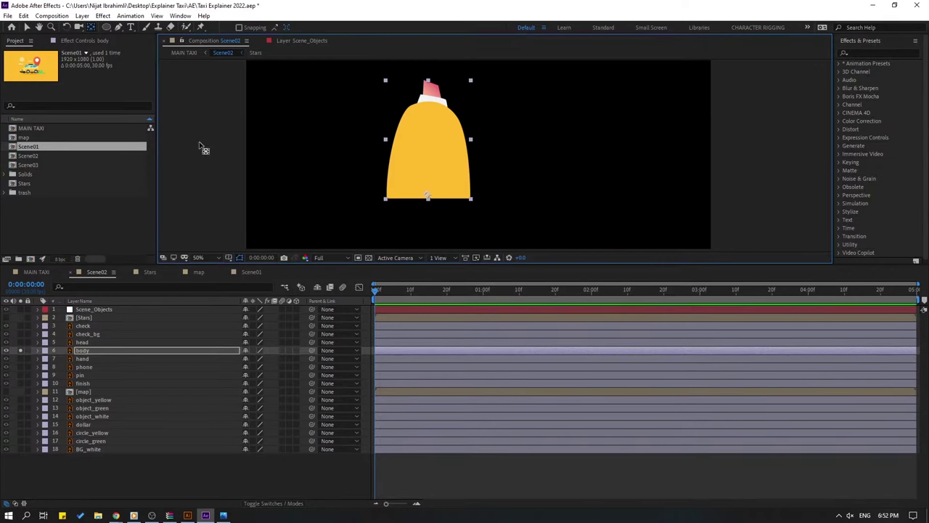
click(26, 27)
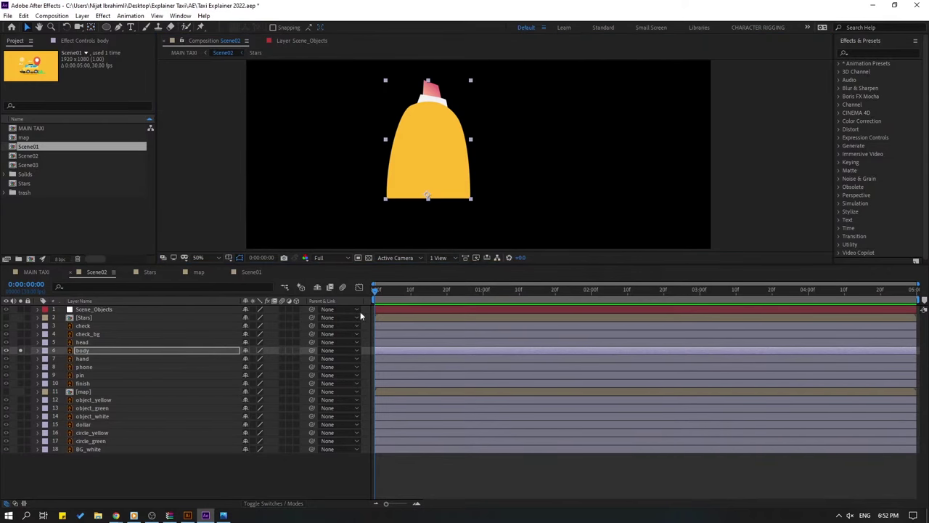
click(20, 350)
Solo the head layer and move its anchor point down to the neck.
click(86, 342)
click(20, 342)
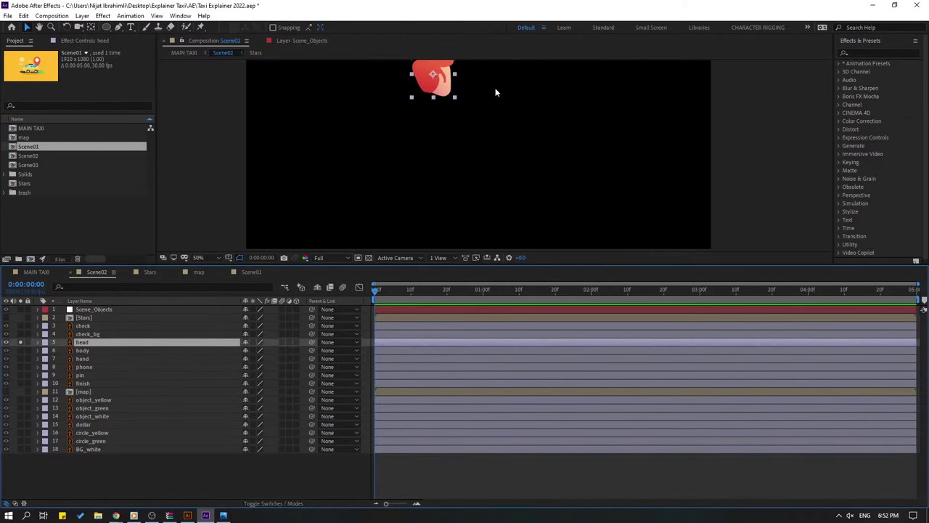
scroll(448, 138, up, 4)
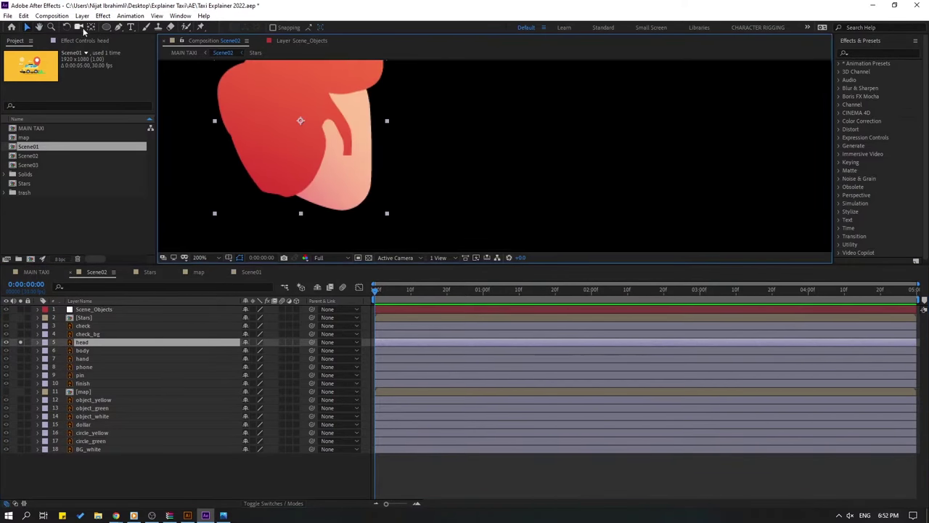
key(y)
drag(302, 123, 311, 189)
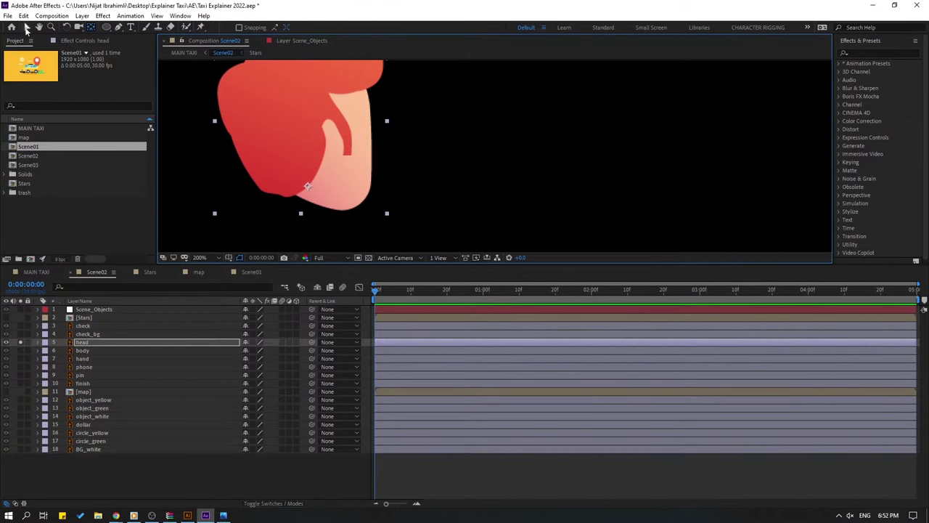
click(26, 28)
click(21, 344)
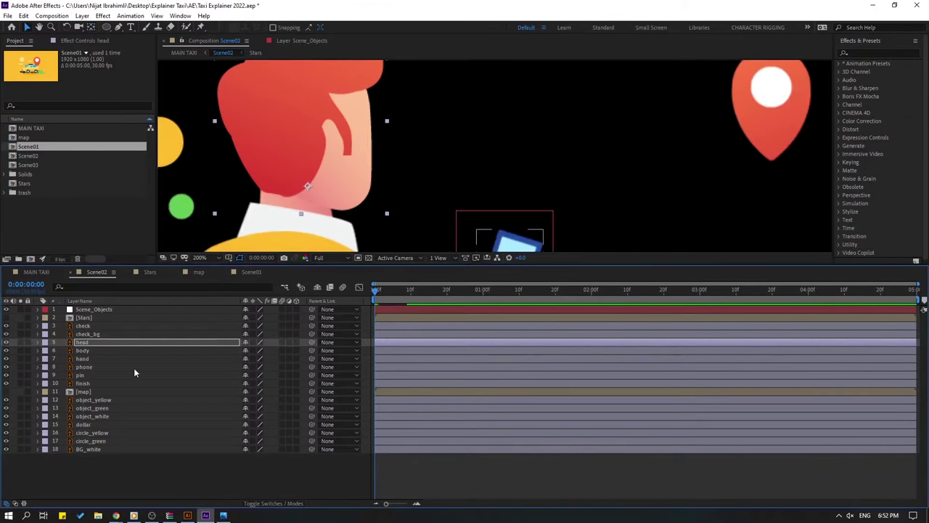
Parent the head layer to body and zoom the viewer out to 50%.
click(86, 346)
drag(240, 345, 82, 351)
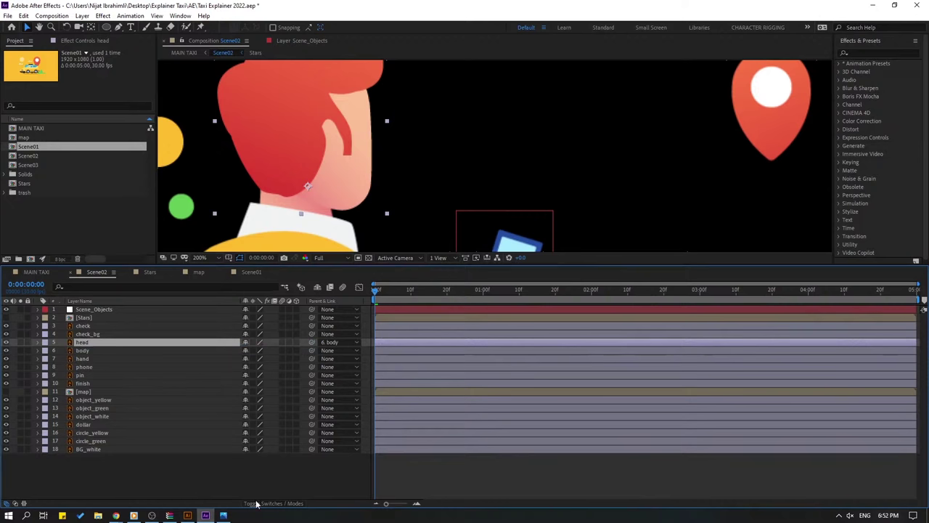
key(comma)
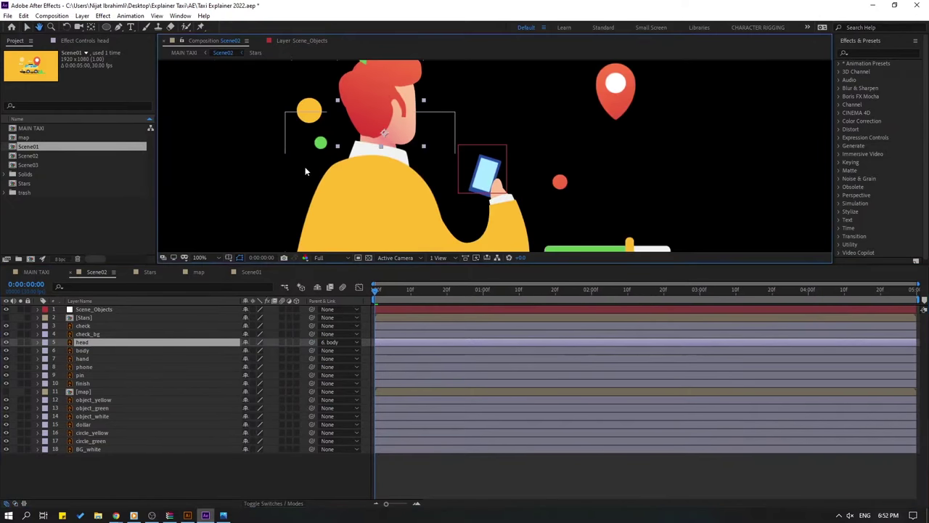
key(comma)
click(472, 183)
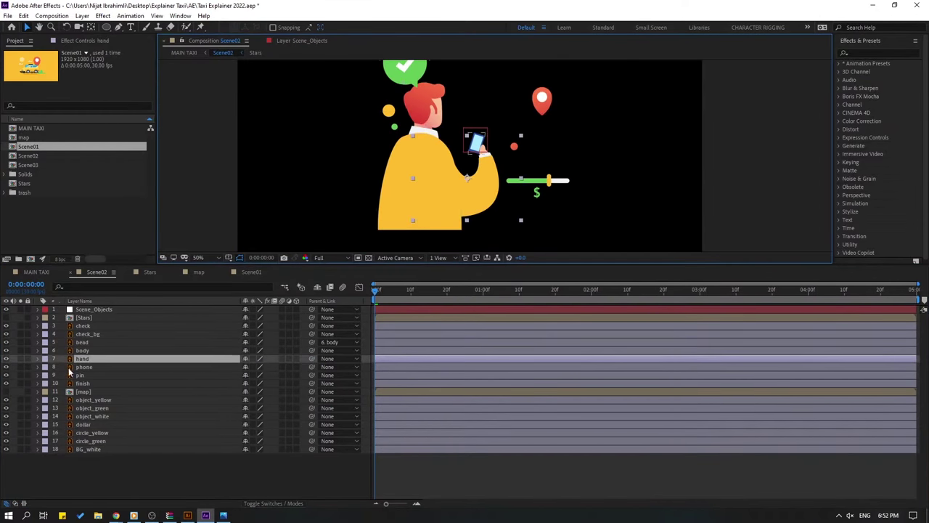
Solo the hand layer and place puppet pins at the arm's shoulder end and fingertip.
click(20, 358)
scroll(443, 185, up, 2)
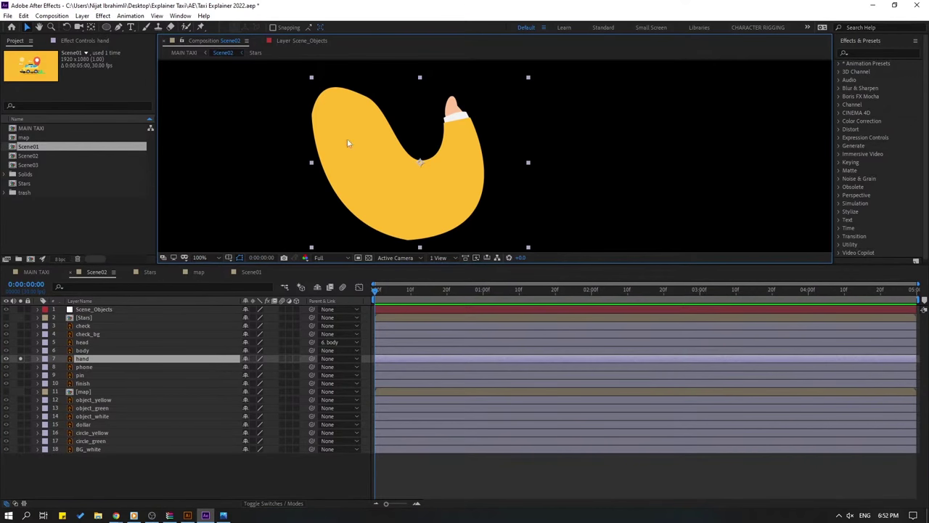
click(201, 27)
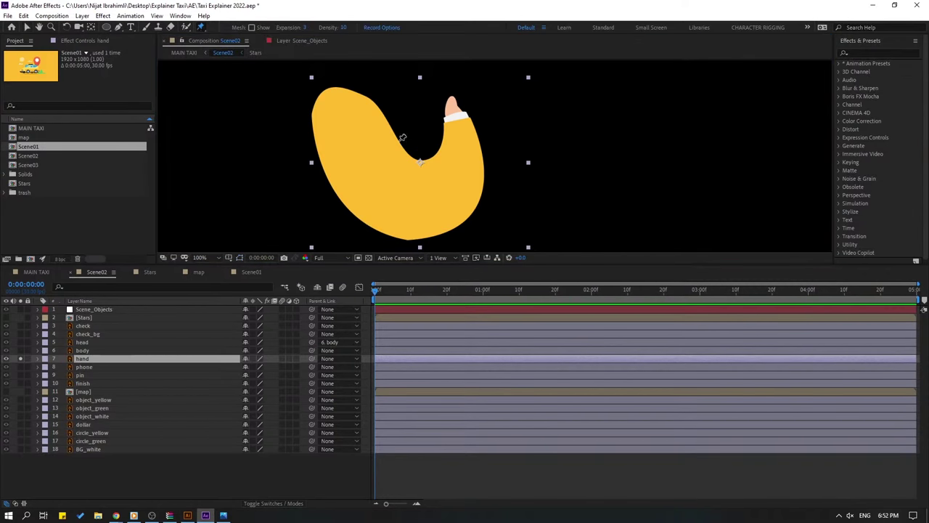
click(333, 105)
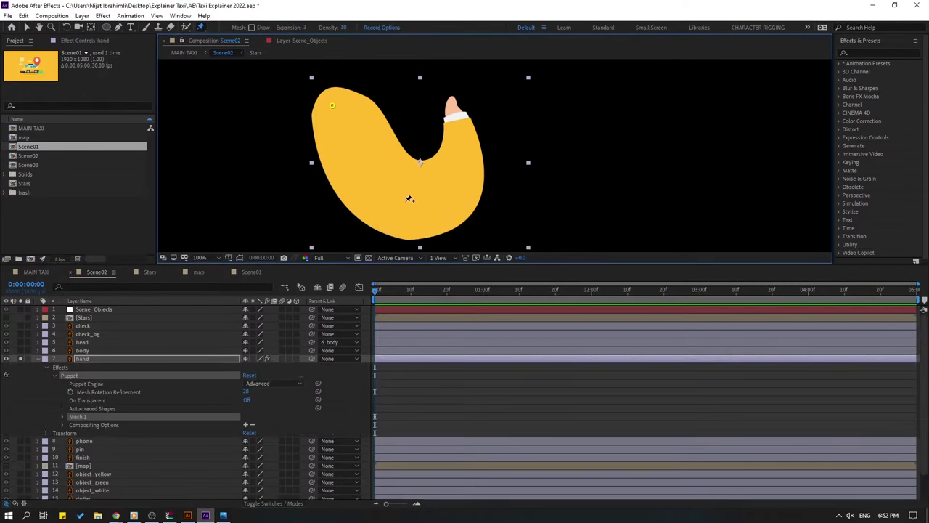
click(453, 104)
click(27, 28)
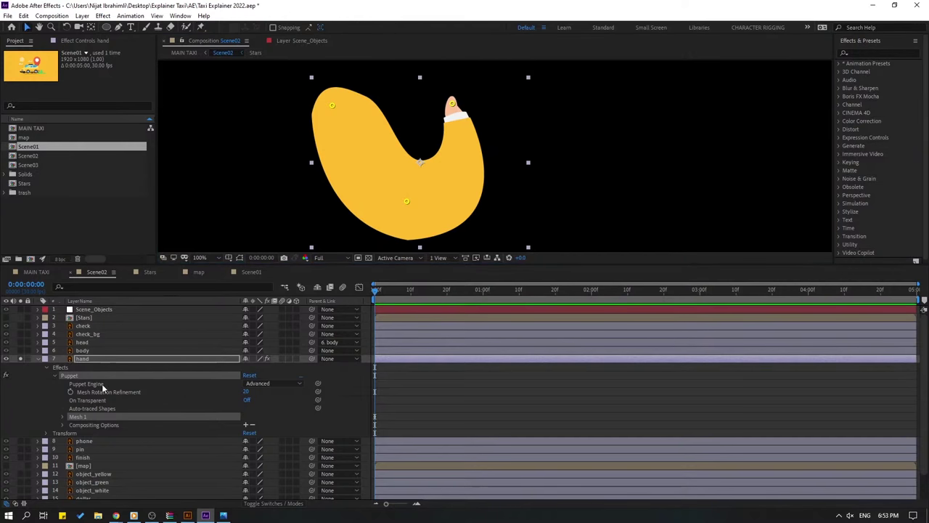
Set the hand's Puppet Engine to Legacy and open the Duik Bassel.2 panel.
click(266, 384)
click(267, 394)
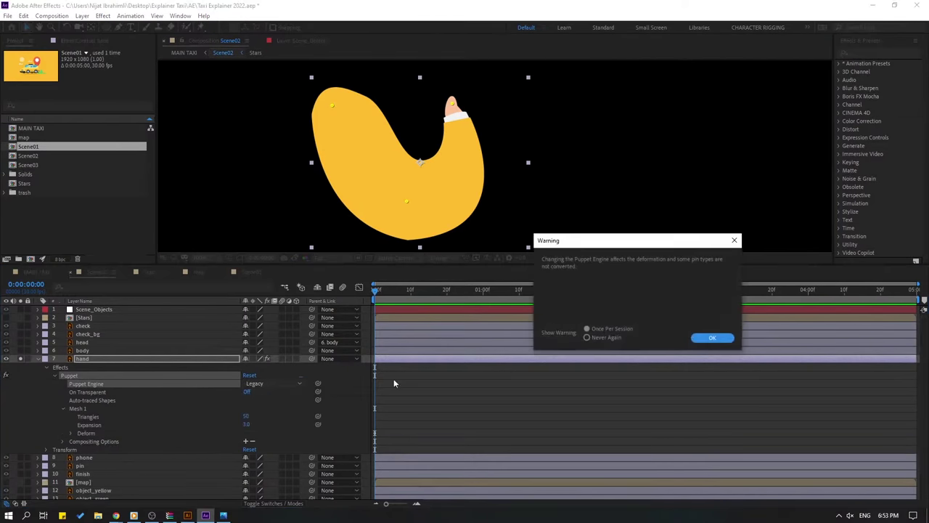
click(710, 343)
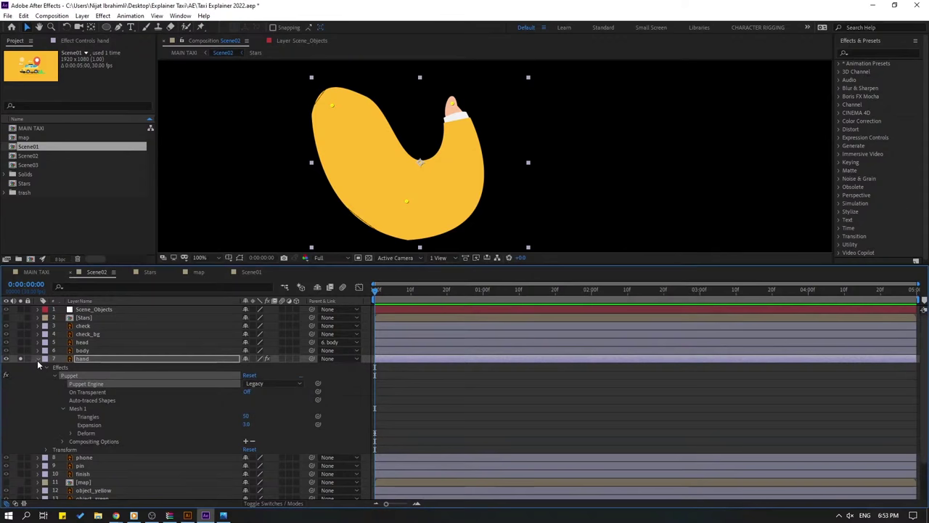
click(85, 41)
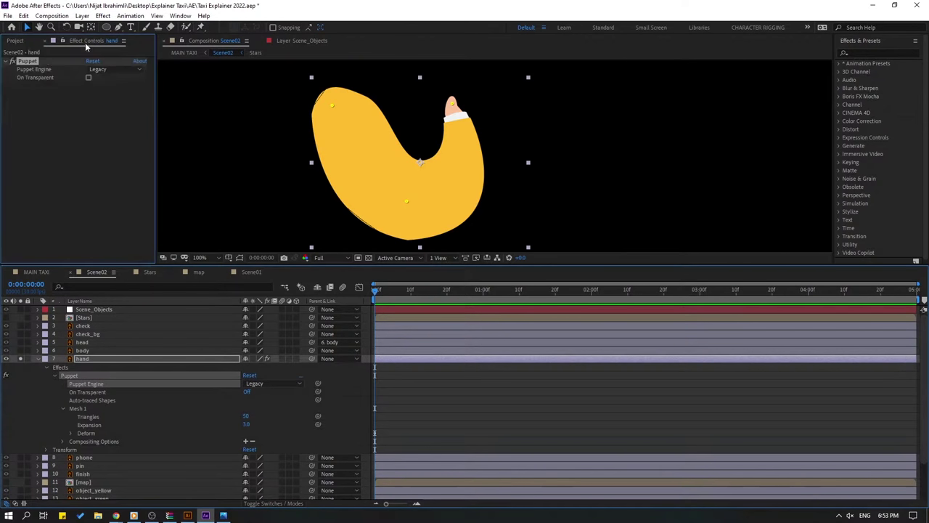
click(181, 16)
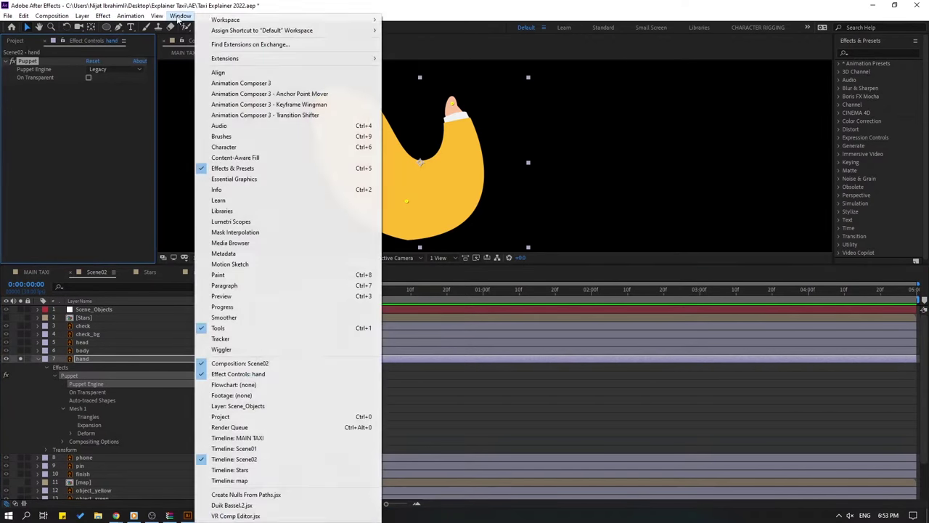
click(244, 505)
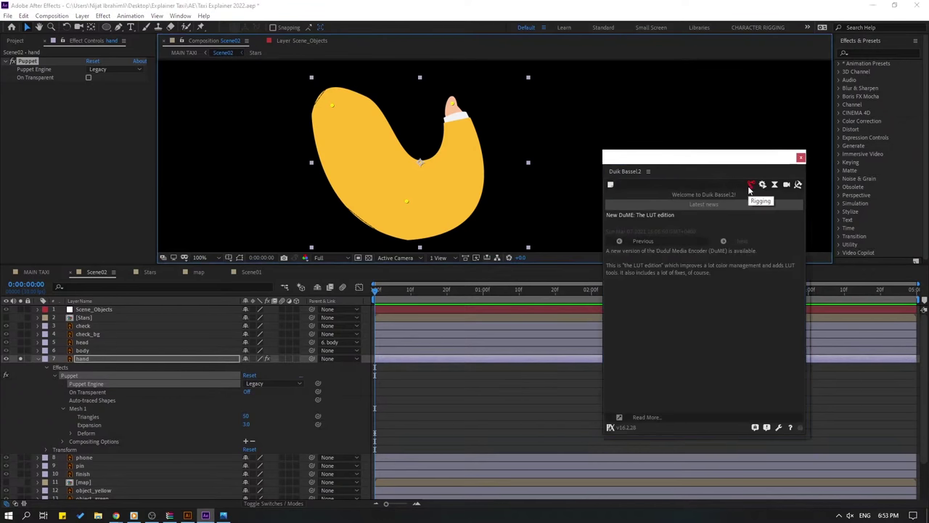
Create Duik bones for the hand's puppet pins.
click(750, 186)
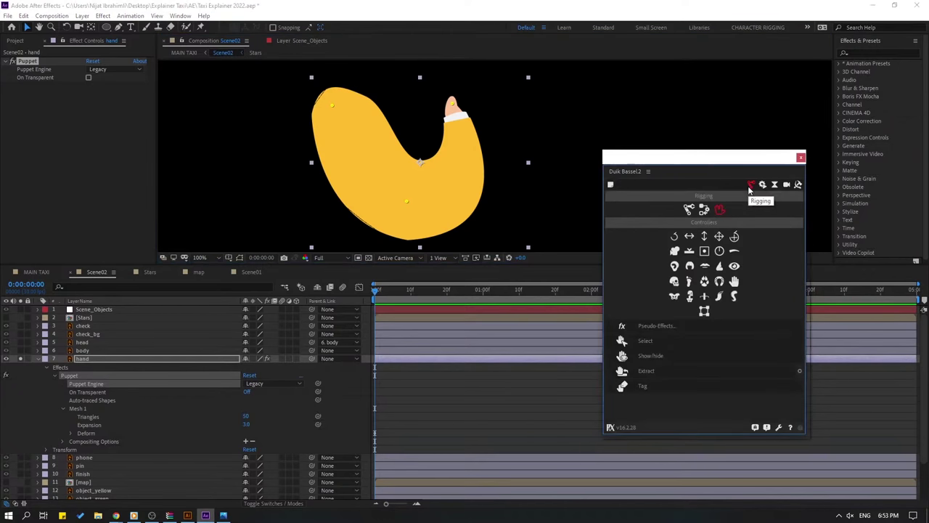
click(688, 211)
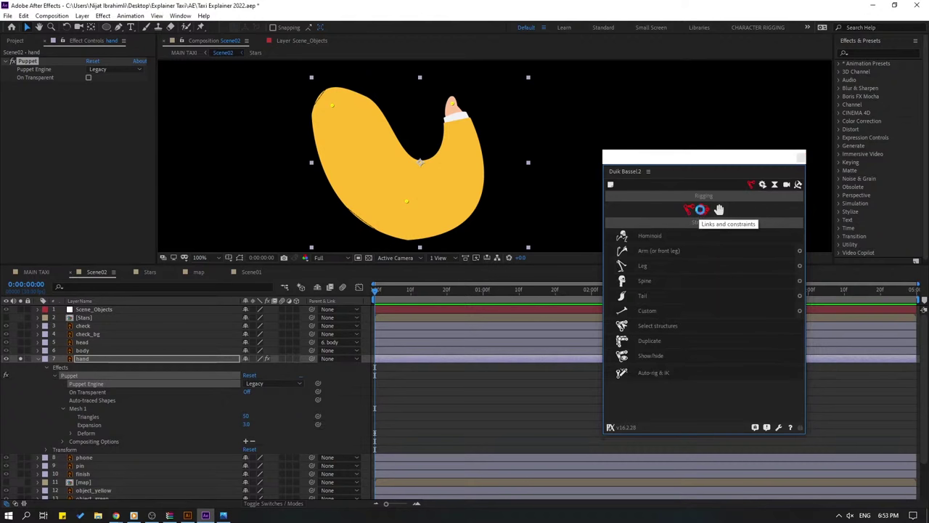
click(704, 211)
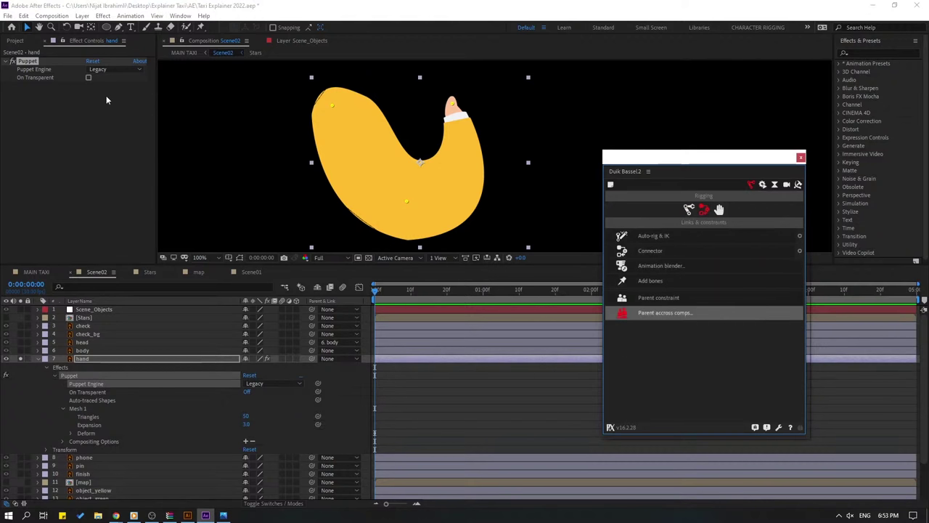
click(652, 285)
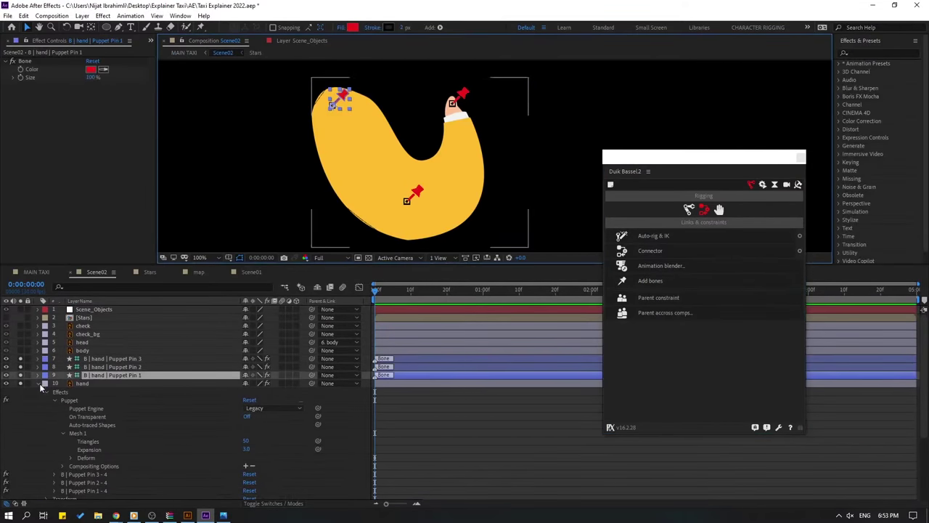
Parent Puppet Pin 3 to Pin 2, Pin 2 to Pin 1, Pin 1 to body, then select all three.
click(38, 384)
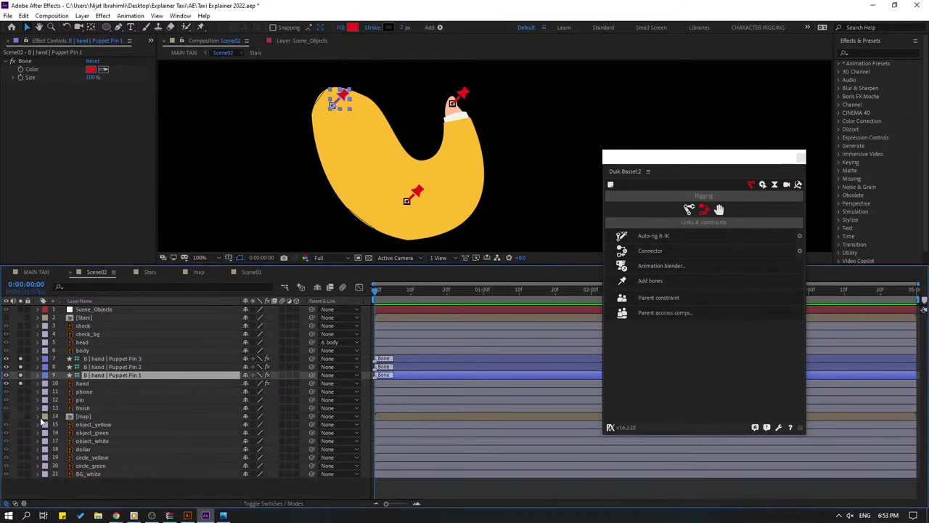
click(127, 359)
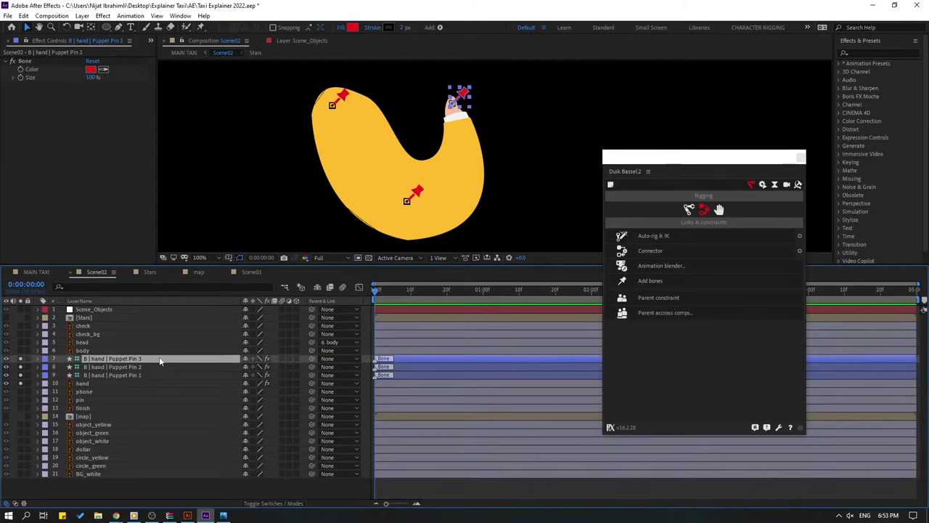
drag(313, 359, 135, 367)
click(134, 368)
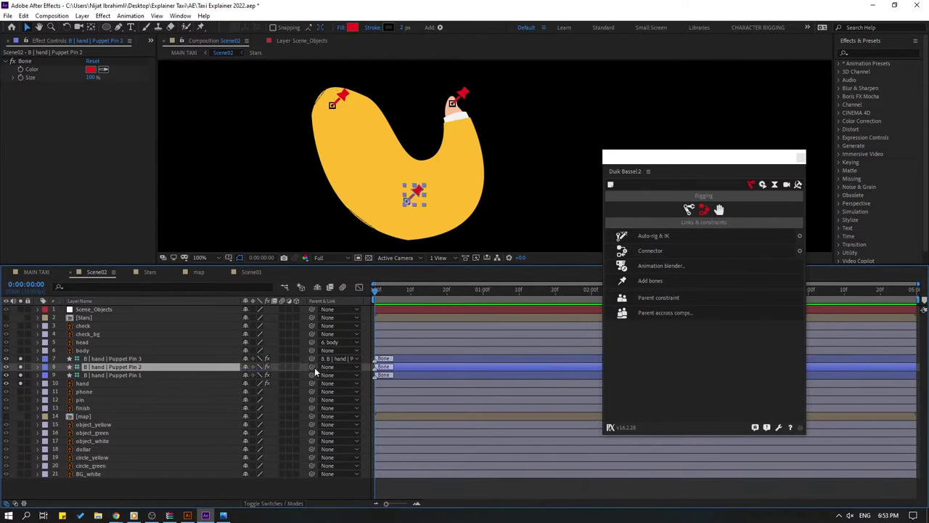
drag(312, 367, 120, 376)
click(129, 375)
drag(313, 377, 88, 350)
shift+click(126, 367)
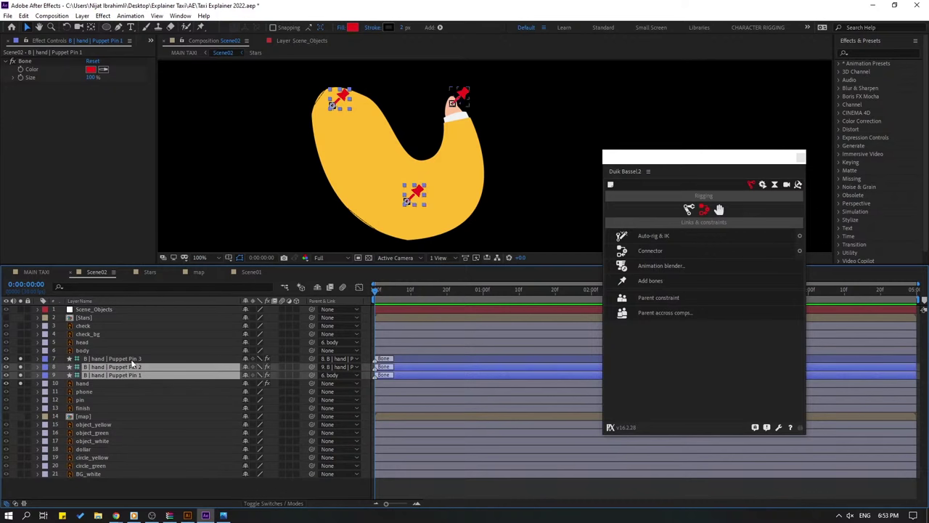
shift+click(123, 358)
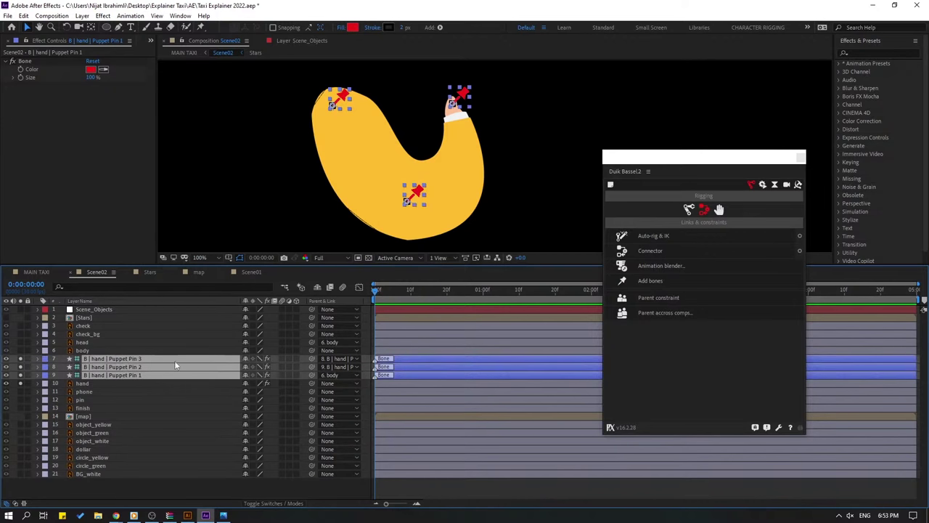
Auto-rig the selected hand bones with a Duik IK controller and test the bend.
click(654, 237)
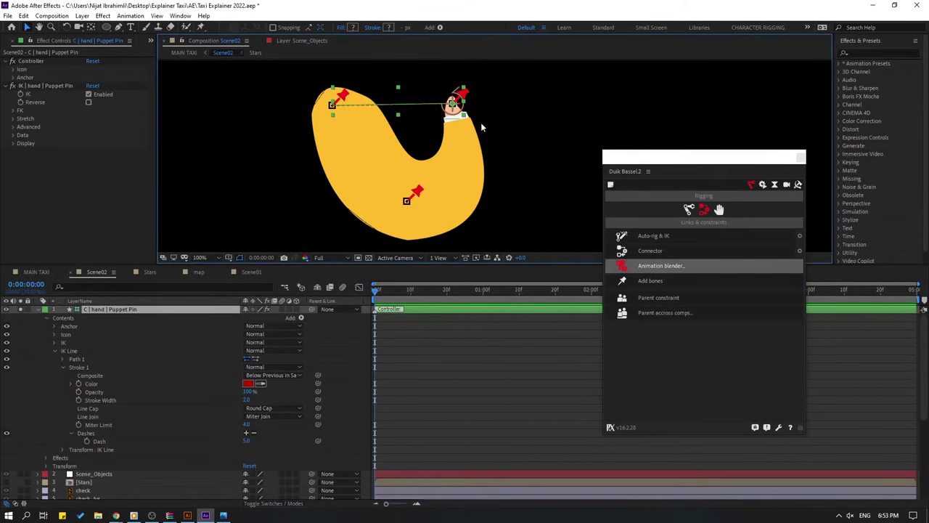
click(799, 157)
click(42, 310)
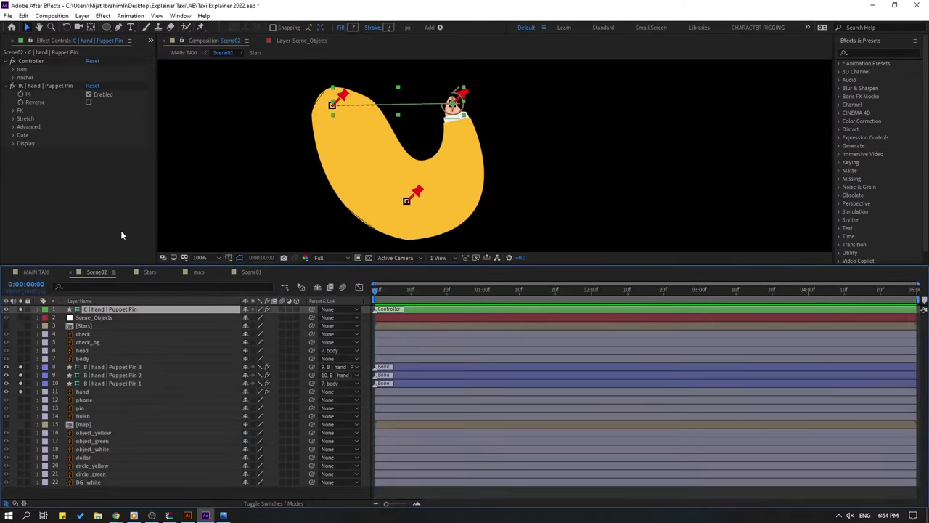
mouse_move(453, 107)
mouse_down()
mouse_move(498, 88)
mouse_move(428, 99)
mouse_move(494, 93)
mouse_move(452, 95)
mouse_move(481, 101)
mouse_move(472, 86)
mouse_move(466, 103)
mouse_move(487, 88)
mouse_move(460, 94)
mouse_move(453, 107)
mouse_up()
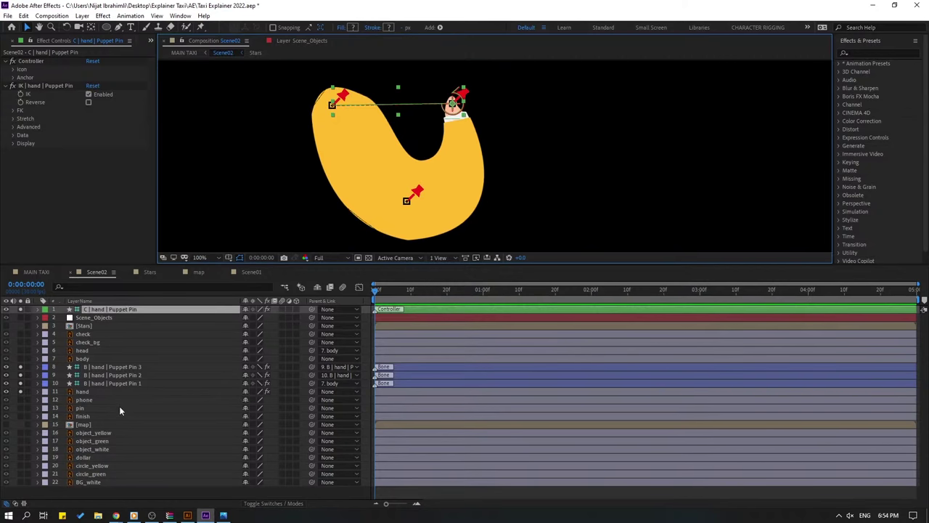
Enable On Transparent on the hand's Puppet effect and recheck the arm bending.
click(86, 392)
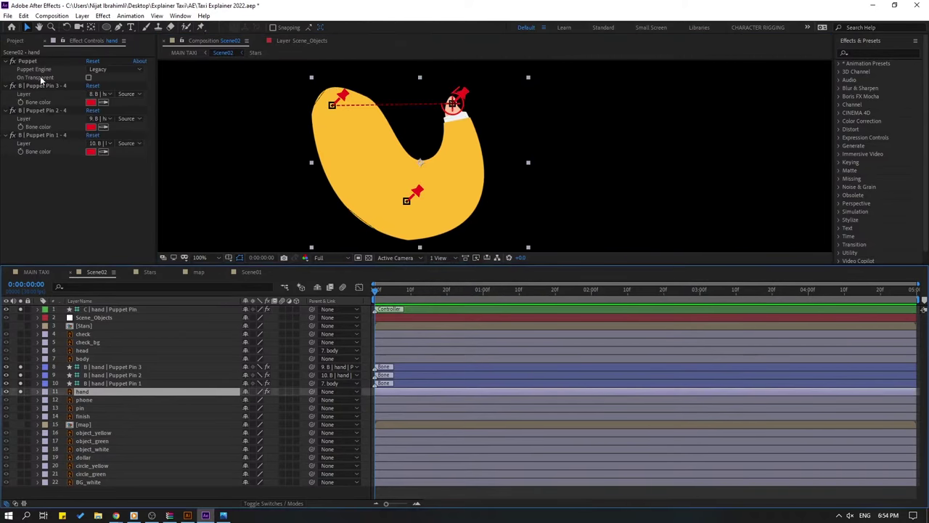
click(28, 62)
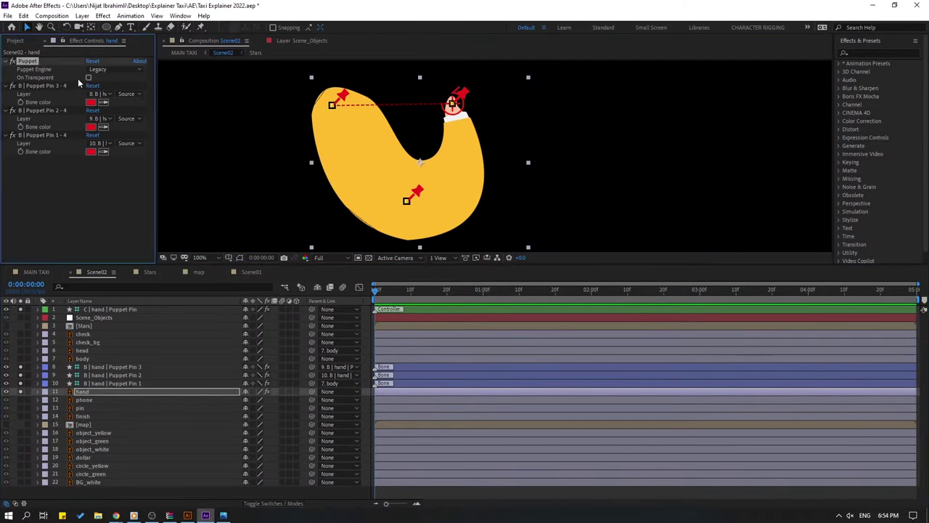
click(88, 79)
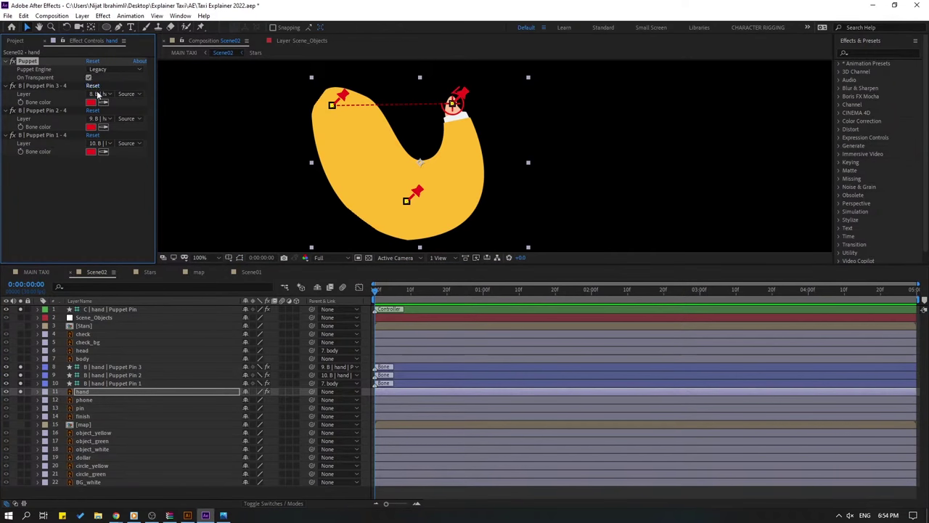
click(459, 115)
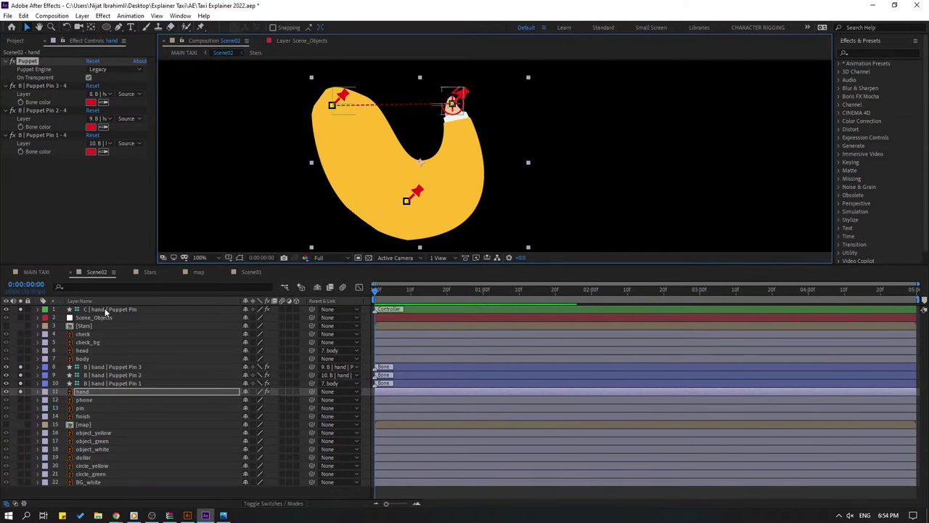
click(454, 104)
mouse_move(455, 105)
mouse_down()
mouse_move(459, 92)
mouse_move(473, 93)
mouse_move(467, 79)
mouse_move(481, 134)
mouse_move(452, 93)
mouse_move(499, 95)
mouse_move(486, 117)
mouse_move(452, 121)
mouse_move(463, 116)
mouse_up()
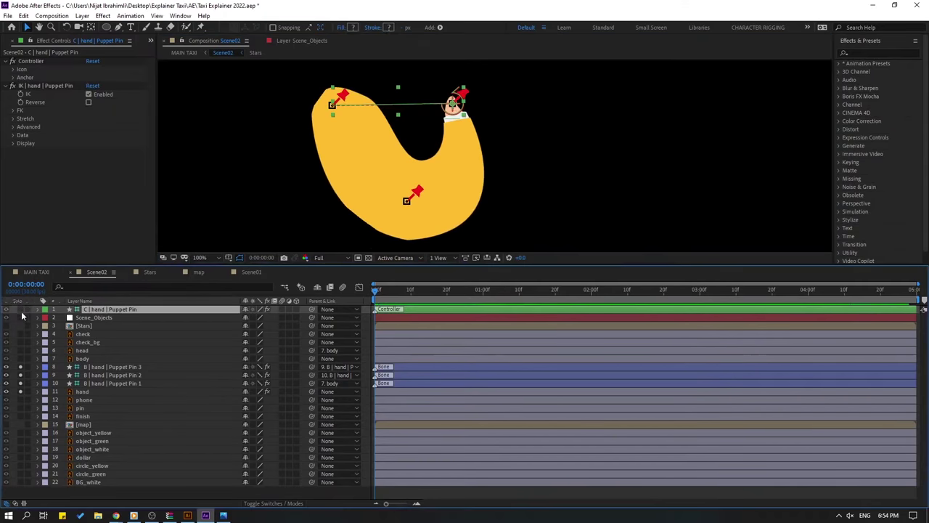
Unsolo the hand layers and parent the phone layer to the C | hand controller.
drag(19, 367, 19, 390)
key(comma)
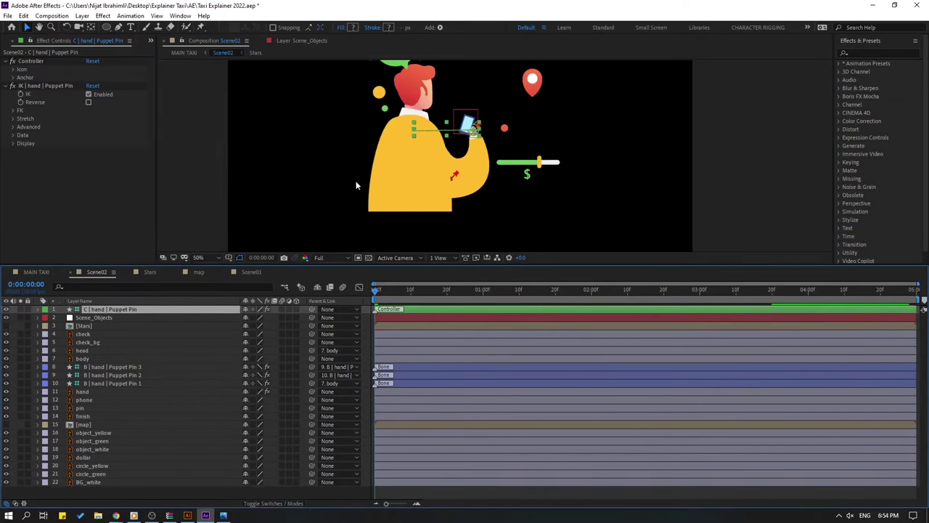
scroll(501, 134, up, 2)
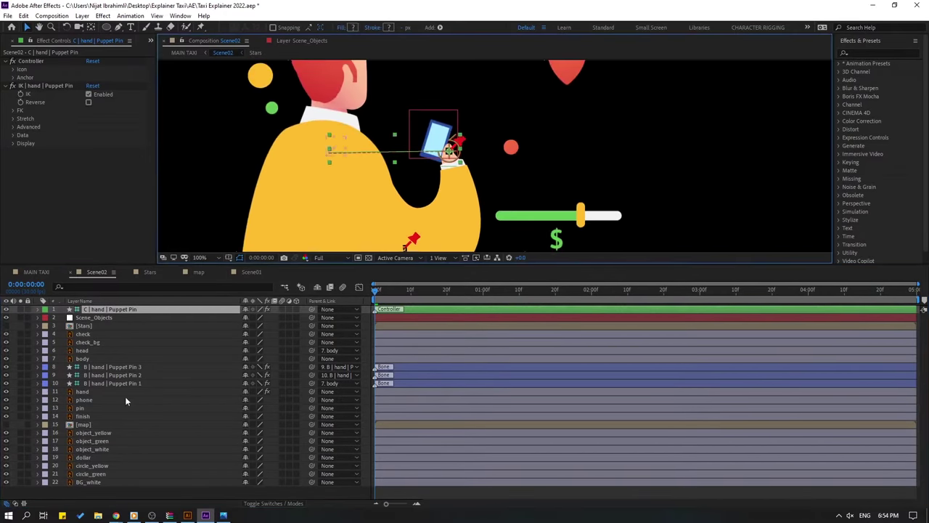
click(85, 400)
drag(312, 400, 120, 309)
Drag the hand controller to confirm the phone follows, then zoom out to the whole scene.
scroll(457, 147, up, 2)
scroll(494, 154, up, 2)
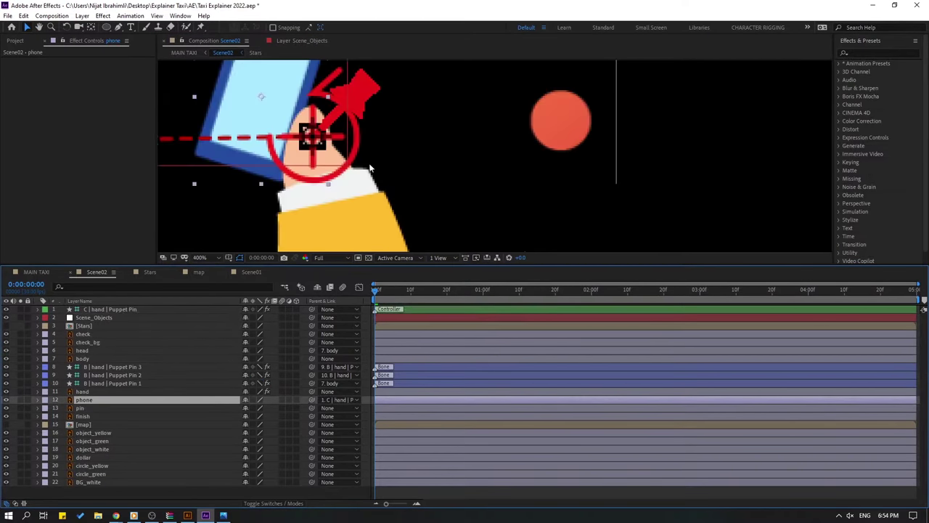
scroll(472, 152, down, 4)
scroll(460, 154, up, 2)
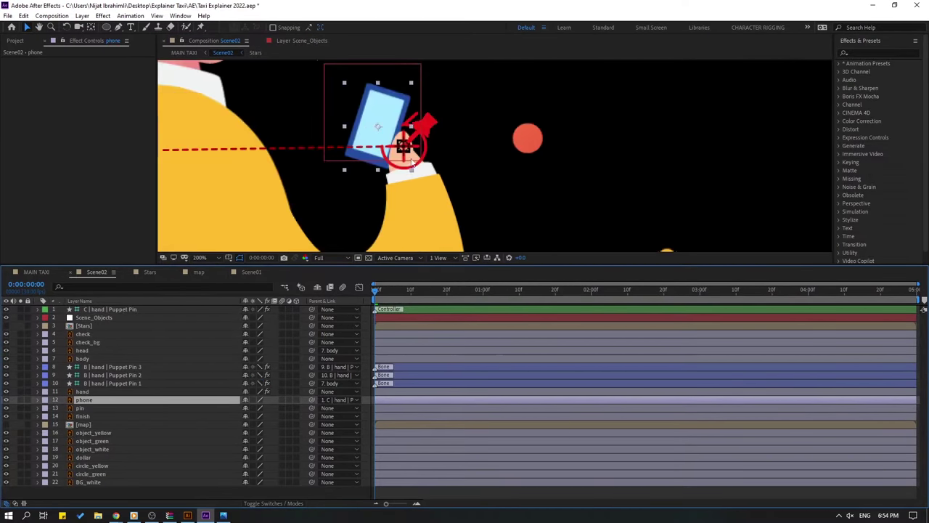
click(135, 310)
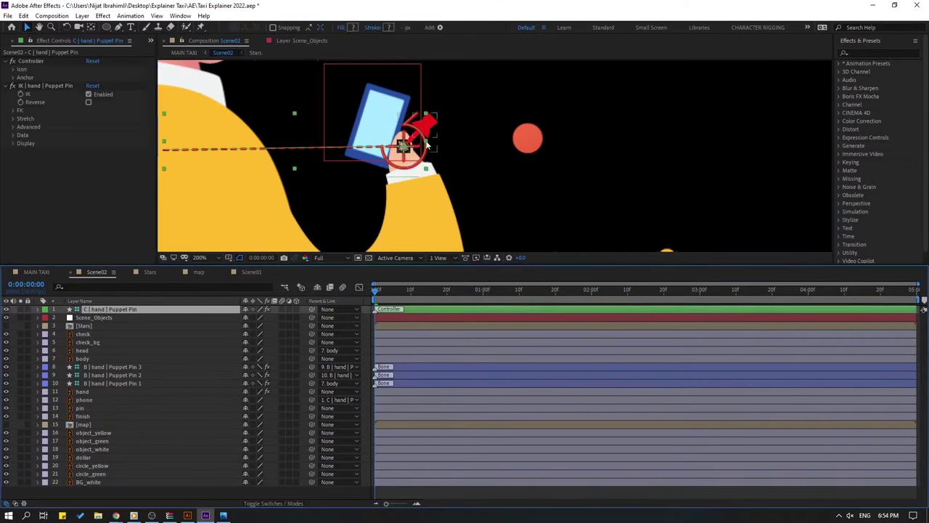
mouse_move(408, 174)
mouse_down()
mouse_move(436, 167)
mouse_move(403, 175)
mouse_move(433, 156)
mouse_move(423, 166)
mouse_up()
key(comma)
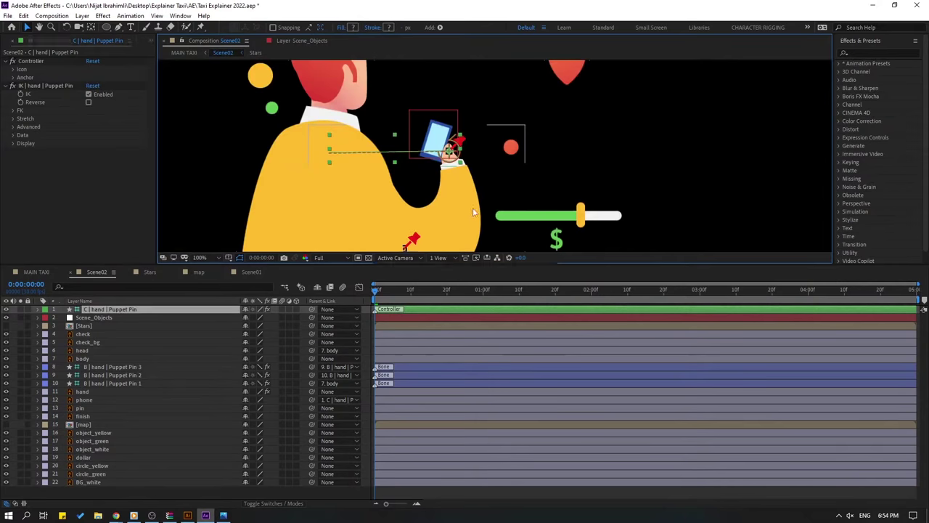
key(comma)
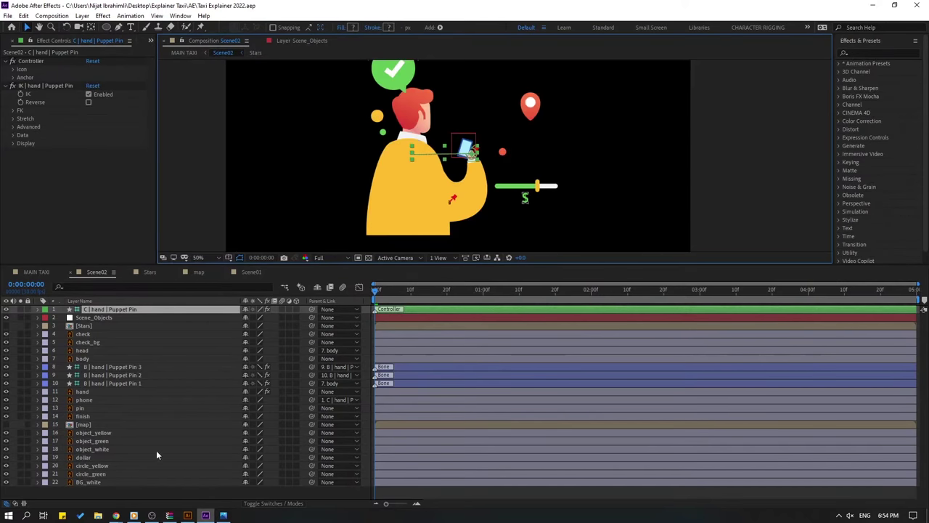
click(102, 497)
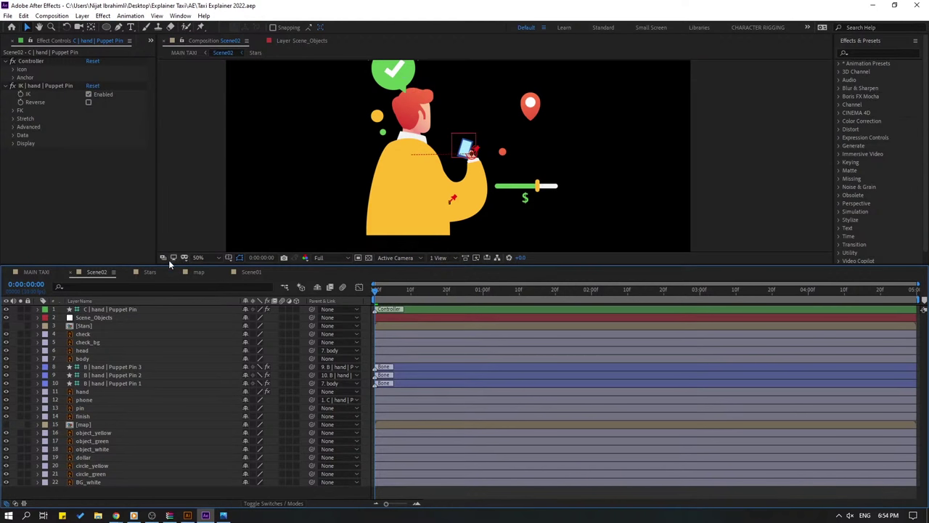
Key the body's Rotation with a tilt through frame 20 and apply Easy Ease.
click(397, 207)
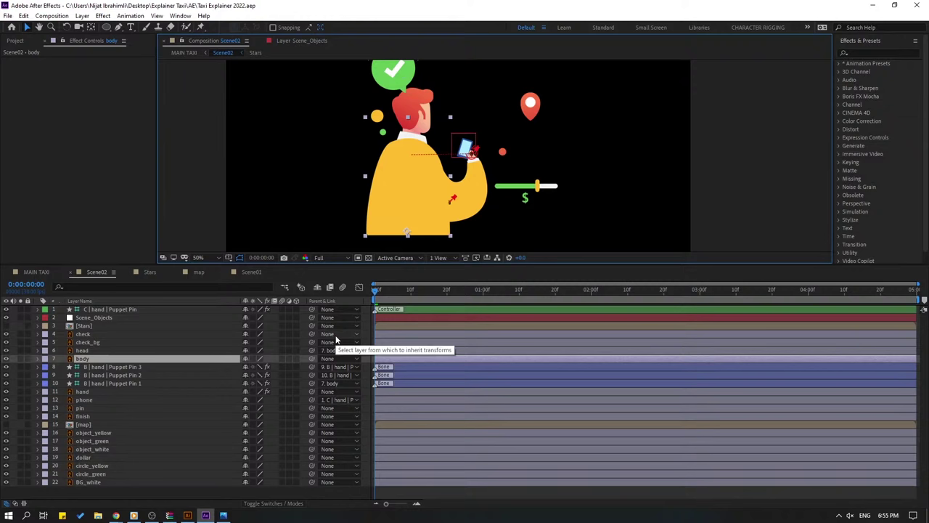
key(r)
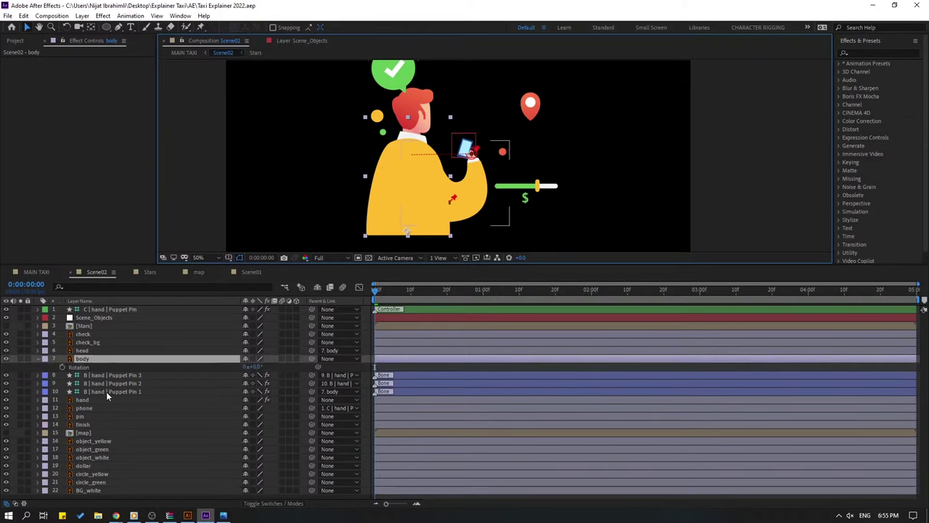
click(63, 369)
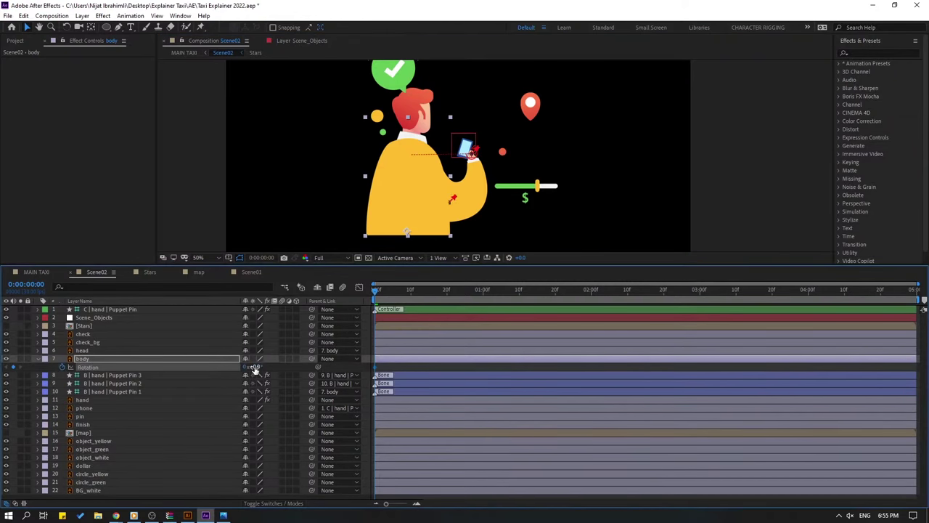
drag(251, 367, 253, 367)
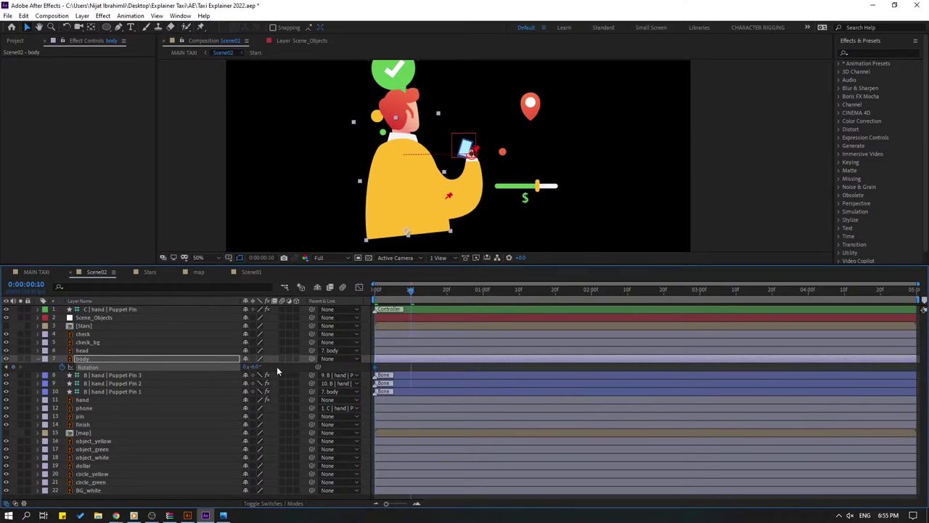
drag(254, 366, 260, 369)
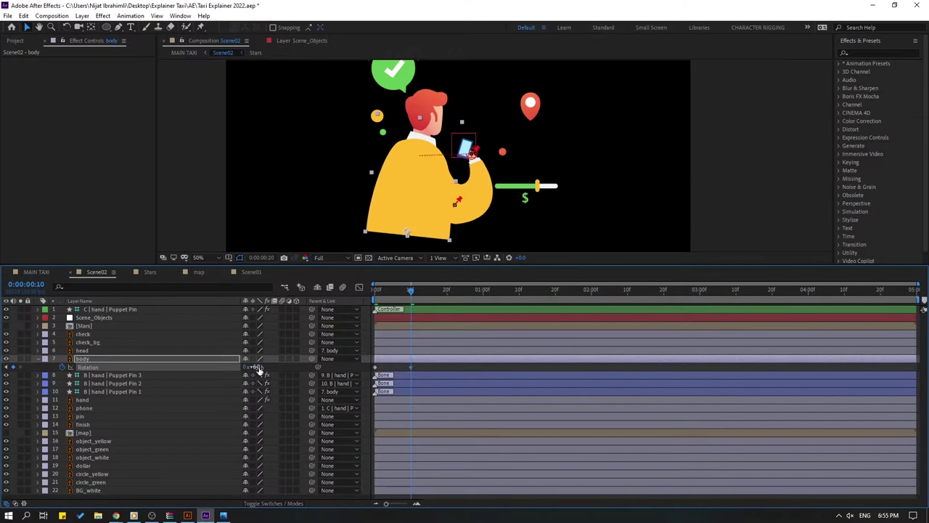
key(shift+Page_Down)
drag(255, 367, 252, 368)
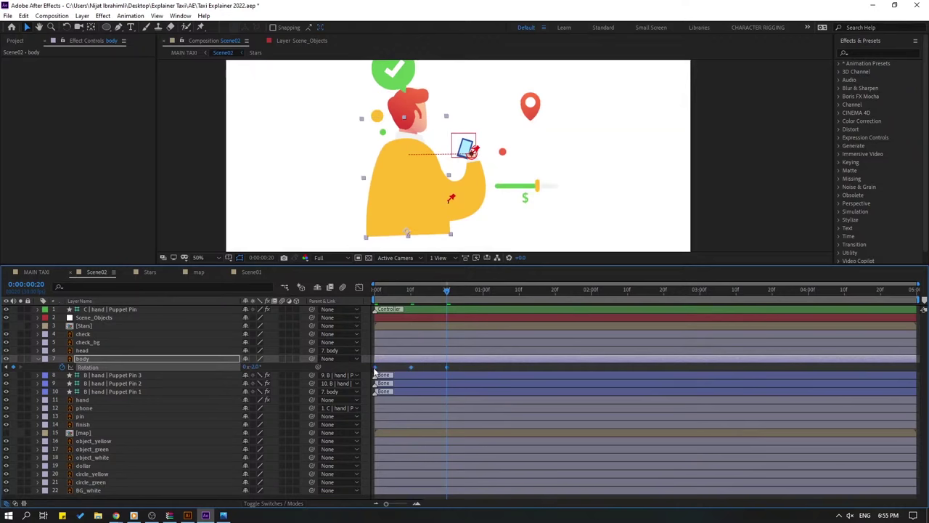
right_click(374, 368)
mouse_move(428, 487)
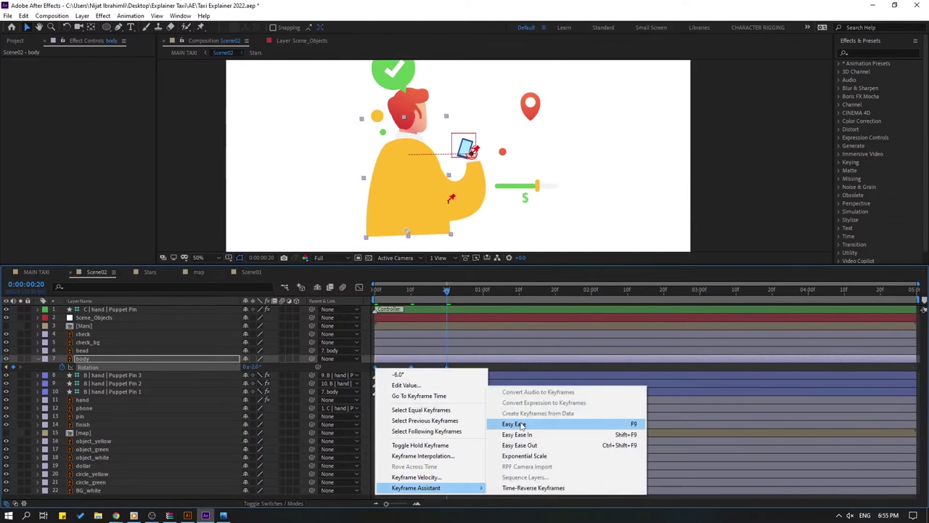
click(556, 424)
Preview the body sway and retime the later rotation keyframes.
key(space)
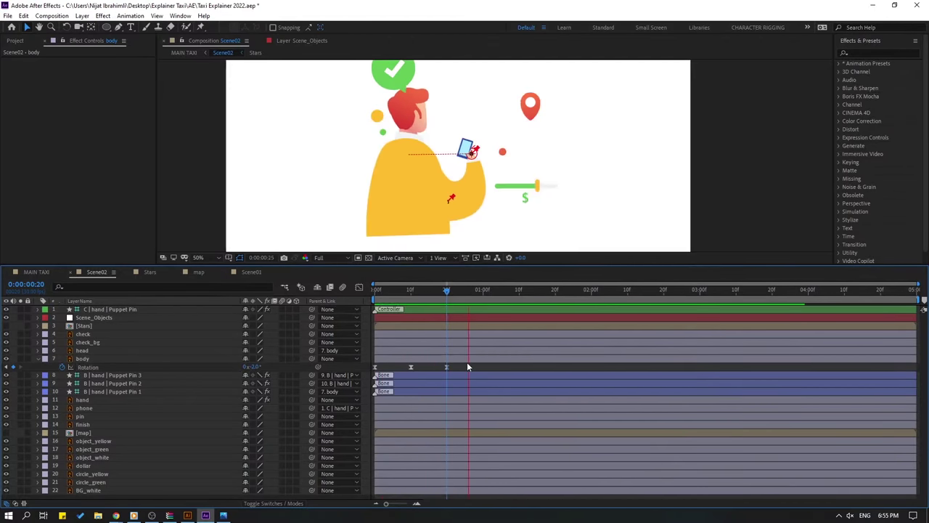
key(space)
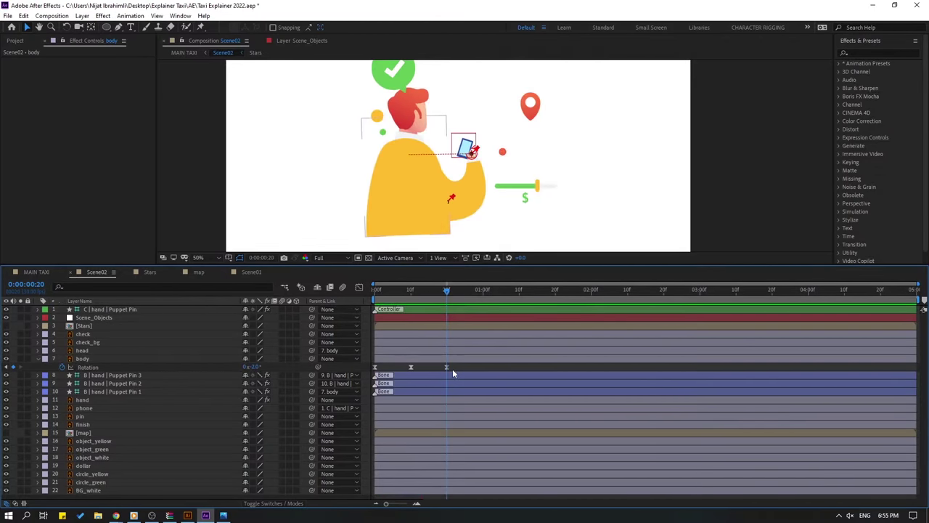
key(space)
drag(456, 366, 385, 370)
shift+click(411, 367)
key(space)
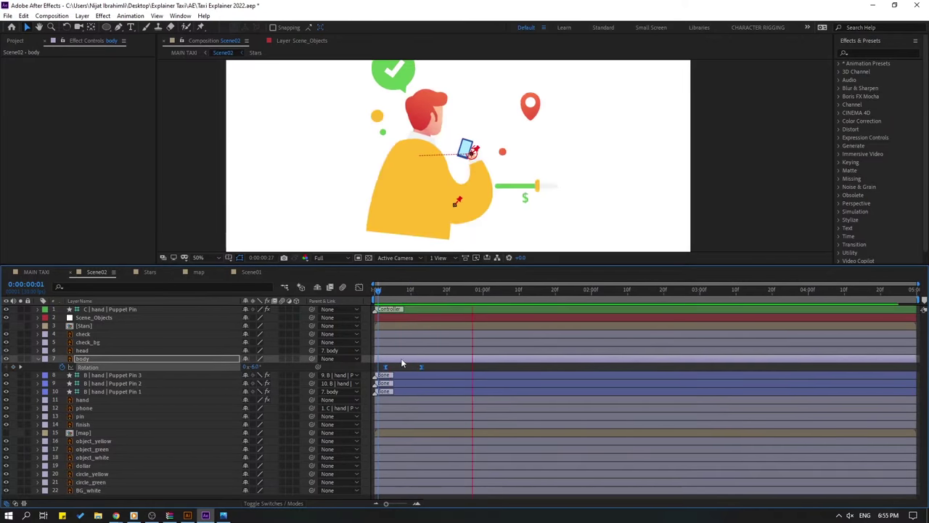
key(space)
drag(389, 290, 386, 291)
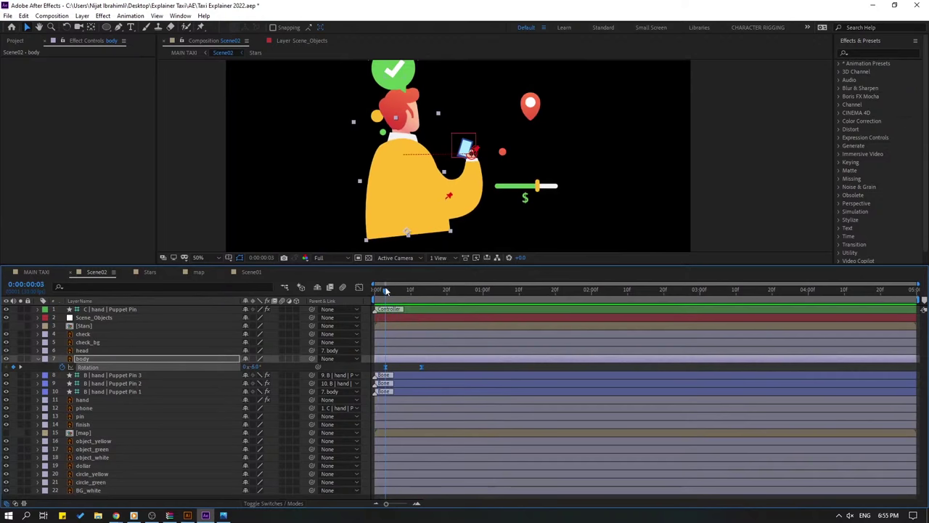
Show Position too and add further body Rotation tilts later in the scene.
key(shift+p)
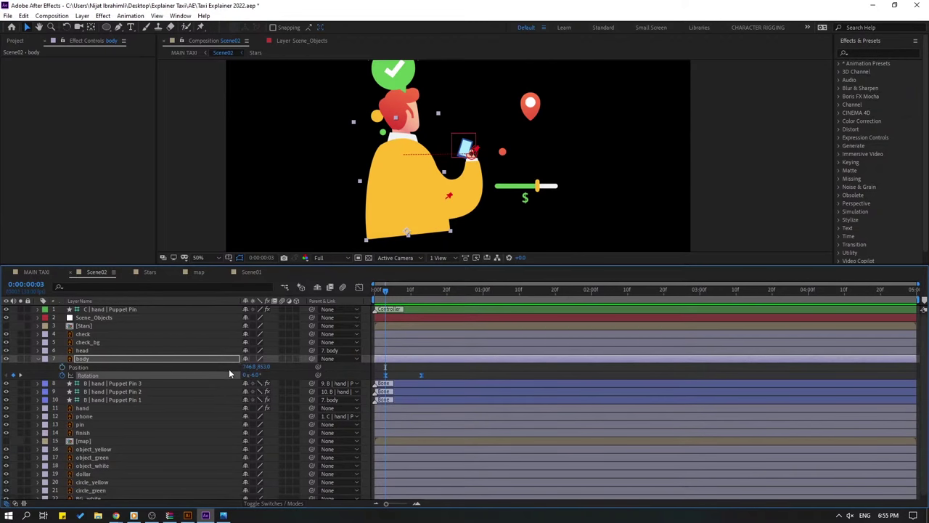
drag(397, 293, 501, 290)
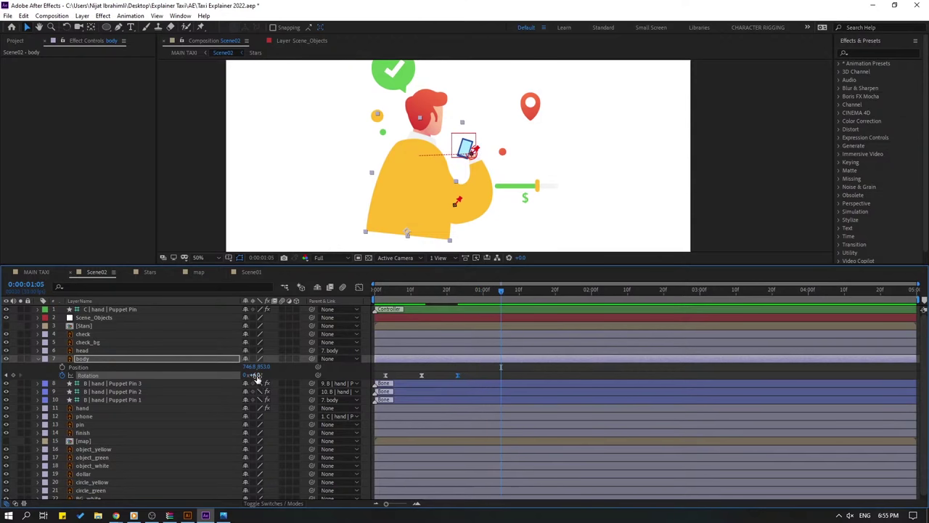
drag(255, 376, 254, 376)
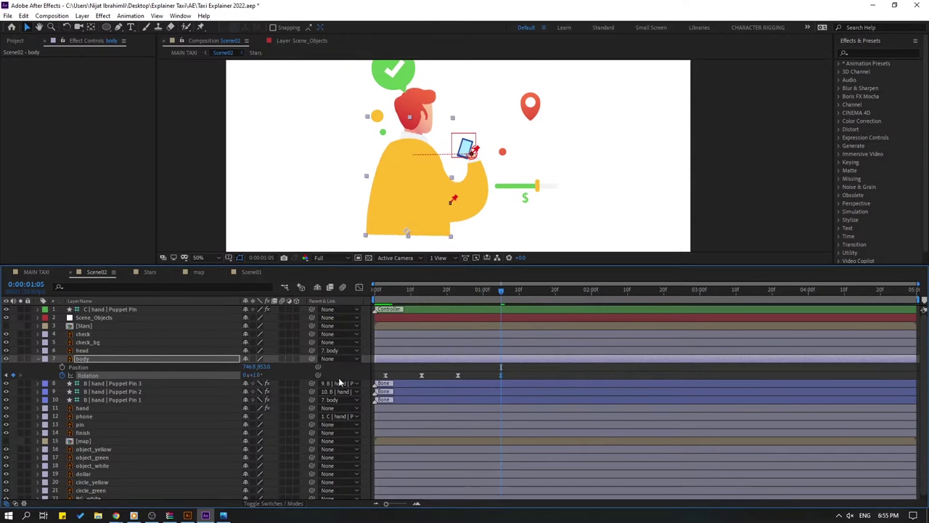
key(space)
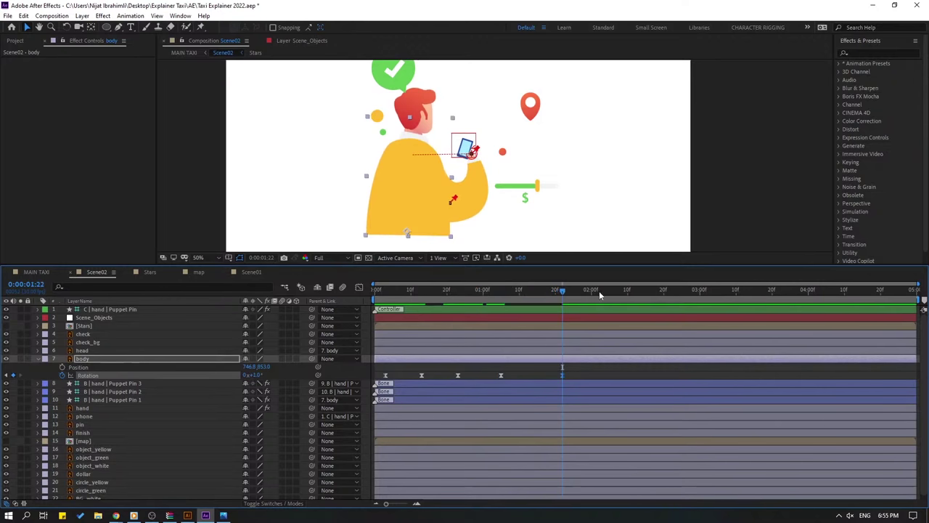
drag(254, 377, 257, 379)
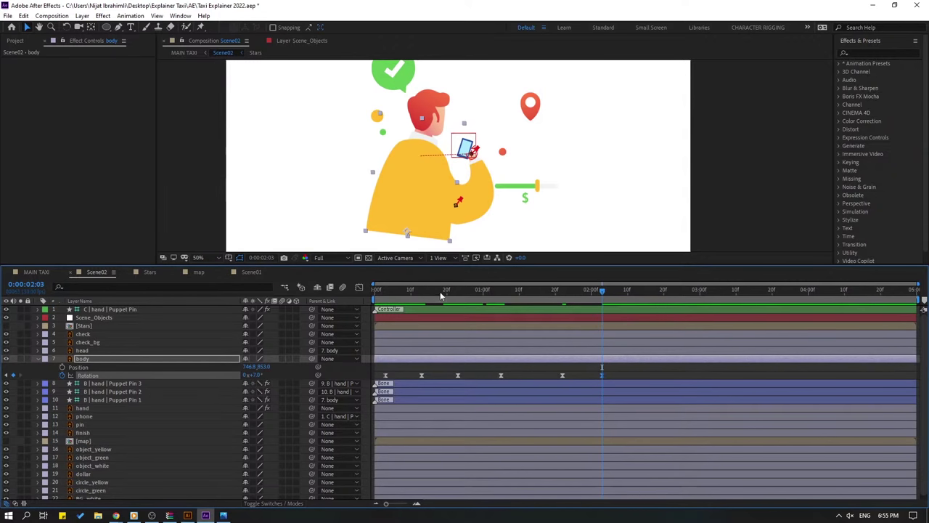
Start Position keyframing for the body at the scene start, then go to frame 8.
click(383, 297)
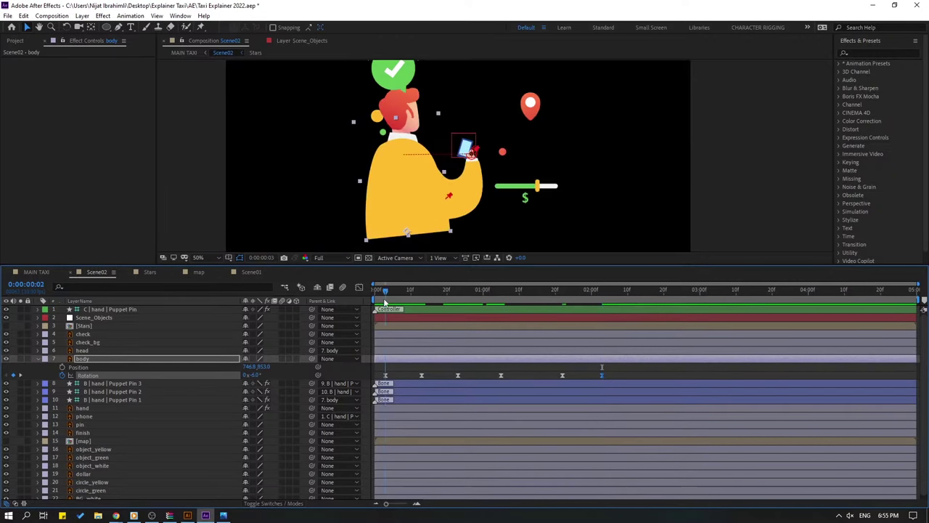
click(63, 367)
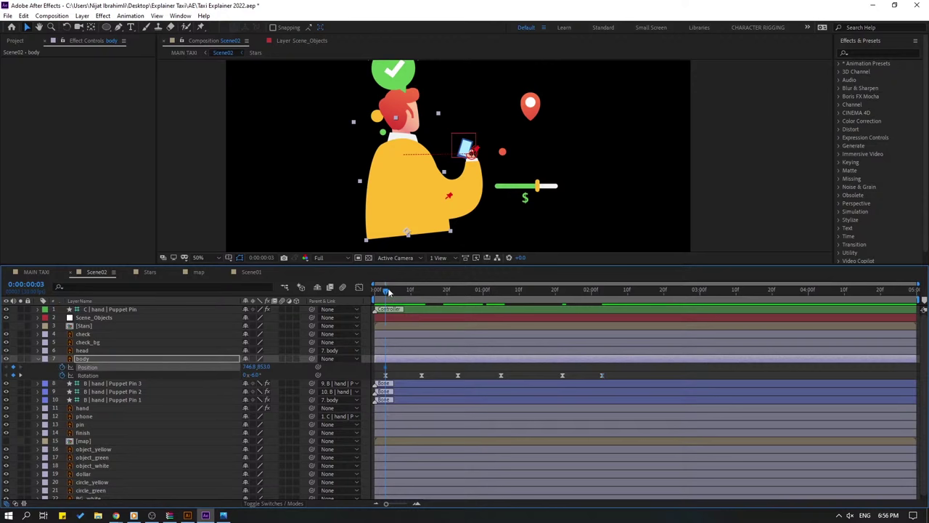
drag(389, 290, 407, 294)
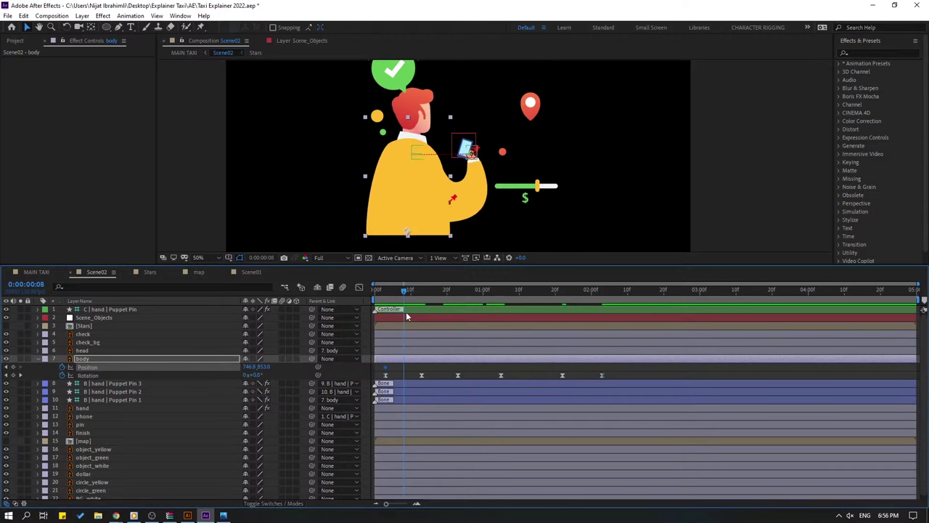
Lower the body at frame 8, restore it at frame 13, and Easy Ease the Position keys.
key(Down)
key(Down)
key(Down)
key(Down)
key(Down)
key(Down)
key(Down)
key(Down)
key(Down)
key(Down)
key(Down)
key(Down)
key(Down)
key(Down)
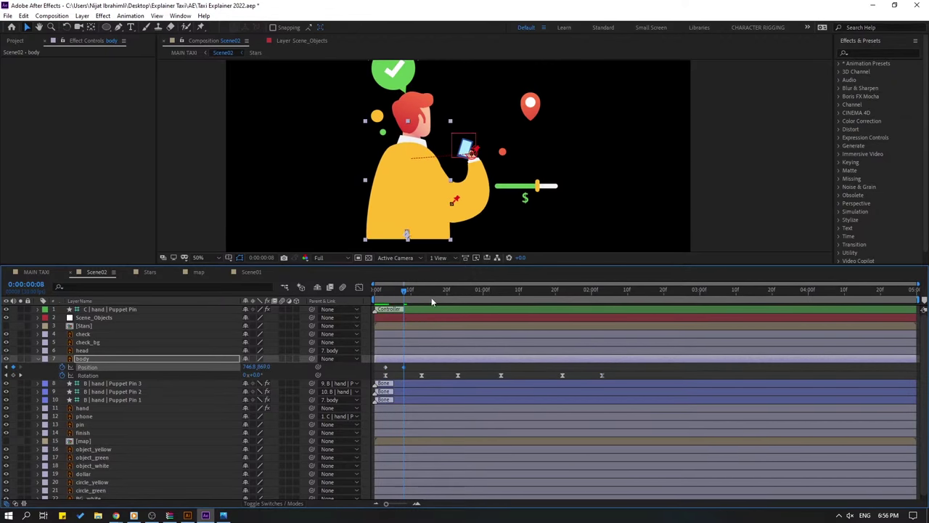
drag(410, 283, 424, 294)
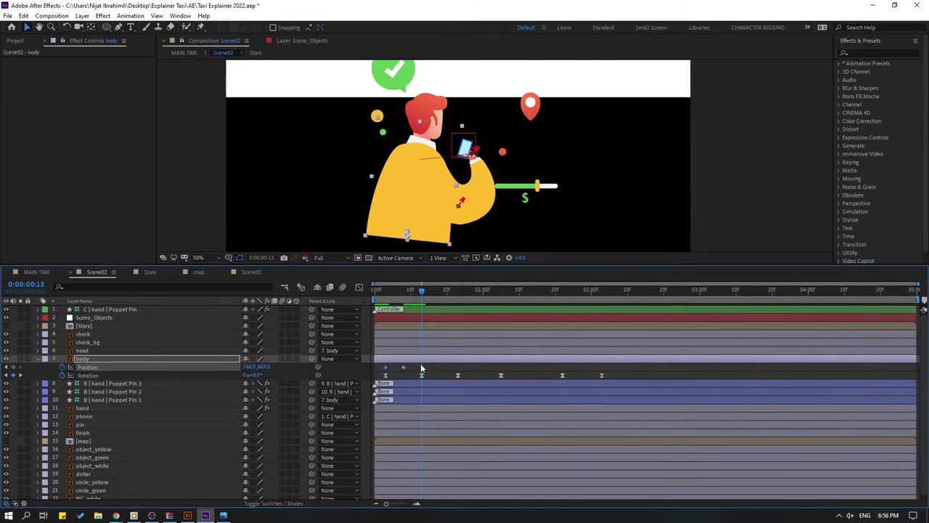
key(ctrl+v)
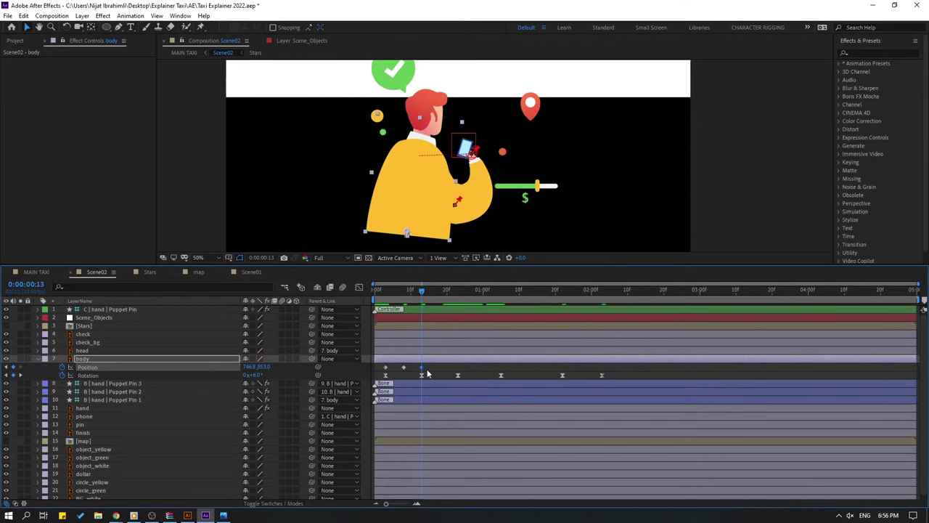
right_click(386, 368)
mouse_move(465, 489)
click(530, 425)
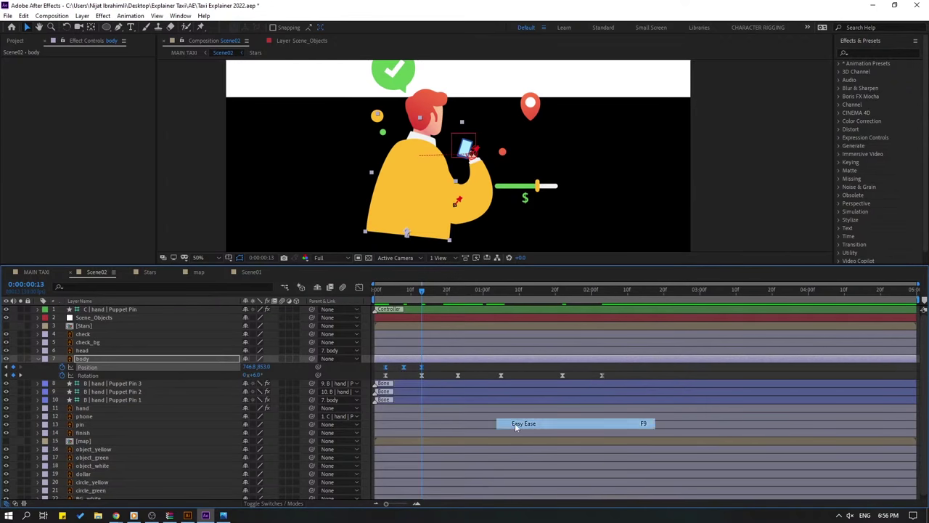
key(space)
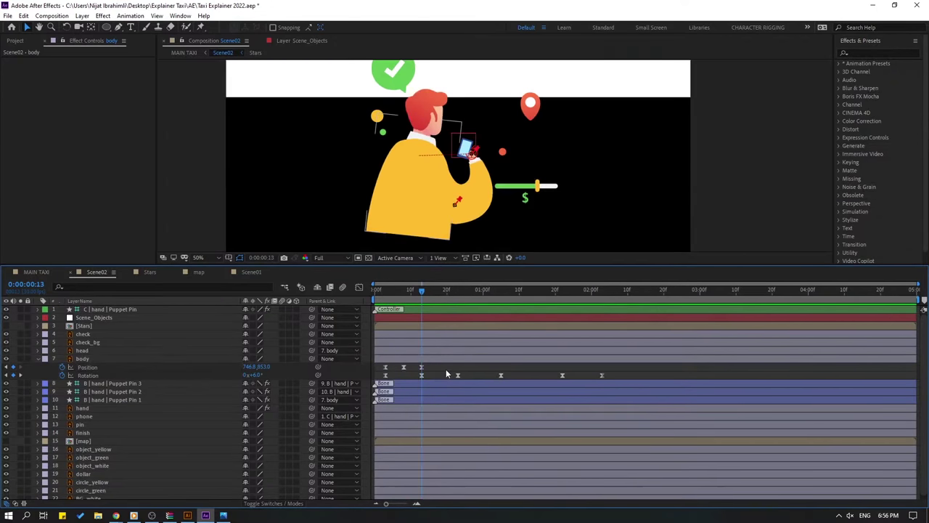
Paste a copy of the bob Position keyframes later in the scene and preview.
drag(449, 367, 374, 373)
click(444, 290)
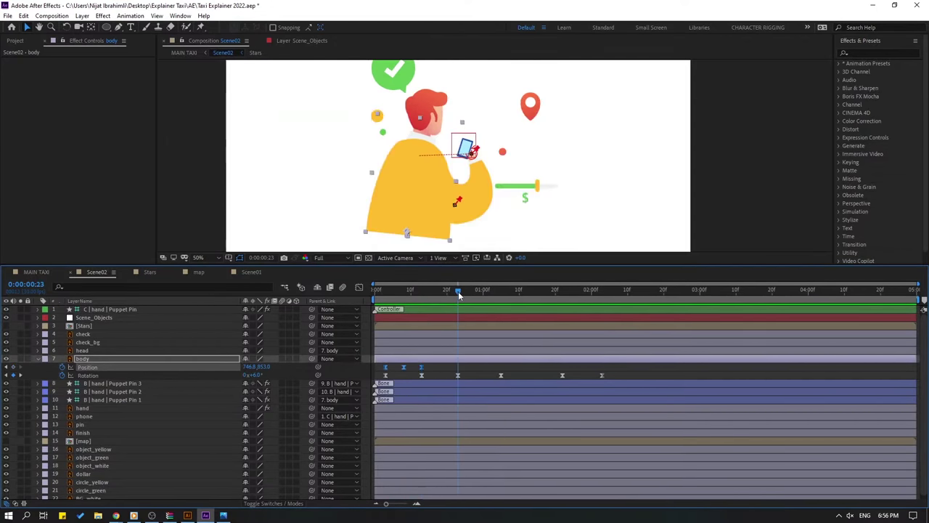
key(ctrl+v)
drag(494, 367, 498, 368)
mouse_move(457, 290)
mouse_down()
mouse_move(494, 290)
mouse_move(472, 290)
mouse_up()
key(space)
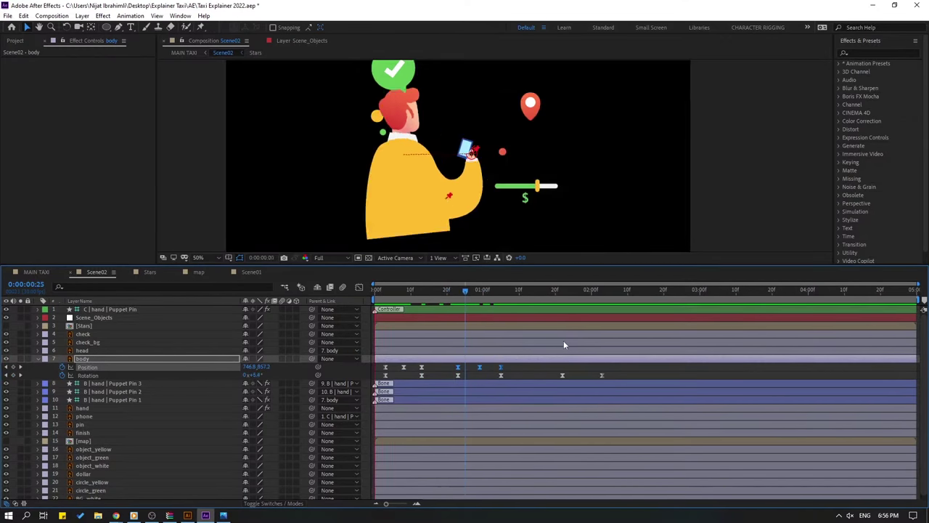
key(space)
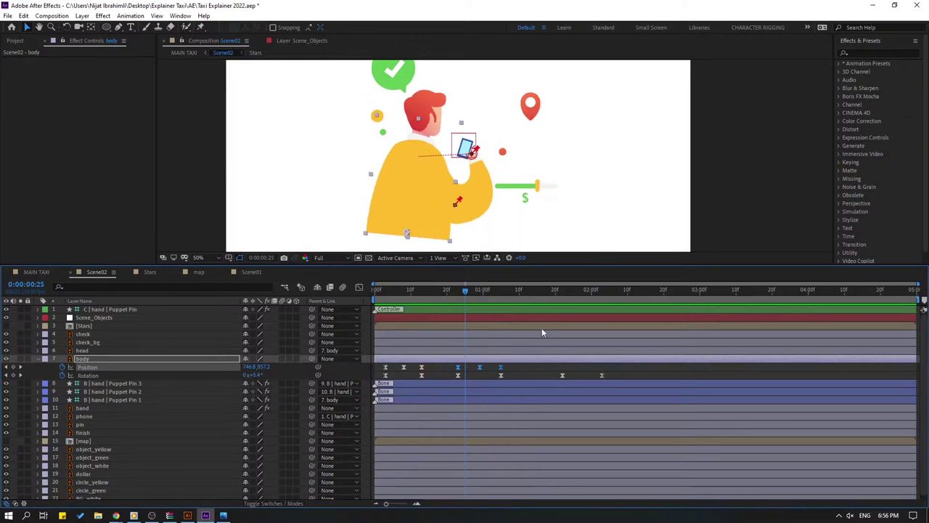
Shift the later Position and Rotation keyframe group near 1:22 and preview the result.
click(561, 293)
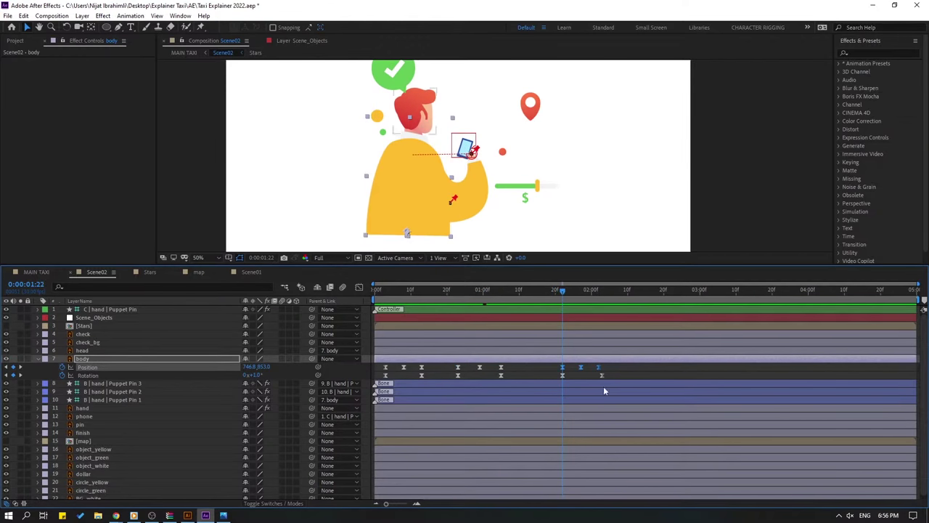
drag(614, 365, 472, 376)
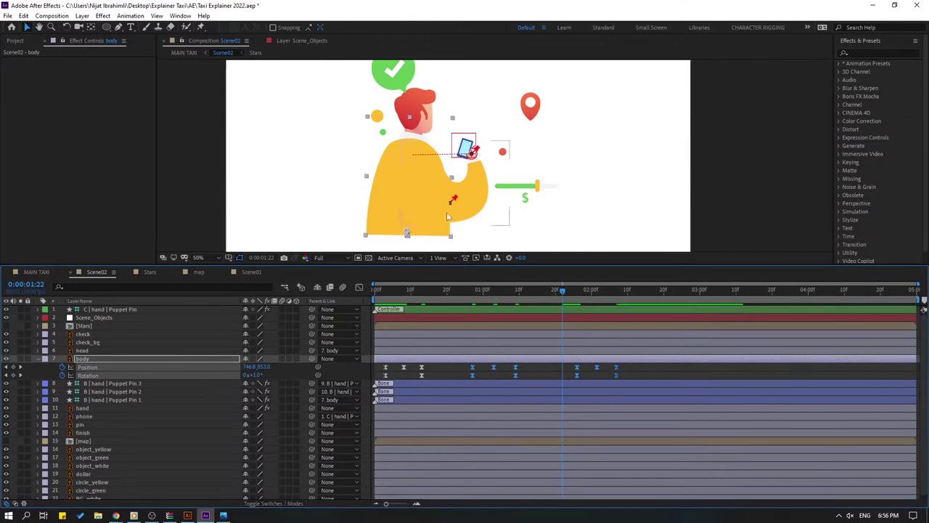
click(438, 370)
key(space)
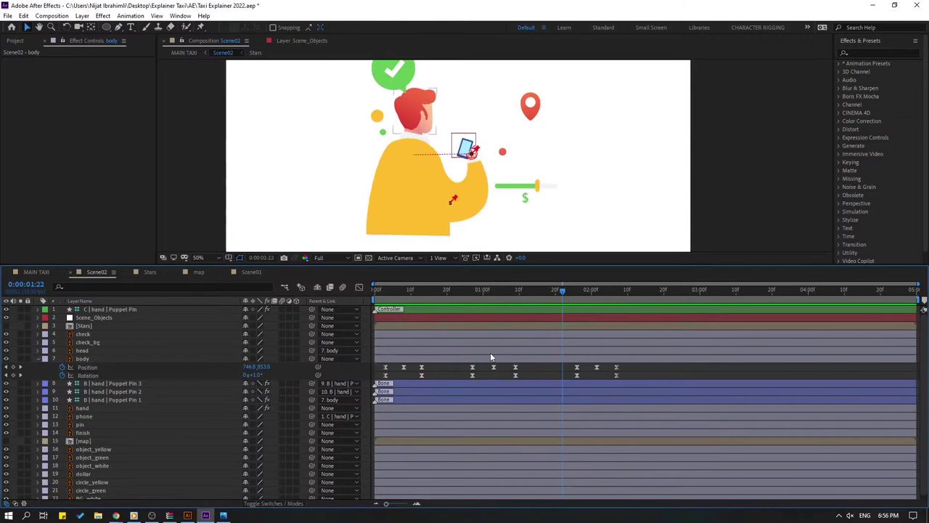
key(space)
drag(397, 290, 387, 290)
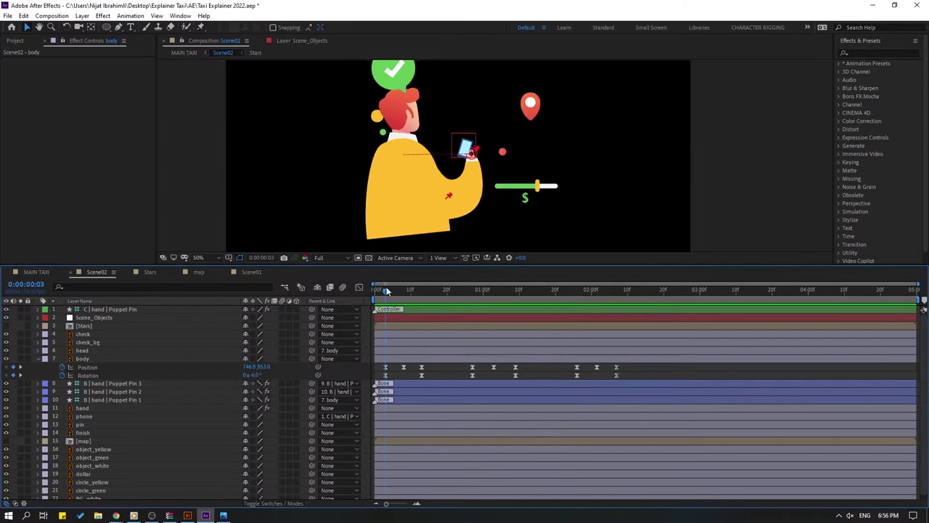
click(109, 350)
Key the head's Rotation with a tilt at frame 11, Easy Ease it, and shift the keys later.
key(r)
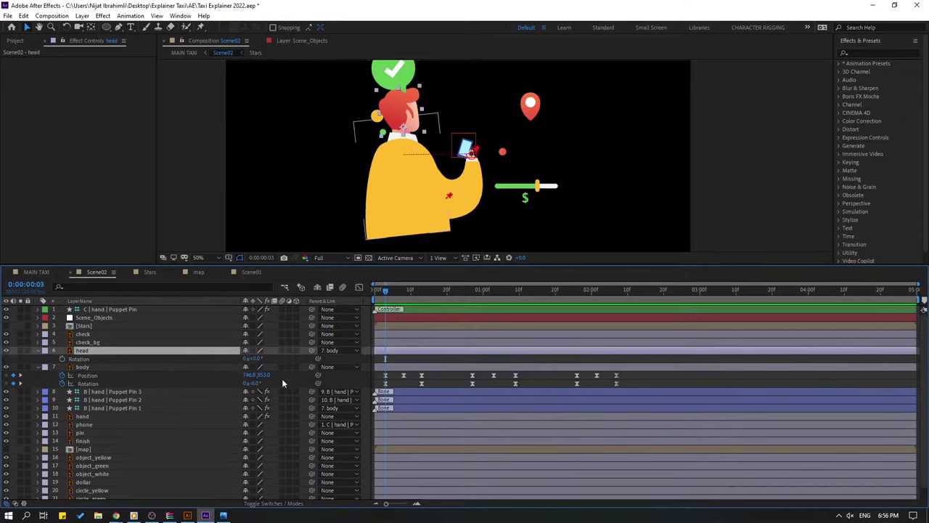
click(61, 359)
drag(387, 292, 426, 293)
drag(254, 360, 259, 360)
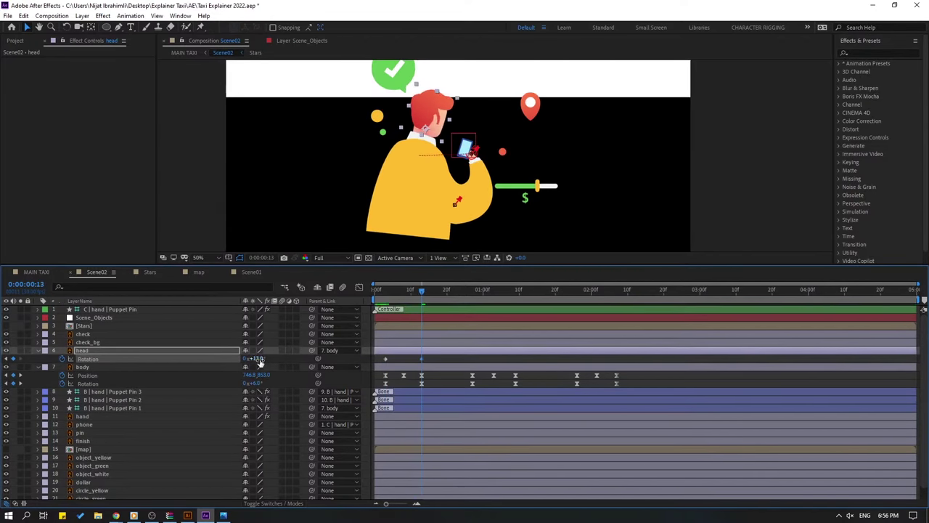
drag(432, 356, 381, 369)
right_click(387, 363)
mouse_move(473, 481)
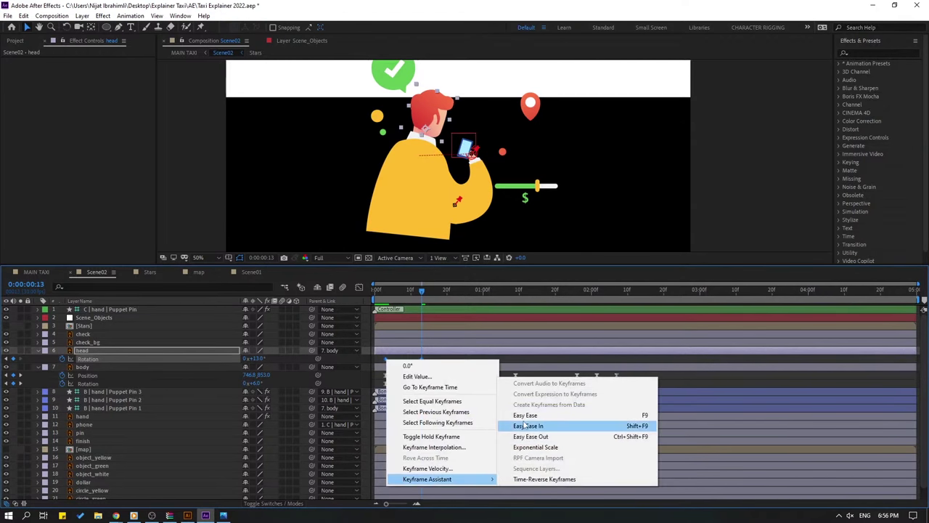
click(526, 414)
drag(422, 359, 450, 365)
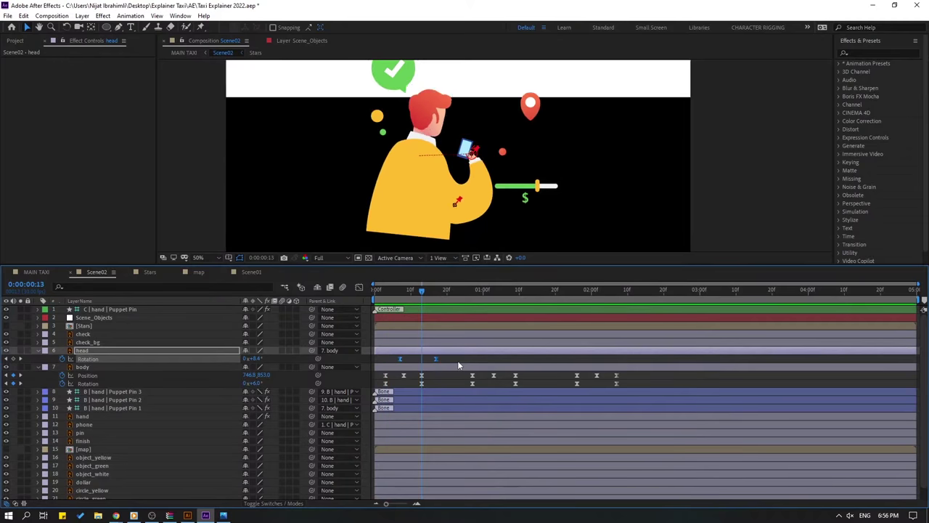
Rotate the head back at frame 24, preview, and nudge those keyframes later.
click(448, 291)
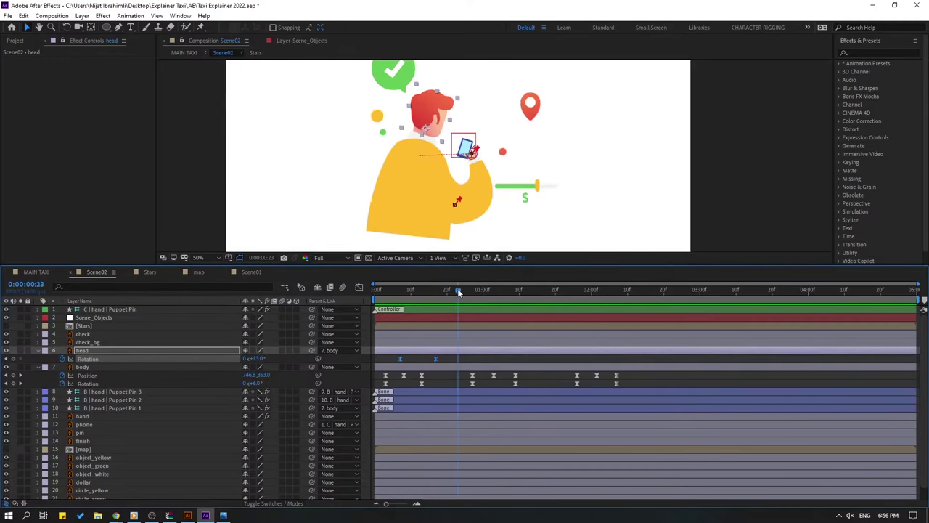
drag(458, 292, 497, 290)
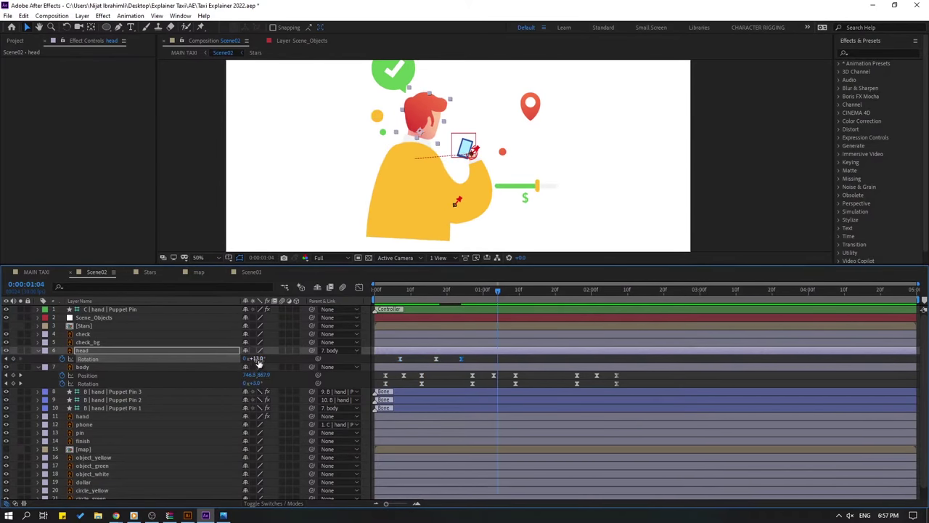
drag(257, 360, 250, 361)
key(space)
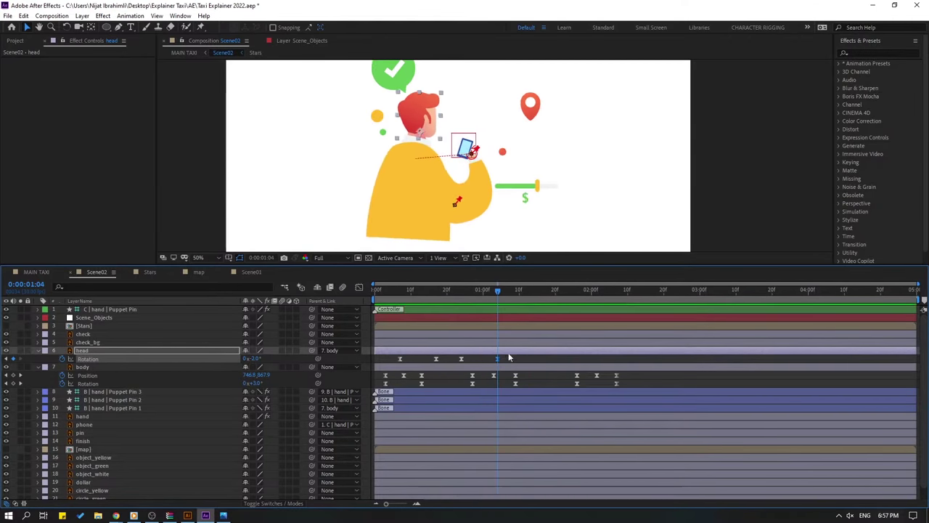
key(space)
drag(462, 363, 466, 363)
key(space)
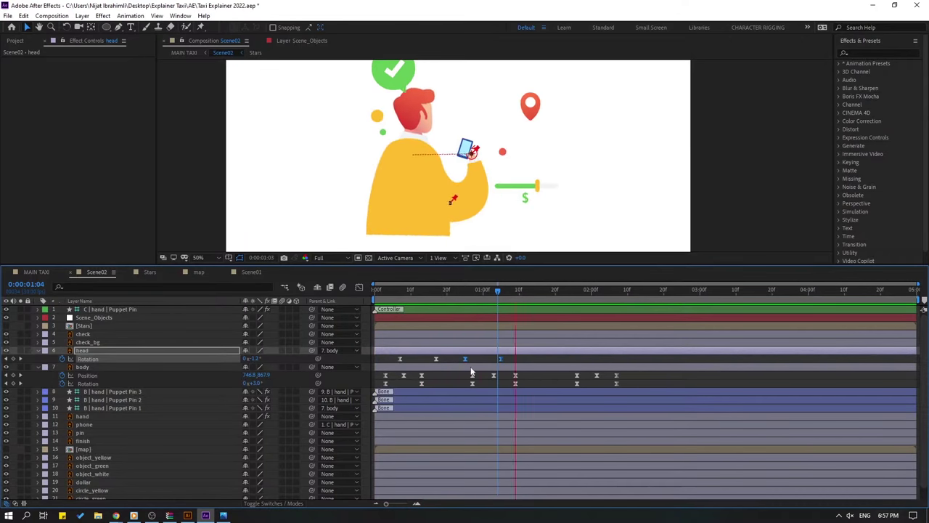
key(space)
Adjust two head Rotation keyframes, deleting one and undoing the deletion.
drag(397, 367, 382, 361)
key(space)
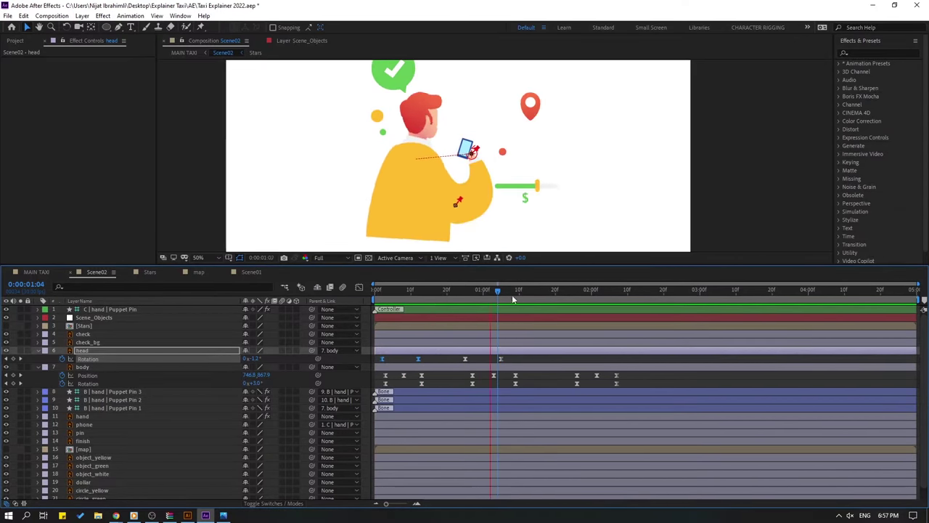
click(500, 359)
key(Delete)
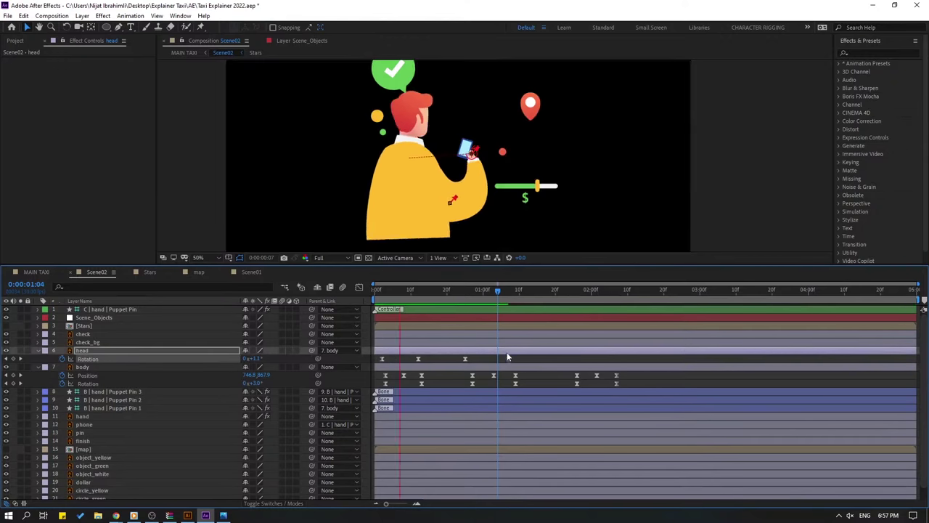
key(ctrl+z)
Tilt the head again at 0:00:01:27, preview, and return to the start.
drag(501, 291, 541, 293)
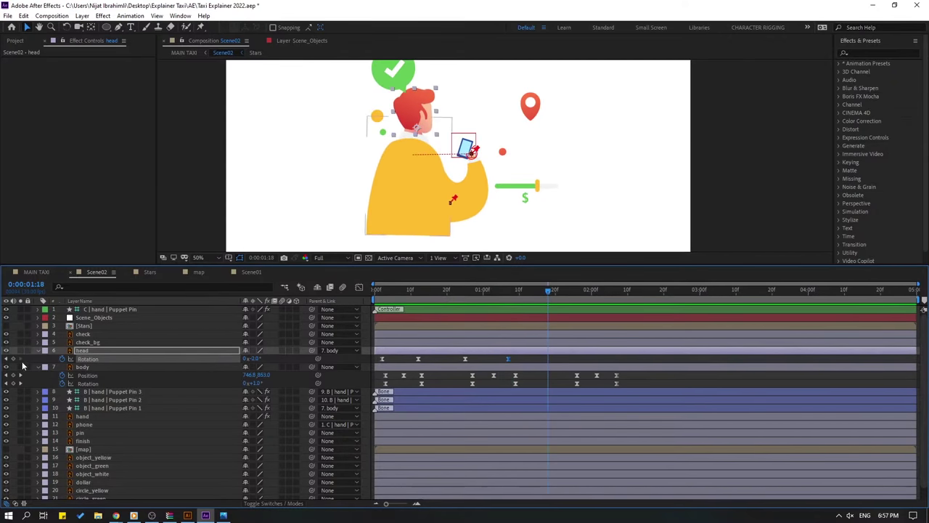
drag(556, 292, 581, 291)
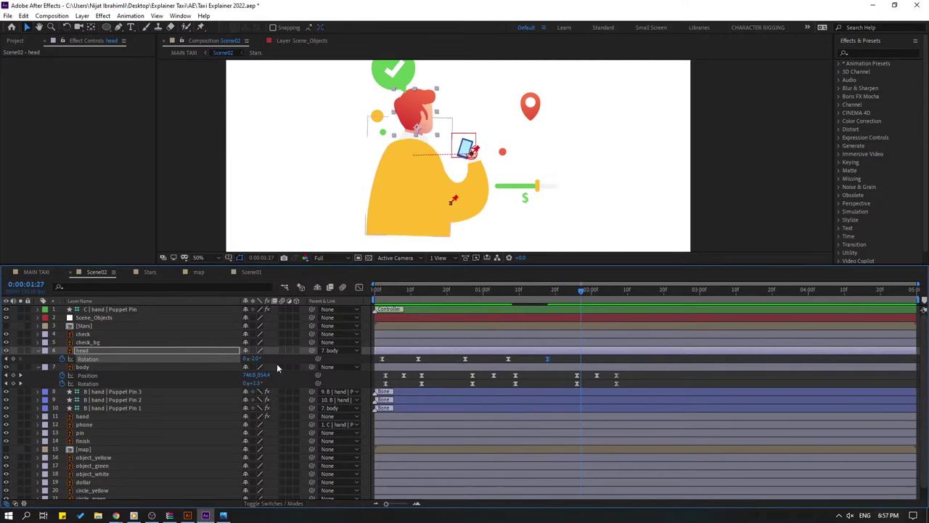
drag(255, 361, 266, 359)
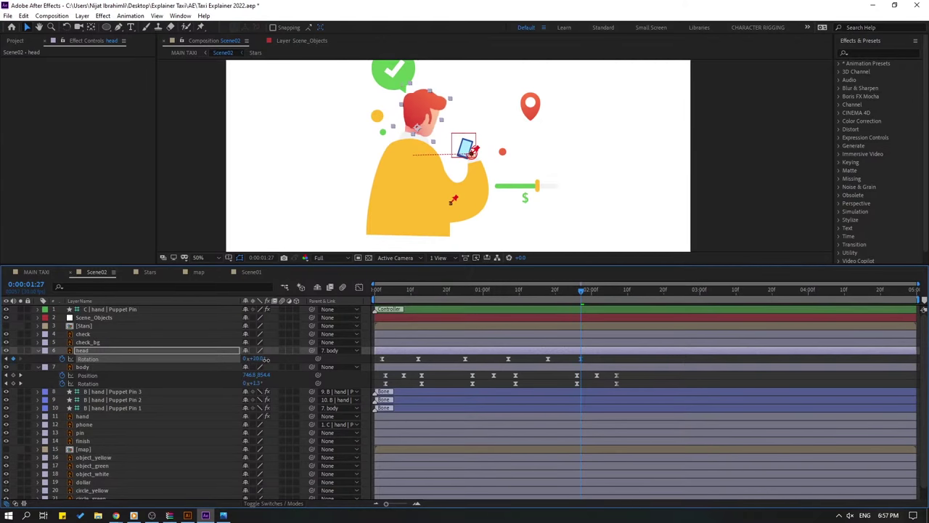
key(space)
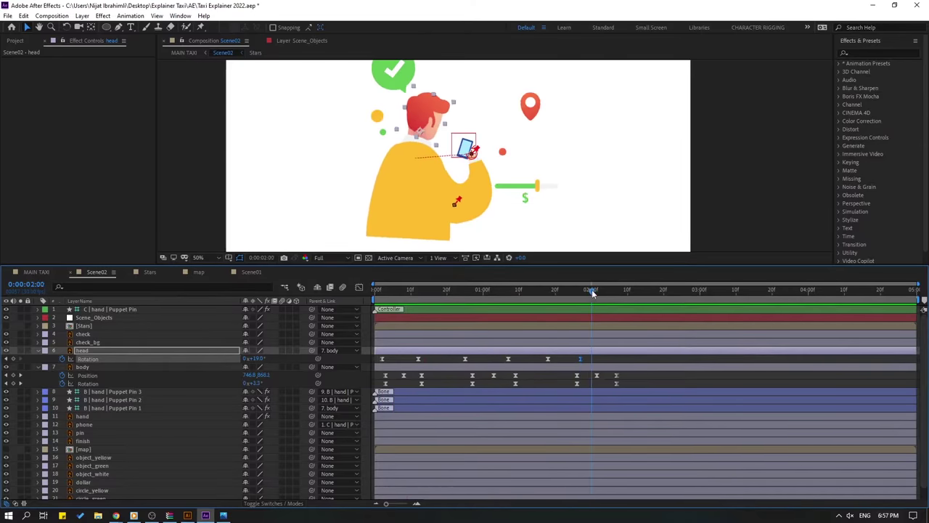
drag(590, 290, 559, 291)
drag(594, 290, 378, 299)
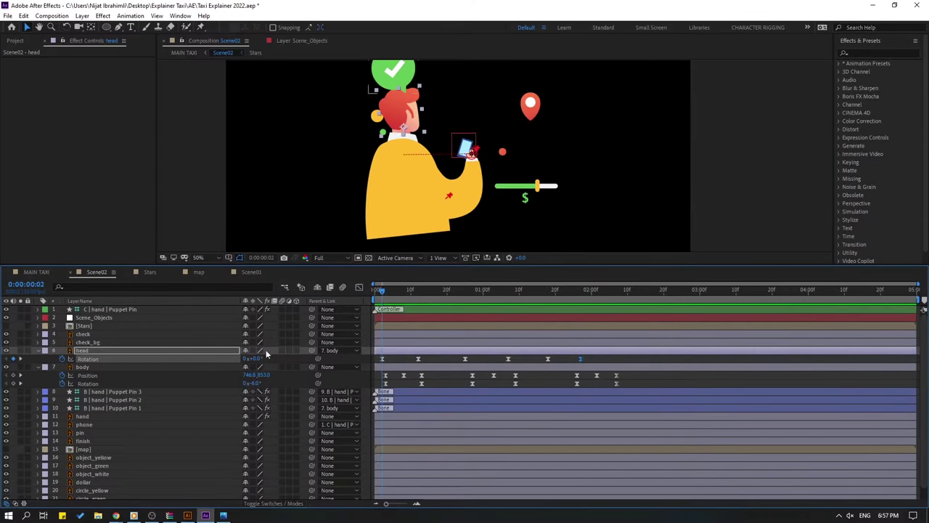
click(82, 351)
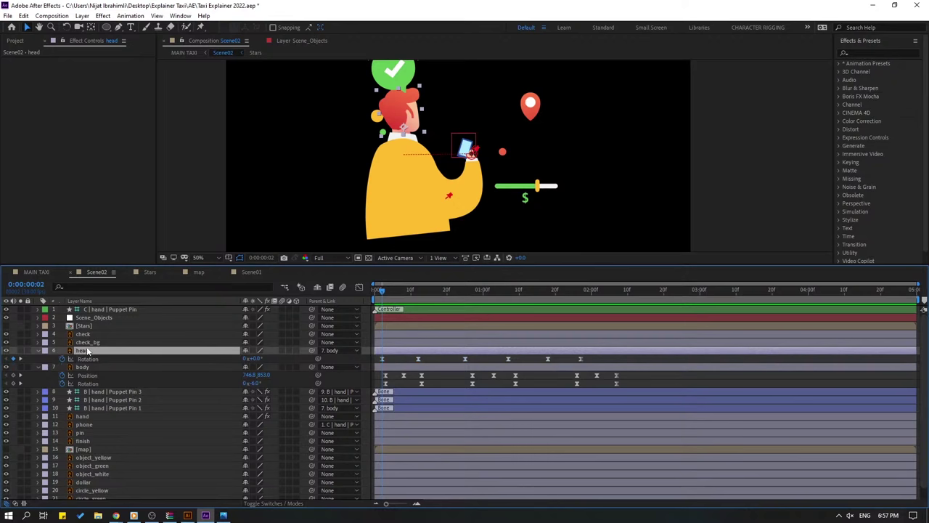
Key the head Position at the start, lower it at frame 8 and raise it back at frame 12.
key(alt+shift+p)
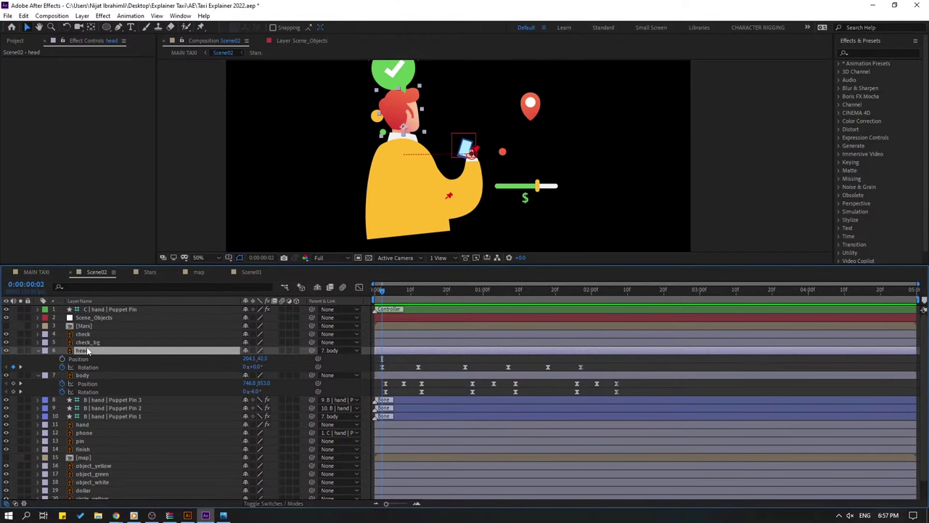
click(66, 360)
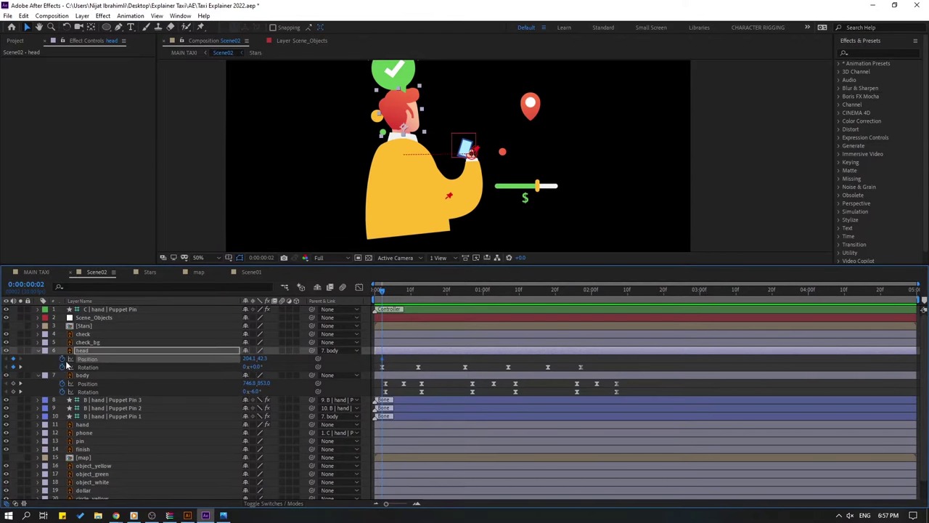
drag(388, 296, 405, 294)
scroll(398, 125, up, 4)
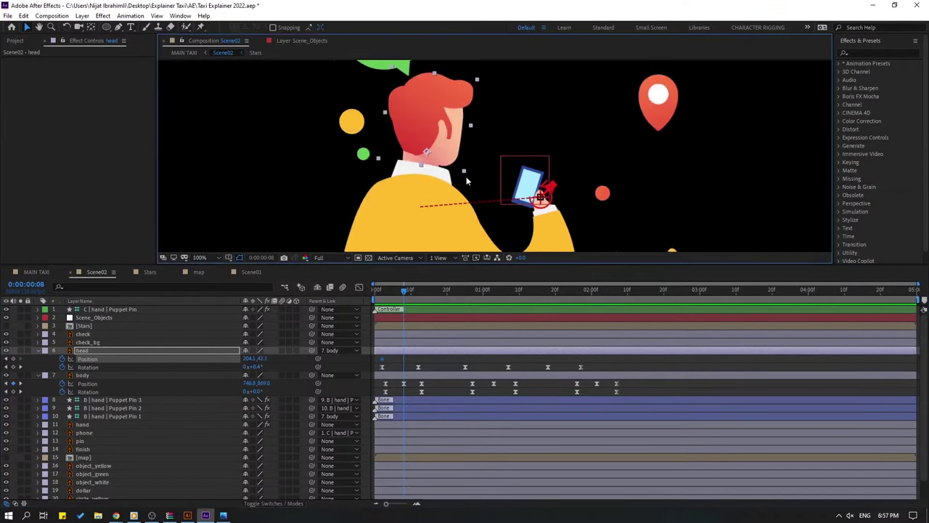
drag(266, 362, 438, 349)
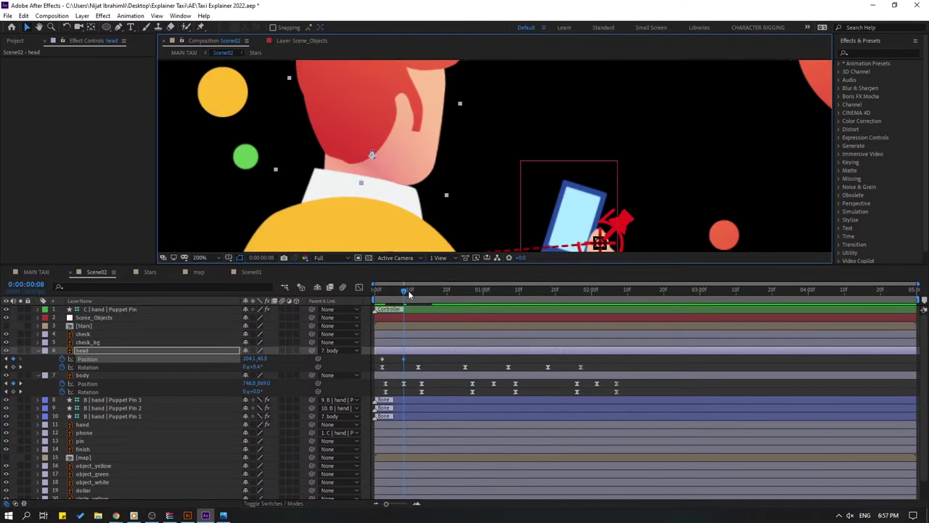
drag(409, 293, 419, 293)
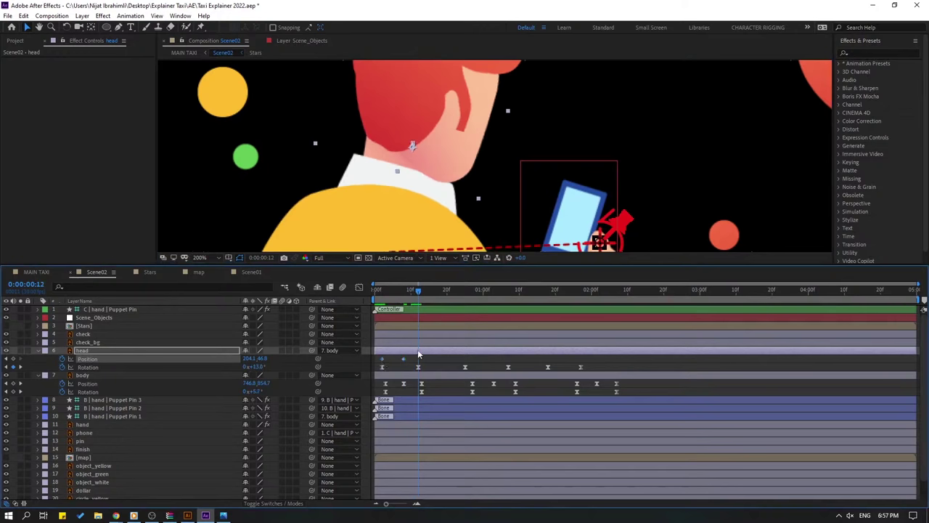
key(Up)
key(Up)
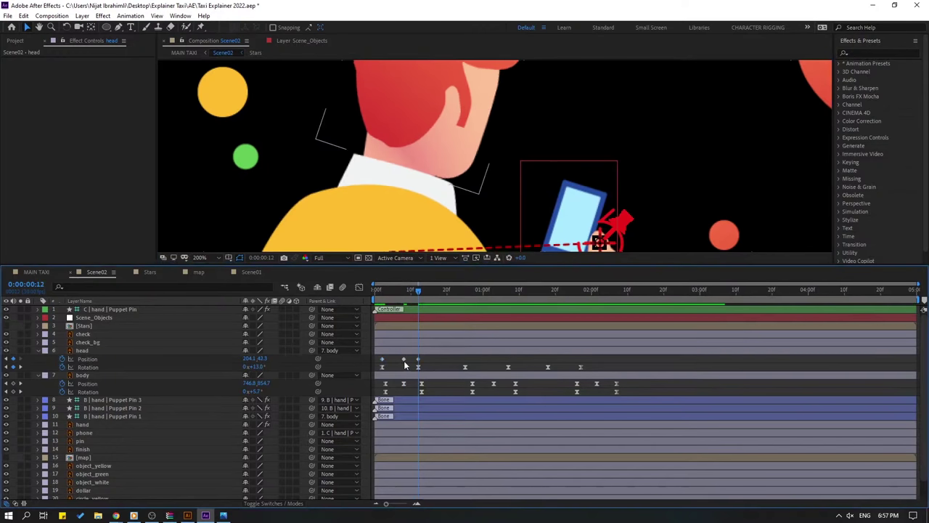
Apply Easy Ease to the head Position keyframes.
click(383, 360)
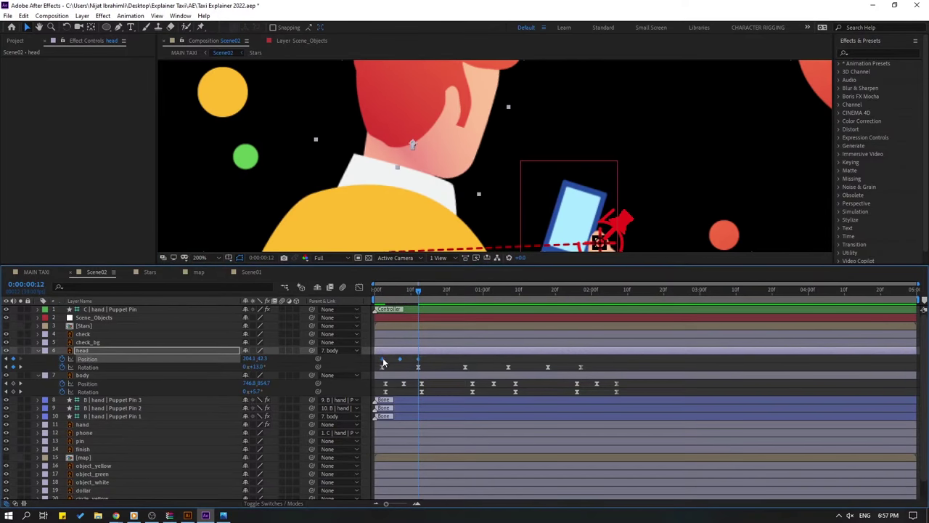
right_click(382, 361)
mouse_move(462, 482)
click(522, 414)
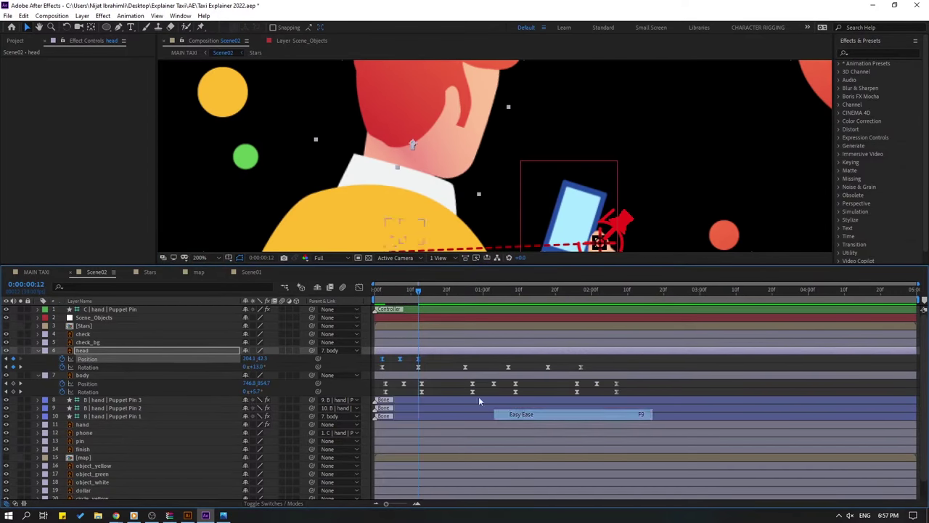
Paste copies of the three head bob keys at about 0:00:00:28 and 0:00:01:18, then preview.
scroll(509, 191, down, 4)
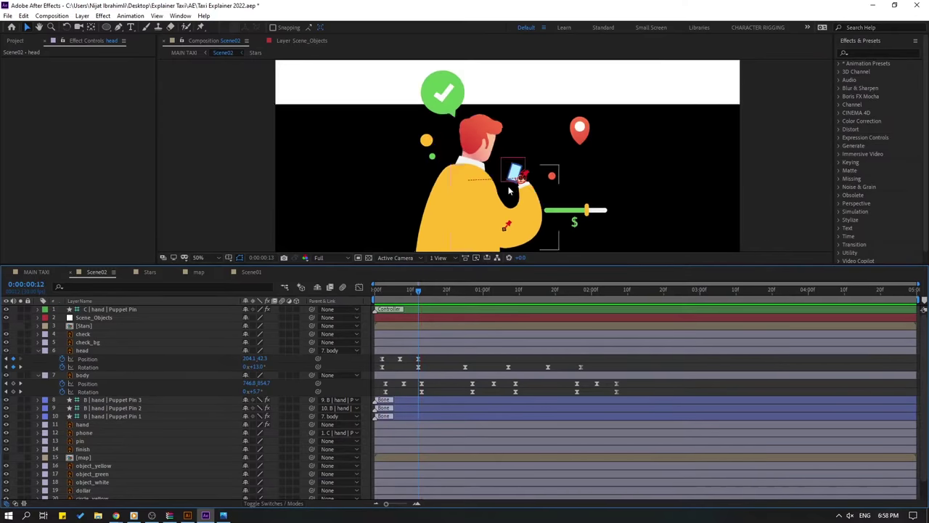
scroll(512, 196, down, 2)
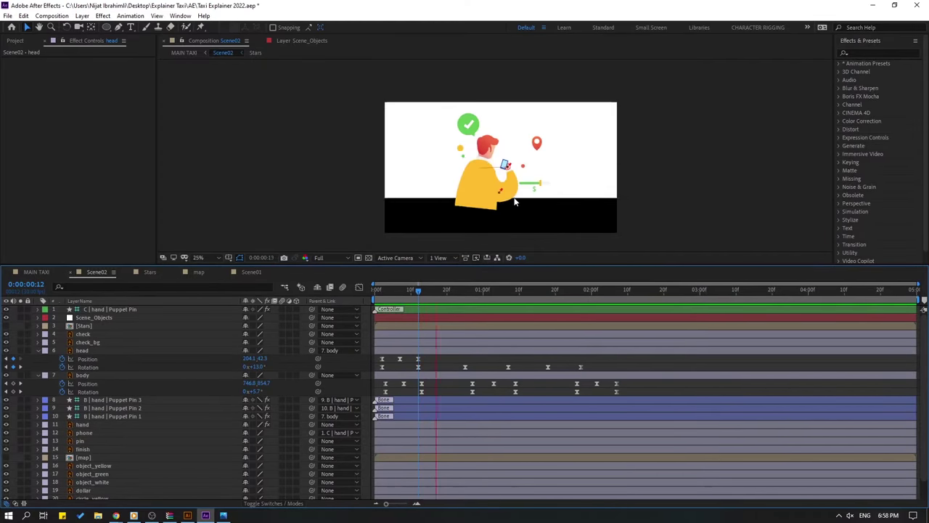
drag(424, 366, 373, 354)
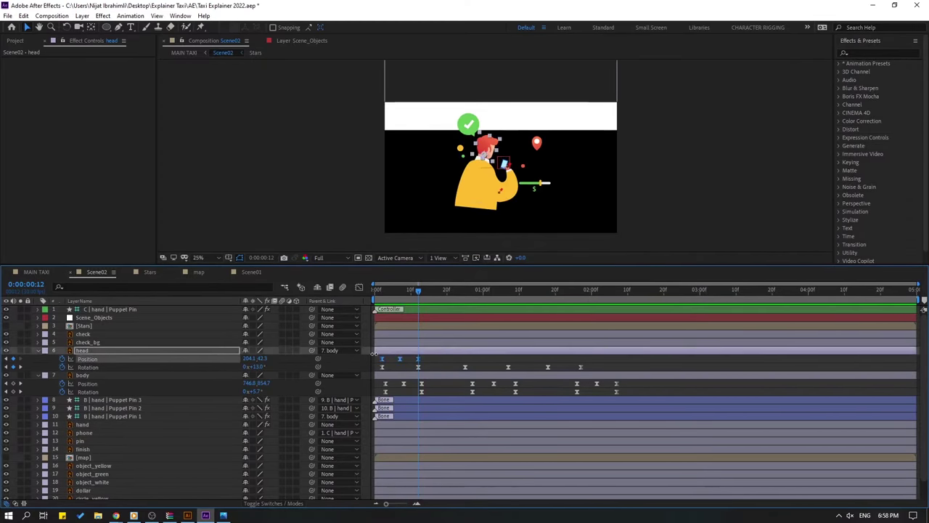
click(466, 289)
key(ctrl+v)
click(476, 290)
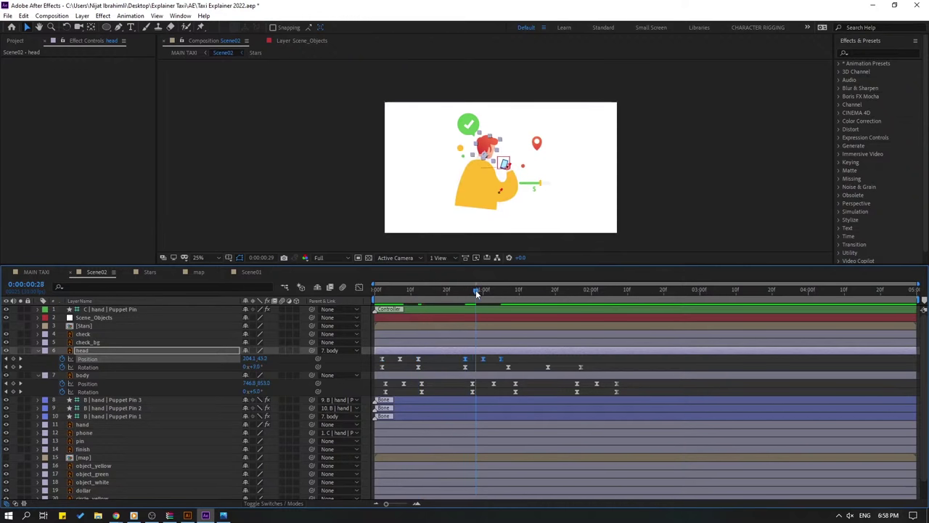
drag(476, 290, 548, 291)
key(ctrl+v)
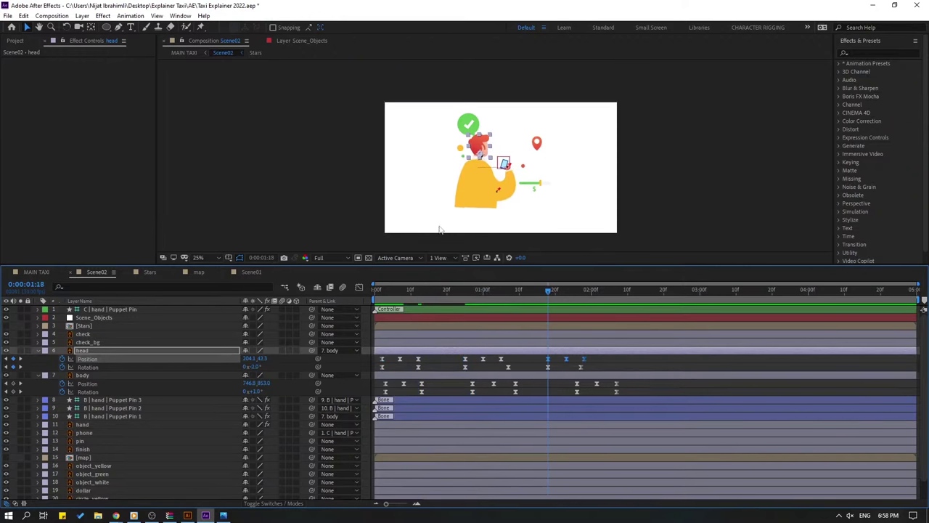
key(period)
key(period)
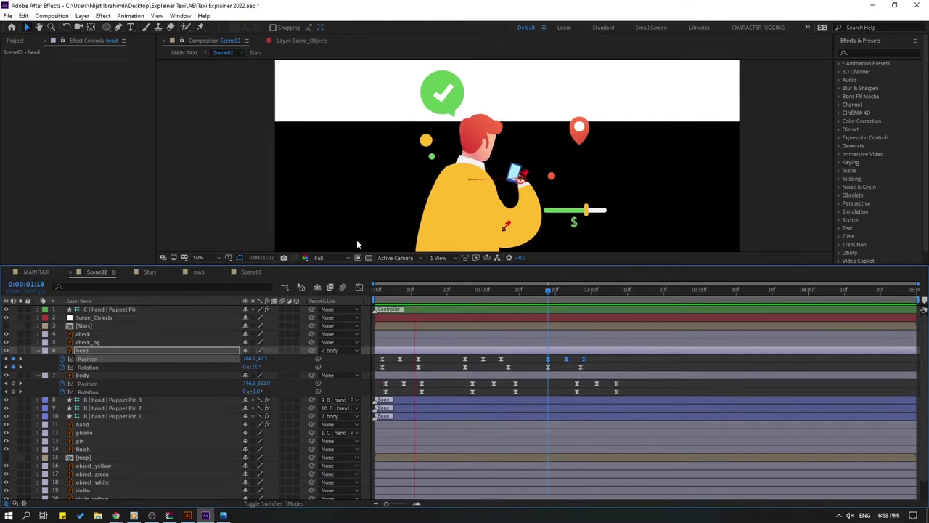
key(space)
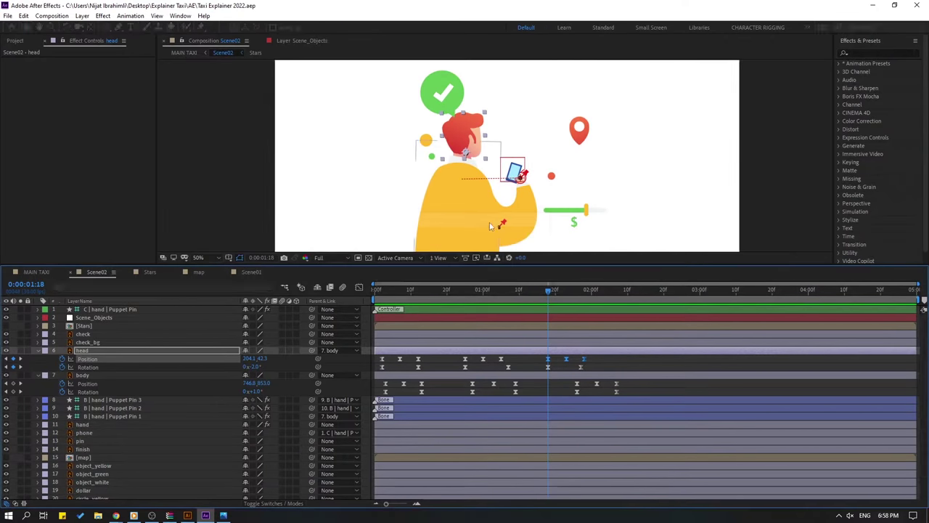
drag(400, 296, 376, 296)
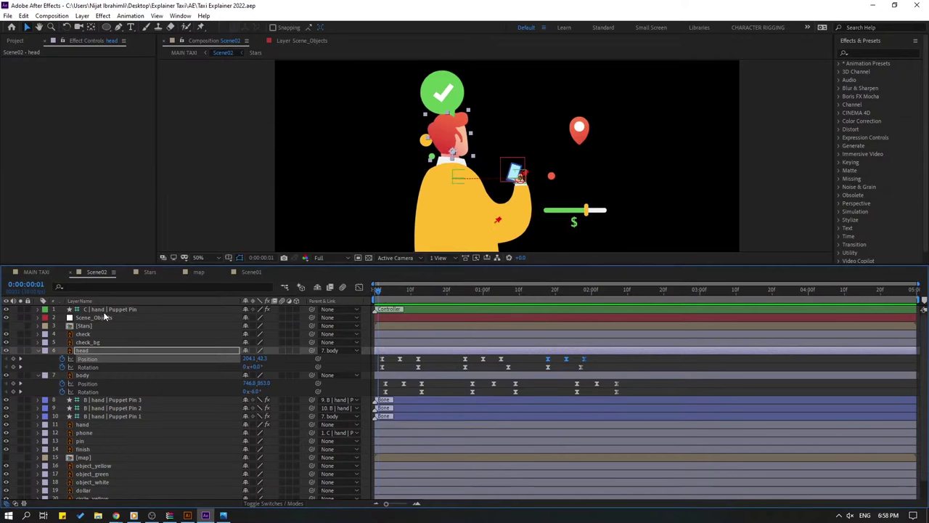
Enlarge the hand controller's Icon Size to 270% in Effect Controls.
click(467, 210)
scroll(477, 211, up, 2)
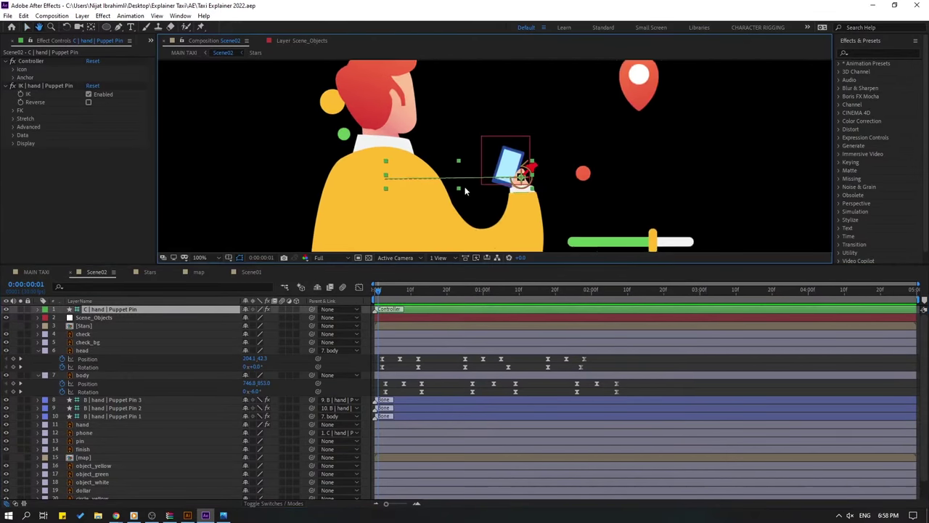
scroll(399, 160, down, 2)
scroll(287, 145, up, 2)
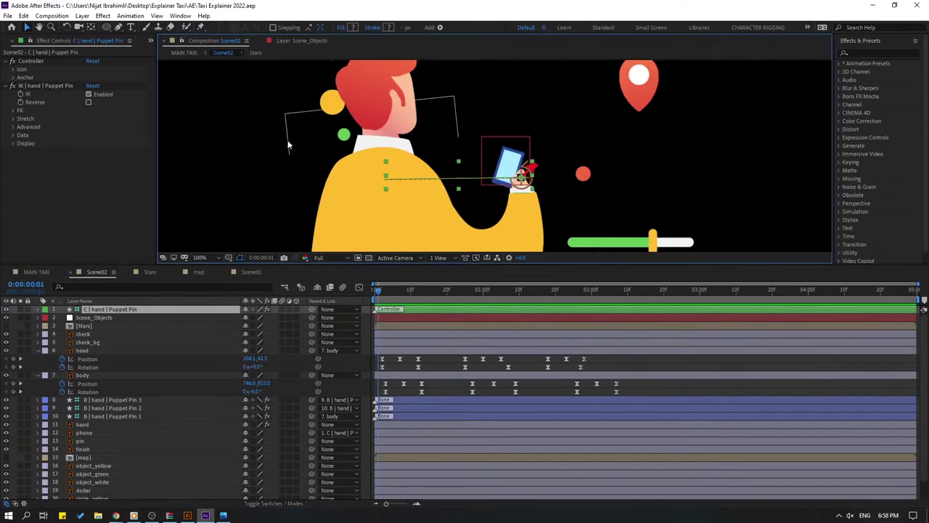
click(15, 69)
drag(91, 94, 90, 95)
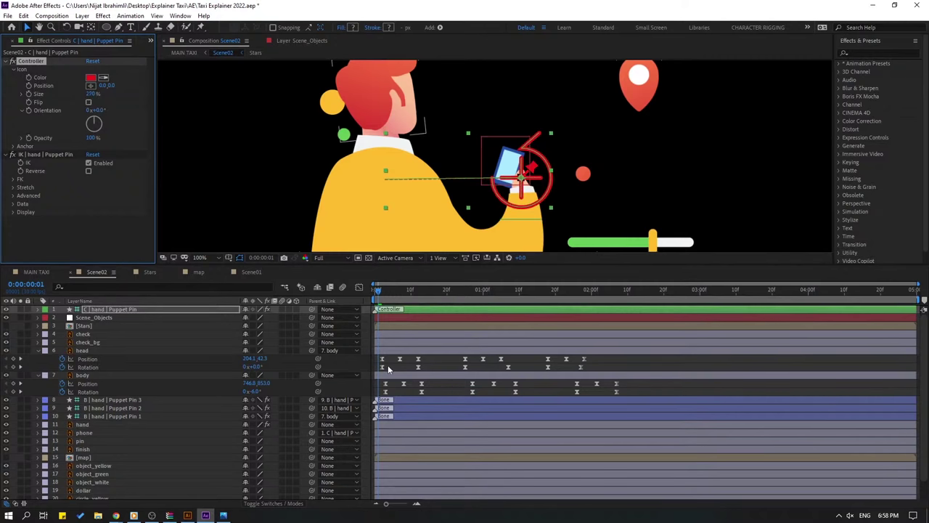
Drag the hand controller so the arm stretches toward the green slider.
click(388, 369)
click(104, 309)
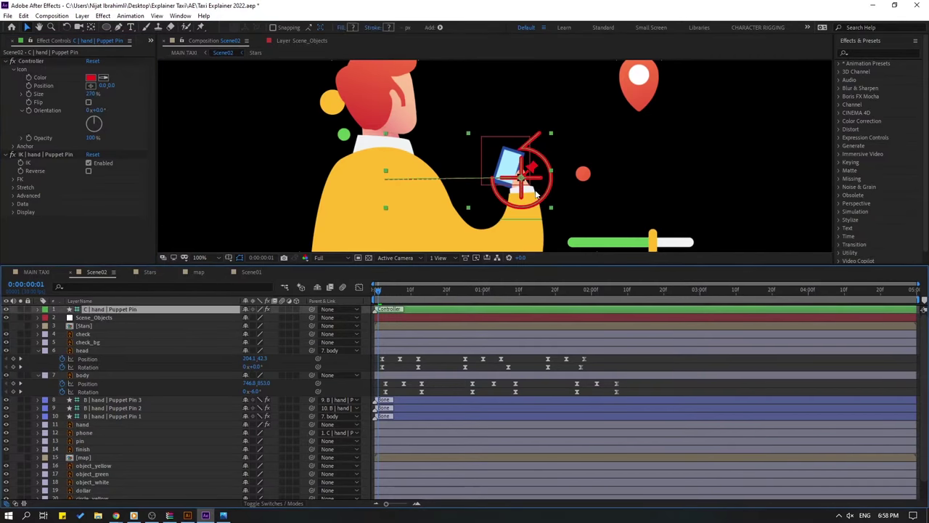
drag(537, 195, 579, 213)
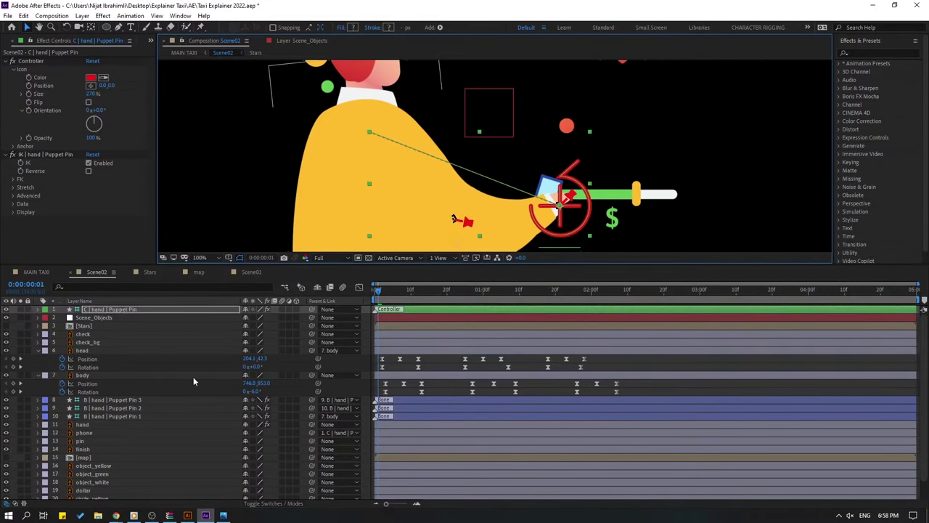
Key the hand controller Position at frame 11, moving the hand up and left.
key(p)
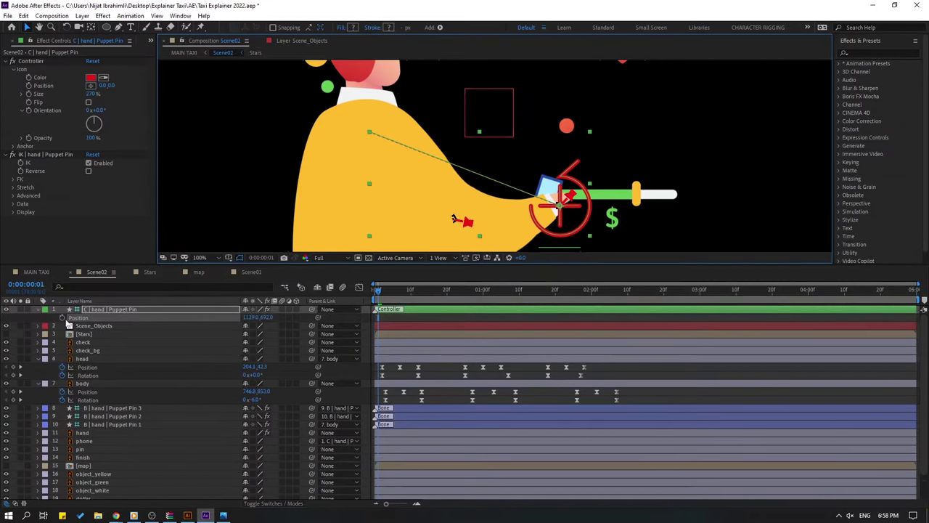
key(space)
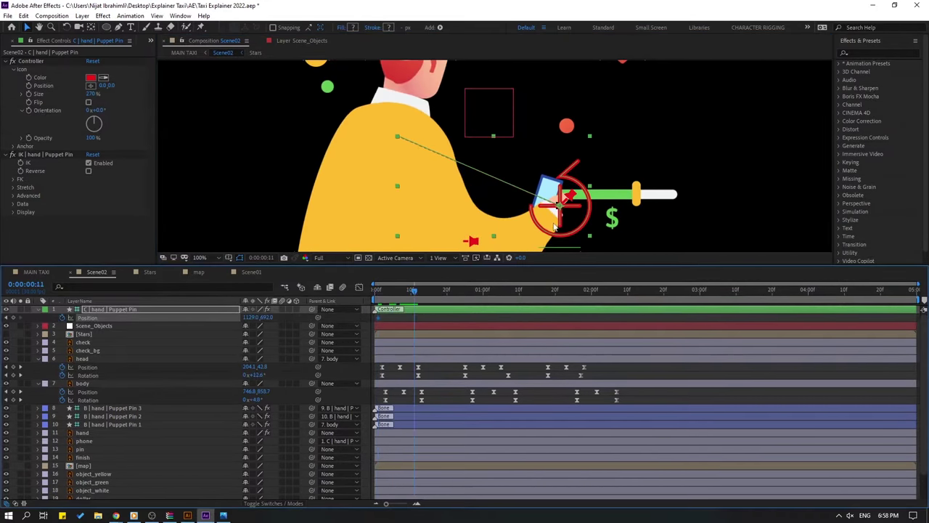
drag(555, 228, 514, 117)
drag(576, 111, 557, 186)
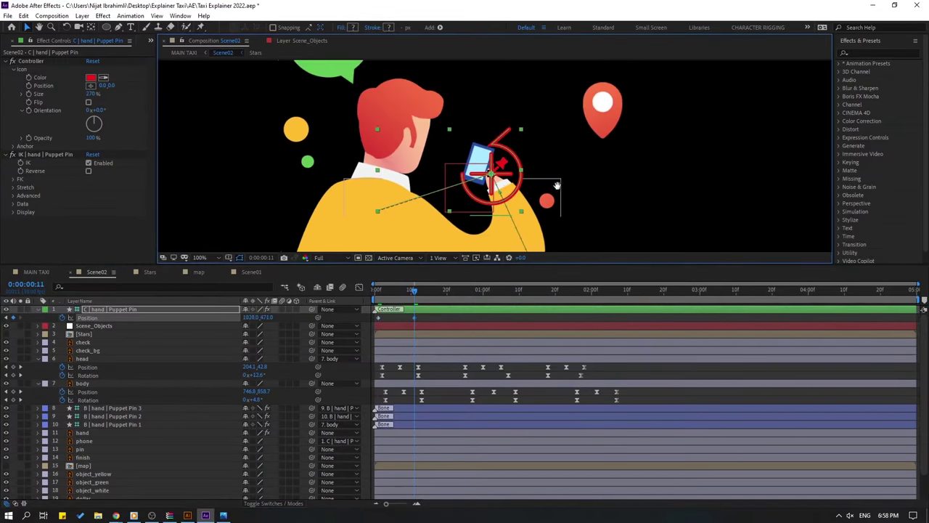
drag(500, 184, 492, 178)
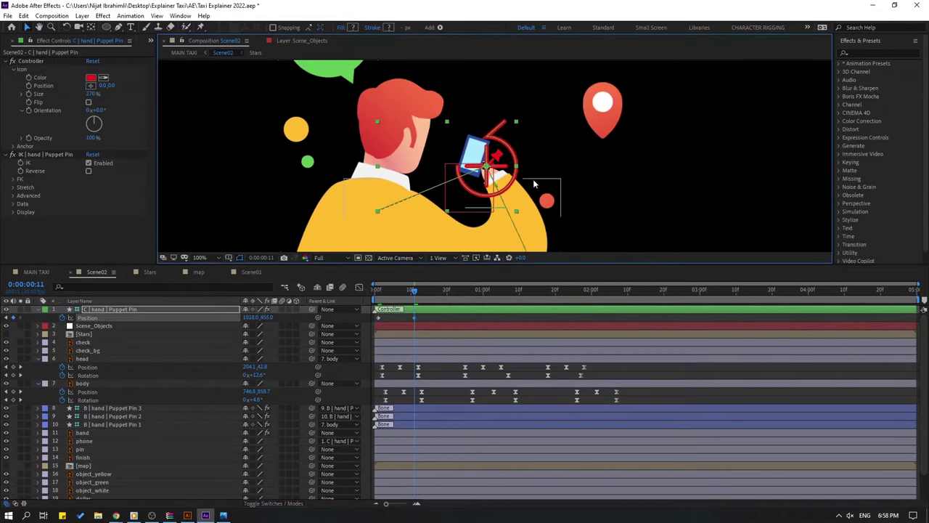
key(comma)
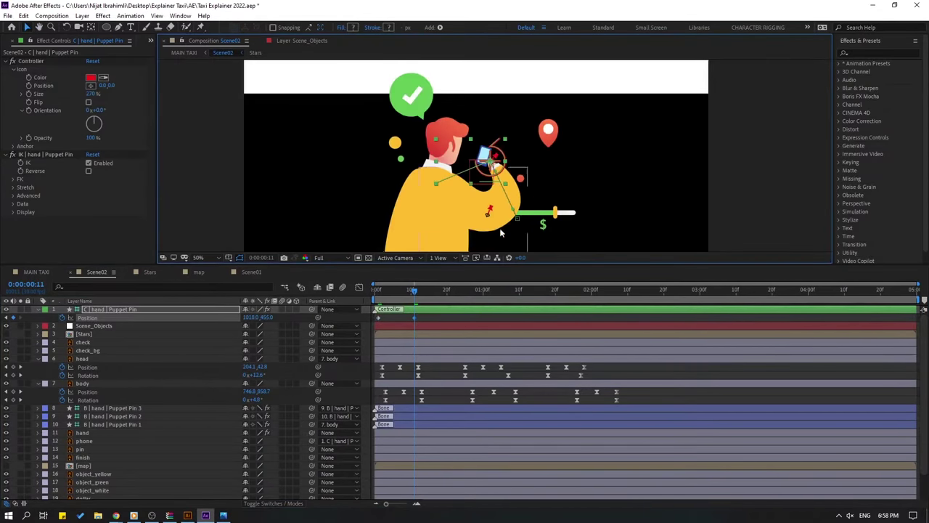
Apply Easy Ease In to the opening controller keyframes and shift one slightly later.
right_click(378, 318)
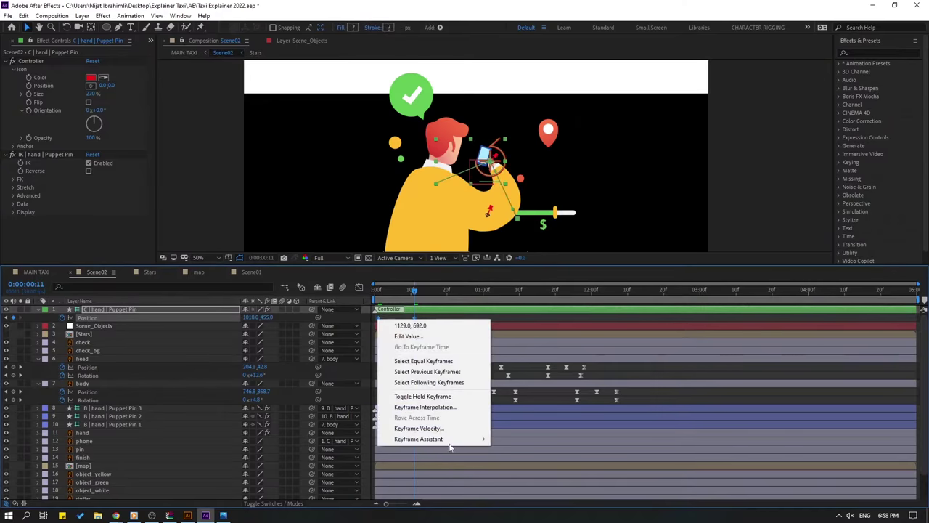
mouse_move(436, 438)
click(531, 388)
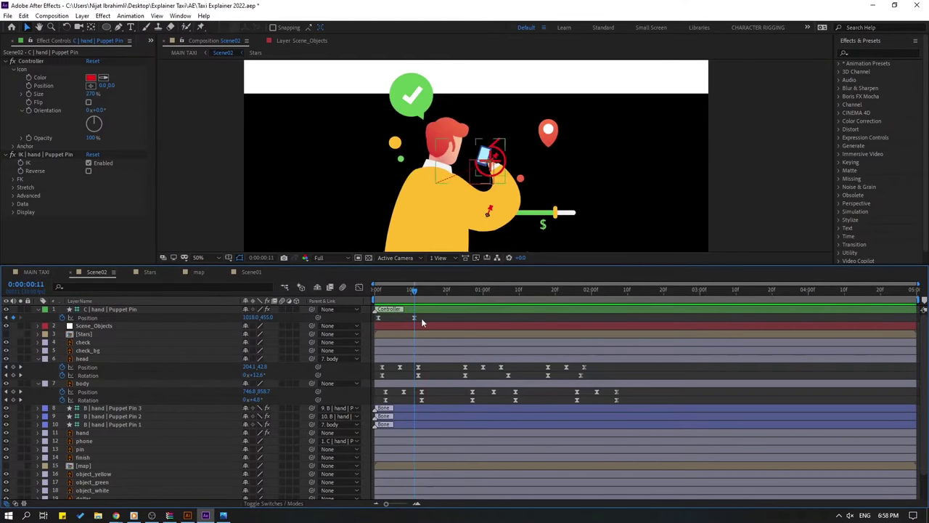
drag(413, 317, 464, 290)
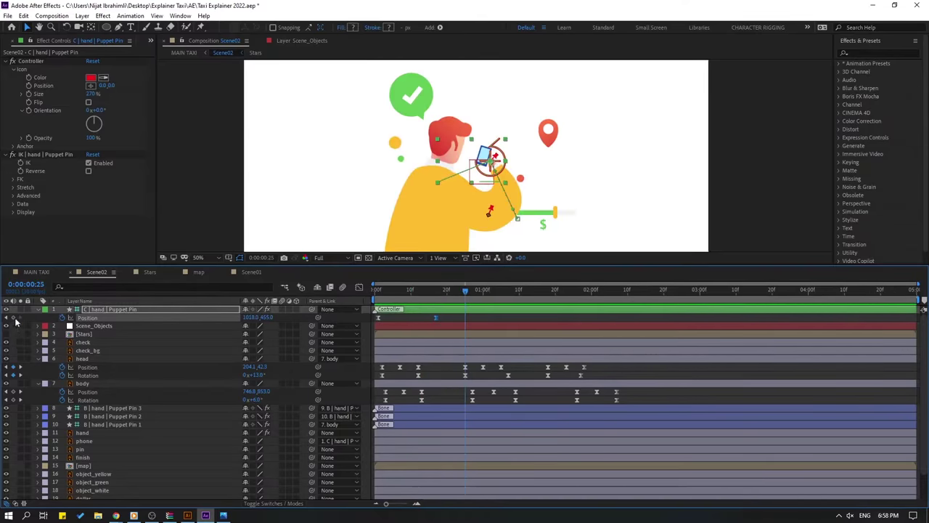
key(space)
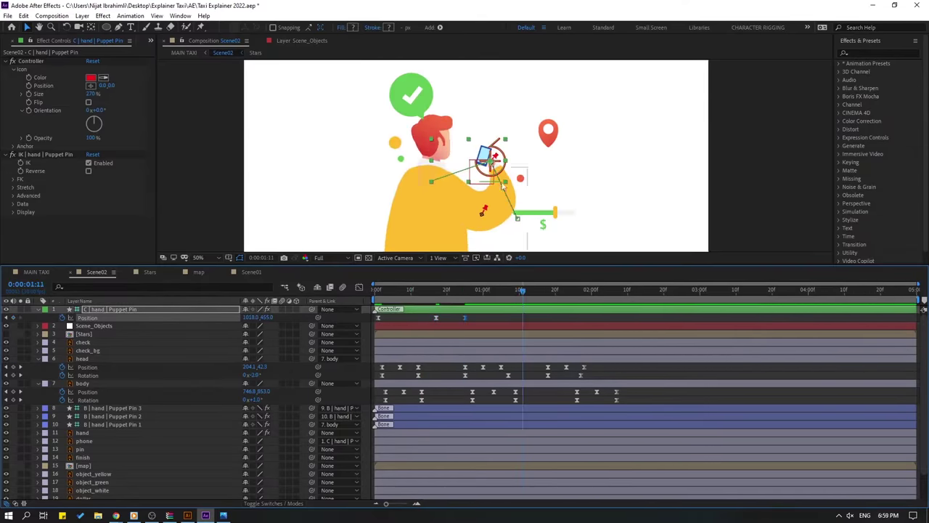
Add hand controller Position keys around 1:17 and 2:00, then preview from the start.
mouse_move(501, 170)
mouse_down()
mouse_move(503, 185)
mouse_move(499, 170)
mouse_up()
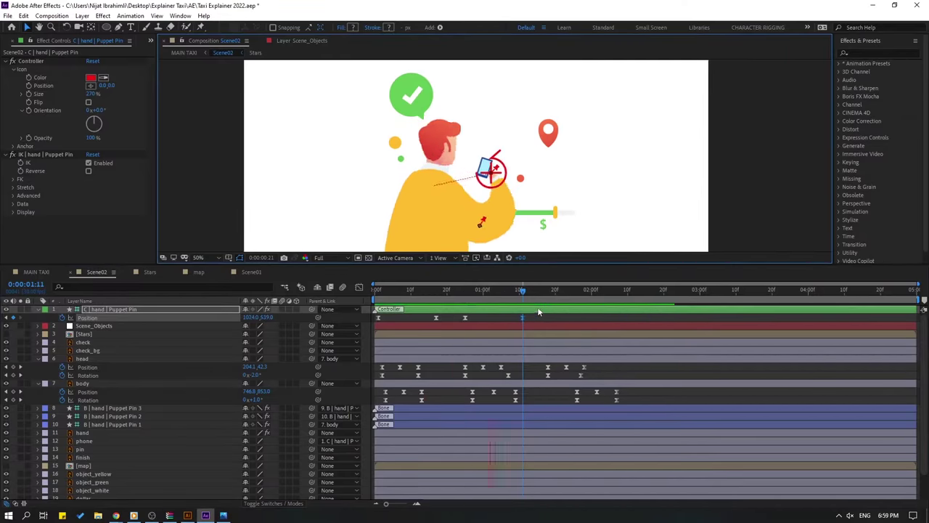
drag(527, 291, 548, 293)
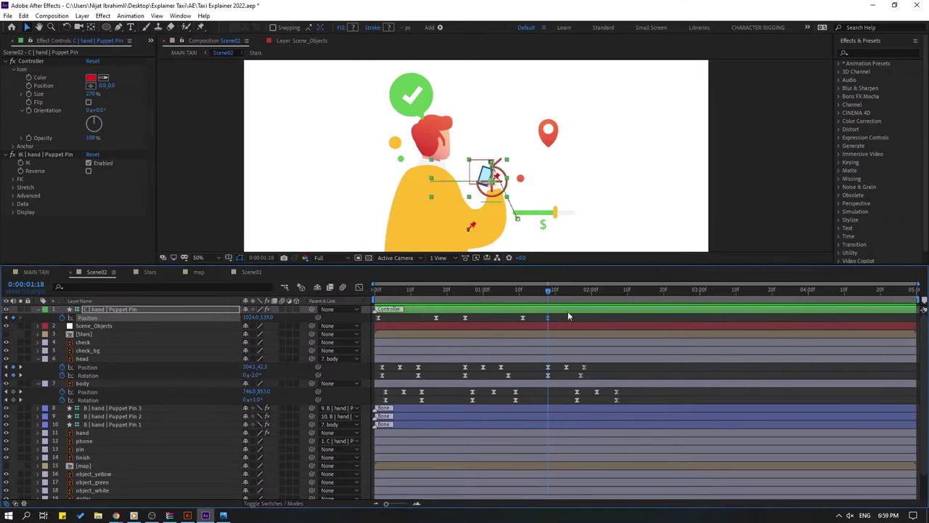
drag(553, 298, 587, 293)
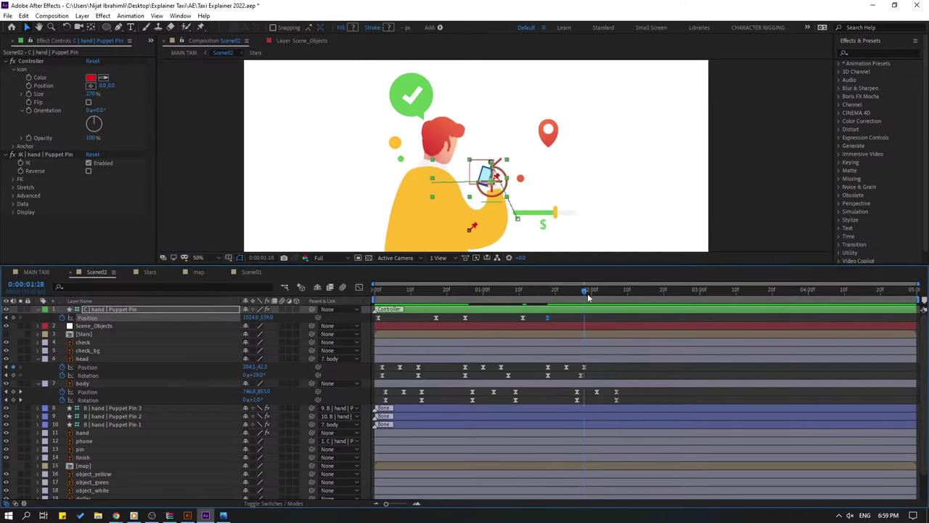
drag(485, 193, 498, 168)
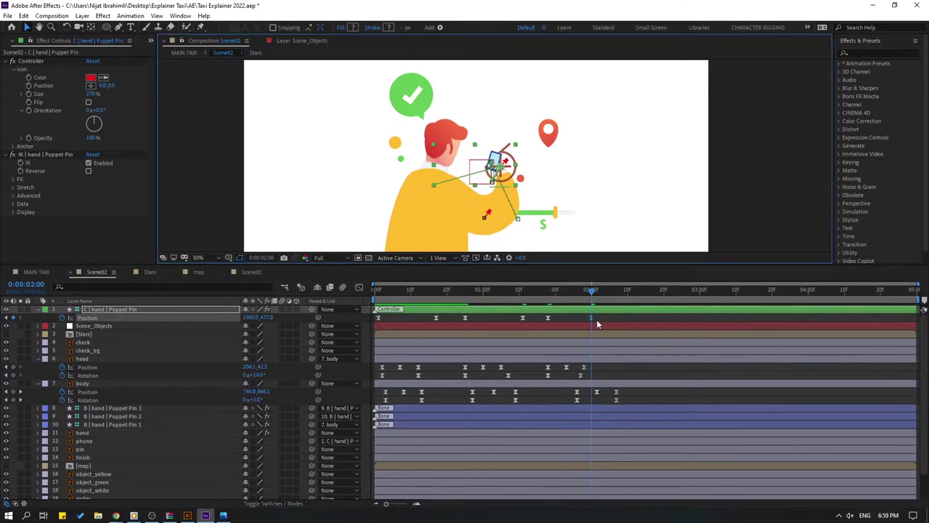
drag(597, 320, 604, 319)
key(space)
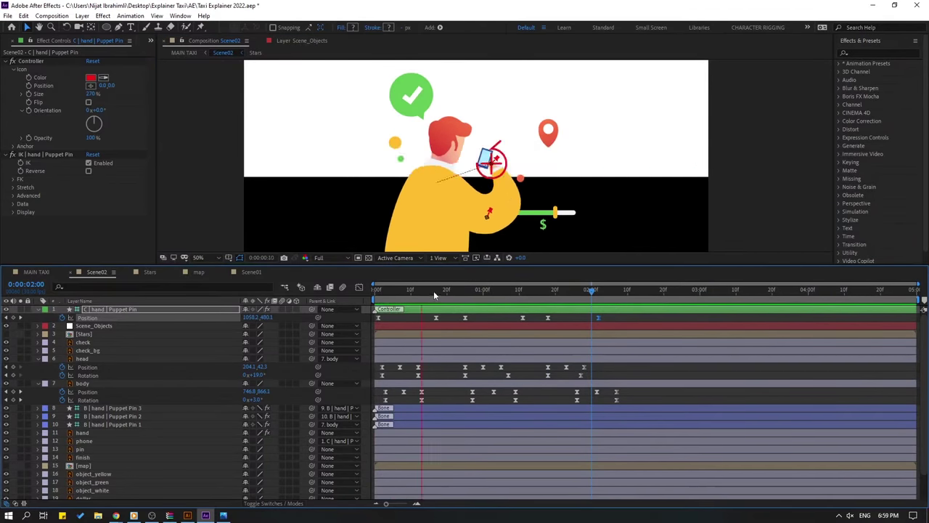
Add hand controller Position keys at 0:09 and about 1:04 by nudging the hand.
click(416, 317)
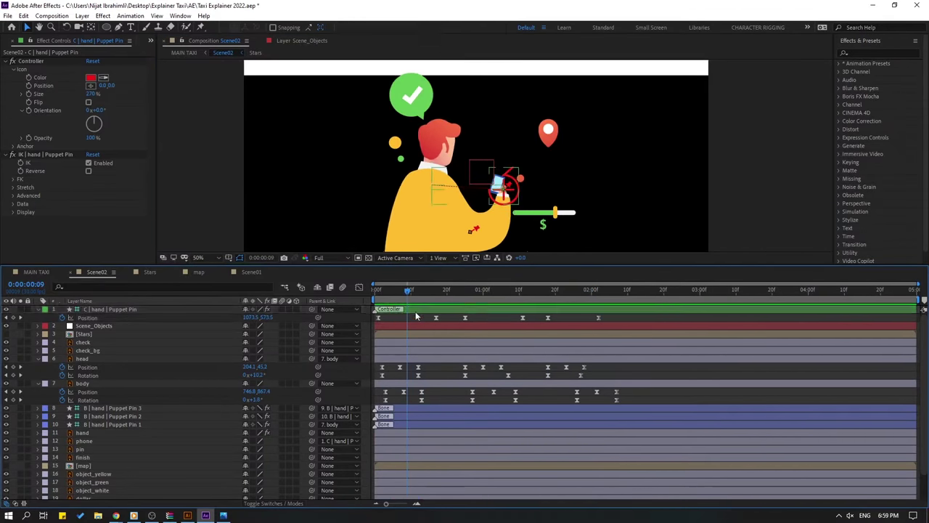
click(413, 313)
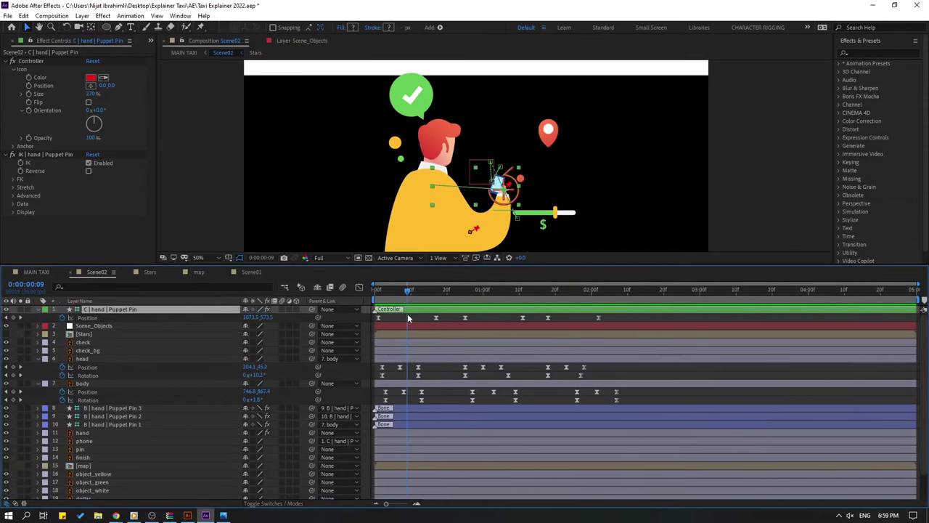
drag(498, 202, 513, 213)
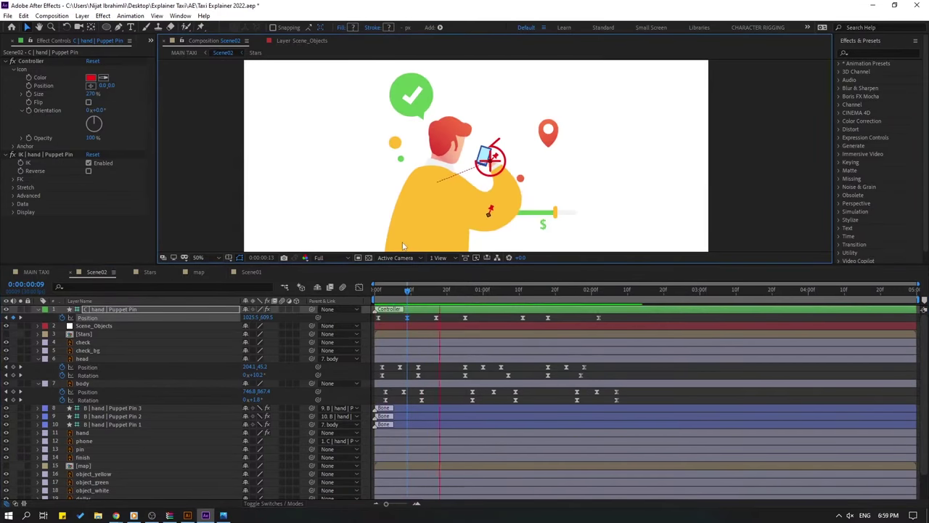
drag(452, 289, 499, 288)
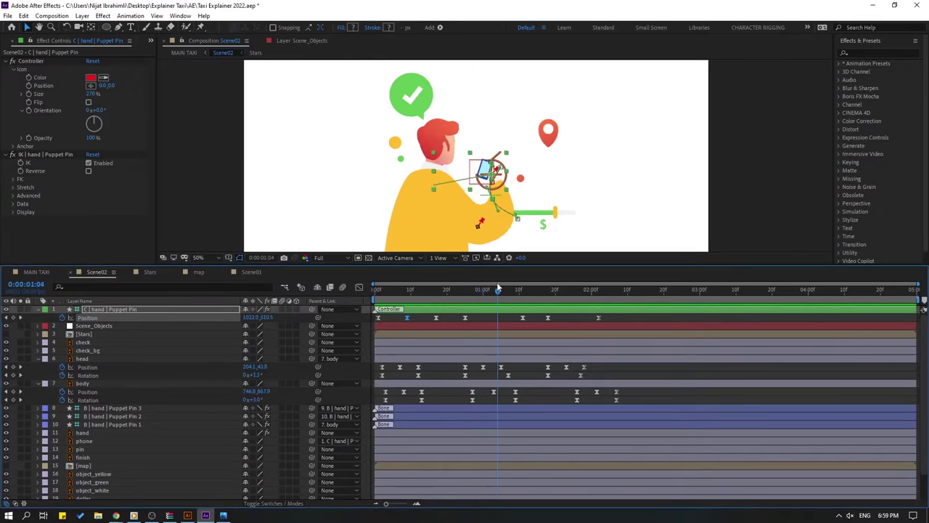
click(506, 310)
drag(498, 187, 502, 188)
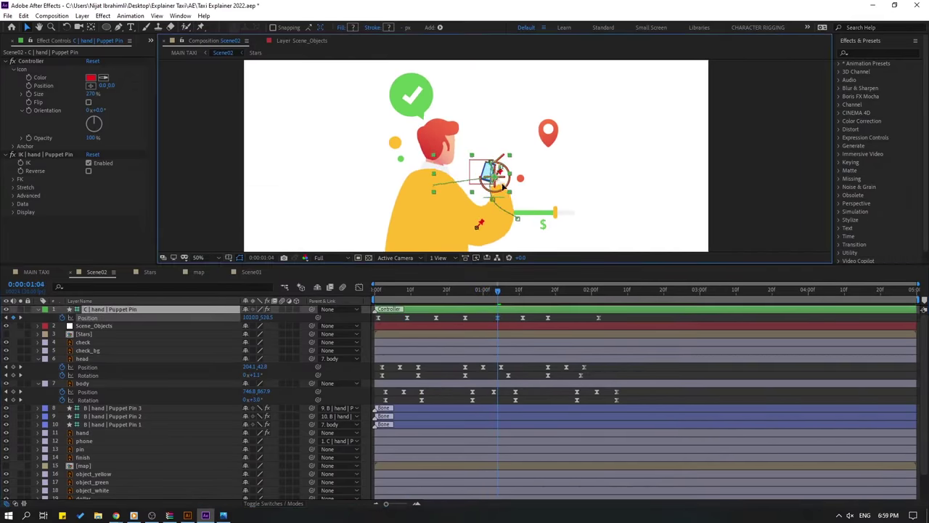
Play back the hand animation and return to the start.
key(space)
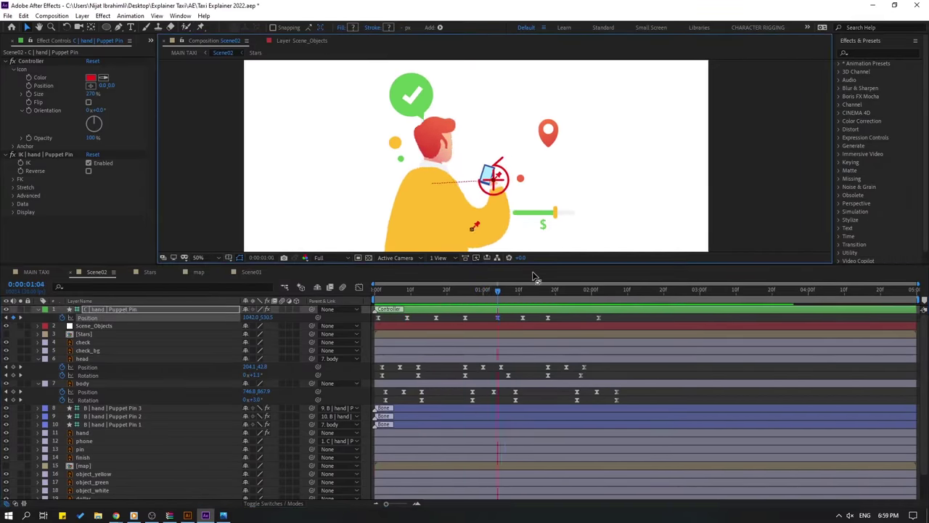
scroll(324, 184, down, 2)
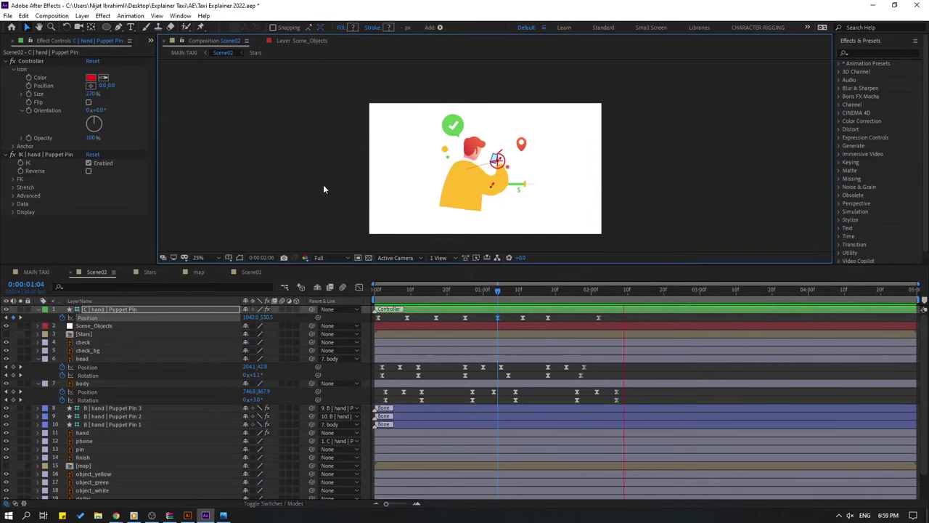
key(space)
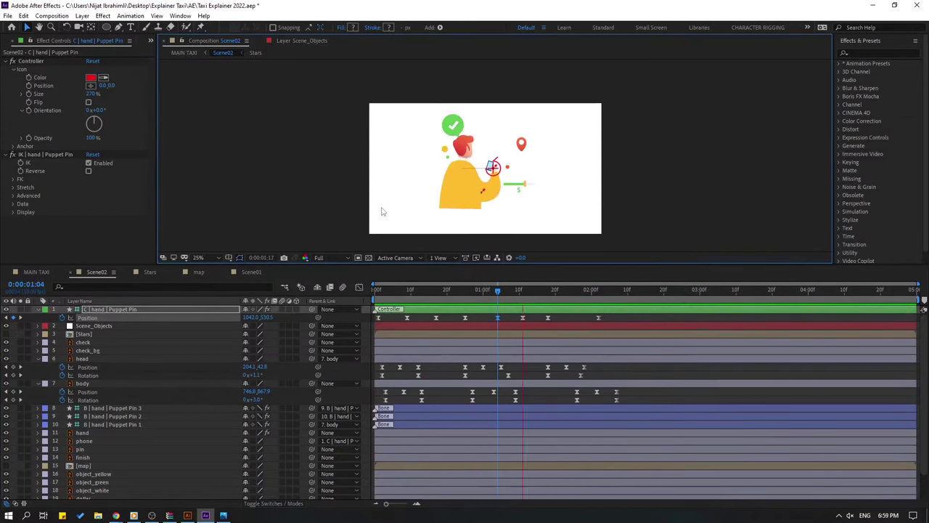
key(space)
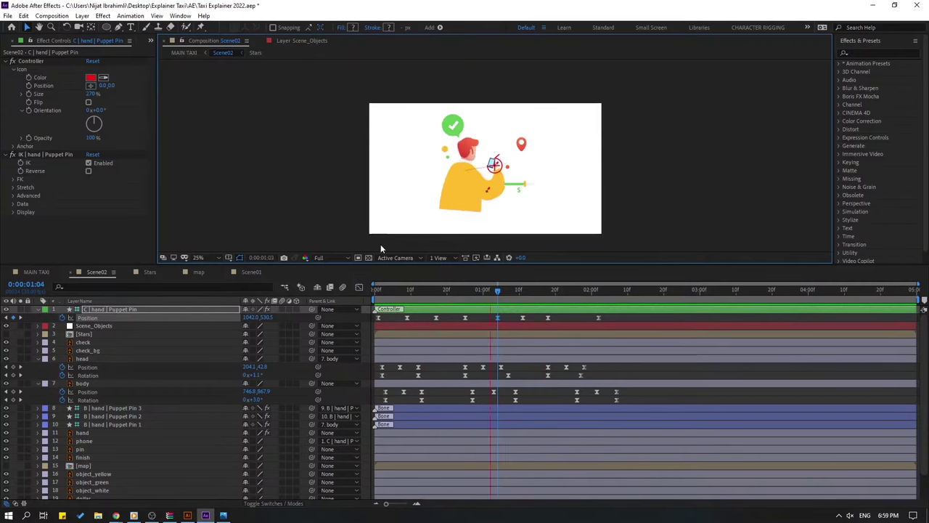
key(Home)
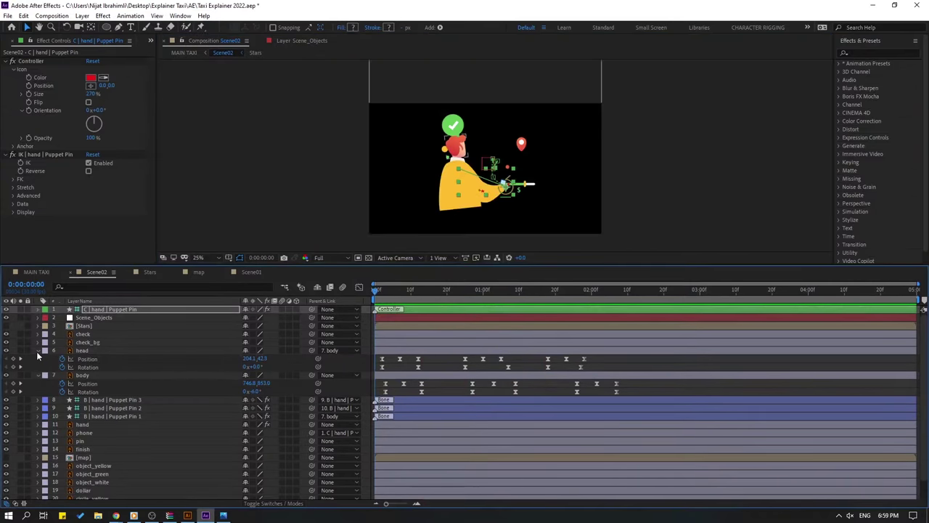
Collapse the properties and select the controller, Puppet Pins 1–3, head, body, hand and phone layers.
click(37, 350)
click(38, 357)
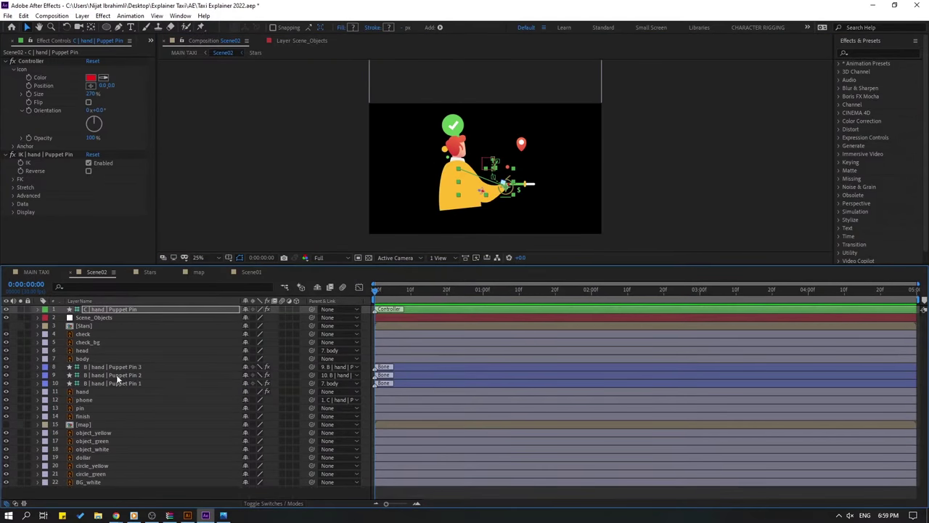
click(174, 309)
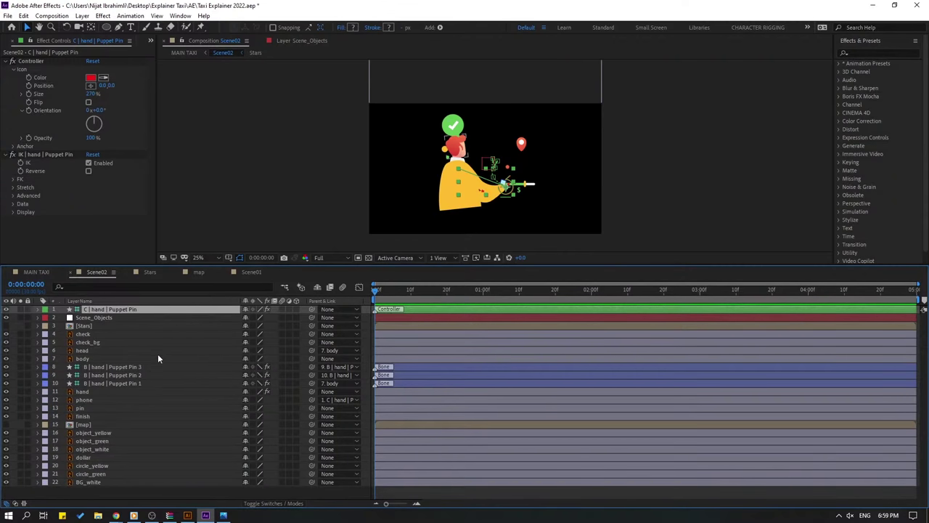
ctrl+click(134, 366)
ctrl+click(134, 374)
ctrl+click(135, 383)
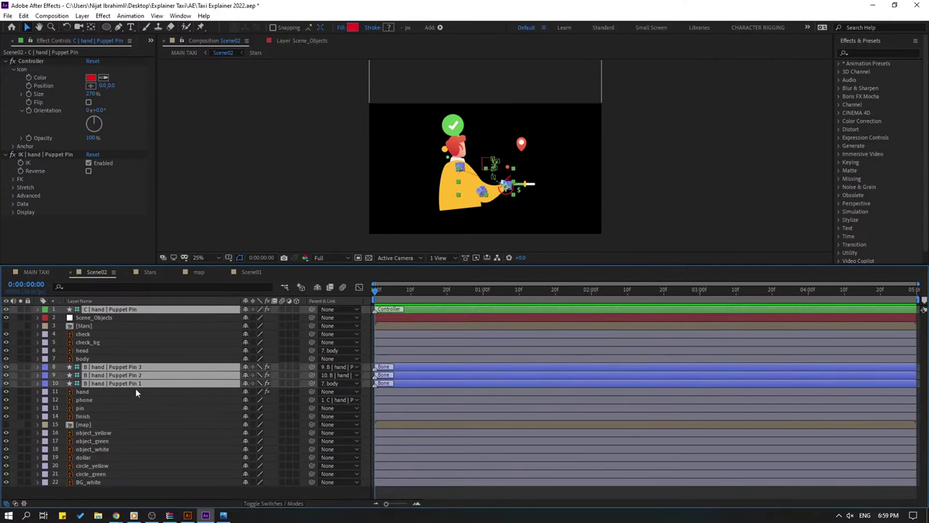
ctrl+click(105, 359)
ctrl+click(105, 351)
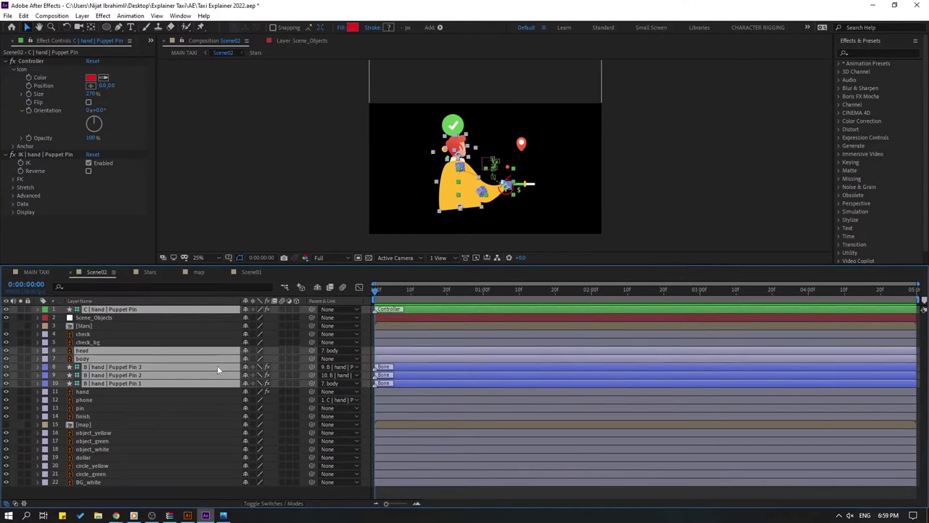
ctrl+click(84, 392)
ctrl+click(84, 400)
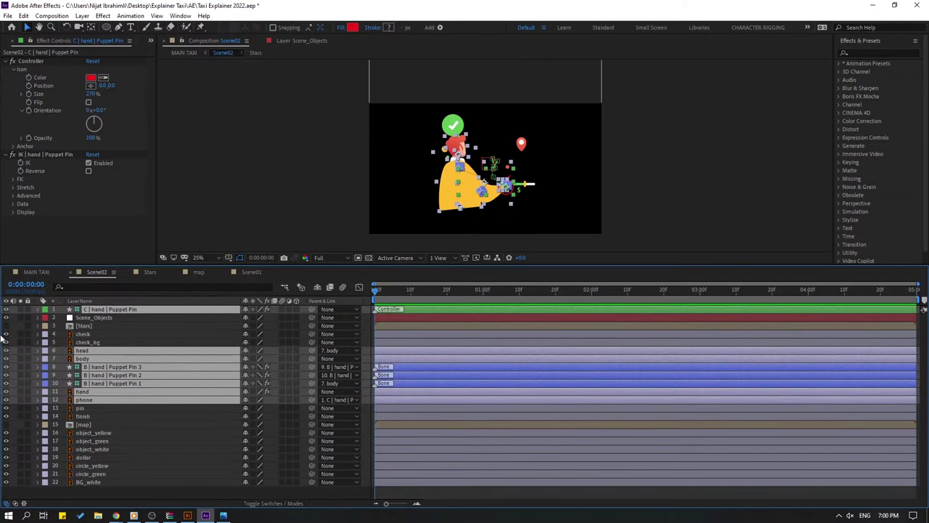
click(6, 312)
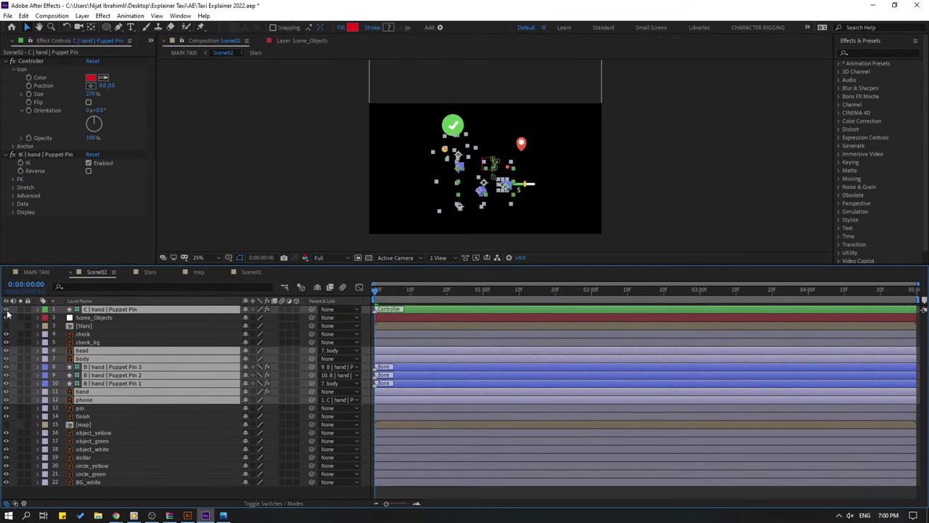
Pre-compose the selected layers, naming the new composition 'Character'.
right_click(102, 366)
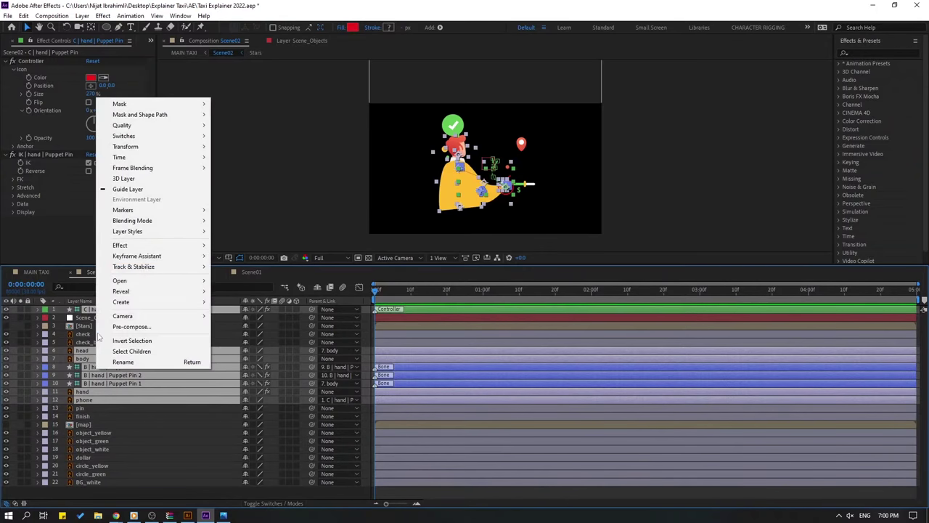
click(111, 331)
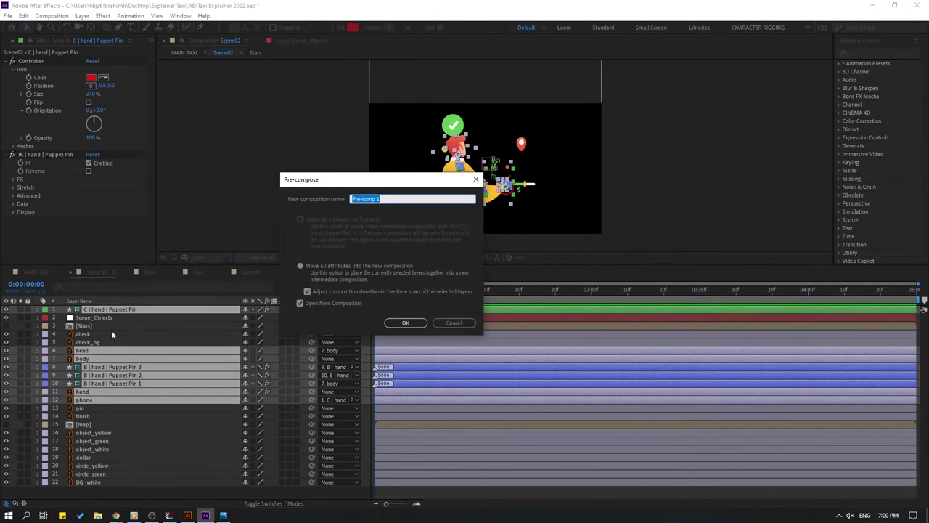
text(Character)
Confirm the Character pre-comp and play back its animation once.
click(400, 323)
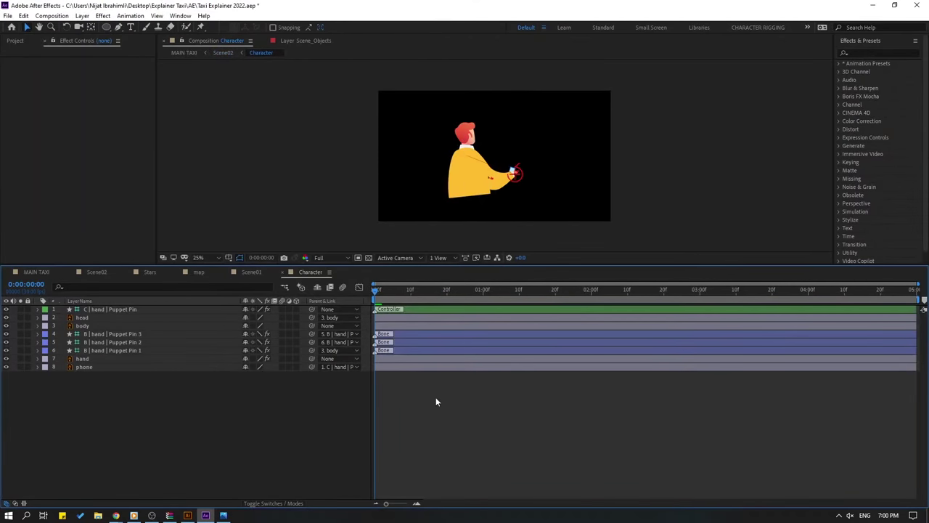
key(space)
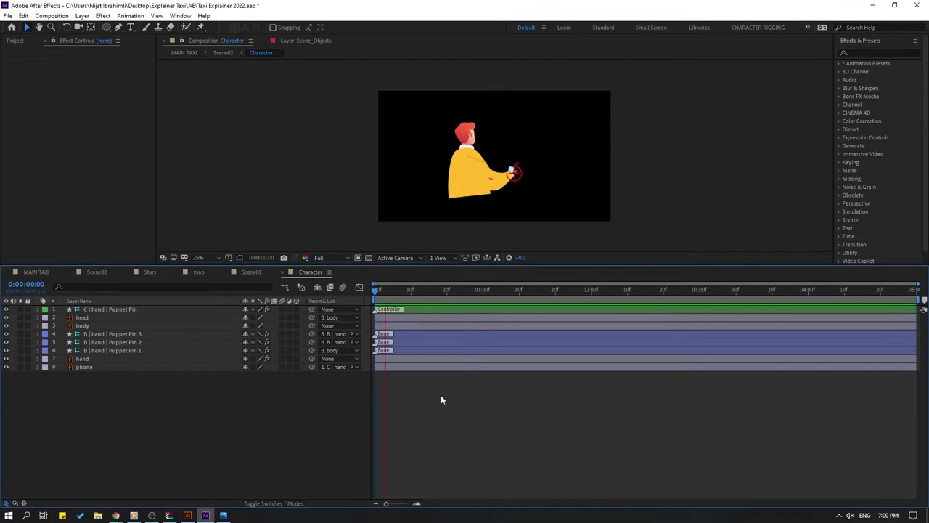
key(space)
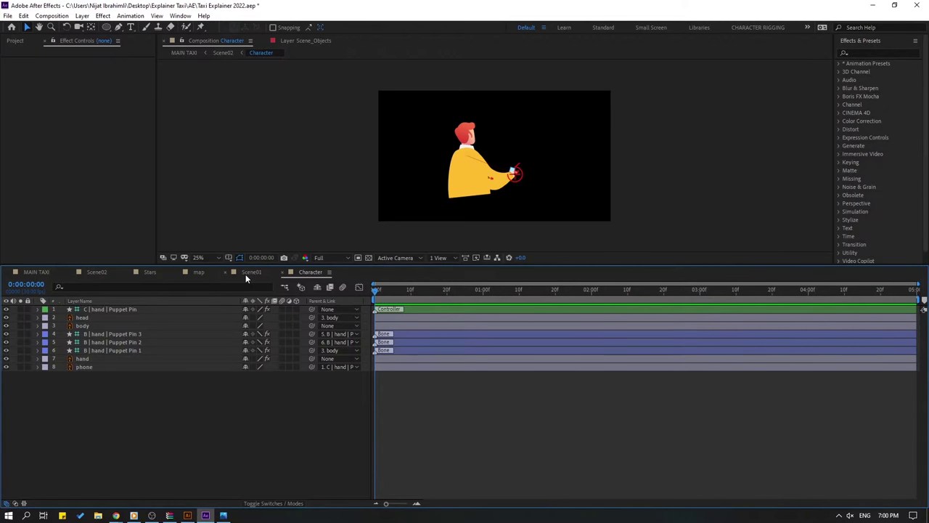
Open the Scene02 composition and hide the Character layer.
click(92, 274)
drag(378, 291, 472, 291)
scroll(501, 205, up, 2)
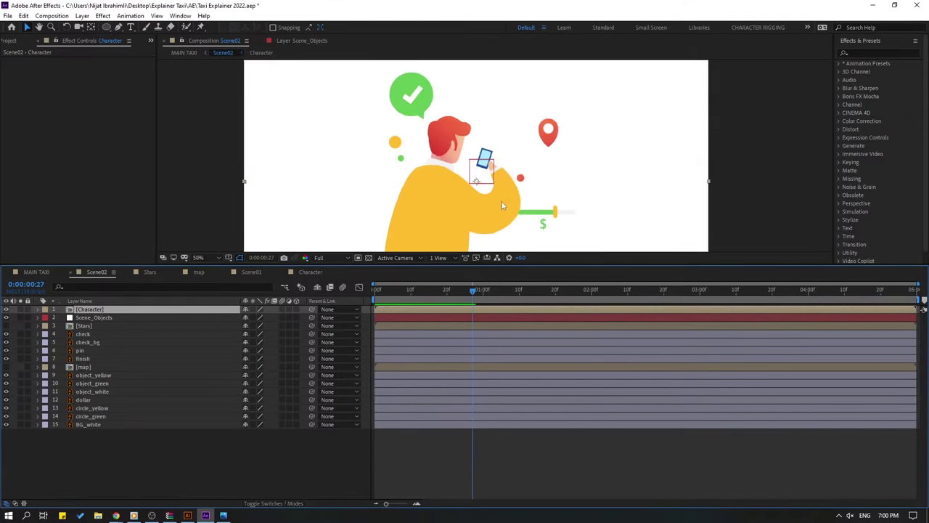
scroll(454, 223, down, 2)
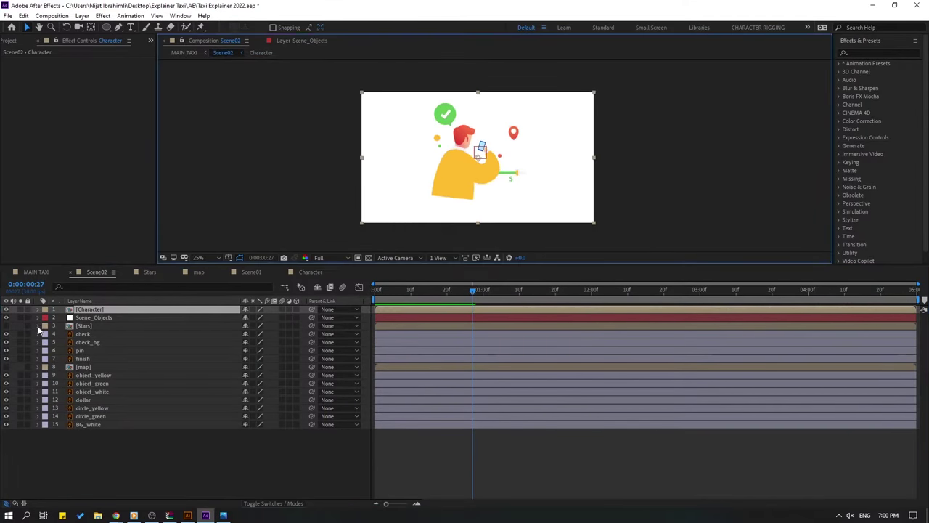
click(6, 309)
click(145, 465)
Duplicate BG_white twice, staggering the copies to start a few frames later.
click(89, 424)
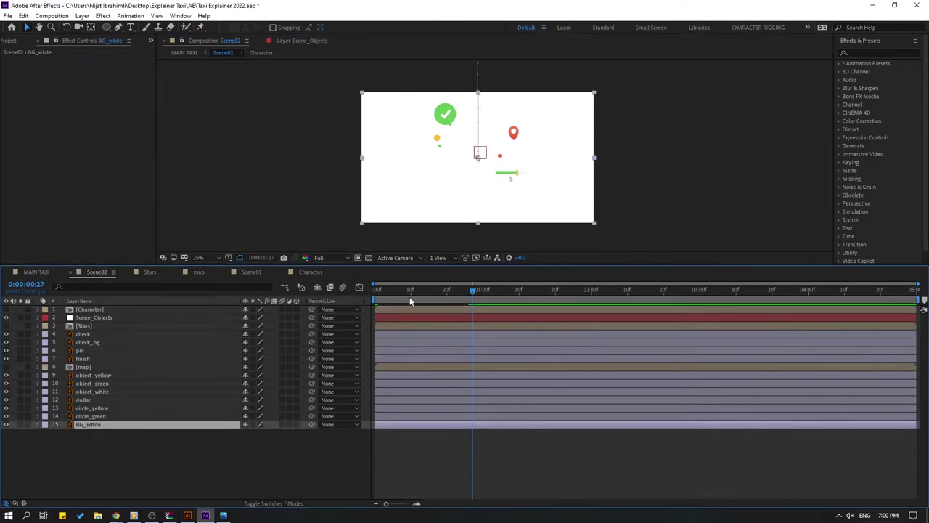
mouse_move(412, 292)
mouse_down()
mouse_move(390, 290)
mouse_move(412, 295)
mouse_up()
key(ctrl+d)
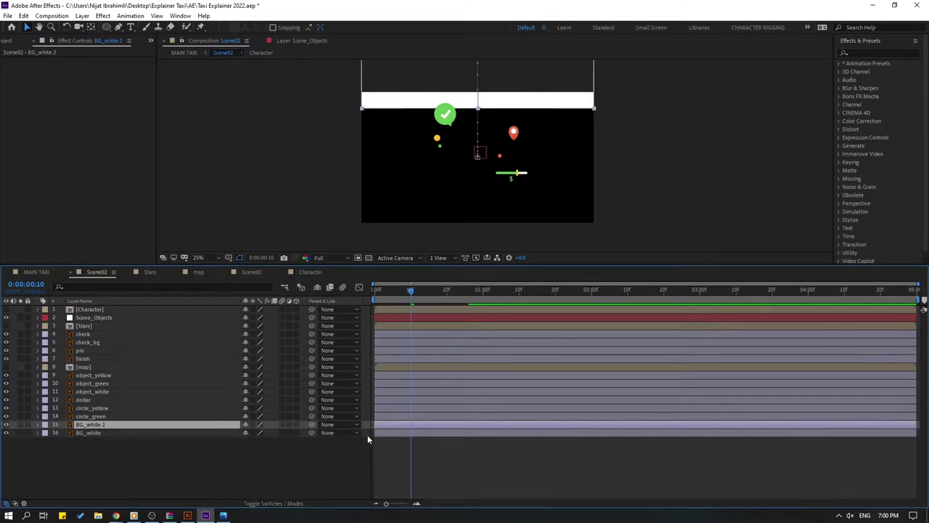
drag(384, 428, 389, 428)
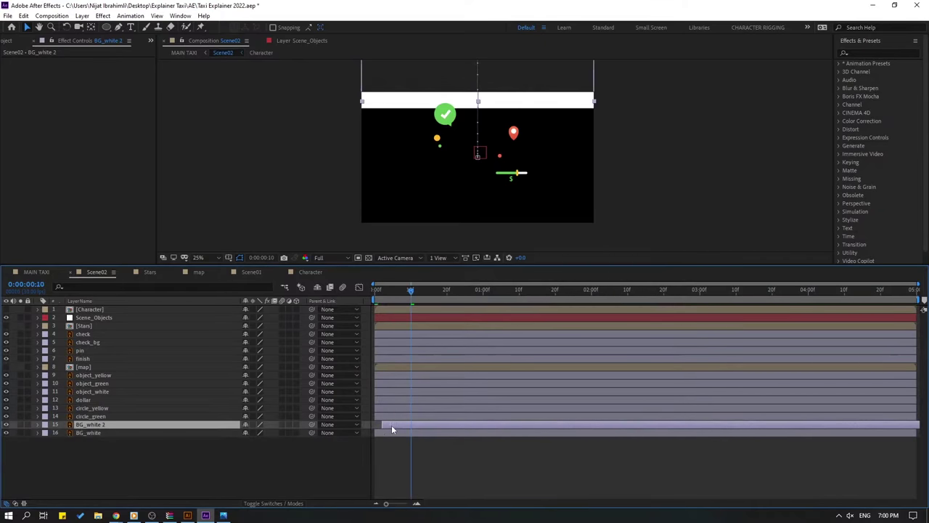
key(ctrl+d)
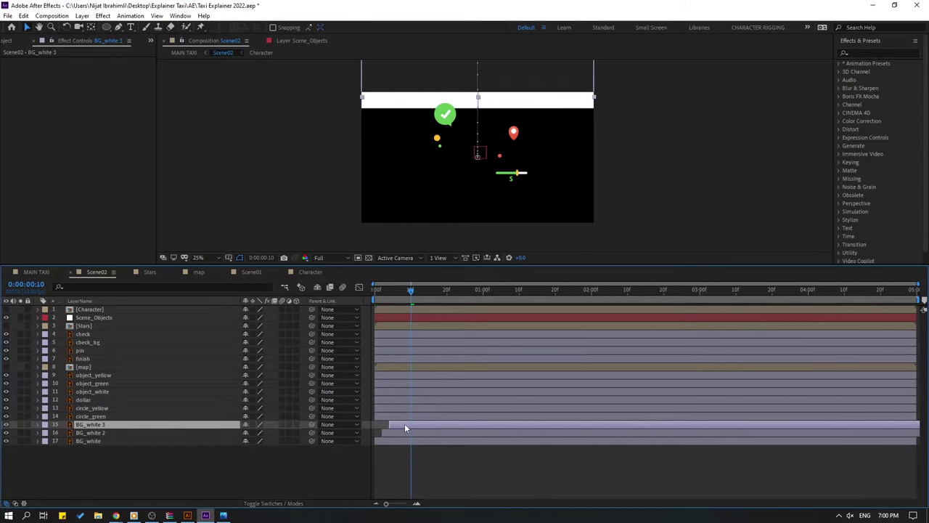
click(83, 453)
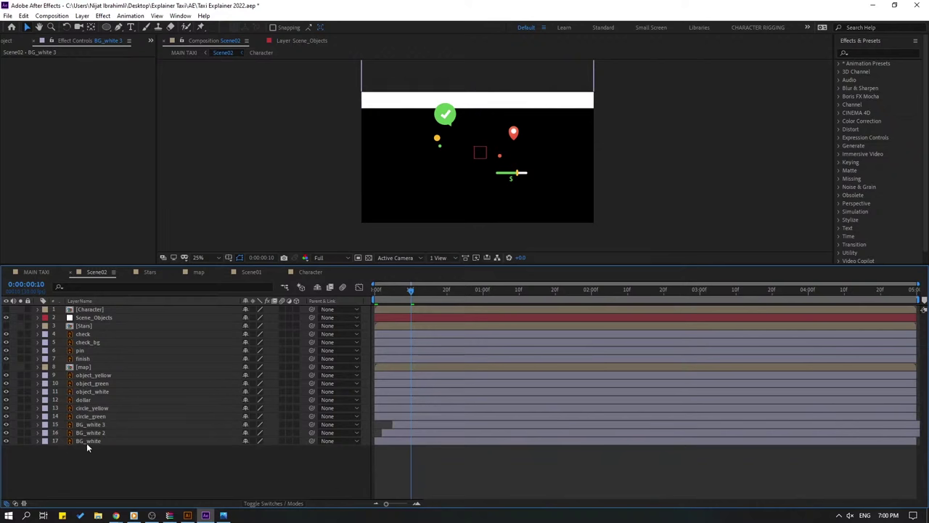
click(86, 442)
Apply a Fill effect to BG_white in a pale blue with hue 230.
click(865, 53)
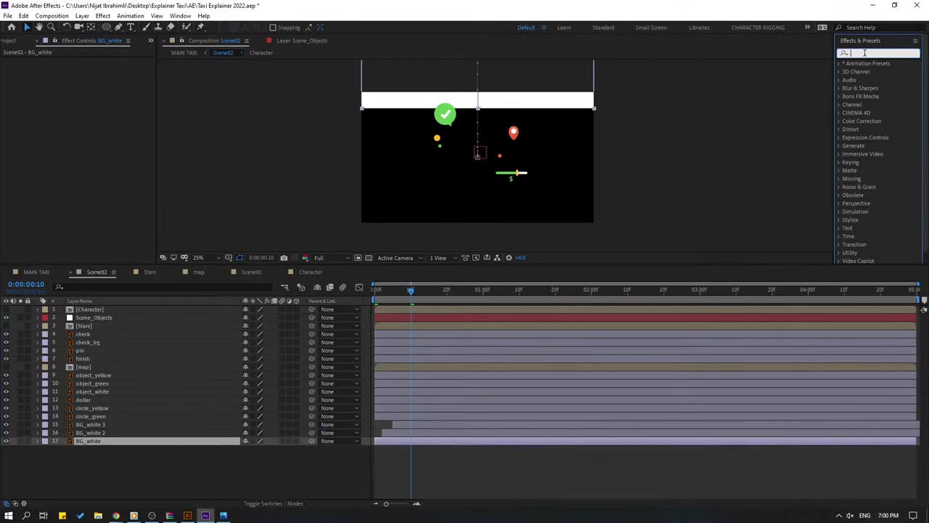
text(fill)
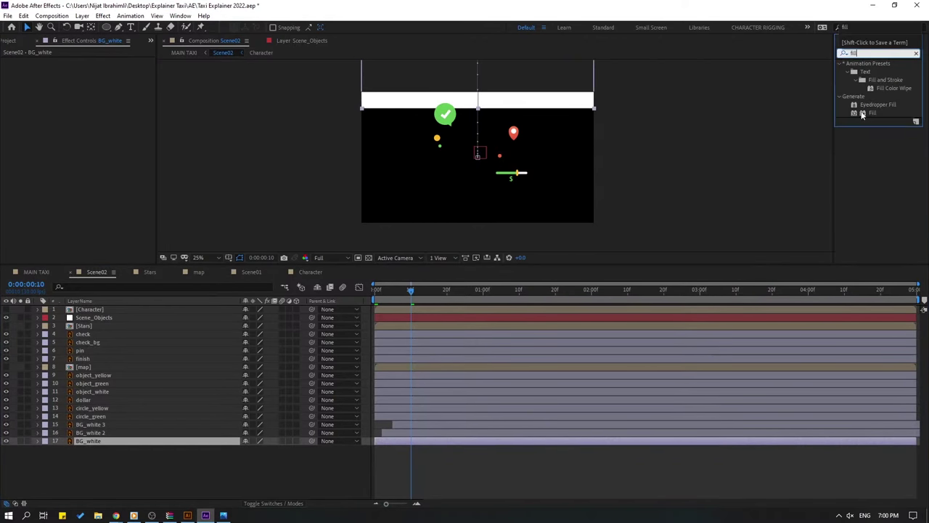
drag(868, 113, 96, 445)
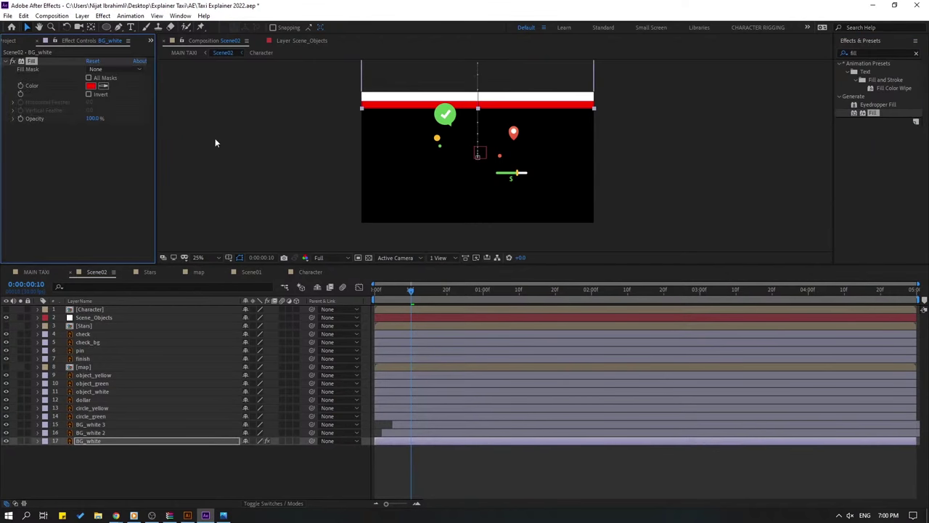
click(90, 85)
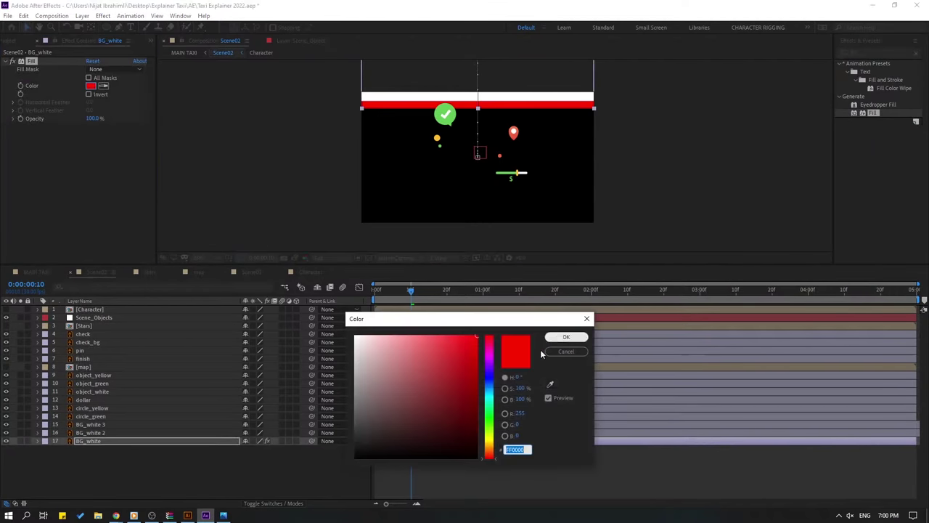
click(490, 388)
click(488, 377)
drag(421, 365, 387, 340)
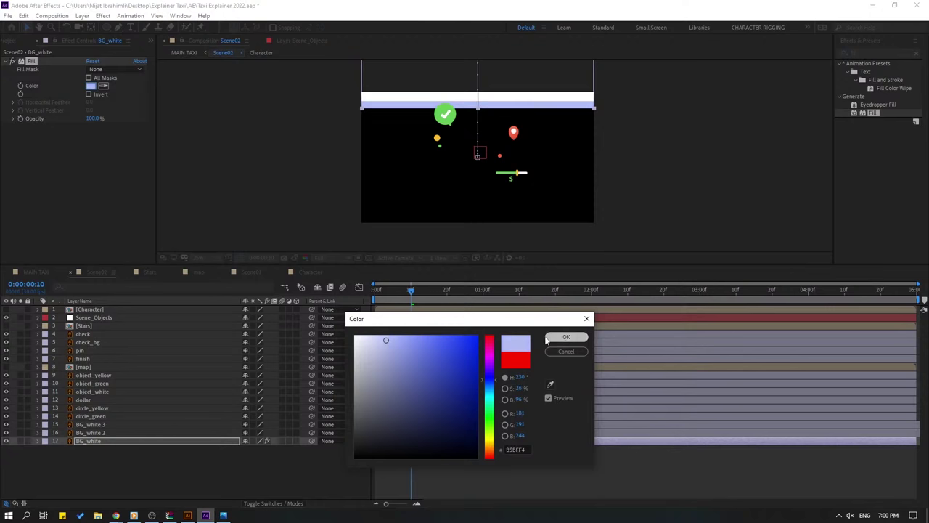
click(550, 338)
Fit the composition in a taller viewer and scrub through the background wipe.
click(200, 258)
click(208, 289)
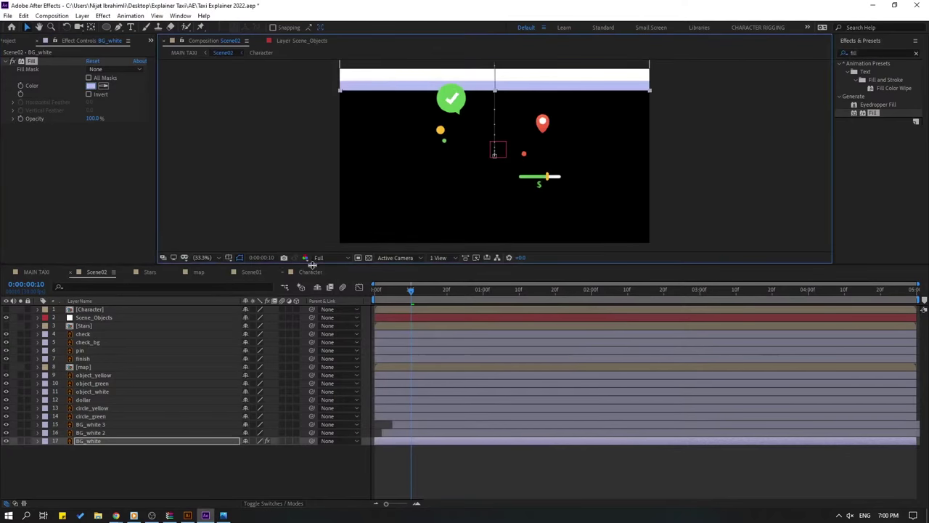
drag(311, 266, 305, 318)
drag(377, 341, 435, 350)
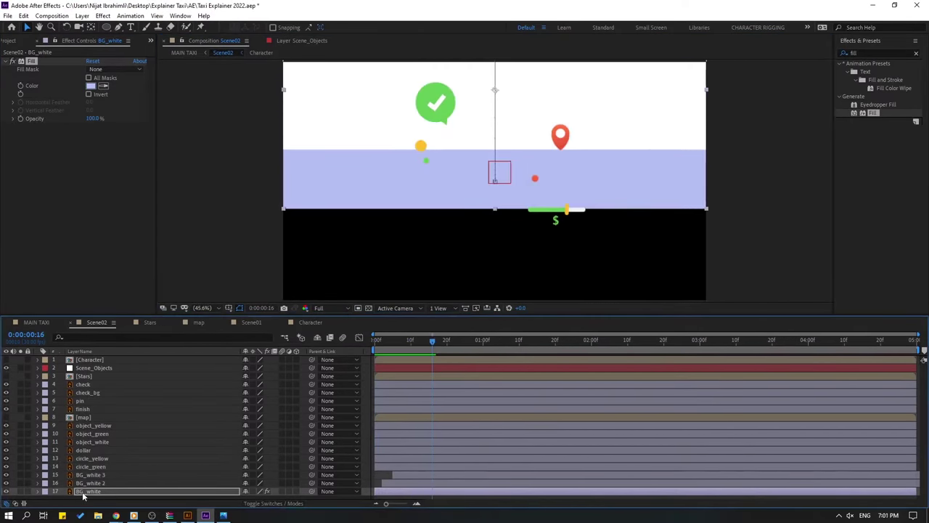
Give BG_white 2 a paler lavender Fill (E4E8FF) and preview the scene.
click(91, 483)
drag(868, 115, 90, 483)
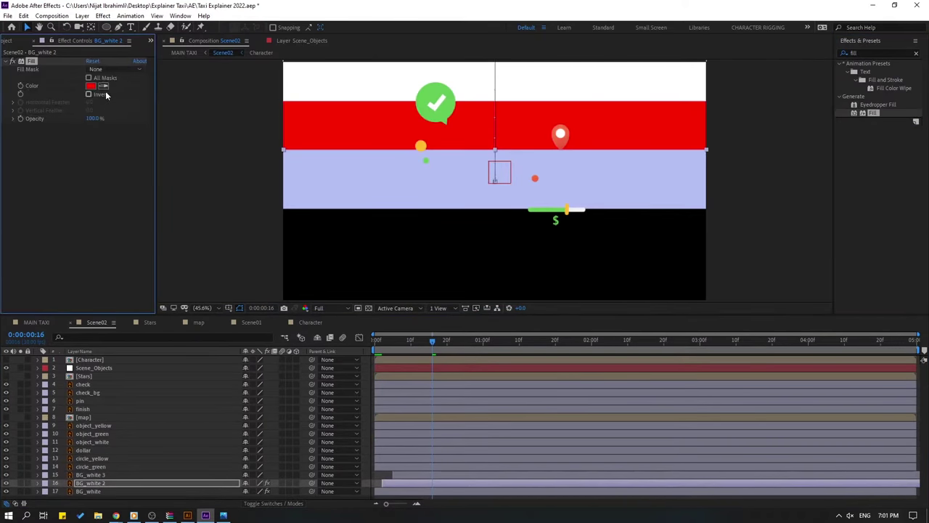
click(382, 178)
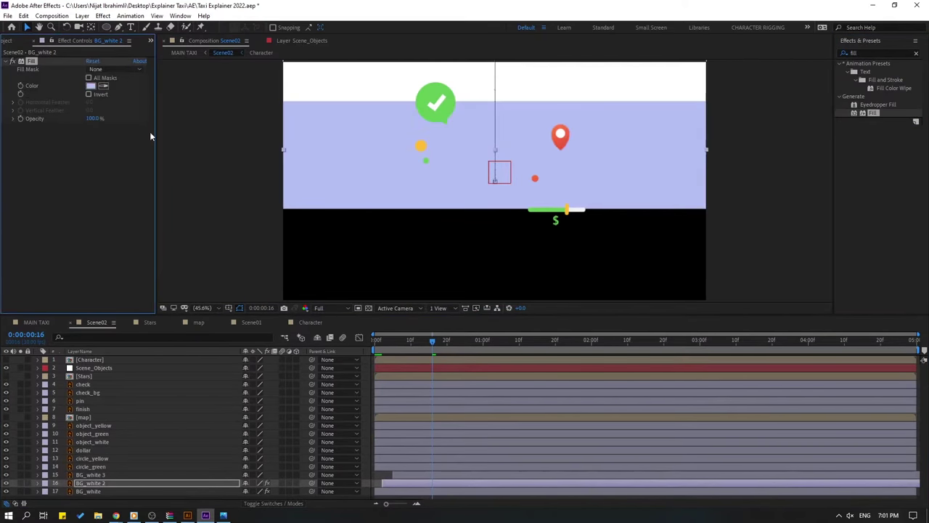
click(91, 86)
drag(381, 347, 368, 334)
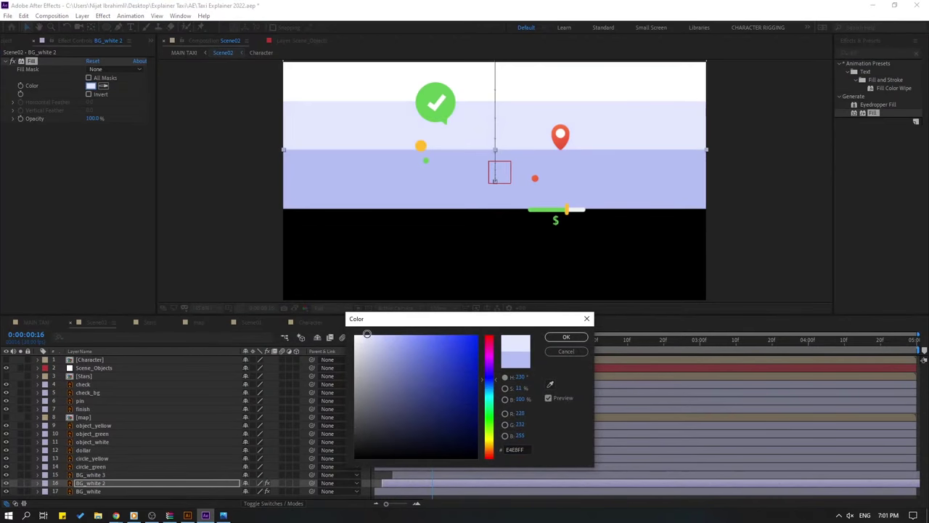
click(566, 337)
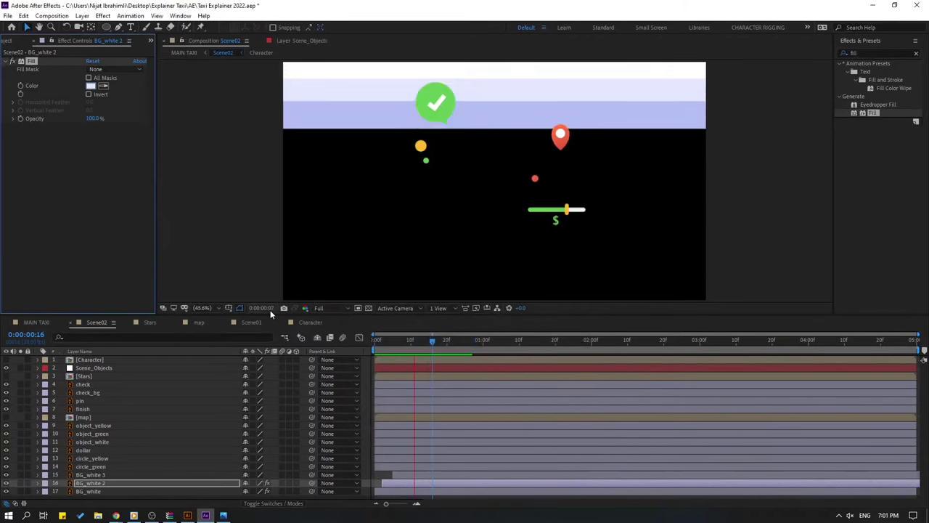
scroll(267, 265, down, 2)
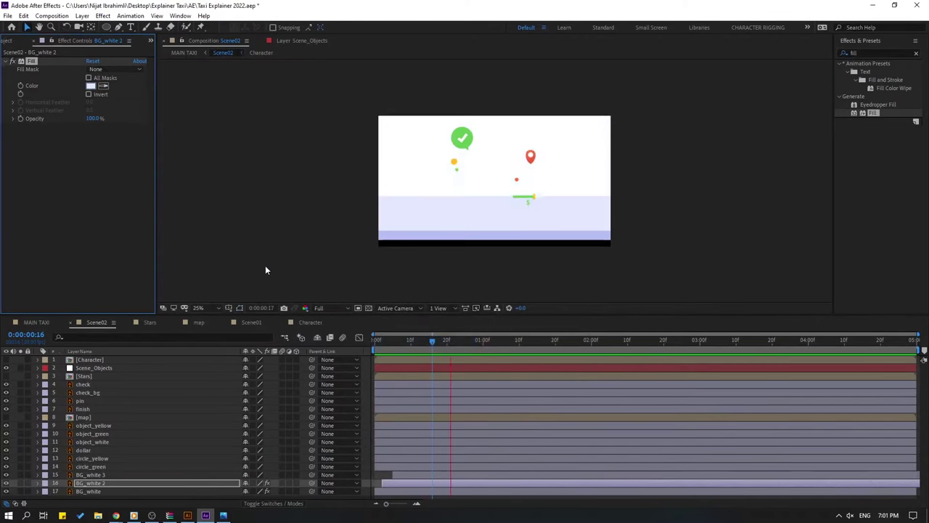
key(space)
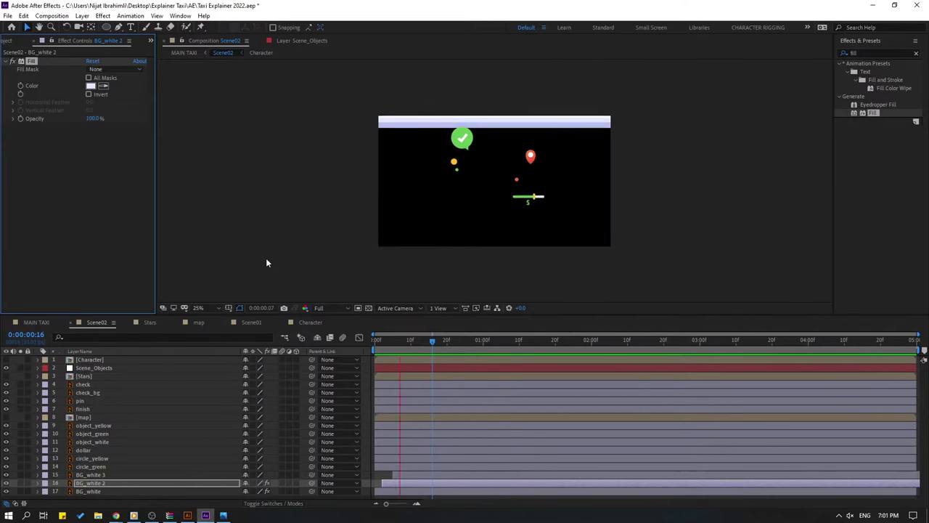
key(space)
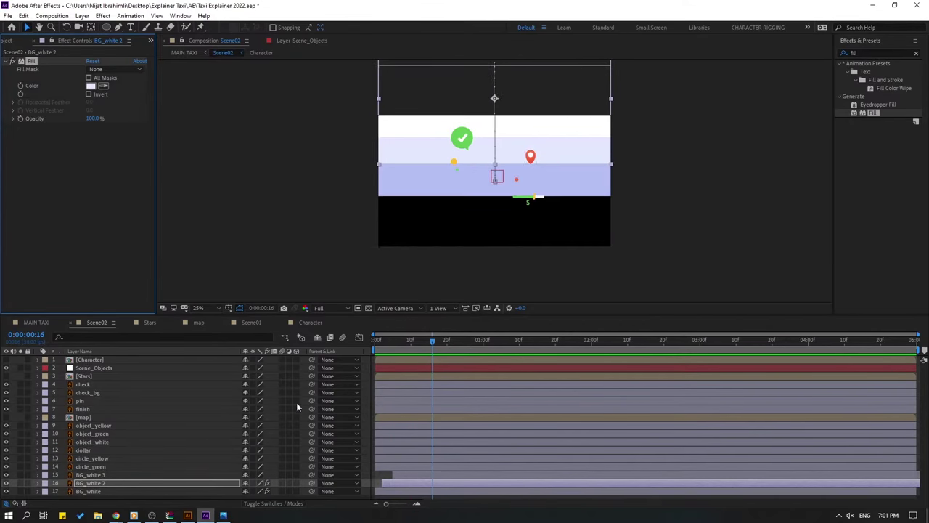
Show the Character layer again and scale it up to about 143%.
click(6, 359)
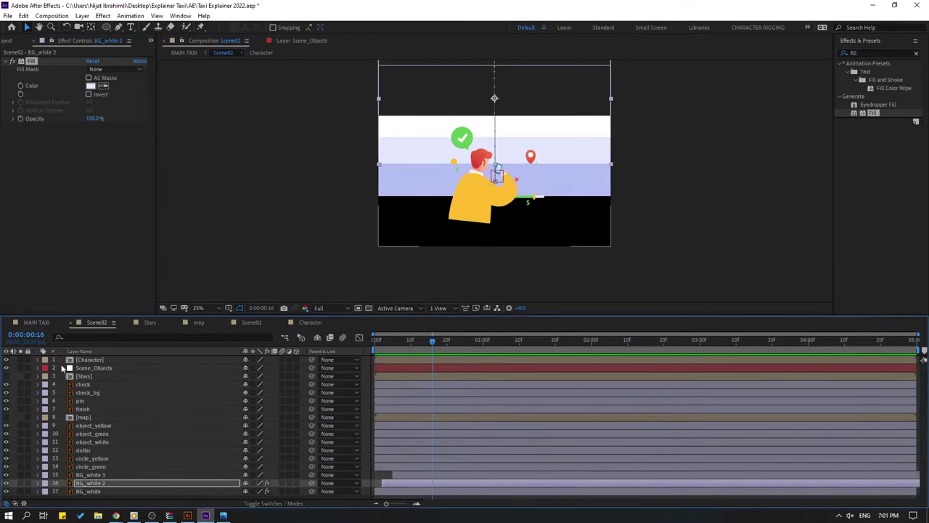
click(91, 361)
drag(411, 341, 439, 339)
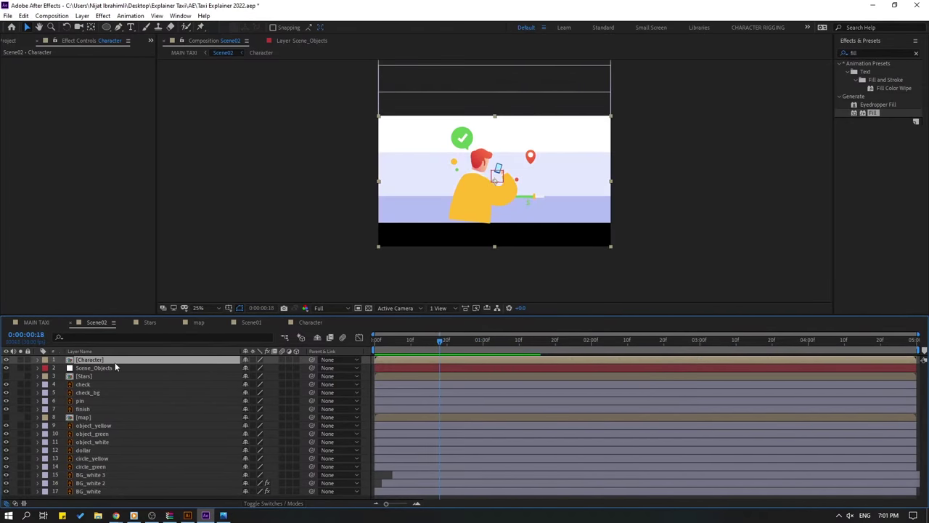
key(s)
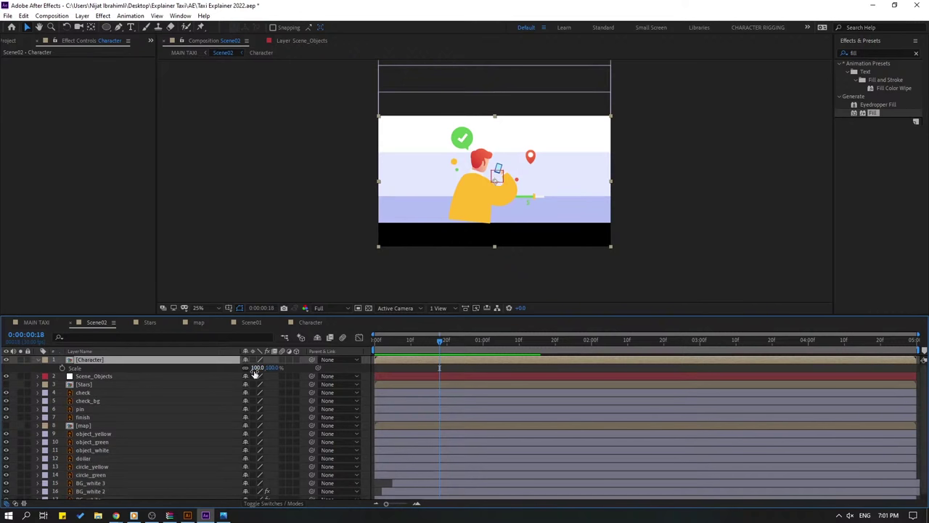
drag(255, 368, 269, 369)
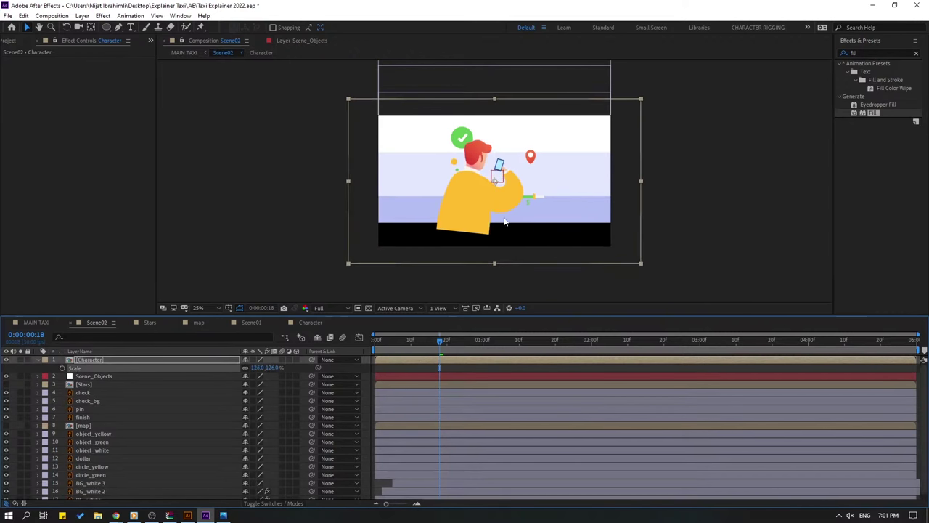
drag(445, 346, 522, 340)
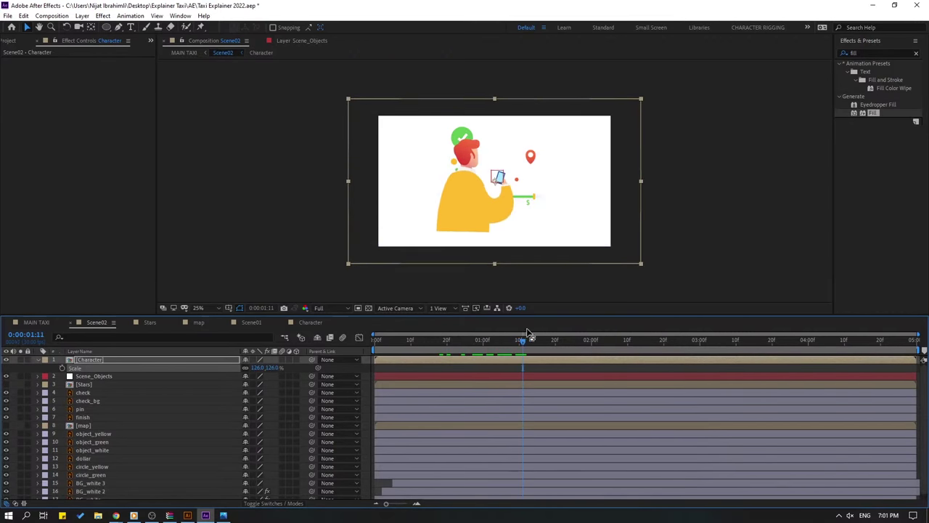
drag(258, 365, 294, 367)
click(465, 201)
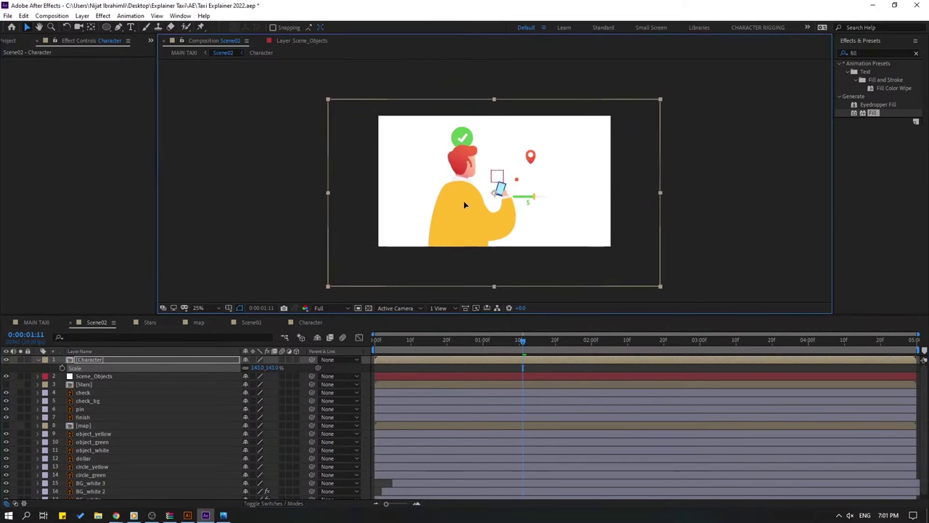
key(space)
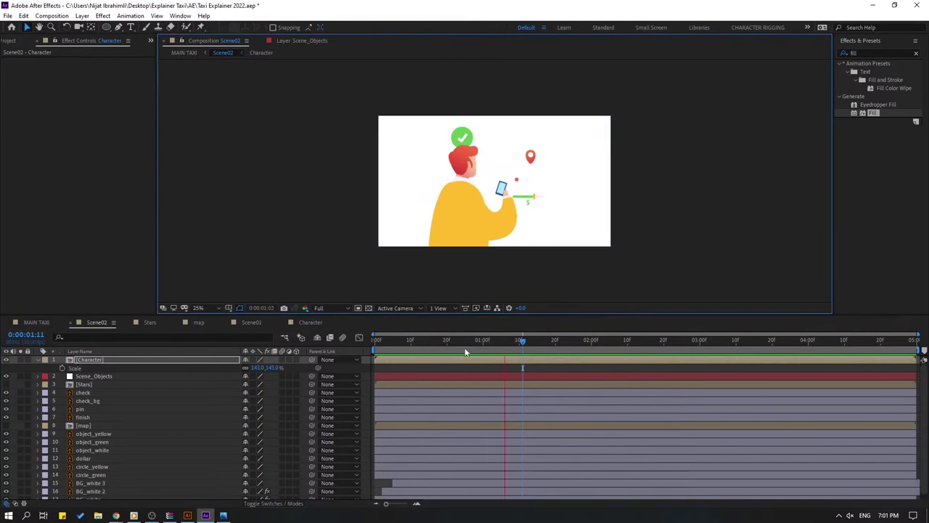
drag(419, 342, 375, 340)
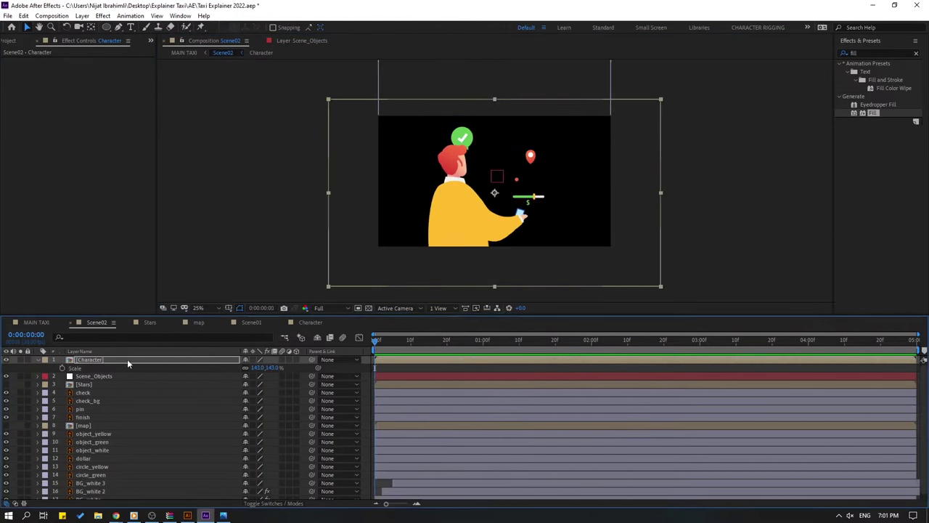
Keyframe Character's Position to rise from below the frame, with Easy Ease applied.
key(p)
click(62, 368)
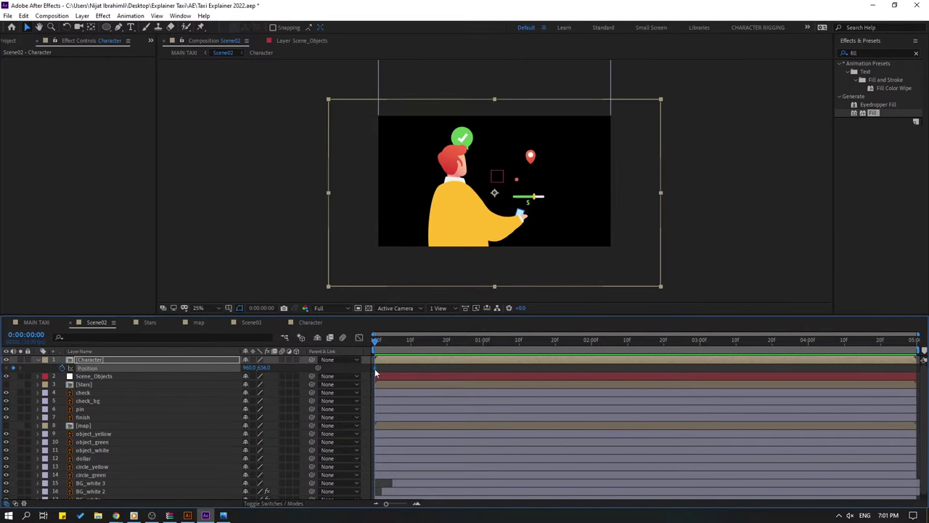
drag(376, 370, 418, 368)
drag(269, 368, 768, 295)
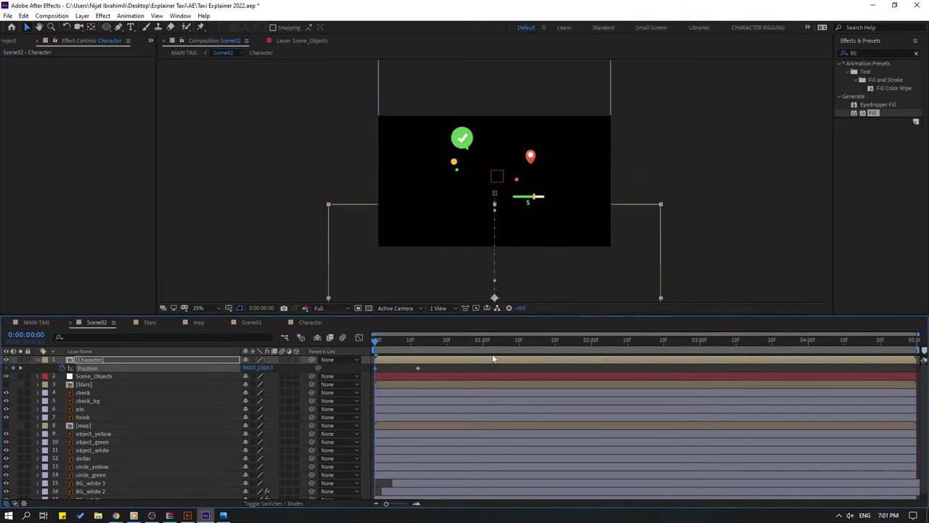
right_click(376, 368)
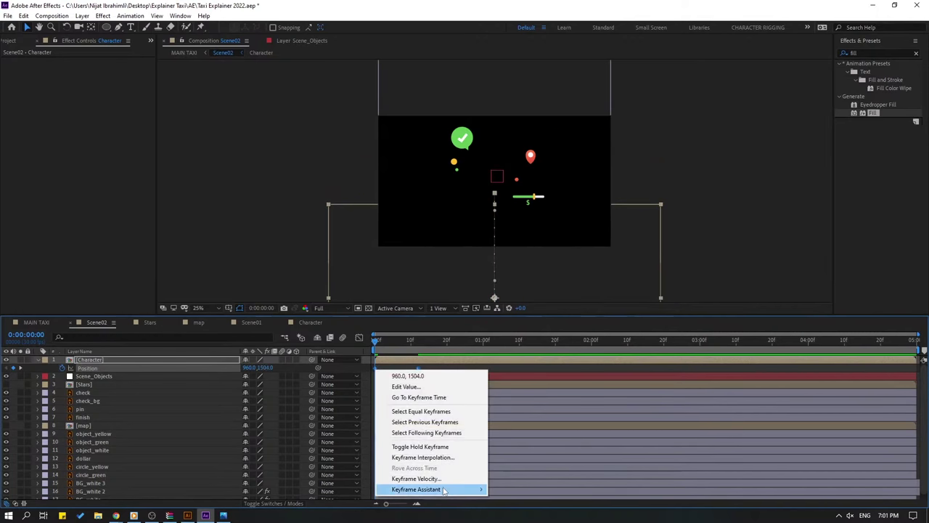
mouse_move(429, 489)
click(509, 428)
key(space)
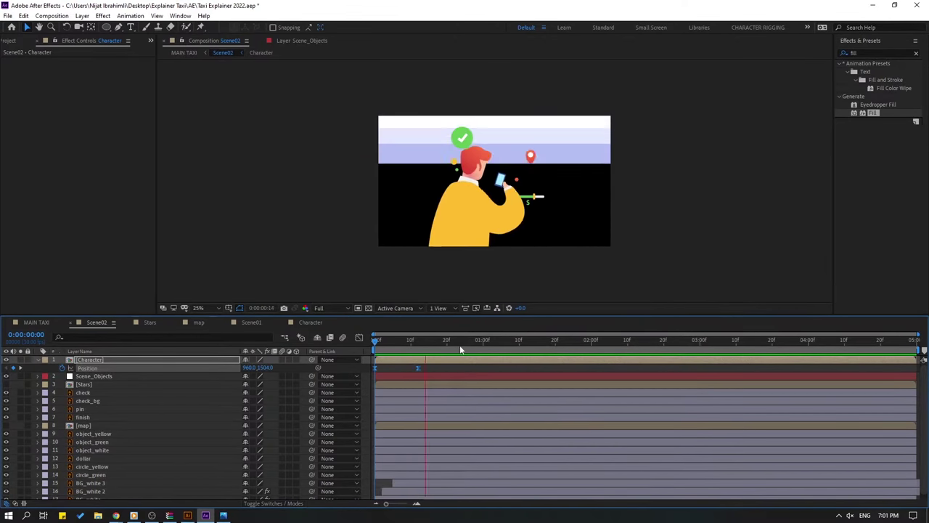
key(space)
Move the end Position keyframe later and sharpen the ease on the speed curve.
drag(417, 368, 448, 370)
key(space)
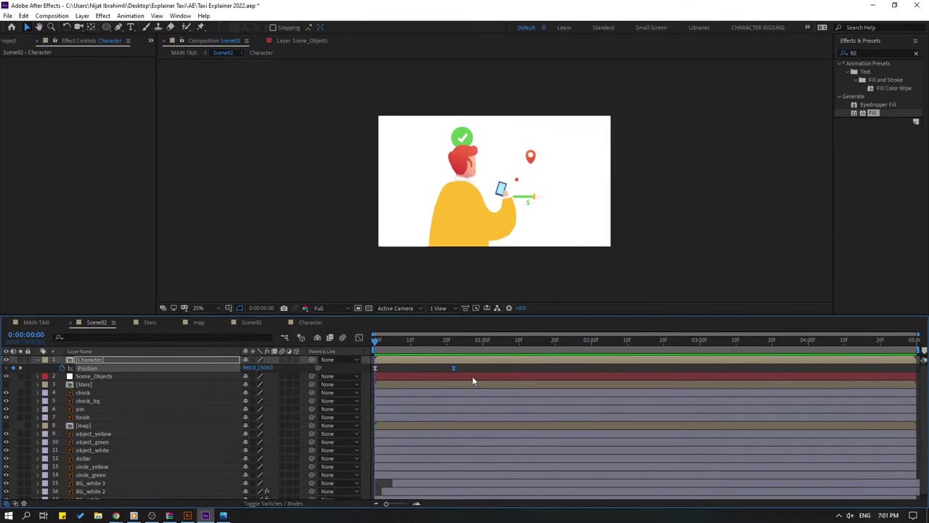
key(space)
click(359, 337)
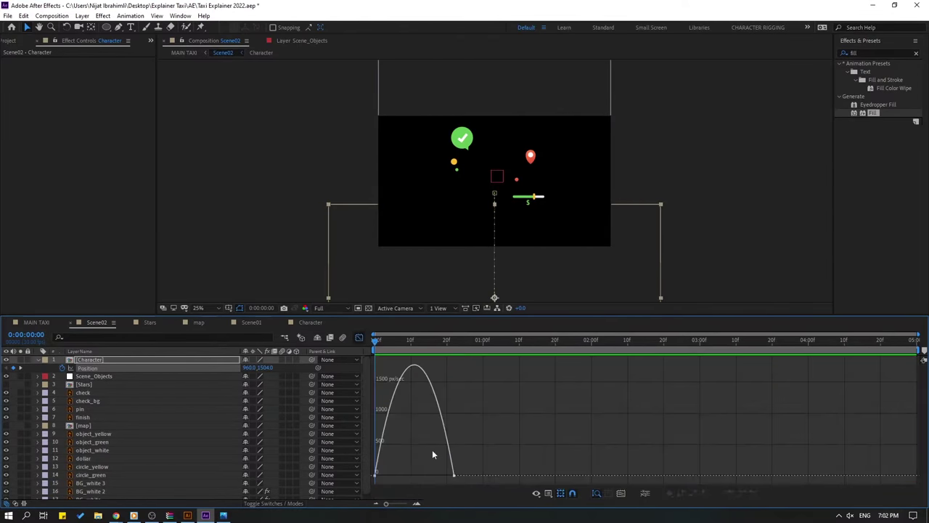
click(376, 476)
mouse_move(385, 476)
mouse_down()
mouse_move(434, 479)
mouse_move(388, 476)
mouse_move(400, 477)
mouse_up()
key(space)
key(space)
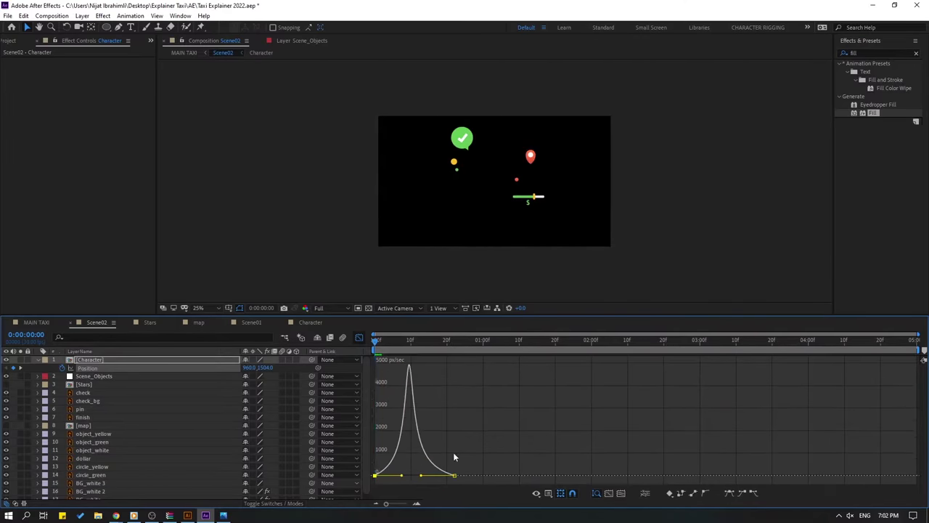
key(space)
Push the end Position keyframe even later and replay the slide-up.
key(space)
click(359, 337)
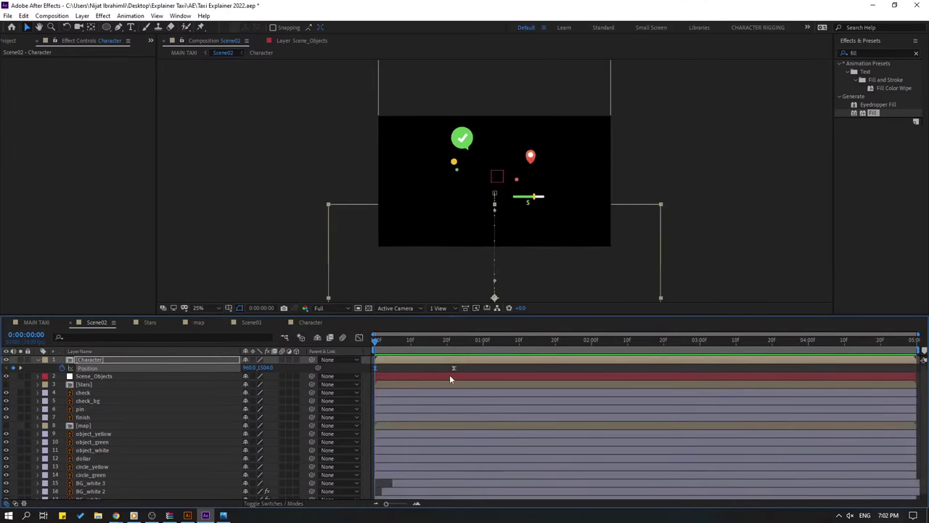
drag(454, 369, 501, 368)
key(space)
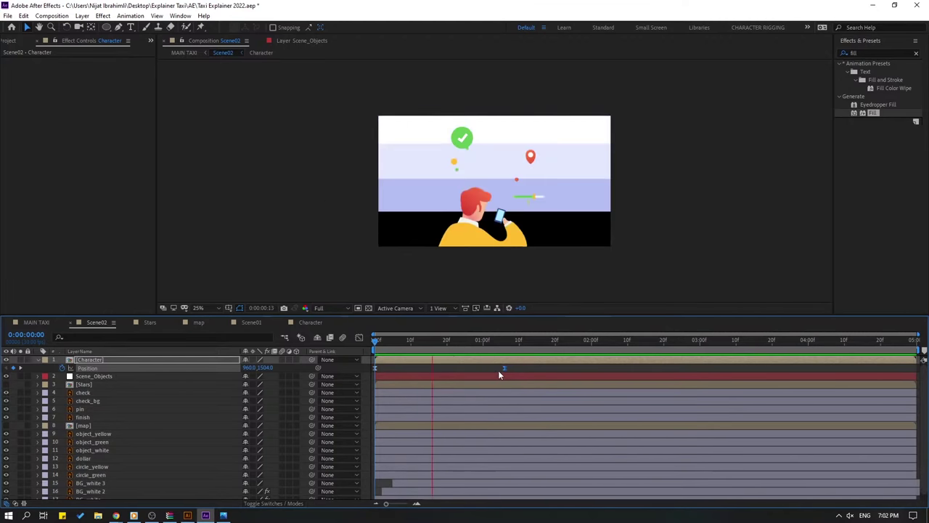
key(space)
key(space)
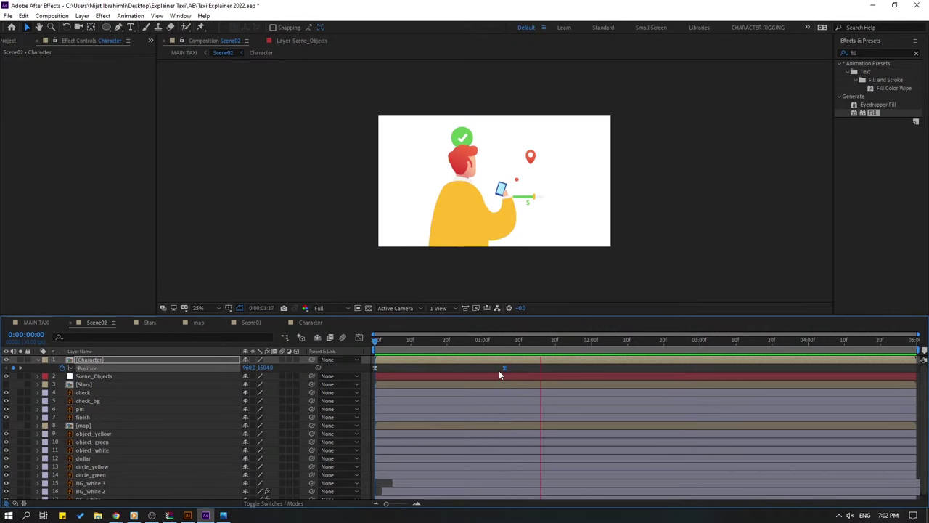
key(space)
key(space)
key(space)
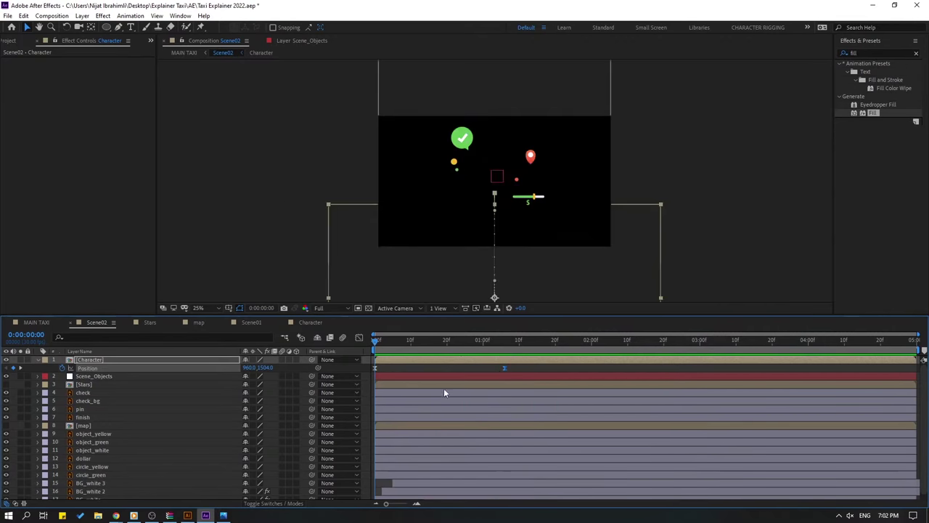
In the Character comp, shift the keyframes of the first three layers slightly later.
double_click(88, 359)
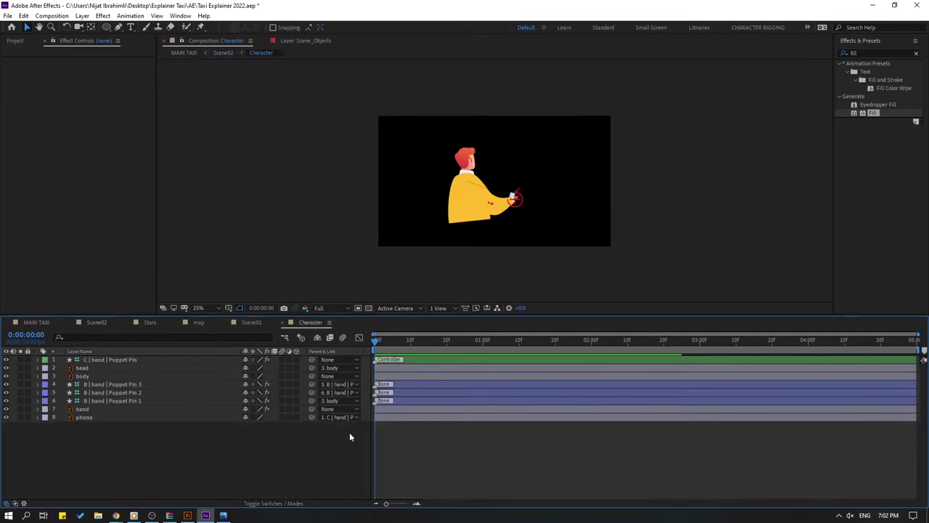
key(u)
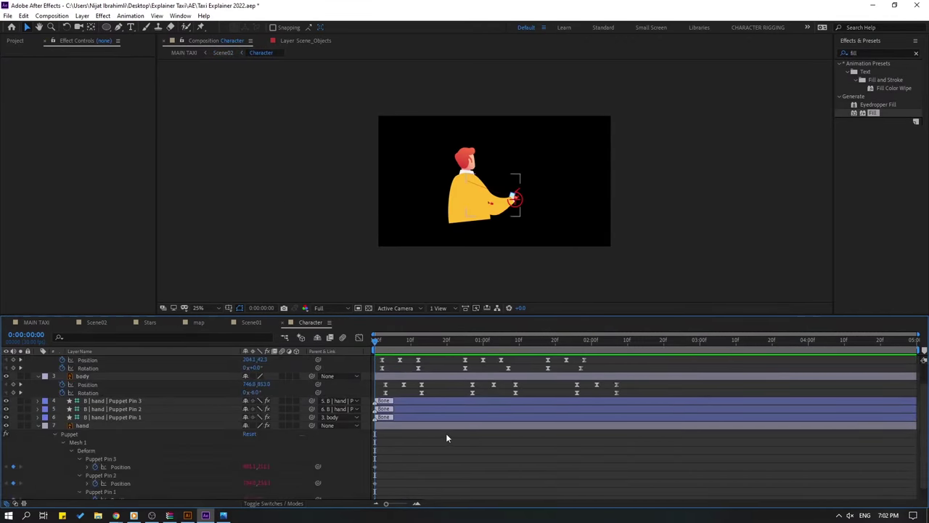
key(grave)
drag(629, 90, 379, 151)
key(grave)
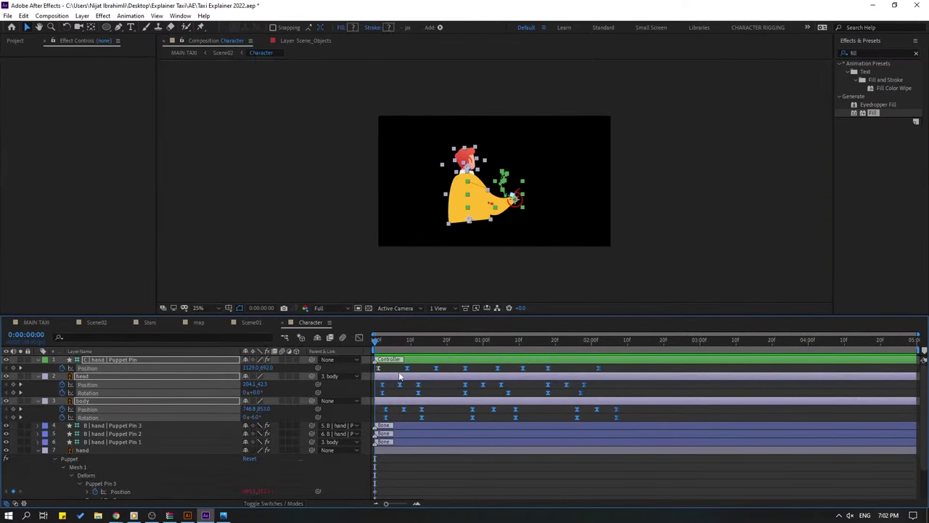
scroll(459, 416, down, 2)
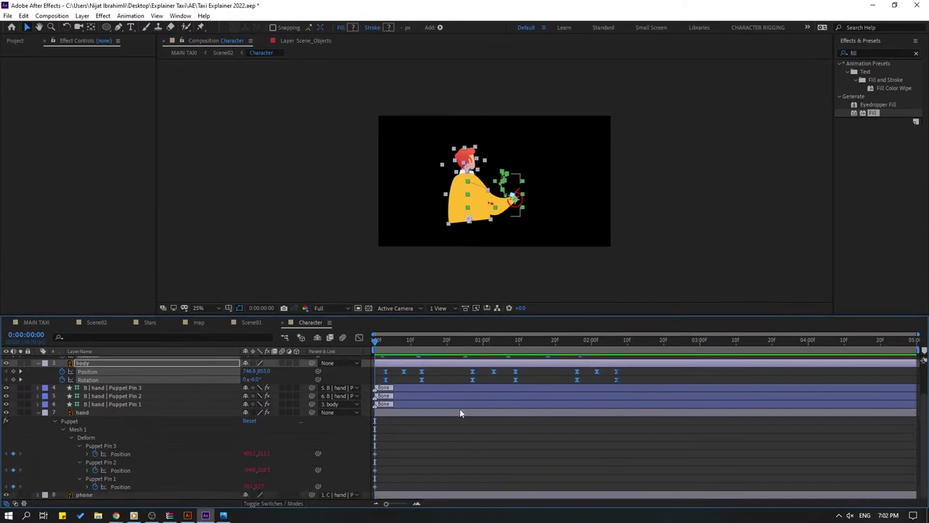
scroll(460, 413, up, 2)
drag(408, 368, 437, 370)
Return to Scene02 and preview the delayed character.
click(96, 322)
key(space)
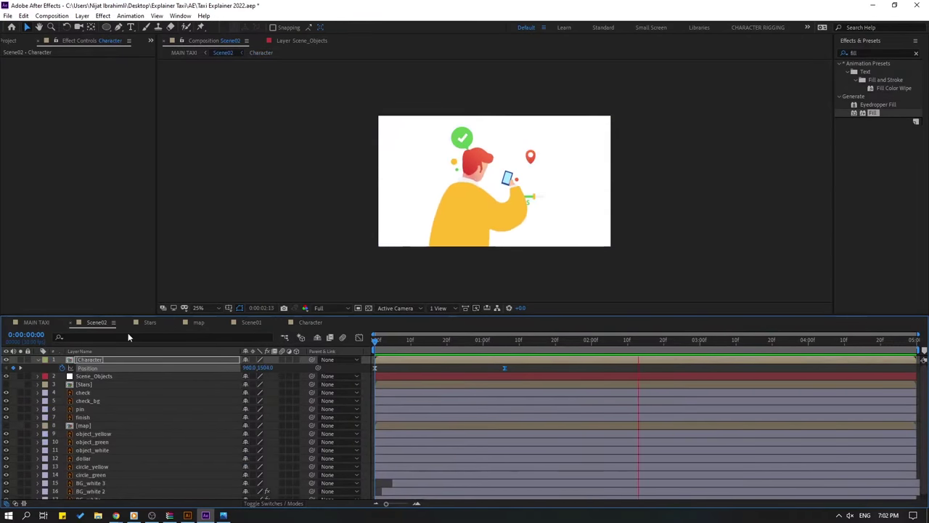
key(space)
In MAIN TAXI, start Scene02 slightly earlier near 1:20, preview, and go back to Scene02.
click(35, 321)
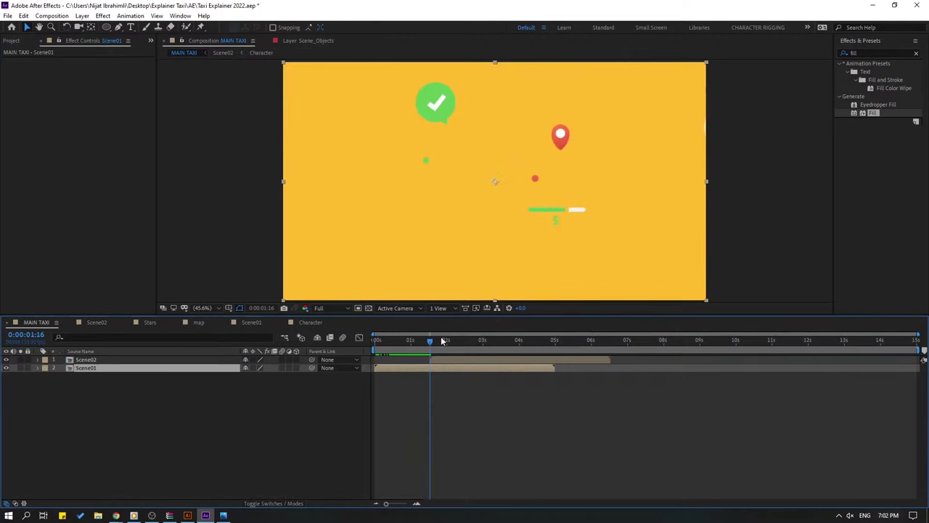
mouse_move(444, 341)
mouse_down()
mouse_move(414, 343)
mouse_move(440, 359)
mouse_move(426, 344)
mouse_move(450, 344)
mouse_move(404, 347)
mouse_move(429, 349)
mouse_move(429, 363)
mouse_move(409, 341)
mouse_move(458, 346)
mouse_move(453, 354)
mouse_up()
click(415, 343)
key(space)
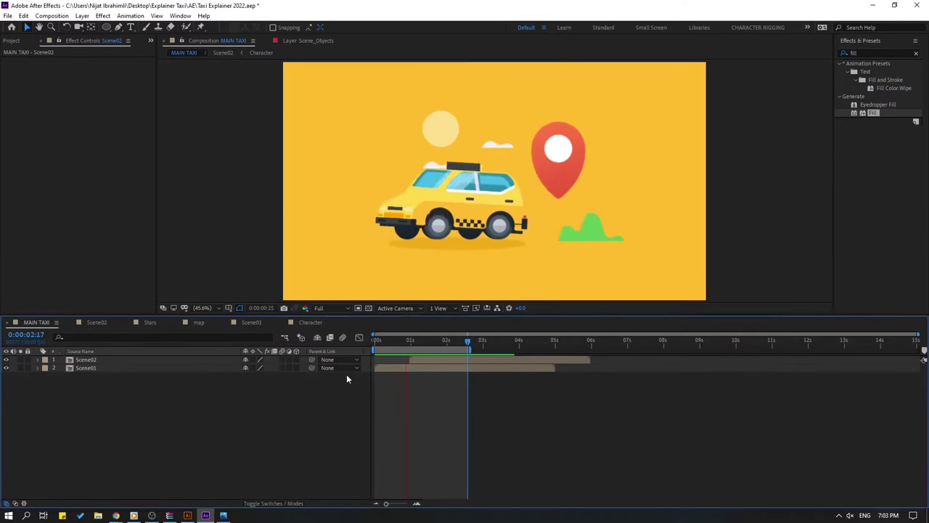
key(space)
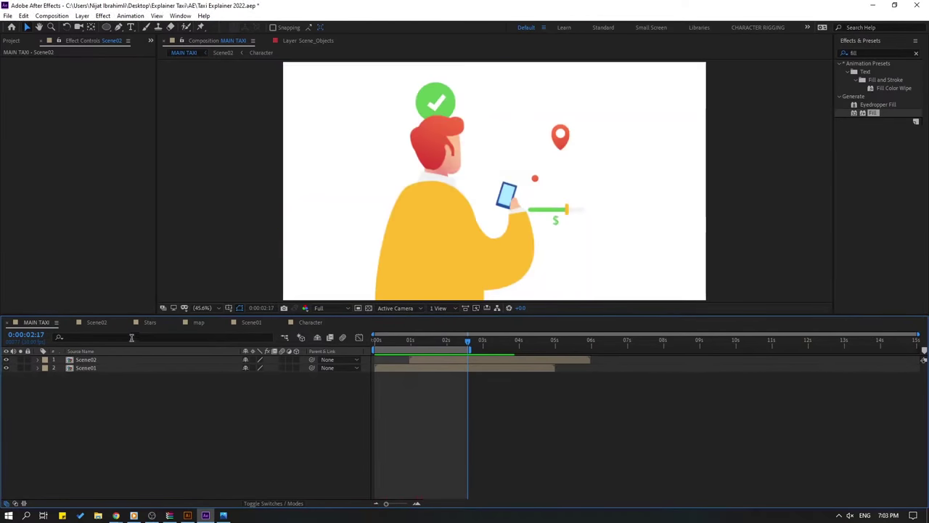
click(98, 322)
drag(390, 346, 469, 341)
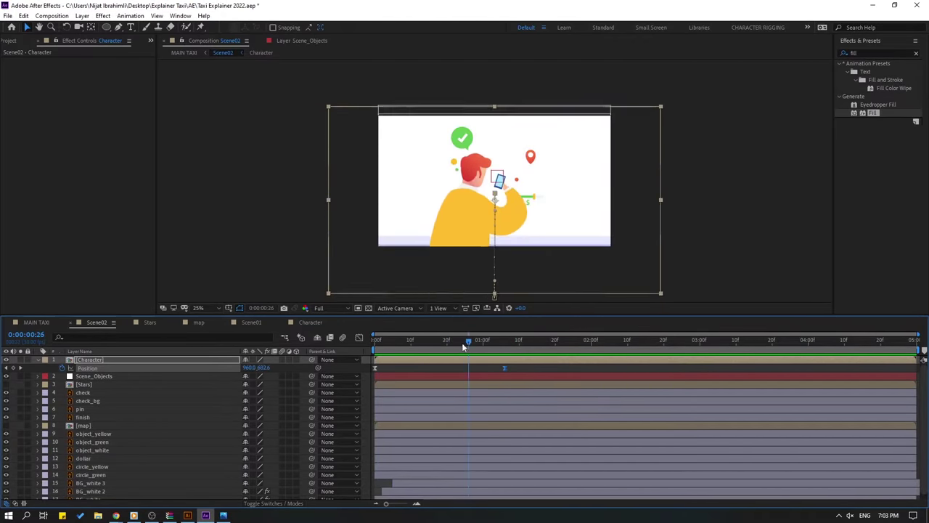
View Scene02 at 50% on frame 15 with the Character layer hidden.
click(38, 361)
key(period)
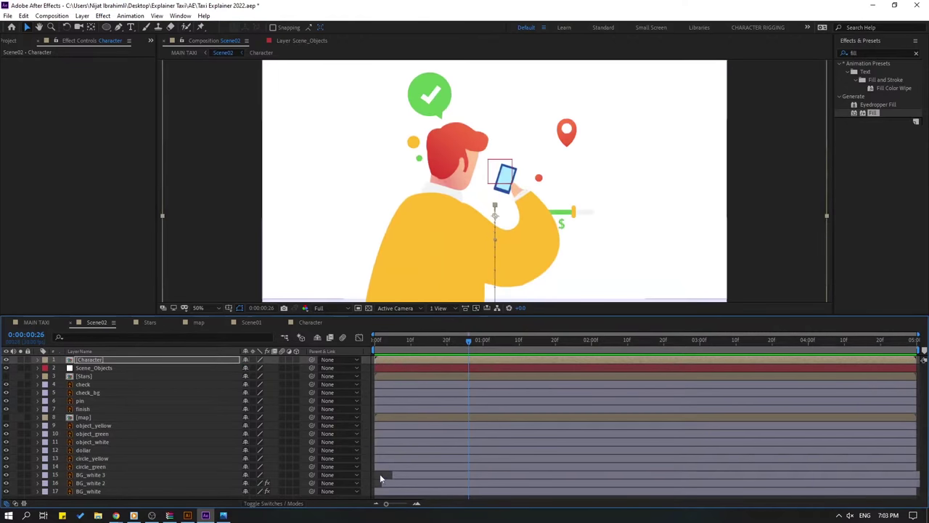
click(429, 340)
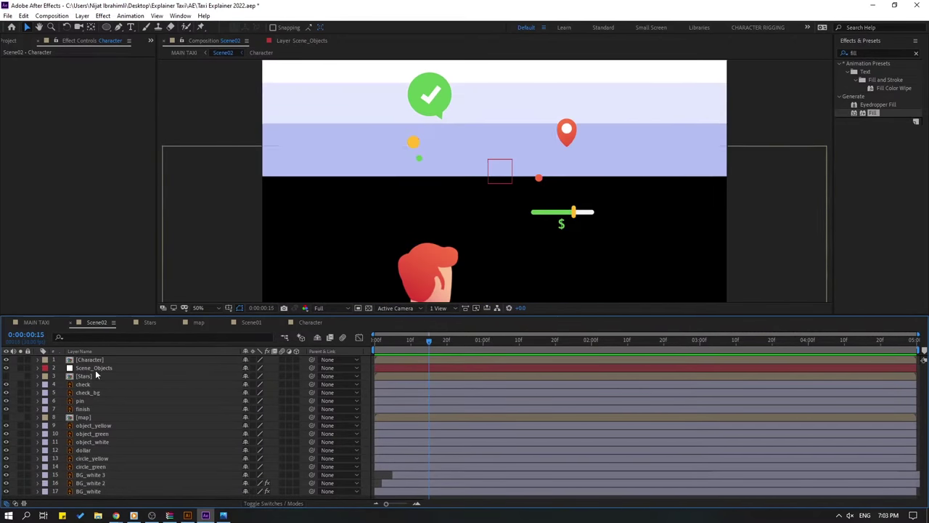
click(6, 360)
Pre-compose object_green, object_white, object_yellow and dollar into a comp named money.
click(547, 217)
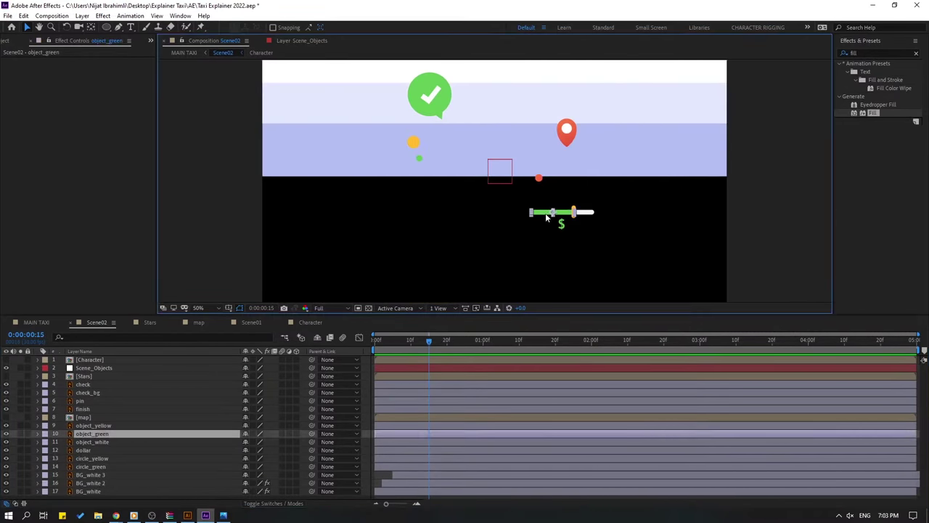
shift+click(113, 442)
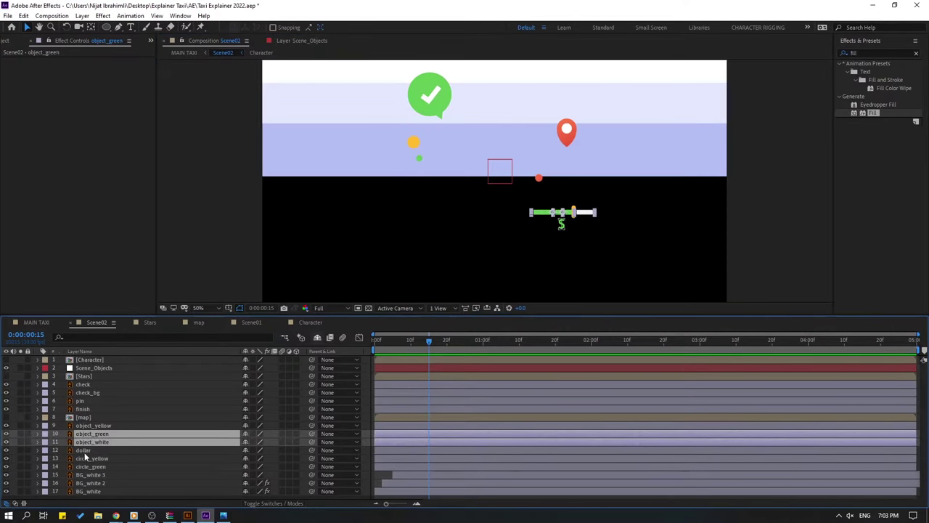
shift+click(101, 426)
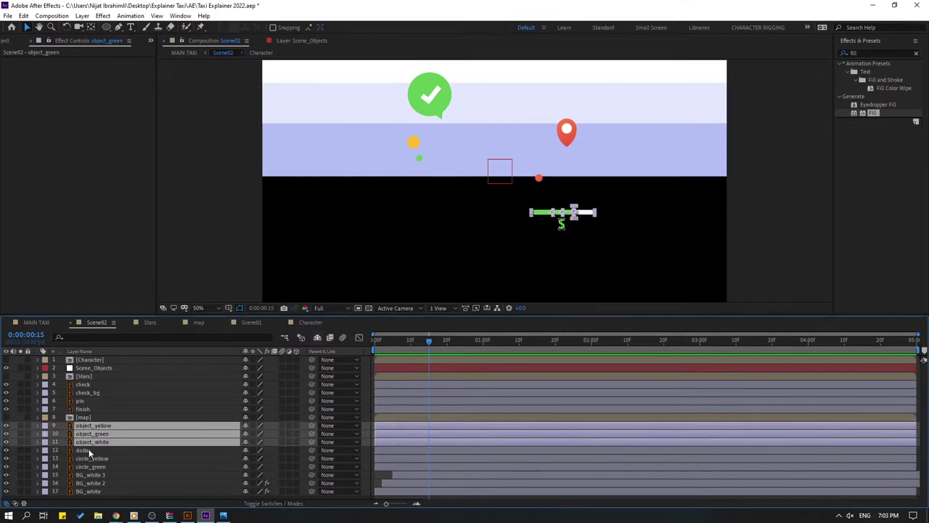
shift+click(89, 453)
right_click(108, 444)
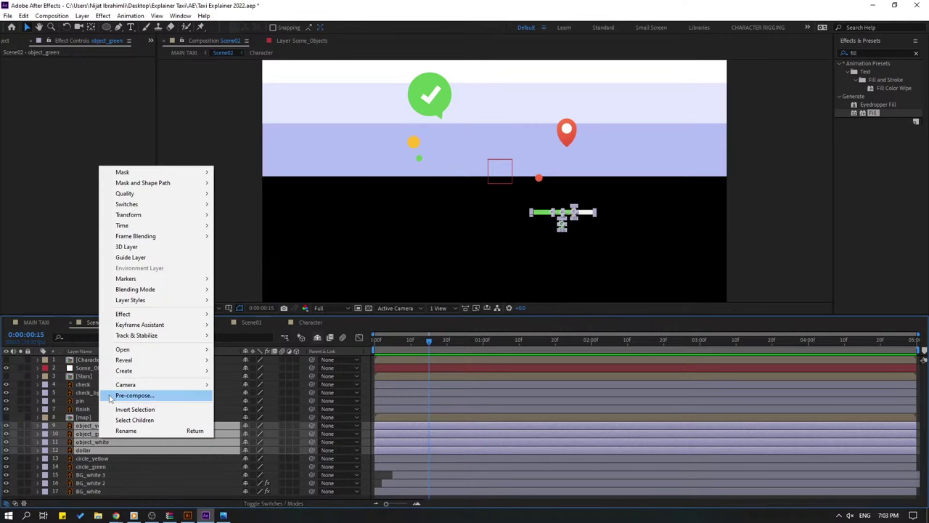
click(131, 396)
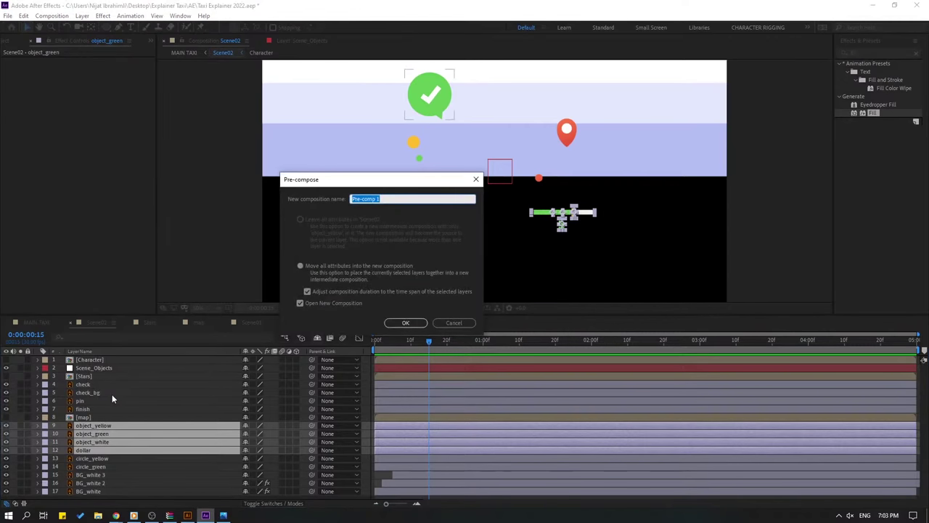
text(money)
Create the money comp and move the green bar below the dollar sign.
click(406, 323)
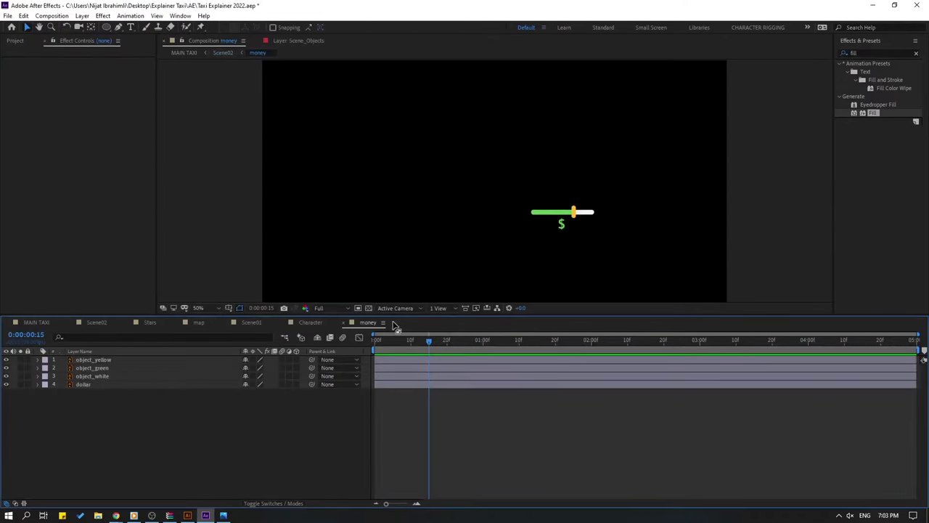
scroll(507, 281, up, 3)
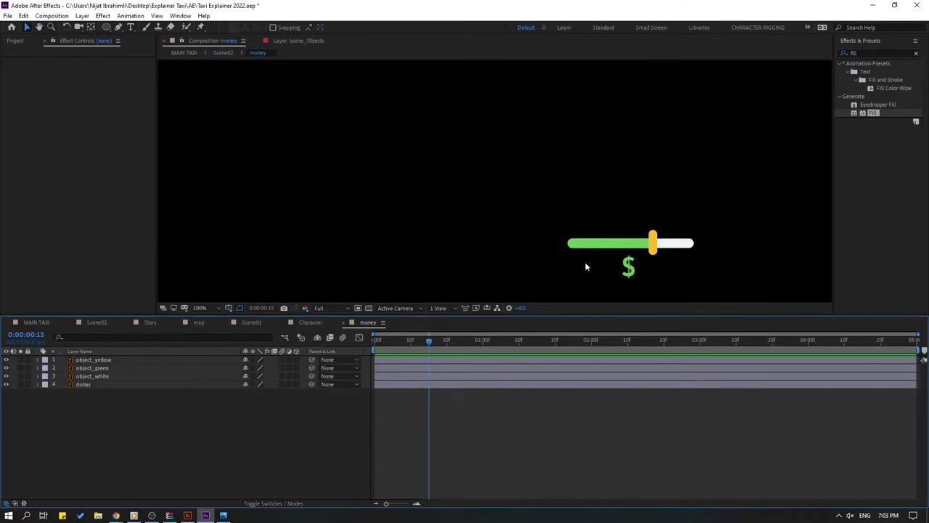
click(401, 177)
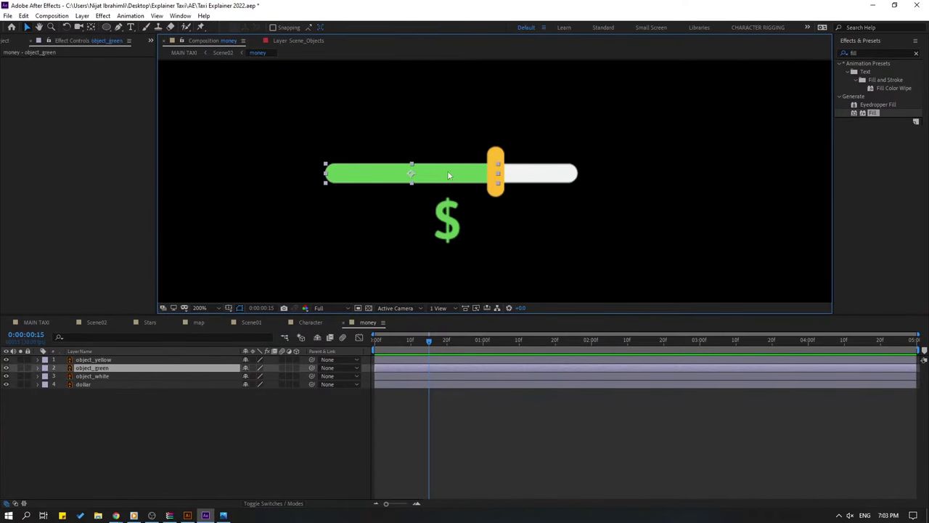
drag(448, 175, 427, 262)
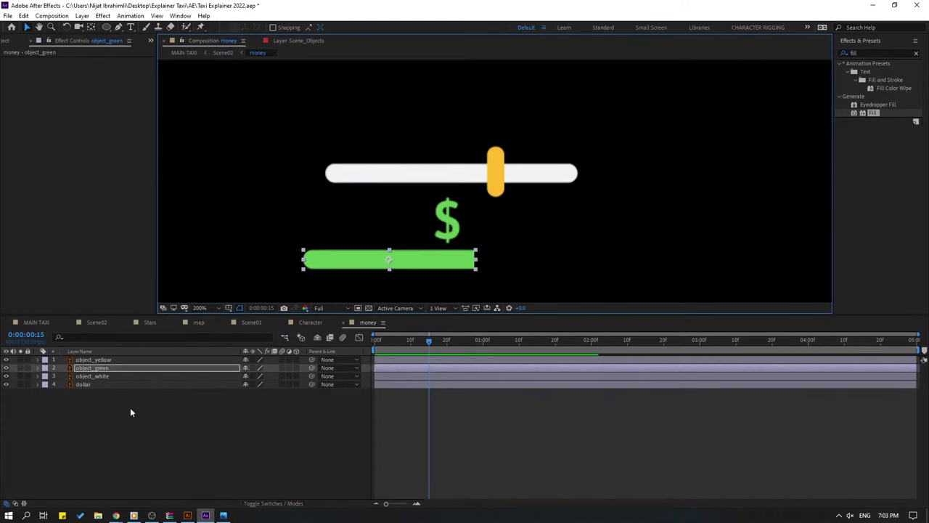
Duplicate the white bar, fill it with sampled green, and delete the spare lower green bar.
click(102, 377)
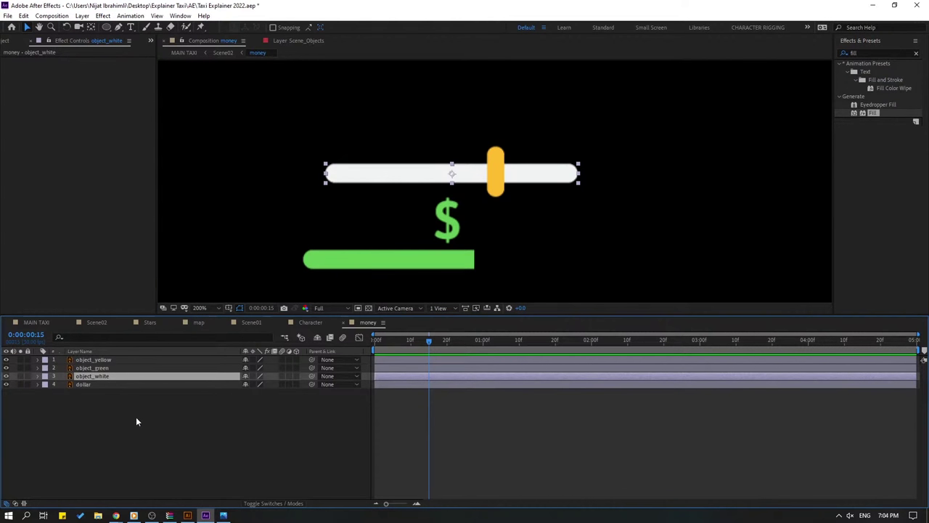
key(ctrl+d)
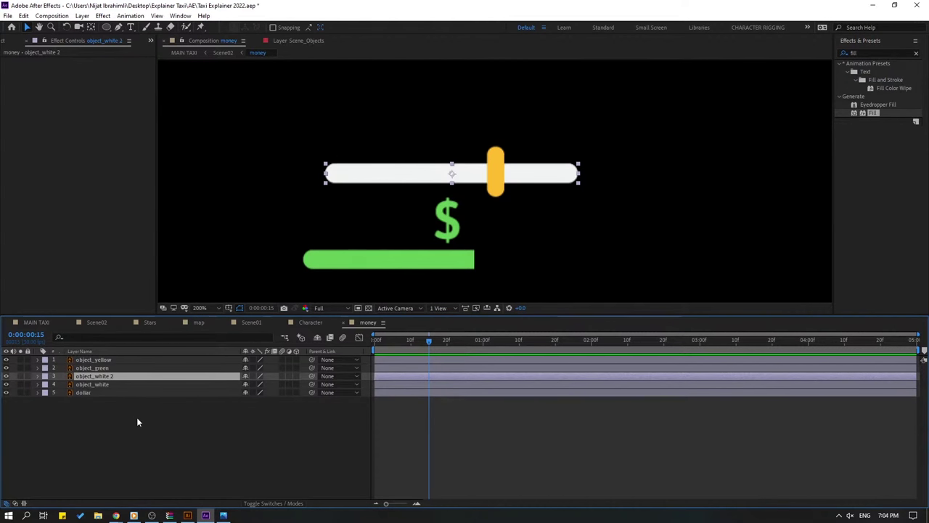
drag(872, 114, 117, 376)
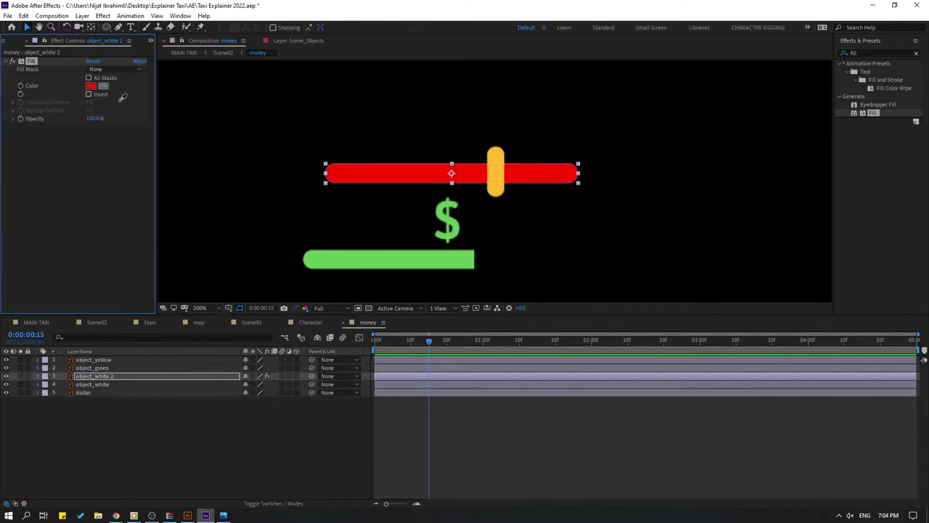
click(361, 259)
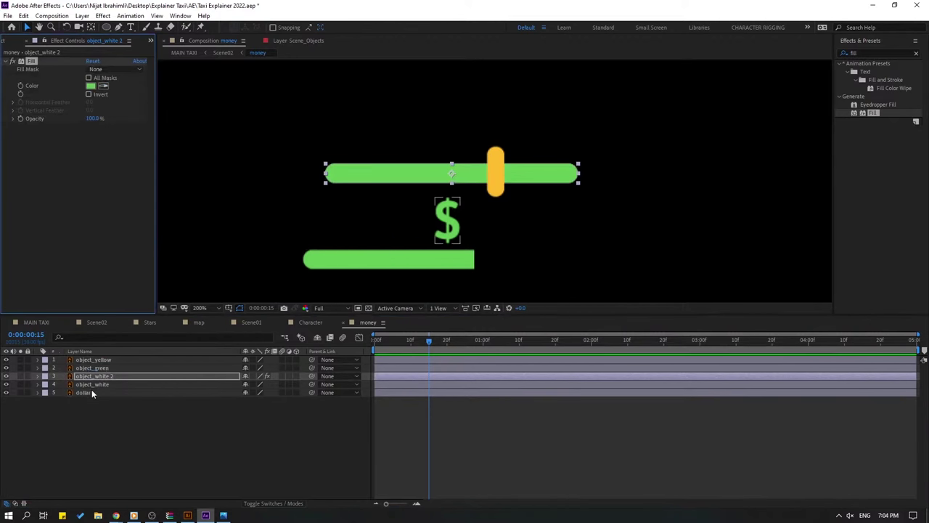
click(100, 368)
key(Delete)
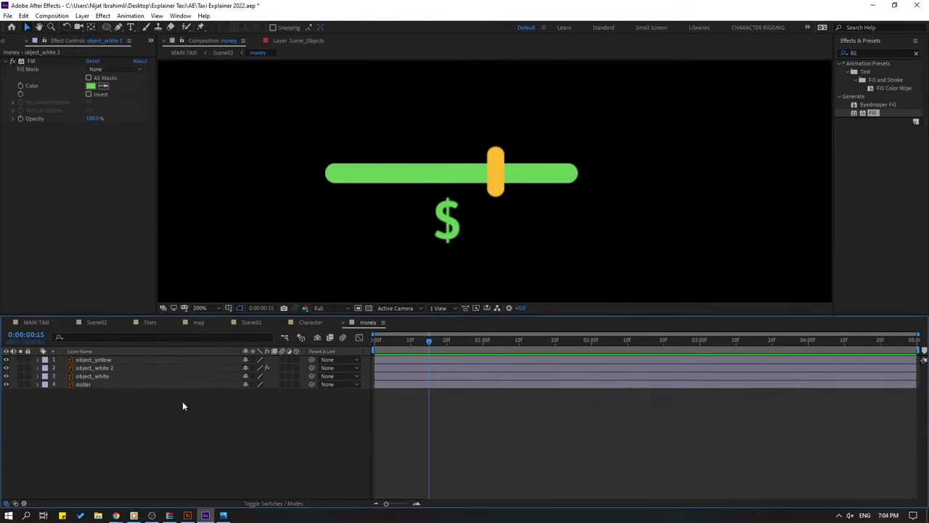
Rename the object_white 2 layer to object_green.
click(109, 368)
key(Return)
drag(96, 368, 223, 372)
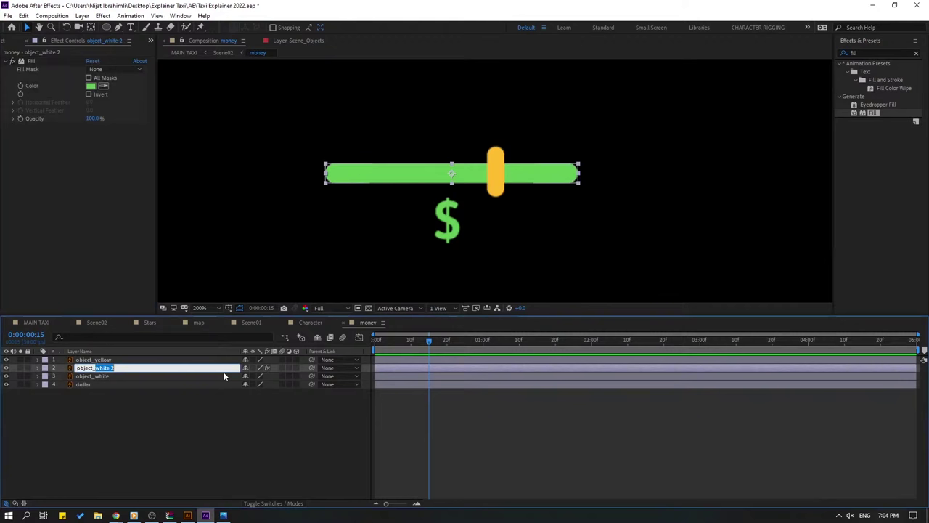
text(gree)
key(Return)
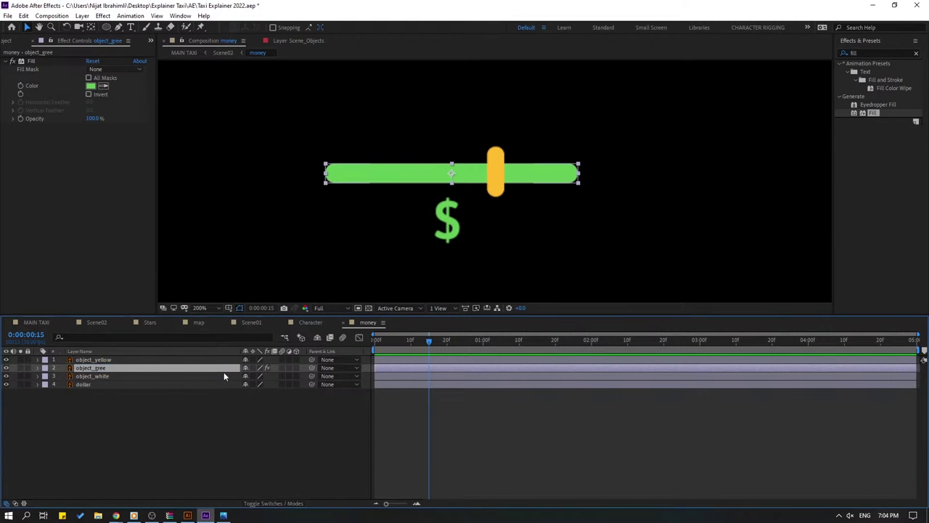
key(Return)
key(Right)
text(n)
key(Return)
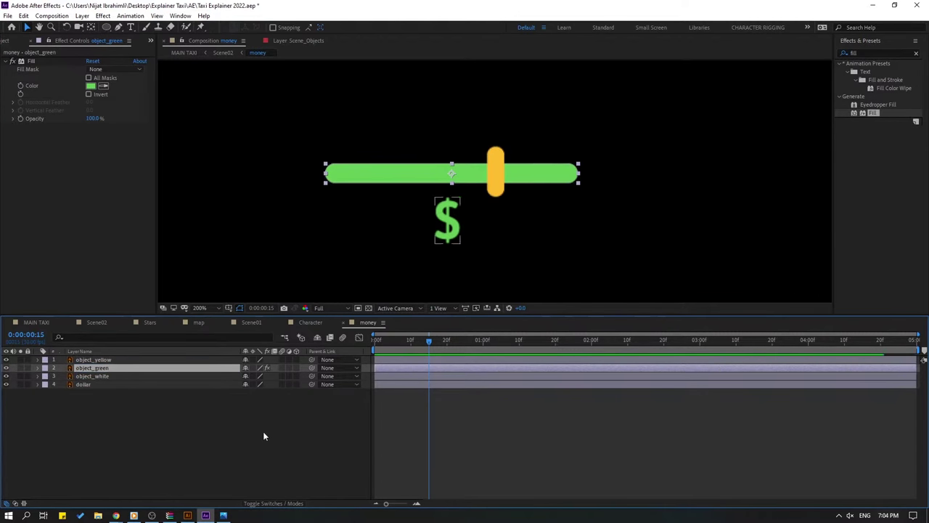
Toggle object_green and object_white visibility to check the bars, leaving object_green visible.
click(6, 368)
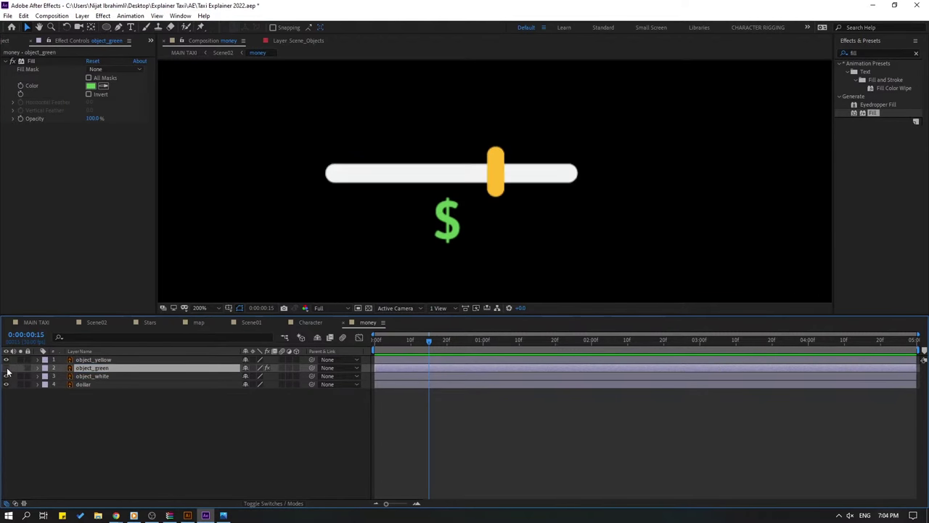
click(6, 368)
click(6, 368)
click(6, 376)
click(6, 376)
click(53, 425)
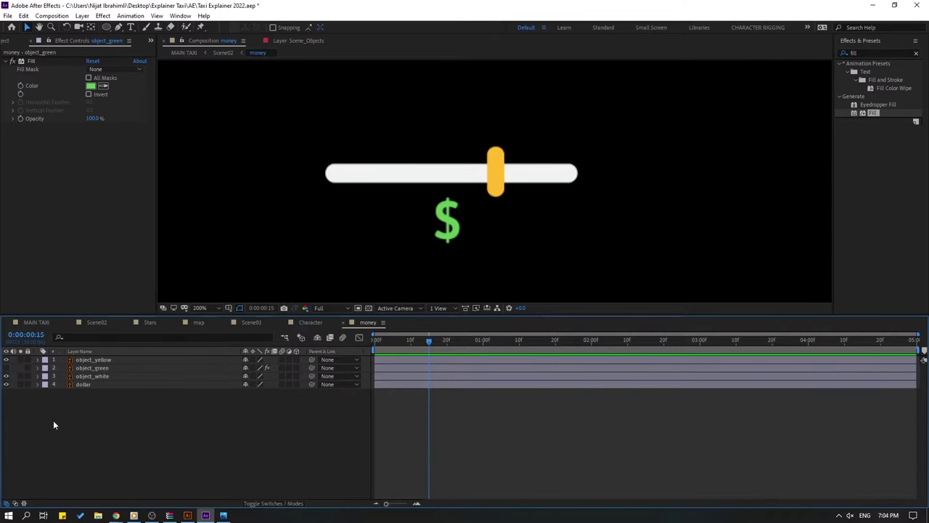
click(81, 368)
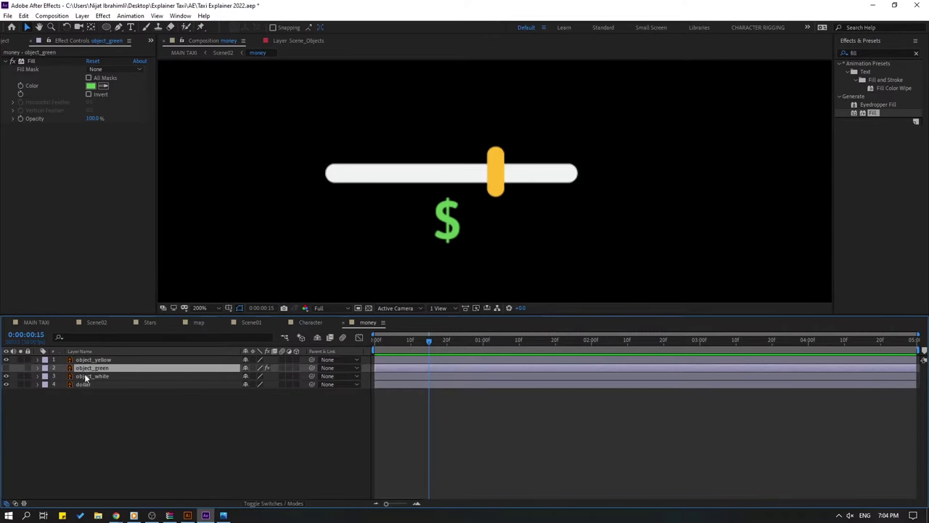
click(6, 368)
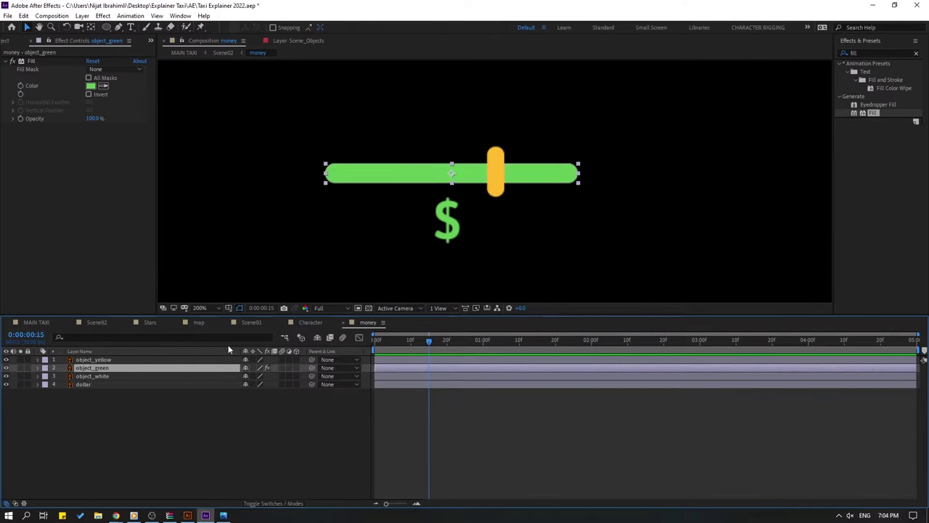
Draw a rectangular mask around the green bar on object_green with the Rectangle Tool.
click(107, 26)
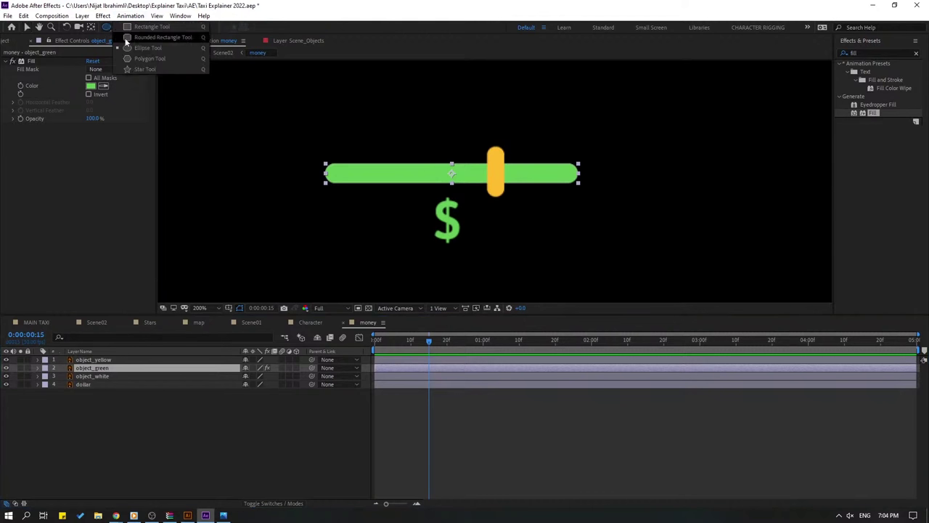
click(143, 30)
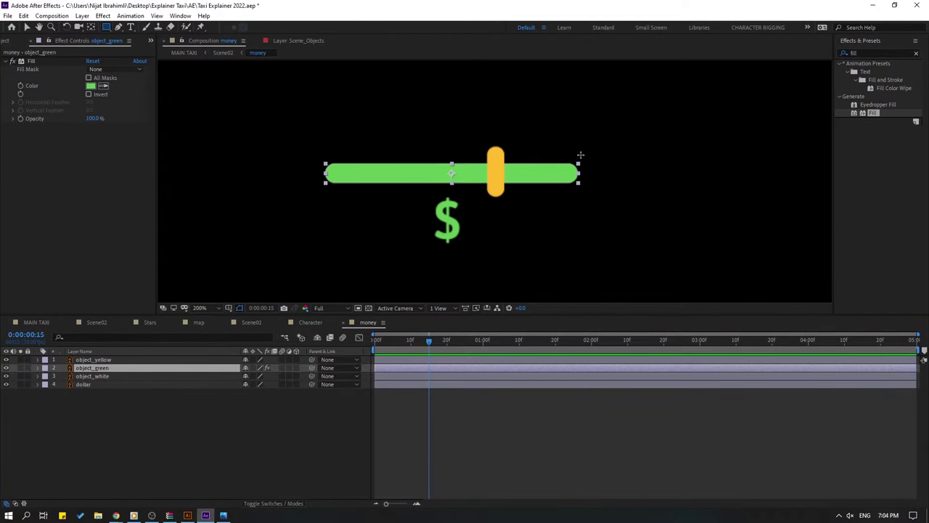
drag(582, 154, 321, 194)
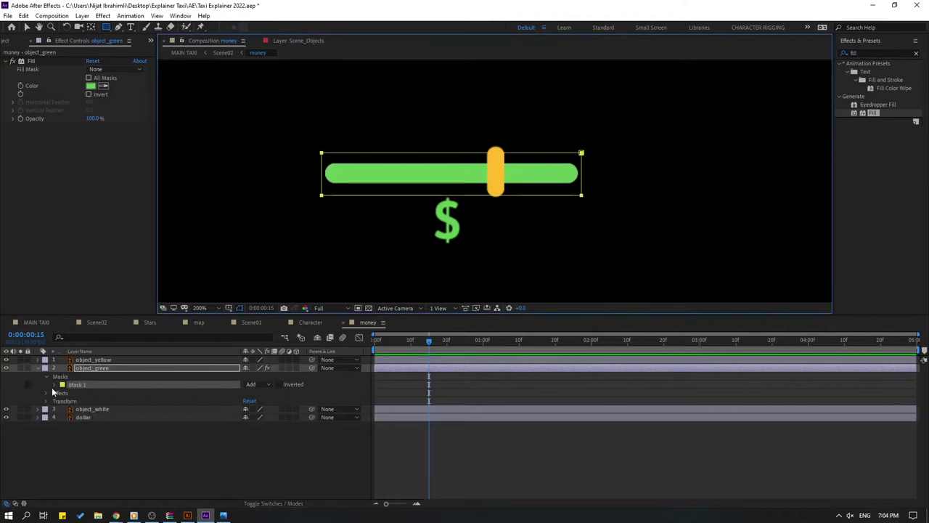
click(53, 386)
click(26, 27)
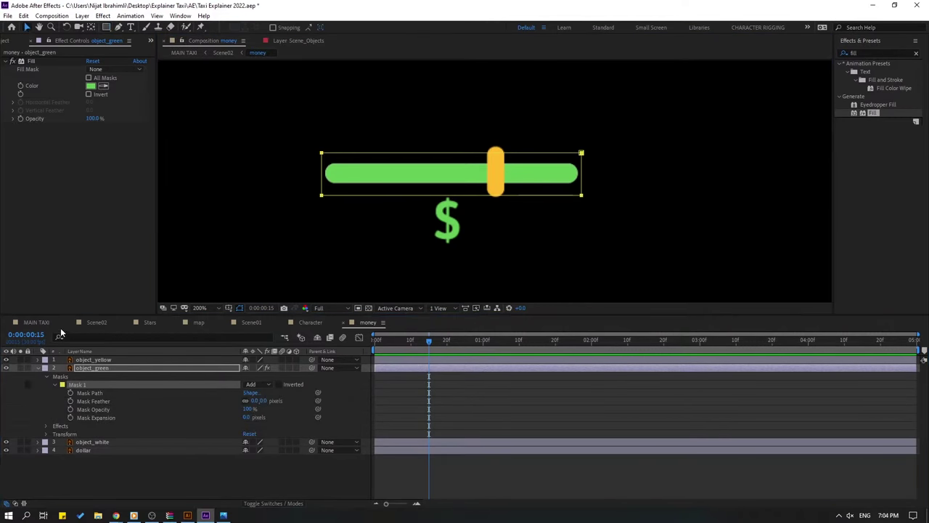
click(25, 408)
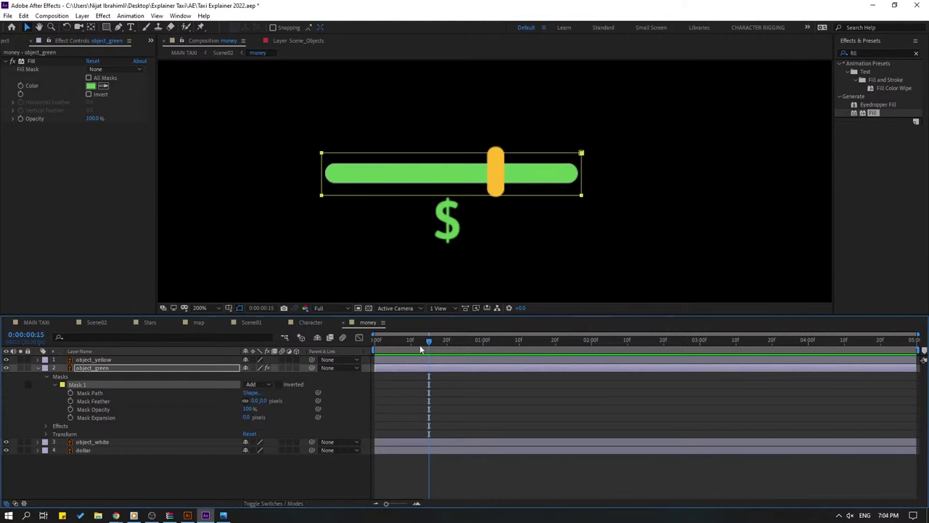
At 0:00, start keyframing Mask Path and shift the mask left off the green bar.
drag(420, 349, 369, 349)
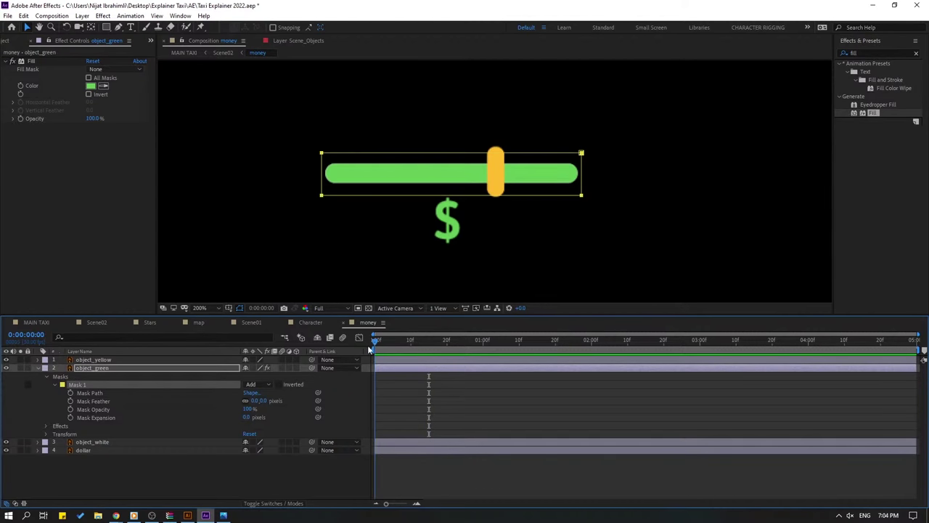
click(70, 394)
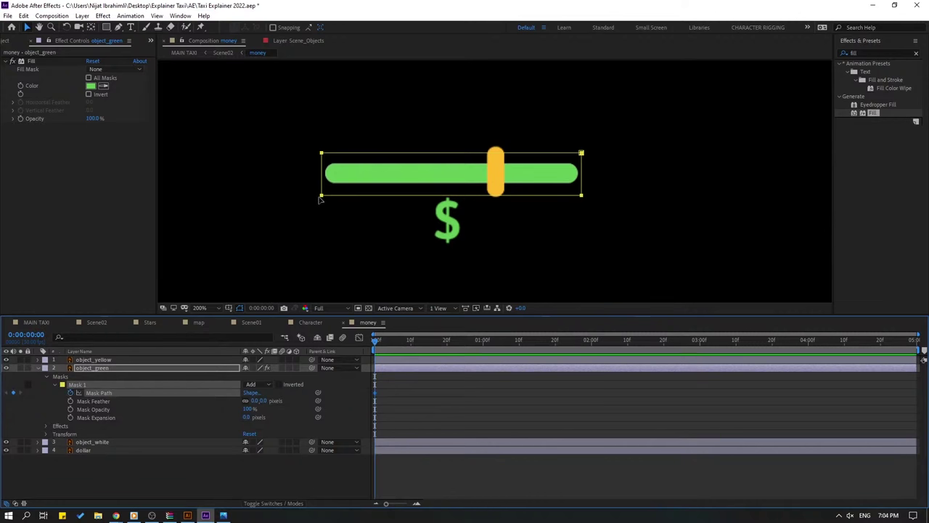
drag(322, 198, 811, 195)
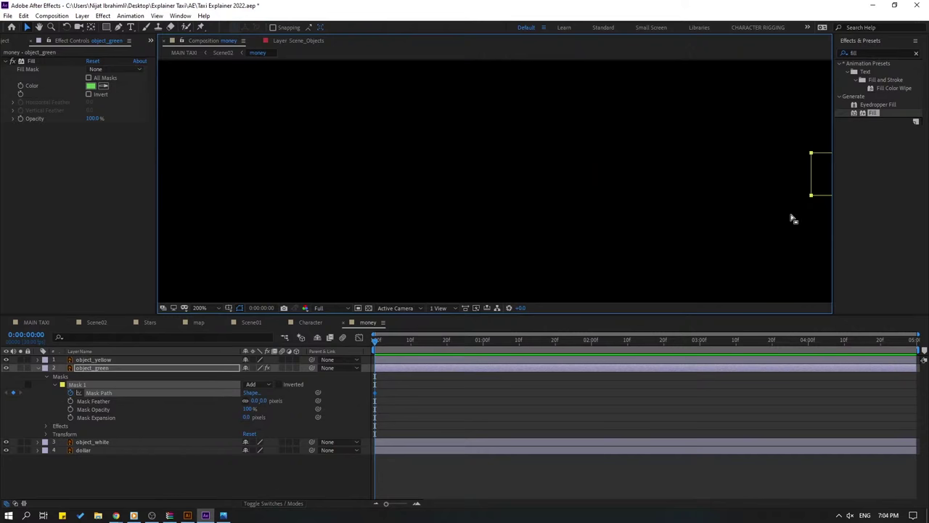
key(comma)
drag(717, 222, 523, 222)
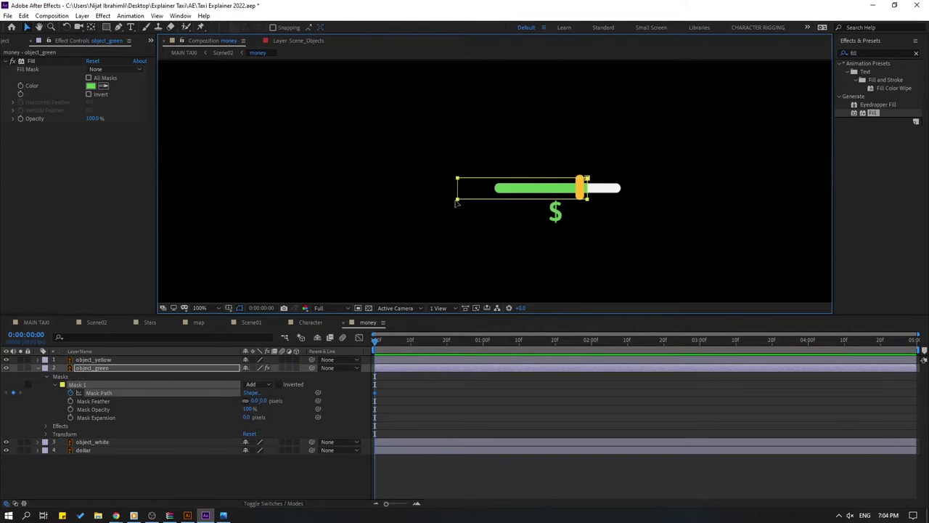
key(period)
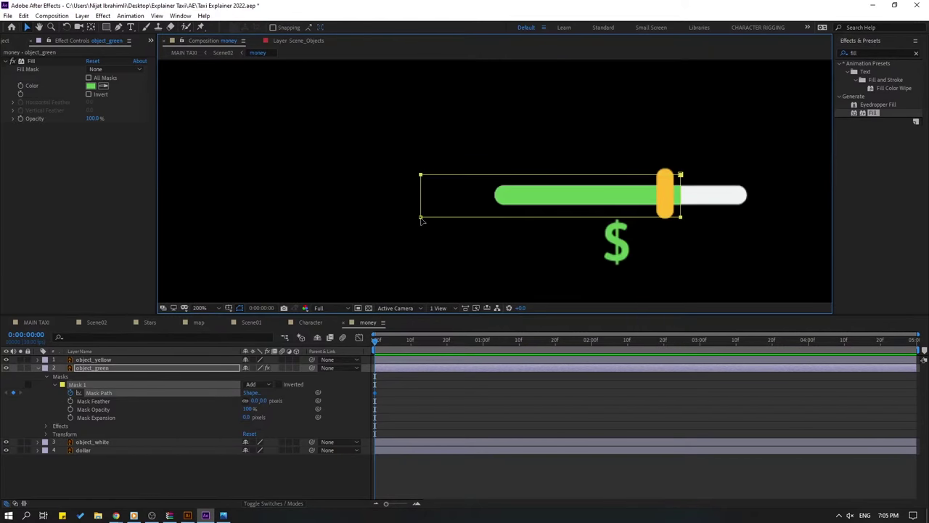
Reselect Mask 1's vertices and push the mask fully left so the bar starts empty.
click(394, 401)
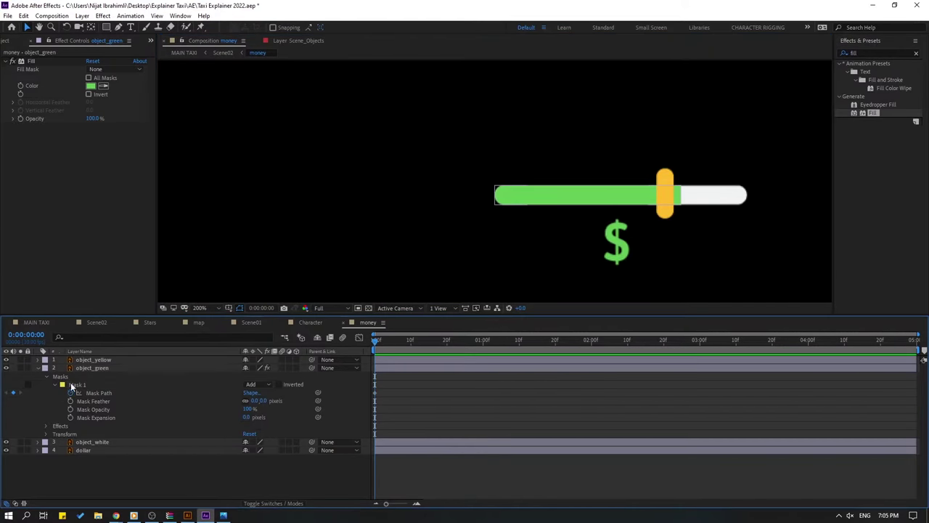
click(72, 386)
click(413, 223)
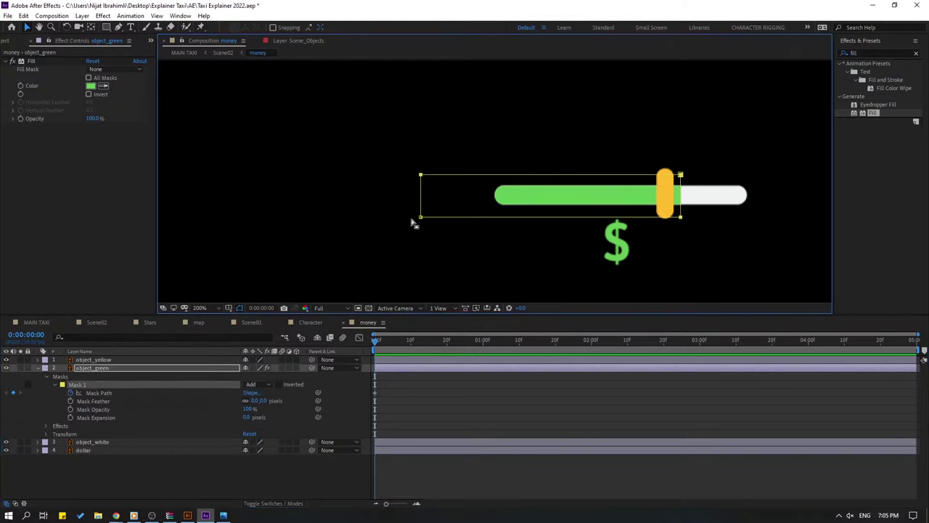
click(422, 428)
click(83, 383)
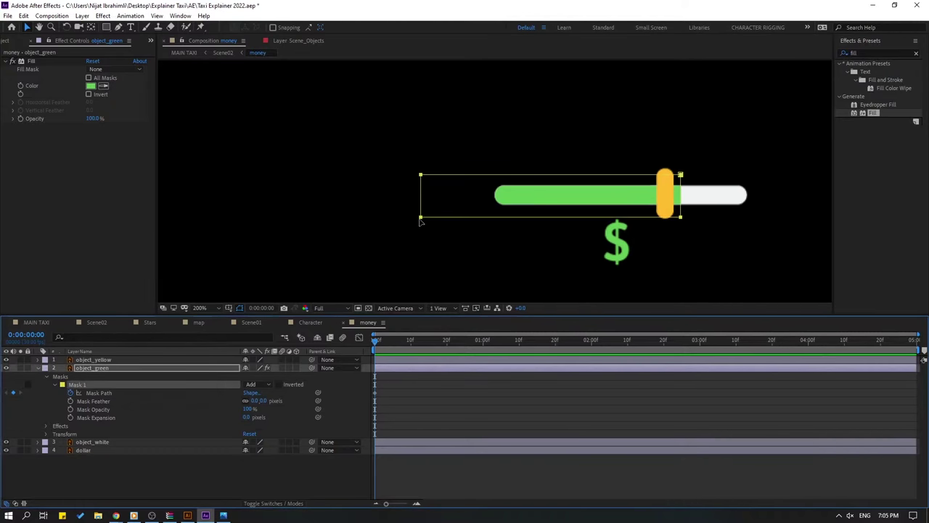
click(423, 221)
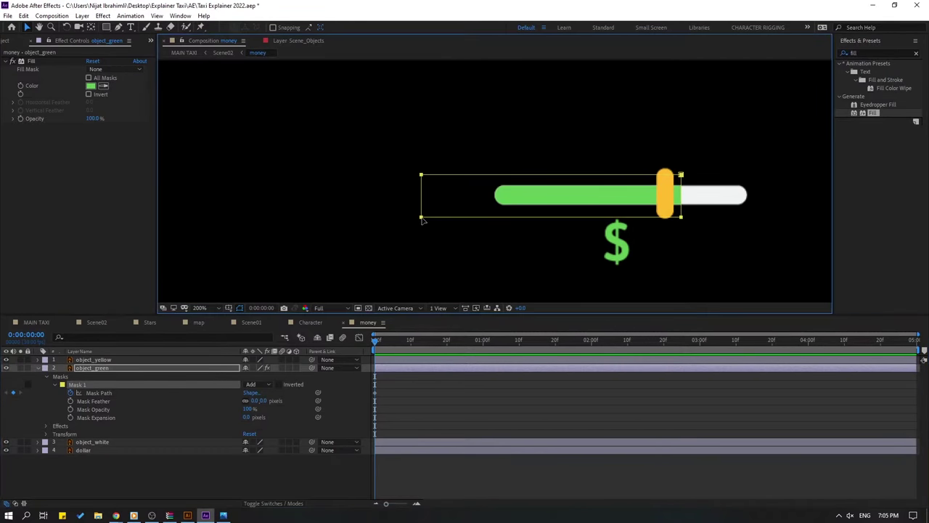
drag(424, 221, 234, 221)
At frame 25, widen the mask to reveal green up to the yellow marker.
key(space)
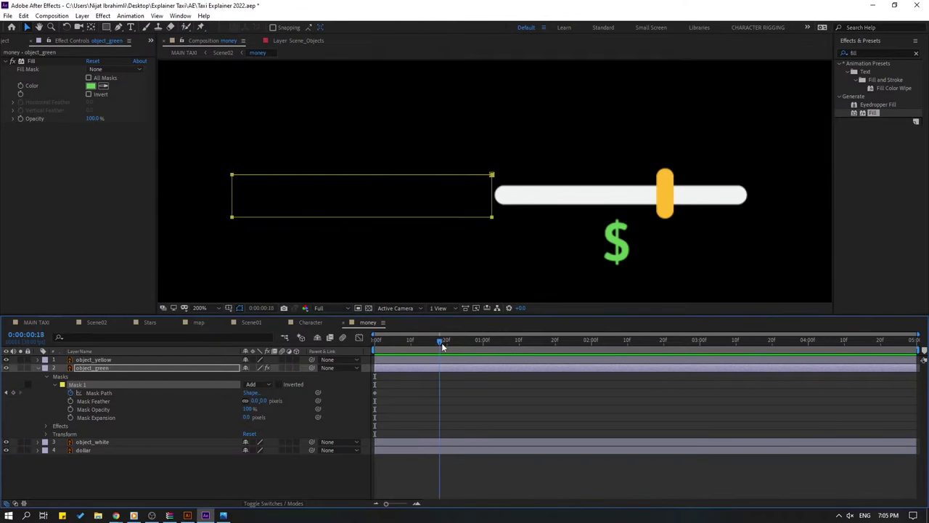
click(389, 412)
click(77, 385)
click(232, 220)
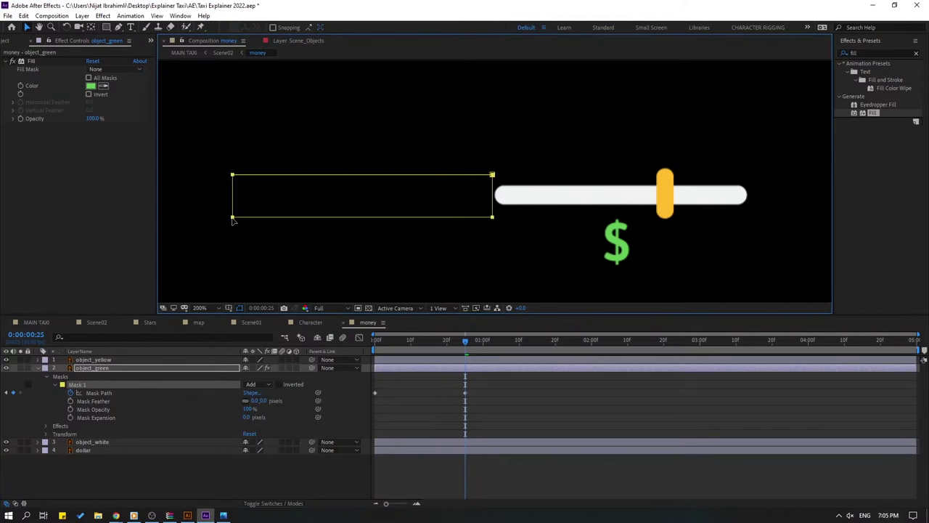
drag(232, 220, 411, 228)
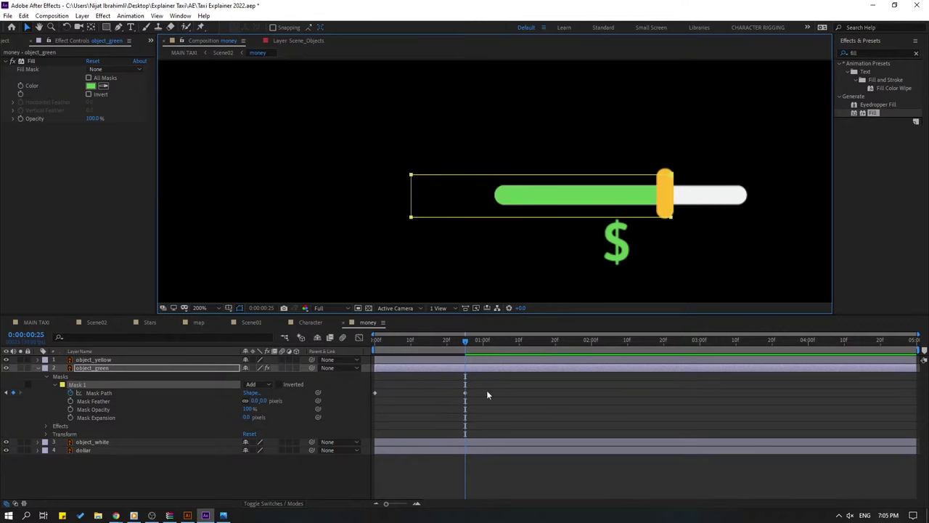
drag(487, 390, 363, 404)
Apply Easy Ease to both Mask Path keyframes.
right_click(373, 393)
mouse_move(450, 386)
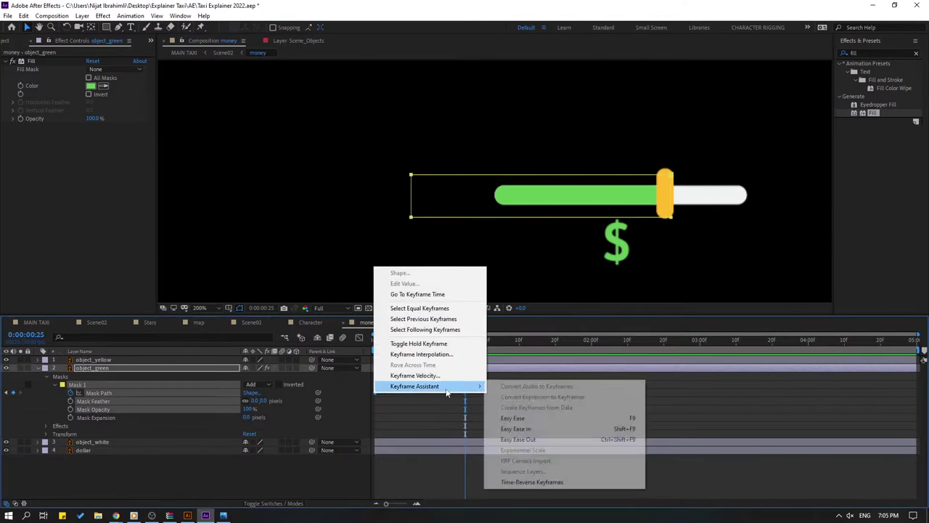
click(538, 411)
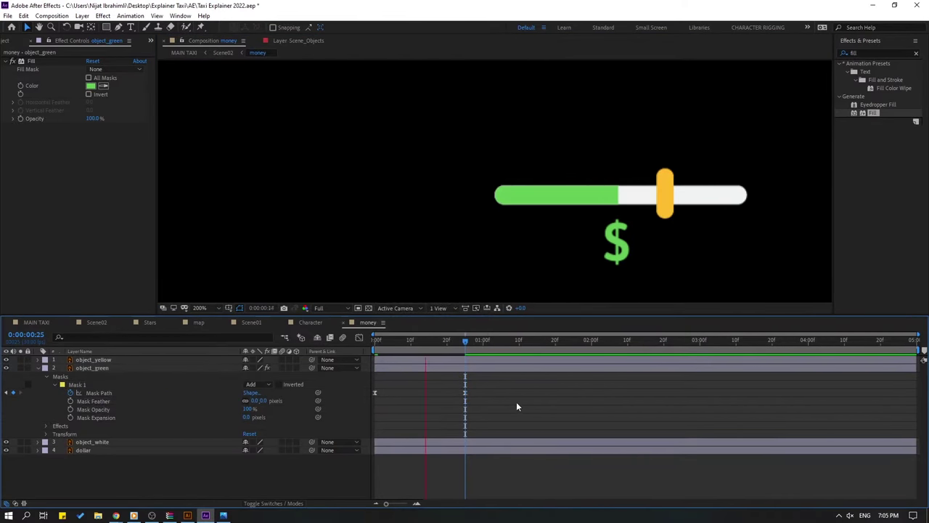
drag(491, 380, 368, 404)
Sharpen the mask's speed peak and move the final keyframe to about 1:28.
click(359, 338)
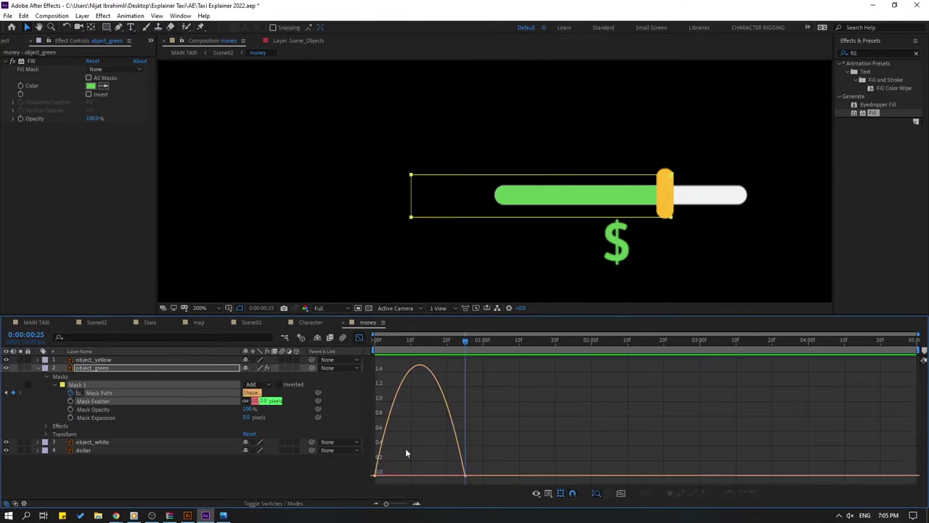
drag(378, 476, 417, 476)
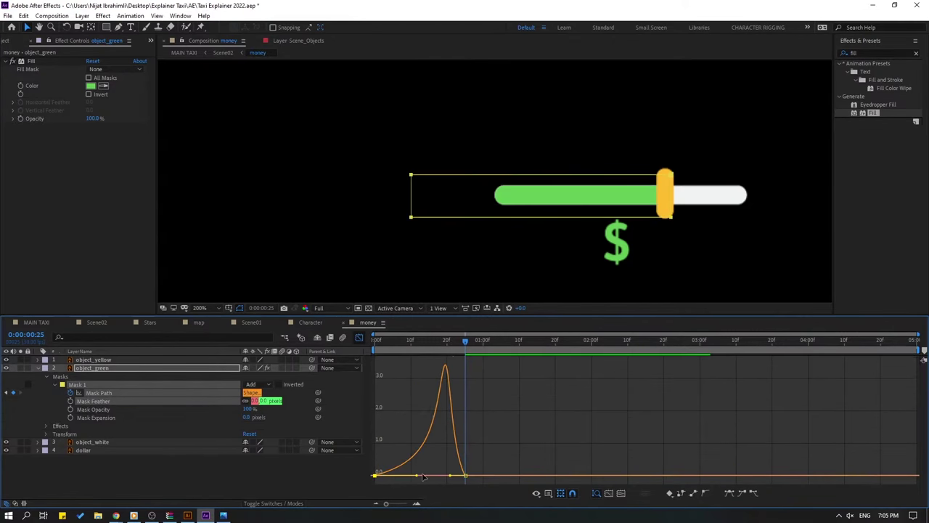
click(359, 338)
drag(466, 393, 584, 401)
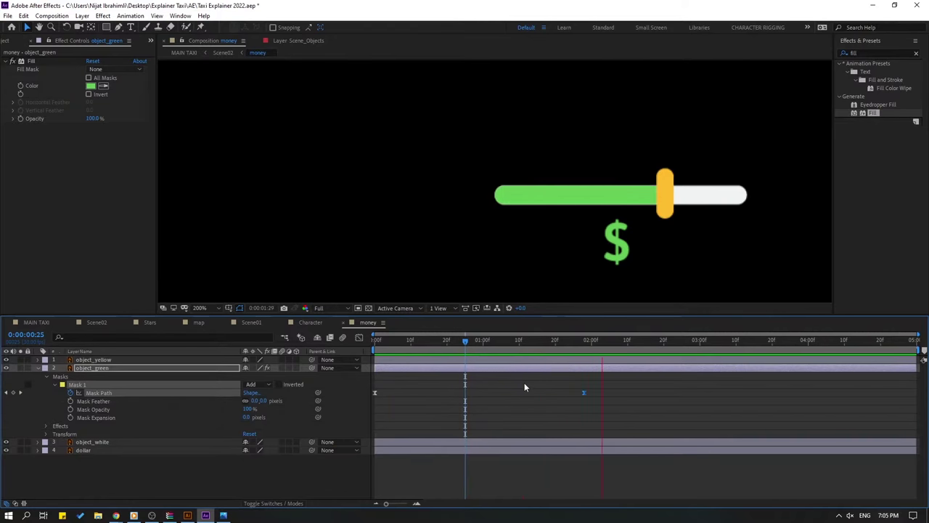
key(space)
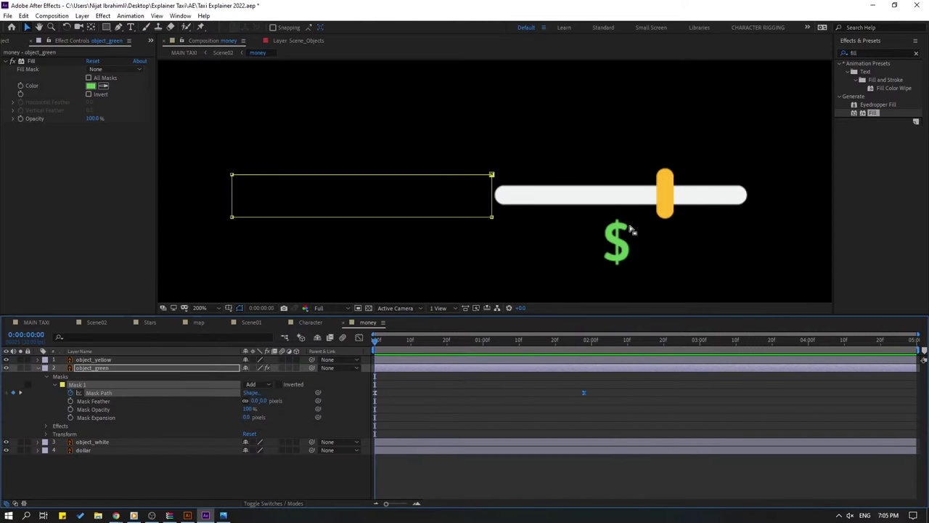
click(669, 190)
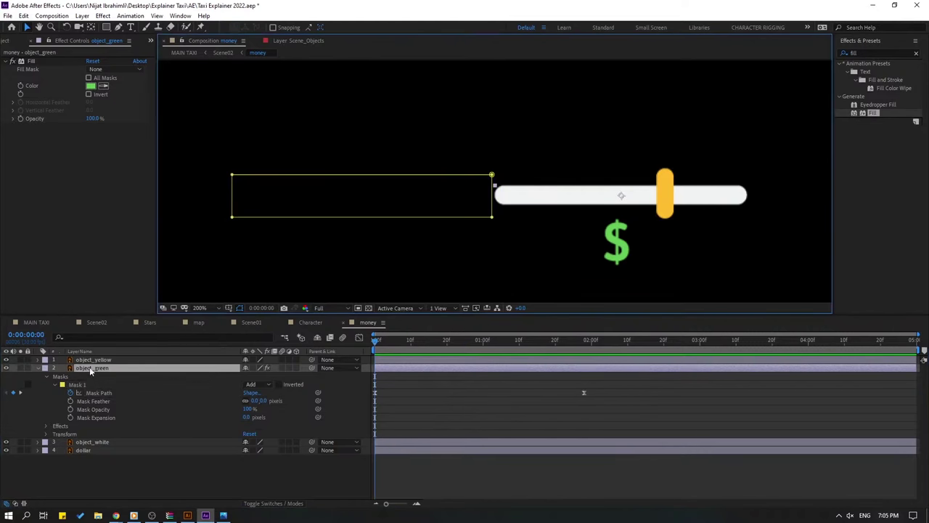
Keyframe object_yellow's Position from the bar's left end at 0:00 to its right end at 1:28.
click(94, 361)
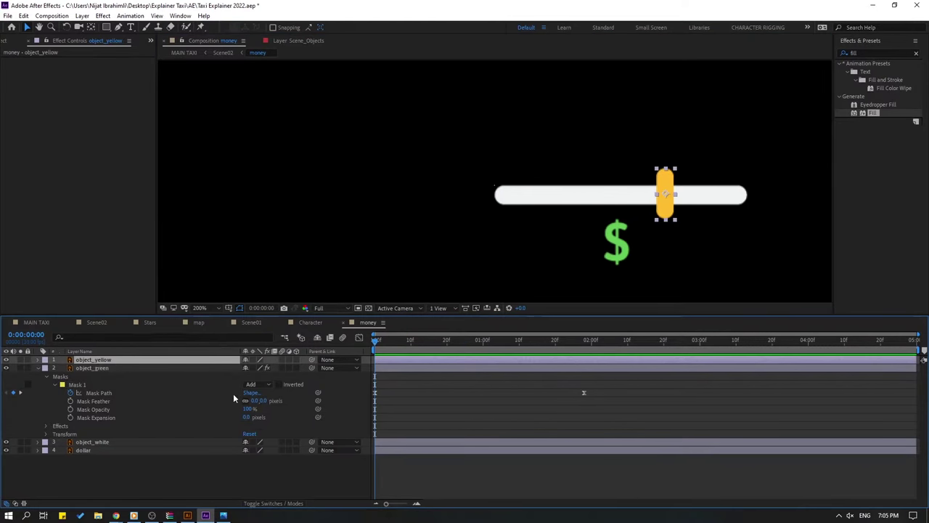
key(p)
drag(248, 368, 191, 369)
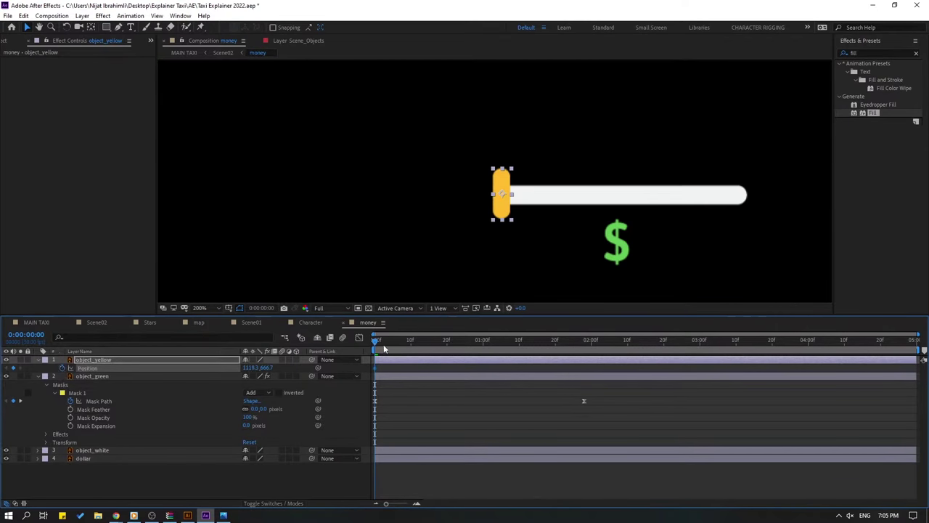
drag(378, 342, 584, 342)
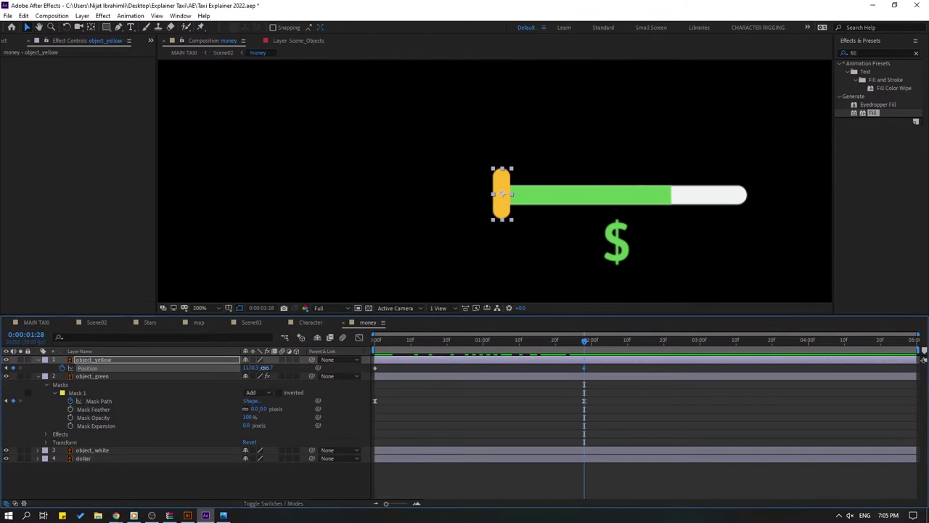
drag(255, 368, 329, 369)
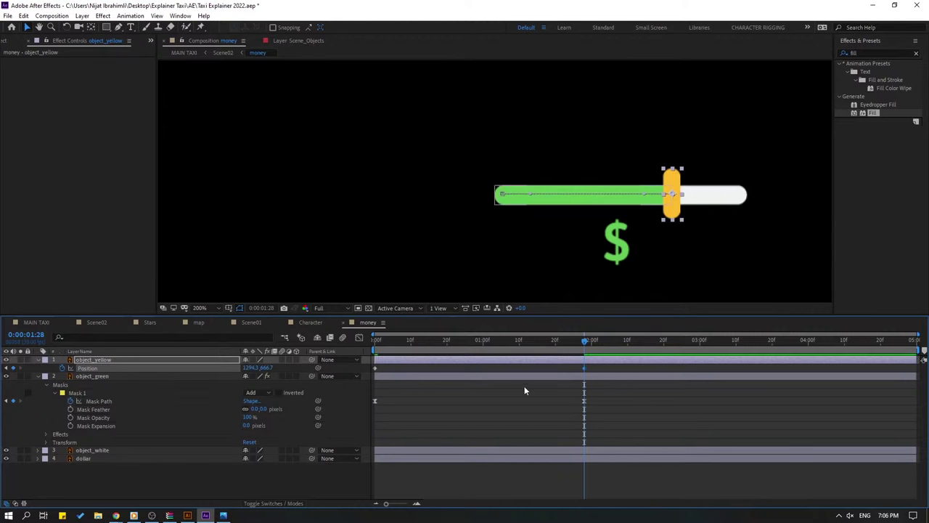
Apply Easy Ease to the yellow knob's Position keyframes.
right_click(375, 369)
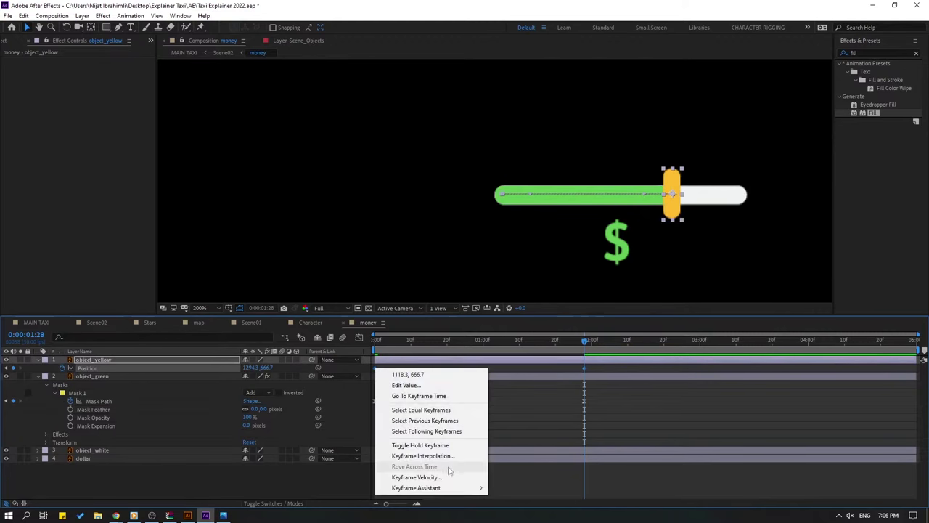
mouse_move(446, 488)
click(516, 424)
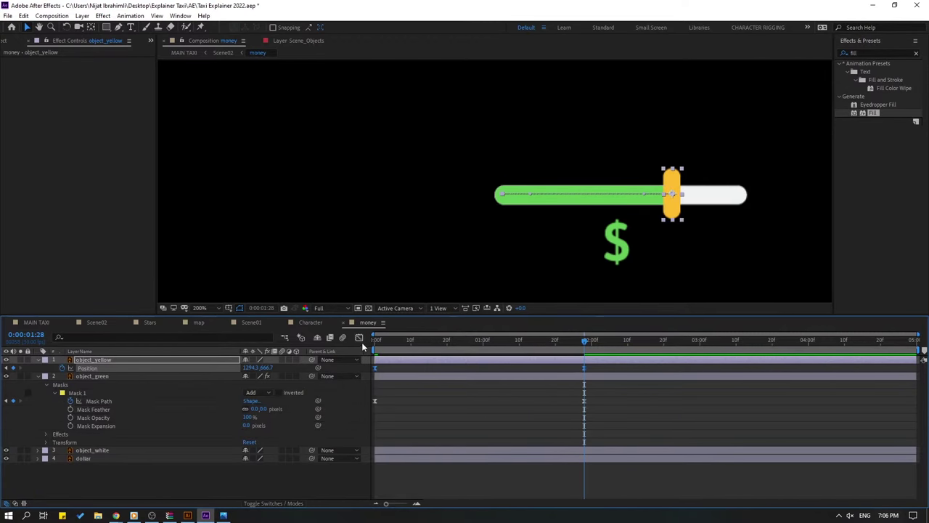
In the Graph Editor, adjust the knob's Position ease influences and preview, undoing the last change.
click(359, 338)
drag(530, 462, 453, 476)
drag(549, 476, 530, 476)
key(space)
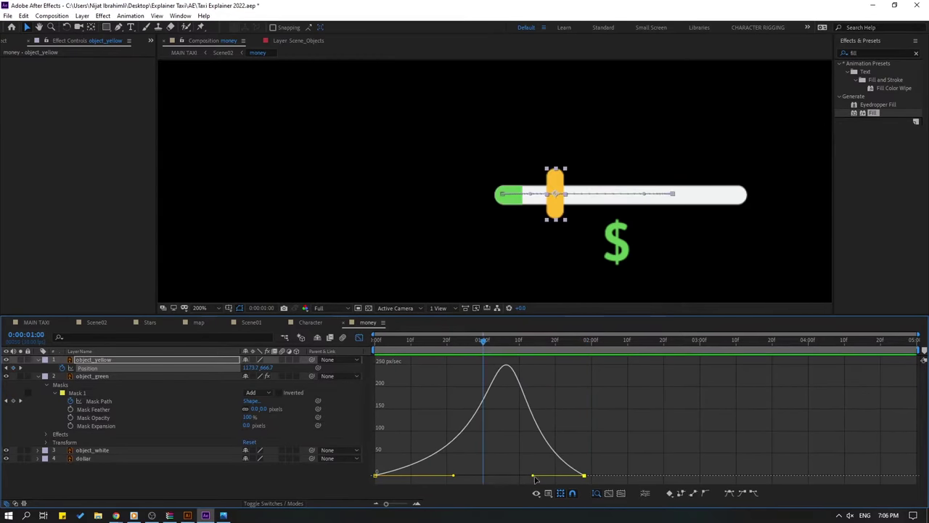
drag(535, 480, 537, 476)
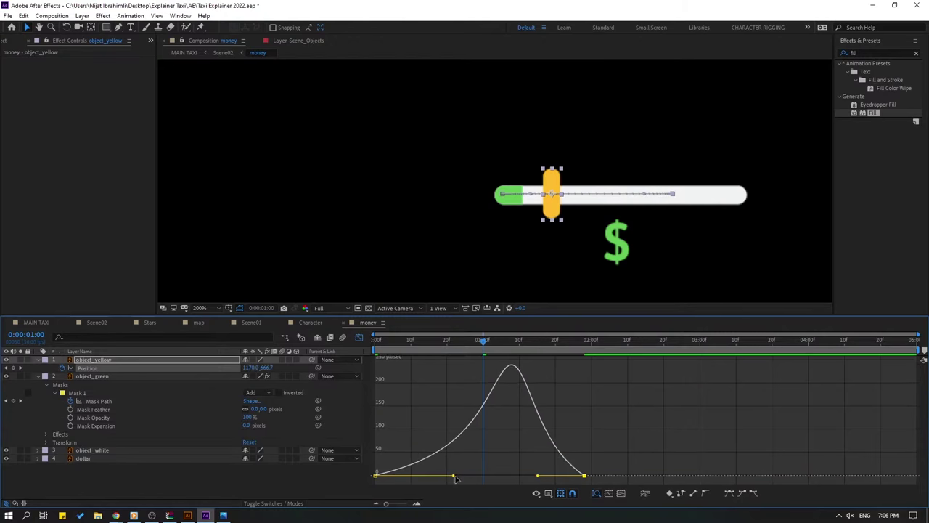
drag(454, 477, 472, 479)
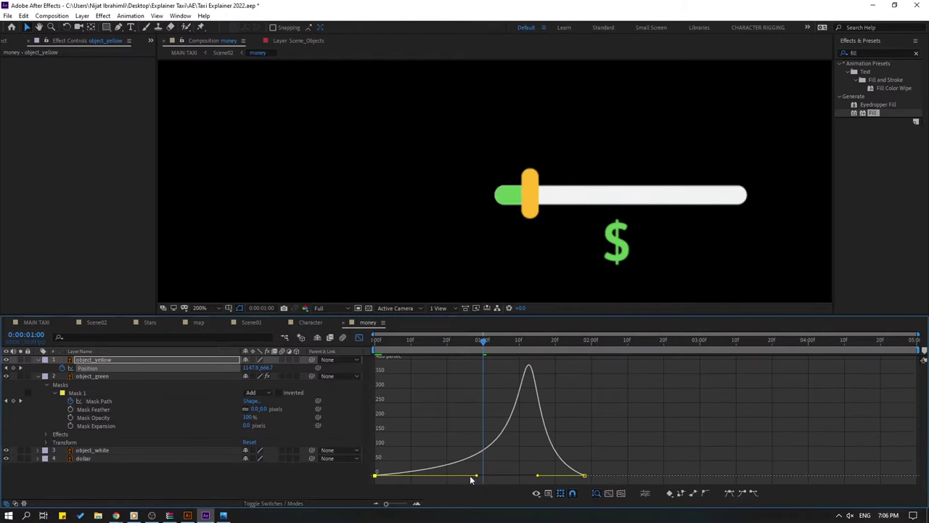
key(space)
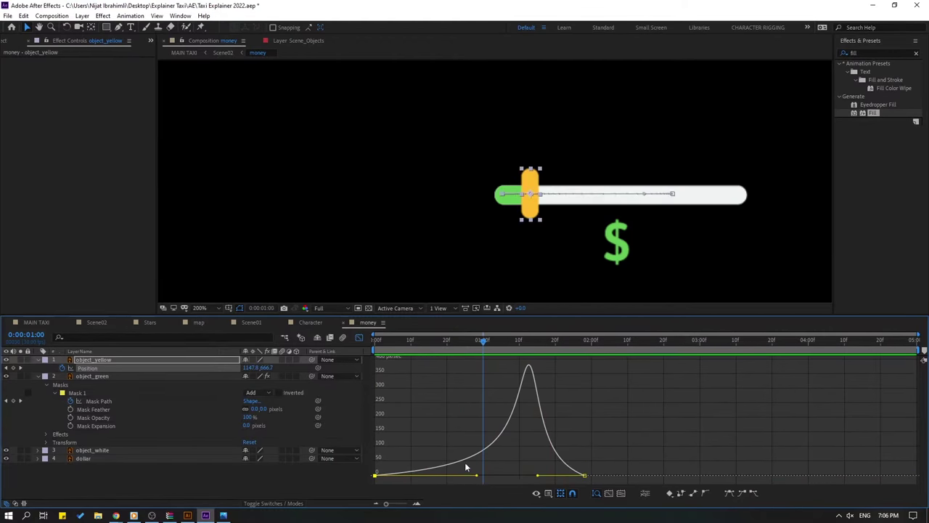
key(ctrl+z)
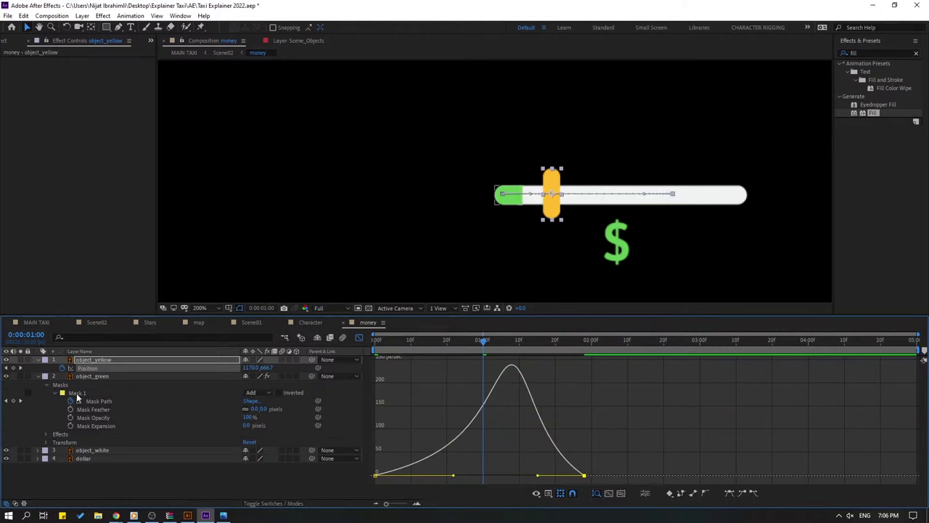
Compare the green fill's Mask Path speed curve with the knob's Position curve.
click(77, 395)
click(85, 377)
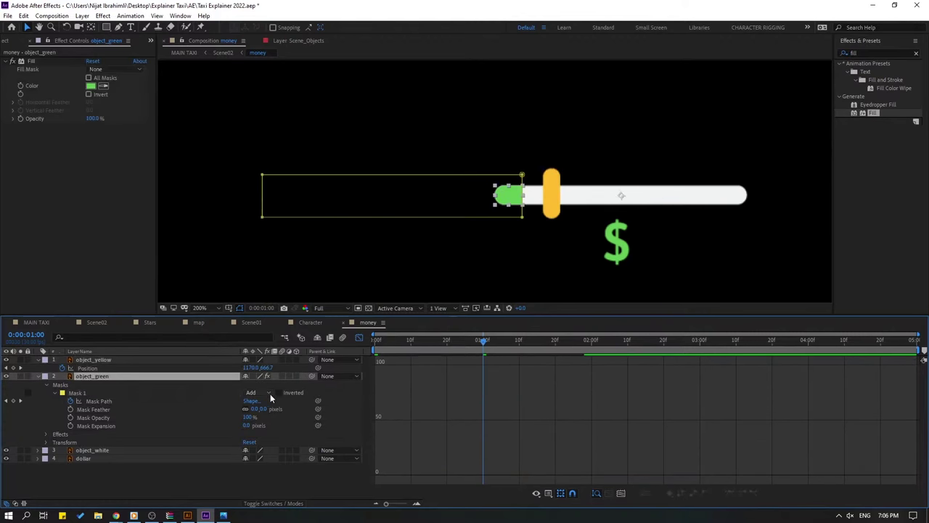
key(m)
click(92, 394)
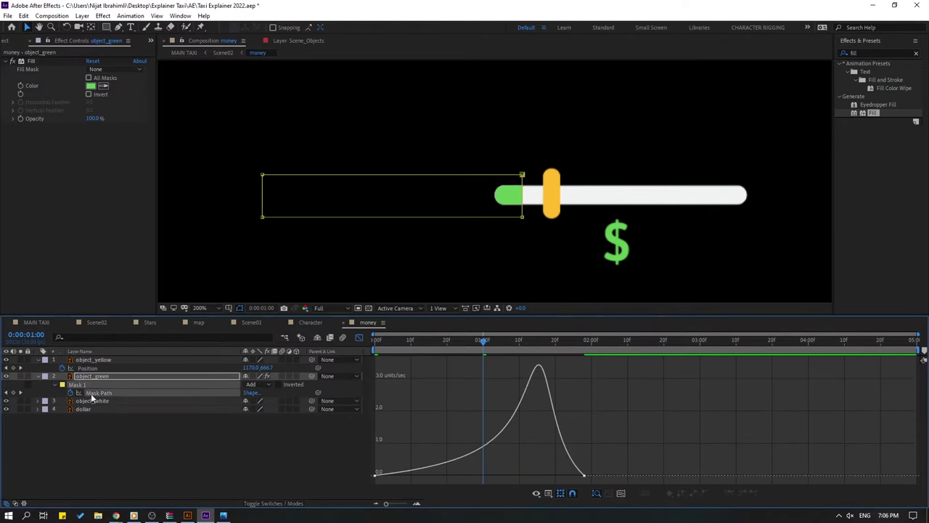
click(91, 370)
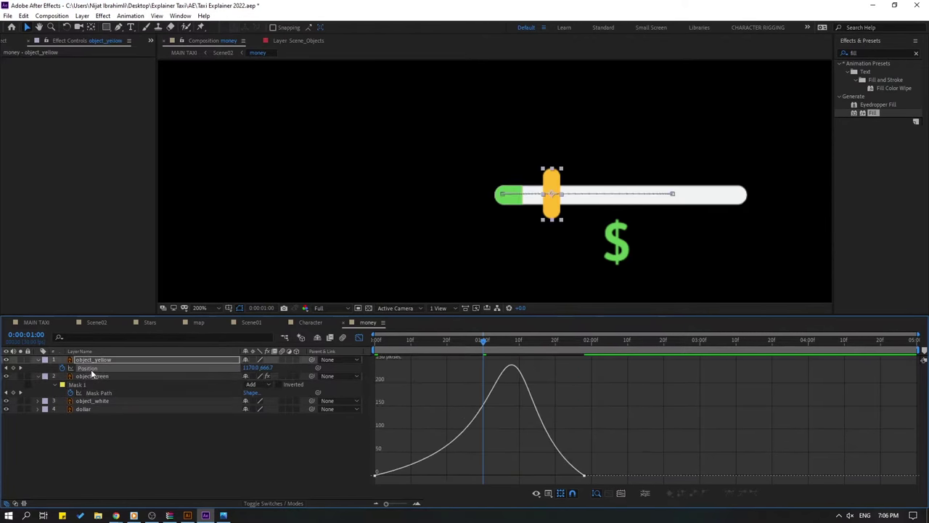
click(83, 385)
click(80, 392)
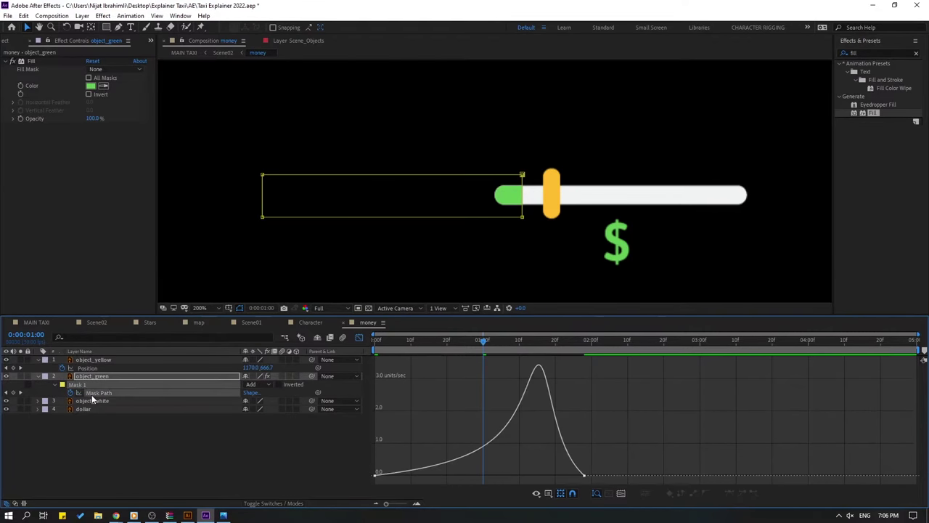
click(104, 409)
click(102, 392)
Set the knob's Position influences to 52.22% on the second keyframe and 83.13% on the first.
click(93, 368)
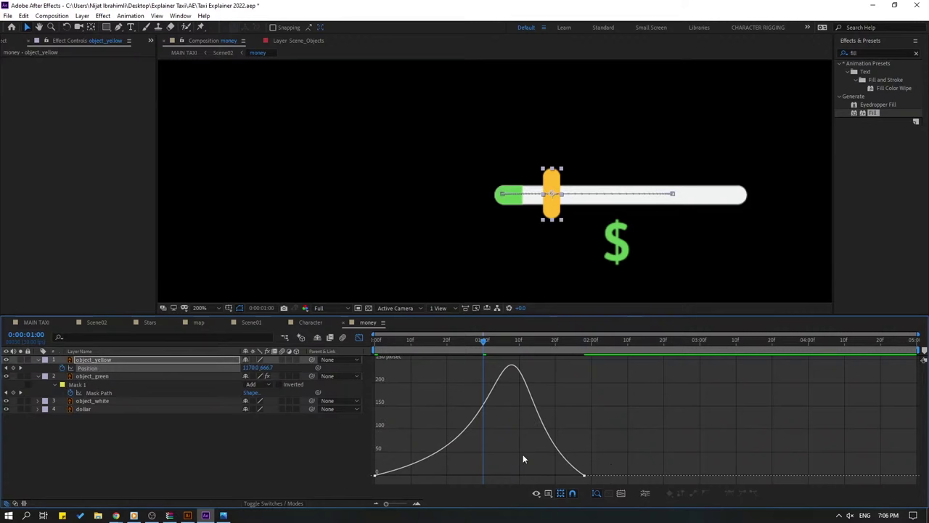
key(ctrl+a)
drag(541, 476, 530, 480)
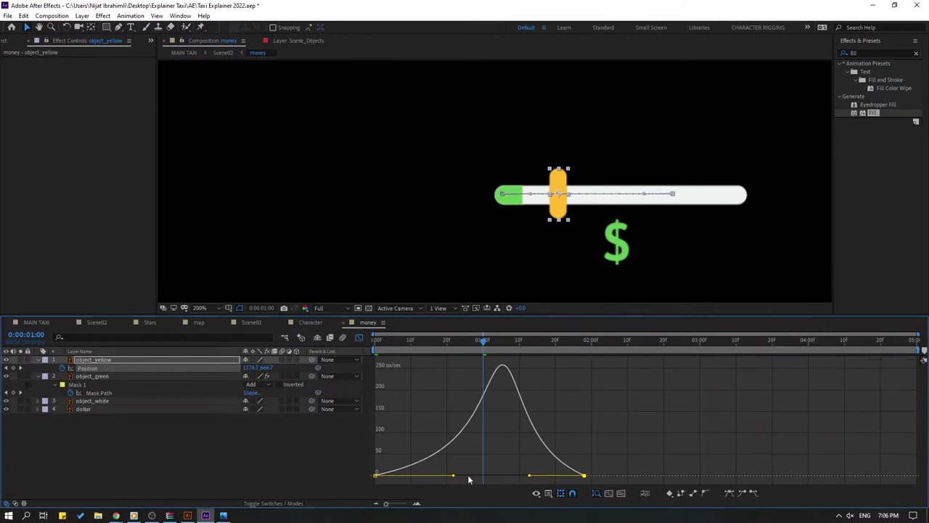
drag(453, 476, 461, 477)
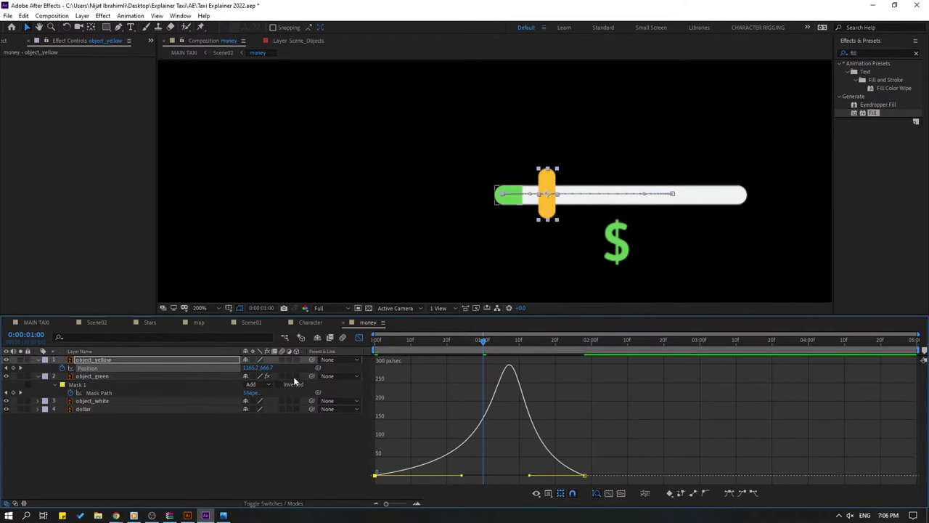
Shift the knob's end keyframe later and the mask's end keyframe slightly earlier, checking alignment near 1:15.
click(358, 339)
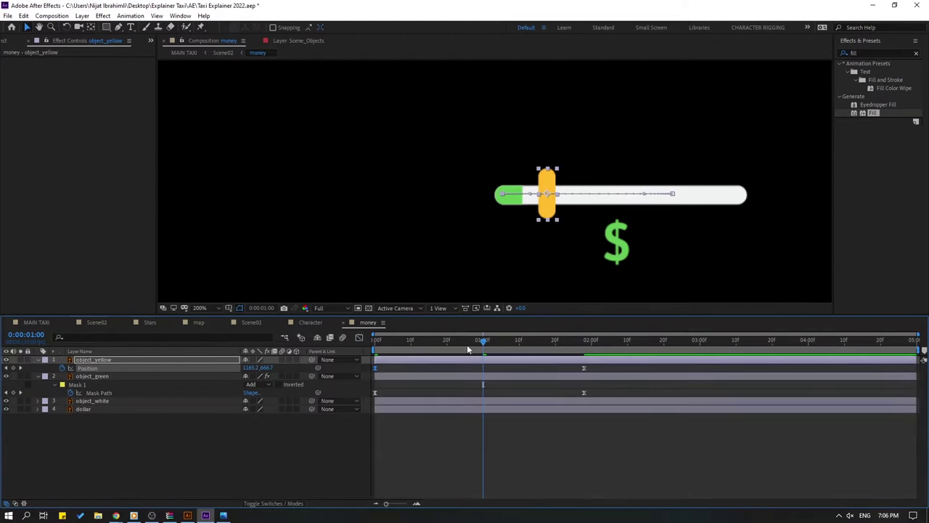
key(space)
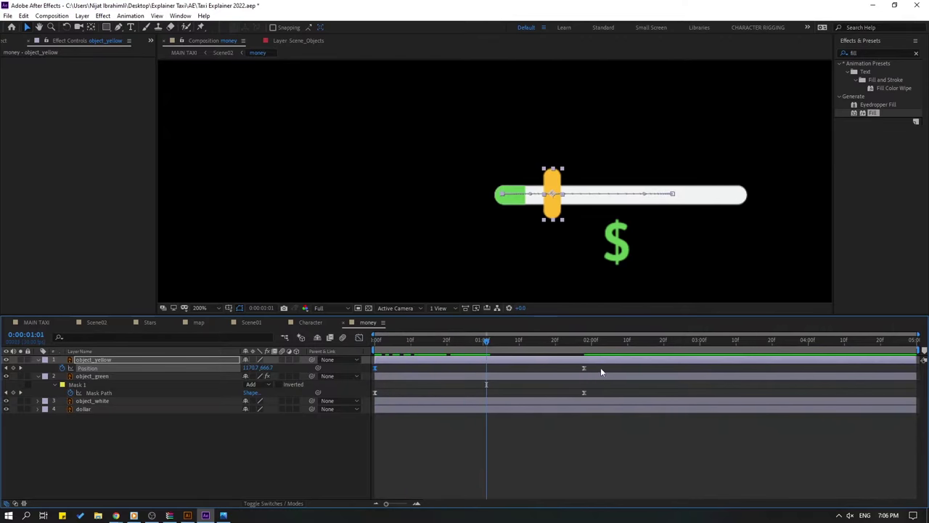
drag(586, 374, 616, 368)
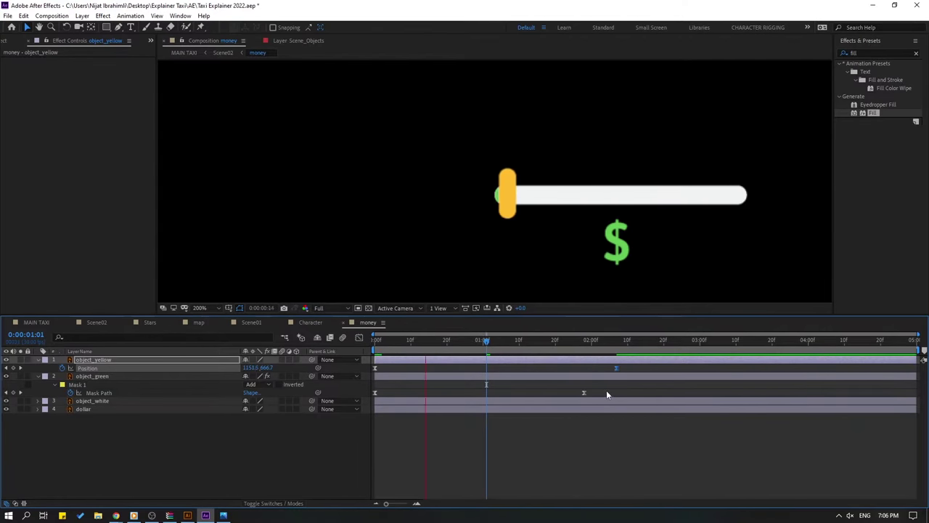
key(space)
key(space)
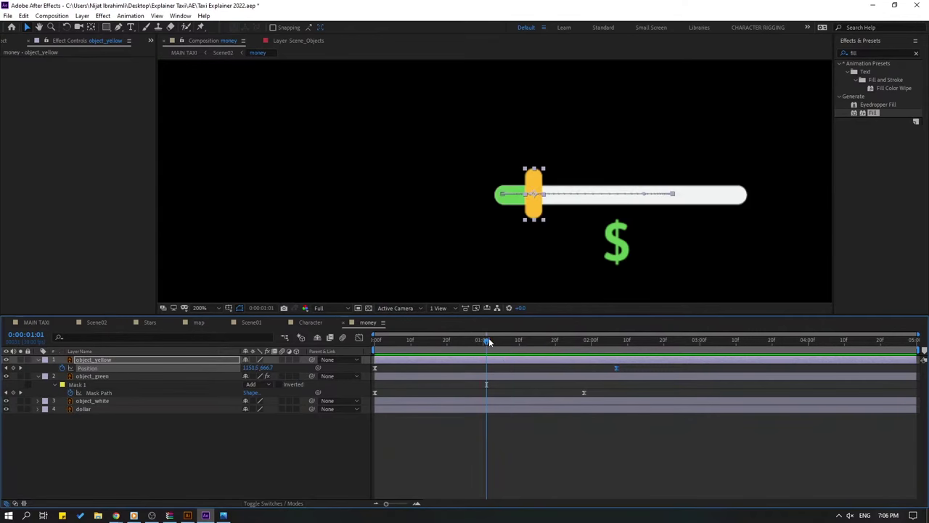
drag(489, 337, 527, 339)
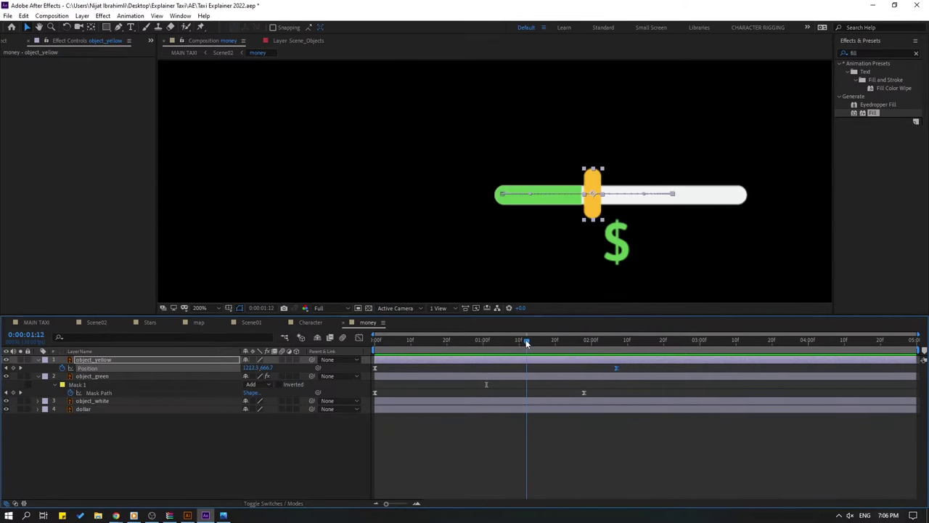
click(584, 393)
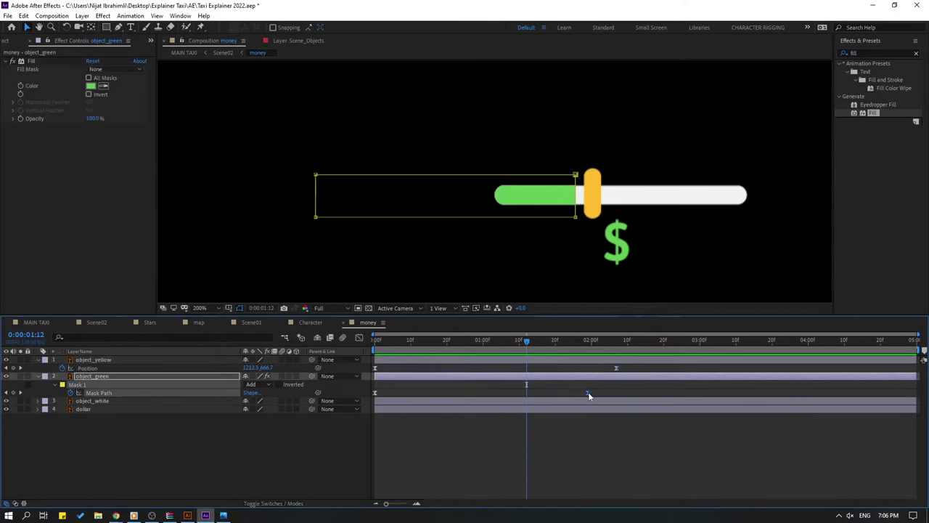
drag(584, 392, 580, 393)
key(space)
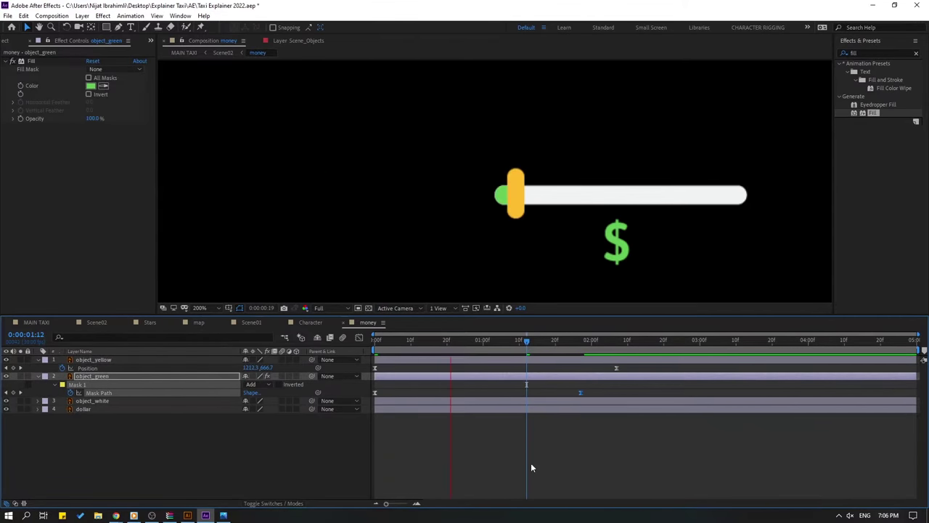
drag(541, 345, 564, 342)
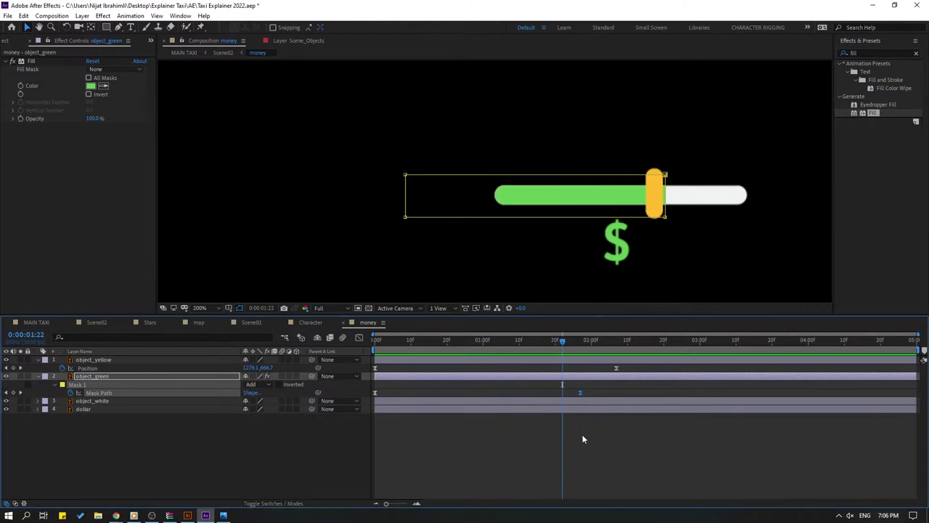
Try a later Mask Path speed peak, then undo it and scrub 0:29 to 1:22.
drag(589, 396, 361, 416)
click(359, 339)
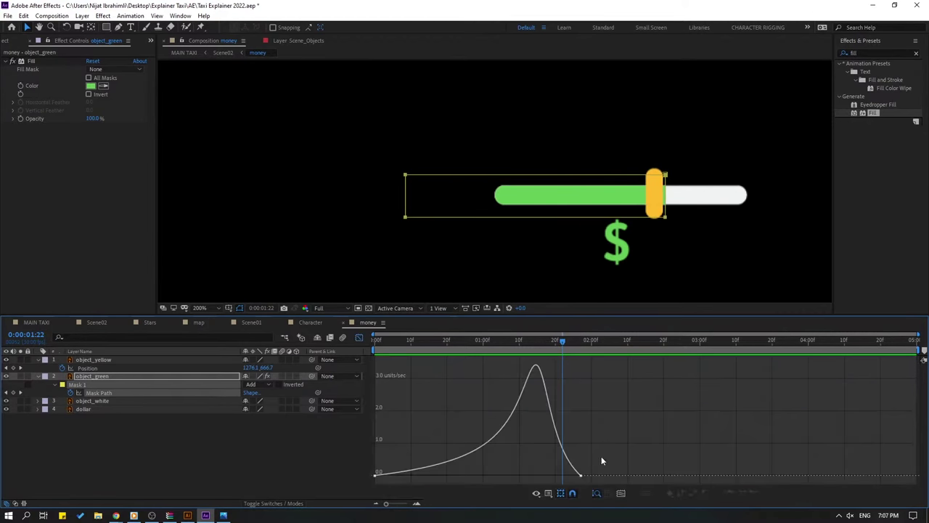
click(581, 476)
drag(547, 477, 554, 475)
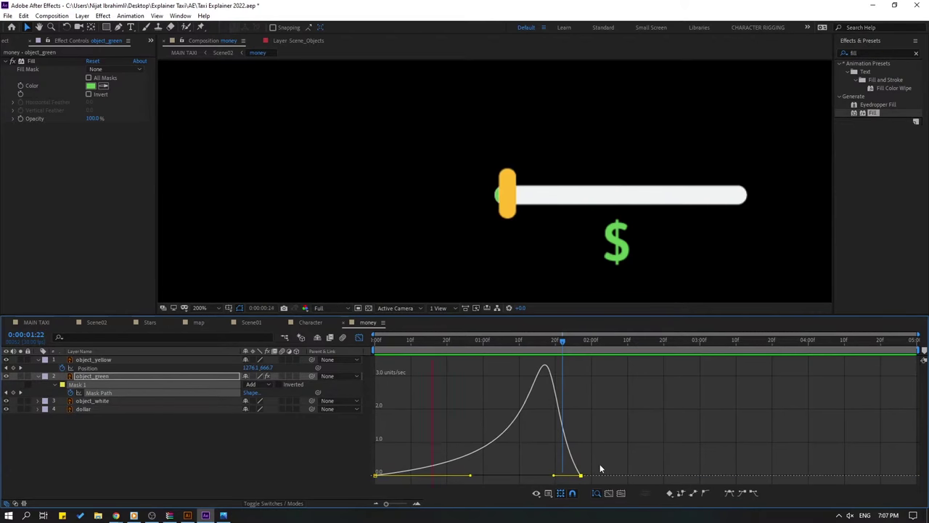
key(space)
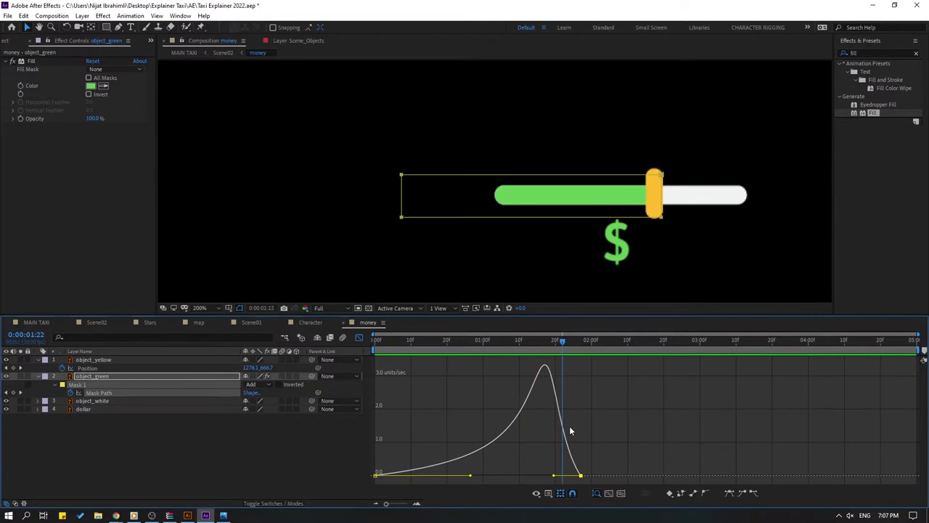
key(ctrl+z)
click(481, 341)
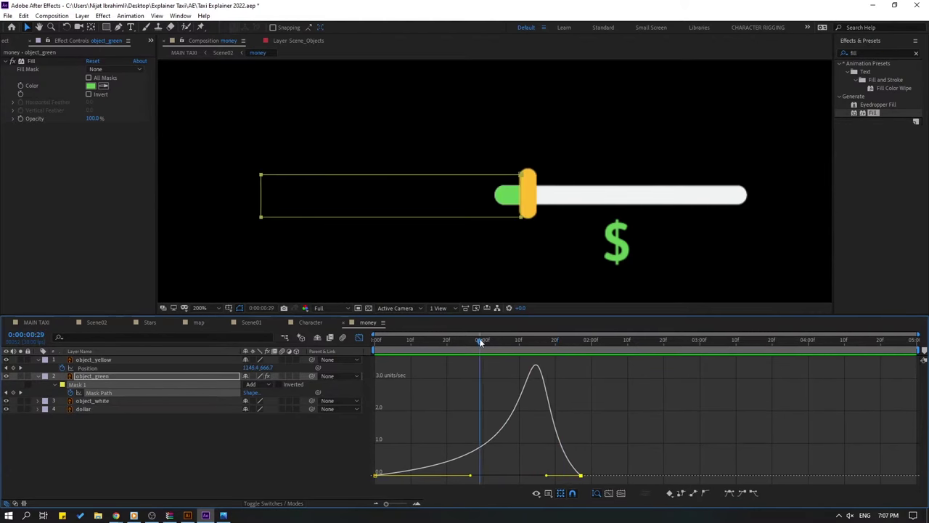
drag(481, 341, 558, 340)
Retune both Mask Path keyframes' ease influences and preview the fill with the knob.
drag(431, 440, 371, 479)
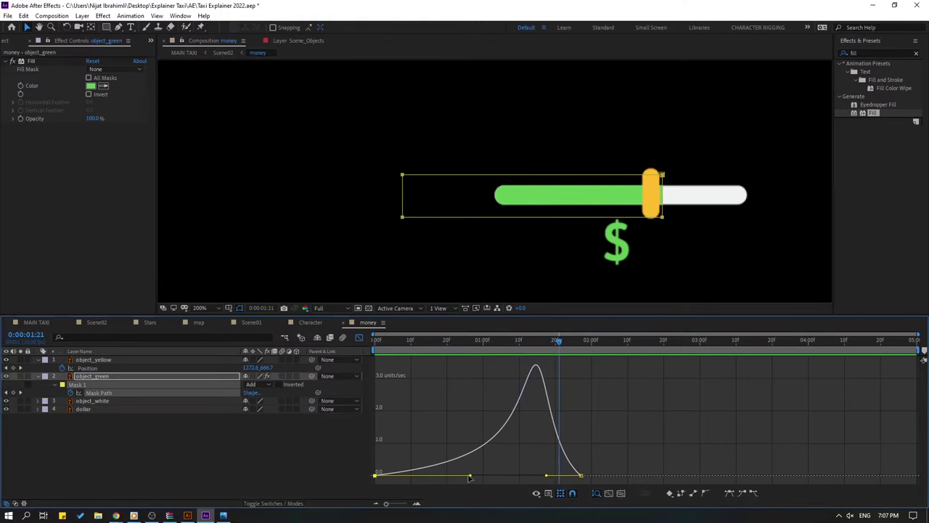
mouse_move(471, 477)
mouse_down()
mouse_move(480, 474)
mouse_move(459, 476)
mouse_up()
drag(546, 478, 555, 476)
key(space)
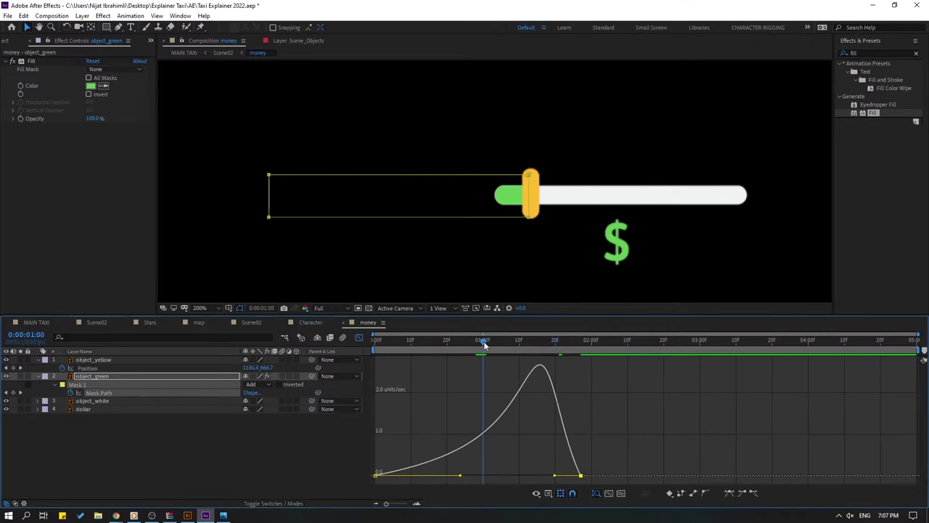
click(370, 350)
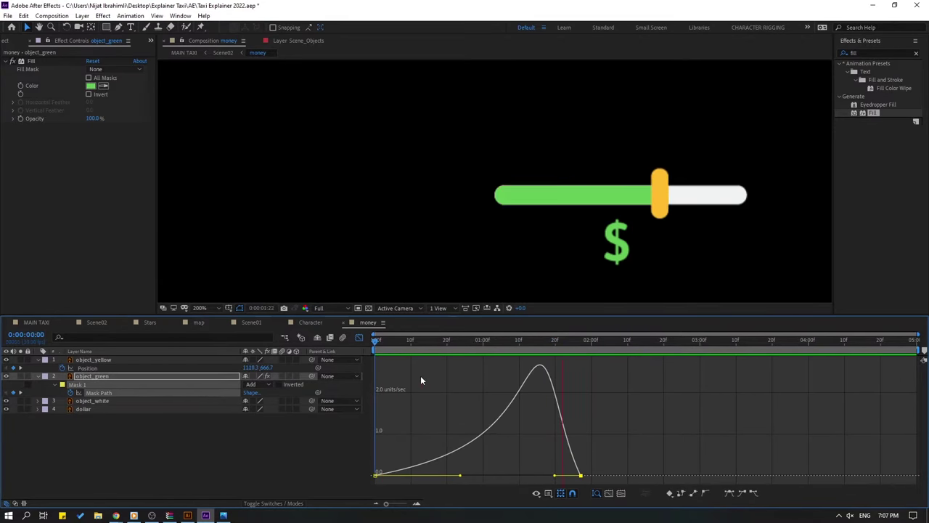
key(space)
Close the Graph Editor and collapse the object_yellow and object_green properties.
click(358, 339)
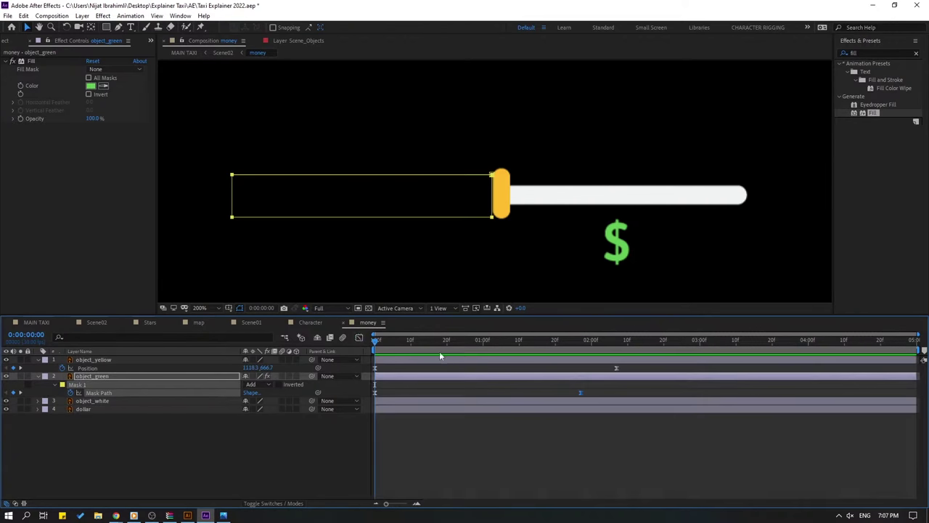
click(37, 361)
click(37, 368)
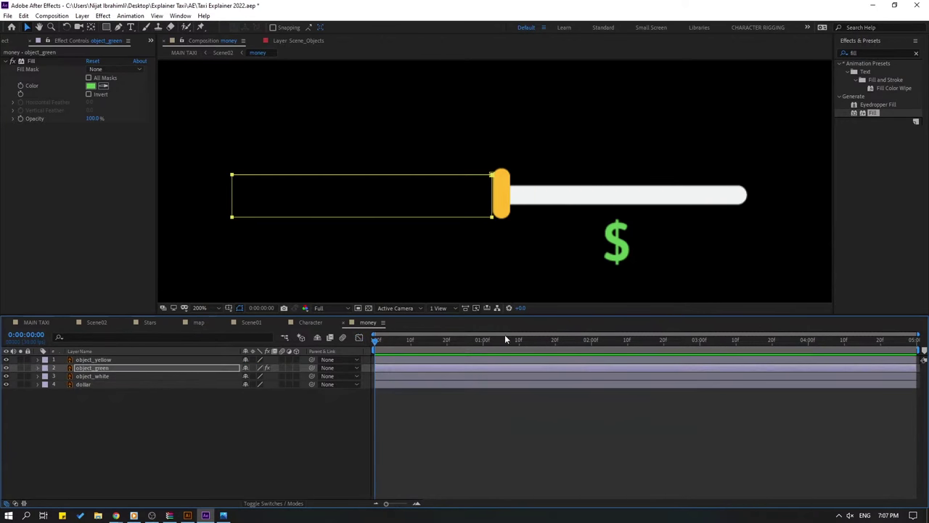
Move the dollar sign under the yellow knob and reveal its Scale property.
click(76, 405)
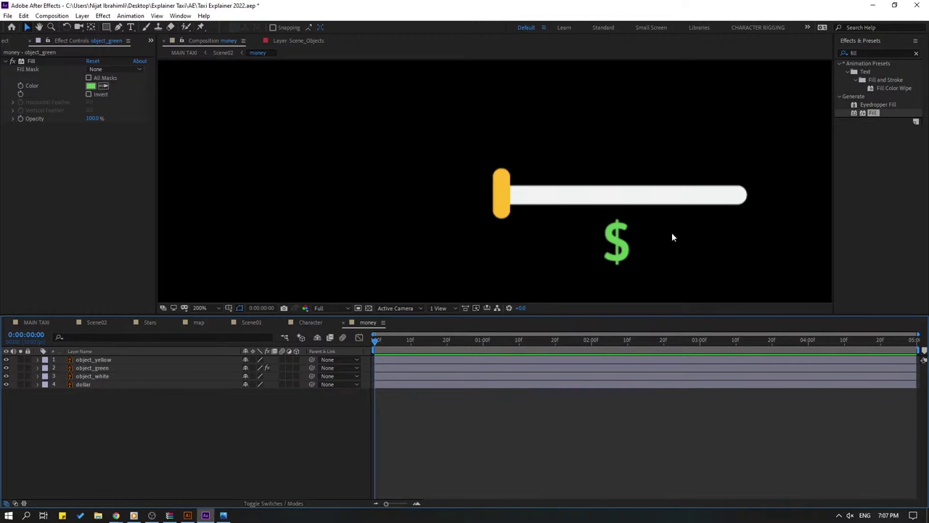
click(607, 254)
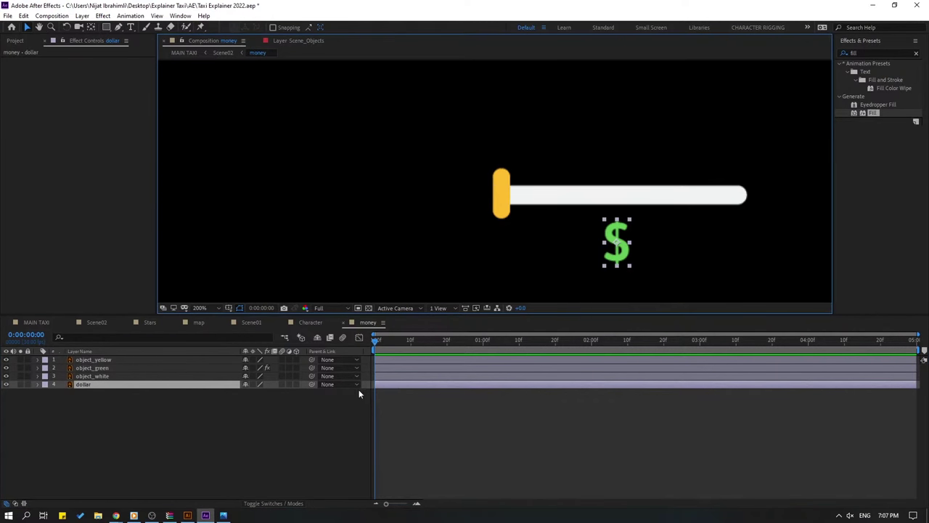
key(s)
drag(624, 263, 510, 260)
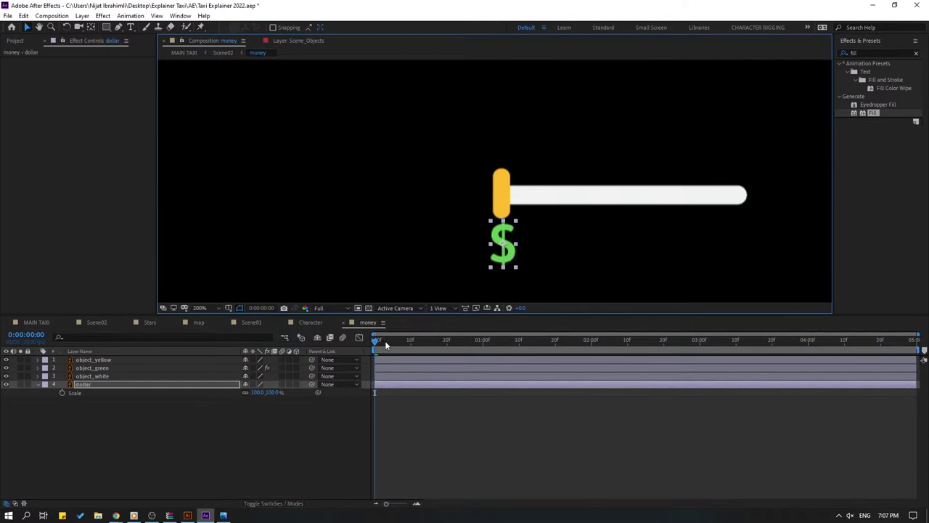
Keyframe the dollar's Scale at 100% at 1:27 and 0% at 0:00.
drag(386, 345, 312, 343)
click(63, 393)
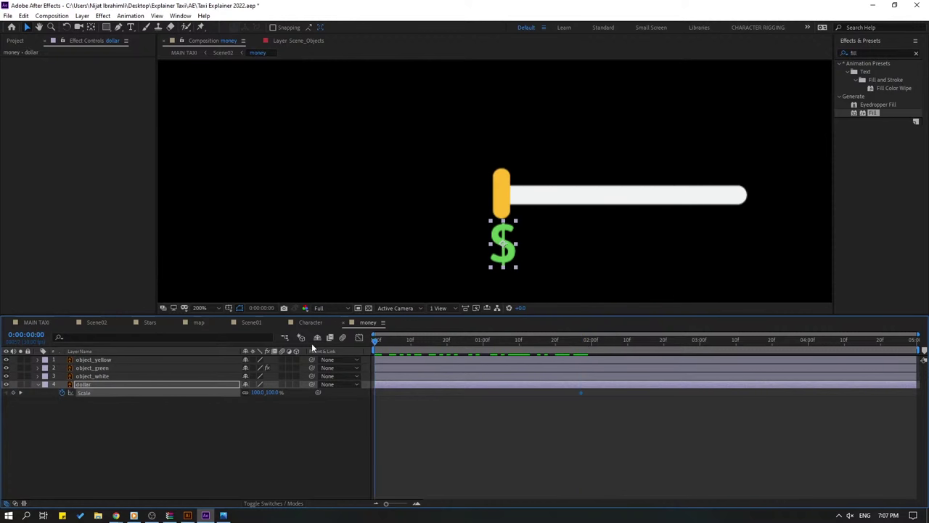
click(254, 393)
text(0)
key(Return)
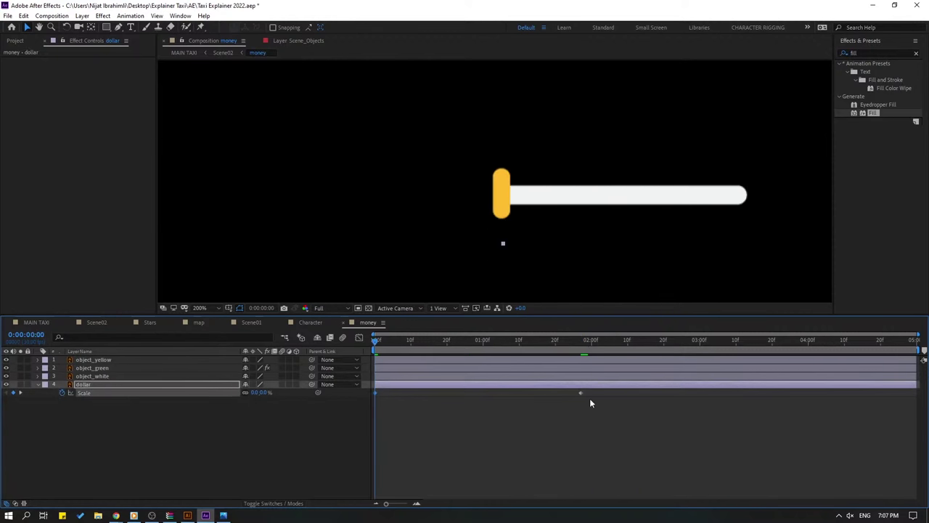
Apply Easy Ease to both dollar Scale keyframes.
drag(591, 401, 378, 413)
right_click(375, 393)
mouse_move(435, 385)
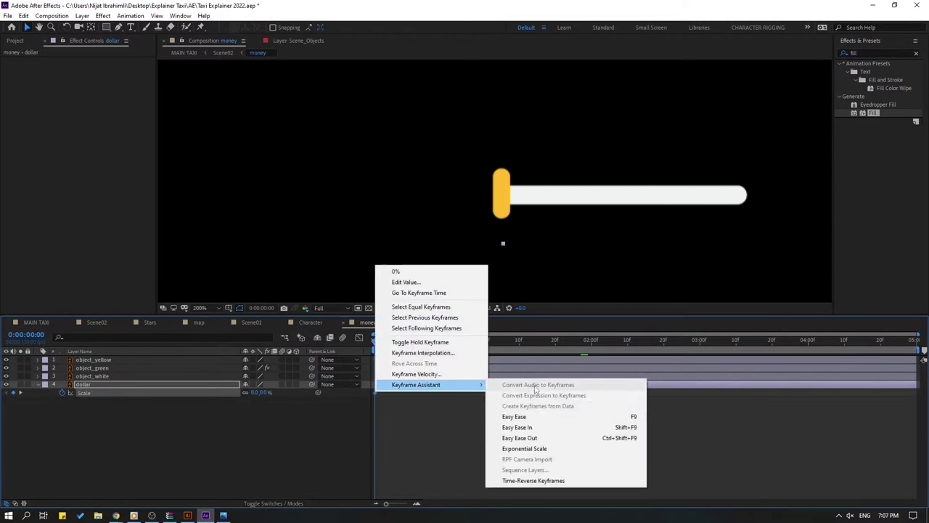
click(529, 417)
Parent the dollar layer to object_yellow with the pick whip.
click(305, 407)
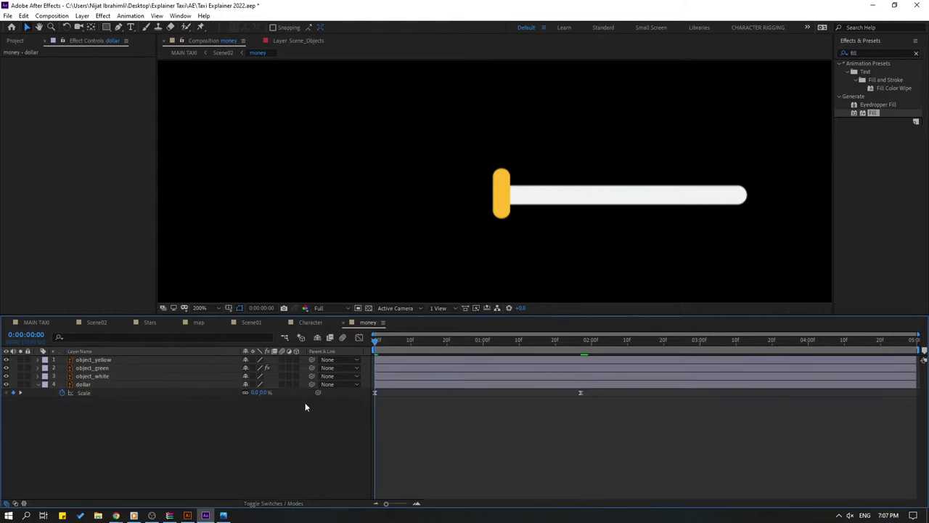
click(287, 387)
drag(311, 383, 96, 360)
Preview the dollar growing with the knob, checking the frame at 1:12.
key(space)
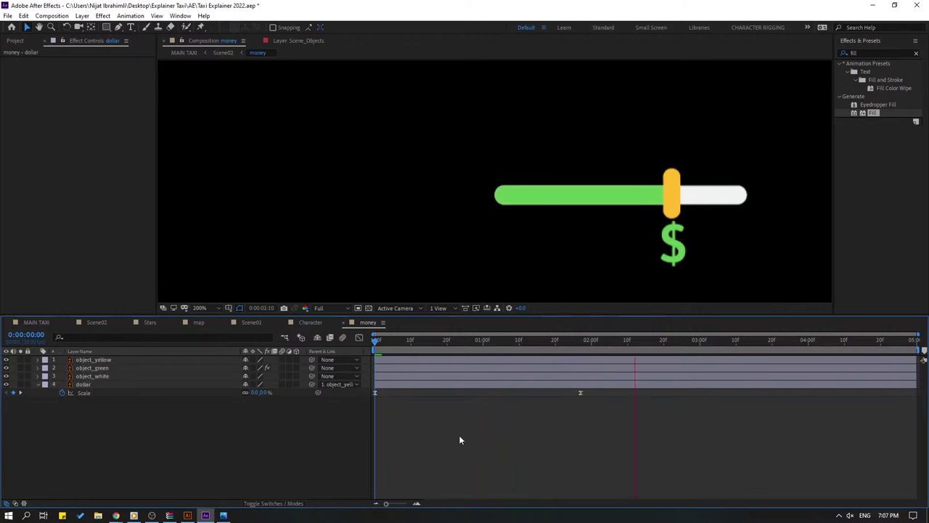
key(space)
key(space)
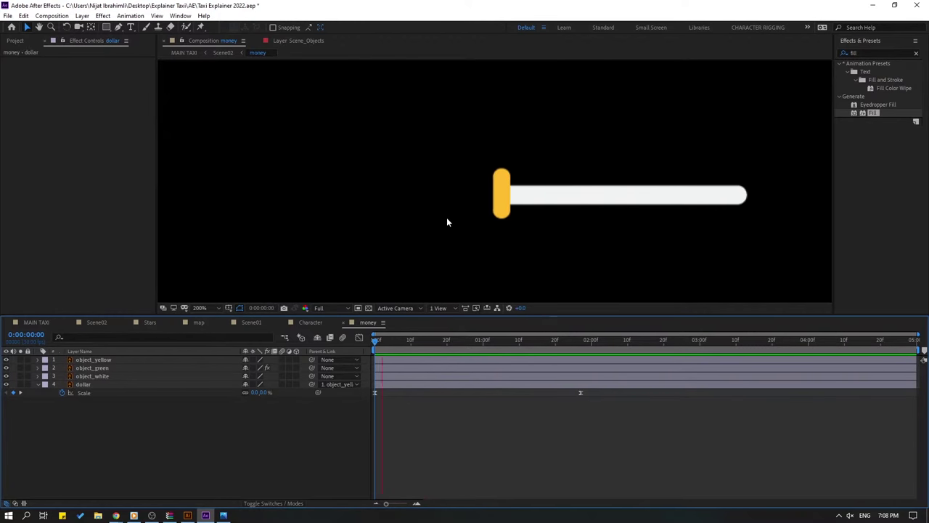
key(comma)
key(space)
drag(560, 341, 526, 341)
key(period)
Duplicate the dollar layer, start the copy slightly later, and shift it left beside the original.
click(121, 384)
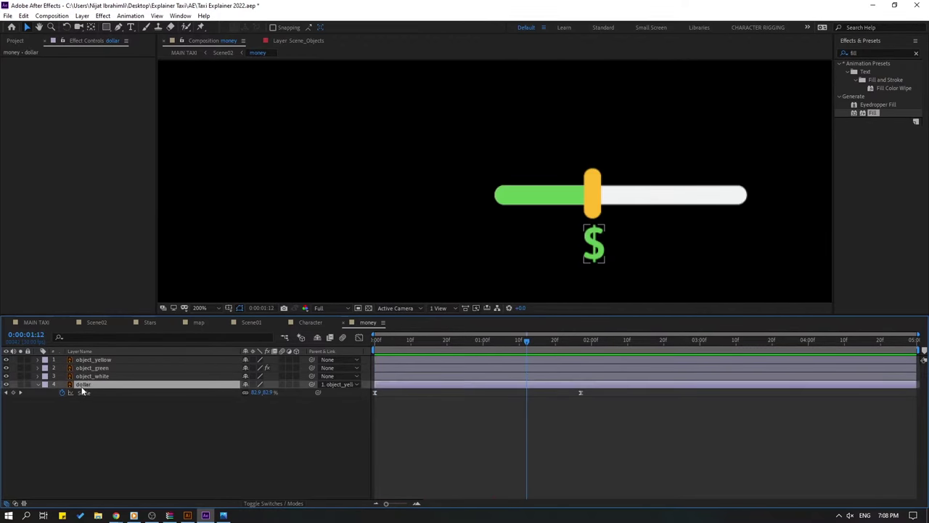
key(ctrl+d)
drag(385, 383, 393, 387)
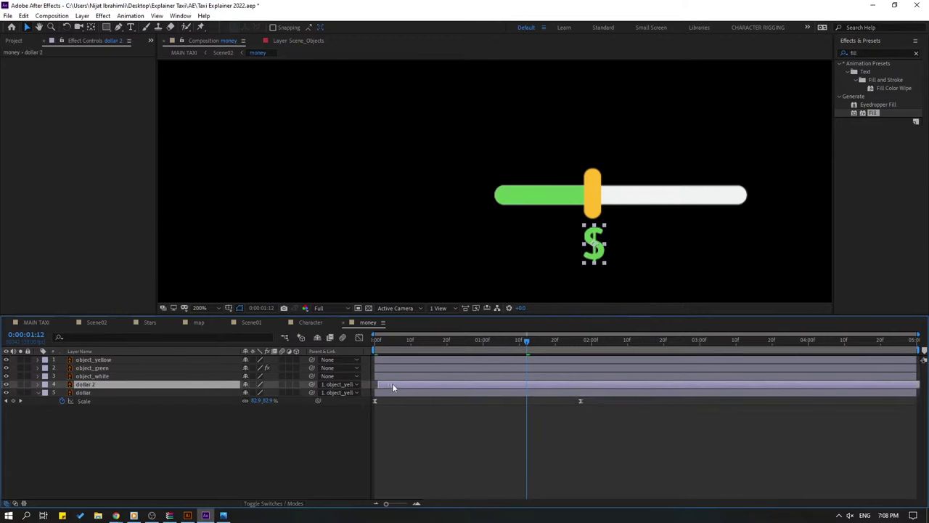
key(p)
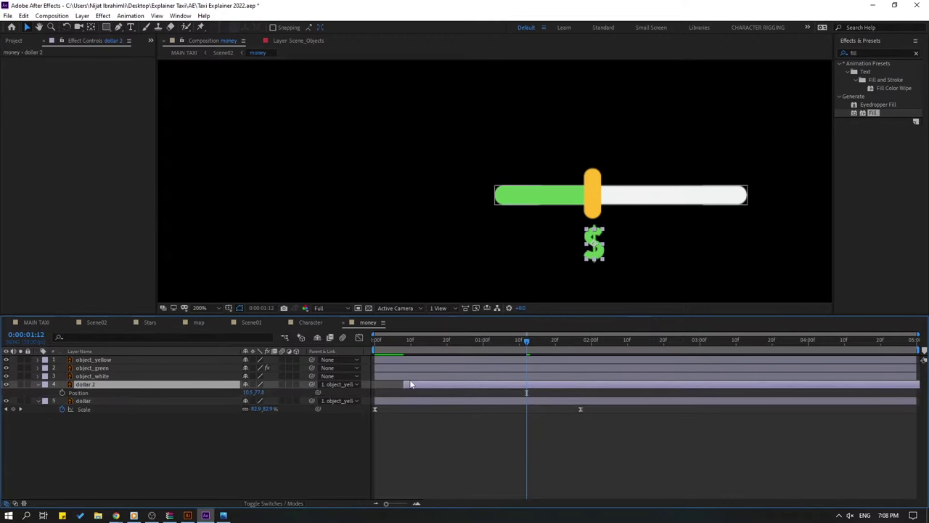
key(Left)
key(Left)
key(Left)
key(shift+Left)
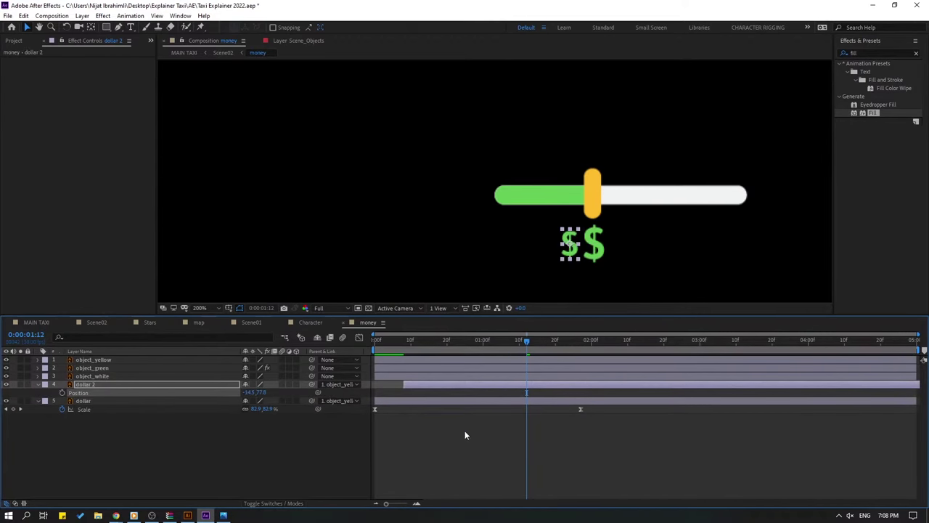
key(space)
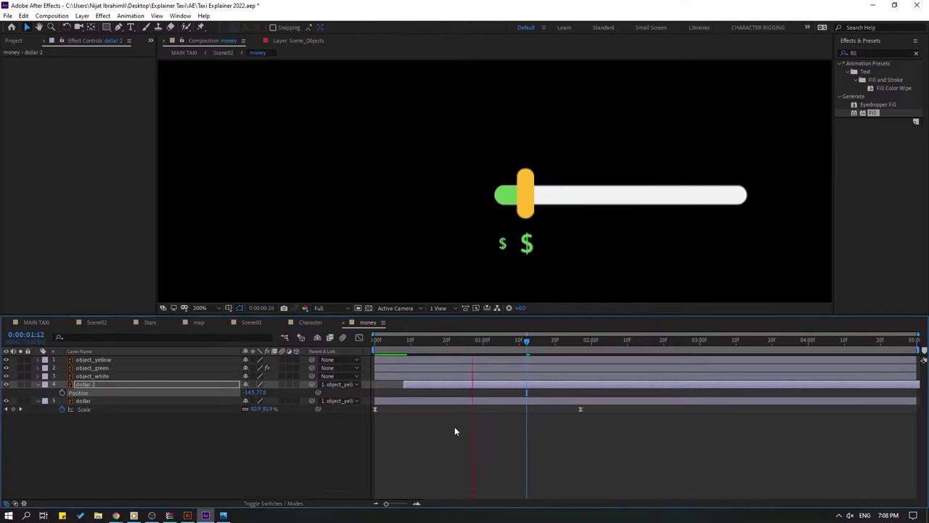
key(space)
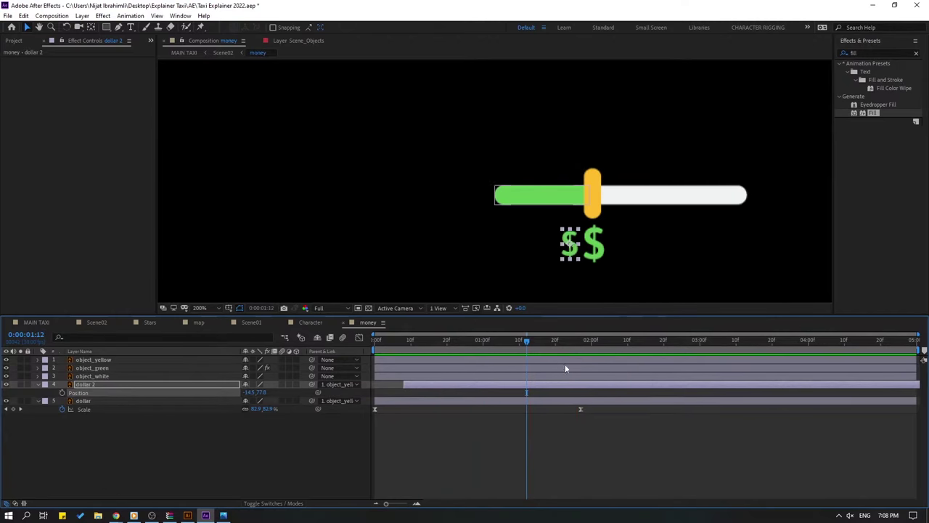
Set dollar 2's final Scale keyframe to 70% and preview both growing signs.
key(s)
click(609, 340)
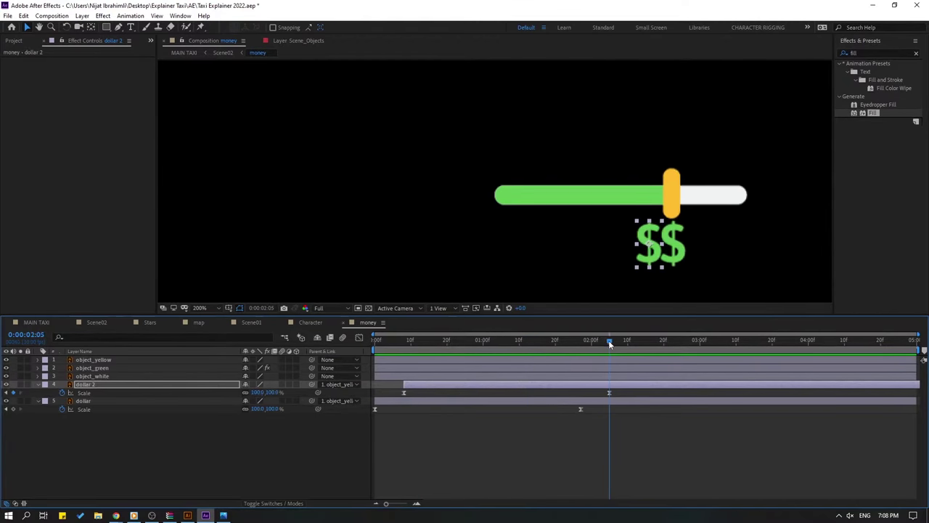
click(258, 393)
text(0)
key(Return)
click(257, 396)
text(90)
key(Return)
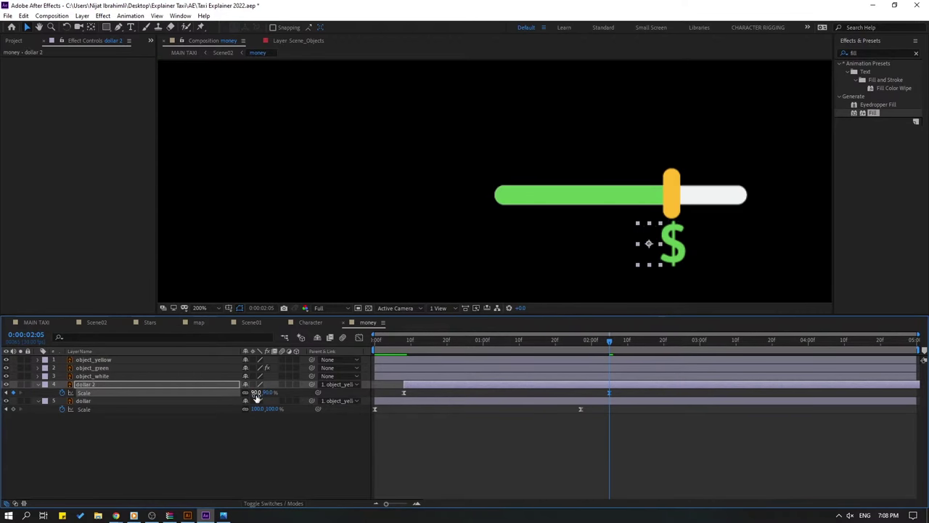
click(257, 395)
text(70)
key(Return)
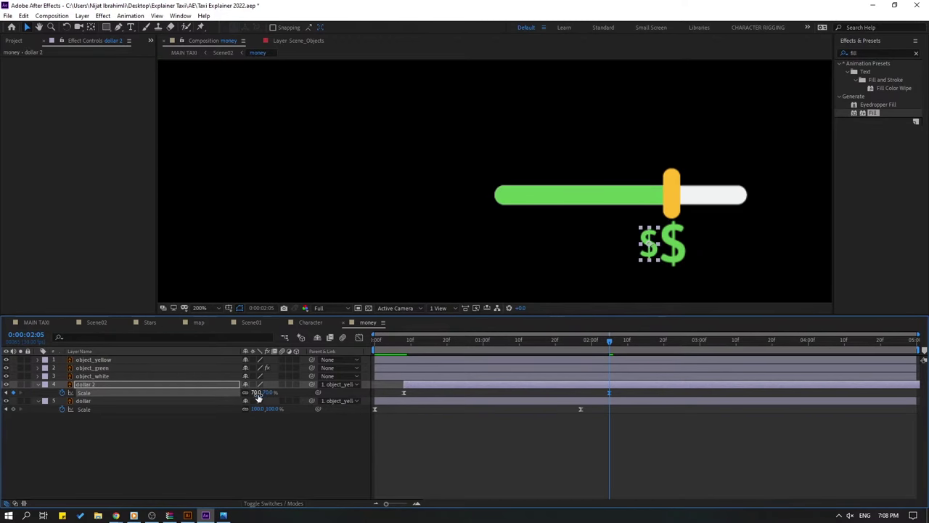
click(508, 475)
key(space)
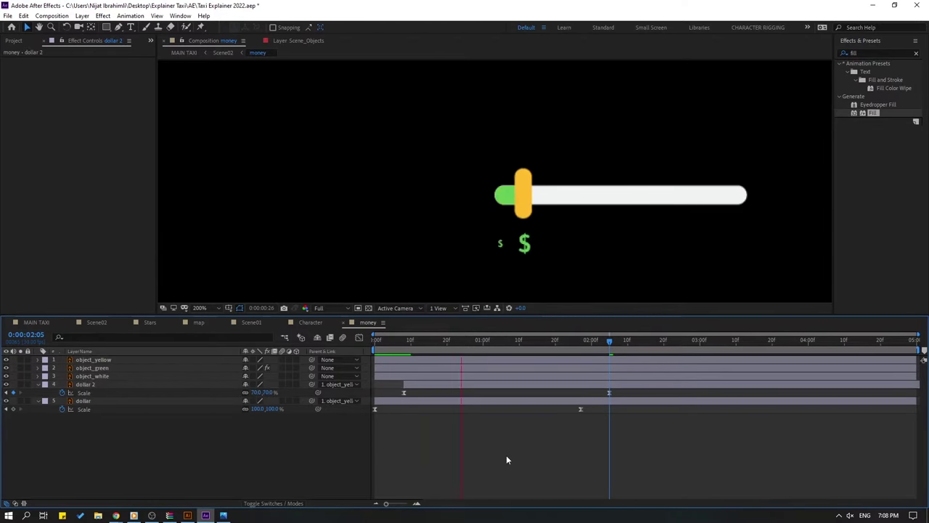
click(408, 396)
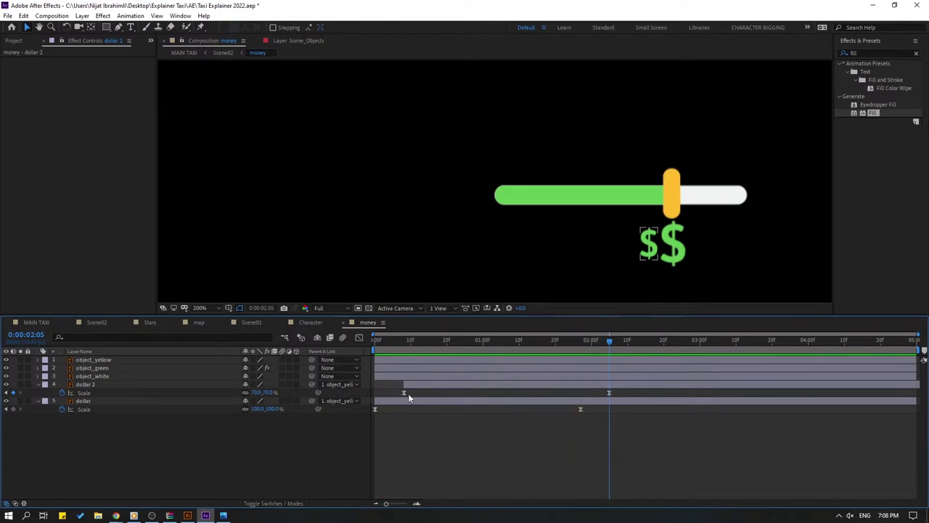
Duplicate dollar 2 into a later-starting dollar 3 placed further left, with dollar 2 in between.
click(138, 387)
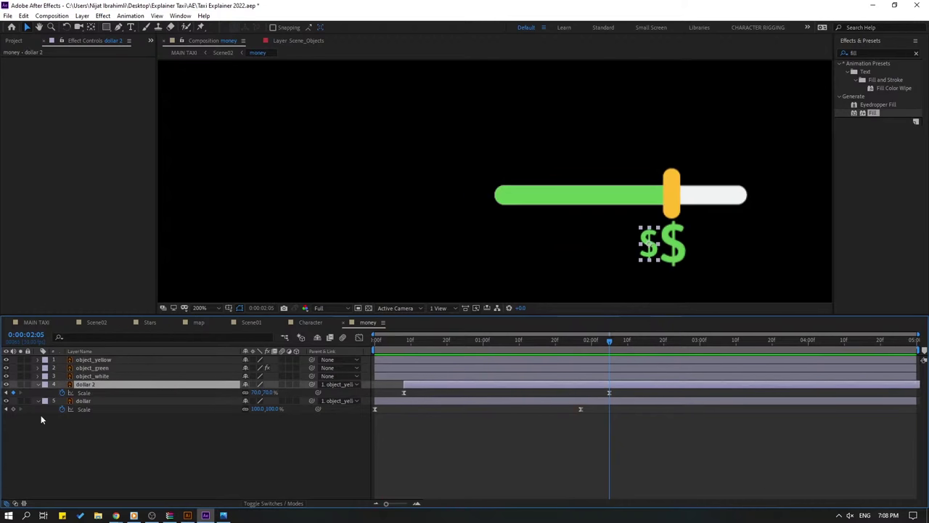
key(ctrl+d)
drag(404, 384, 439, 384)
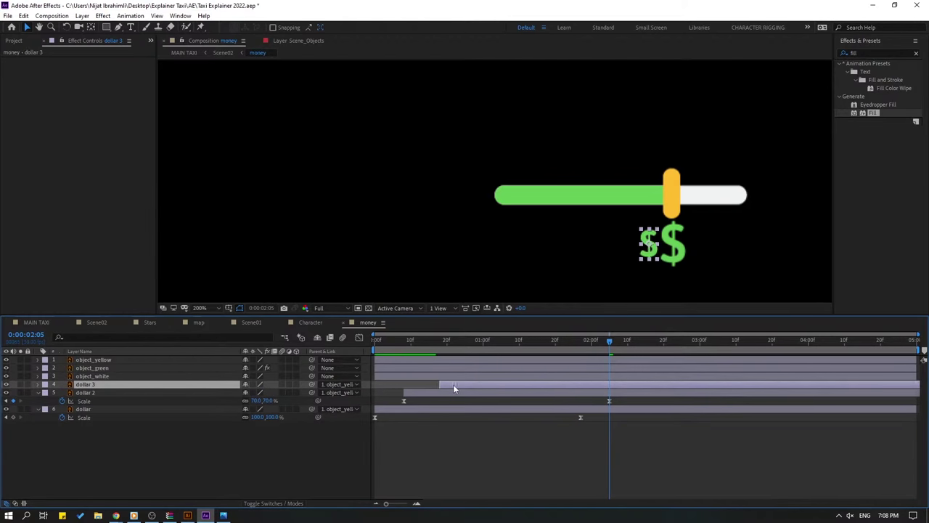
key(alt+shift+p)
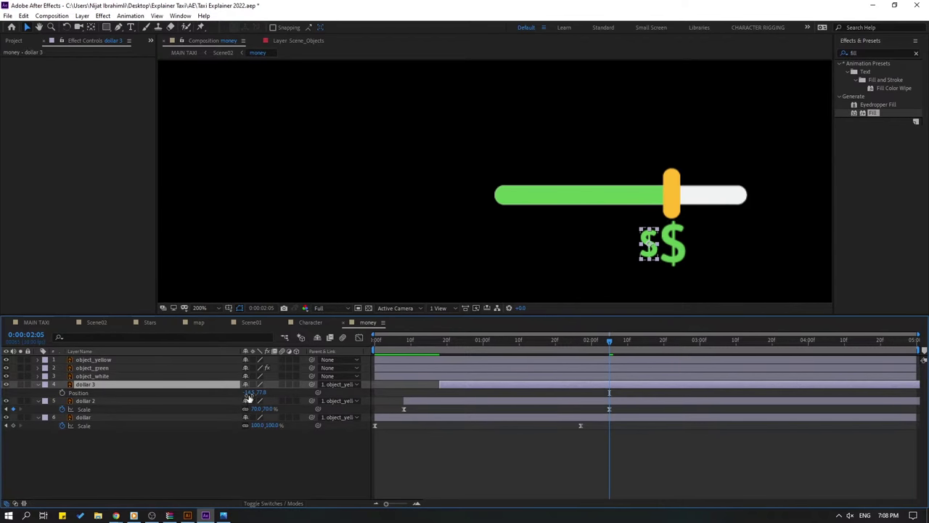
drag(249, 396, 234, 409)
click(442, 403)
key(p)
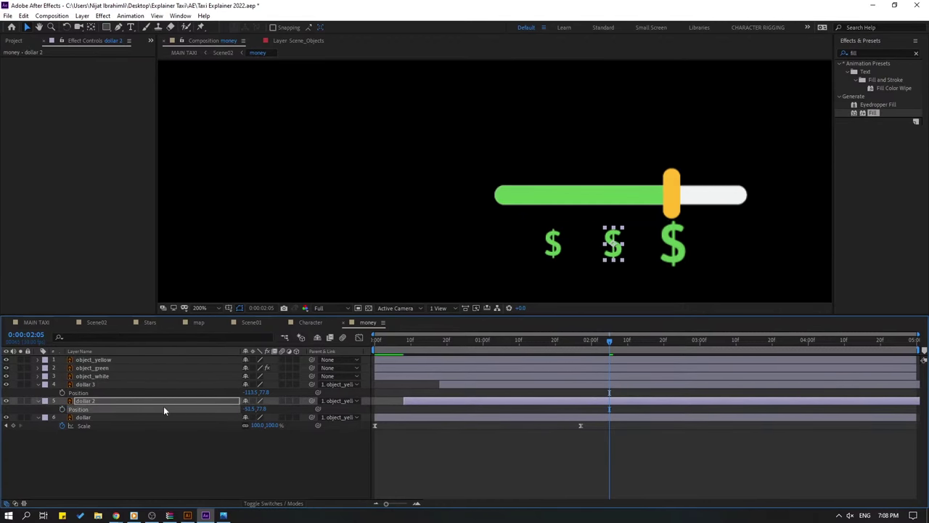
Set dollar 3's final Scale keyframe to 40%.
click(85, 384)
key(s)
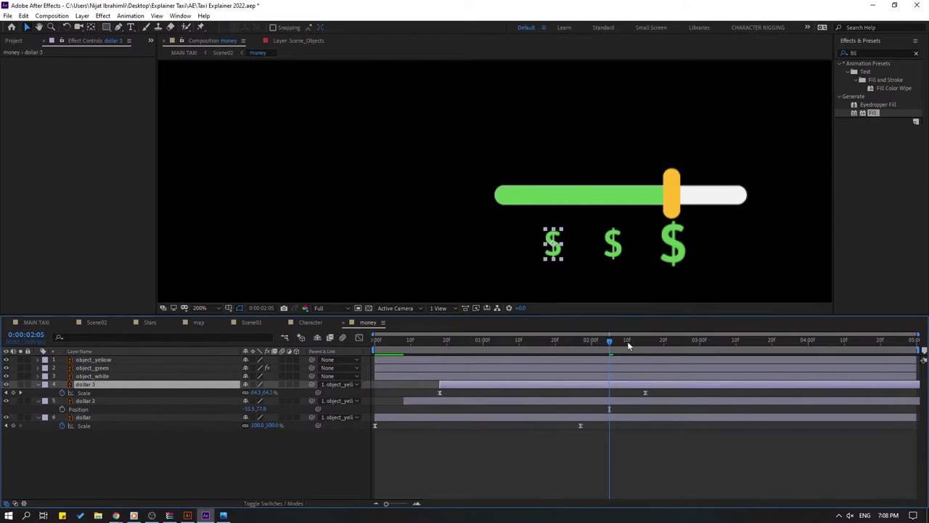
drag(629, 342, 645, 346)
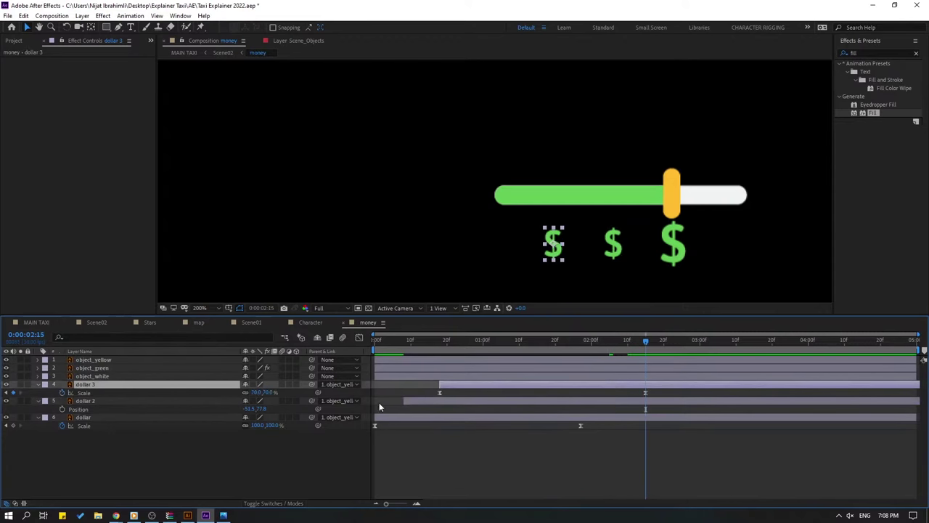
click(256, 392)
text(40)
key(Return)
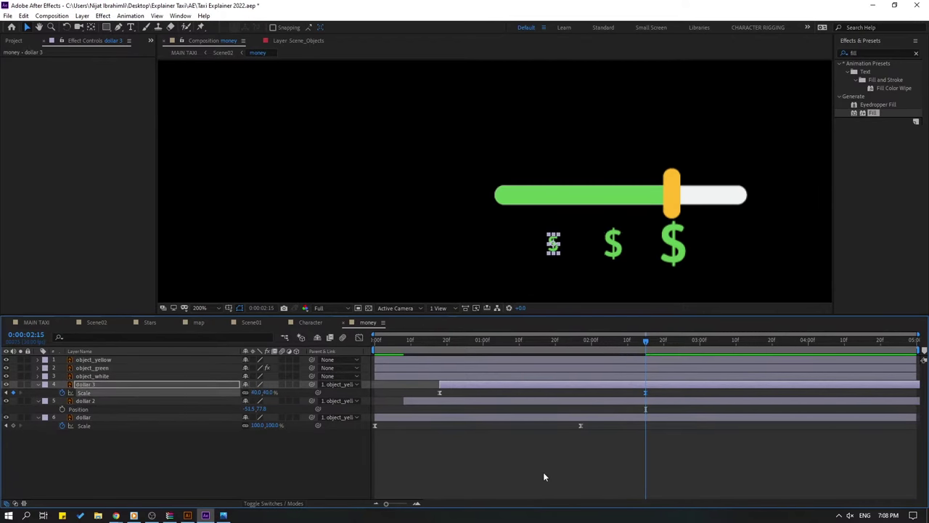
click(209, 309)
Fit the viewer and mark a region of interest around the slider and its three dollar signs.
click(207, 329)
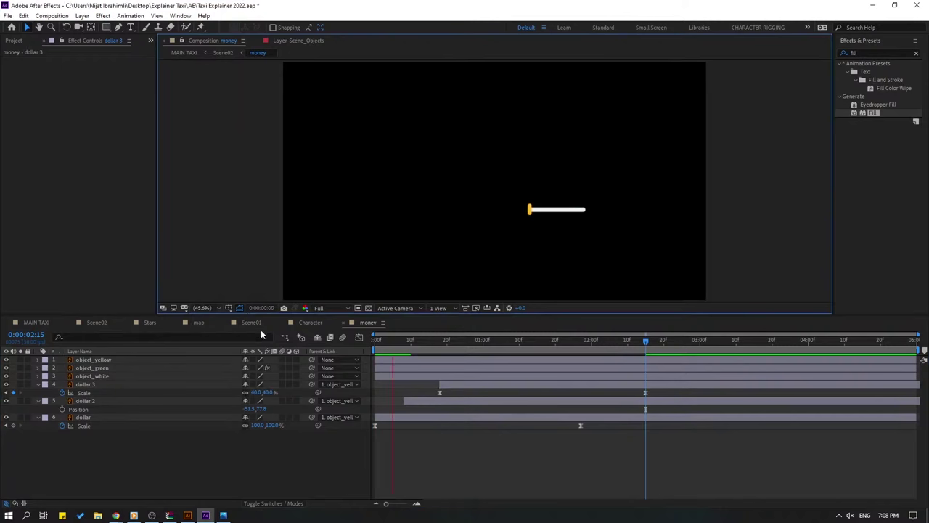
scroll(565, 265, up, 1)
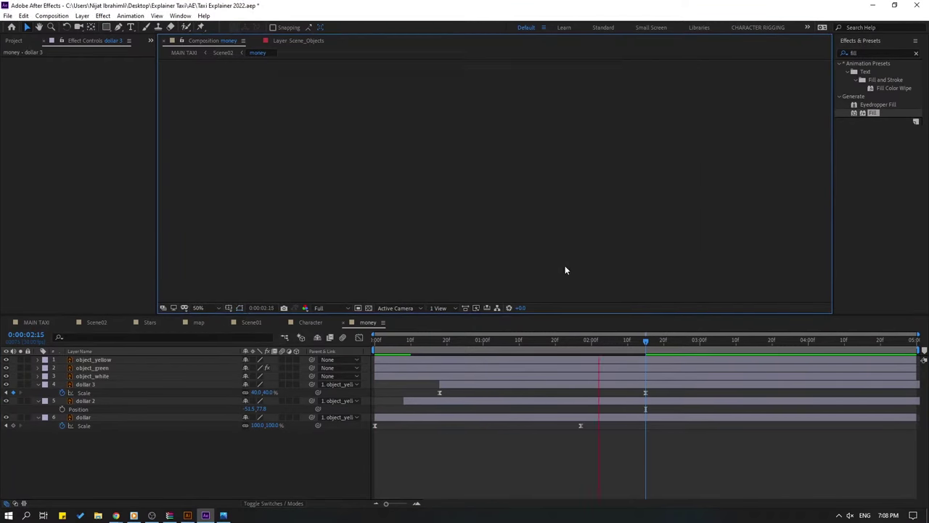
scroll(597, 274, up, 2)
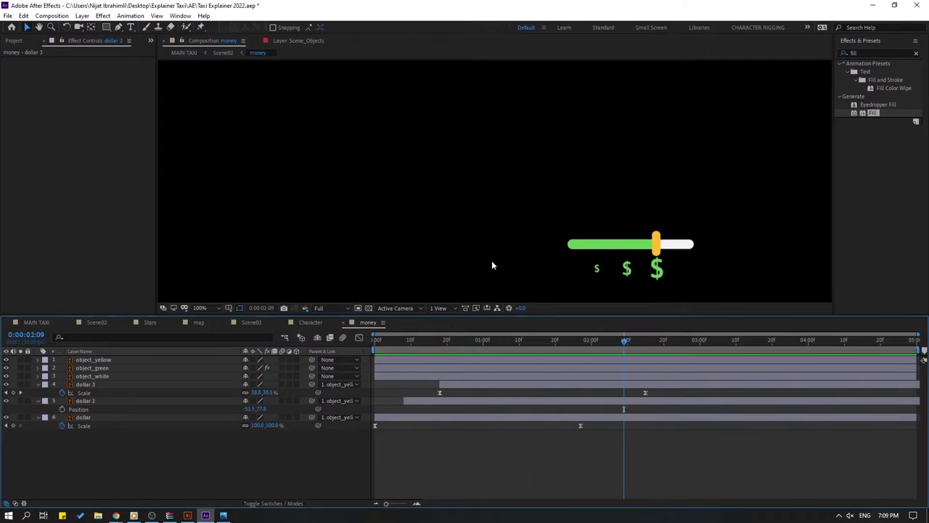
scroll(488, 269, down, 2)
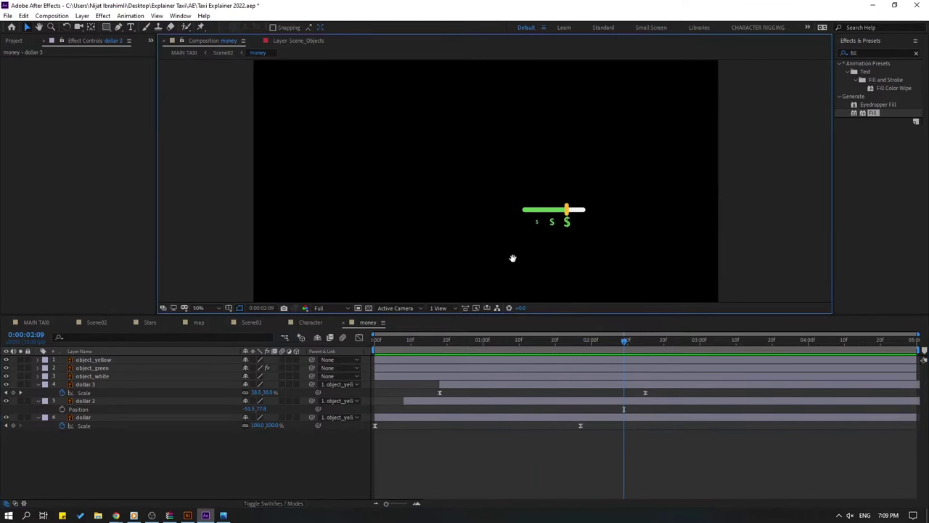
scroll(436, 286, right, 2)
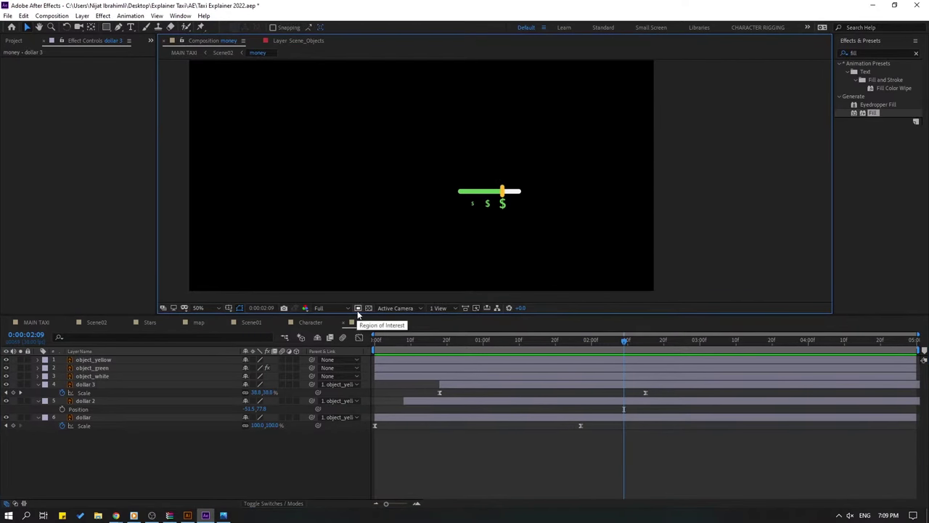
click(358, 309)
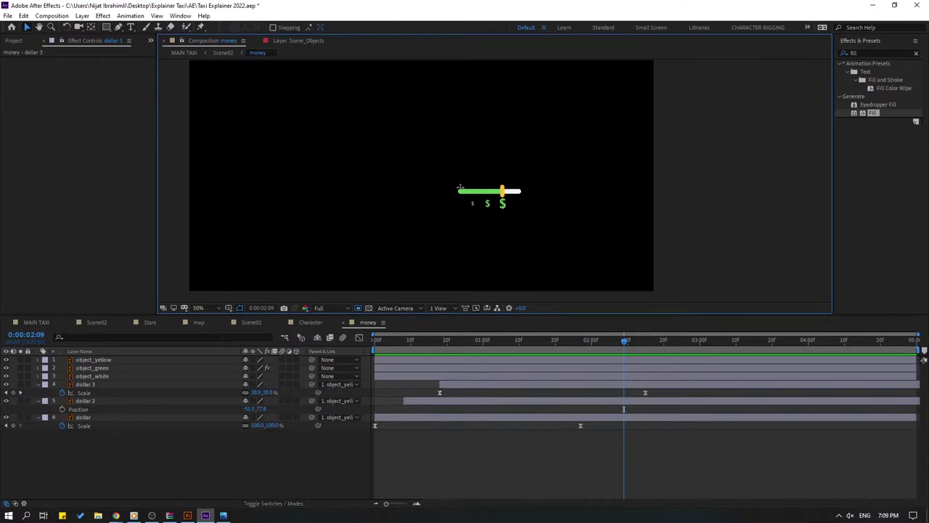
drag(442, 165, 529, 215)
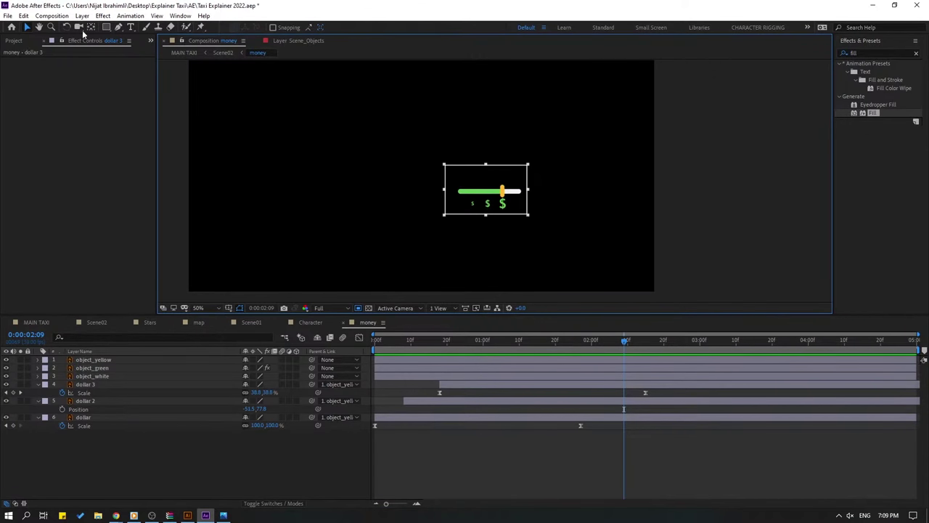
Crop the money comp to the region of interest and preview the result.
click(51, 16)
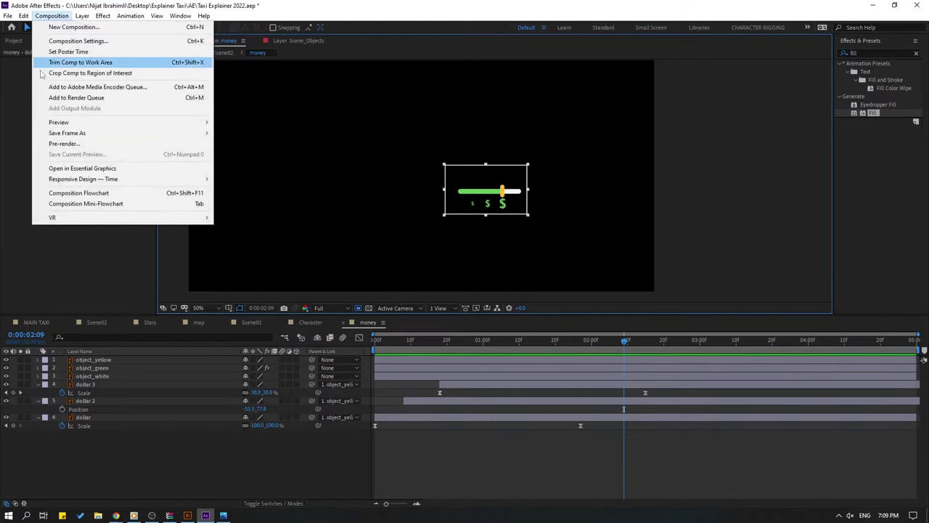
click(121, 74)
key(slash)
key(space)
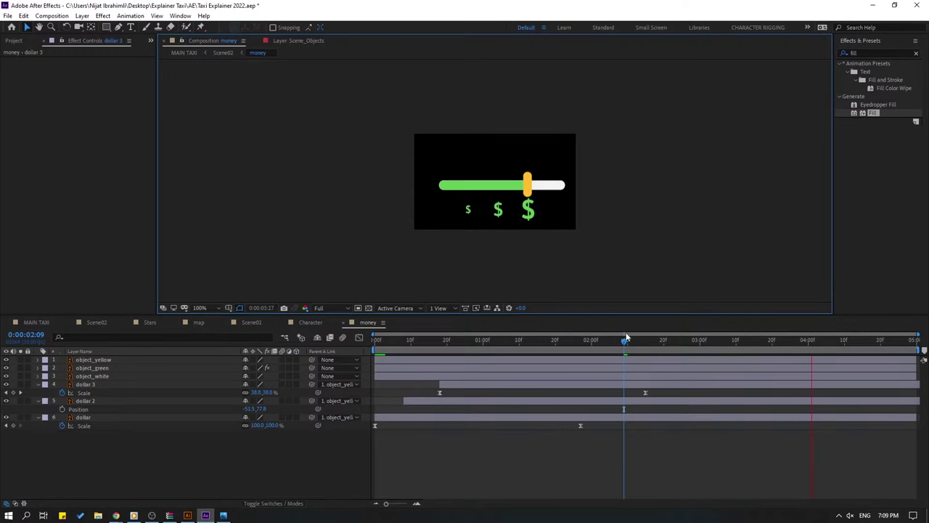
click(342, 338)
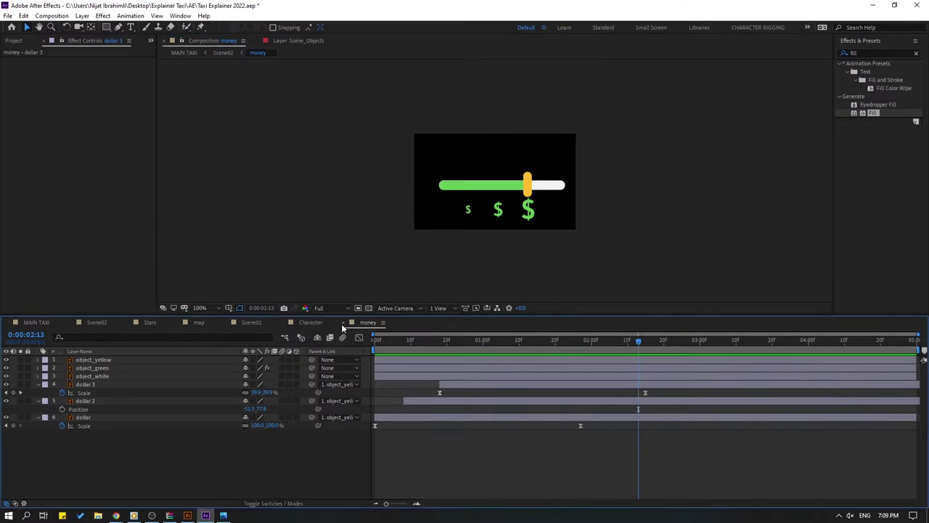
Close the money and Character tabs, make Character visible in Scene02, and move the money bar lower right.
click(342, 324)
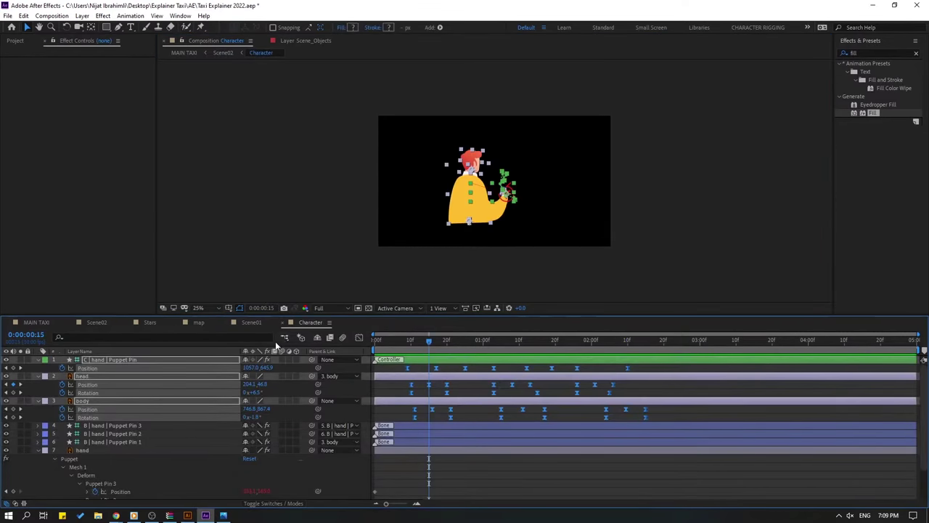
click(283, 324)
click(96, 322)
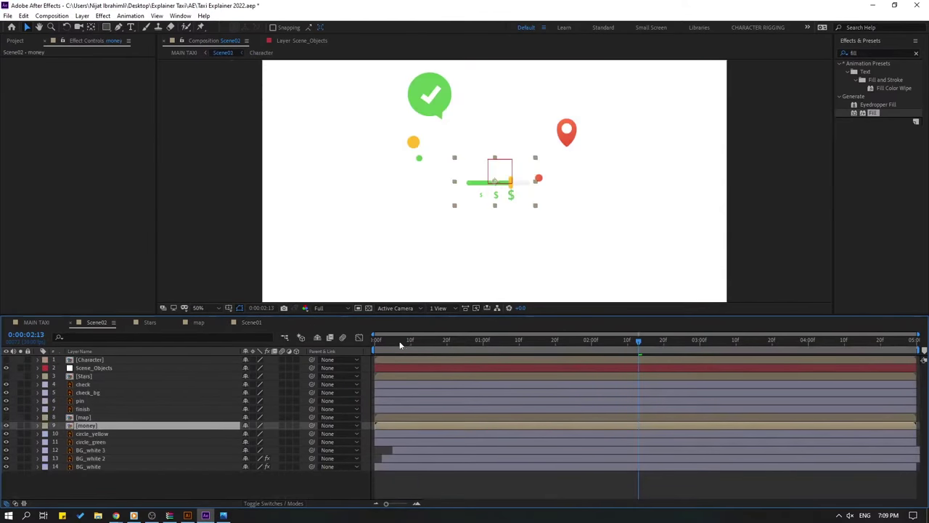
drag(399, 342, 502, 362)
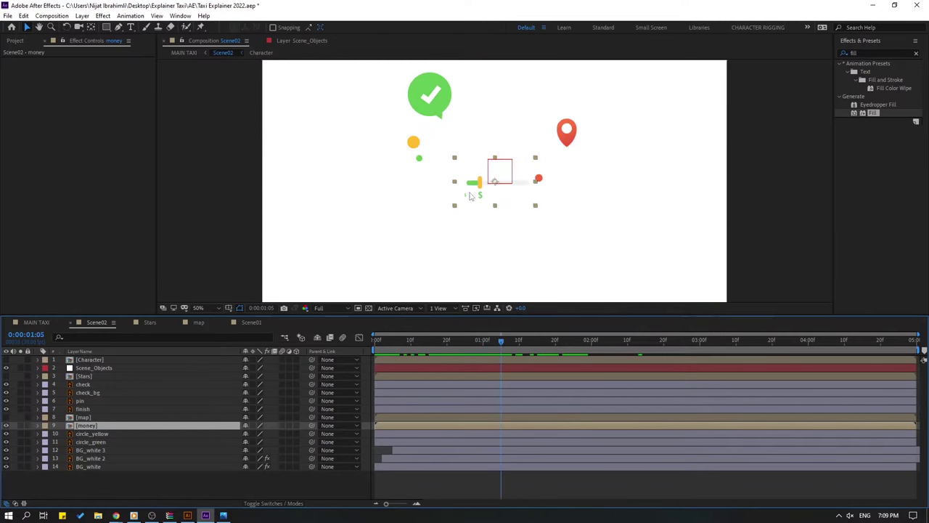
click(6, 361)
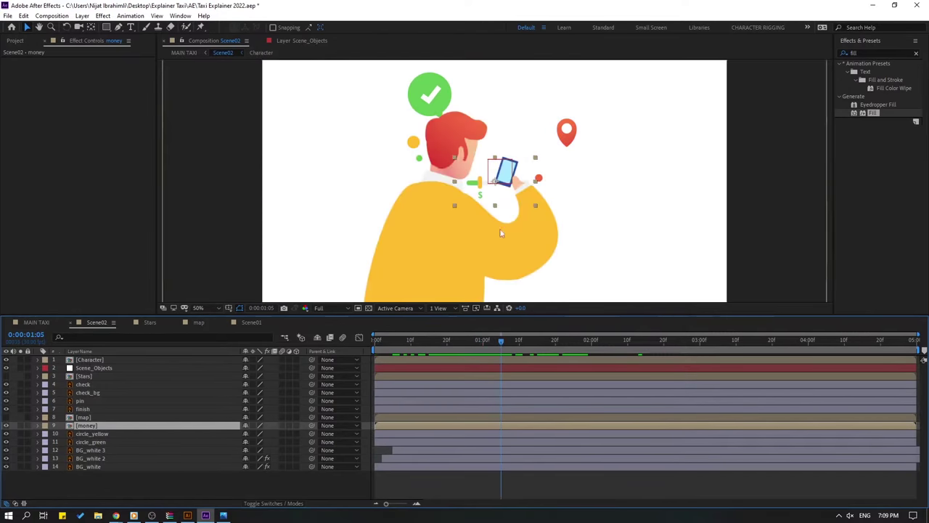
drag(479, 183, 593, 260)
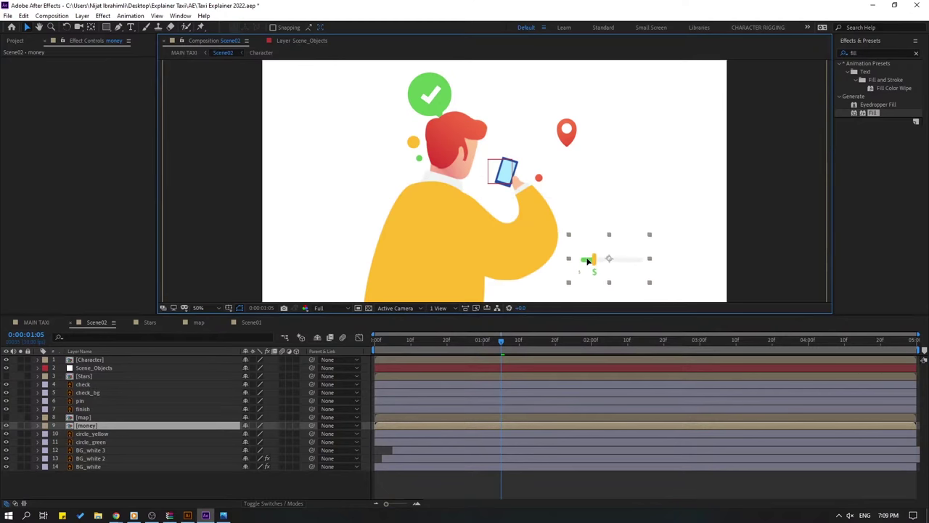
Check the taxi app reference image in Illustrator.
click(187, 516)
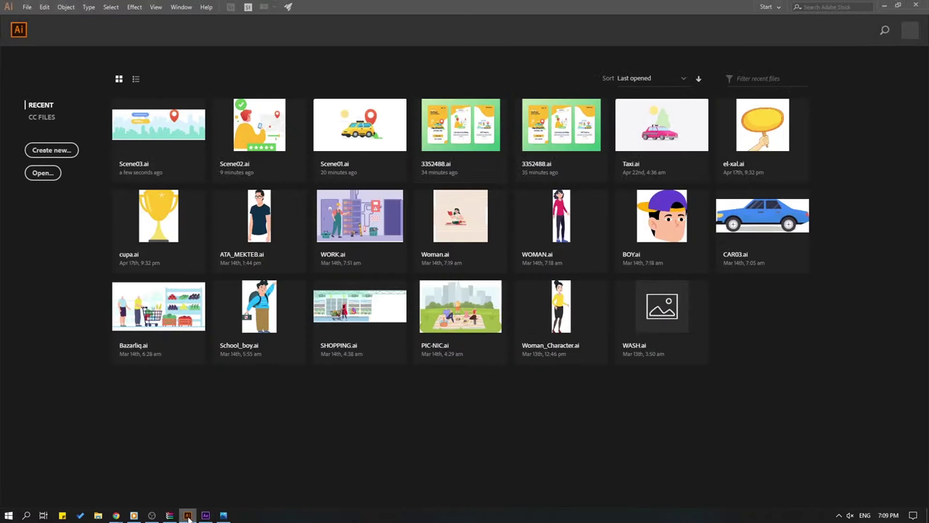
click(224, 516)
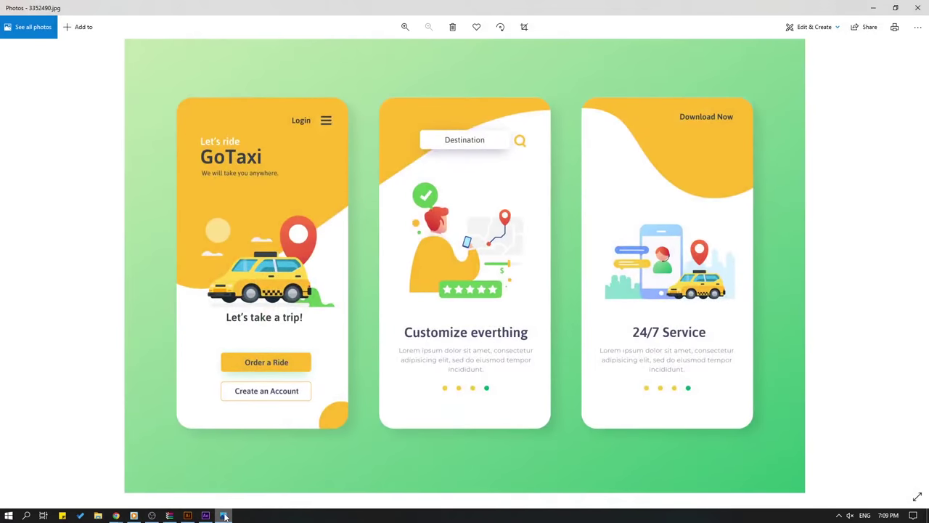
click(224, 516)
Scale the money layer to 156%, nudge it right, and show its Position at Scene02's start.
click(205, 515)
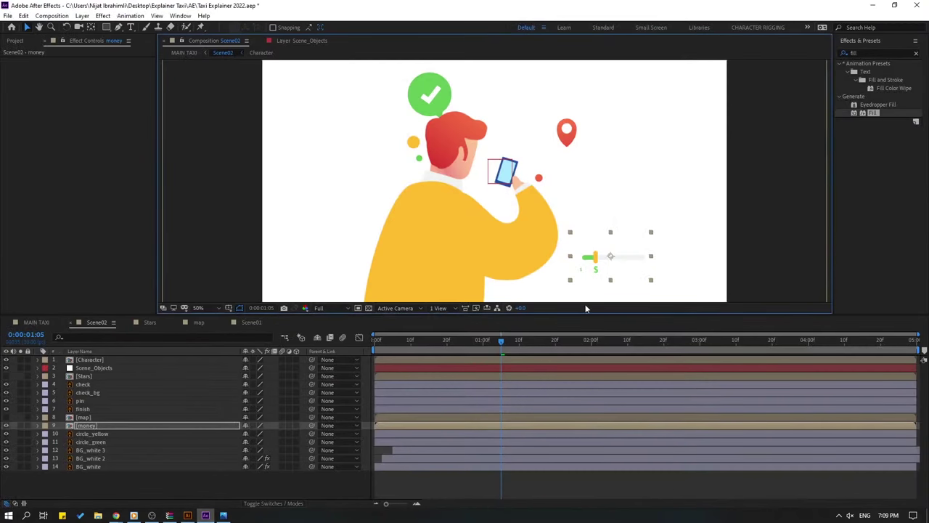
key(s)
drag(260, 433, 271, 433)
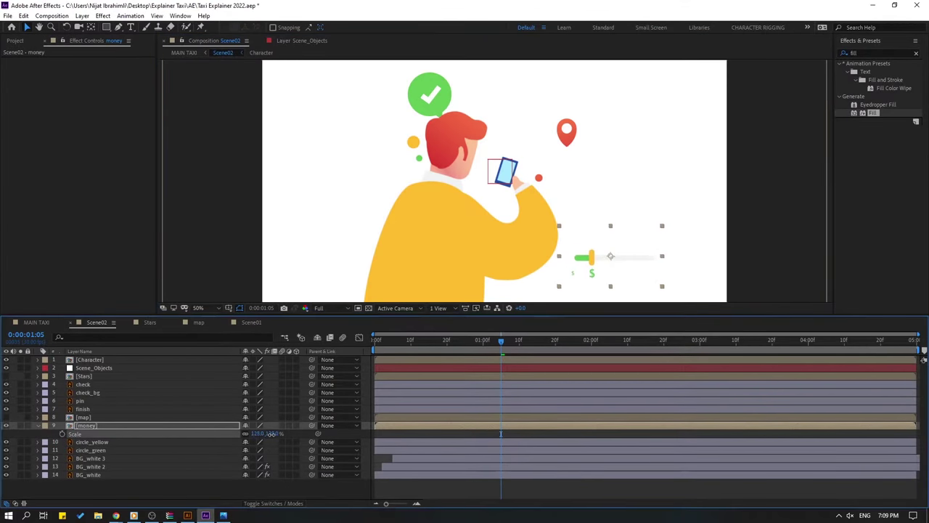
drag(581, 270, 597, 272)
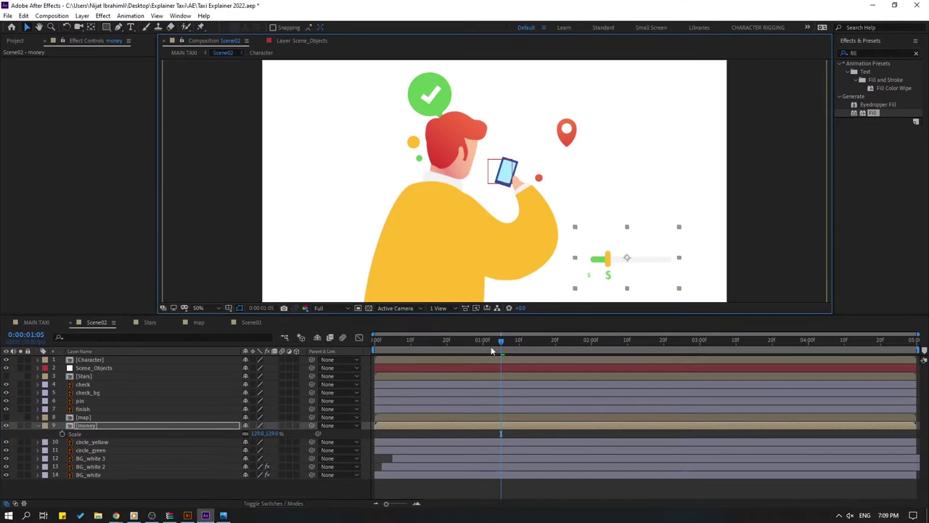
drag(249, 434, 269, 434)
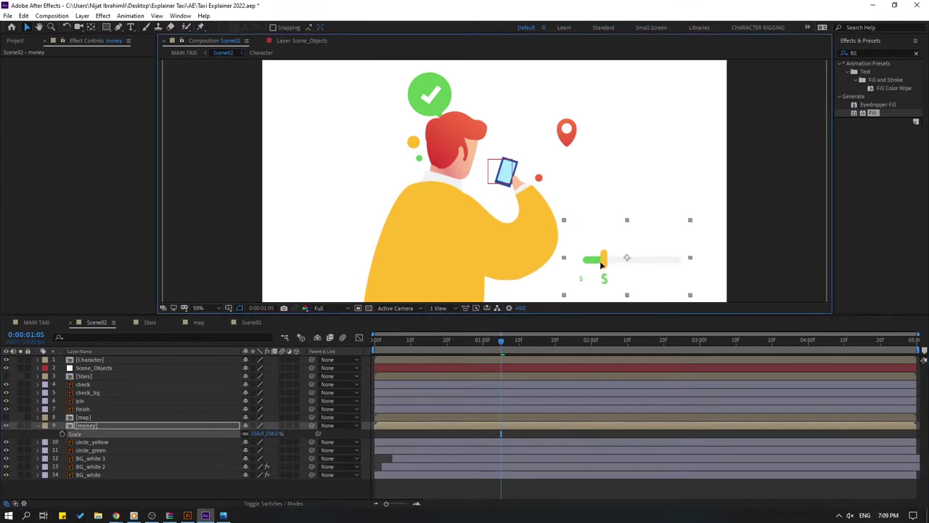
key(p)
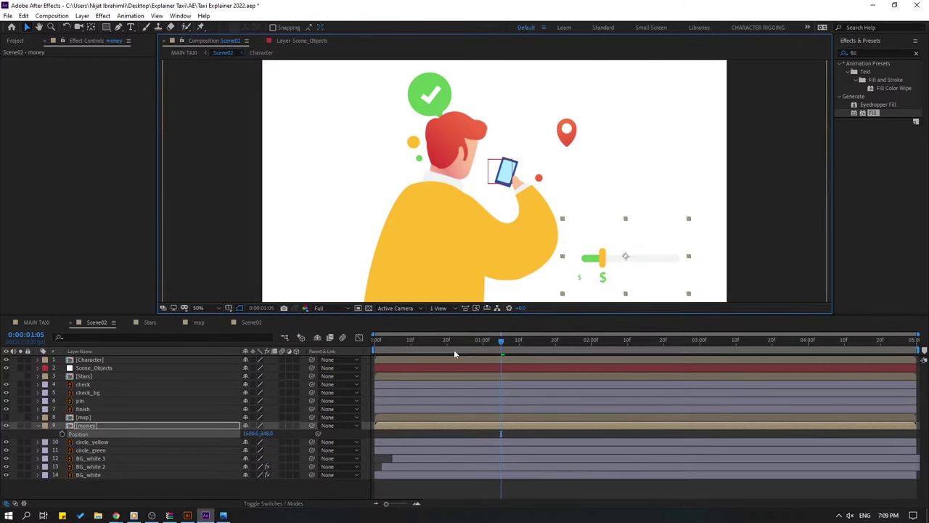
drag(454, 349, 375, 346)
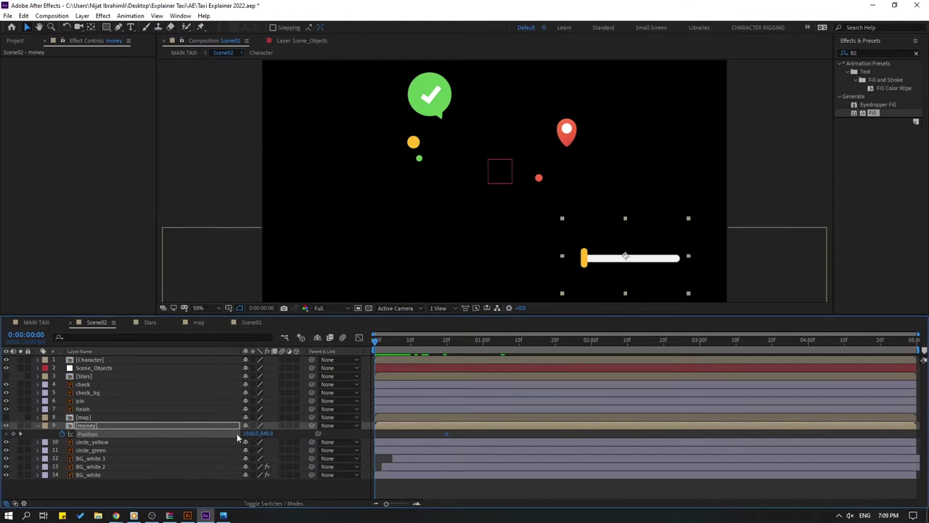
Start the money bar off-screen right and apply Easy Ease to both Position keyframes with a sharper speed peak.
drag(249, 433, 541, 434)
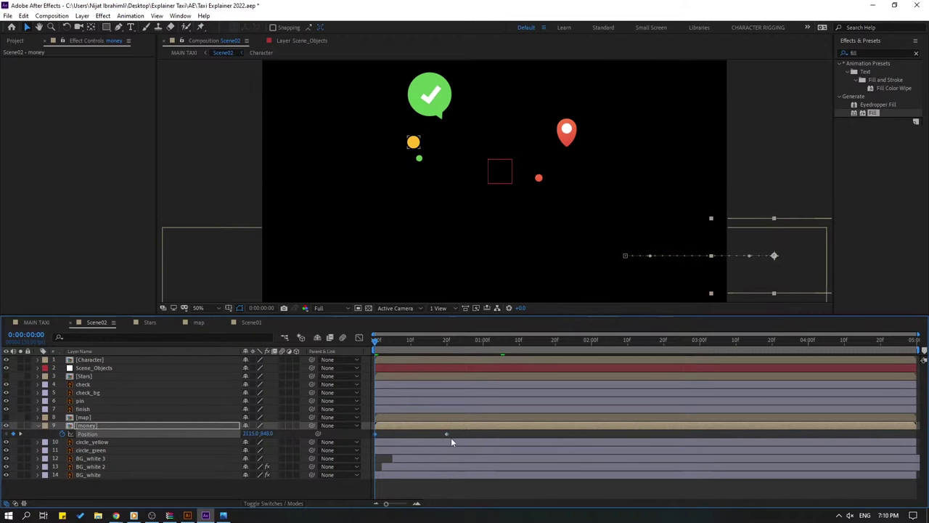
drag(457, 432, 407, 448)
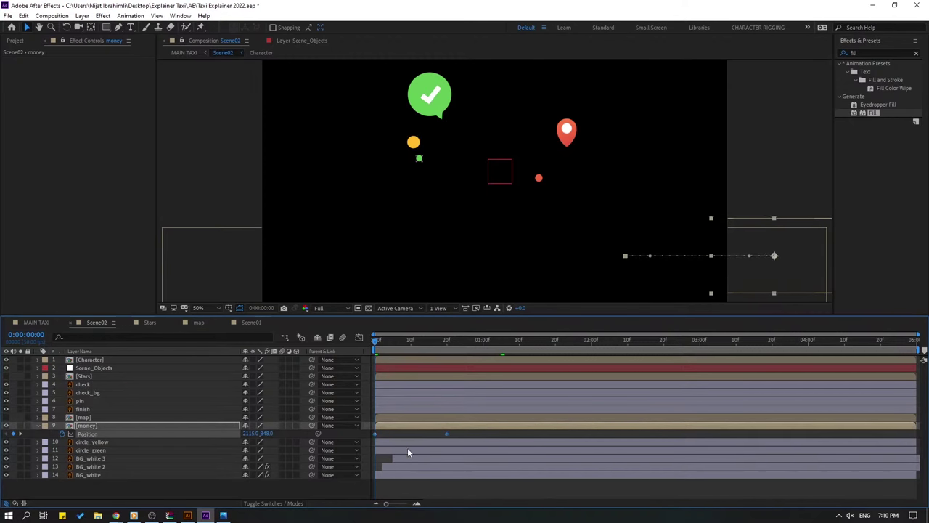
right_click(448, 437)
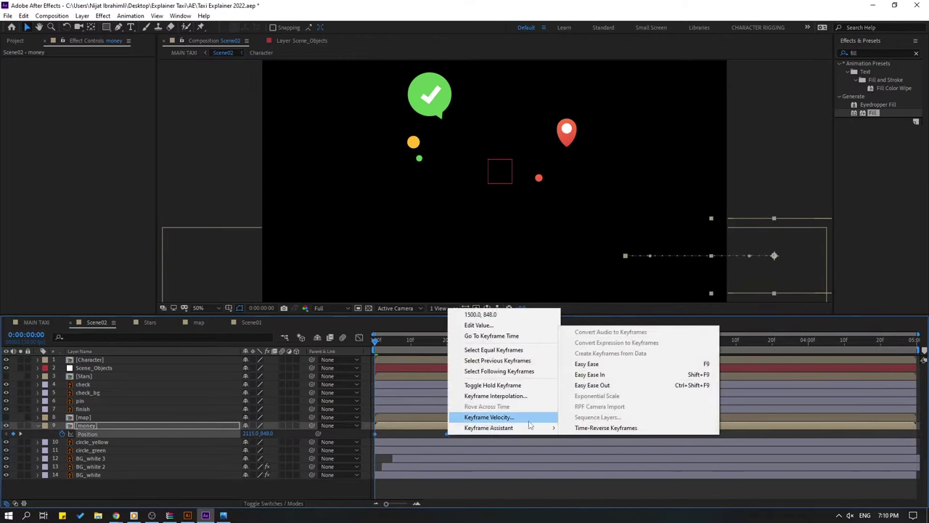
mouse_move(519, 428)
click(588, 365)
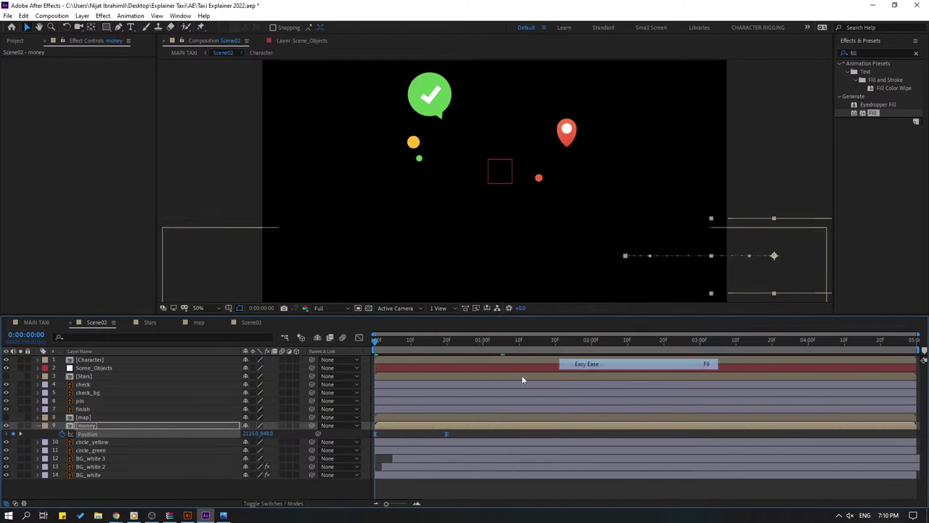
click(359, 338)
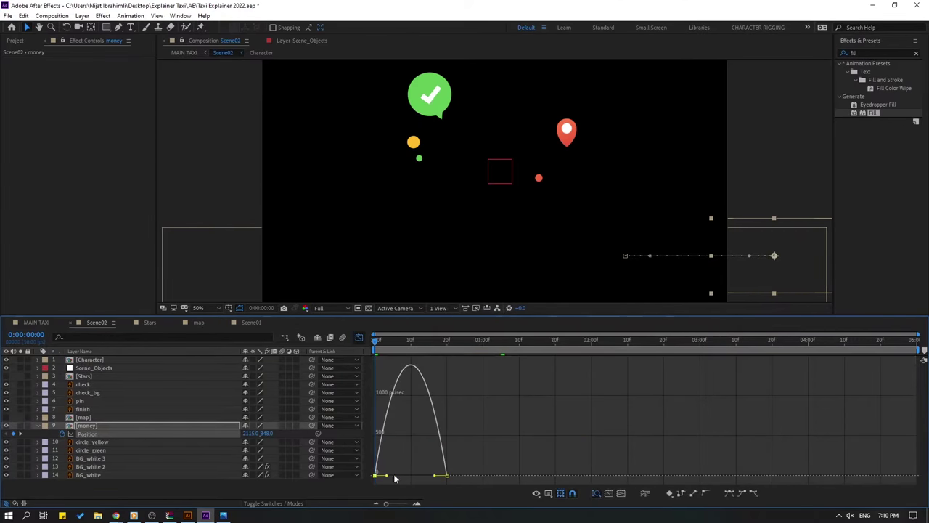
mouse_move(395, 476)
mouse_down()
mouse_move(406, 464)
mouse_move(405, 475)
mouse_up()
key(space)
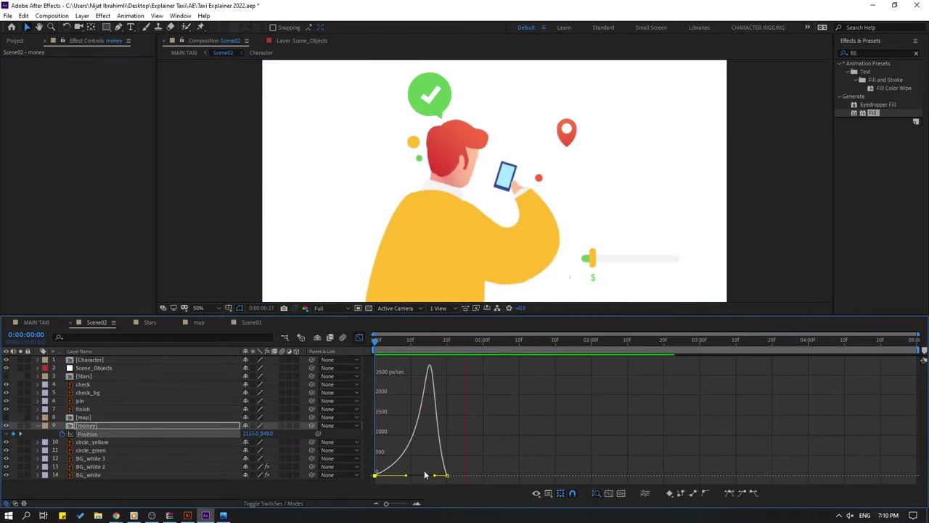
Move the ending Position keyframe to one second, re-centre the speed peak, and preview in MAIN TAXI.
click(358, 338)
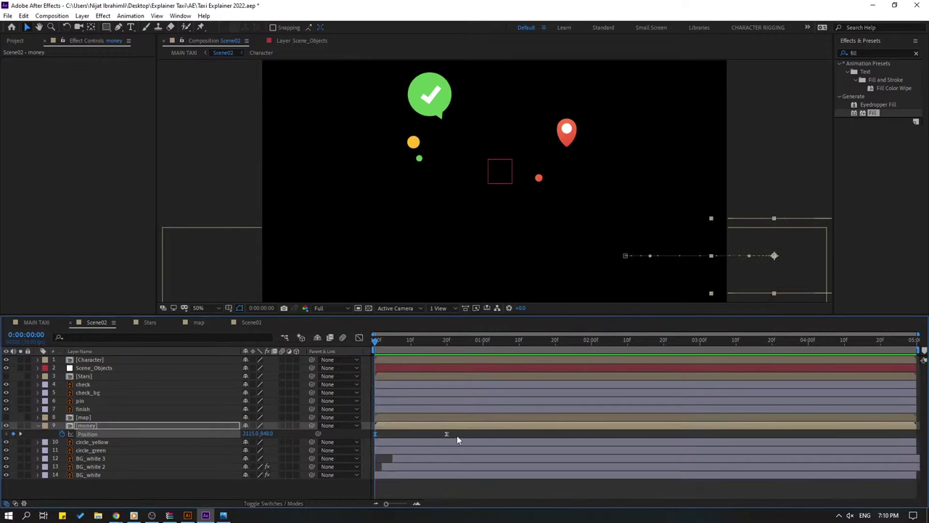
click(456, 435)
drag(445, 435, 491, 441)
click(359, 339)
drag(471, 476, 414, 476)
key(space)
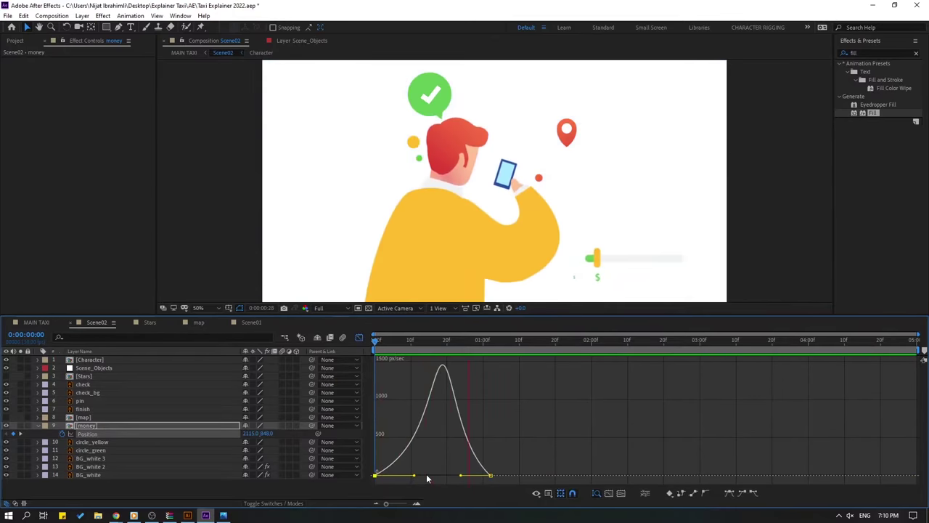
key(space)
key(space)
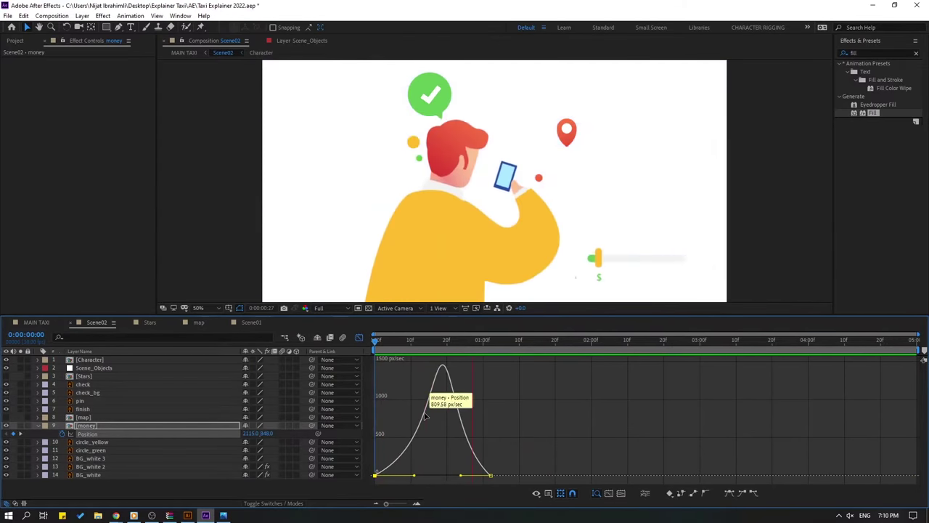
key(space)
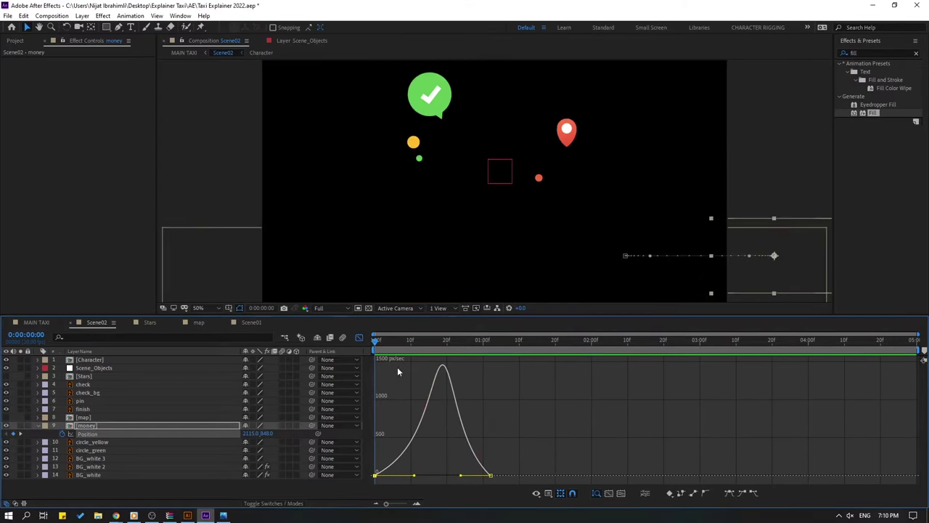
click(38, 322)
mouse_move(450, 343)
mouse_down()
mouse_move(435, 337)
mouse_move(446, 339)
mouse_up()
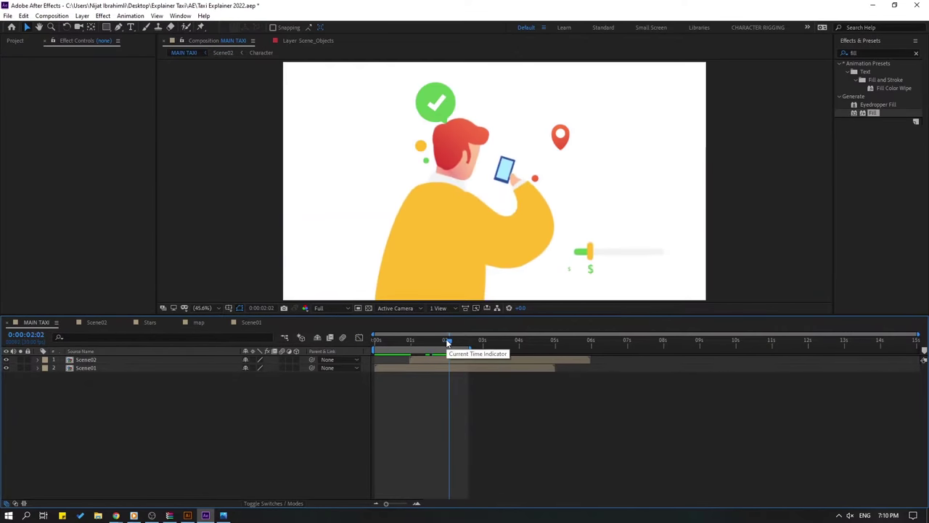
Preview MAIN TAXI, then return to Scene02's layer bars at about frame 23.
key(space)
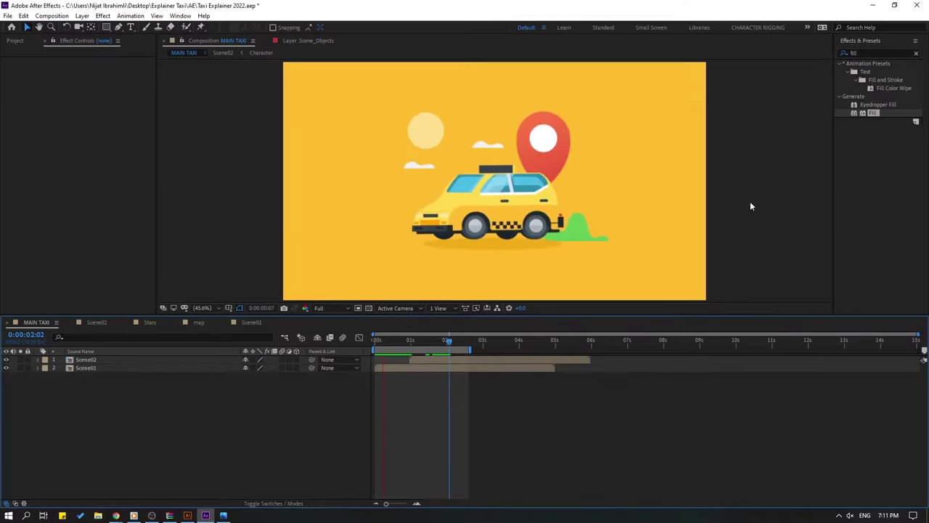
key(space)
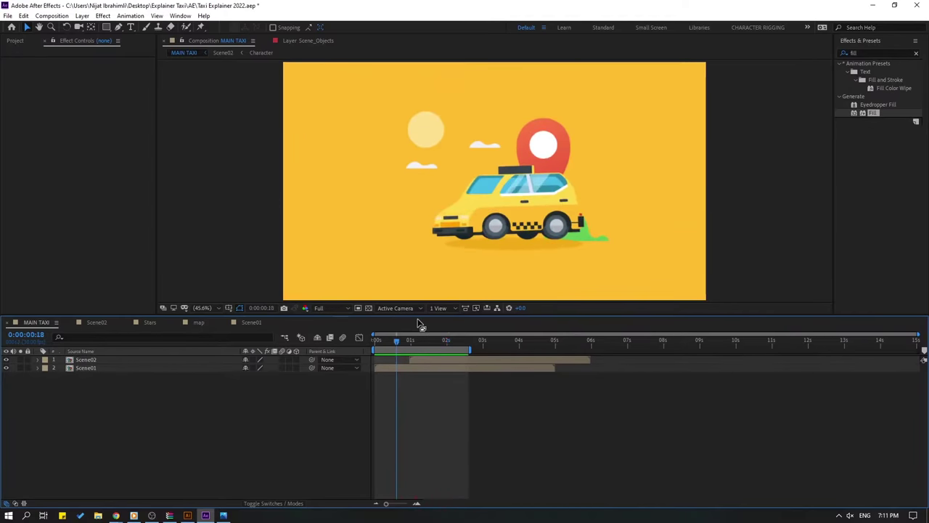
click(92, 323)
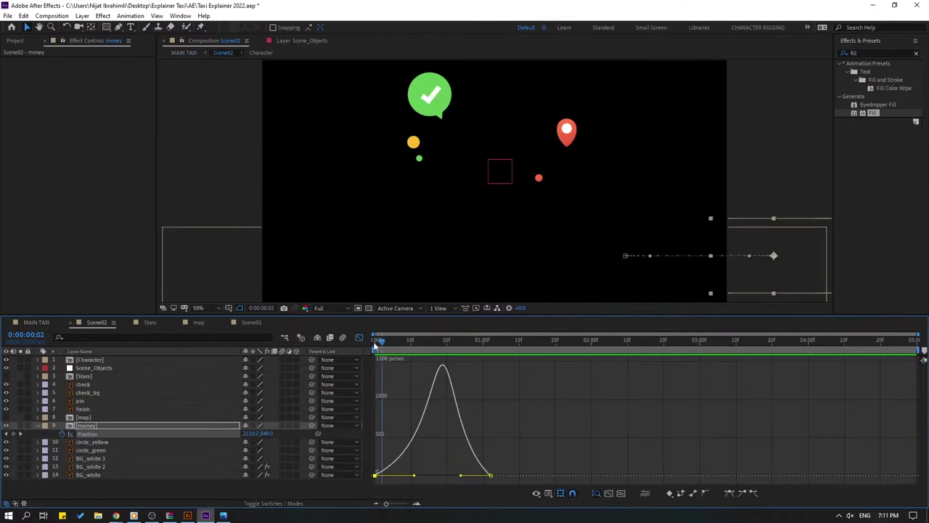
click(358, 338)
drag(381, 341, 493, 343)
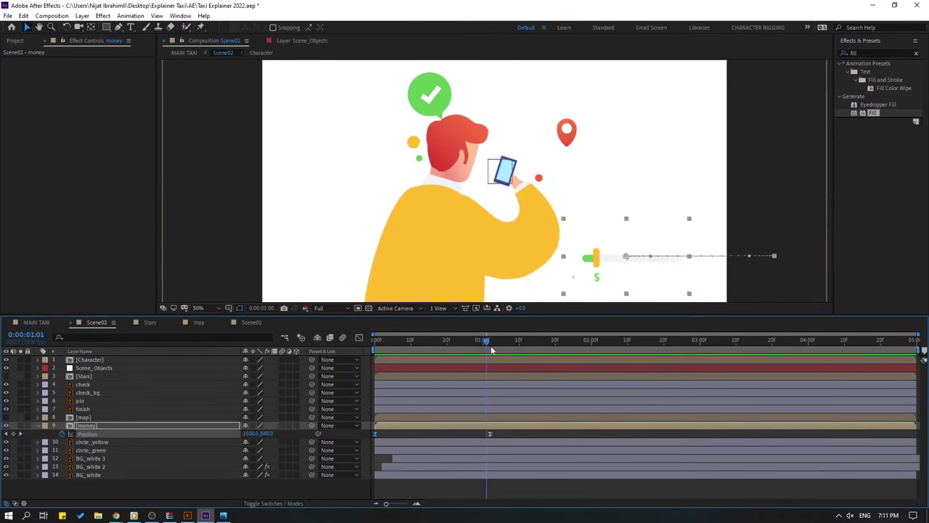
Select all slider and dollar keyframes in the money precomp, checking Scene02 timing near frame 23.
double_click(88, 425)
key(ctrl+a)
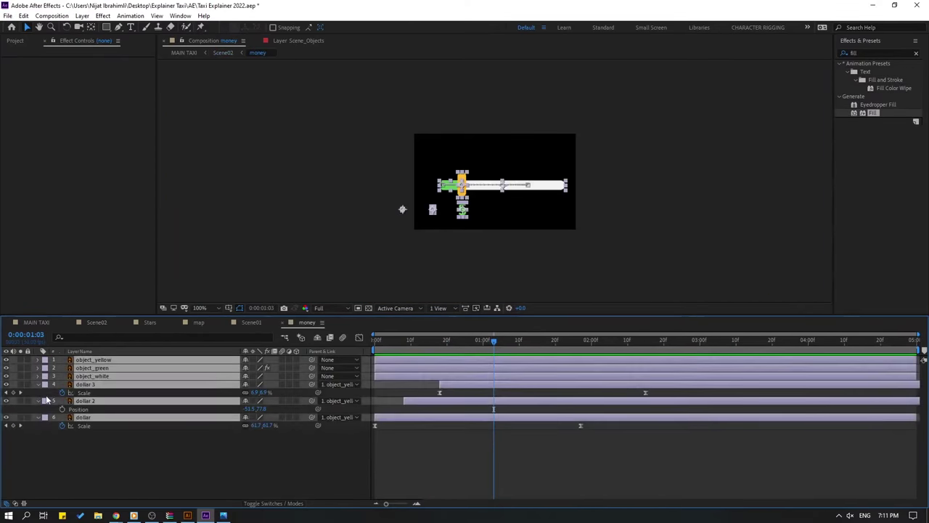
key(u)
key(u)
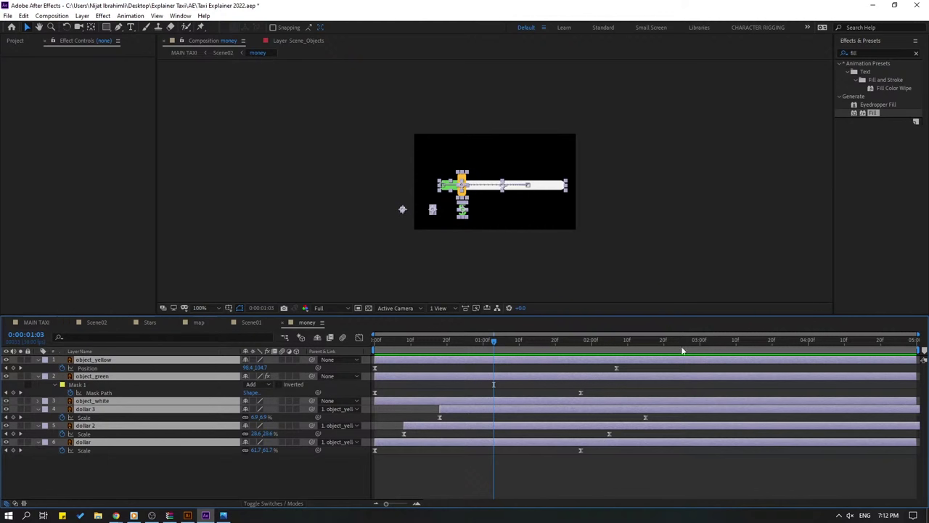
mouse_move(690, 368)
mouse_down()
mouse_move(371, 453)
mouse_move(380, 459)
mouse_move(467, 431)
mouse_move(480, 434)
mouse_move(482, 451)
mouse_up()
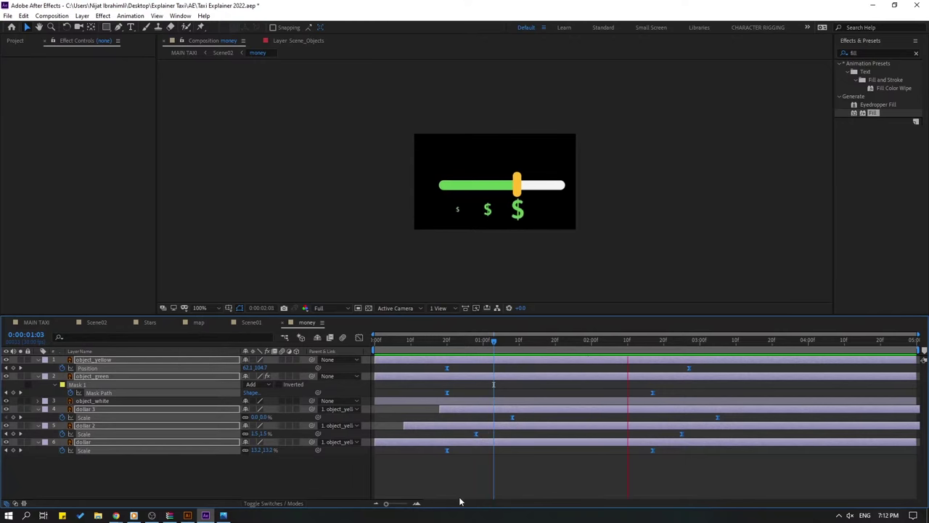
key(space)
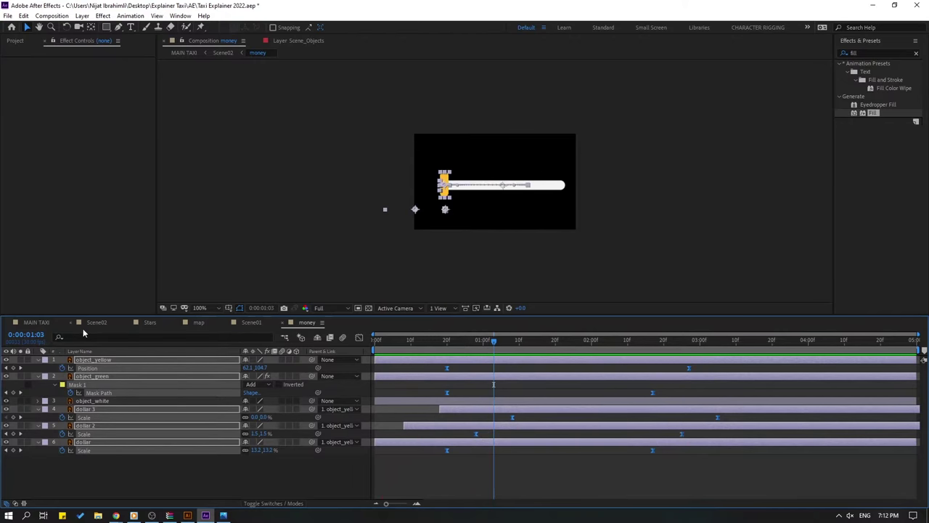
click(96, 322)
drag(379, 342, 434, 352)
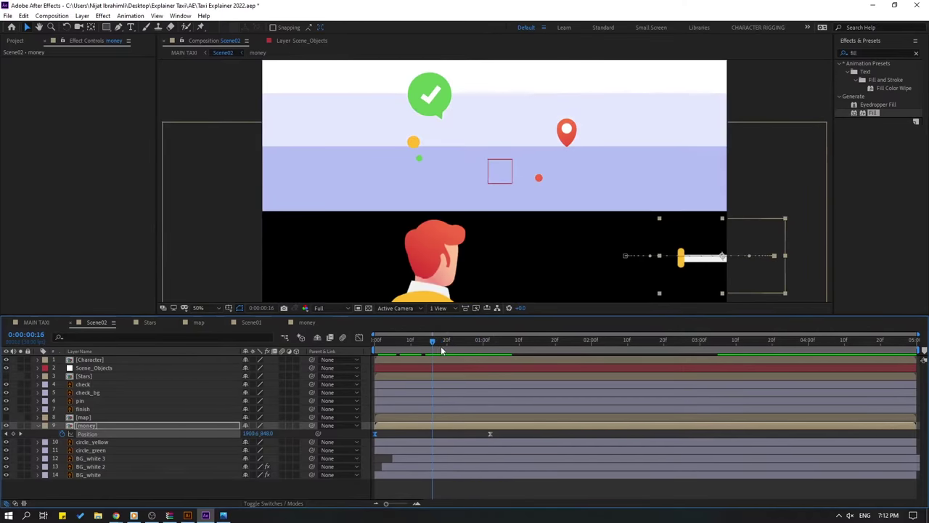
key(space)
Shift the selected keyframes about 17 frames earlier, close the money comp, and preview Scene02.
click(304, 323)
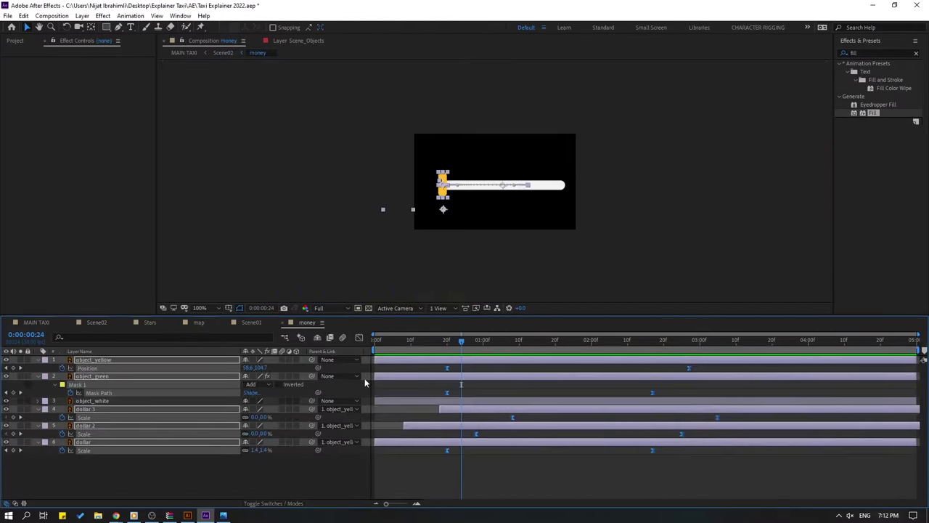
drag(392, 395, 382, 394)
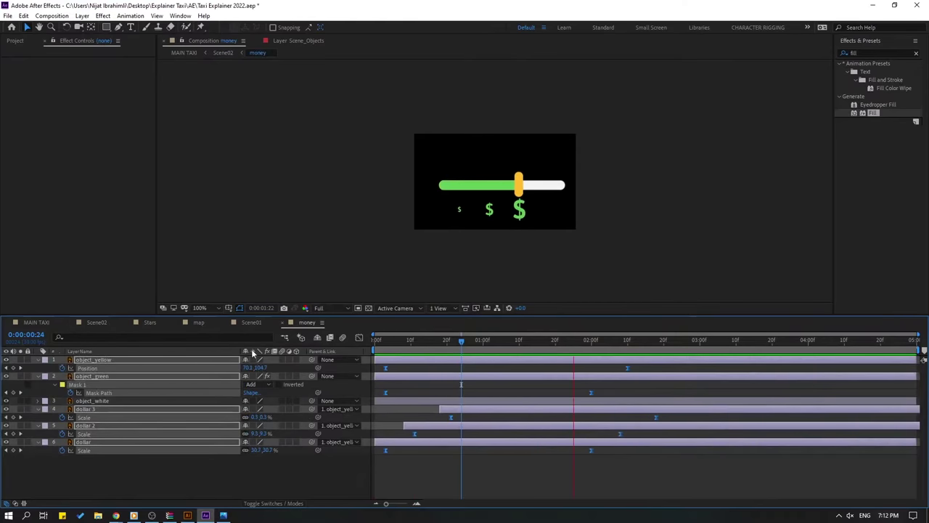
key(space)
click(283, 322)
key(space)
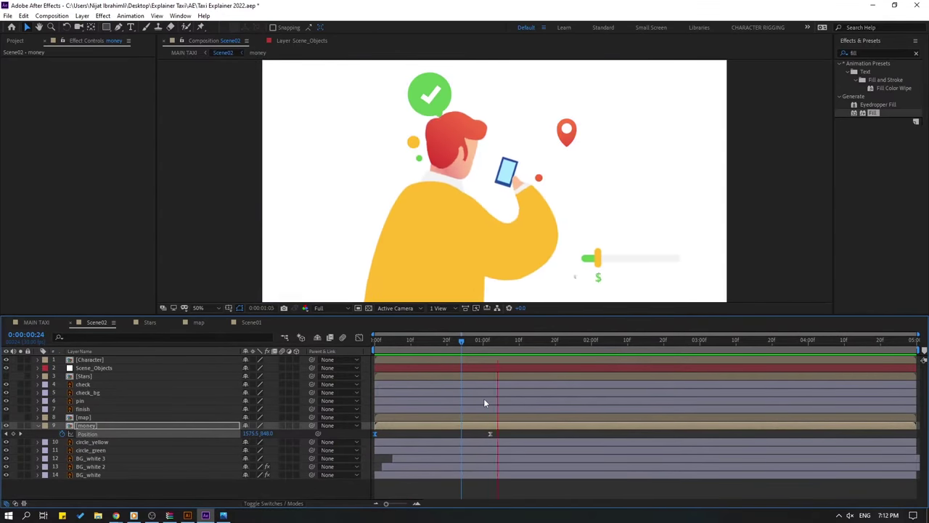
Inspect the map precomp at about 2 seconds 20 frames.
drag(460, 339, 351, 343)
drag(570, 341, 663, 340)
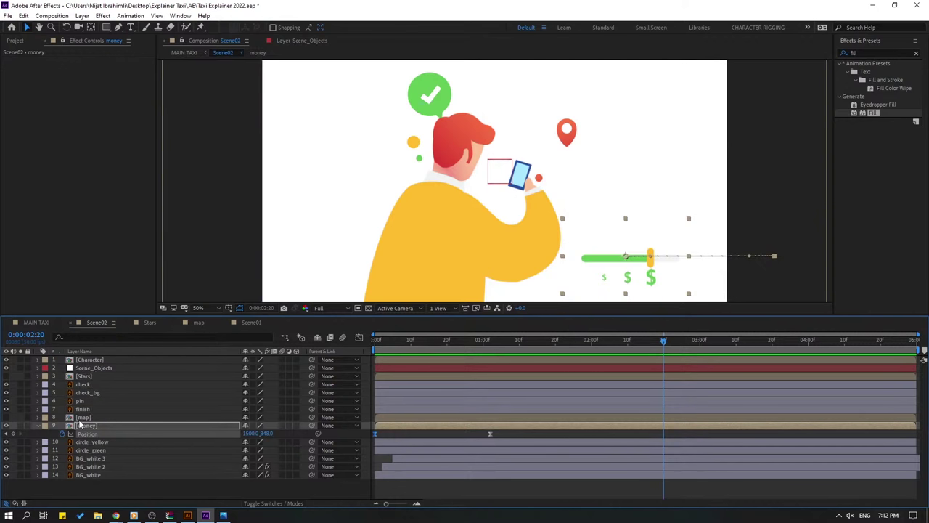
click(84, 417)
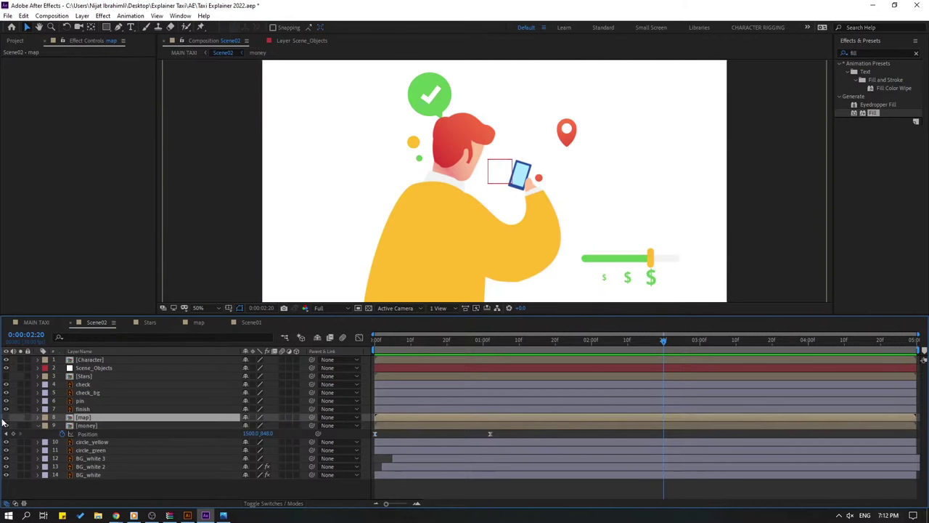
double_click(81, 418)
scroll(657, 202, up, 2)
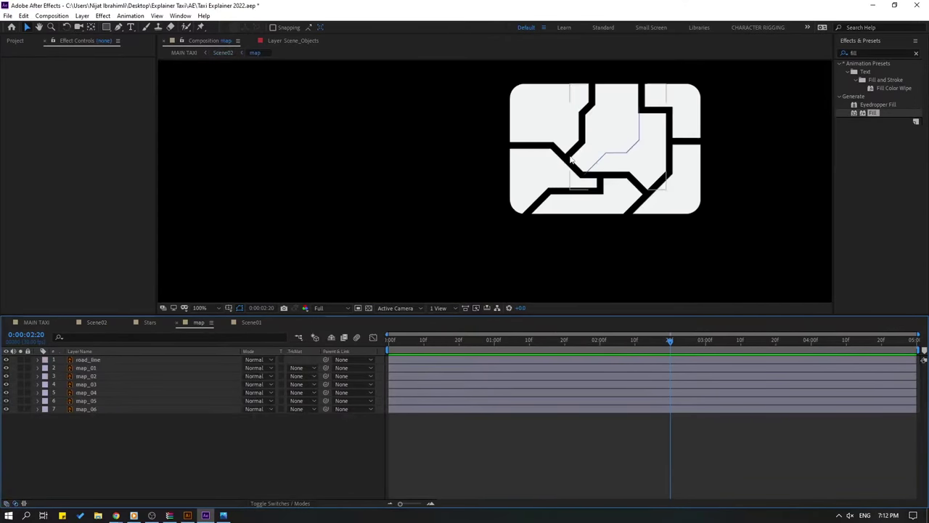
scroll(658, 202, up, 2)
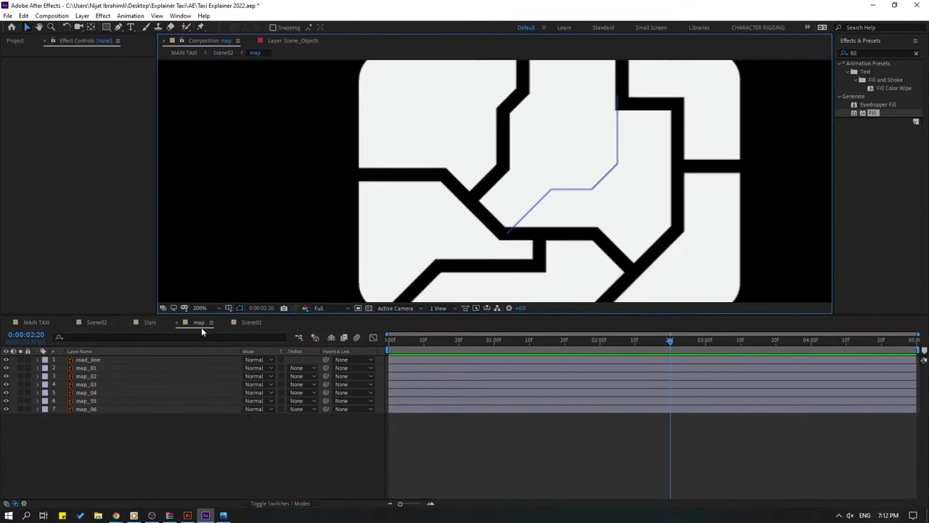
Select the pin and finish layers and remove them from Scene02.
click(91, 323)
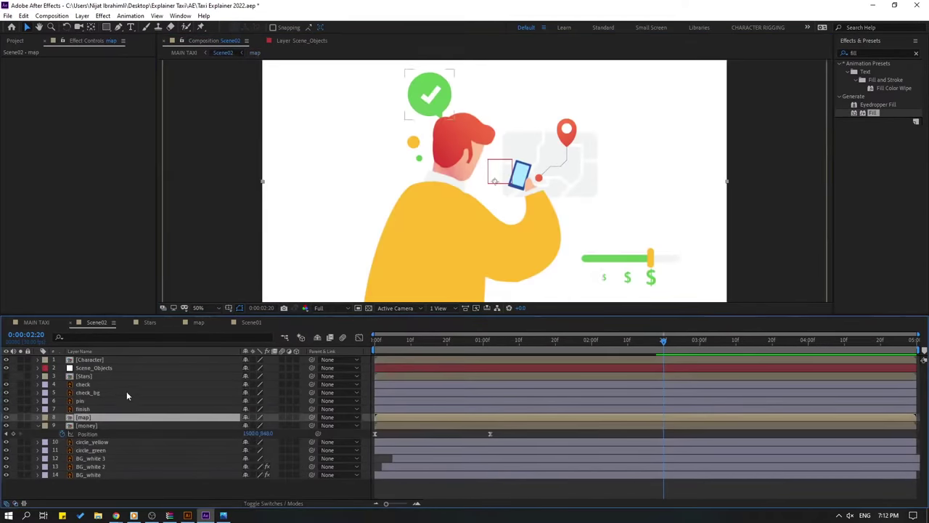
click(85, 385)
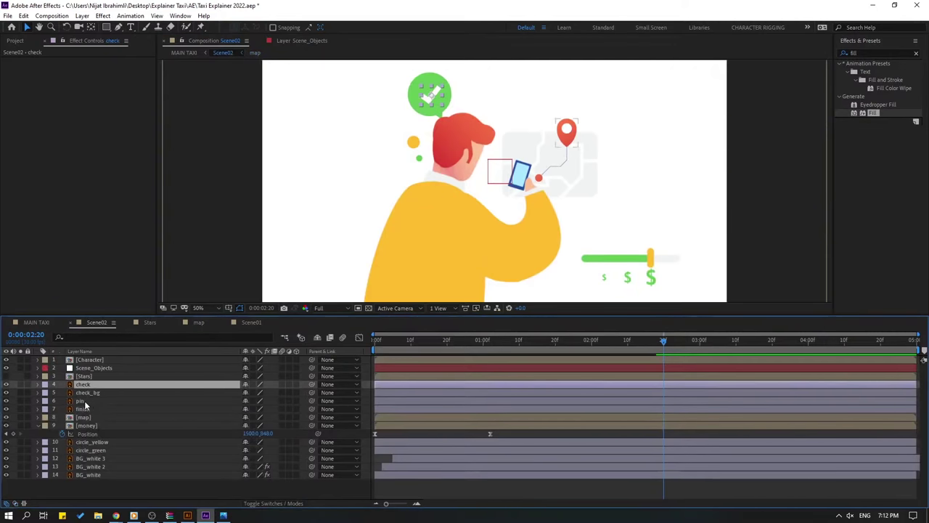
click(84, 401)
shift+click(108, 409)
key(Delete)
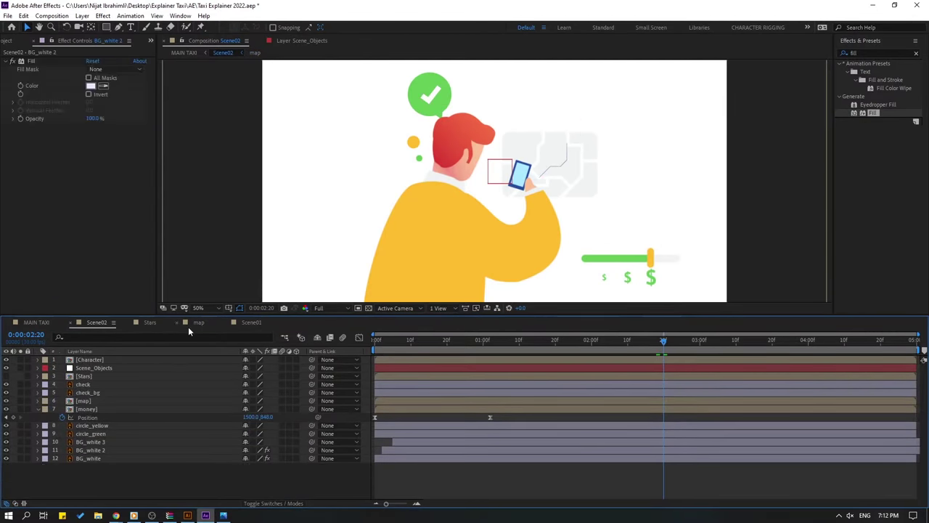
Paste the pin and finish layers into the map composition.
click(198, 323)
key(ctrl+v)
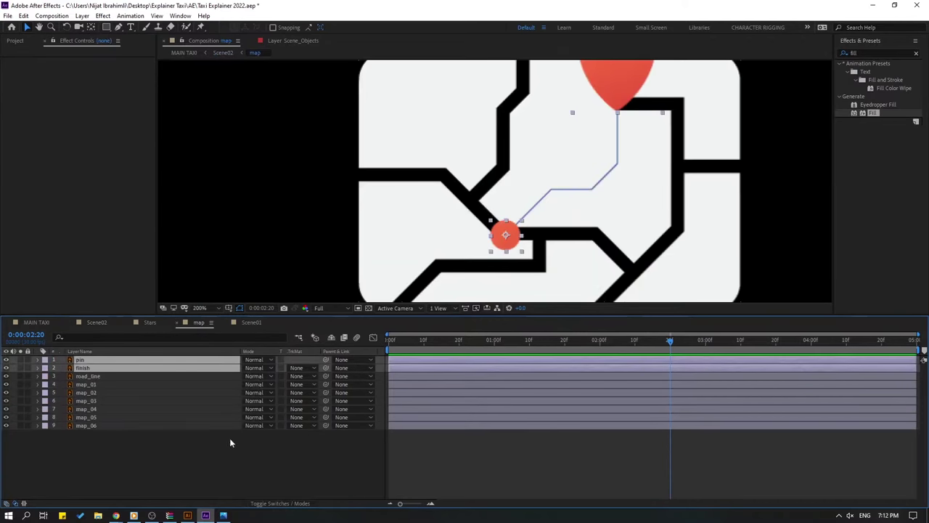
click(168, 462)
key(/)
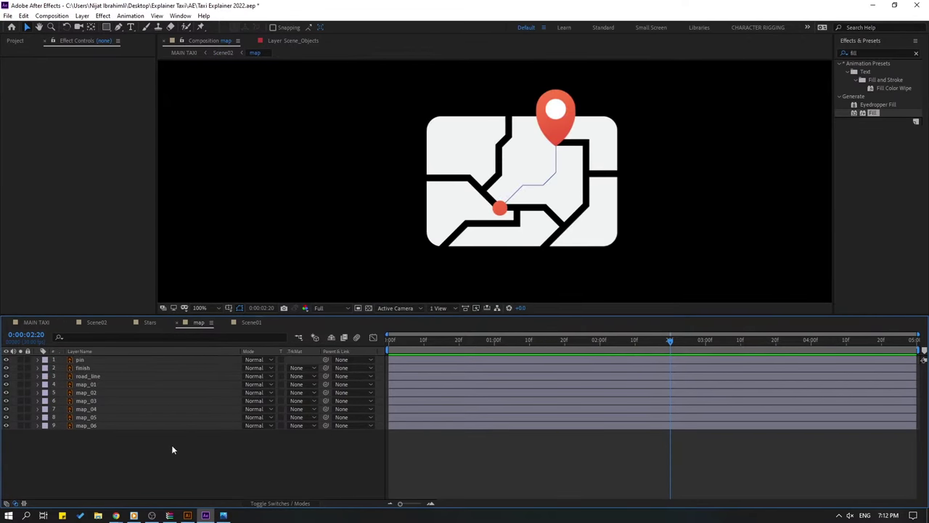
Move the pin's anchor point to its tip with the Pan Behind tool.
click(551, 137)
scroll(579, 156, up, 3)
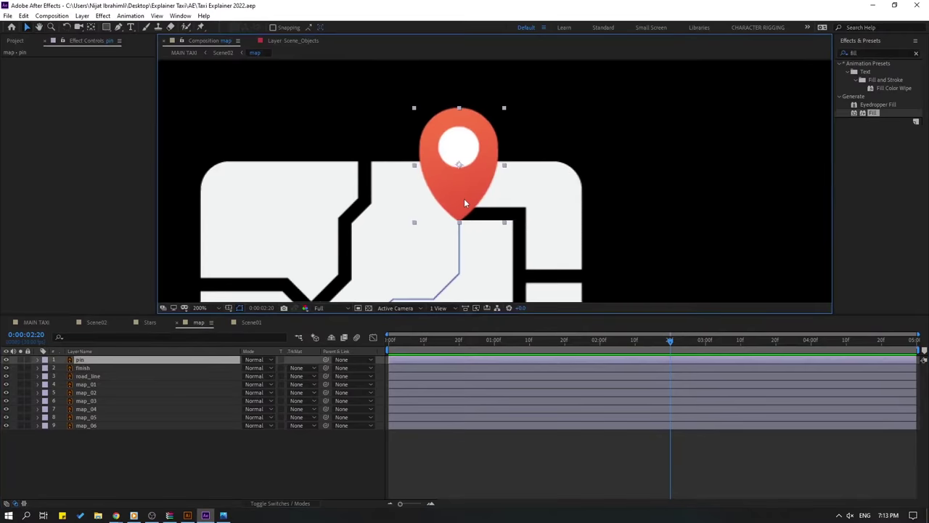
click(91, 27)
drag(459, 164, 460, 220)
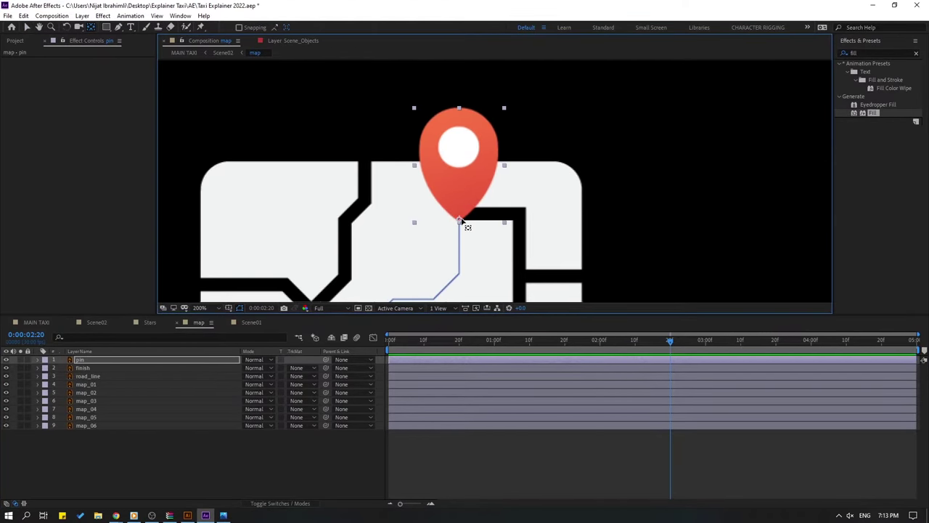
click(27, 27)
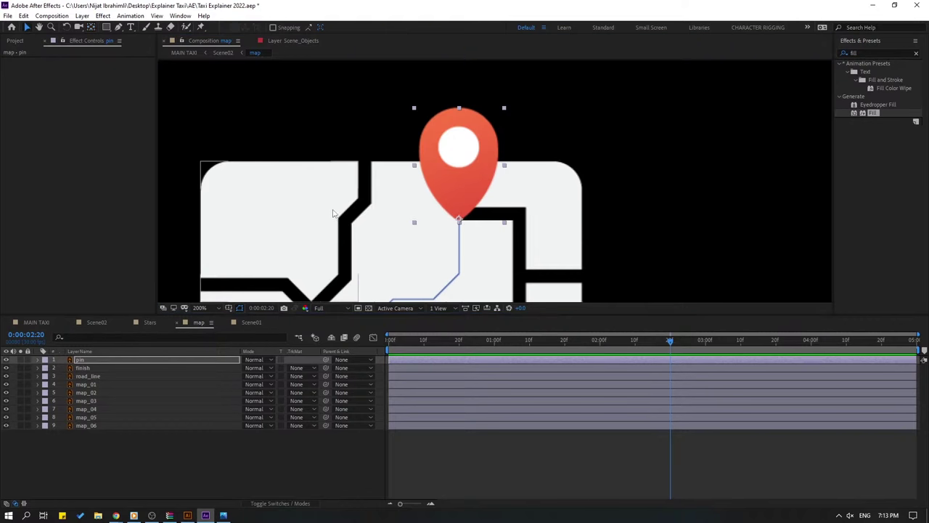
Set a starting Rotation keyframe on the pin at frame 0.
drag(512, 340, 389, 339)
key(r)
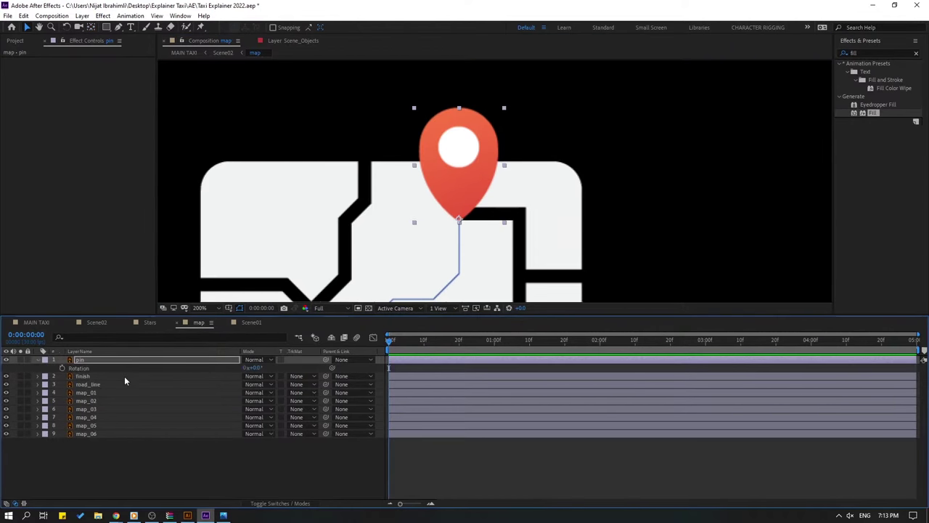
click(62, 369)
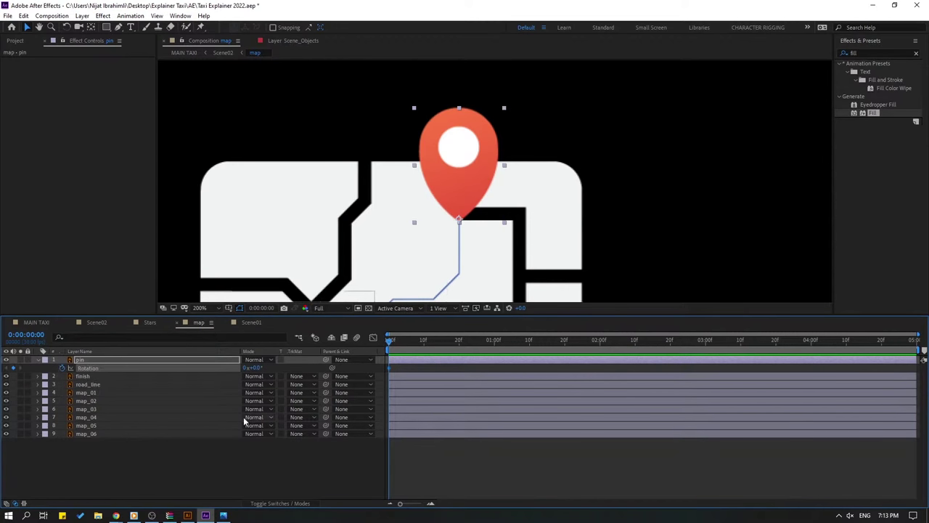
click(258, 369)
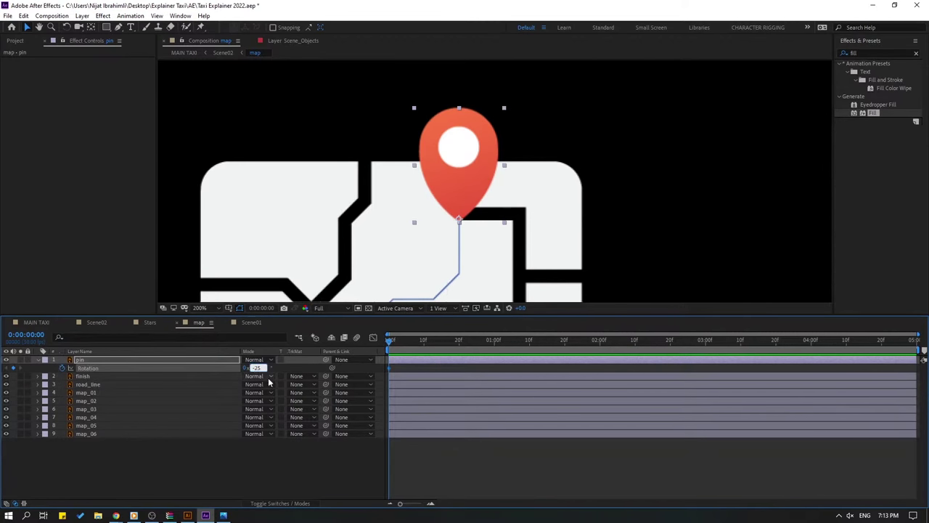
Set the pin's starting Rotation keyframe to -60° at frame 0.
text(-25)
key(Return)
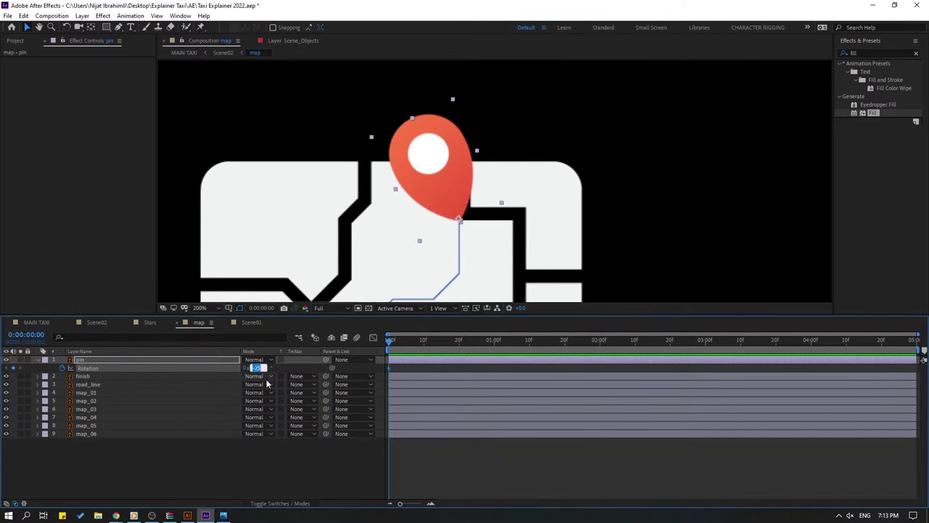
text(60)
key(Return)
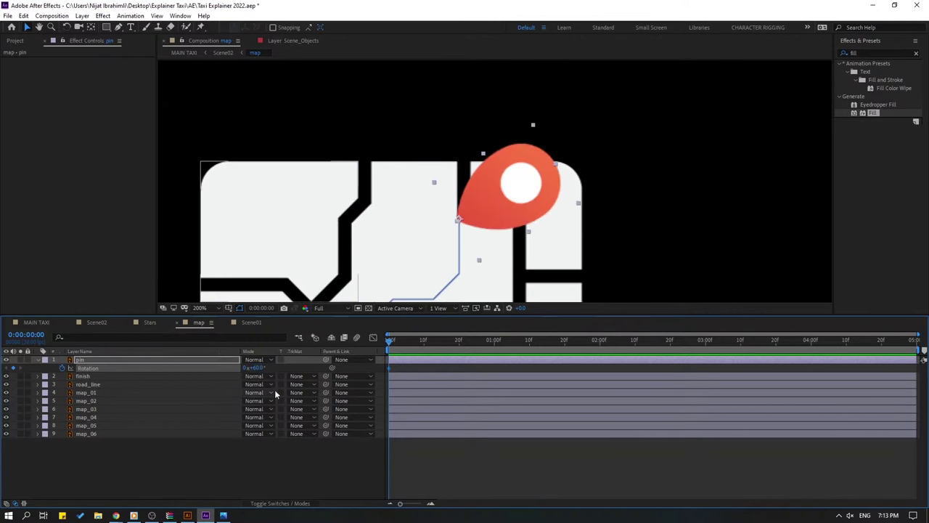
click(258, 369)
key(BackSpace)
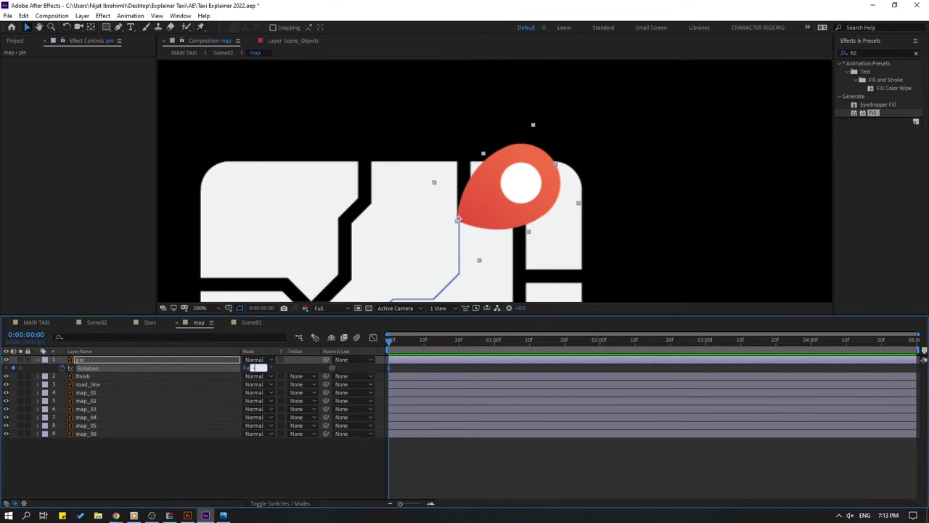
text(-60)
key(Return)
Keyframe the pin's Rotation at 30°, -15° and 0° every ten frames up to one second.
key(shift+Page_Down)
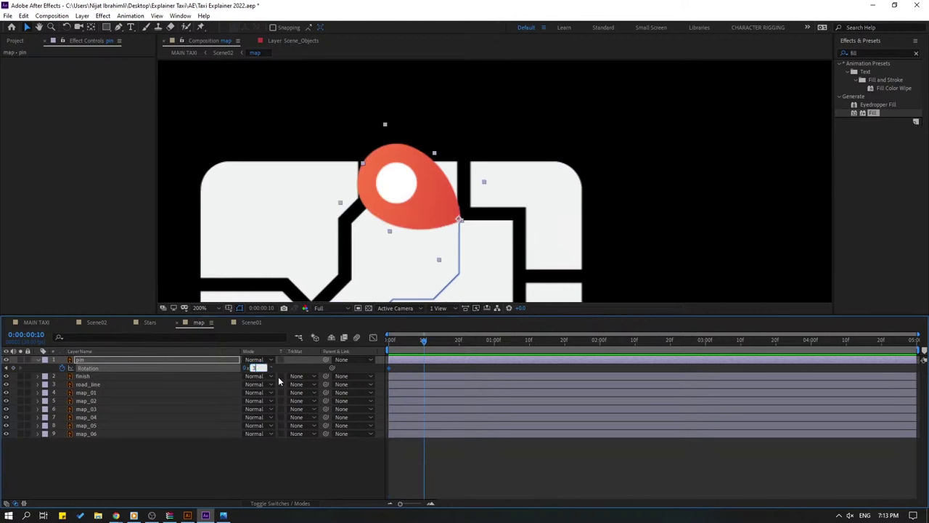
text(30)
key(Return)
key(shift+Page_Down)
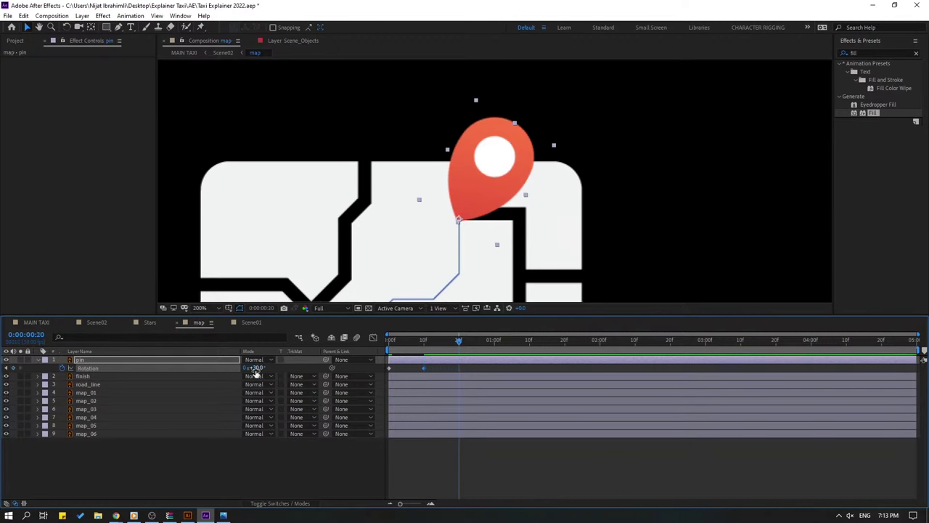
click(258, 368)
text(-15)
key(Return)
key(shift+Page_Down)
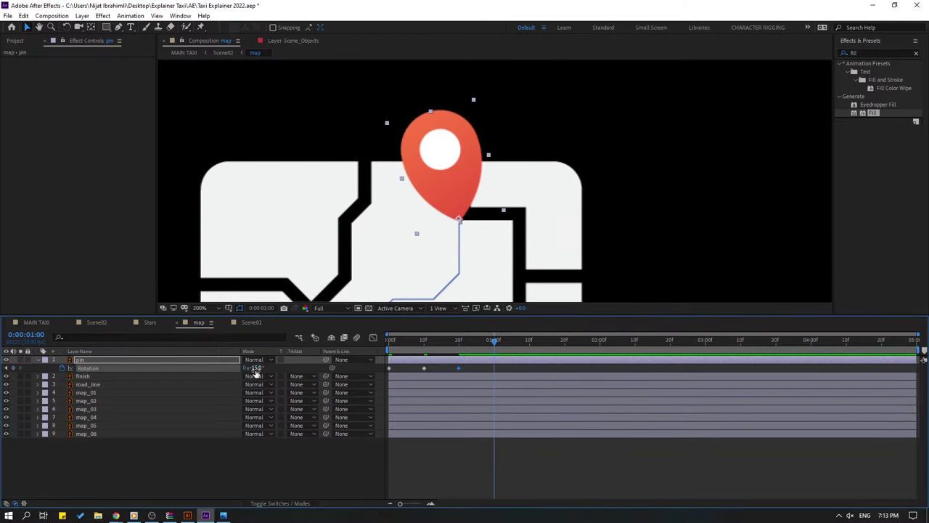
click(255, 369)
text(0)
key(Return)
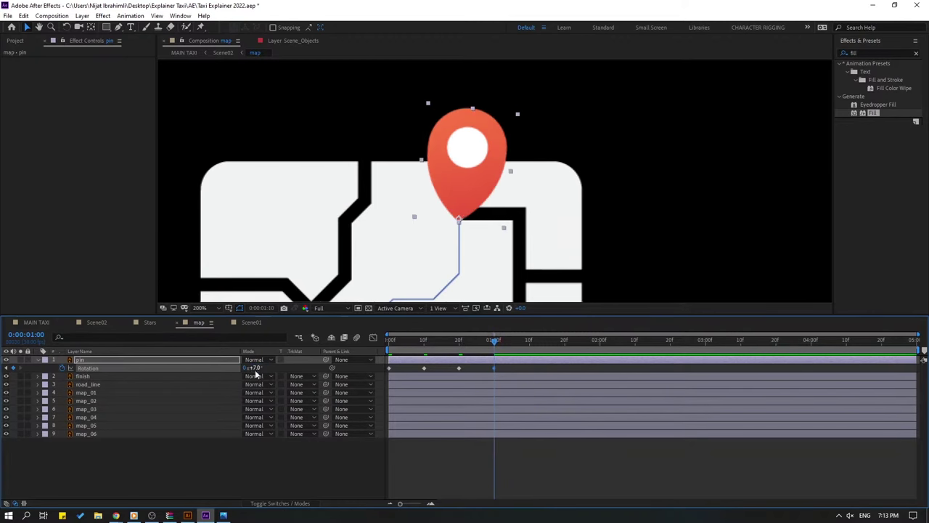
Add Rotation keyframes of -3°, 3° and 0° at 1:10, 1:20 and two seconds.
key(shift+Page_Down)
click(256, 369)
text(-3)
key(Return)
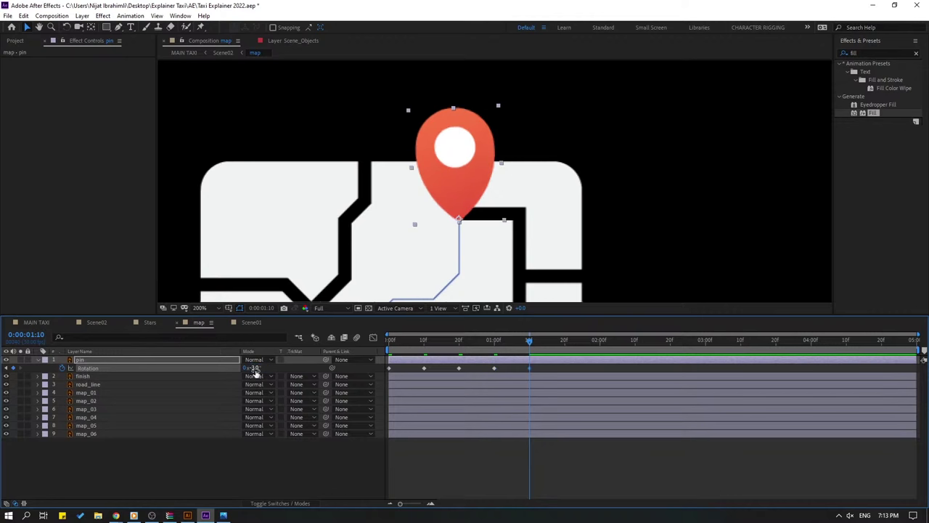
key(shift+Page_Down)
click(253, 368)
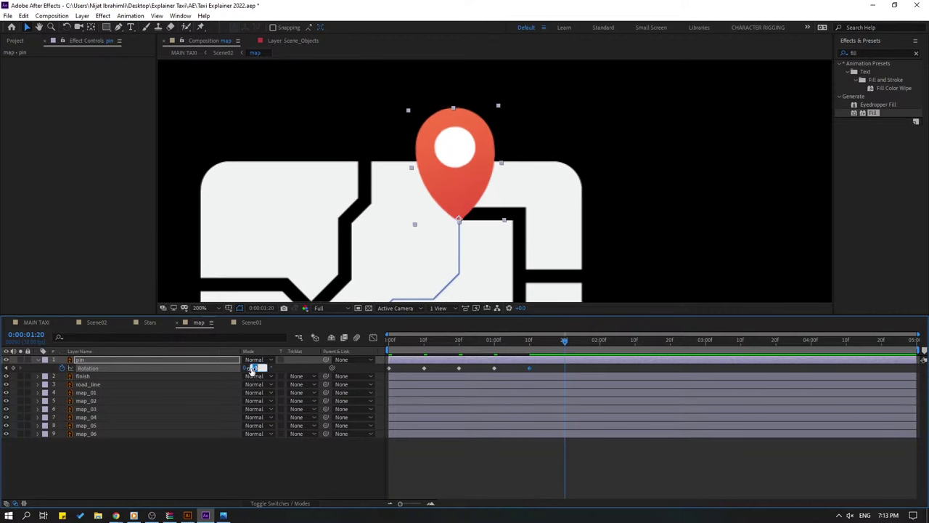
text(3)
key(Return)
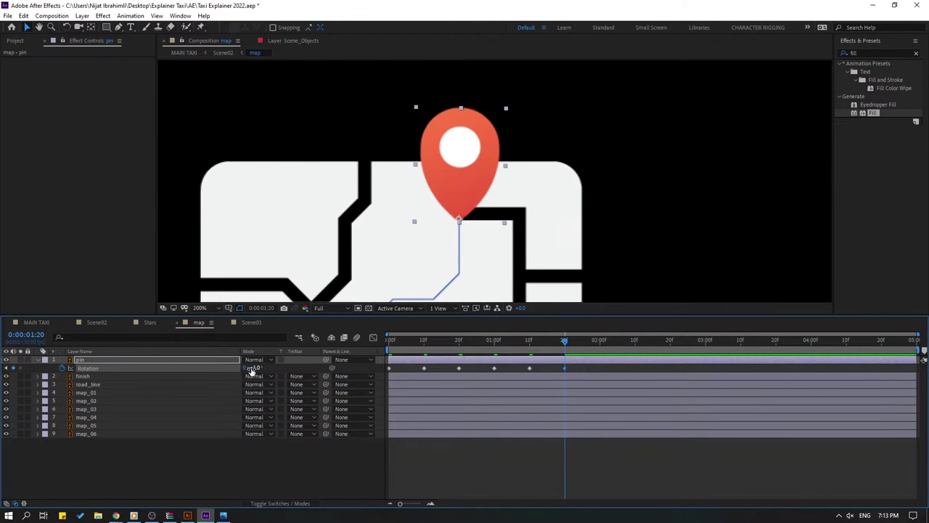
key(shift+Page_Down)
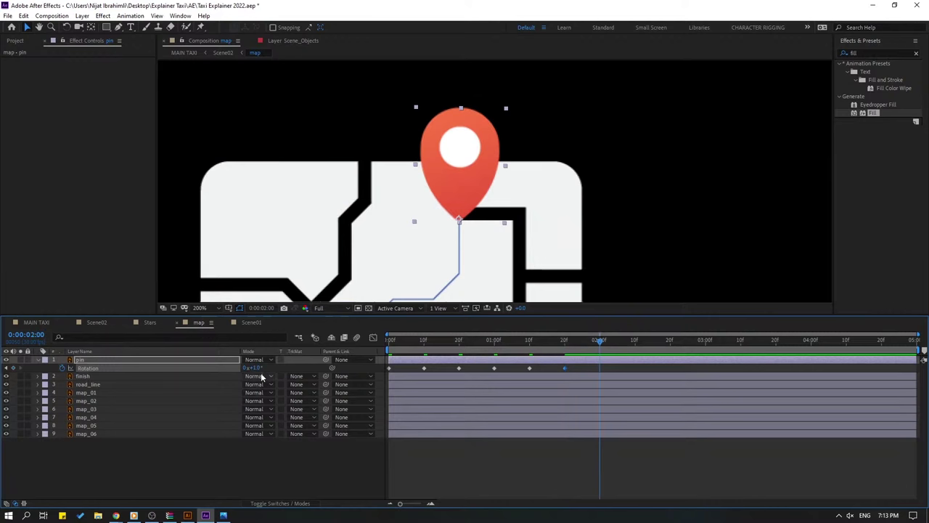
drag(258, 368, 616, 393)
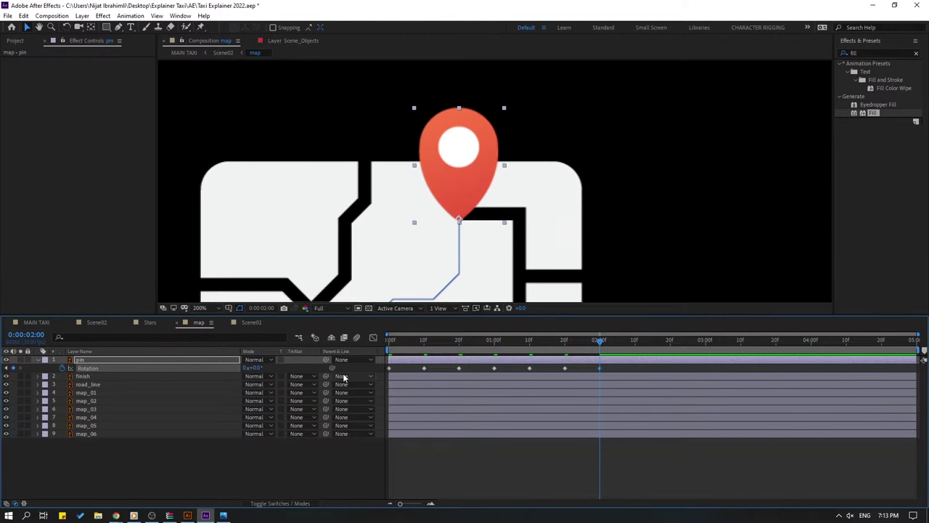
Apply Easy Ease to all seven rotation keyframes and preview the pin's wobble.
drag(610, 367, 389, 372)
right_click(390, 372)
mouse_move(436, 489)
click(563, 425)
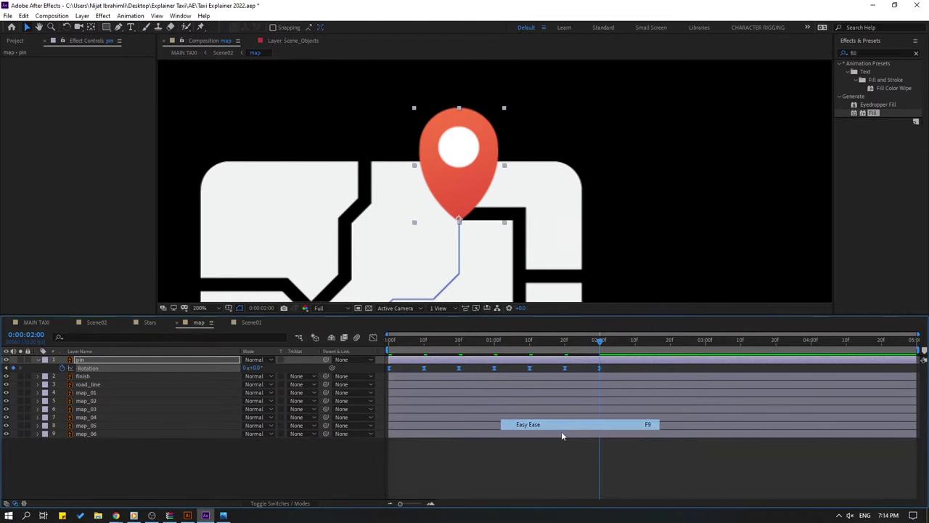
click(537, 462)
key(space)
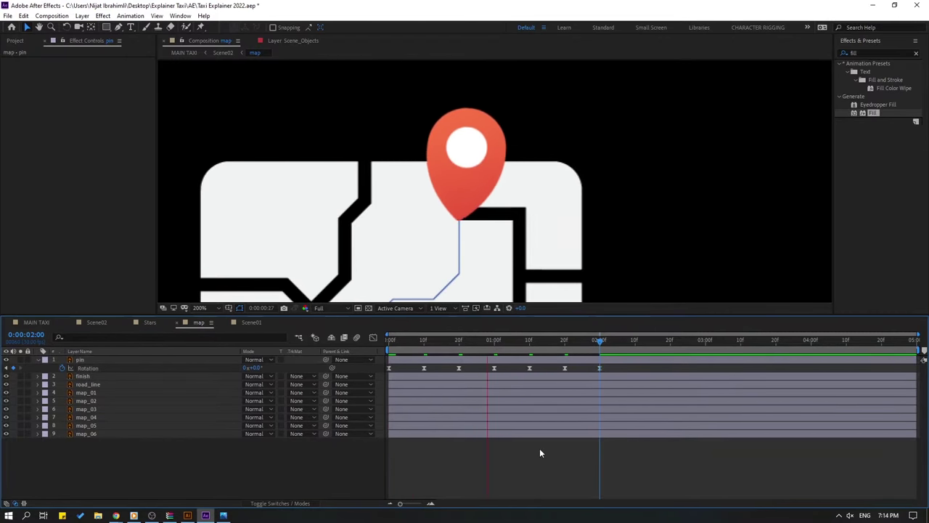
key(space)
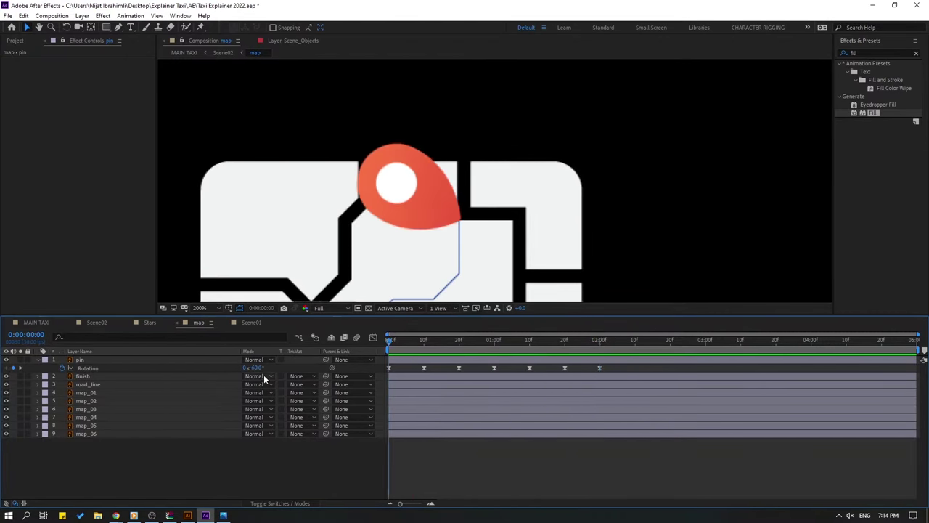
key(ctrl+Down)
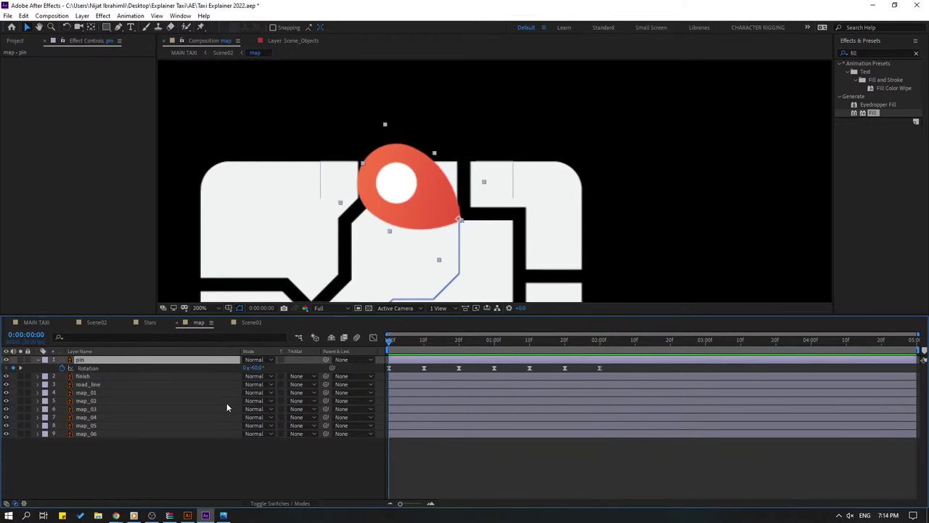
Keyframe the pin's Scale at 0% on frame 0 and preview the pop-in.
key(shift+s)
click(62, 368)
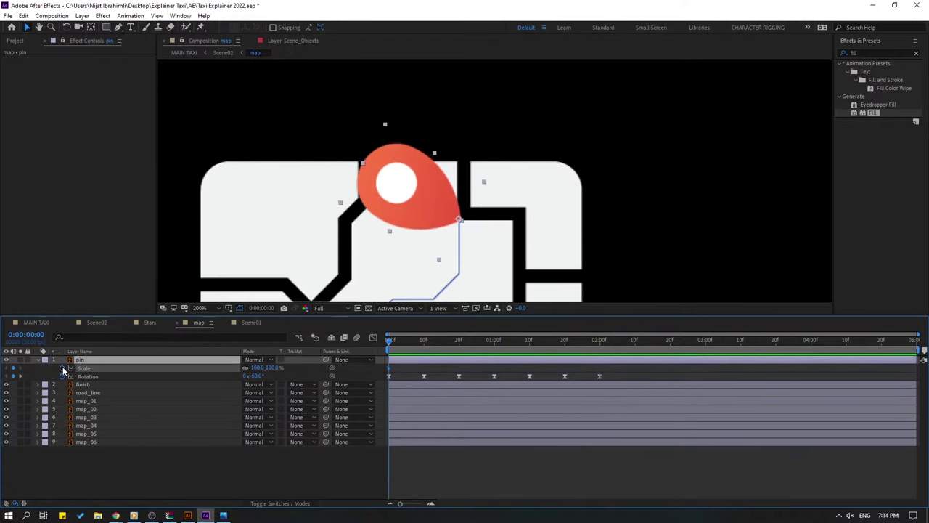
click(274, 371)
text(0)
key(Return)
key(space)
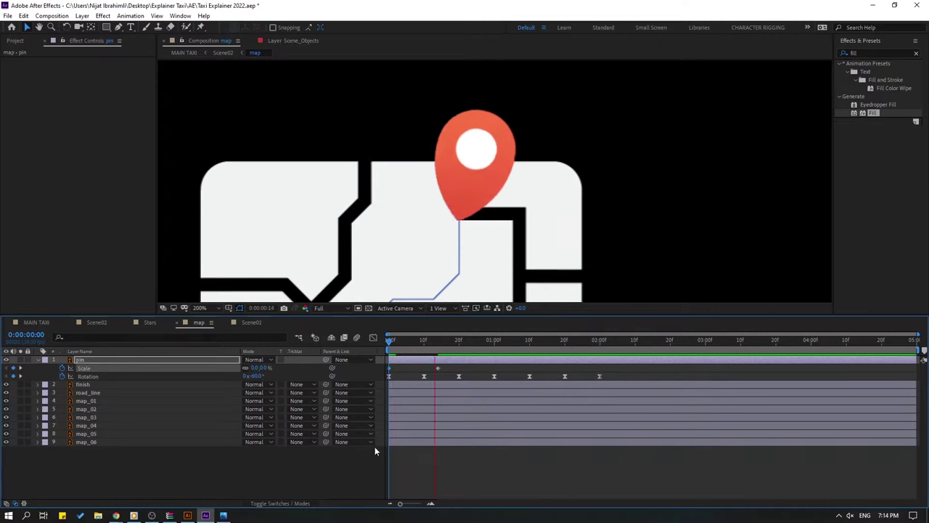
scroll(418, 219, down, 1)
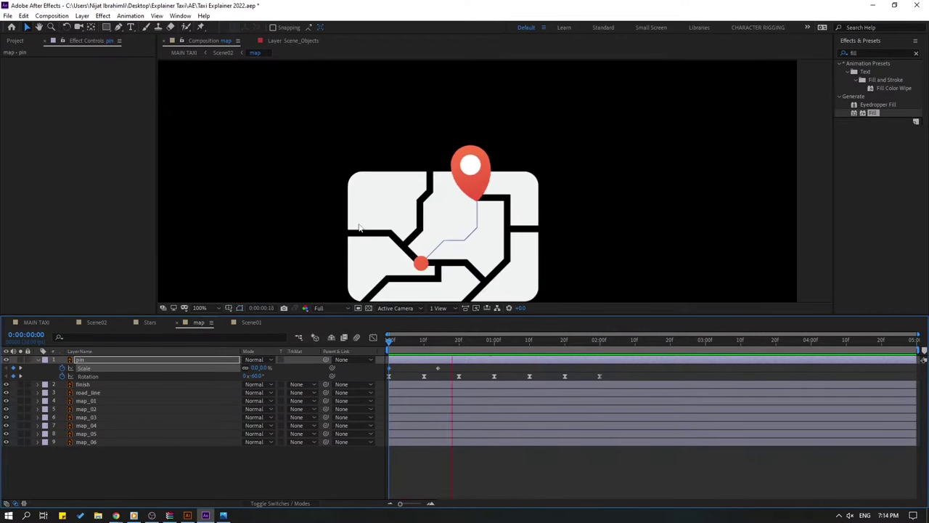
key(space)
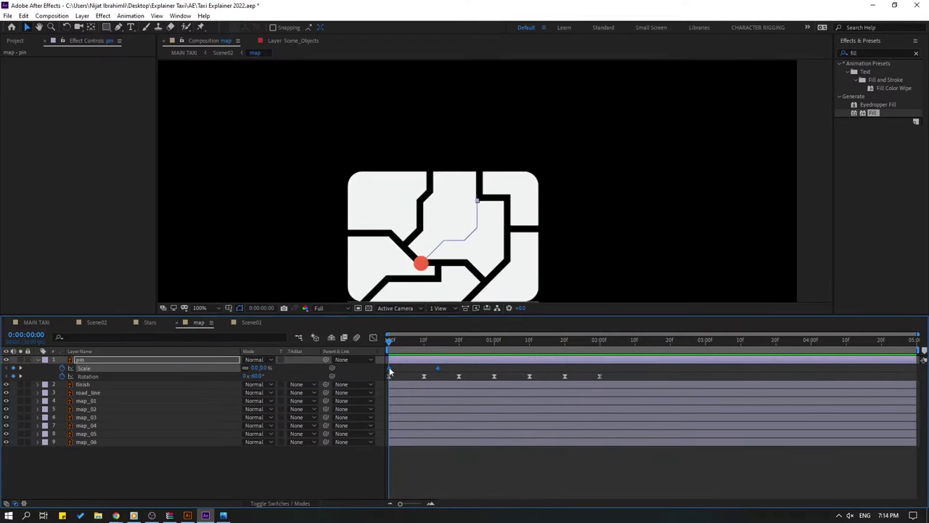
Apply Easy Ease to the pin's scale keyframes and preview the eased pop-in.
right_click(389, 372)
mouse_move(450, 487)
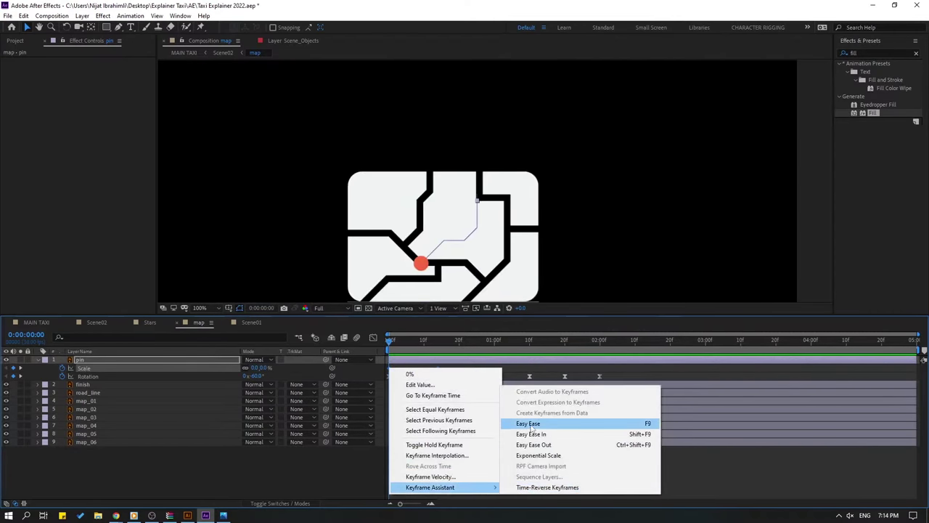
click(531, 425)
key(space)
scroll(303, 233, down, 2)
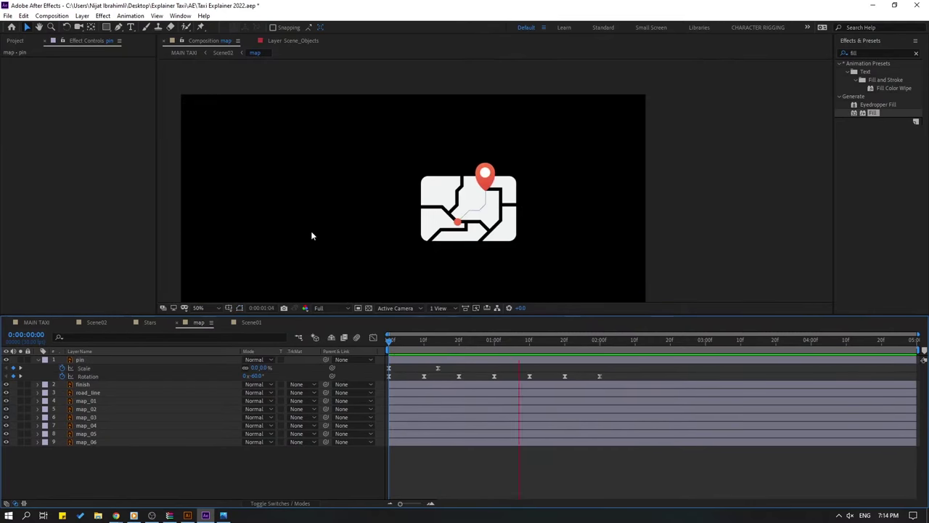
scroll(320, 244, up, 2)
key(space)
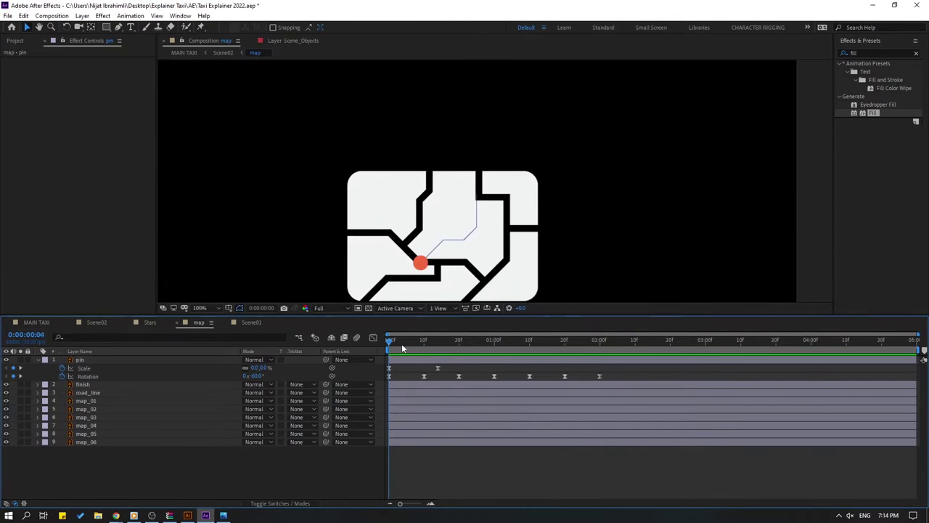
Collapse the pin layer and solo the old road_line layer, framing it in the viewer.
click(38, 359)
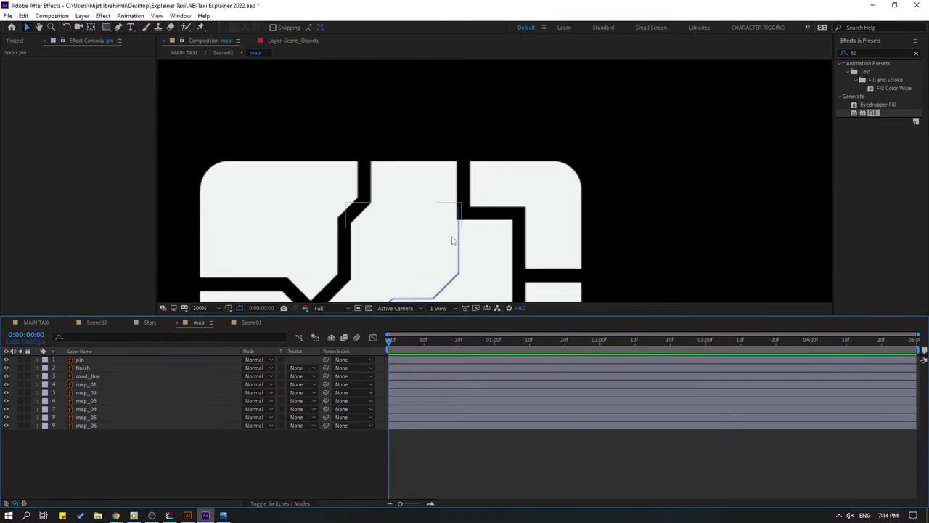
scroll(358, 181, up, 2)
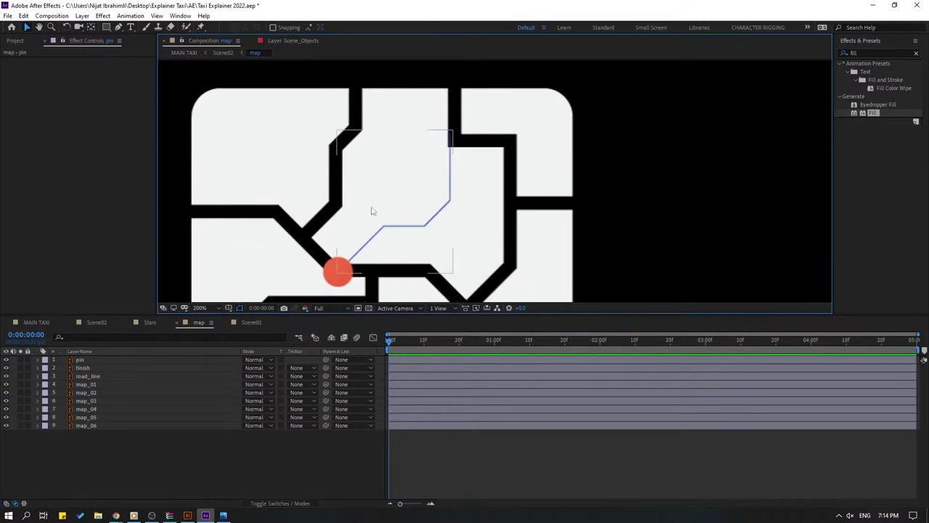
click(86, 376)
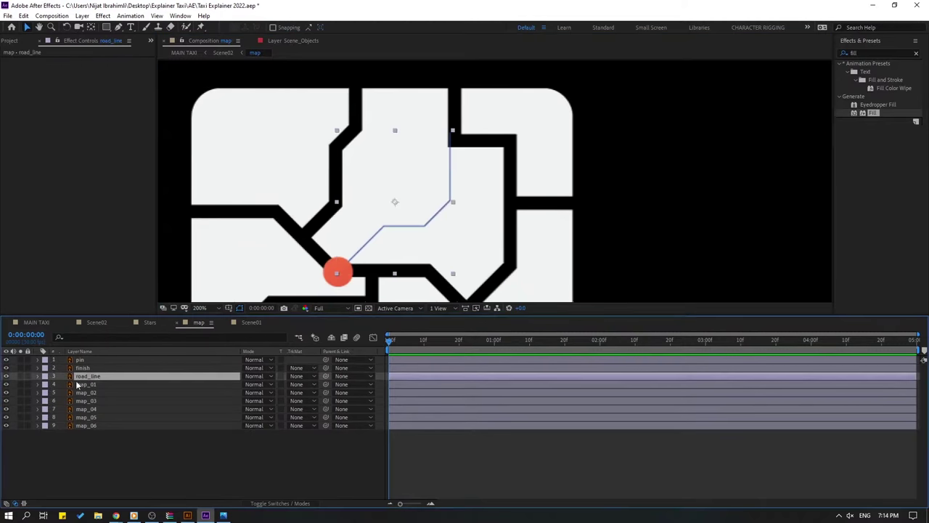
click(21, 376)
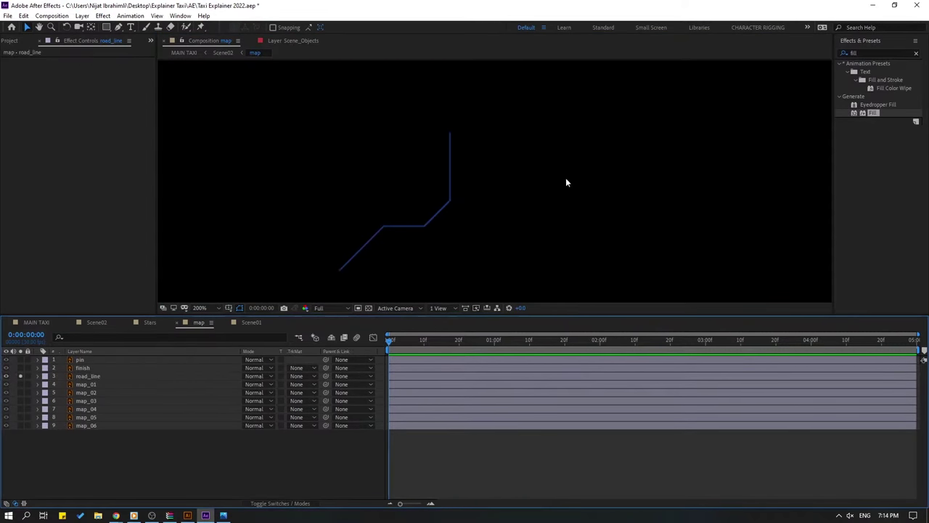
drag(353, 296, 464, 223)
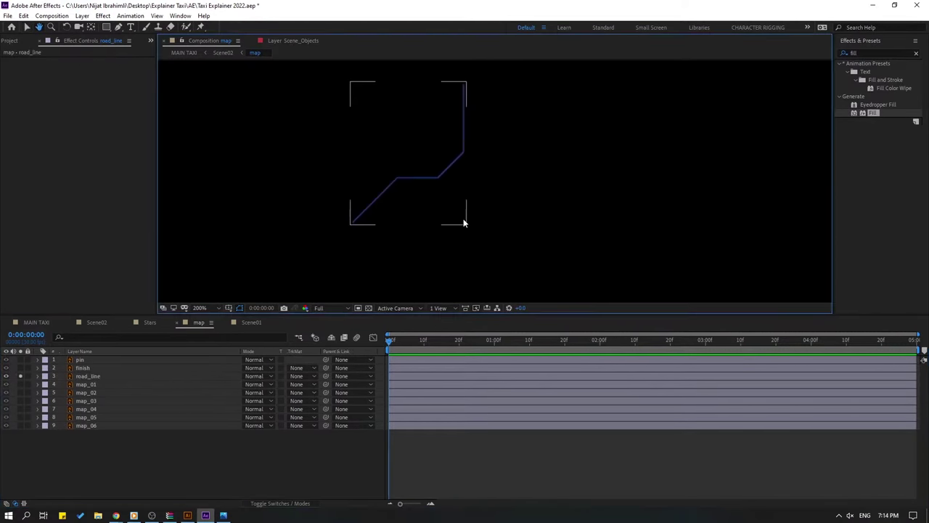
drag(480, 192, 473, 203)
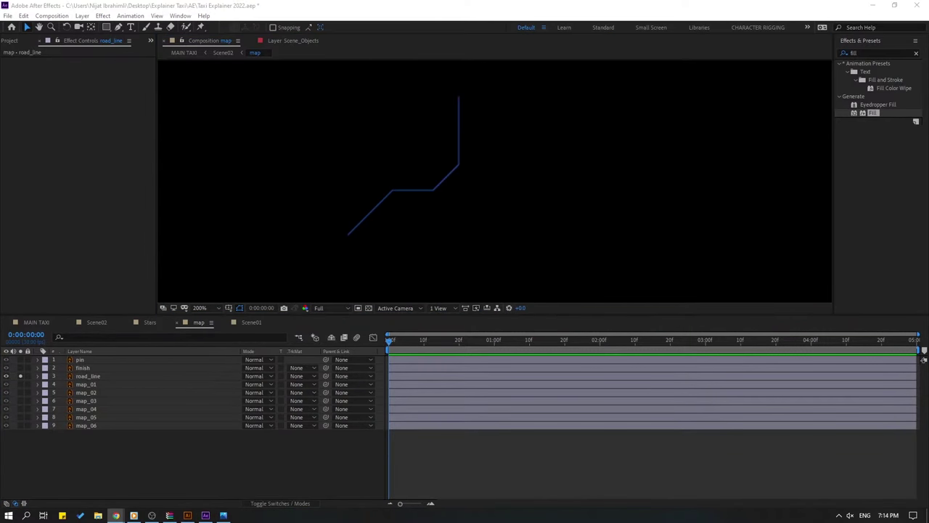
click(93, 450)
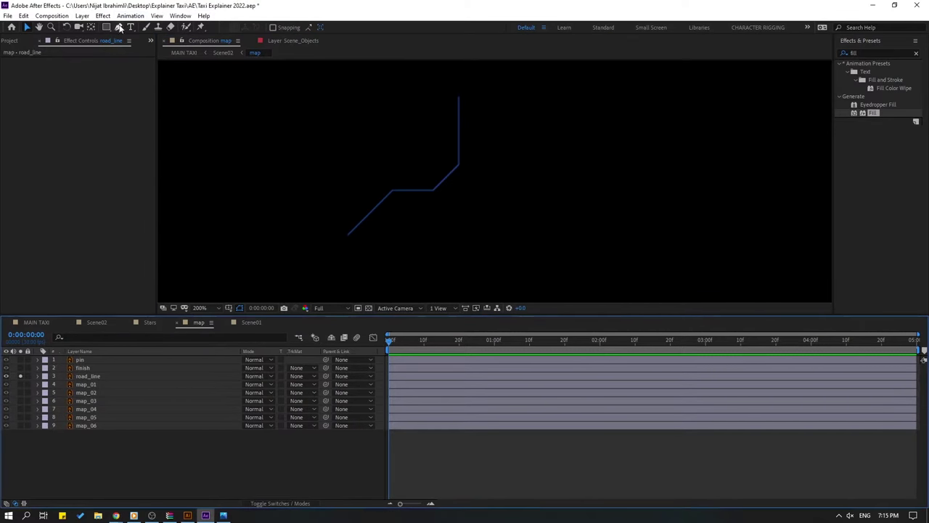
Trace a five-point route path with the Pen tool ending at the red pin, with Fill set to None.
click(118, 27)
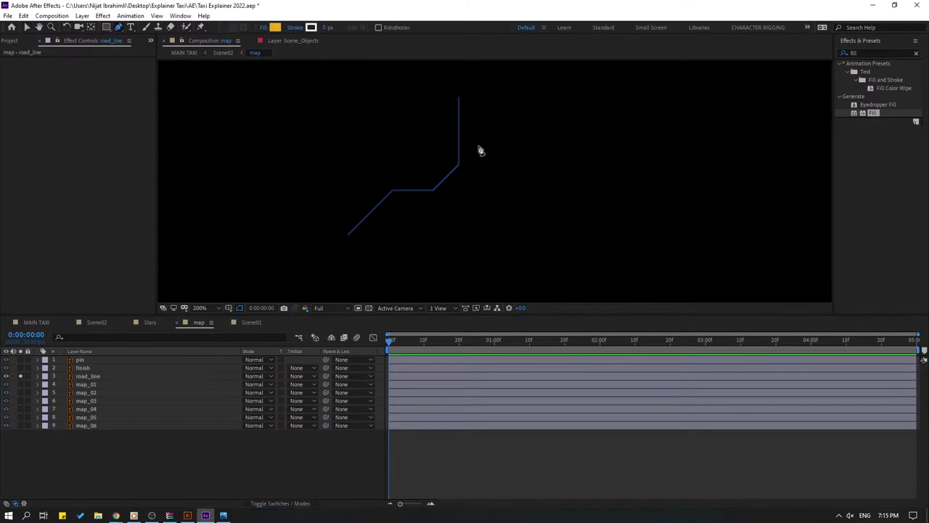
click(458, 99)
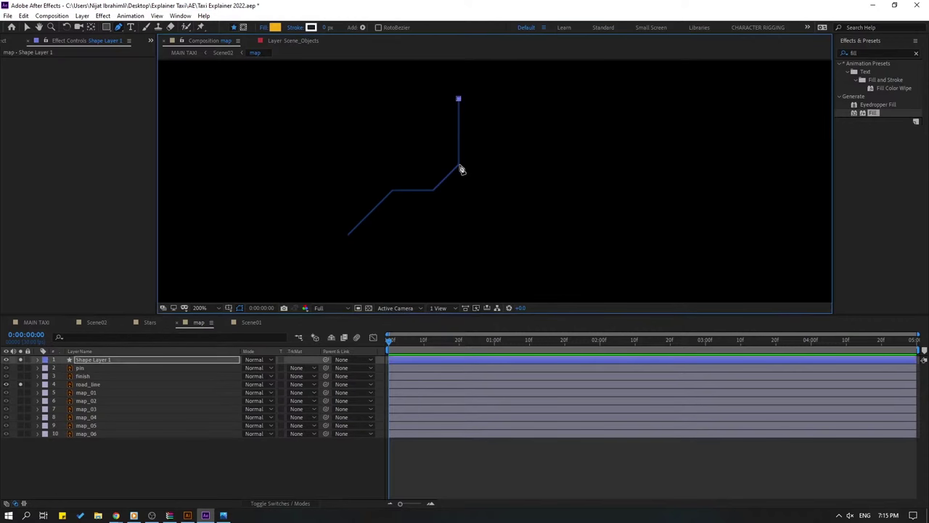
click(459, 166)
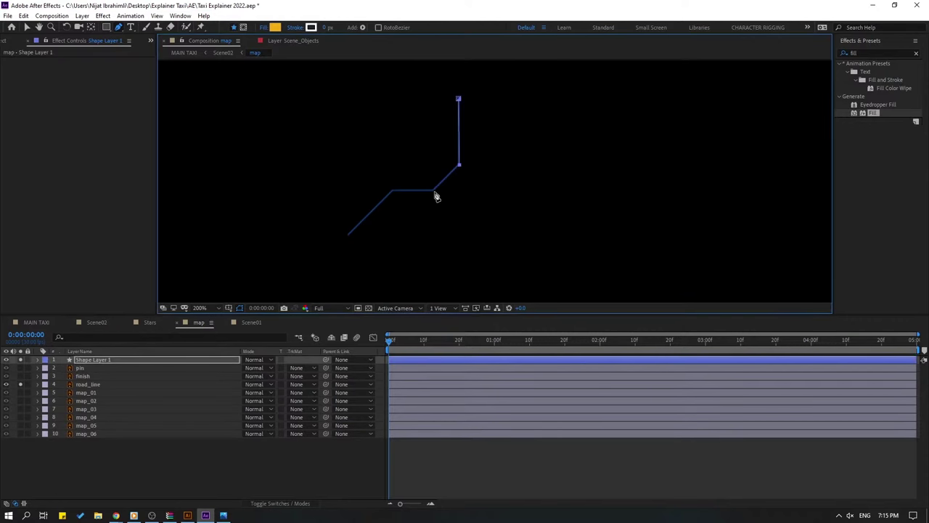
click(435, 191)
click(394, 192)
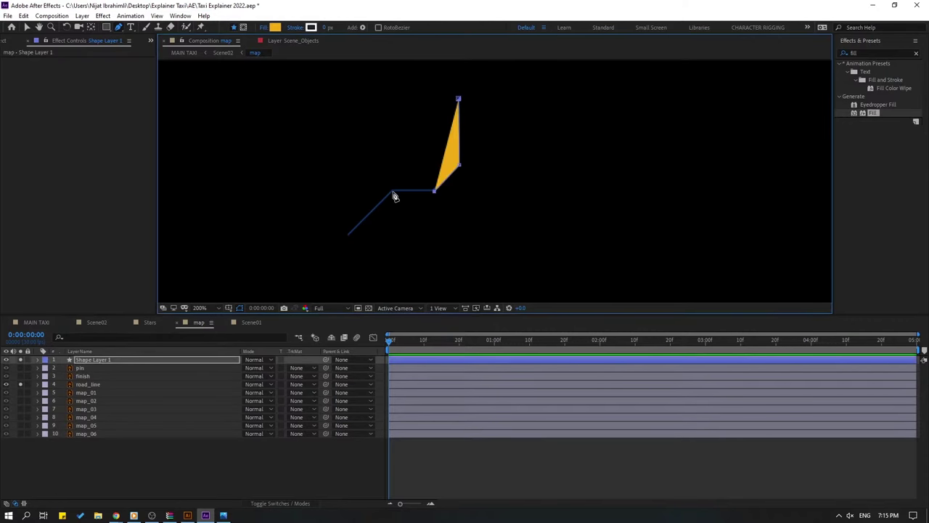
click(349, 236)
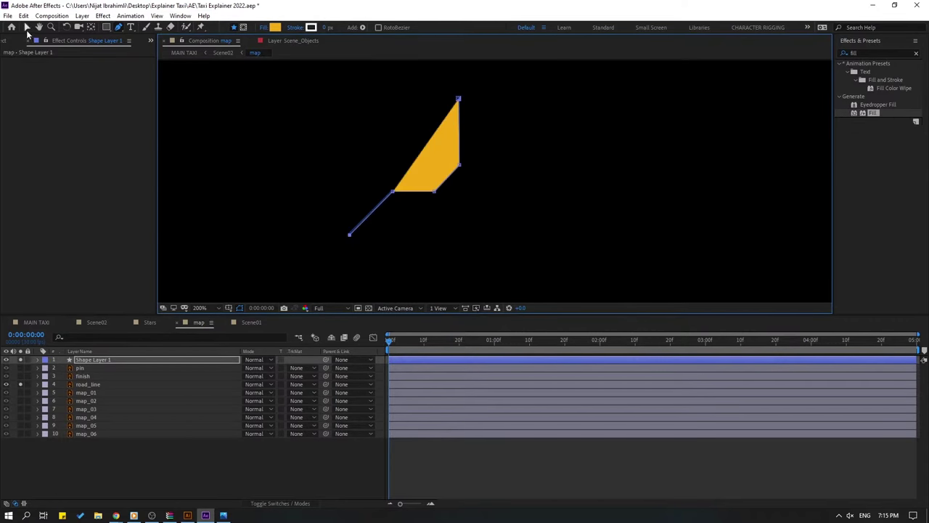
click(27, 29)
click(340, 28)
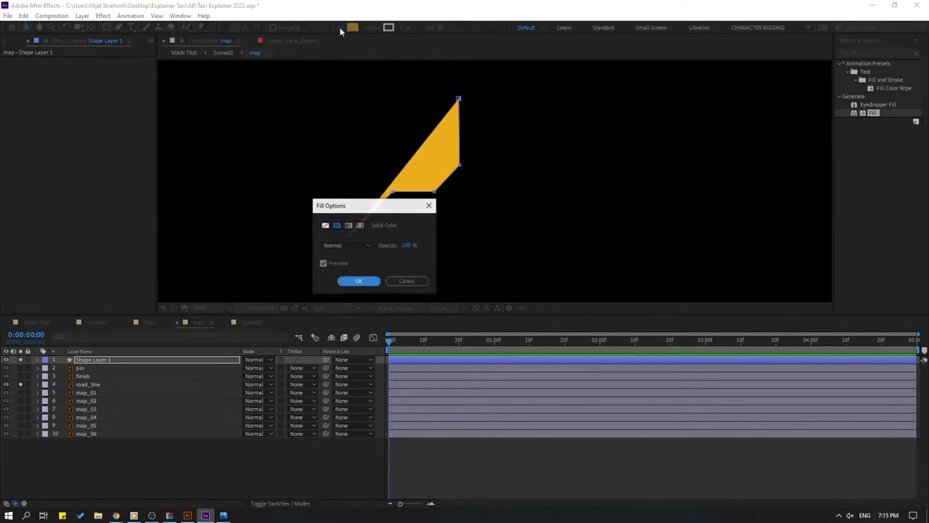
click(326, 226)
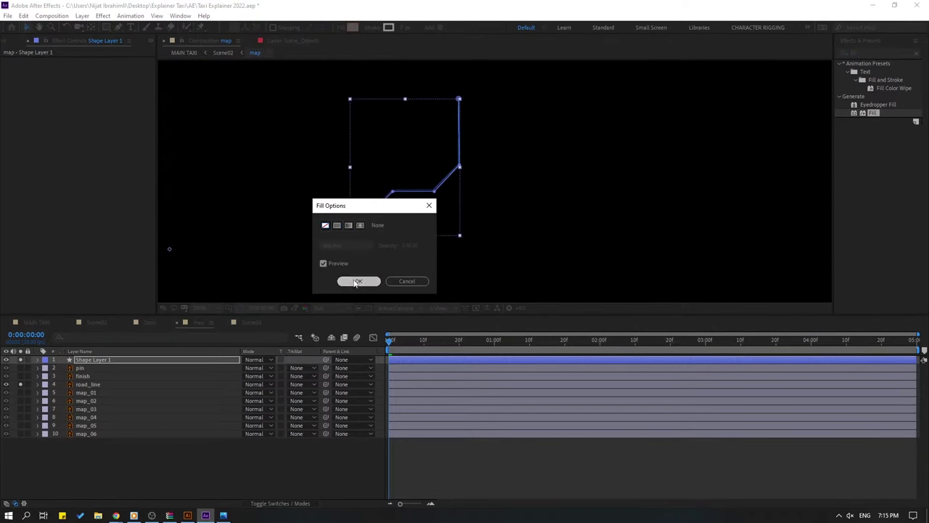
click(357, 281)
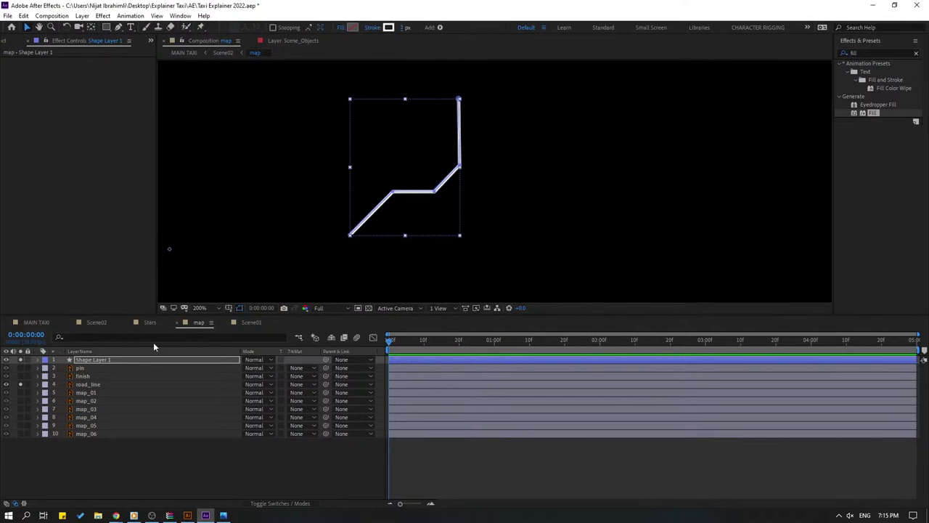
Unsolo the layers, delete the old road_line layer, and rename the new shape layer road_line.
click(20, 359)
click(21, 384)
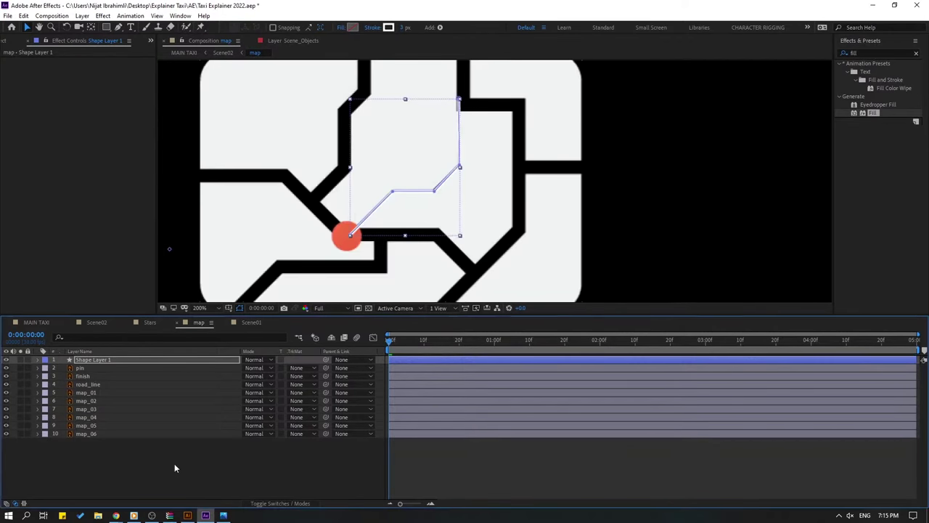
click(141, 485)
click(93, 384)
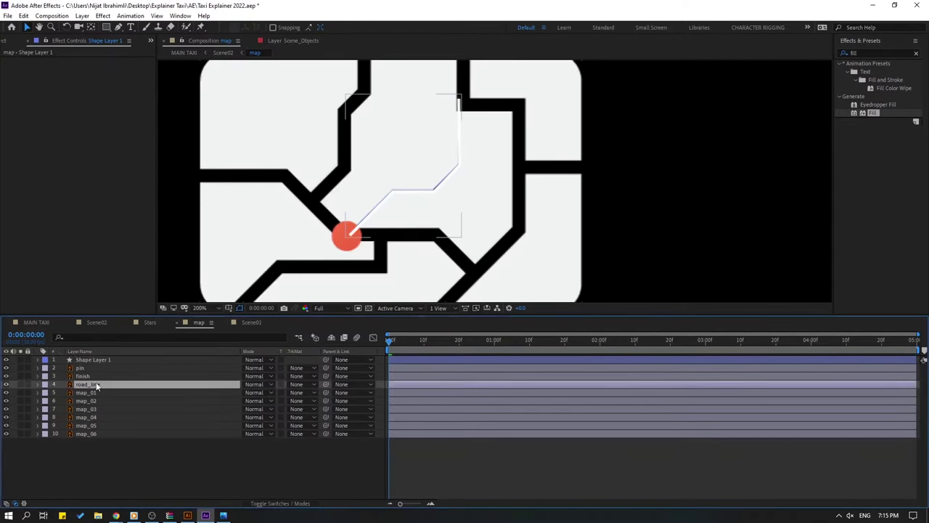
key(Delete)
click(87, 360)
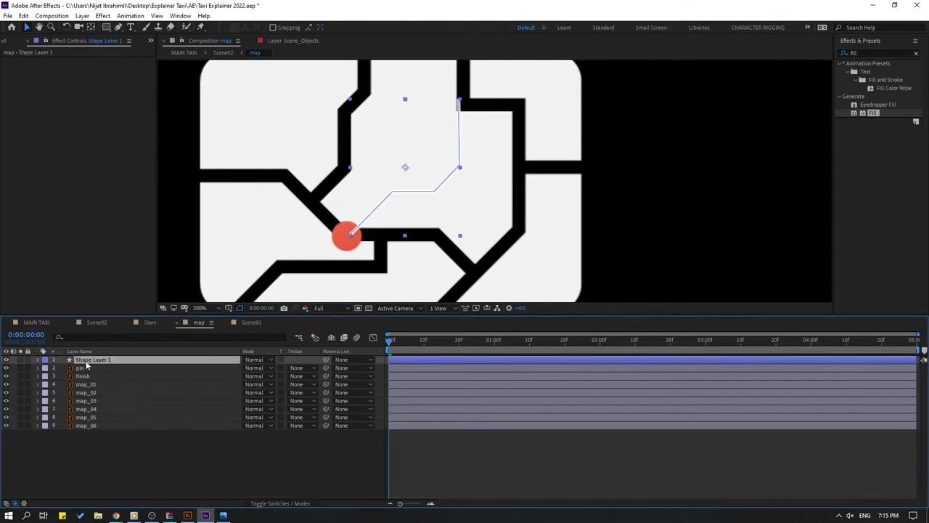
key(Return)
text(road_l)
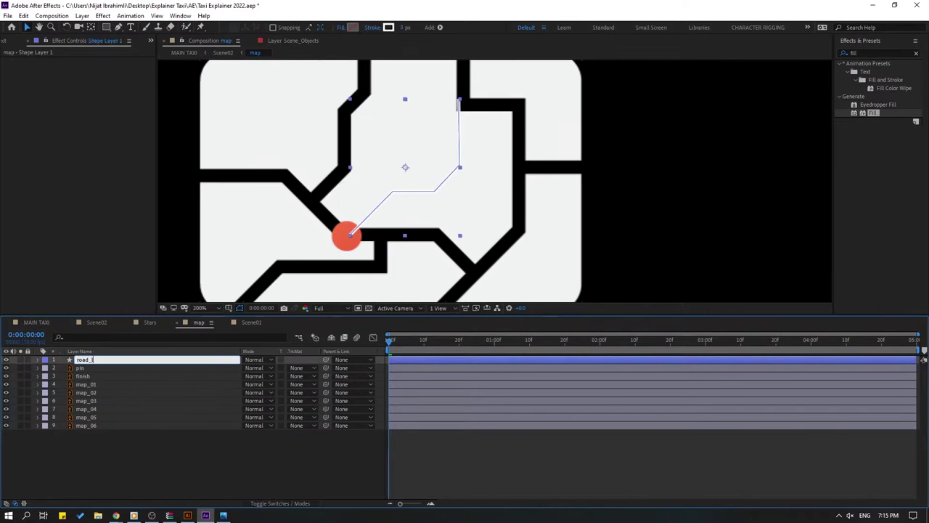
text(ine)
key(Return)
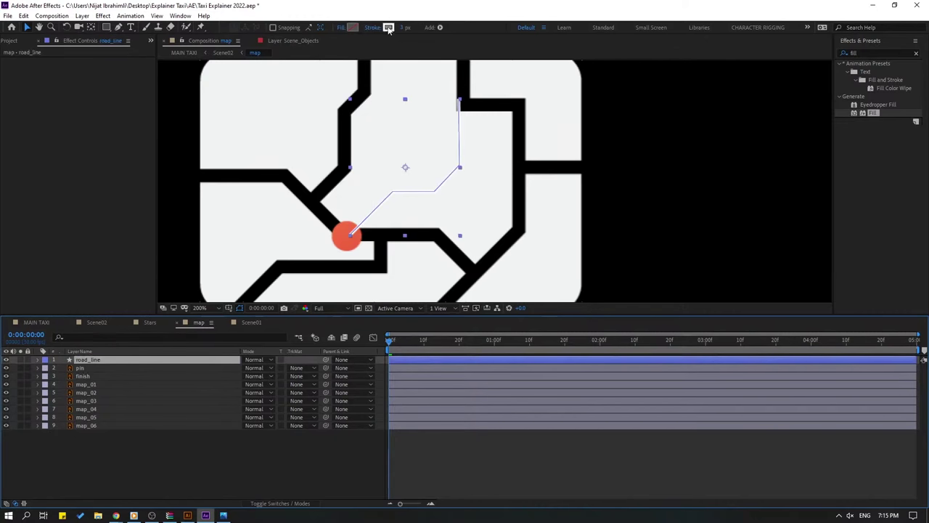
Begin setting the path's stroke colour, switching to the eyedropper to sample from the canvas.
click(388, 28)
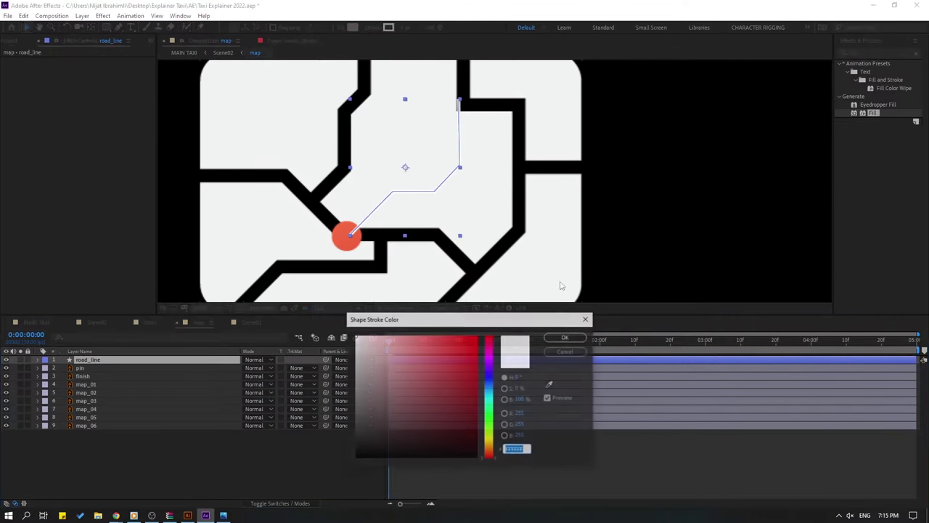
click(490, 387)
click(439, 361)
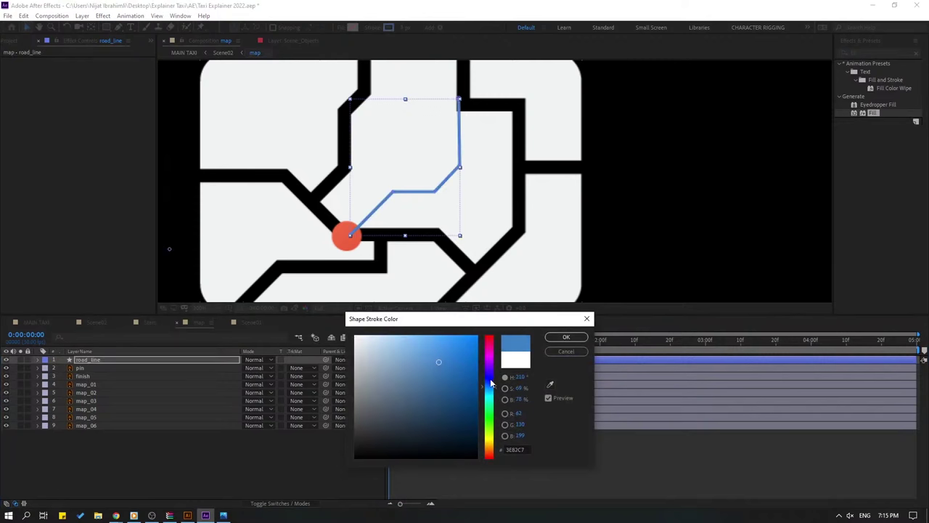
click(551, 385)
Sample the red pin for the stroke colour, then scrub forward to watch the pin animate in.
click(339, 243)
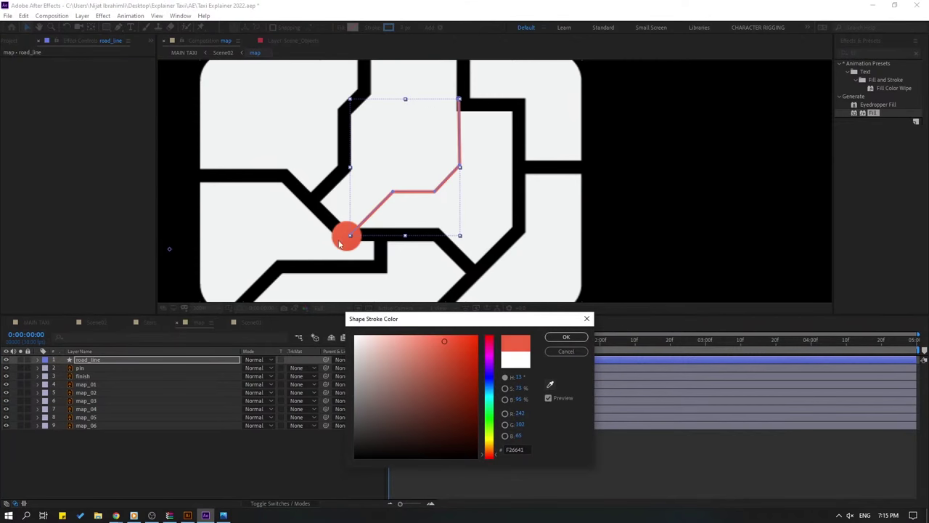
click(566, 337)
click(257, 441)
scroll(295, 218, down, 2)
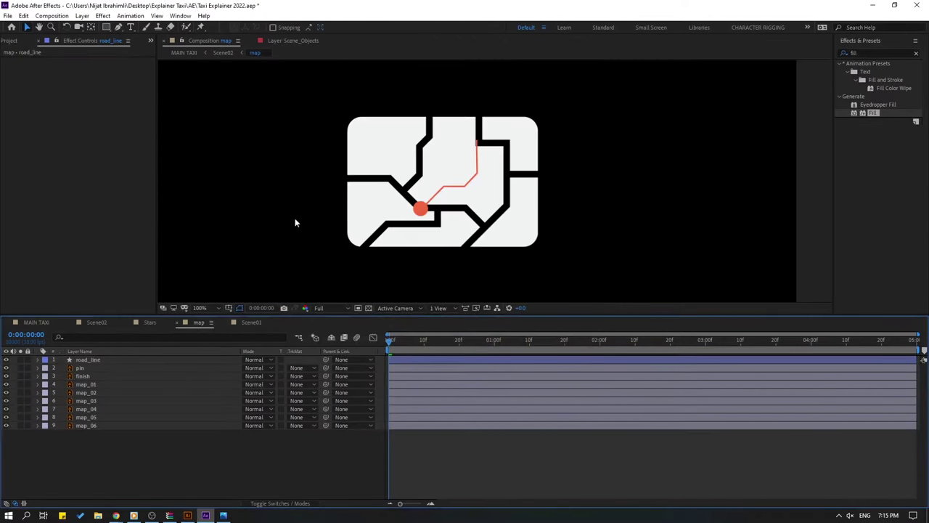
scroll(308, 232, up, 2)
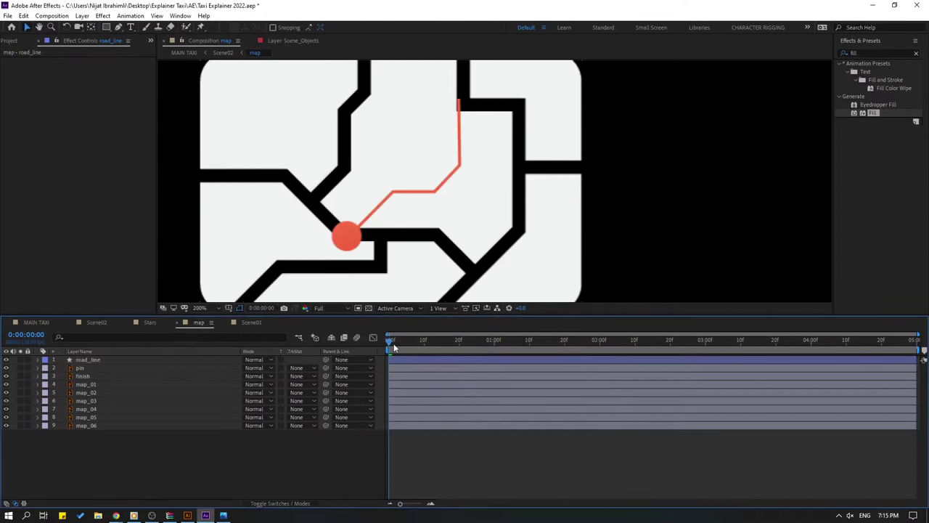
drag(393, 348, 516, 337)
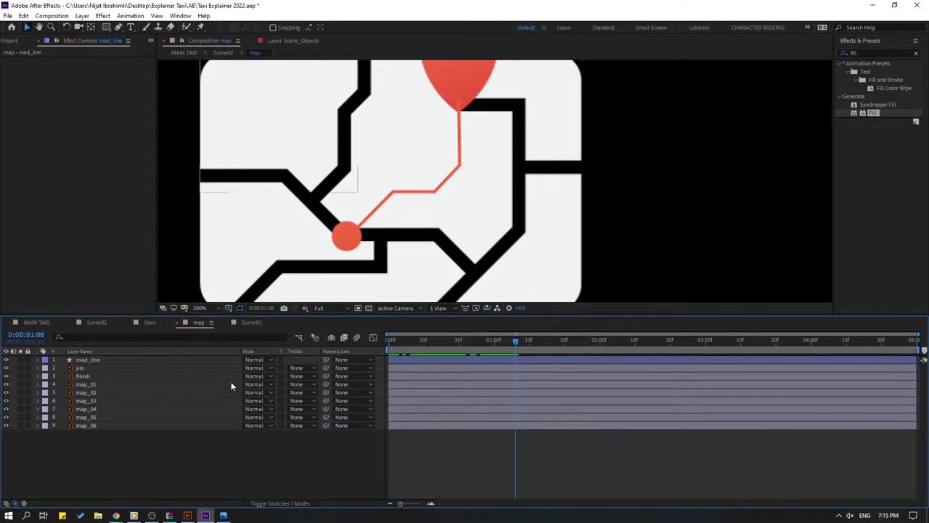
scroll(396, 290, up, 2)
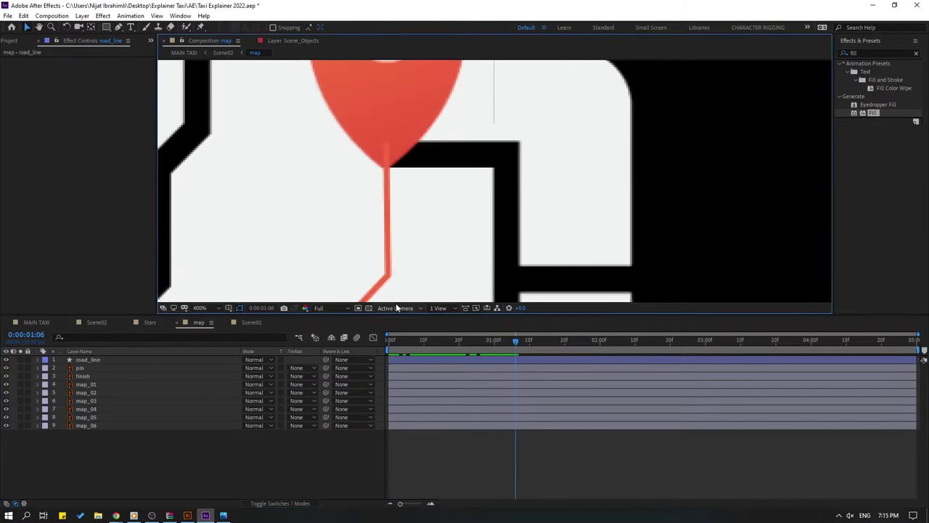
Resample the balloon's red (EC5C3E) for road_line's stroke and zoom the viewer back to 200%.
click(95, 360)
click(389, 28)
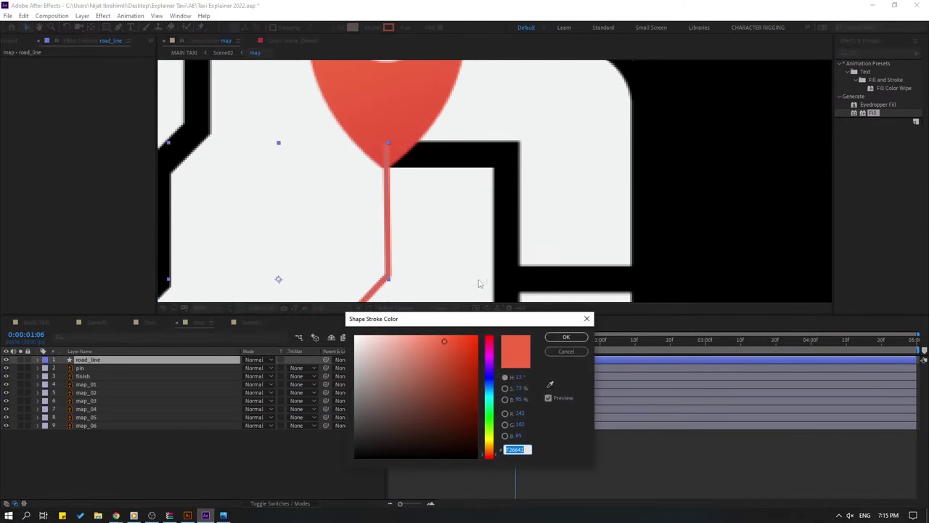
click(550, 385)
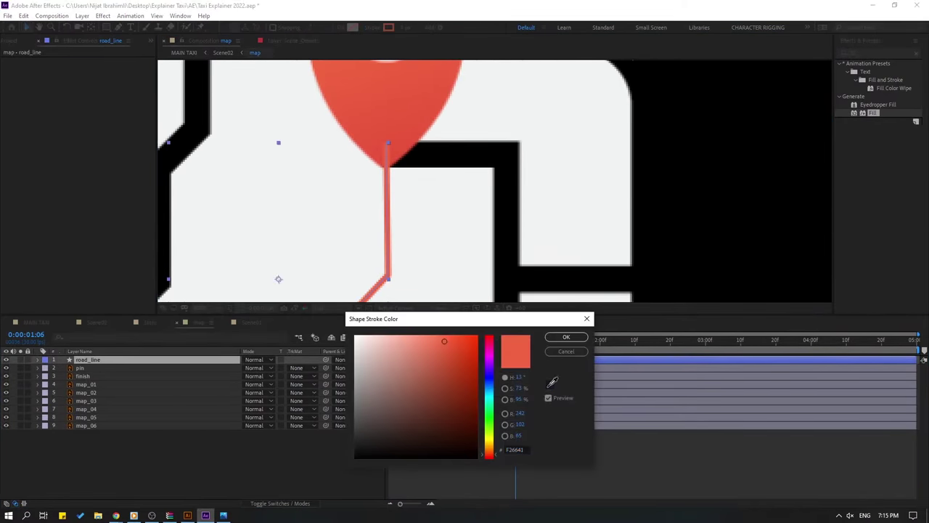
click(422, 87)
click(566, 337)
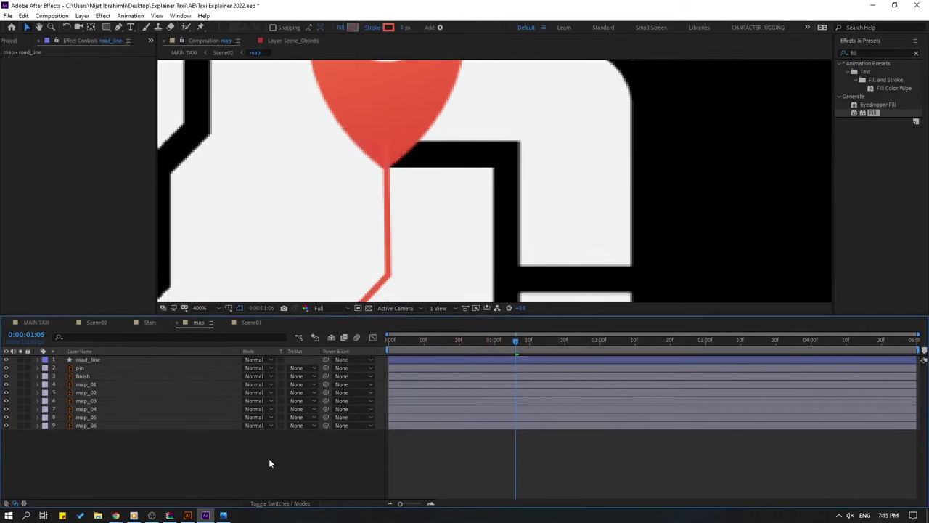
click(116, 515)
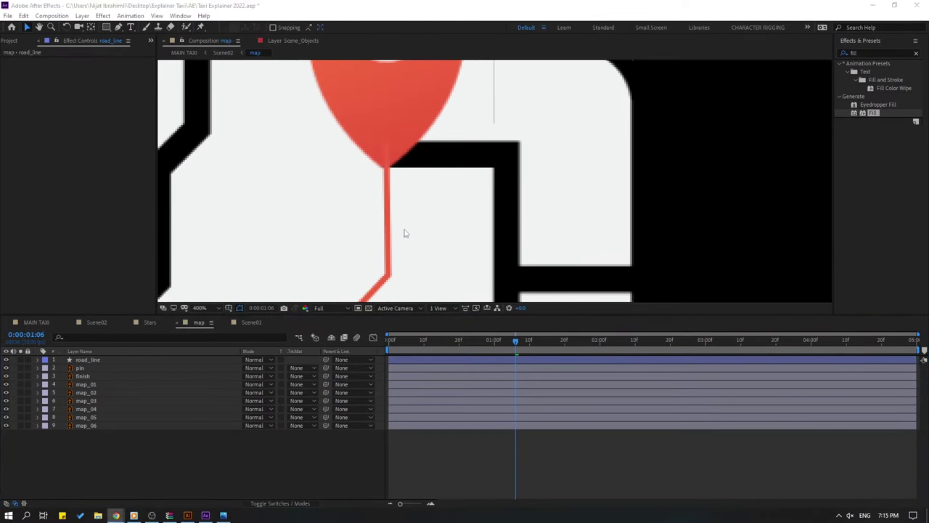
key(comma)
click(108, 487)
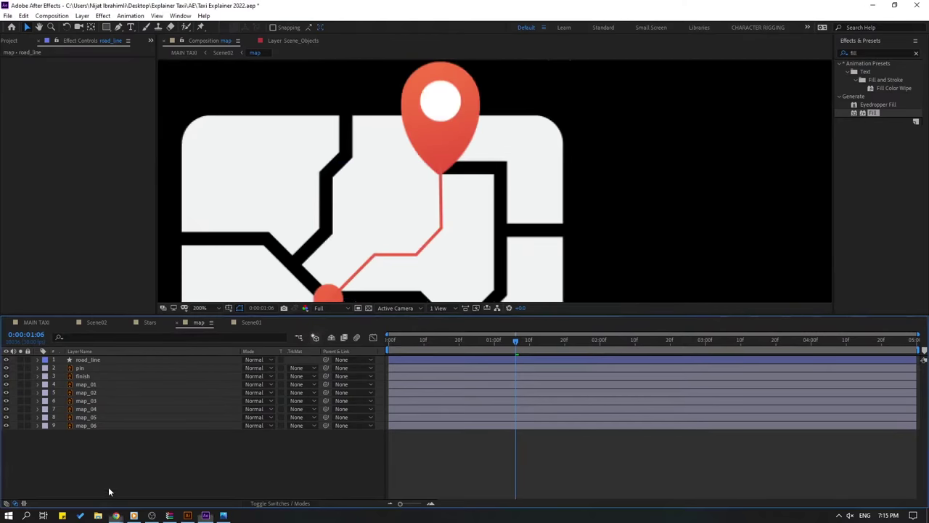
click(86, 360)
click(416, 256)
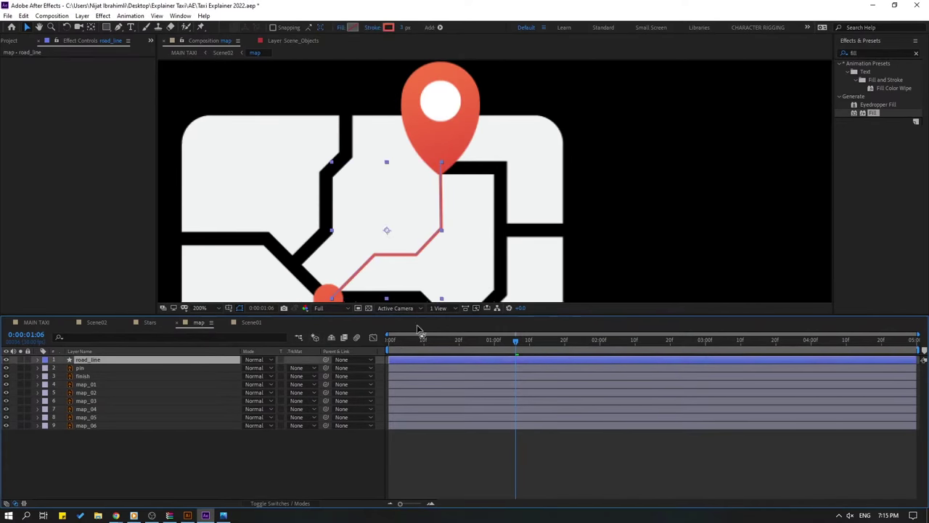
Add Trim Paths to road_line and keyframe its End value at the start of the timeline.
click(440, 28)
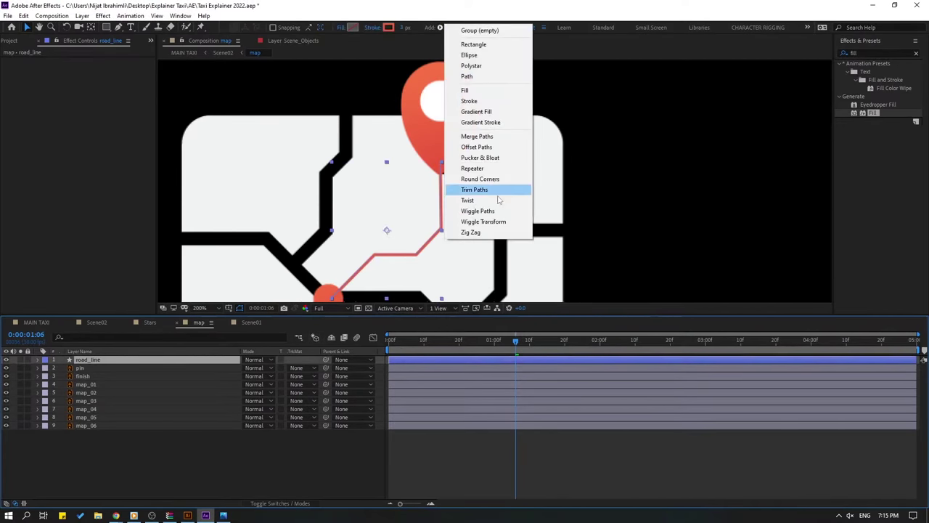
click(488, 190)
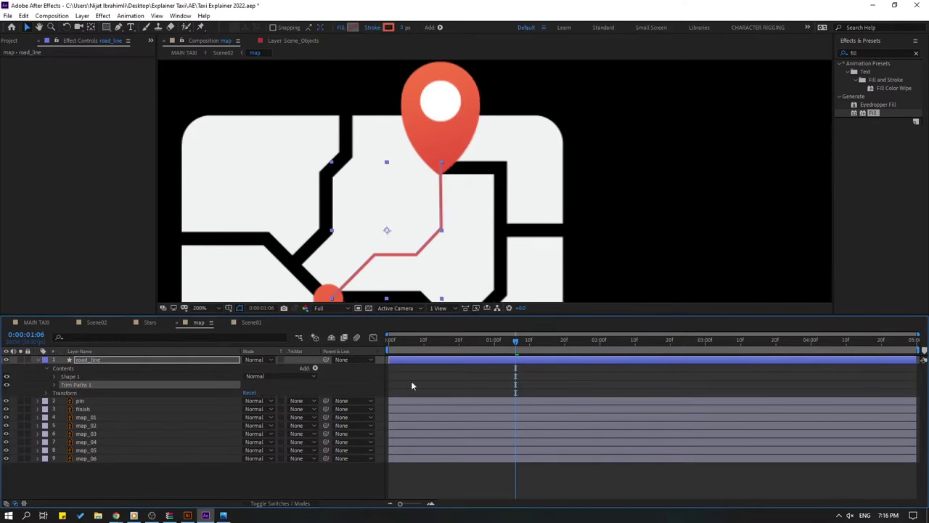
click(54, 385)
drag(509, 351, 389, 351)
drag(249, 401, 213, 403)
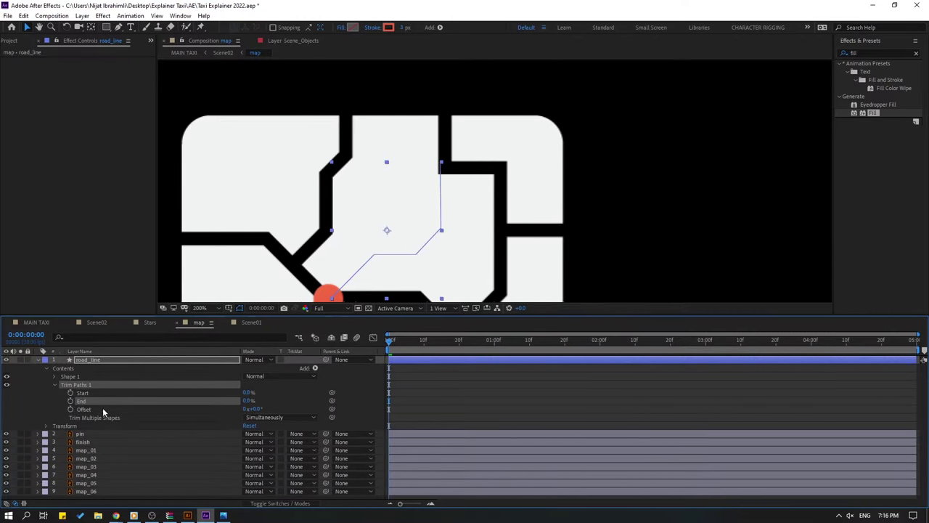
click(70, 401)
Key End at 100% around frame 19, Easy Ease both End keyframes, and move the last one later.
drag(398, 341, 450, 344)
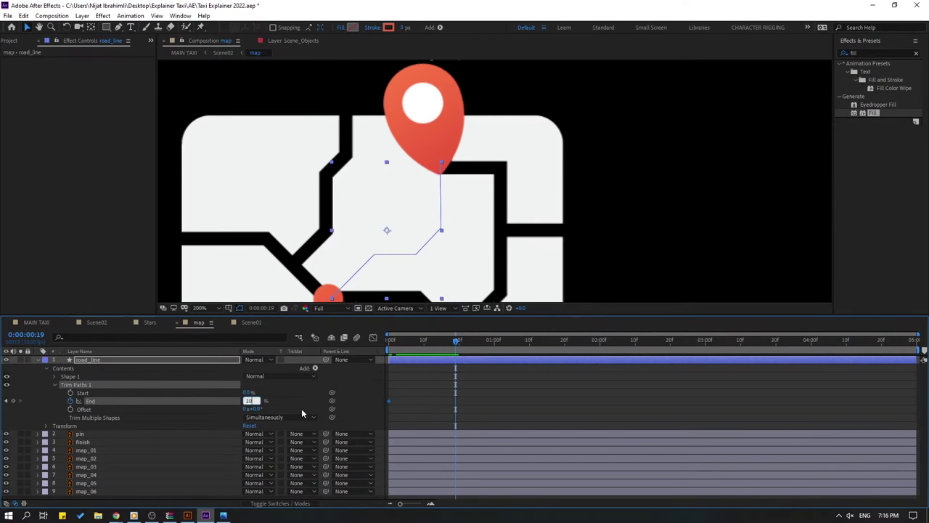
text(0)
key(Return)
drag(483, 397, 429, 401)
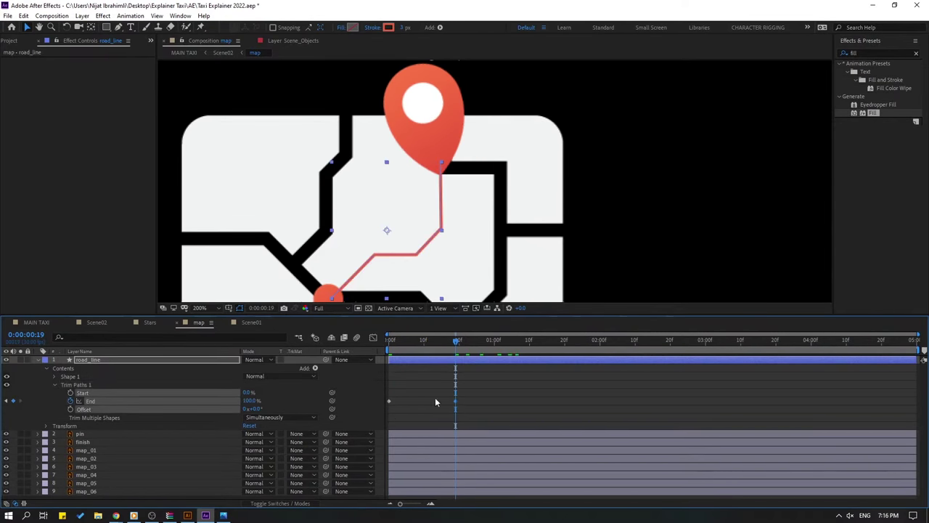
right_click(390, 400)
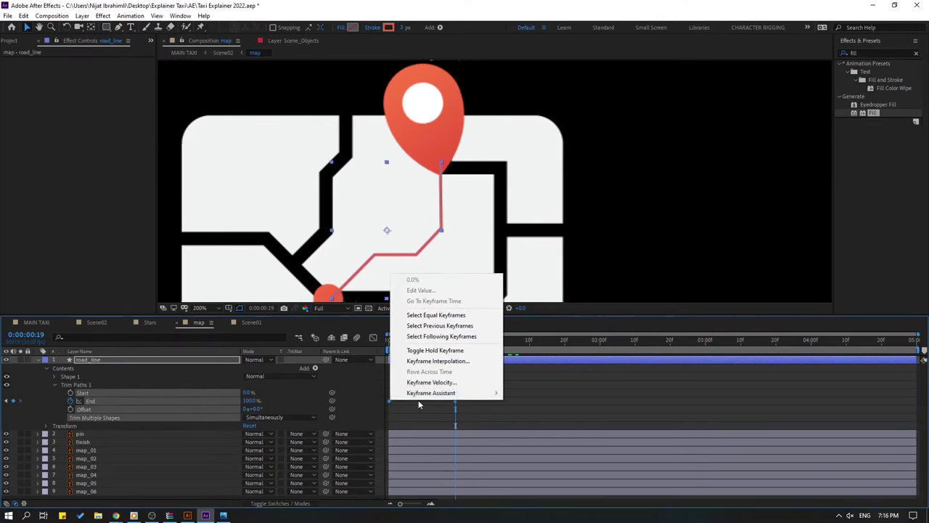
mouse_move(494, 395)
click(541, 425)
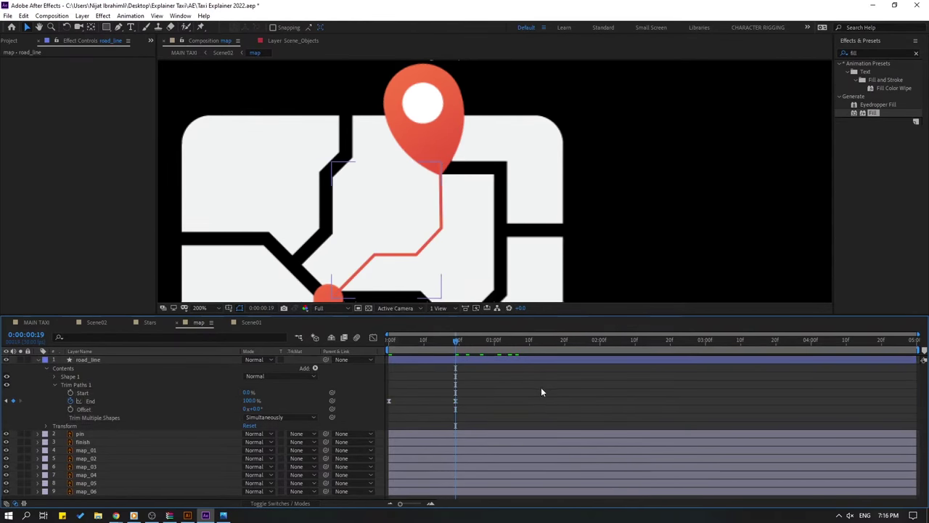
key(space)
key(space)
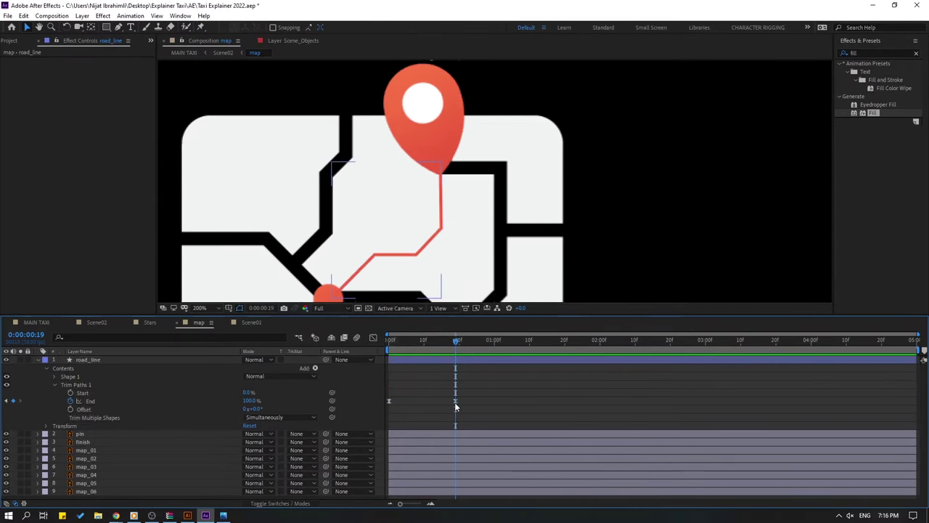
drag(455, 404, 515, 402)
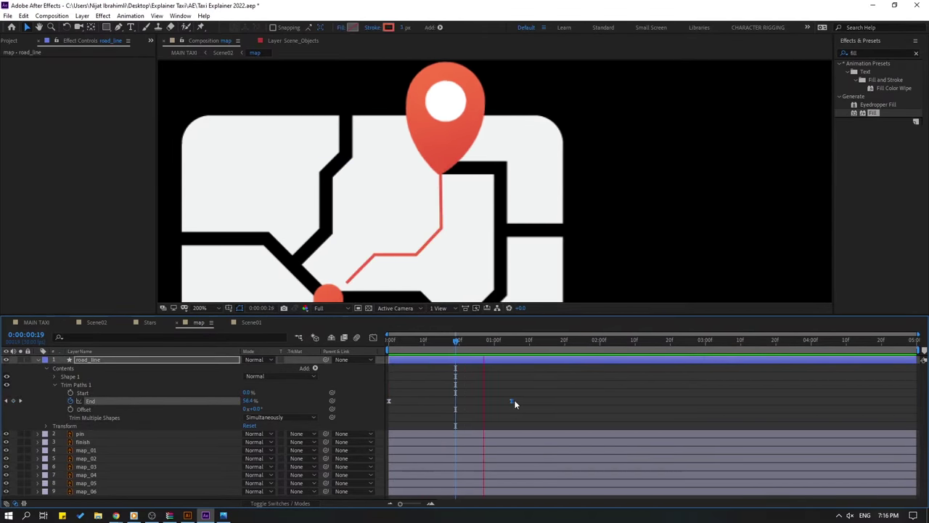
scroll(356, 295, down, 1)
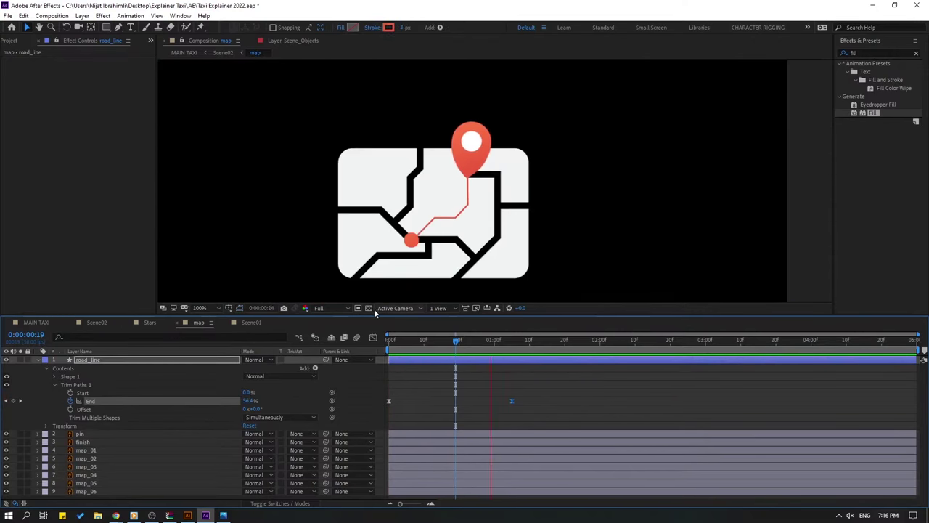
Strengthen the Trim Paths ease by dragging both influence handles in the Graph Editor.
drag(520, 390, 351, 407)
click(373, 338)
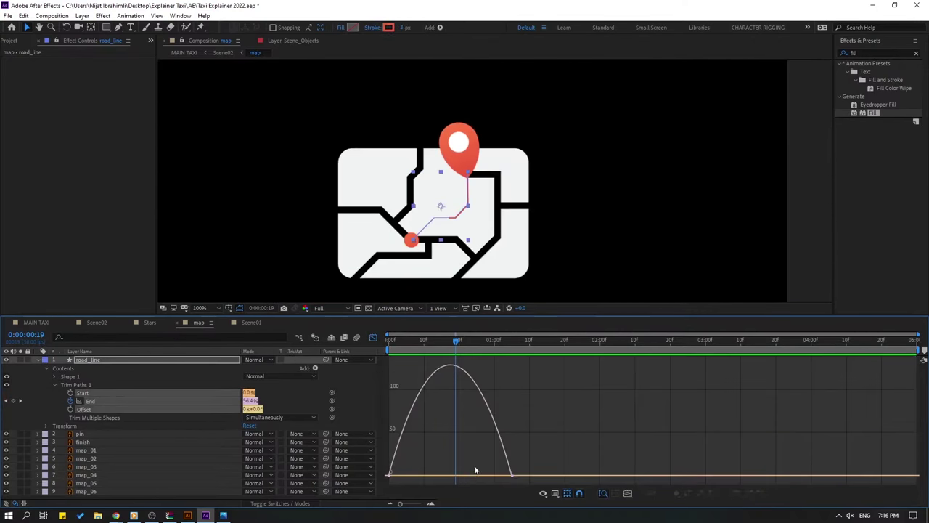
drag(414, 478, 432, 477)
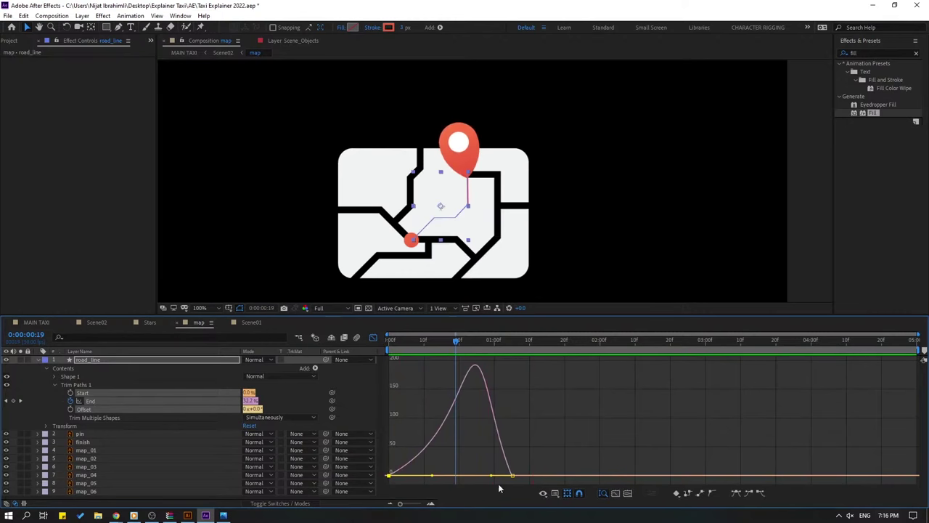
drag(491, 476, 474, 479)
key(space)
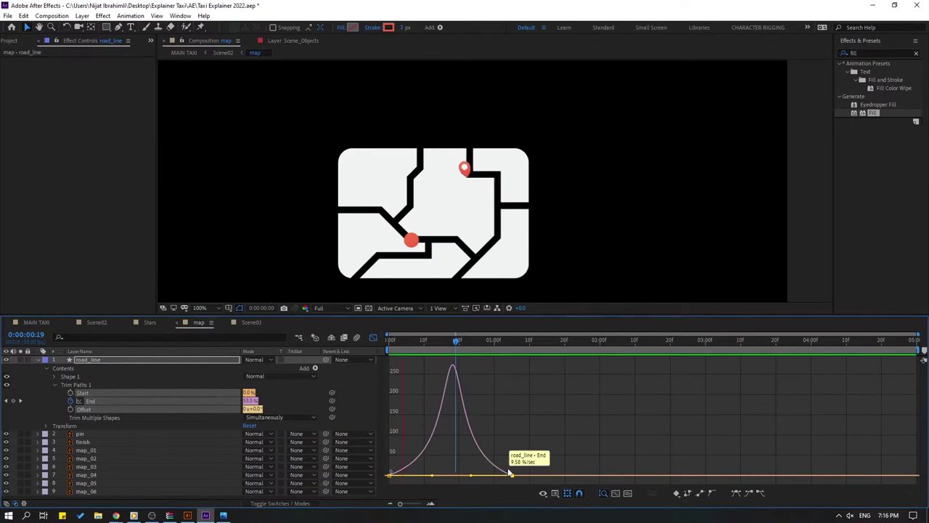
key(space)
click(373, 338)
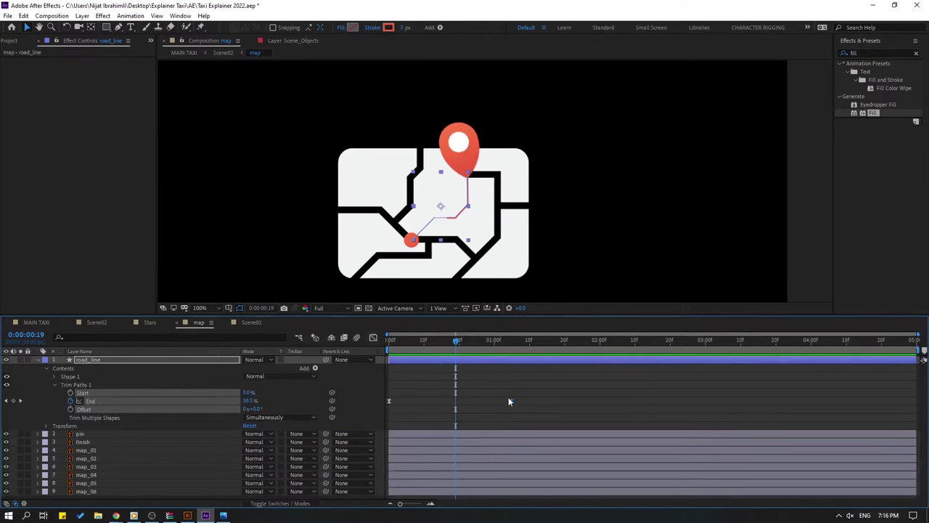
Move the End keyframe later and preview the route draw-on with the pin's entrance.
drag(514, 400, 584, 402)
key(space)
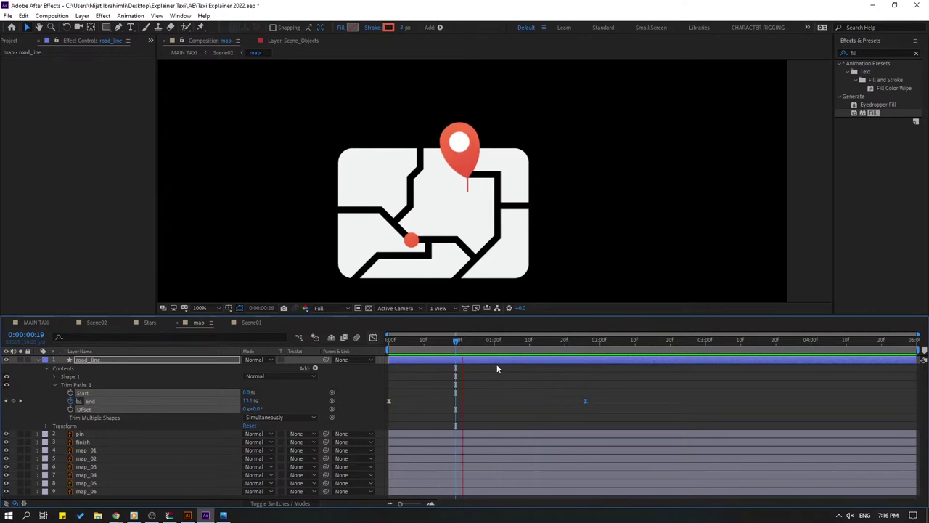
click(395, 340)
drag(411, 350, 431, 366)
key(space)
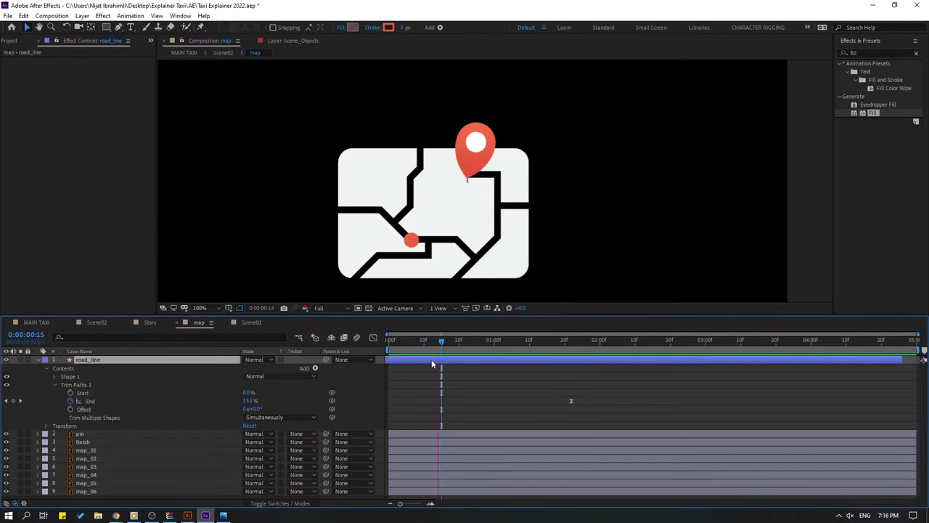
key(space)
Select the finish dot layer and centre the red dot in the viewer.
key(u)
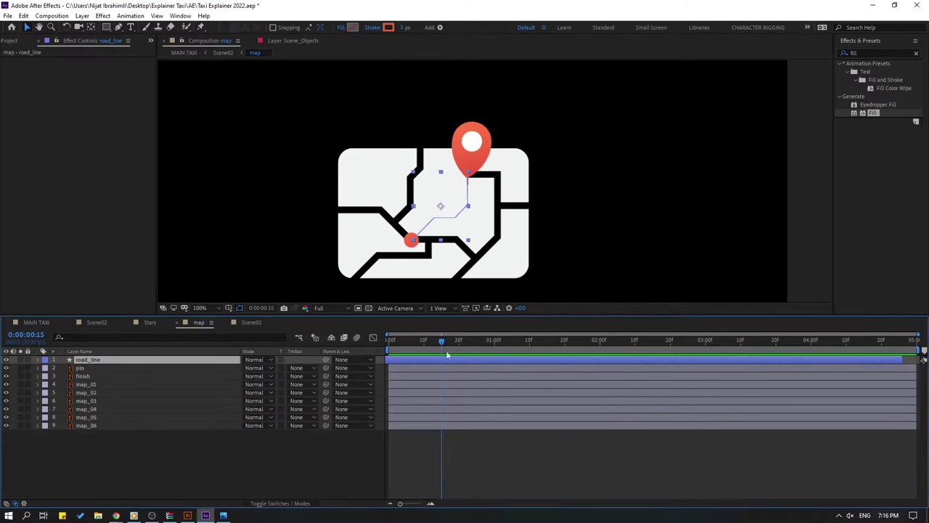
click(109, 439)
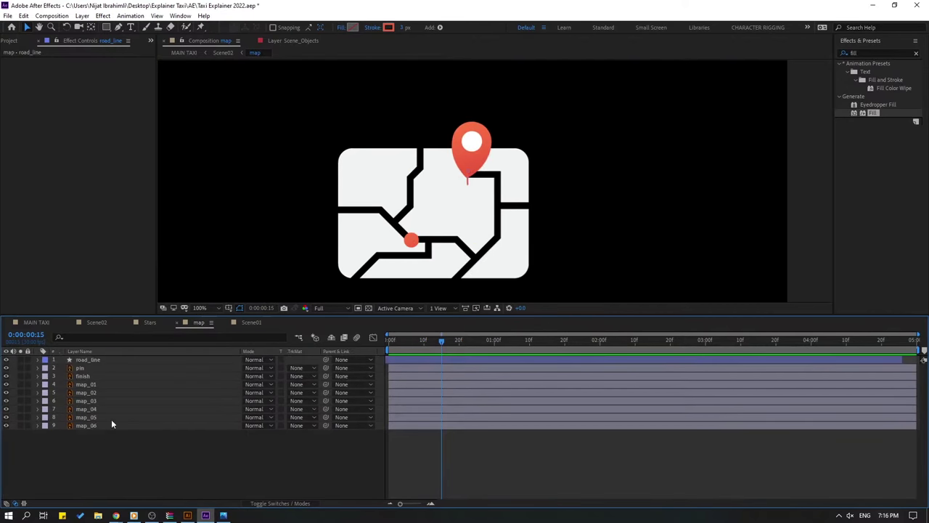
click(90, 376)
scroll(448, 269, up, 4)
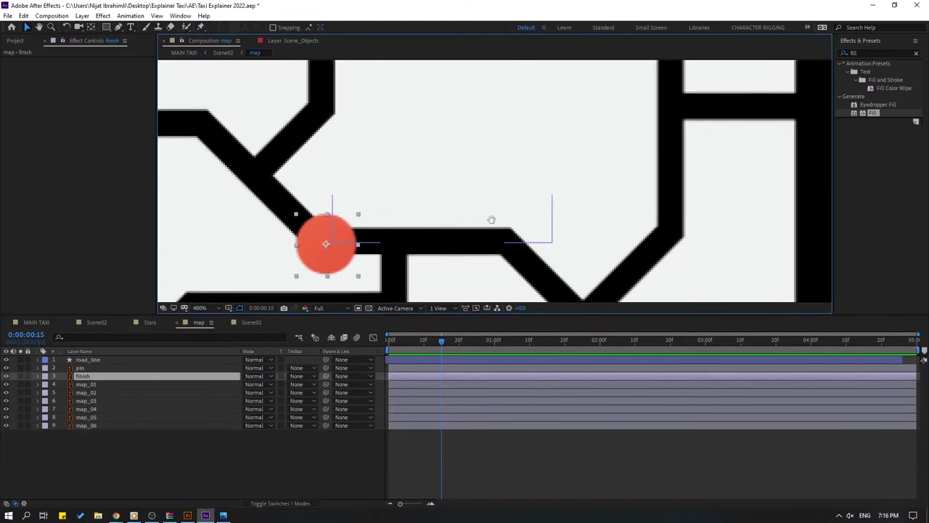
drag(491, 220, 578, 177)
key(s)
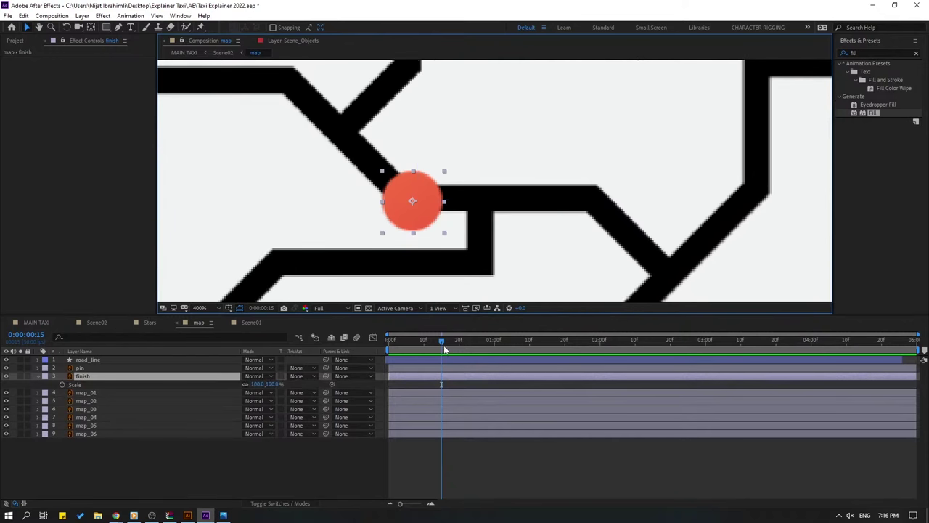
key(s)
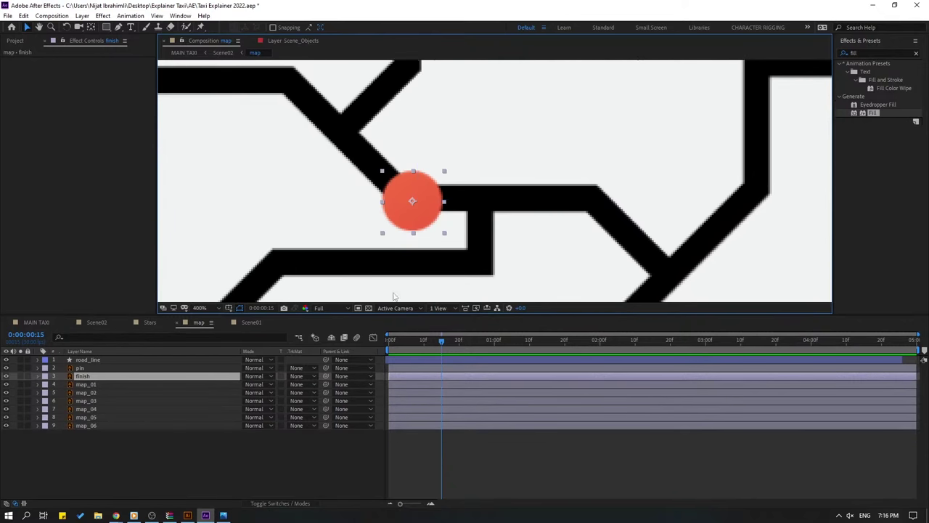
Apply Animation Composer 3's Overshoot Scale From Anchor Point preset as the finish dot's In transition.
click(179, 16)
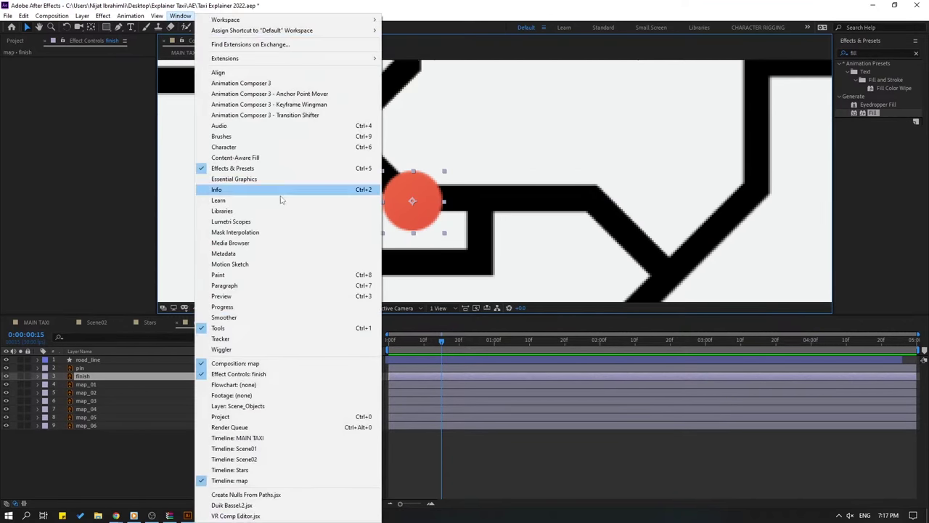
click(247, 83)
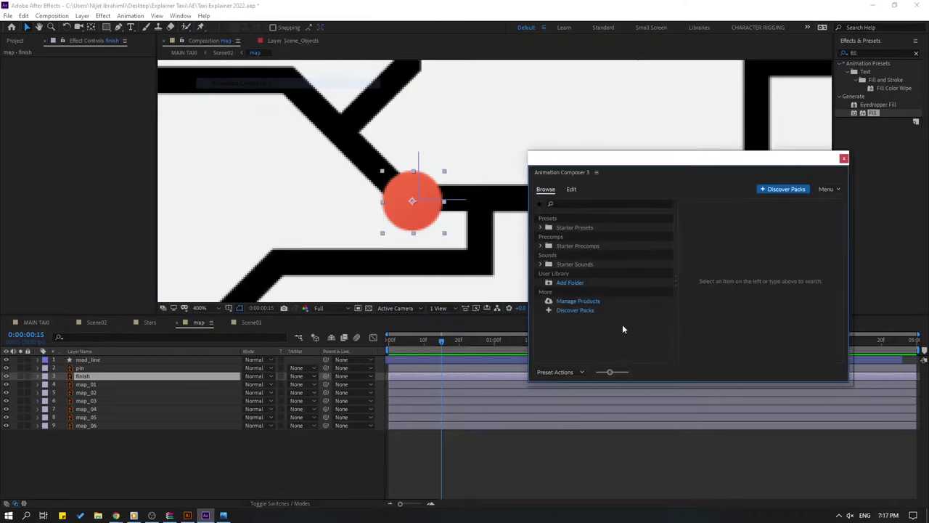
click(543, 228)
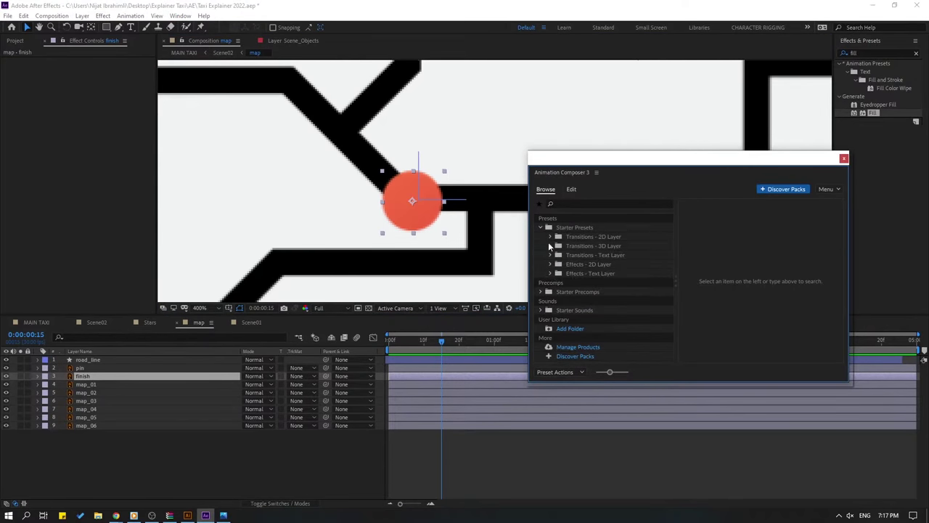
click(551, 237)
click(613, 320)
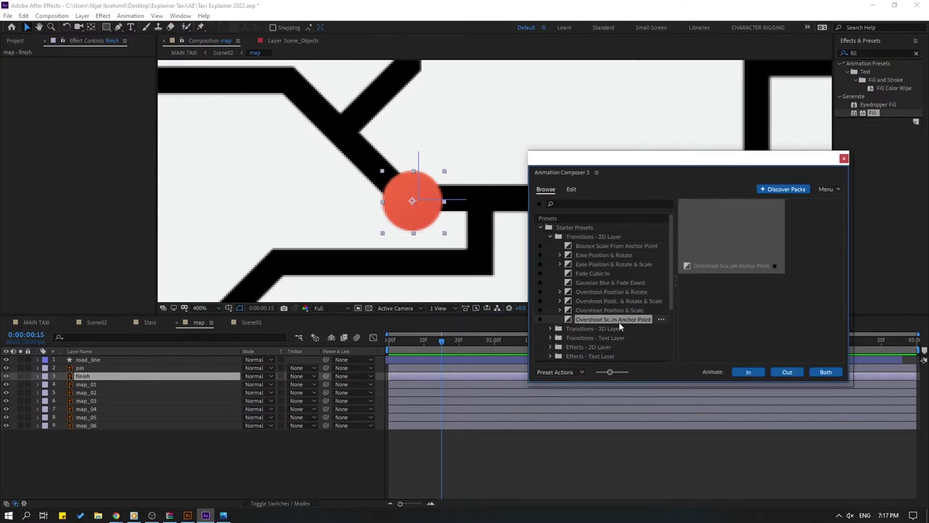
click(747, 372)
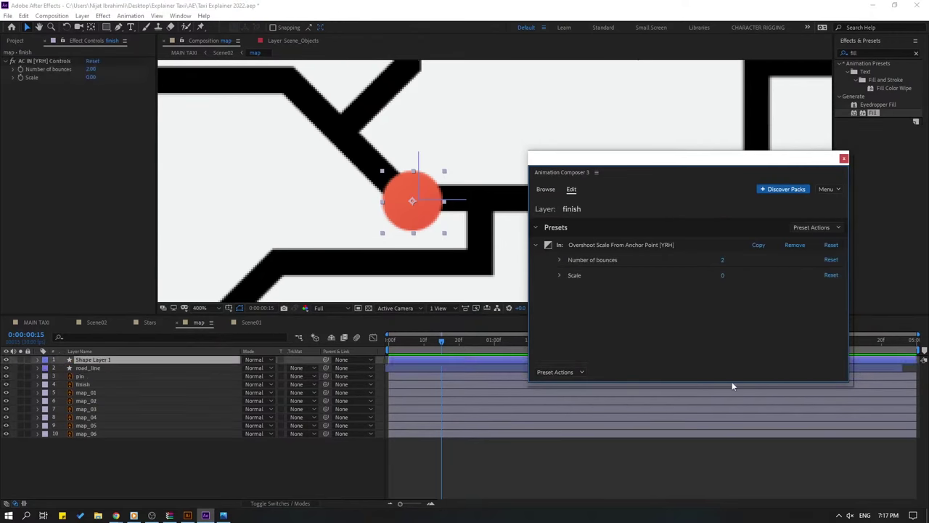
Slide the finish layer later so its pop-in starts around one second.
scroll(391, 242, down, 5)
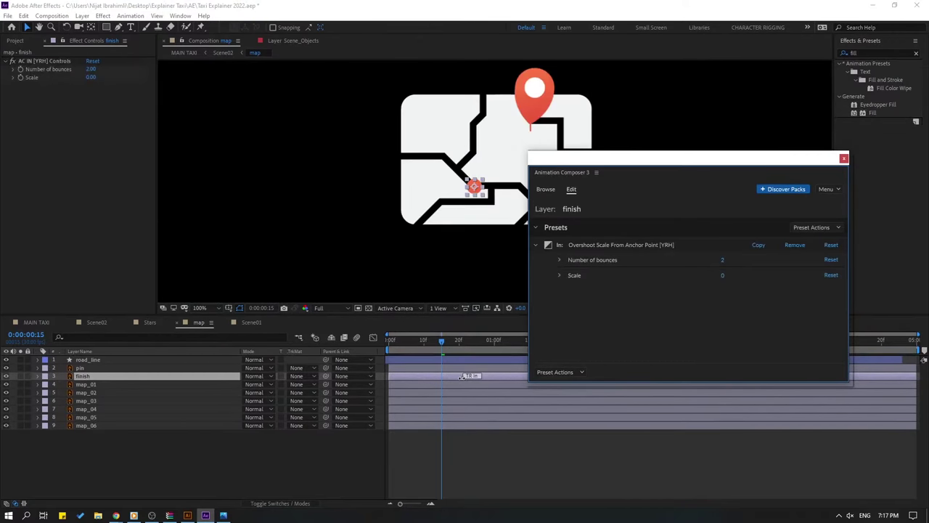
drag(461, 376, 486, 376)
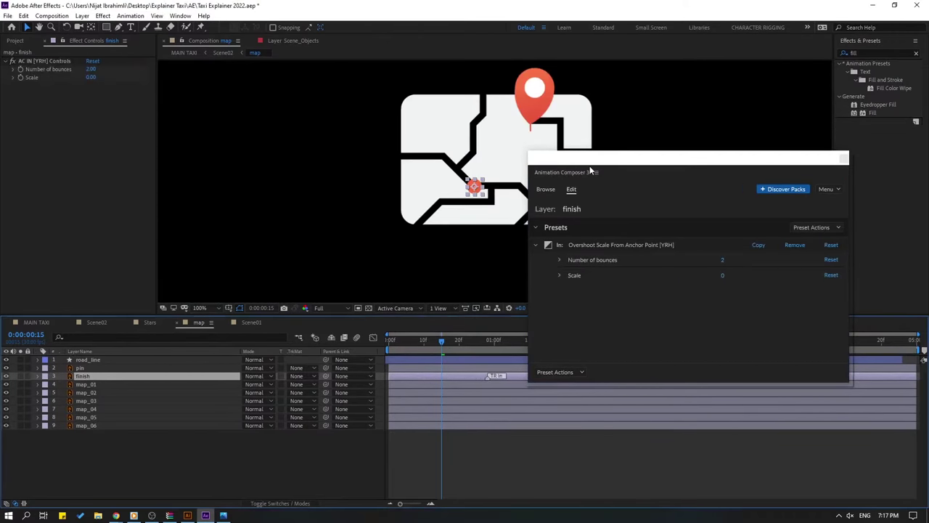
drag(590, 166, 607, 464)
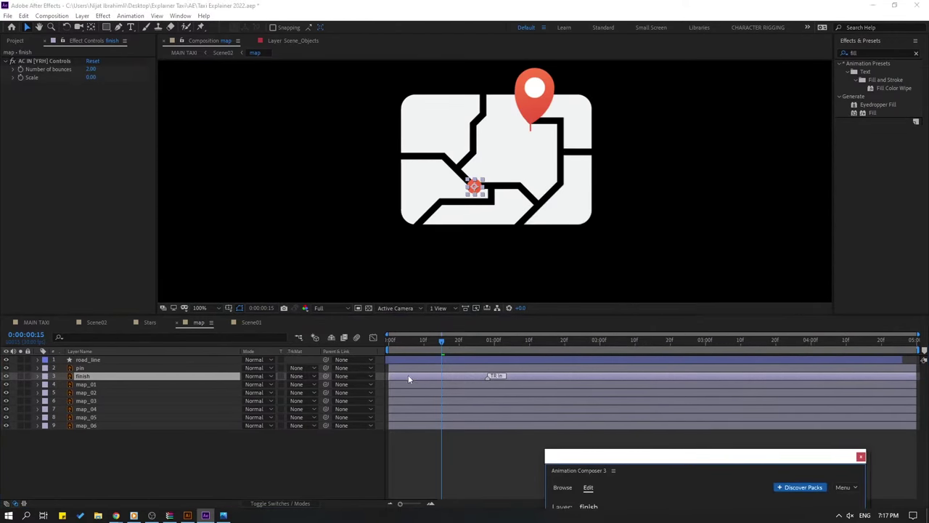
drag(408, 375, 456, 379)
key(space)
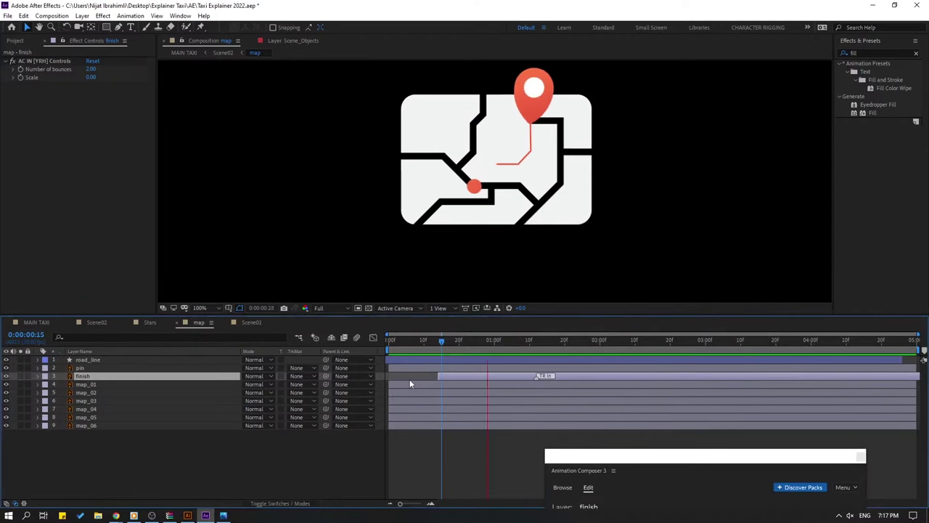
click(512, 339)
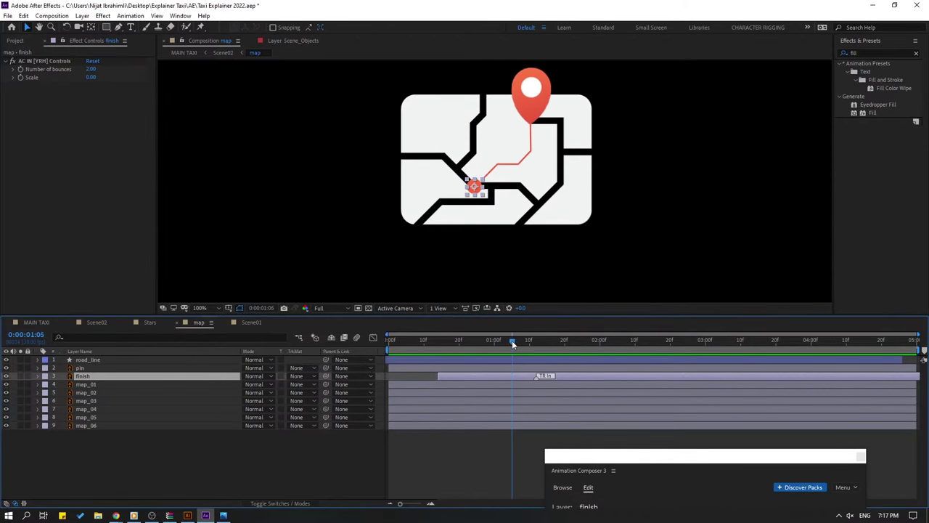
drag(458, 379, 520, 376)
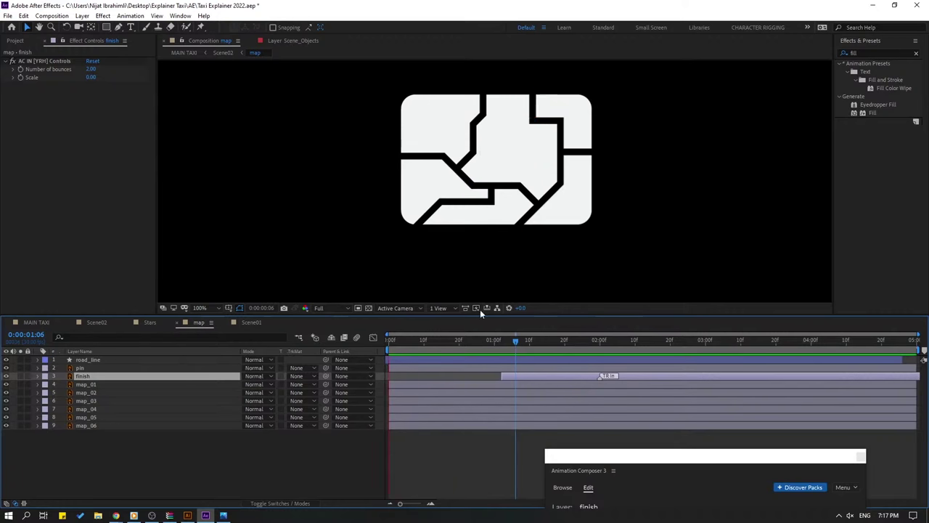
Select the map_01 through map_06 layers.
drag(653, 456, 621, 383)
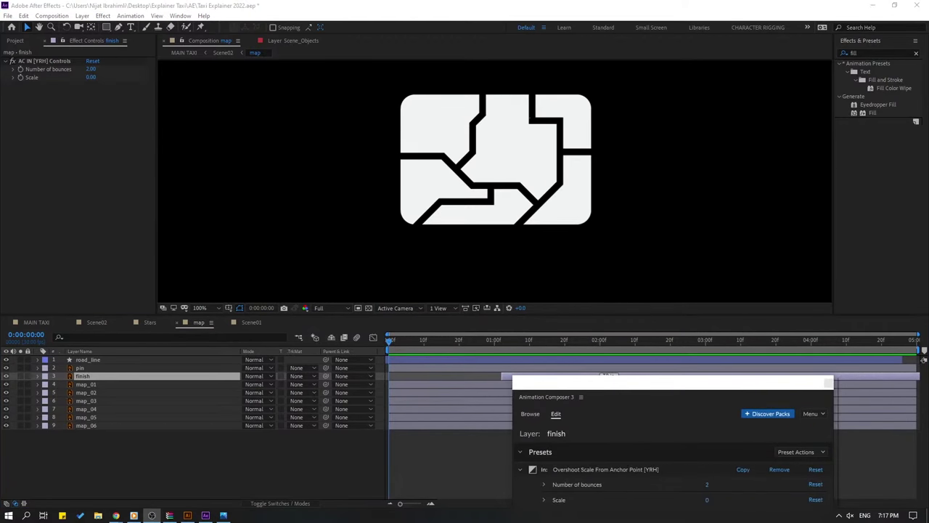
click(417, 191)
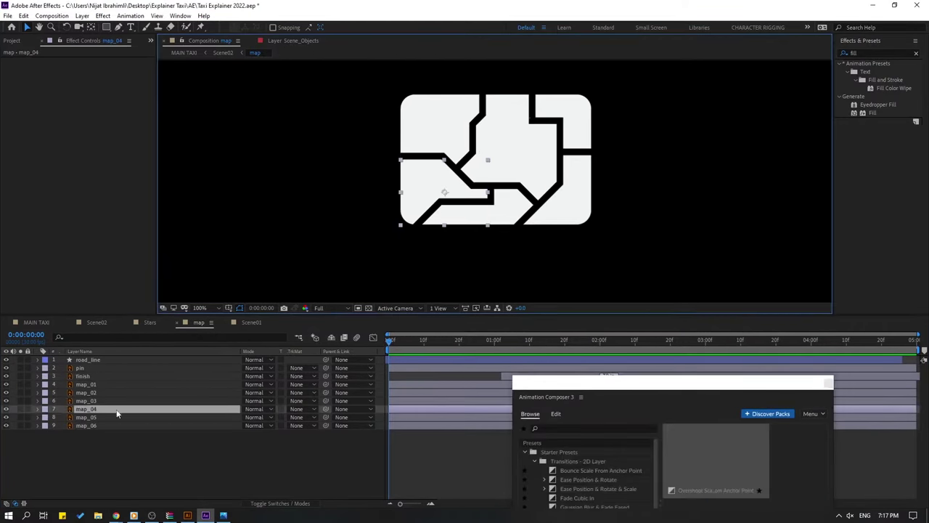
drag(100, 455, 124, 390)
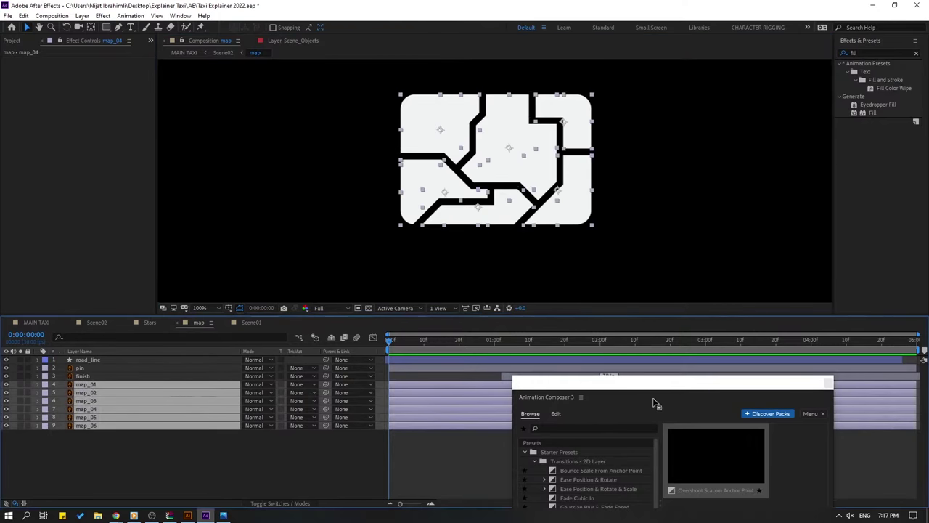
Keyframe the final Position of all six map pieces at 1:06.
drag(649, 388, 671, 499)
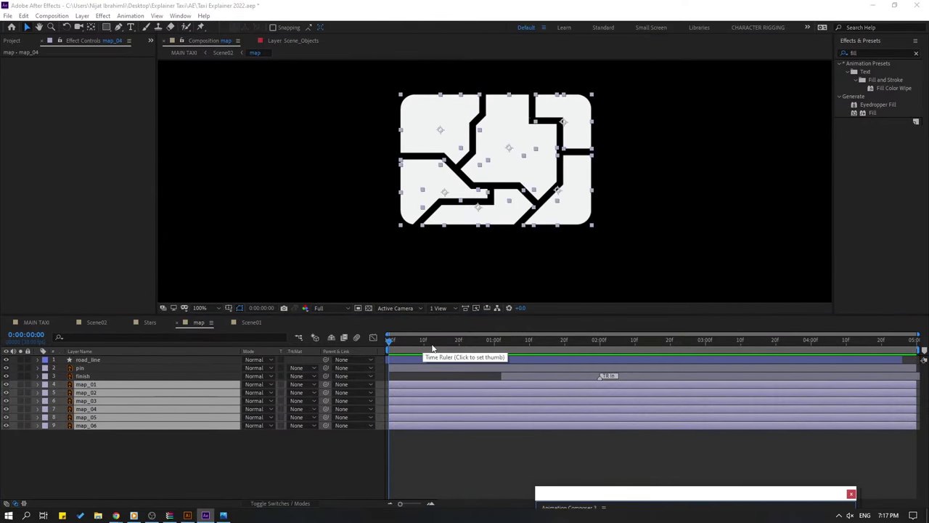
key(p)
mouse_move(401, 347)
mouse_down()
mouse_move(516, 350)
mouse_move(459, 344)
mouse_move(305, 383)
mouse_up()
click(62, 392)
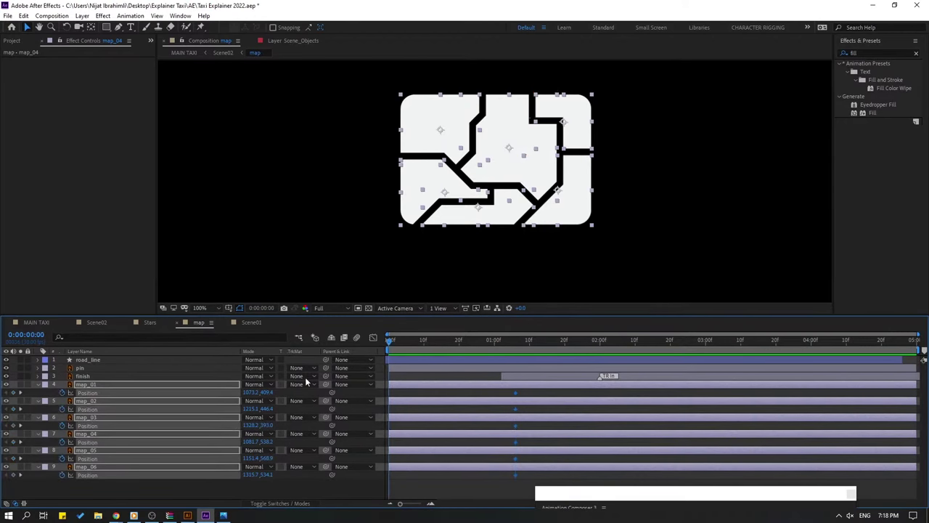
click(247, 494)
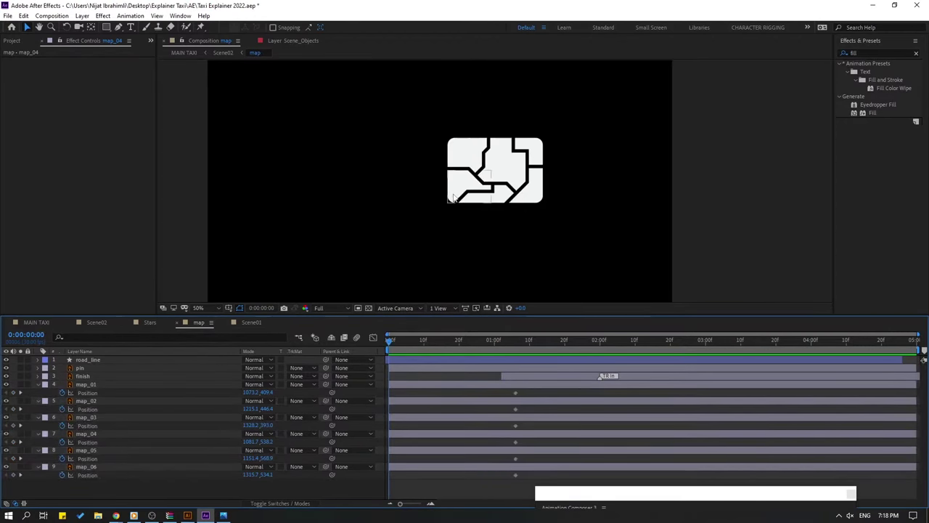
Scatter map_04, map_01, map_03, map_06, map_05 and map_02 outward, then select their Position keyframes.
drag(457, 195, 397, 226)
click(480, 157)
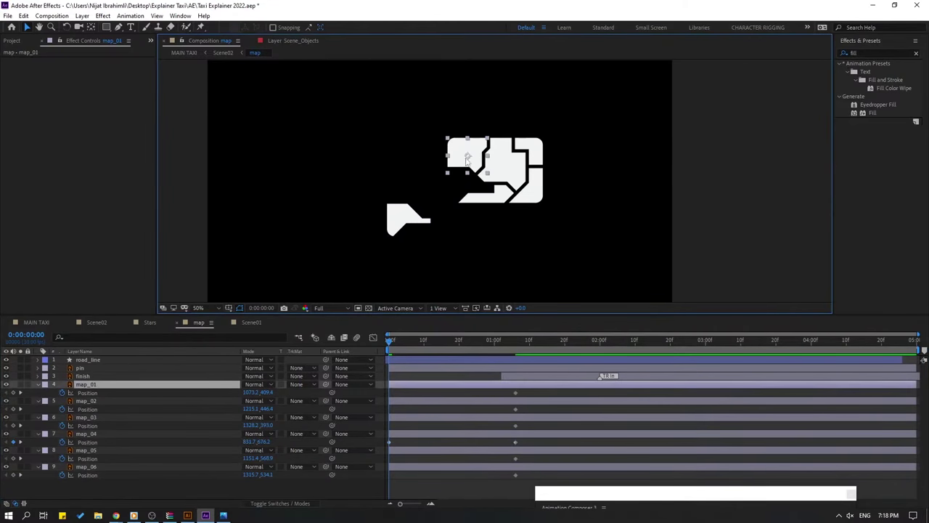
drag(469, 157, 428, 109)
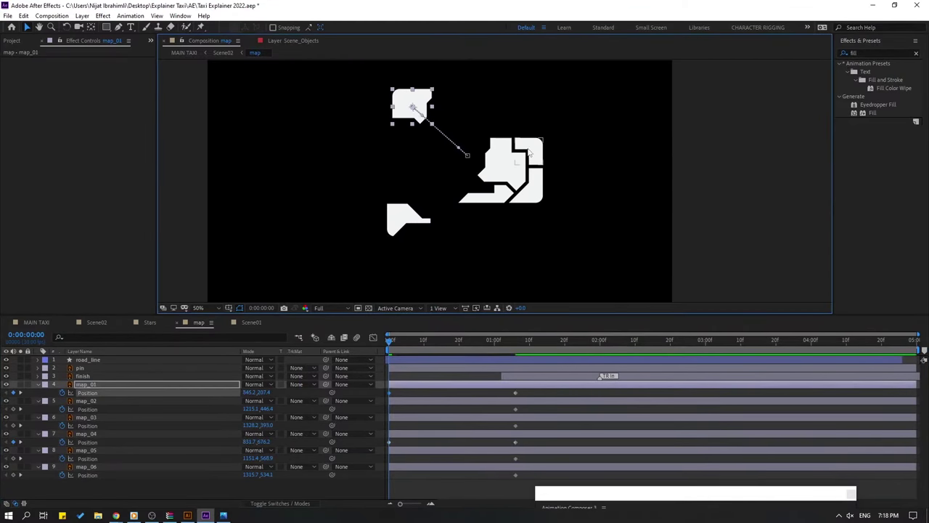
drag(530, 153, 591, 84)
drag(546, 191, 626, 224)
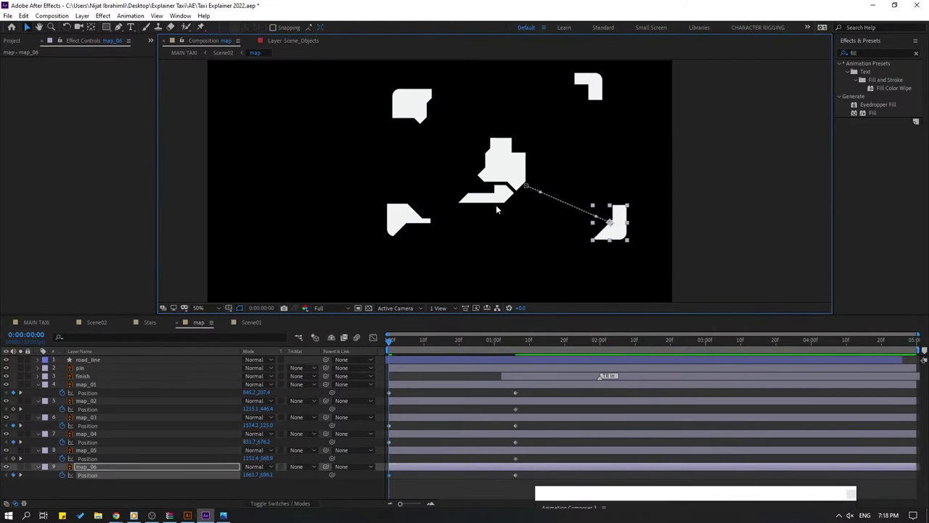
drag(496, 200, 500, 270)
click(497, 78)
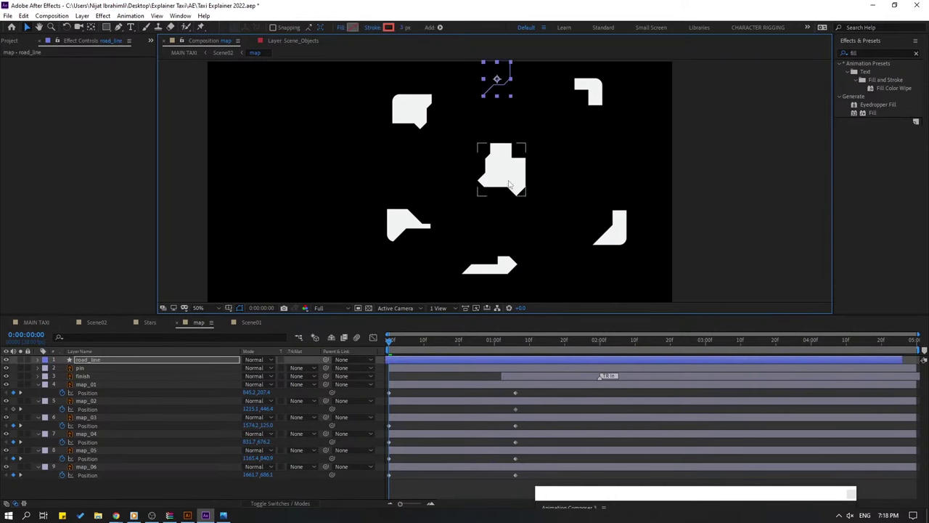
click(511, 185)
drag(512, 187, 515, 82)
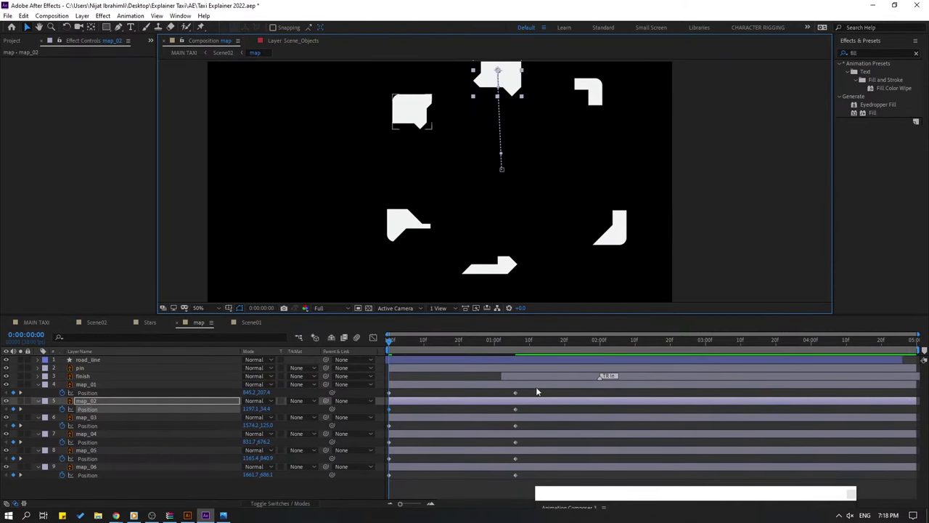
drag(530, 397, 412, 475)
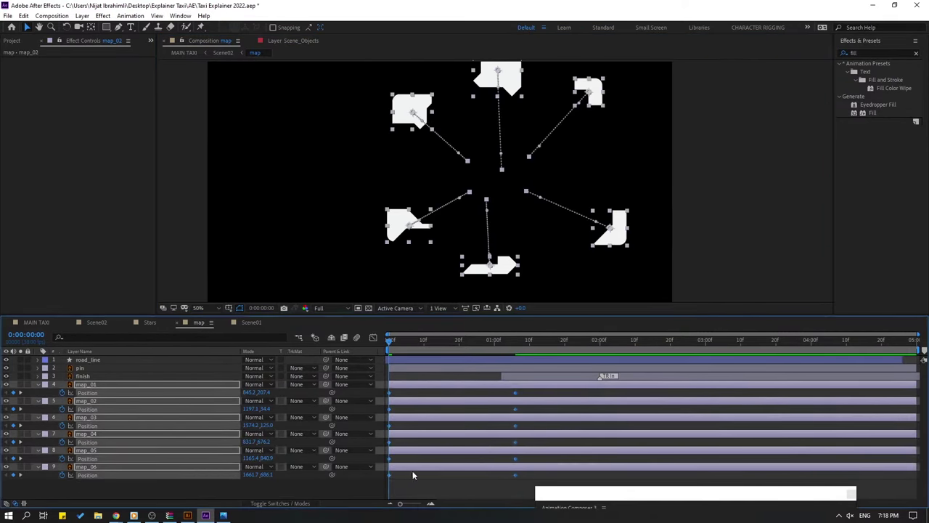
Easy Ease the map pieces' Position keyframes and raise the influence for a sharper speed peak.
right_click(390, 477)
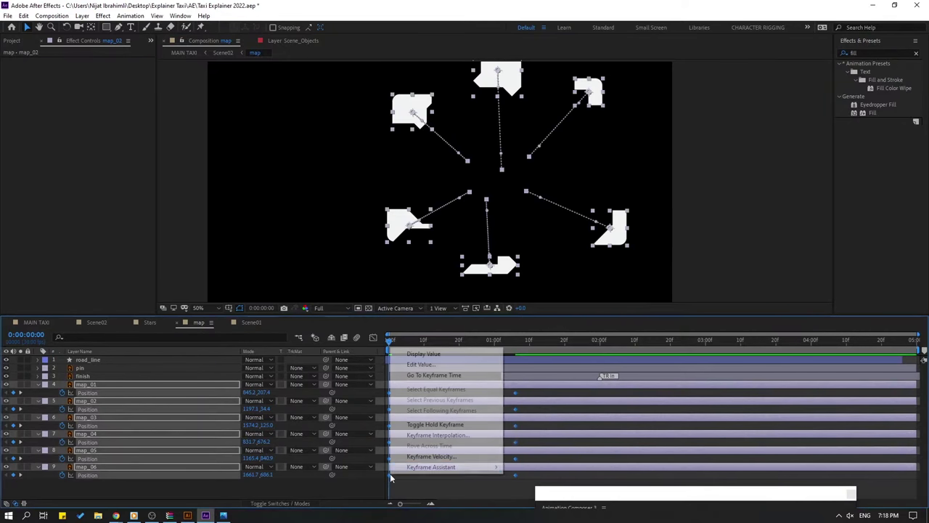
mouse_move(436, 465)
click(552, 405)
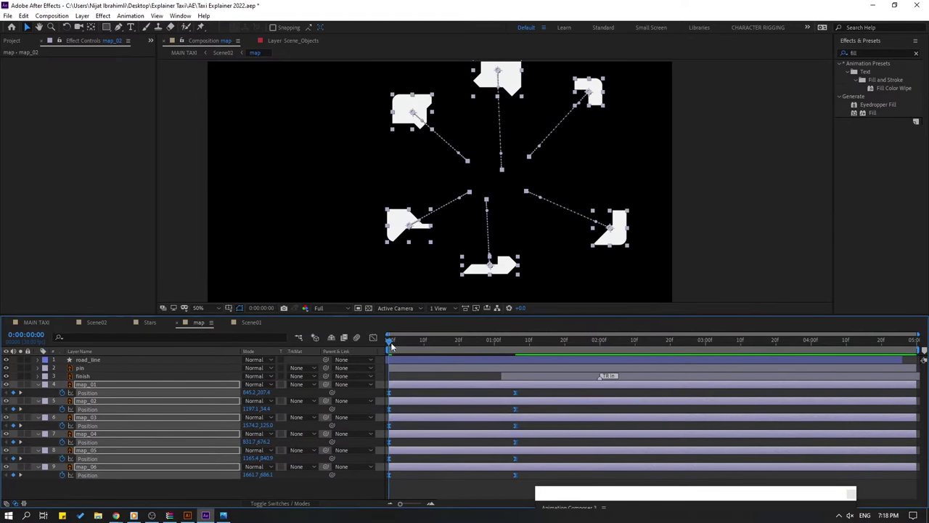
key(shift+F3)
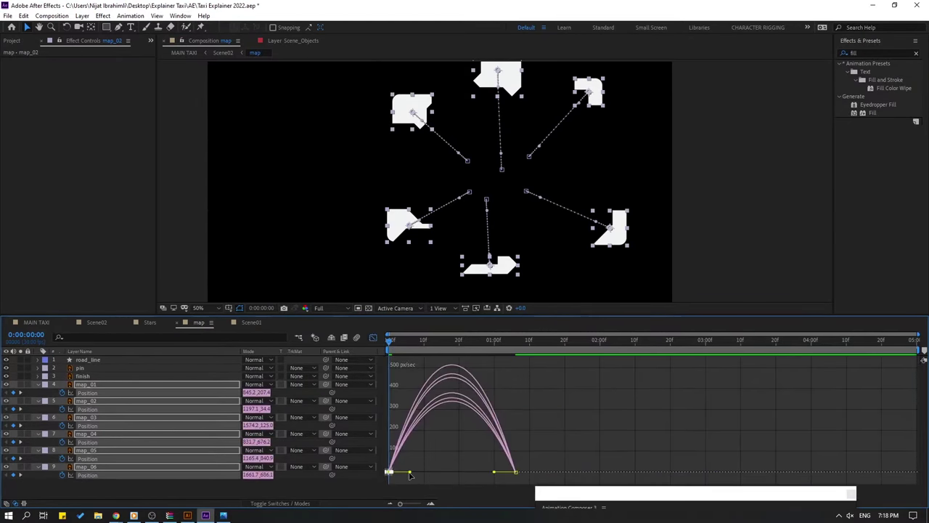
drag(410, 473, 438, 473)
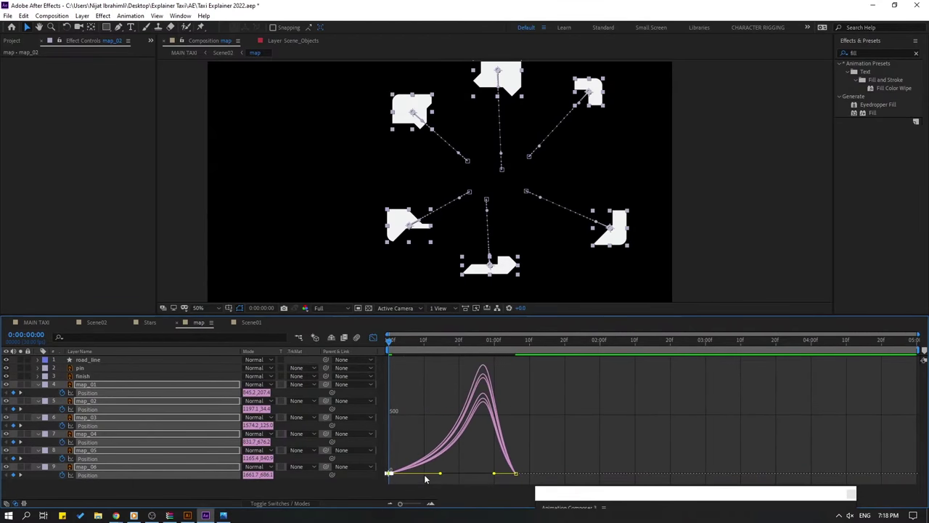
key(space)
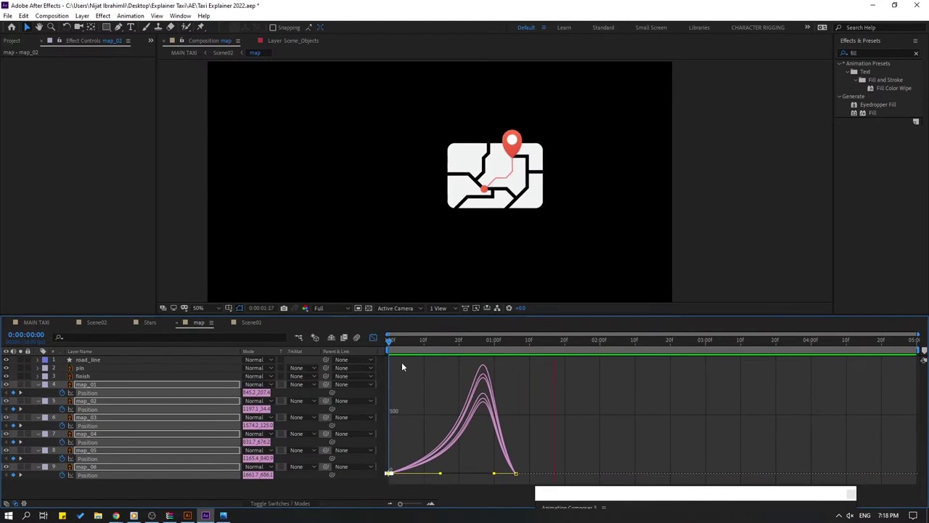
key(space)
click(373, 337)
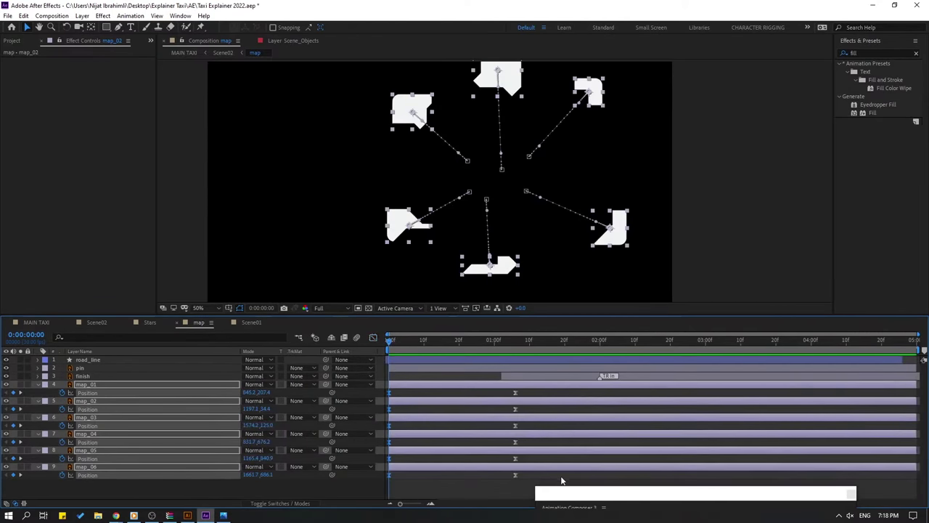
Apply the Overshoot Scale From Anchor Point In transition to the six map layers.
drag(580, 482, 610, 247)
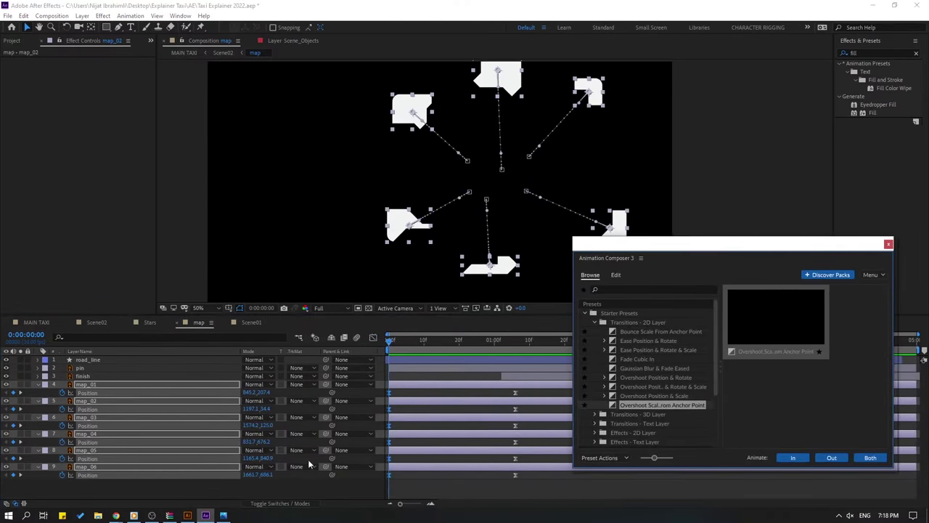
click(795, 459)
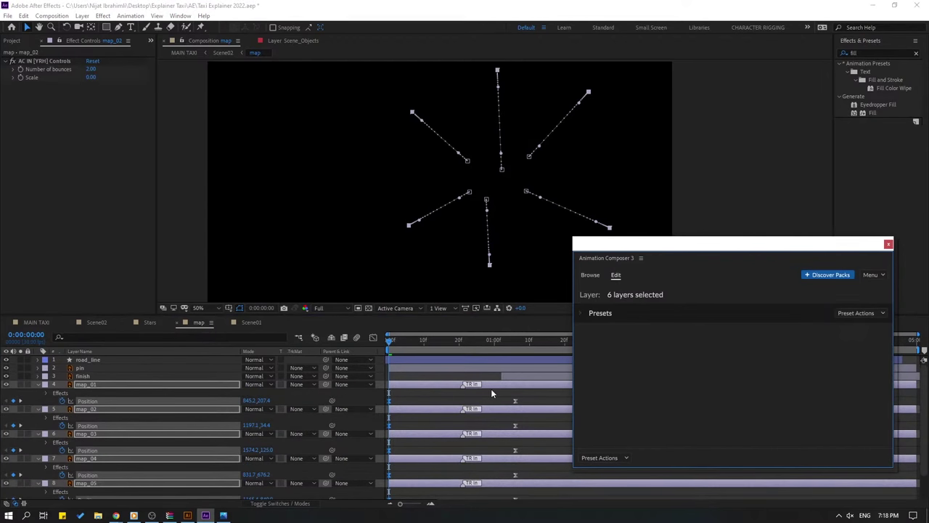
key(space)
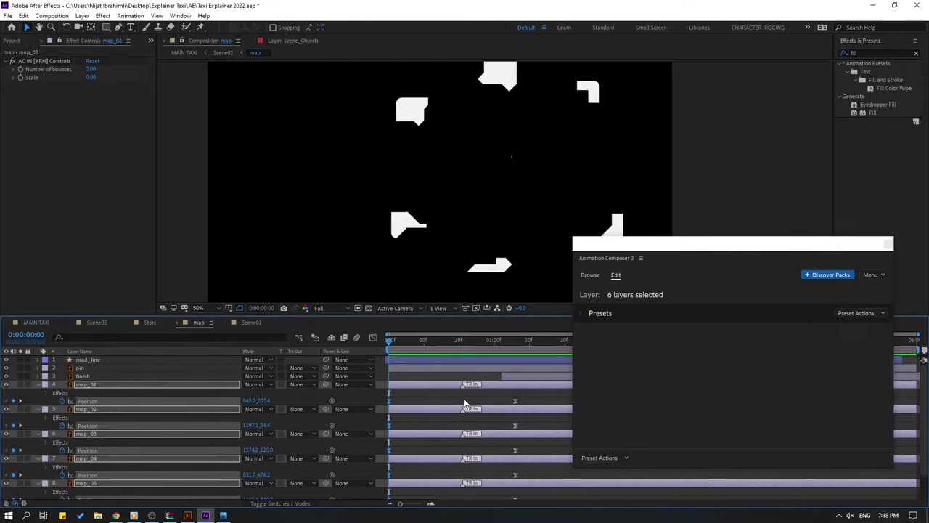
key(space)
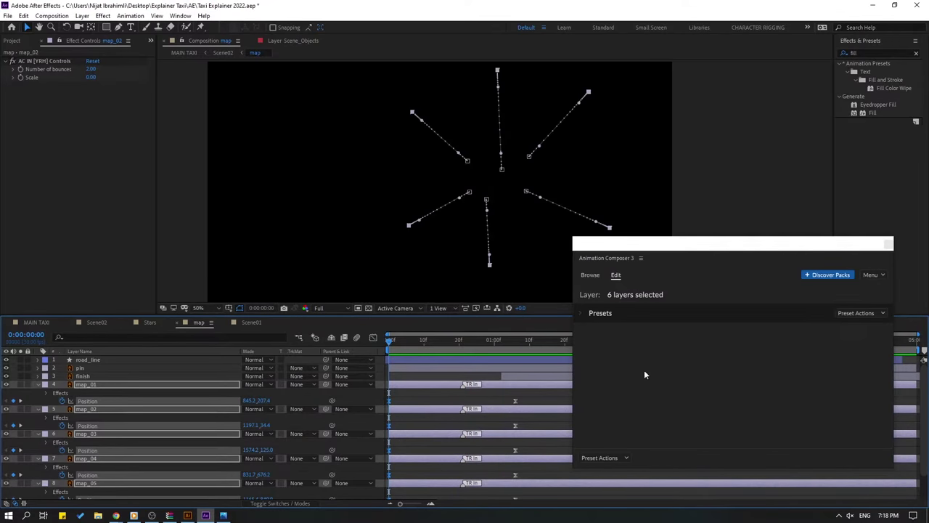
click(889, 244)
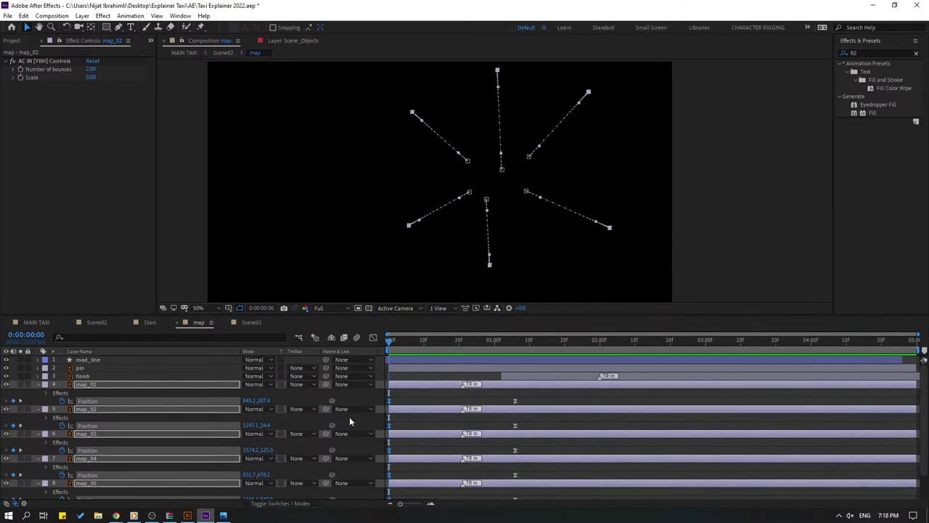
Shift the Position keyframes and the map_01 and map_02 TR In markers later.
drag(533, 369, 416, 461)
drag(515, 427, 547, 423)
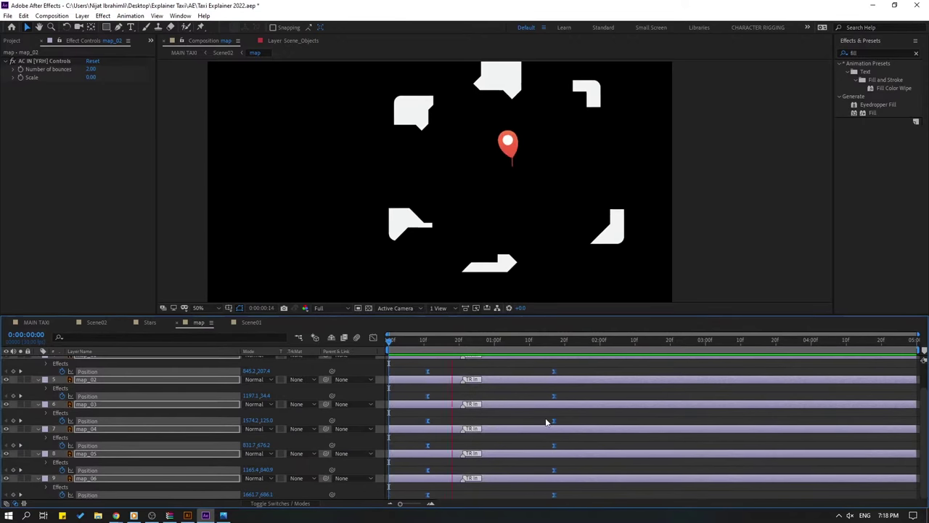
click(504, 414)
scroll(504, 415, up, 1)
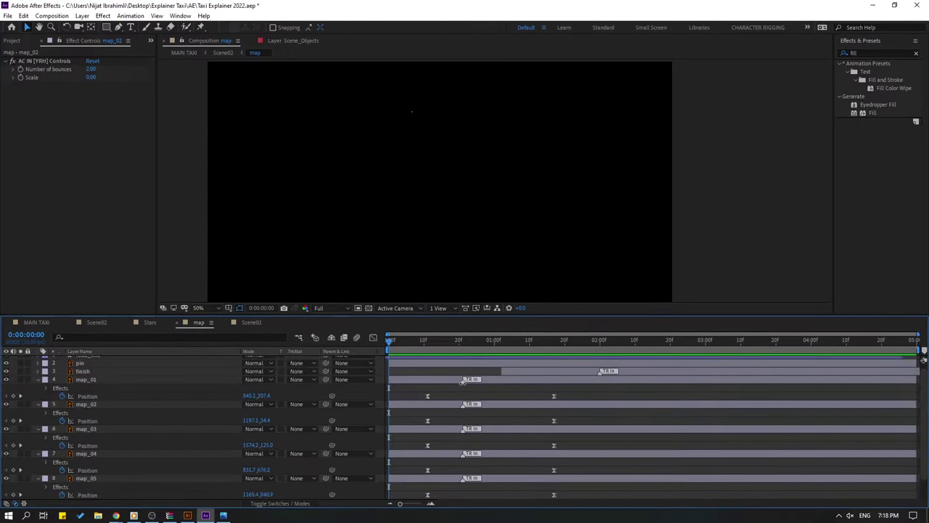
drag(463, 381, 539, 382)
drag(463, 405, 519, 406)
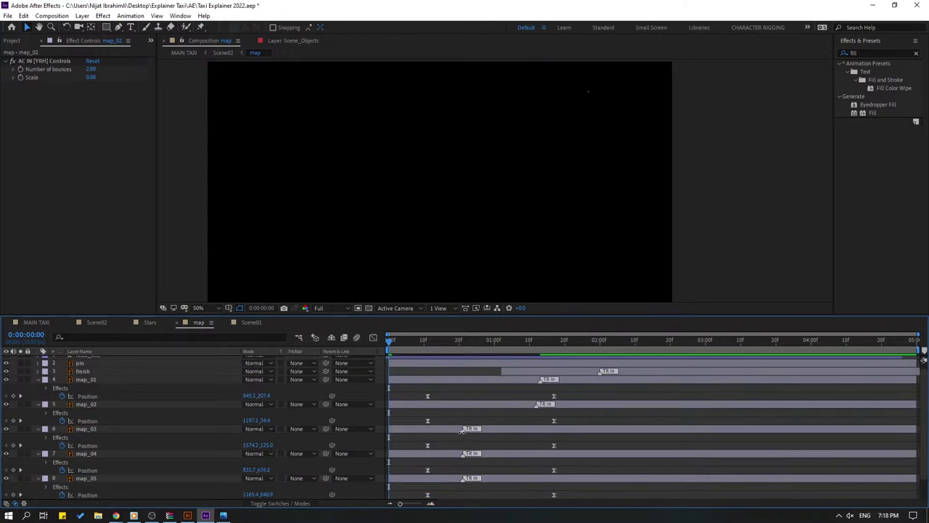
scroll(478, 469, down, 1)
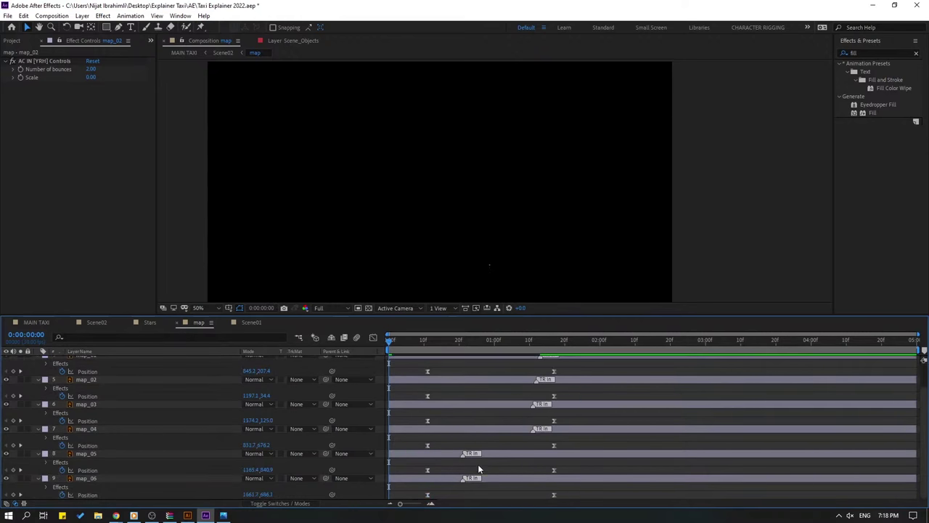
double_click(464, 456)
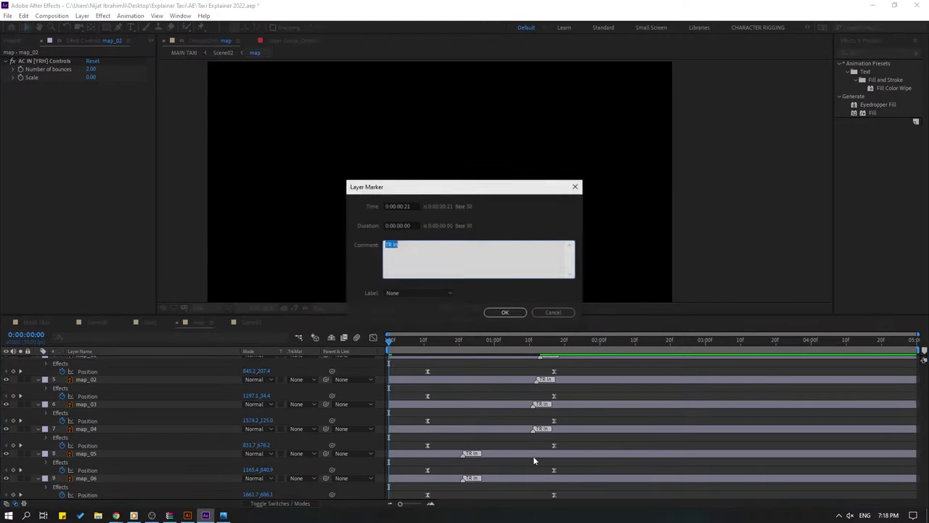
click(548, 312)
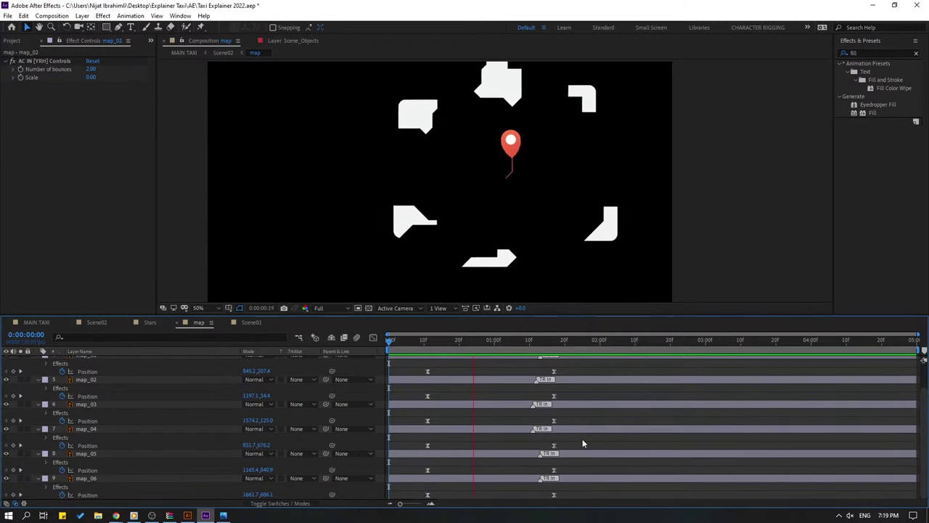
Collapse all layers' expanded properties and deselect them.
key(ctrl+a)
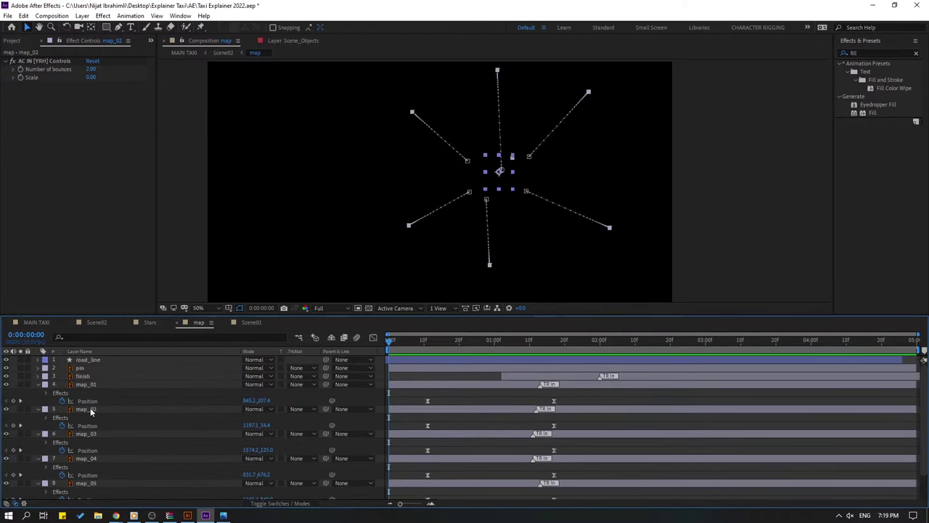
click(37, 392)
click(92, 462)
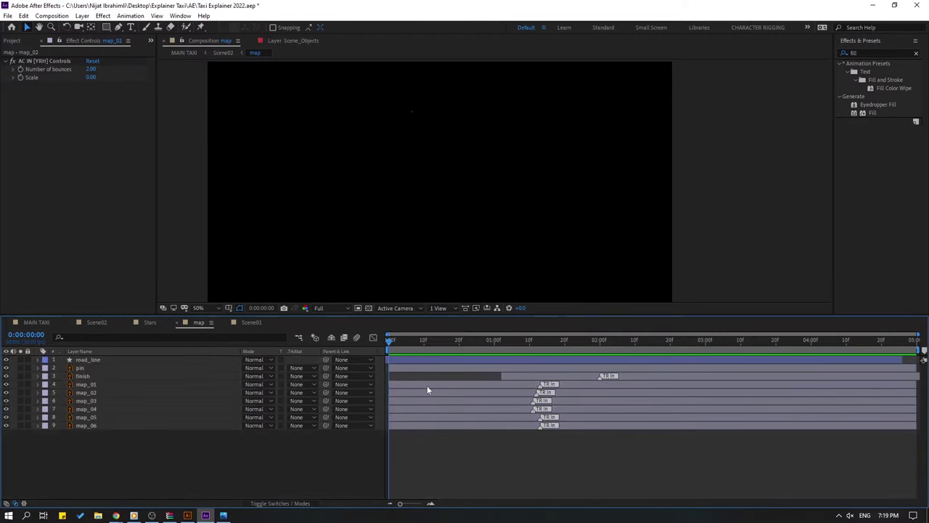
Slide map_02 through map_06 later to stagger their fly-in after map_01.
drag(396, 345, 445, 339)
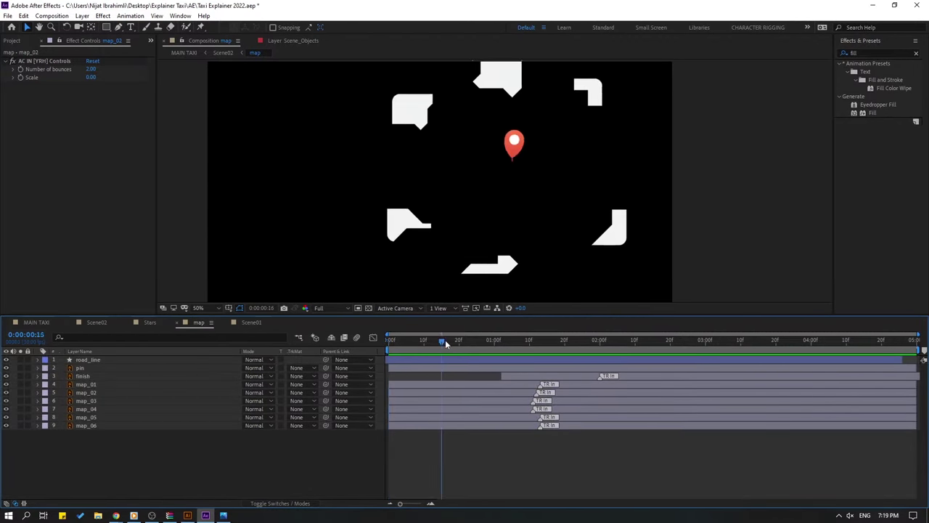
click(110, 383)
drag(411, 393, 504, 419)
drag(413, 427, 467, 428)
key(space)
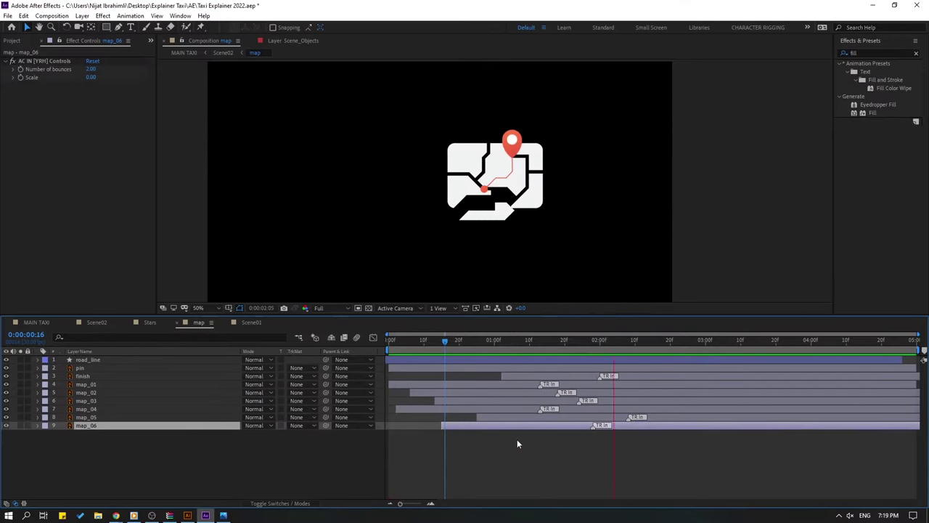
key(space)
Fine-tune map_05 and map_06 to start slightly earlier and preview the timing.
mouse_move(488, 419)
mouse_down()
mouse_move(449, 426)
mouse_move(477, 412)
mouse_up()
click(471, 414)
key(space)
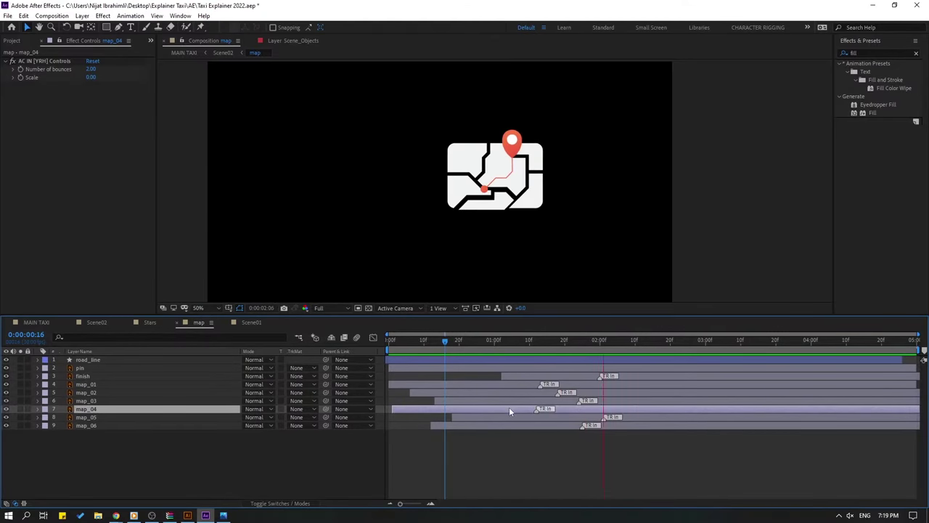
key(space)
key(Page_Up)
key(Page_Up)
key(Page_Up)
drag(446, 343, 536, 340)
click(579, 260)
drag(514, 430, 458, 414)
click(490, 260)
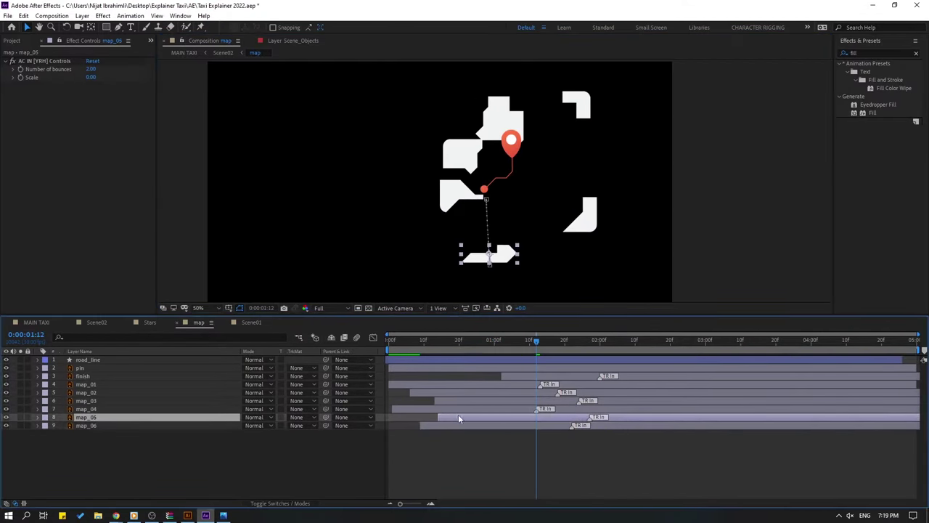
key(space)
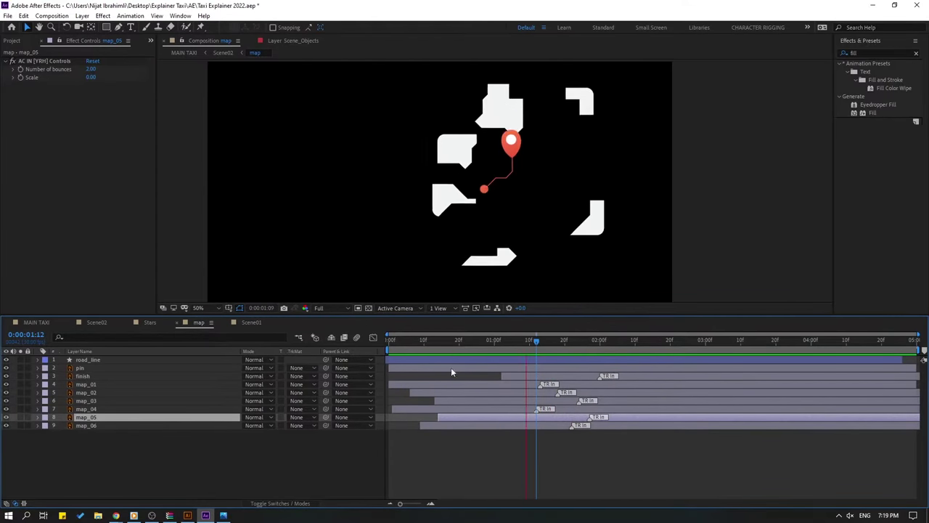
click(427, 339)
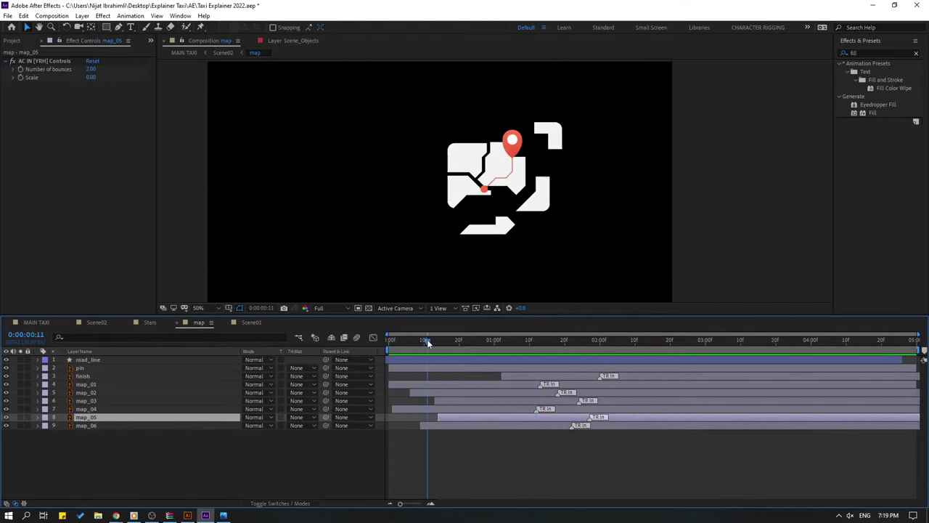
Slide road_line, pin and finish together to start after 0:00:01:19.
click(93, 360)
shift+click(92, 369)
shift+click(94, 375)
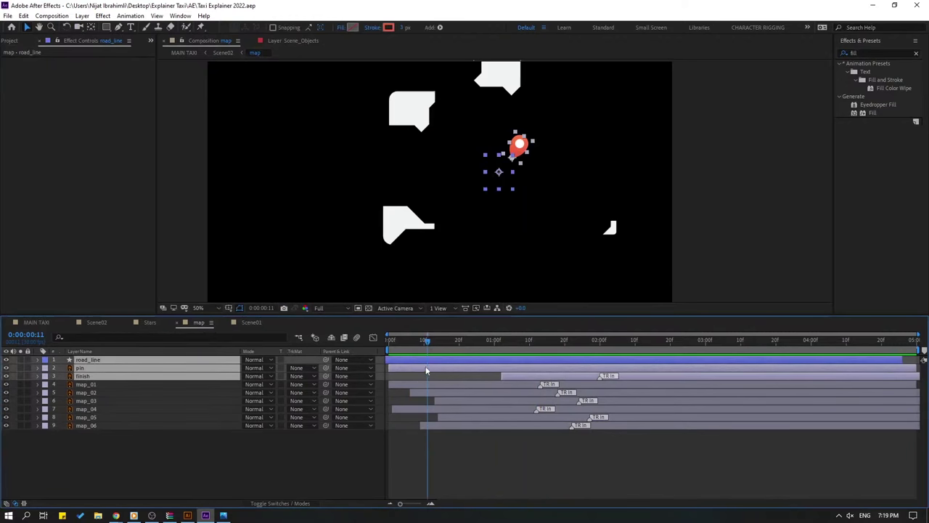
drag(431, 341, 561, 340)
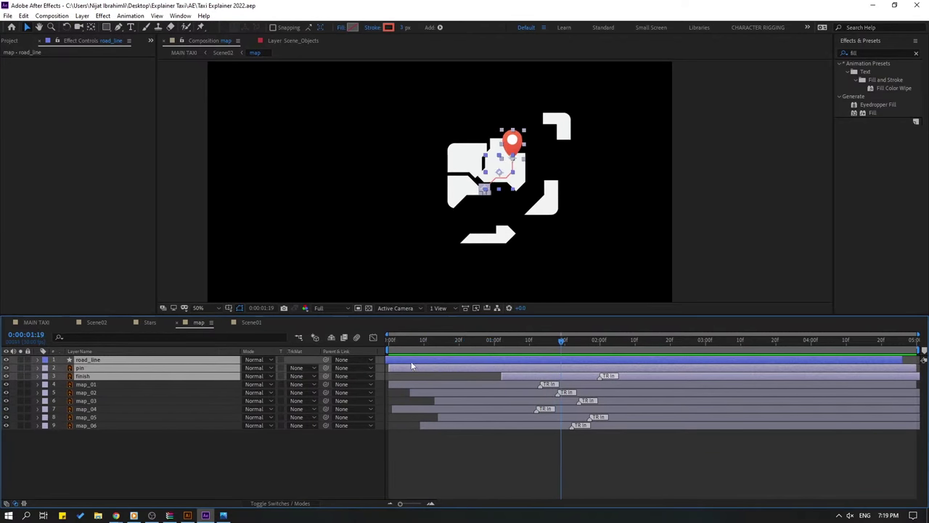
drag(412, 361, 573, 362)
drag(537, 341, 642, 341)
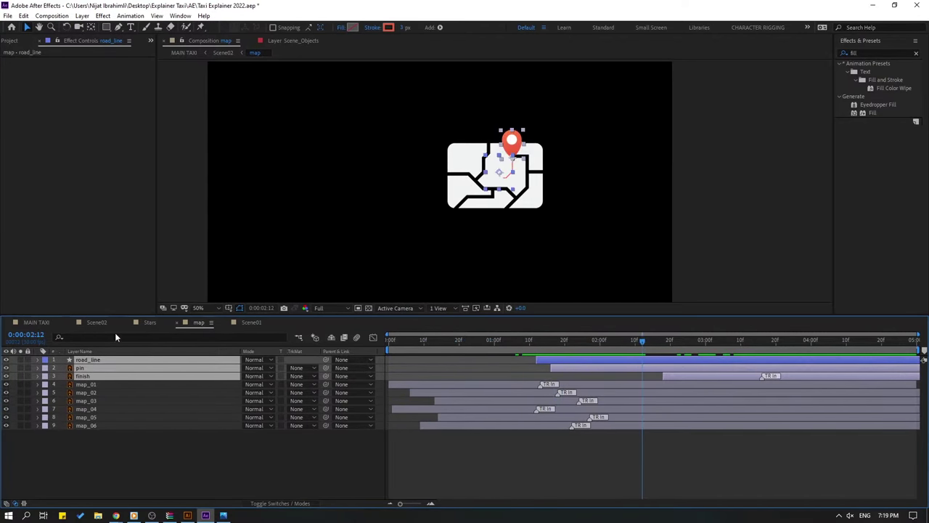
Return to the Scene02 composition and scrub through it.
click(97, 321)
drag(408, 341, 522, 339)
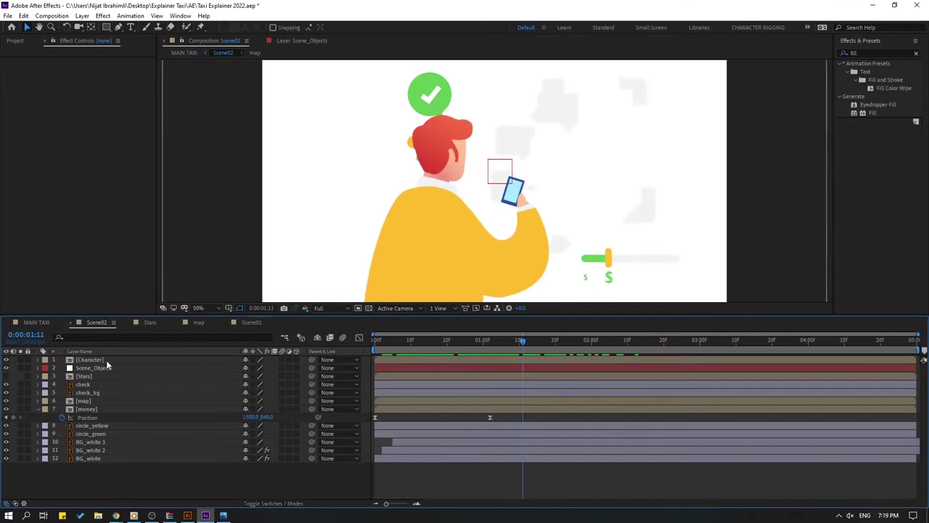
Move the map layer to start around frame 20 and preview it.
click(92, 418)
click(83, 402)
drag(409, 400, 531, 400)
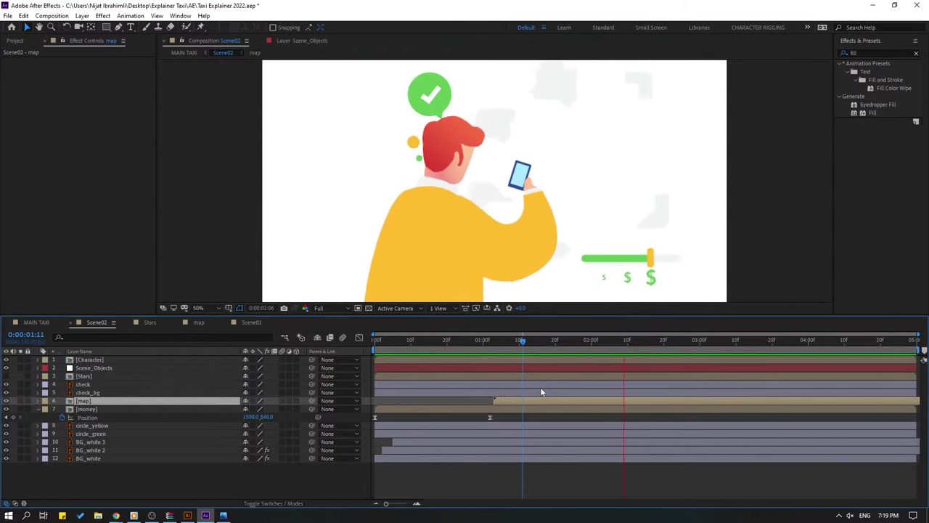
key(space)
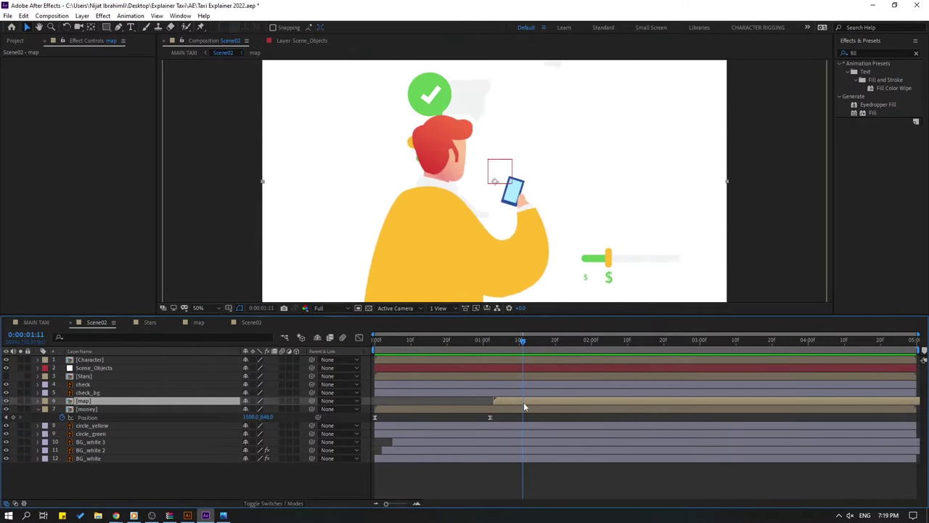
drag(524, 403, 485, 399)
key(space)
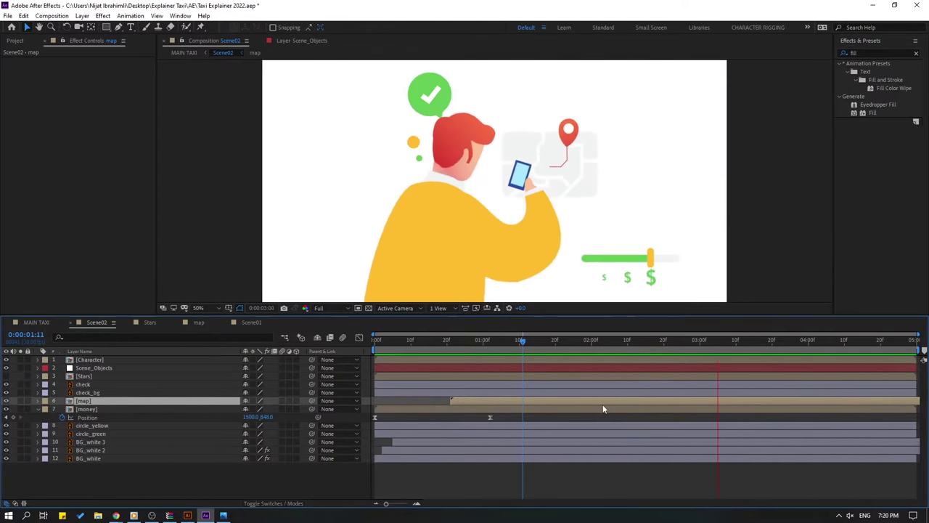
Trim the Scene02 composition to a work area ending at 4 seconds.
drag(733, 342, 809, 345)
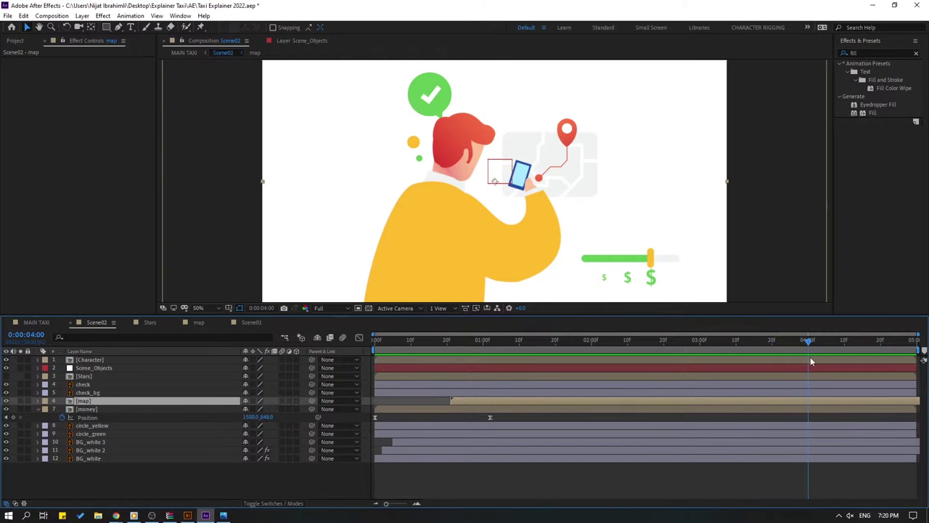
right_click(783, 354)
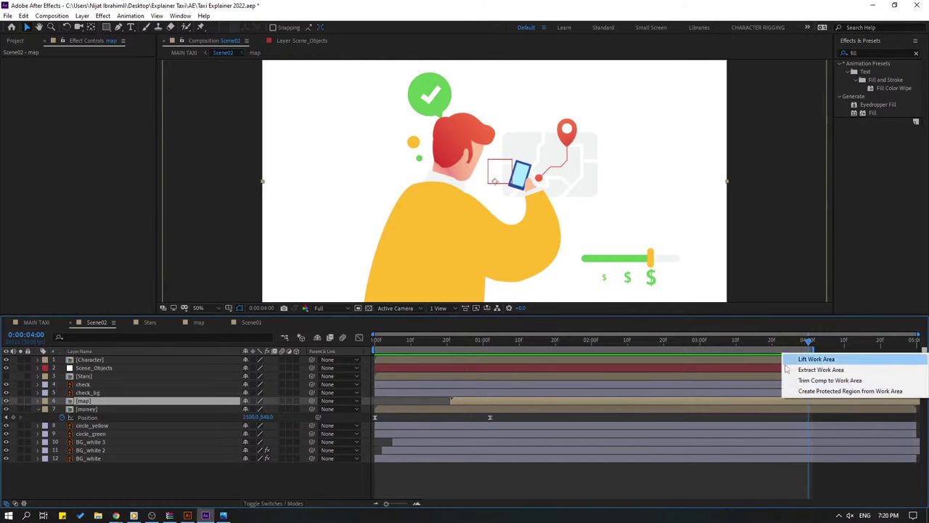
click(801, 381)
key(space)
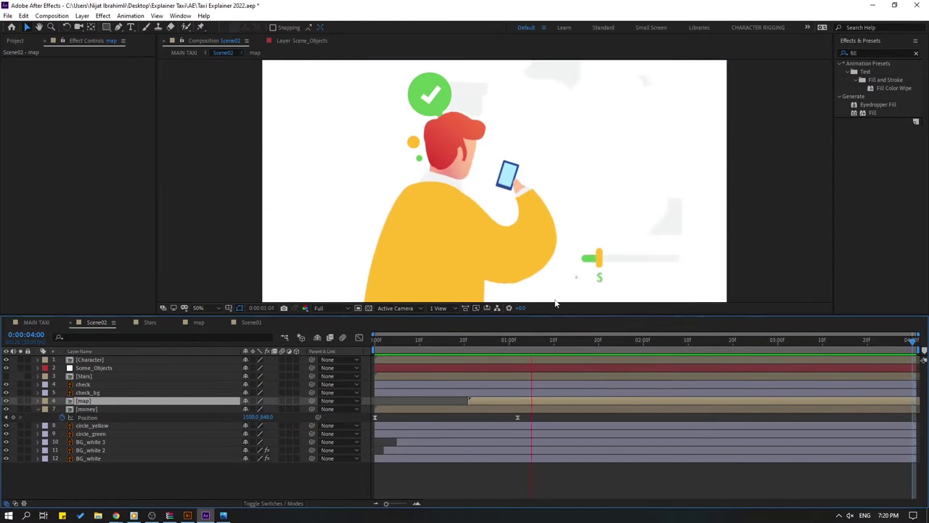
key(space)
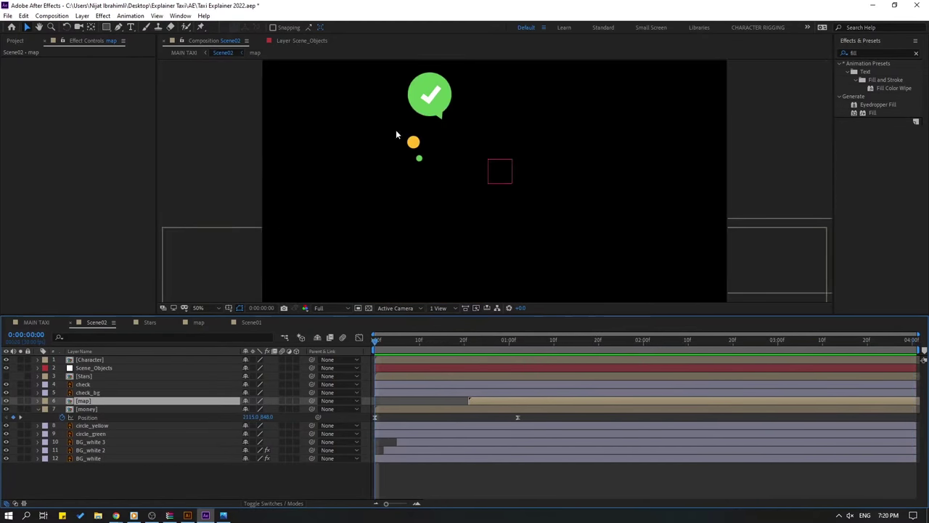
Move check_bg's anchor point to the bubble's tail with the Pan Behind tool.
click(419, 87)
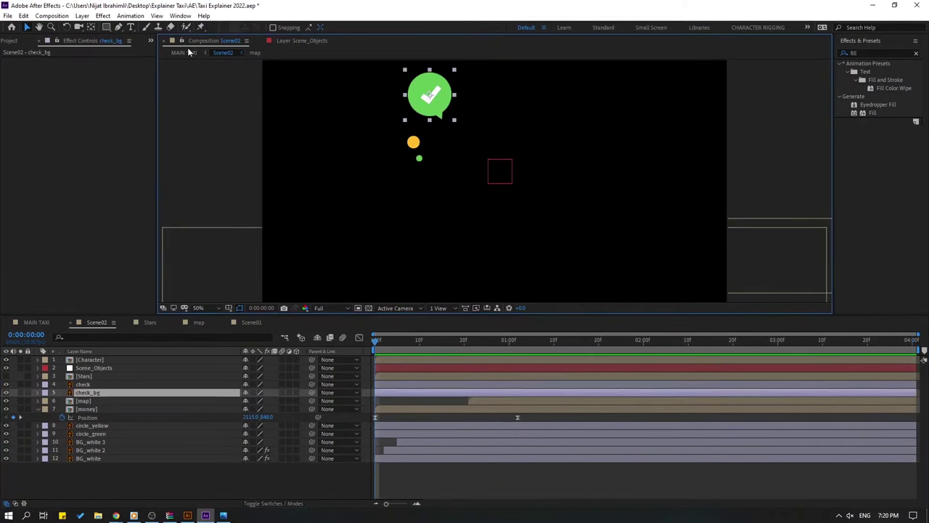
scroll(435, 109, up, 4)
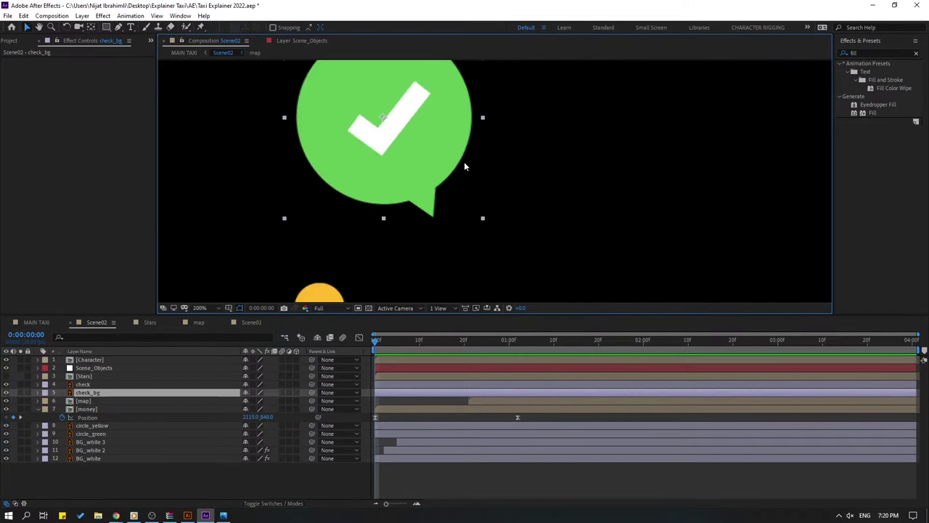
click(91, 27)
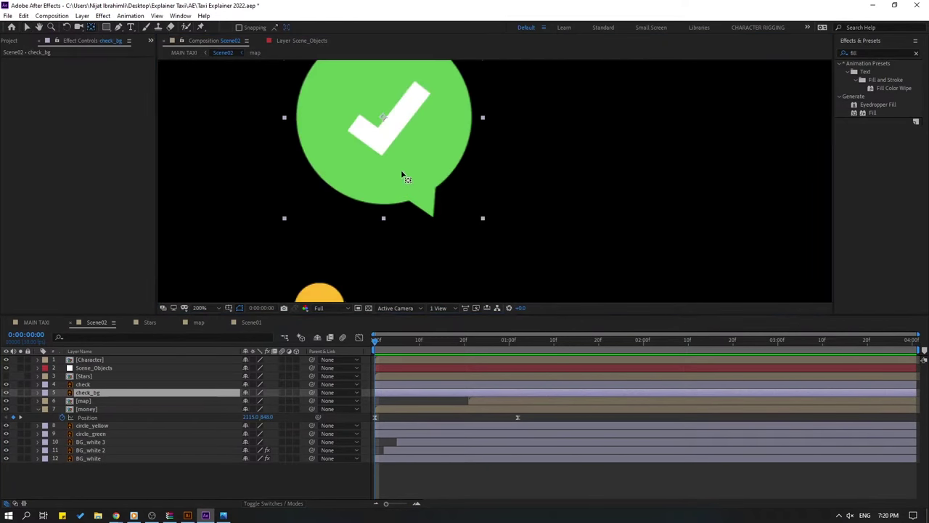
drag(387, 121, 427, 215)
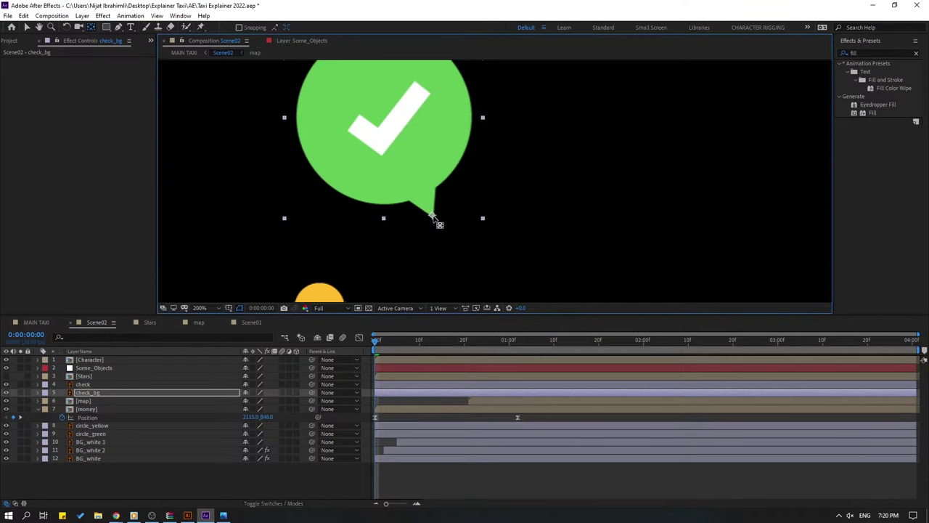
click(26, 29)
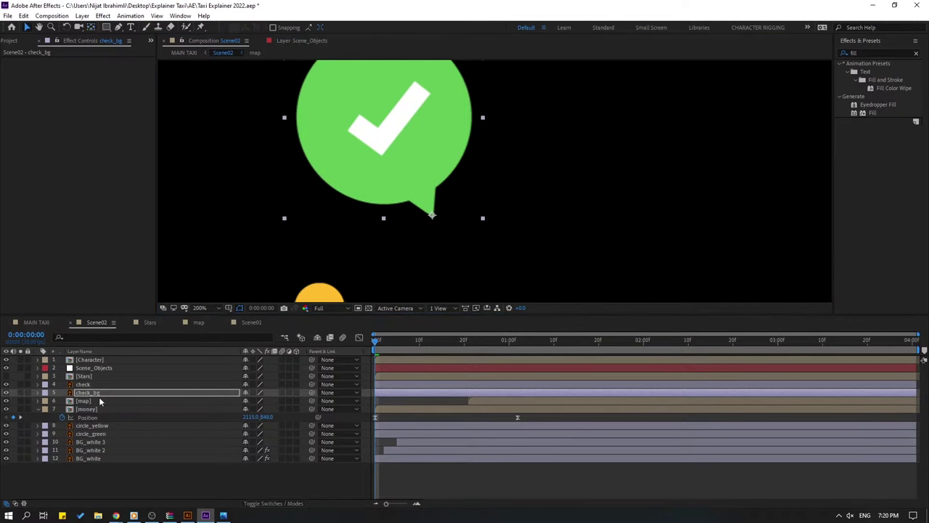
Parent the check layer to check_bg.
click(82, 385)
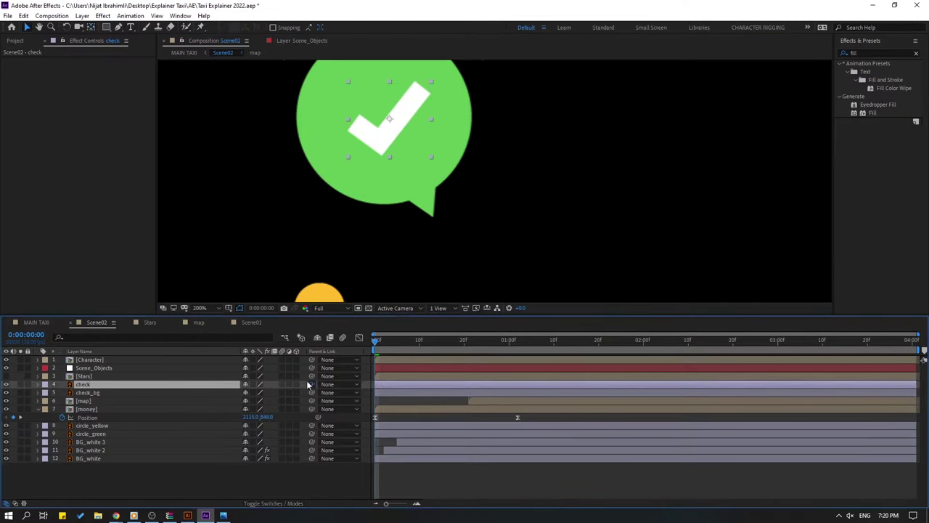
drag(116, 387, 101, 396)
click(112, 400)
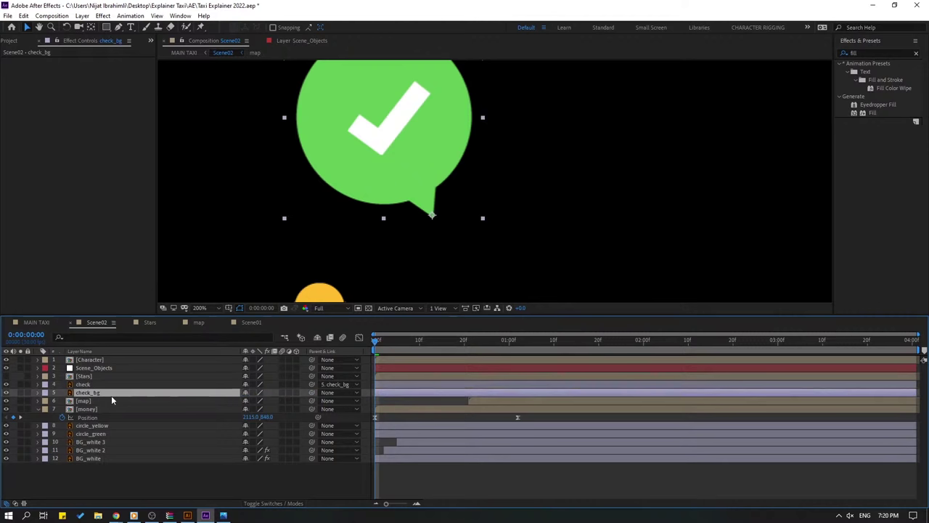
Apply Animation Composer's Overshoot Scale From Anchor Point as check_bg's intro animation.
click(180, 16)
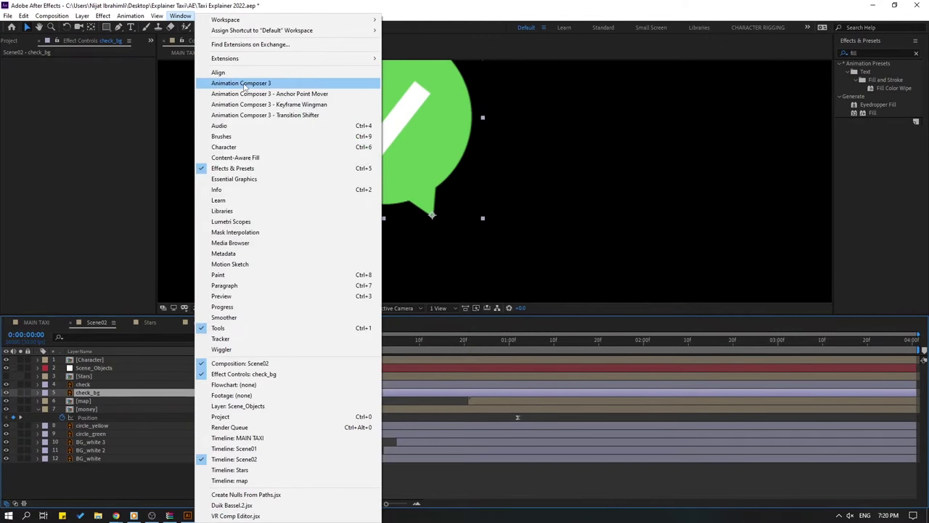
click(244, 84)
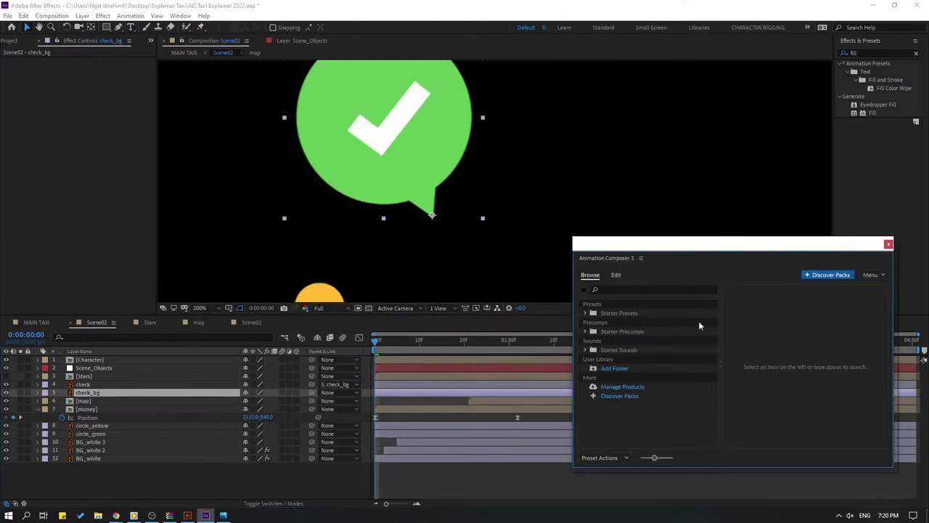
click(585, 314)
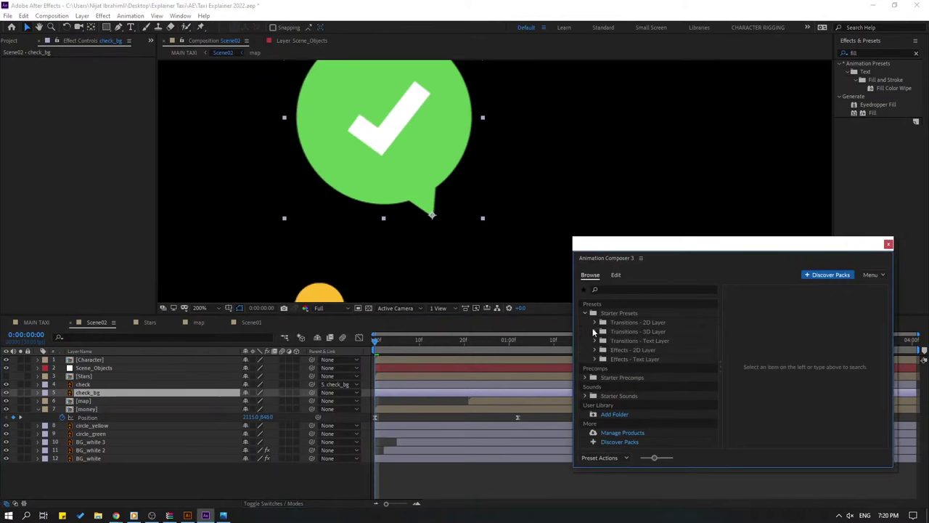
click(594, 323)
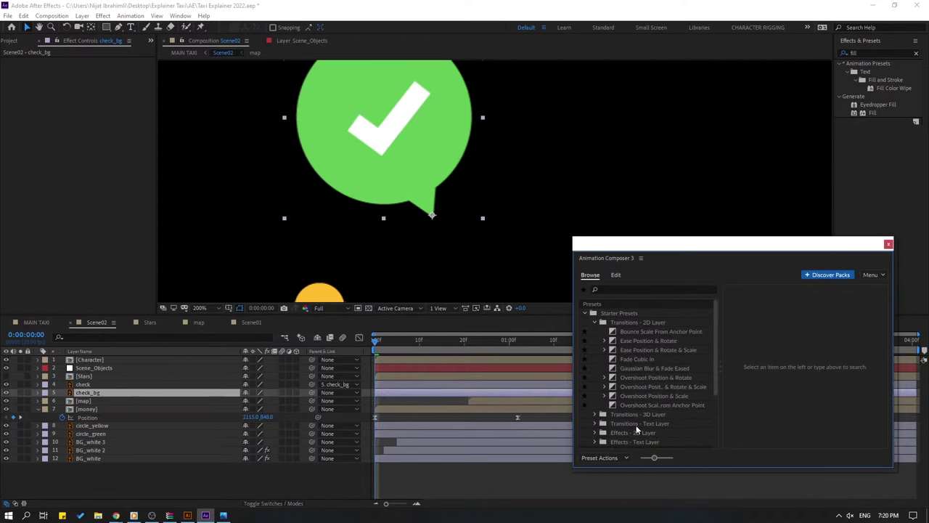
click(631, 405)
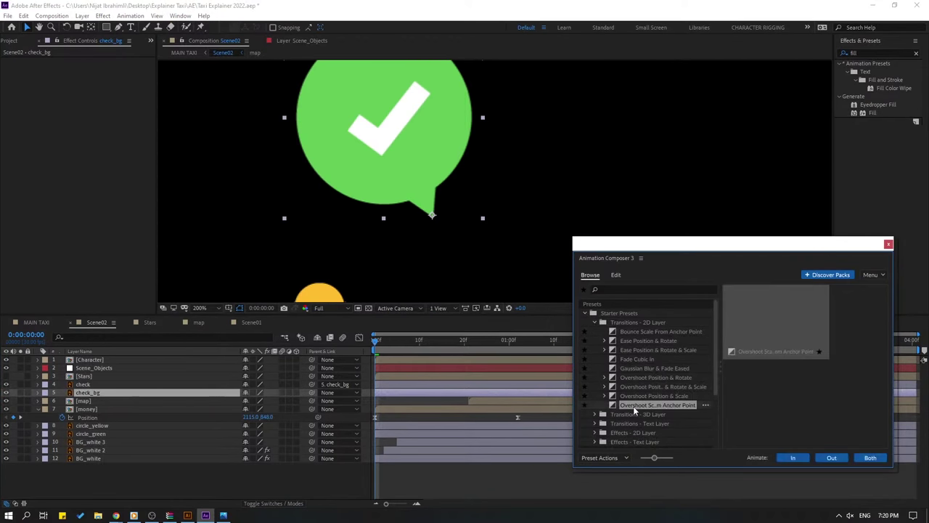
click(792, 458)
Lengthen the bubble's pop-in transition, preview it, and close Animation Composer.
drag(764, 246, 766, 315)
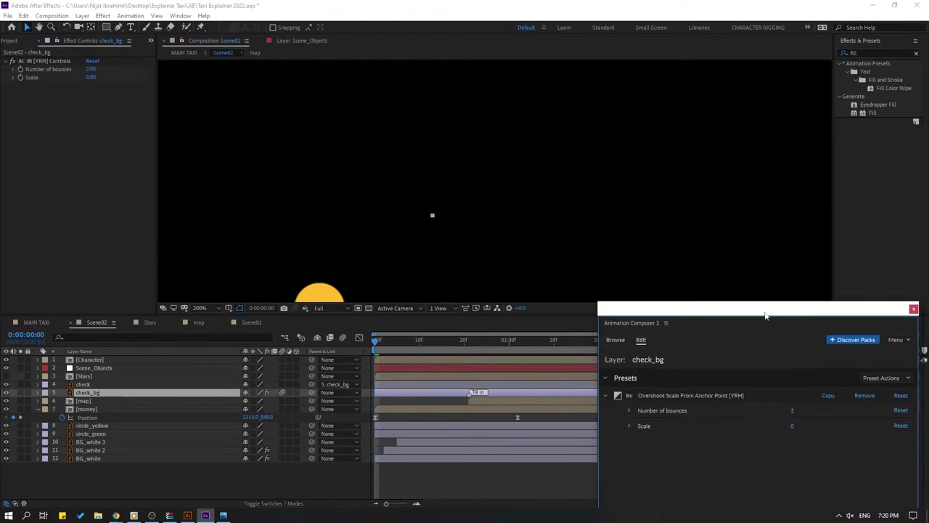
drag(468, 393, 535, 393)
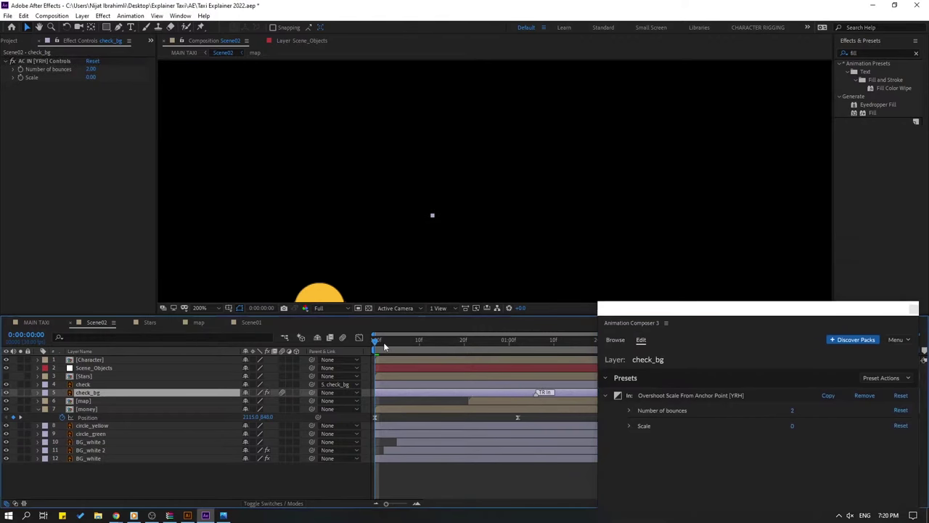
drag(378, 341, 435, 343)
key(space)
scroll(432, 213, down, 4)
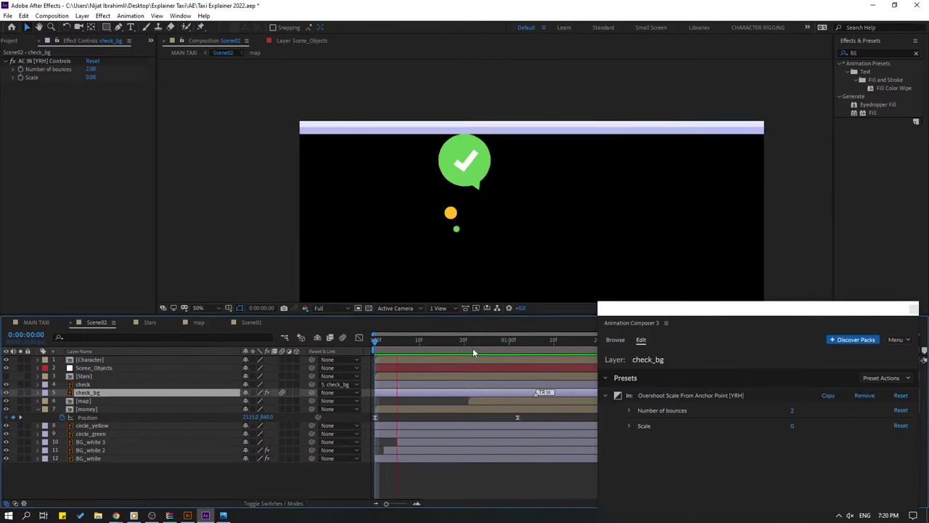
click(483, 341)
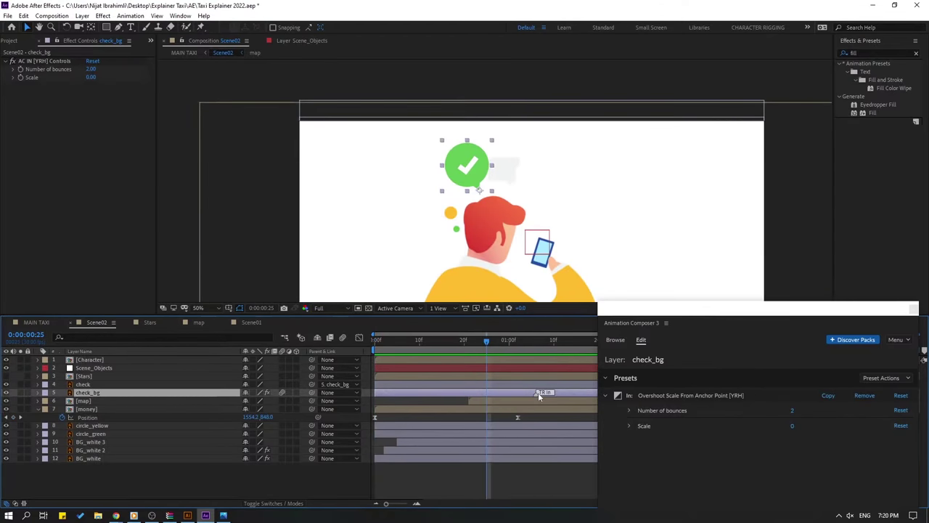
key(space)
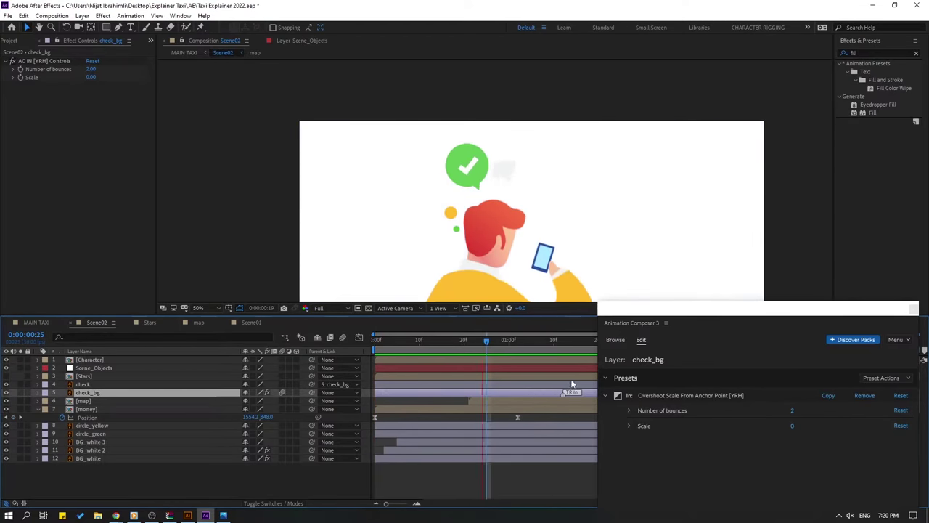
drag(660, 311, 519, 236)
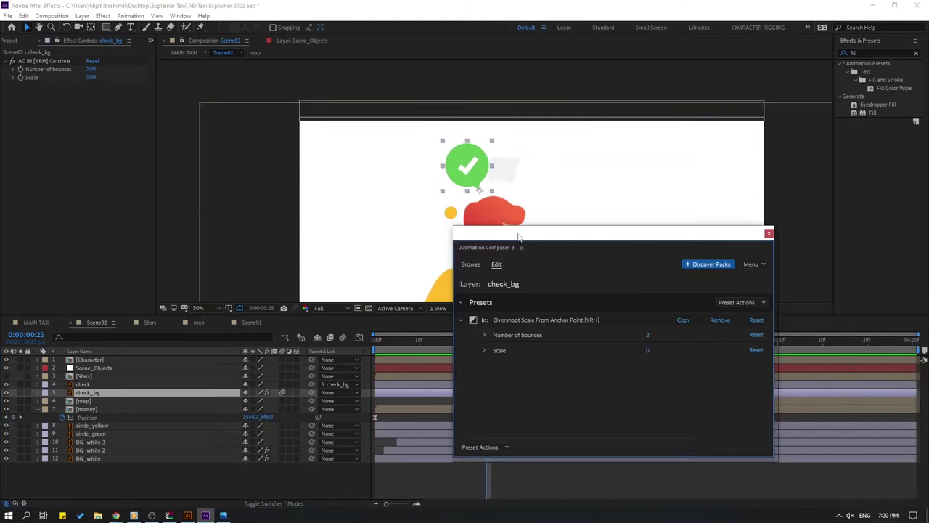
click(769, 233)
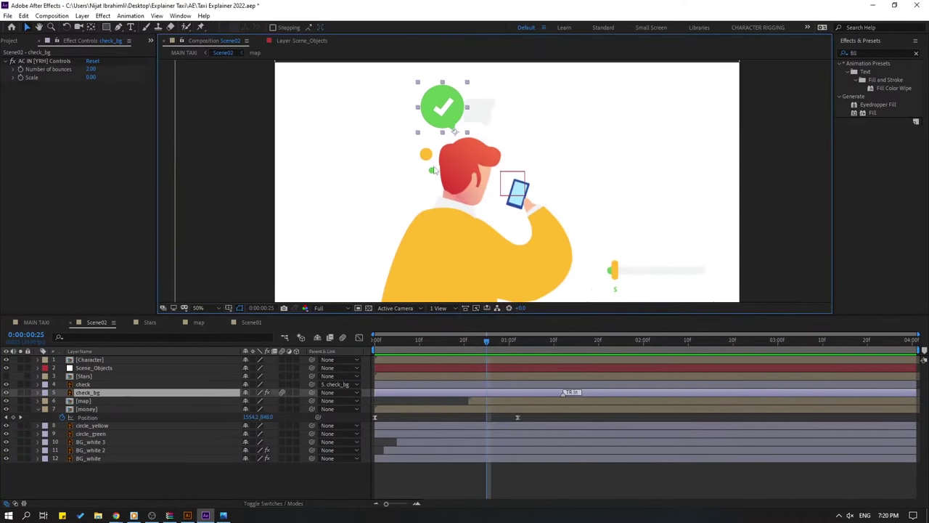
Select the check layer and preview until the check mark appears.
click(82, 384)
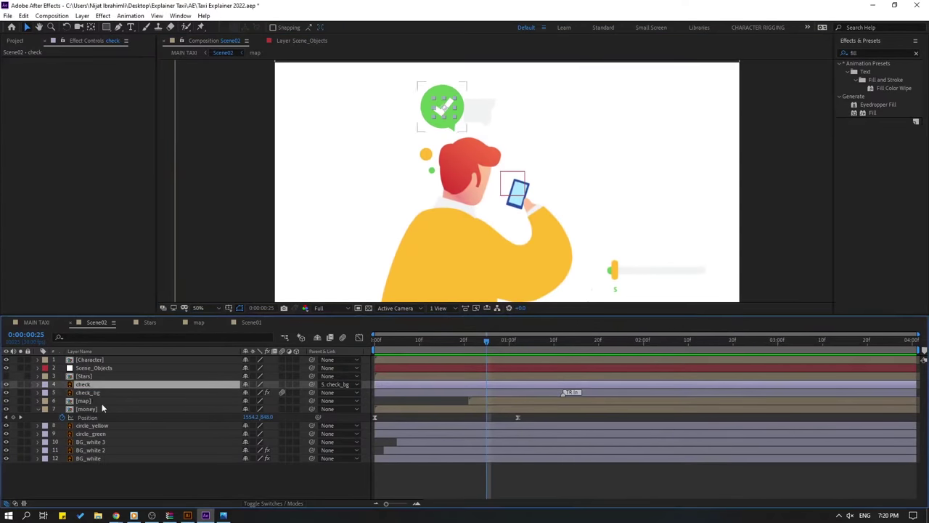
key(space)
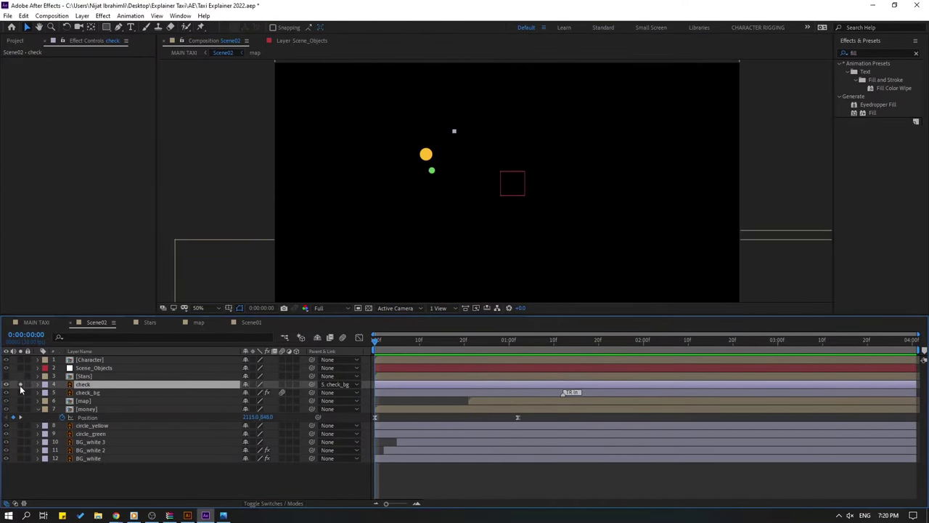
key(space)
scroll(529, 229, up, 4)
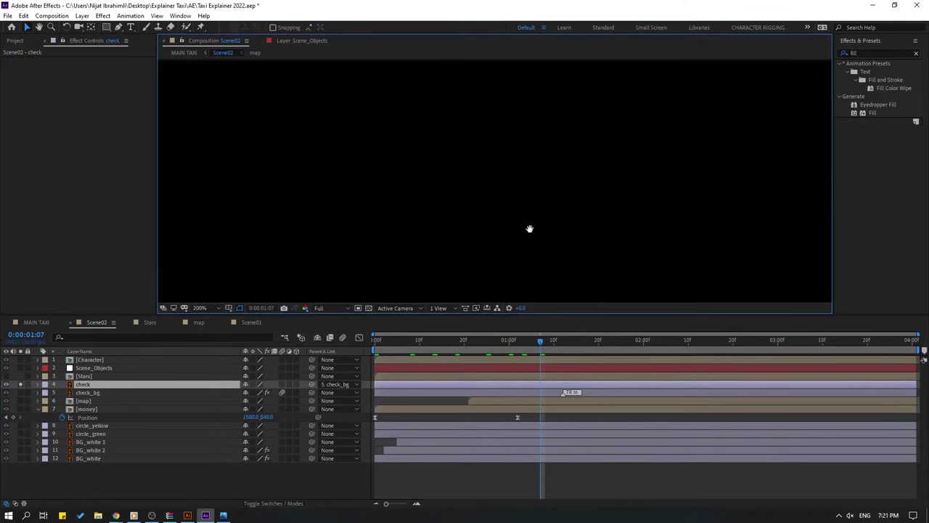
scroll(516, 167, up, 2)
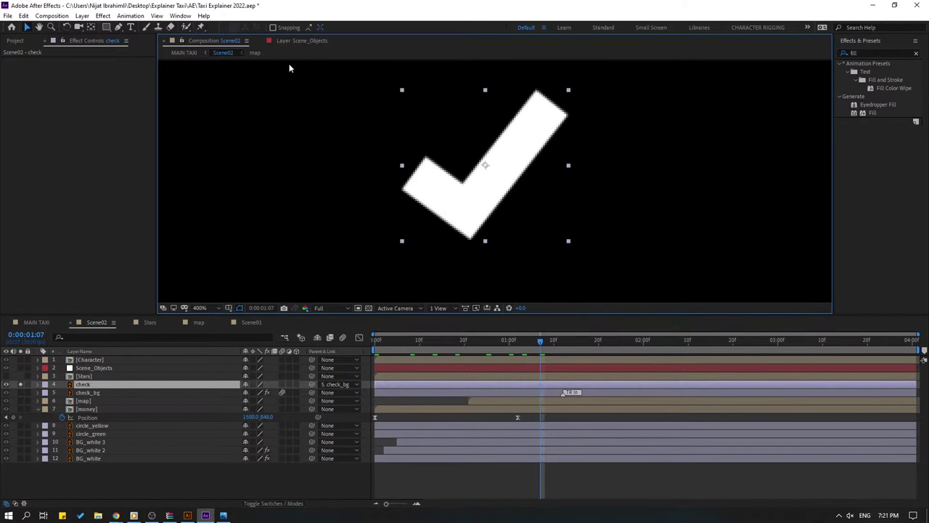
Pen a path from the check mark's left end to its top-right tip.
click(118, 27)
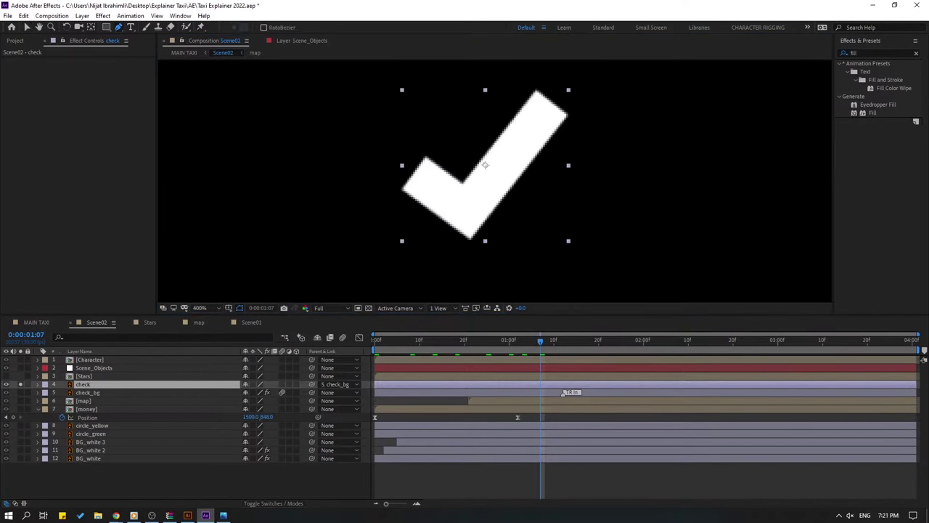
click(415, 170)
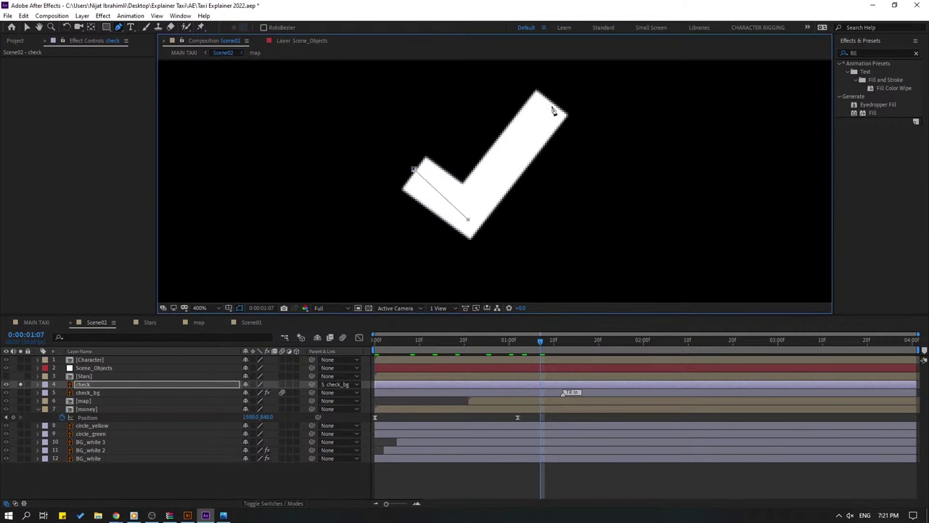
click(553, 107)
click(27, 28)
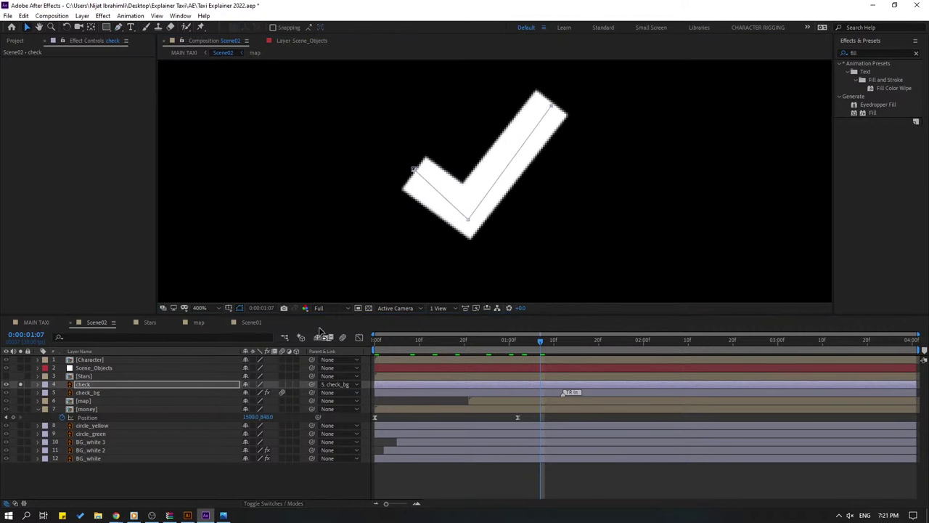
click(870, 52)
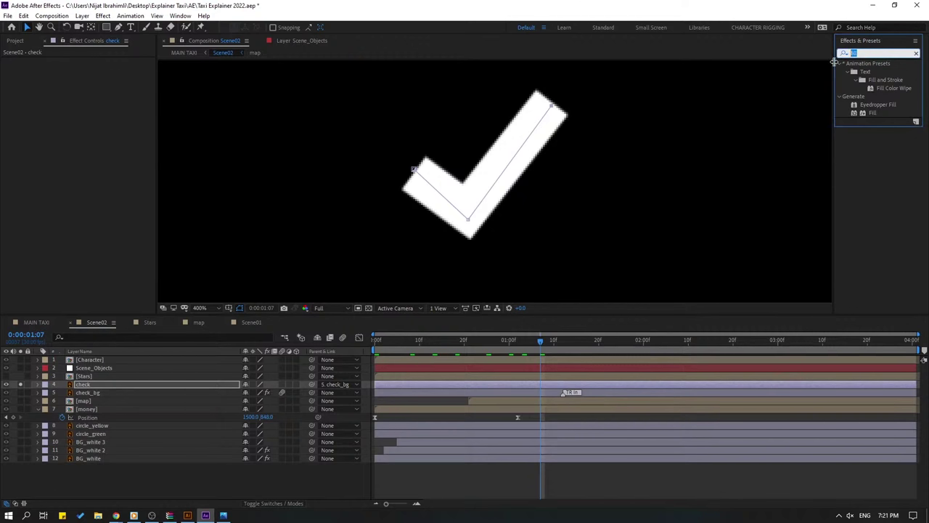
Apply a Stroke effect to the check layer: Reveal Original Image, larger Brush Size, End 0%.
text(stroke)
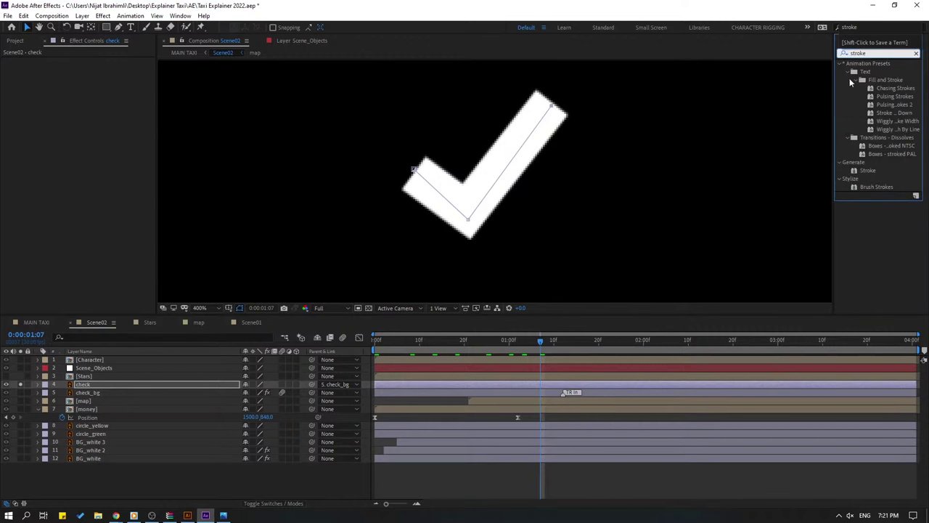
click(865, 171)
mouse_move(868, 174)
mouse_down()
mouse_move(155, 441)
mouse_move(94, 394)
mouse_move(98, 382)
mouse_up()
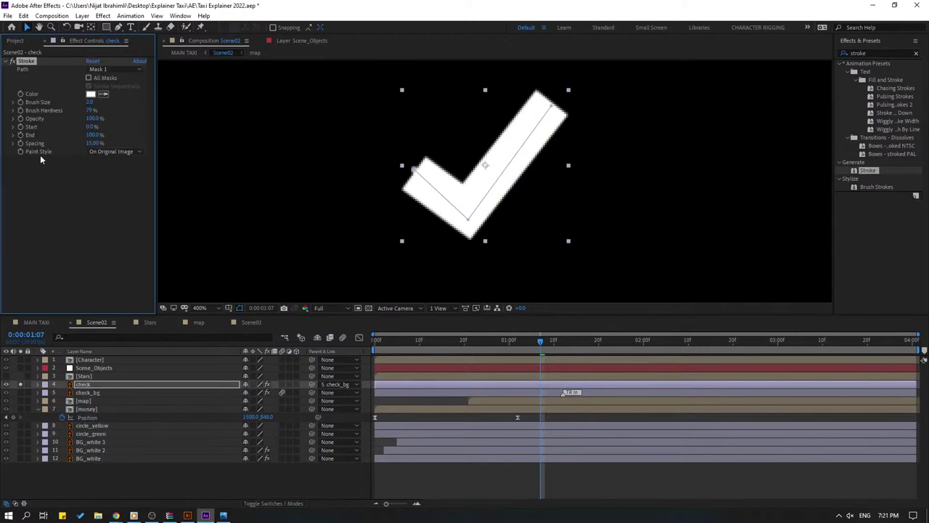
click(108, 154)
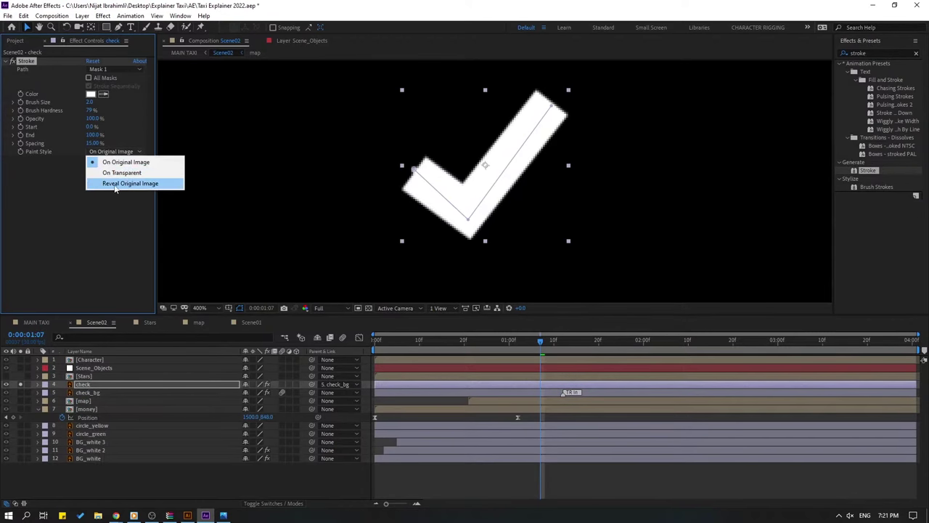
click(139, 186)
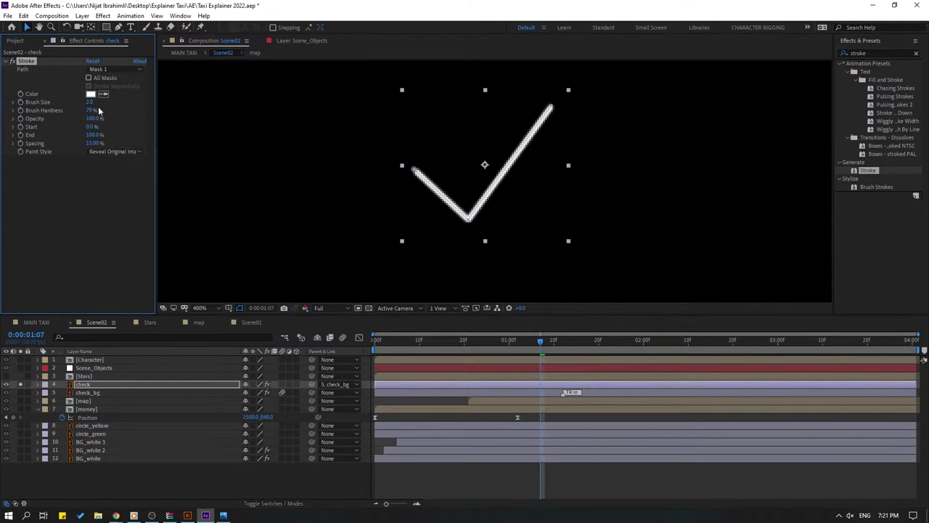
drag(90, 102, 164, 96)
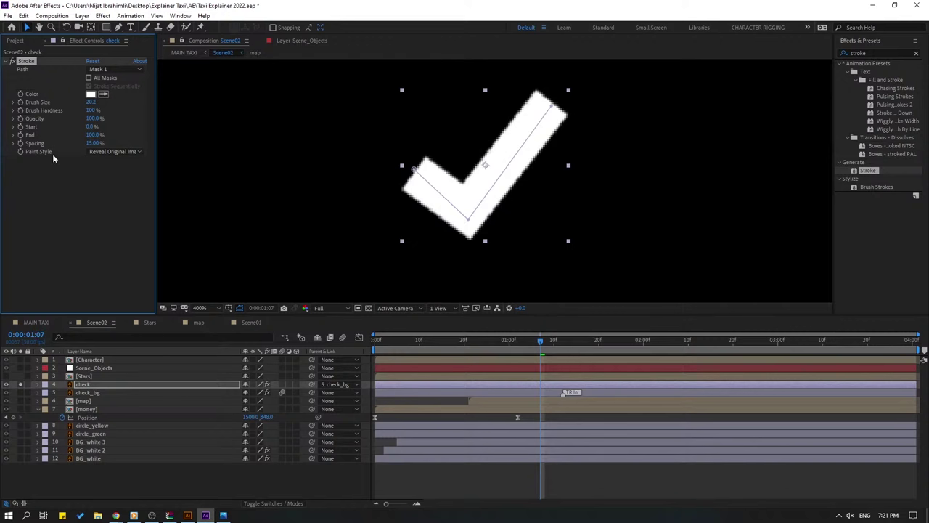
drag(94, 138, 49, 143)
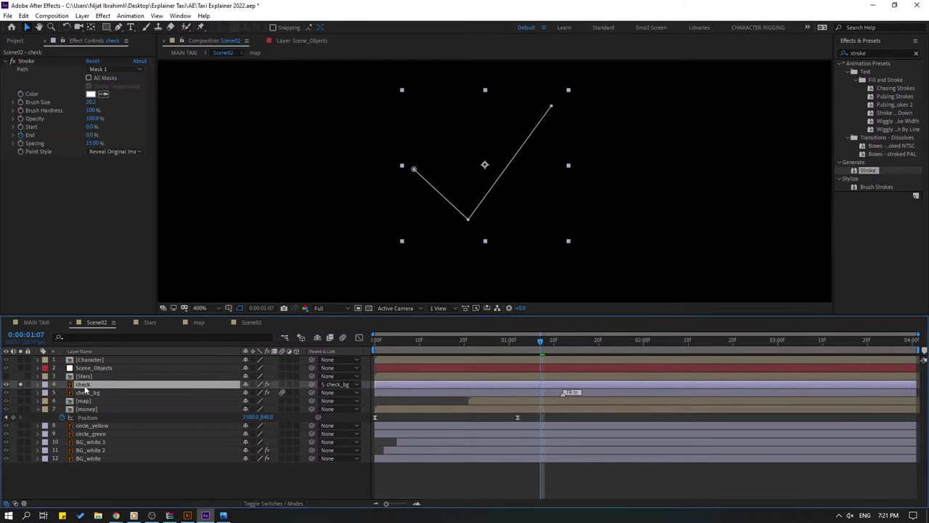
Keyframe the check's Stroke End to reach 100% around 0:00:01:22.
key(u)
drag(541, 342, 608, 342)
drag(90, 135, 179, 133)
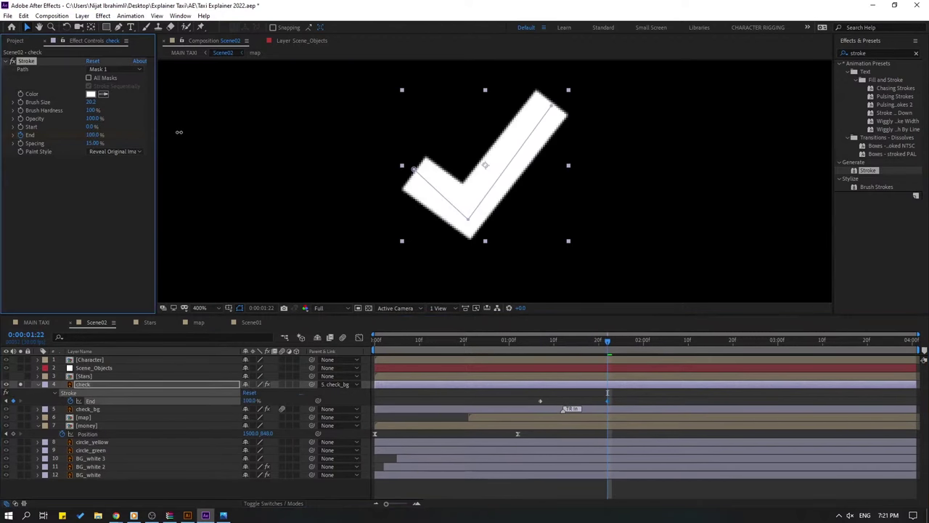
mouse_move(608, 401)
mouse_down()
mouse_move(653, 396)
mouse_move(629, 400)
mouse_up()
Easy Ease the End keyframes, sharpen their speed curve, and shift them earlier.
shift+click(539, 402)
right_click(541, 402)
mouse_move(581, 395)
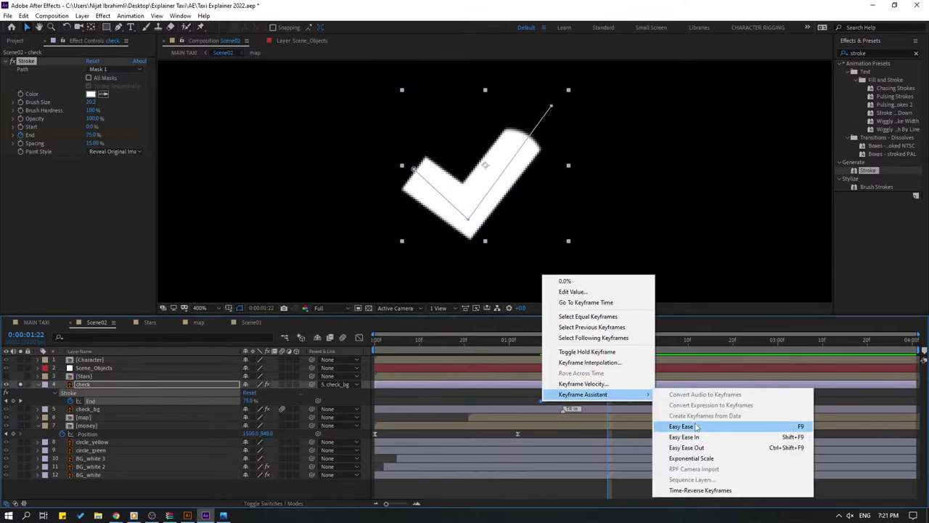
click(676, 426)
click(359, 338)
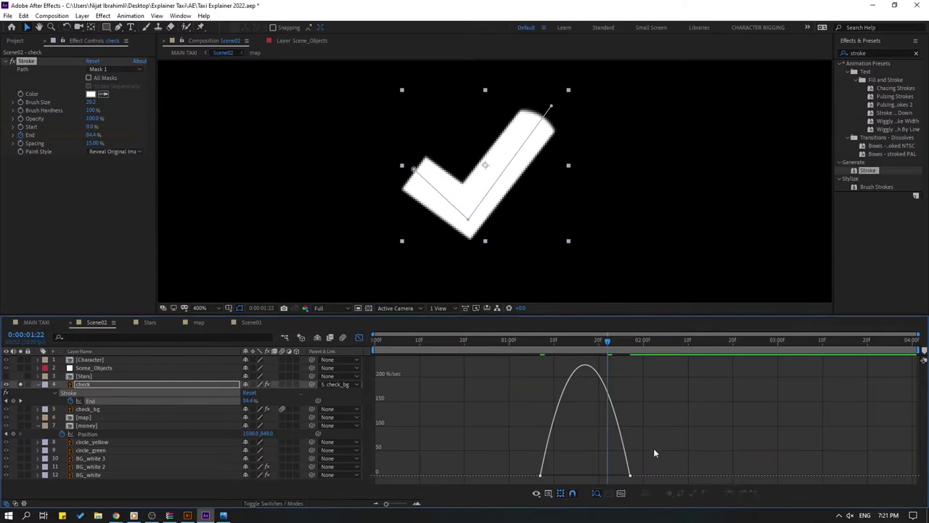
click(540, 476)
drag(559, 476, 607, 476)
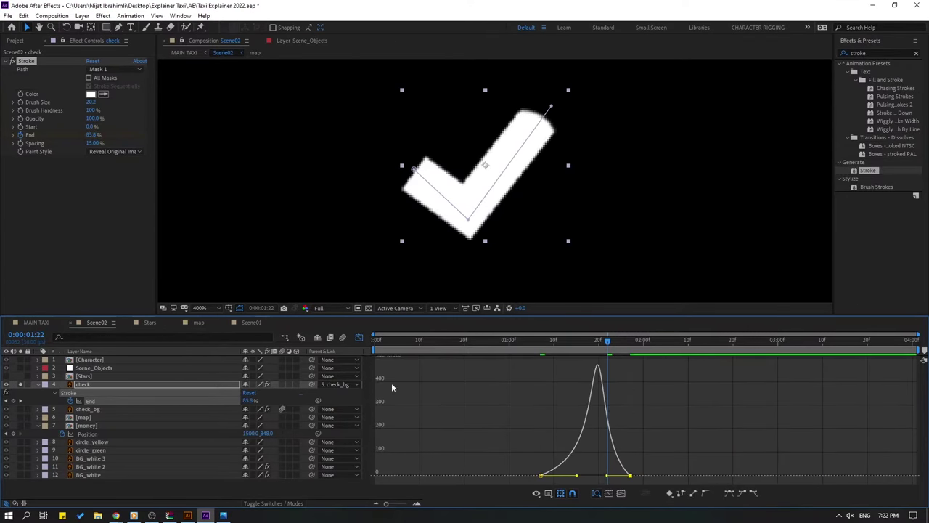
click(358, 337)
drag(541, 401, 478, 407)
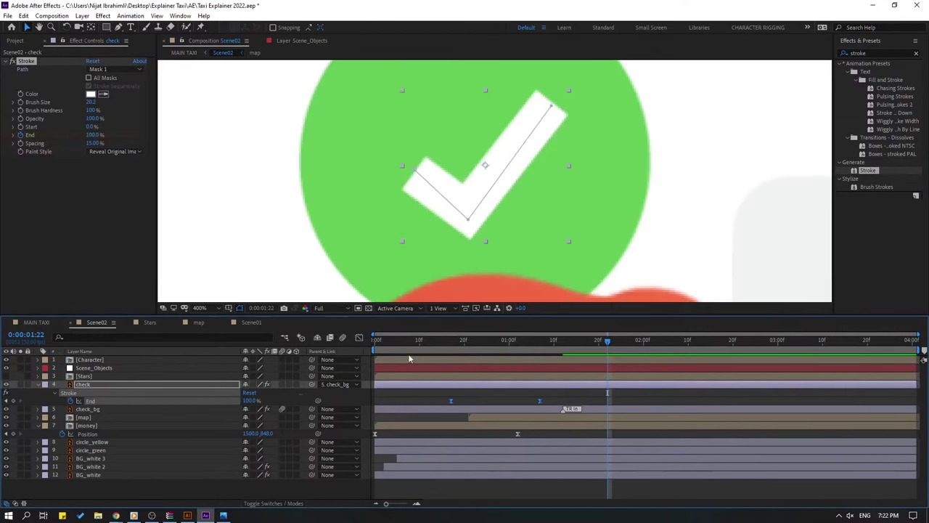
Shift the End keyframes earlier to match the bubble and preview the scene.
key(comma)
key(Home)
key(space)
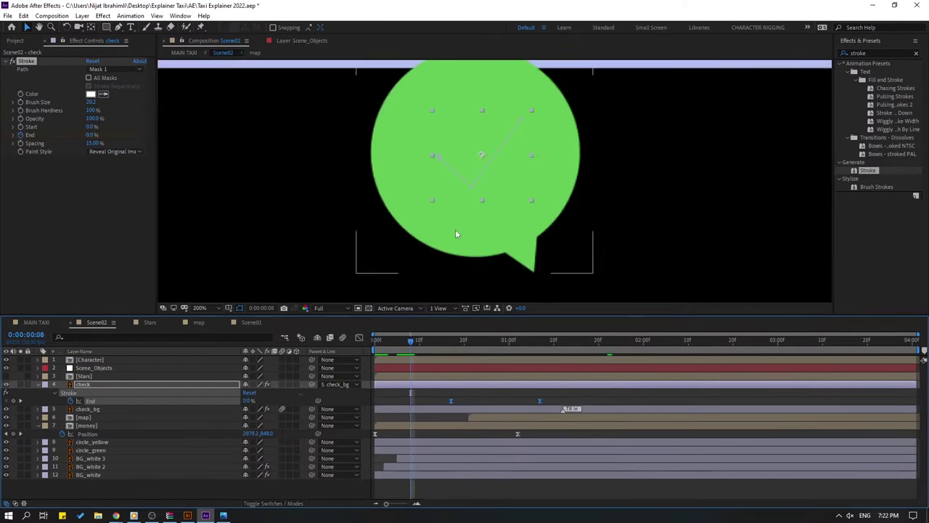
drag(453, 399, 379, 403)
key(shift+slash)
key(space)
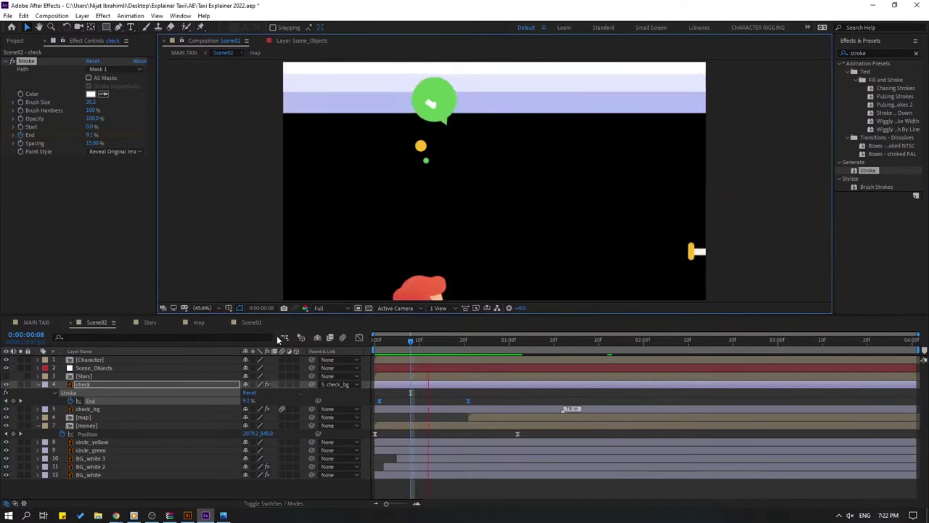
key(space)
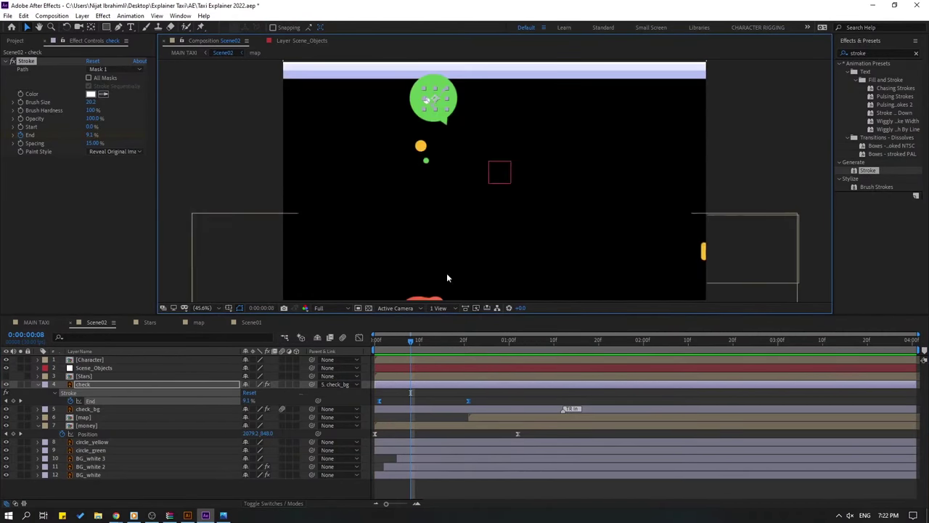
drag(414, 343, 406, 343)
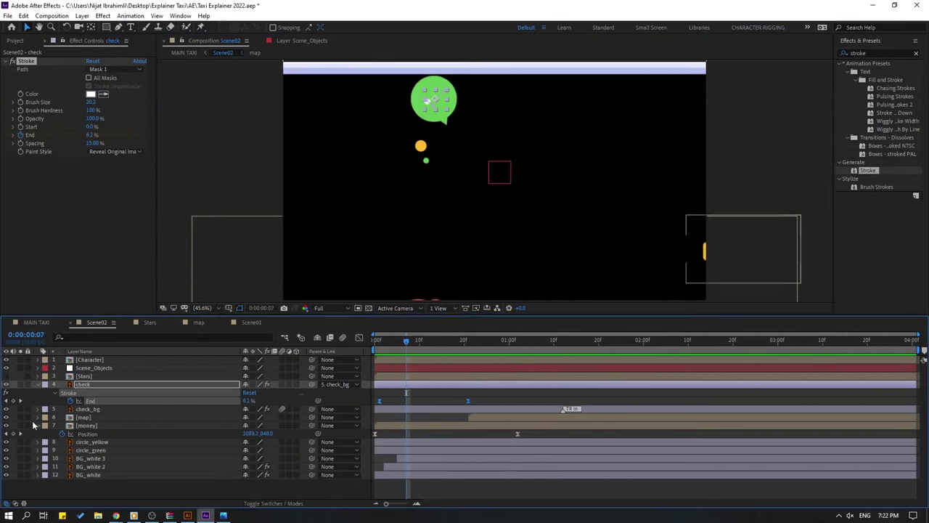
Move the check and check_bg layers later, starting near 0:00:01:05.
click(37, 384)
click(91, 393)
click(91, 384)
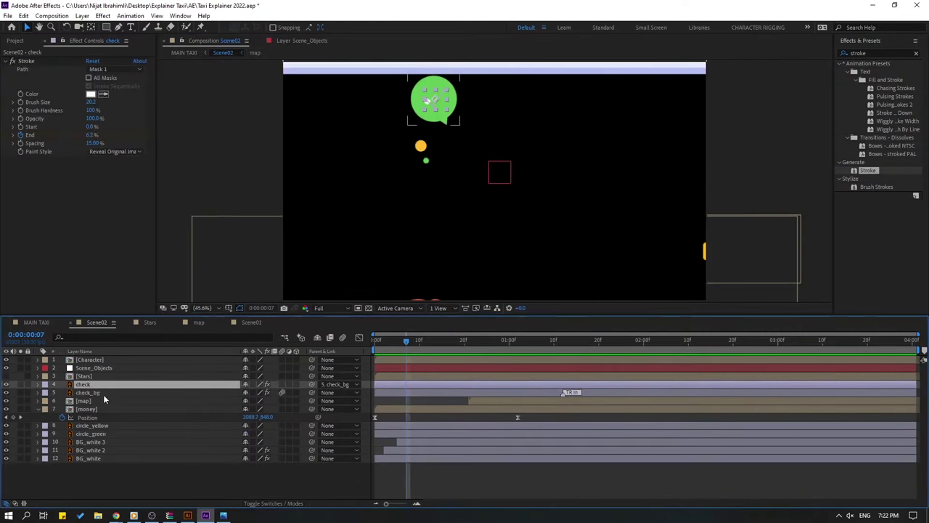
shift+click(103, 394)
drag(411, 347, 533, 334)
drag(386, 389, 480, 388)
Review the timing and push the check bubble layers even later.
drag(450, 342, 631, 339)
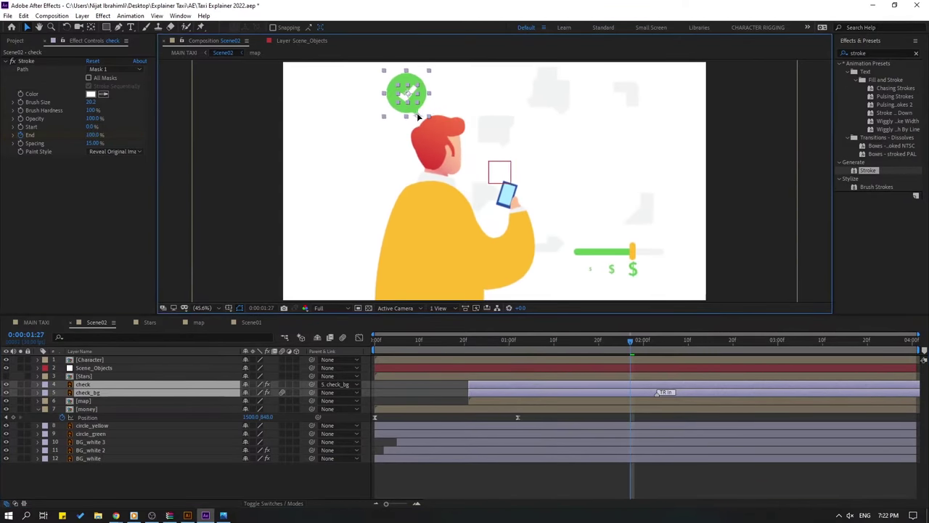
click(463, 342)
drag(473, 343, 604, 325)
drag(510, 380, 613, 380)
click(575, 340)
drag(575, 340, 755, 335)
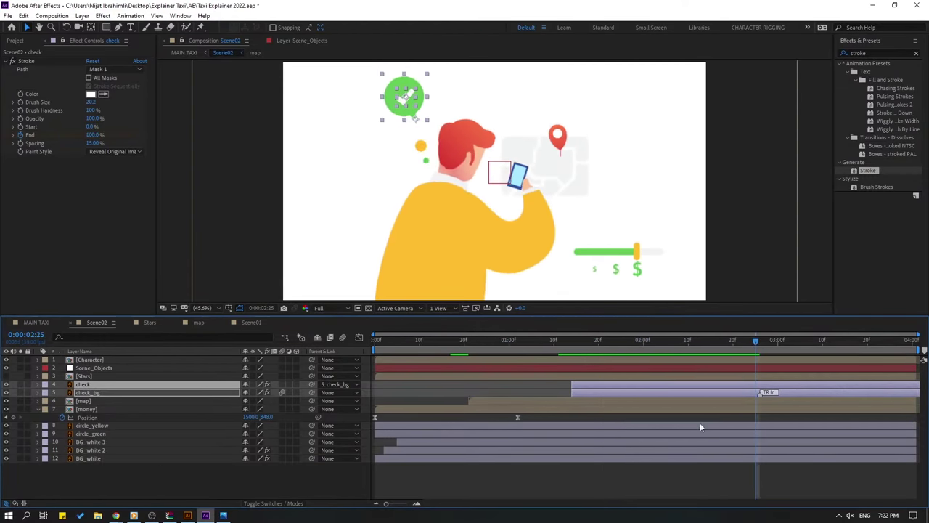
click(680, 465)
Set the viewer to Fit magnification and preview the scene.
click(203, 308)
click(210, 330)
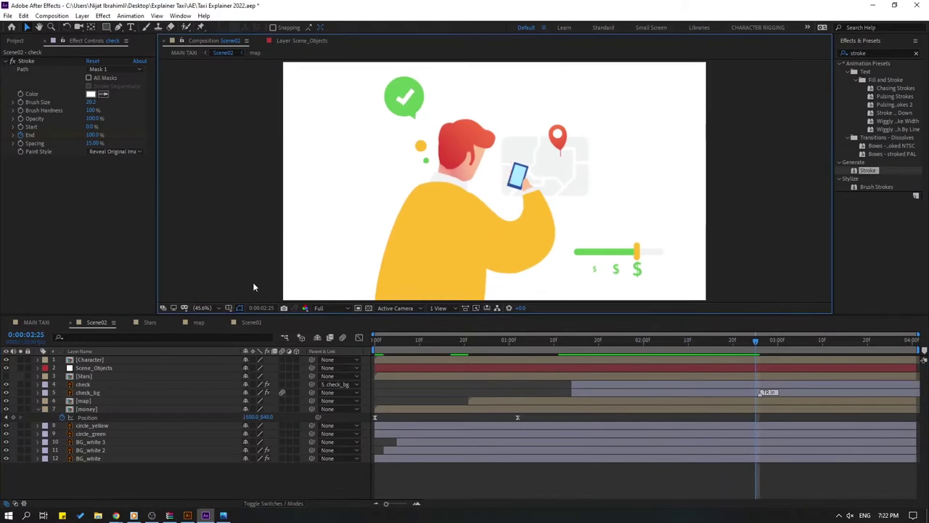
key(space)
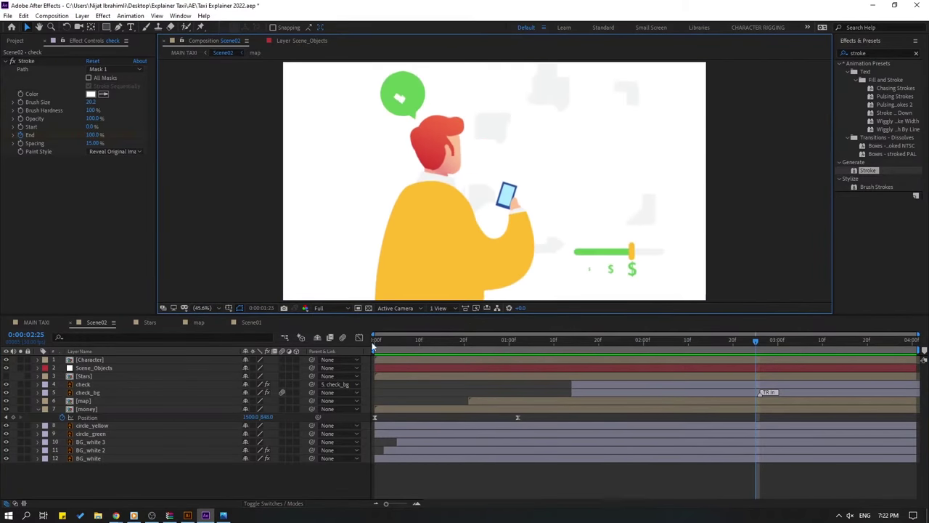
key(Home)
Delete the circle_yellow and circle_green layers and preview the result.
click(421, 149)
key(Delete)
click(427, 162)
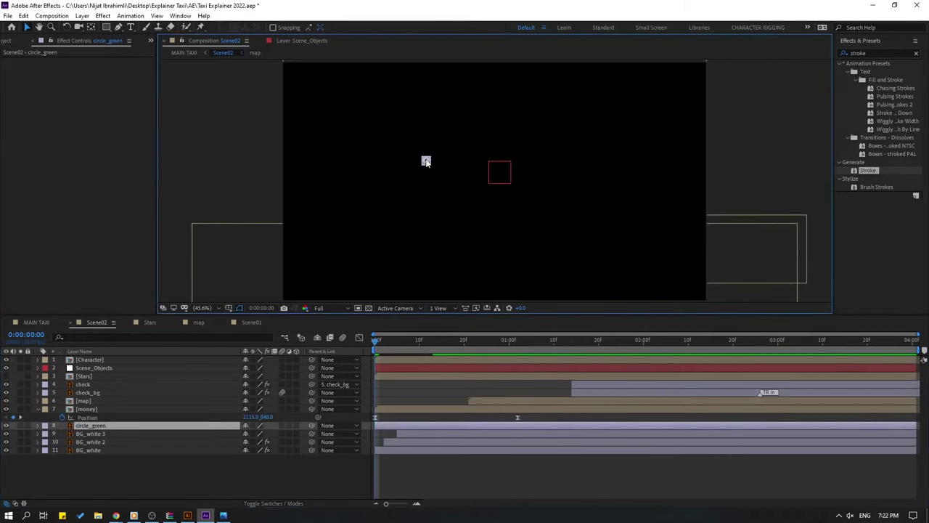
key(Delete)
key(space)
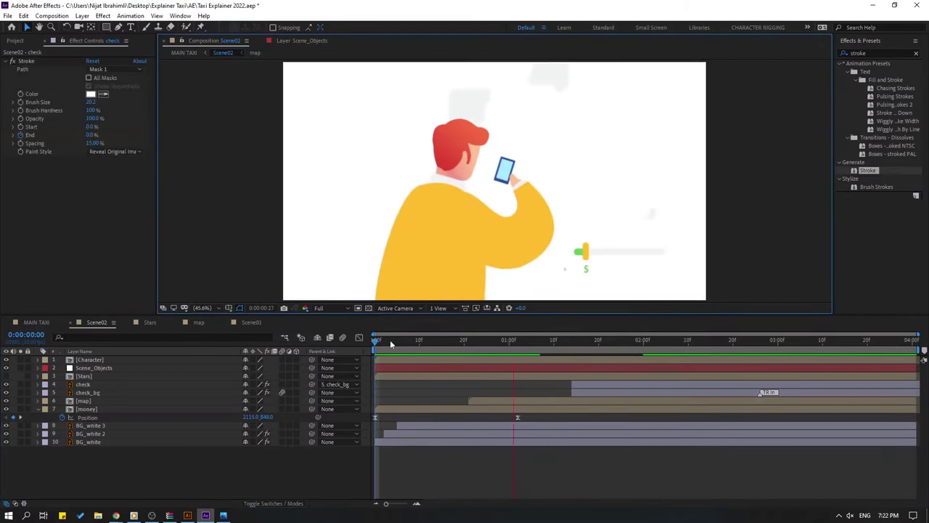
key(space)
Close the map and Scene01 tabs and preview the MAIN TAXI composition.
click(128, 322)
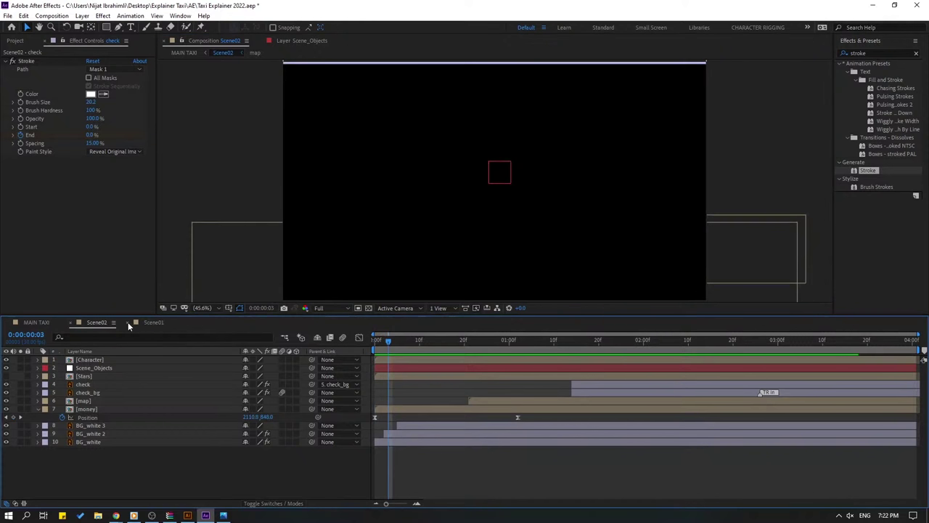
click(128, 322)
click(37, 322)
key(space)
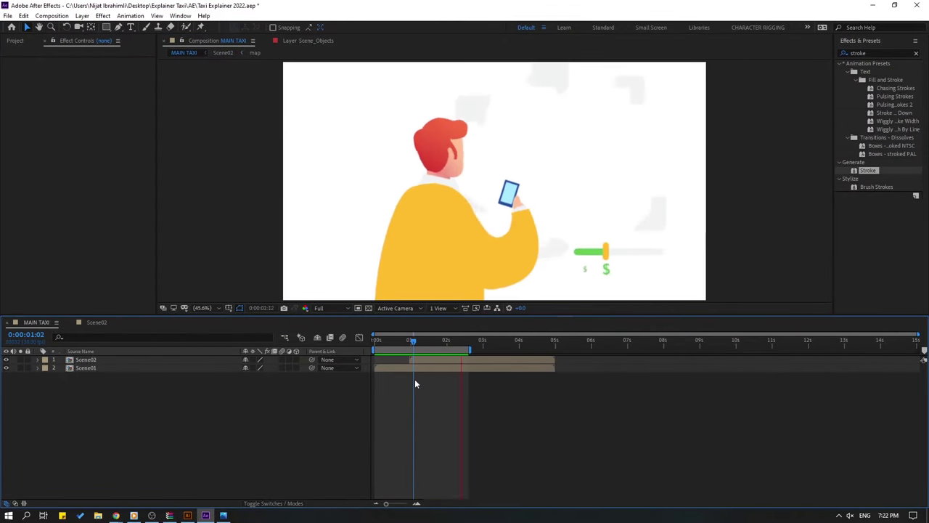
Preview and scrub MAIN TAXI, stopping near 0:00:01:28, then switch back to Scene02.
click(479, 341)
drag(486, 345, 551, 344)
key(space)
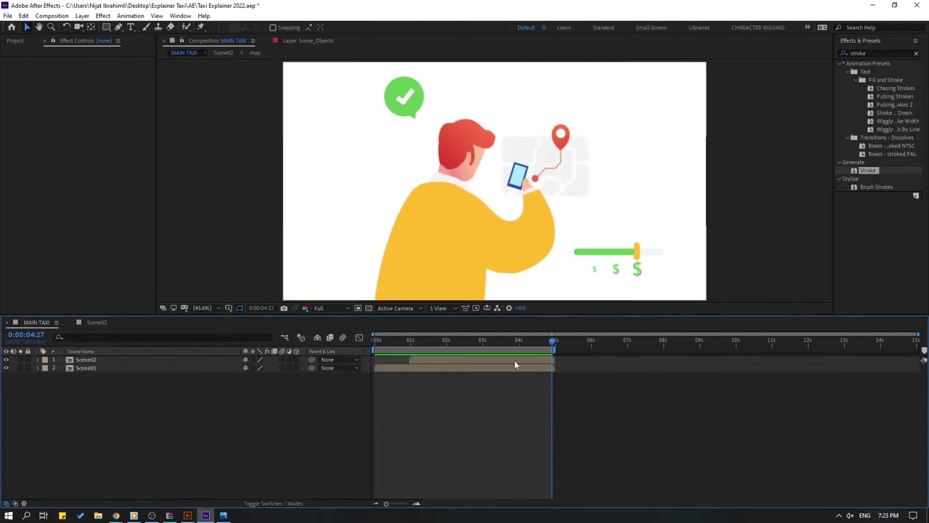
click(445, 340)
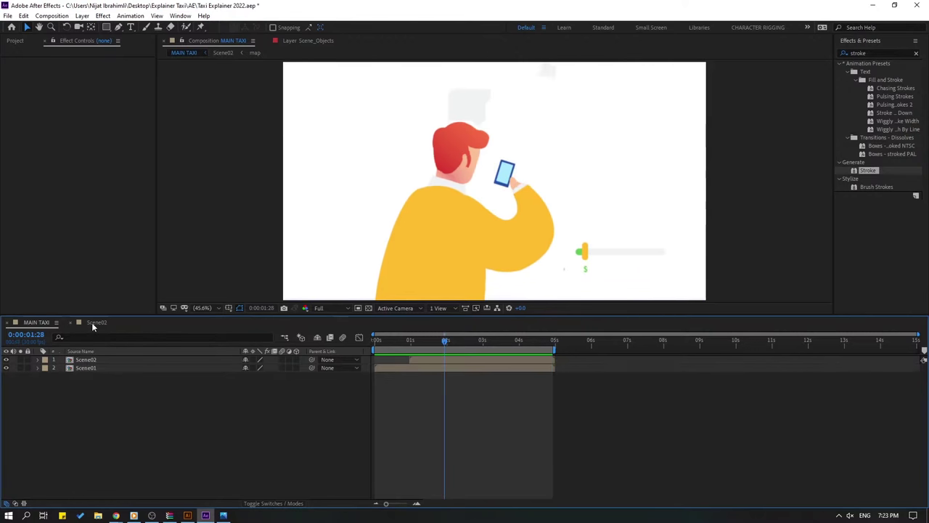
click(91, 324)
Unhide the Stars layer, move it to the top of Scene02, and open the Stars precomp.
click(90, 418)
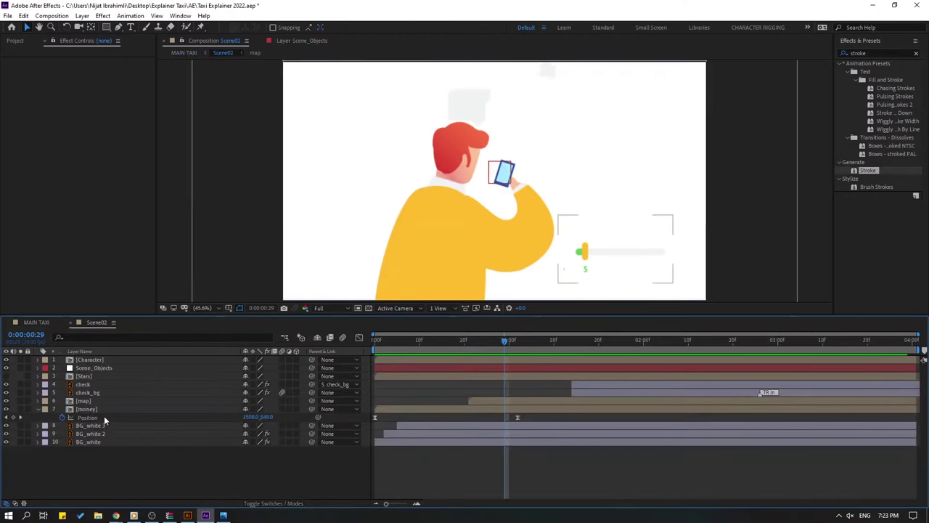
click(94, 393)
click(7, 377)
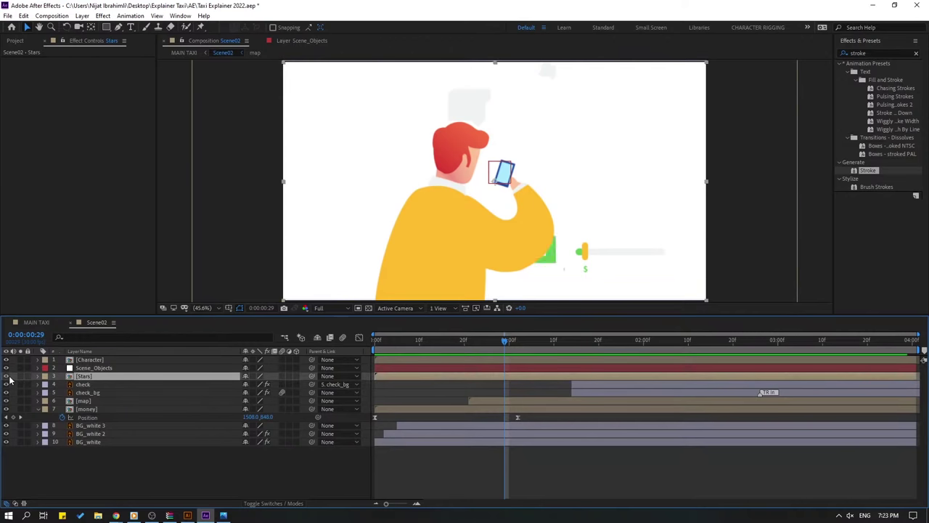
drag(101, 377, 87, 357)
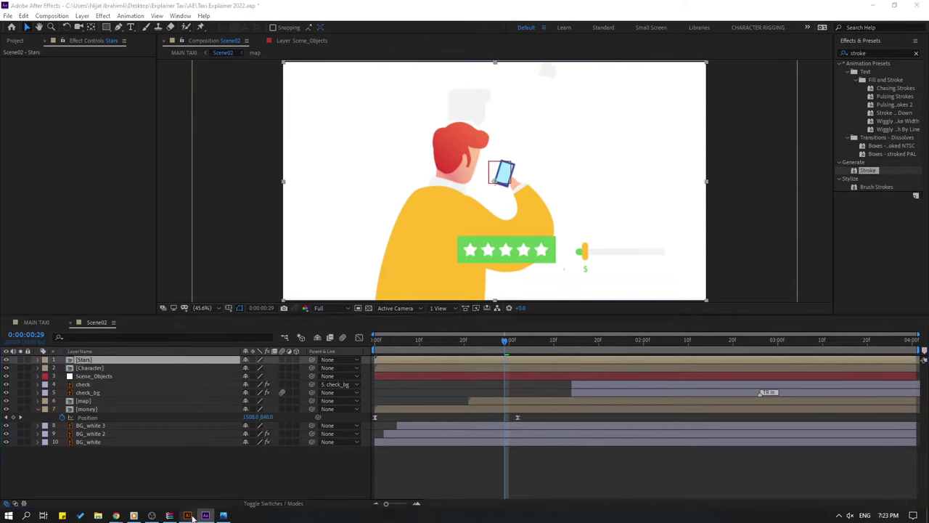
click(223, 515)
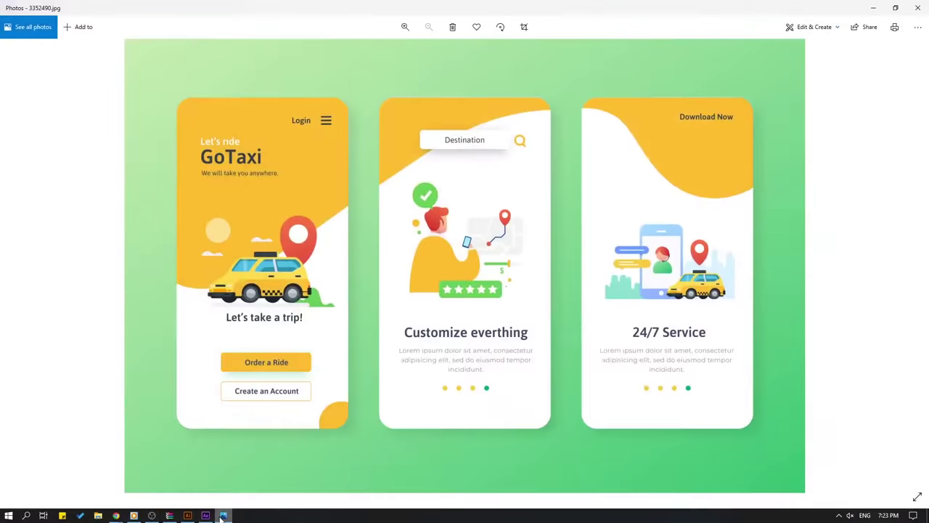
click(223, 516)
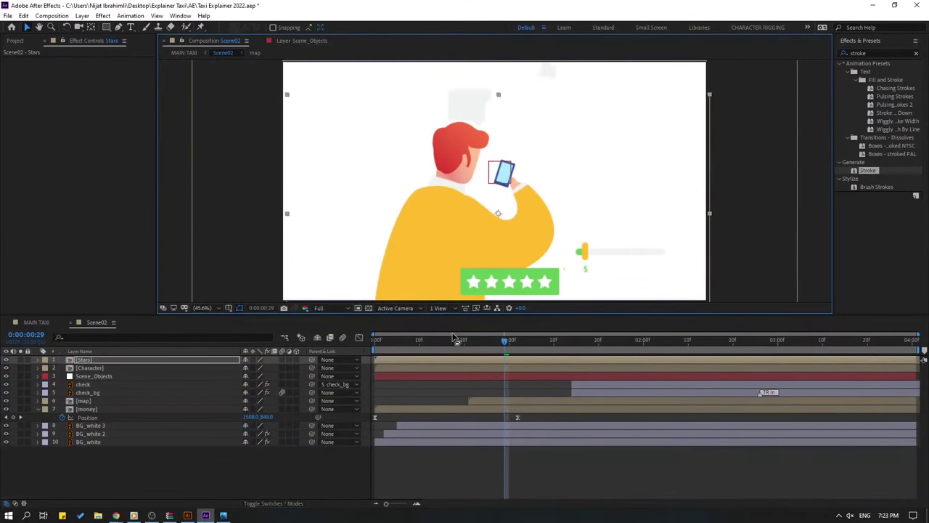
double_click(88, 361)
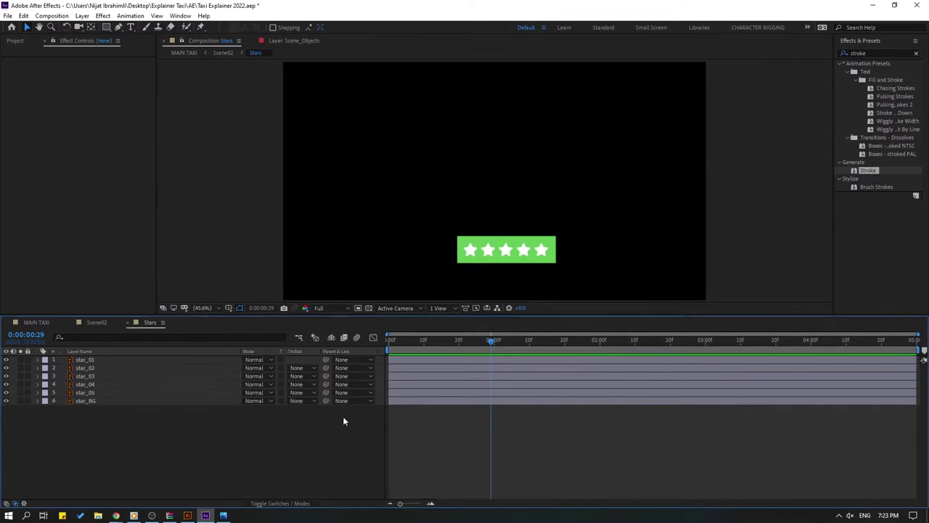
Set a starting star_BG Scale keyframe of 0% at the first frame.
click(82, 401)
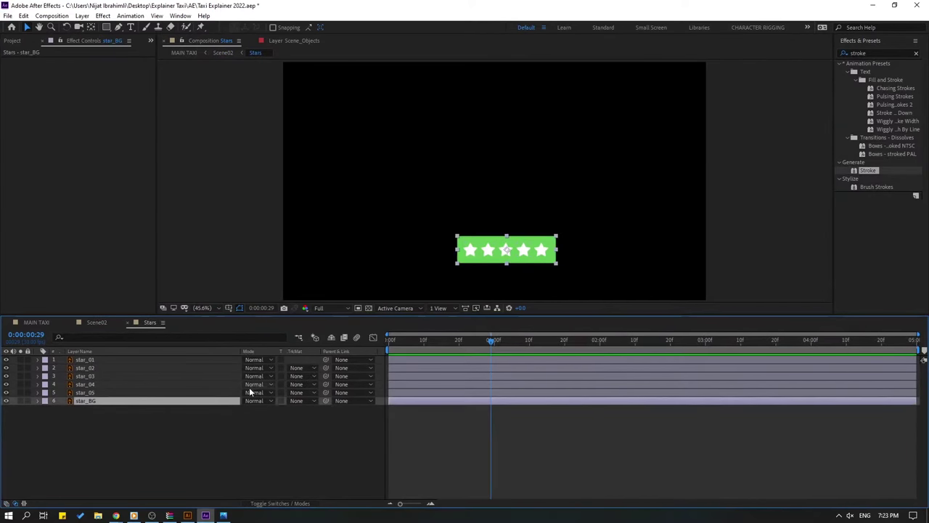
drag(493, 341, 143, 451)
click(62, 409)
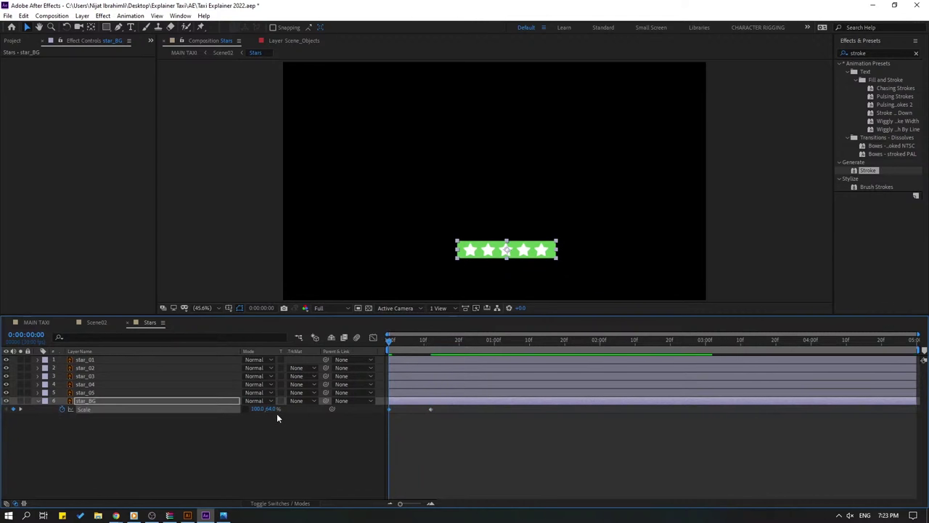
click(275, 409)
text(0)
key(Return)
Easy Ease the Scale keyframes and sharpen the speed curve's influence for a quick pop.
right_click(390, 409)
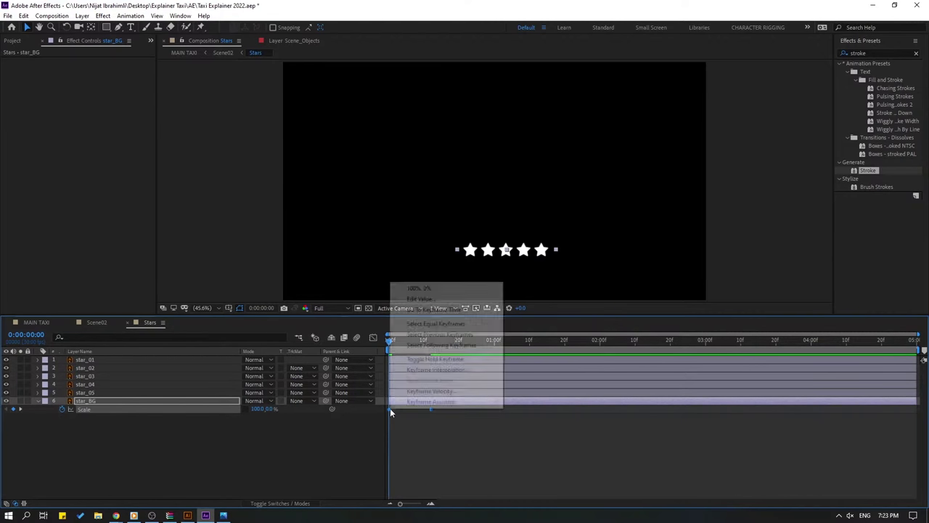
mouse_move(431, 402)
click(529, 433)
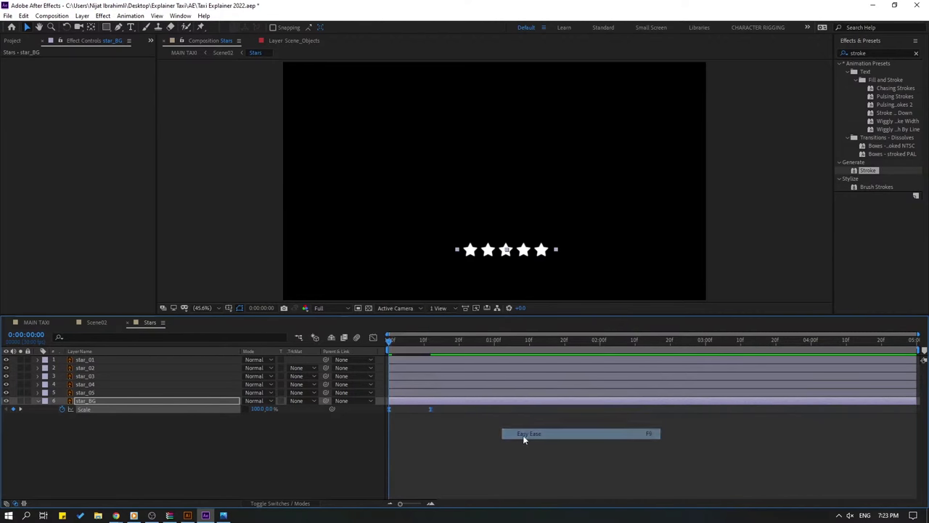
click(374, 337)
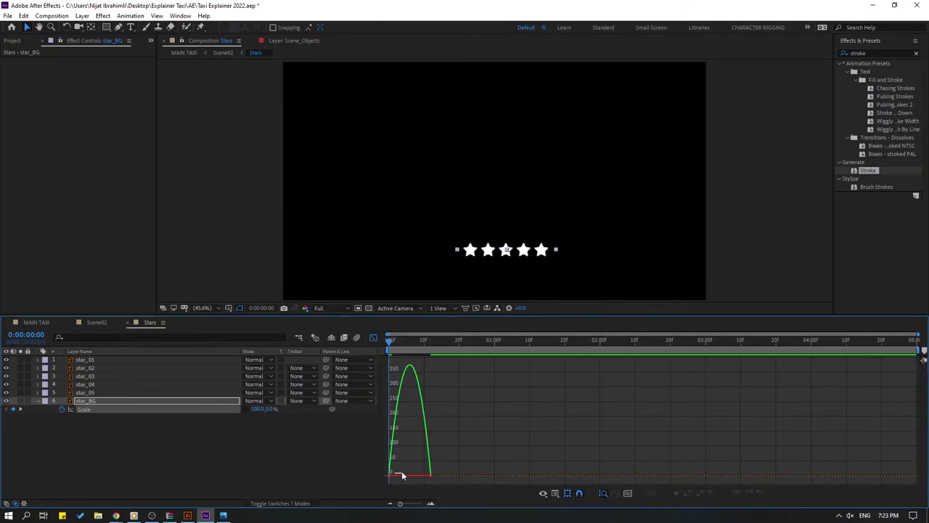
drag(396, 476, 427, 473)
key(space)
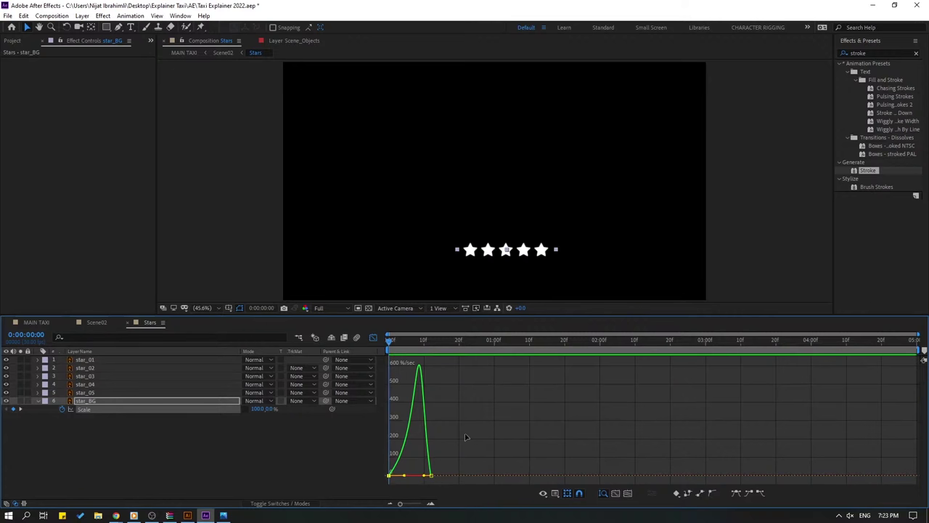
scroll(467, 437, up, 4)
mouse_move(531, 477)
mouse_down()
mouse_move(512, 474)
mouse_move(519, 475)
mouse_up()
scroll(520, 475, down, 4)
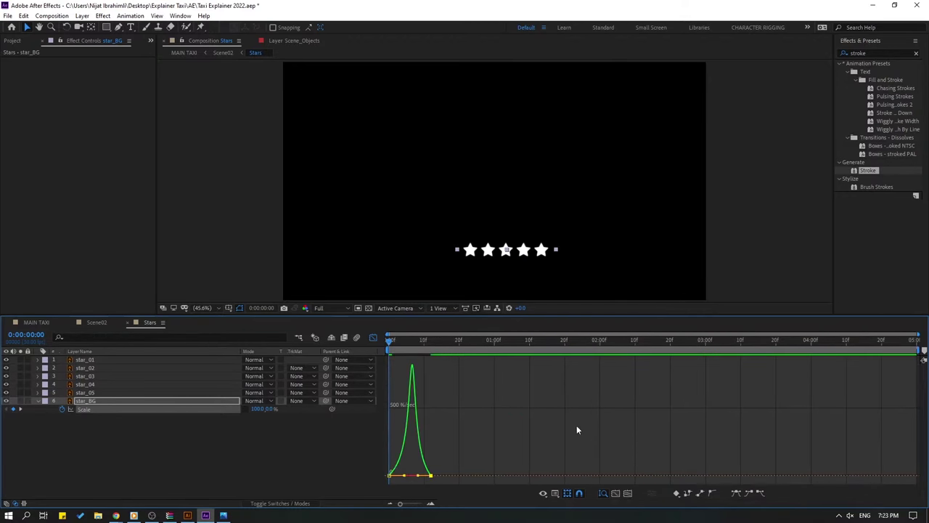
key(space)
Move the end Scale keyframe later and preview the lengthened bar pop.
key(space)
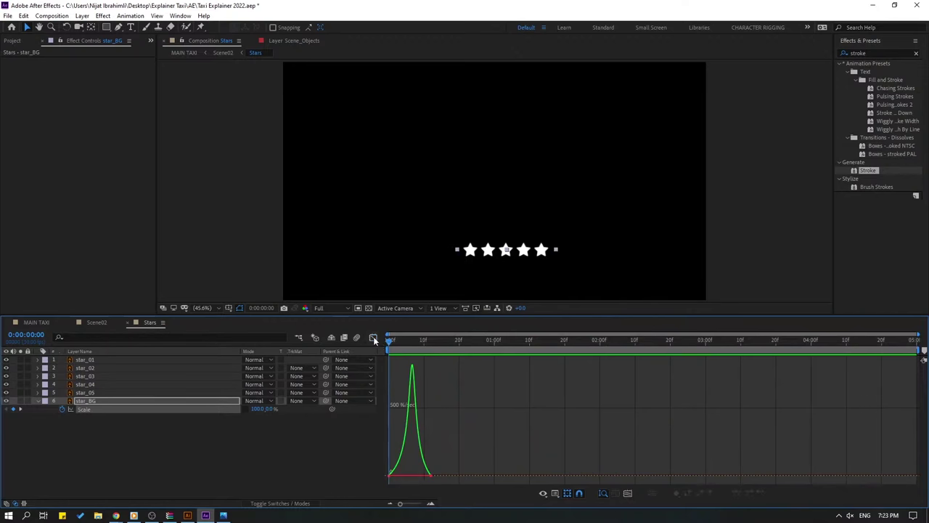
click(373, 338)
click(452, 426)
drag(432, 408, 516, 409)
key(space)
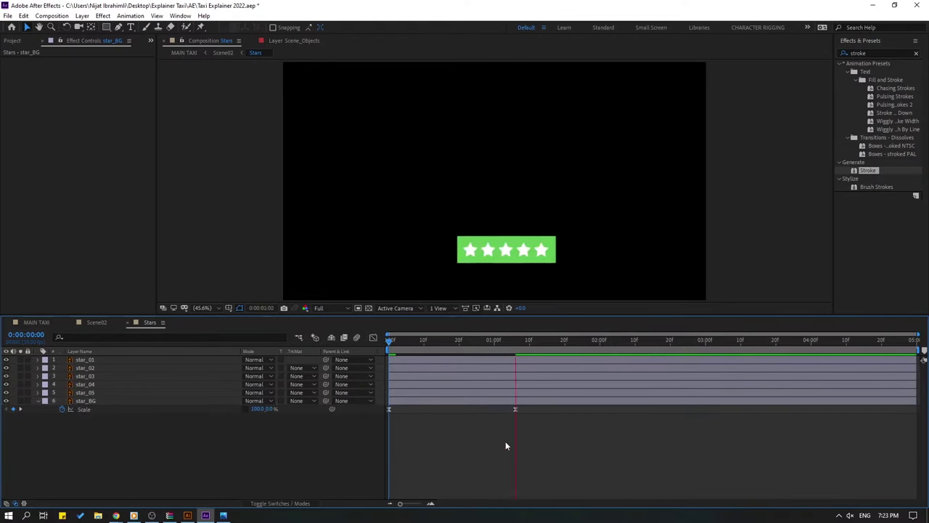
key(space)
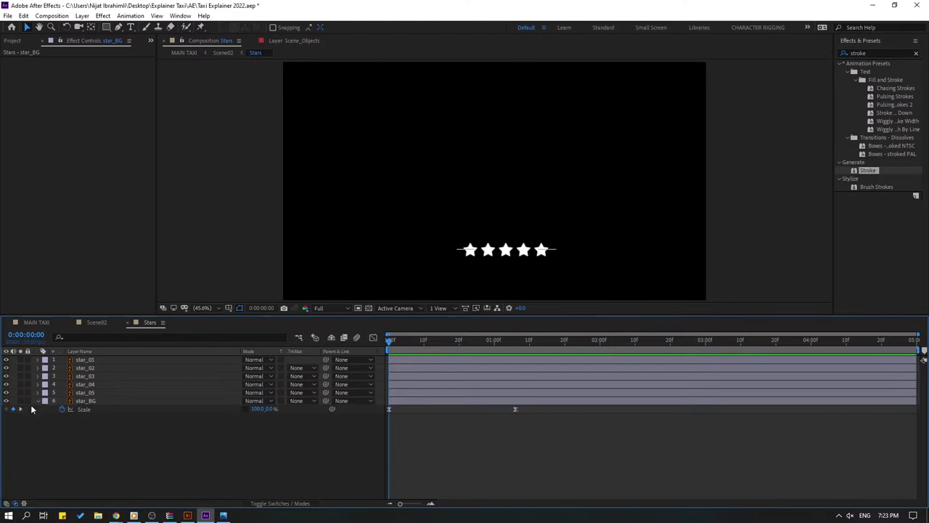
click(38, 400)
Choose the overshoot scale preset in Animation Composer 3's Starter Presets > Transitions - 2D Layer.
click(181, 15)
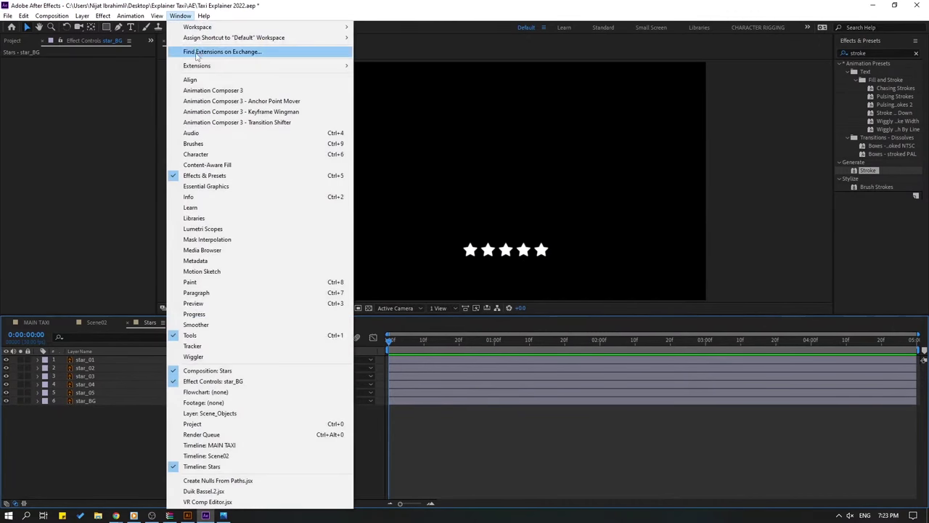
click(213, 90)
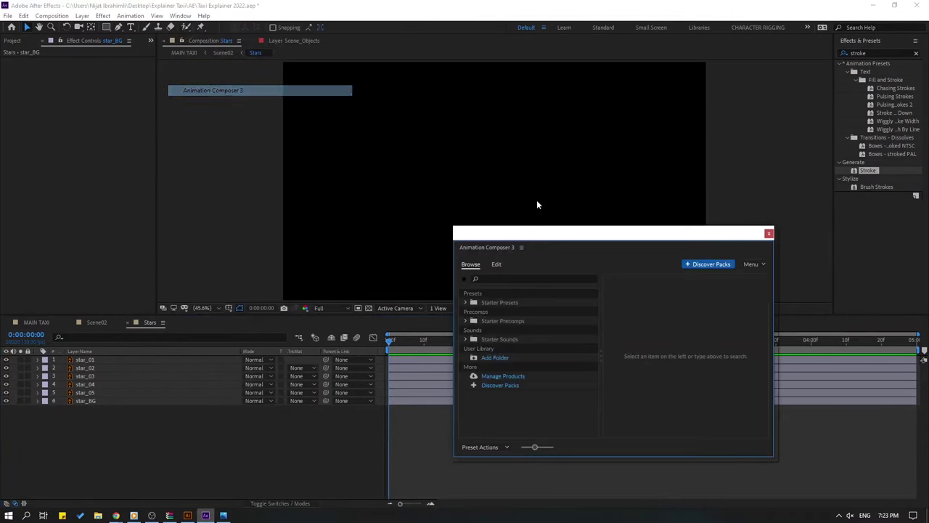
click(466, 302)
click(476, 313)
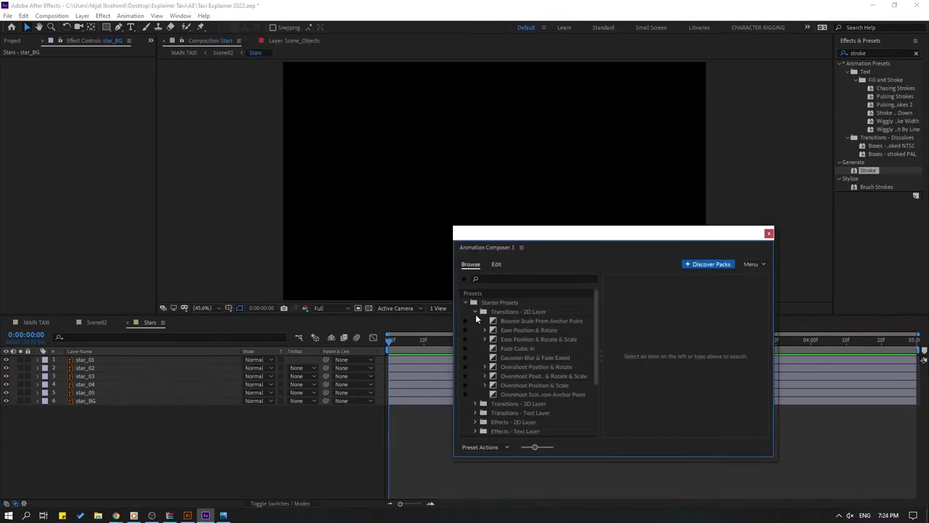
click(517, 394)
drag(616, 242, 700, 351)
Apply the overshoot scale preset as the In animation on star_01 through star_05.
click(96, 359)
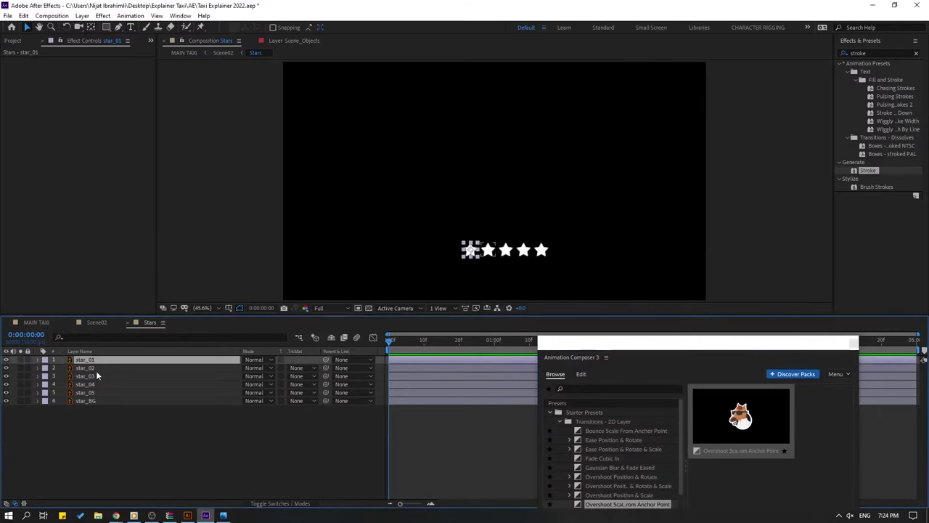
ctrl+click(96, 368)
ctrl+click(101, 376)
ctrl+click(105, 384)
ctrl+click(107, 392)
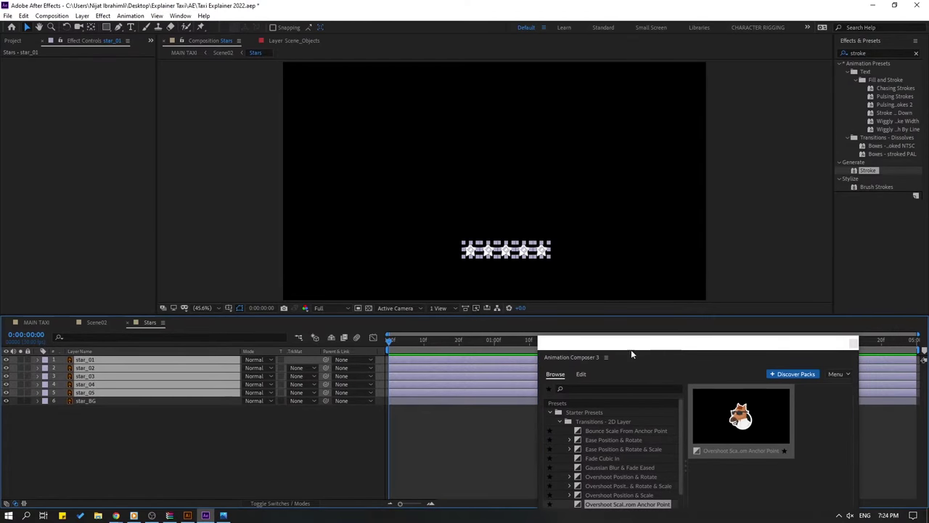
drag(631, 354, 644, 264)
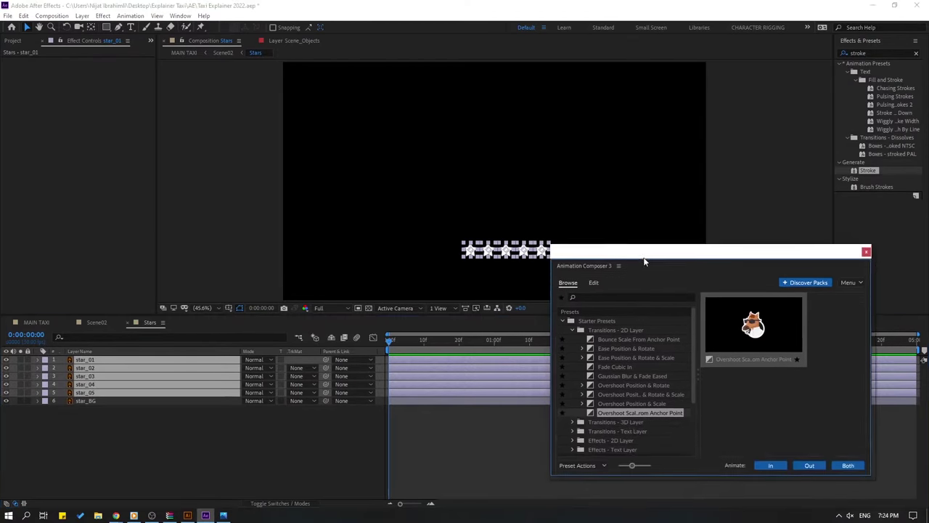
click(772, 467)
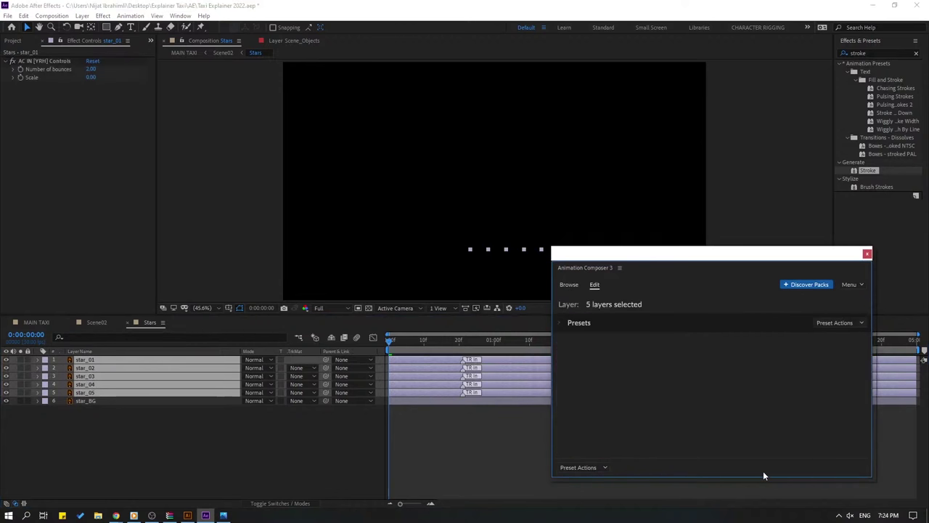
drag(641, 255, 651, 407)
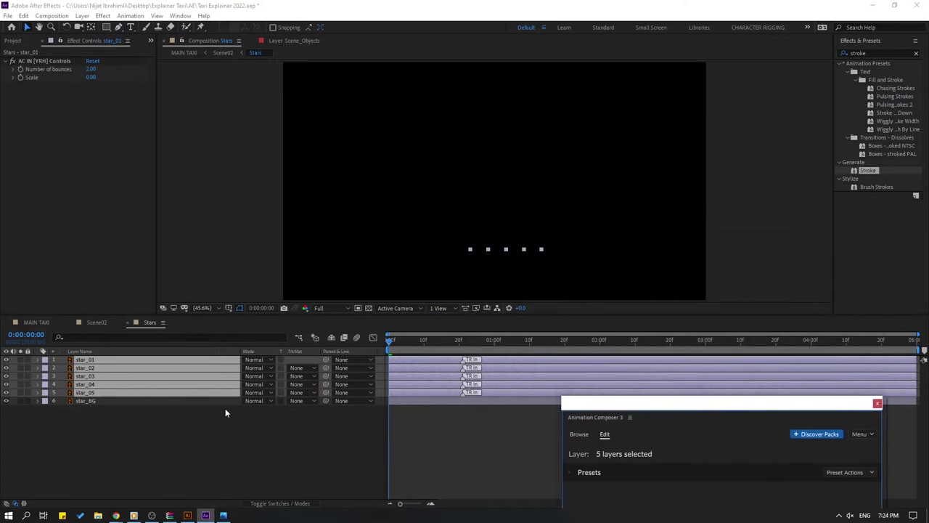
click(350, 428)
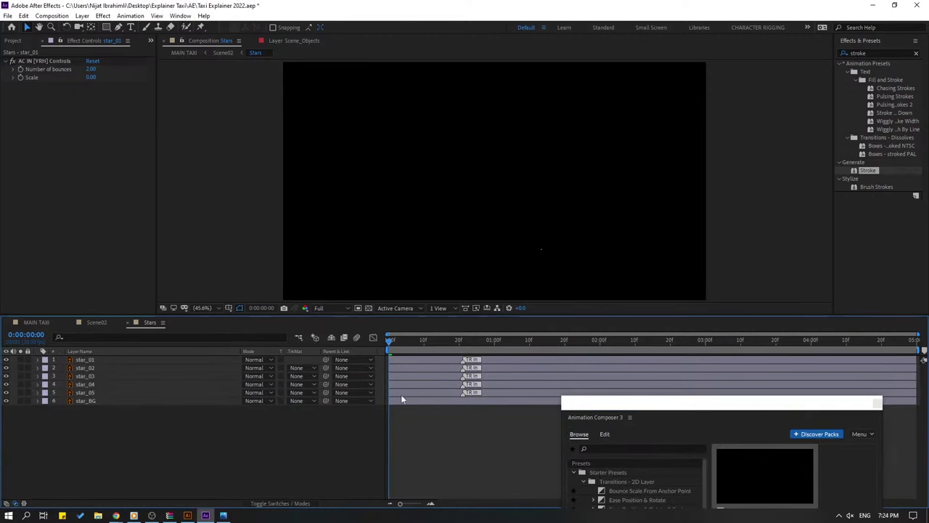
Offset star_02, star_03 and star_04 progressively later and preview the stagger.
click(401, 367)
key(alt+Page_Down)
key(alt+Page_Down)
key(alt+Page_Down)
key(alt+Page_Down)
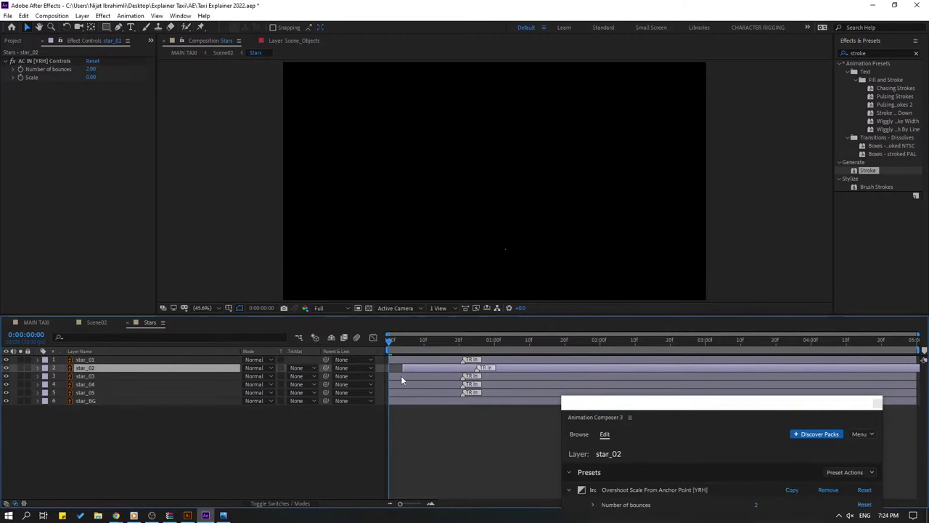
click(400, 375)
key(alt+Page_Down)
key(alt+Page_Down)
key(alt+Page_Down)
key(alt+Page_Down)
key(alt+Page_Down)
key(alt+Page_Down)
key(alt+Page_Down)
drag(402, 384, 471, 392)
key(space)
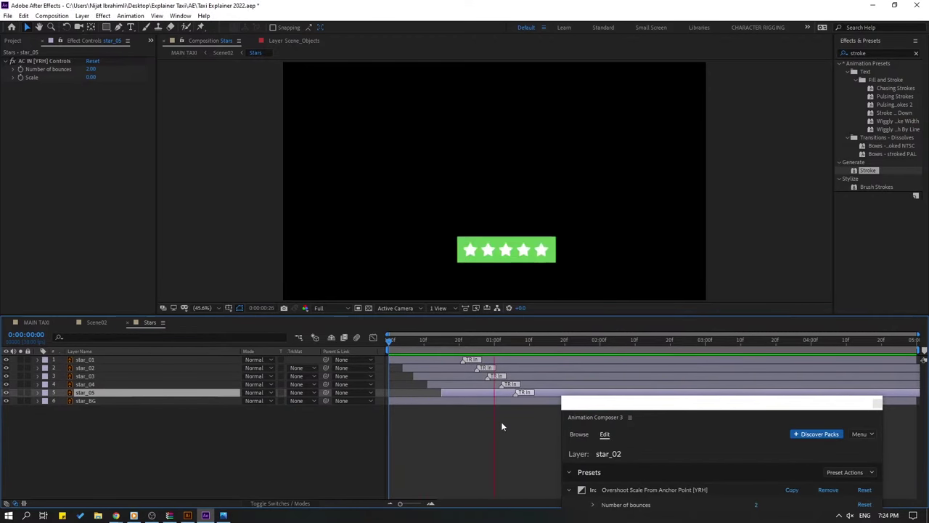
click(407, 341)
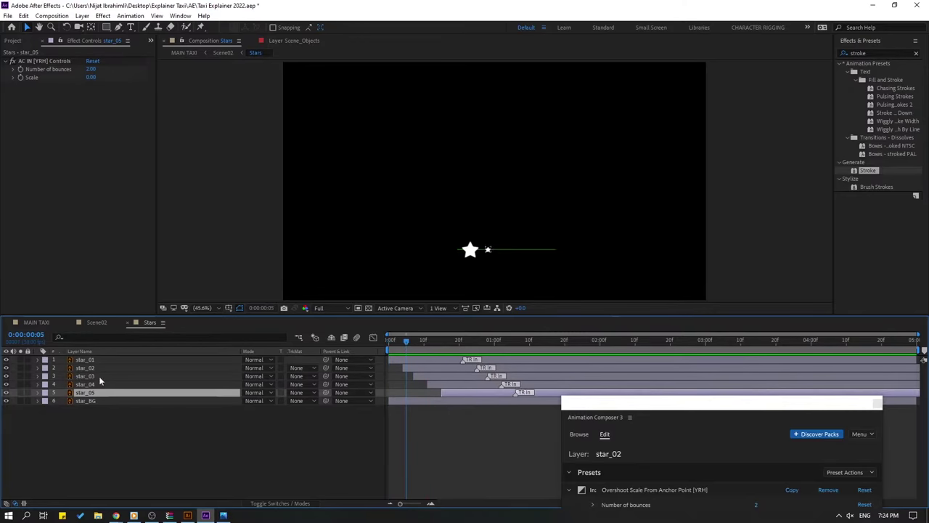
Delay all five star layers together to start near frame 20 and close Animation Composer.
click(85, 360)
shift+click(453, 395)
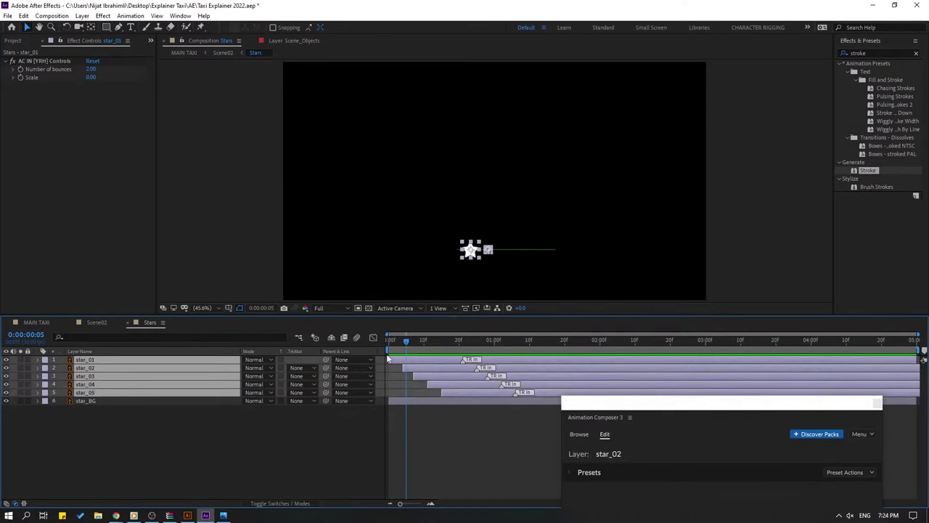
drag(409, 360, 513, 357)
key(comma)
key(comma)
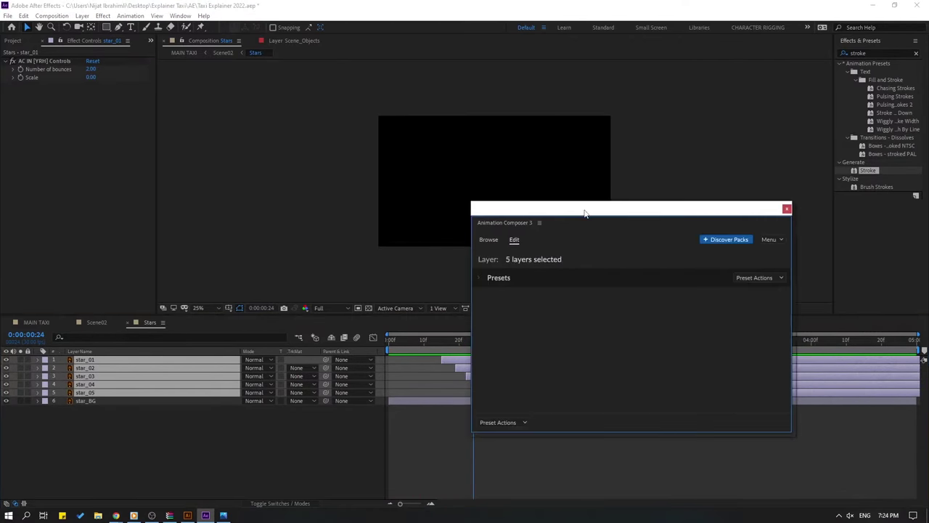
click(790, 210)
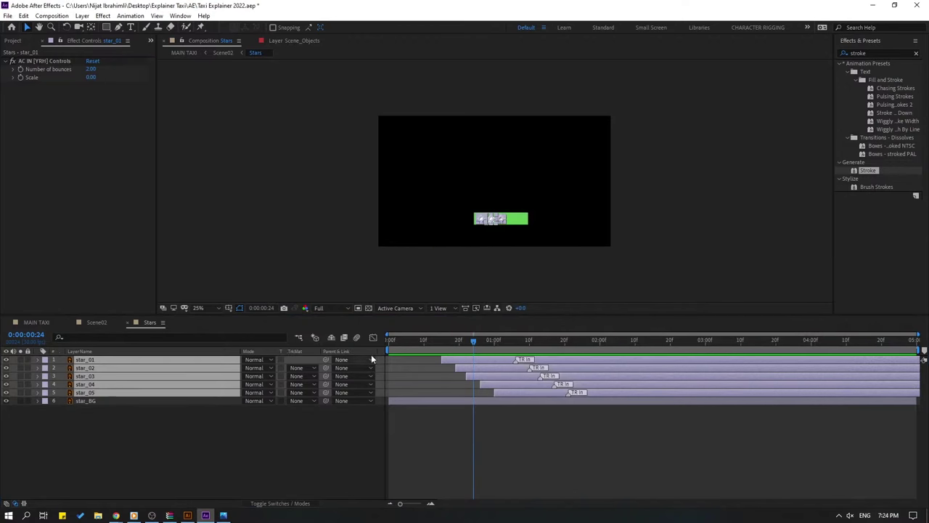
Delay Scene02's Stars layer to about 20f, preview it, then scrub through MAIN TAXI.
click(127, 322)
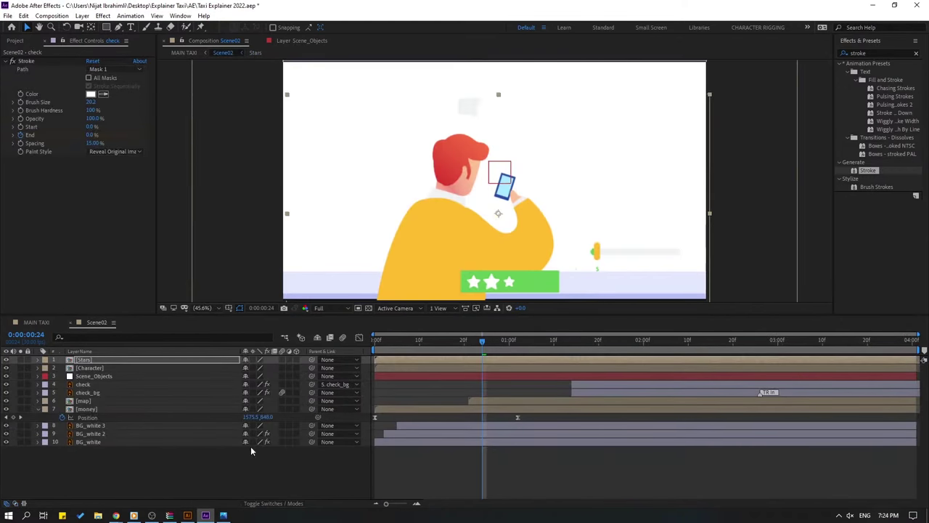
drag(386, 362, 530, 345)
click(437, 350)
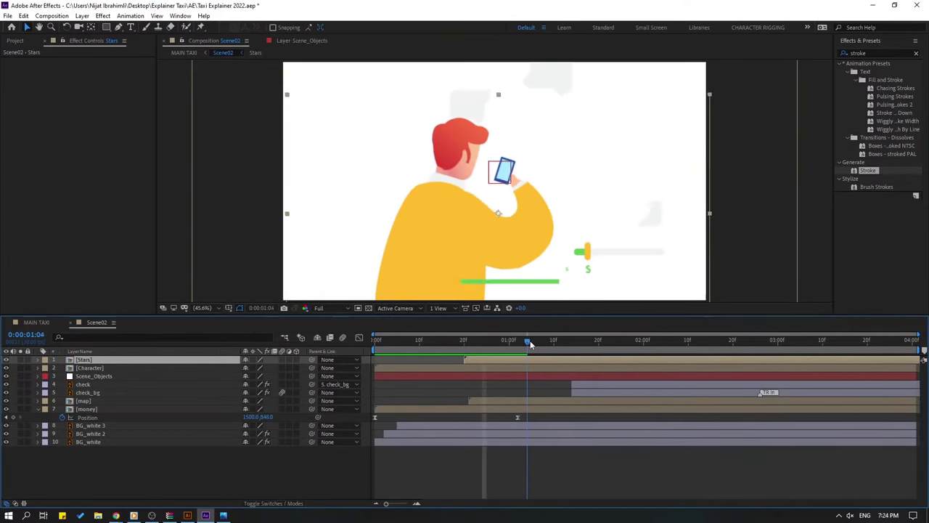
key(space)
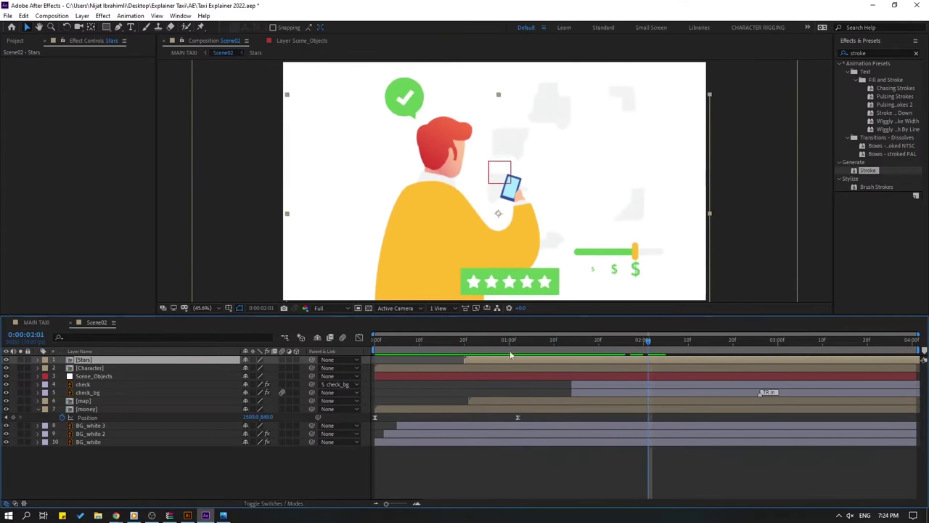
click(688, 340)
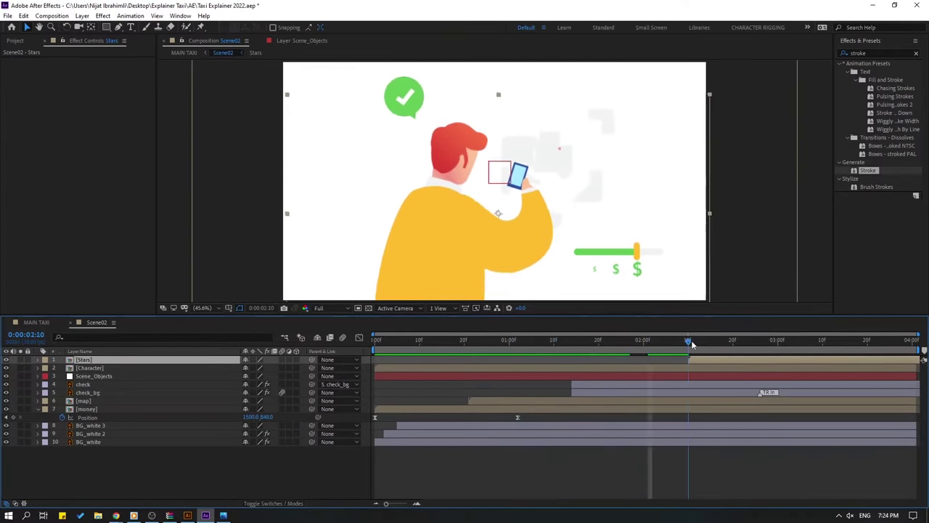
drag(691, 340, 891, 340)
click(38, 323)
mouse_move(544, 340)
mouse_down()
mouse_move(496, 339)
mouse_move(549, 347)
mouse_up()
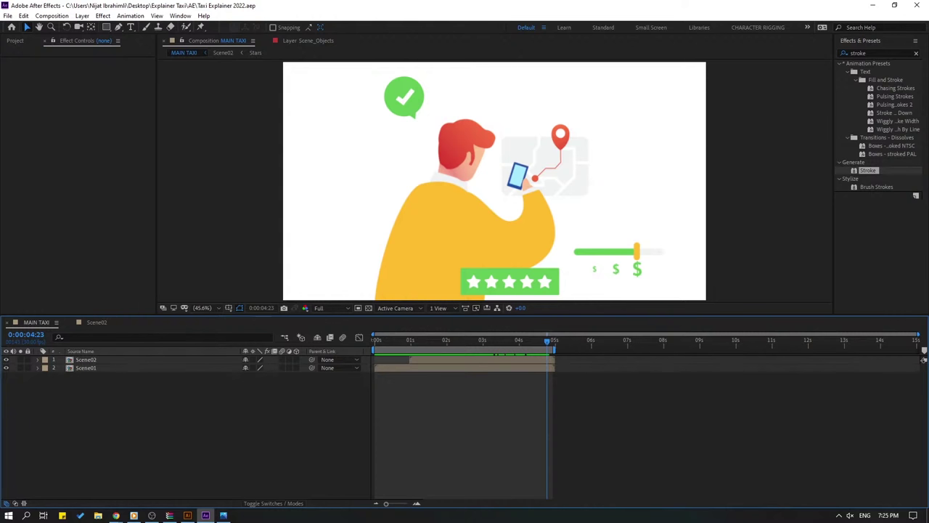
Add Scene03 to the MAIN TAXI timeline, starting around 04:23 near Scene02's end.
click(152, 515)
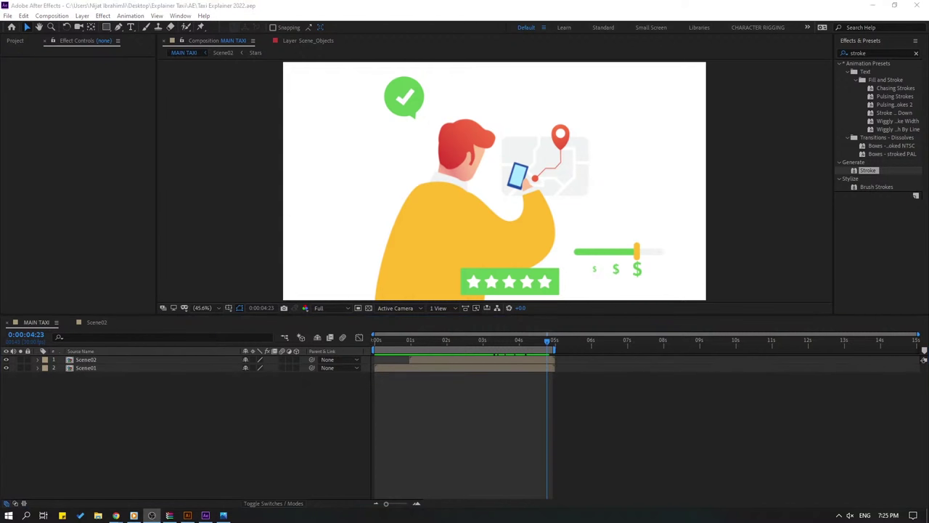
click(15, 40)
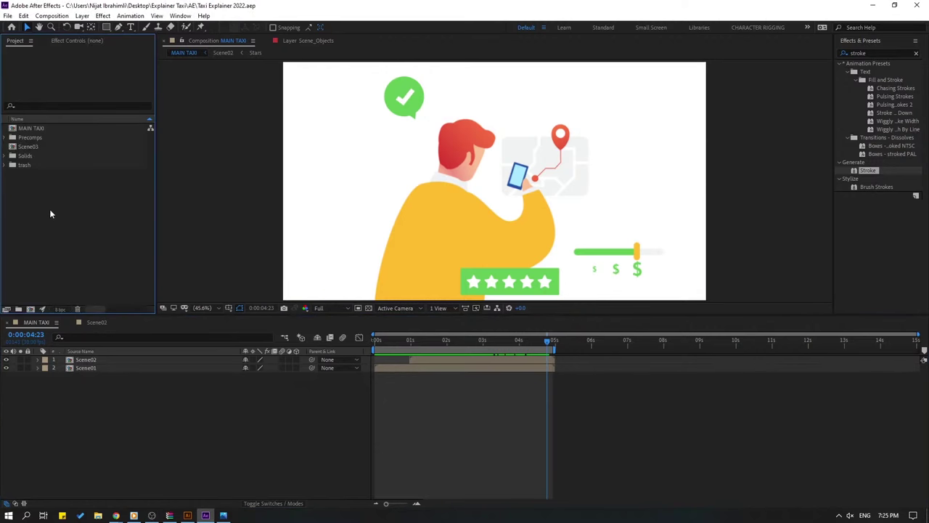
click(30, 147)
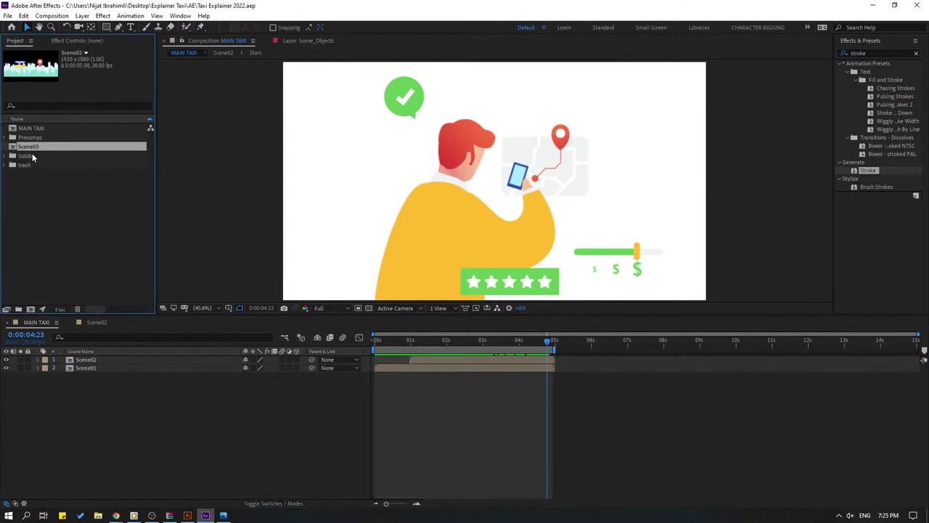
drag(29, 149, 90, 356)
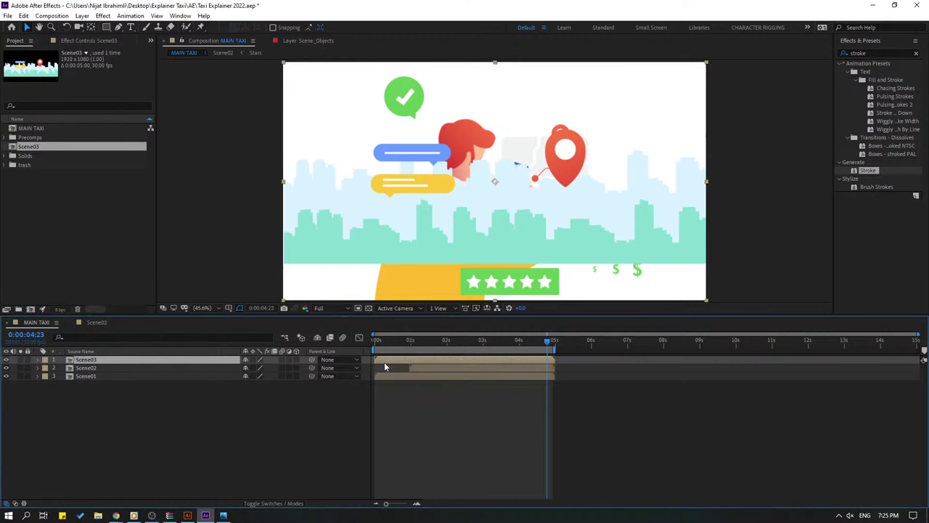
drag(385, 363, 544, 344)
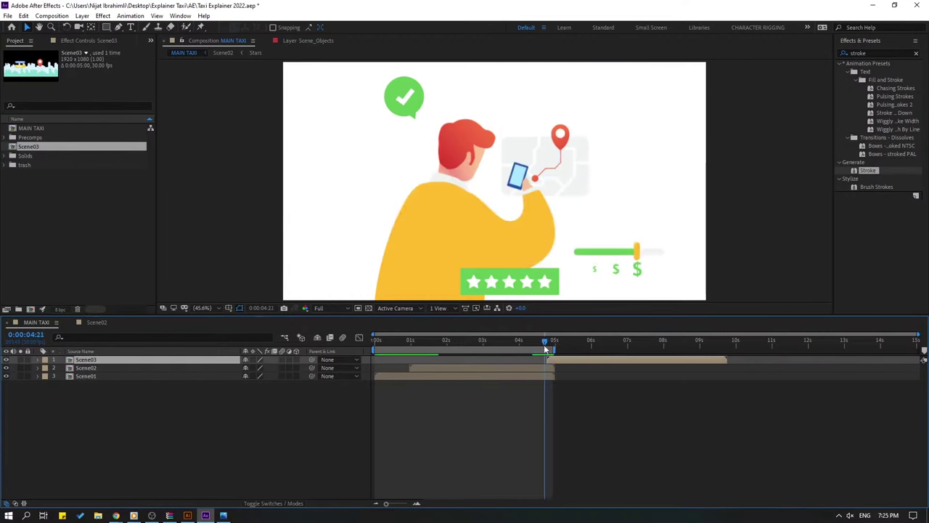
Change Scene02's composition duration to 6 seconds.
double_click(90, 369)
right_click(206, 466)
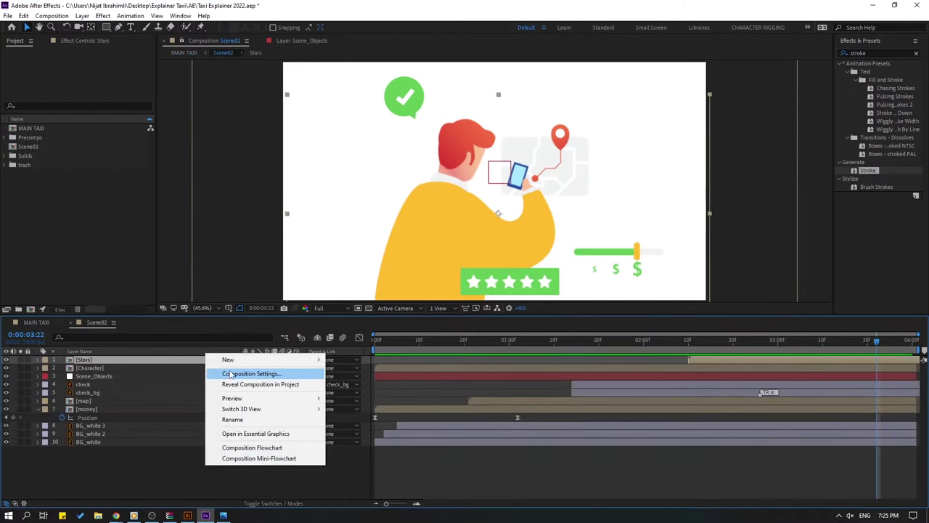
click(231, 374)
click(407, 308)
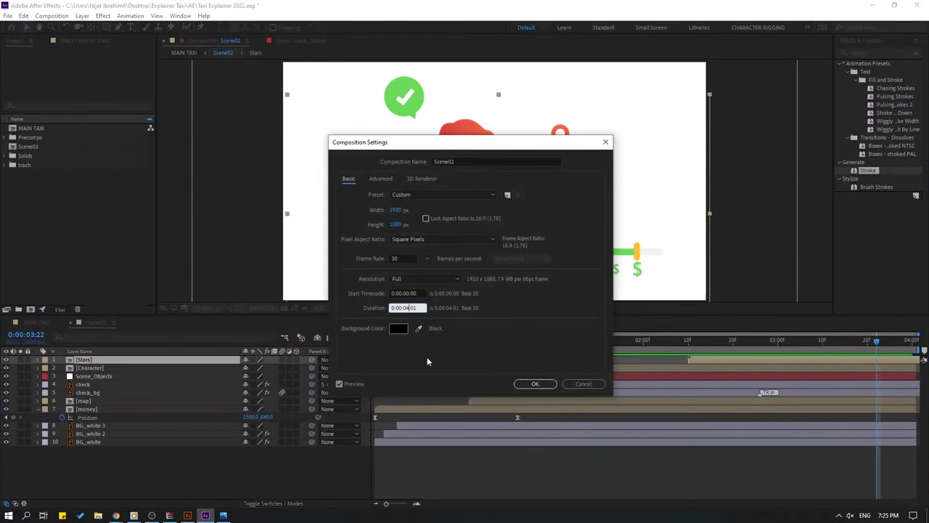
text(6)
key(Return)
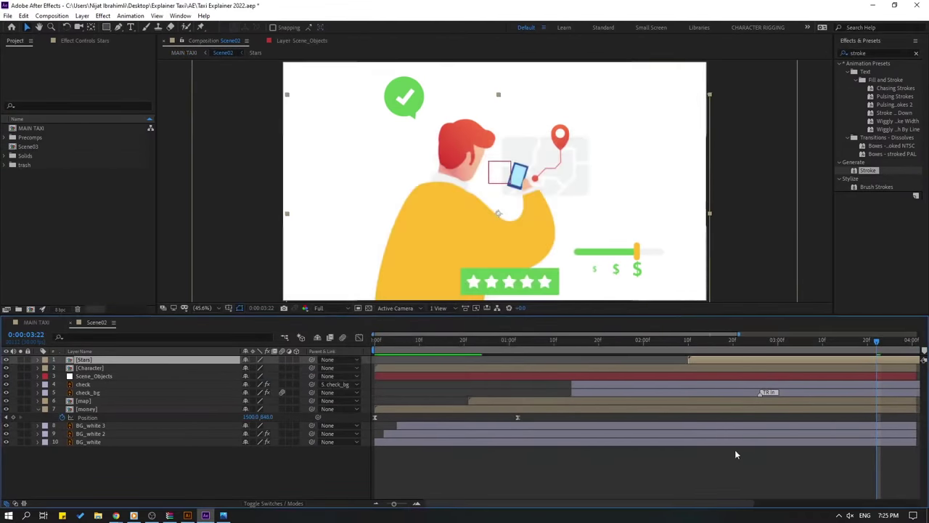
Extend Scene02's Character, Scene_Objects, BG_white layers and map to the new end.
drag(739, 368, 823, 368)
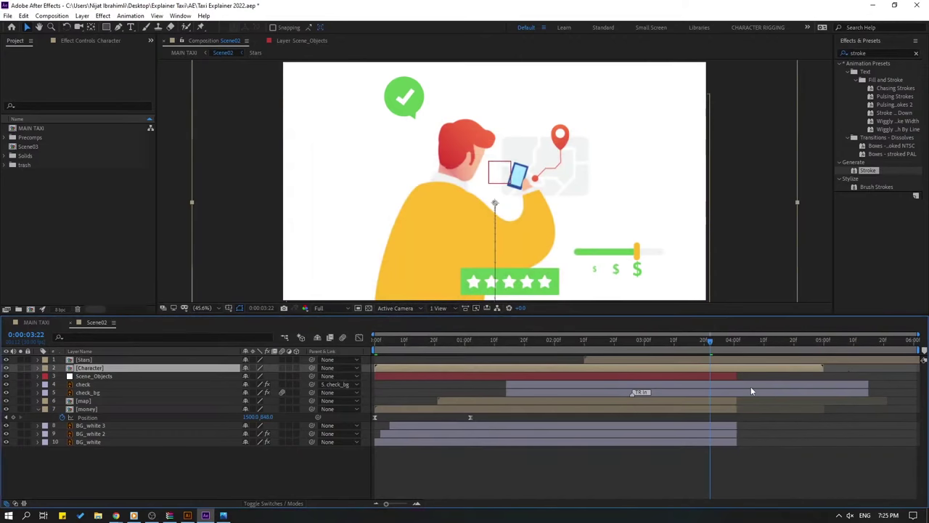
drag(737, 376, 919, 376)
drag(737, 442, 920, 441)
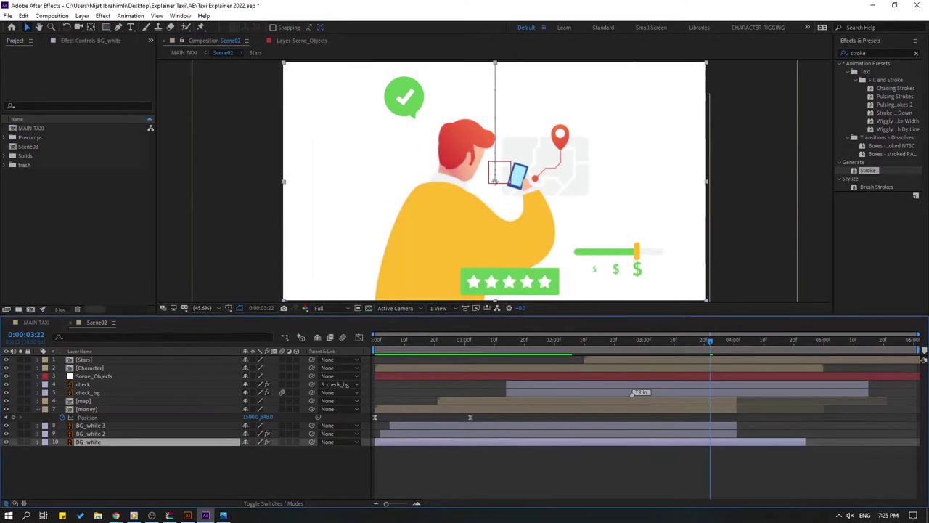
drag(737, 434, 919, 434)
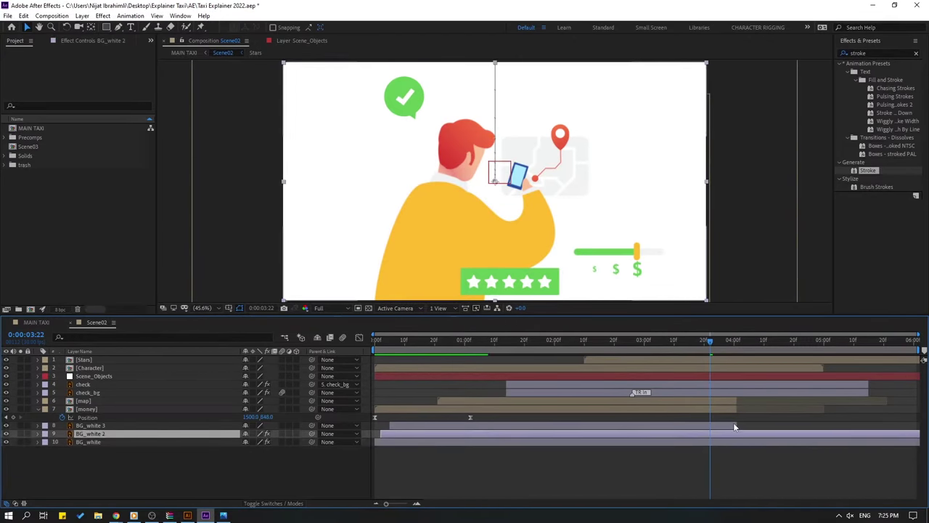
click(735, 426)
drag(737, 426, 919, 426)
click(735, 408)
click(737, 400)
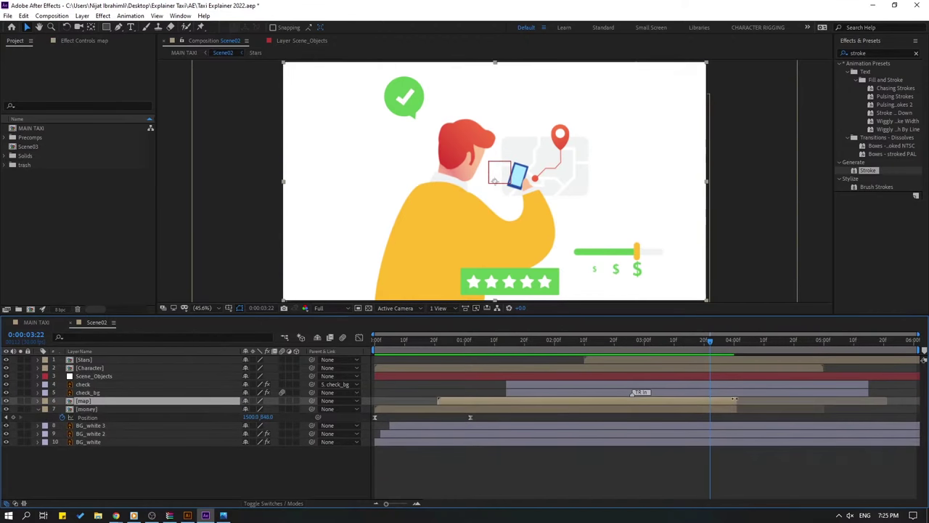
drag(737, 400, 884, 400)
click(864, 385)
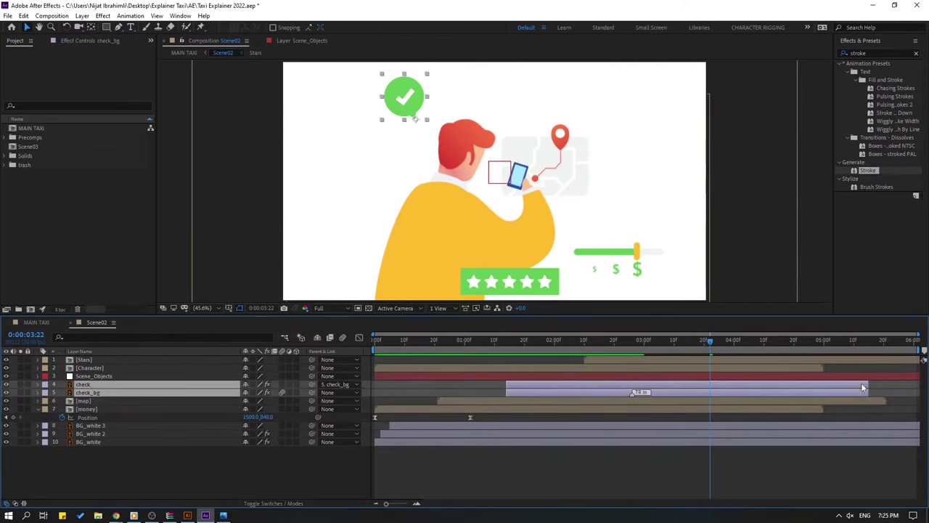
click(797, 465)
drag(758, 341, 792, 341)
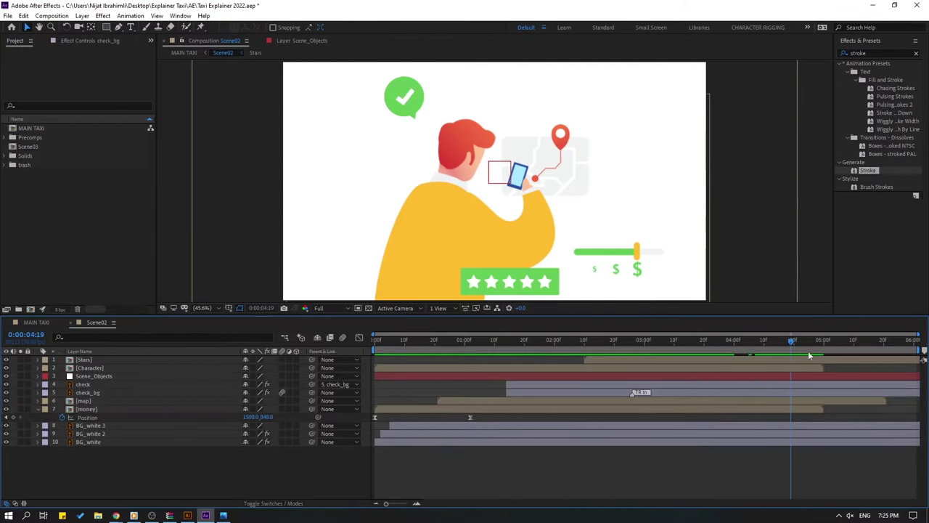
Preview the handoff from Scene02 into Scene03 in MAIN TAXI.
click(71, 323)
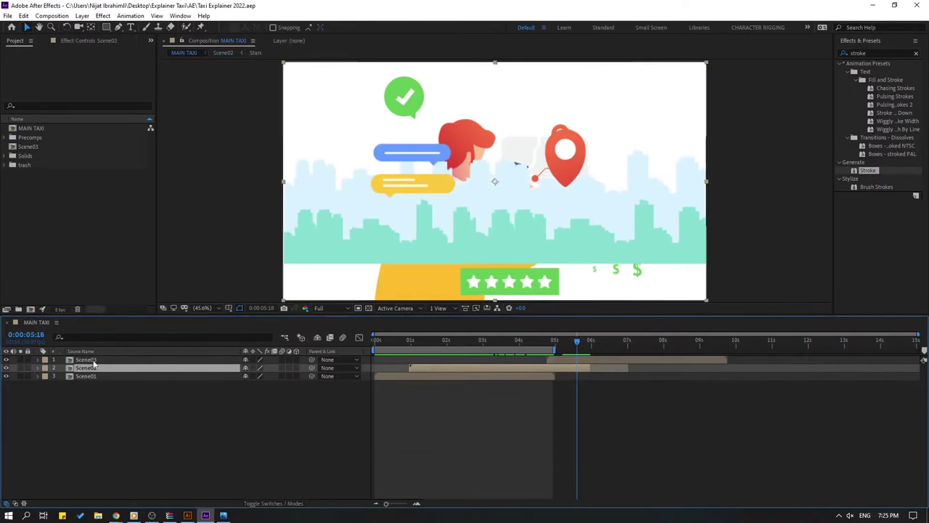
click(91, 360)
drag(545, 341, 561, 341)
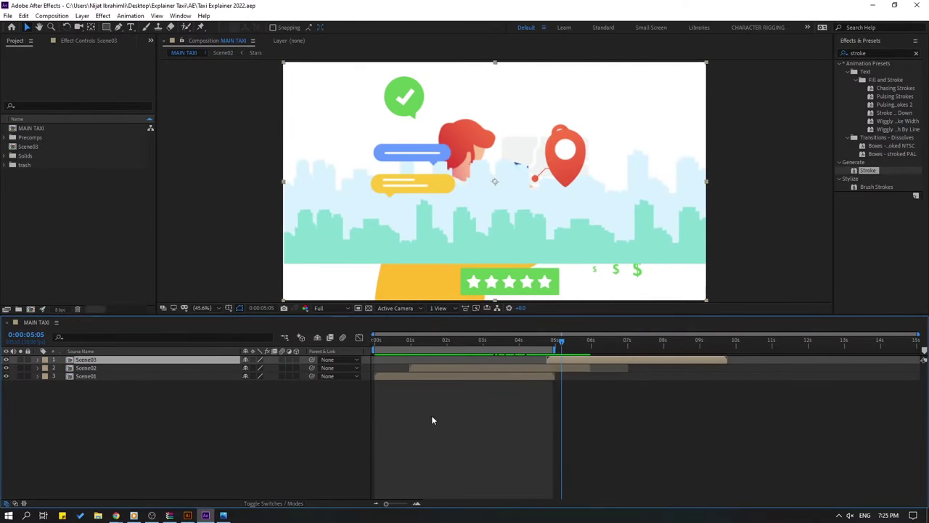
Take the three BG_white layers from Scene02 and open Scene03 to receive them.
double_click(87, 368)
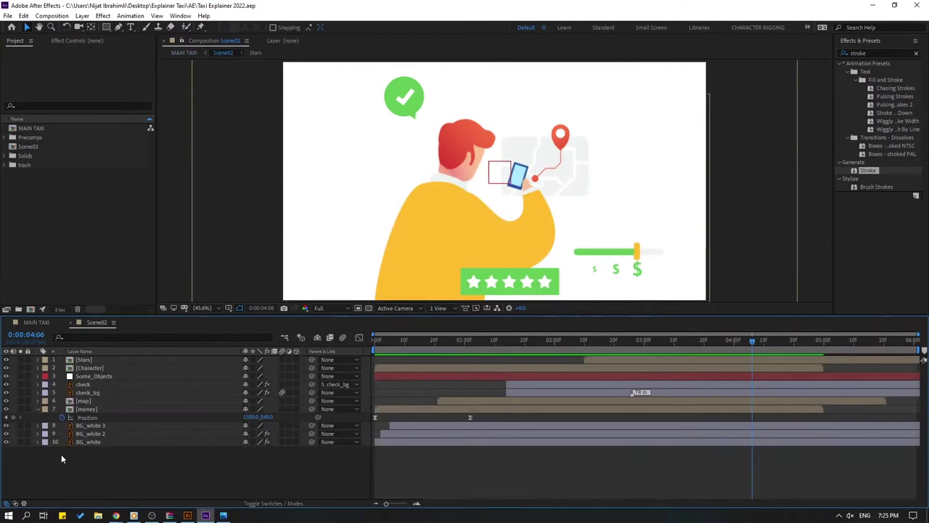
drag(85, 464, 80, 426)
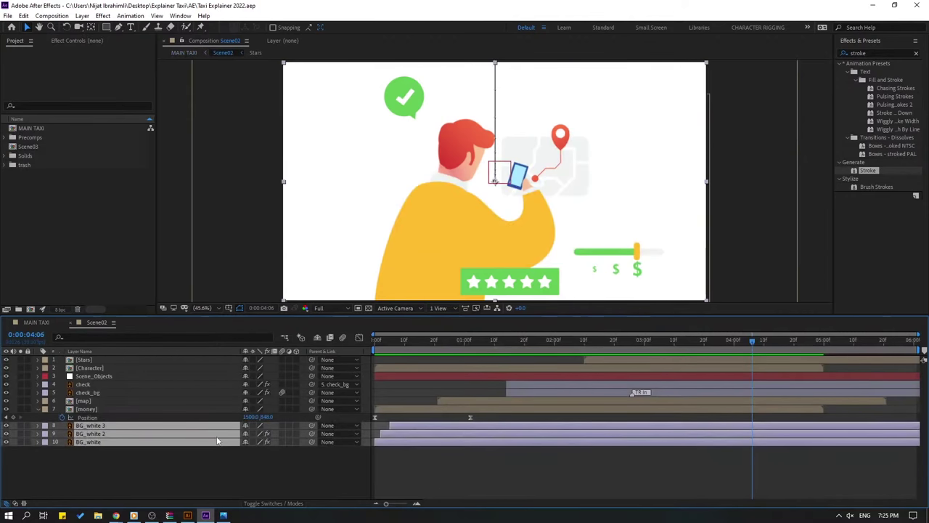
click(71, 323)
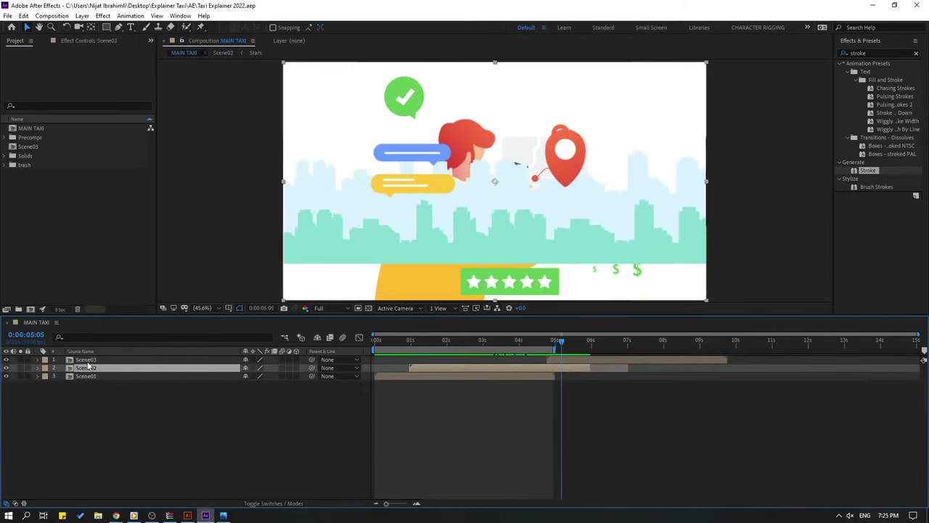
double_click(93, 362)
Paste the three BG_white layers into Scene03 and review their Position keyframes.
key(ctrl+v)
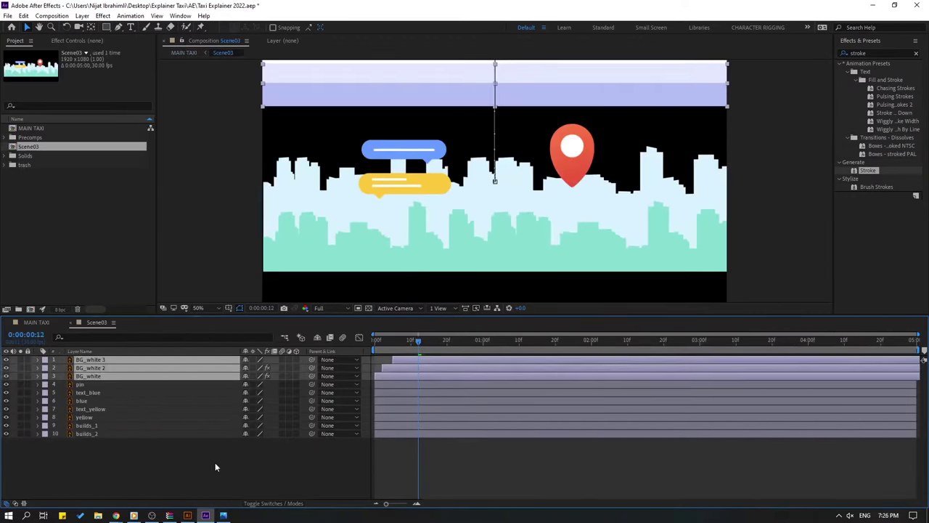
drag(374, 341, 523, 343)
key(u)
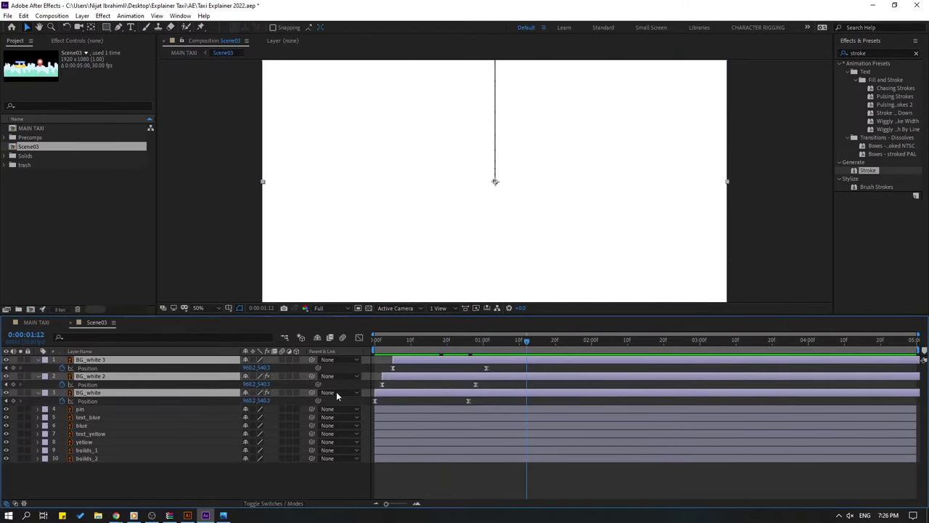
click(36, 362)
click(103, 491)
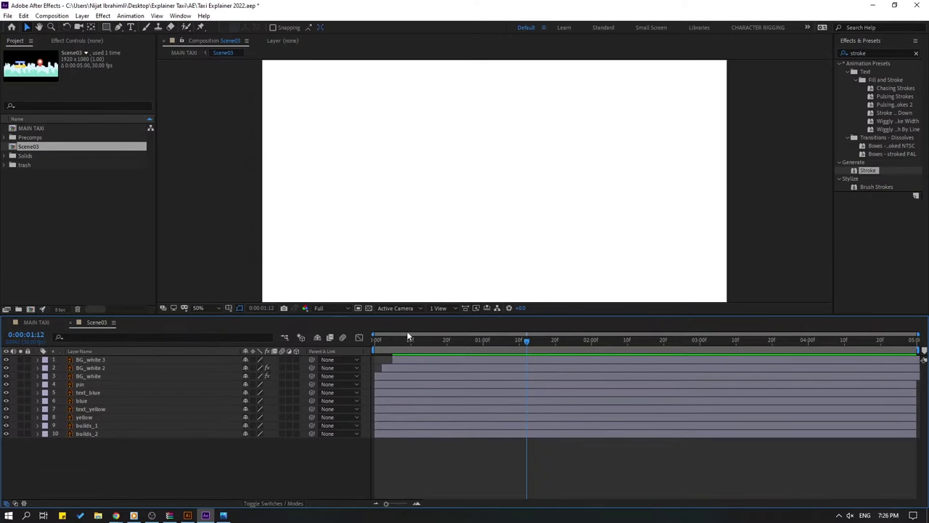
Set BG_white's first-frame Position to about 2881,540, off-screen right.
click(375, 347)
click(95, 376)
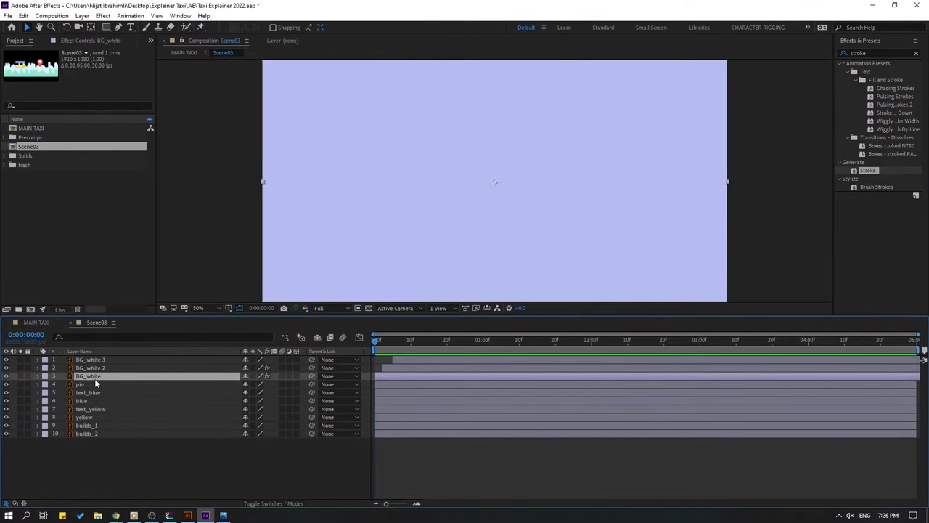
key(p)
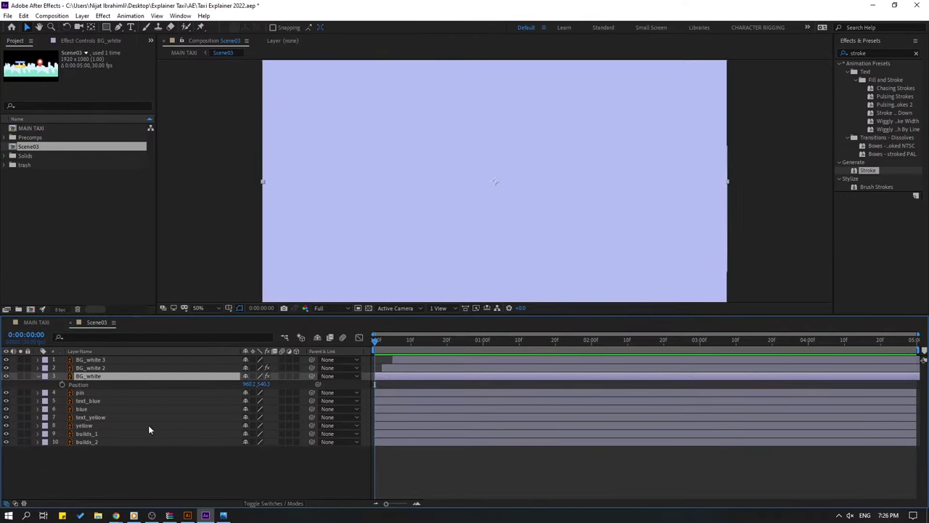
drag(382, 346, 408, 343)
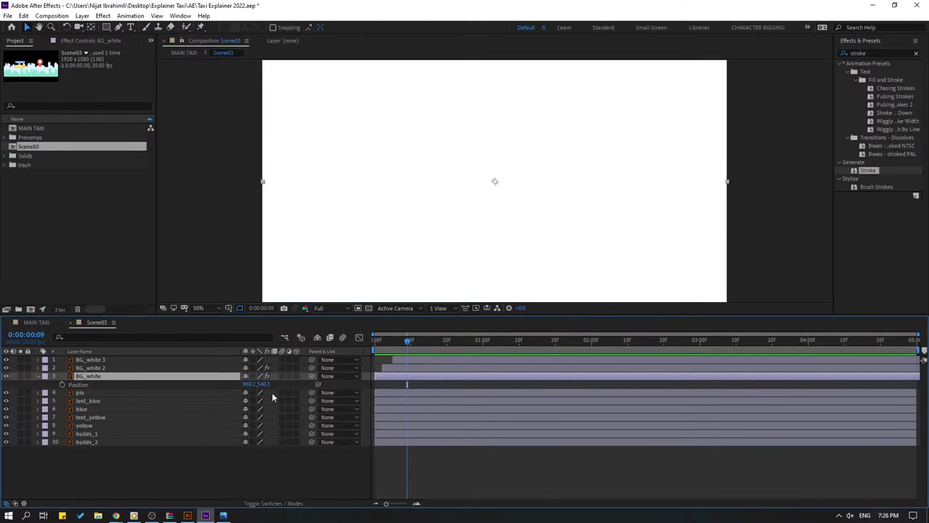
click(422, 344)
drag(419, 342, 362, 346)
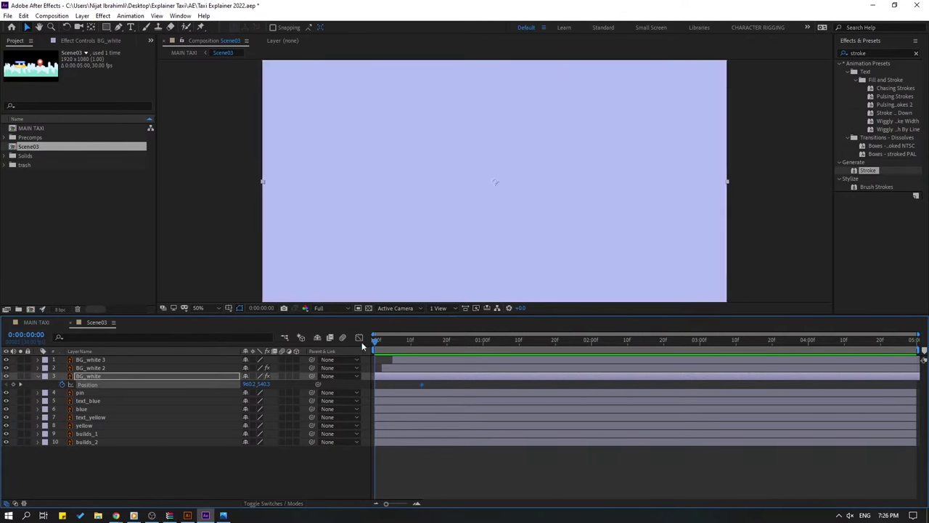
drag(245, 387, 512, 373)
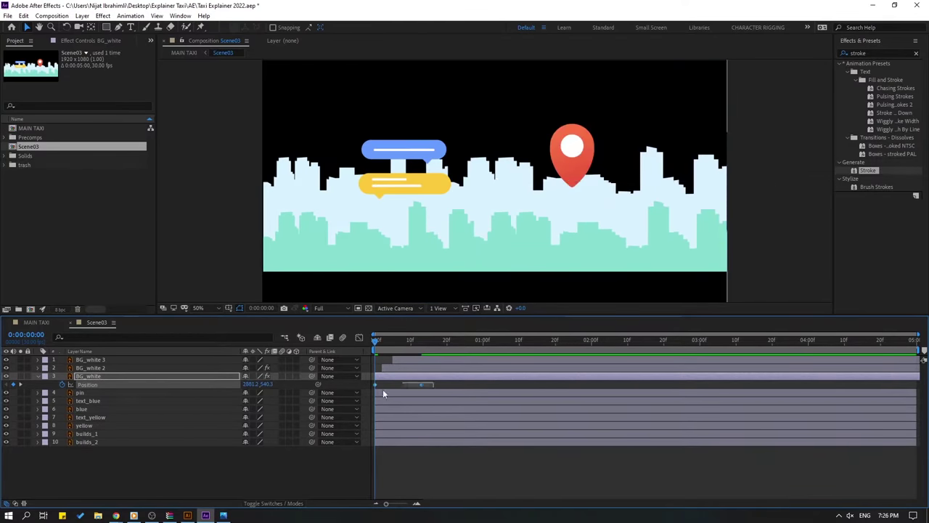
Apply Easy Ease to BG_white's Position keyframes and steepen the wipe's speed curve.
right_click(376, 385)
mouse_move(436, 378)
click(508, 409)
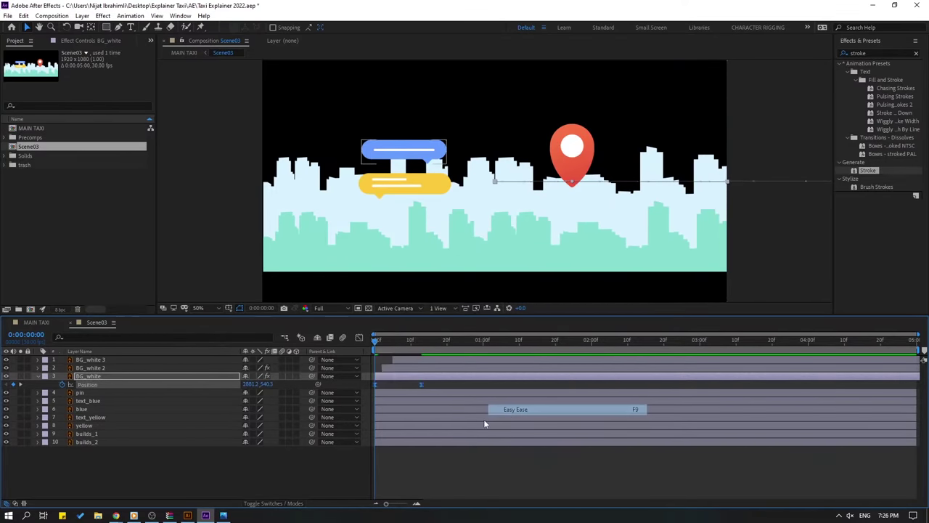
drag(377, 475, 413, 480)
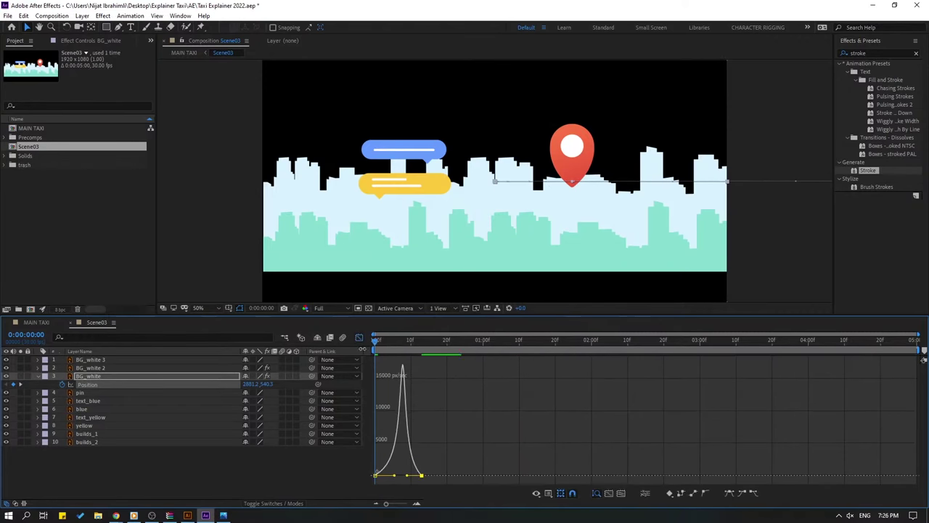
click(359, 337)
key(space)
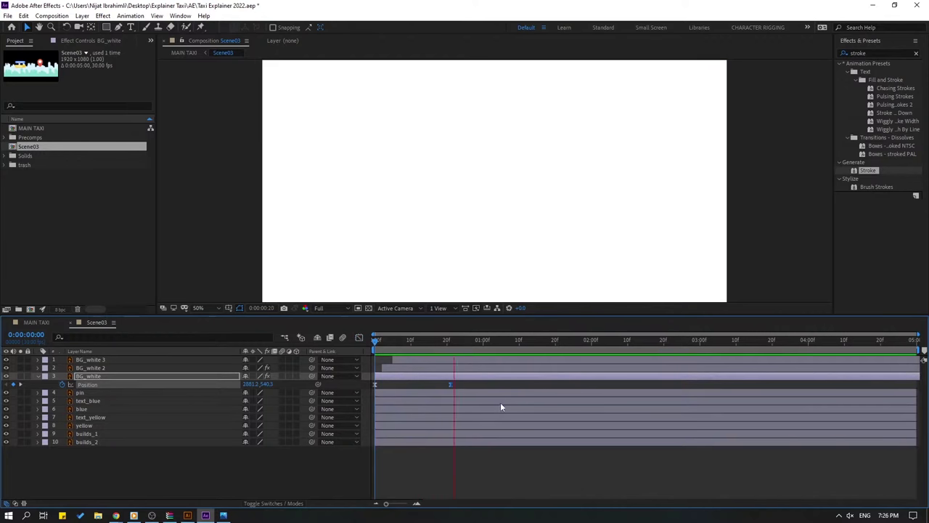
key(space)
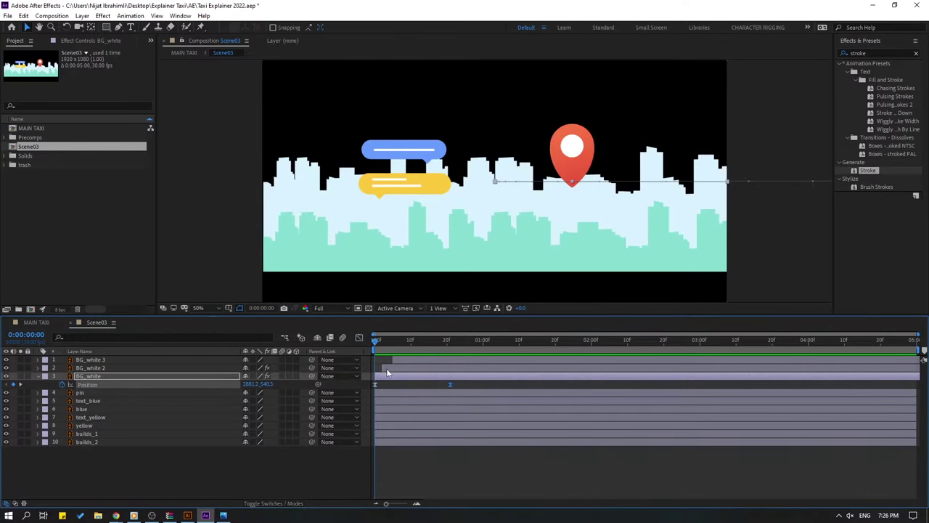
Hide BG_white 2 and 3 and move BG_white's last Position keyframe later.
click(387, 369)
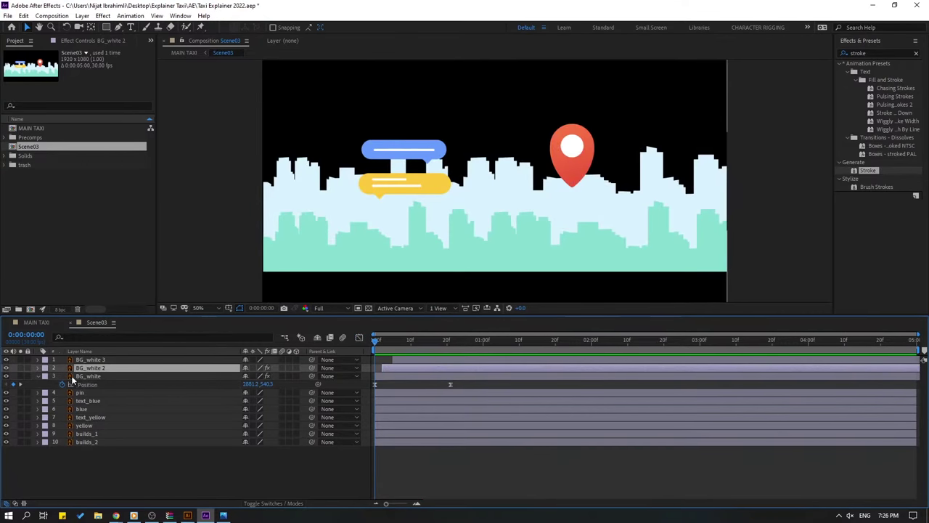
drag(6, 368, 6, 359)
key(space)
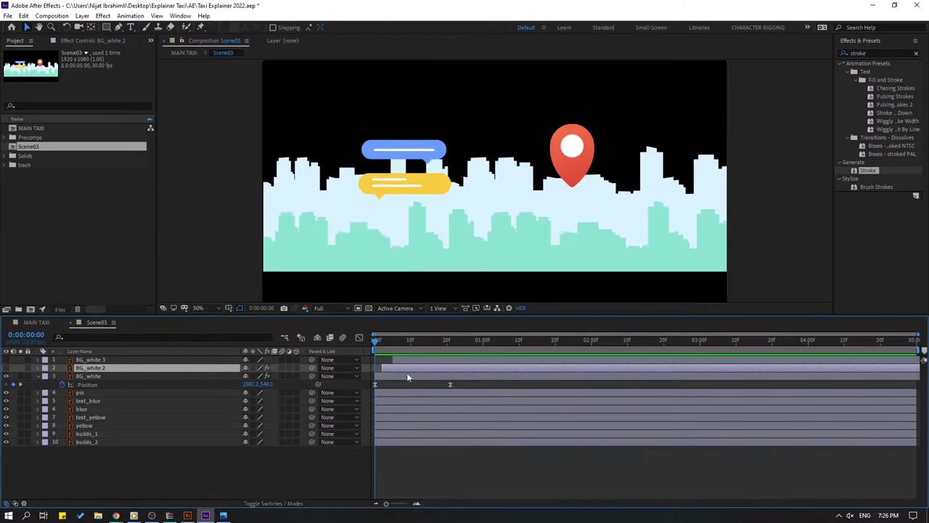
key(space)
drag(448, 385, 465, 385)
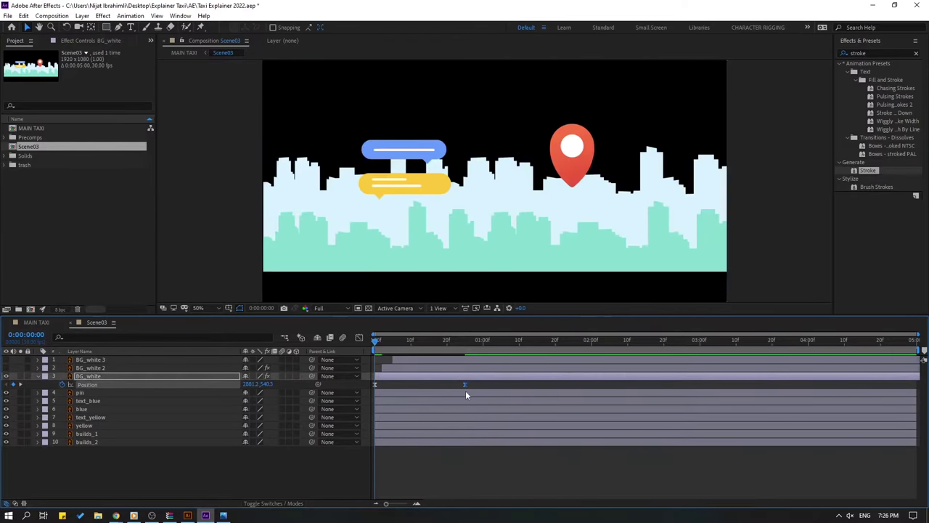
key(space)
click(373, 341)
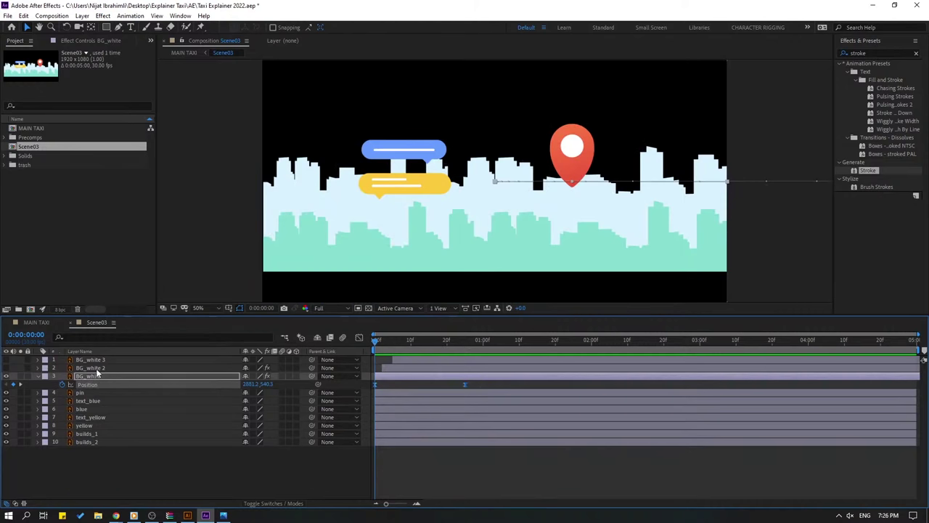
Stagger BG_white 2 and 3 later in time and preview the wipe.
click(6, 361)
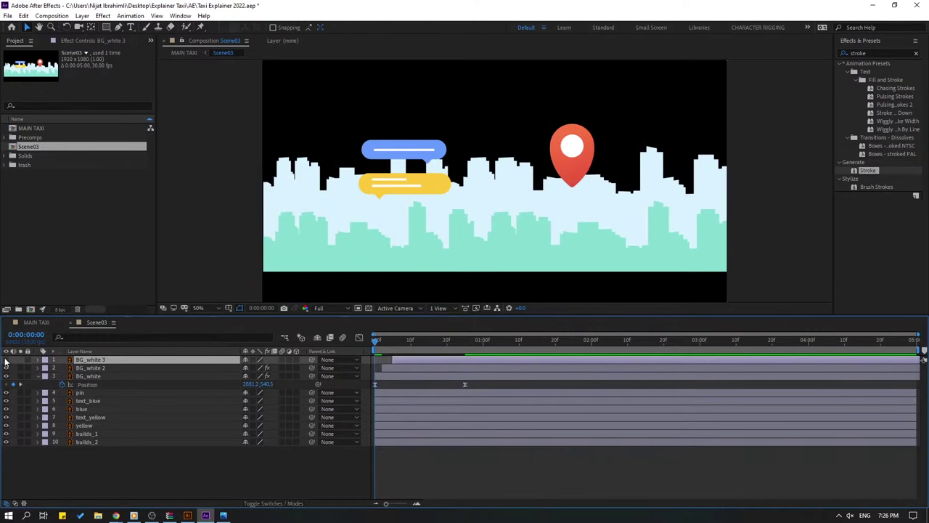
click(82, 368)
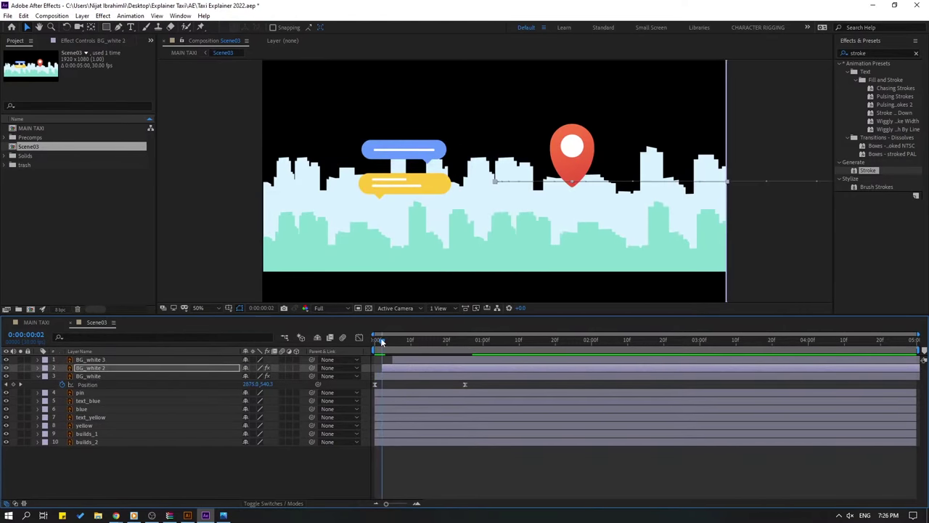
drag(380, 342, 416, 360)
key(space)
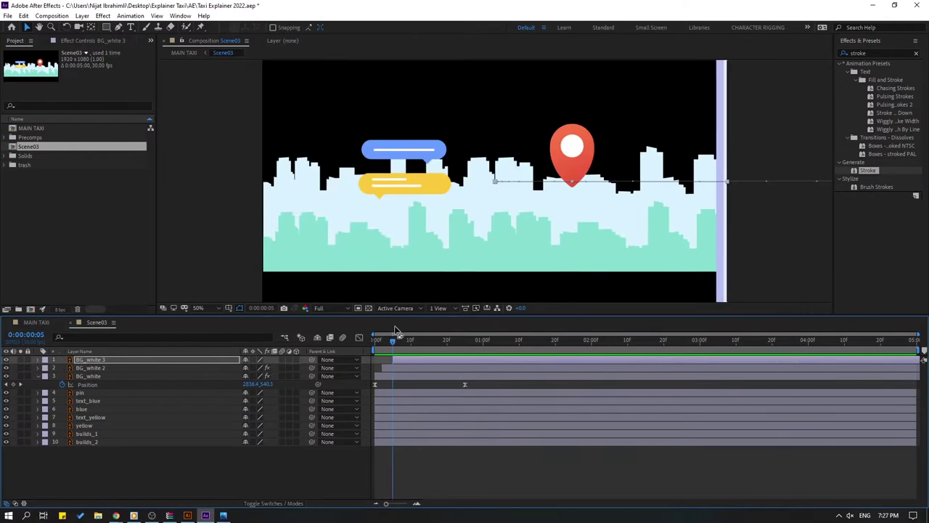
drag(395, 341, 432, 368)
key(space)
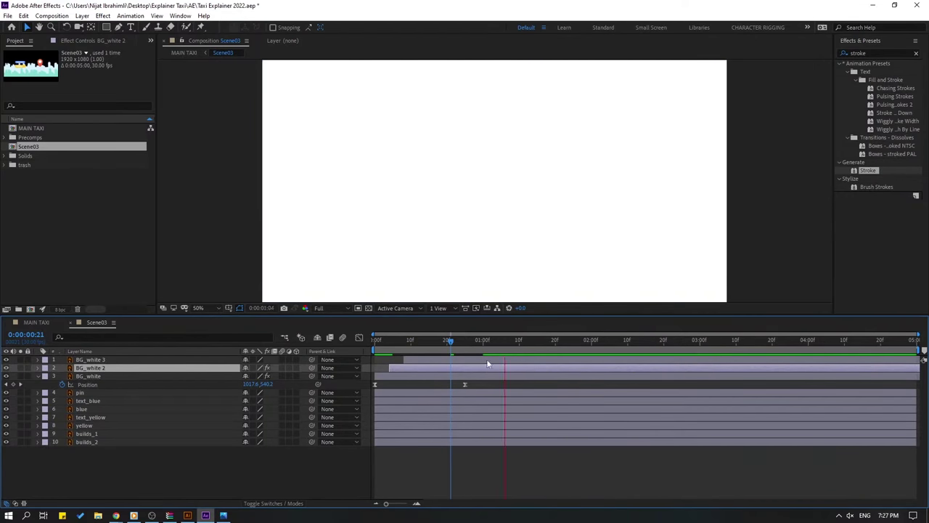
key(space)
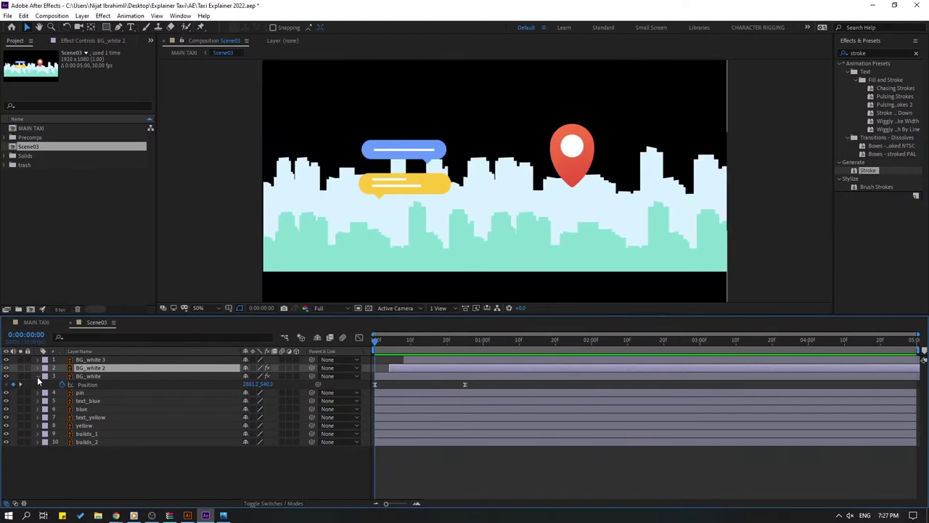
Move all three BG_white layers beneath the city layers and preview to 0:00:01:17.
click(38, 376)
drag(82, 375, 149, 438)
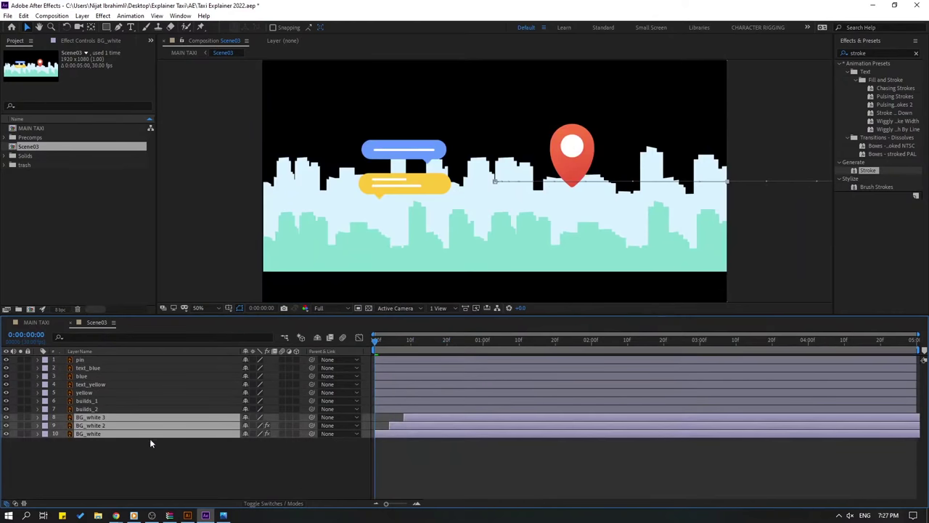
key(space)
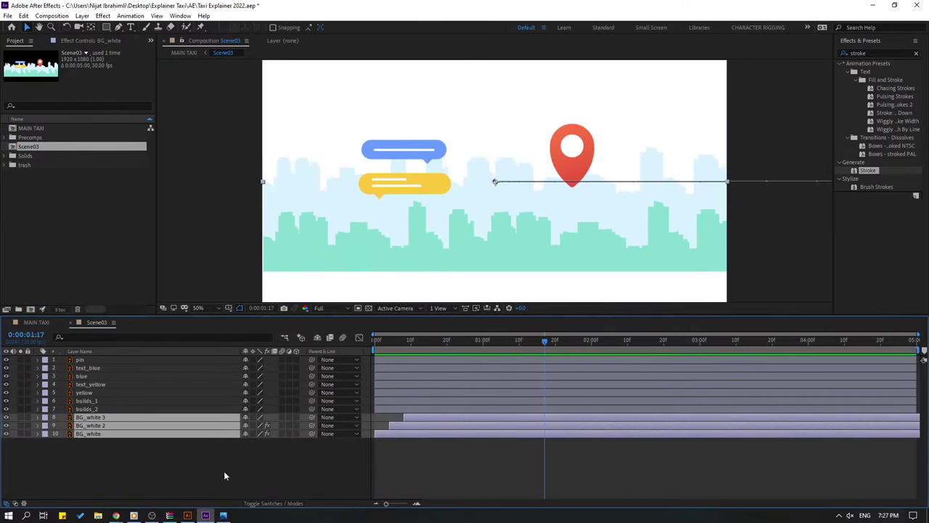
click(223, 470)
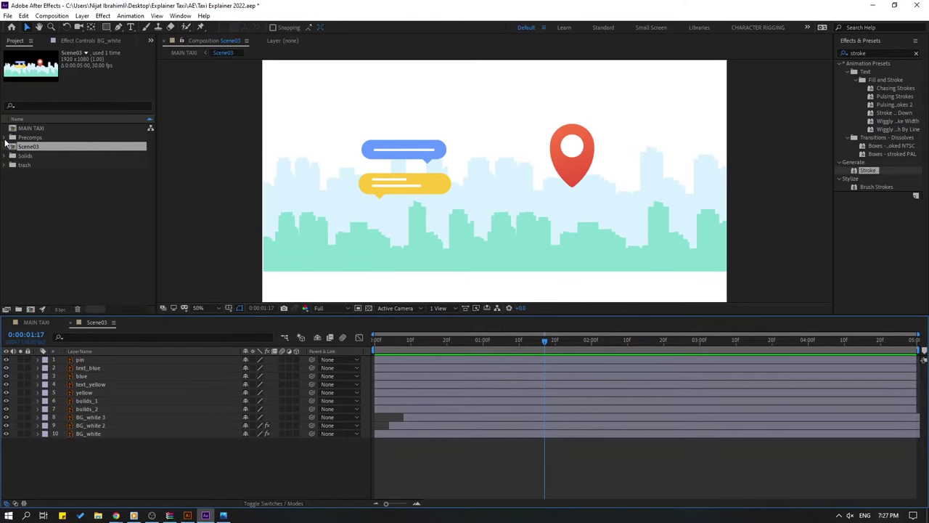
click(7, 165)
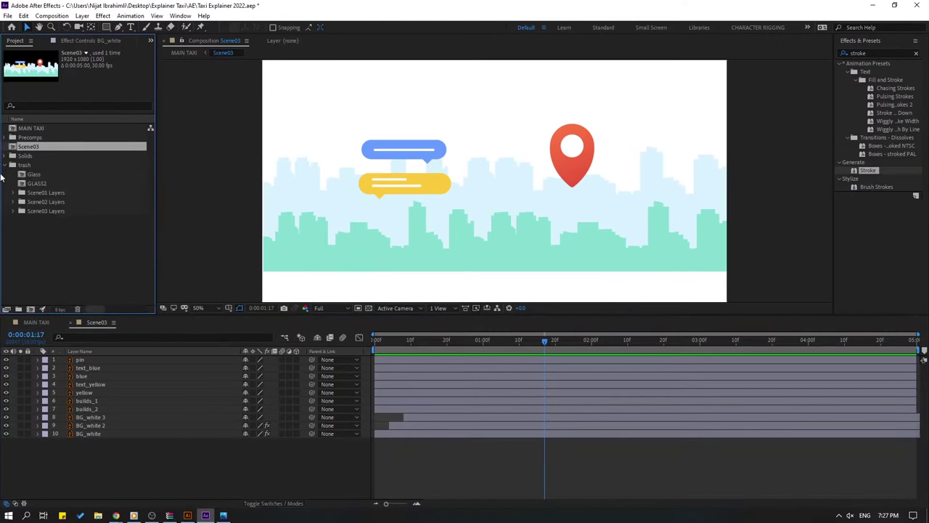
Duplicate Scene01 as Scene04 and add it as a layer in Scene03.
click(7, 166)
click(7, 166)
click(7, 166)
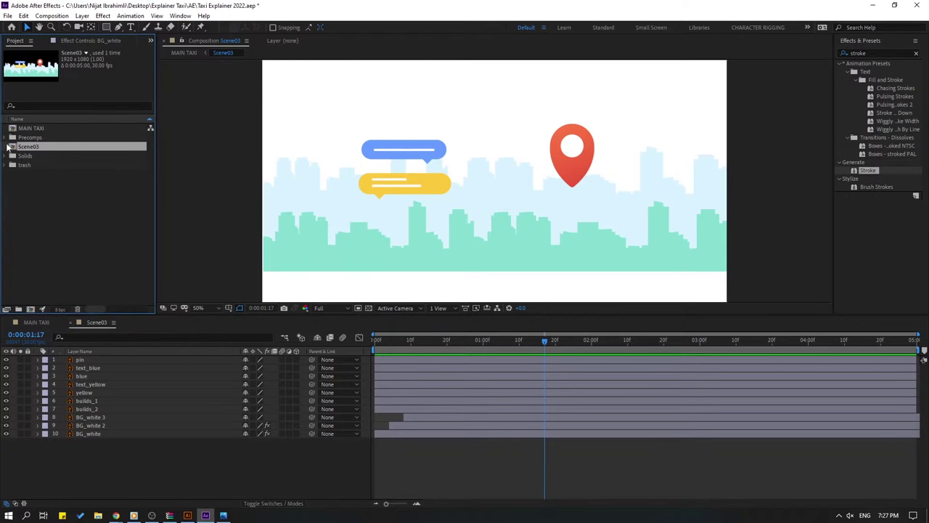
click(7, 138)
ctrl+click(22, 203)
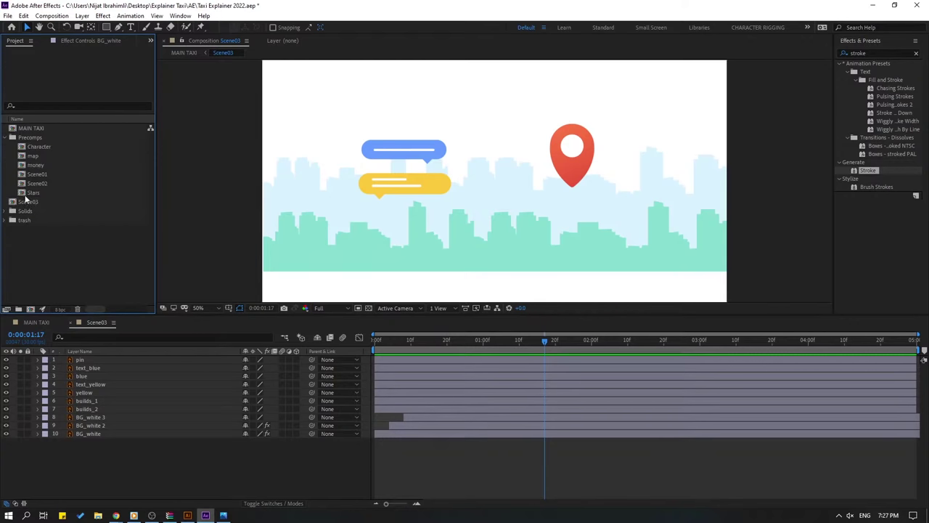
click(62, 175)
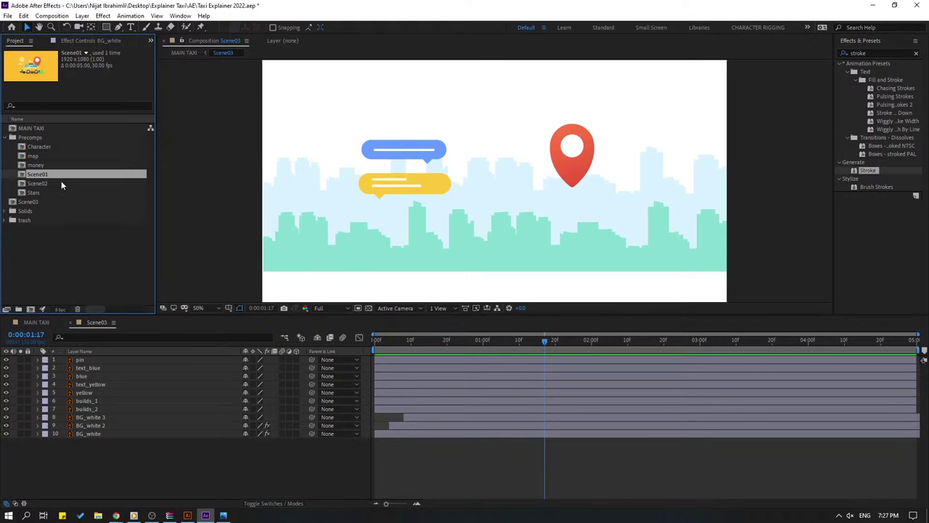
key(ctrl+d)
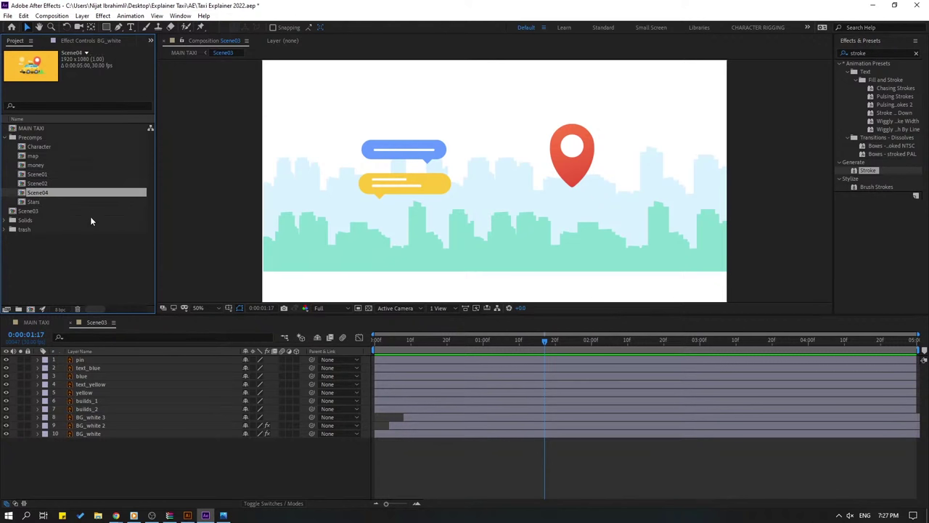
drag(41, 197, 120, 356)
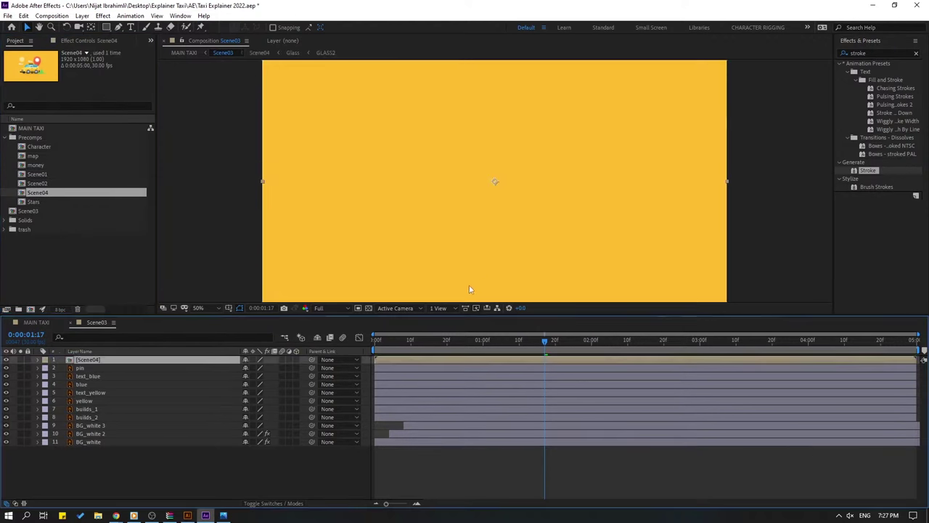
Delete Scene04's BG_yellow and BG_white background layers.
double_click(87, 361)
scroll(122, 465, down, 2)
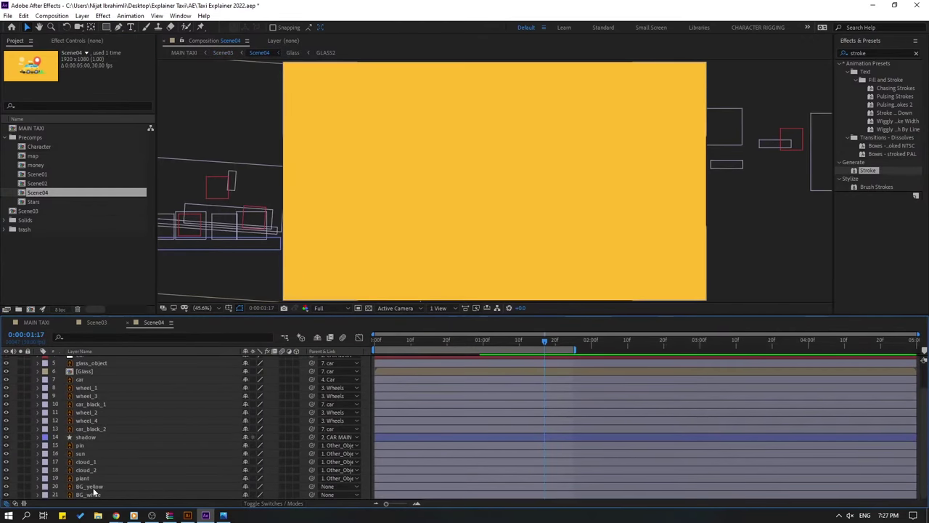
click(225, 486)
shift+click(225, 495)
key(Delete)
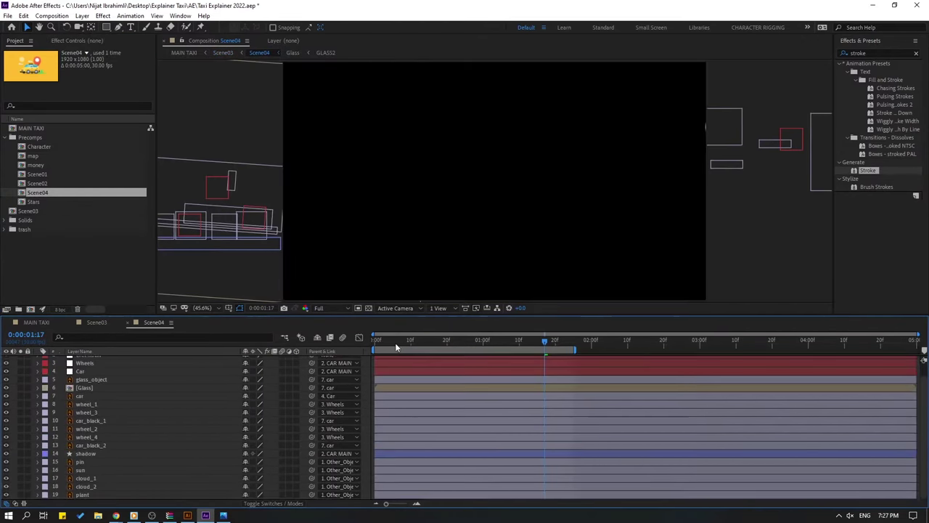
key(space)
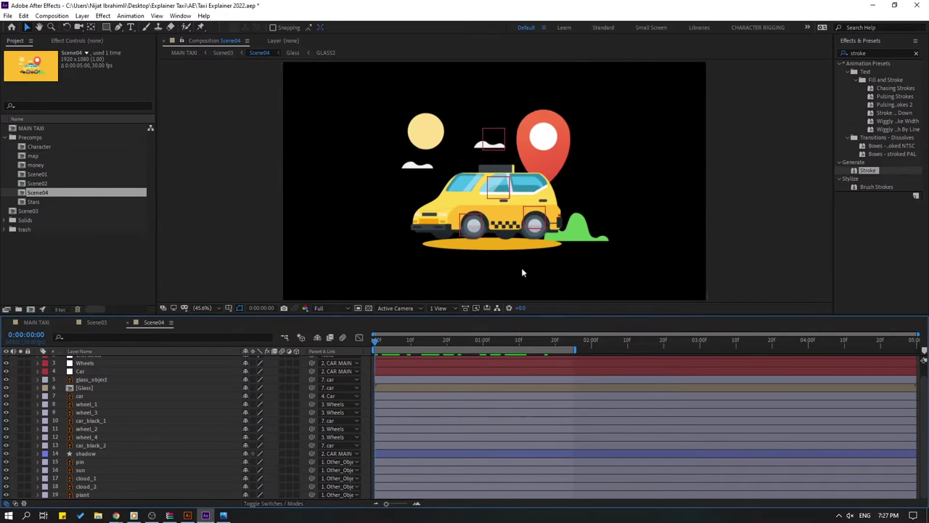
Delete the pin, sun, cloud_1 and cloud_2 layers from Scene04.
click(147, 387)
scroll(131, 391, up, 1)
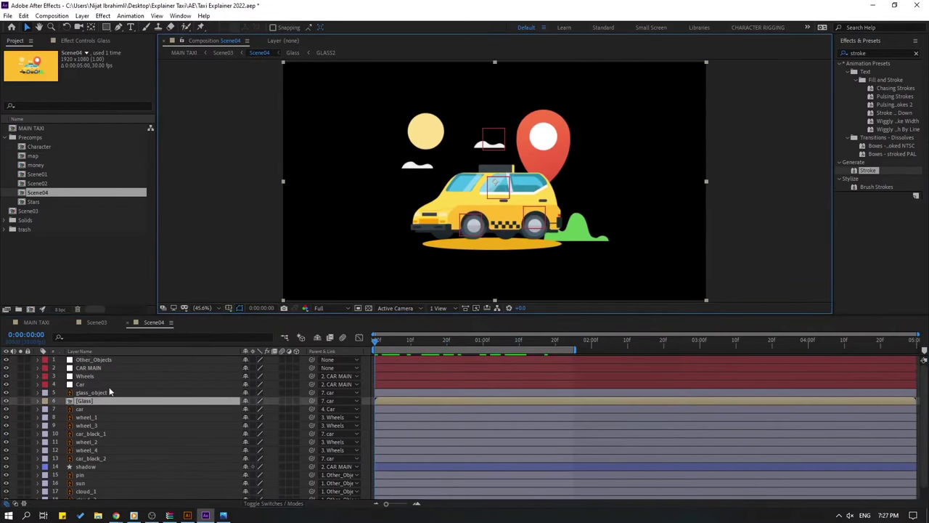
scroll(111, 423, down, 1)
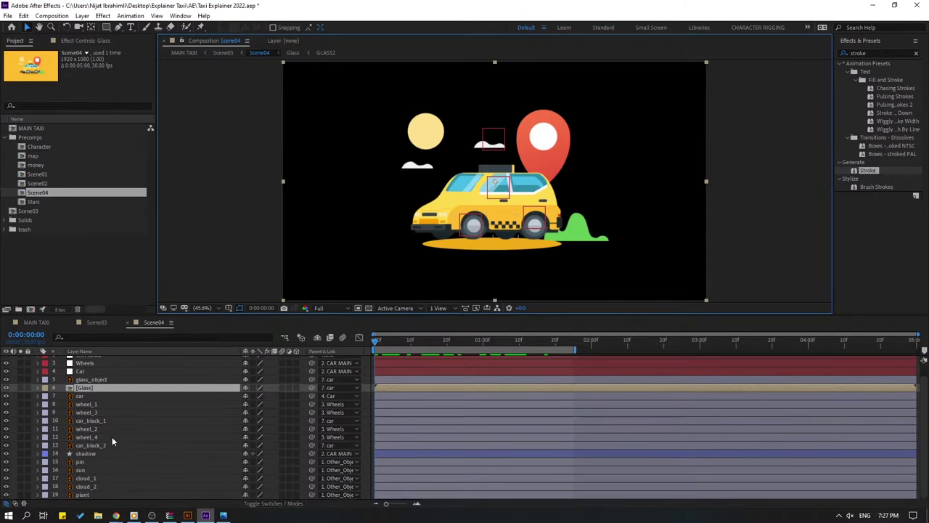
click(96, 479)
ctrl+click(95, 486)
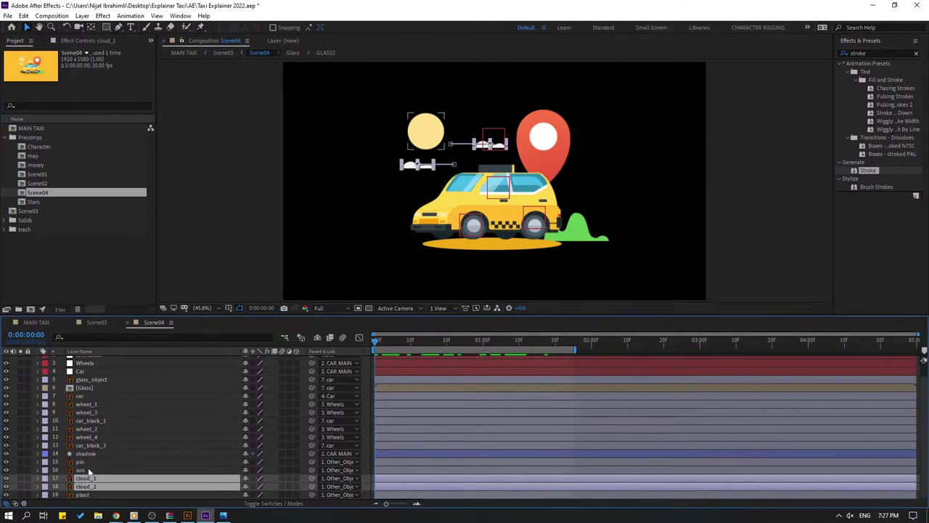
ctrl+click(93, 471)
ctrl+click(109, 462)
ctrl+click(95, 455)
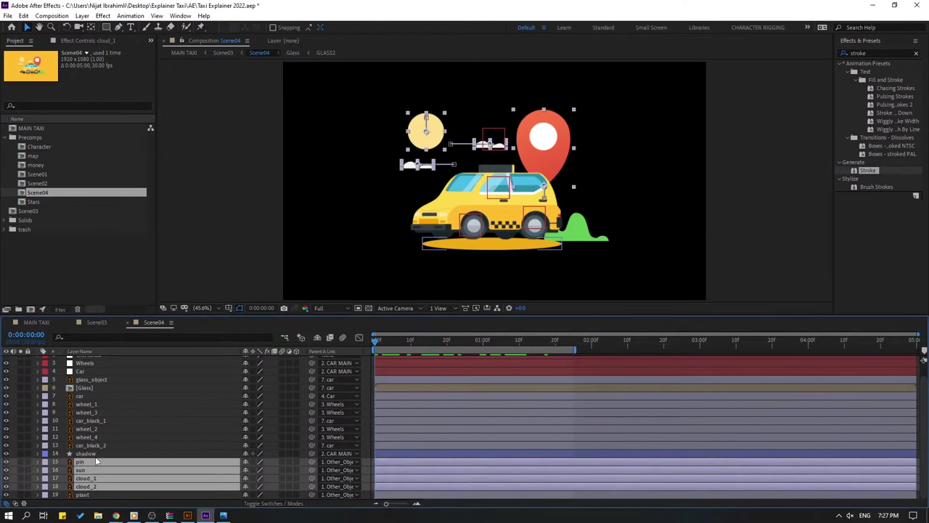
key(Delete)
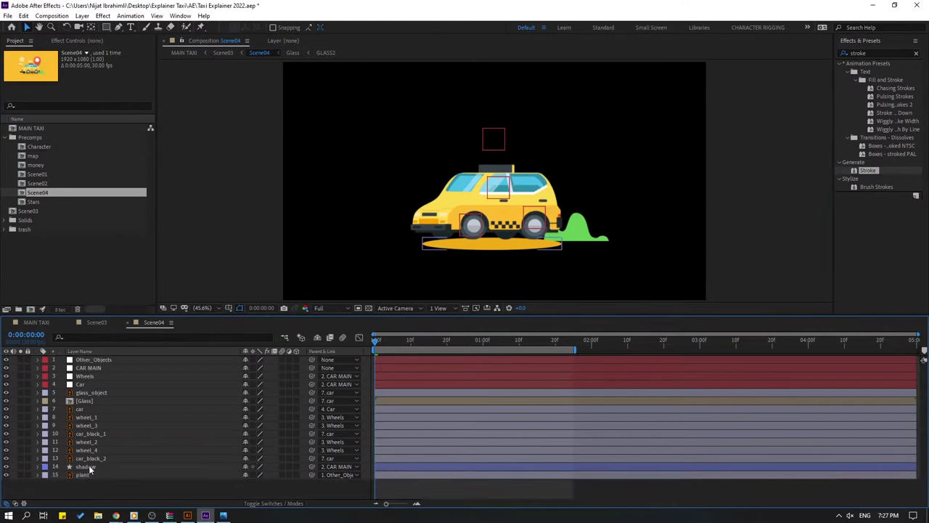
Delete the plant layer and preview the taxi animation in Scene03.
click(88, 474)
key(Delete)
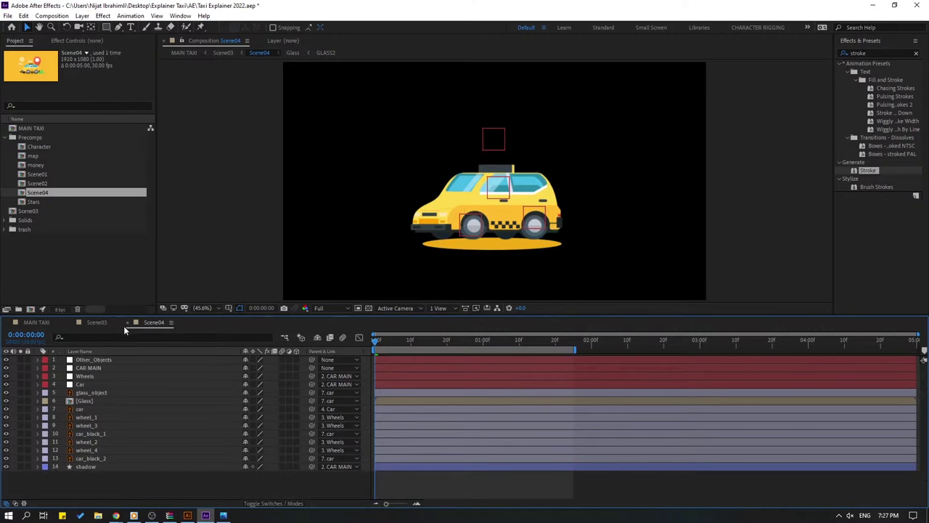
click(96, 322)
drag(380, 347, 496, 340)
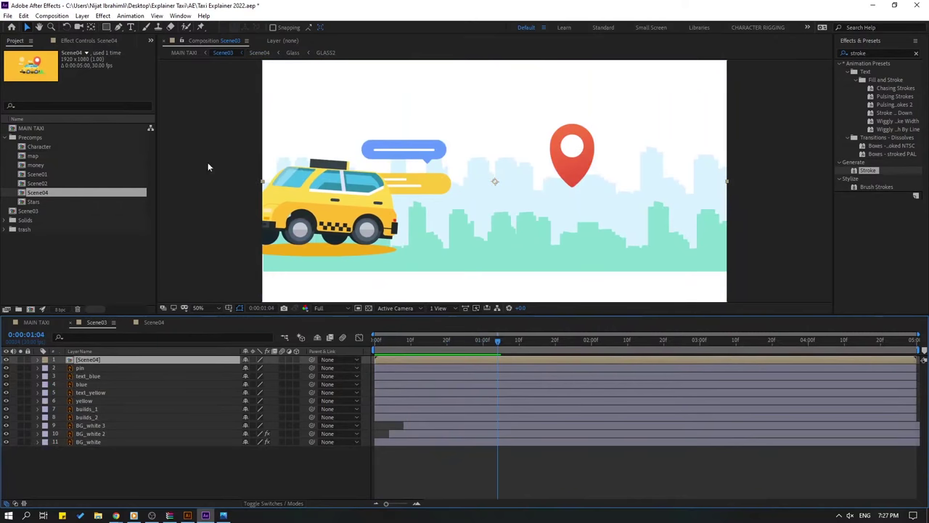
Change the taxi shadow's fill in Scene04 to a near-white light grey (E2E2E2).
click(149, 323)
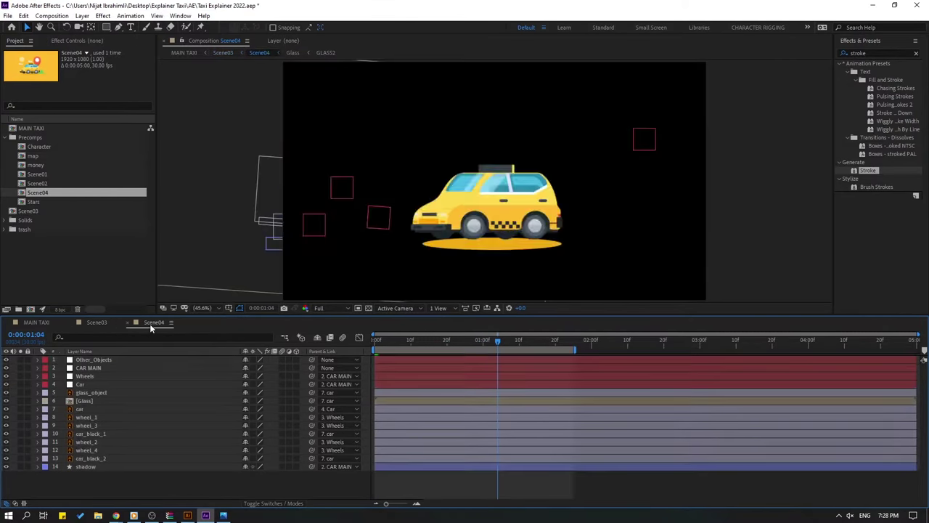
click(419, 343)
click(95, 465)
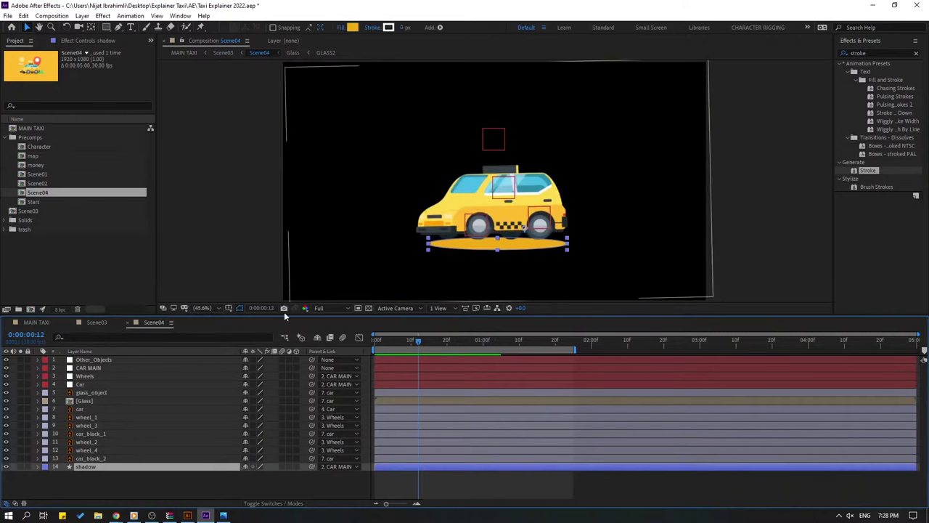
click(352, 27)
drag(399, 348, 355, 344)
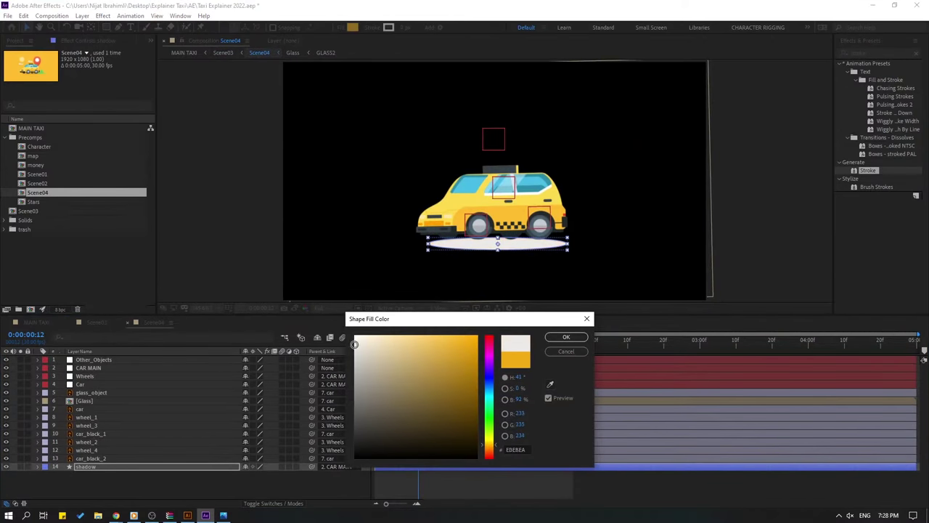
click(566, 337)
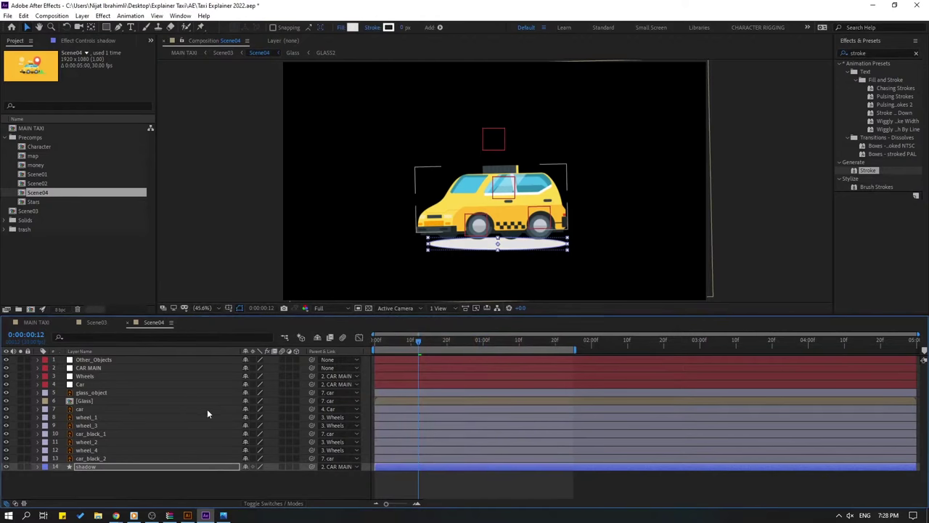
Reveal Scene04's keyframed properties and select the Other_Objects, CAR MAIN and Car layers.
key(ctrl+a)
key(u)
click(447, 387)
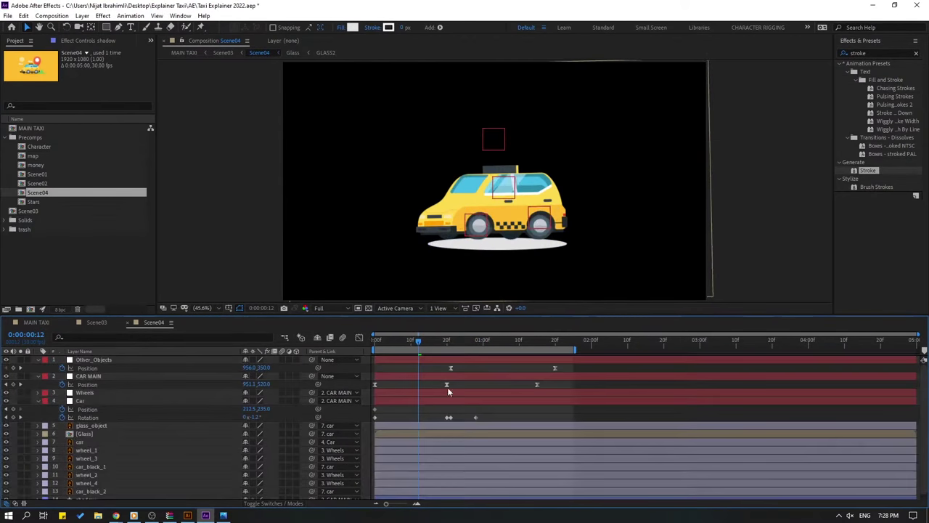
click(397, 348)
drag(398, 349, 373, 348)
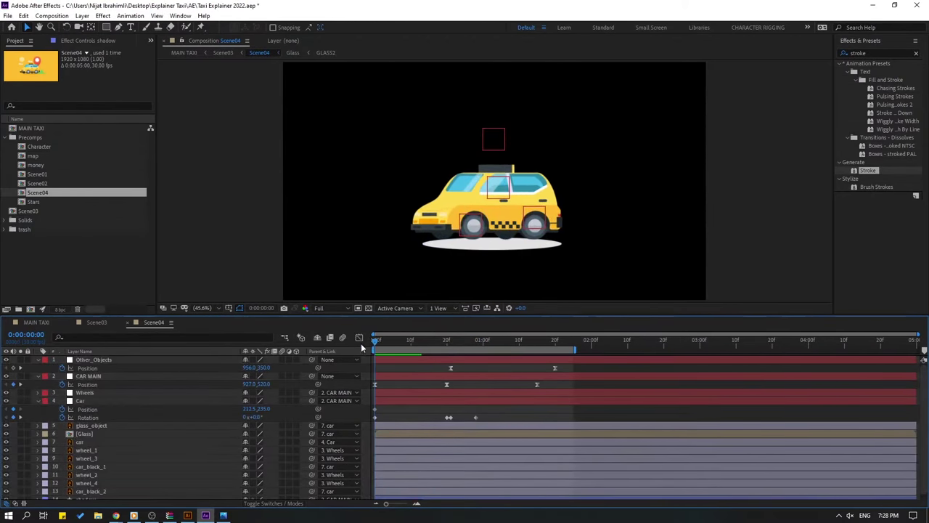
drag(64, 370, 217, 399)
Scale the Scene04 taxi to about 78% and move it right and down in Scene03.
click(97, 322)
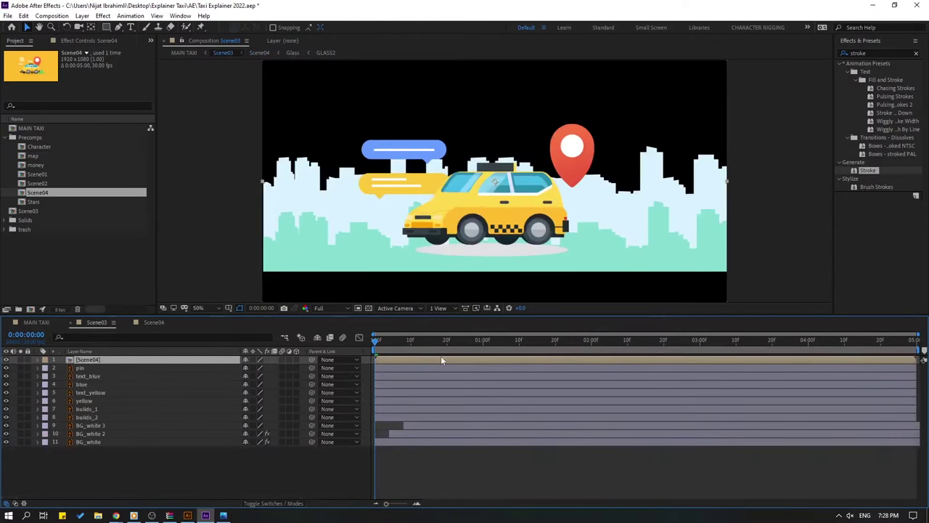
drag(385, 347, 514, 343)
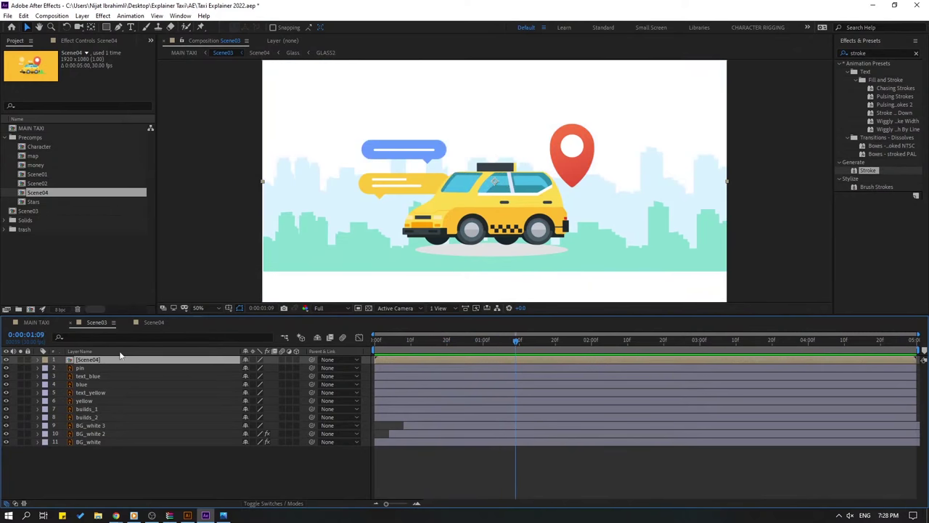
drag(469, 223, 573, 251)
key(s)
drag(254, 369, 248, 368)
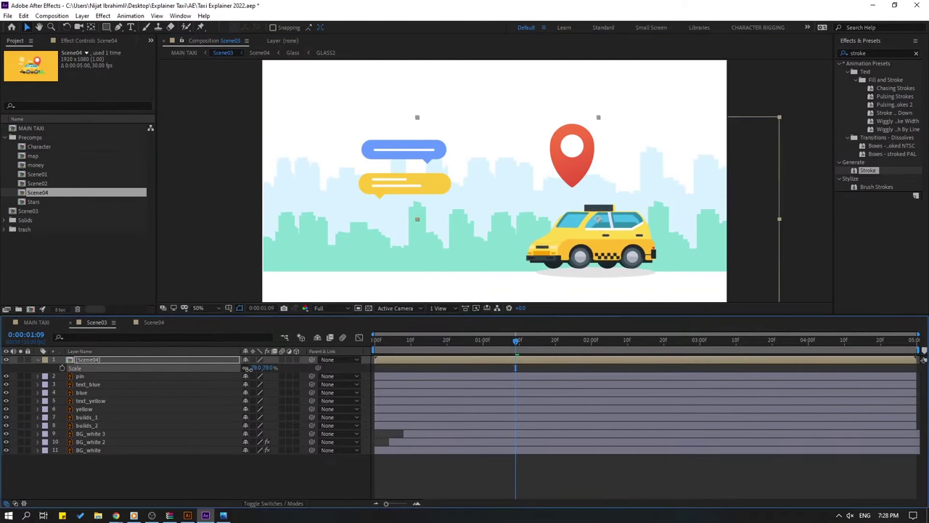
drag(611, 257, 812, 272)
drag(436, 341, 619, 345)
Keyframe the taxi driving in from 2224,758 to 1004,758, arriving at 3:00.
key(p)
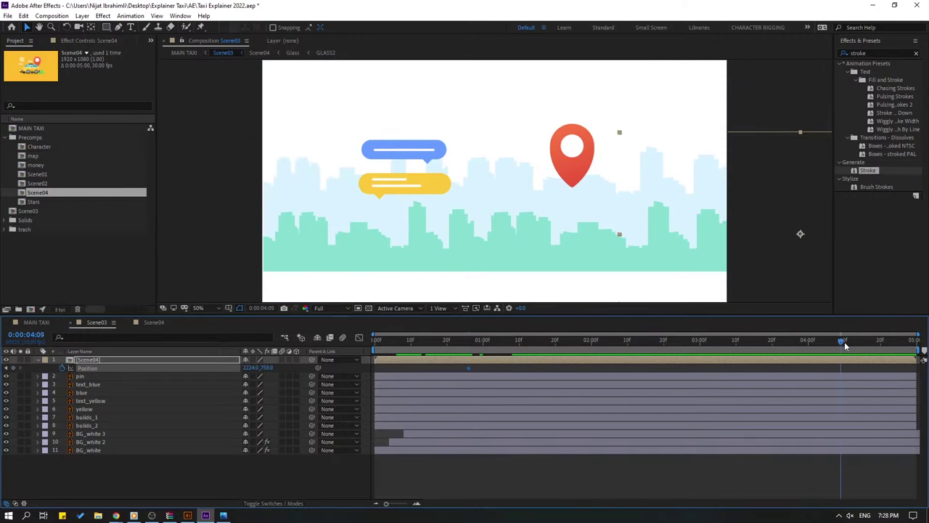
drag(249, 368, 197, 376)
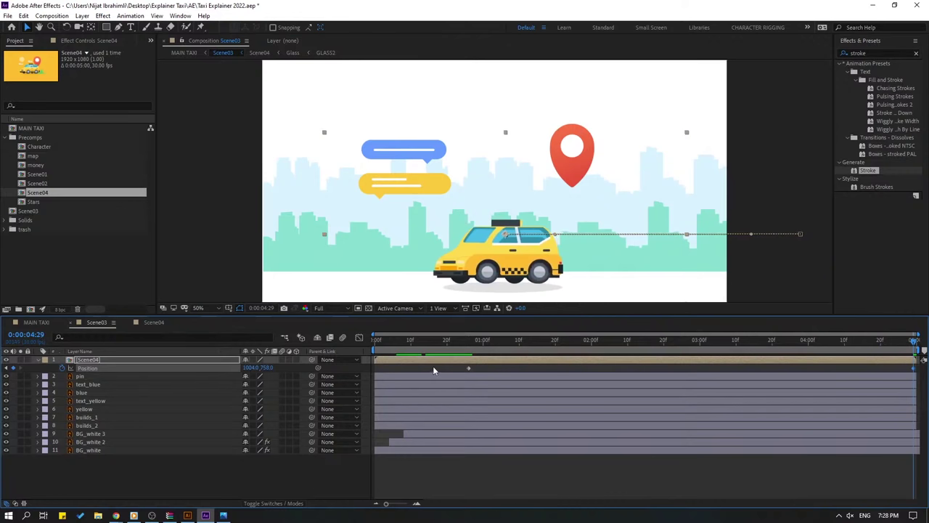
drag(434, 377, 825, 368)
key(space)
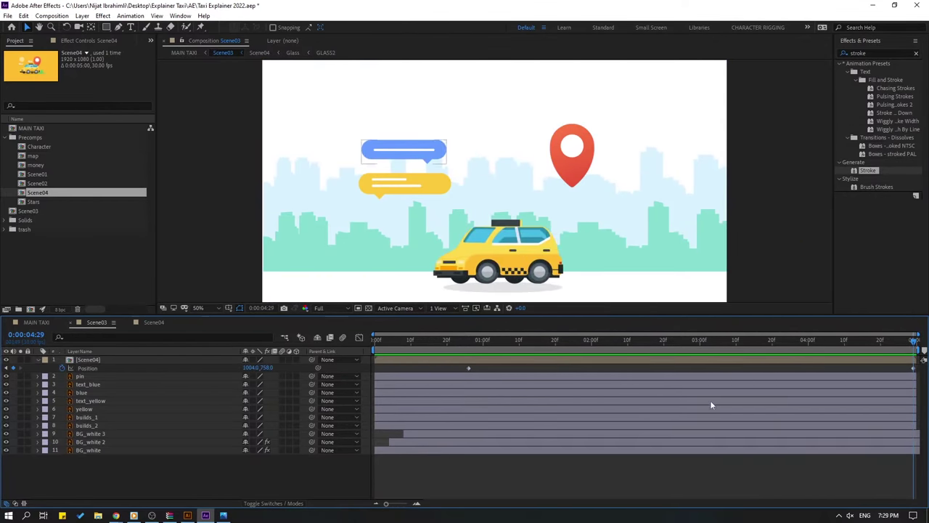
click(701, 343)
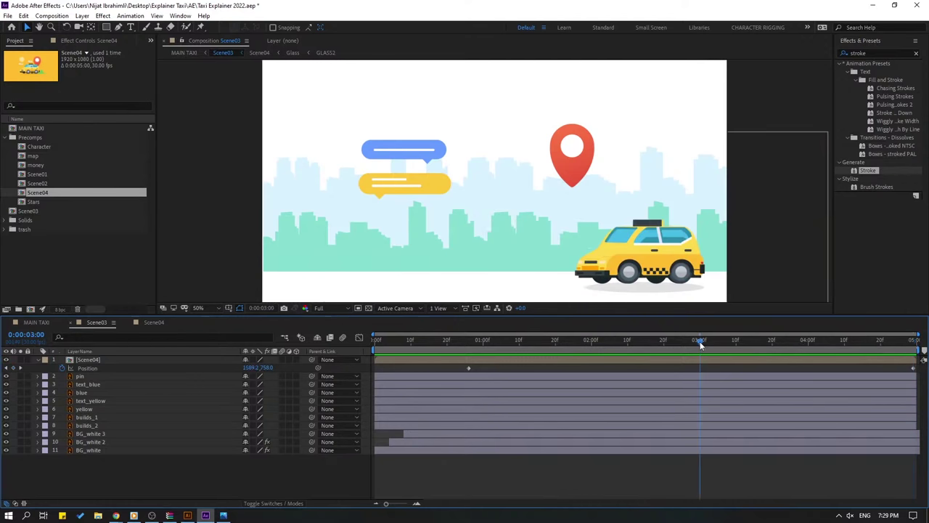
drag(914, 367, 702, 369)
key(space)
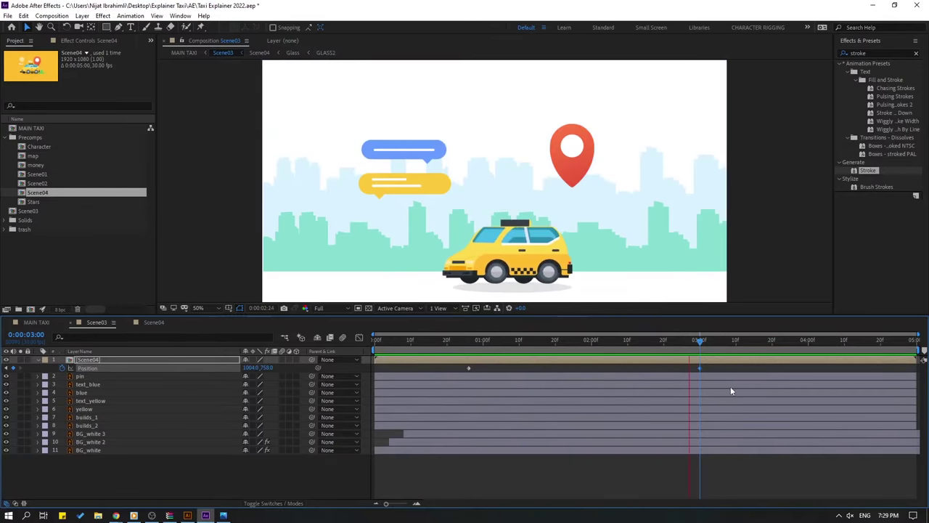
key(space)
drag(676, 342, 468, 352)
Preview the two building layers and toggle the builds_2 skyline's visibility to check it.
click(97, 460)
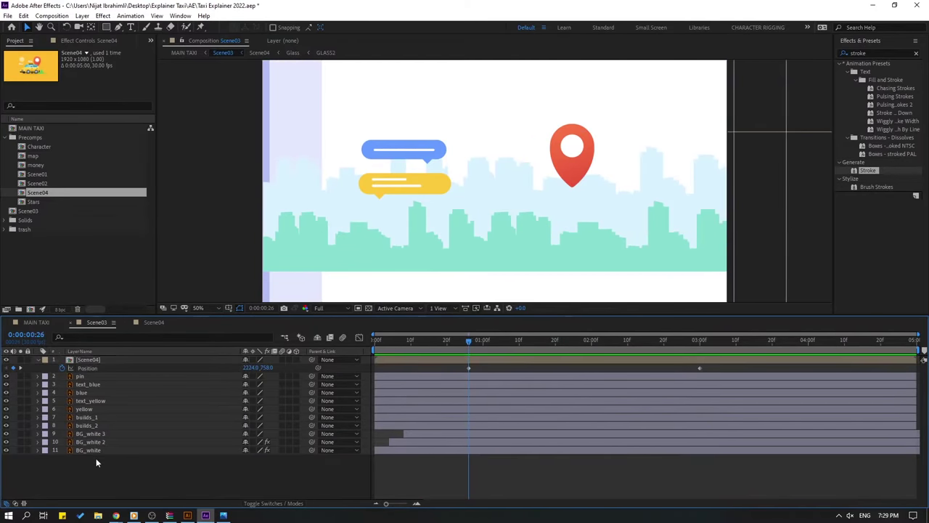
click(85, 425)
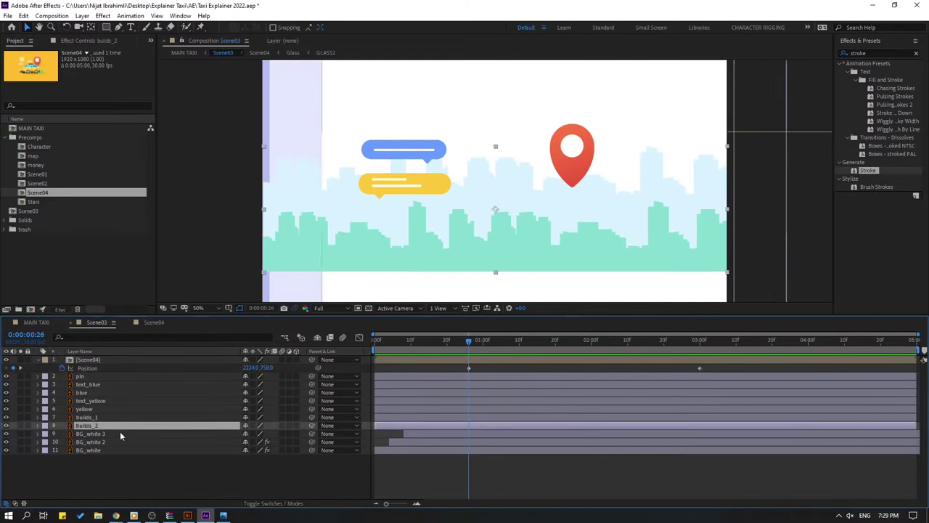
ctrl+click(87, 417)
key(space)
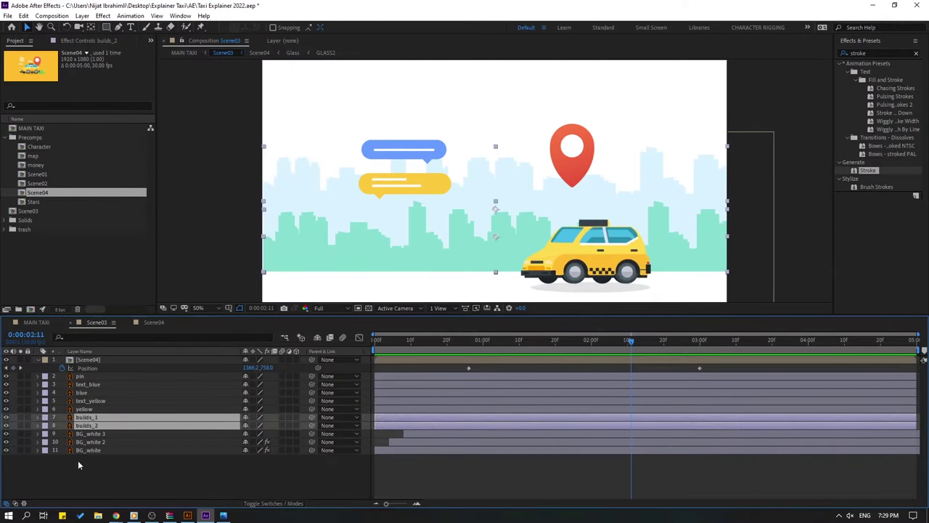
click(72, 465)
click(87, 425)
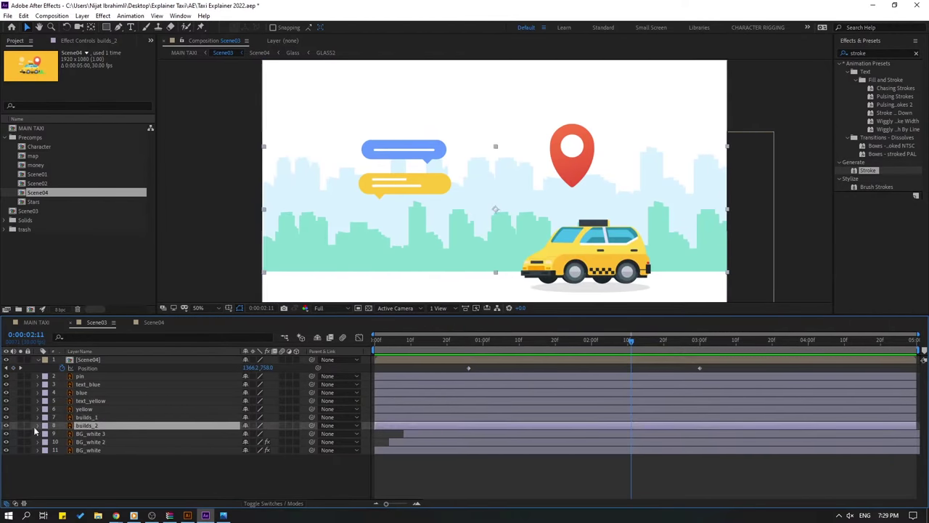
click(6, 426)
click(5, 426)
Precompose the builds_2 layer into a new composition named 'B2'.
right_click(84, 429)
click(109, 385)
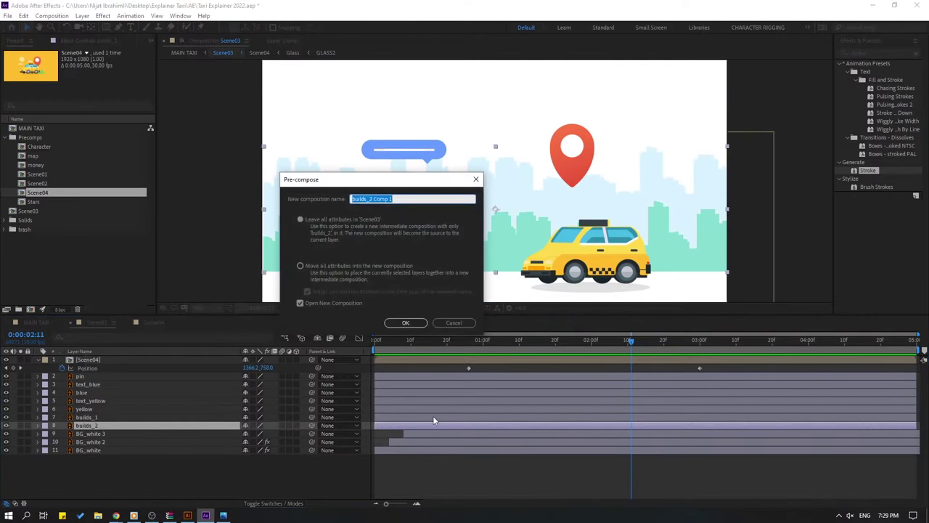
text(B2)
key(Return)
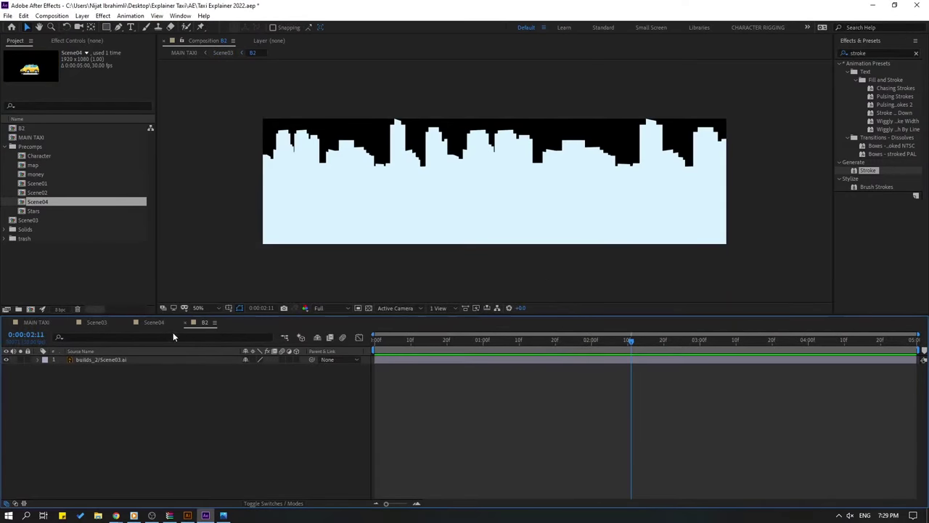
Duplicate the B2 skyline, parent layer 1 to layer 2, and keyframe layer 2 sliding left.
key(Home)
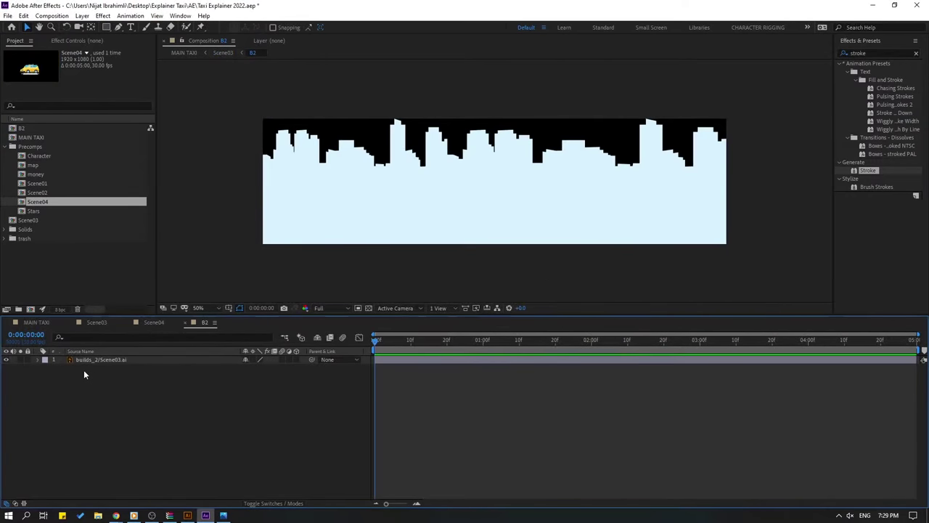
click(91, 361)
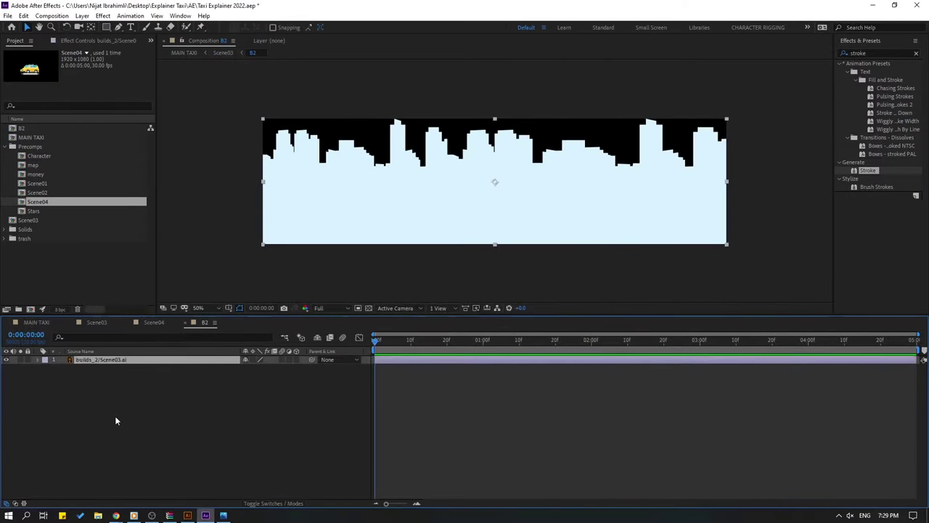
key(ctrl+d)
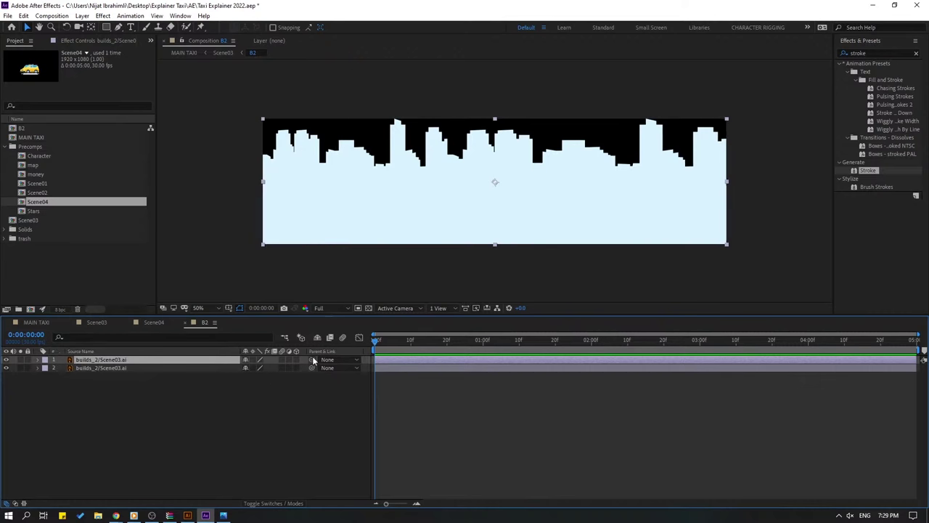
drag(312, 360, 100, 368)
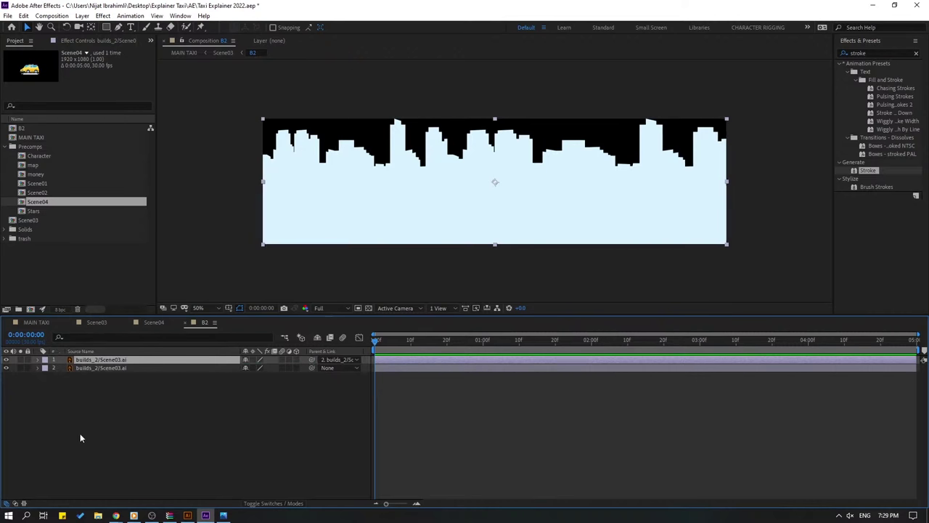
click(98, 369)
key(p)
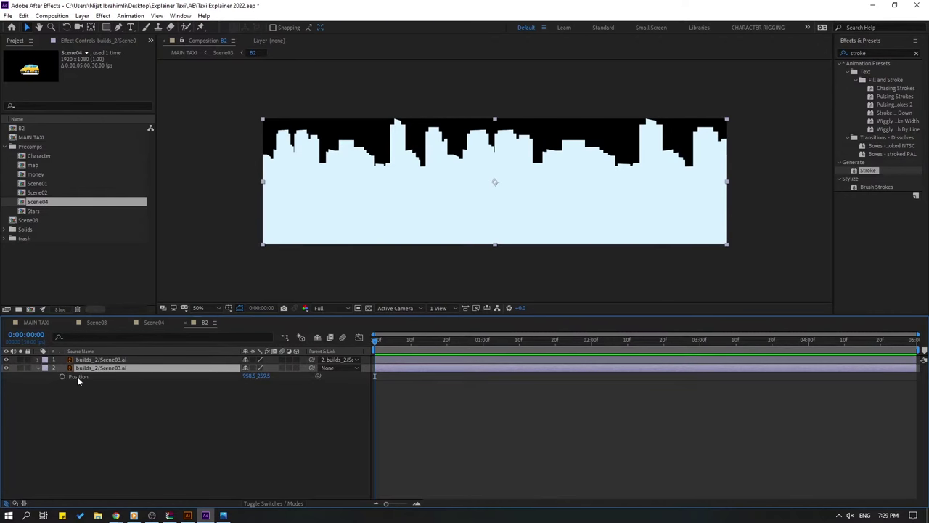
click(62, 376)
drag(247, 376, 163, 389)
Place layer 1's skyline copy to the right at X 2838.5.
click(96, 361)
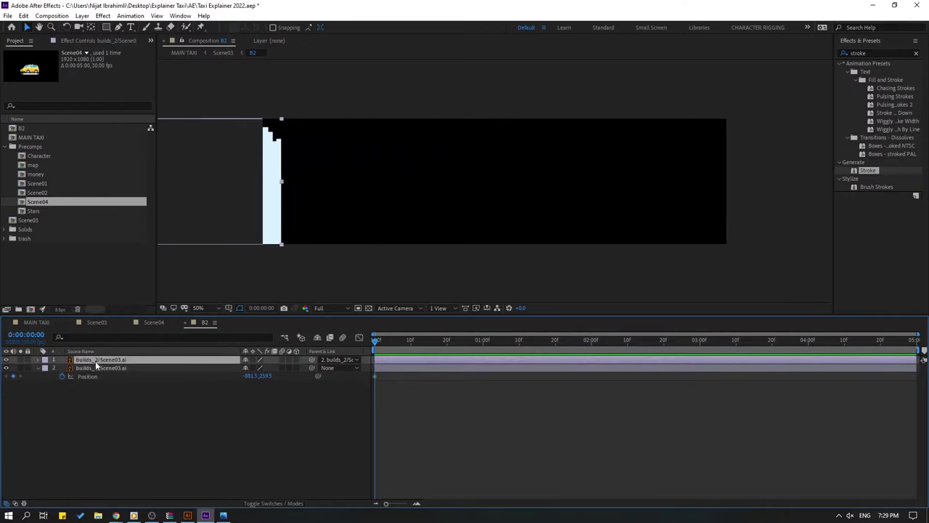
key(p)
drag(251, 368, 321, 369)
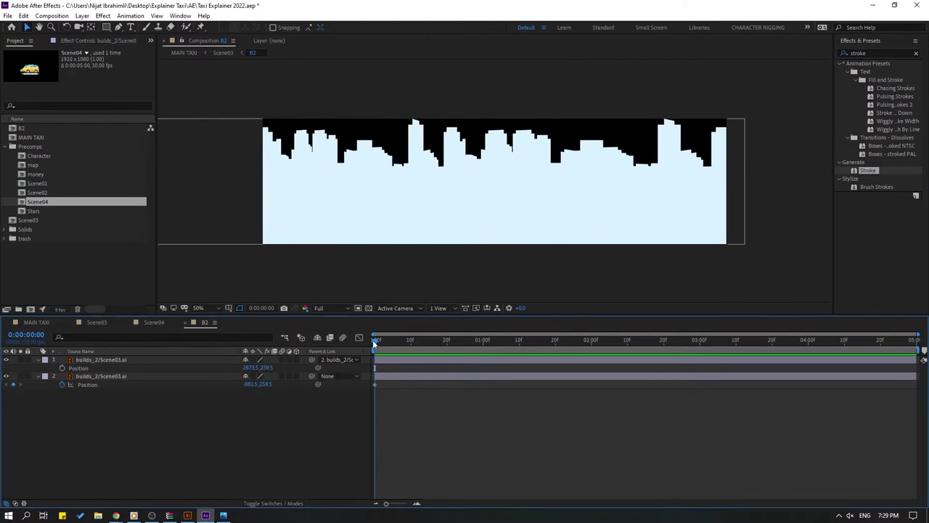
Key layer 2's Position X from 964.5 at the start to -2615.5 at the end, and preview.
click(110, 377)
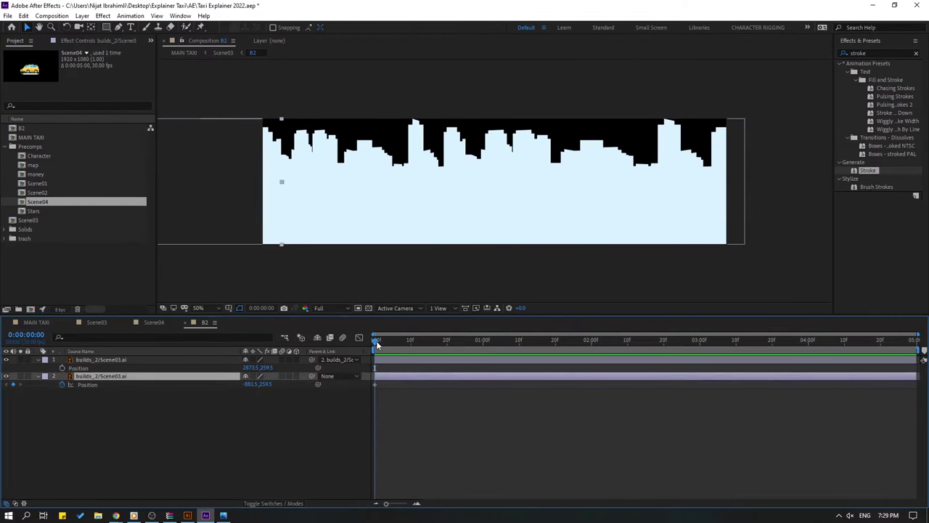
mouse_move(376, 340)
mouse_down()
mouse_move(415, 342)
mouse_move(376, 340)
mouse_up()
drag(251, 387, 326, 377)
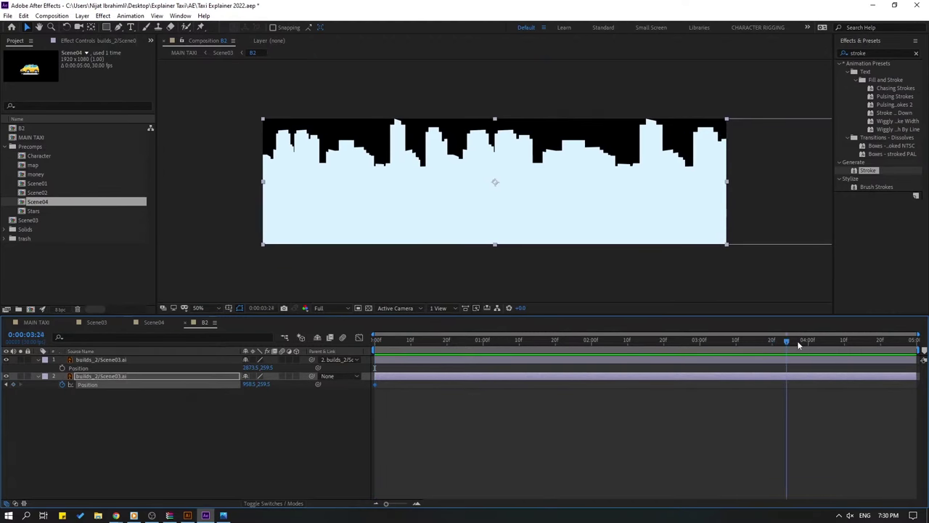
drag(251, 388, 396, 437)
click(396, 438)
key(space)
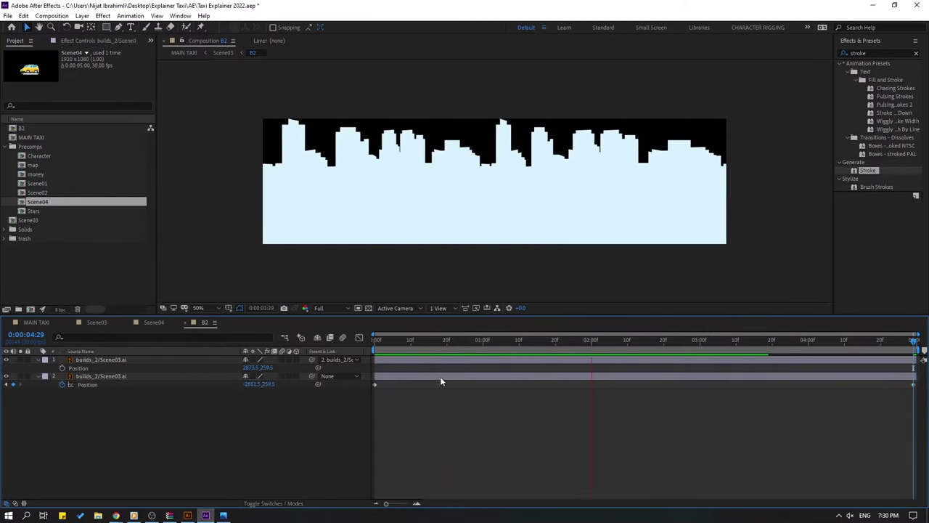
key(space)
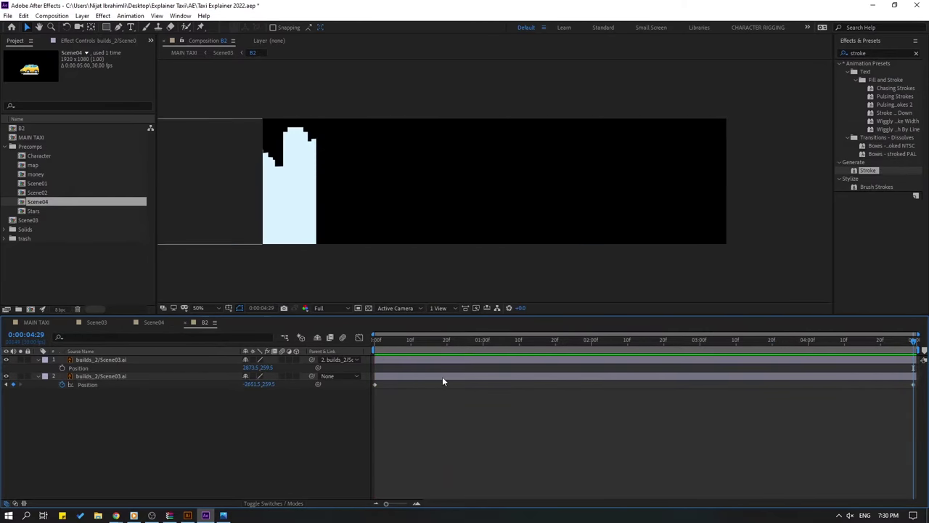
Duplicate the top skyline copy, set its X to 4753.5, and return to Scene04.
click(92, 359)
key(ctrl+d)
key(p)
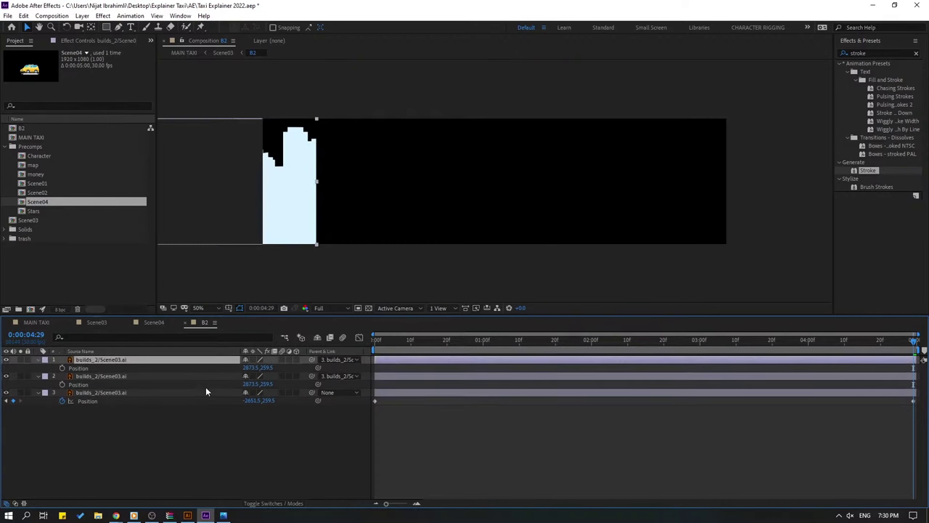
drag(249, 370, 292, 369)
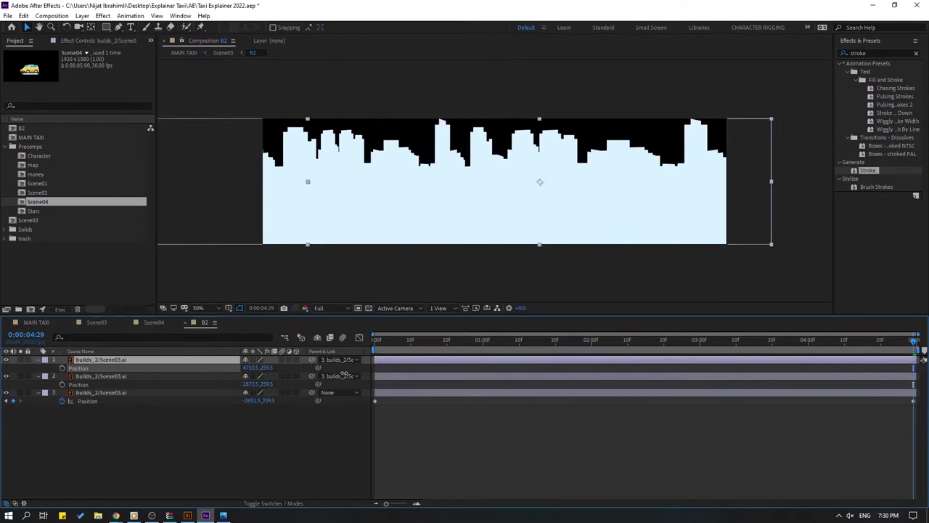
click(154, 324)
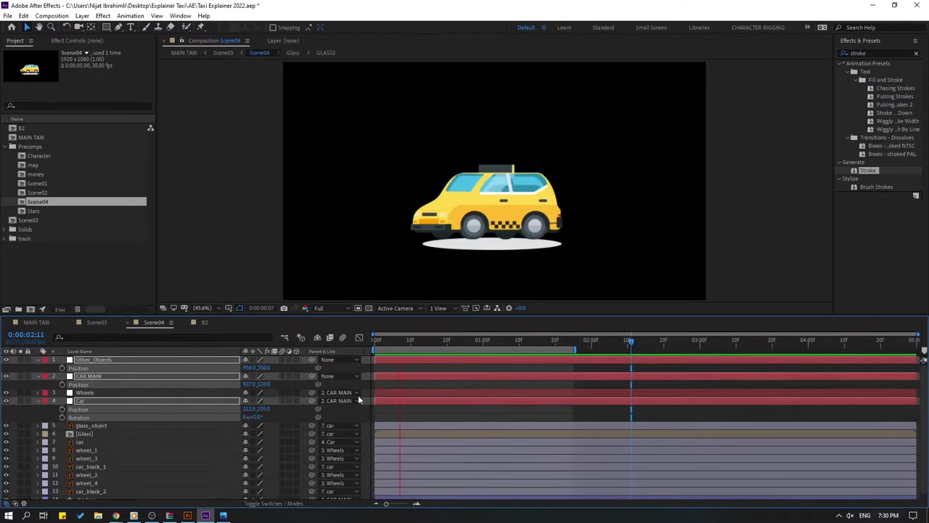
Switch to Scene03 and preview it.
click(97, 324)
key(space)
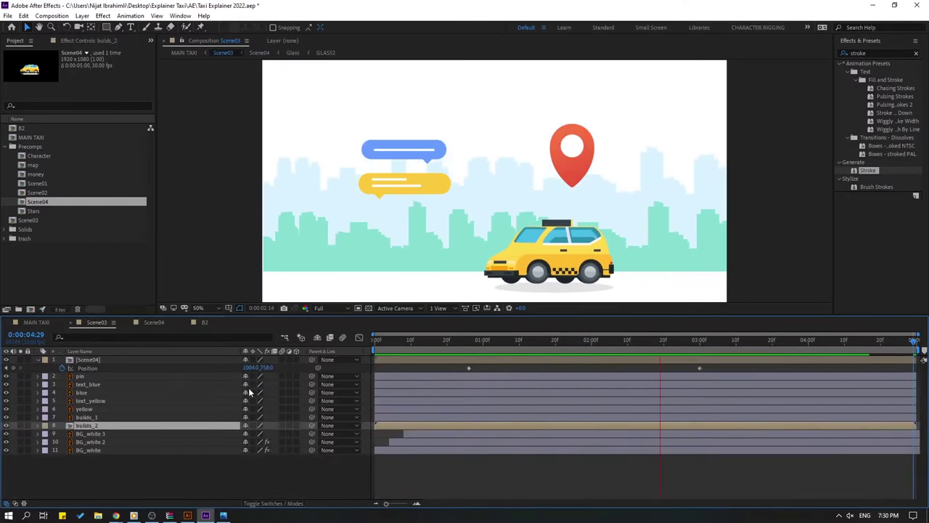
scroll(416, 267, down, 4)
scroll(448, 257, up, 2)
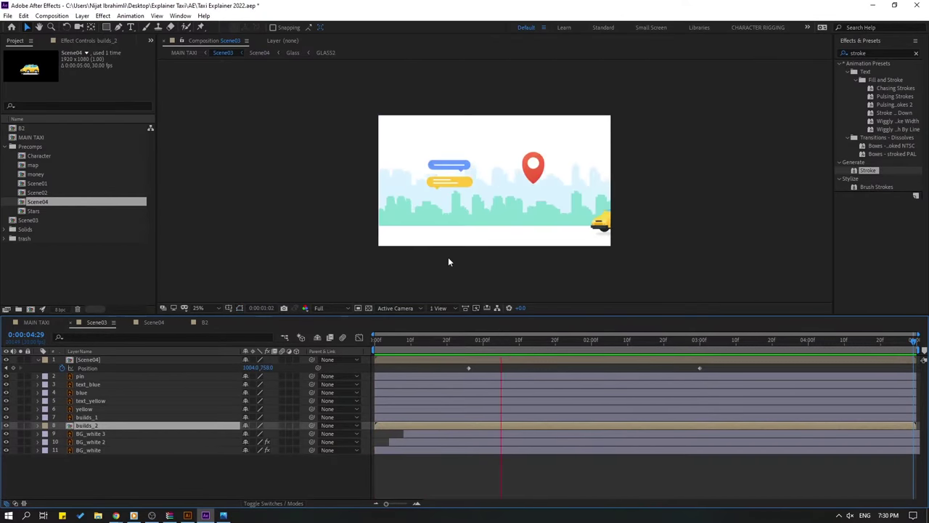
Key builds_2 Opacity at 100% at 0:00:01:02 and 0% at 0:00:00:17, then preview.
click(391, 346)
drag(391, 346, 492, 342)
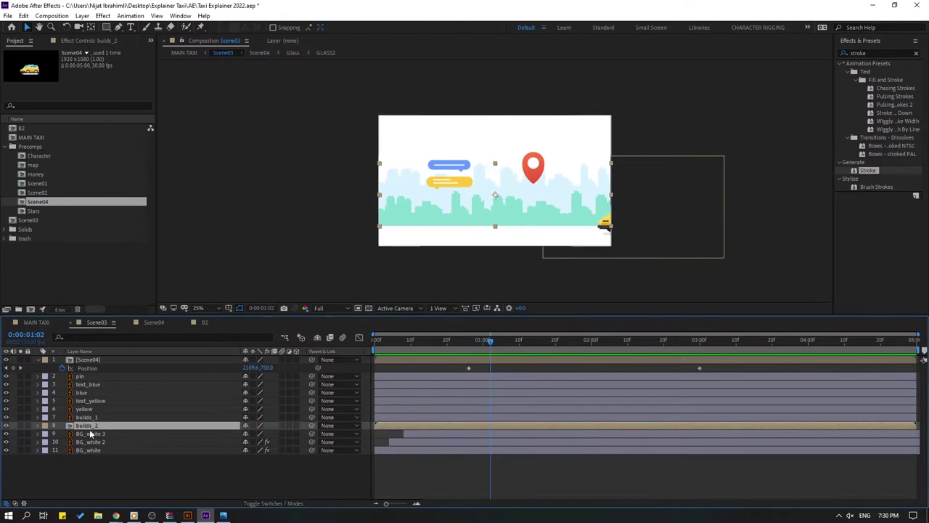
key(t)
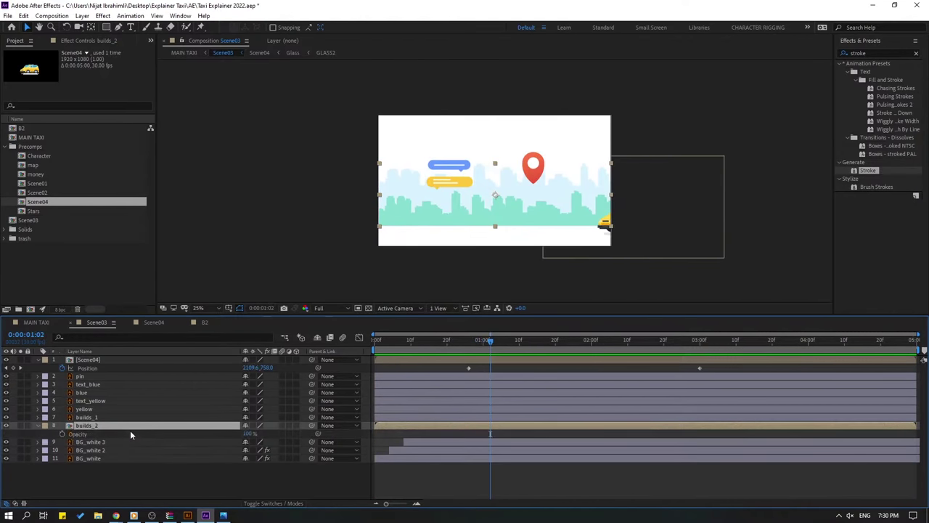
click(62, 434)
drag(491, 340, 437, 341)
drag(249, 434, 86, 443)
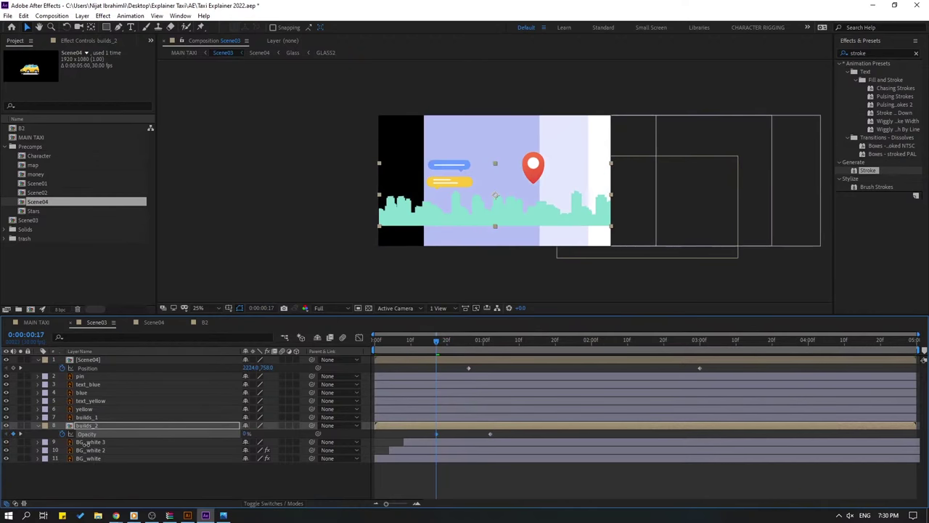
key(space)
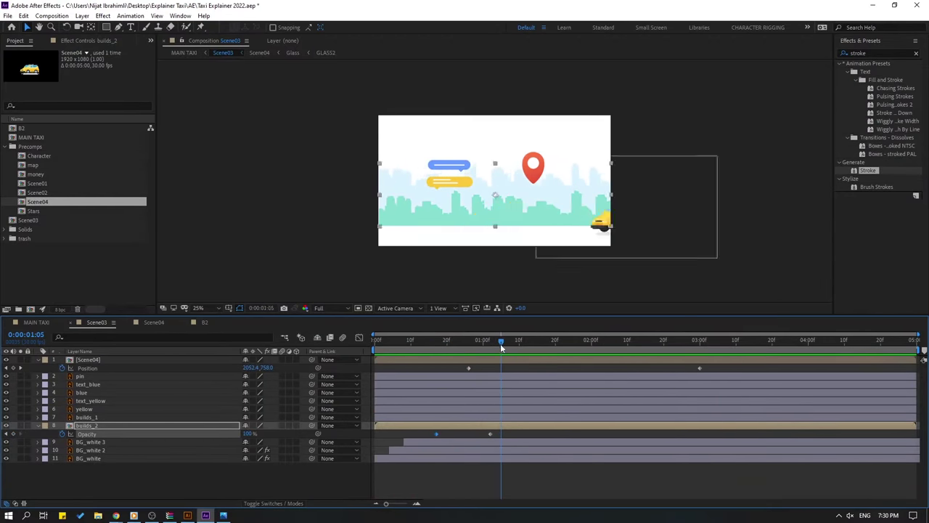
key(space)
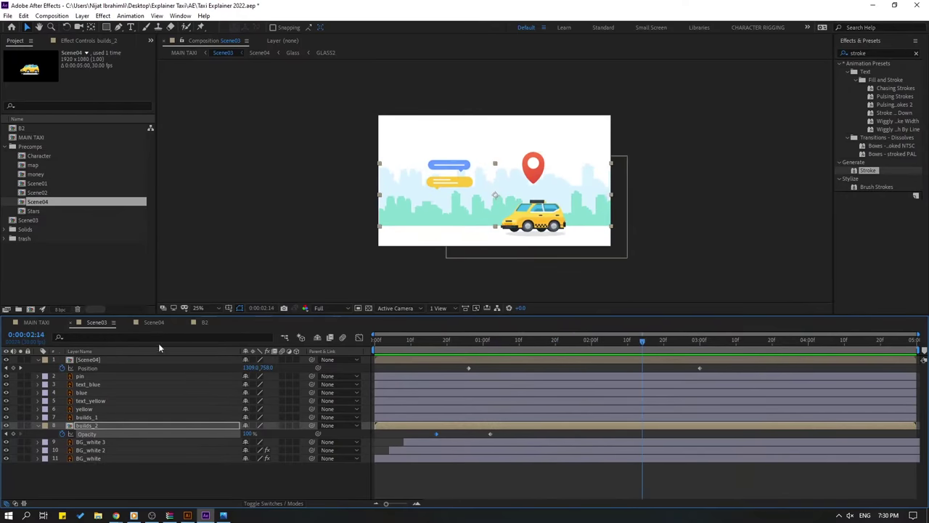
click(95, 418)
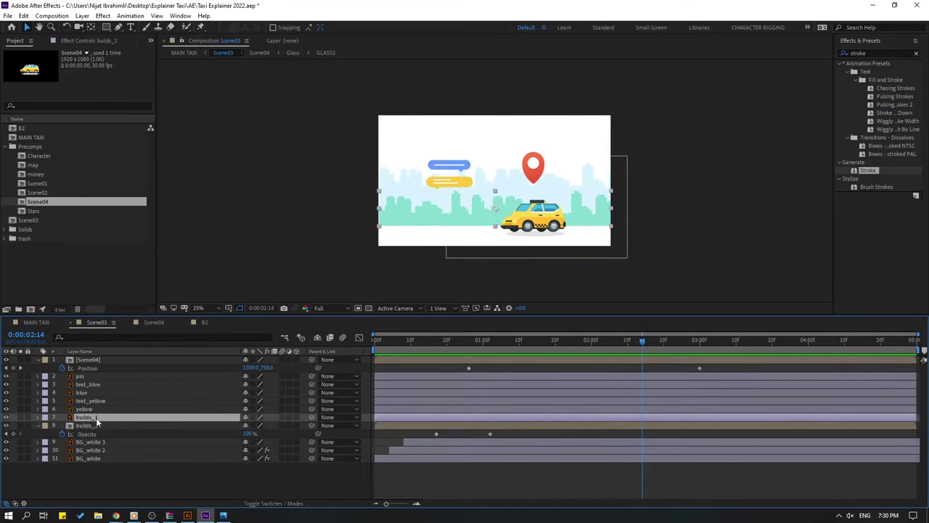
Precompose the builds_1 layer into a new composition named 'B1' and zoom to 50%.
right_click(98, 421)
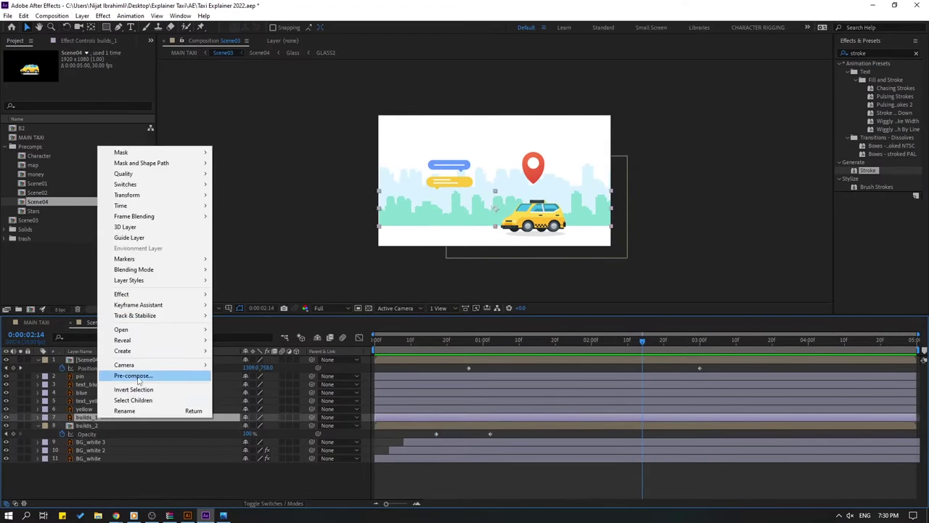
click(160, 376)
text(B14)
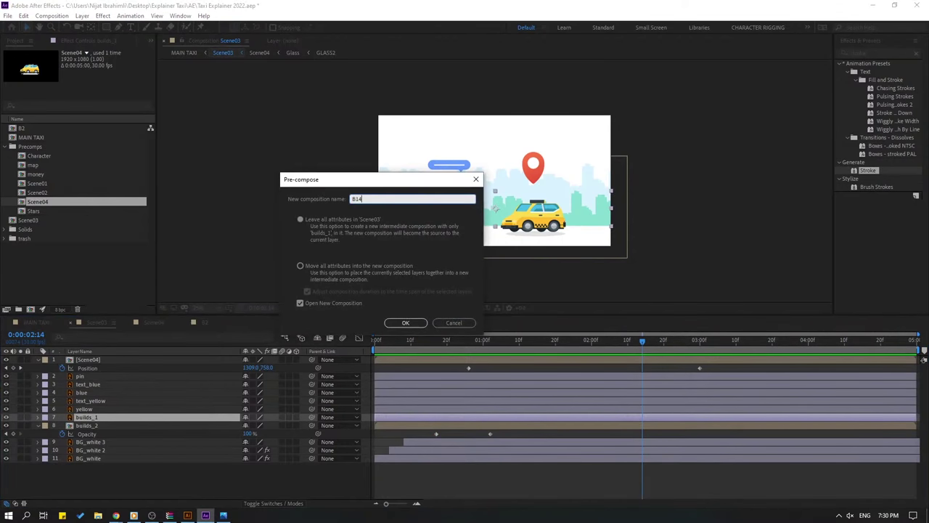
key(BackSpace)
click(392, 323)
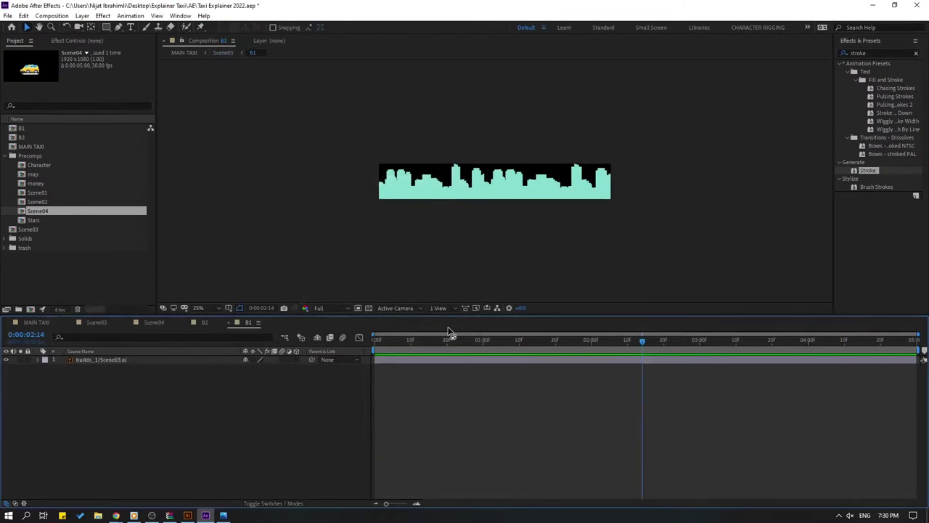
key(period)
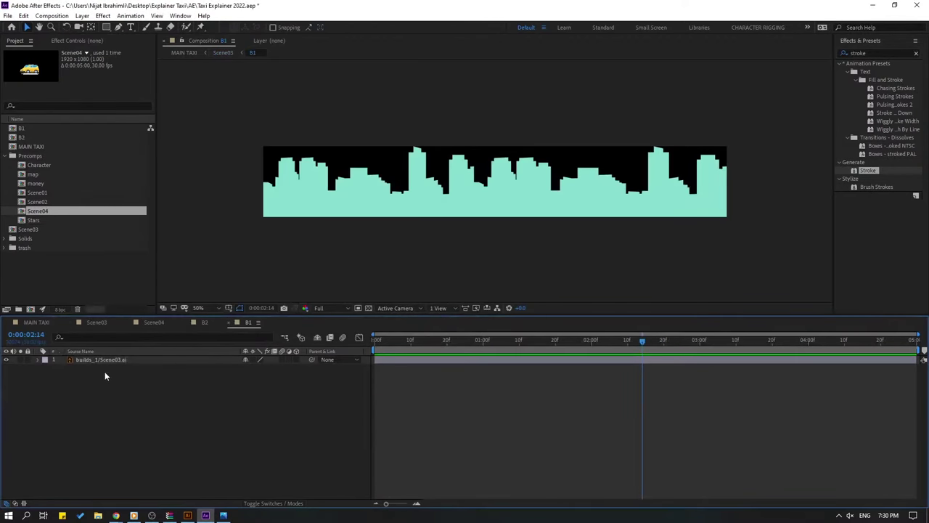
Duplicate the B1 skyline, parent the top copy to layer 2, and keyframe layer 2 sliding left.
key(ctrl+a)
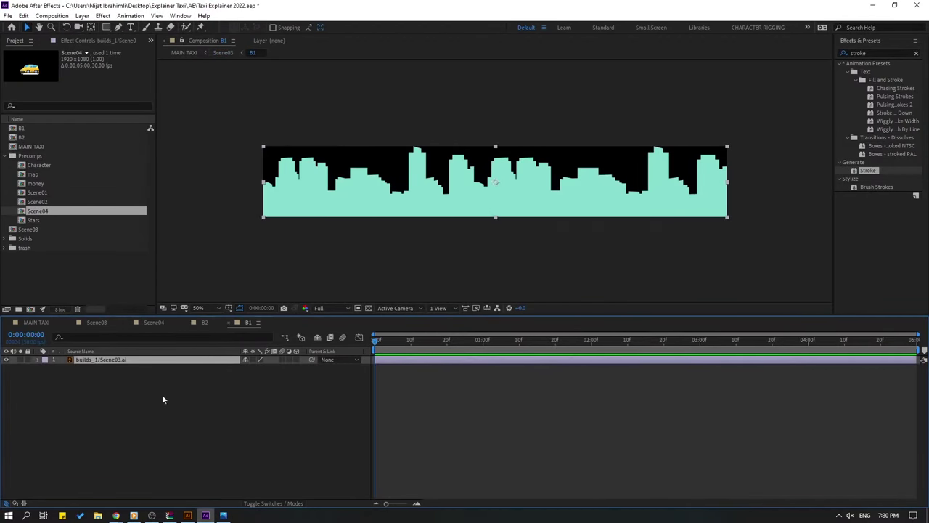
key(ctrl+d)
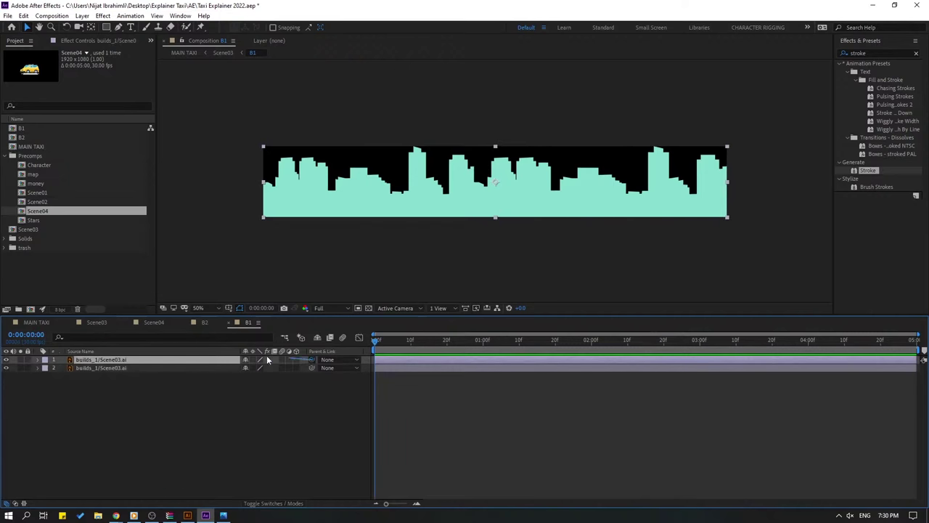
drag(104, 369, 102, 369)
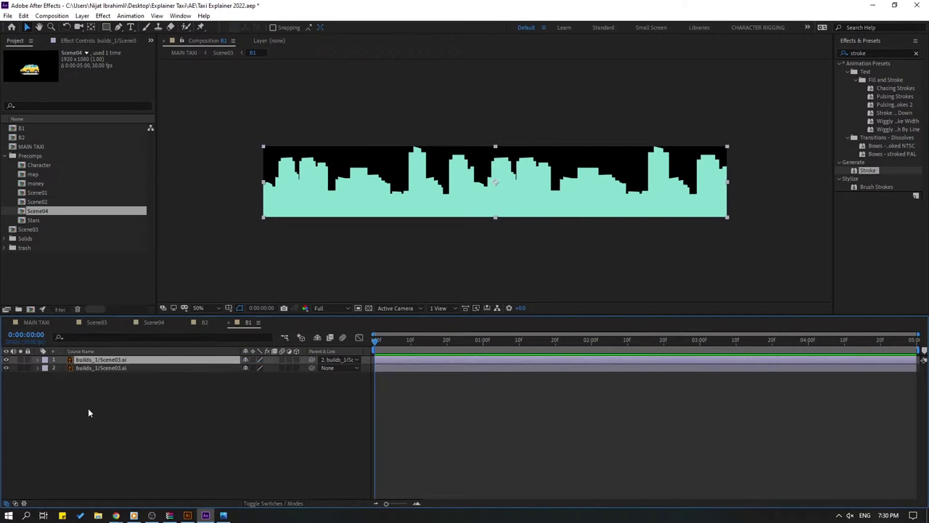
click(87, 368)
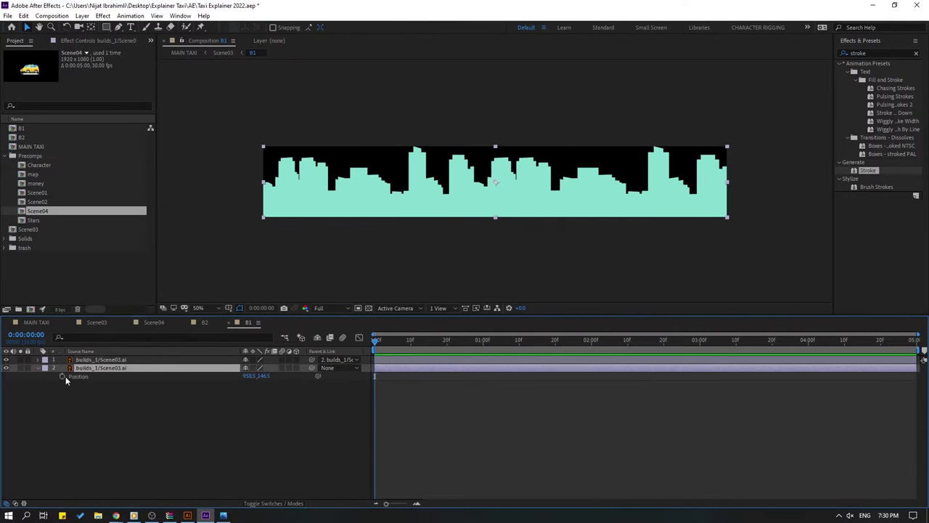
click(63, 376)
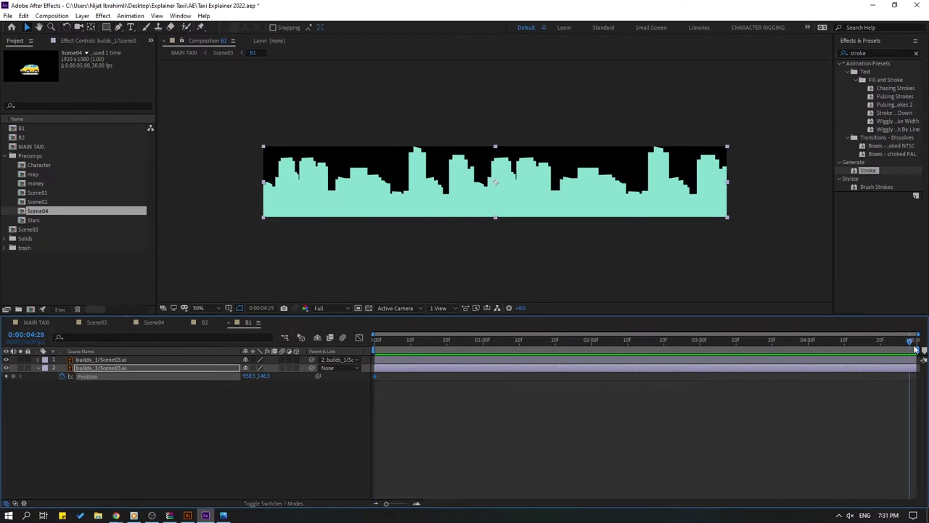
drag(249, 376, 165, 382)
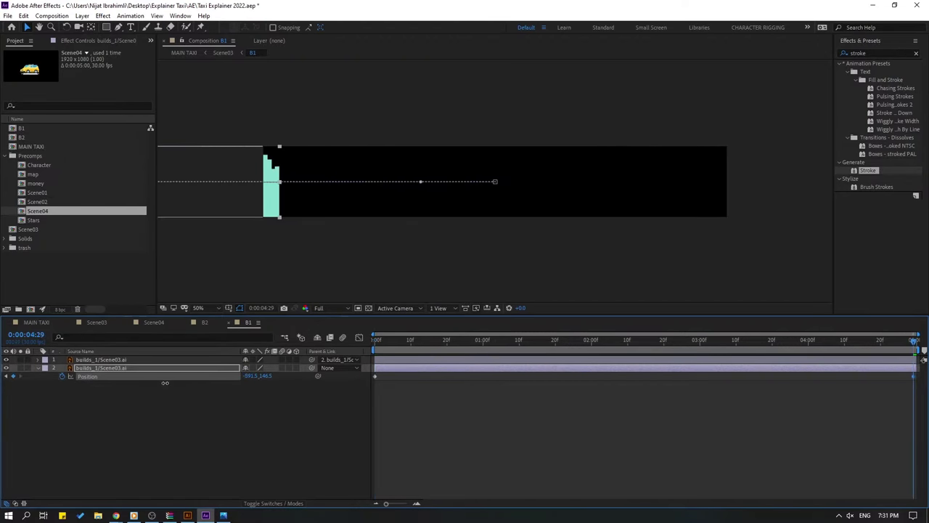
Move the top skyline copy right so it trails the base skyline.
click(111, 361)
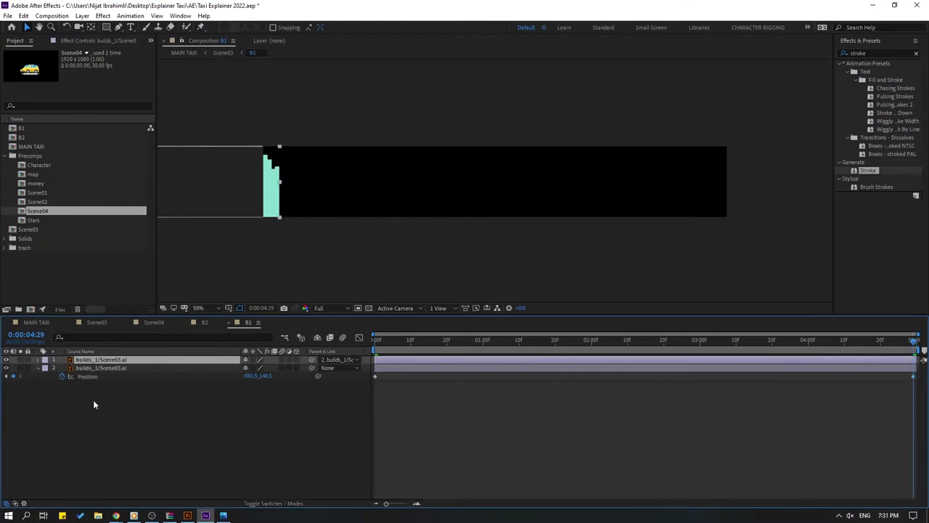
key(p)
drag(258, 368, 312, 368)
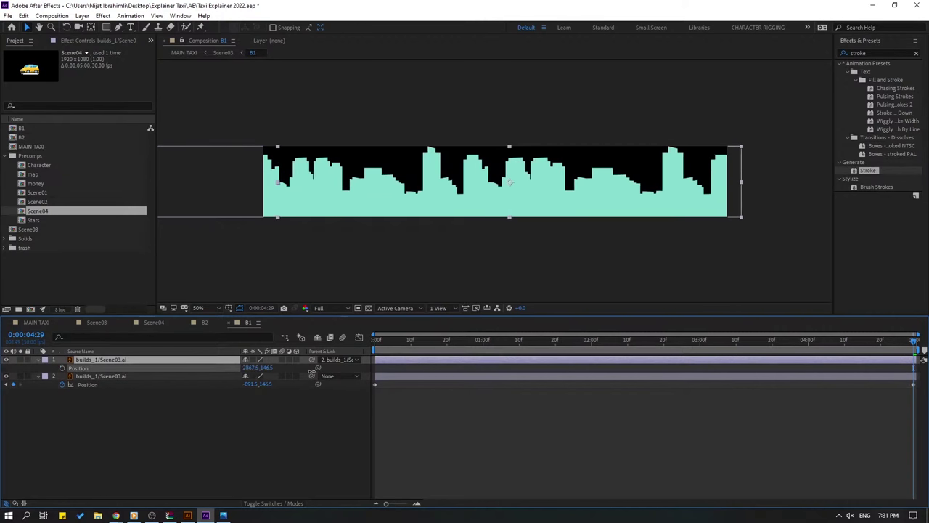
click(261, 416)
Push layer 2's end Position X to about -947, then preview Scene03.
click(102, 376)
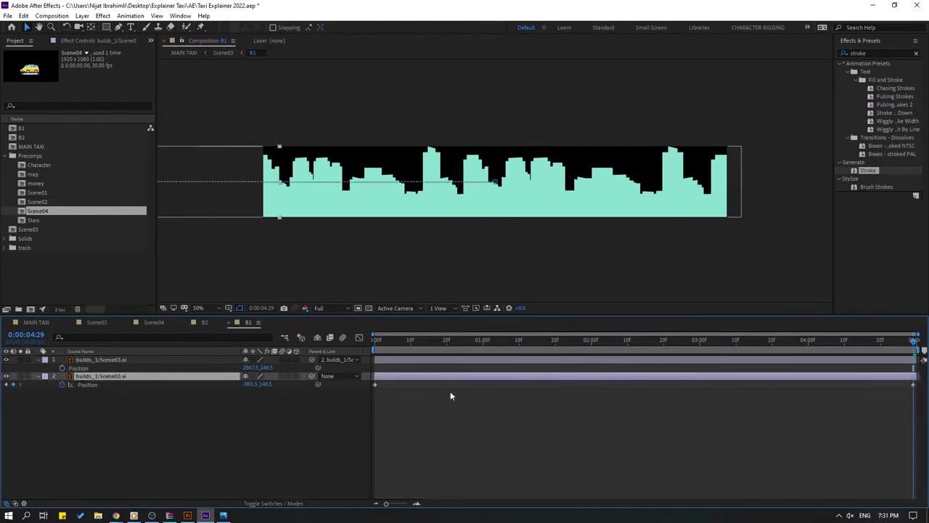
click(917, 390)
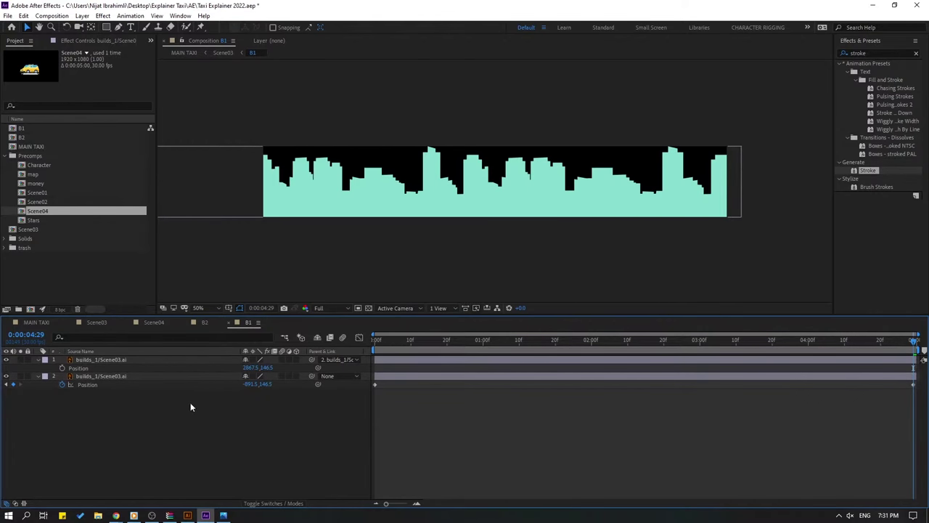
drag(249, 388, 192, 387)
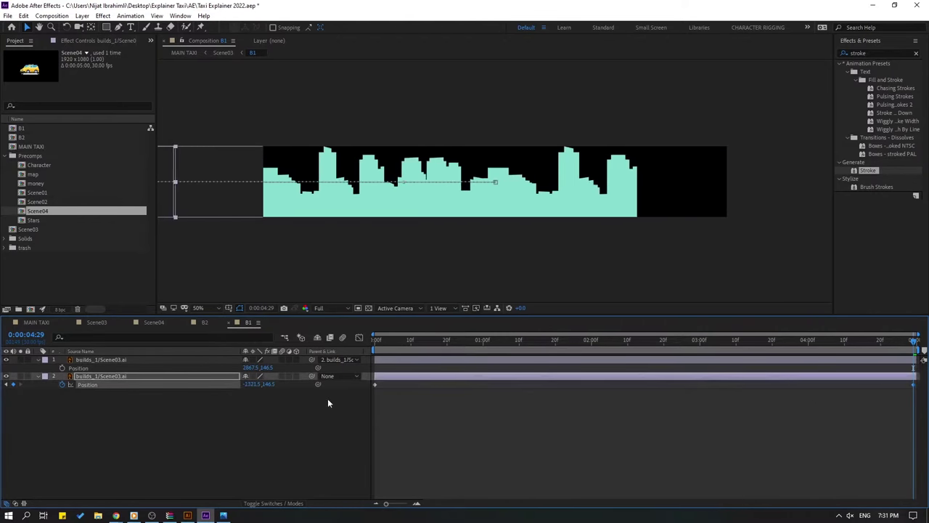
drag(249, 388, 85, 334)
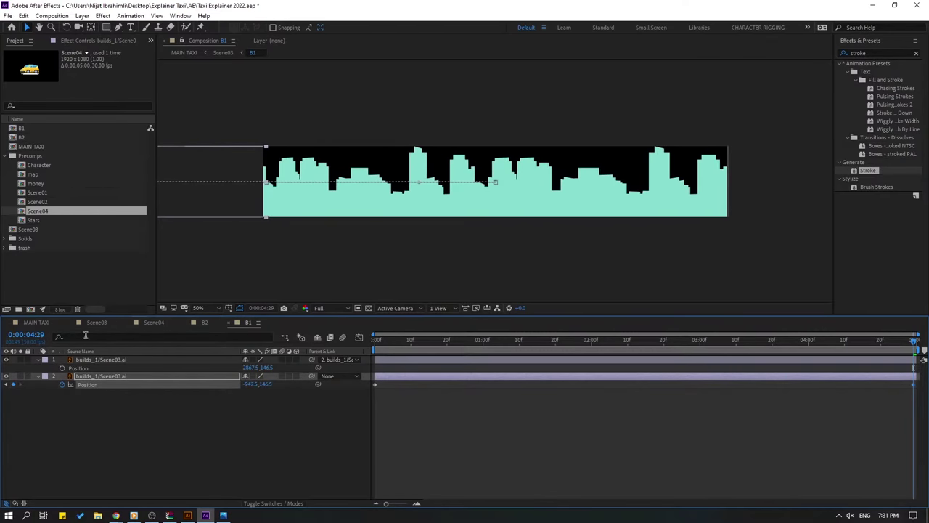
click(97, 321)
key(space)
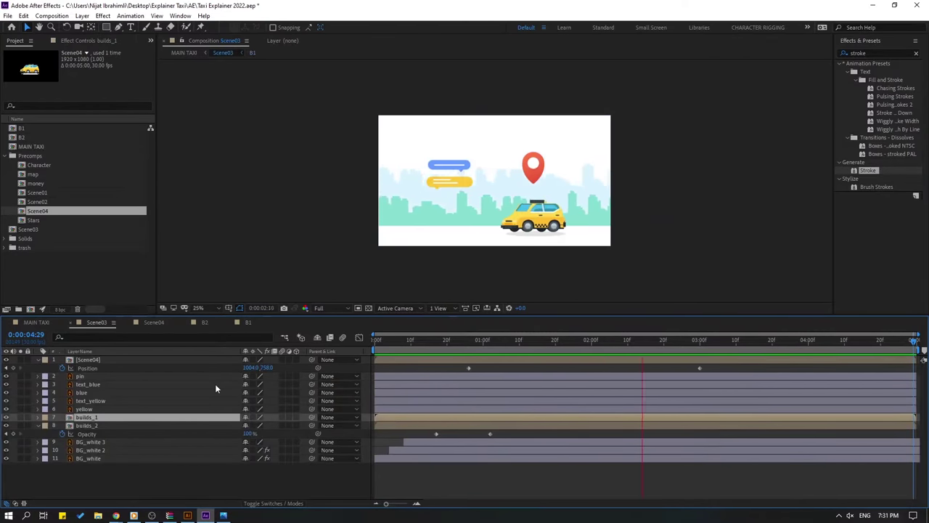
In B2, delete the extra builds_2 copy and set layer 2's end X to -942.5.
key(space)
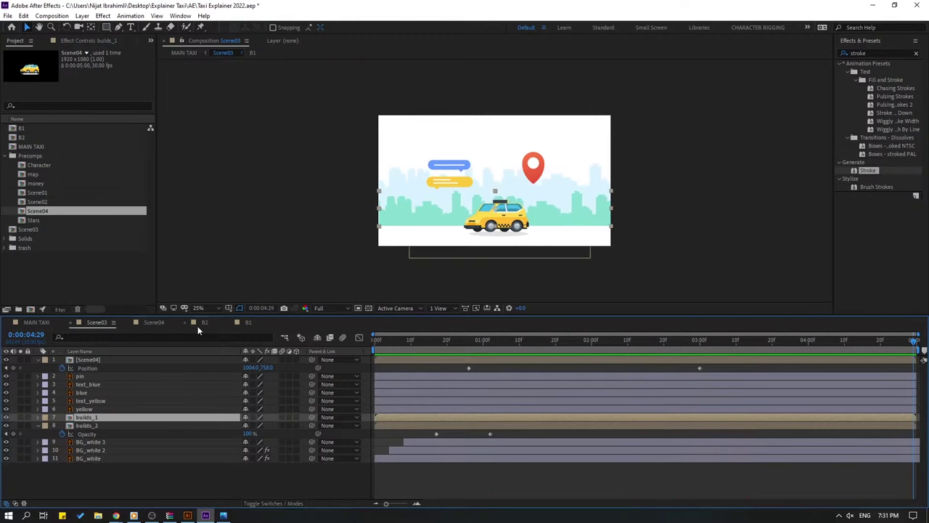
click(202, 323)
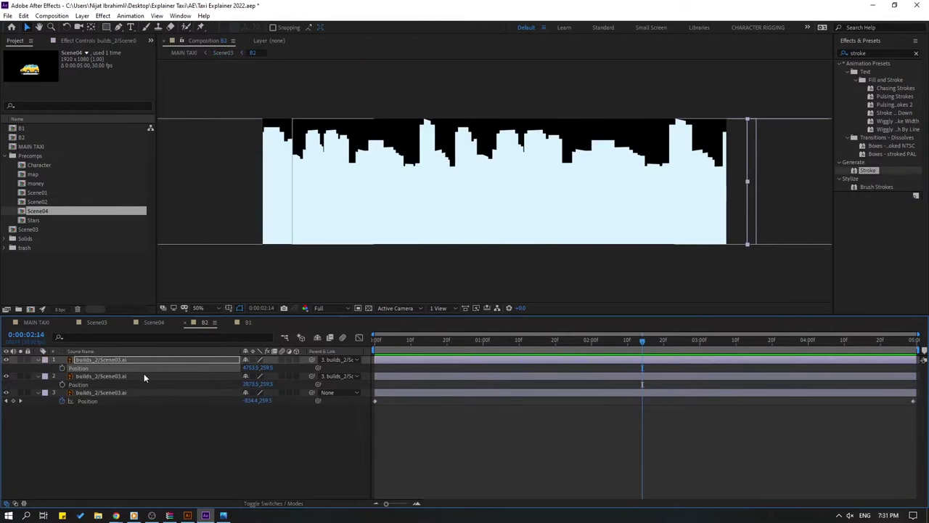
click(121, 362)
key(Delete)
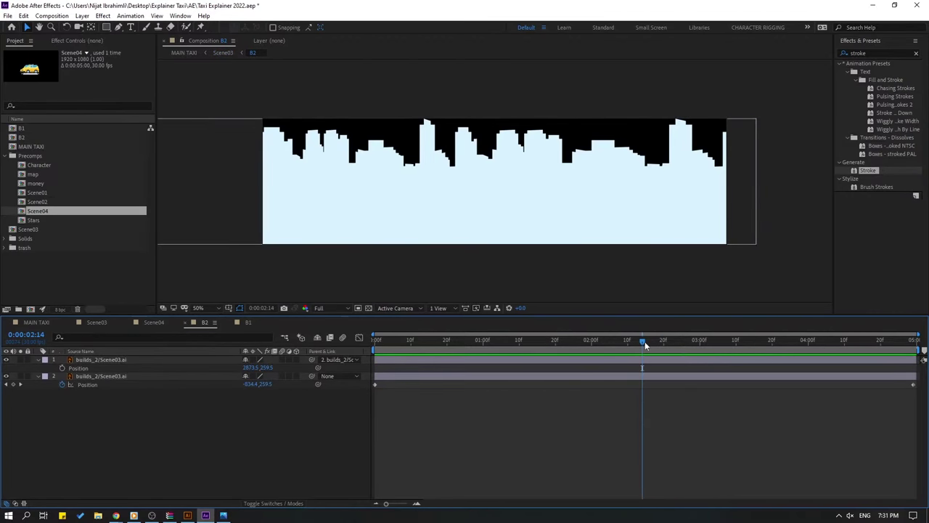
drag(644, 341, 925, 347)
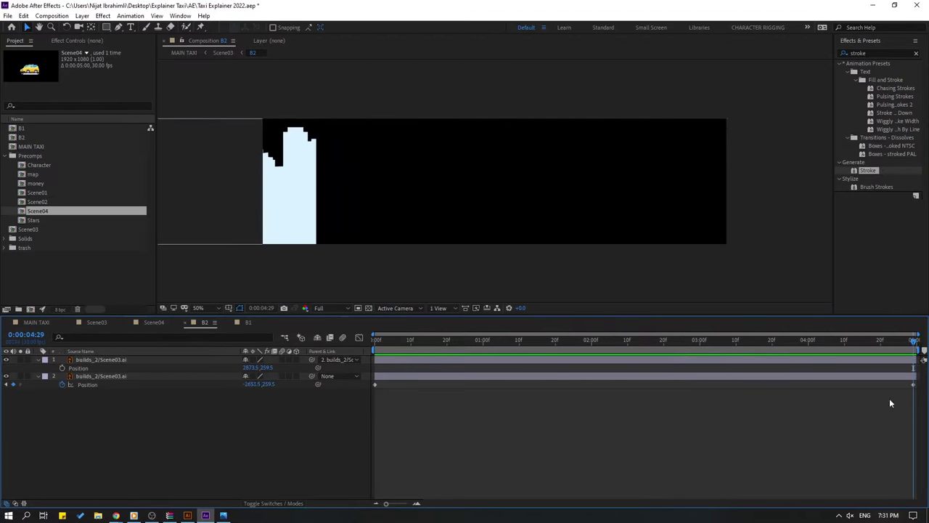
drag(244, 384, 73, 384)
click(206, 377)
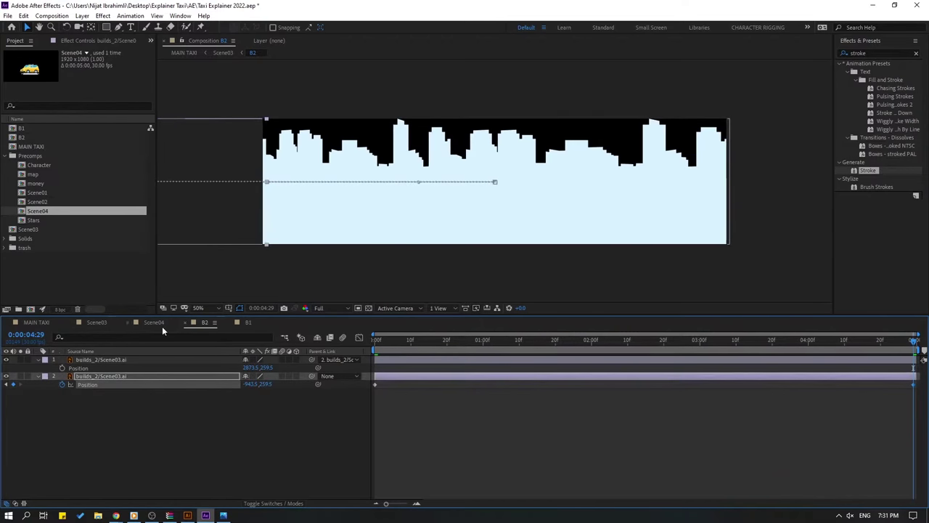
In B1, preview and slide the base skyline's end position further left, to about -2524.
click(247, 322)
key(space)
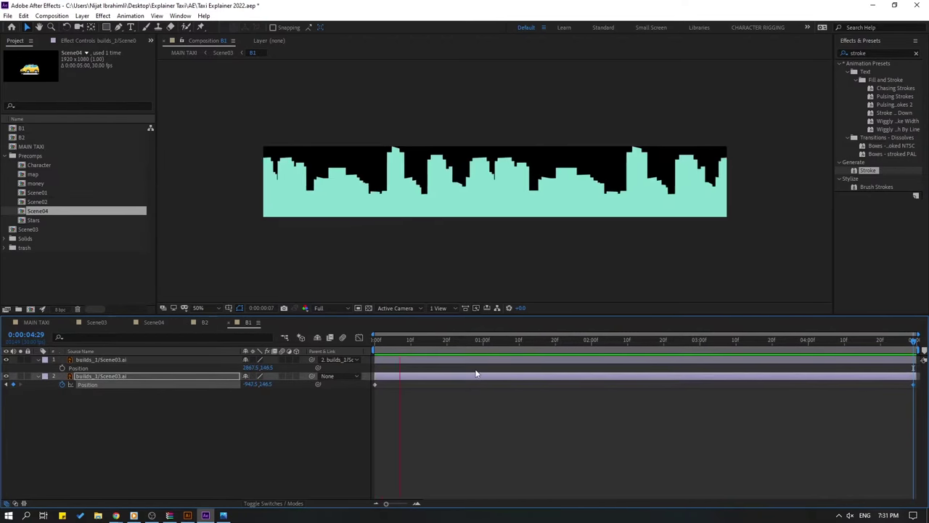
key(space)
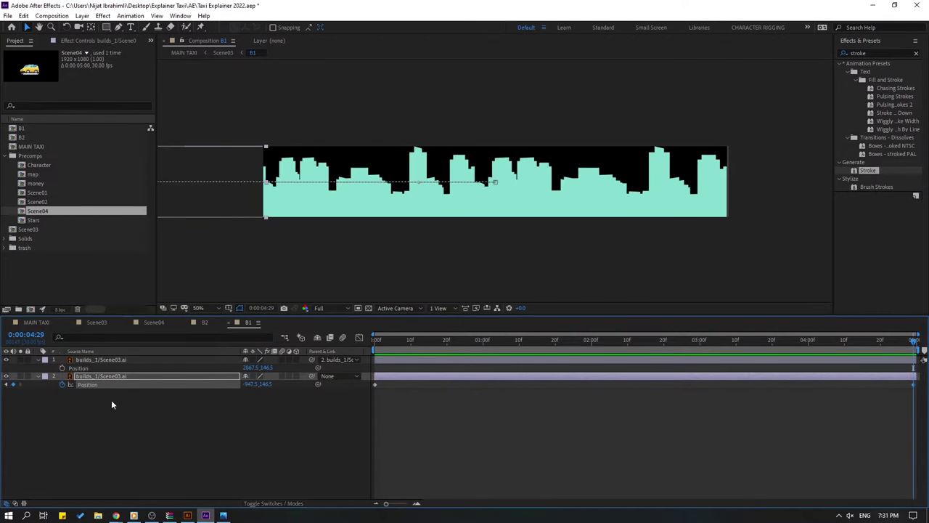
drag(249, 384, 193, 426)
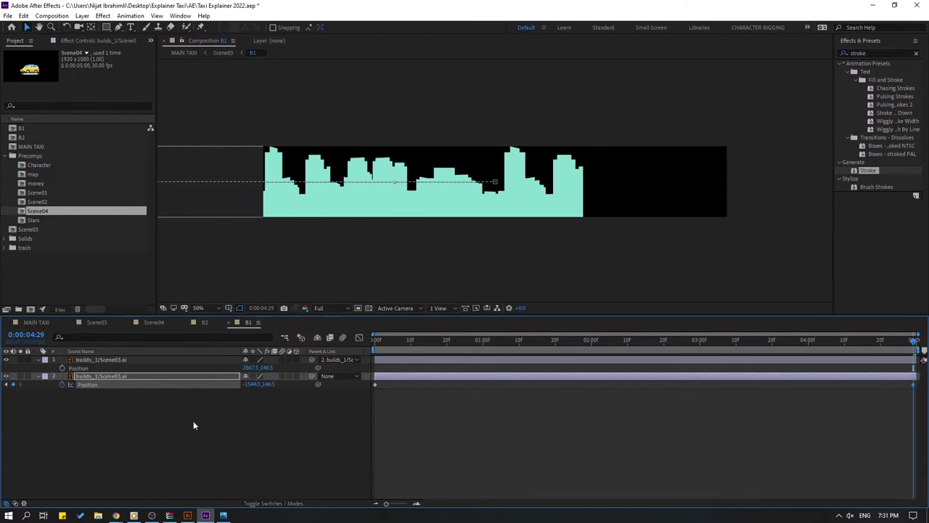
drag(249, 388, 191, 432)
drag(254, 388, 81, 386)
Add a third linked B1 skyline copy at X 4767.5, then preview Scene03.
click(94, 361)
key(ctrl+d)
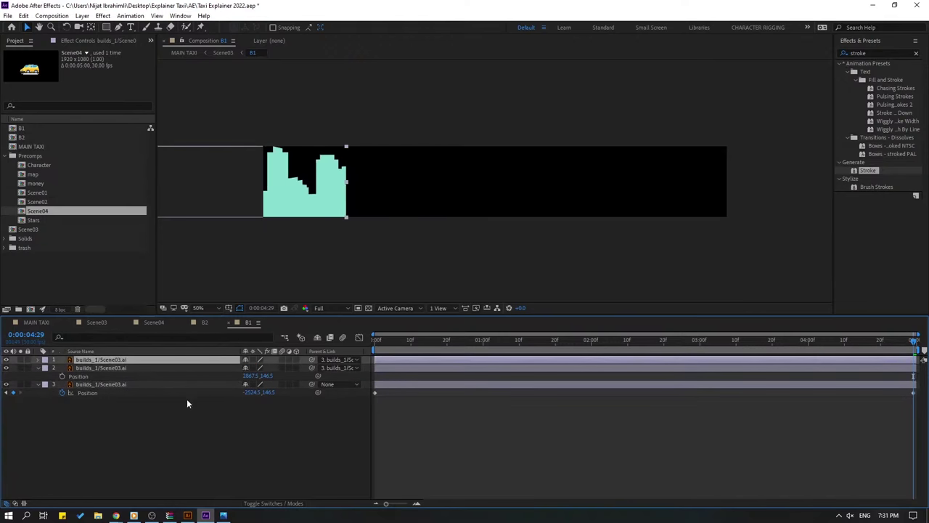
drag(250, 368, 357, 386)
click(253, 422)
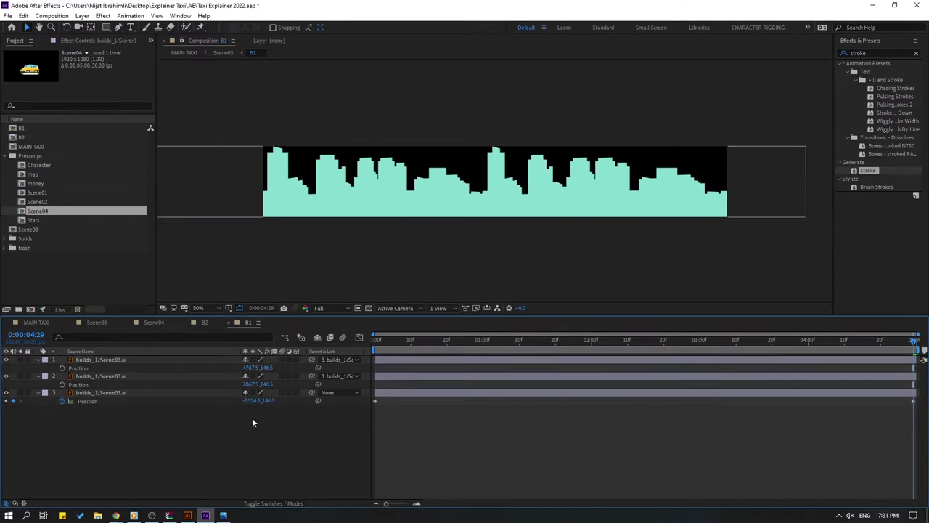
click(94, 322)
key(space)
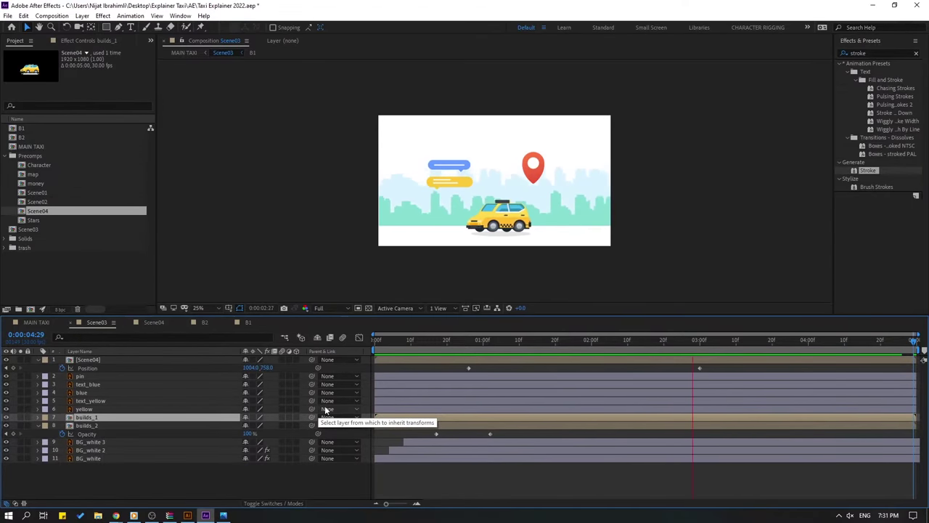
Key builds_1 Opacity at 100% at 1:07 and 0% at 0:18, then preview.
click(430, 341)
drag(438, 349, 512, 348)
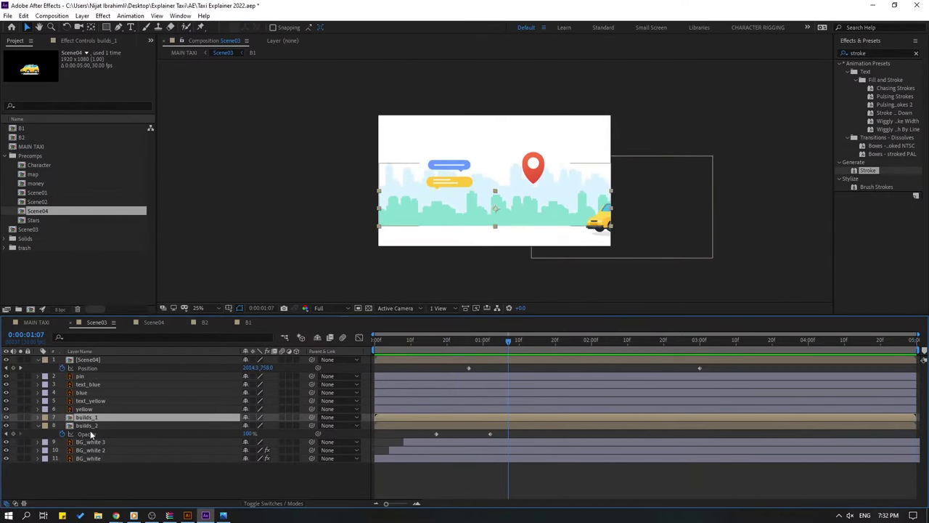
key(t)
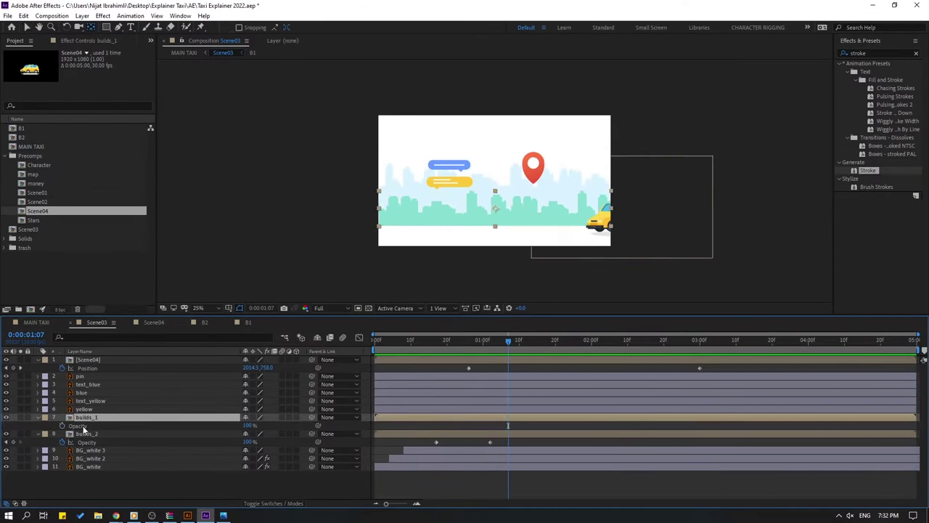
click(61, 426)
drag(482, 336, 440, 342)
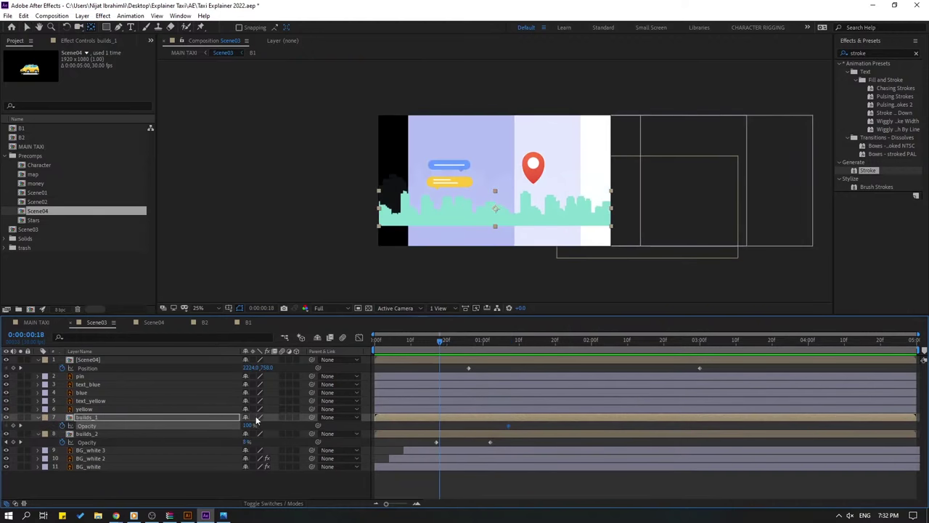
drag(247, 426, 199, 429)
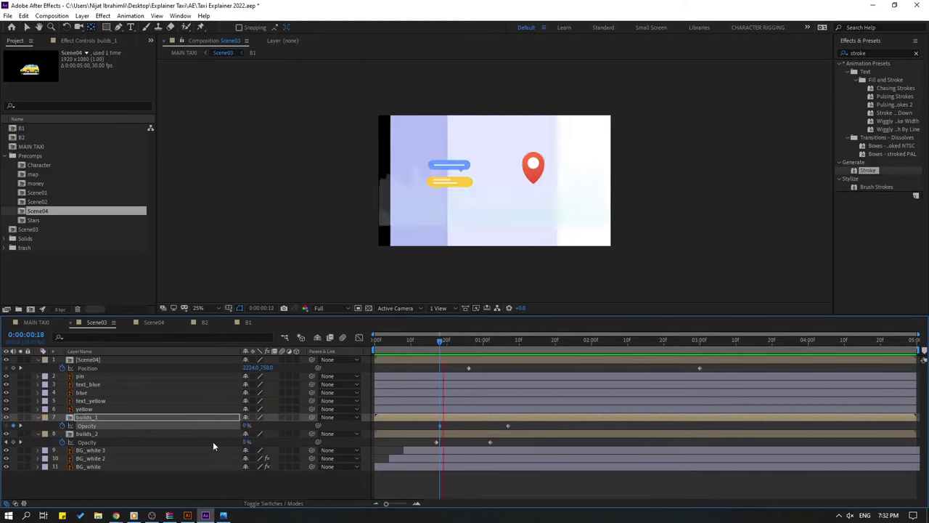
key(space)
key(space)
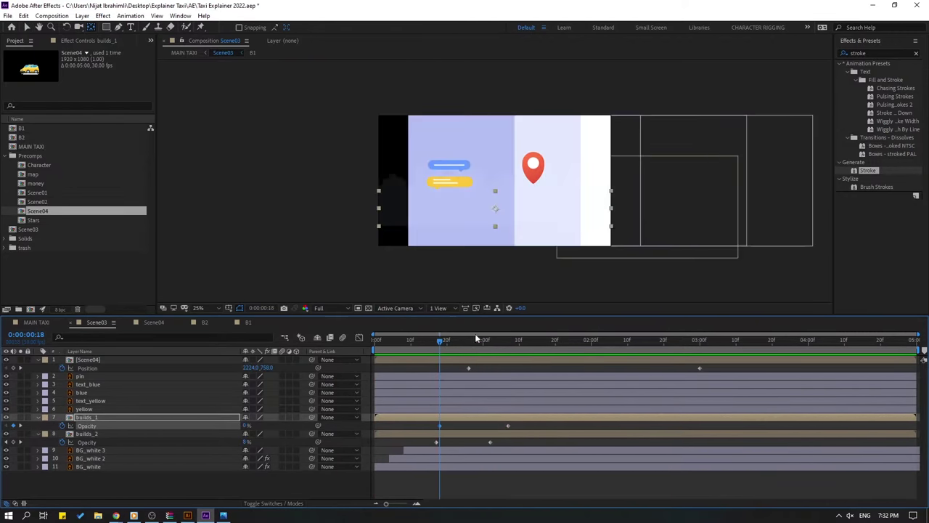
Time-reverse the builds_1 layer and drag its opacity keyframes into the opening second.
drag(476, 339, 589, 339)
key(period)
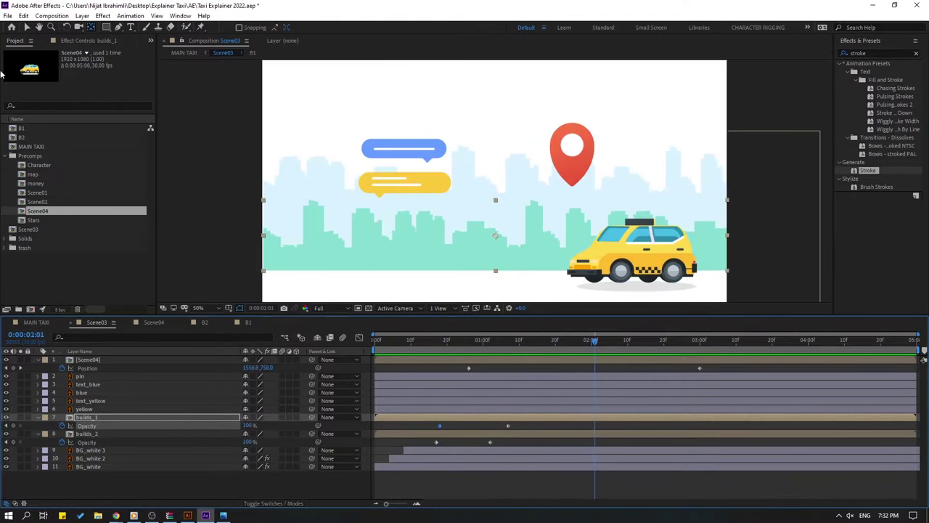
right_click(92, 420)
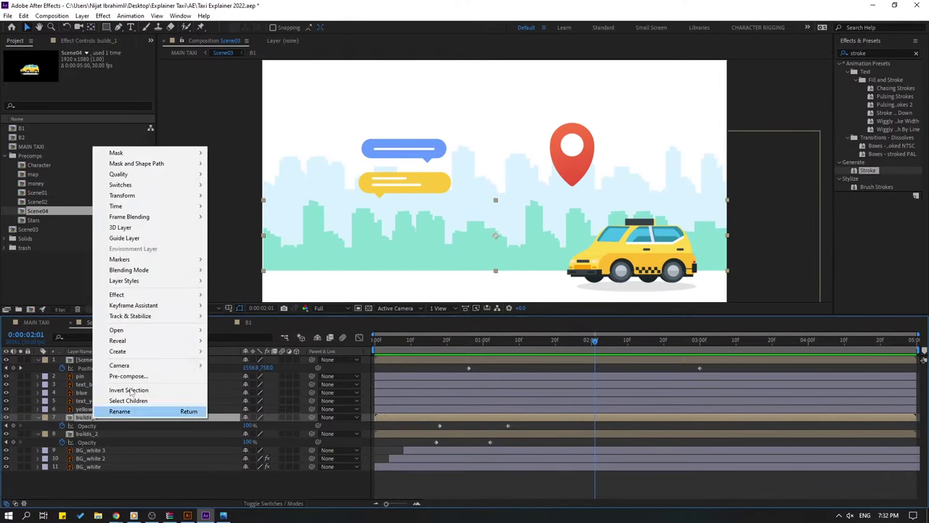
mouse_move(178, 208)
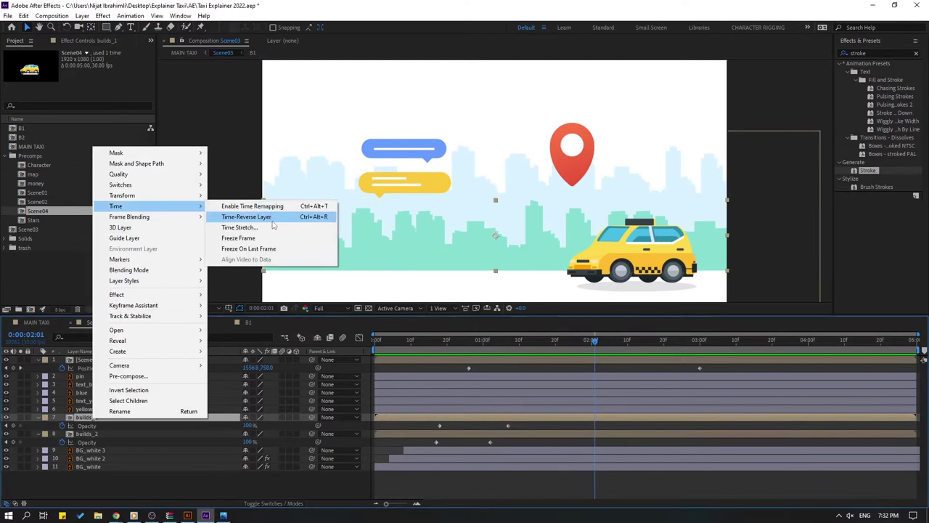
click(273, 218)
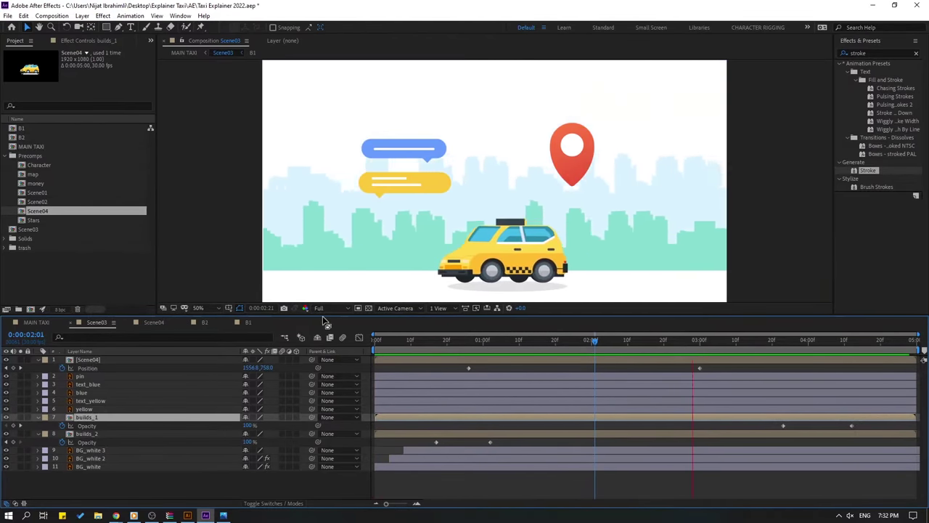
mouse_move(696, 351)
mouse_down()
mouse_move(864, 343)
mouse_move(710, 352)
mouse_up()
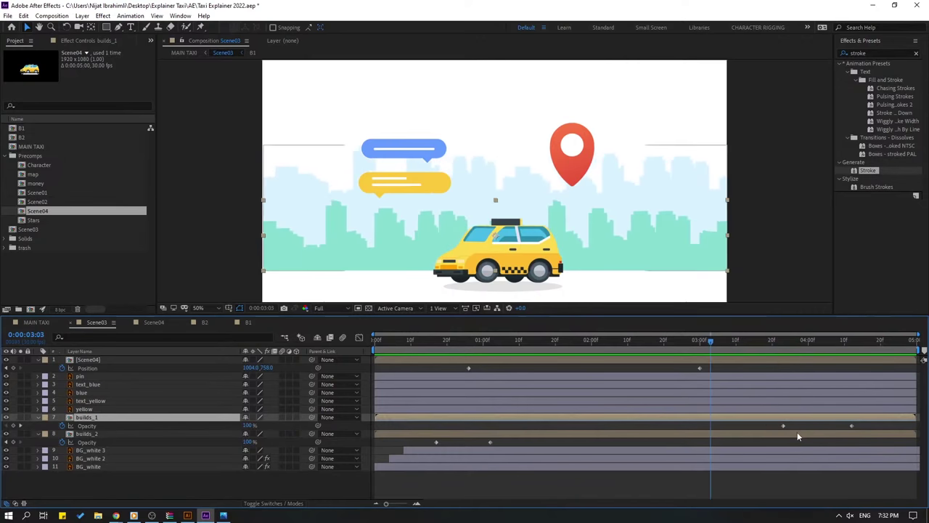
drag(867, 424, 393, 425)
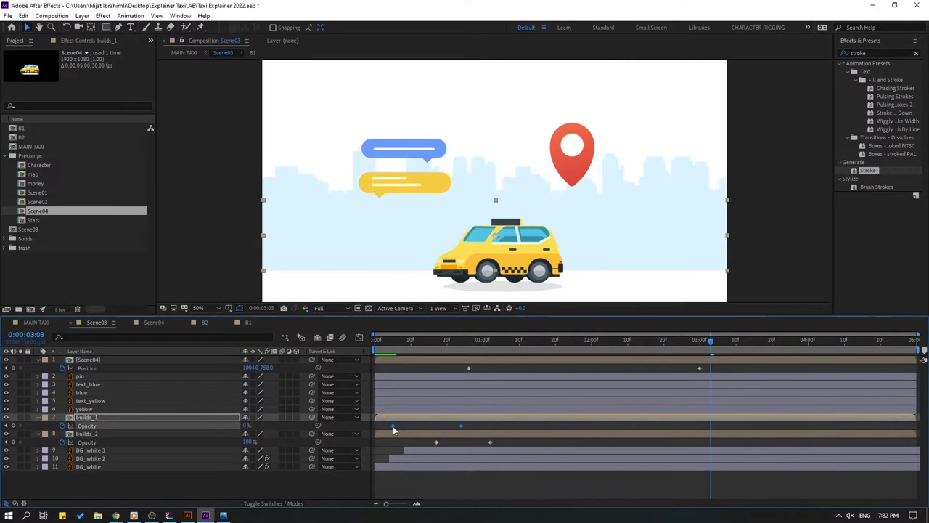
drag(387, 357, 484, 351)
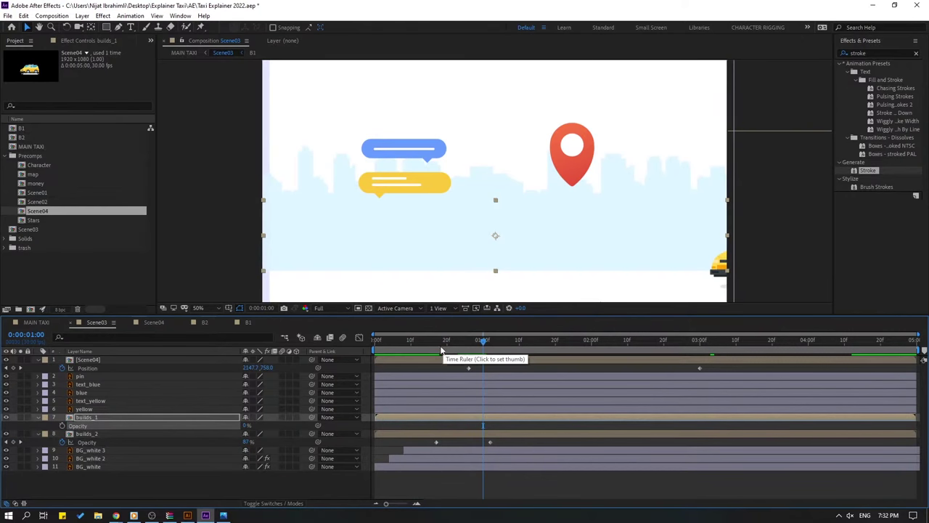
Time-reverse builds_1's opacity keyframes and shift them later, so it fades in after builds_2.
right_click(391, 426)
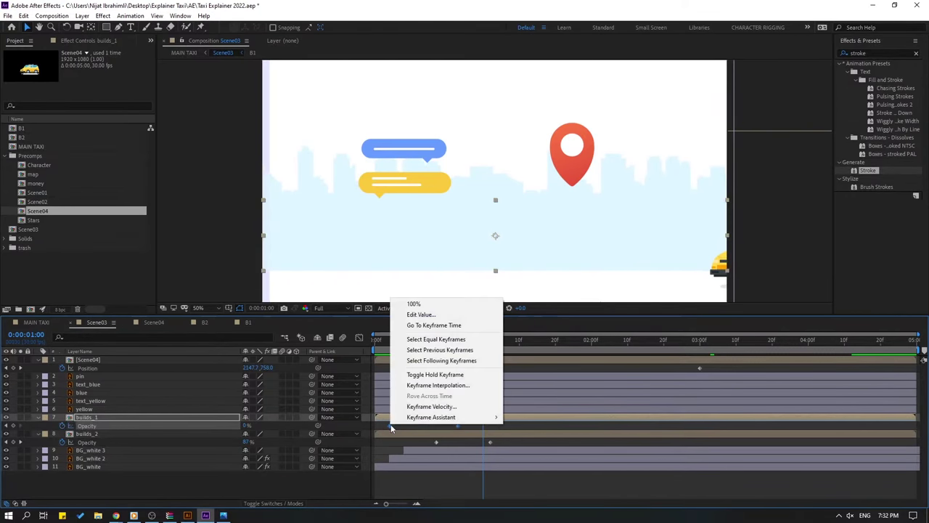
mouse_move(411, 419)
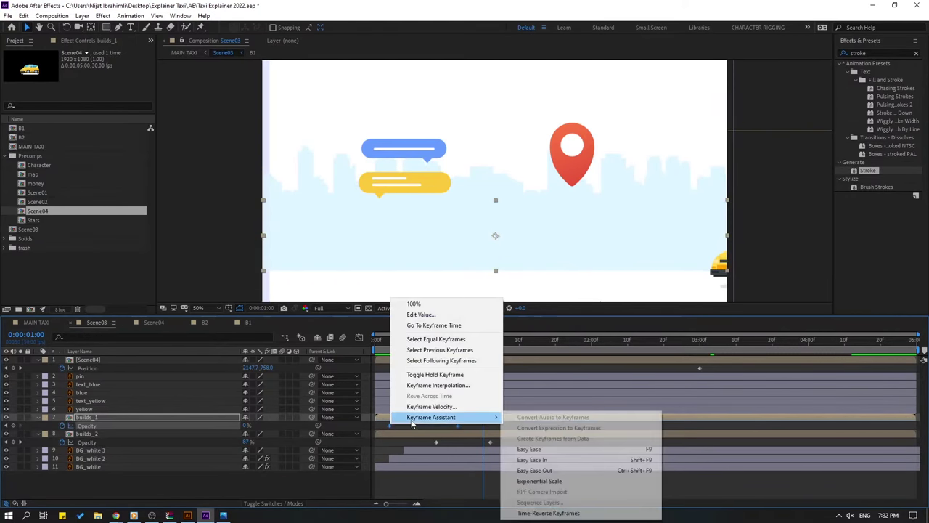
click(542, 513)
drag(373, 348, 432, 350)
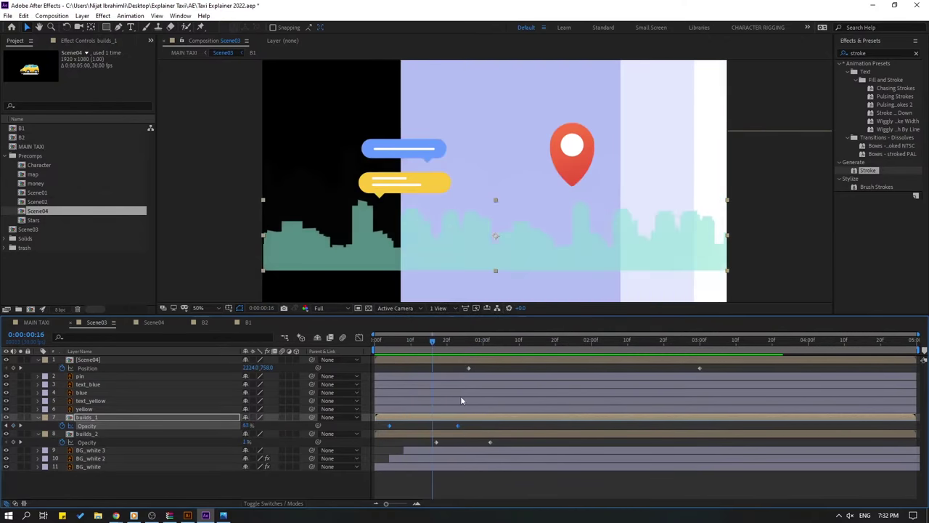
drag(459, 427, 508, 427)
drag(440, 355, 498, 354)
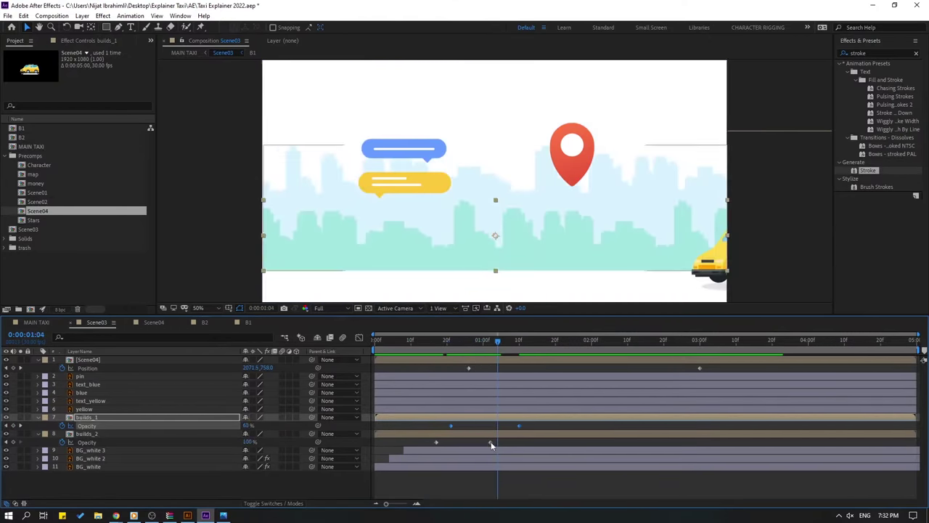
Time-reverse the builds_2 layer and its two Opacity keyframes.
click(99, 434)
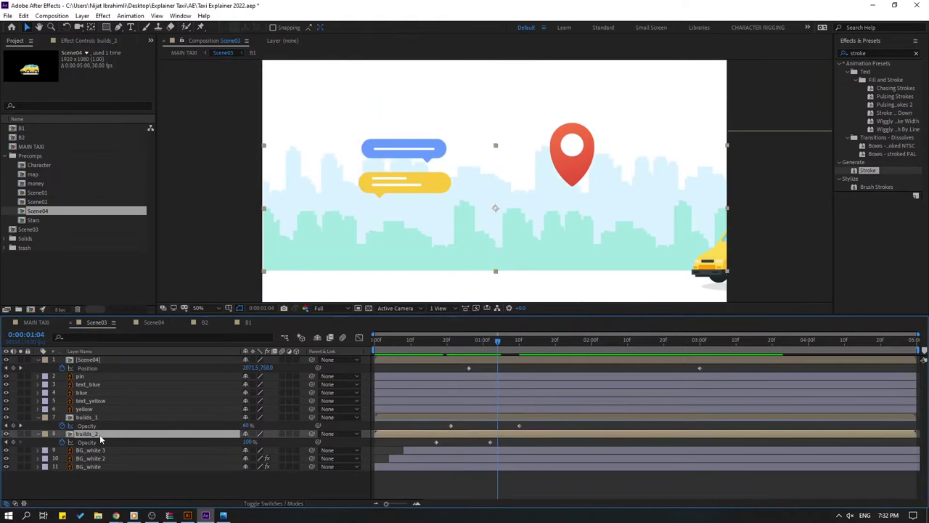
right_click(99, 435)
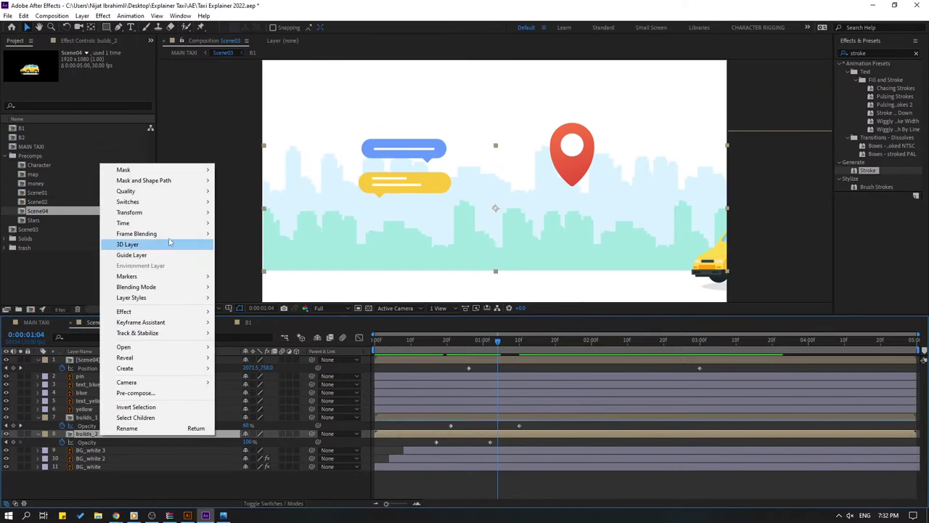
mouse_move(185, 224)
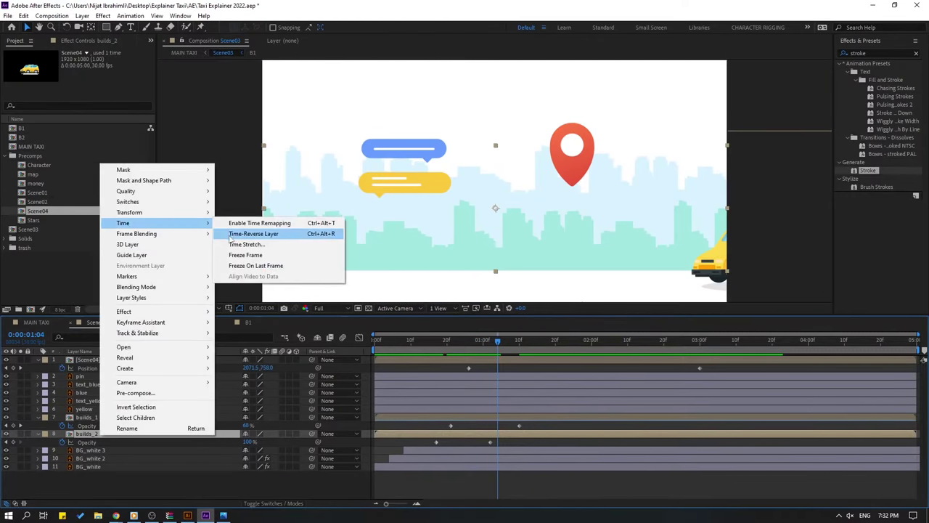
click(250, 234)
drag(883, 441, 455, 442)
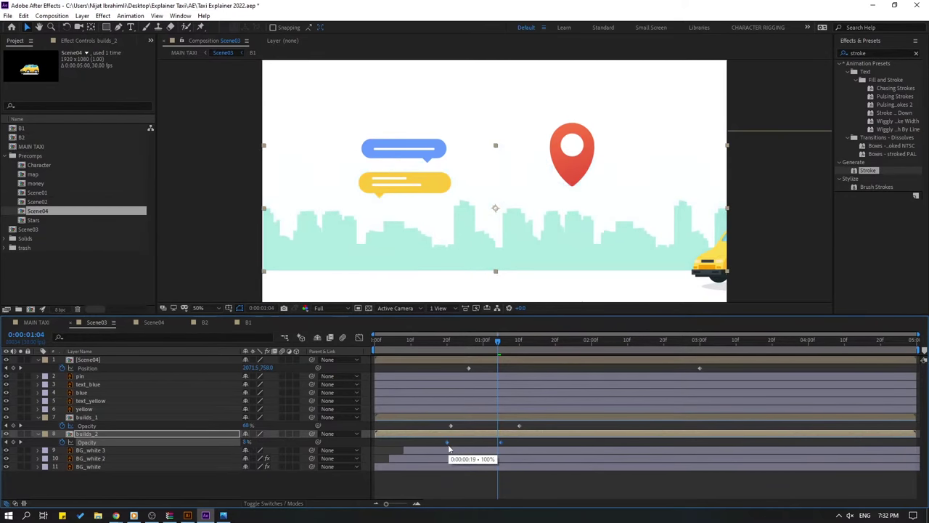
right_click(449, 443)
mouse_move(483, 438)
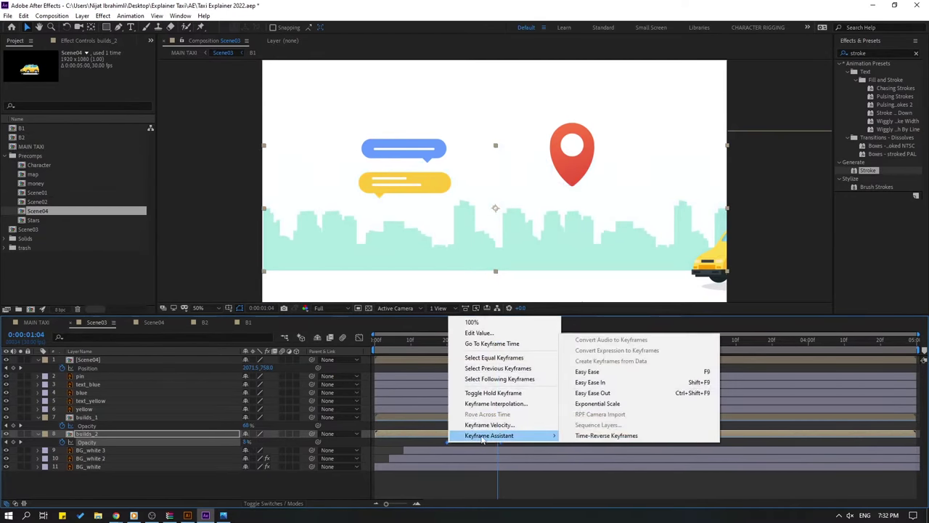
click(594, 435)
Preview the skyline fades, save Taxi Explainer 2022.aep, and select the Scene04 layer.
key(space)
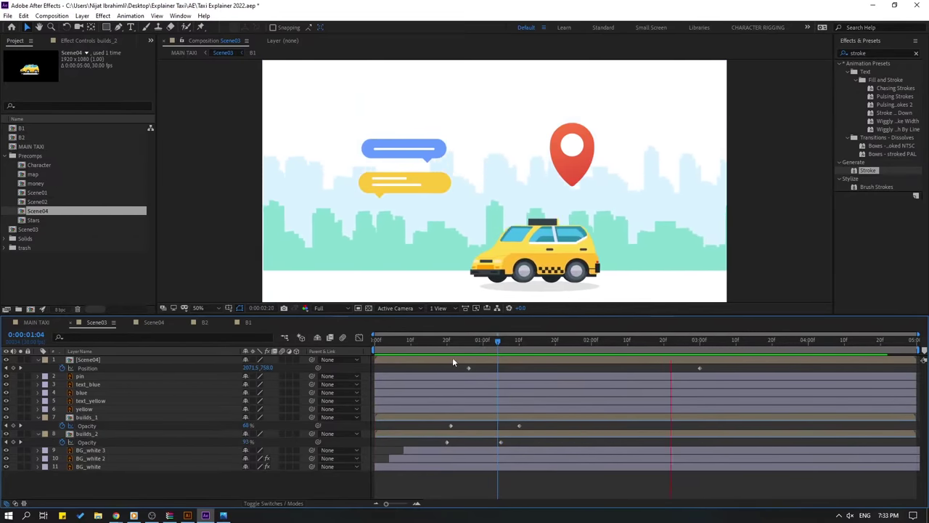
drag(446, 340, 647, 374)
key(ctrl+s)
drag(672, 345, 697, 341)
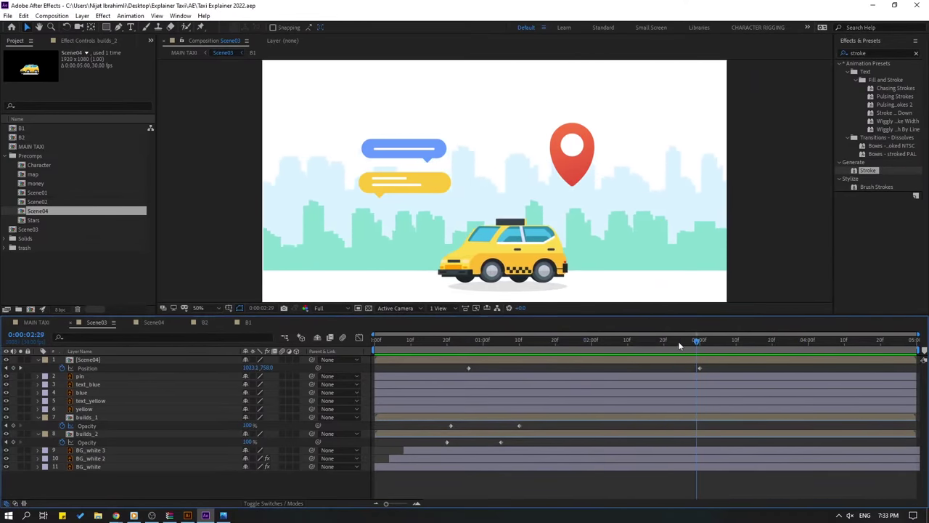
click(38, 417)
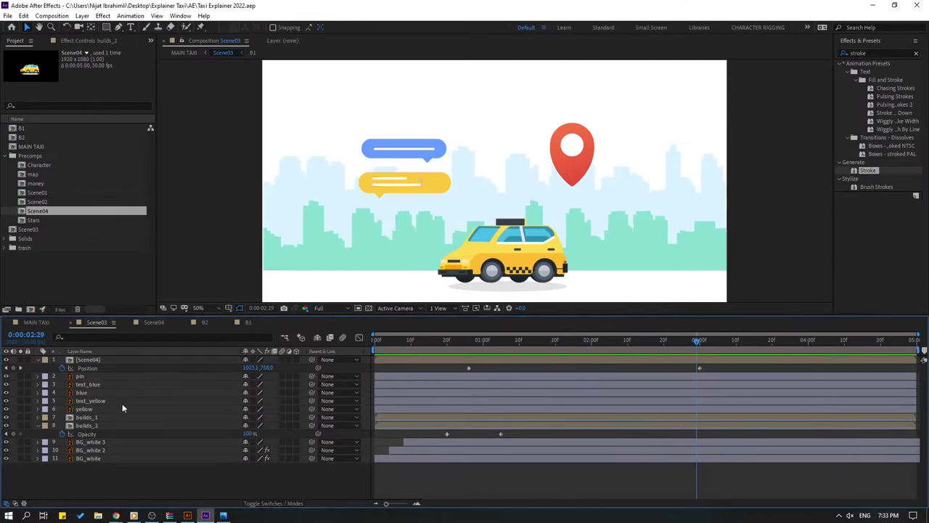
click(87, 366)
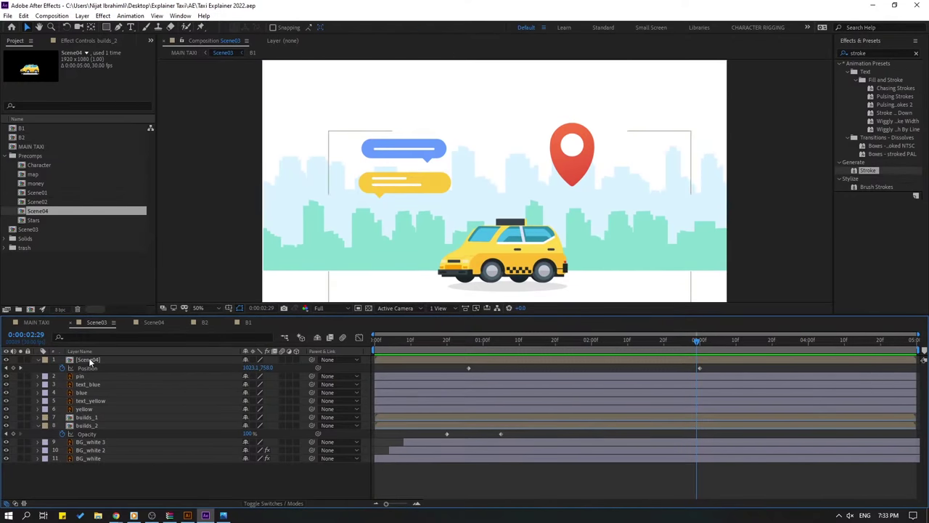
Open the Scene04 precomp, collapse the layer properties, and select the Car layer at frame 0.
double_click(89, 360)
click(494, 263)
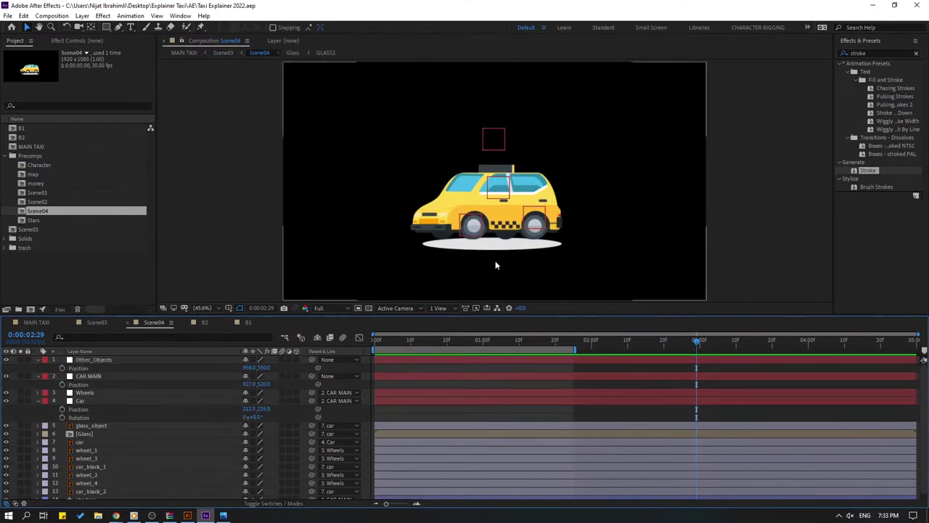
click(37, 401)
click(38, 376)
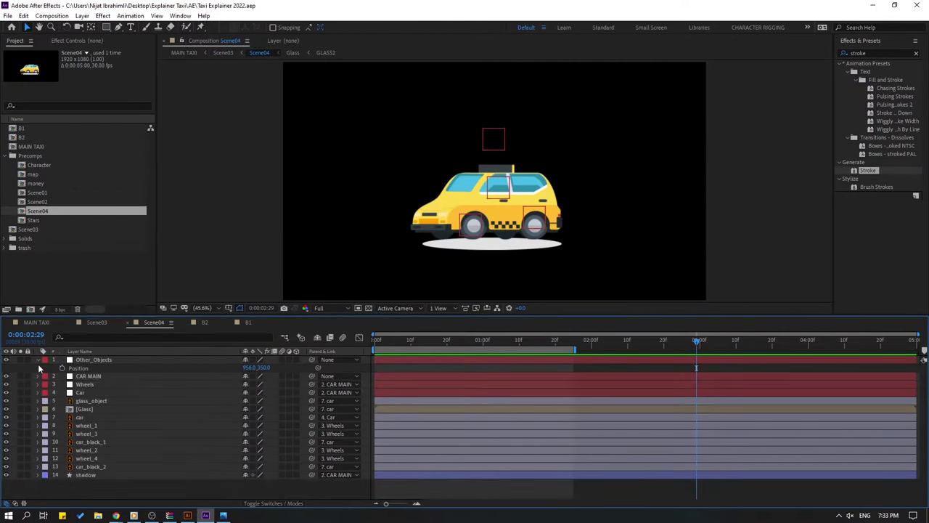
click(38, 360)
click(81, 384)
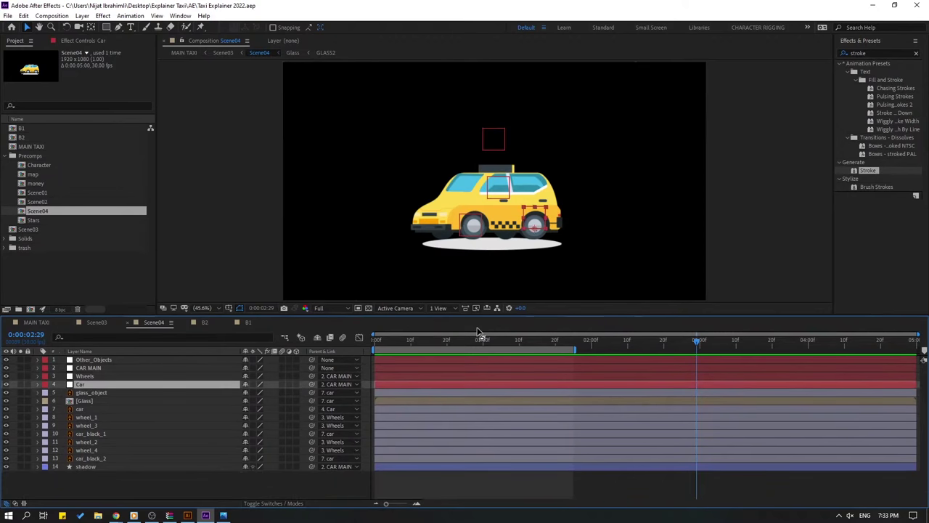
drag(459, 340, 344, 344)
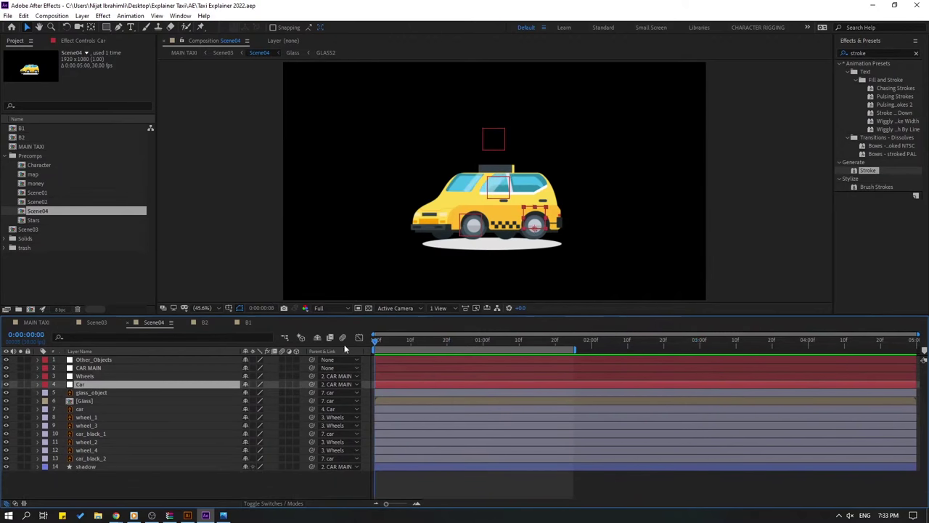
Key the Car's Position lower at frame 10 and restore the original position at frame 20.
key(p)
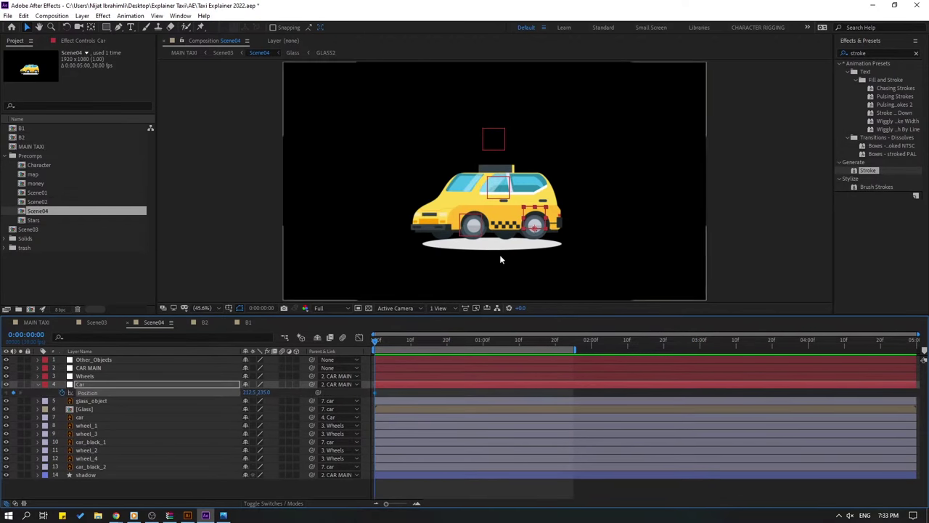
scroll(486, 262, up, 3)
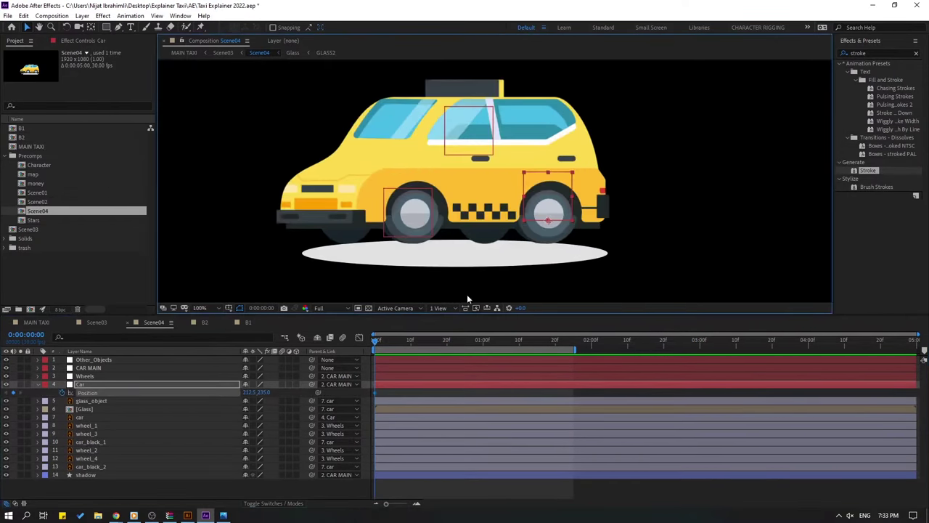
key(space)
drag(266, 392, 288, 407)
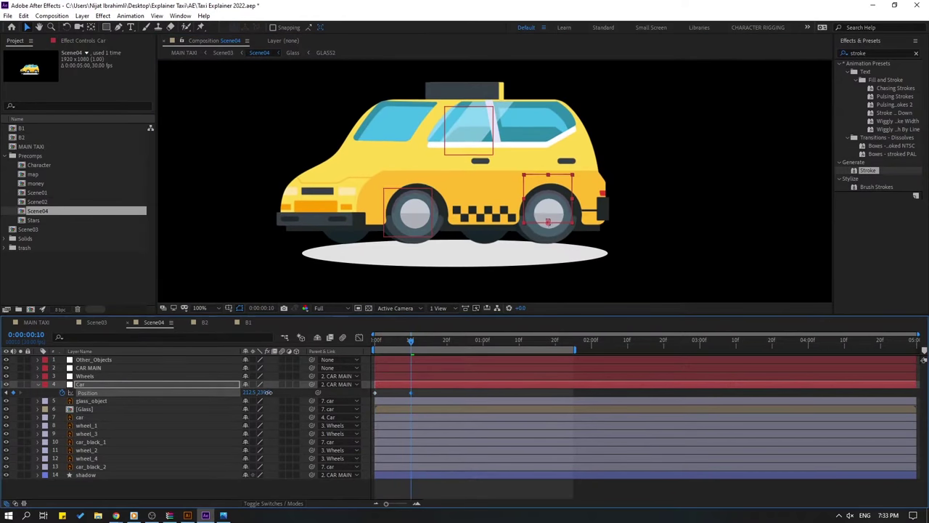
key(shift+Page_Down)
click(375, 393)
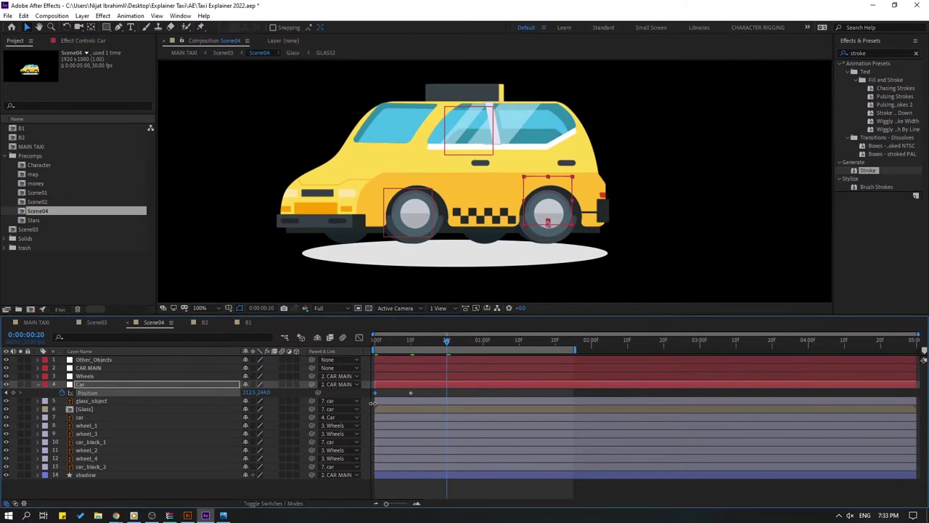
key(ctrl+c)
key(ctrl+v)
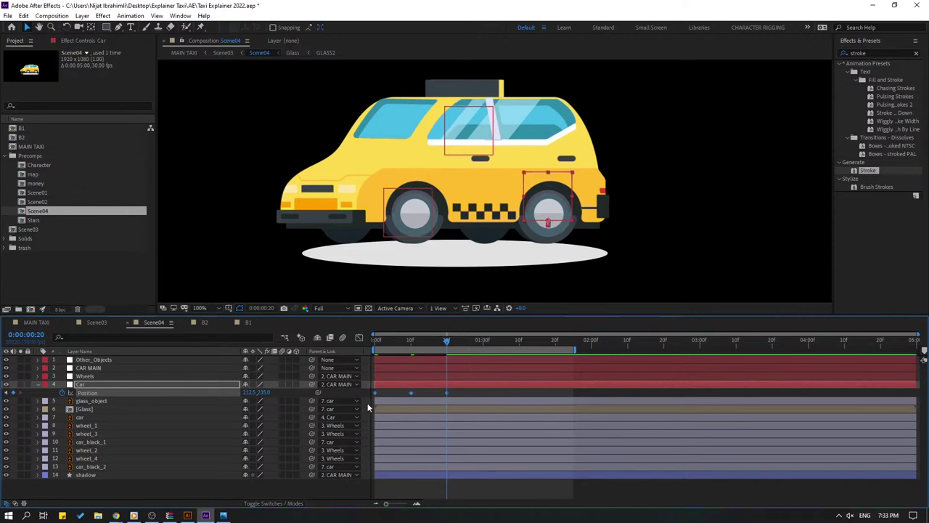
Apply Easy Ease to the Car layer's Position bounce keyframes.
right_click(376, 396)
mouse_move(421, 385)
click(508, 415)
Add a loopOutDuration(type = "cycle", duration = 0) expression to Position and preview the repeating bob.
alt+click(62, 393)
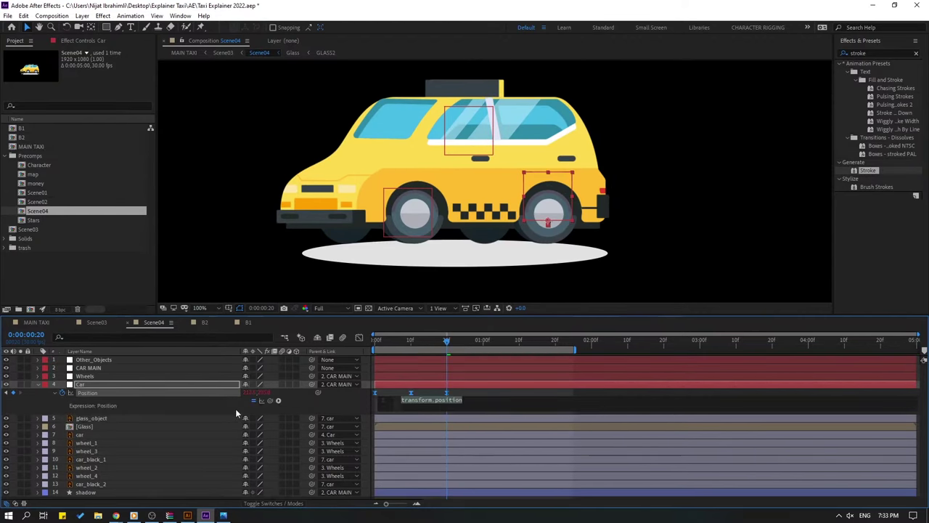
click(279, 401)
mouse_move(310, 352)
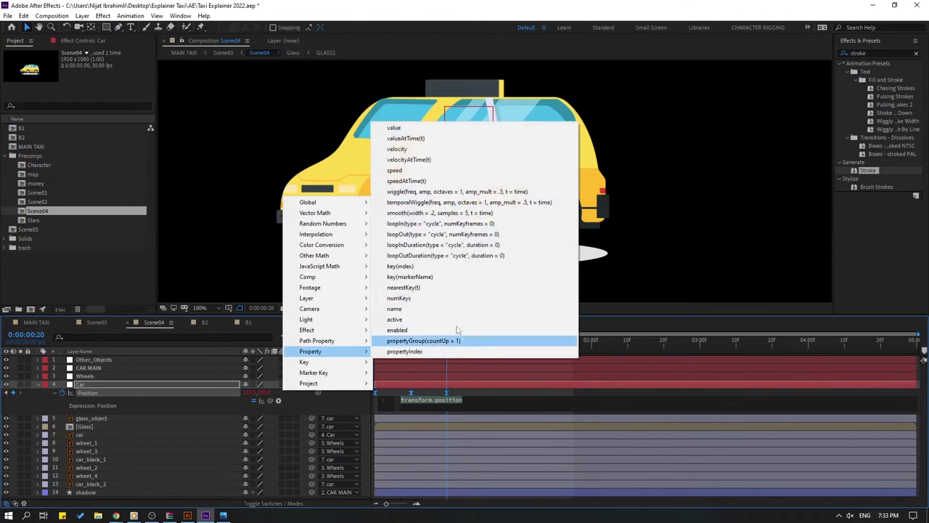
click(502, 263)
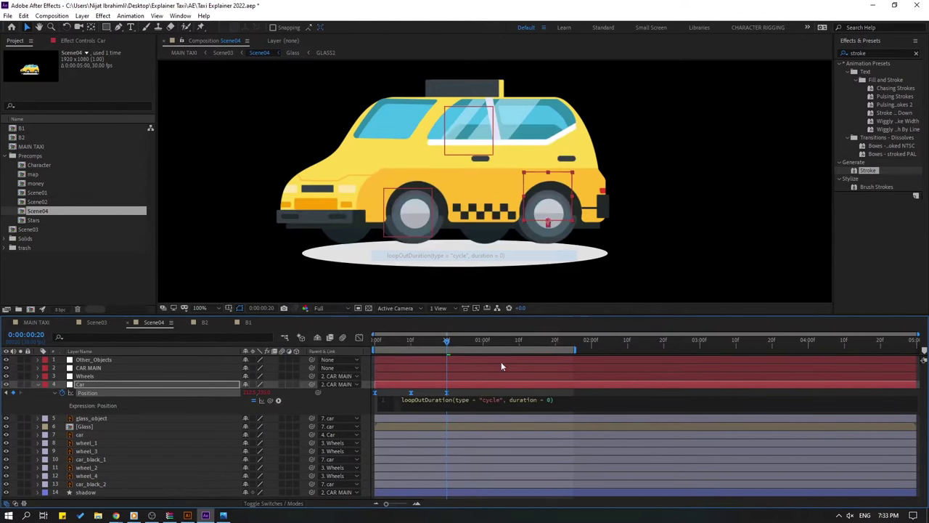
click(471, 387)
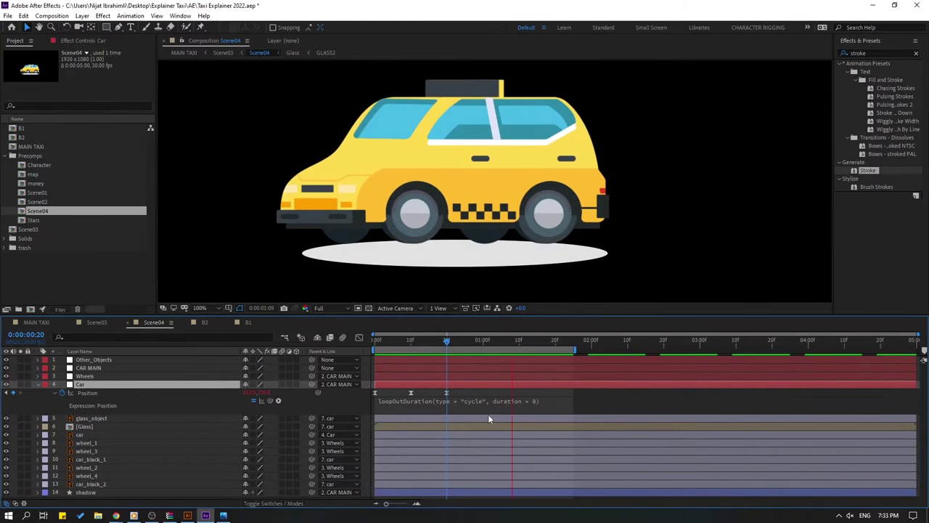
click(456, 392)
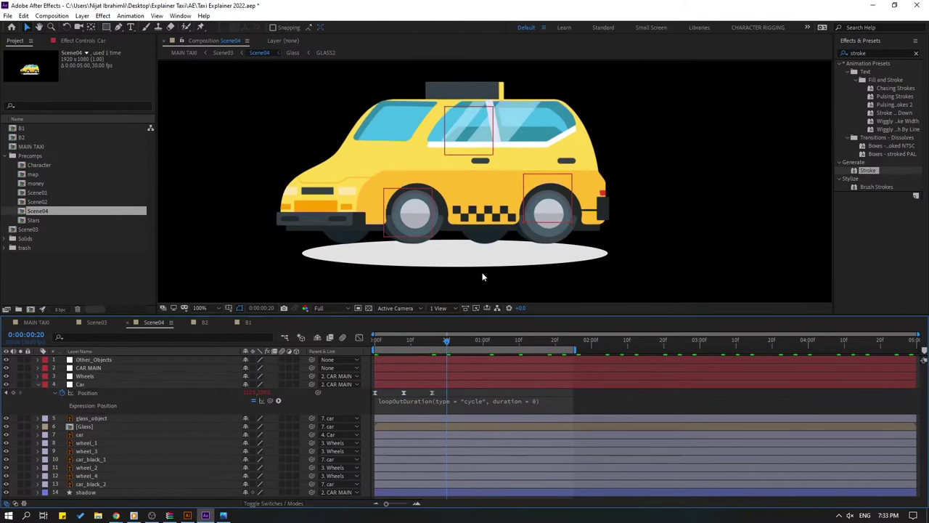
scroll(622, 273, down, 2)
key(space)
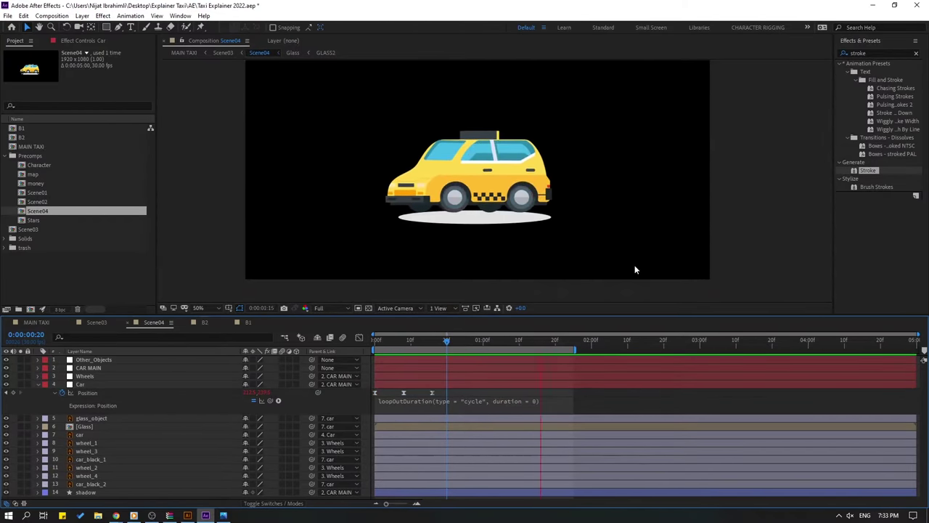
key(space)
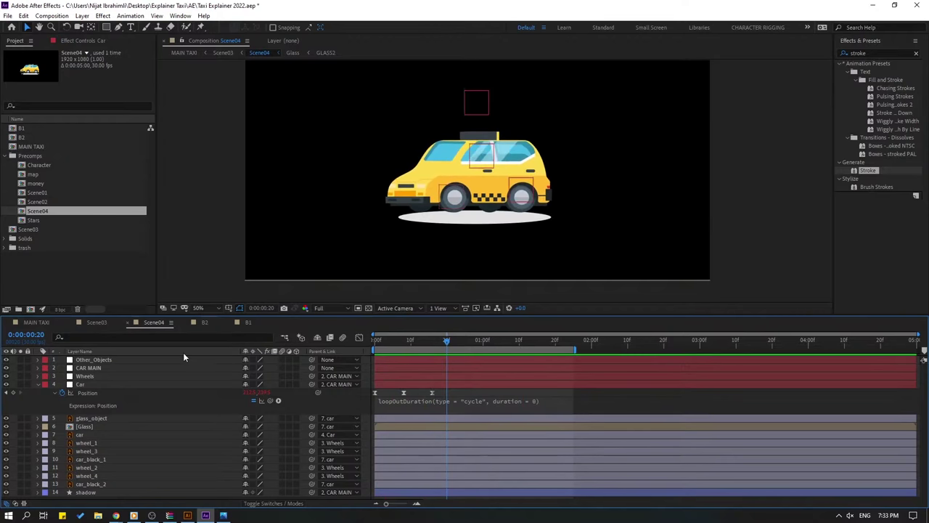
Preview the taxi's motion in the Scene03 composition.
click(96, 322)
key(space)
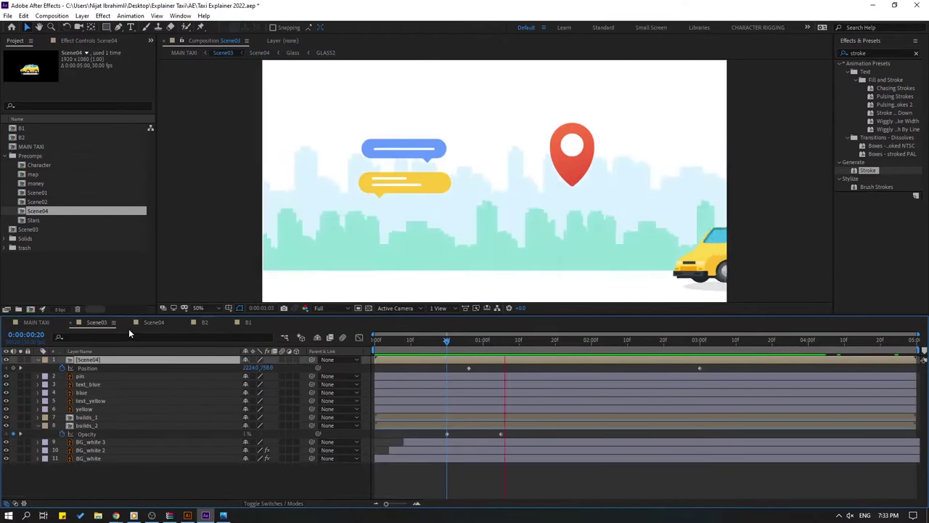
key(space)
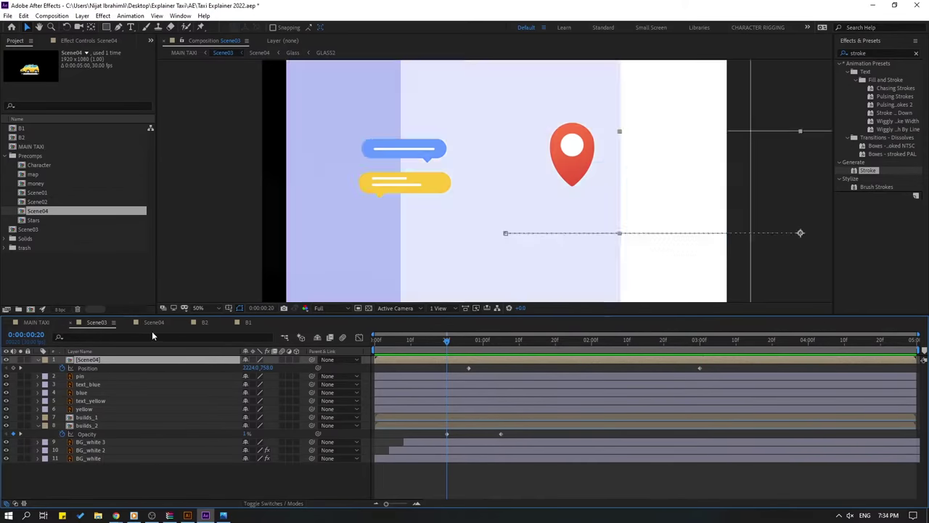
key(space)
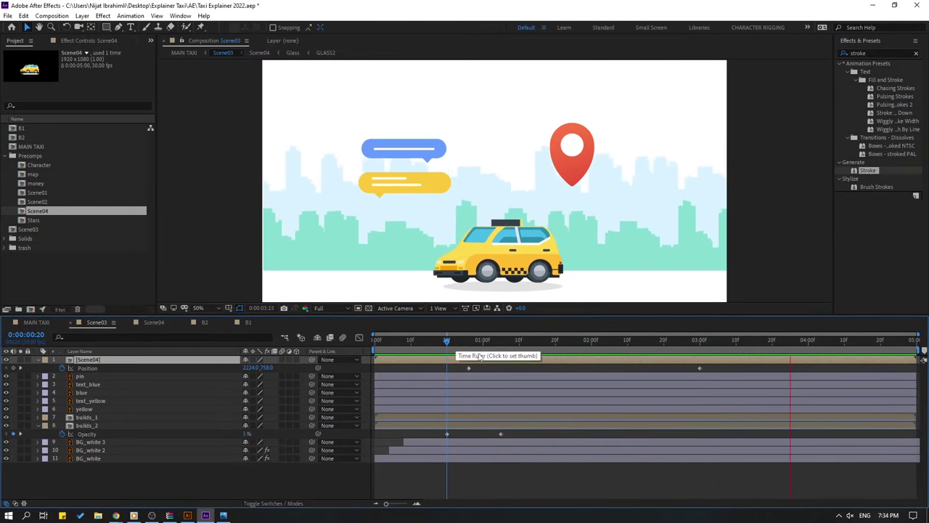
key(space)
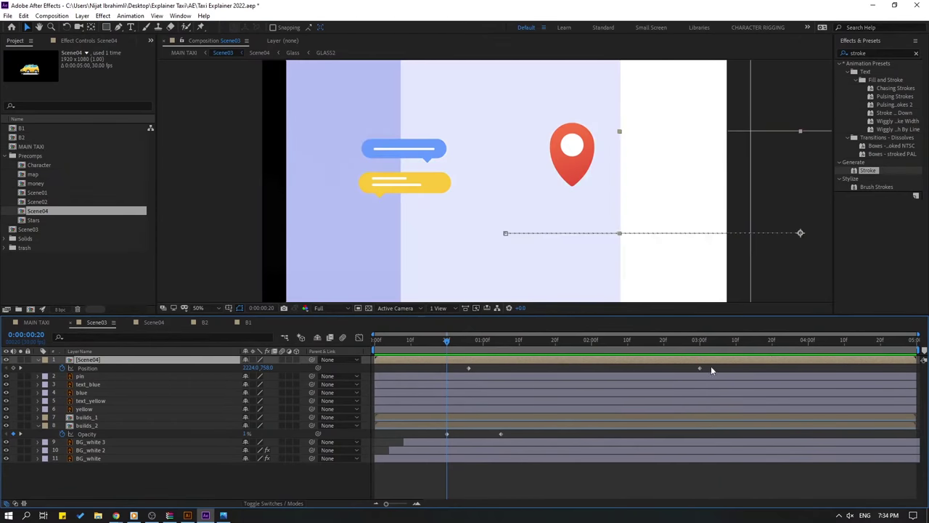
Easy Ease the taxi's Position keyframes and shift both slightly earlier.
drag(711, 371, 469, 372)
right_click(472, 372)
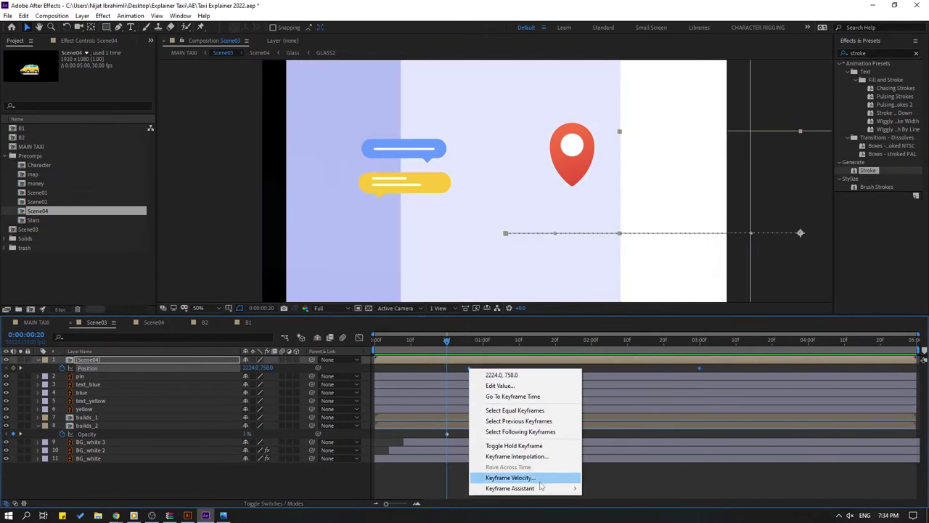
mouse_move(539, 489)
click(608, 426)
key(space)
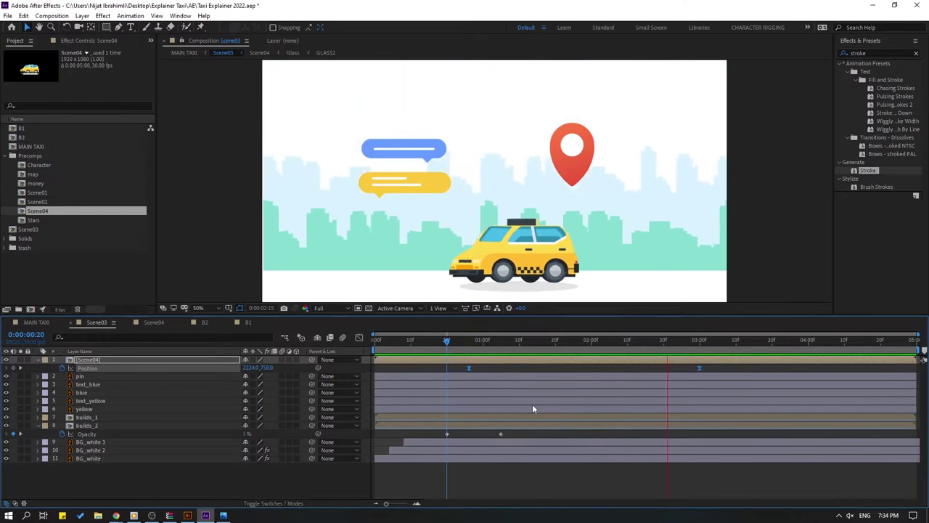
click(686, 340)
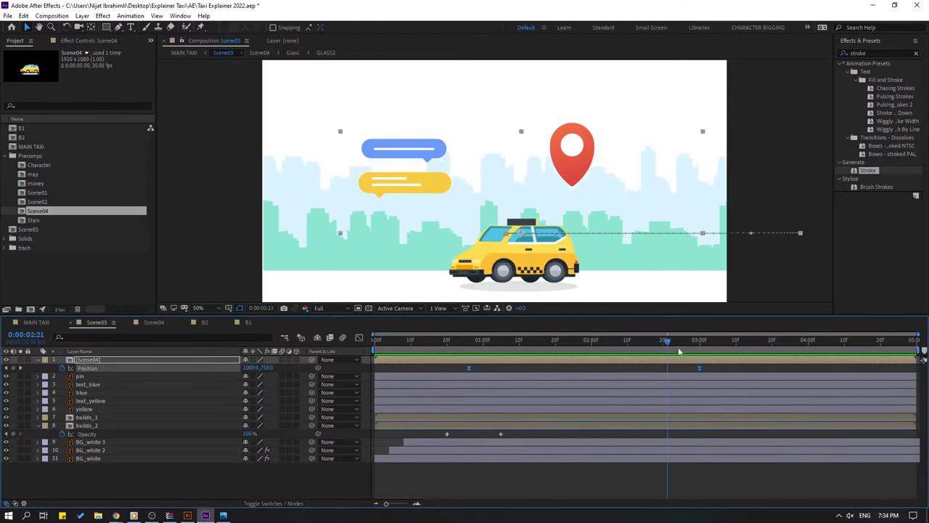
drag(698, 369, 641, 373)
Add a Position keyframe at 4:09 that slides the taxi off-screen to the left, then preview.
click(606, 340)
key(space)
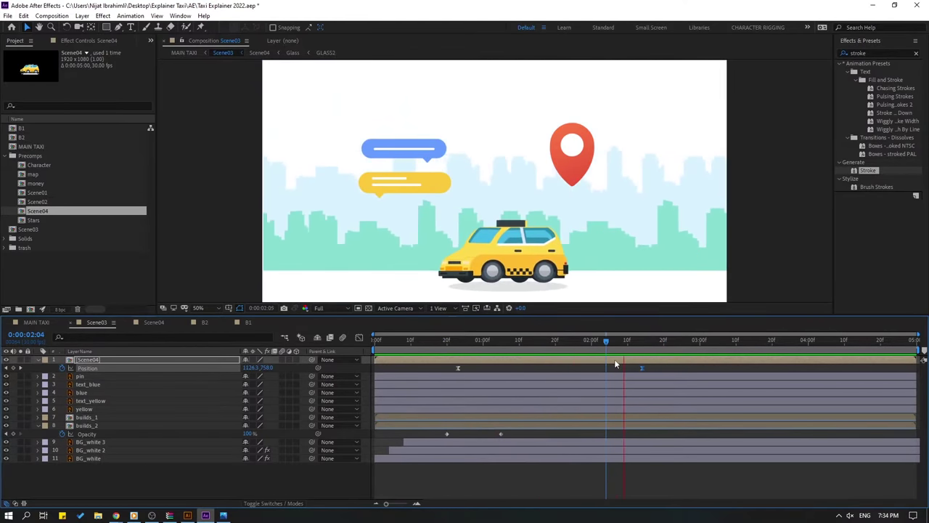
drag(685, 349, 724, 350)
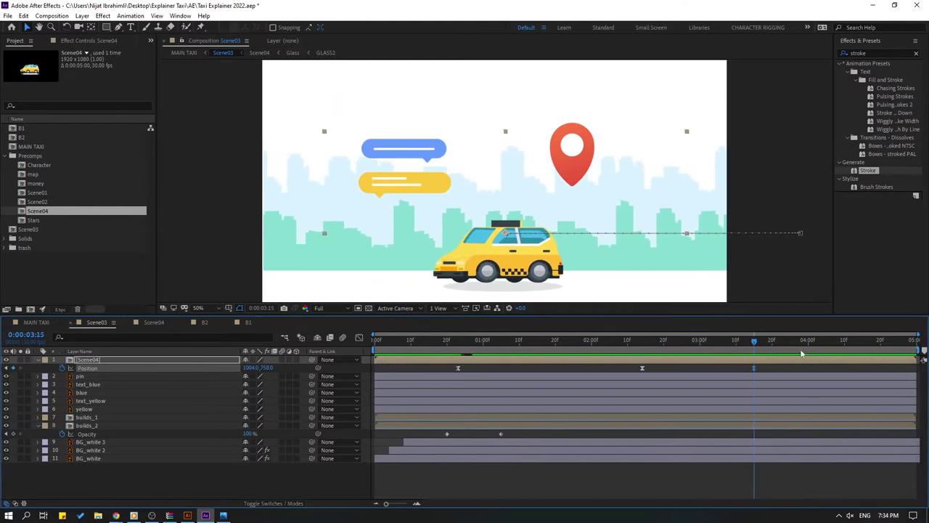
click(842, 340)
drag(251, 371, 195, 372)
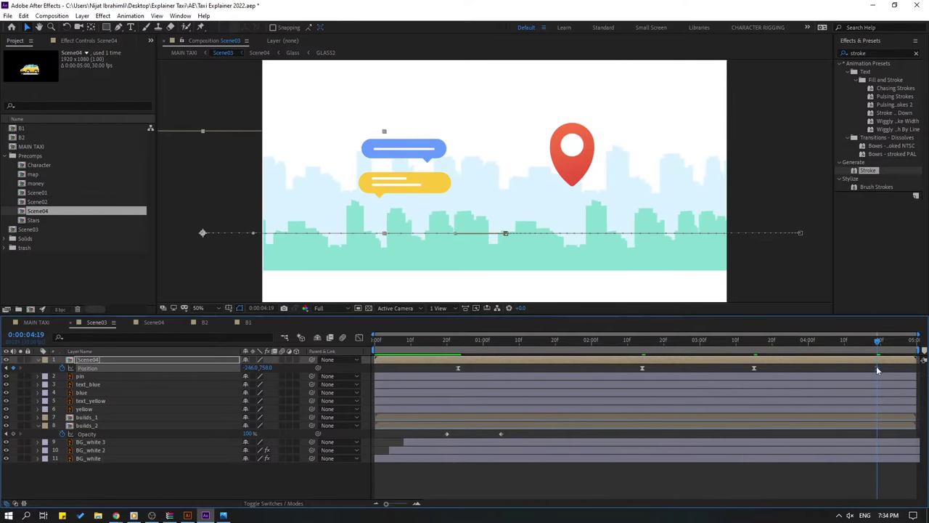
key(space)
click(897, 342)
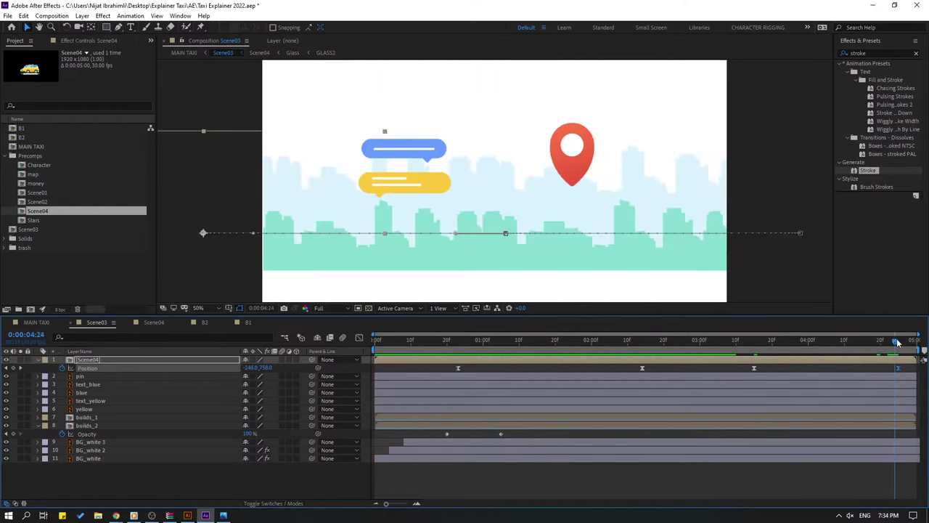
key(space)
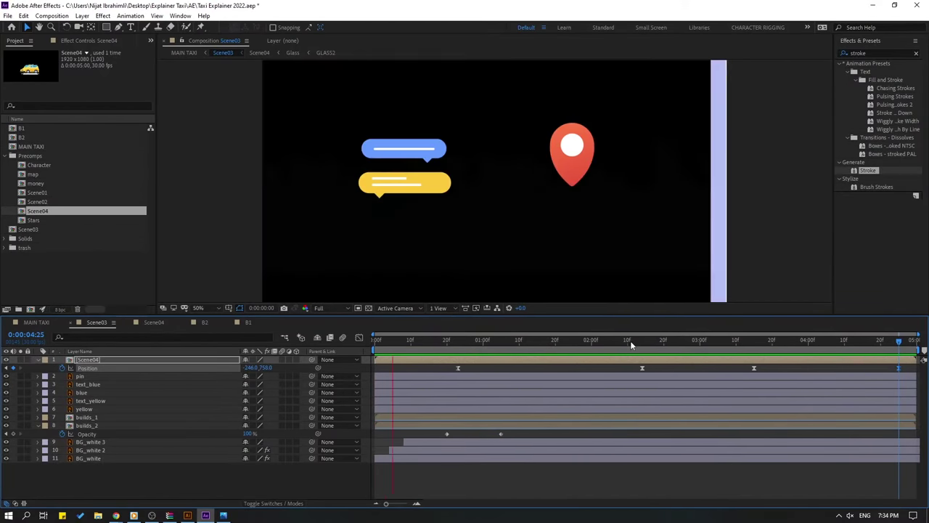
drag(631, 340, 747, 340)
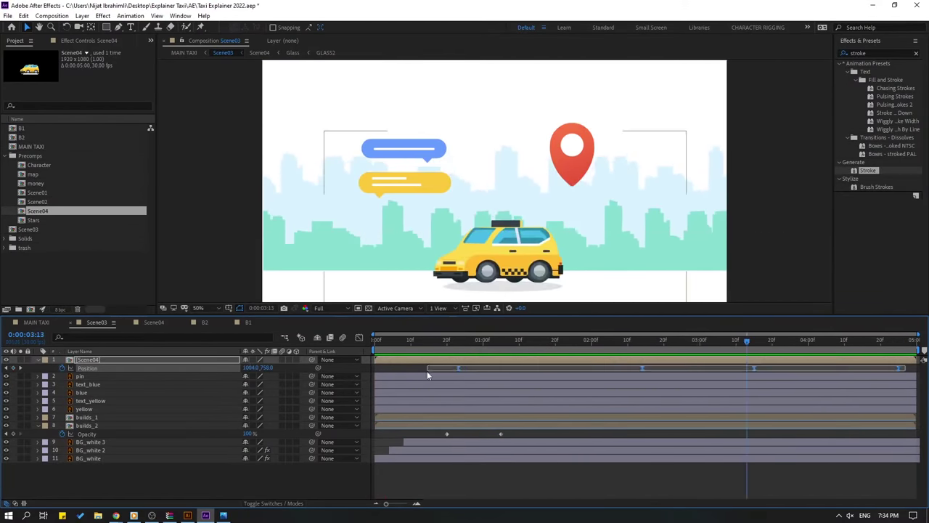
click(359, 337)
Drag the end keyframes' influence handles to sharpen the taxi's departure speed peak.
drag(459, 340, 698, 341)
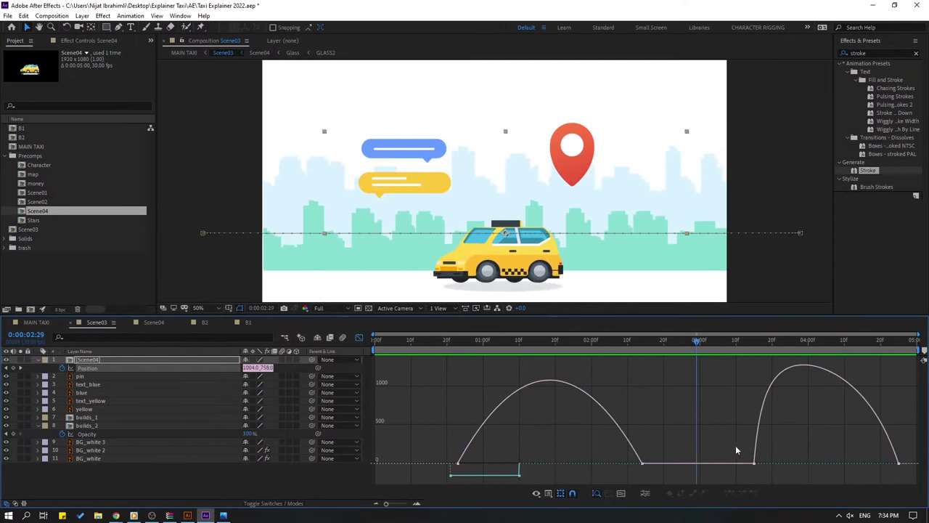
drag(913, 454, 838, 470)
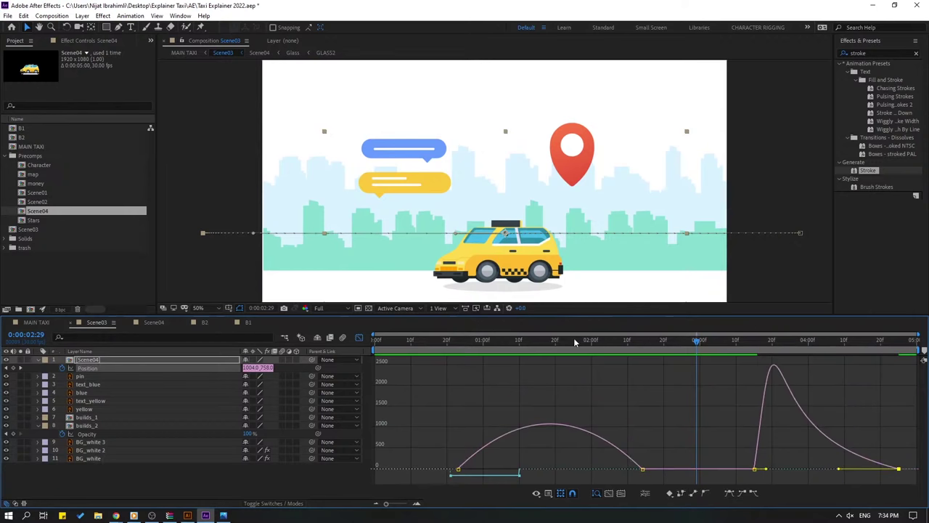
key(space)
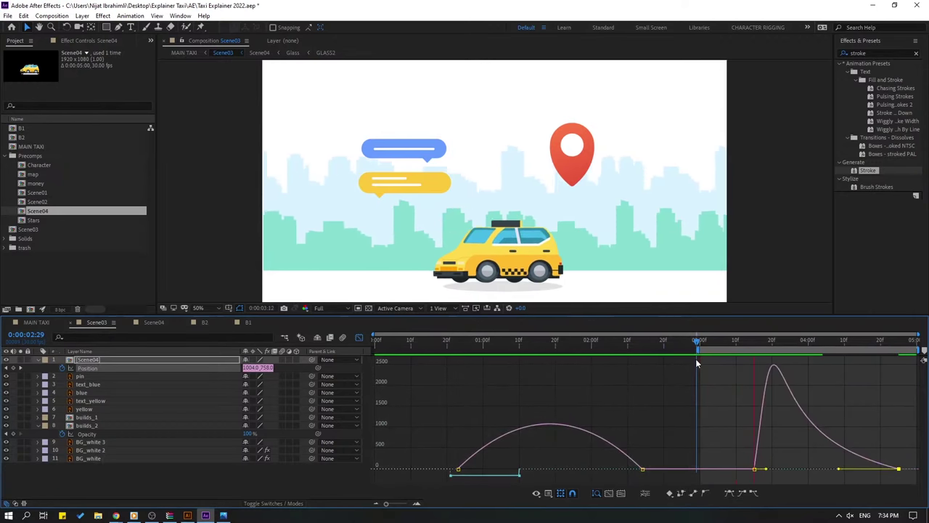
key(space)
drag(764, 469, 792, 472)
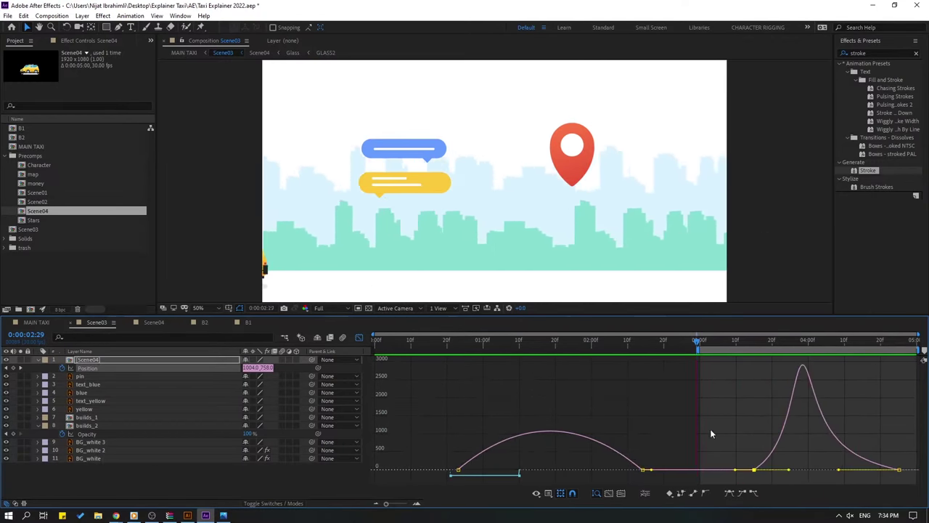
key(space)
drag(839, 471, 869, 466)
drag(793, 469, 813, 469)
key(space)
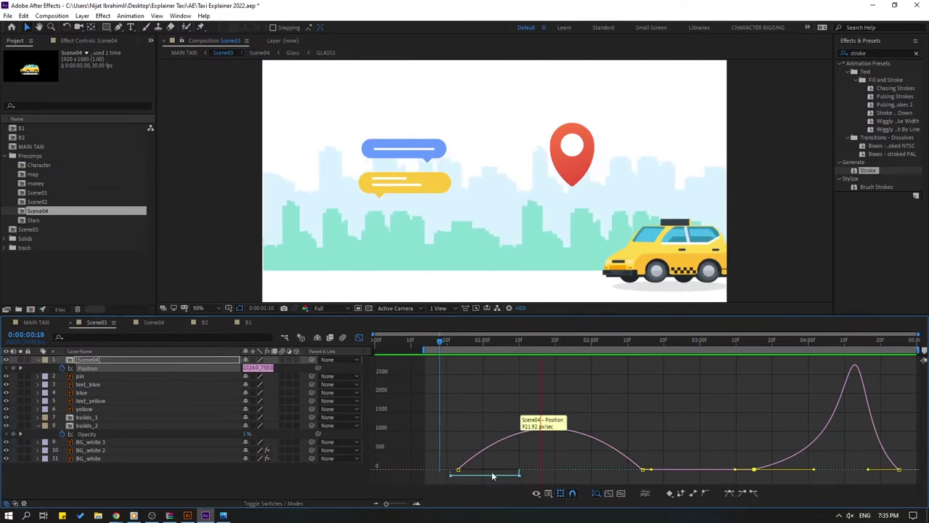
Sharpen the arrival speed bump before the stop keyframe and preview the reshaped motion.
click(642, 470)
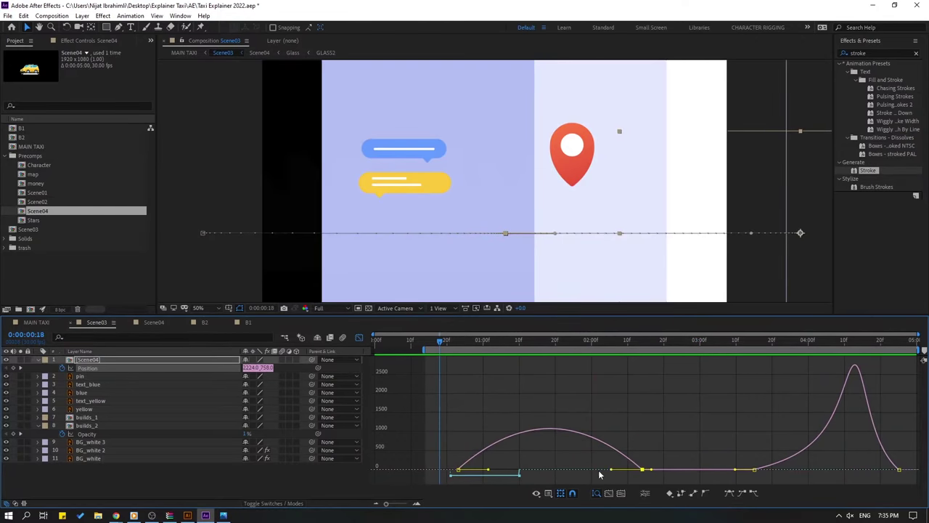
drag(612, 469, 565, 470)
key(space)
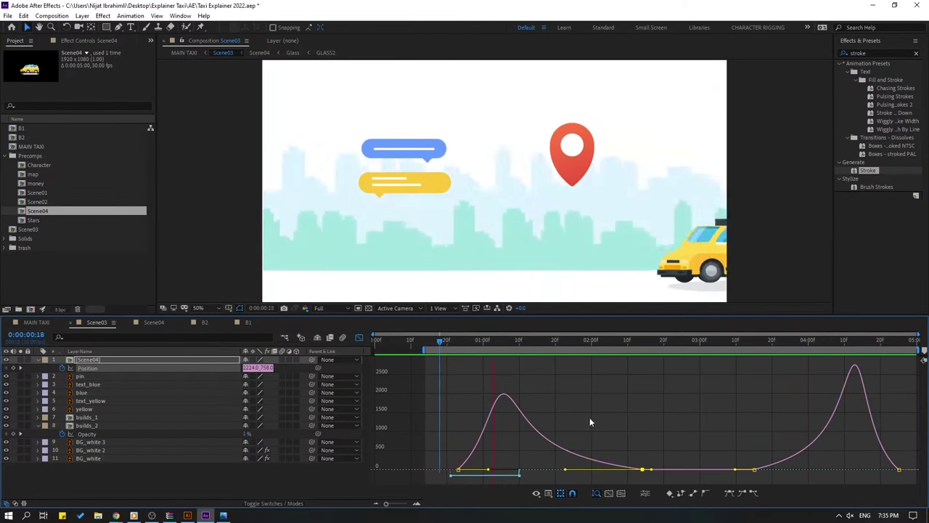
key(space)
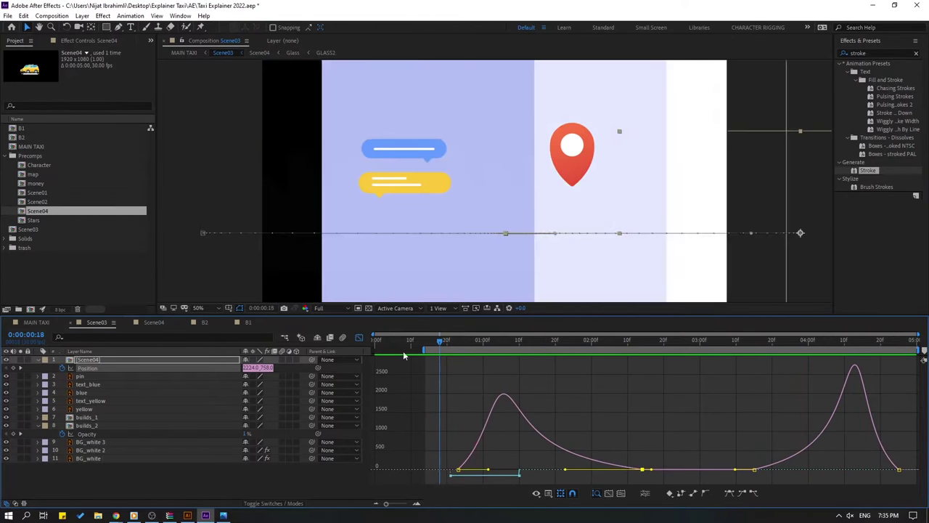
click(358, 338)
drag(418, 340, 590, 337)
key(space)
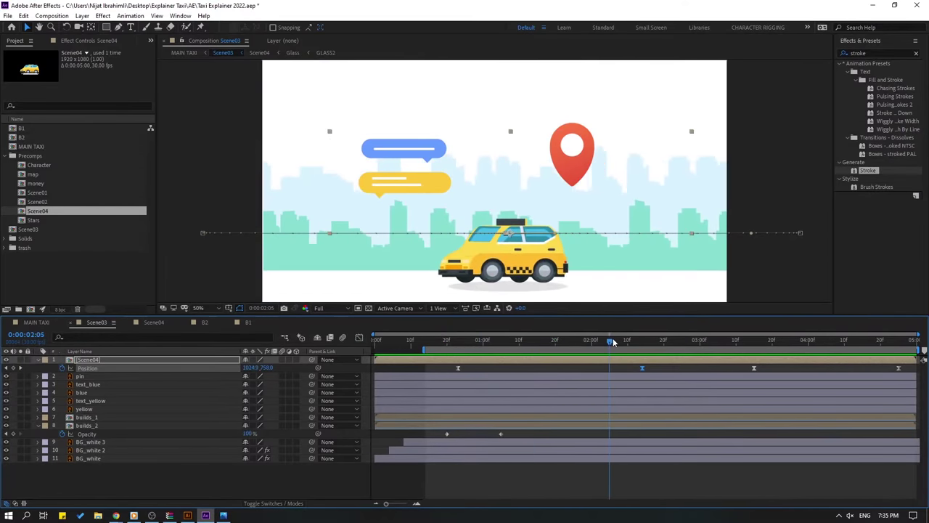
Delete the Other_Objects layer from the Scene04 composition.
click(149, 325)
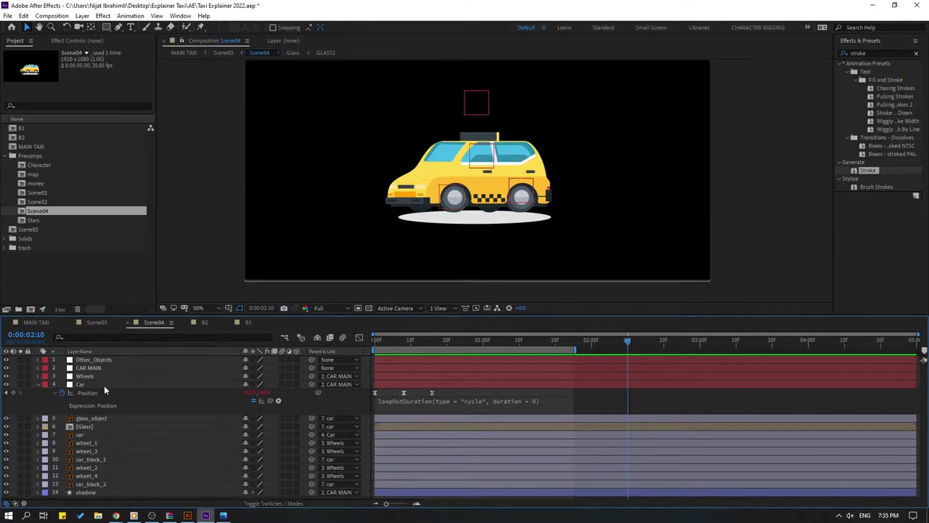
click(90, 360)
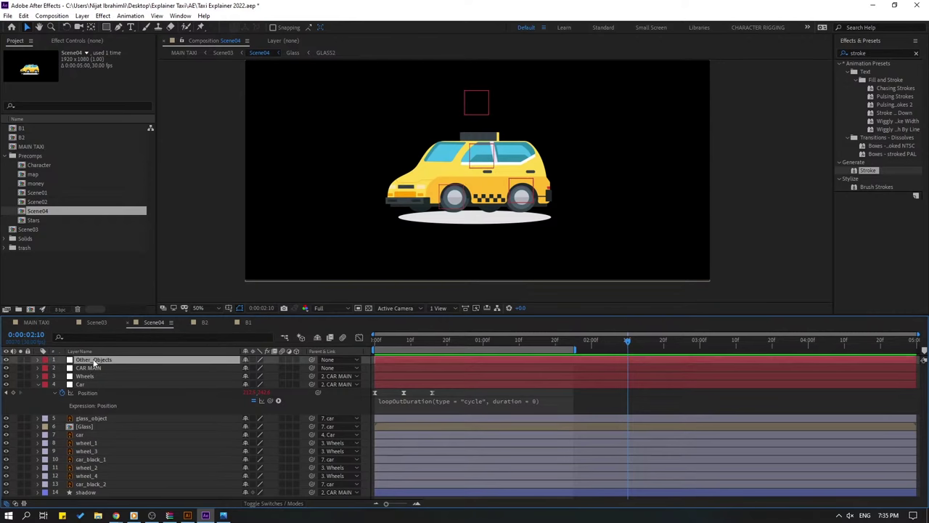
mouse_move(487, 107)
mouse_down()
mouse_move(499, 99)
mouse_move(481, 113)
mouse_move(497, 110)
mouse_up()
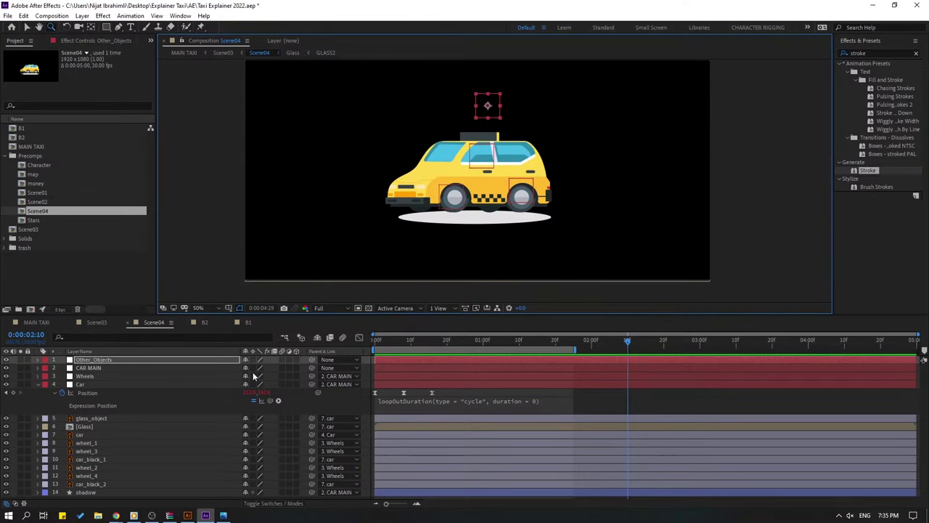
key(Delete)
key(End)
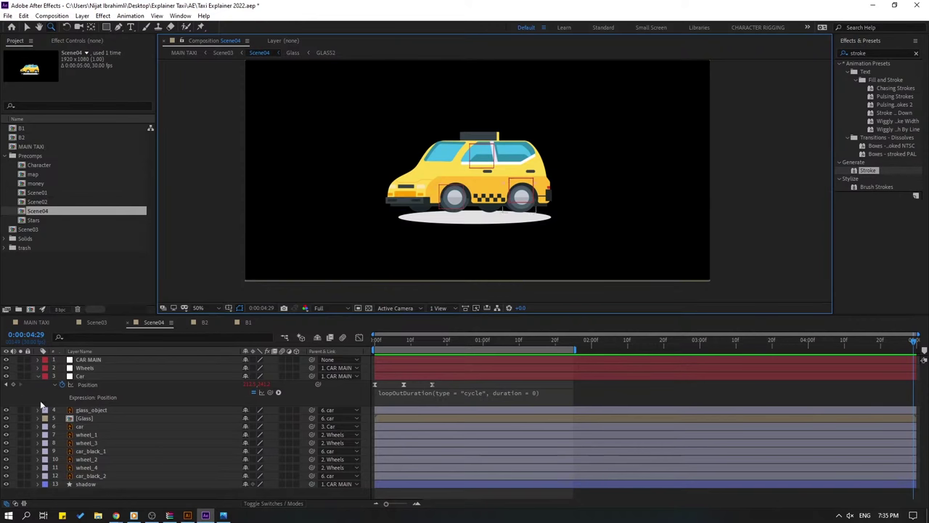
Draw an ellipse over the front wheel's hub with the Ellipse tool.
click(38, 376)
scroll(479, 169, up, 6)
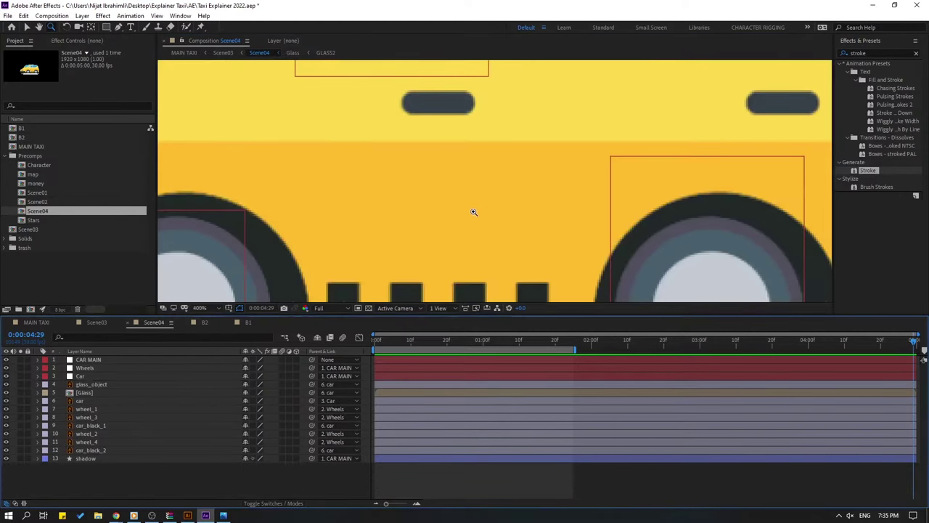
click(27, 26)
scroll(349, 72, down, 5)
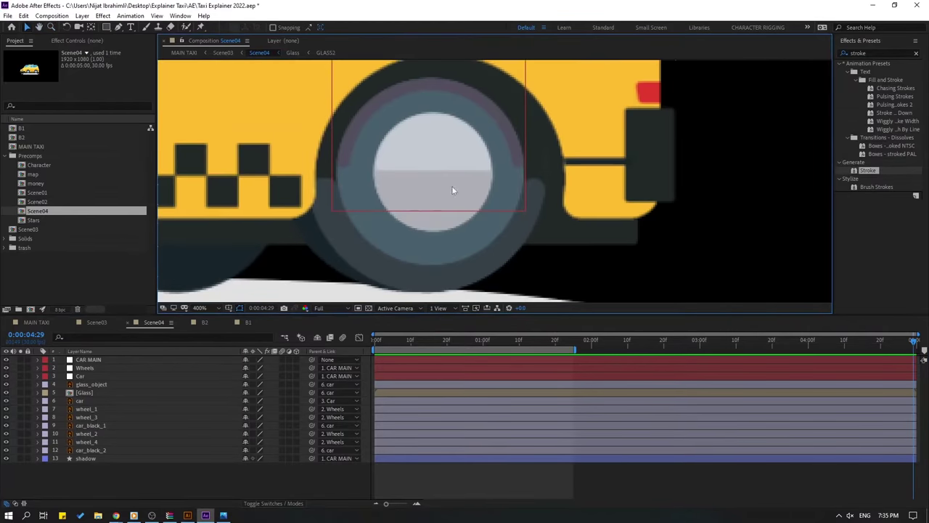
mouse_move(108, 28)
mouse_down()
mouse_move(127, 56)
mouse_move(135, 49)
mouse_up()
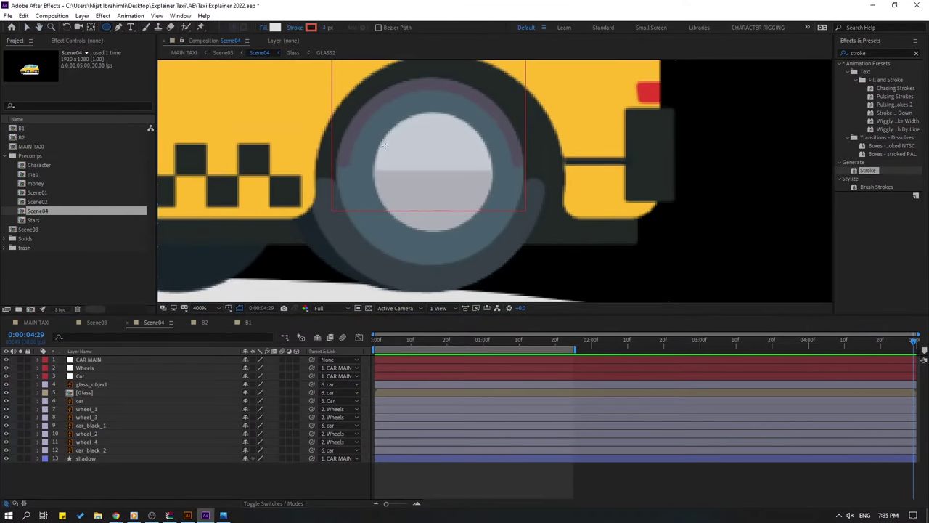
drag(362, 107, 499, 245)
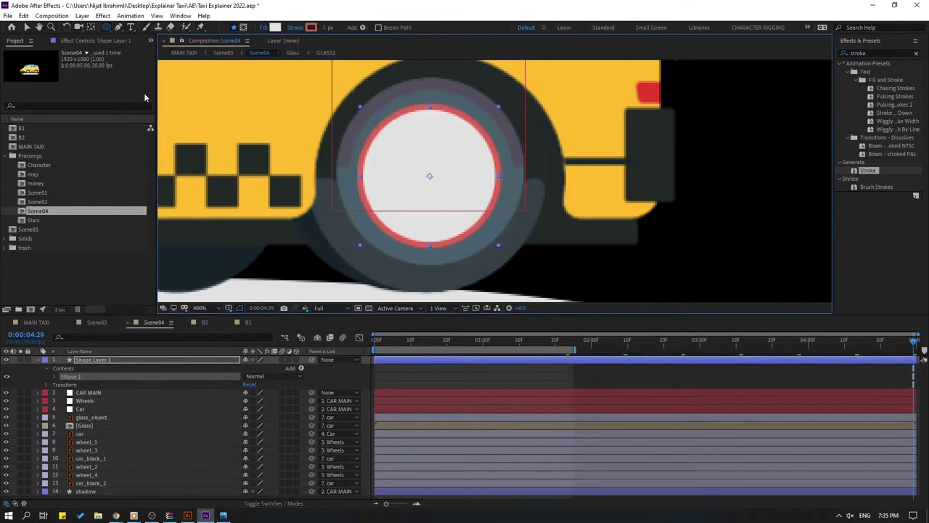
click(26, 27)
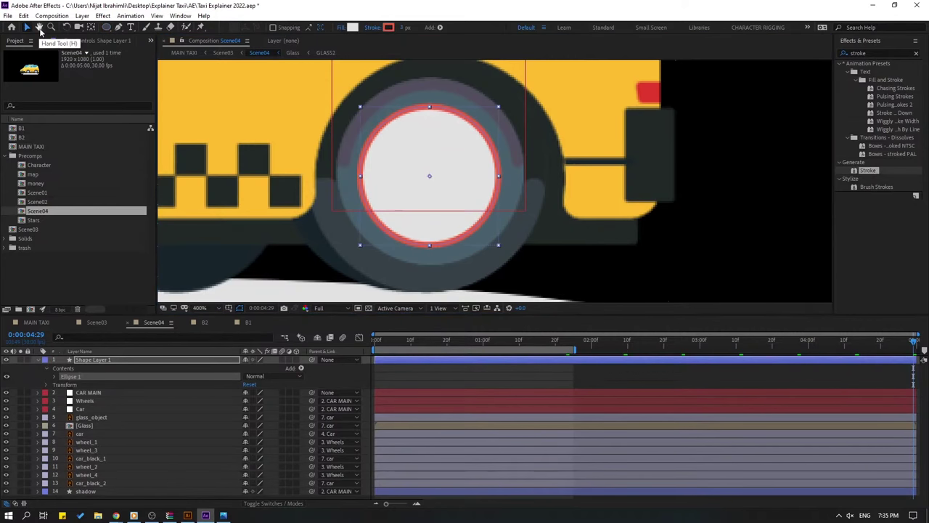
Set the circle's fill to None and its stroke colour to white.
click(341, 27)
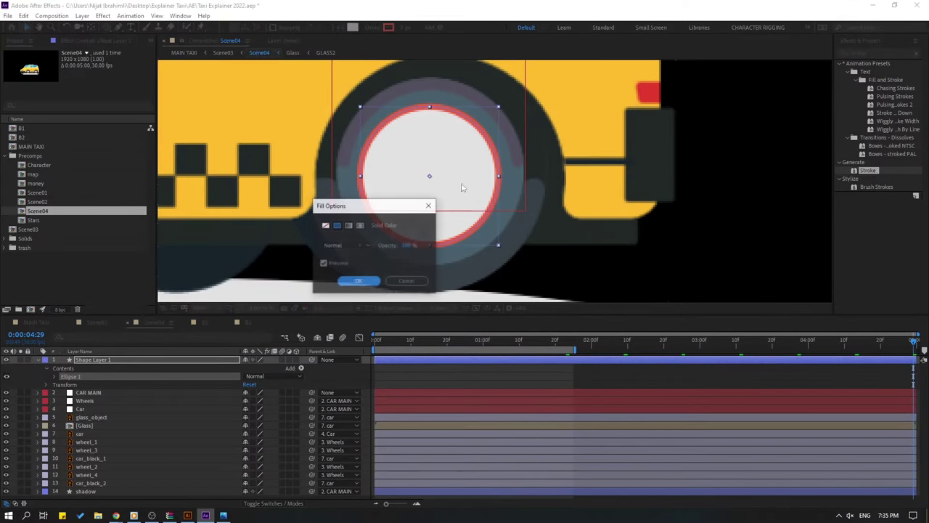
click(326, 226)
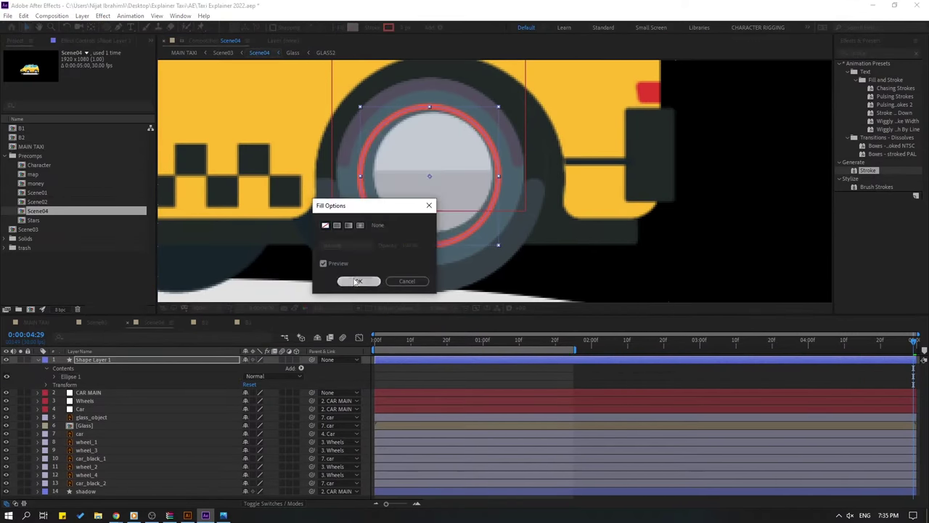
click(359, 281)
click(388, 28)
drag(392, 355, 317, 337)
click(566, 338)
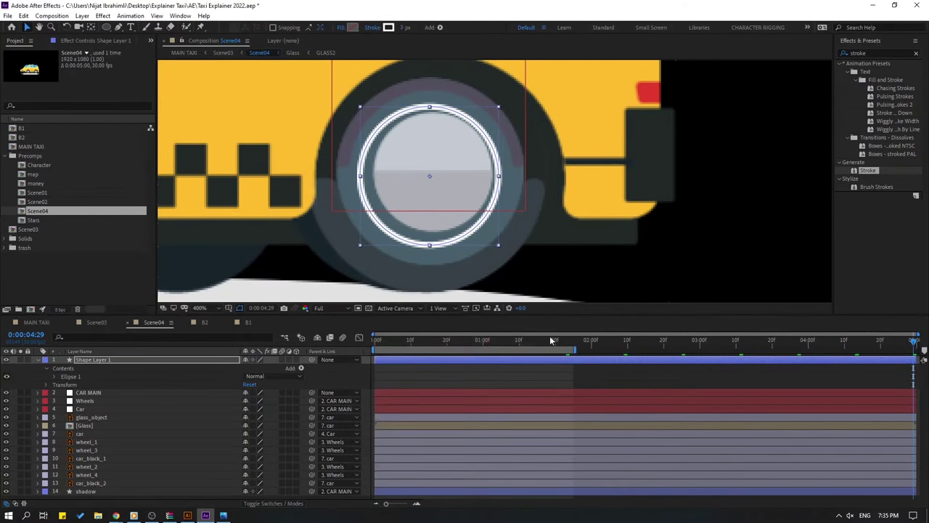
Add Dashes to Ellipse 1's Stroke 1, set Round Cap, and centre the ring on the hub.
click(53, 376)
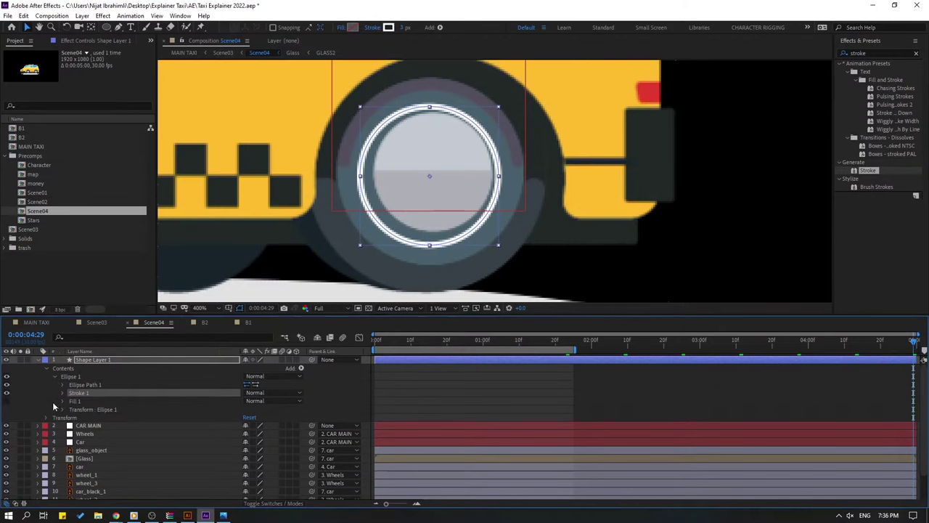
click(63, 393)
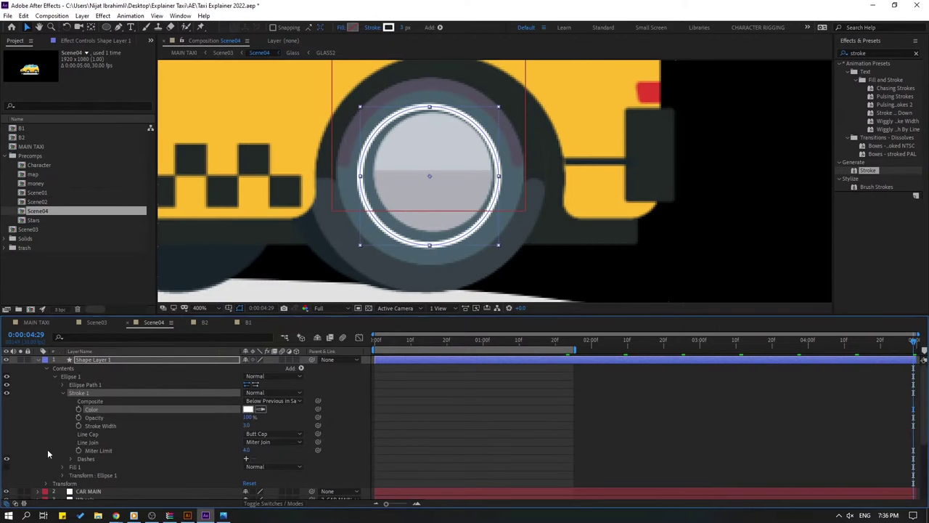
scroll(69, 450, down, 1)
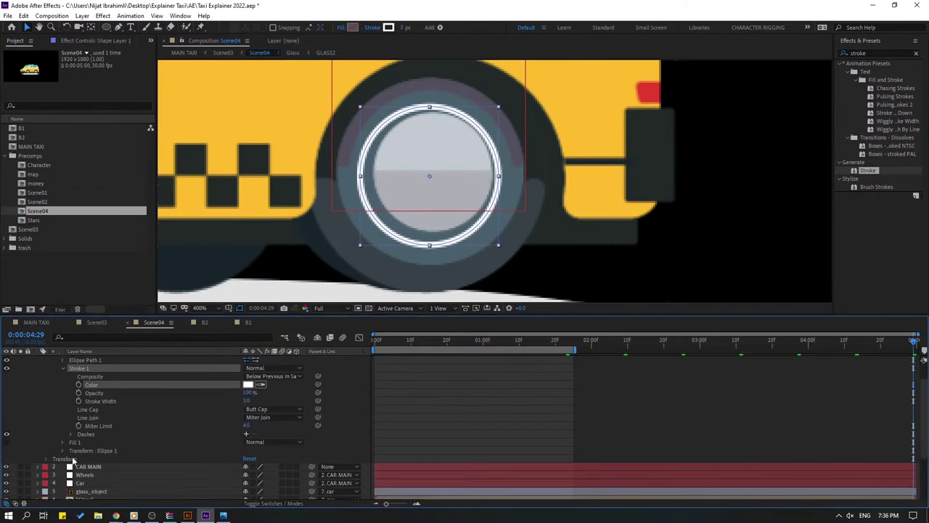
click(246, 436)
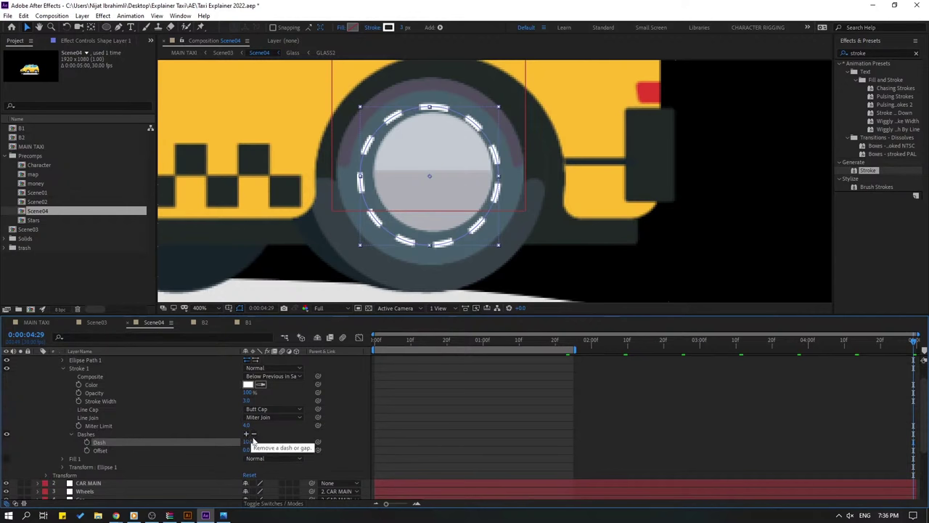
click(250, 411)
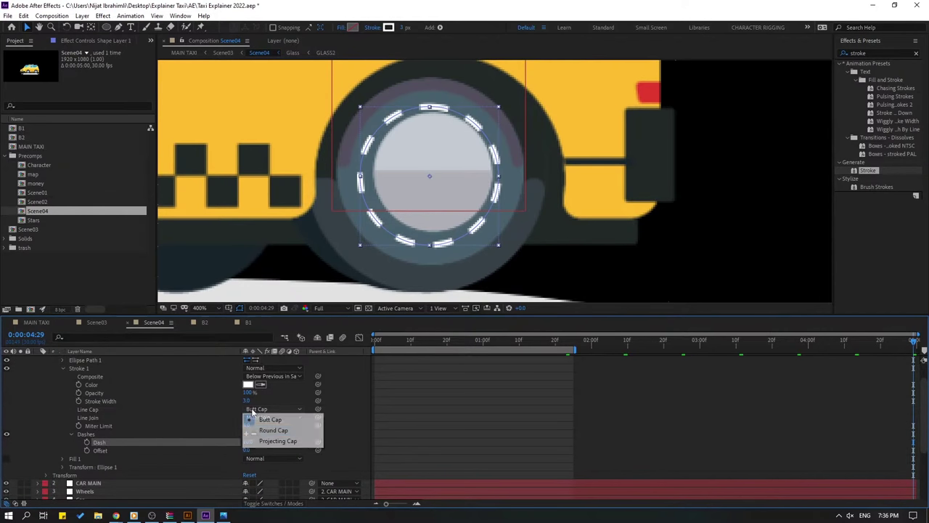
click(260, 428)
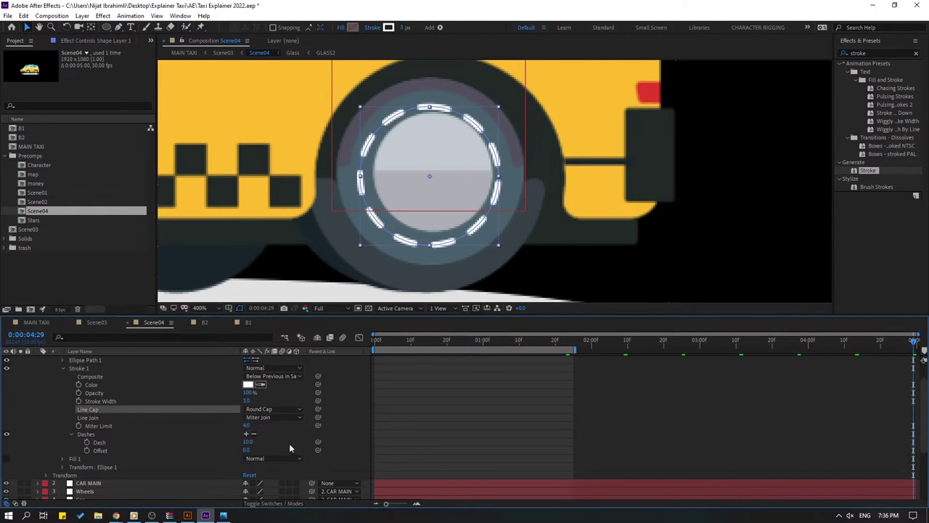
drag(429, 177, 432, 172)
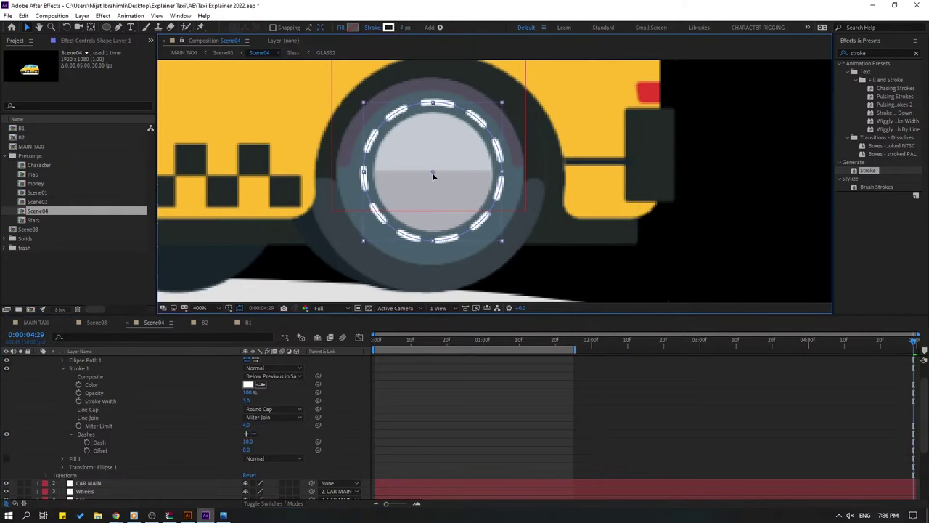
drag(247, 450, 349, 346)
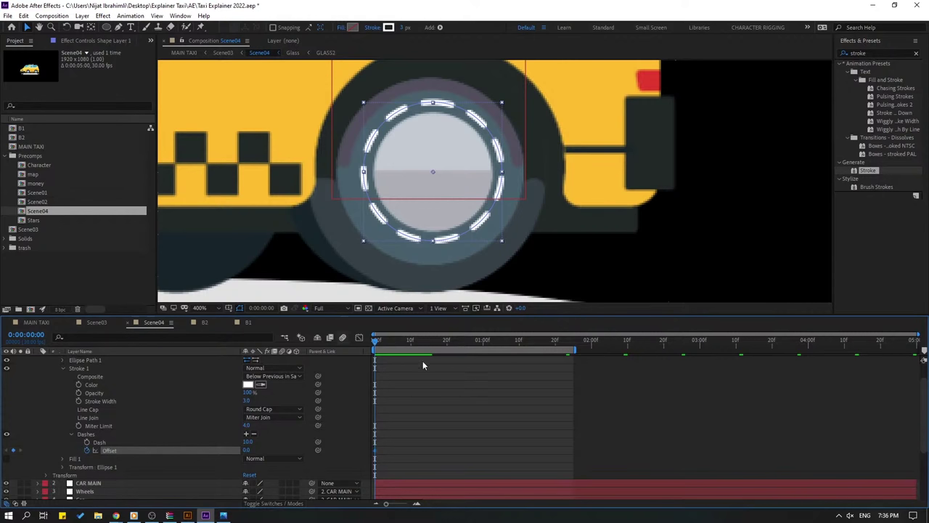
Raise the dash offset at the scene's end and extend the work area to the end.
key(space)
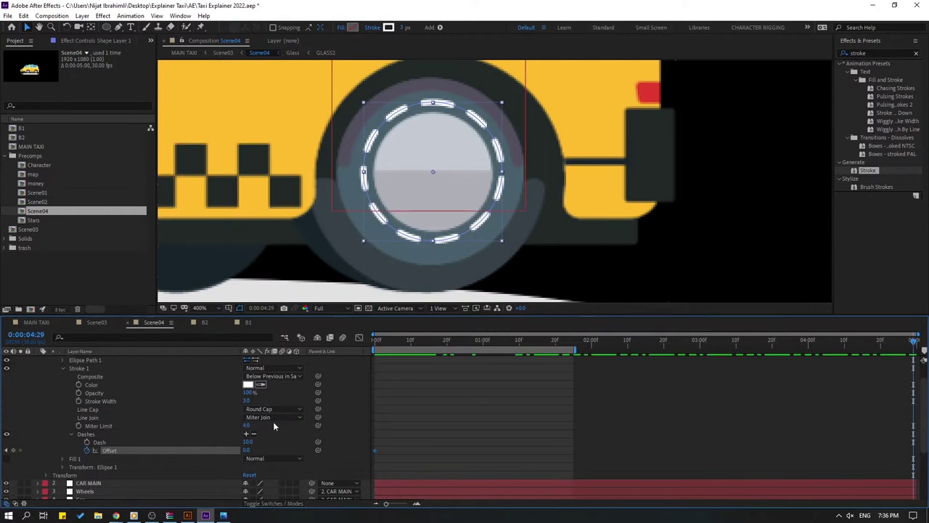
drag(244, 451, 457, 412)
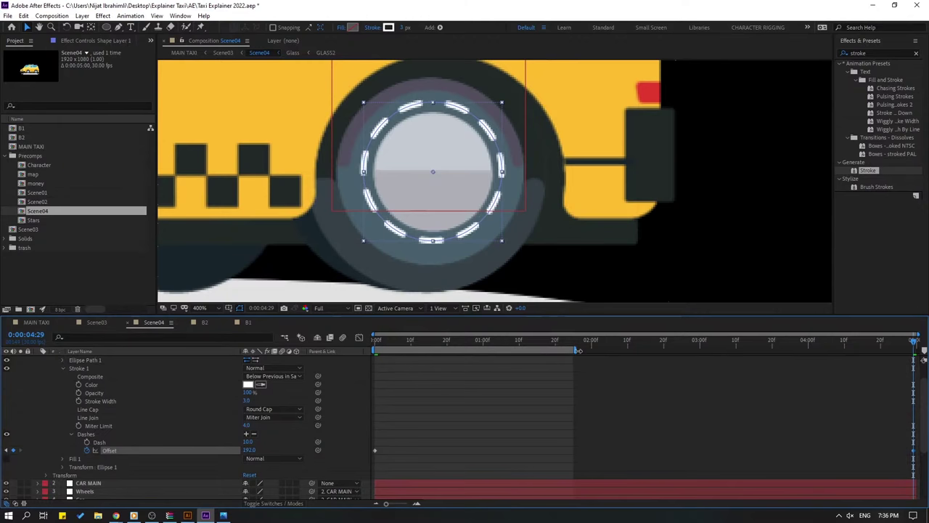
drag(577, 351, 913, 351)
key(space)
scroll(452, 242, down, 5)
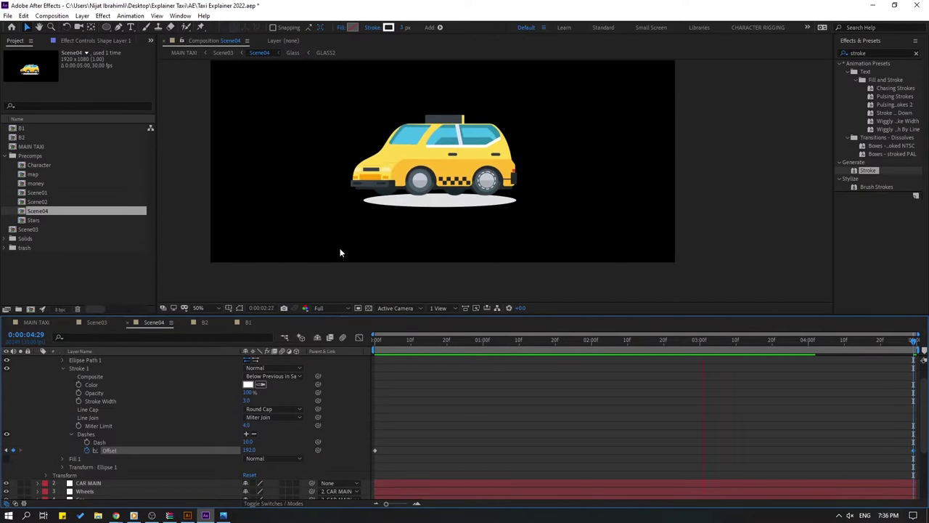
key(period)
key(period)
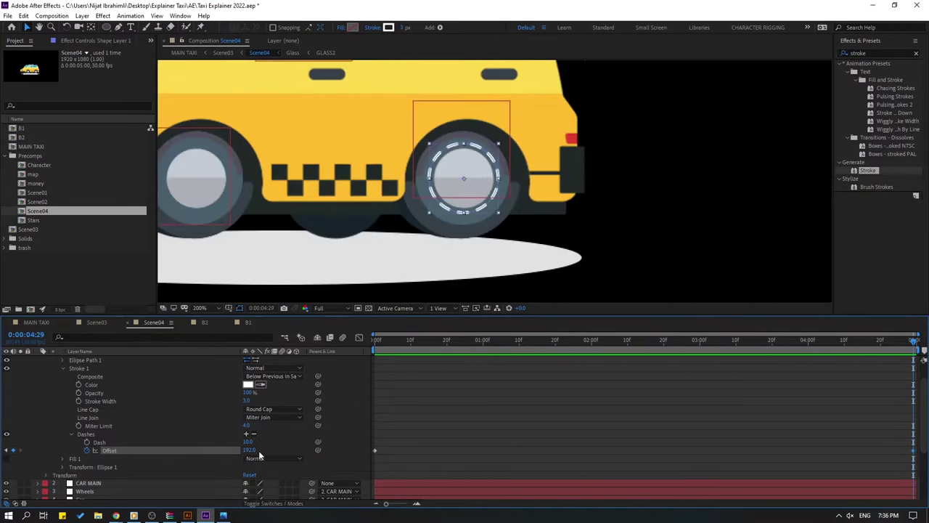
Set the end dash Offset to 800, after first trying 300, and preview the spinning dashes.
text(300)
key(Return)
key(space)
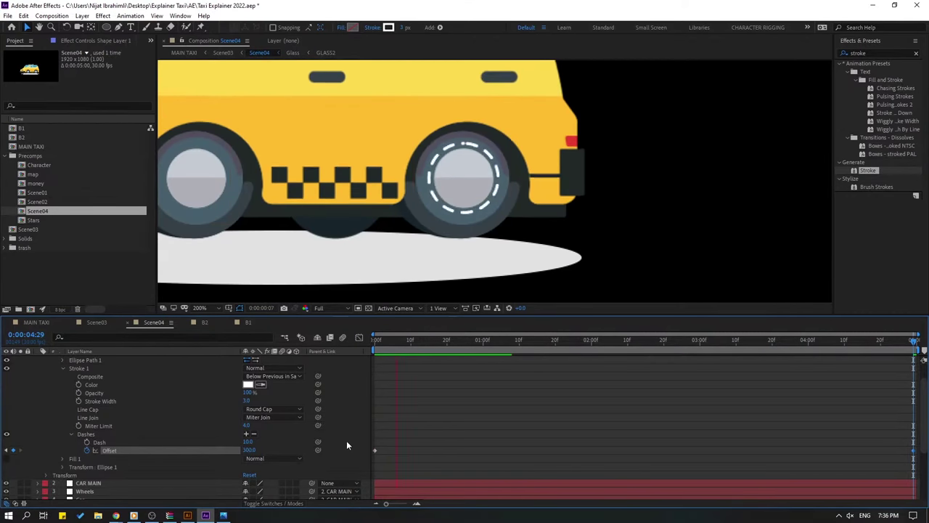
key(space)
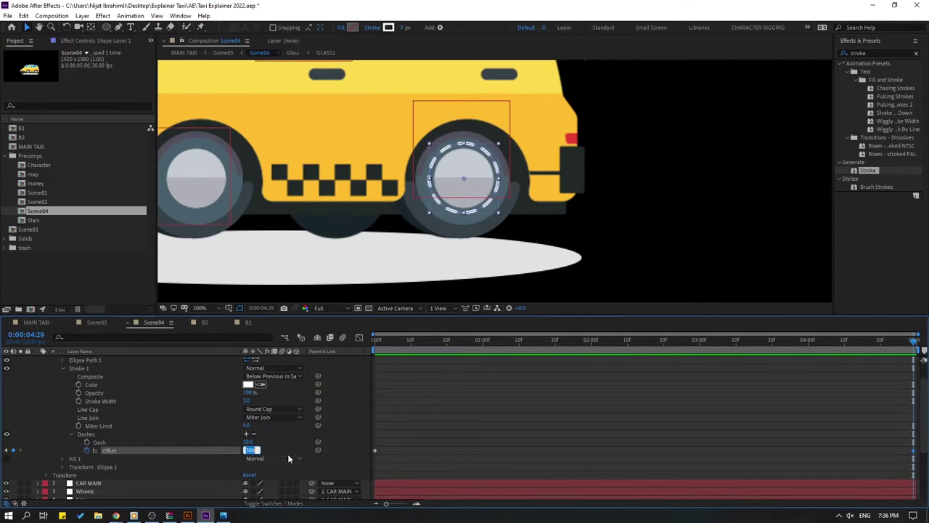
text(800)
key(Return)
key(space)
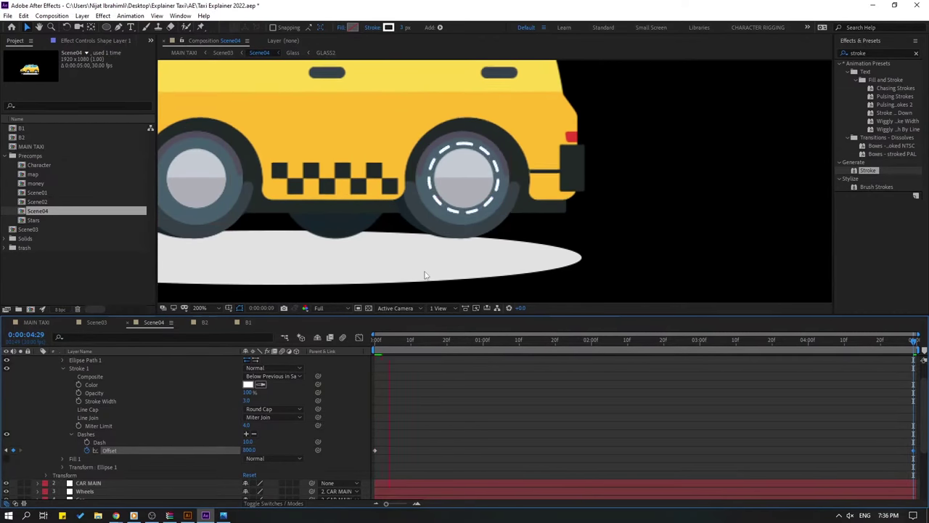
scroll(317, 281, down, 6)
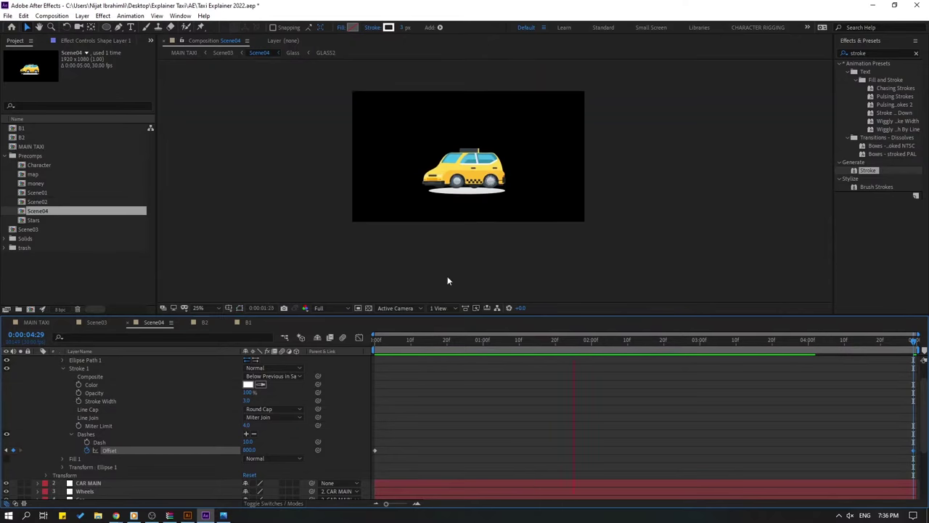
scroll(479, 277, up, 2)
scroll(482, 278, up, 2)
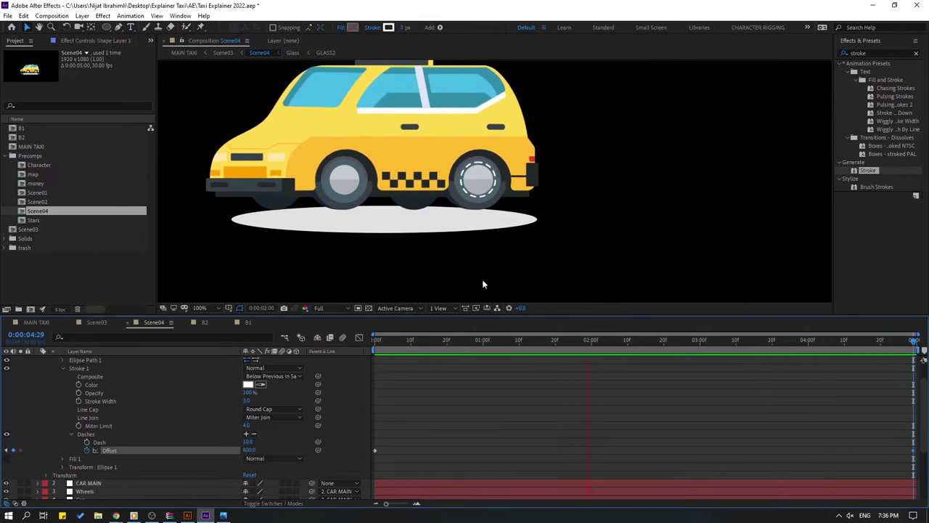
key(space)
scroll(126, 401, up, 1)
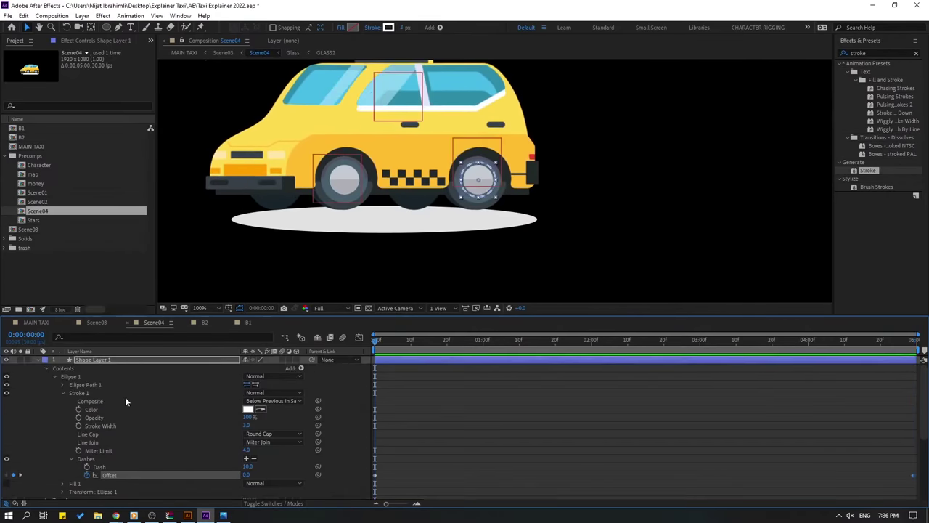
Duplicate the dashed ring layer and move the copy onto the left wheel.
click(40, 361)
key(period)
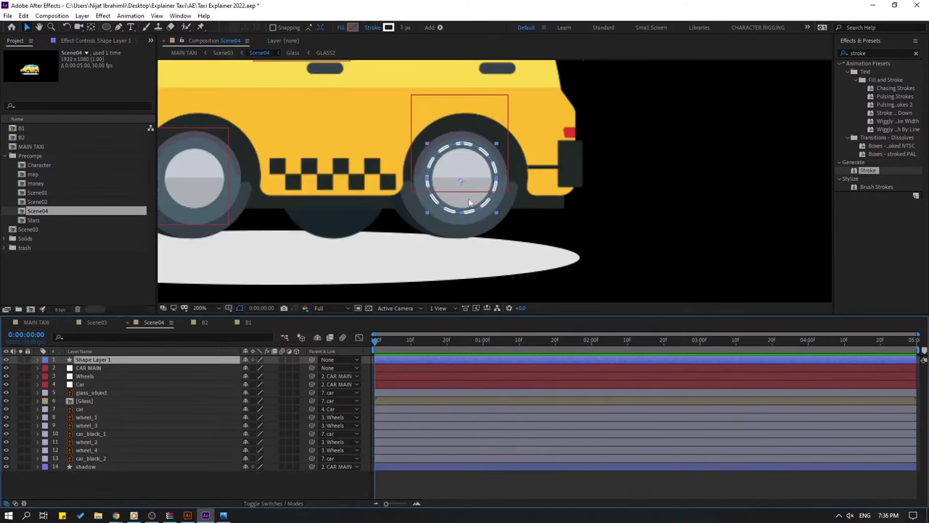
key(ctrl+d)
scroll(426, 233, left, 3)
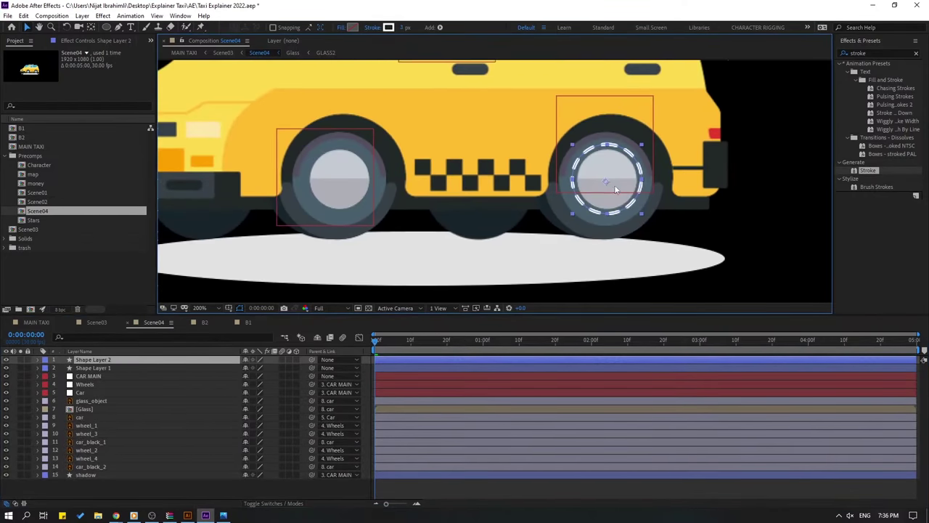
drag(606, 184, 337, 185)
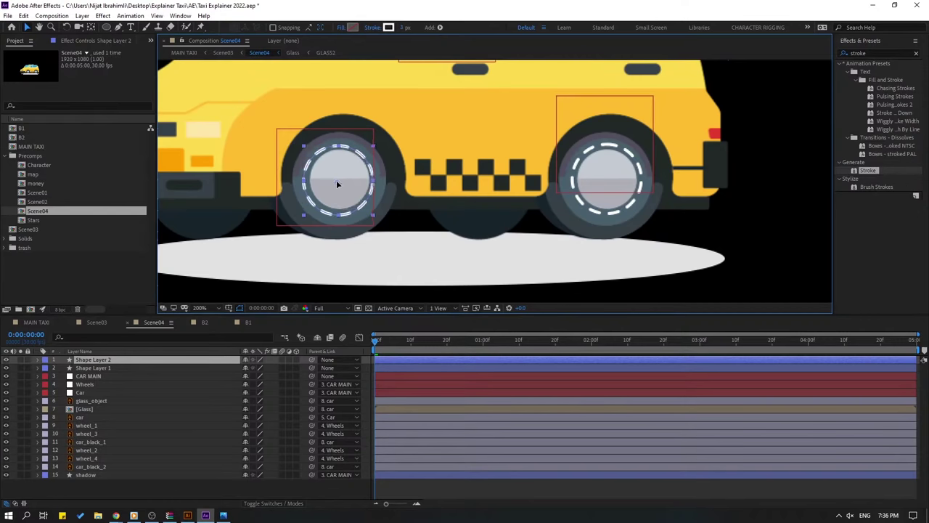
key(space)
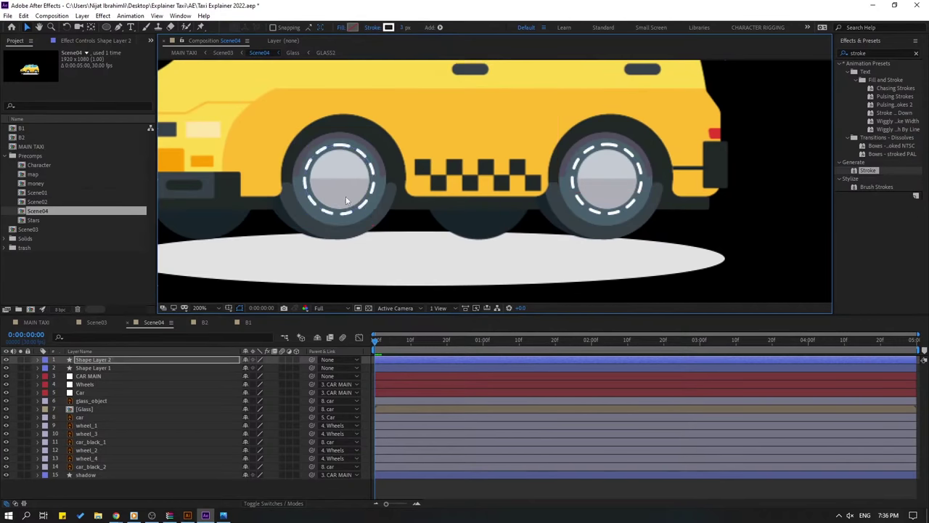
key(comma)
Switch to Scene03 and play its preview.
key(space)
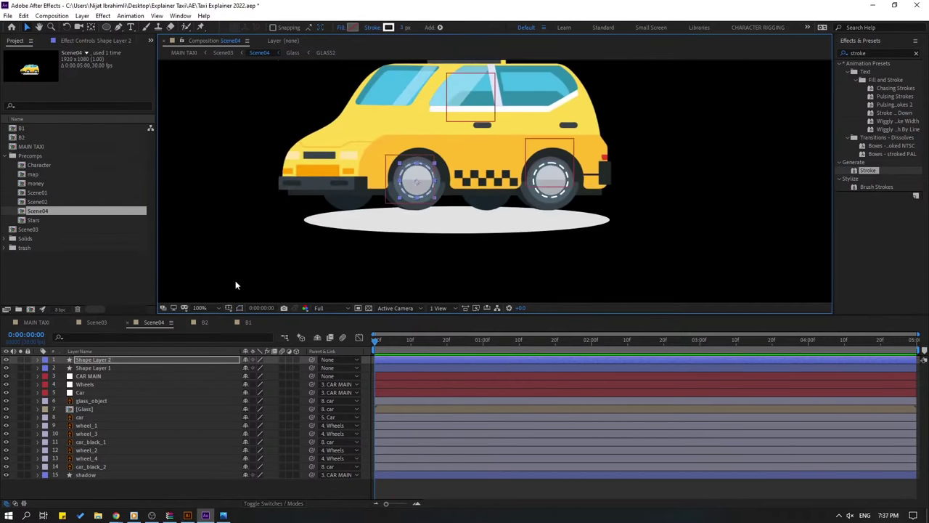
click(97, 322)
key(space)
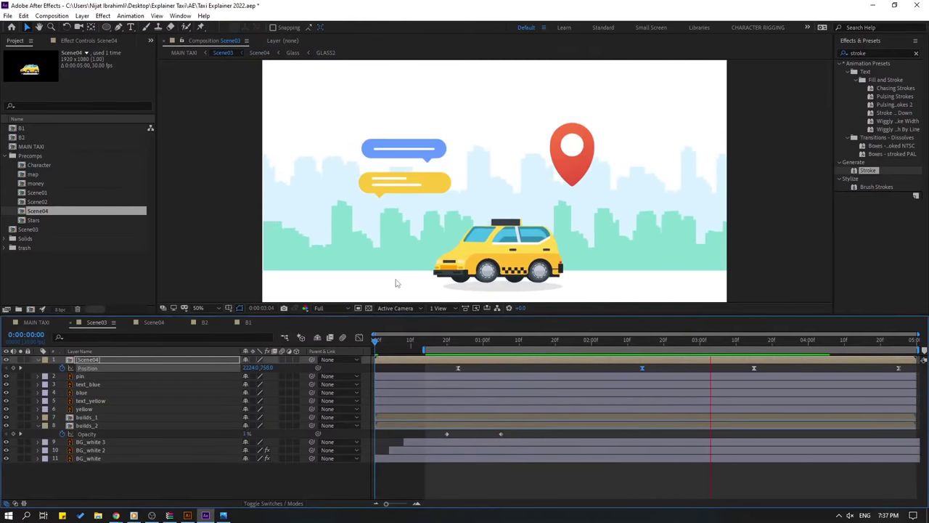
Preview the taxi driving in on Scene03, then return to Scene04.
click(475, 340)
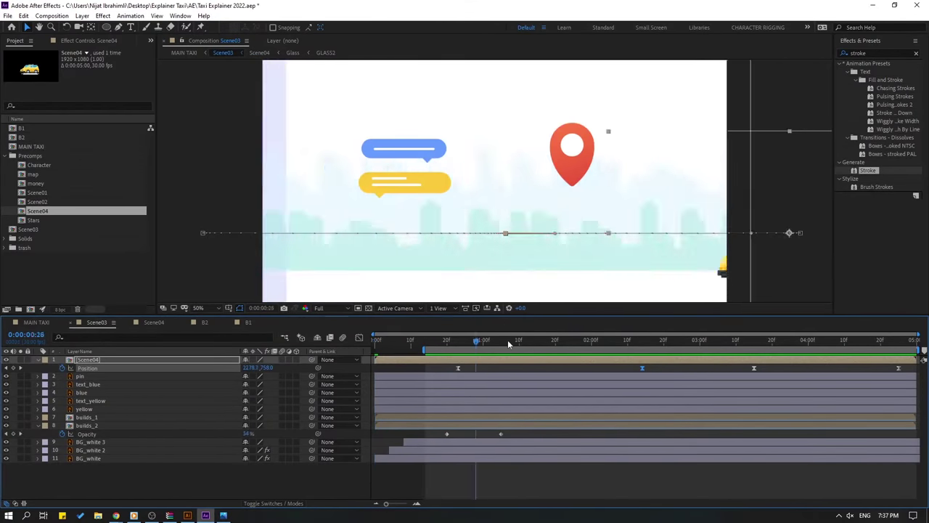
key(space)
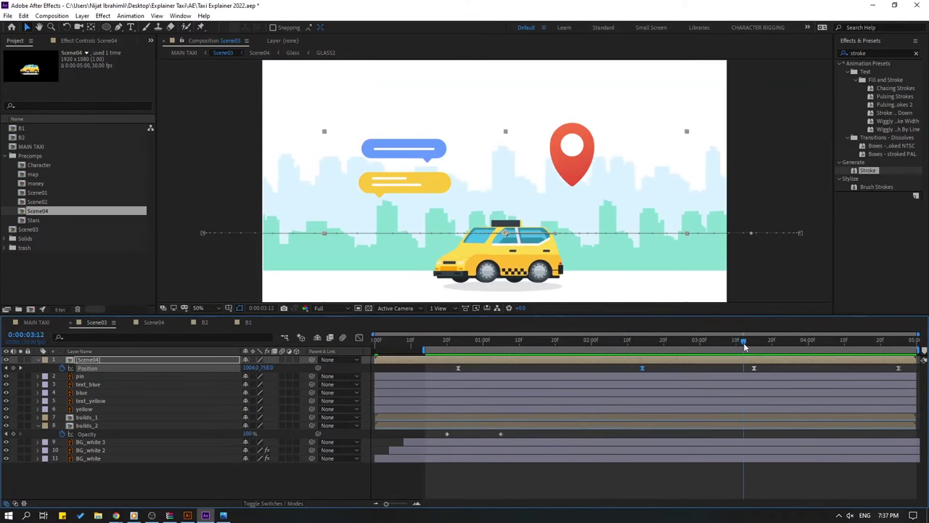
key(space)
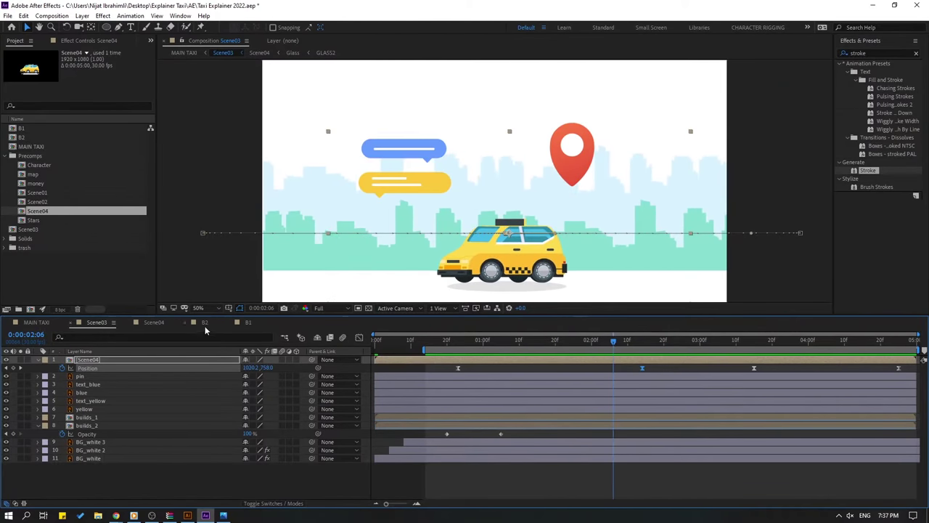
click(151, 323)
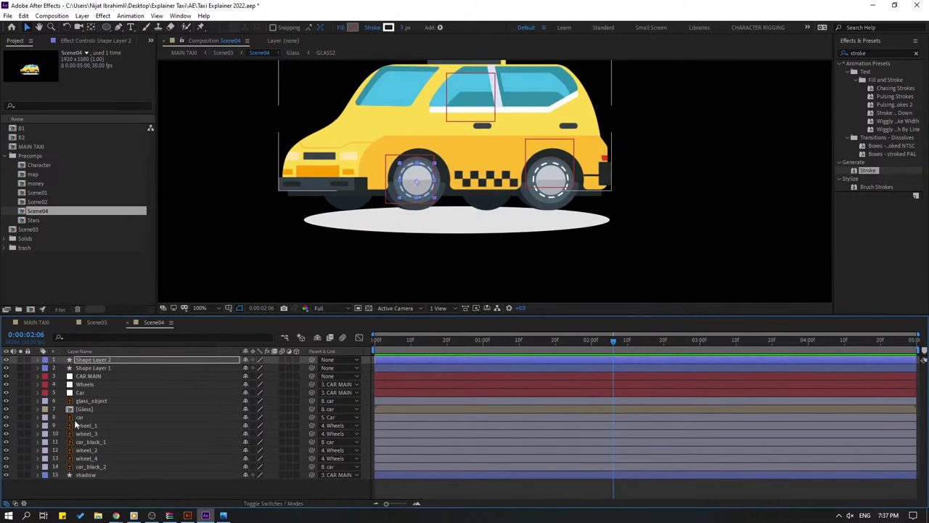
Show the Car layer's Rotation and Position properties and check when the taxi stops in Scene03.
click(80, 393)
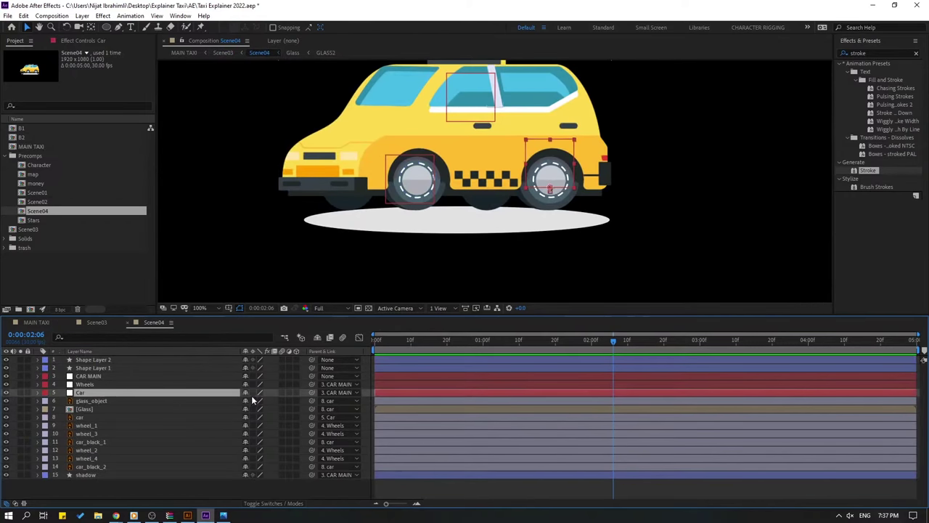
key(r)
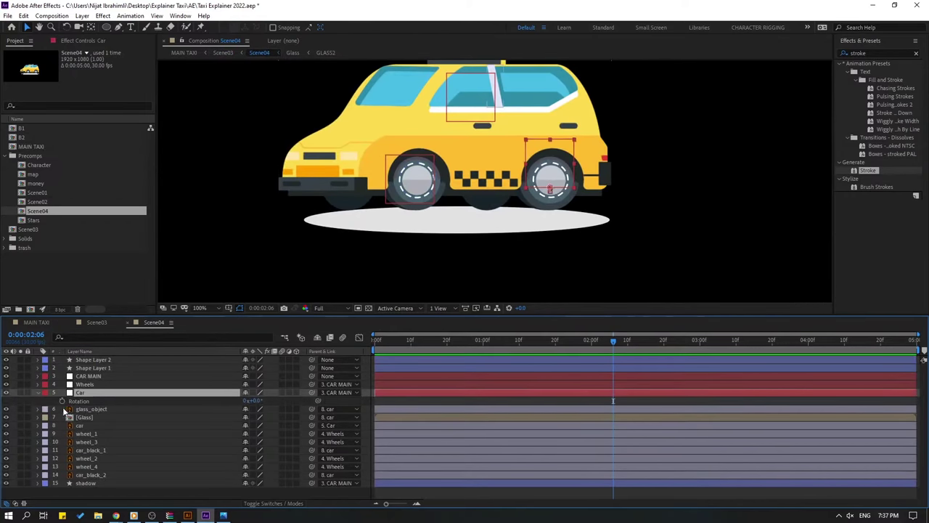
click(87, 401)
key(shift+p)
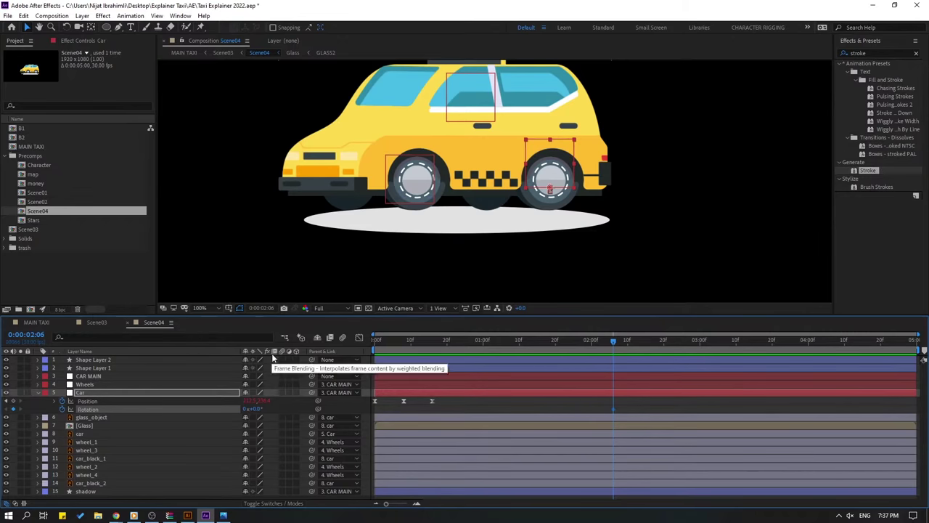
click(96, 322)
drag(590, 347, 597, 349)
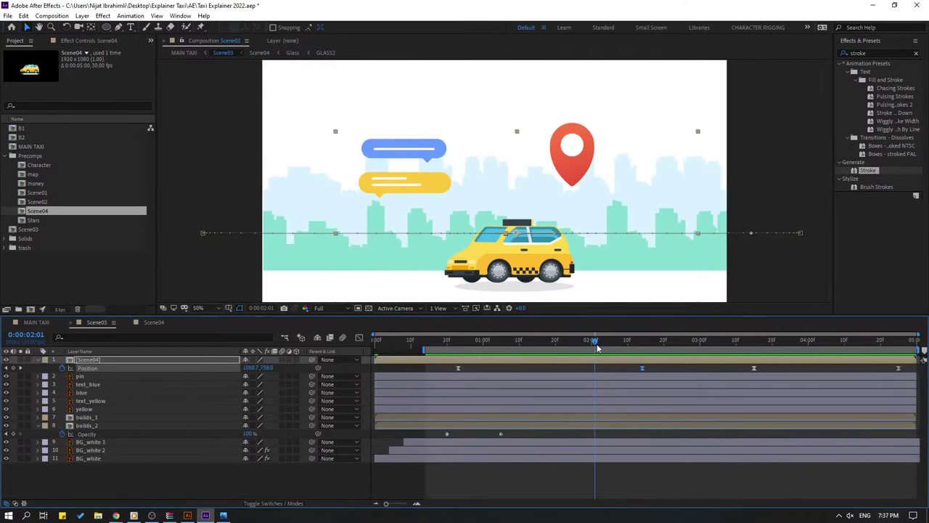
click(151, 323)
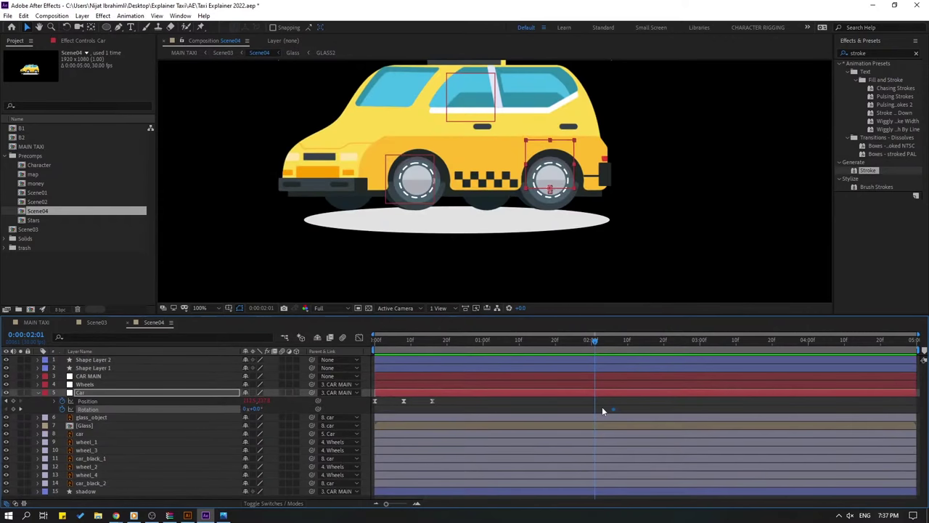
Key the Car's Rotation at 2:01, -3° at 2:08, 2° at 2:16 and 0° at 2:23.
drag(614, 409, 596, 409)
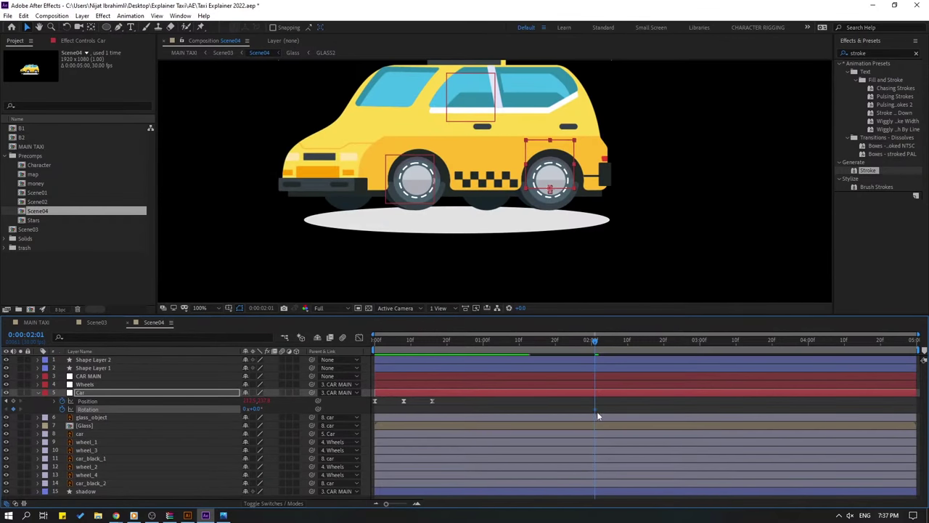
click(611, 346)
key(space)
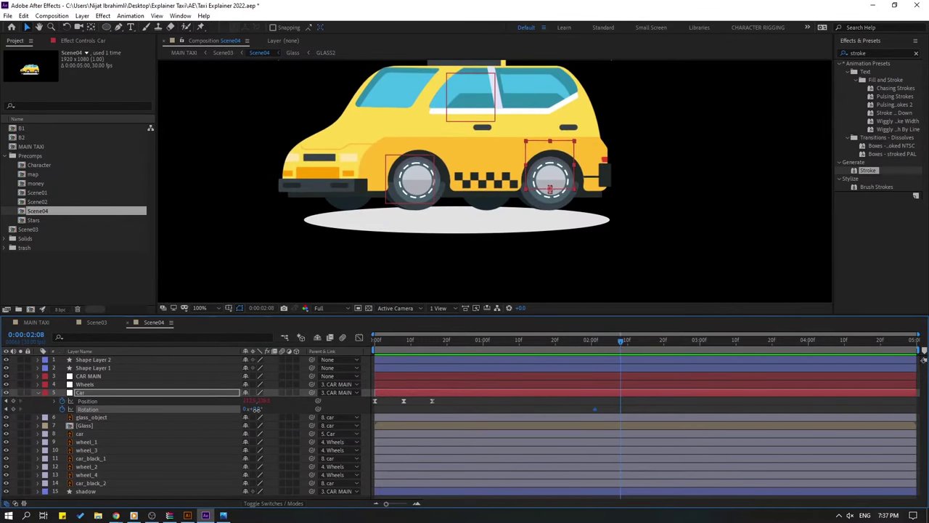
text(-3)
key(Return)
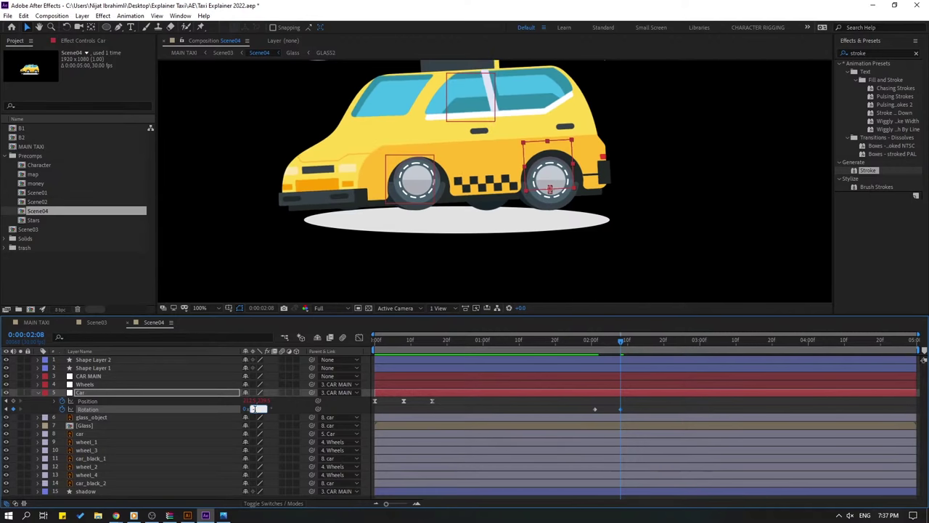
key(Return)
drag(613, 347, 649, 342)
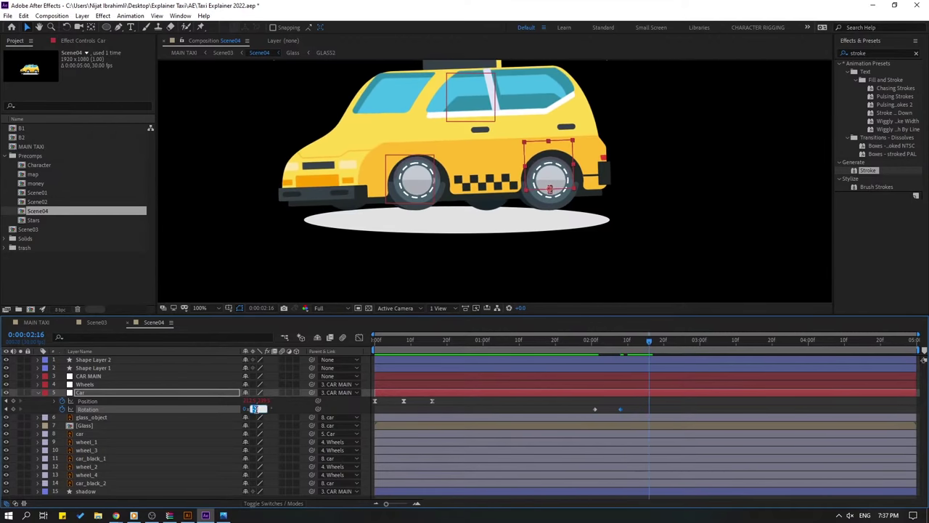
text(2)
key(Return)
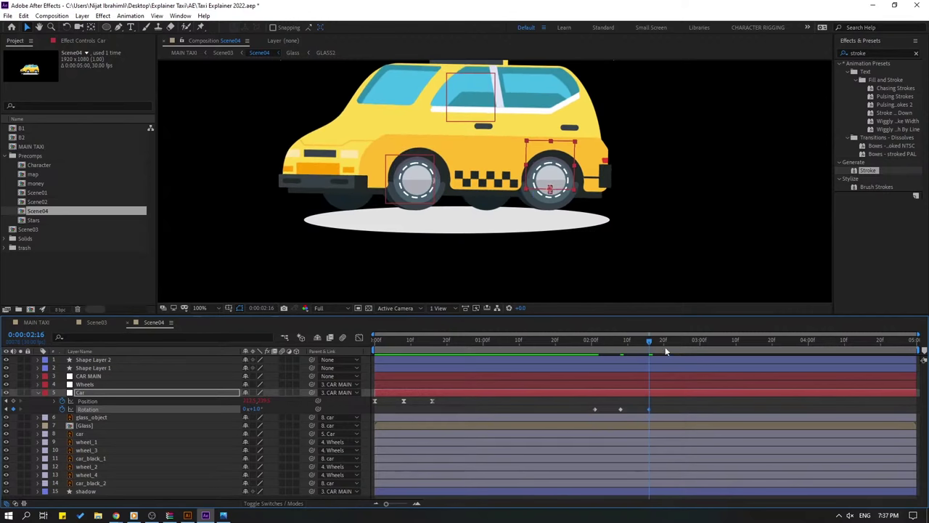
drag(665, 346, 675, 341)
text(0)
key(Return)
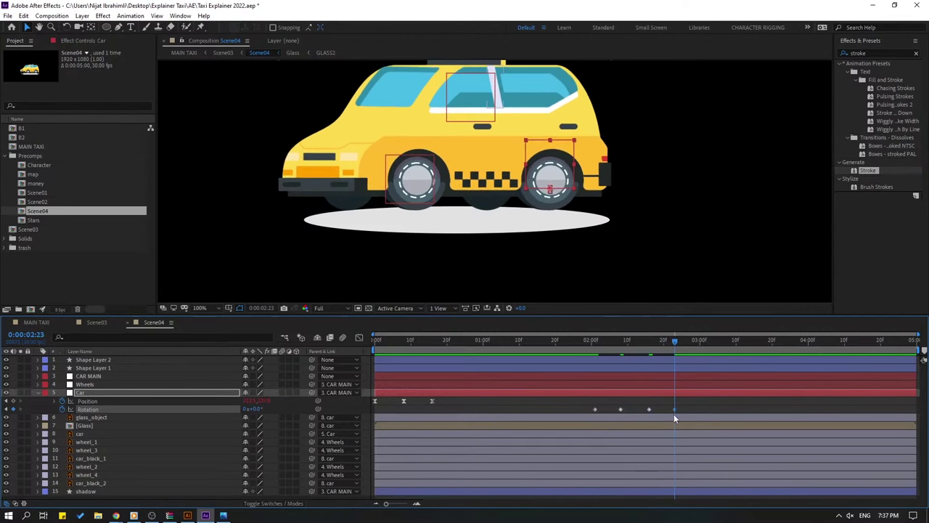
Apply Easy Ease to the four Rotation keyframes and start the work area near 1:27.
drag(577, 412, 593, 409)
right_click(593, 408)
mouse_move(623, 407)
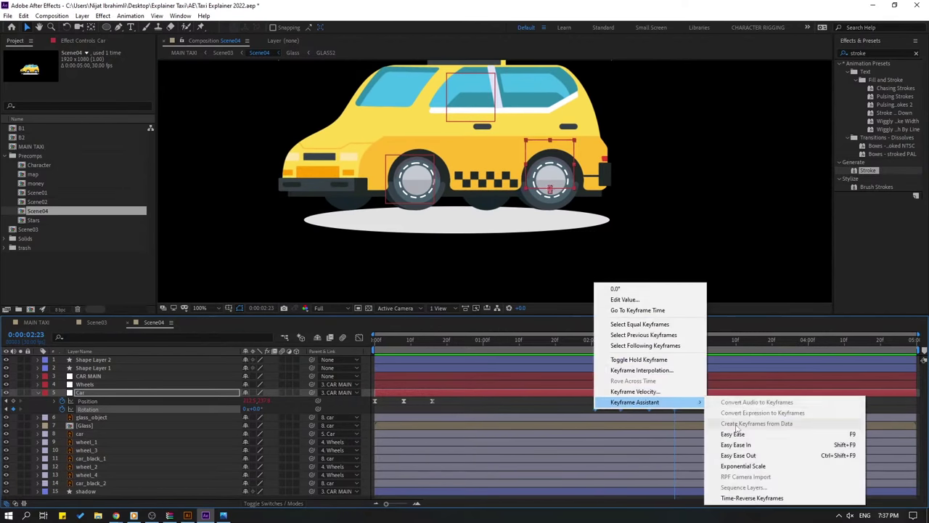
click(733, 433)
drag(371, 349, 554, 351)
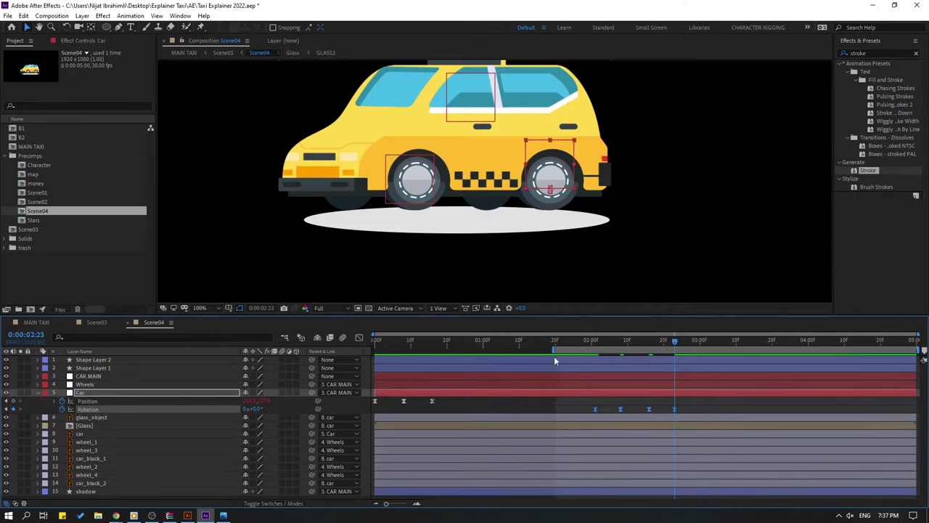
click(105, 323)
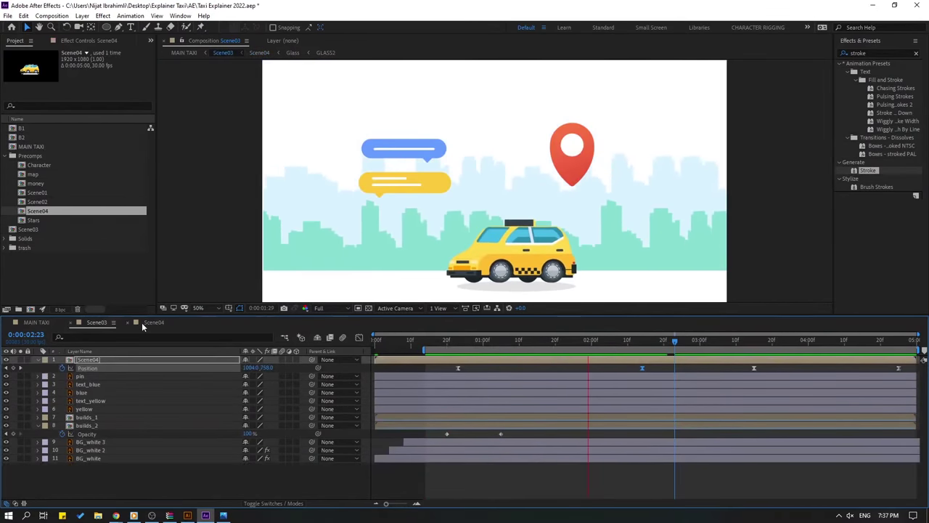
Shift the Car's Rotation keyframes about seven frames earlier and check the taxi around 3:10 in Scene03.
key(space)
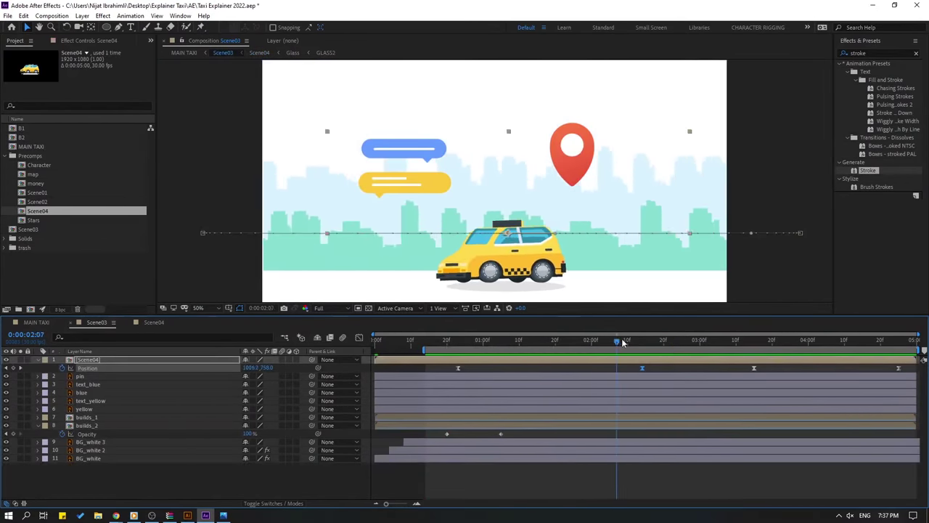
click(151, 322)
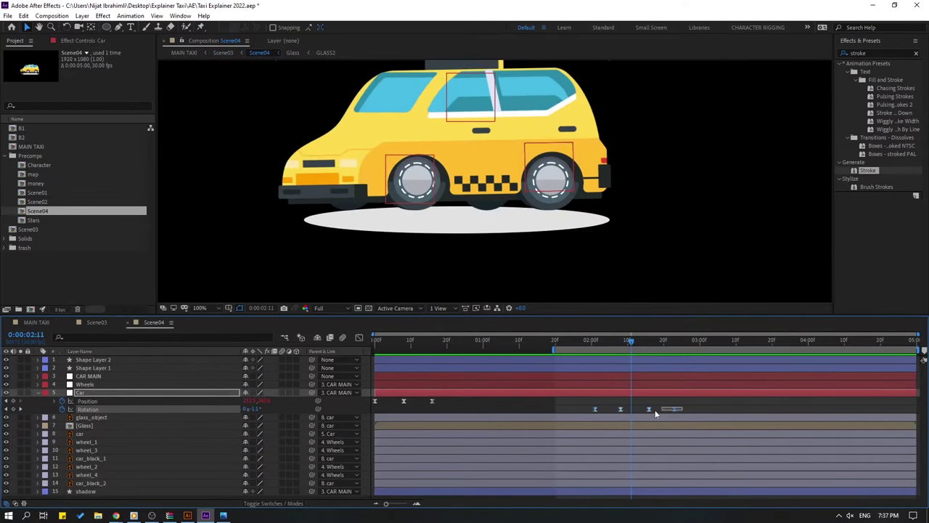
click(581, 409)
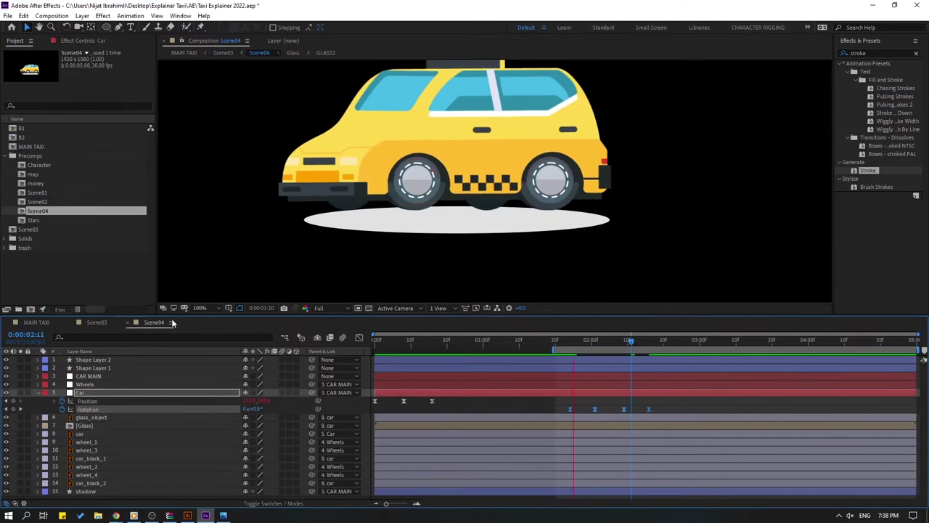
click(97, 322)
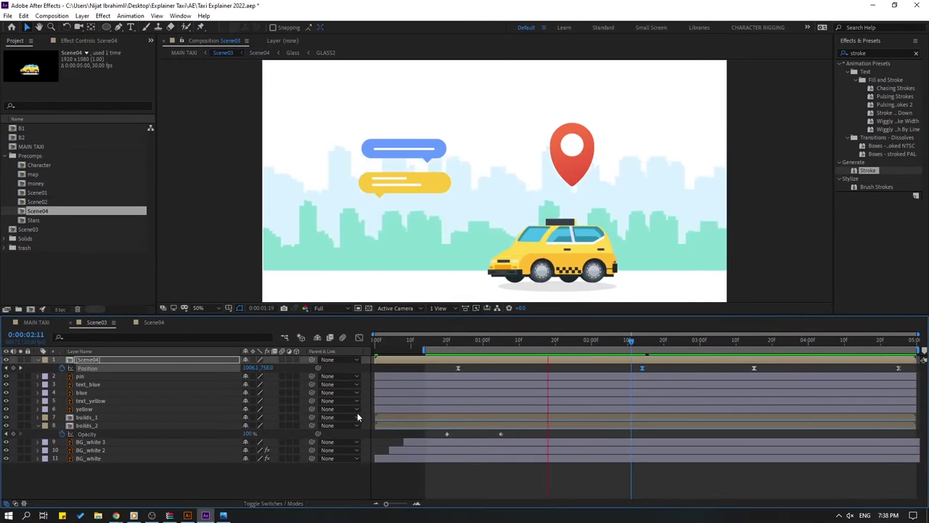
drag(694, 342, 751, 341)
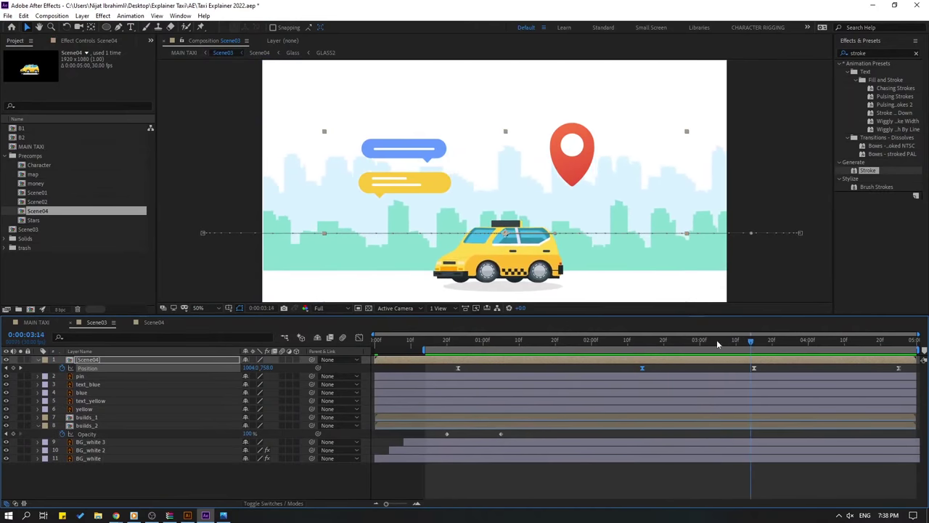
In Scene04, key the Car layer's Rotation to 4° at 3:23.
click(153, 322)
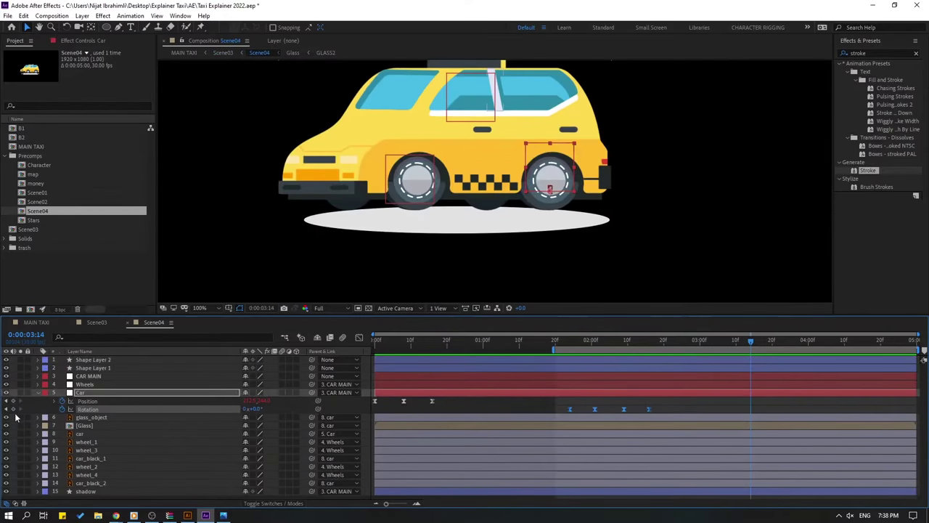
drag(757, 348, 774, 344)
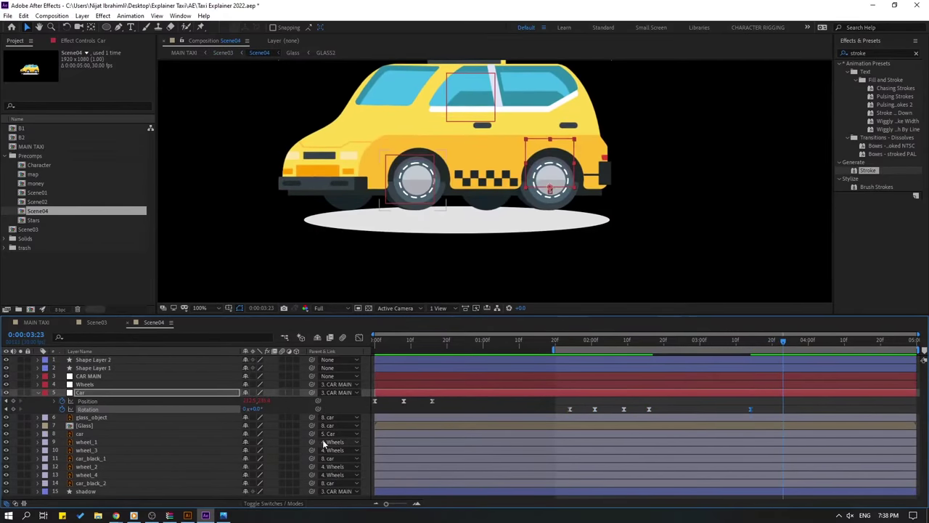
mouse_move(254, 409)
mouse_down()
mouse_move(244, 410)
mouse_move(260, 411)
mouse_up()
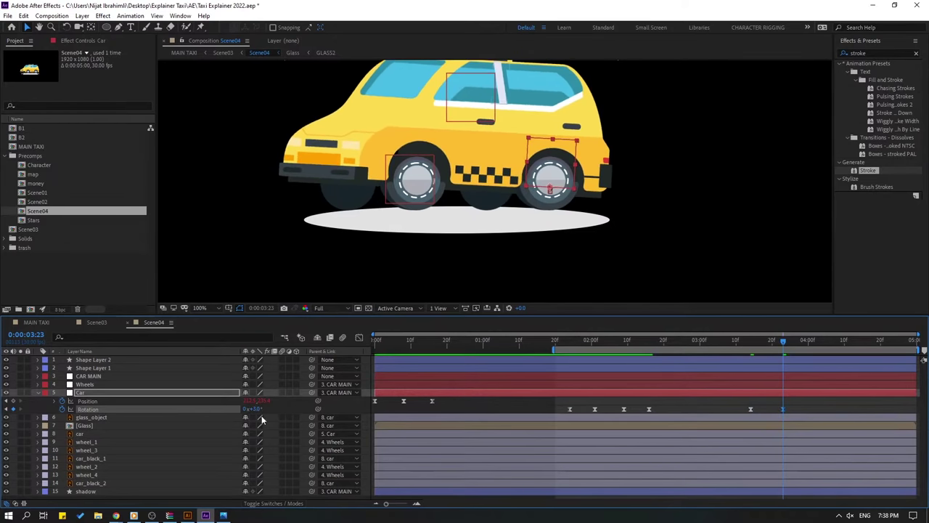
click(784, 345)
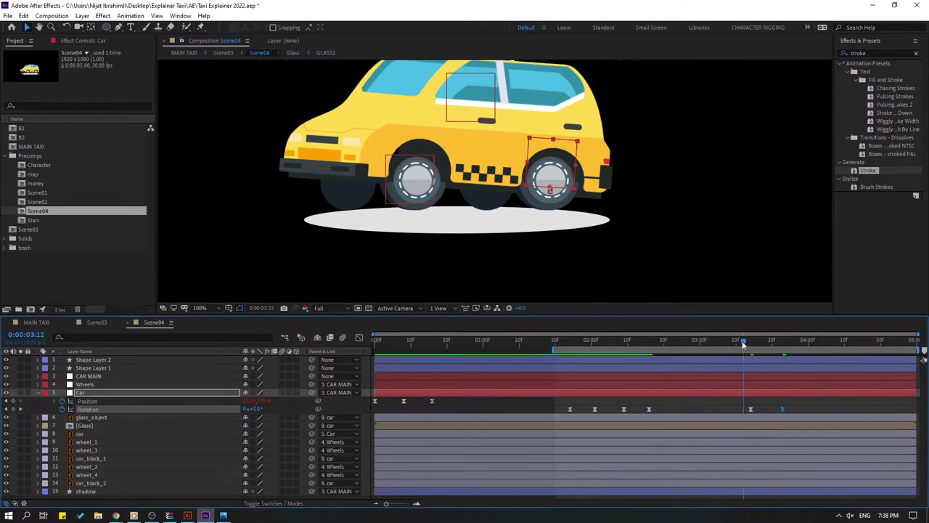
Add Car Rotation keys of -3° at 4:04 and 0° at 4:13, then preview Scene03.
drag(742, 344, 822, 342)
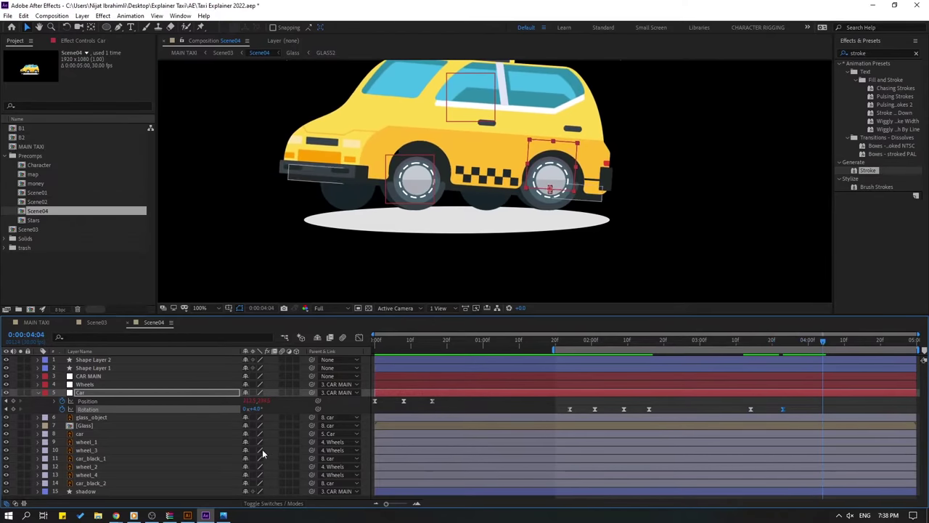
text(-3)
key(Return)
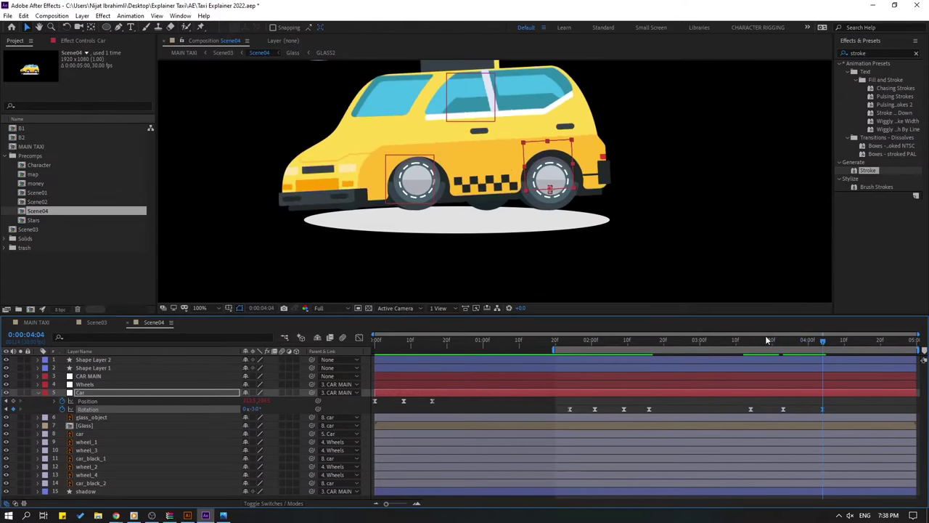
key(space)
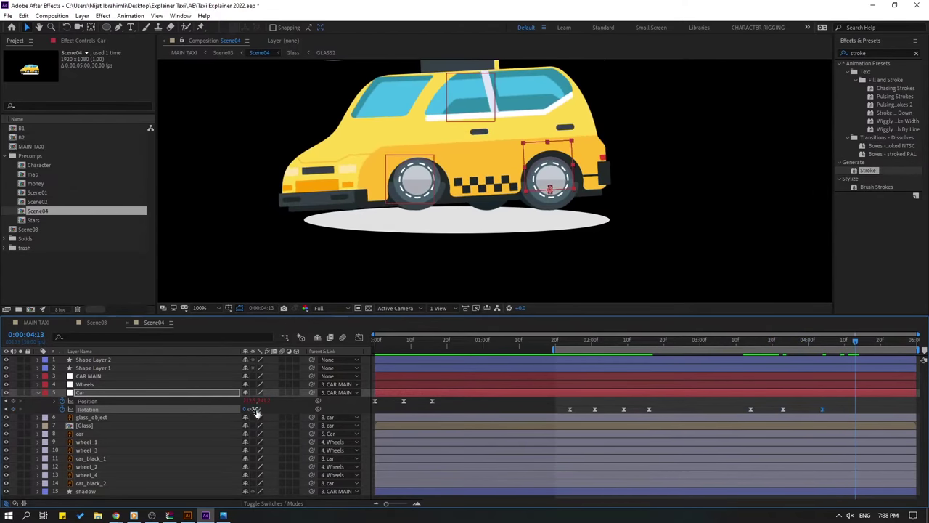
drag(255, 411, 260, 411)
click(97, 323)
key(space)
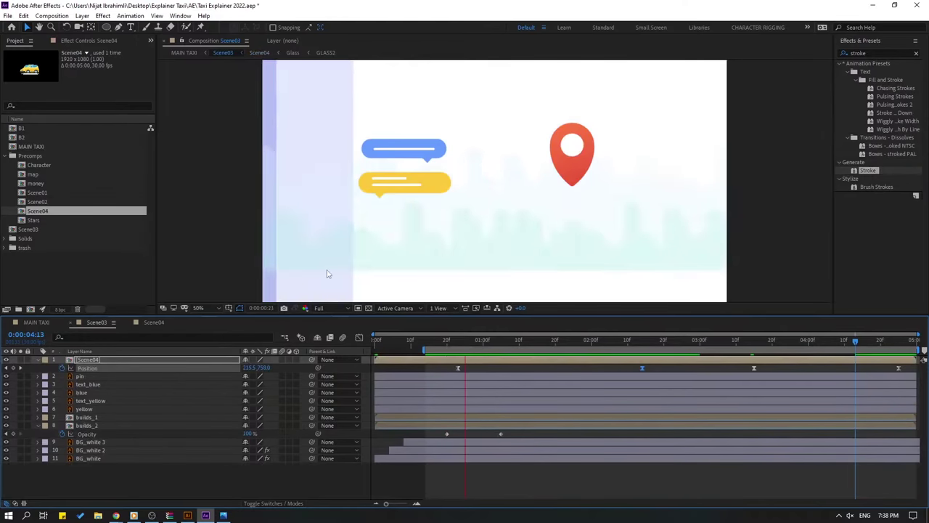
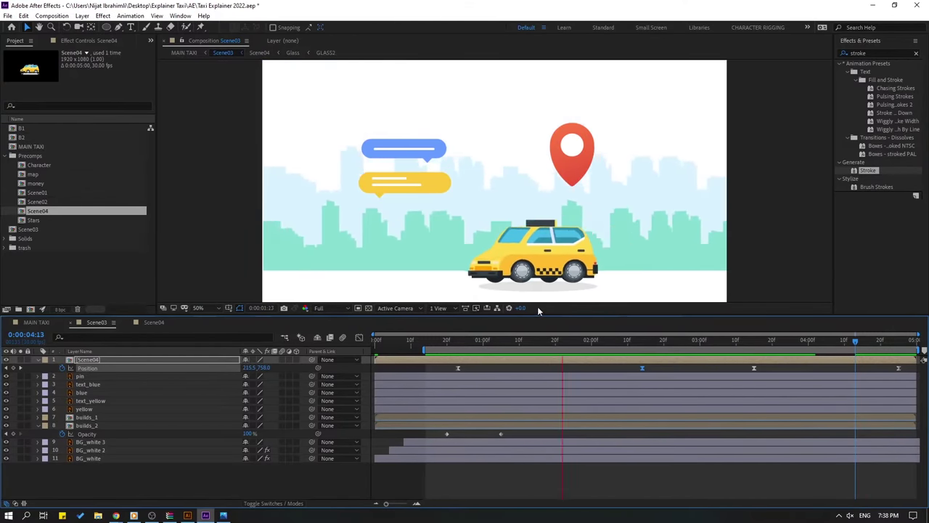
Stop the preview, switch to the Scene04 composition and collapse the Car layer.
key(space)
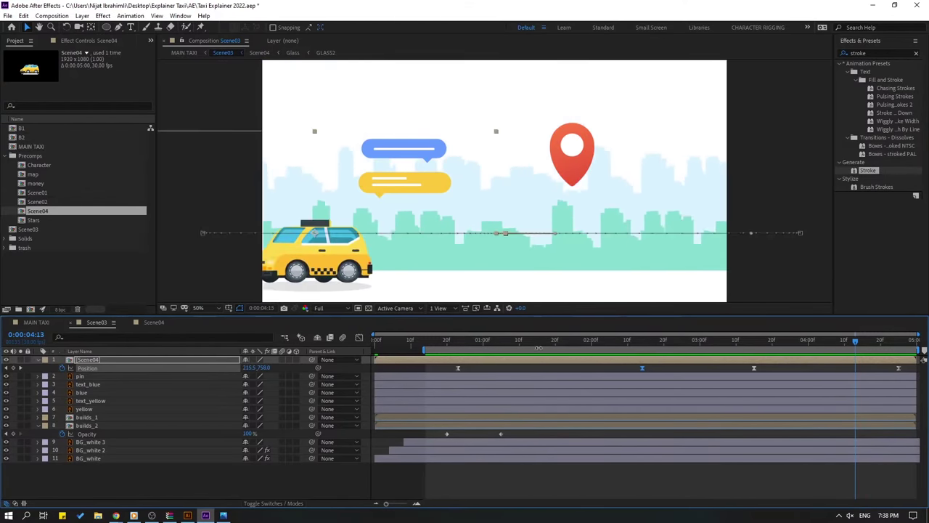
click(149, 322)
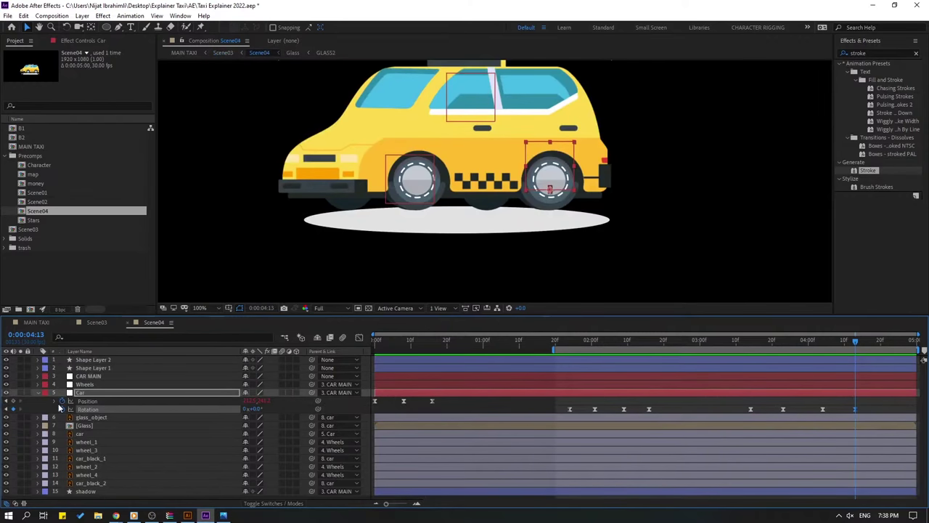
click(38, 393)
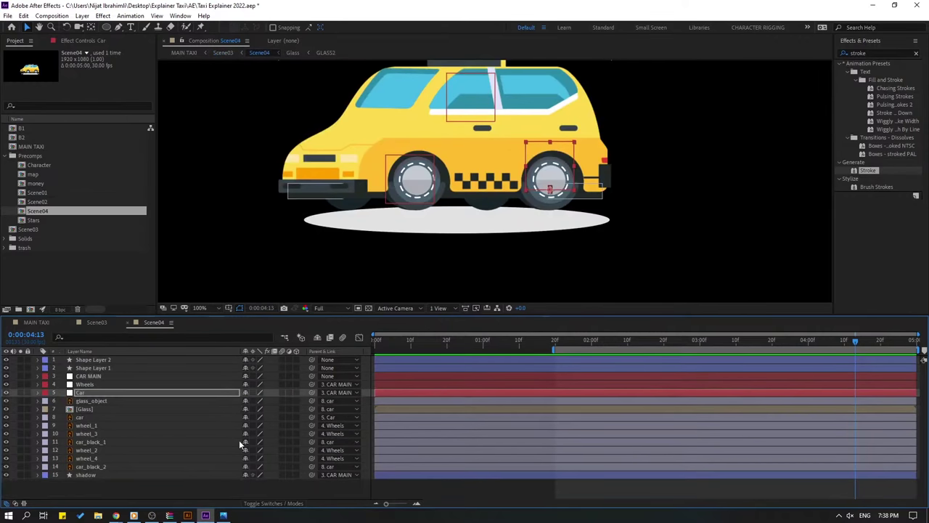
Bring up the Reveal options for the [Glass] layer.
click(95, 411)
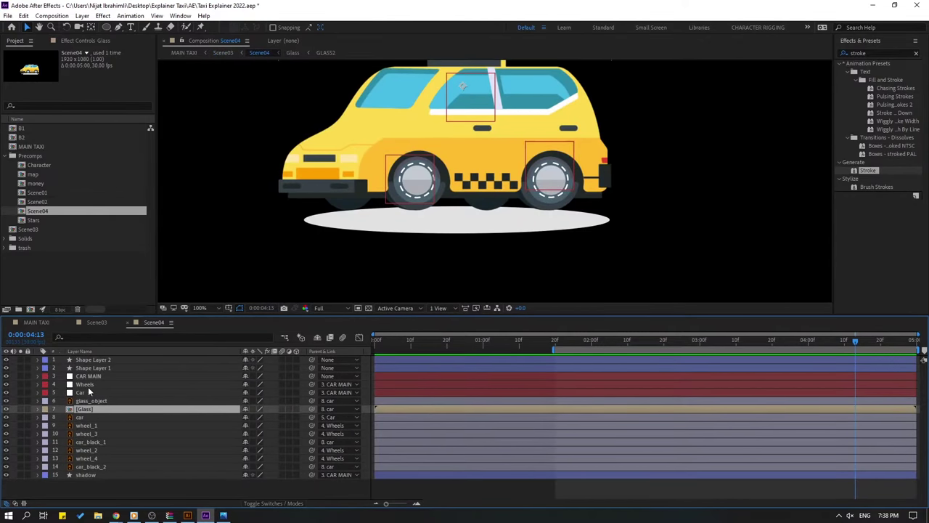
right_click(86, 411)
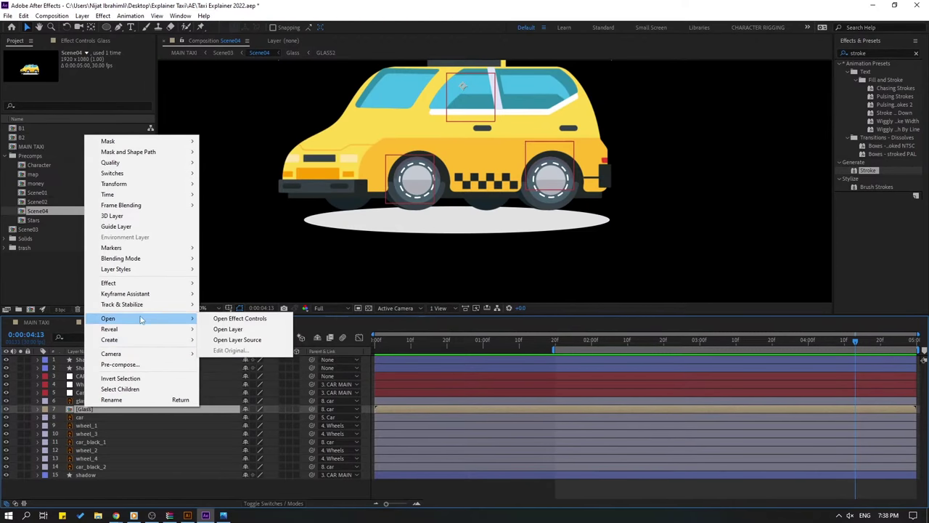
mouse_move(135, 293)
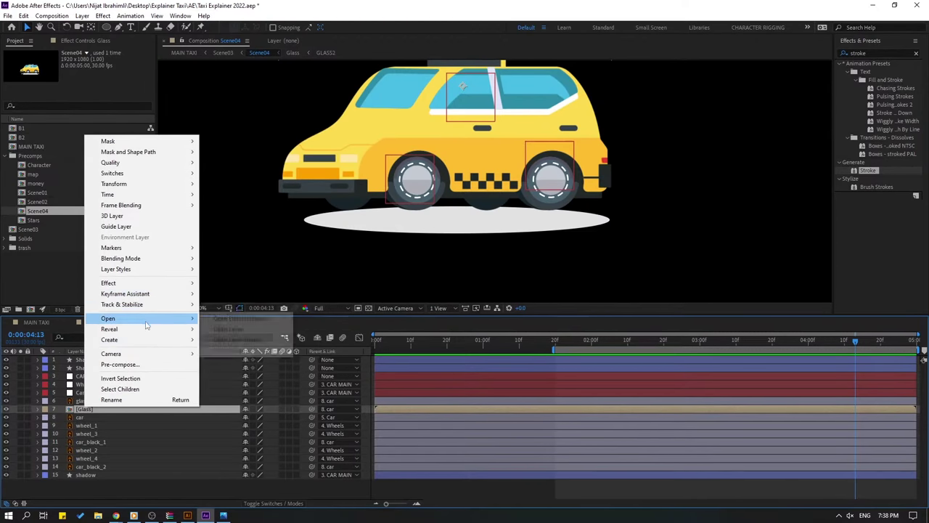
mouse_move(150, 345)
mouse_move(178, 331)
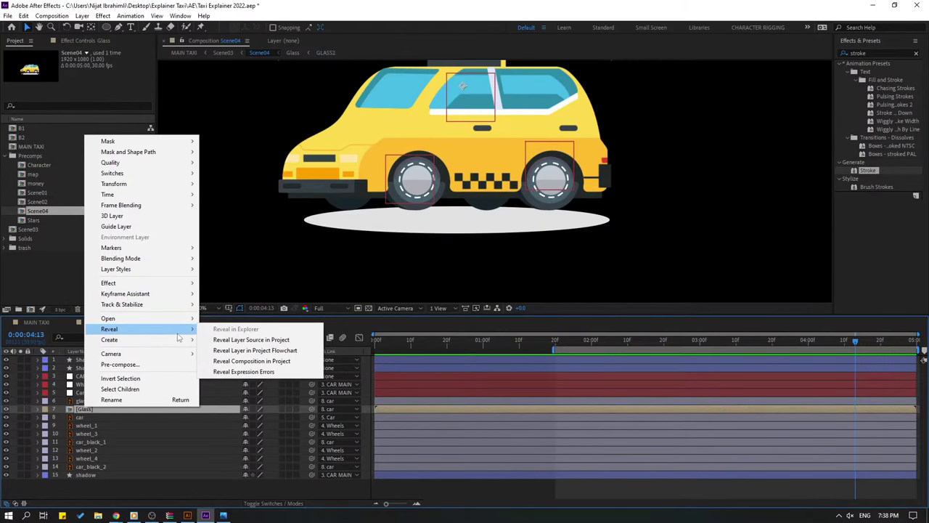
Duplicate the Glass source as Glass 2 and swap it in for the [Glass] layer in Scene04.
click(282, 341)
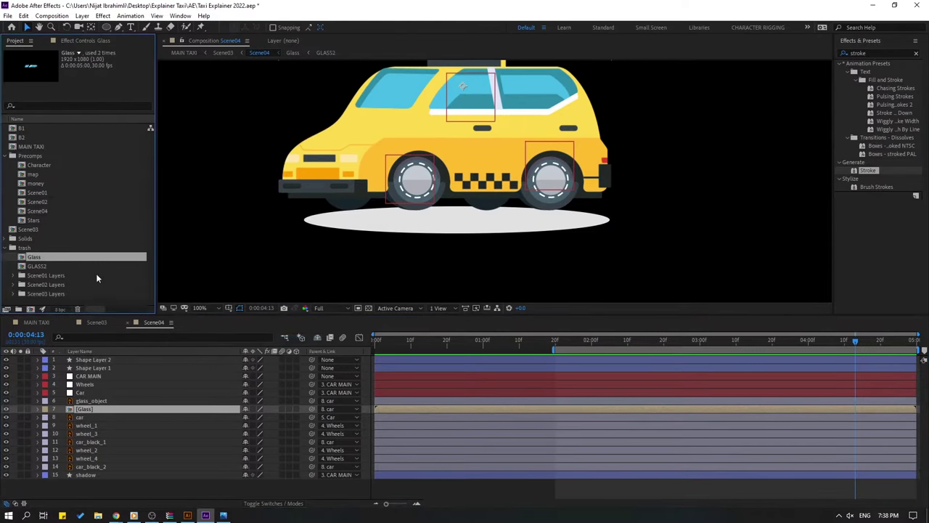
key(ctrl+d)
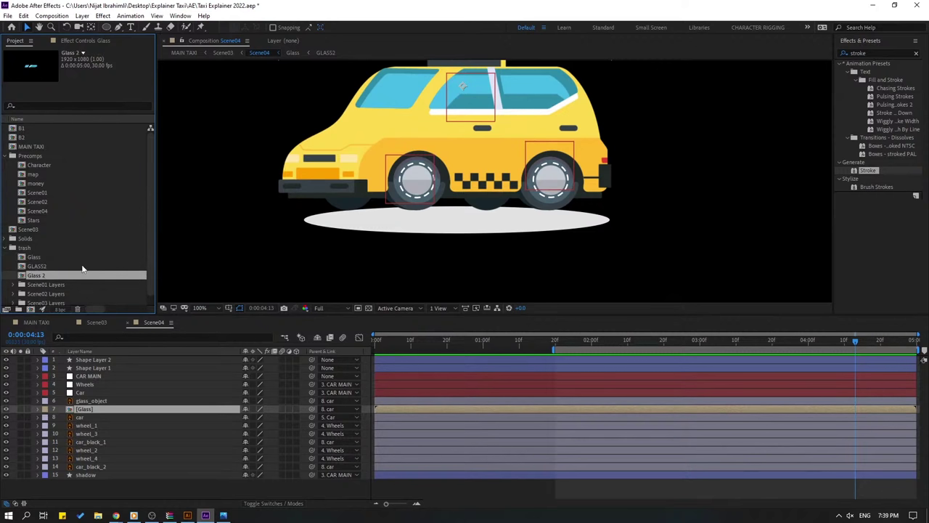
scroll(76, 268, down, 1)
drag(36, 265, 117, 409)
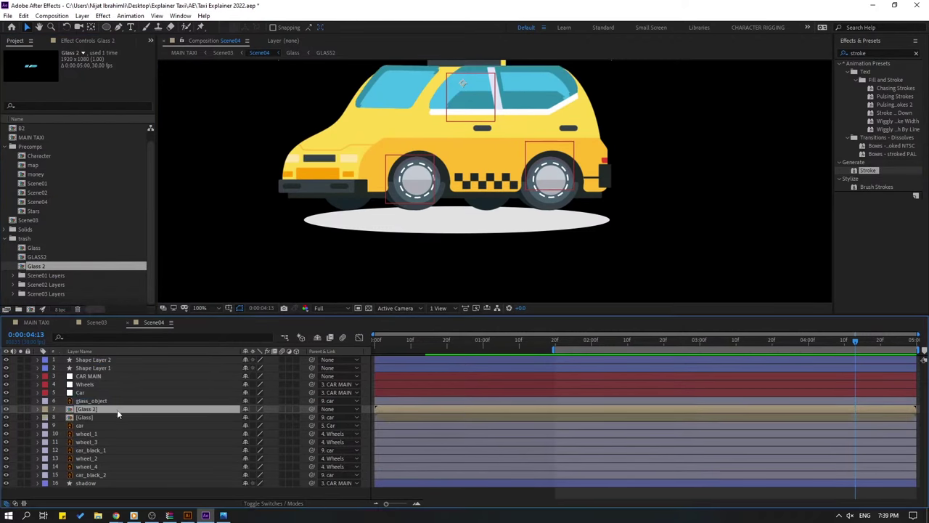
click(93, 418)
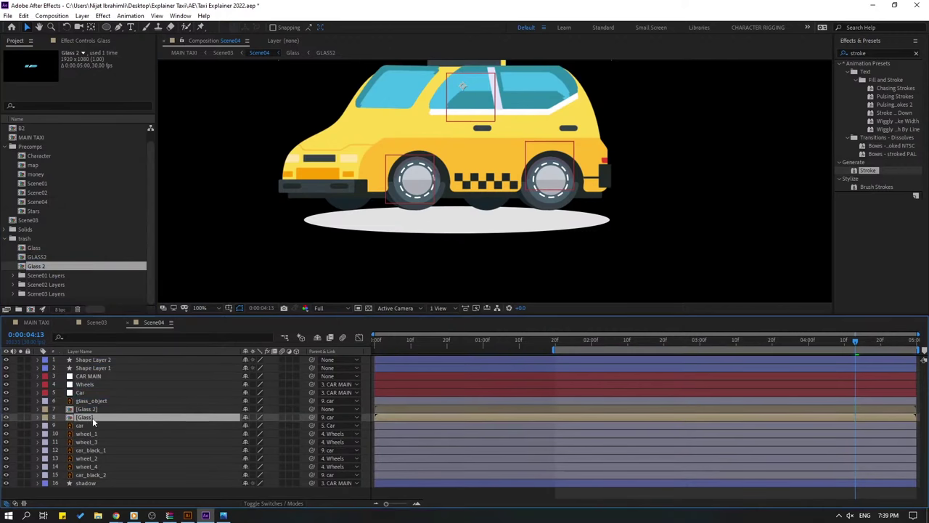
key(Delete)
click(87, 408)
scroll(465, 197, up, 2)
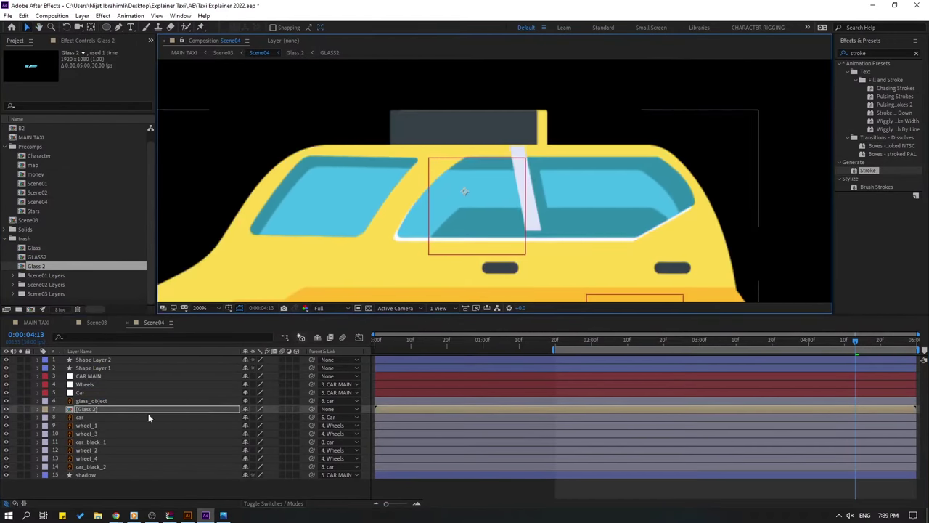
Preview the taxi animation twice, then open the Glass 2 precomp.
click(94, 401)
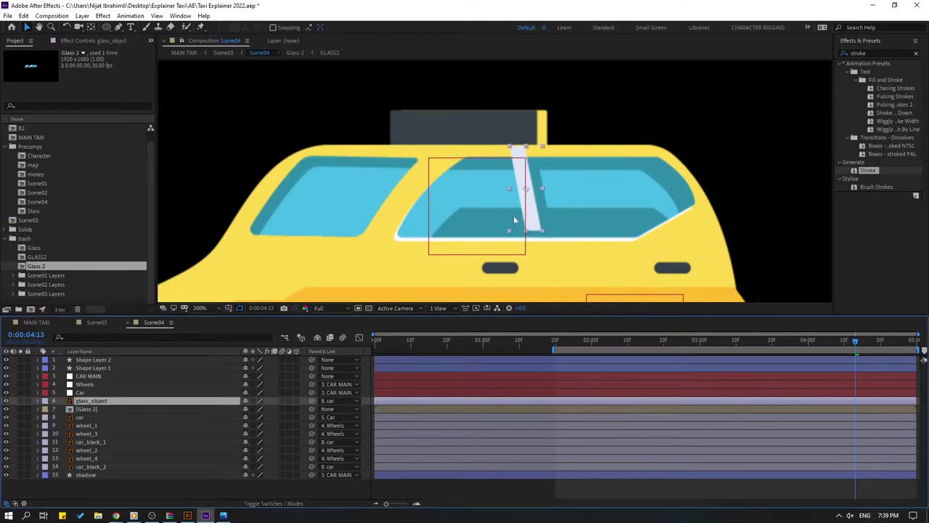
key(space)
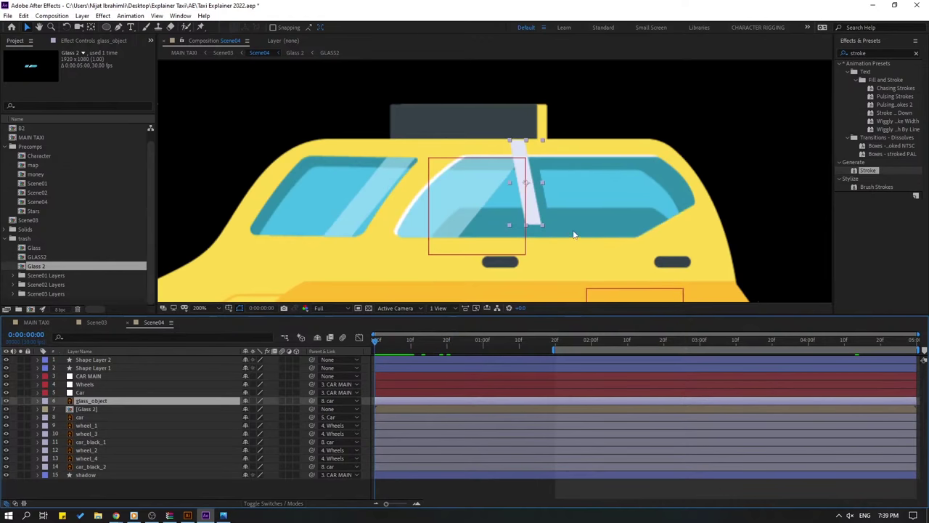
key(space)
key(Return)
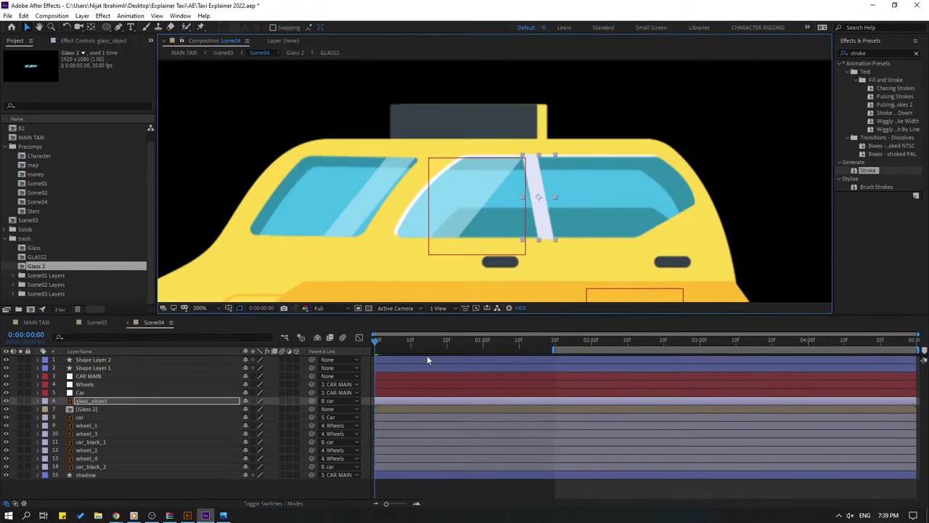
key(space)
key(space)
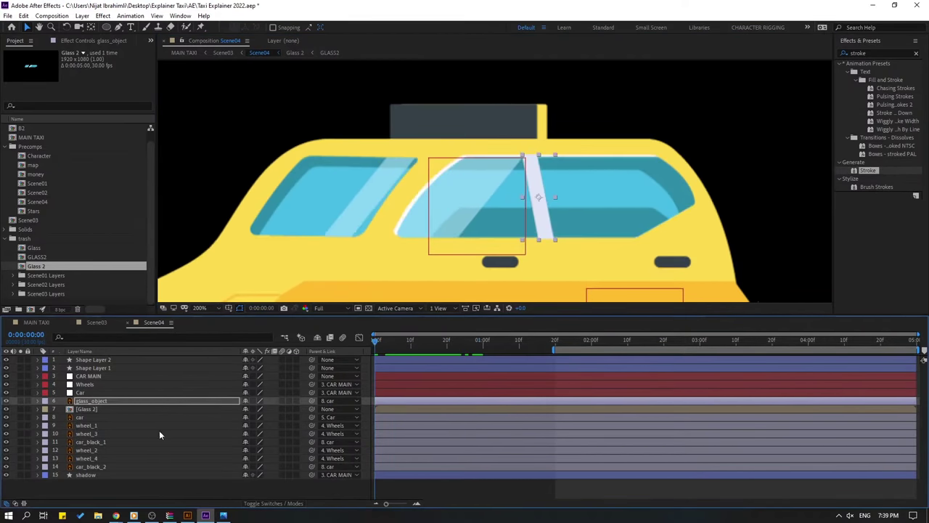
double_click(89, 410)
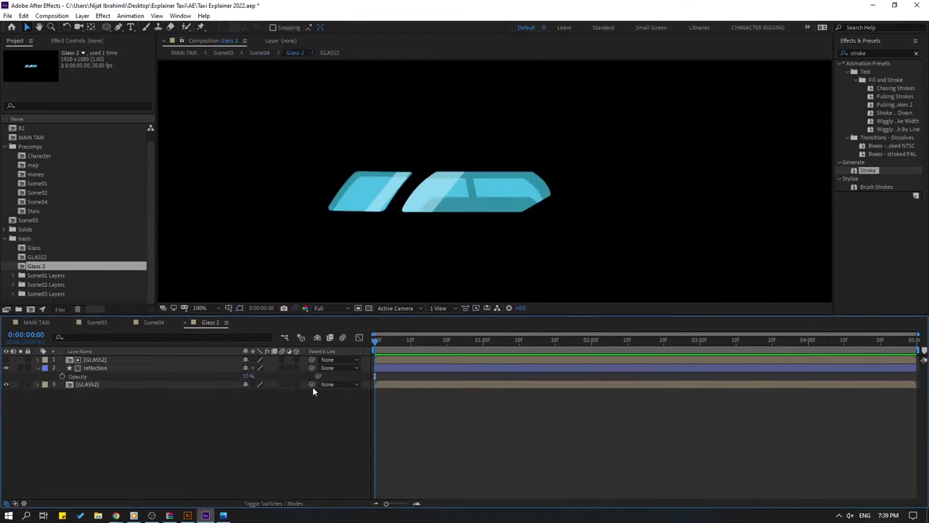
Re-key the reflection's Position to start off the glass and sweep across by frame 15.
click(38, 369)
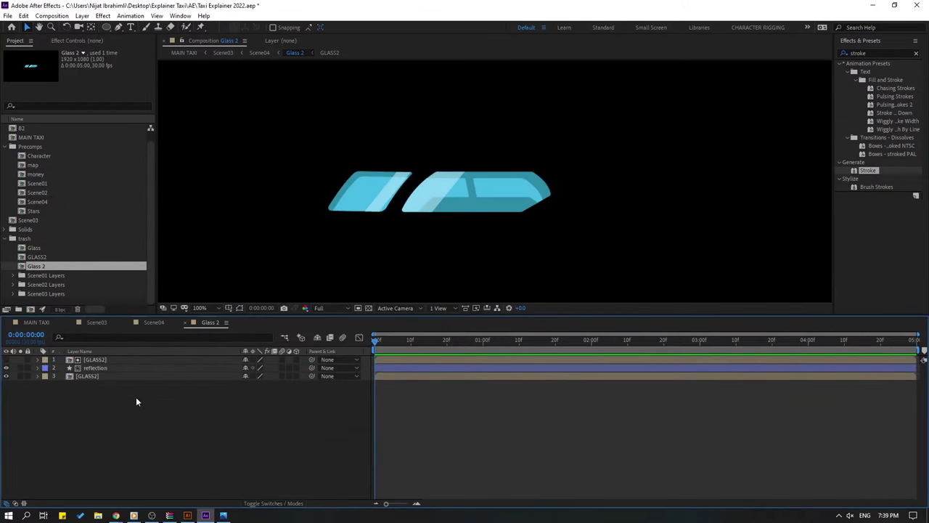
click(95, 369)
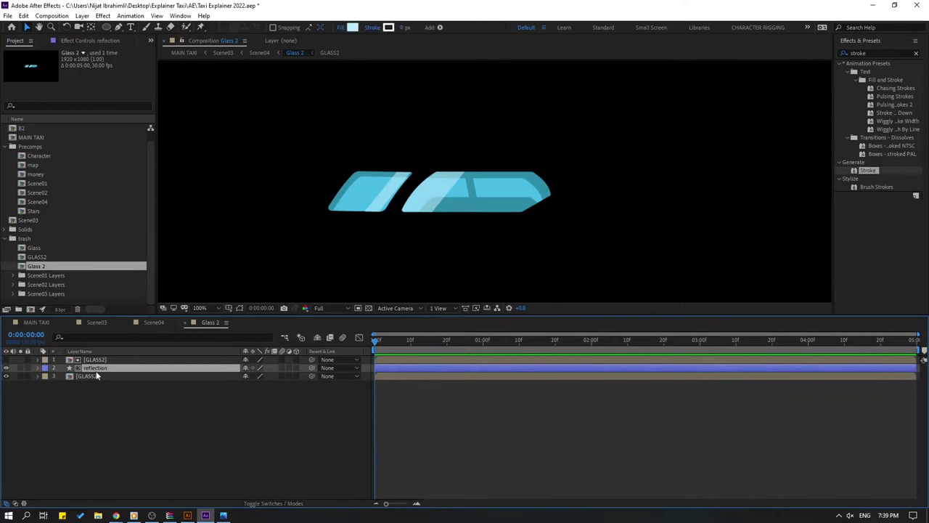
key(p)
click(62, 376)
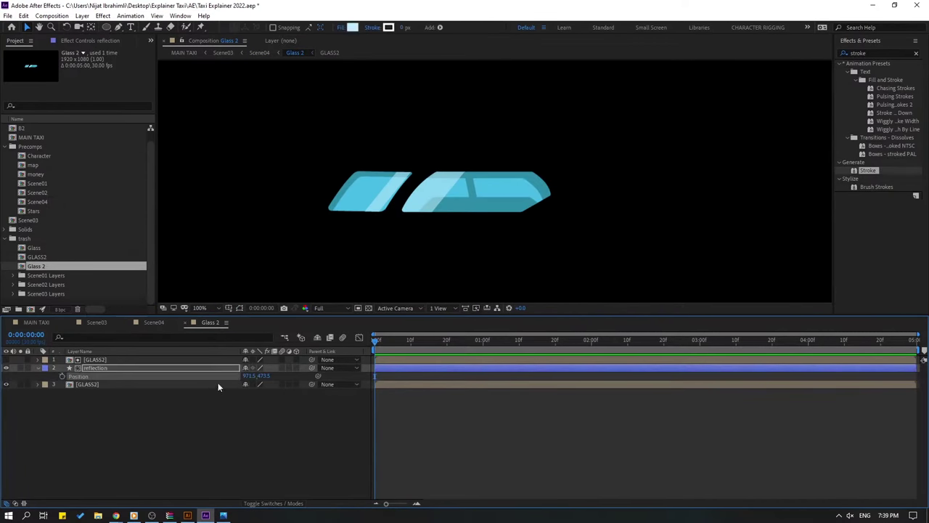
drag(247, 377, 221, 377)
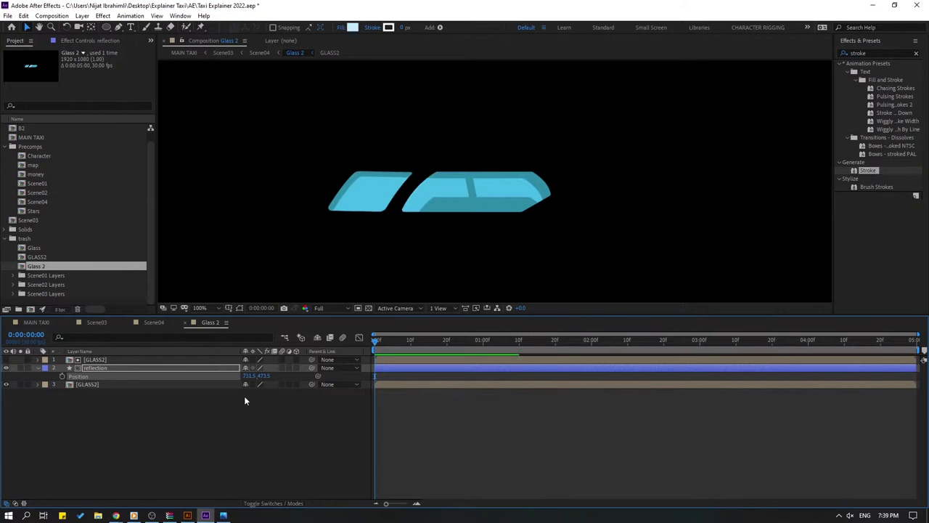
drag(419, 342, 430, 342)
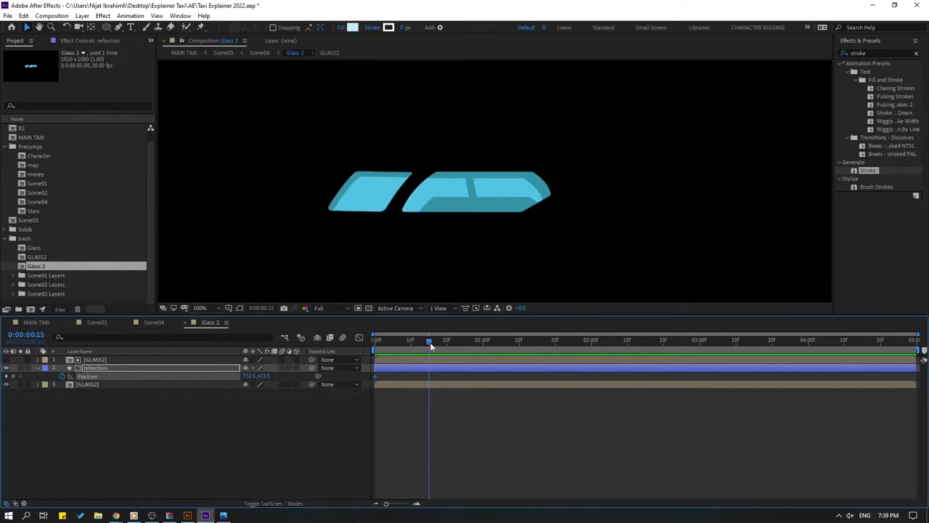
drag(250, 379, 361, 379)
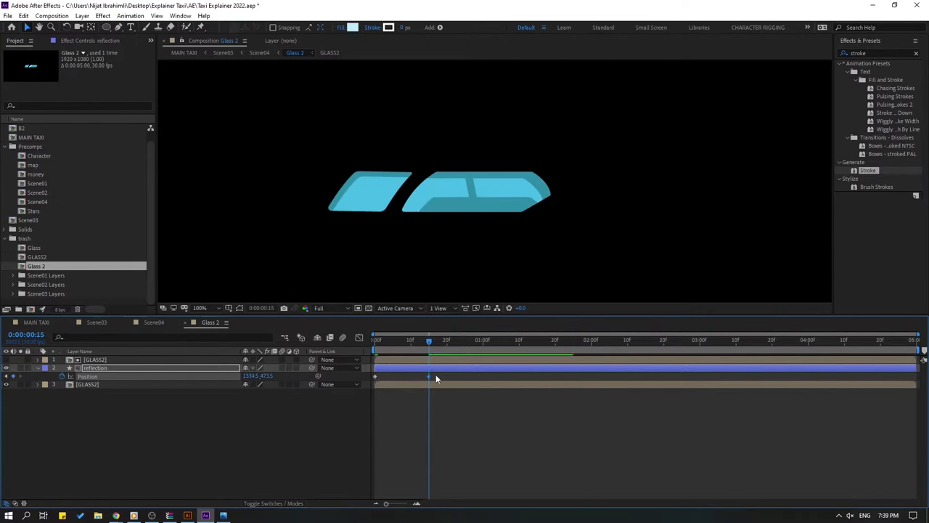
Easy-ease the reflection keys, move the second key to frame 24, preview, and select all layers.
right_click(375, 376)
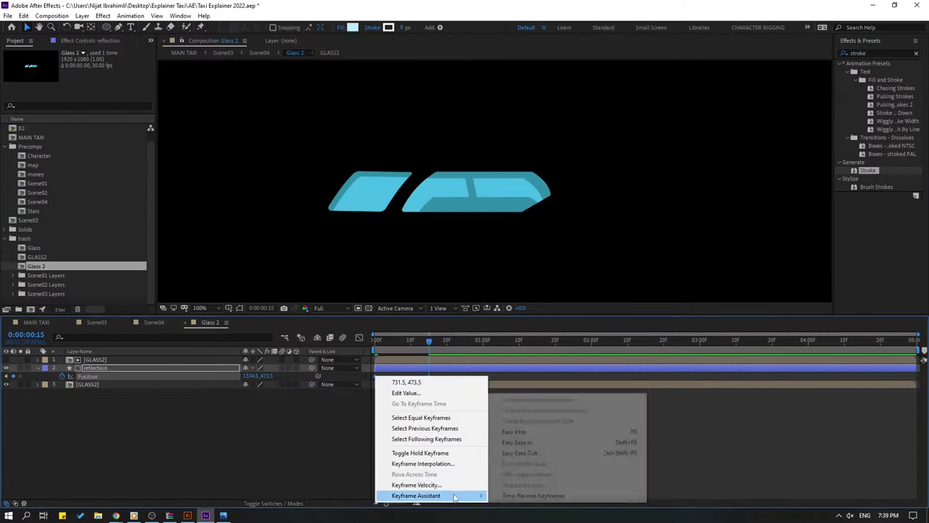
mouse_move(436, 496)
click(567, 431)
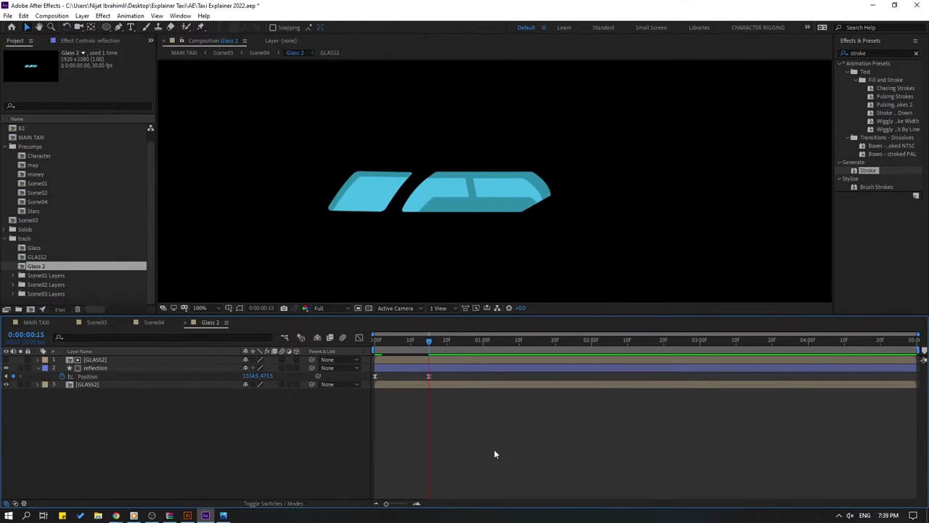
drag(429, 376, 461, 376)
key(space)
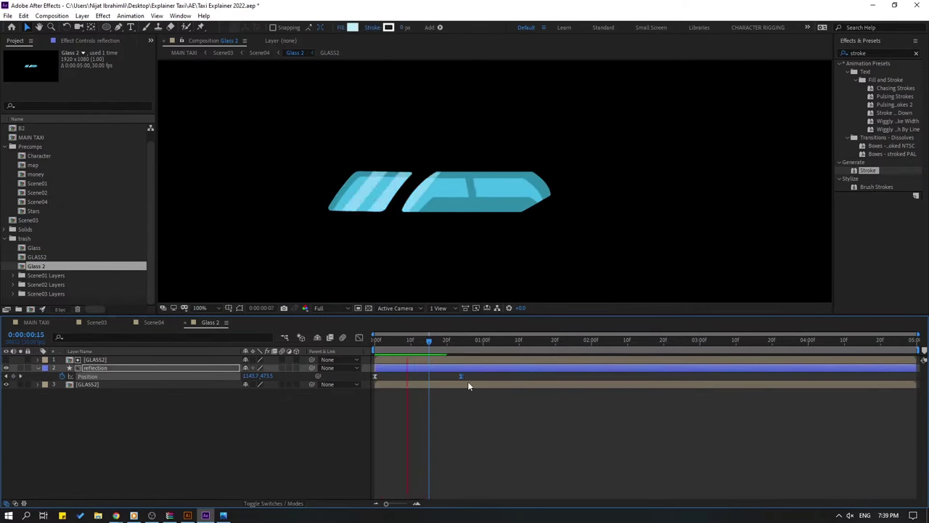
click(459, 344)
drag(459, 344, 461, 341)
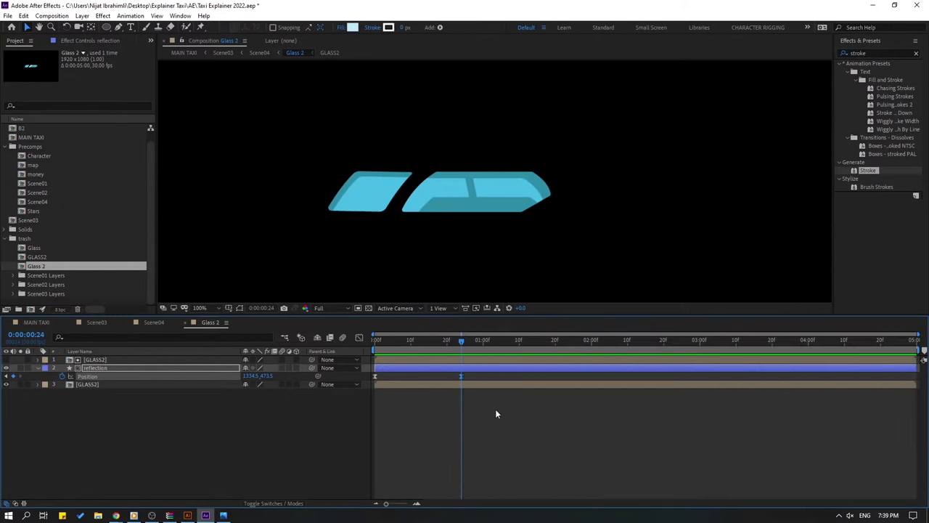
click(37, 369)
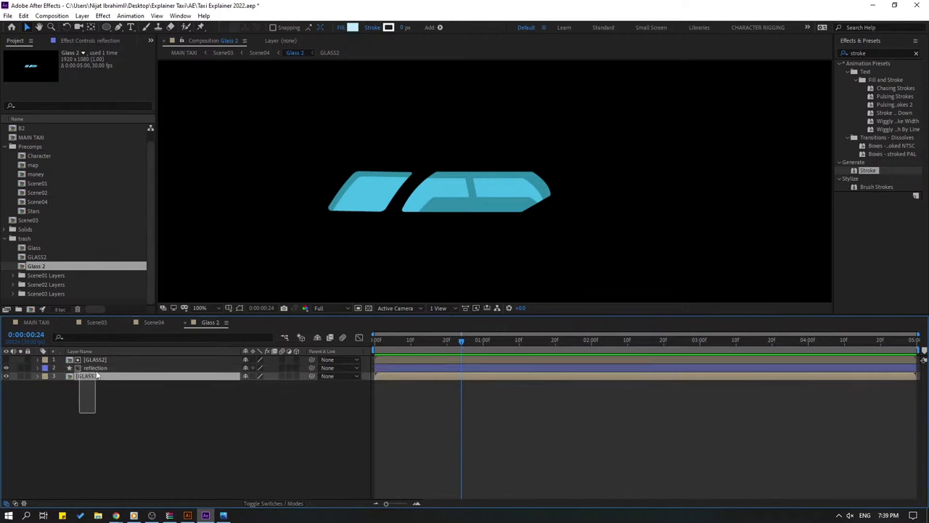
key(ctrl+a)
Split the three layers at frame 24, delete the later halves, and pre-compose as Reflection_scene03.
click(24, 16)
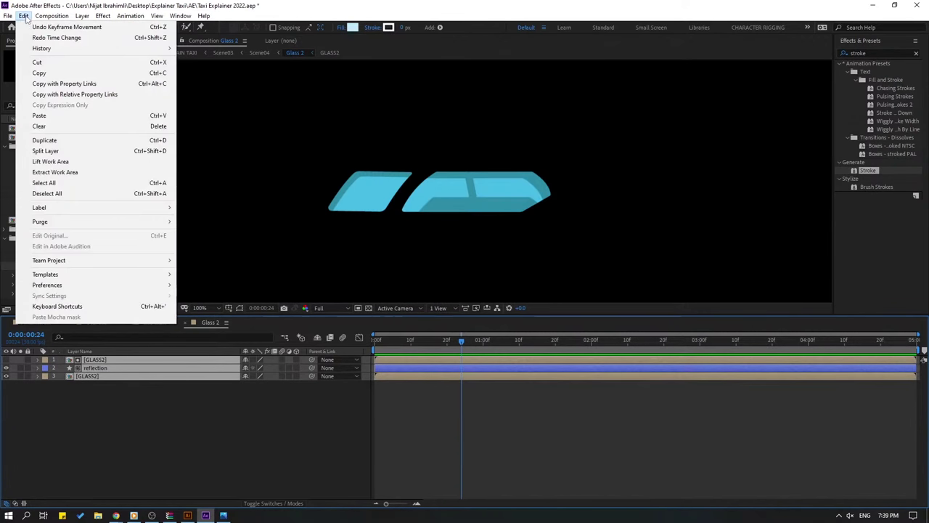
click(40, 150)
key(Delete)
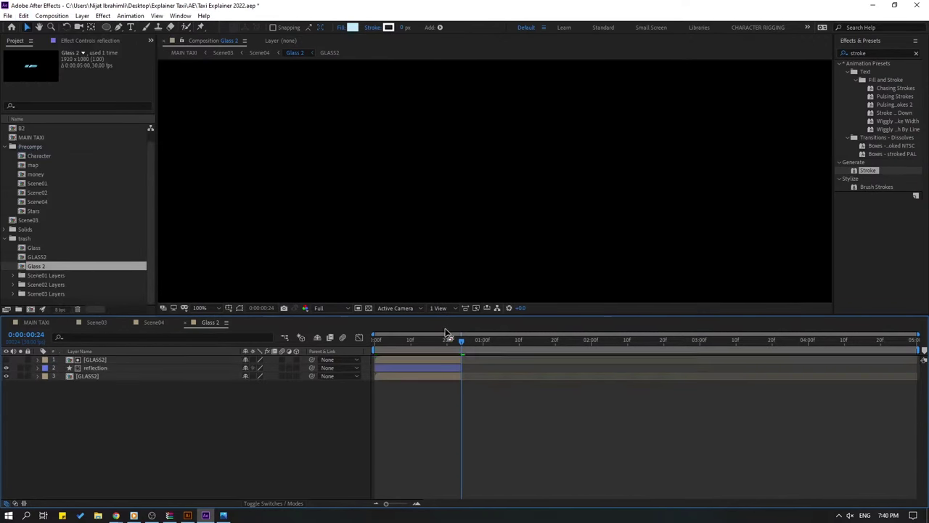
key(ctrl+a)
right_click(96, 374)
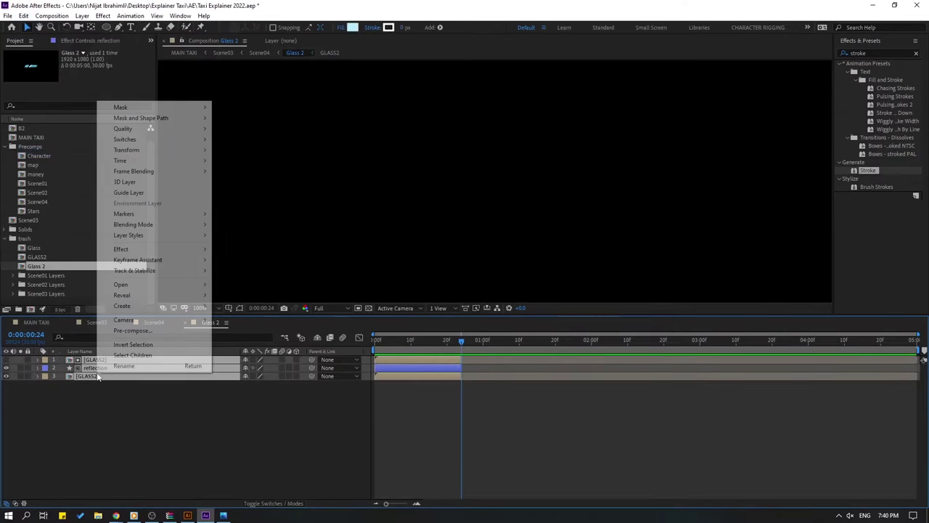
click(121, 331)
text(R)
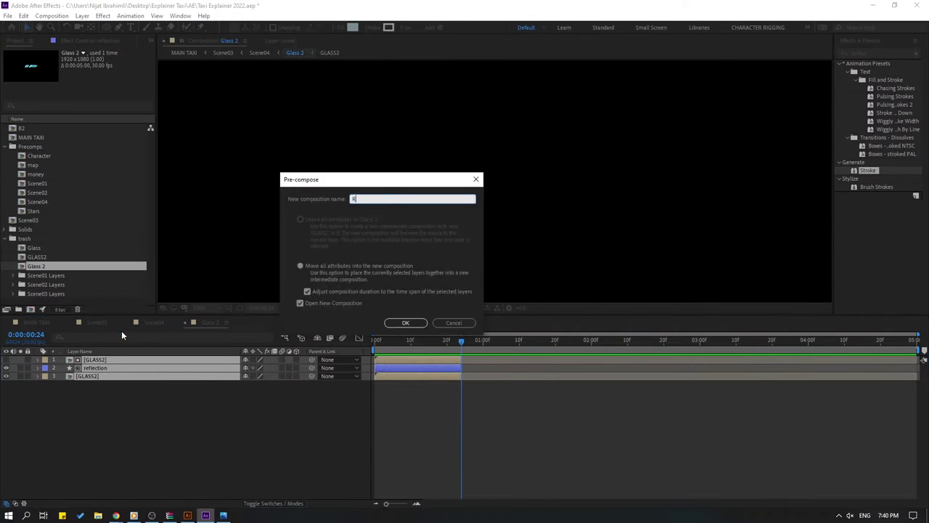
text(eflection_scene03)
click(404, 324)
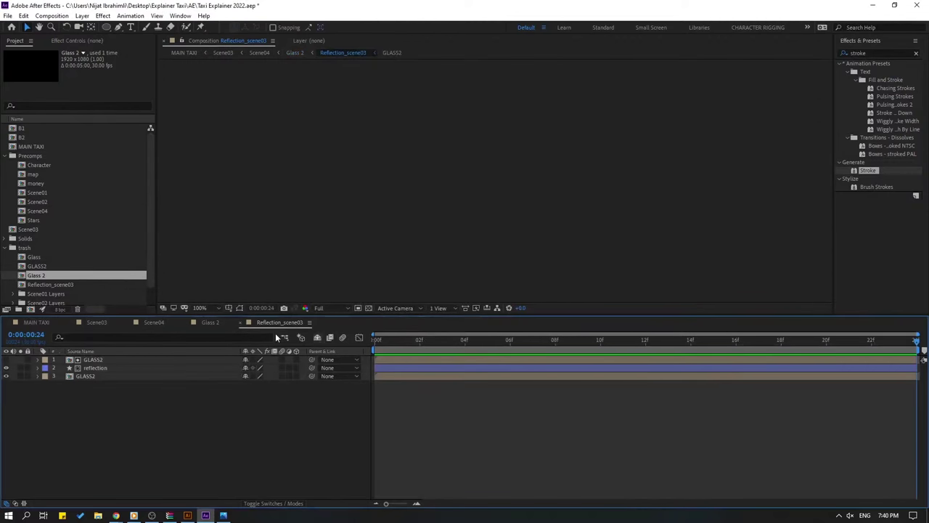
In Glass 2, duplicate the Reflection_scene03 layer and stagger the copies later in time, then preview.
click(211, 322)
click(436, 342)
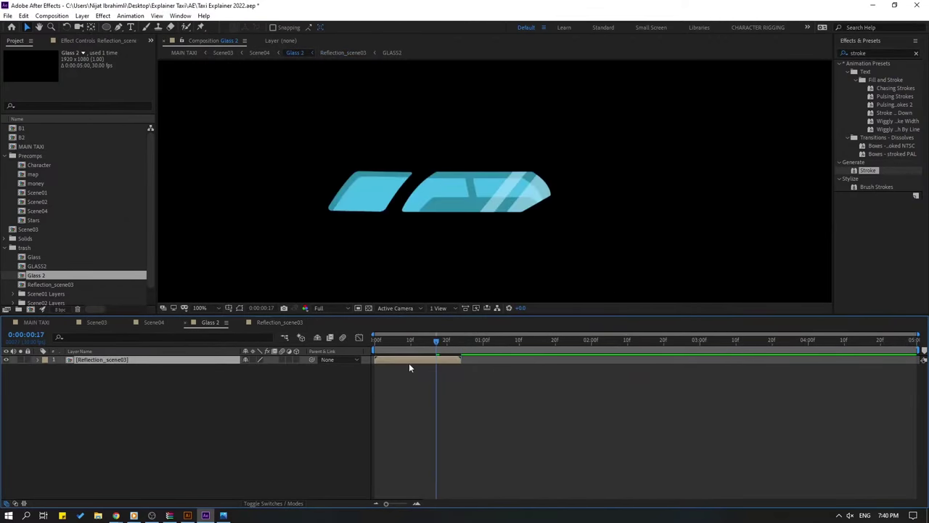
key(ctrl+d)
drag(408, 363, 650, 365)
key(ctrl+d)
key(ctrl+d)
key(ctrl+d)
key(ctrl+d)
drag(735, 360, 909, 367)
key(ctrl+d)
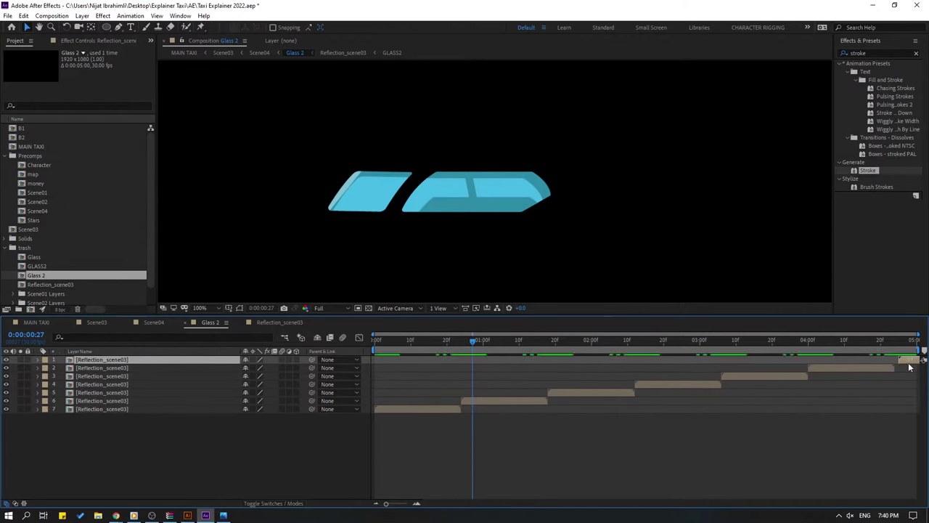
key(space)
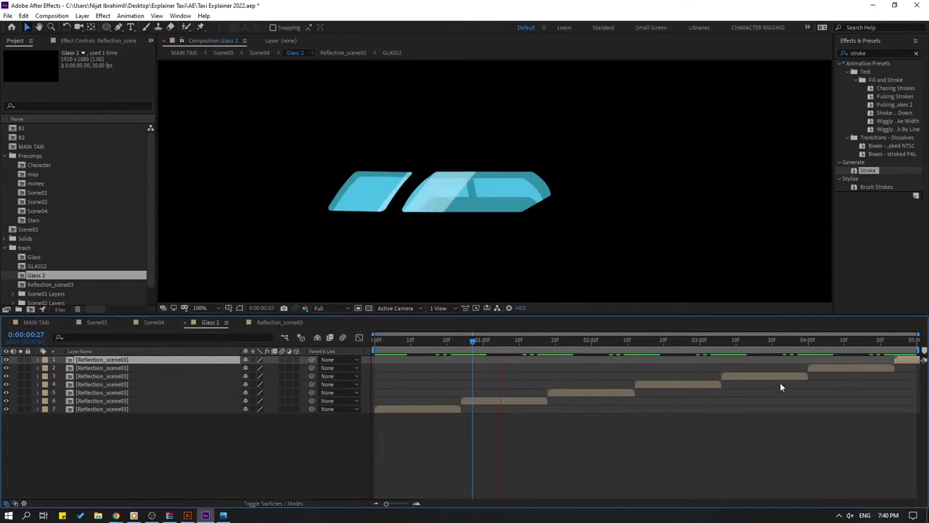
key(space)
Preview Scene04, parent the Glass 2 layer to the car layer, and return to Scene03.
click(93, 323)
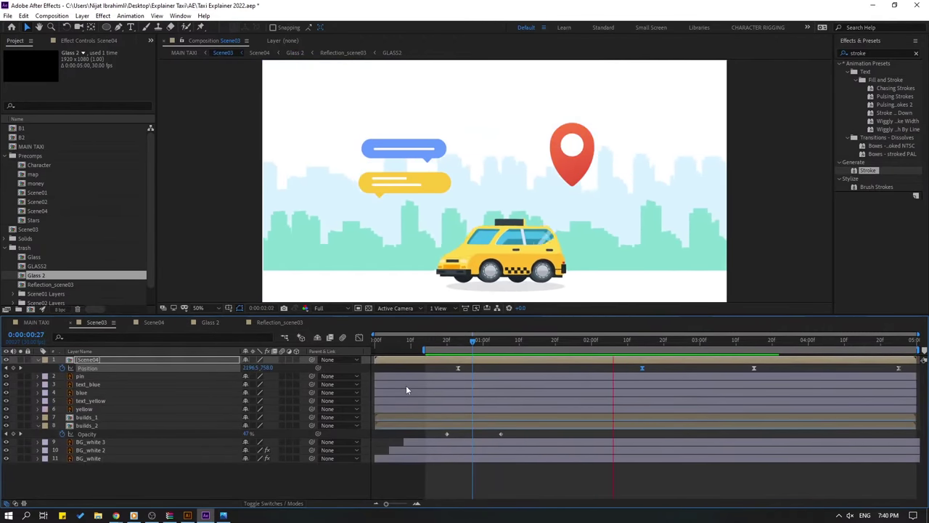
key(space)
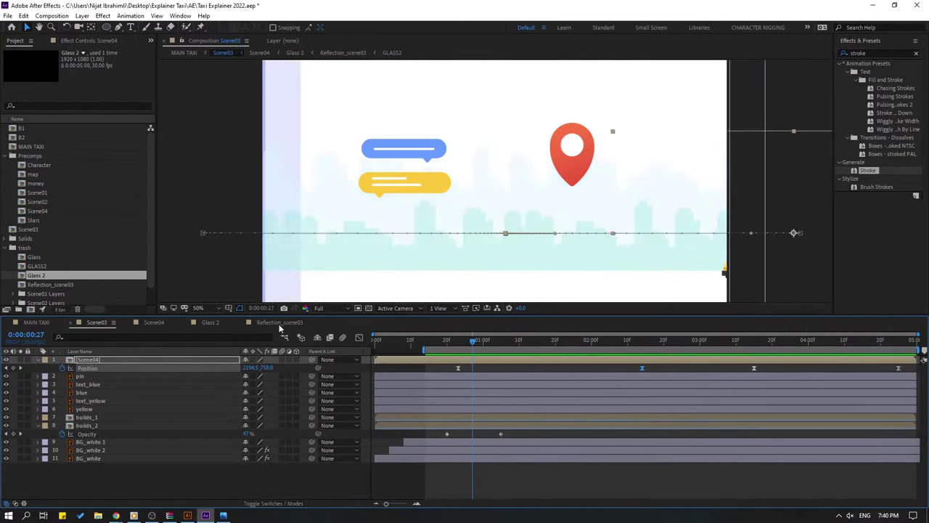
click(150, 323)
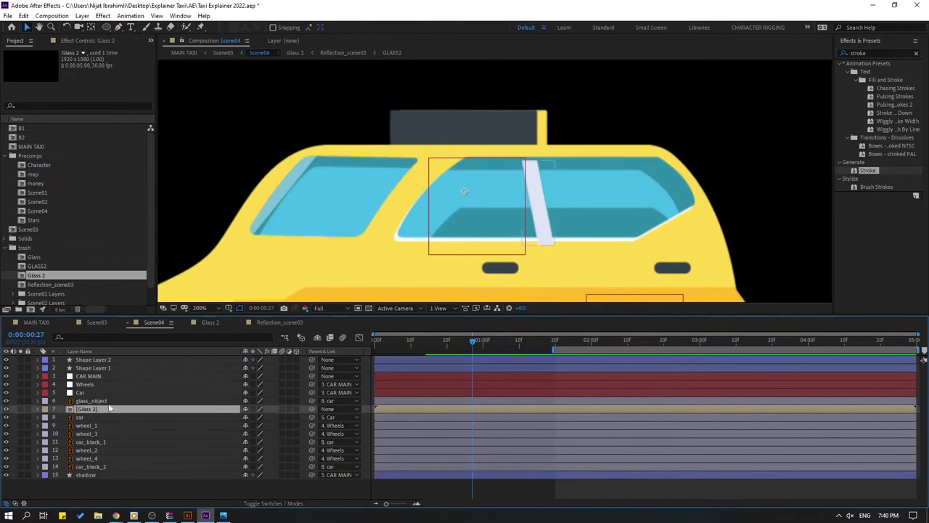
key(space)
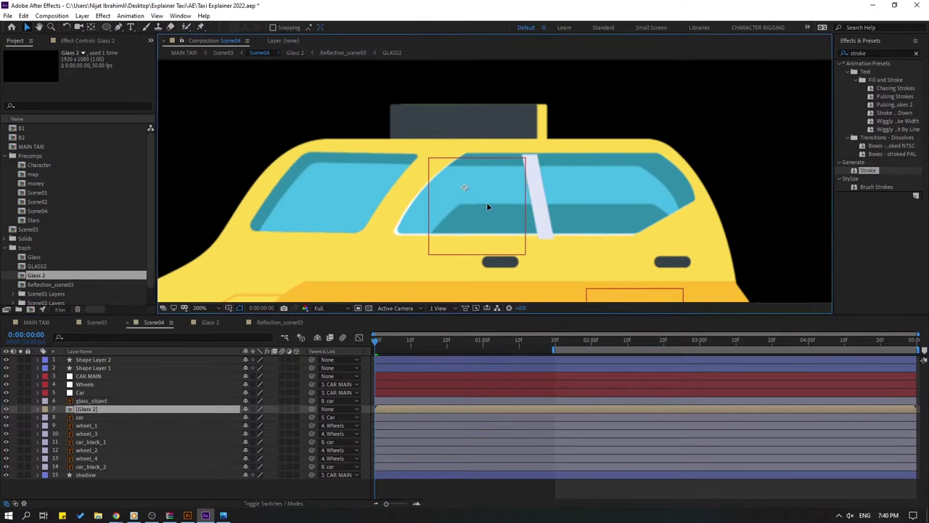
key(Return)
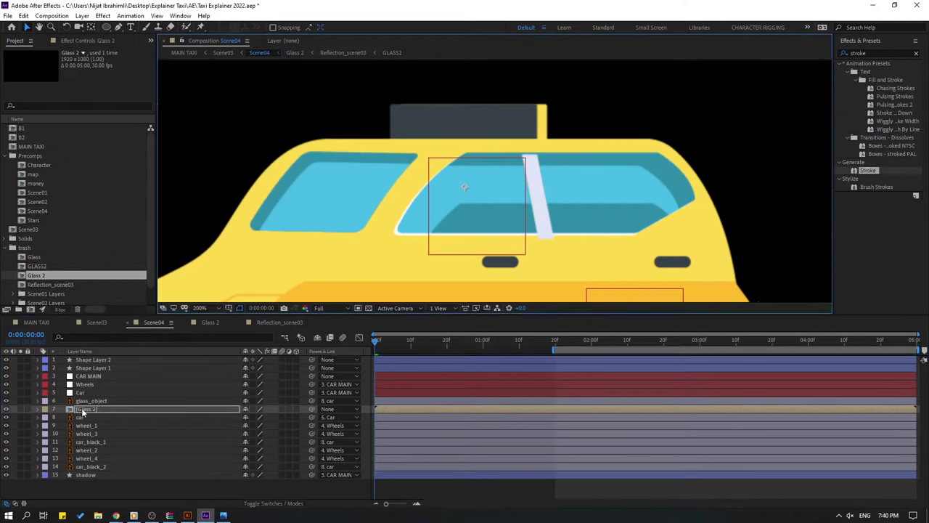
key(Return)
drag(312, 409, 93, 416)
click(97, 322)
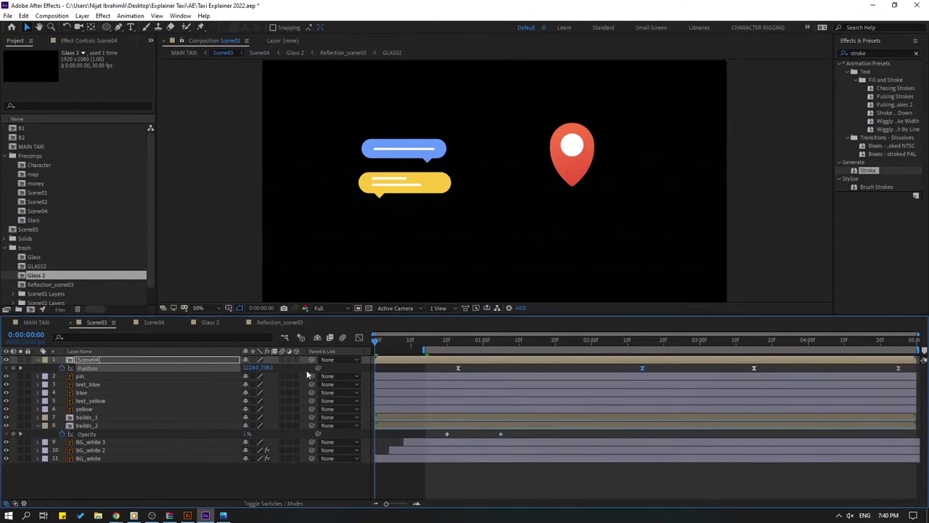
Preview Scene03, scrub to 0:00:02:20 and delete the red pin layer.
key(space)
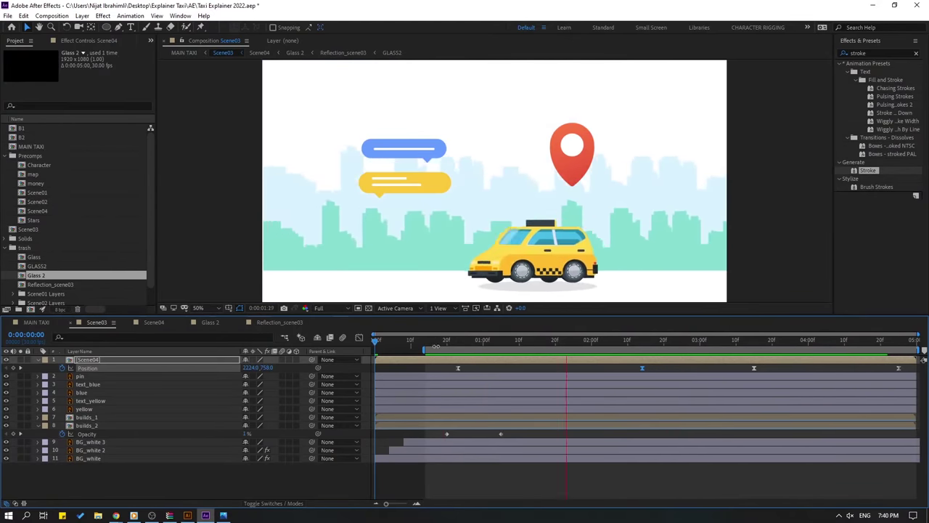
click(466, 342)
drag(471, 346, 697, 342)
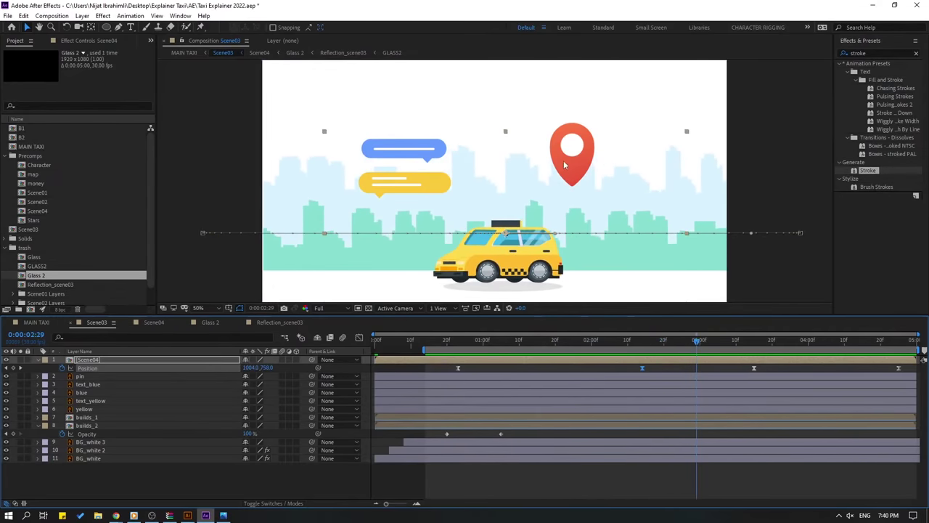
click(81, 376)
key(Delete)
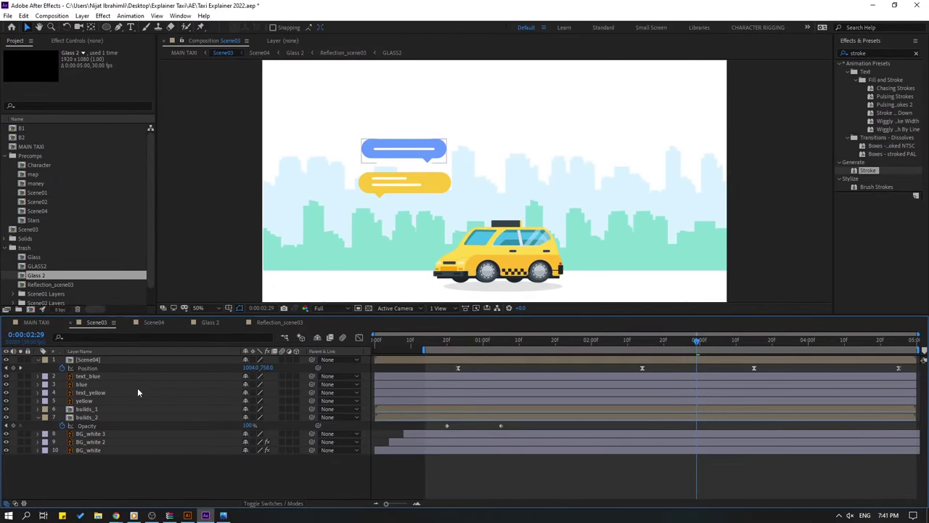
Delete the text_blue, blue, text_yellow and yellow speech-bubble layers.
click(91, 377)
key(Delete)
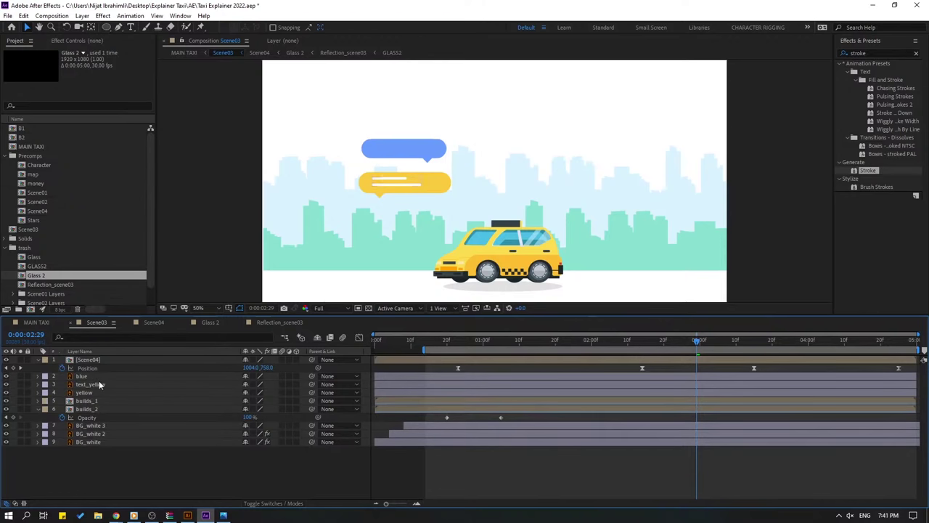
click(115, 376)
key(Delete)
click(93, 375)
key(Delete)
click(91, 375)
key(Delete)
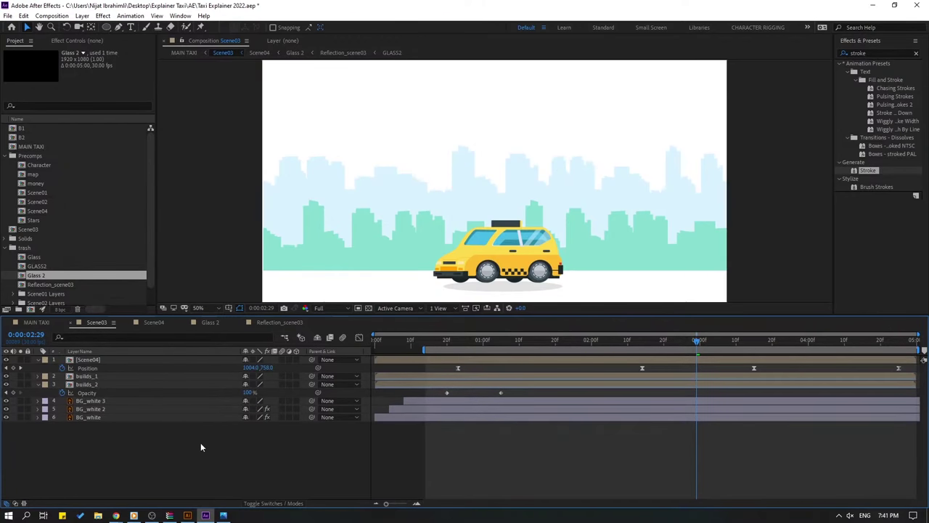
Set the viewer magnification to Fit and preview the cleaned Scene03.
click(200, 307)
click(226, 343)
key(space)
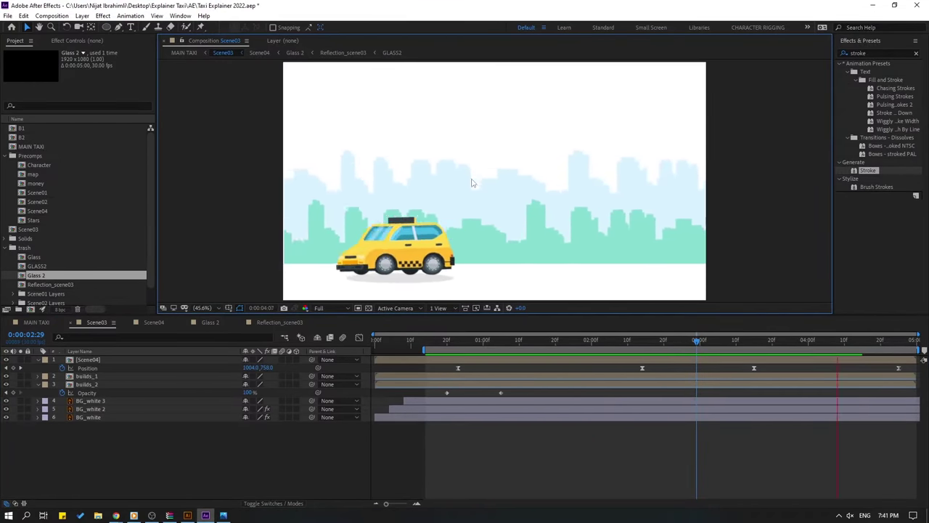
Close the Scene03 and Scene04 timelines and end the MAIN TAXI work area at 0:00:09:10.
click(69, 323)
click(69, 323)
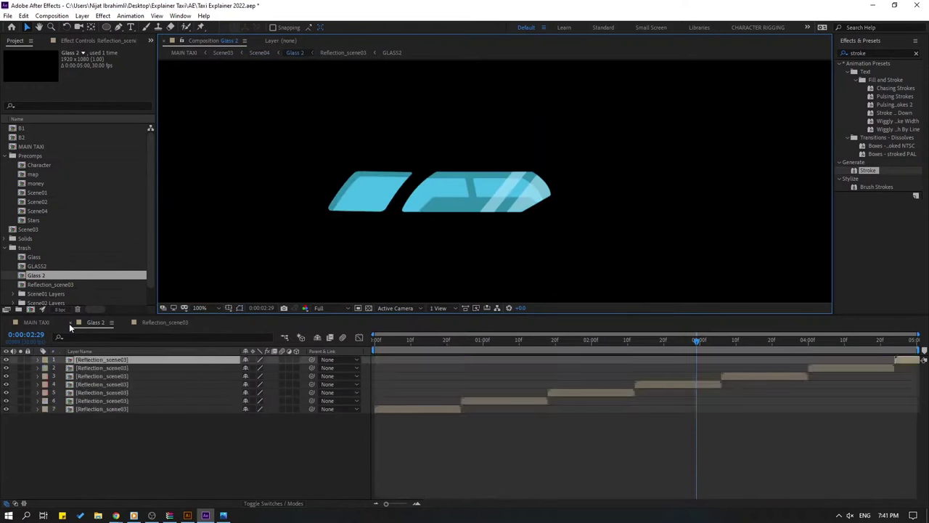
click(69, 323)
click(69, 324)
drag(520, 345, 713, 351)
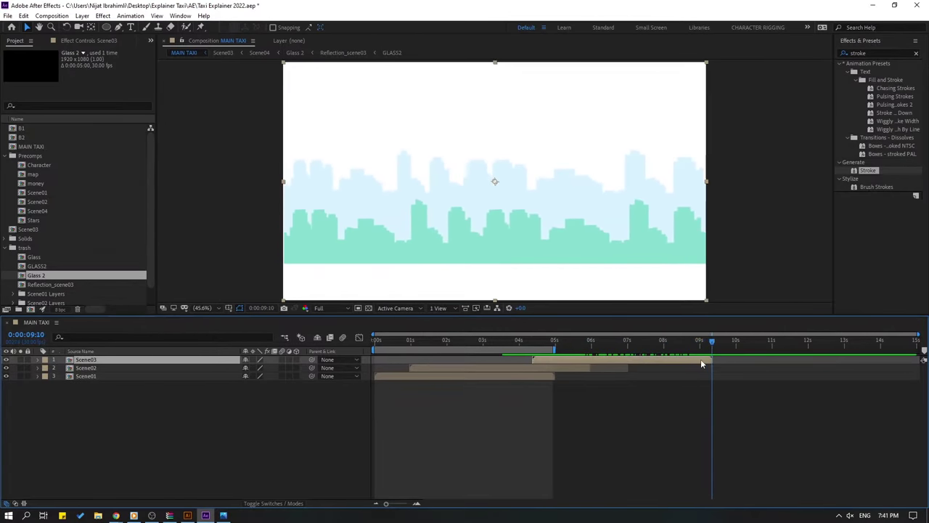
key(n)
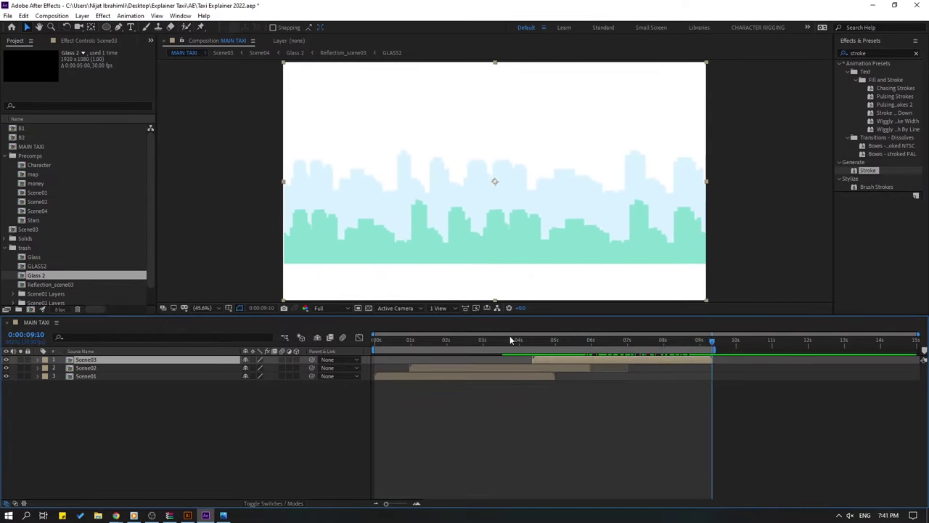
Open Scene02, then the Character precomp, and shift the hand, head and body keyframes about 3 frames earlier.
double_click(86, 368)
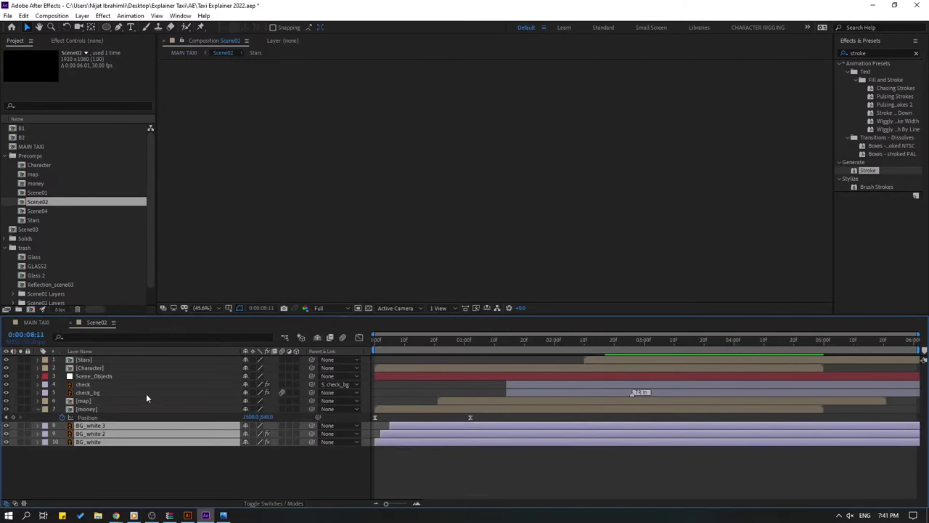
click(99, 476)
double_click(88, 367)
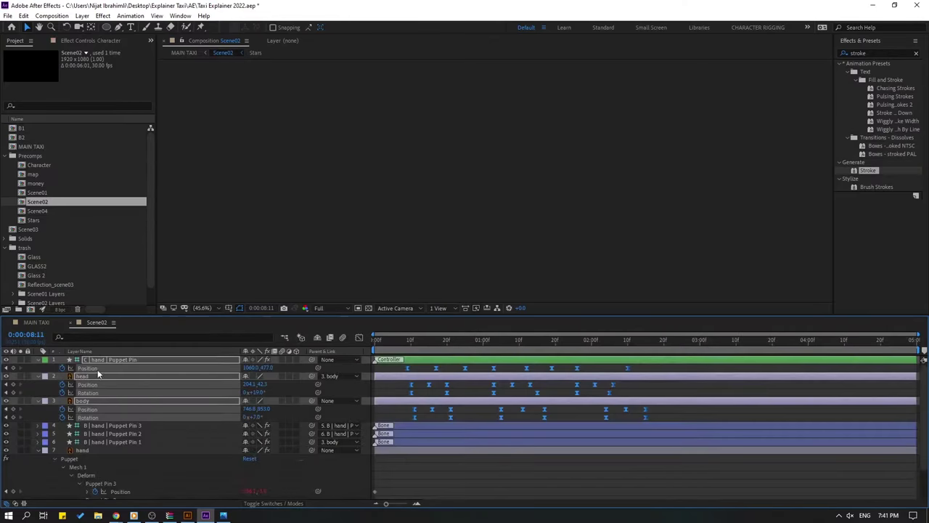
drag(656, 371, 392, 419)
drag(627, 369, 616, 368)
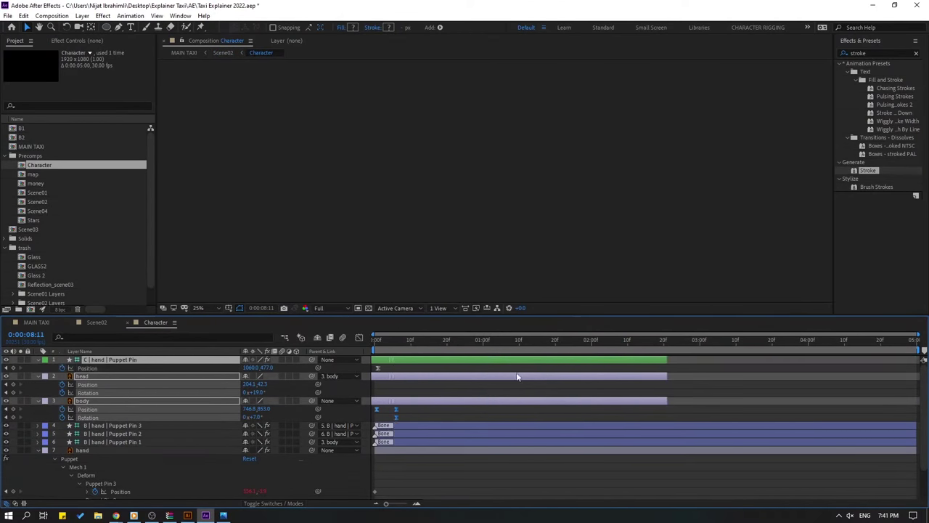
Undo the shift and copy the hand, head and body keyframes, pasting them at 0:00:02:20.
key(ctrl+z)
click(467, 371)
drag(387, 379, 388, 379)
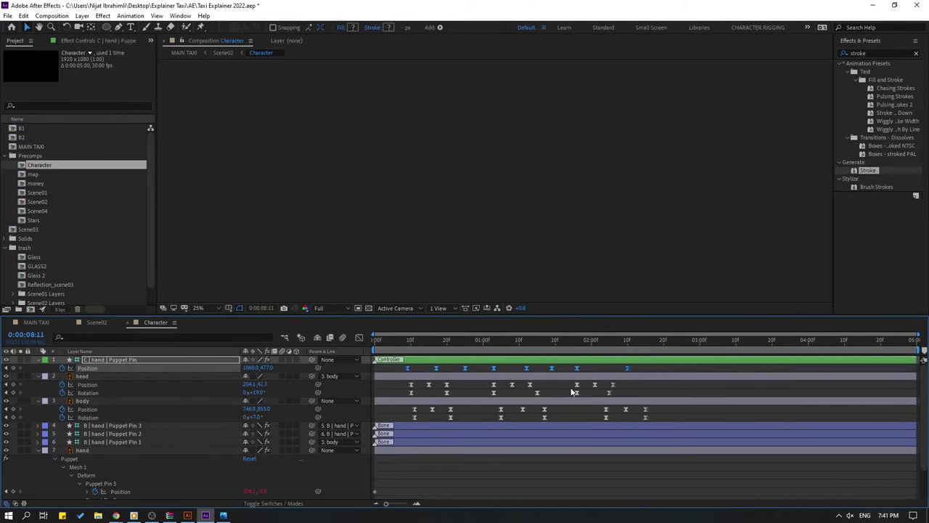
drag(631, 349, 654, 347)
key(ctrl+v)
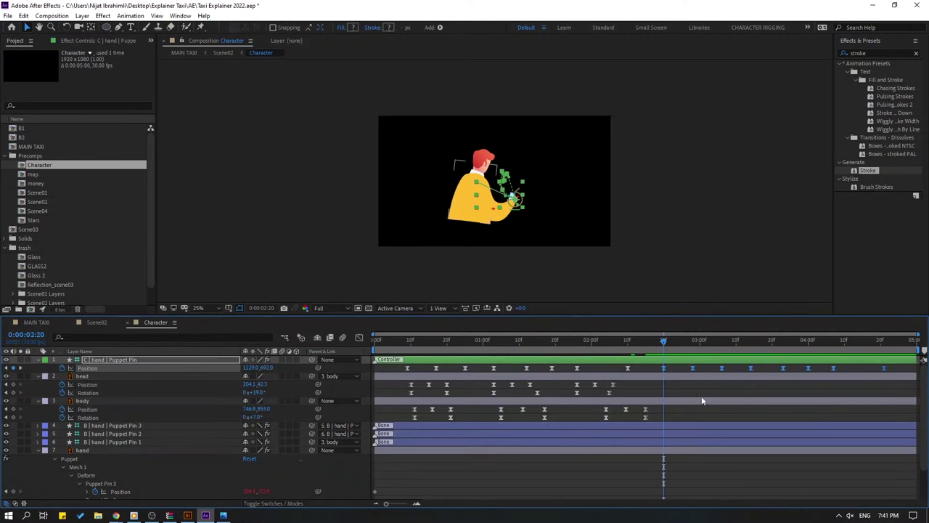
drag(633, 382, 397, 406)
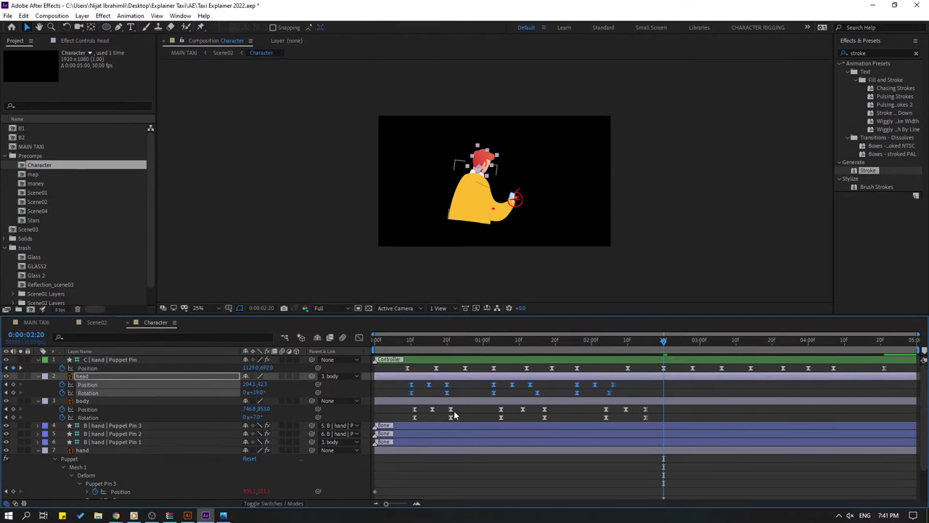
key(ctrl+c)
key(ctrl+v)
drag(653, 406, 418, 431)
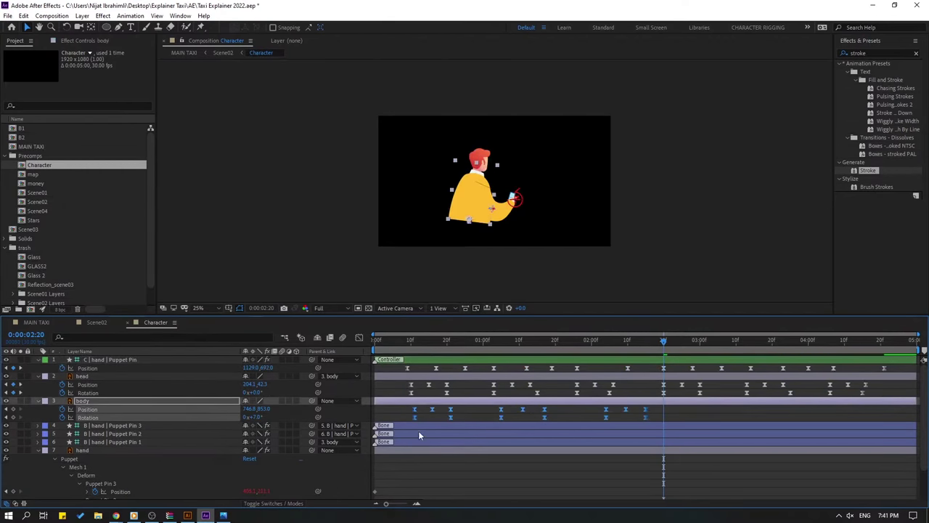
key(ctrl+c)
key(ctrl+v)
Check MAIN TAXI, select a range of hand Position keyframes in Character, then preview MAIN TAXI.
click(37, 322)
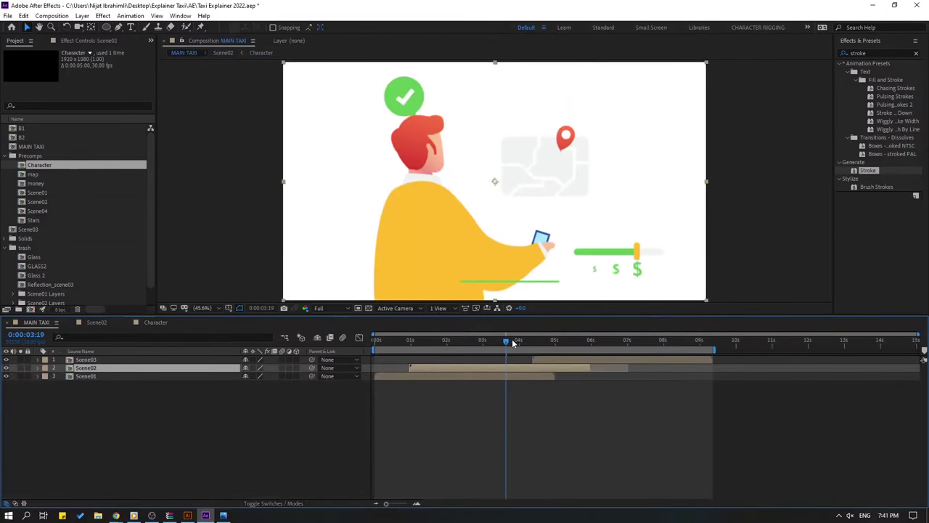
mouse_move(518, 343)
mouse_down()
mouse_move(542, 344)
mouse_move(455, 346)
mouse_move(525, 345)
mouse_move(500, 346)
mouse_move(515, 346)
mouse_up()
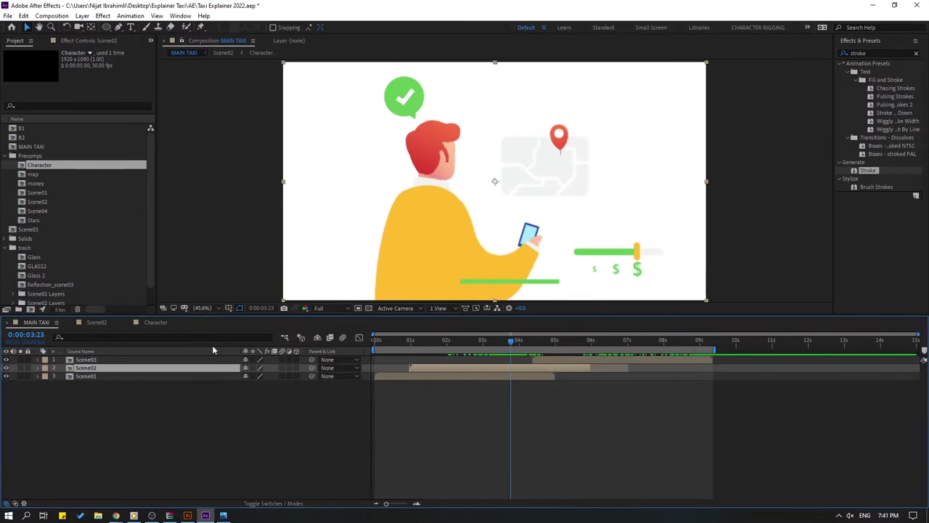
click(167, 321)
drag(642, 345, 692, 351)
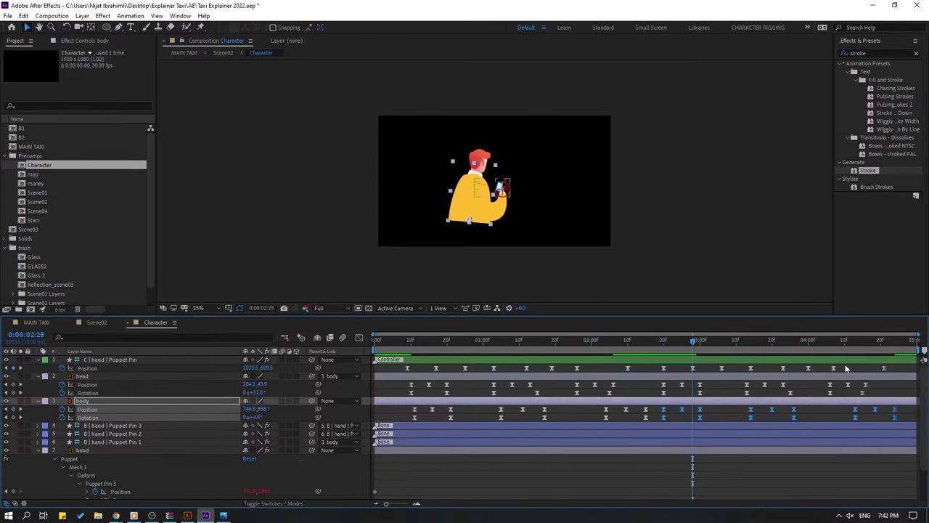
drag(898, 370, 663, 374)
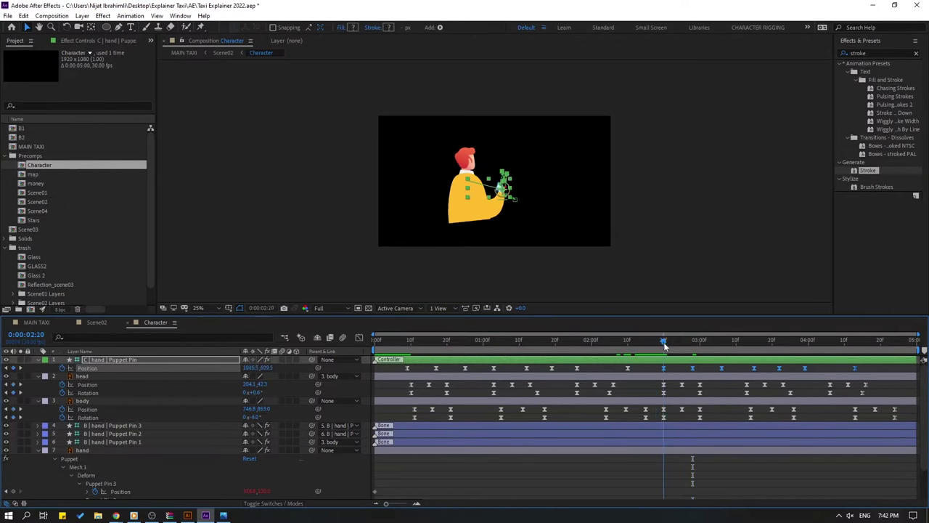
drag(616, 345, 628, 345)
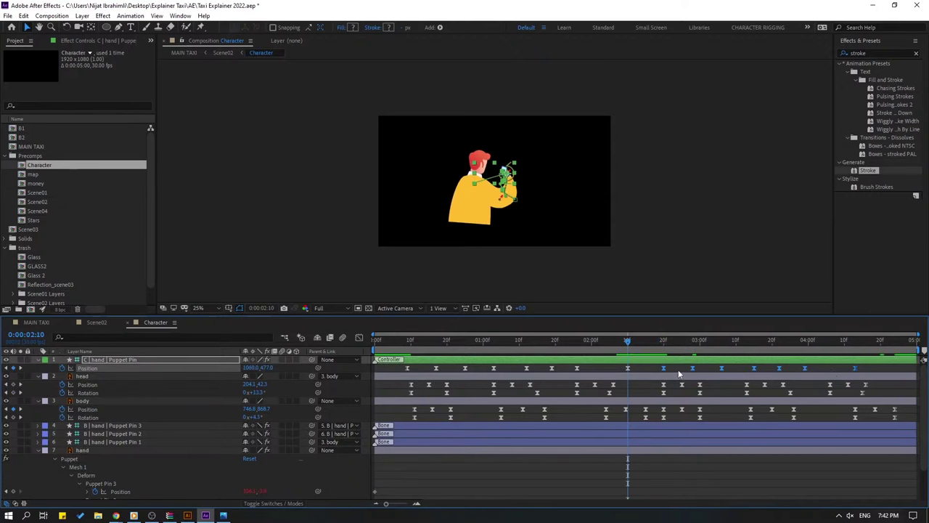
click(629, 372)
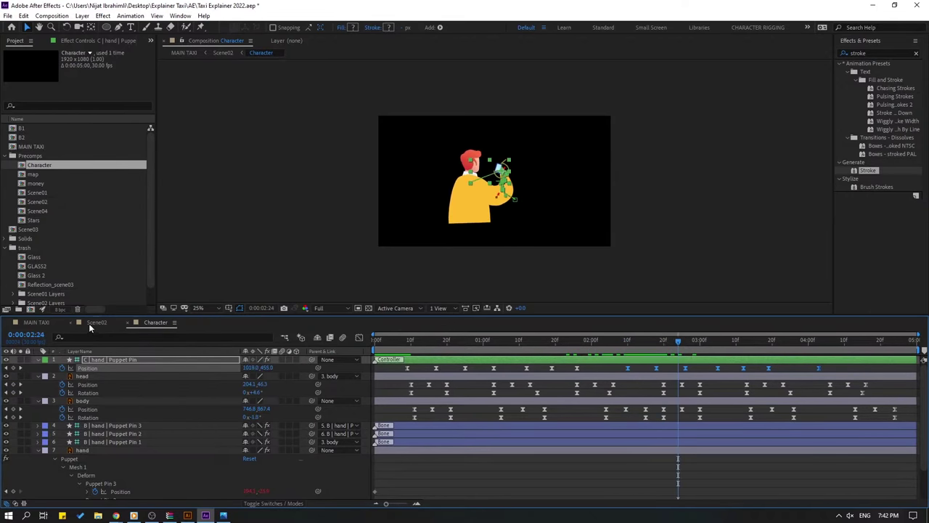
key(shift+comma)
key(shift+comma)
key(space)
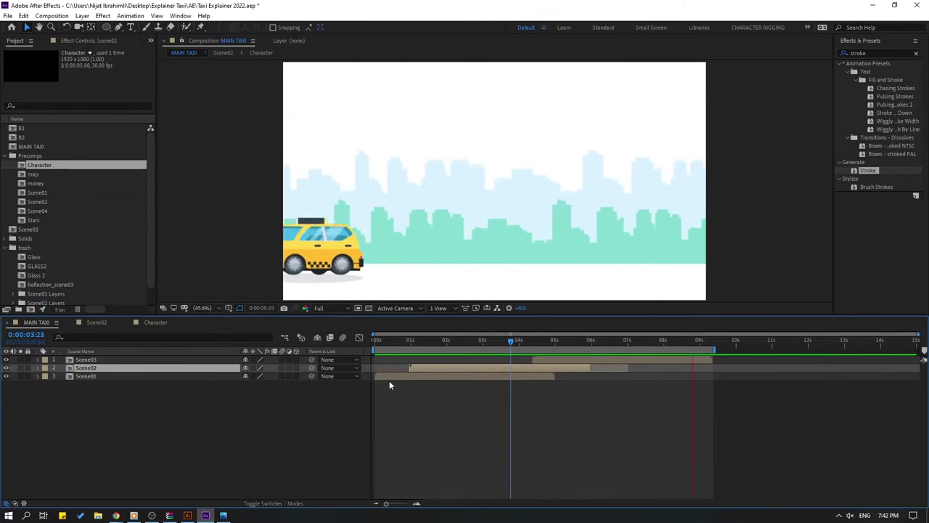
Watch the phone raise in Scene02, then open Character at 100% zoom near 0:00:02:05.
click(100, 322)
click(578, 340)
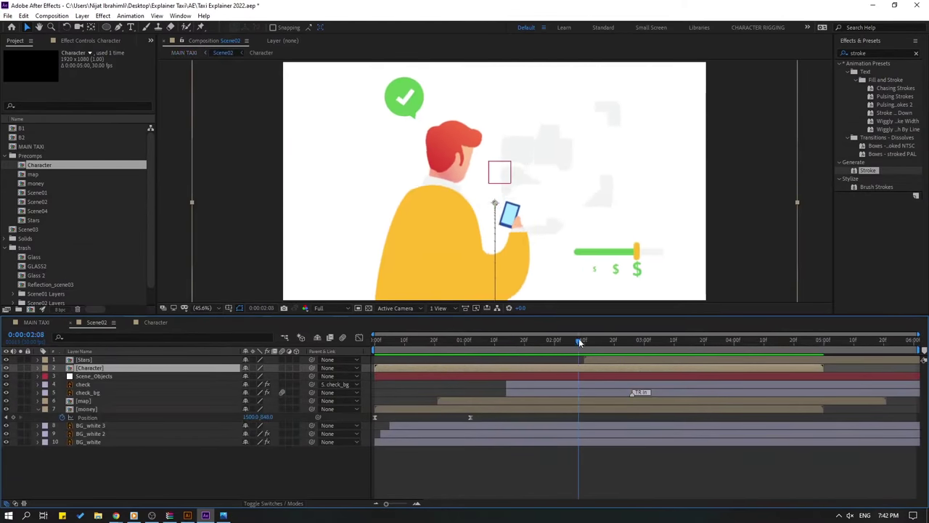
drag(579, 339, 610, 342)
click(146, 321)
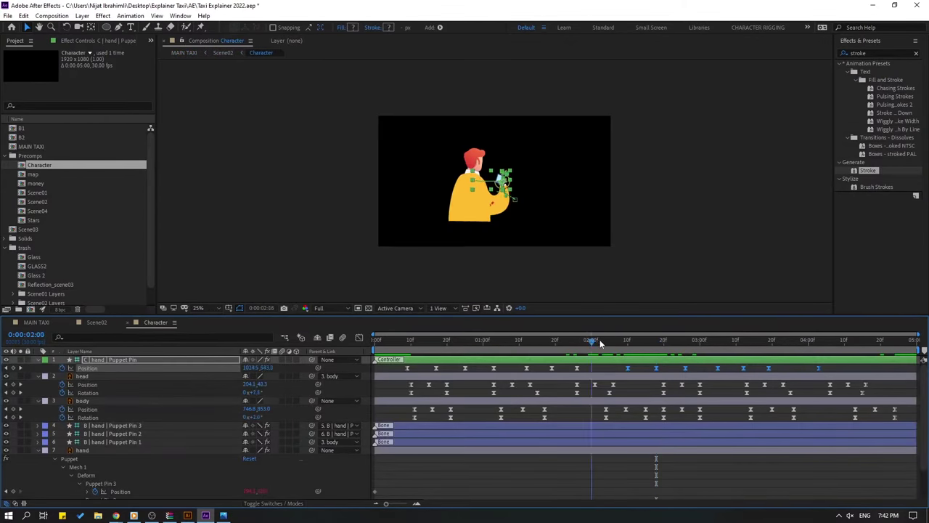
key(/)
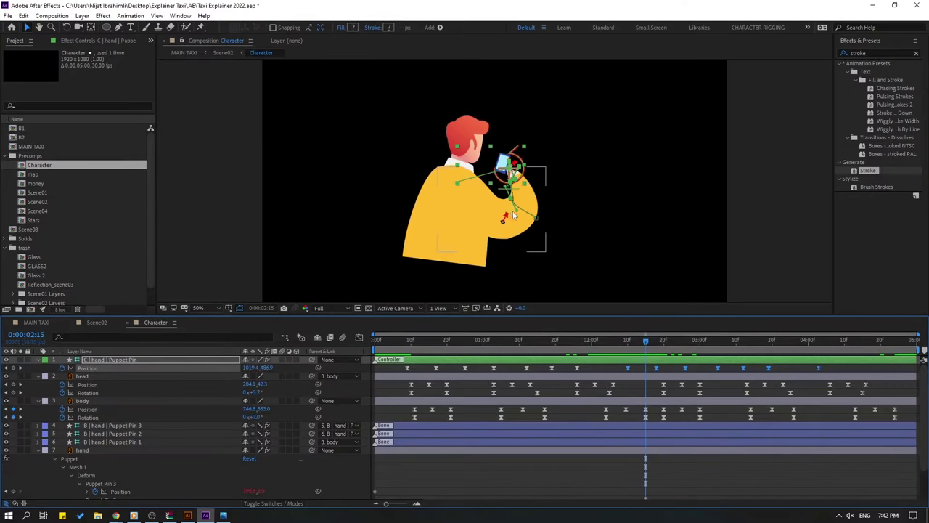
click(587, 342)
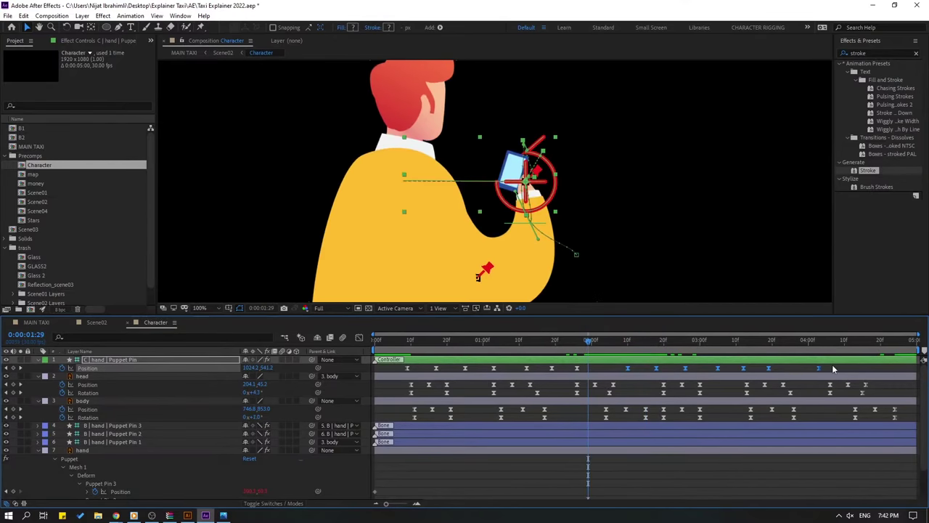
drag(616, 342, 581, 342)
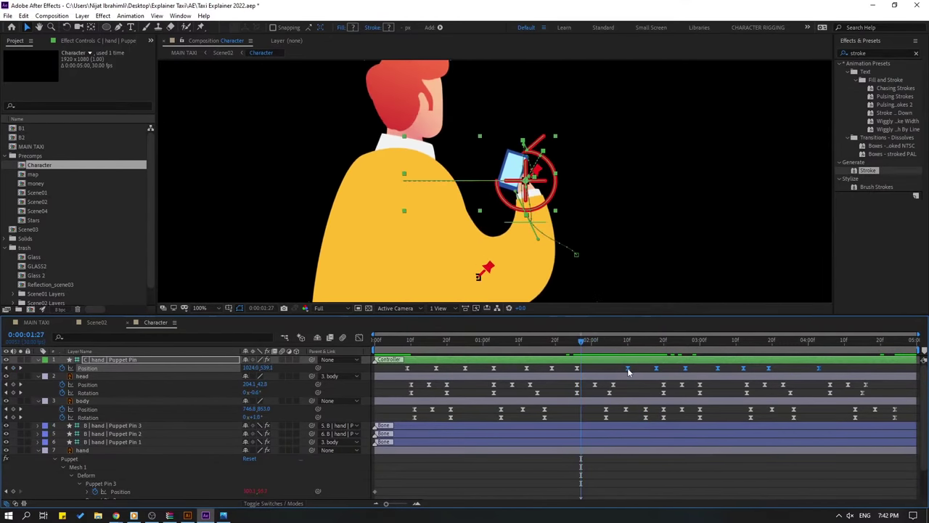
Shift the hand keyframes earlier, raise the hand at 0:00:01:26, and delete the later hand keys.
drag(629, 372, 577, 353)
click(579, 343)
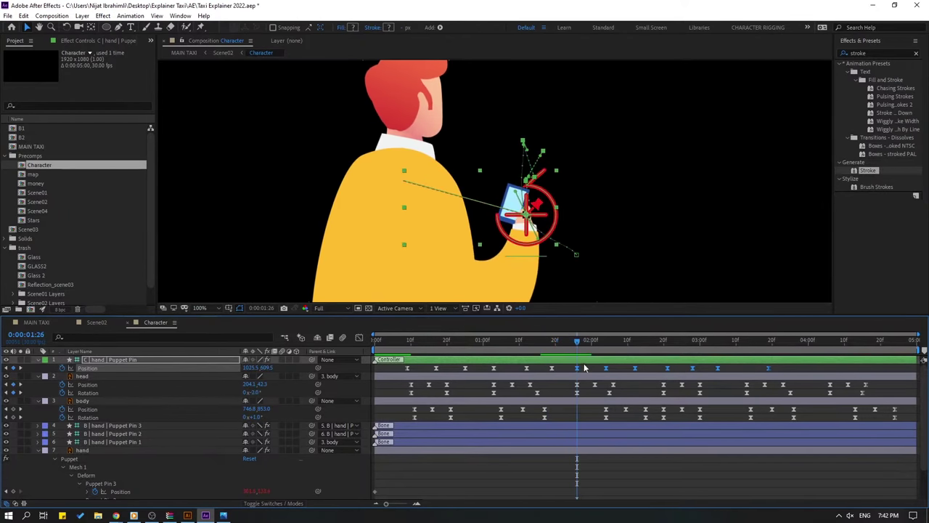
click(578, 368)
drag(518, 237, 535, 215)
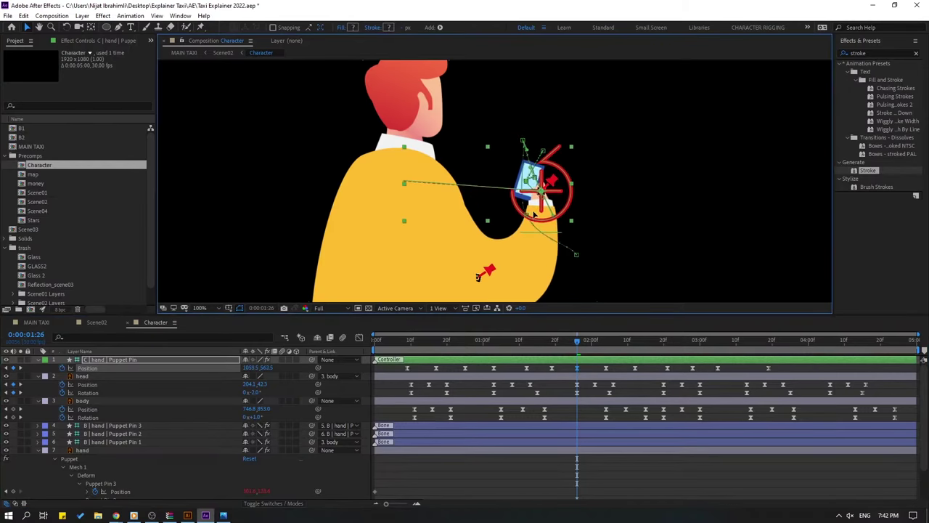
drag(573, 343, 638, 341)
key(Delete)
Pose the hand up-right at 0:00:03:00 and rightward at 0:00:02:11, then review the motion.
key(Page_Down)
key(Page_Down)
key(Page_Down)
key(Page_Down)
key(Page_Down)
key(Page_Down)
key(Page_Down)
key(Page_Down)
key(Page_Down)
key(Page_Down)
key(Page_Down)
key(Page_Down)
key(Page_Down)
key(Page_Down)
key(Page_Down)
key(Page_Down)
key(Page_Down)
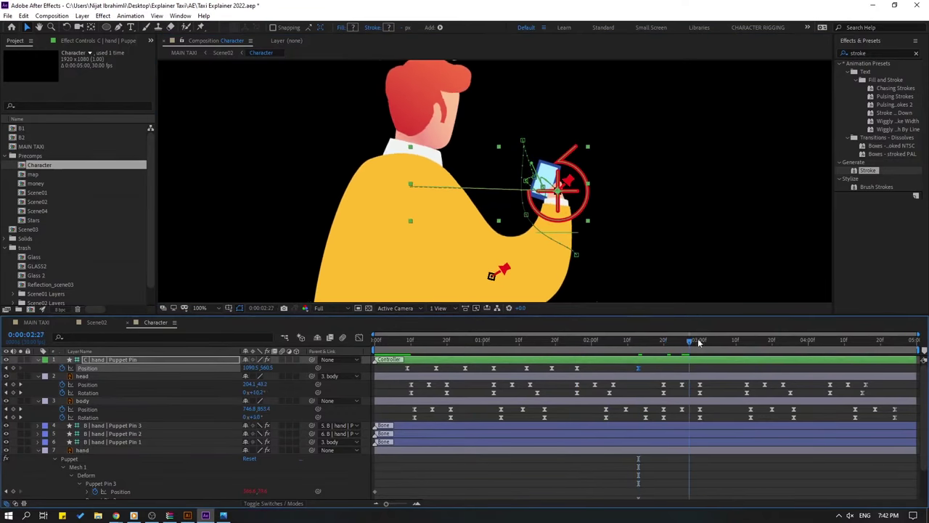
drag(557, 200, 563, 196)
drag(594, 342, 628, 335)
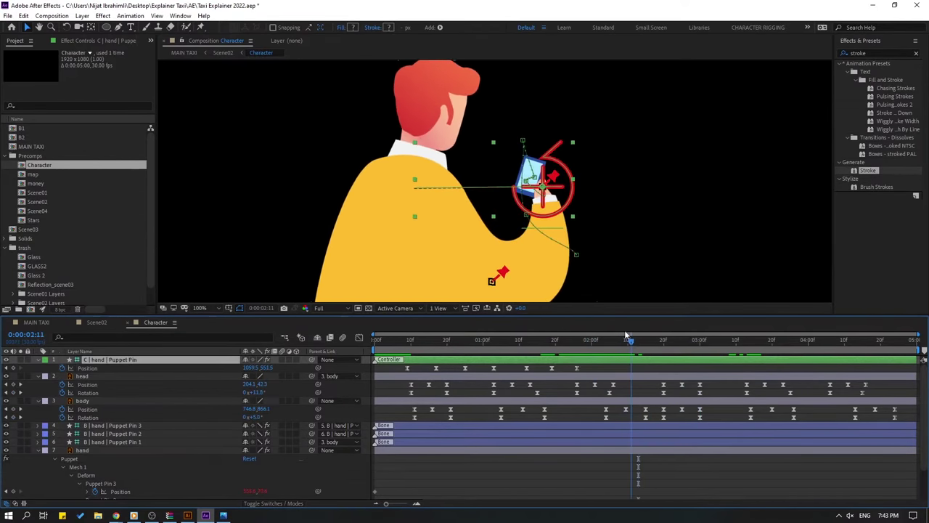
drag(563, 207, 589, 208)
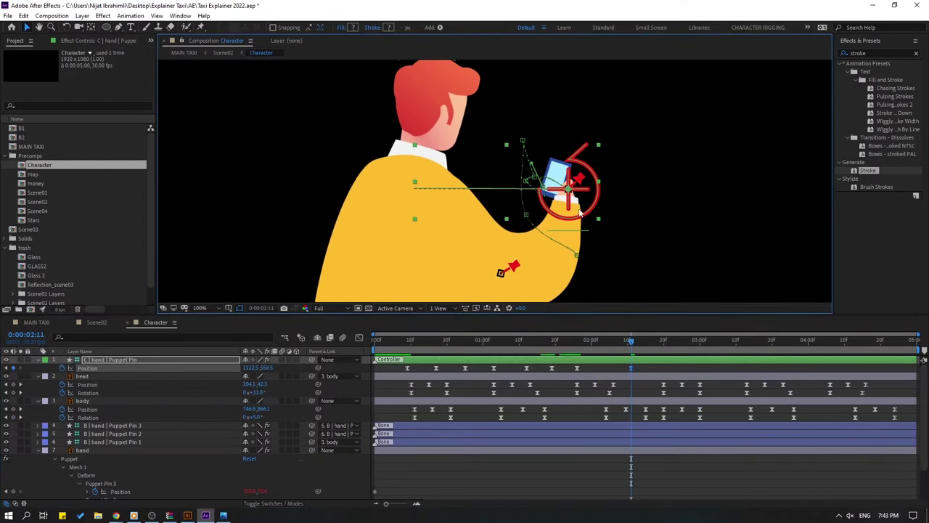
click(587, 340)
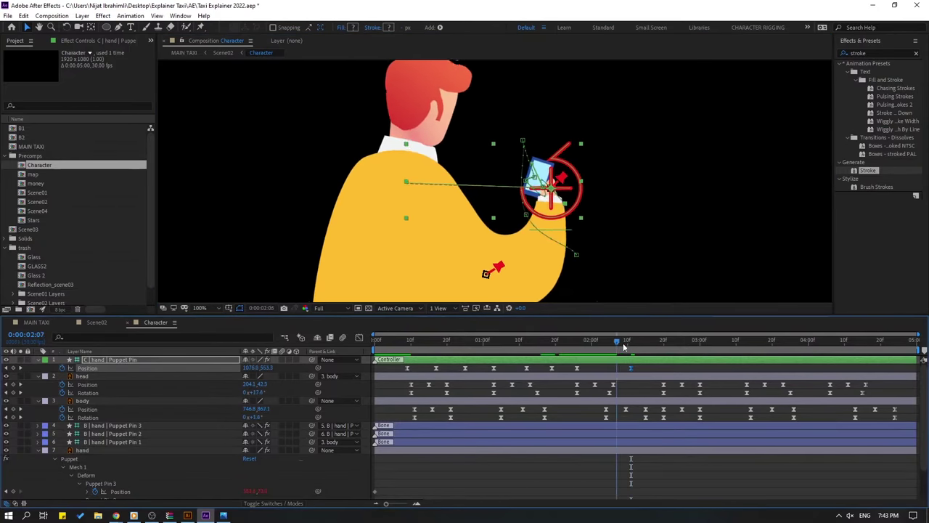
drag(623, 347, 658, 350)
Key new hand poses at 0:00:02:21, around 0:00:03:24 and around 0:00:04:16.
drag(621, 351, 668, 348)
drag(580, 239, 573, 200)
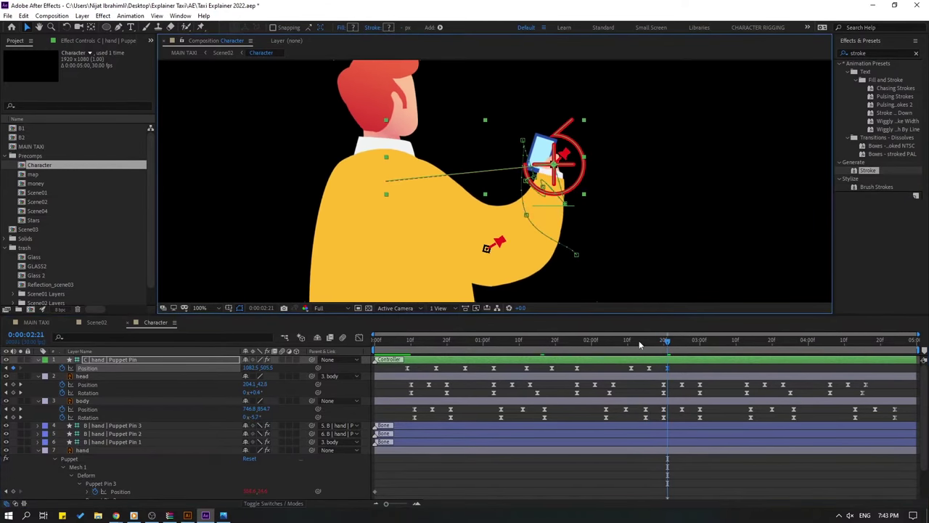
drag(668, 347, 788, 343)
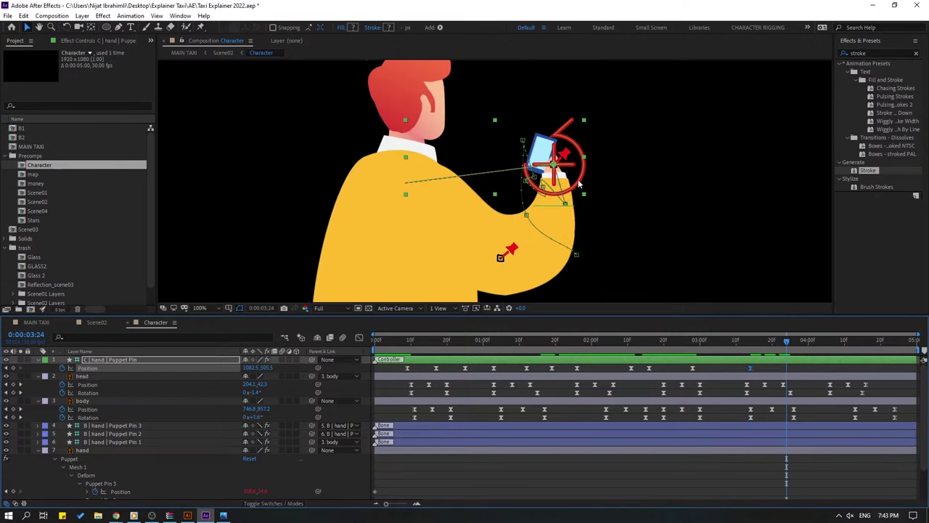
mouse_move(579, 185)
mouse_down()
mouse_move(585, 201)
mouse_move(565, 187)
mouse_move(570, 174)
mouse_up()
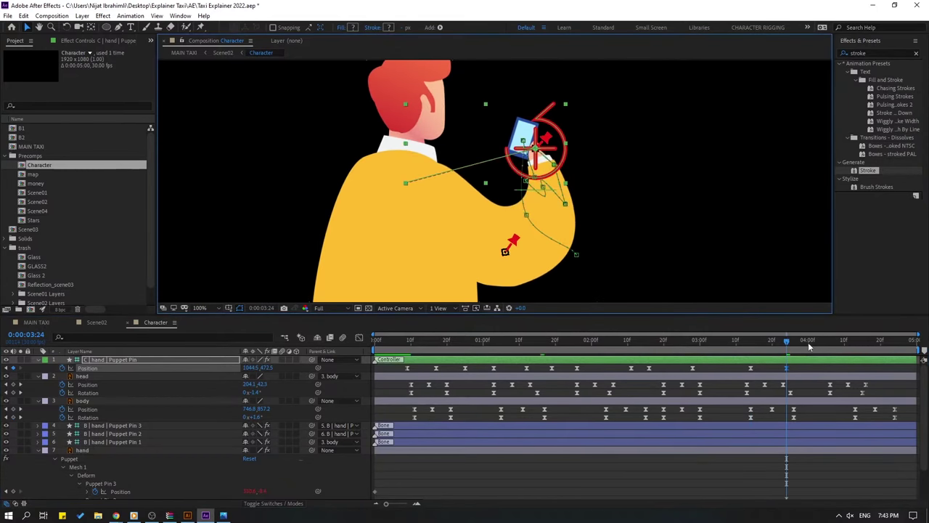
drag(809, 347, 866, 342)
drag(557, 163, 575, 162)
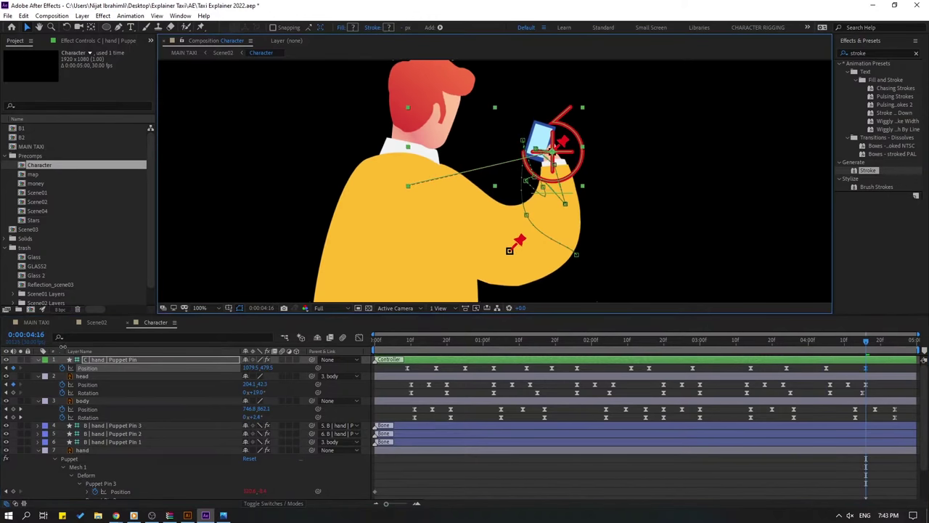
Preview MAIN TAXI from about 0:00:03:16.
click(36, 322)
drag(450, 342, 524, 347)
key(space)
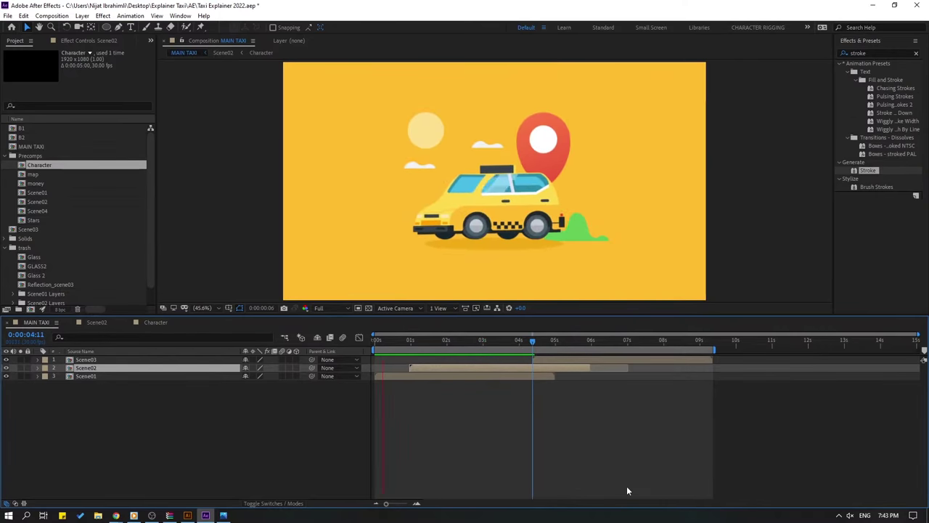